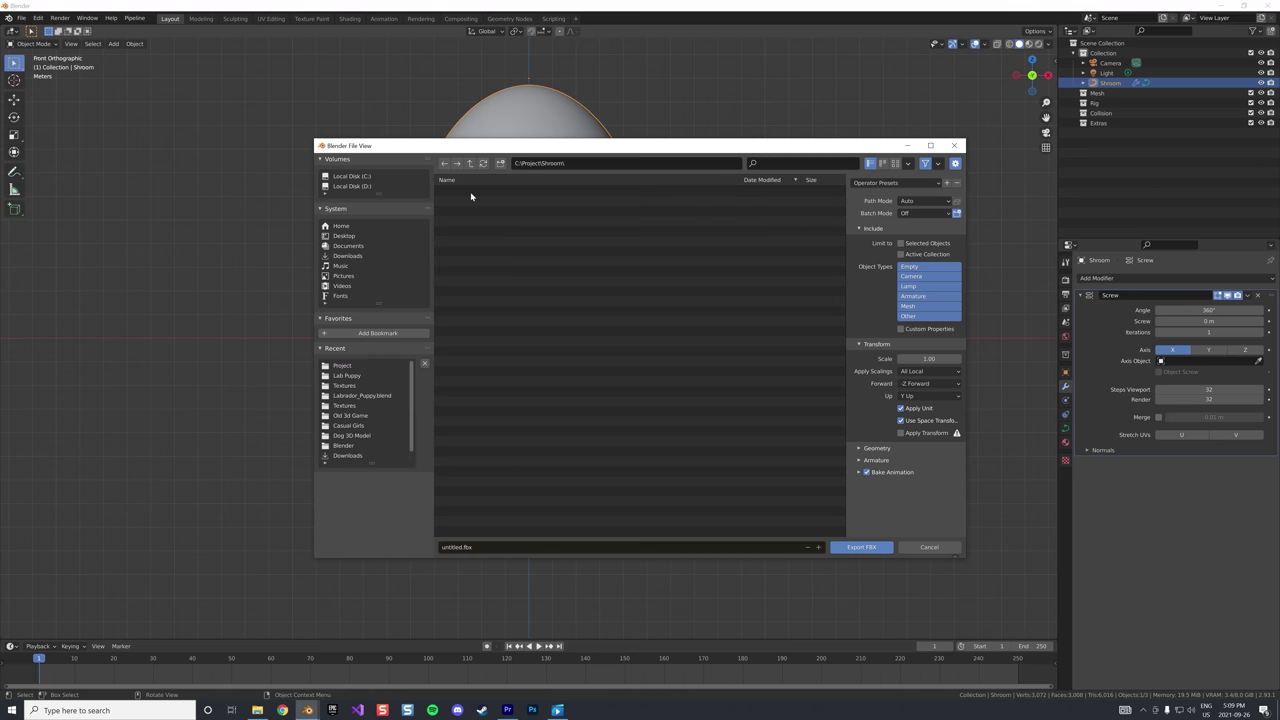
Export the mushroom scene as Shroom1.fbx into the C:\Project\Shroom folder
double_click(457, 547)
type("Shroom")
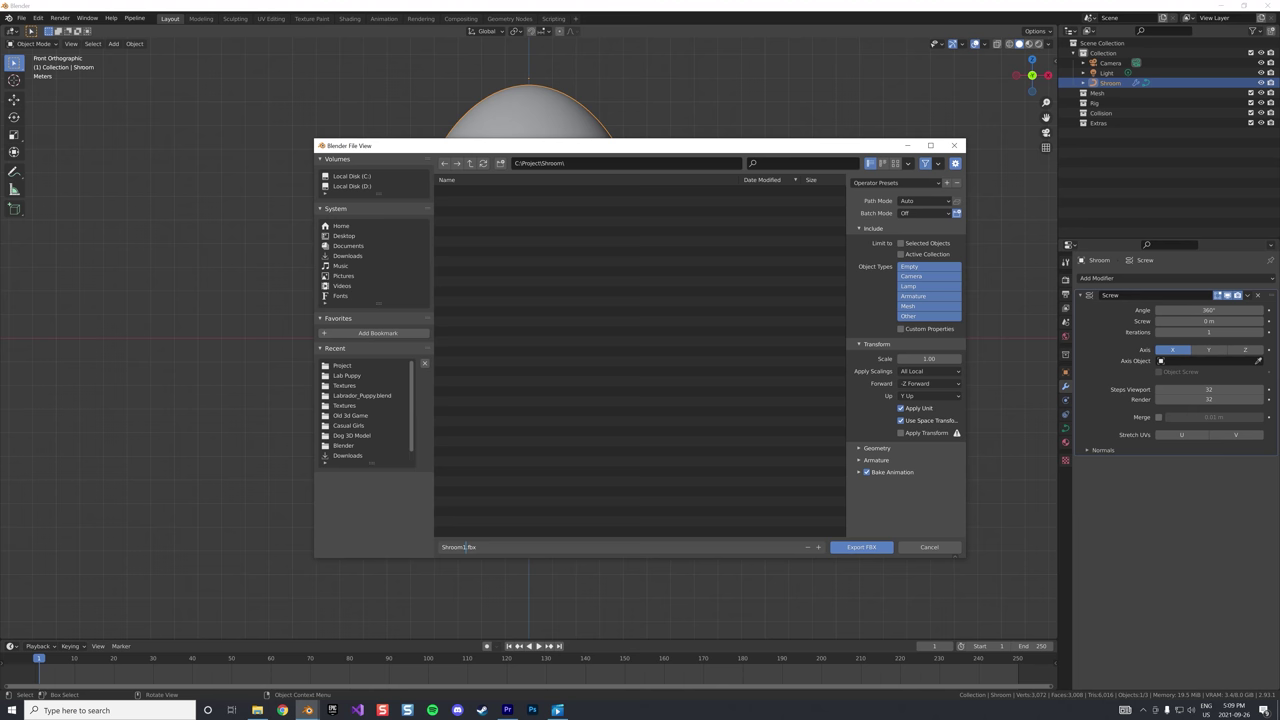
left_click(862, 548)
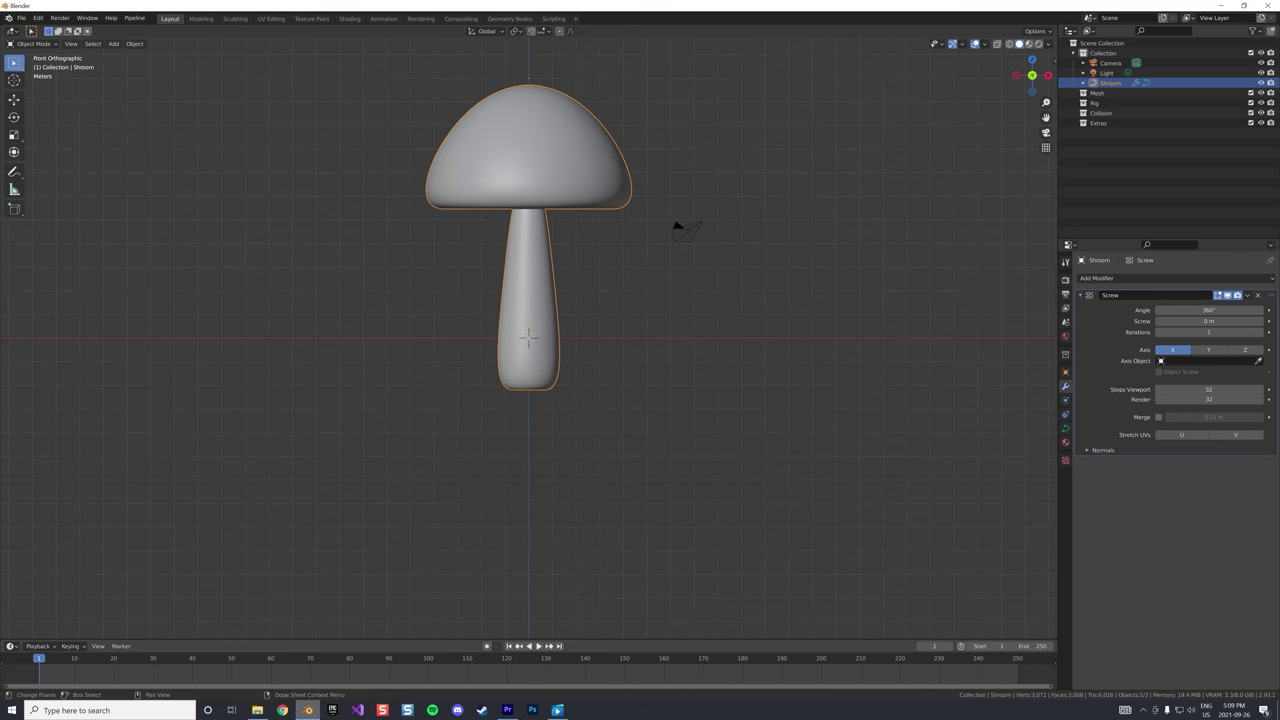
Launch Unreal Engine 5 Early Access from the Epic Games launcher and create a First Person project named ShroomBlender
left_click(333, 710)
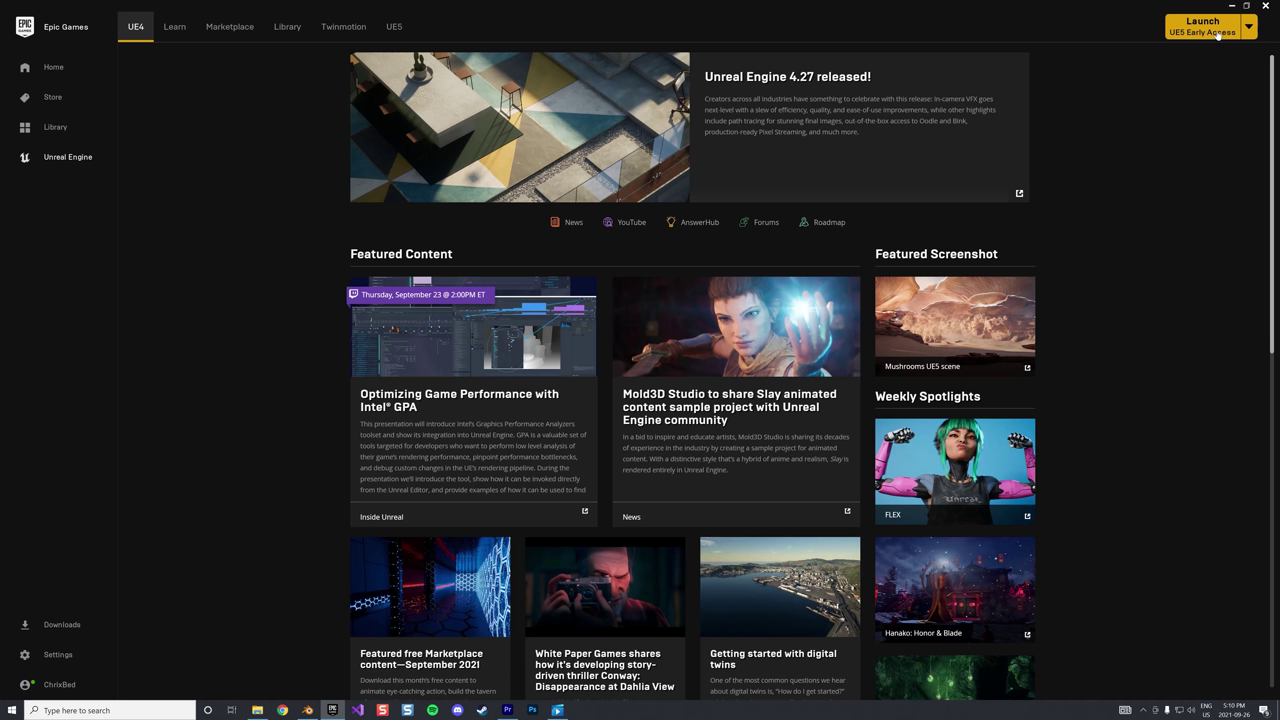
left_click(1210, 27)
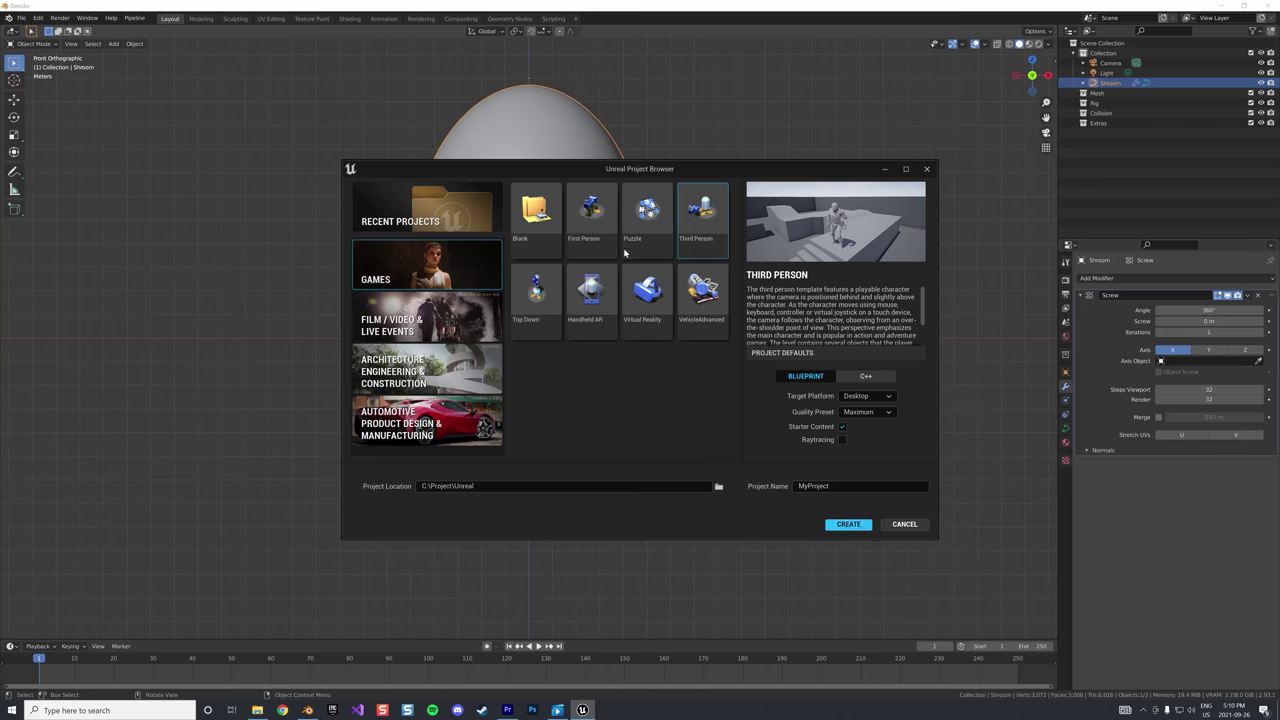
left_click(588, 210)
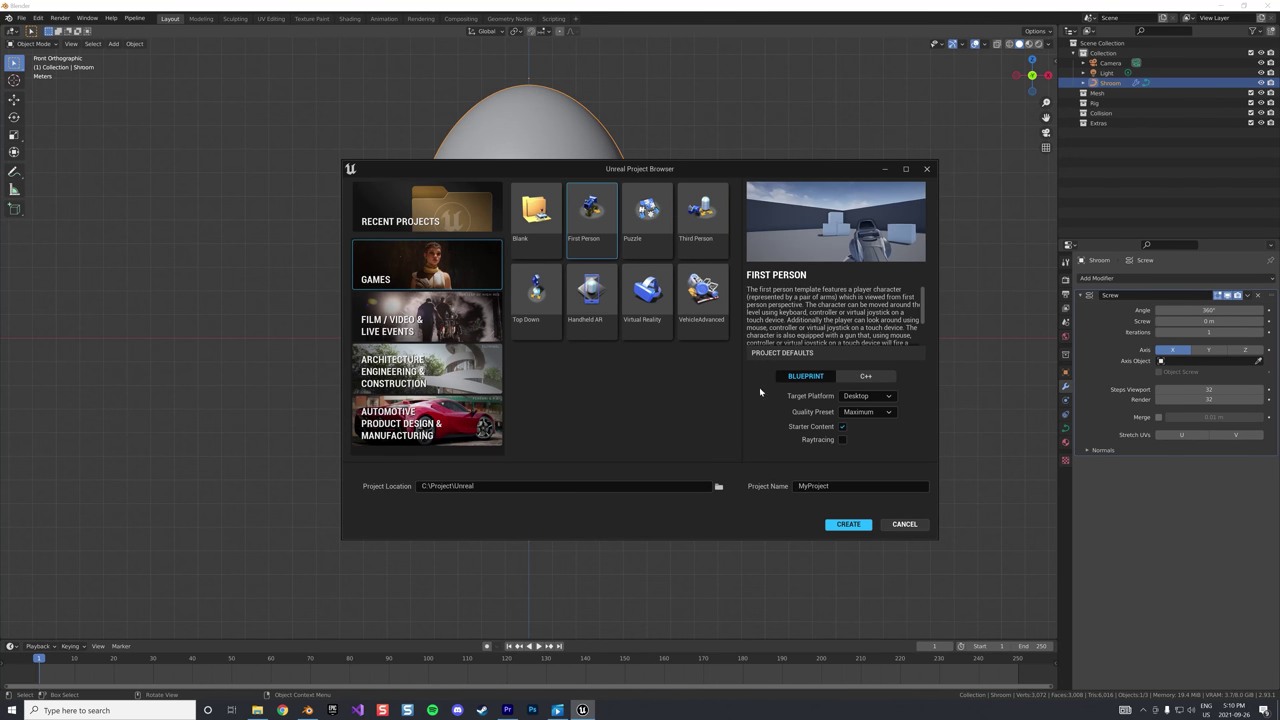
left_click(845, 486)
type("Shroom")
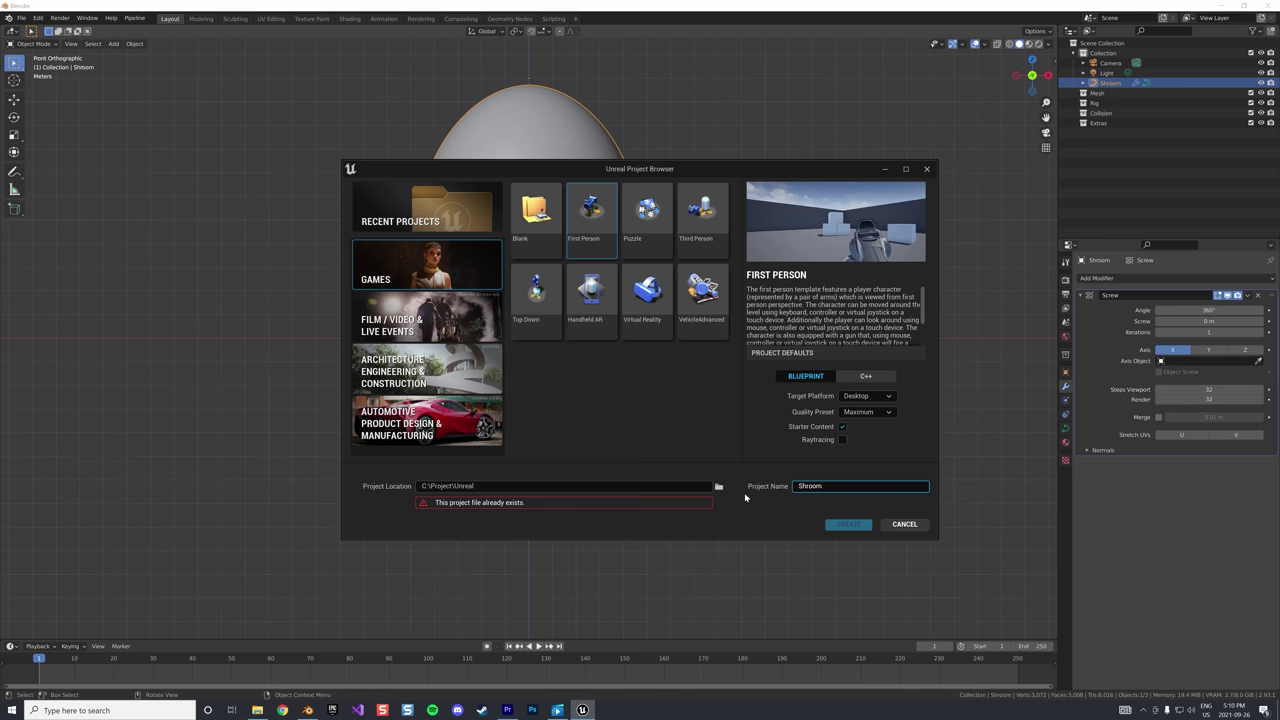
type("Blender")
key("Return")
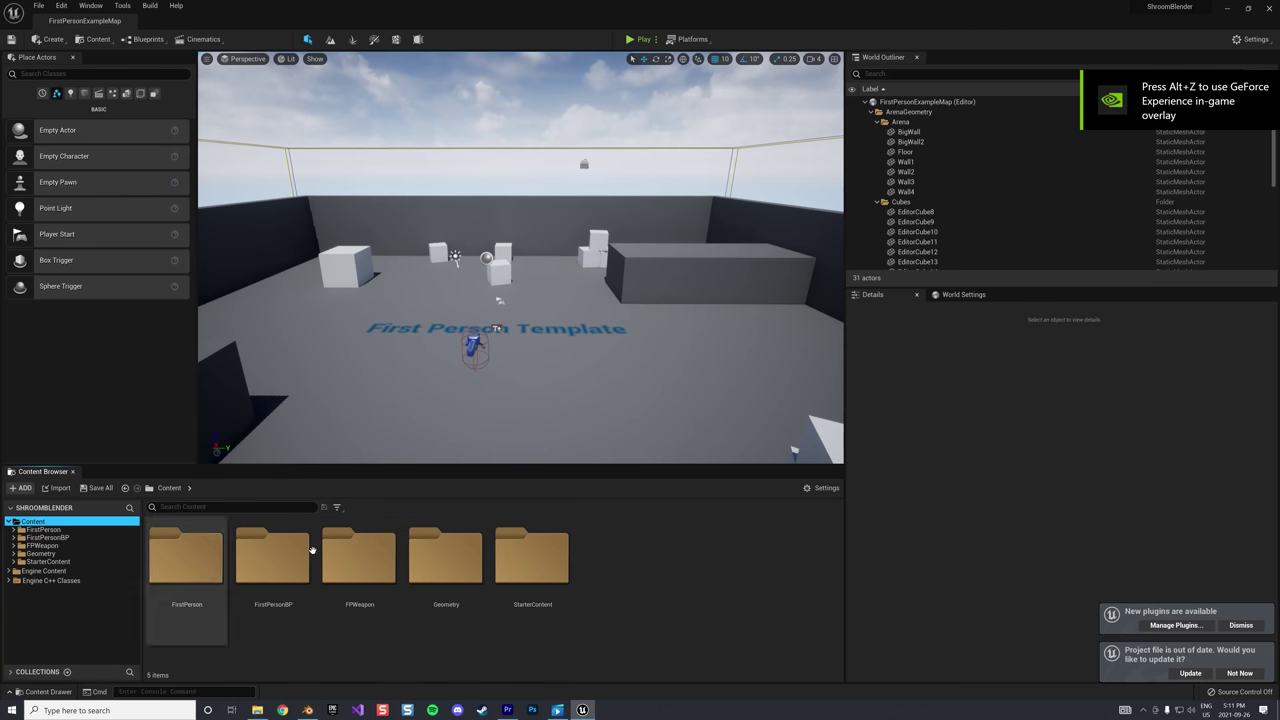
Create a folder named Shroom in the project's Content folder and open it
right_click(692, 535)
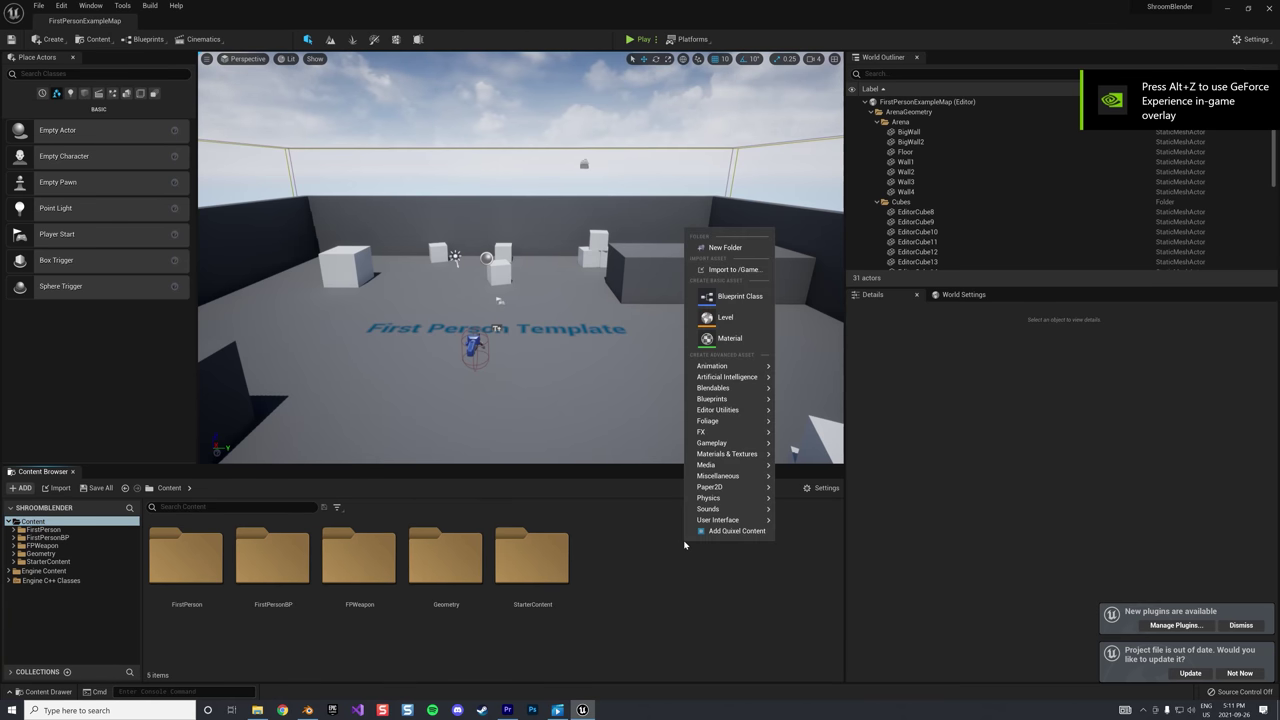
left_click(727, 248)
type("Shr")
key("Return")
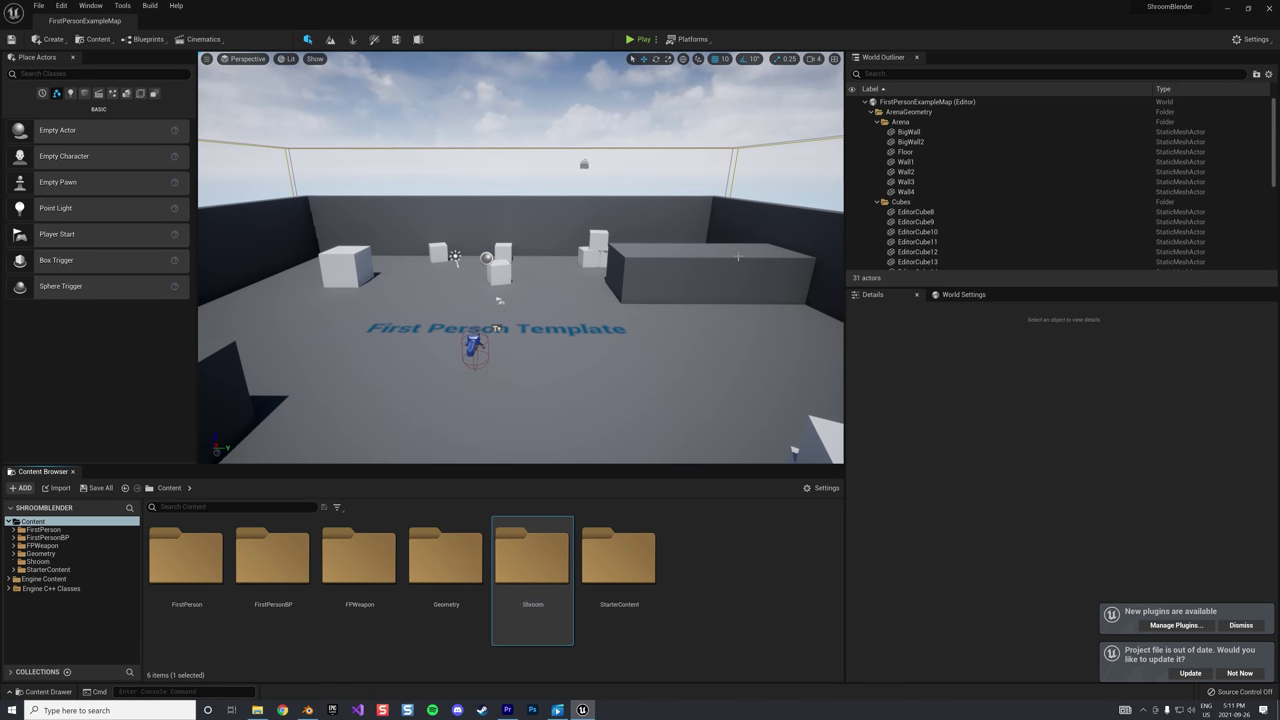
double_click(532, 555)
Import Shroom1.fbx into the Shroom folder with the default FBX import options and dismiss the message log
right_click(352, 591)
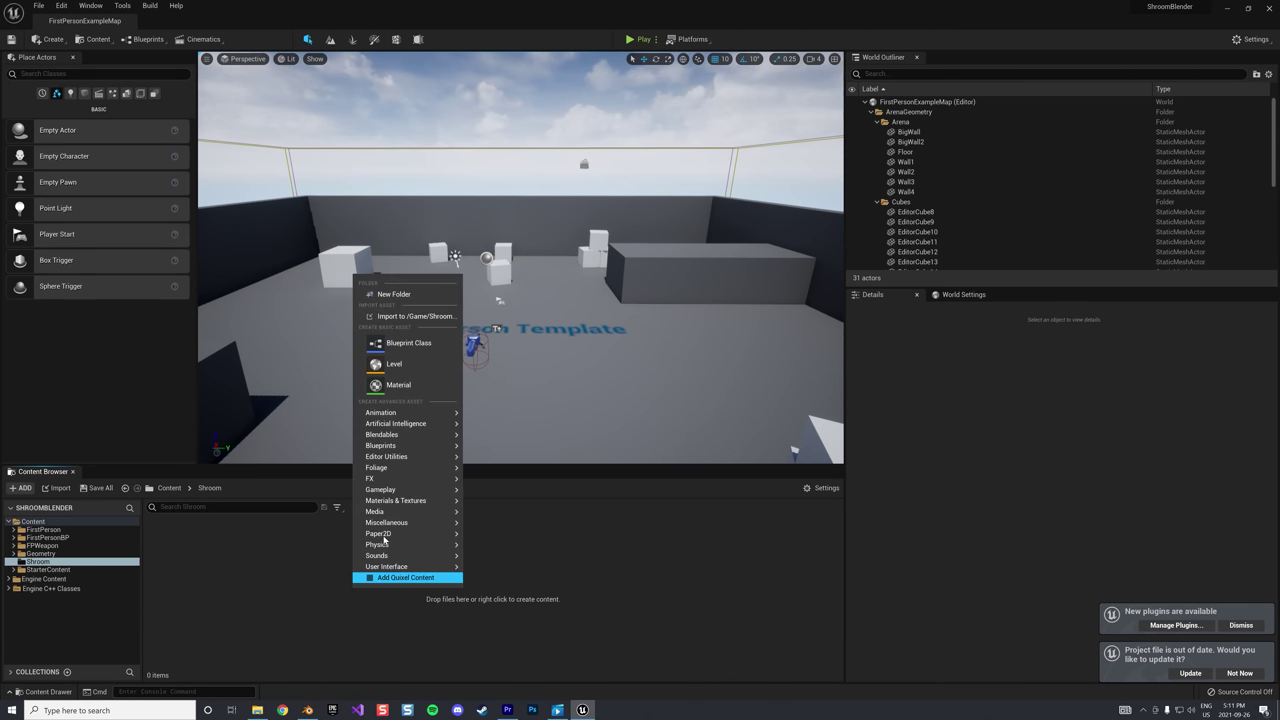
left_click(415, 318)
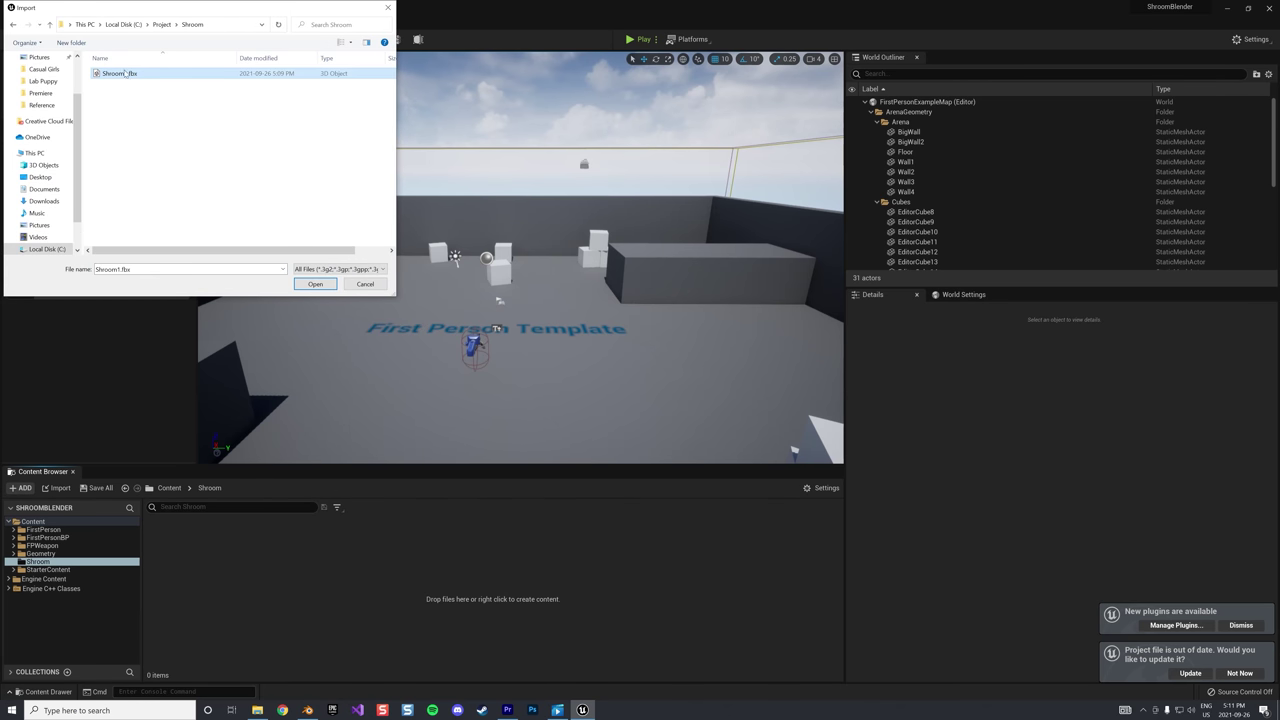
left_click(315, 284)
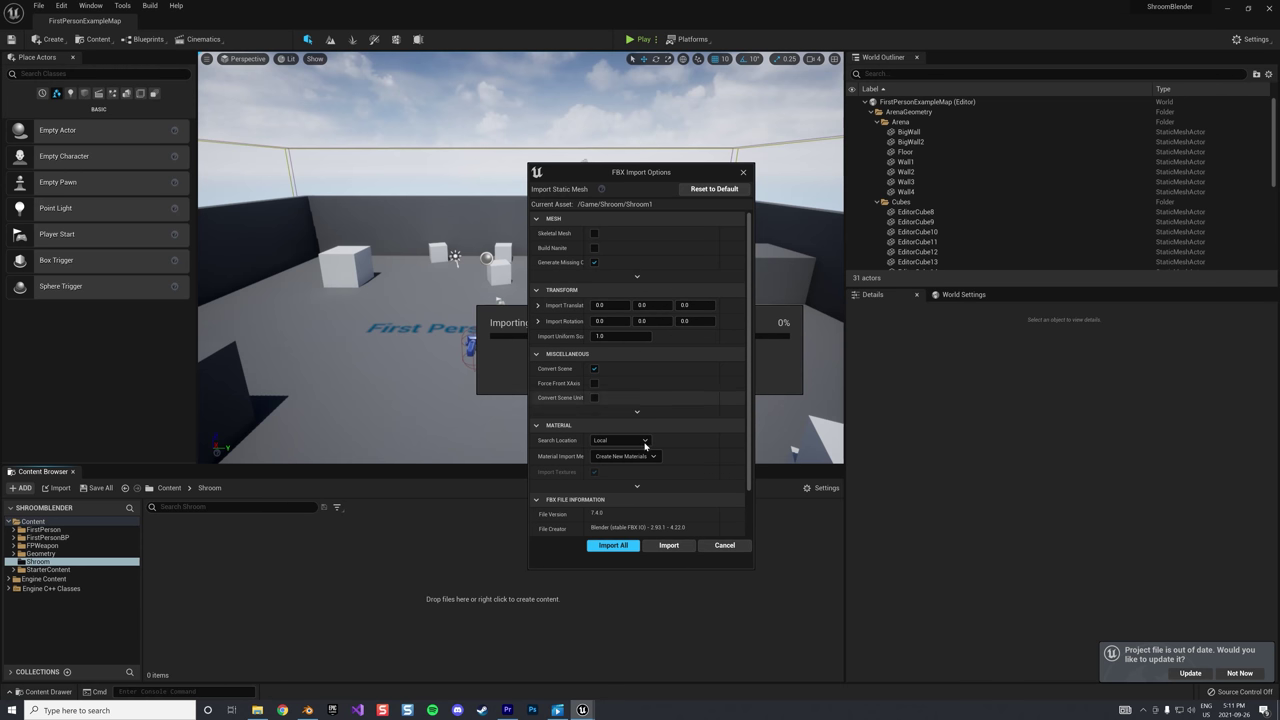
left_click(613, 545)
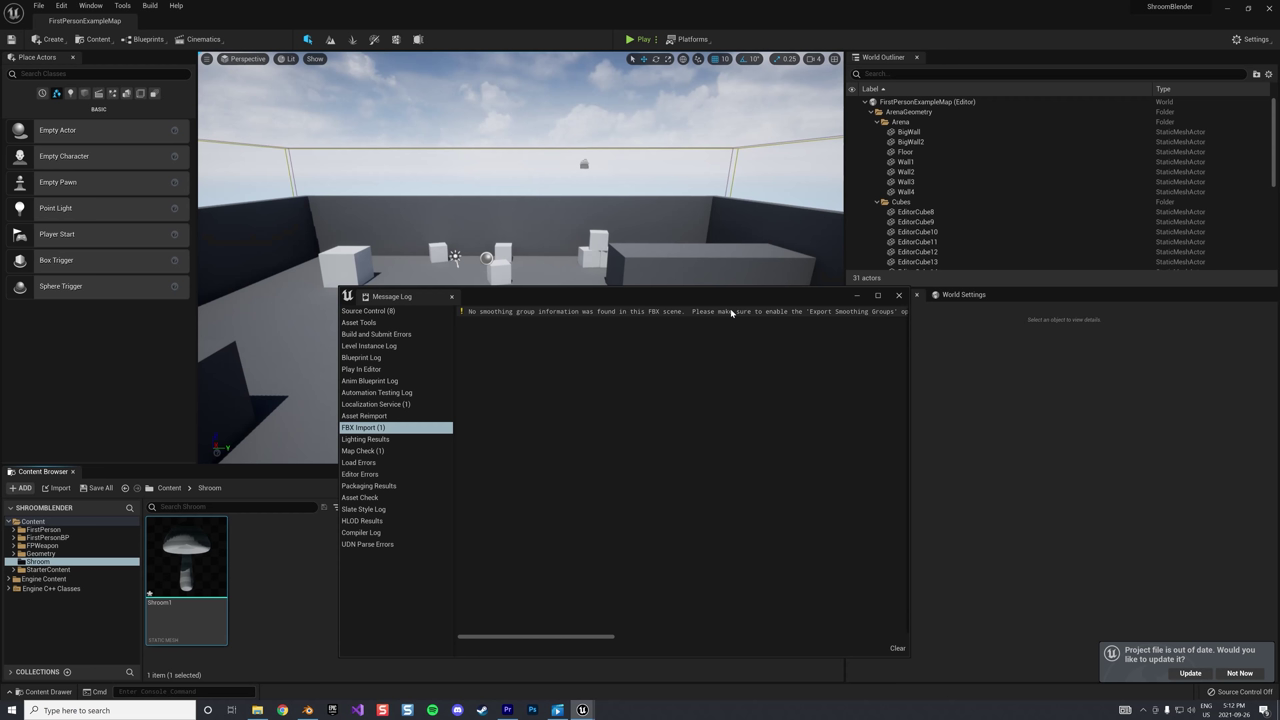
left_click(899, 296)
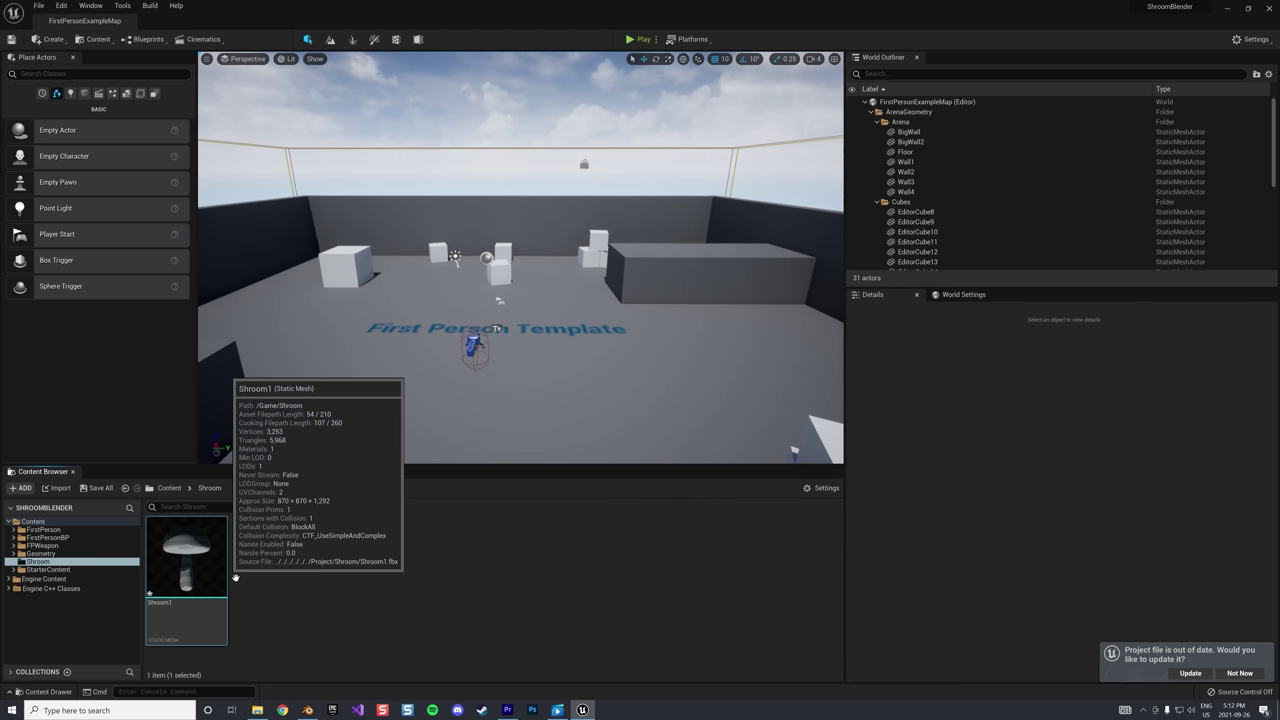
Delete the imported Shroom1 static mesh from the Shroom folder
key("Delete")
left_click(586, 517)
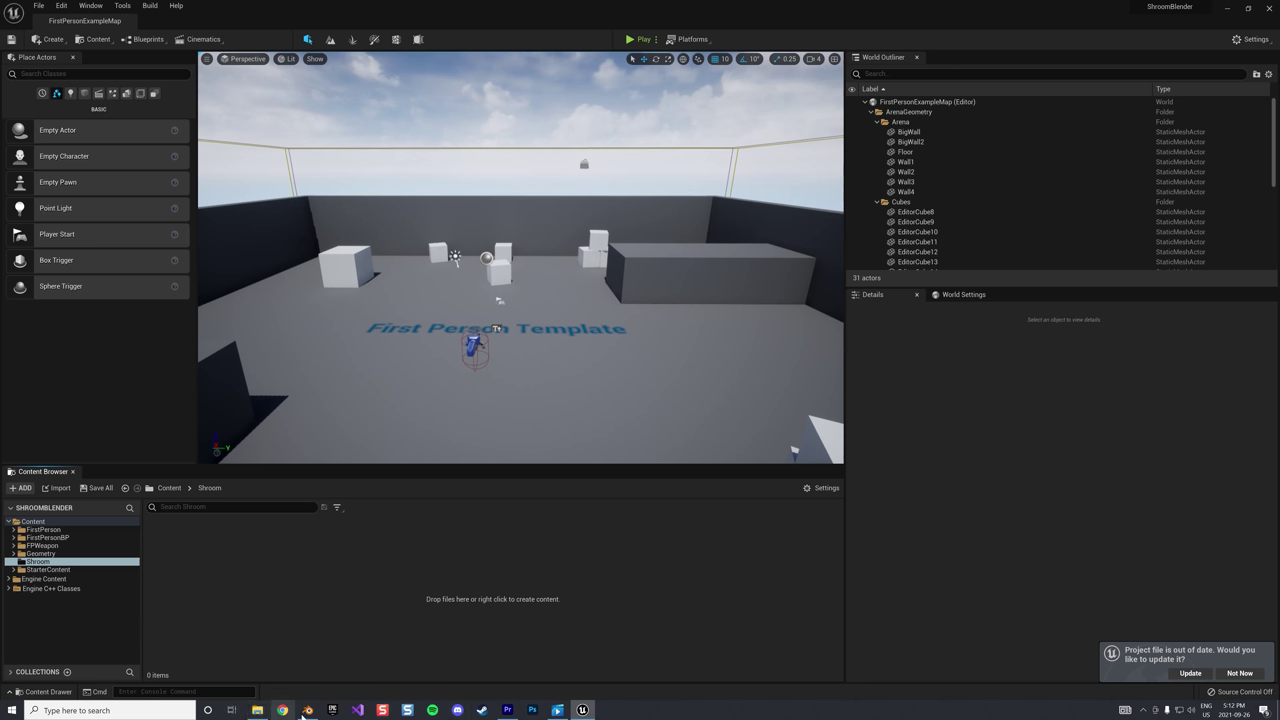
Switch to Blender and export the mushroom as FBX again with geometry smoothing set to Face, overwriting Shroom1.fbx
left_click(307, 710)
left_click(21, 18)
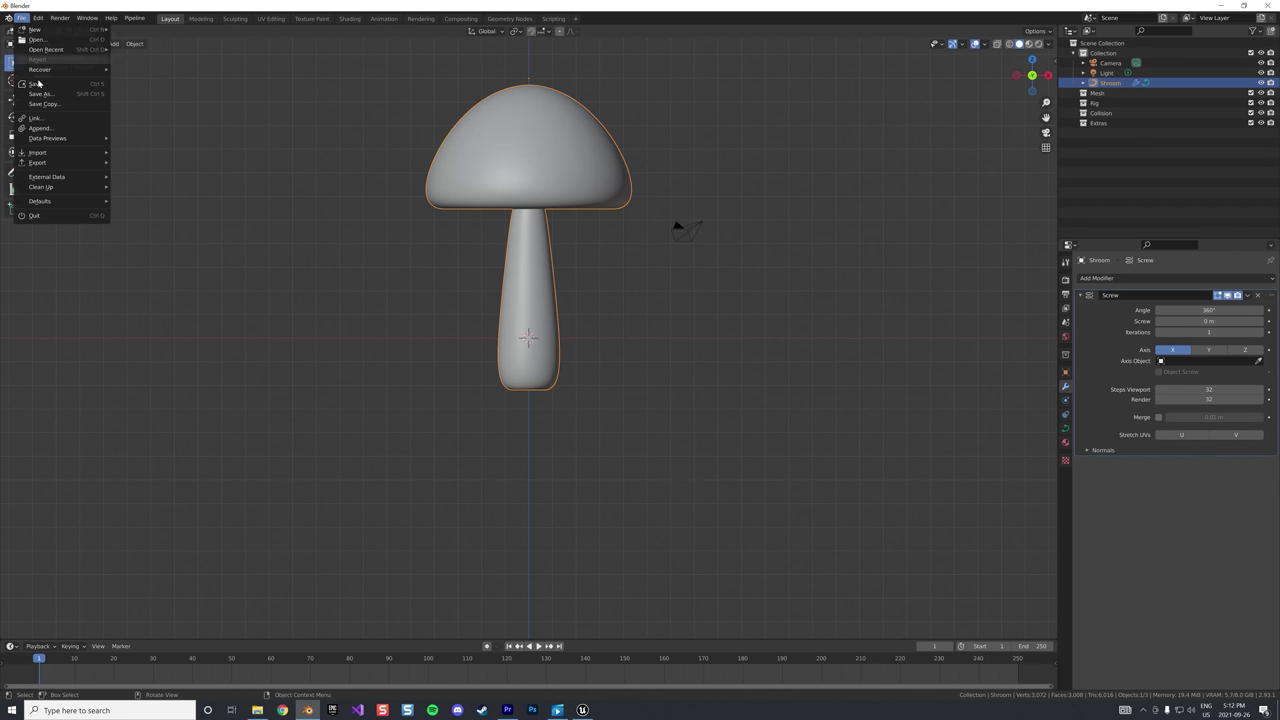
mouse_move(50, 163)
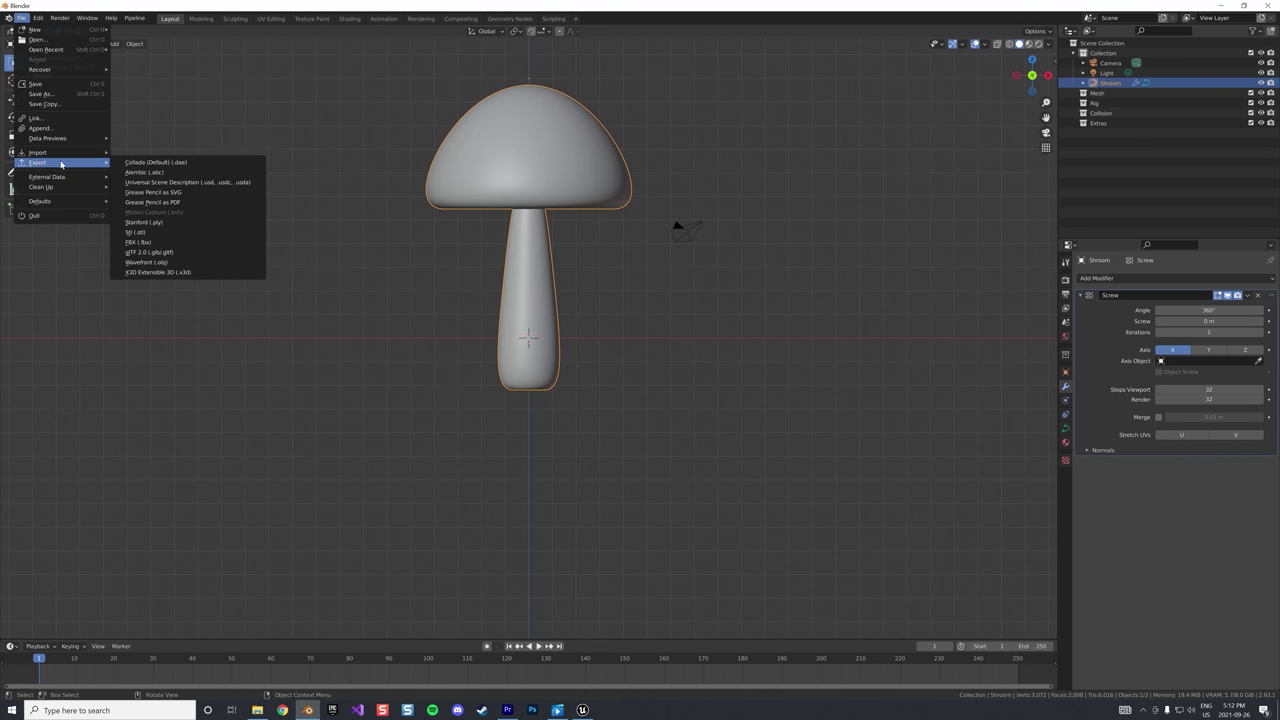
left_click(170, 246)
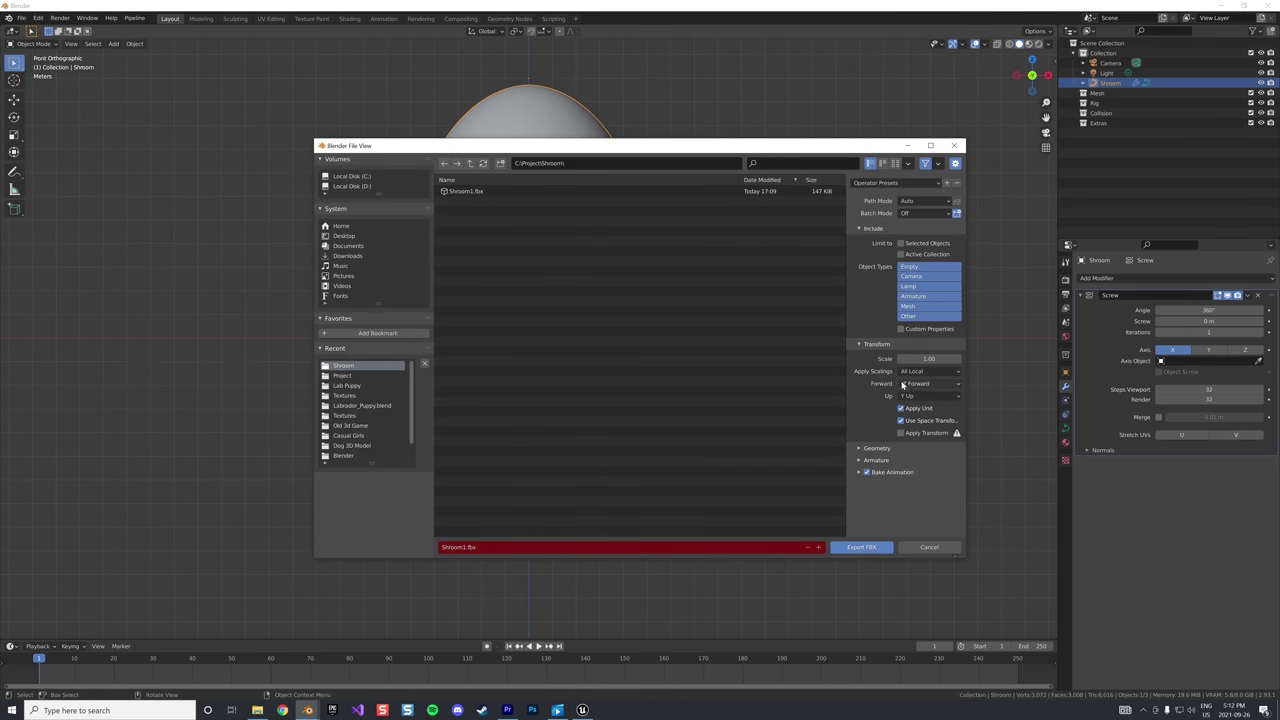
left_click(859, 449)
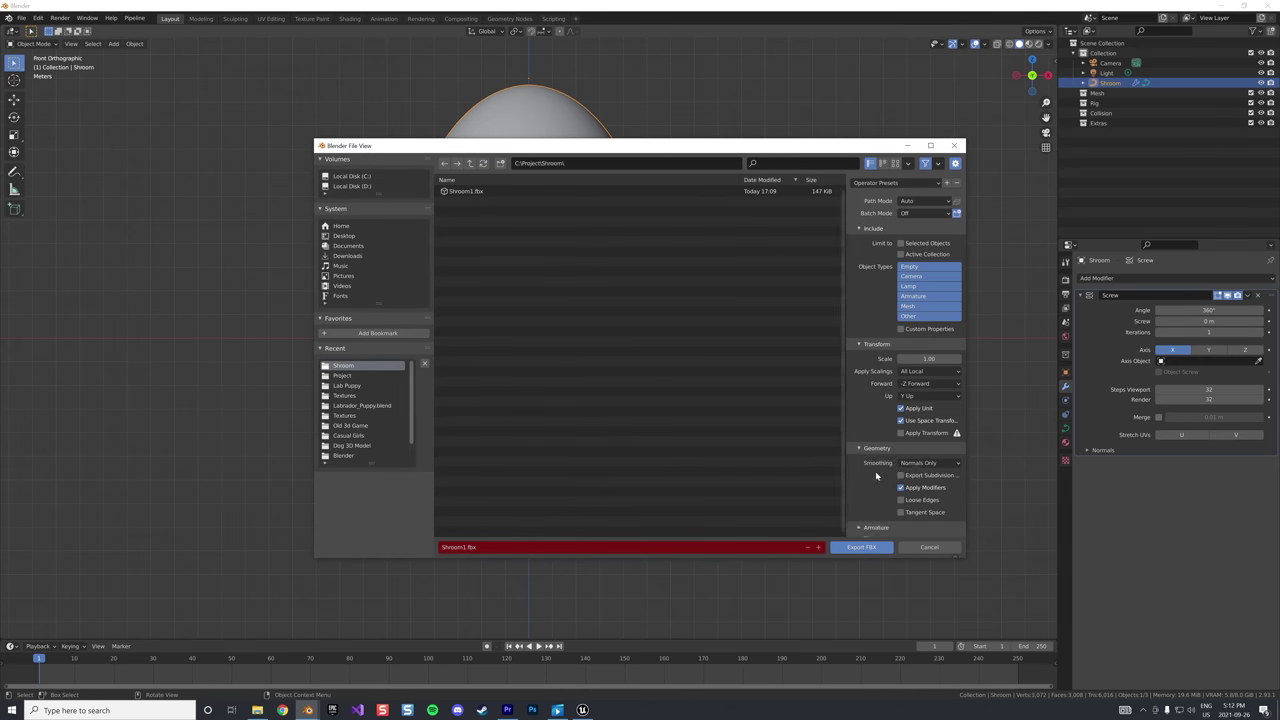
left_click(918, 464)
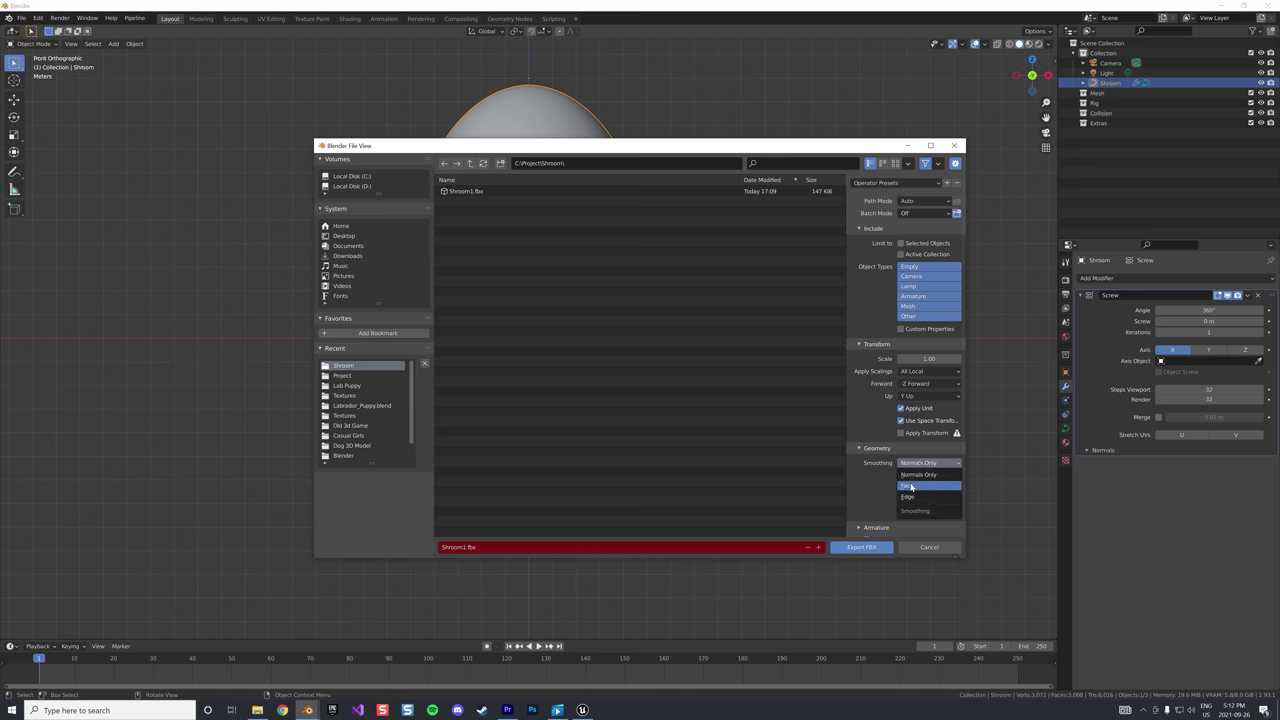
left_click(911, 487)
left_click(480, 191)
left_click(861, 547)
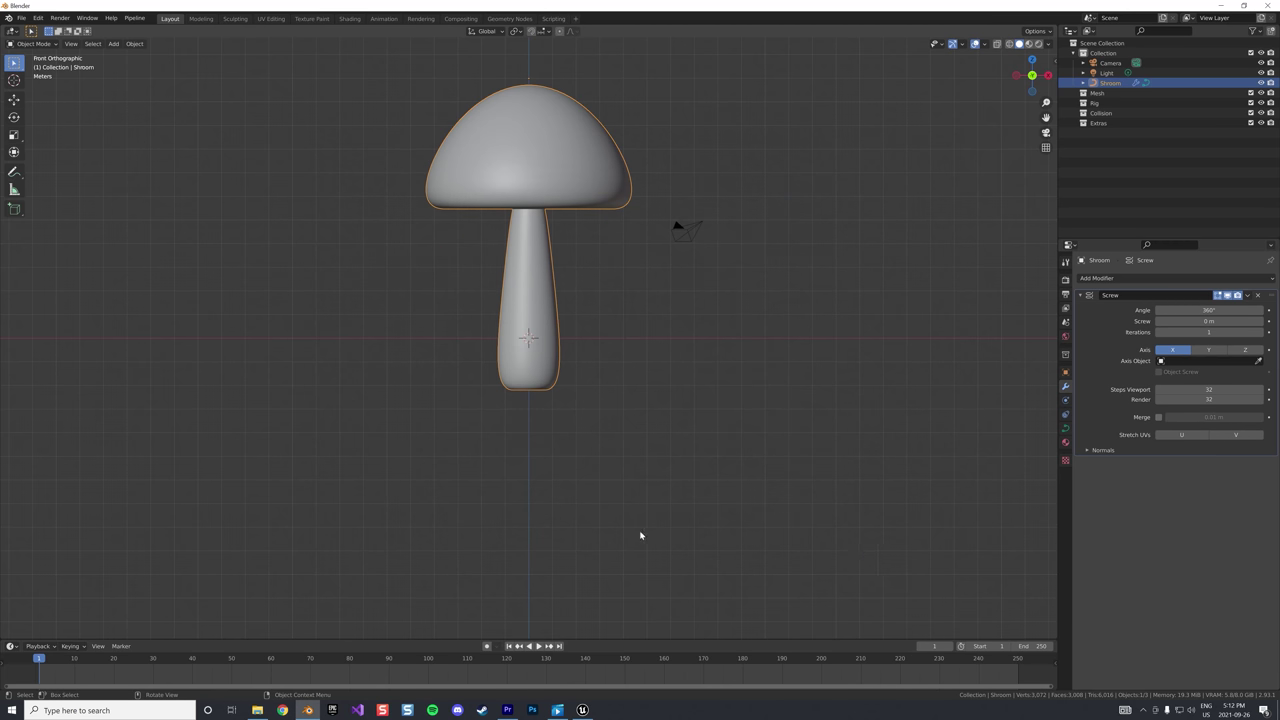
Switch to Unreal Engine and import the re-exported Shroom1.fbx into the Shroom folder with the default import options
left_click(582, 710)
right_click(353, 596)
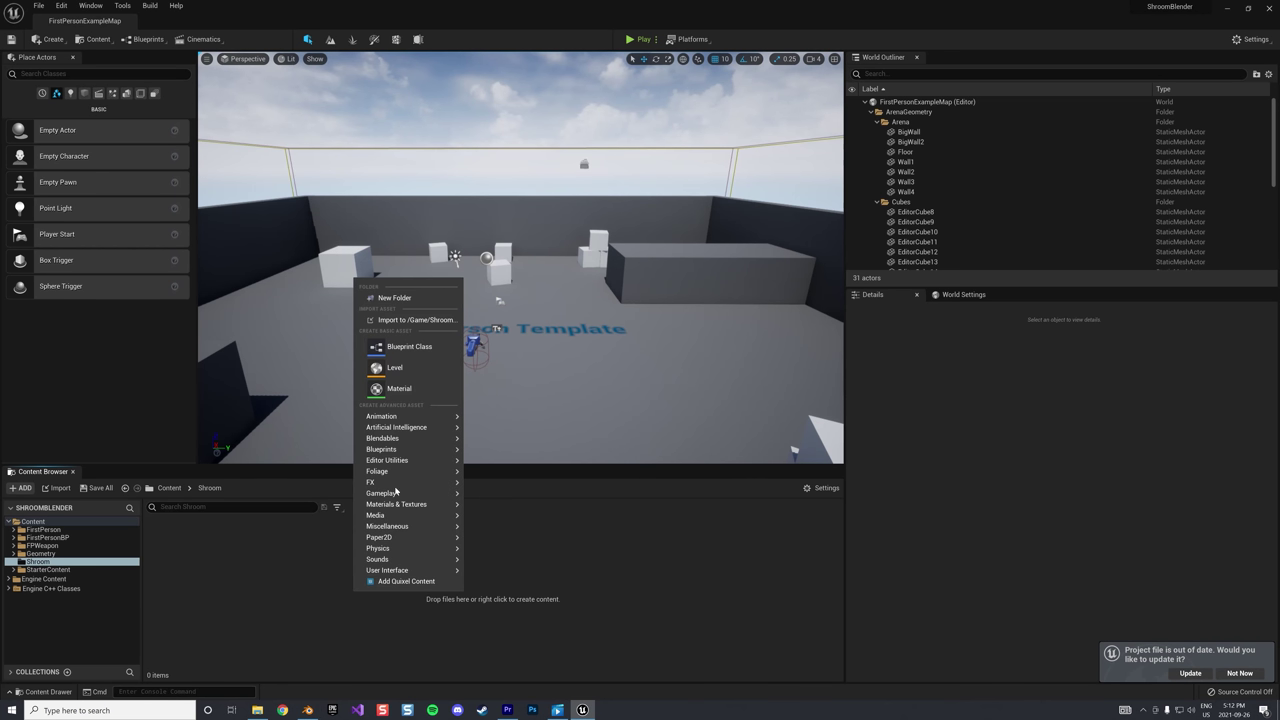
left_click(395, 323)
left_click(315, 284)
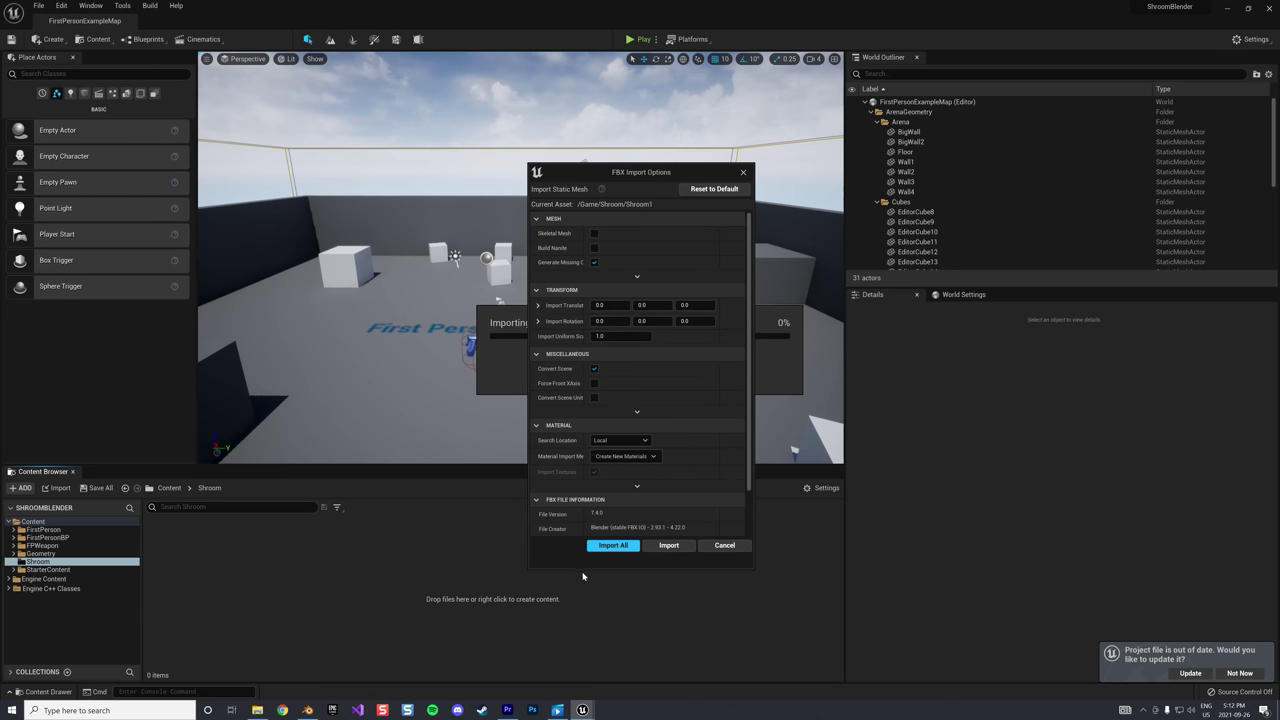
left_click(607, 548)
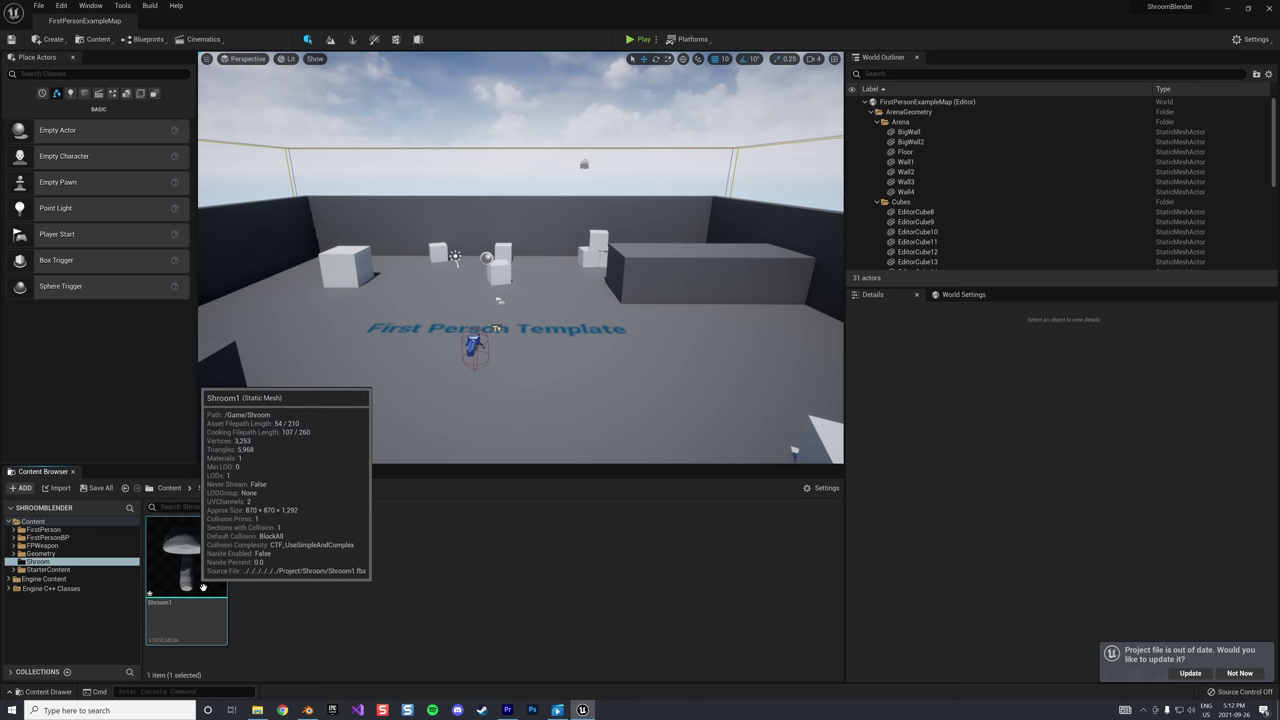
Place the Shroom1 mesh in the level on the arena floor behind the First Person Template label and inspect its surface
left_click_drag(215, 585, 435, 300)
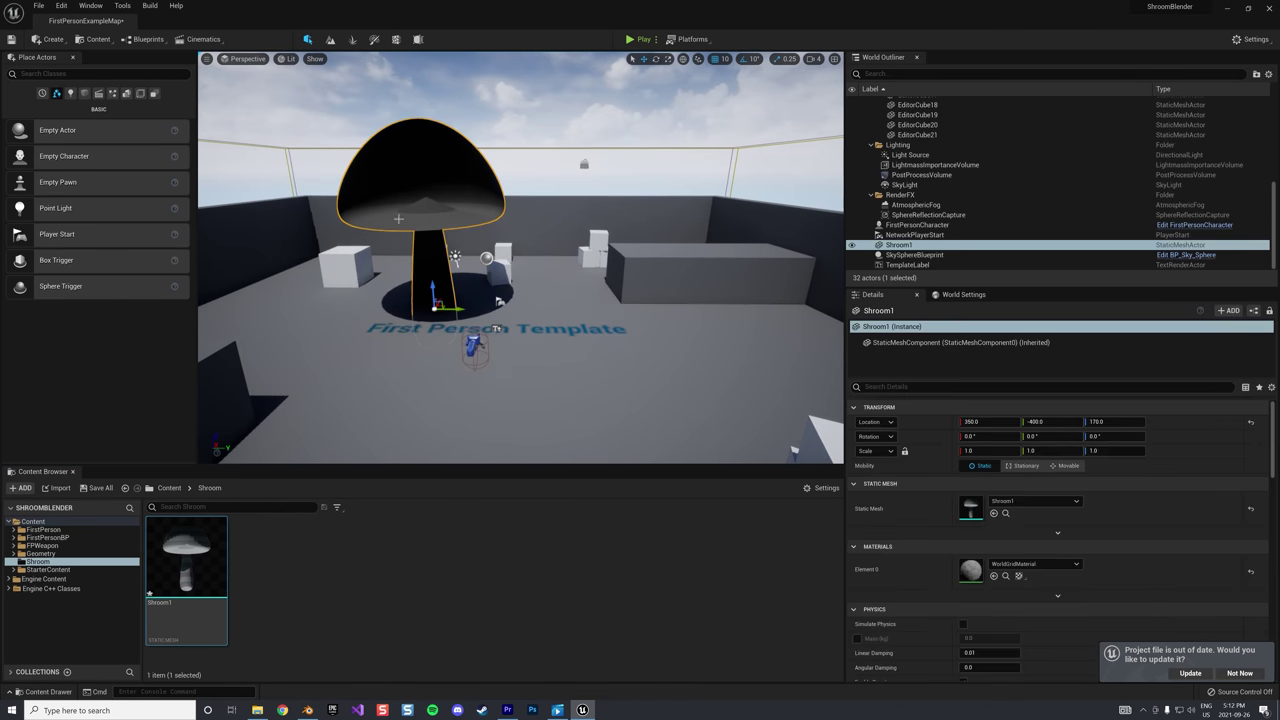
right_click_drag(421, 201, 401, 681)
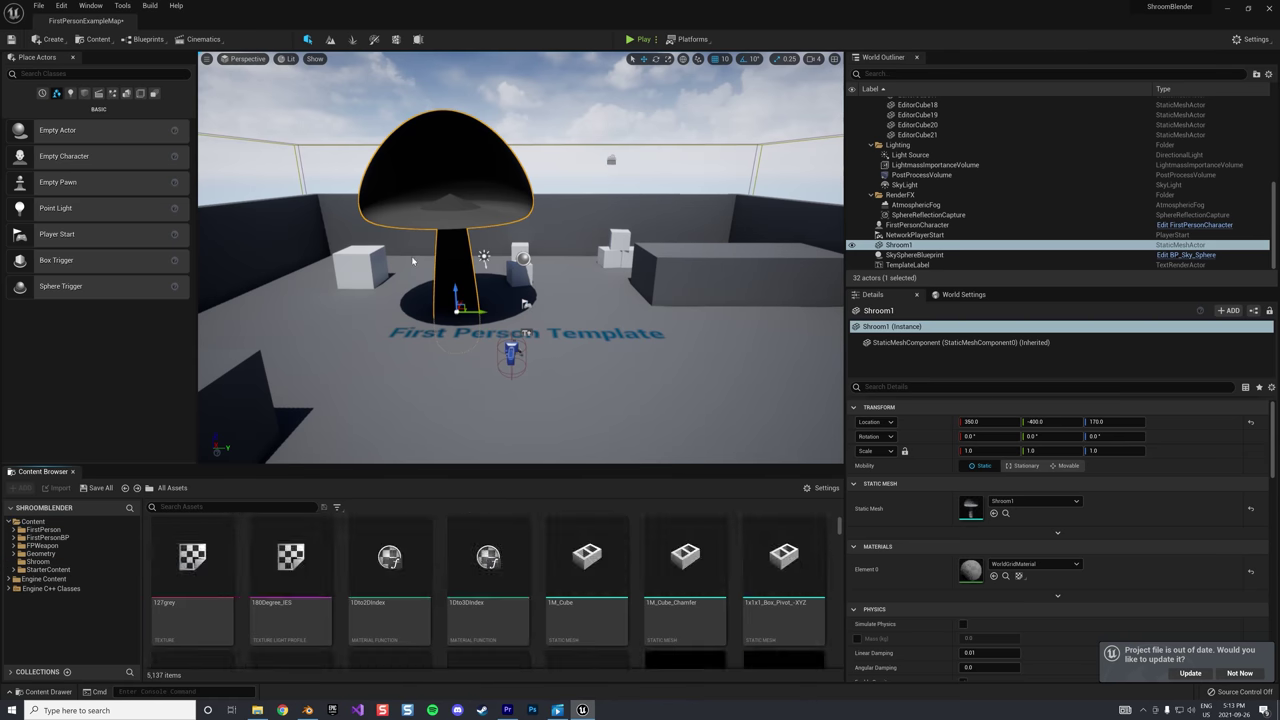
Switch to Blender and try to apply the Screw modifier on the mushroom curve
key("ctrl+z")
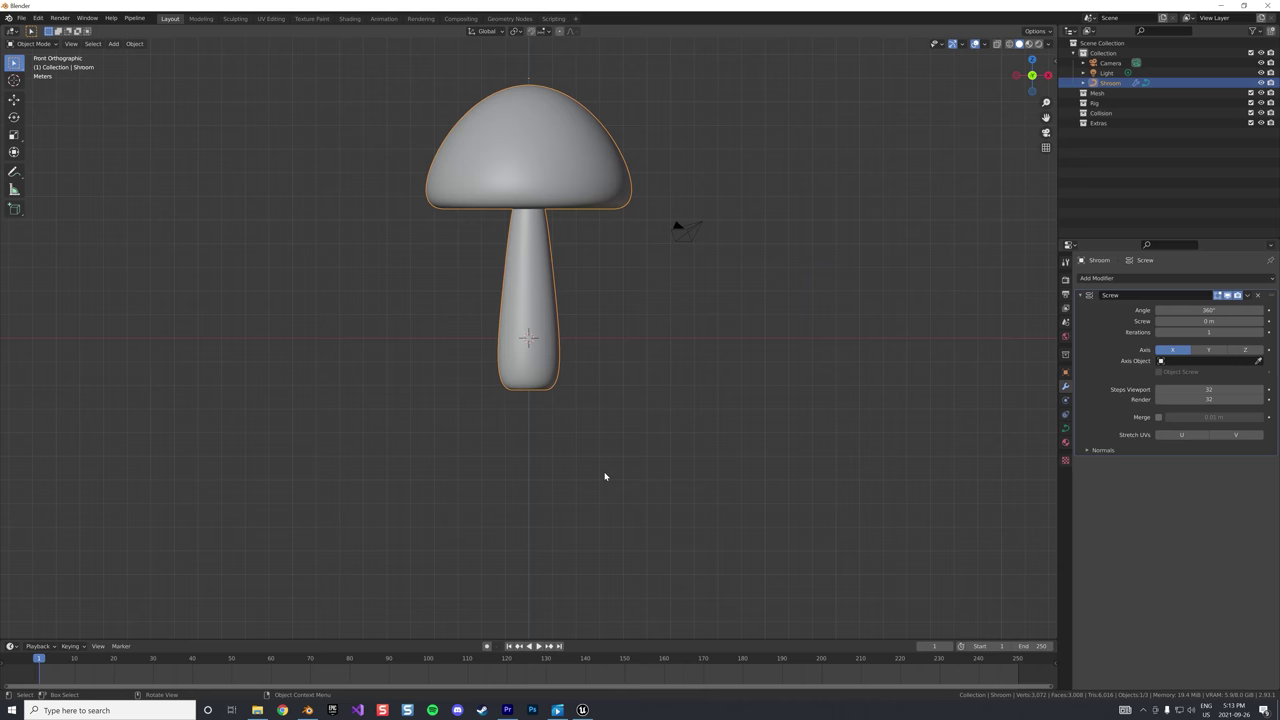
left_click(603, 462)
key("ctrl+z")
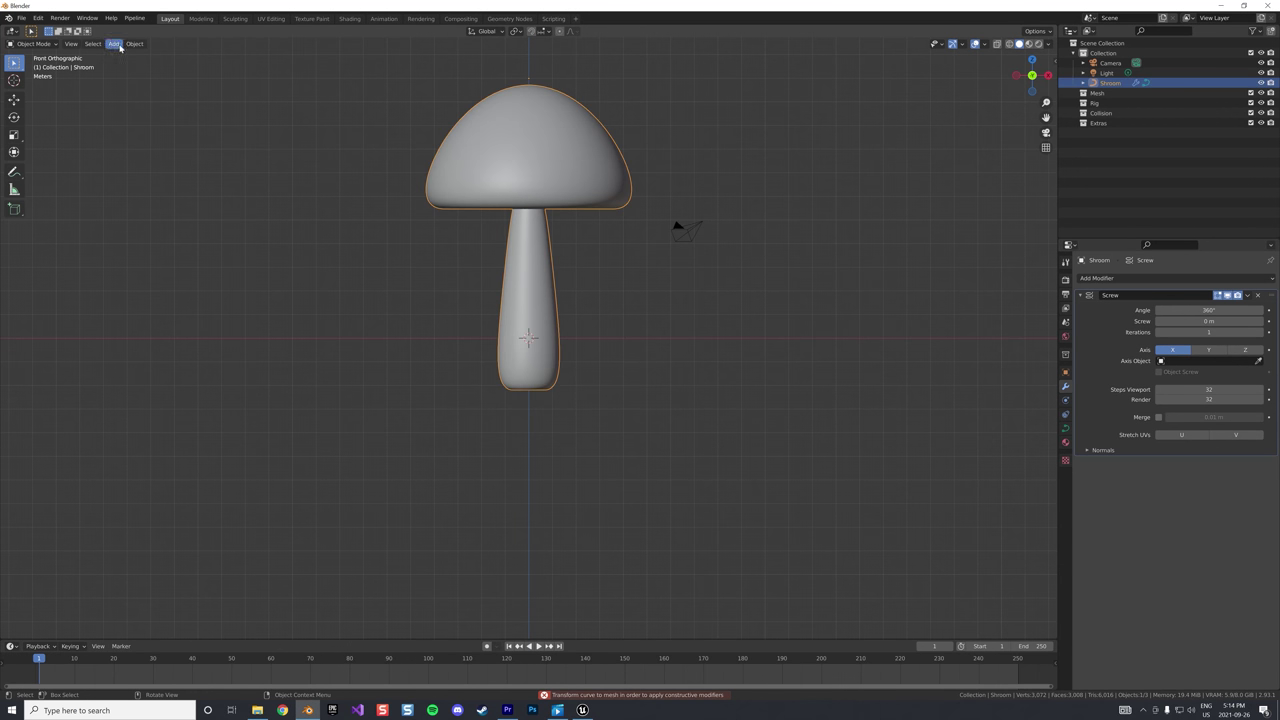
Convert the Shroom curve object to a mesh
left_click(134, 44)
mouse_move(157, 176)
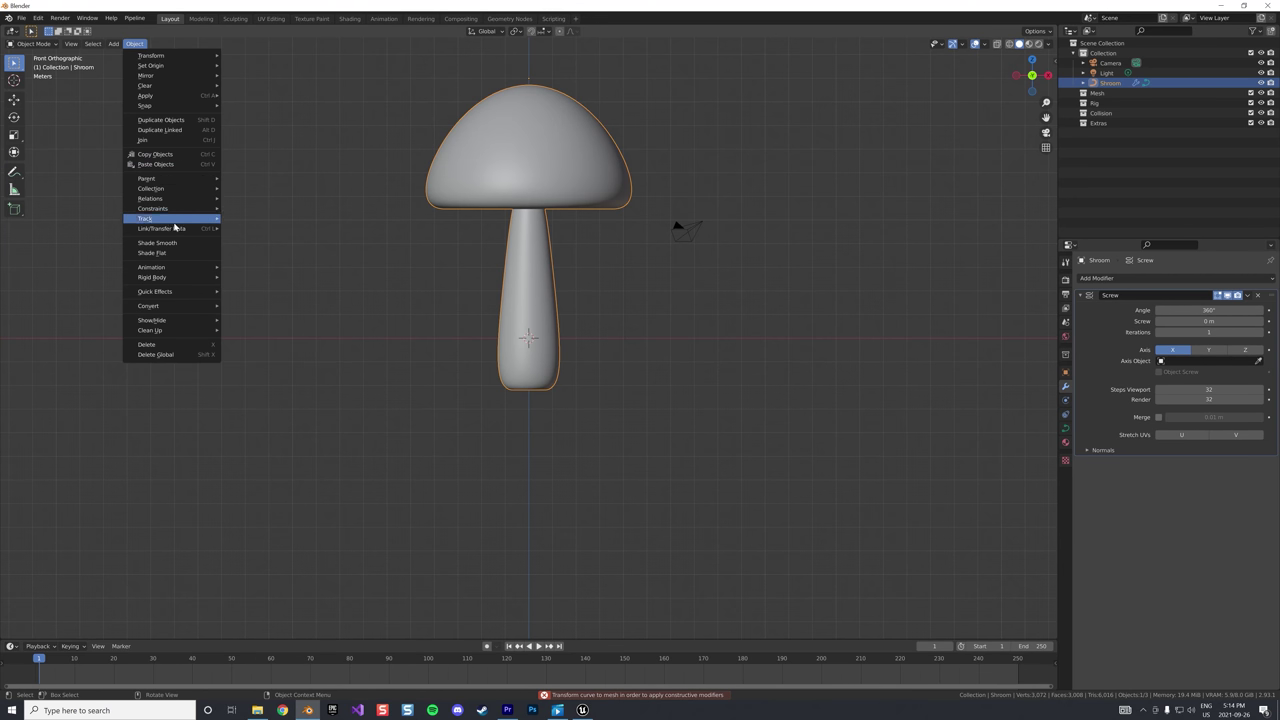
mouse_move(173, 307)
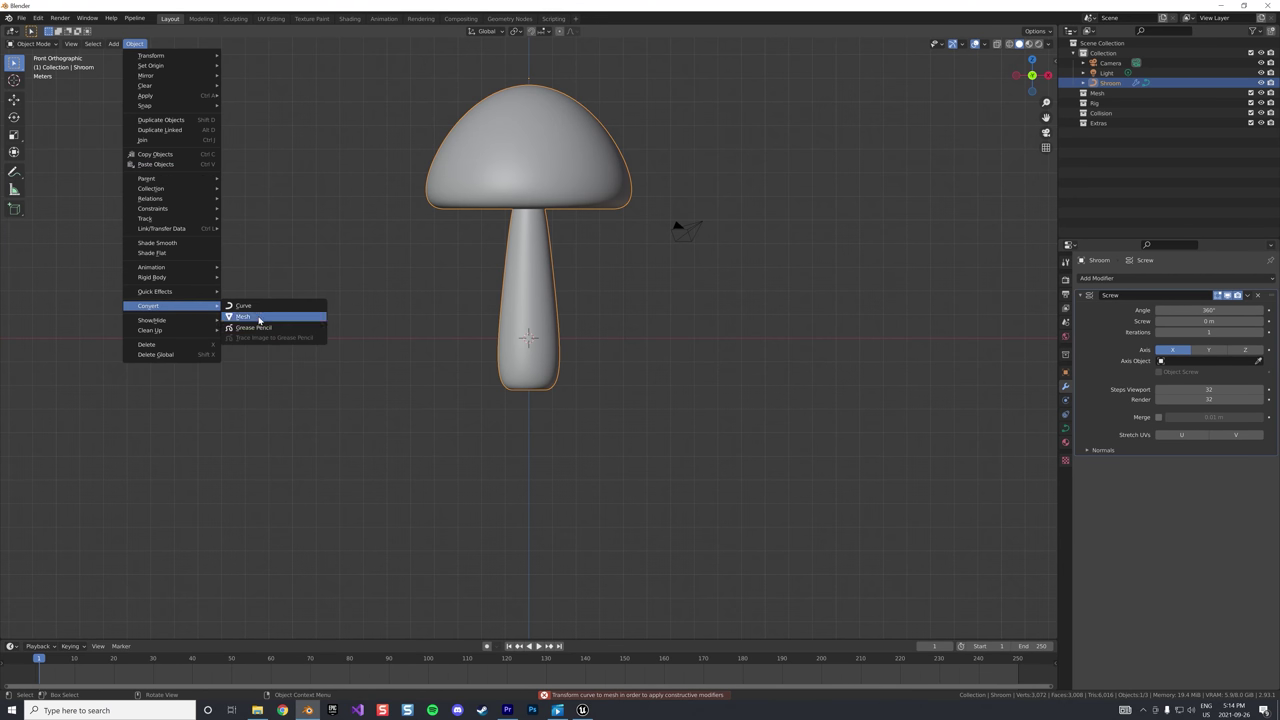
left_click(243, 316)
Enter Edit Mode on the Shroom mesh and display its face normals at size 1.00
left_click(985, 44)
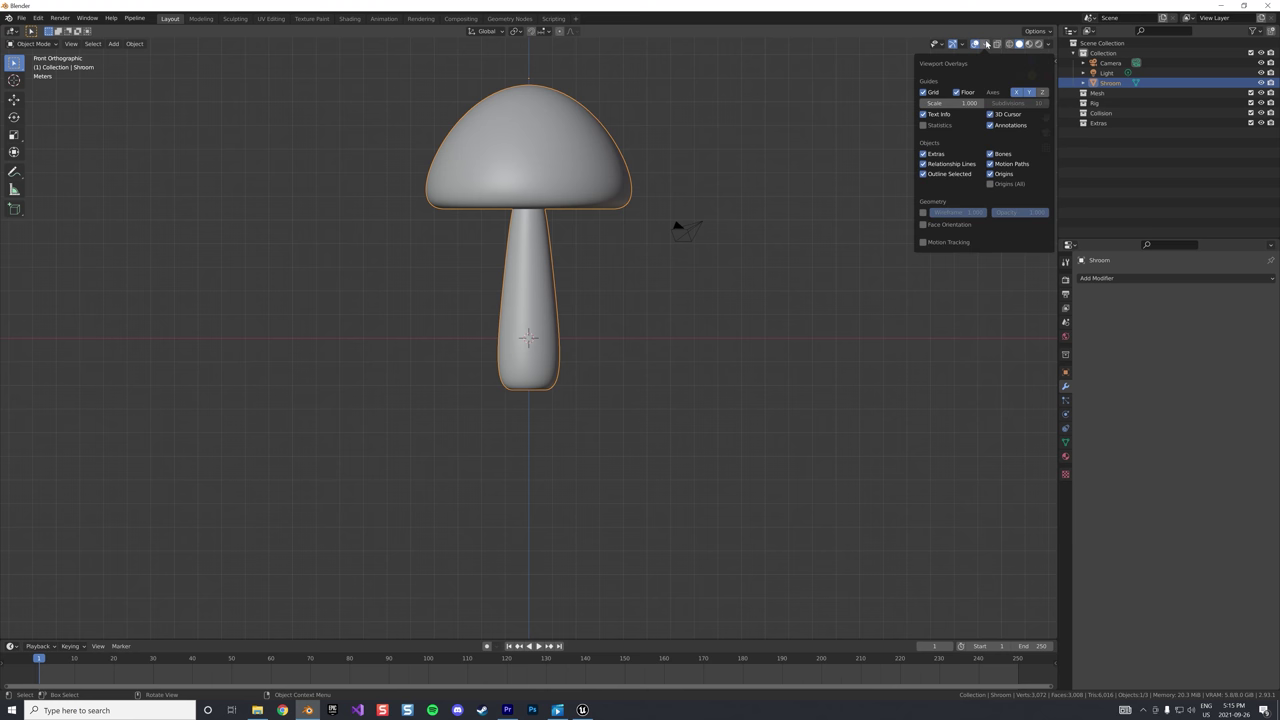
left_click(700, 141)
left_click(540, 140)
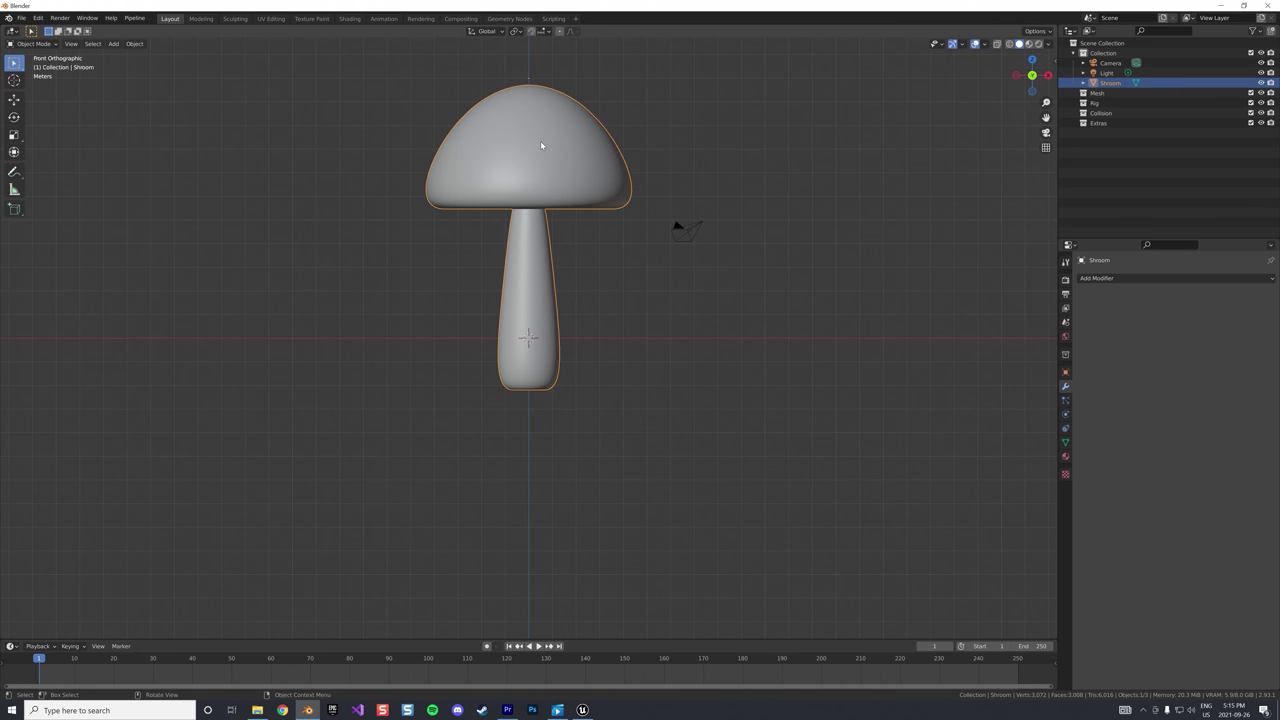
key("Tab")
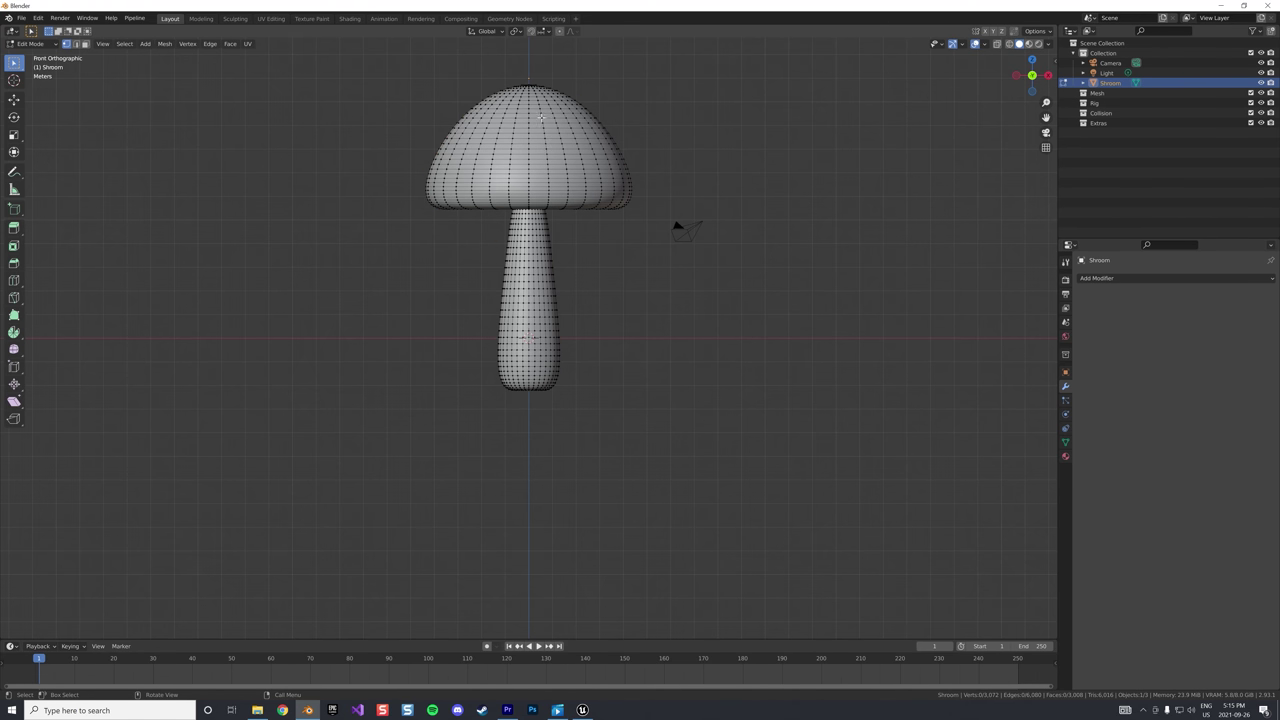
left_click(988, 45)
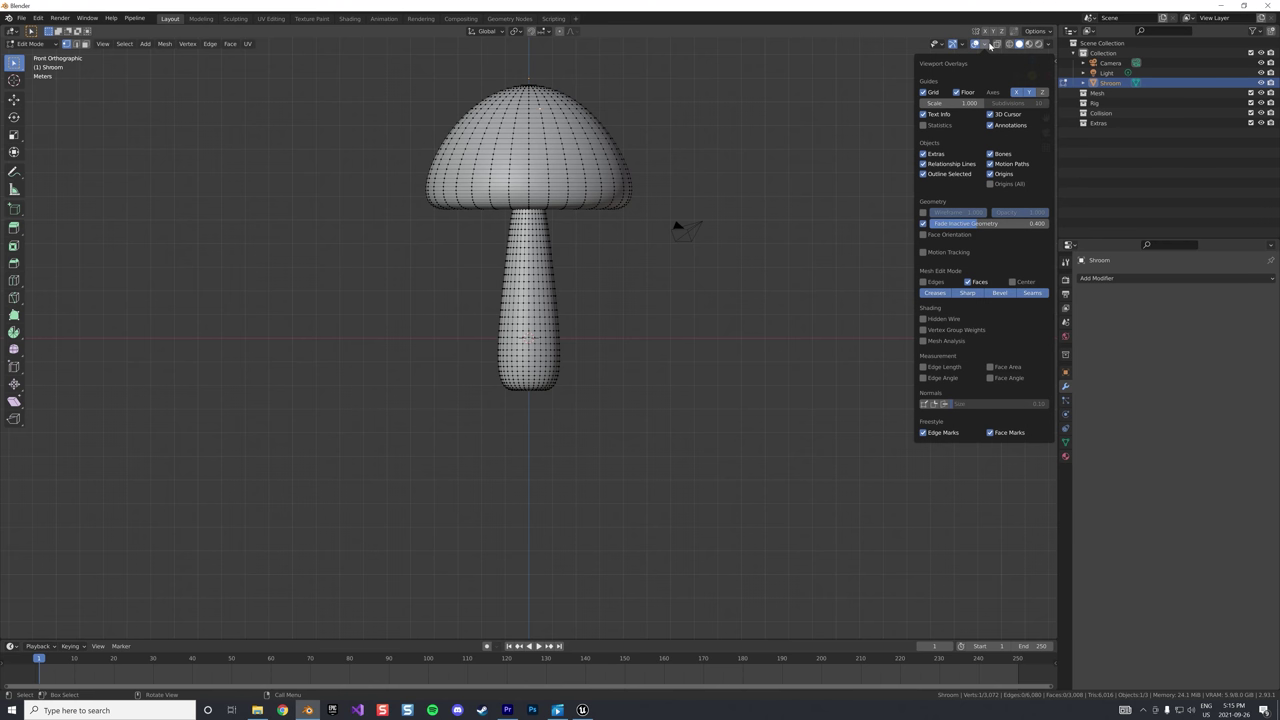
left_click(946, 404)
left_click(1037, 404)
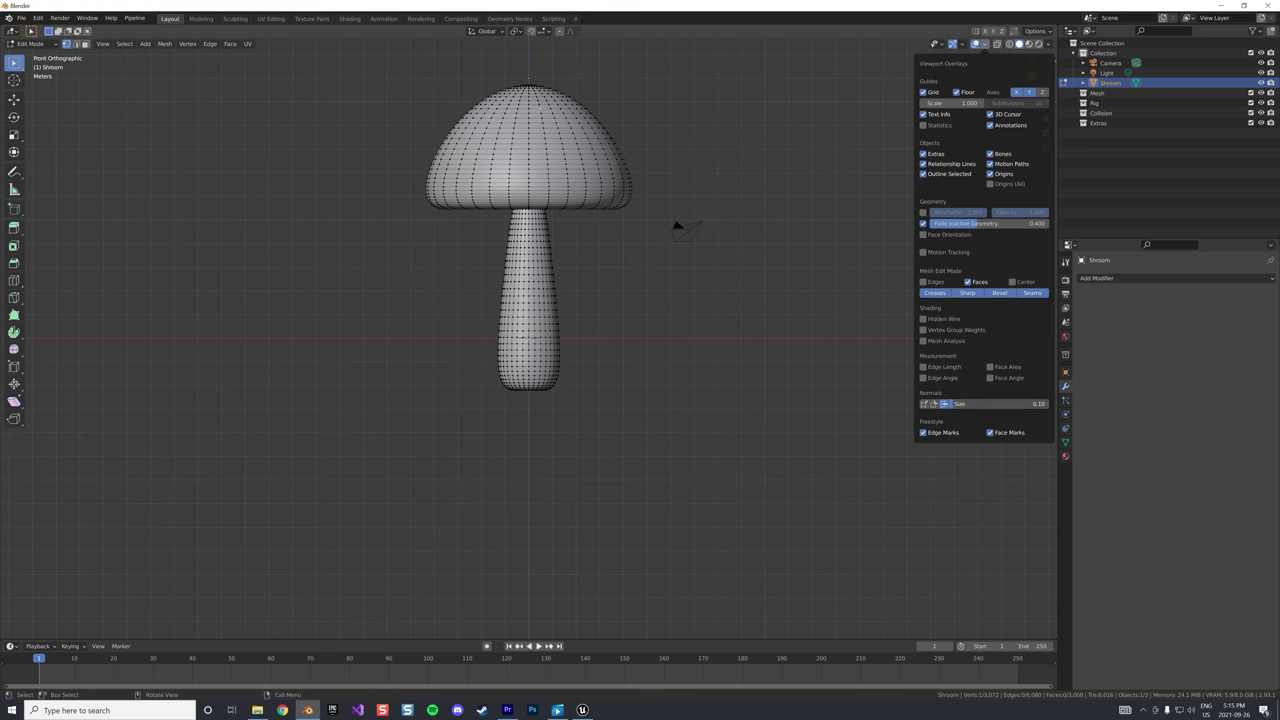
type("0.2")
key("Return")
Select all faces of the mushroom in face select mode, flip their normals and check the directions all around
middle_click_drag(690, 230, 781, 179)
key("alt+z")
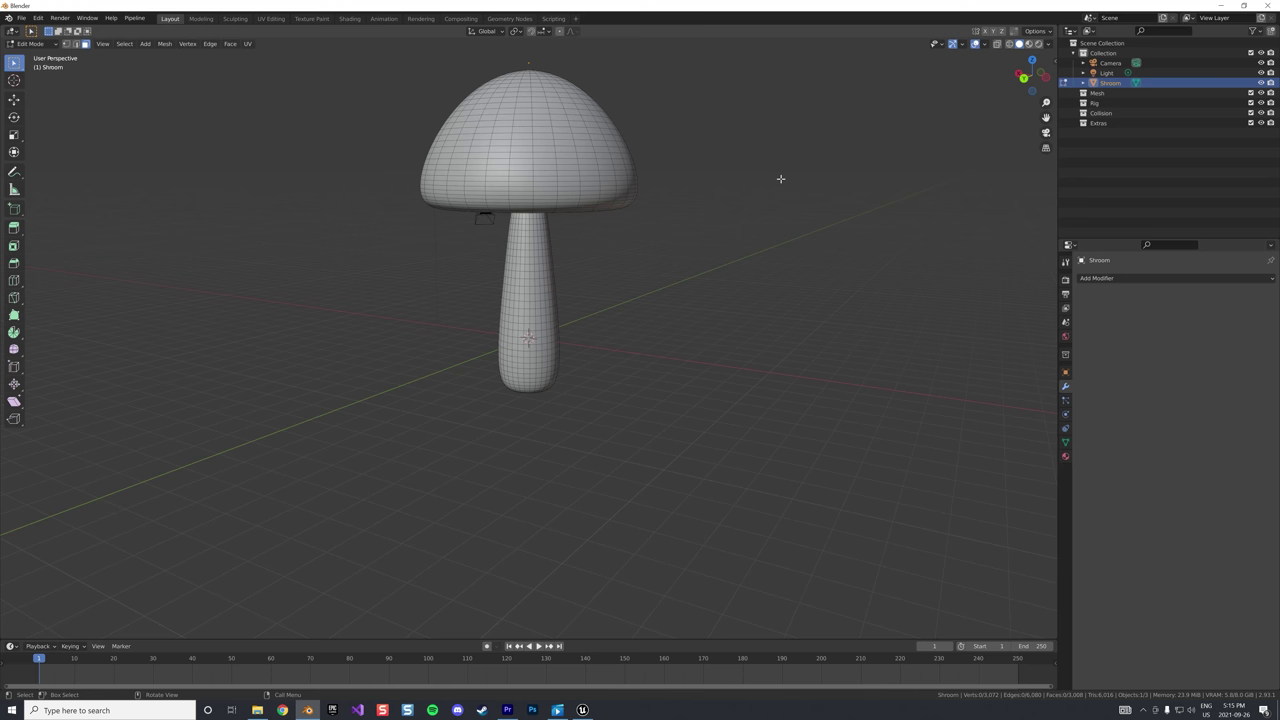
key("a")
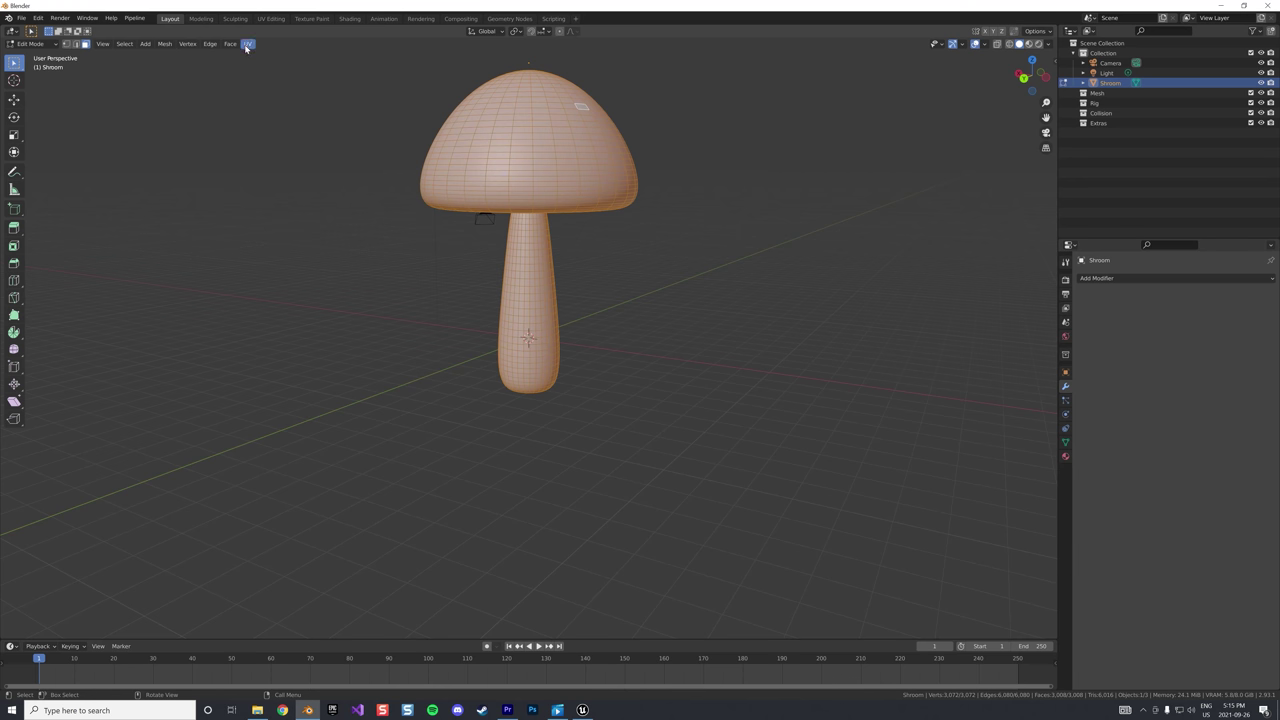
left_click(164, 44)
mouse_move(208, 205)
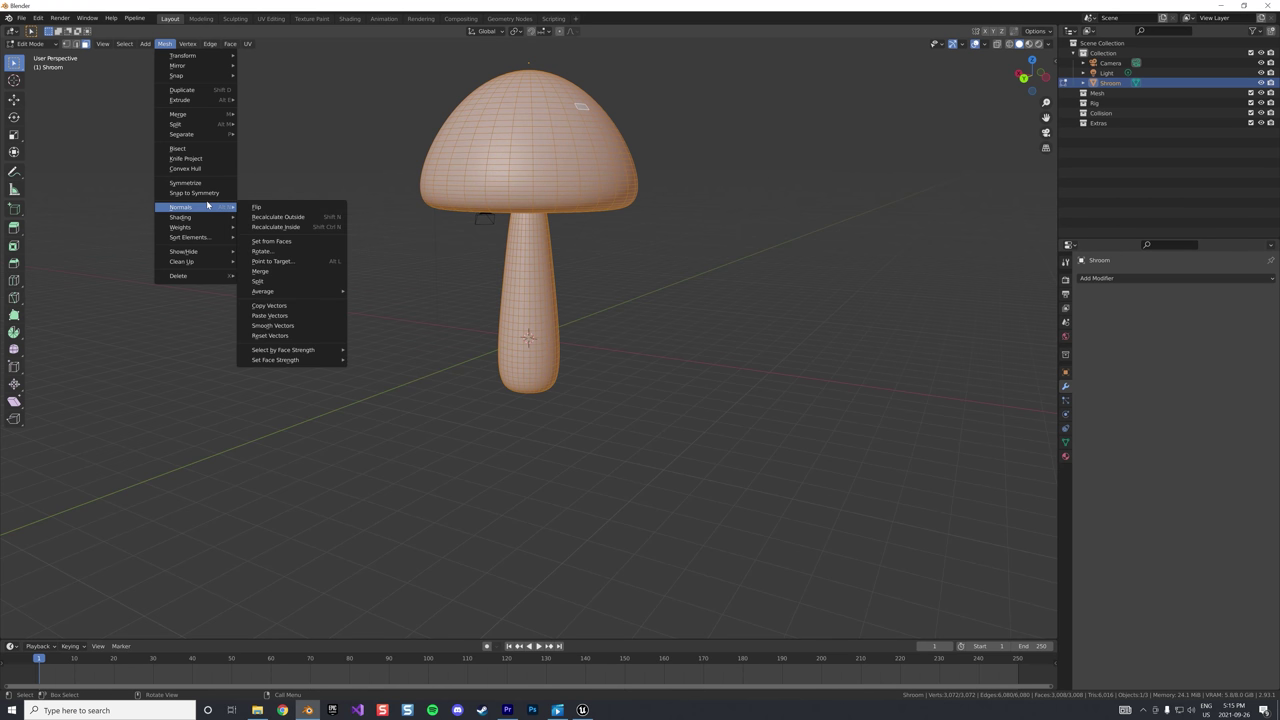
left_click(316, 209)
middle_click_drag(687, 219, 724, 199)
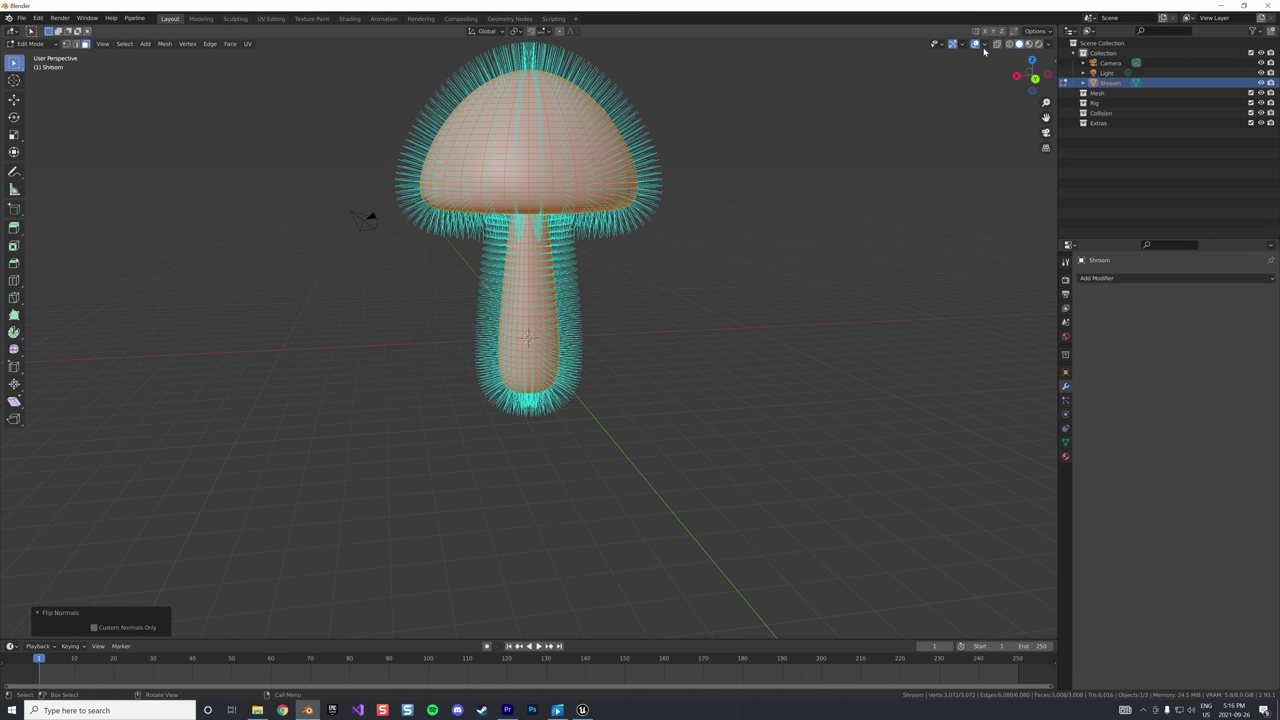
Export the mushroom as FBX into the Shroom project folder under the file name Shroom2.fbx
left_click(21, 18)
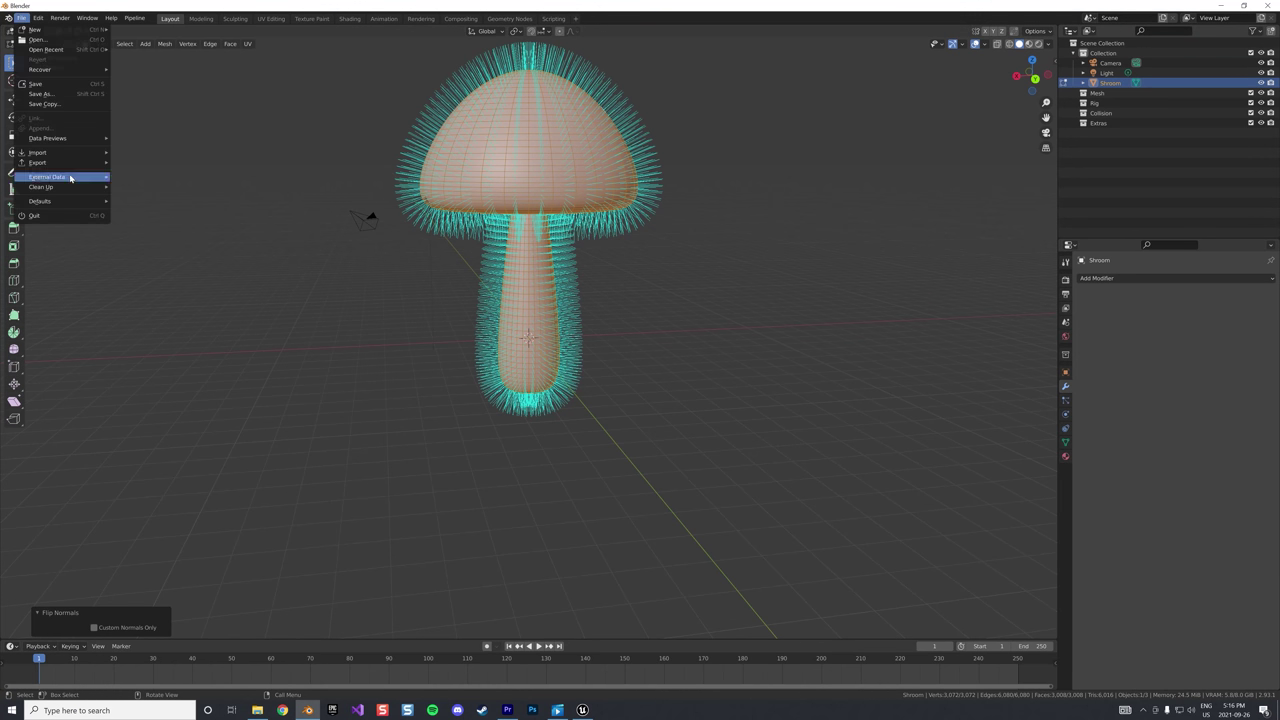
mouse_move(60, 162)
left_click(150, 232)
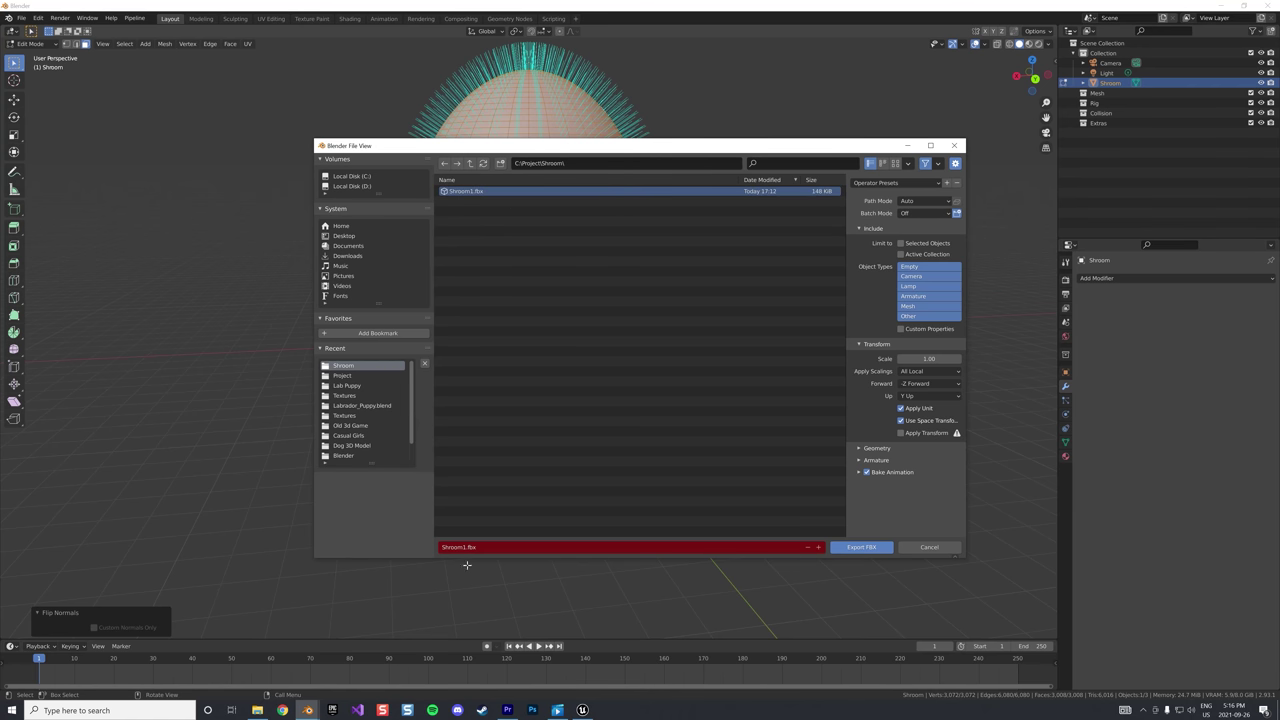
key("BackSpace")
type("2")
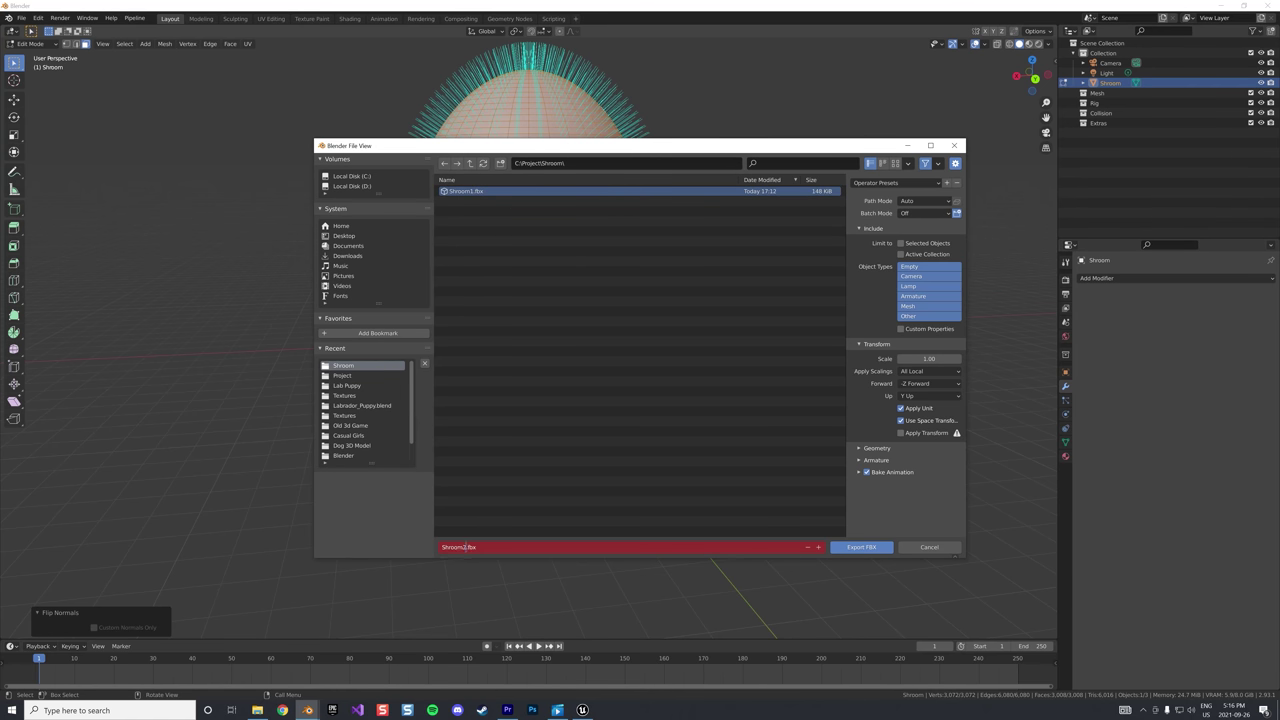
left_click(860, 547)
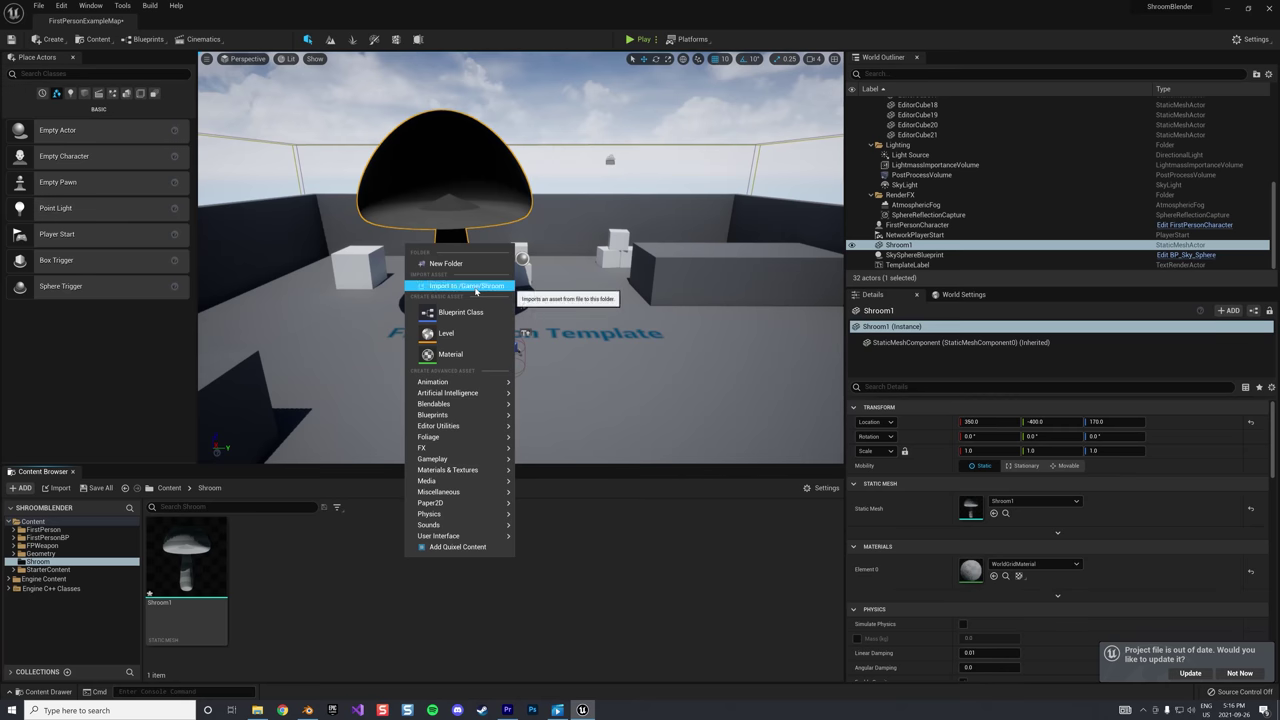
Switch to Unreal Engine, import Shroom2.fbx into the Shroom folder with the default options, and place it in the level beside Shroom1
left_click(510, 291)
left_click(118, 84)
left_click(315, 284)
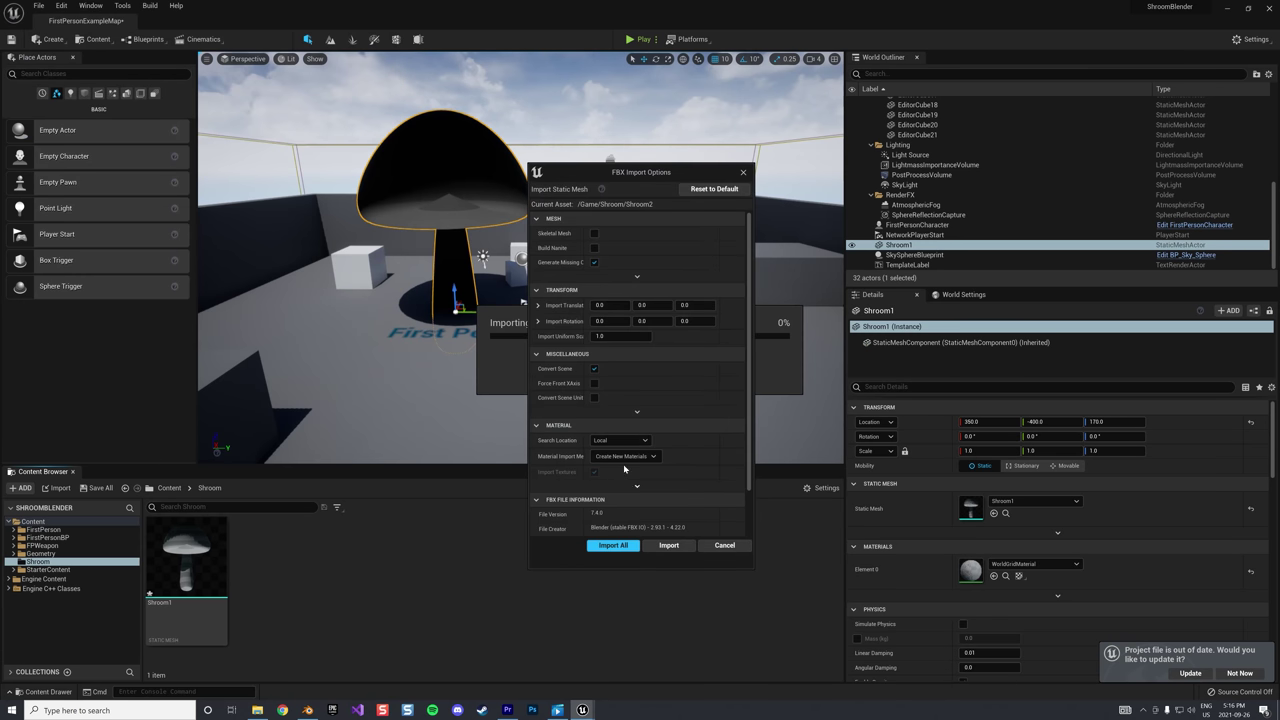
left_click(612, 546)
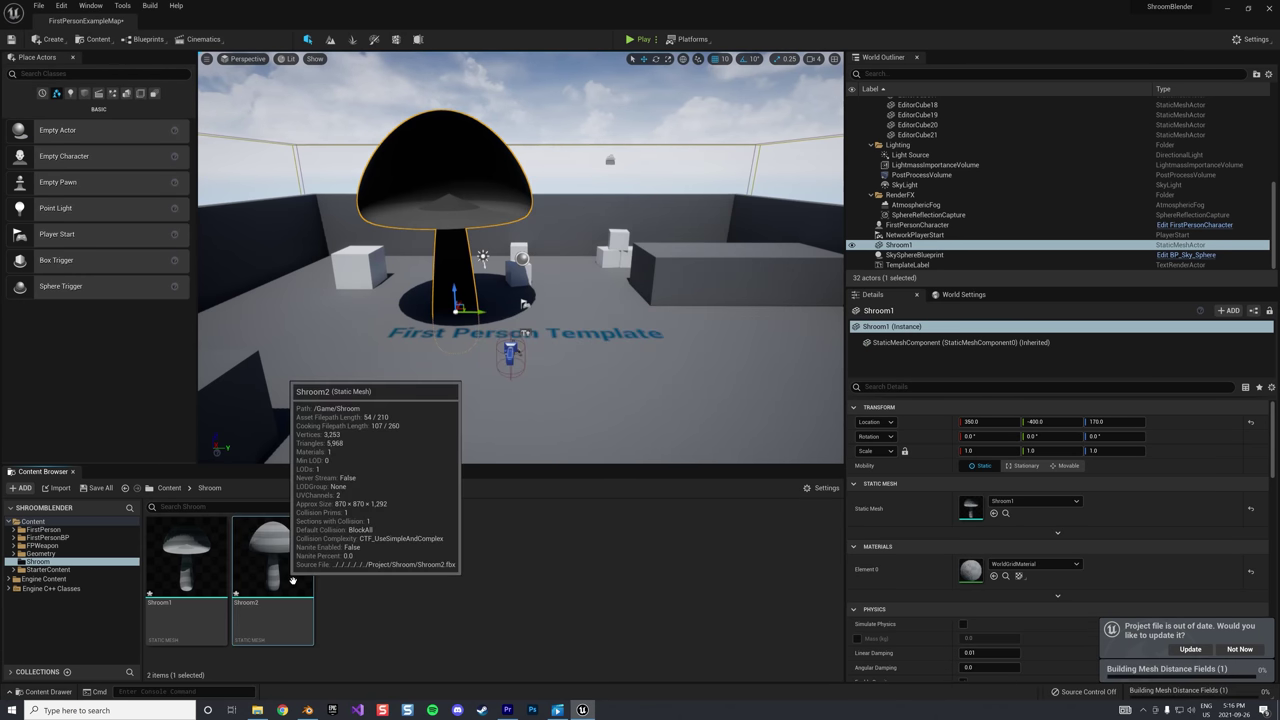
left_click_drag(292, 580, 650, 365)
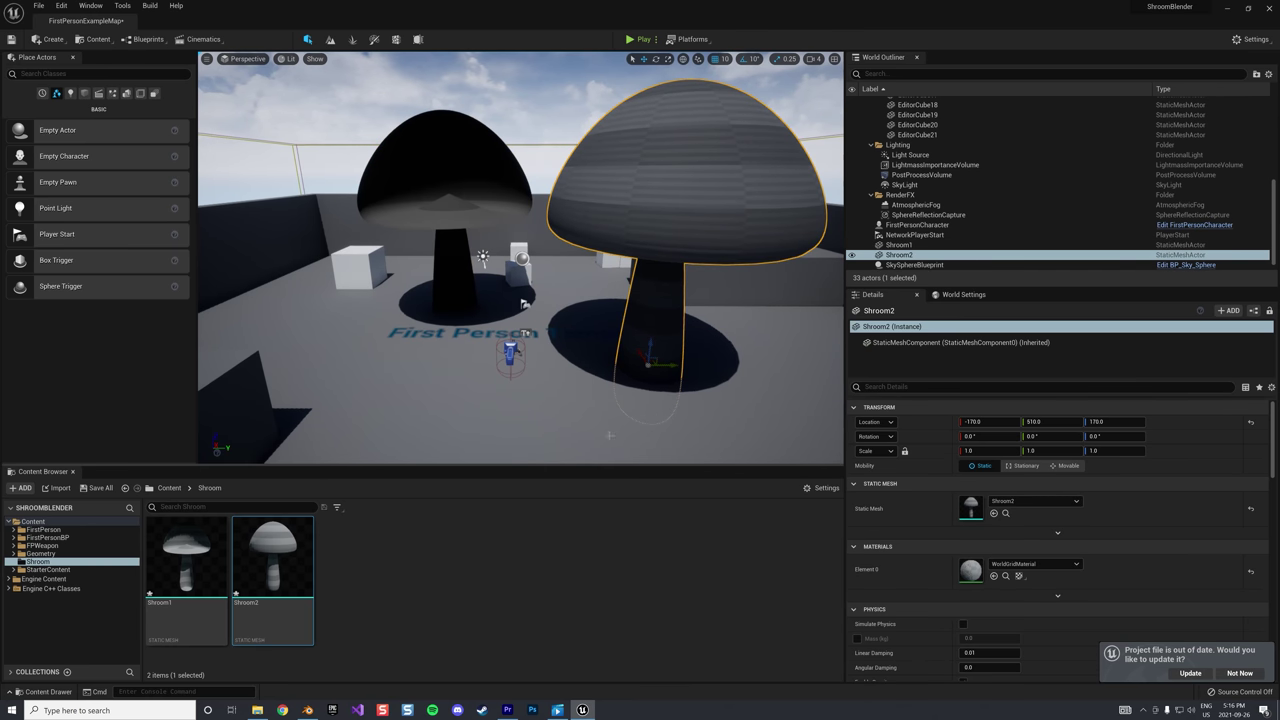
Create a material named M_Shroom1 in the Shroom folder and apply it to the Shroom2 mesh in the level
right_click(451, 563)
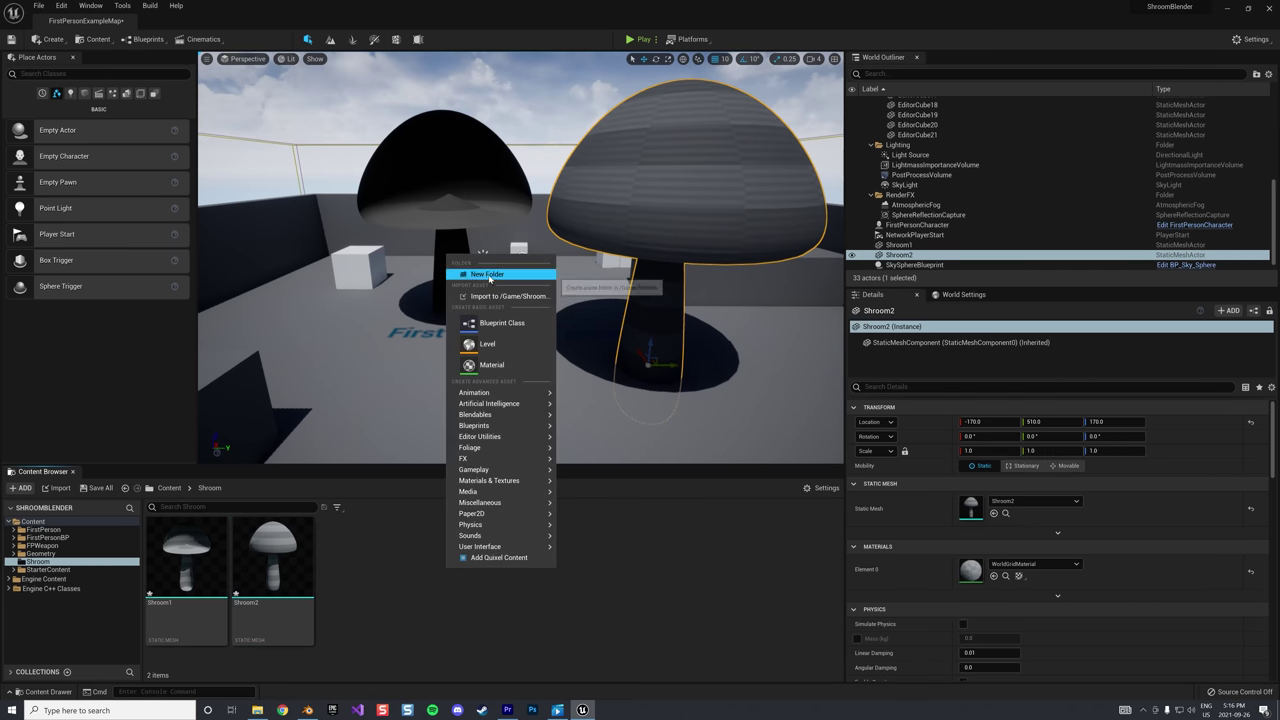
left_click(491, 364)
type("M_Shro")
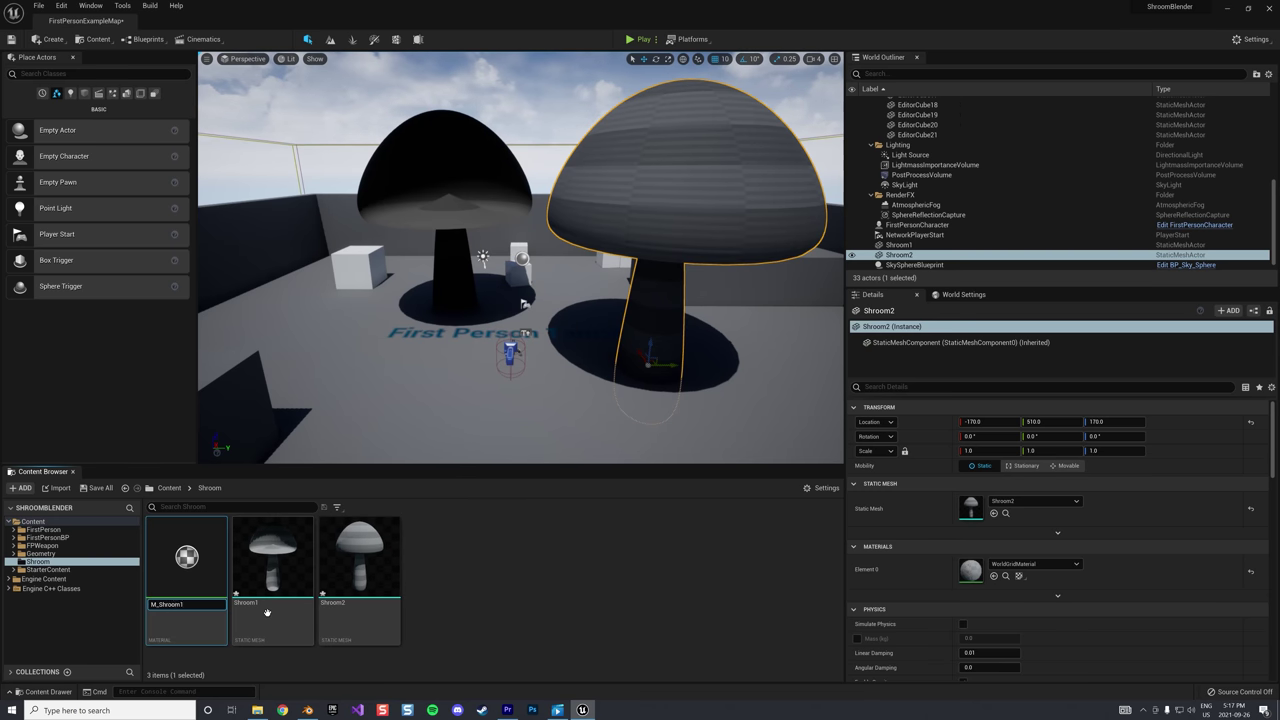
type("om1")
key("Return")
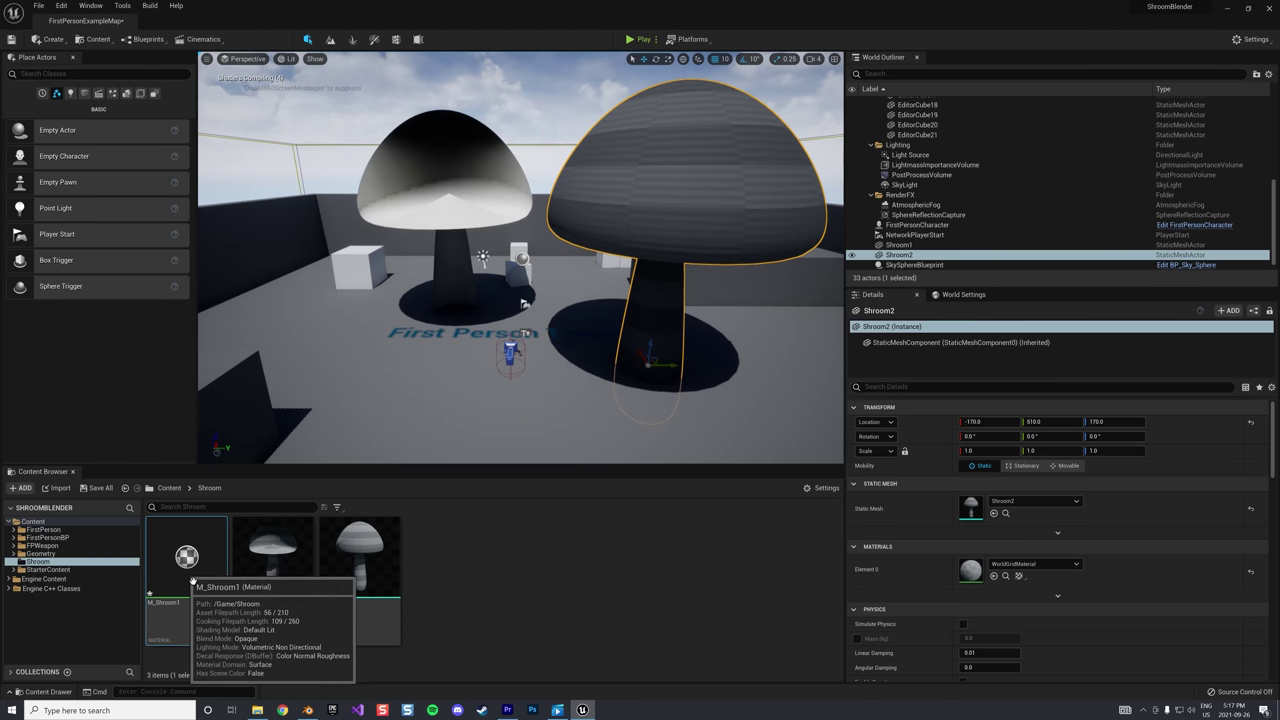
left_click_drag(193, 580, 709, 212)
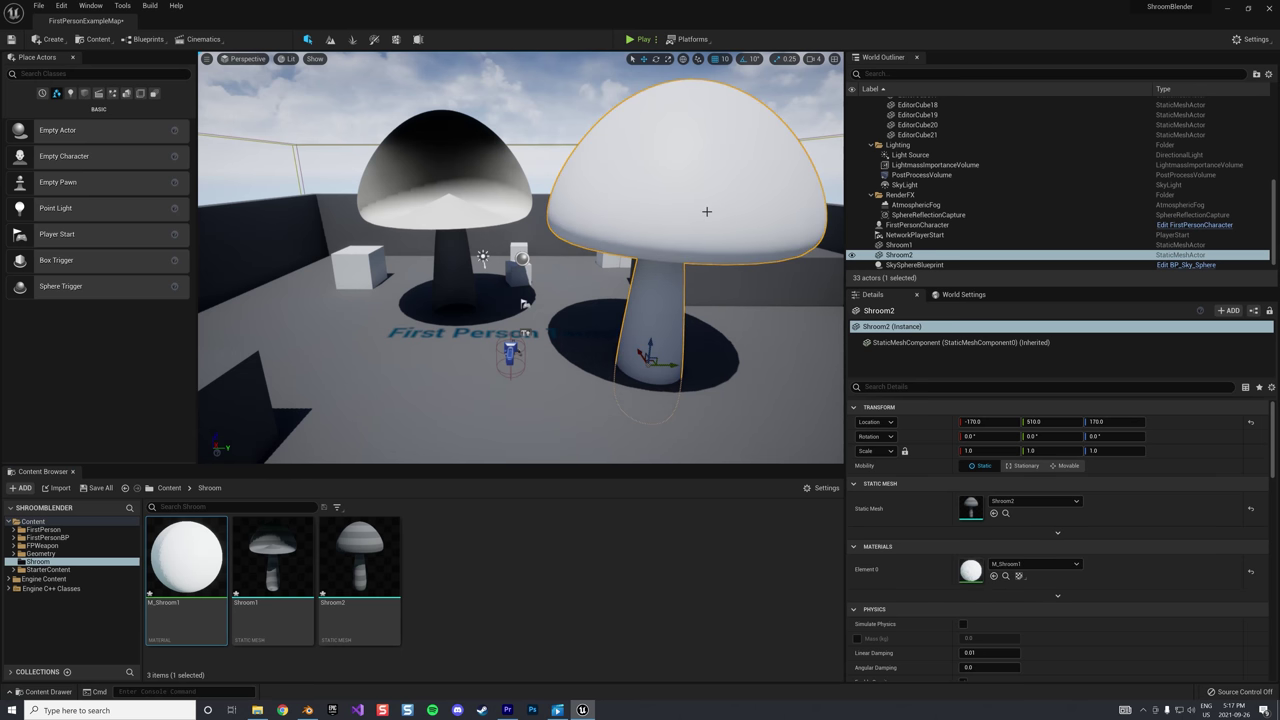
Compare the surfaces of both mushrooms from near and far, and select Shroom2
key("w")
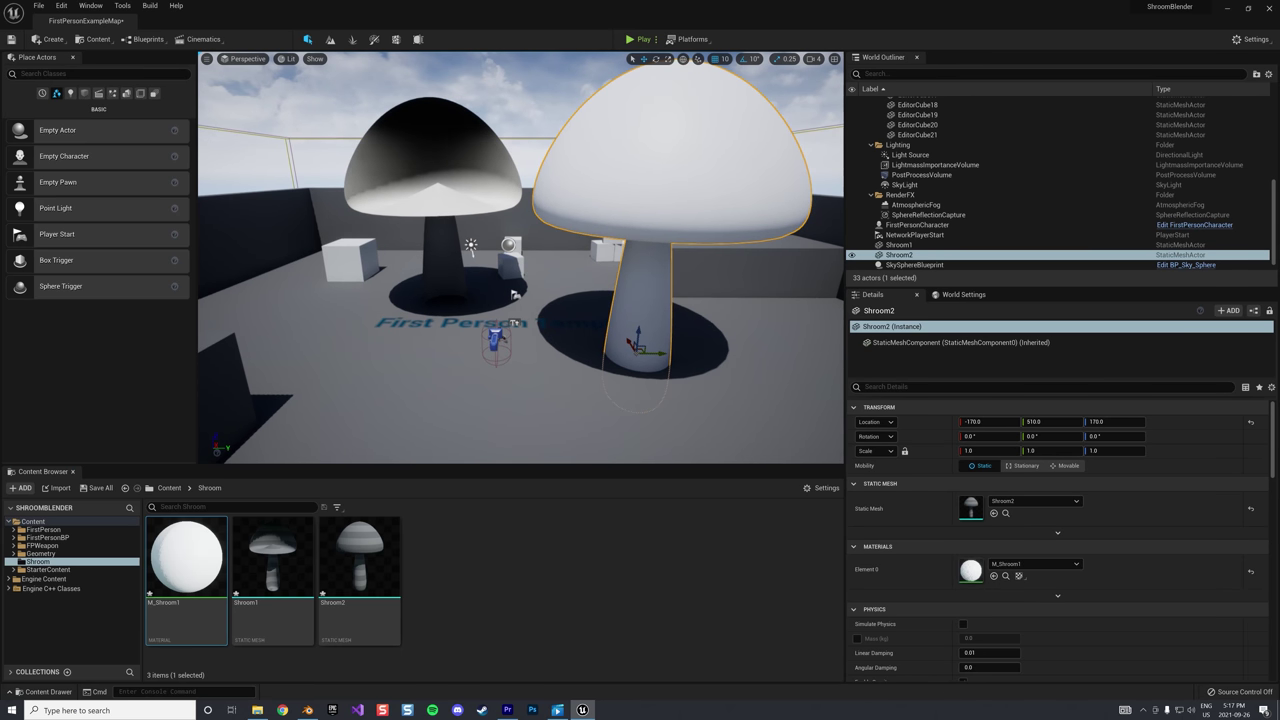
key("s")
key("w")
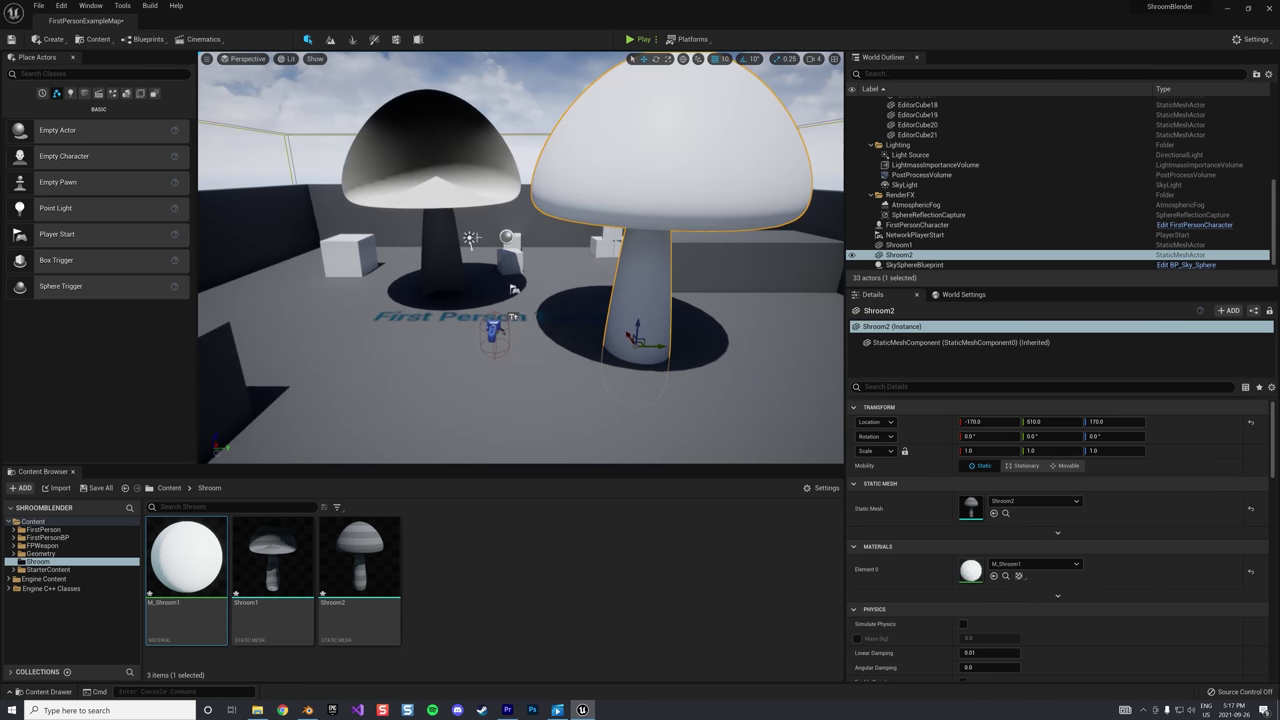
key("s")
left_click(614, 308)
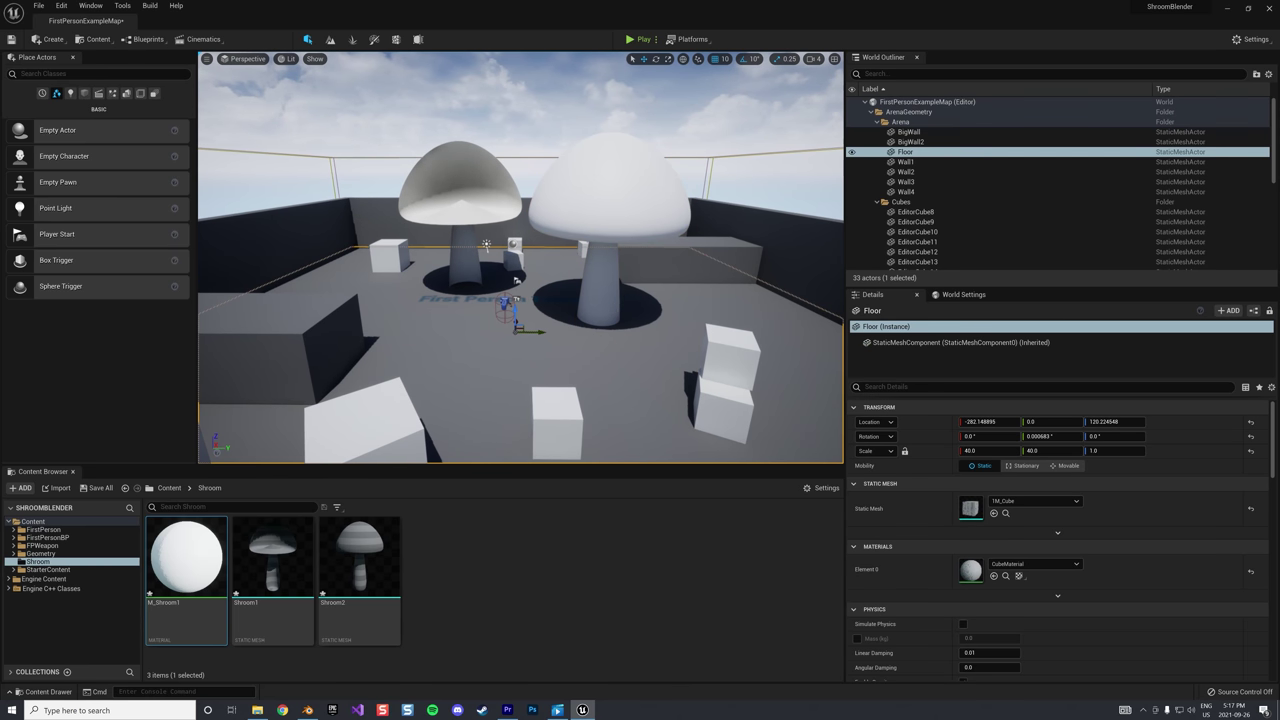
left_click(617, 231)
right_click_drag(624, 300, 624, 300)
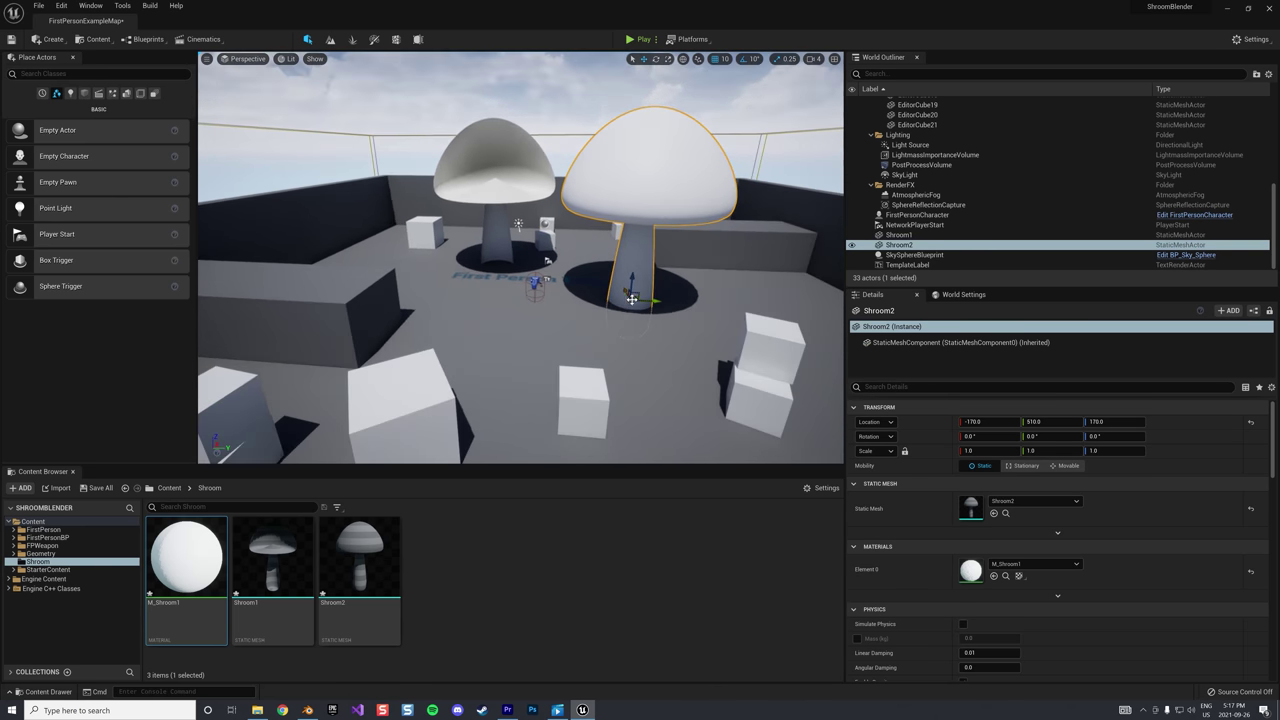
Raise Shroom2 to a Z location of 500, try tilting it about 20 degrees around its pivot, and undo the tilt
left_click_drag(630, 292, 656, 113)
left_click(656, 59)
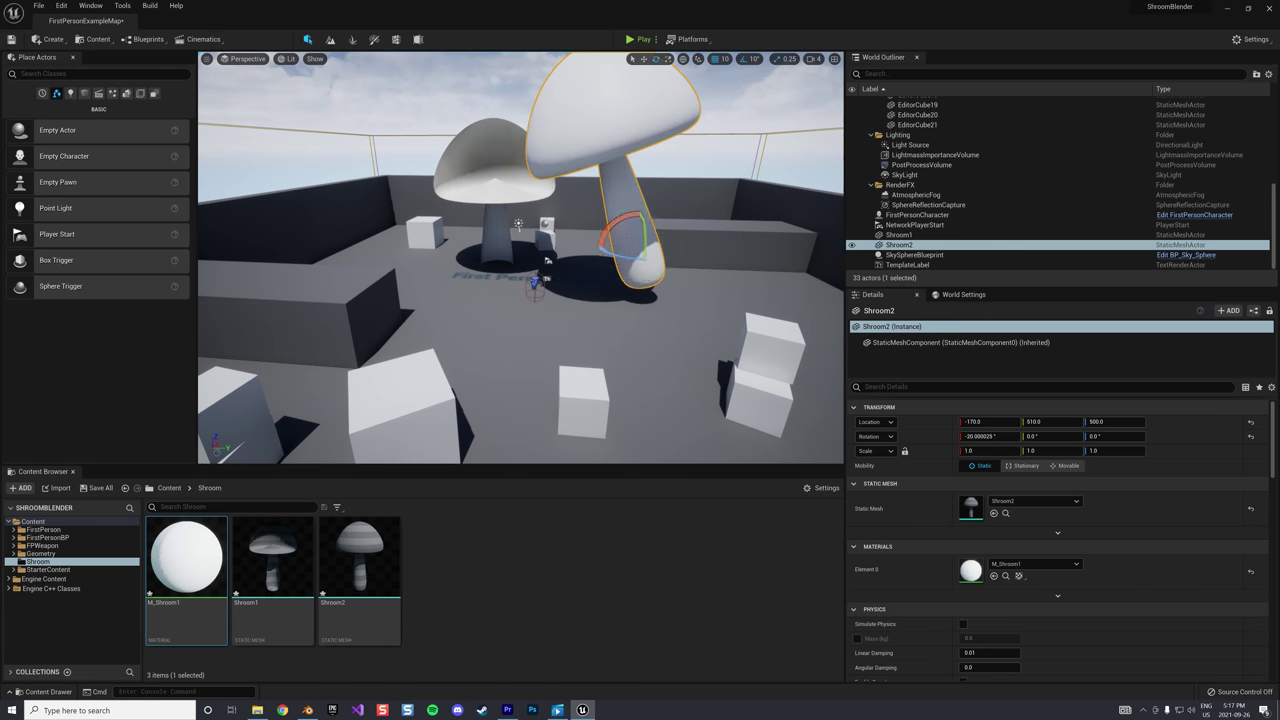
key("ctrl+z")
Move Shroom2 vertically to a Z location of 340
key("w")
left_click_drag(637, 224, 638, 265)
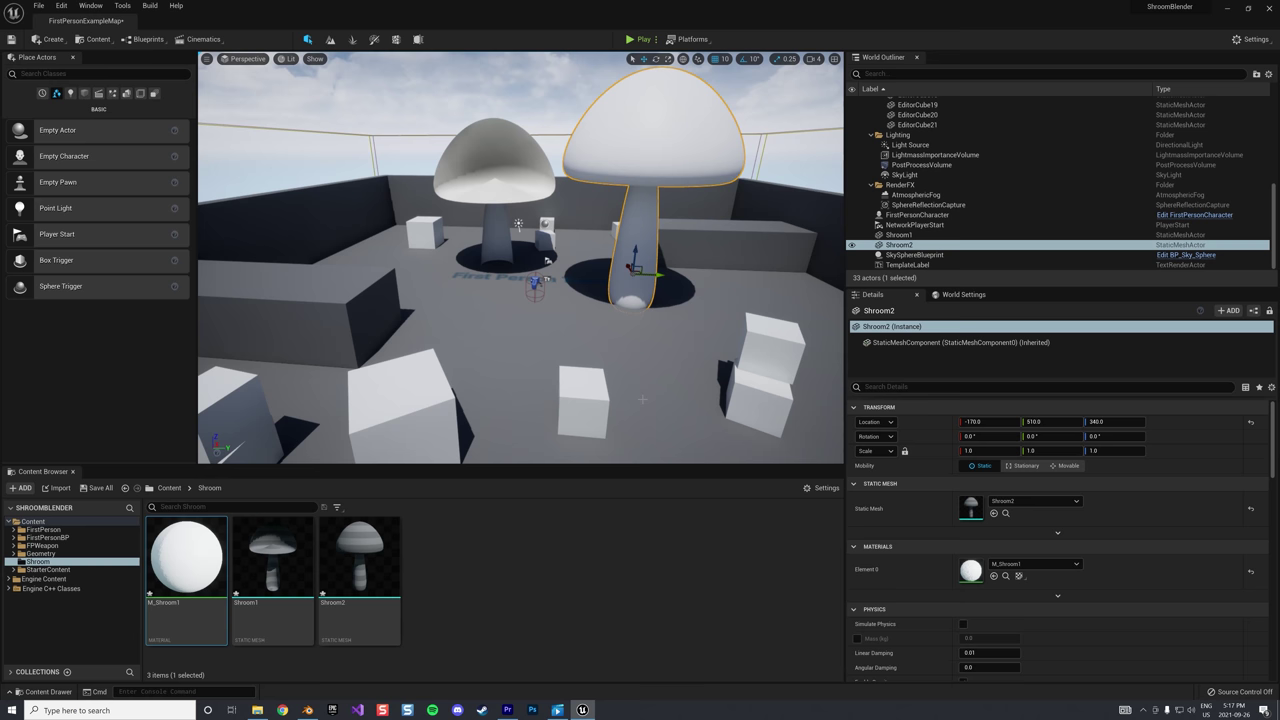
Switch to Blender, hide the face normals display and deselect the whole mesh
key("alt+Tab")
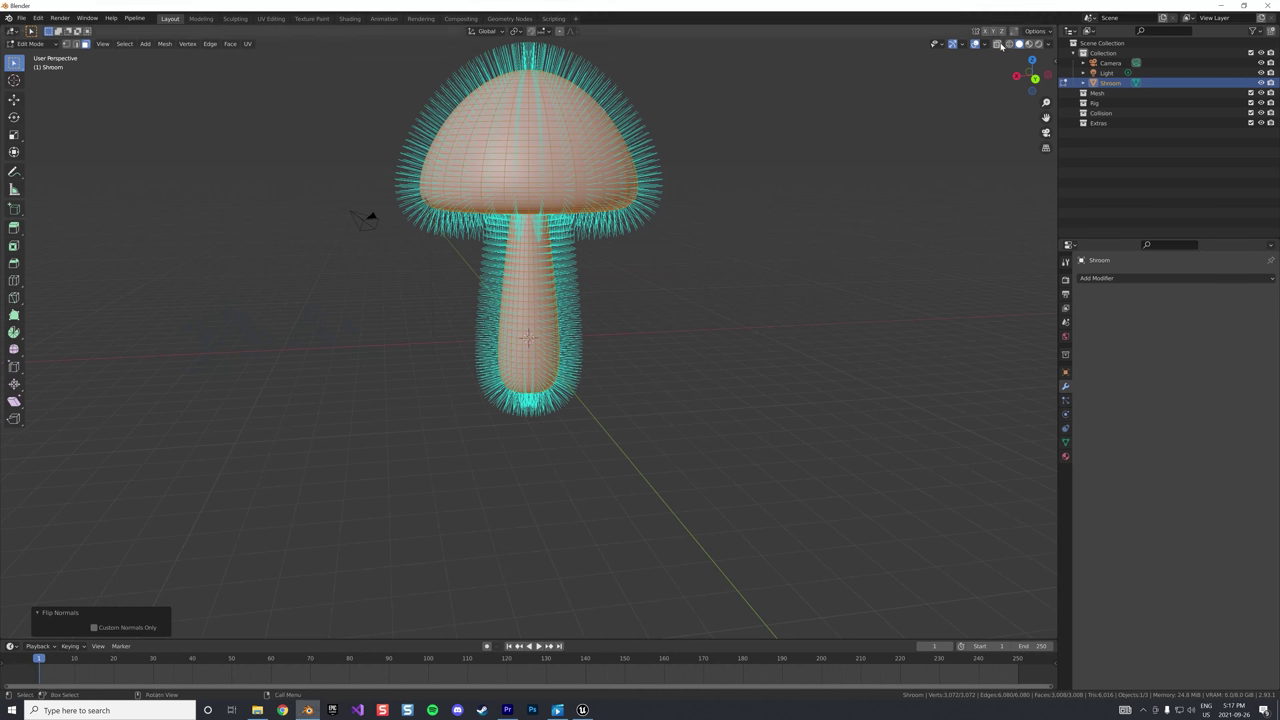
left_click(985, 45)
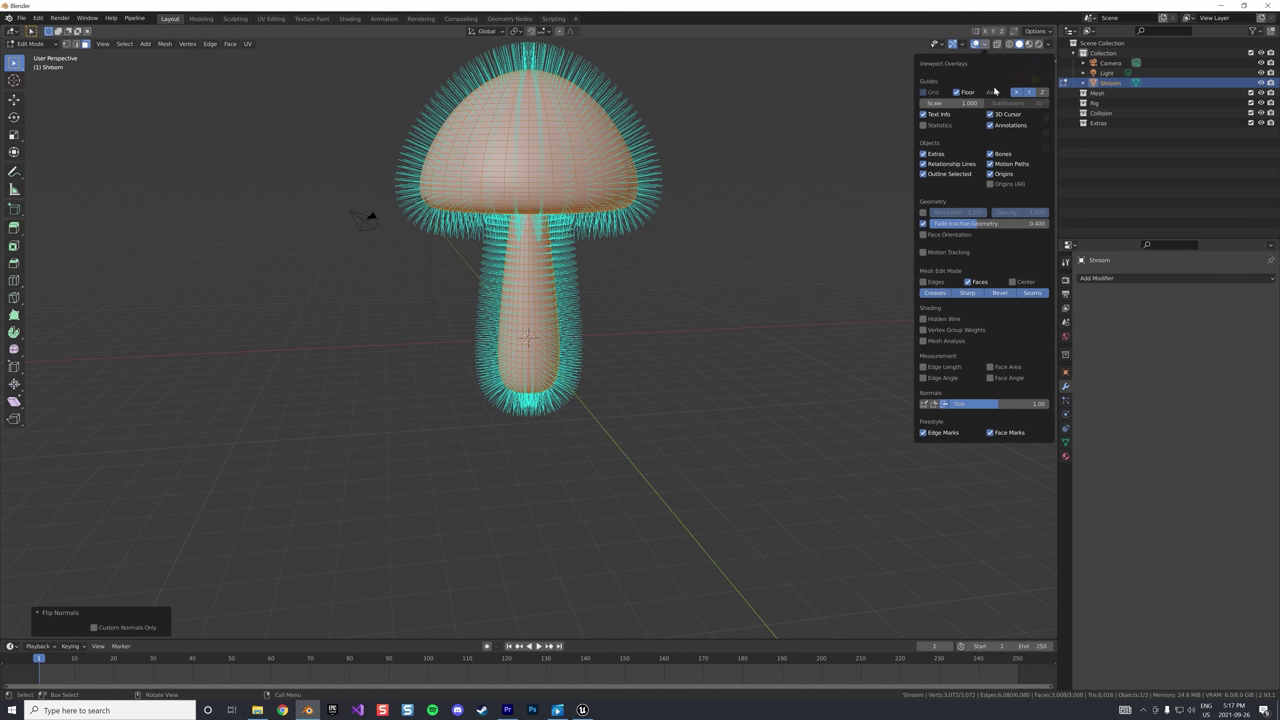
left_click(935, 404)
key("alt+a")
Move the entire mushroom mesh straight up along Z in front view so its base rests on the world origin, and deselect it
key("KP_1")
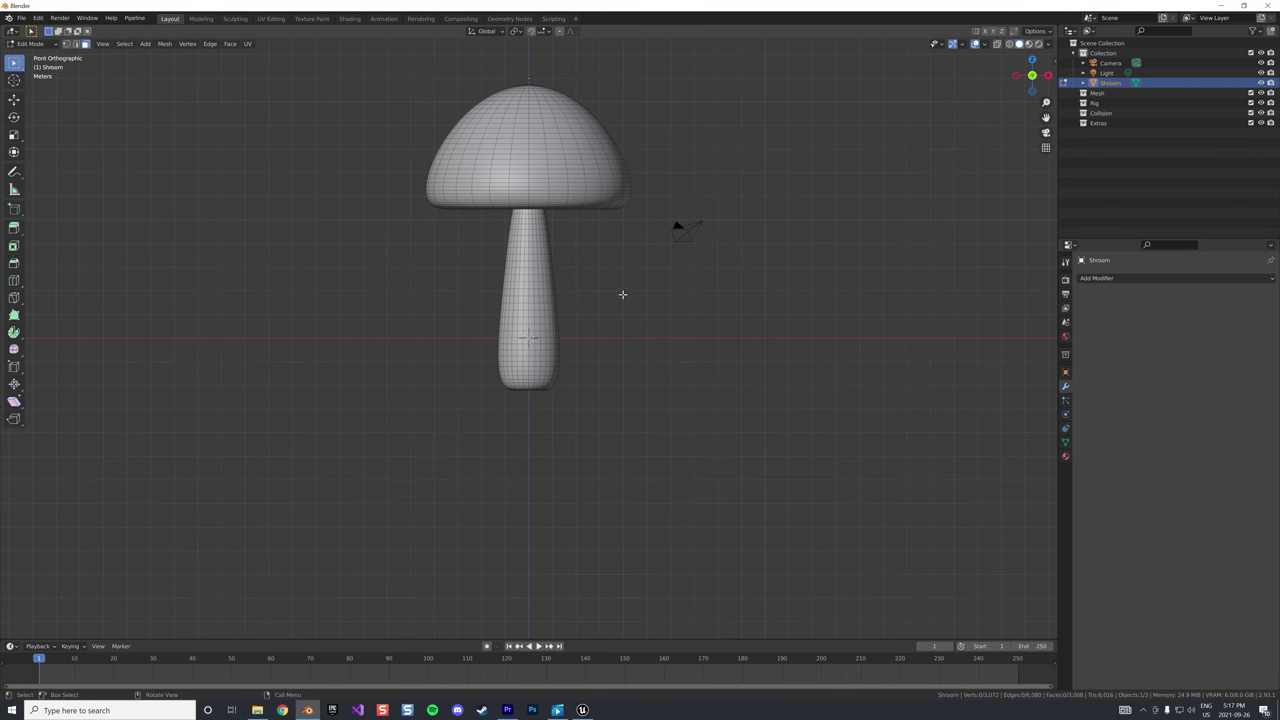
key("a")
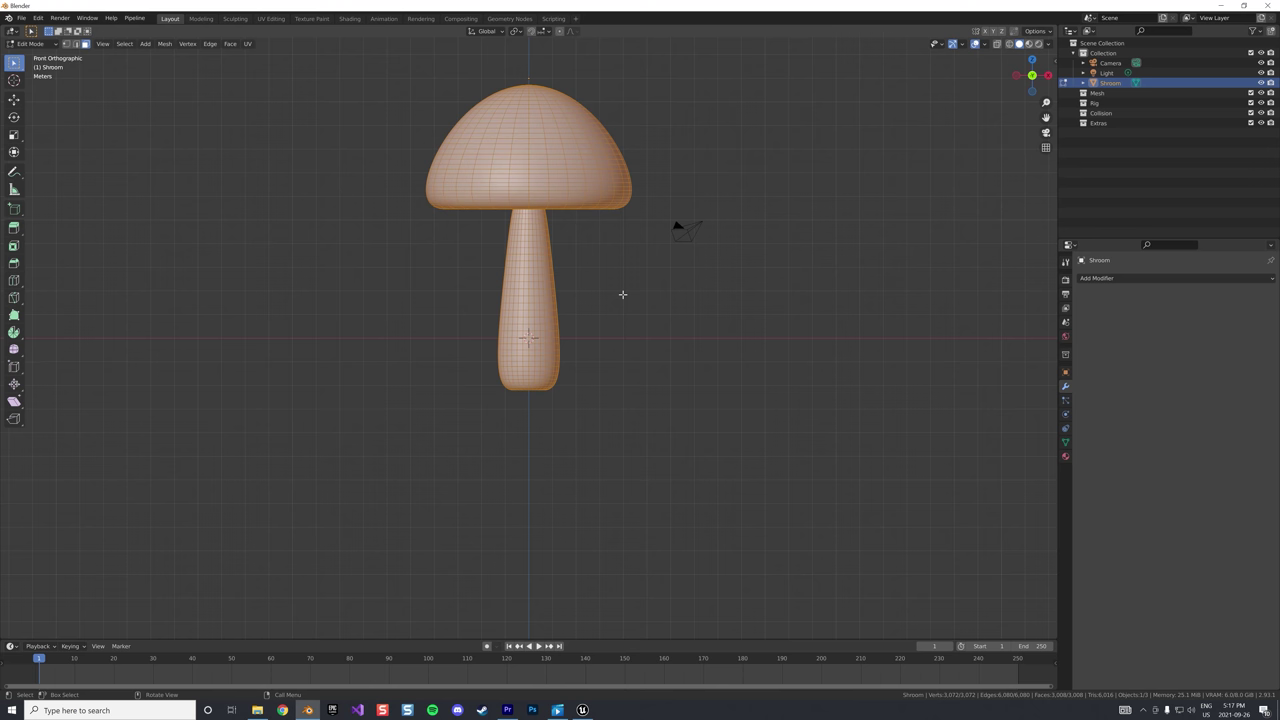
key("g")
key("z")
left_click(623, 295)
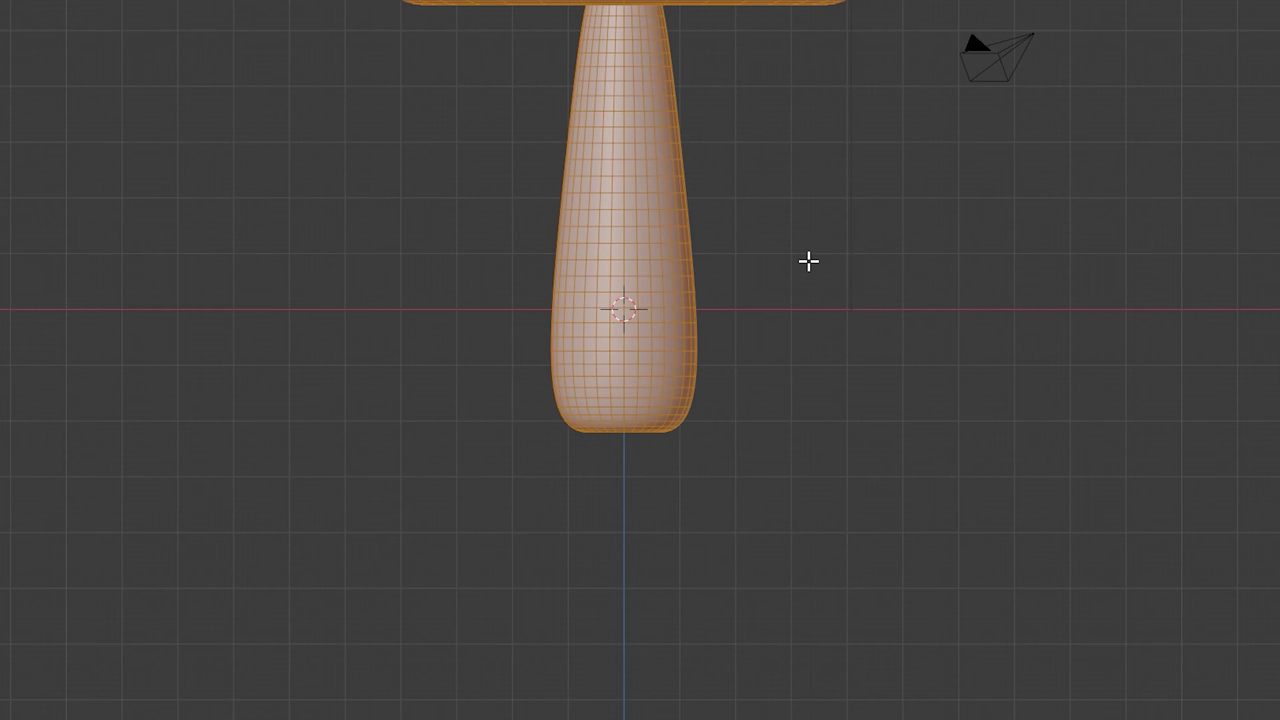
key("g")
key("z")
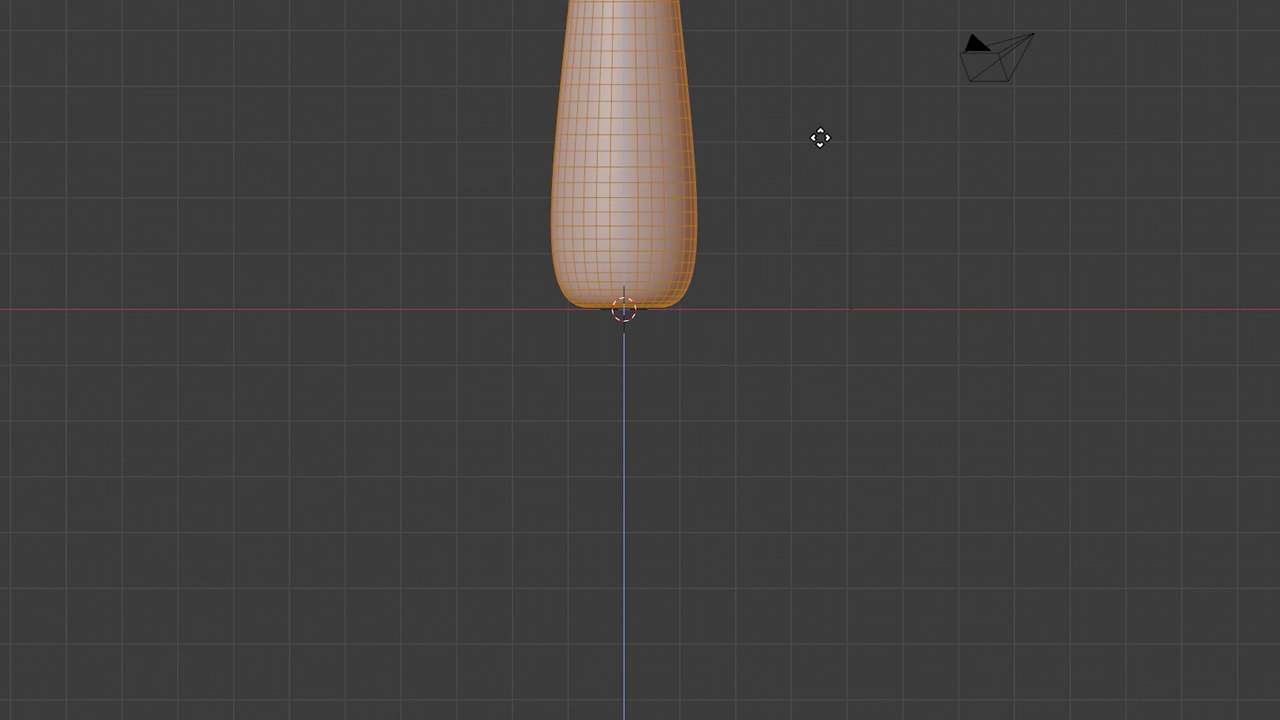
left_click(747, 296)
key("alt+a")
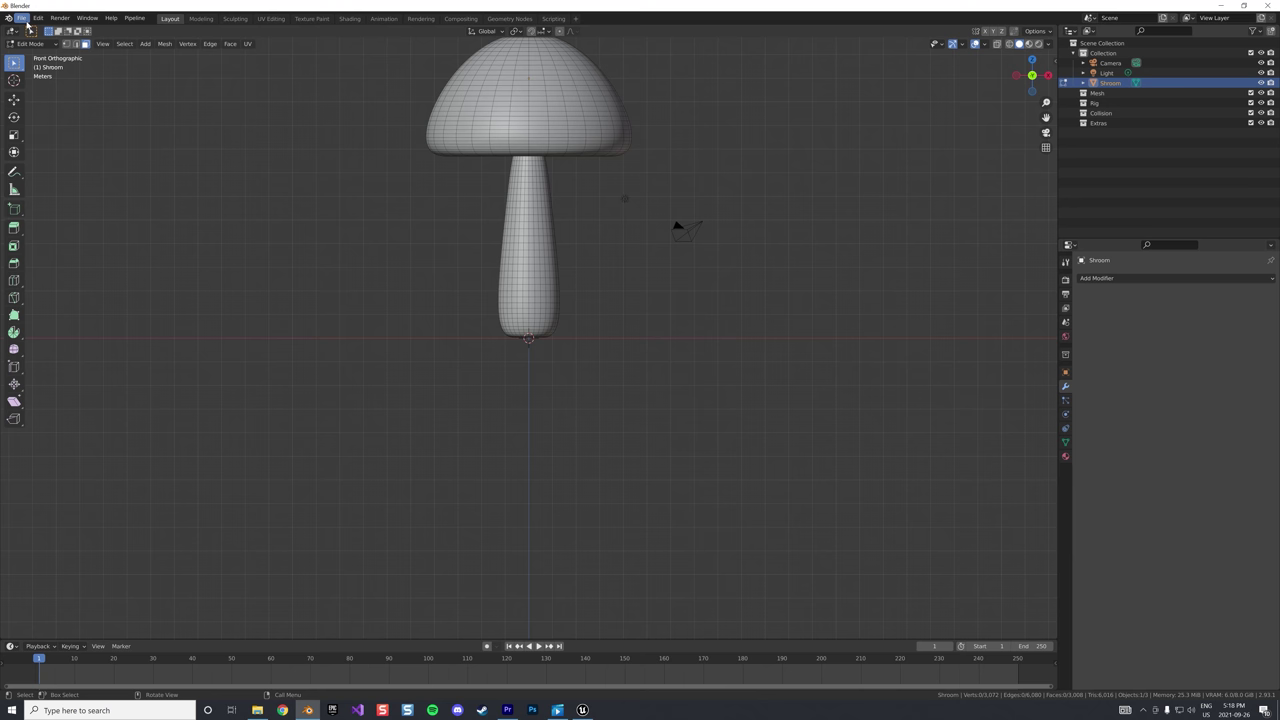
Export the mushroom as an FBX file named Shroom3.fbx in the C:\Project\Shroom folder
left_click(21, 18)
mouse_move(40, 162)
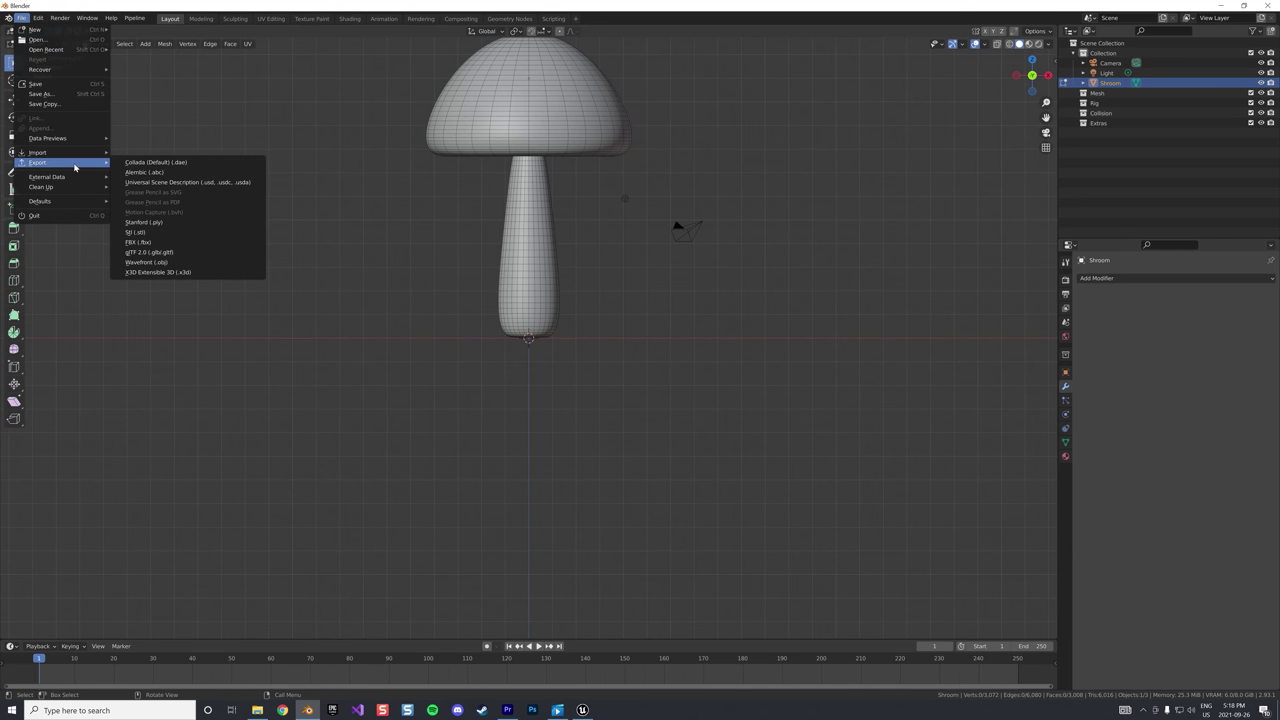
left_click(165, 244)
left_click(487, 191)
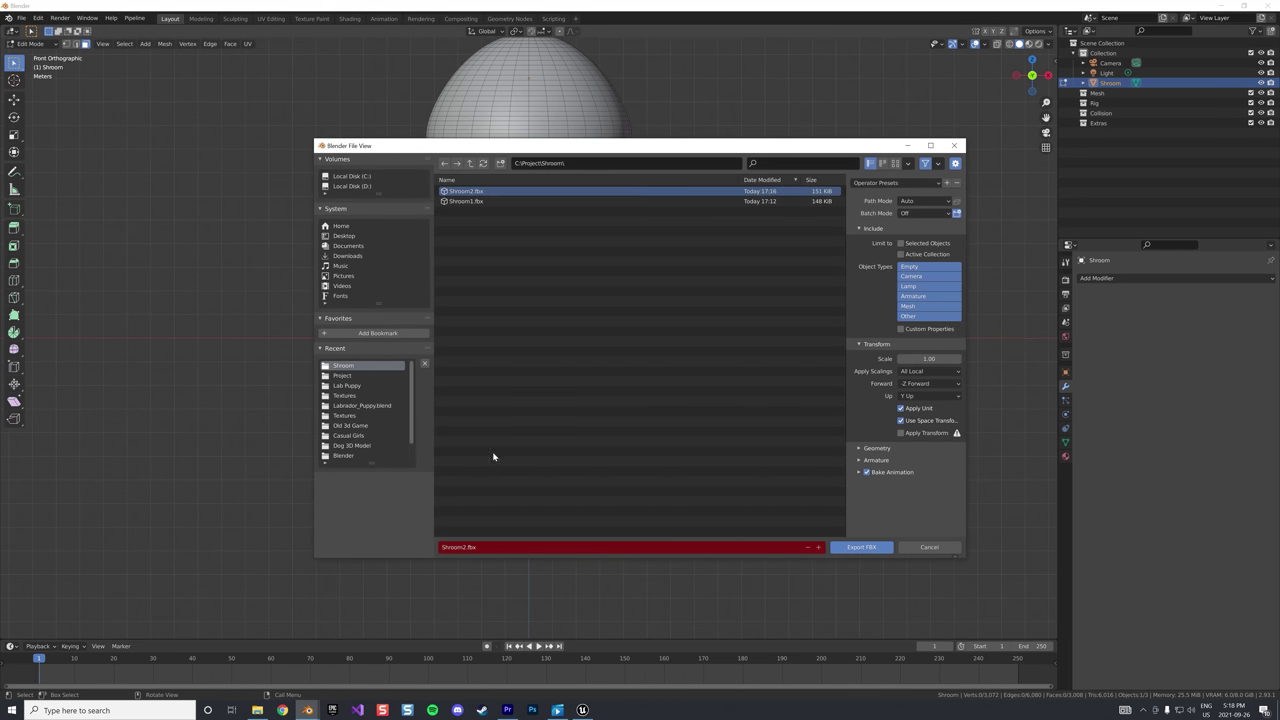
left_click(469, 547)
key("Return")
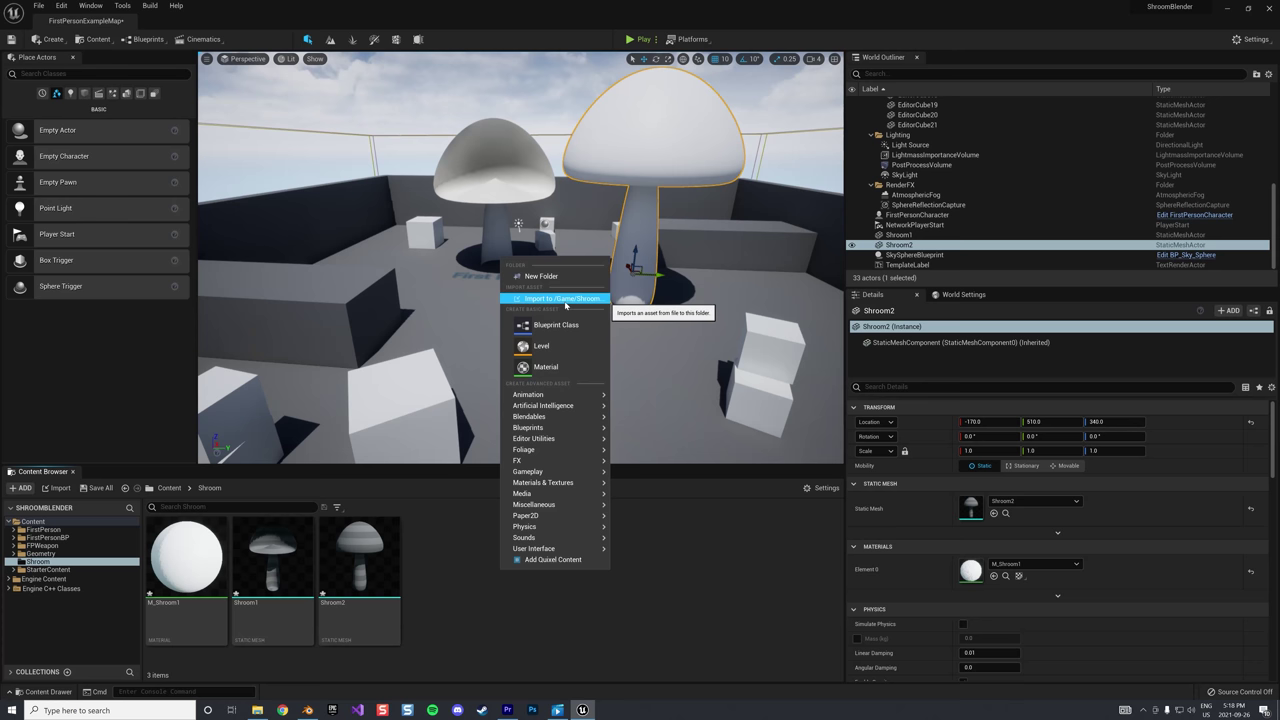
Switch to Unreal Engine and import Shroom3.fbx into the Shroom content folder
left_click(564, 300)
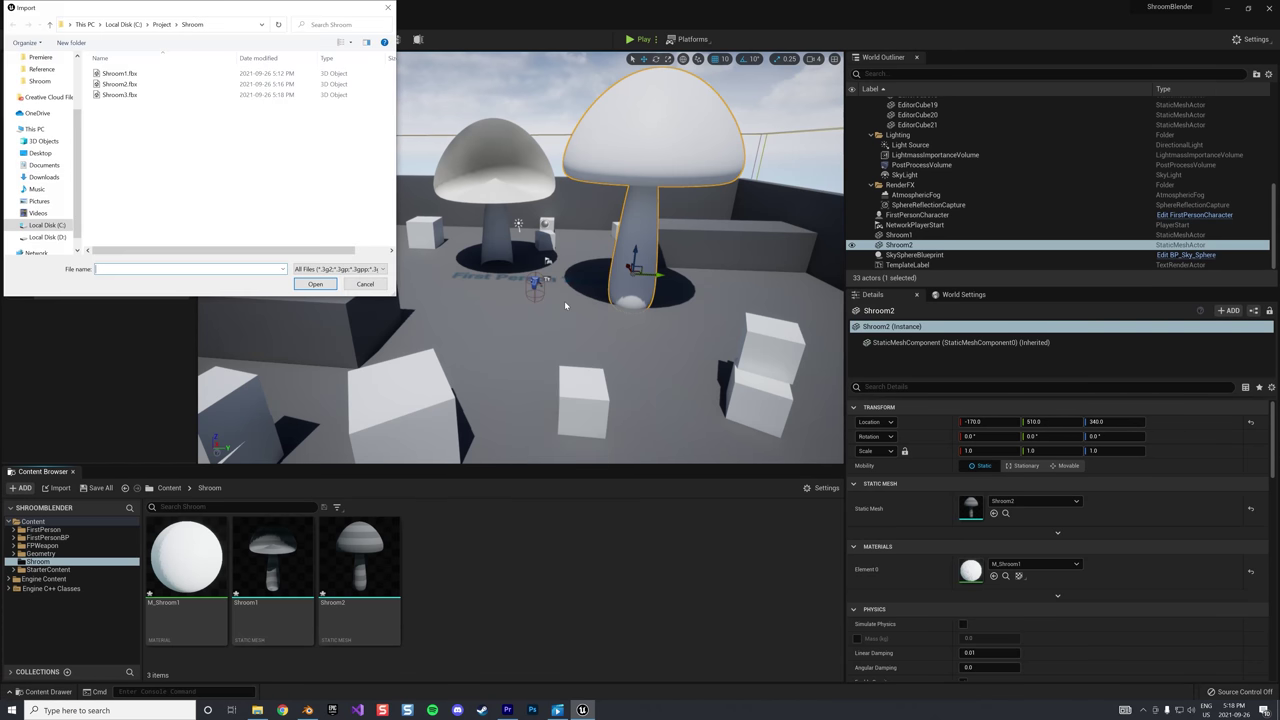
left_click(120, 95)
left_click(326, 288)
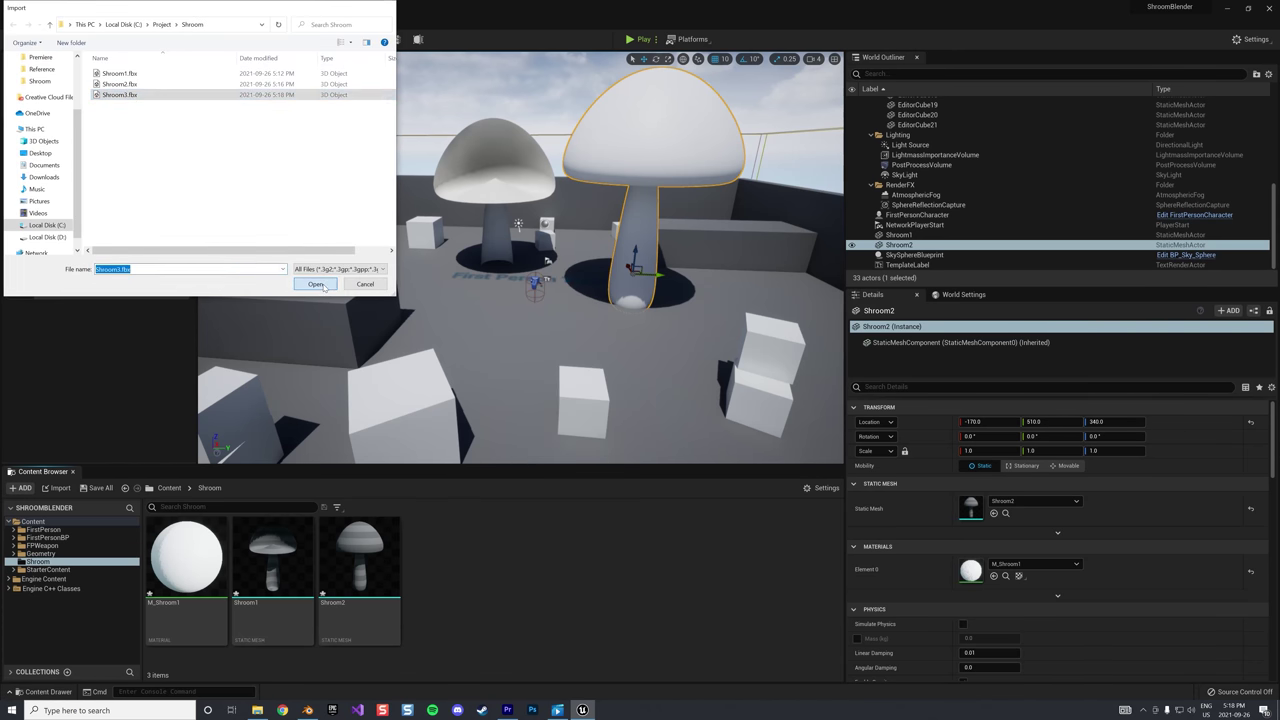
left_click(607, 546)
Move the Shroom3 actor in the level to an X location of -1120 and apply the M_Shroom1 material to it
right_click_drag(501, 208, 690, 297)
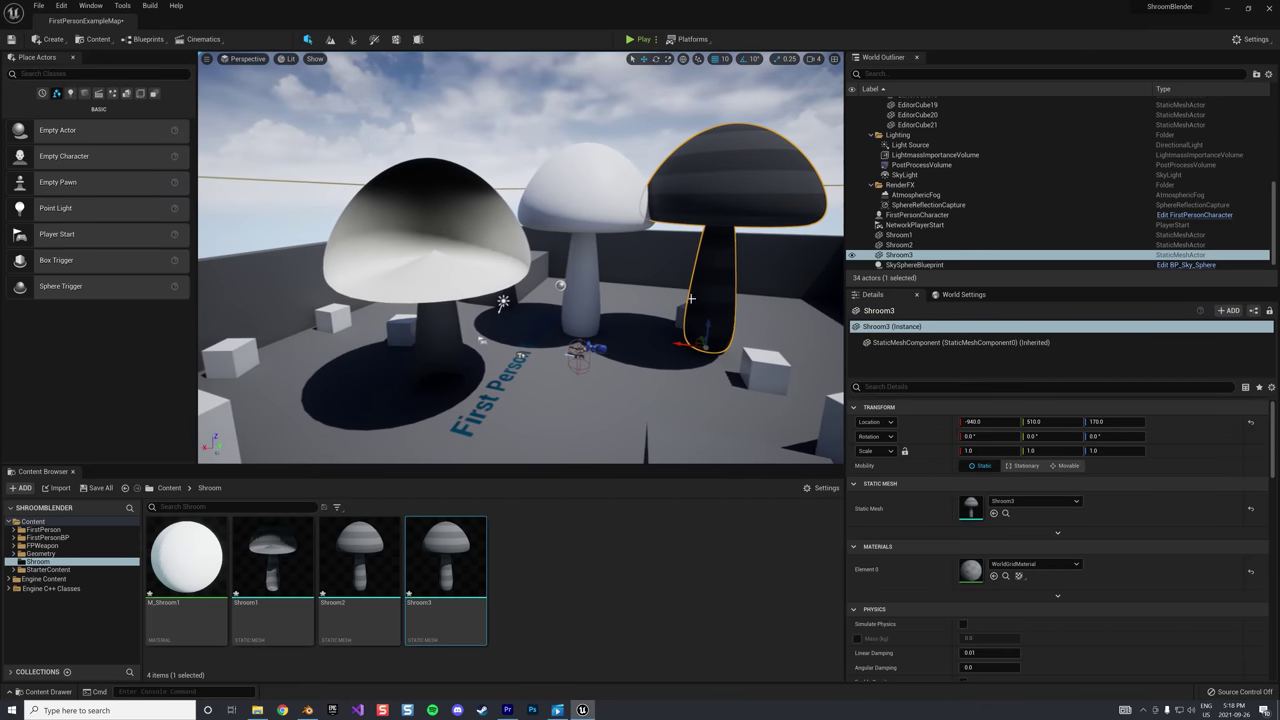
left_click_drag(686, 346, 751, 352)
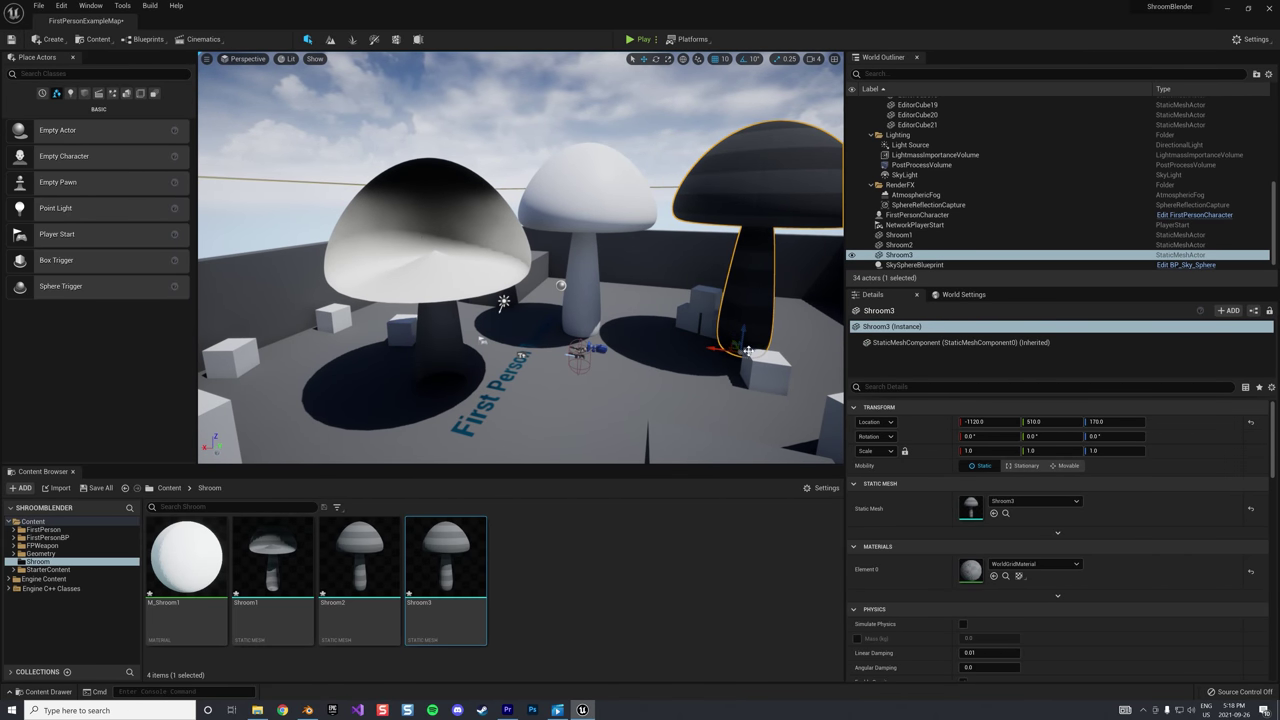
left_click_drag(186, 556, 766, 176)
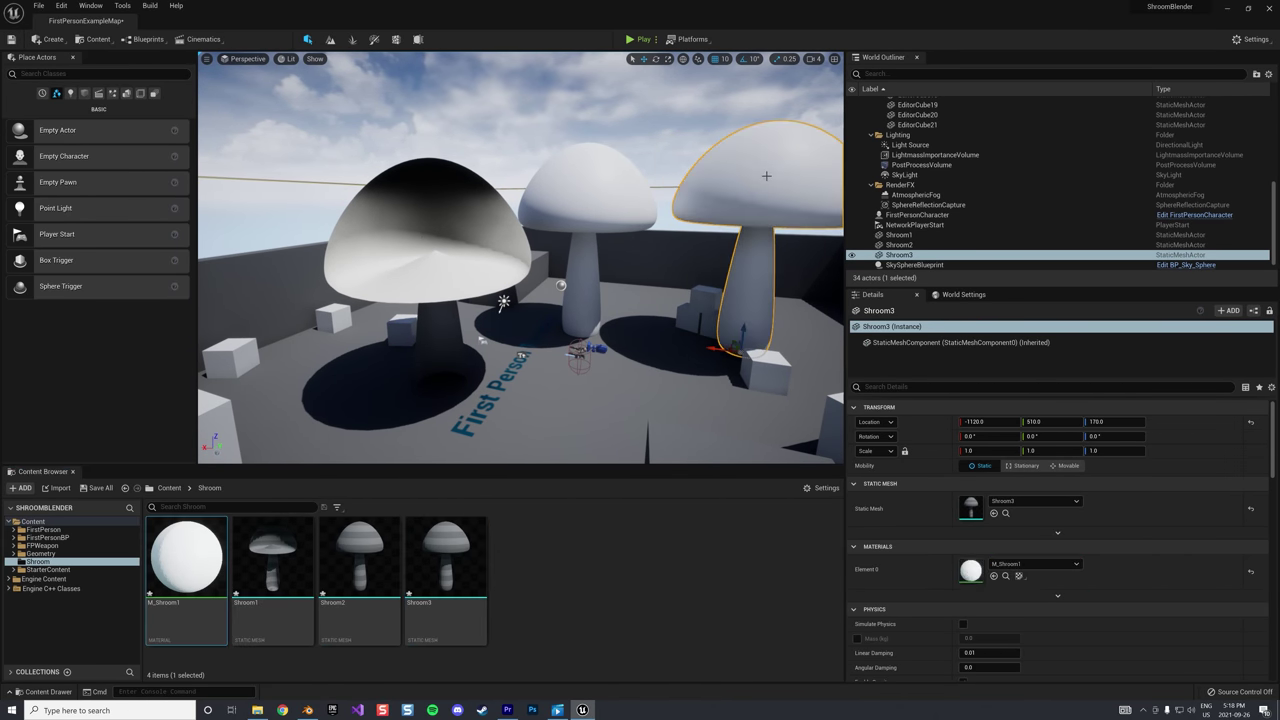
Select the Shroom2 and Shroom3 actors in turn to compare their pivot positions, viewing Shroom3's base up close
left_click(590, 307)
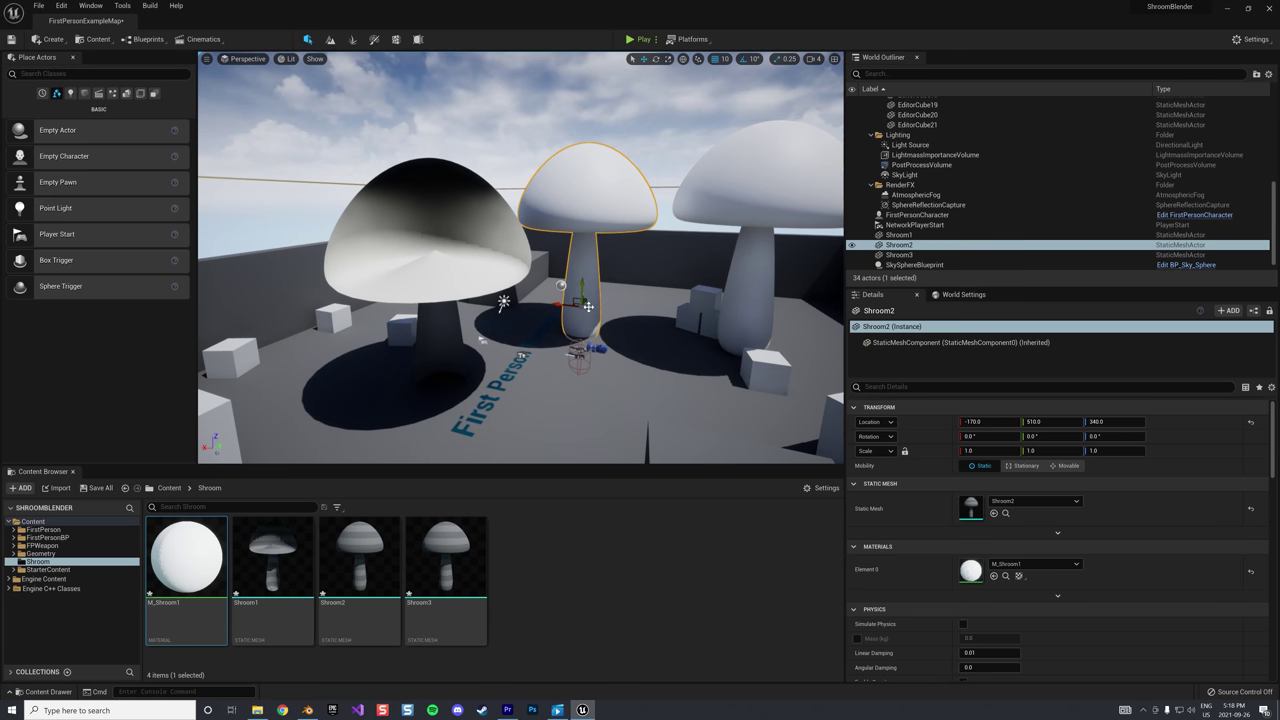
left_click(760, 320)
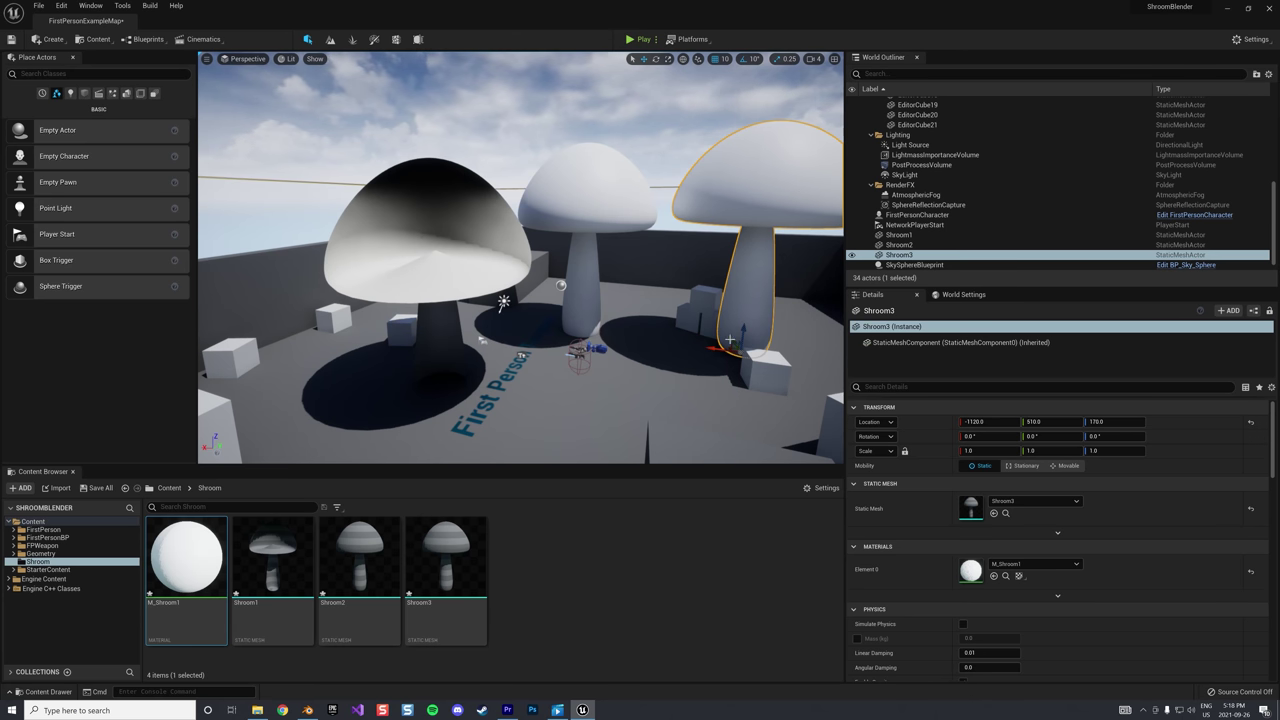
right_click_drag(697, 321, 640, 315)
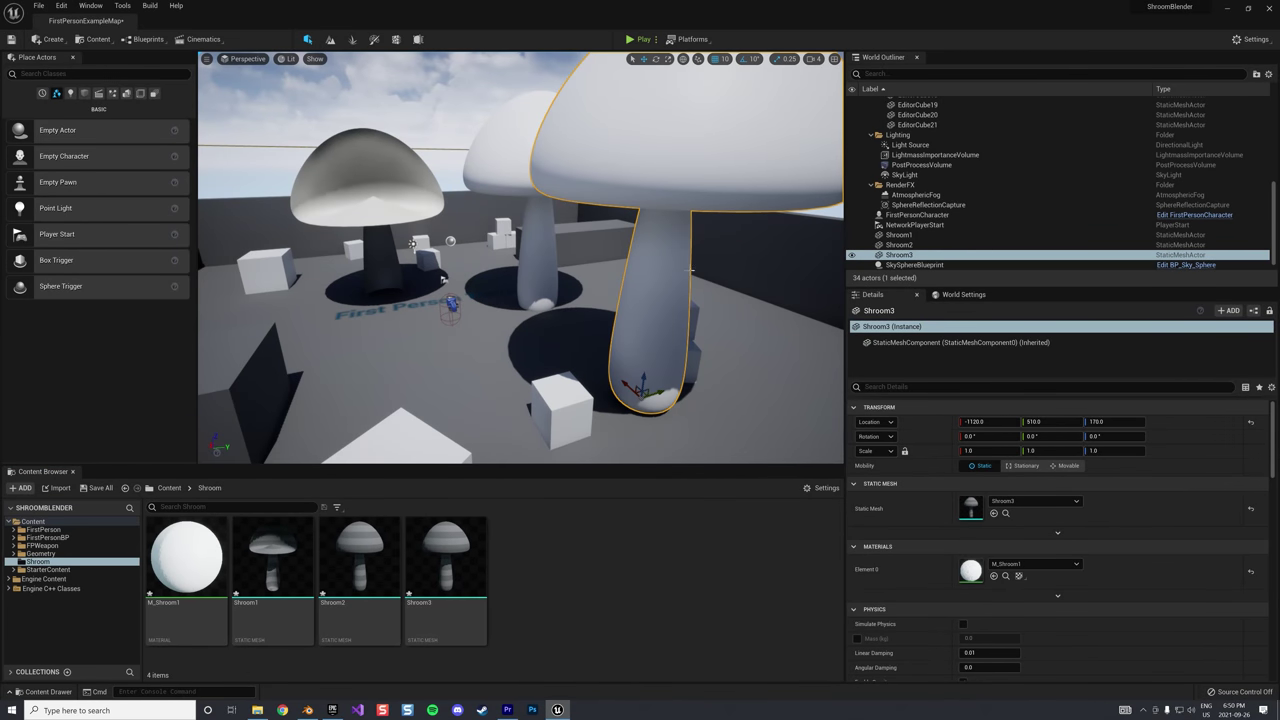
left_click(441, 278)
left_click(760, 136)
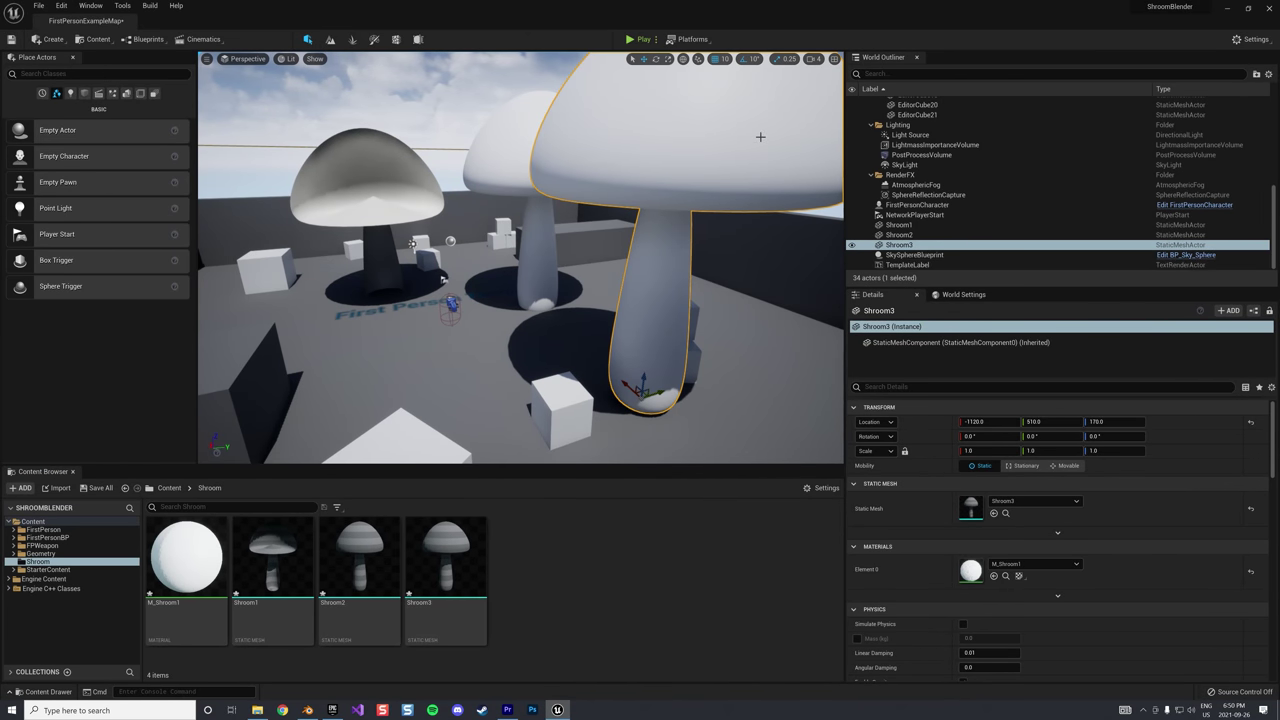
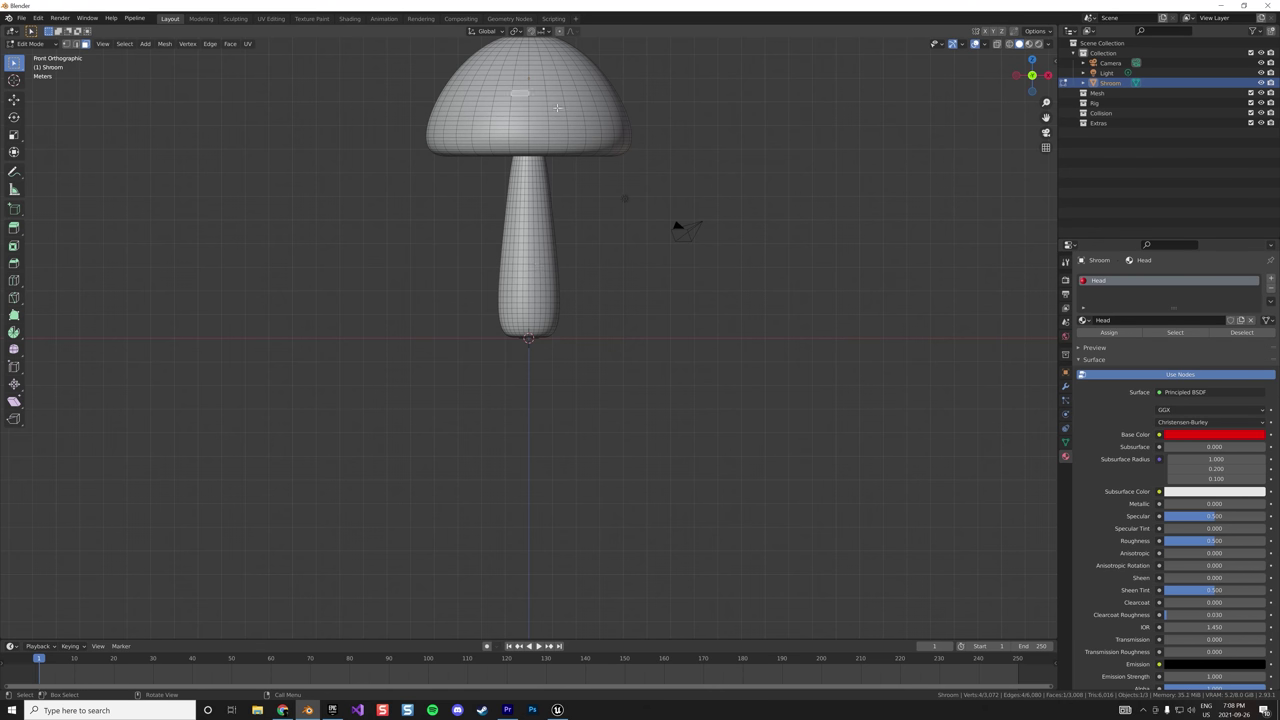
In Blender, select all linked faces of the mushroom cap and assign the Head material to them
key("ctrl+l")
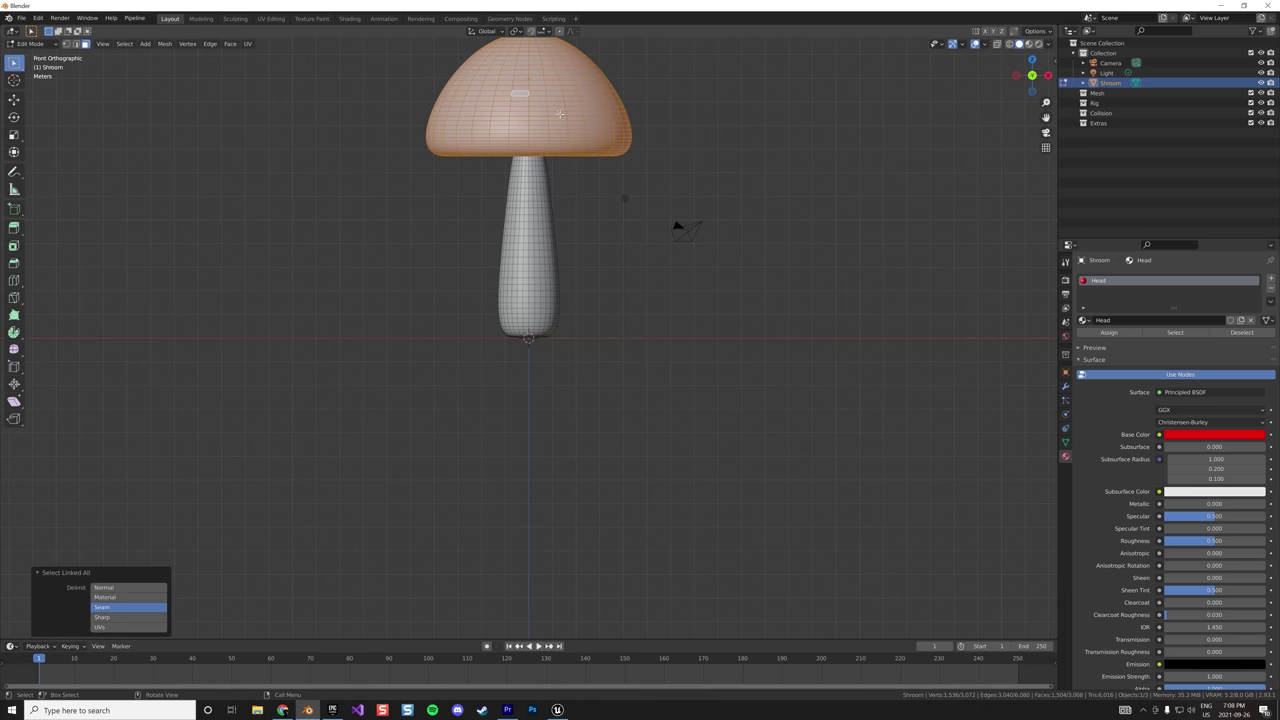
left_click(1114, 336)
Add a second material slot to the mushroom with a new material named Body
left_click(534, 261)
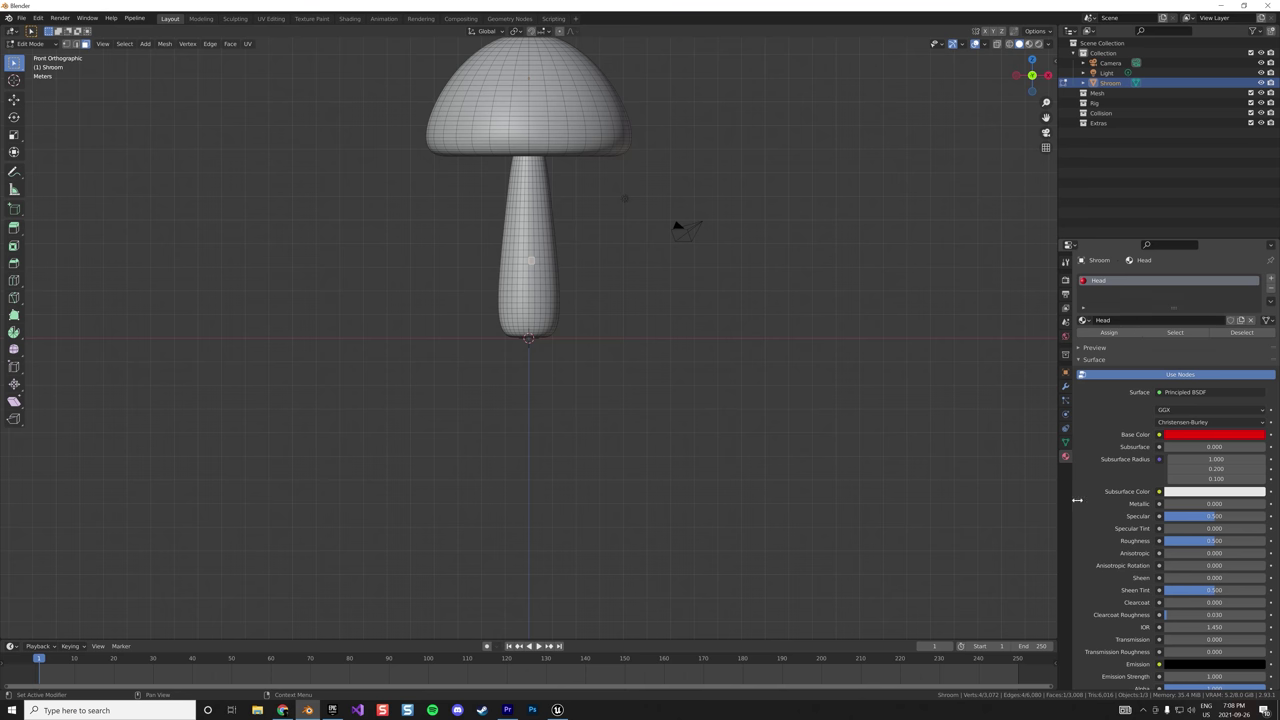
left_click(1271, 279)
left_click(1140, 340)
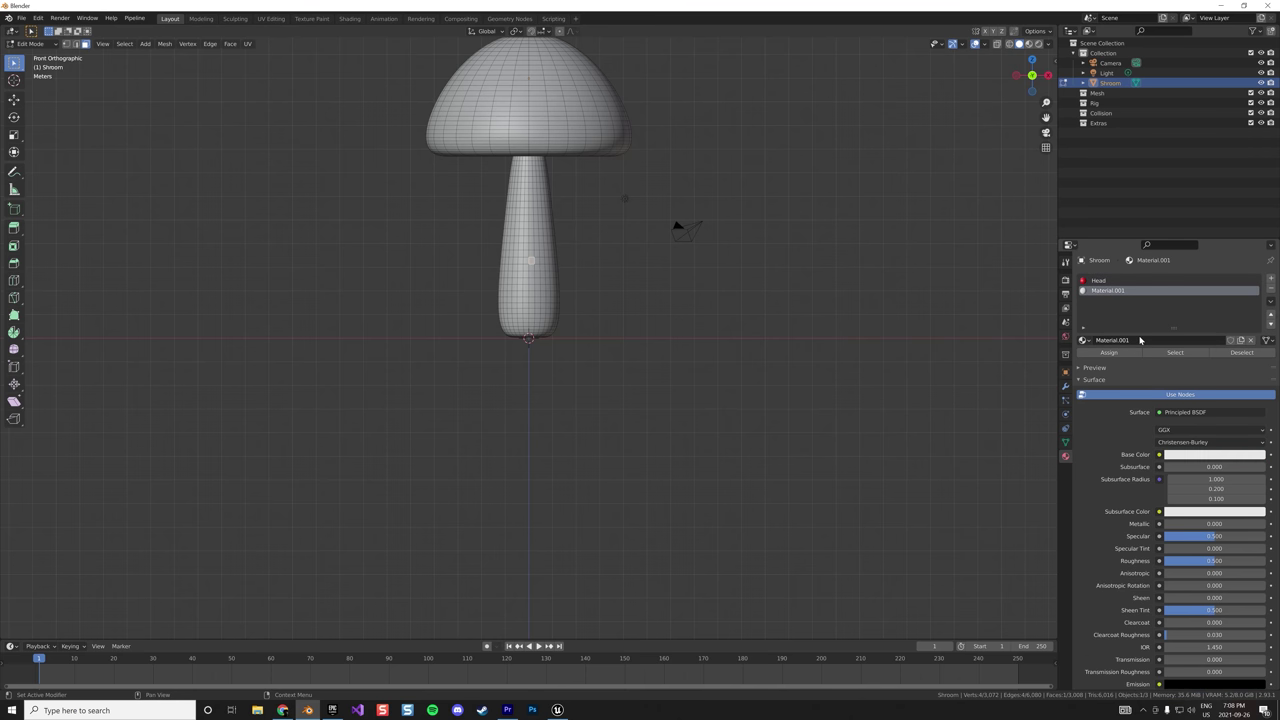
double_click(1140, 340)
type("Bo")
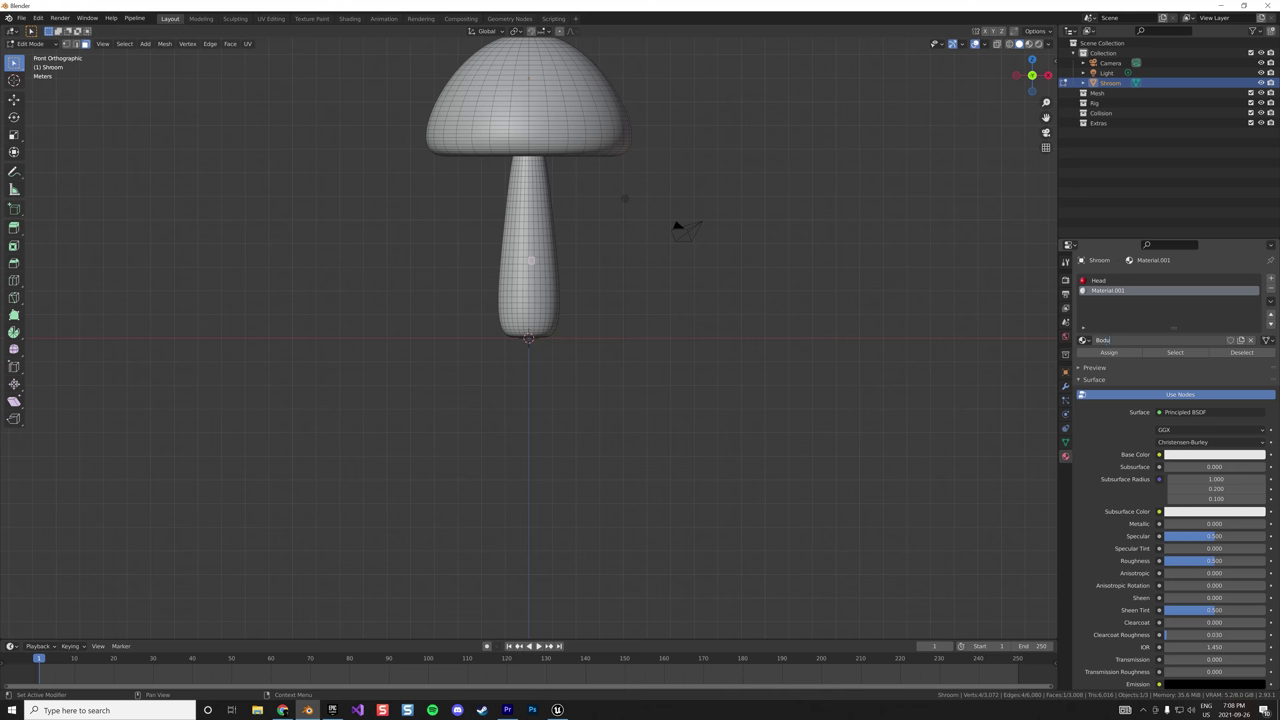
type("dy")
key("Return")
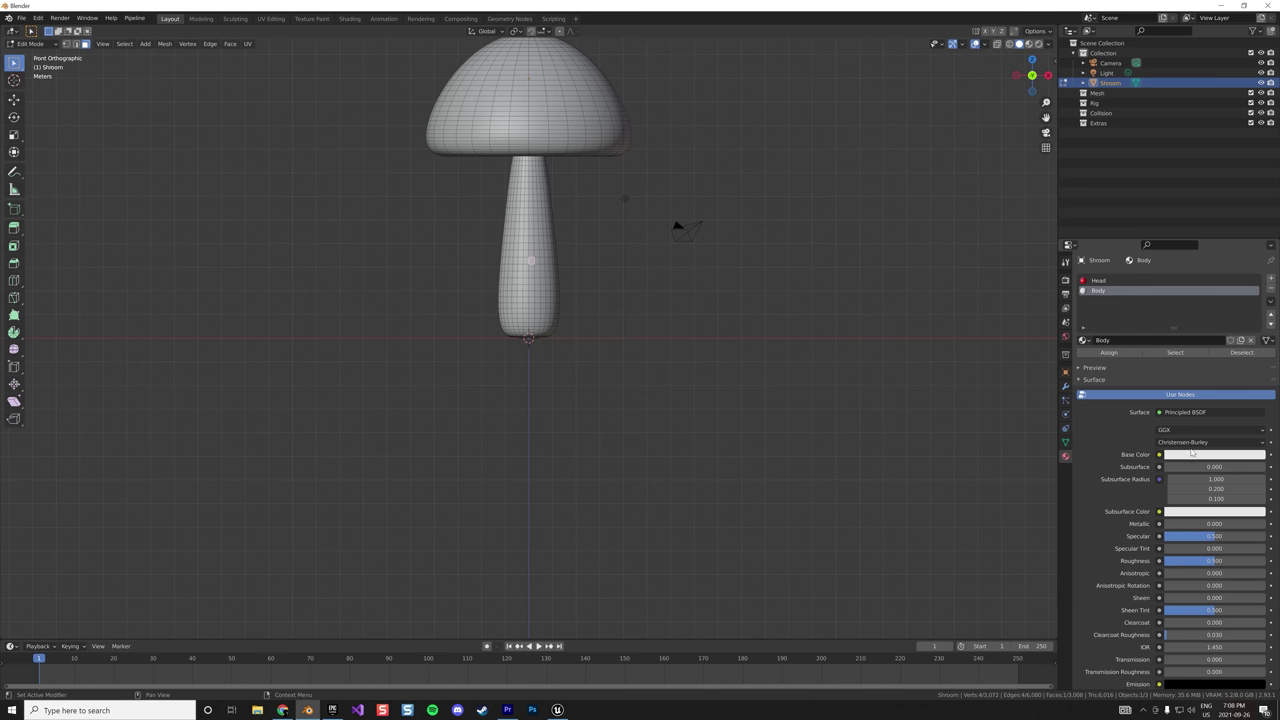
Select all linked faces of the stem, assign the Body material to them and show the model in material preview shading
left_click(543, 289)
key("ctrl+l")
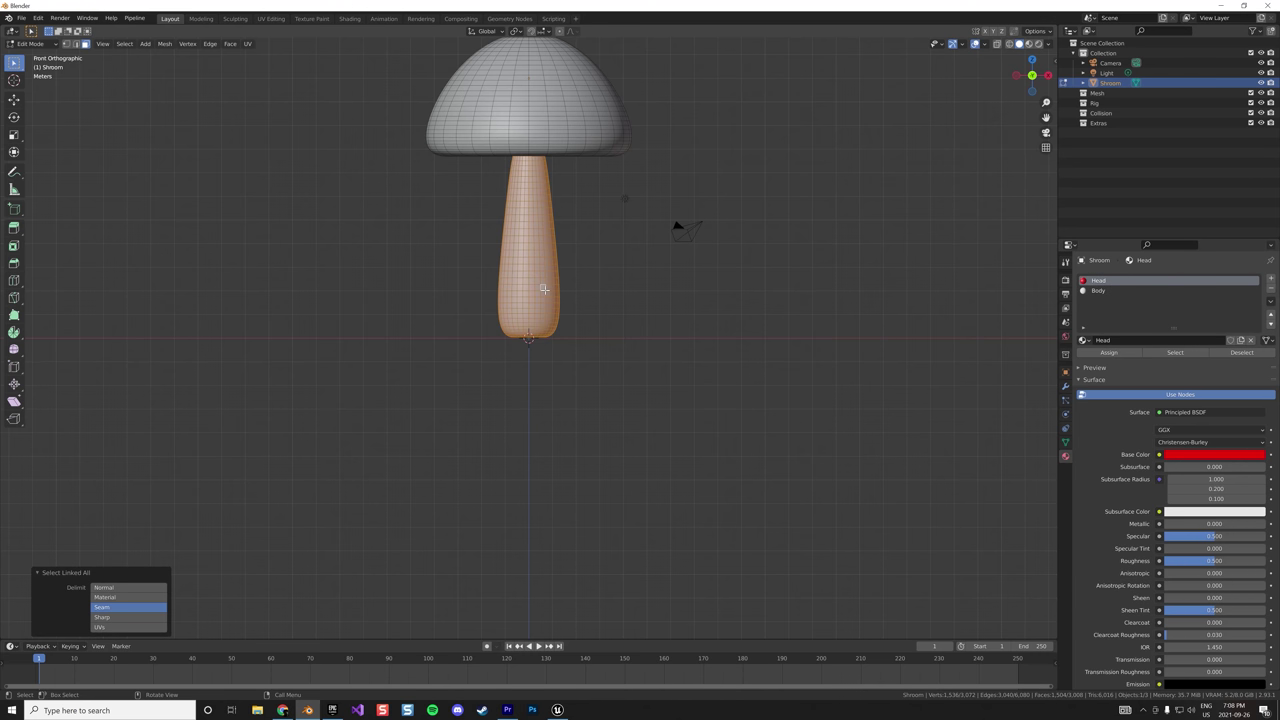
left_click(1098, 290)
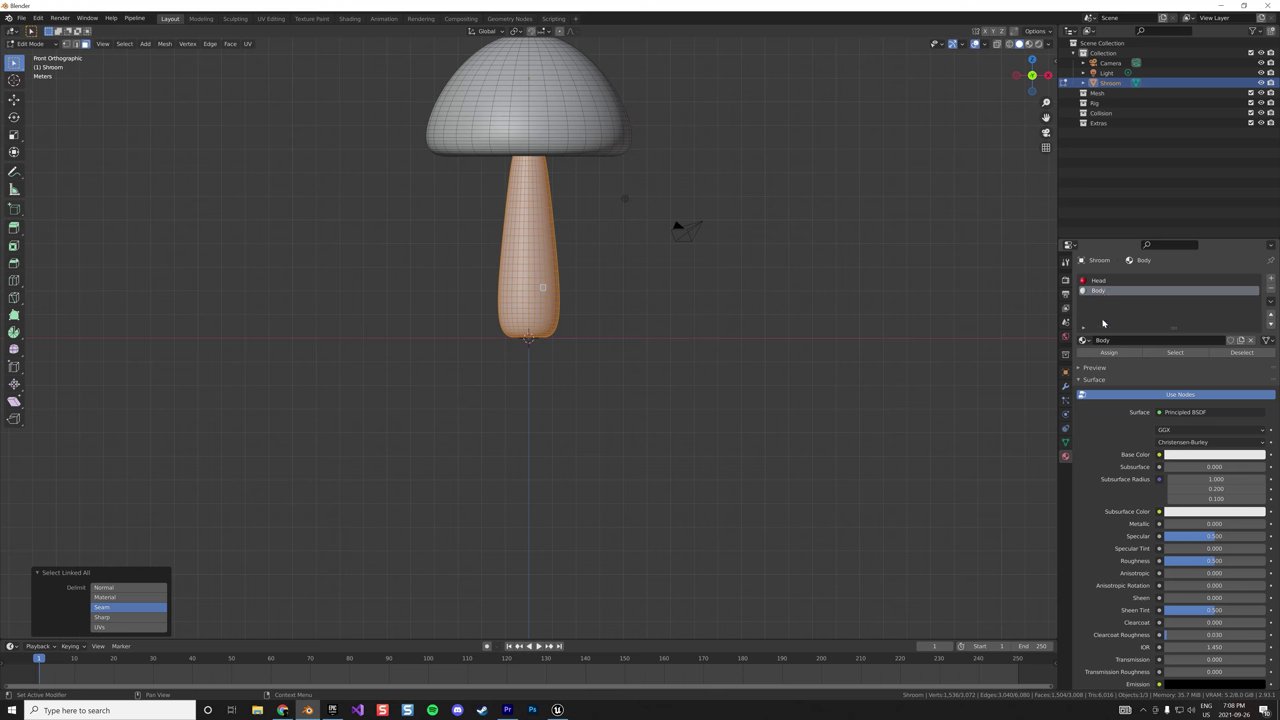
left_click(1104, 353)
key("z")
middle_click_drag(677, 223, 700, 260)
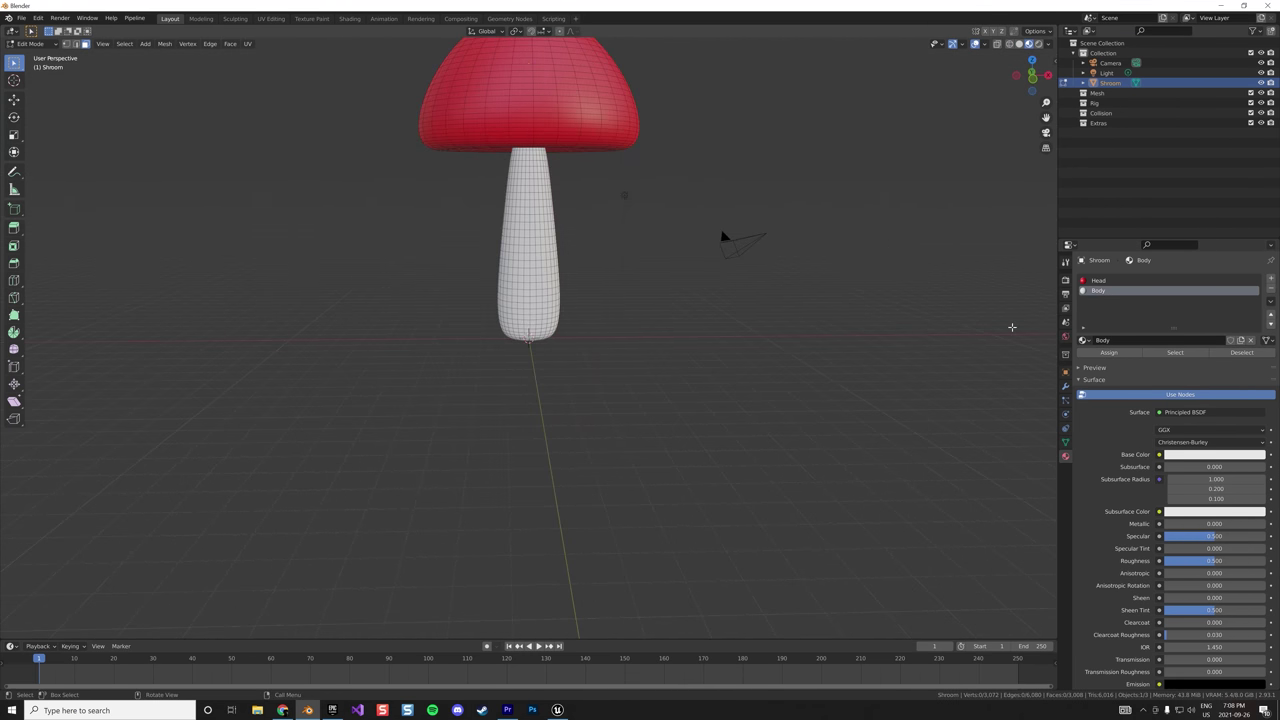
Export the two-material mushroom as an FBX file named Shroom4.fbx in the C:\Project\Shroom folder
left_click(21, 18)
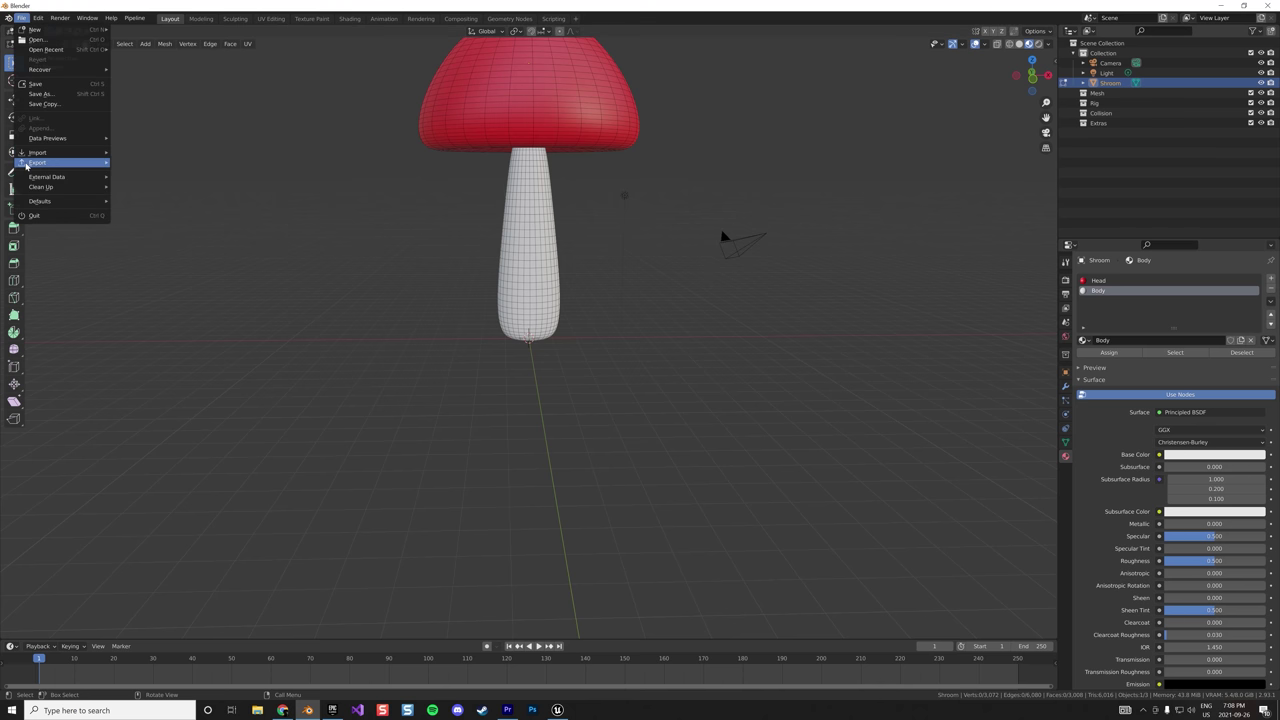
mouse_move(60, 161)
left_click(168, 240)
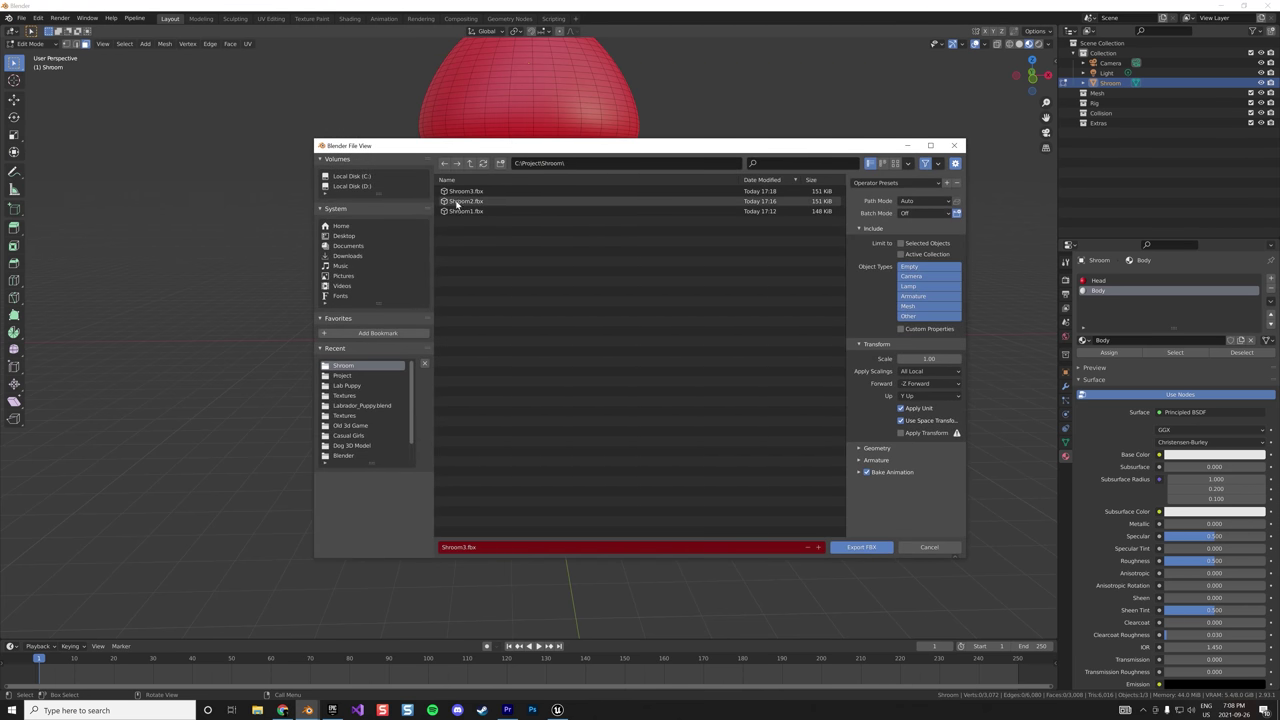
left_click(466, 546)
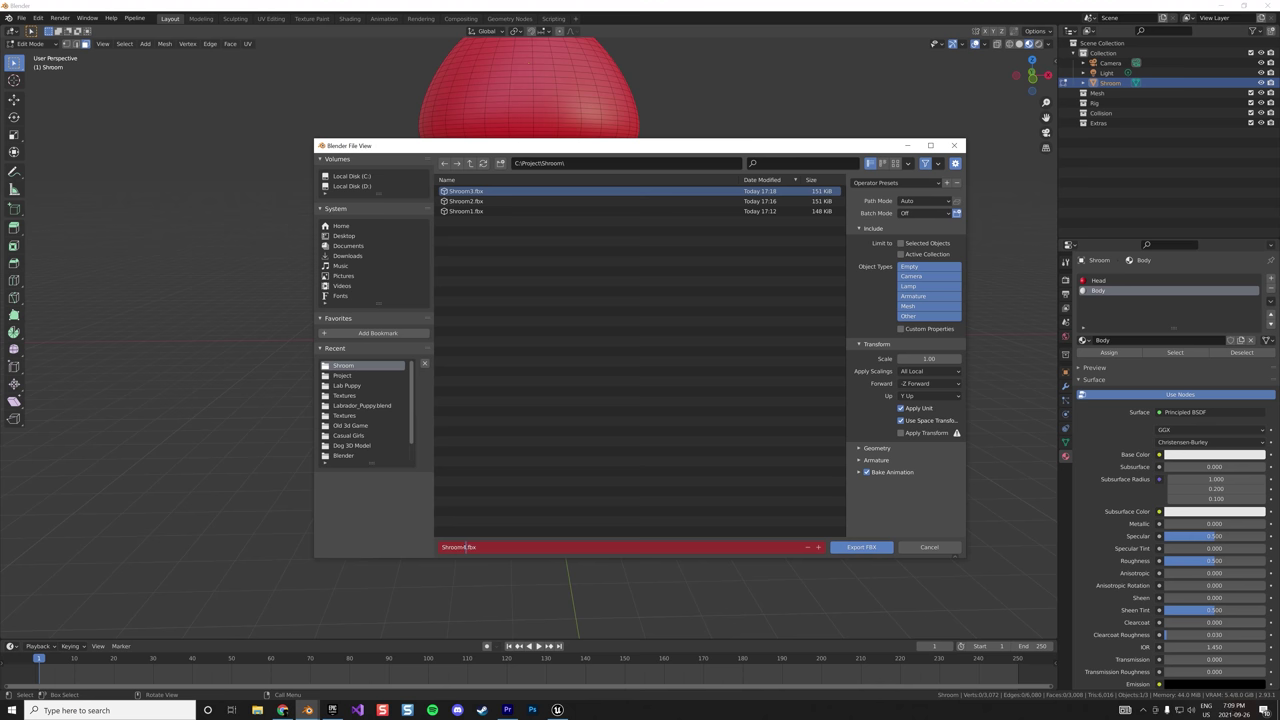
left_click(861, 547)
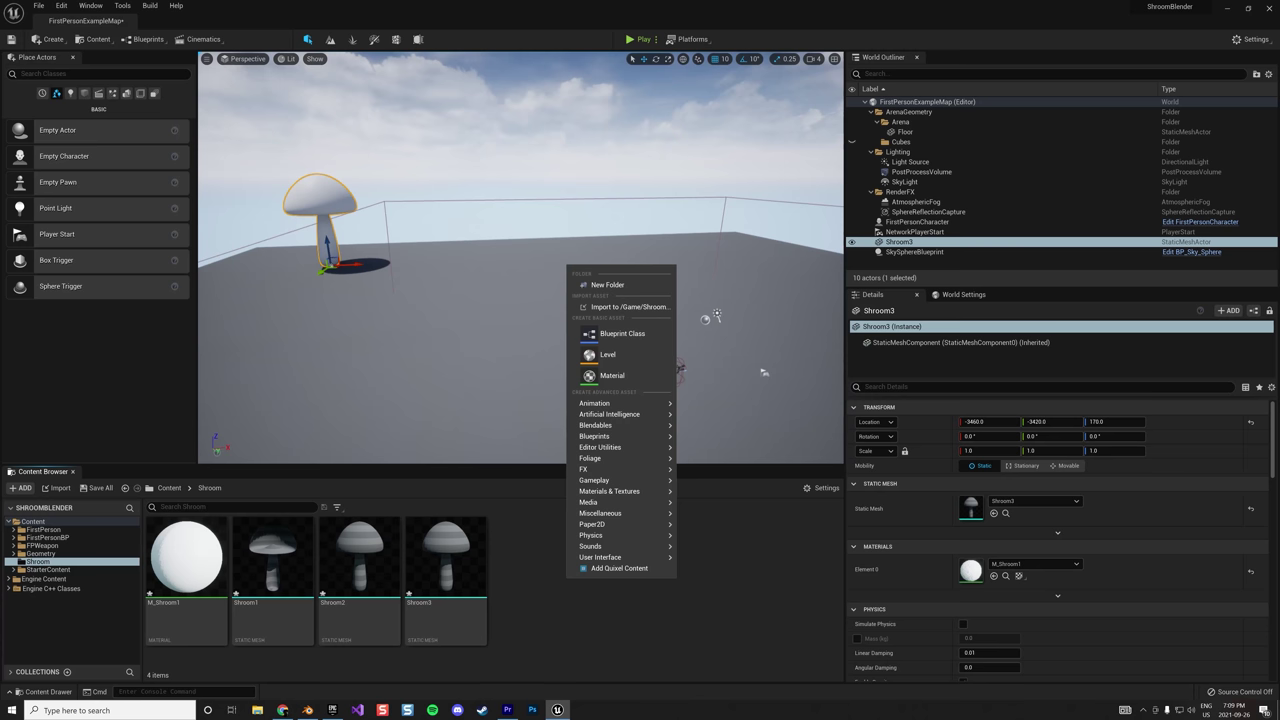
Switch to Unreal Engine, import Shroom4.fbx into the Shroom folder with Create New Materials, and place the mesh in the level beside Shroom3
left_click(629, 306)
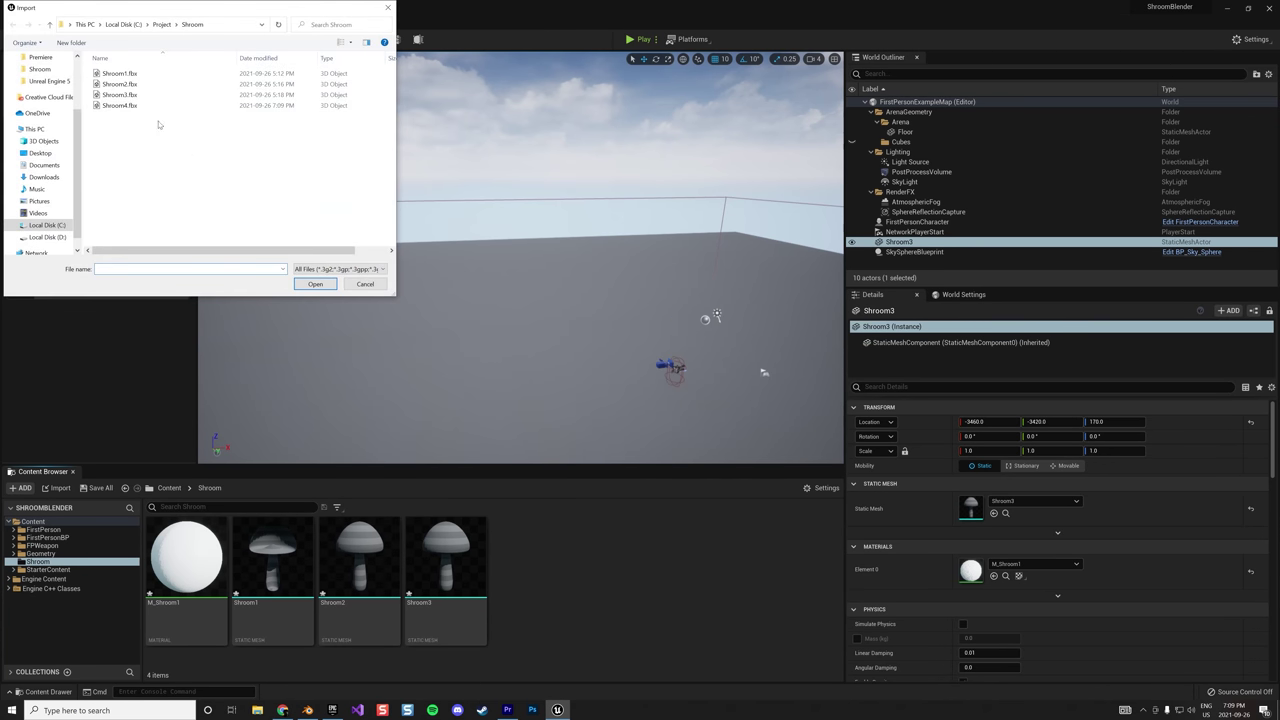
double_click(150, 105)
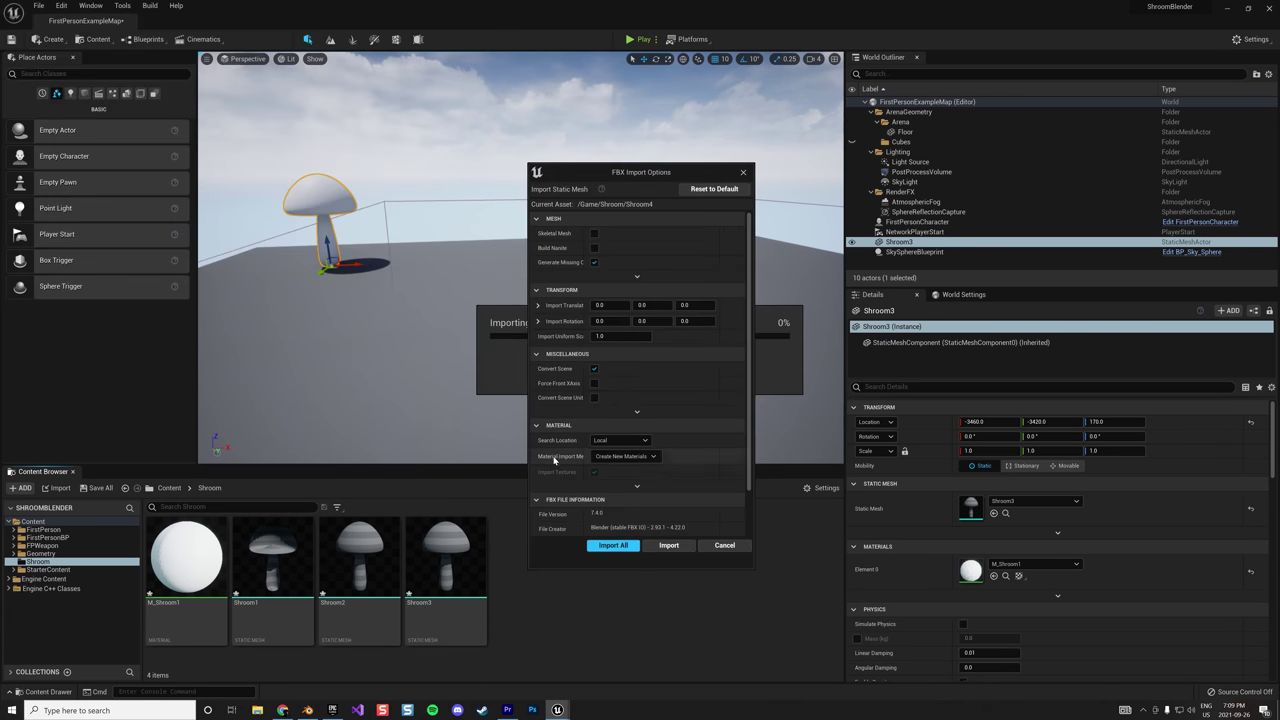
left_click_drag(590, 457, 614, 455)
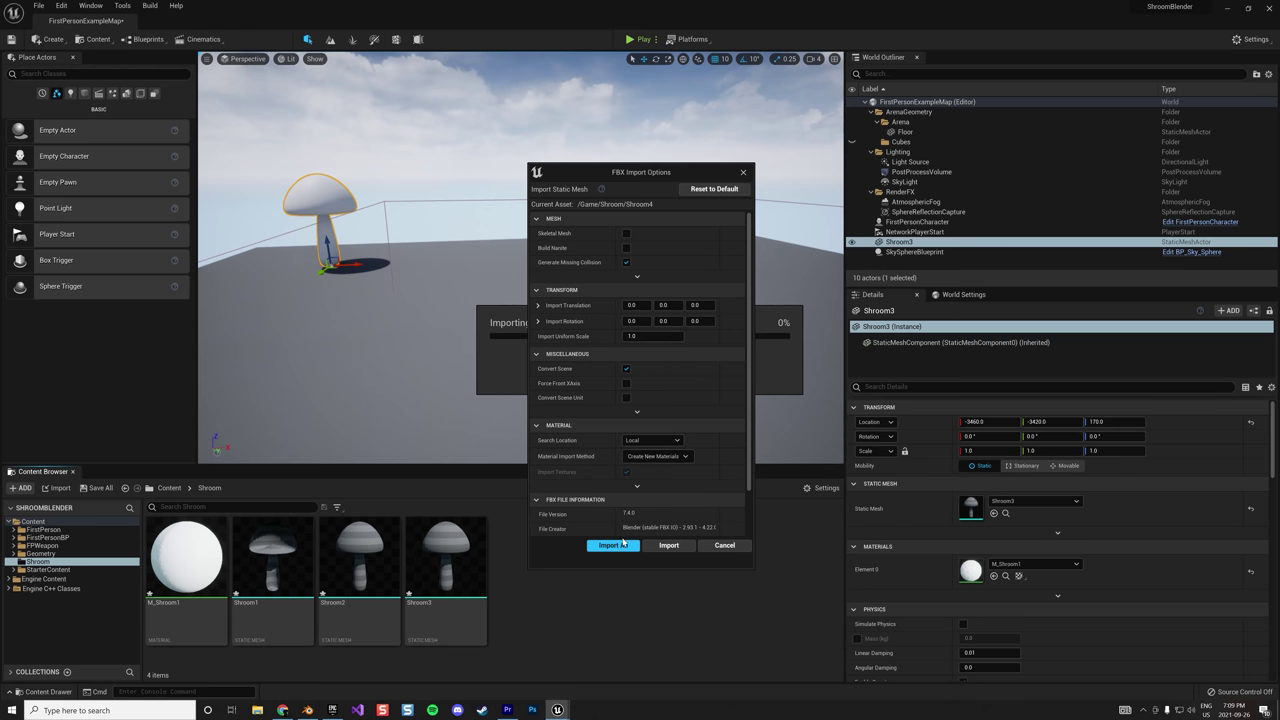
left_click(614, 545)
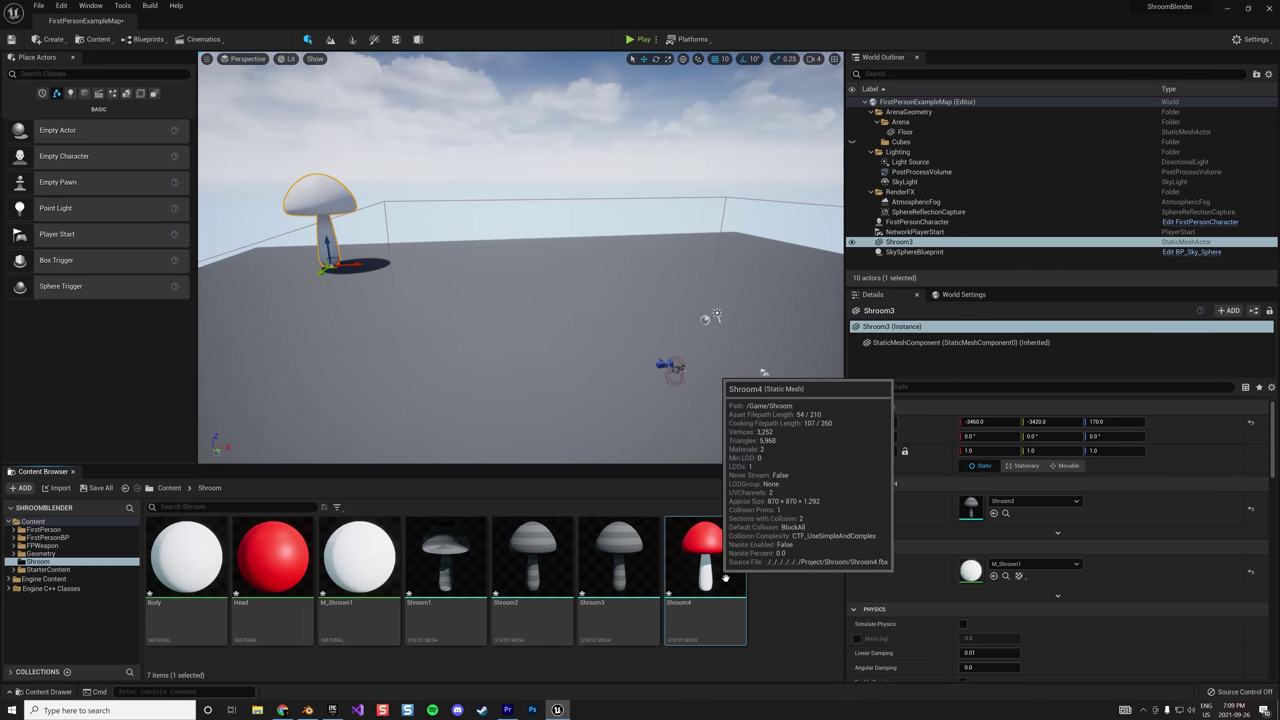
left_click_drag(726, 578, 410, 268)
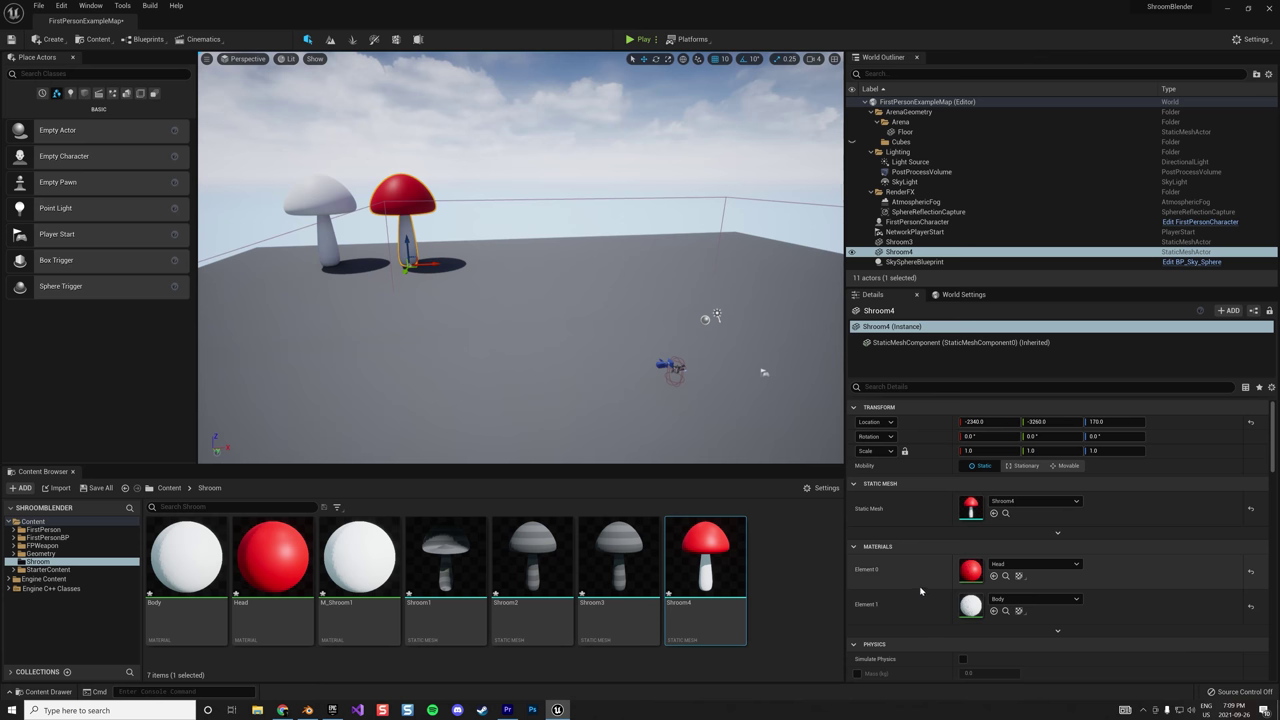
Open the Head material, separate its overlapping result and colour parameter nodes to examine them, and open the Body material
double_click(272, 556)
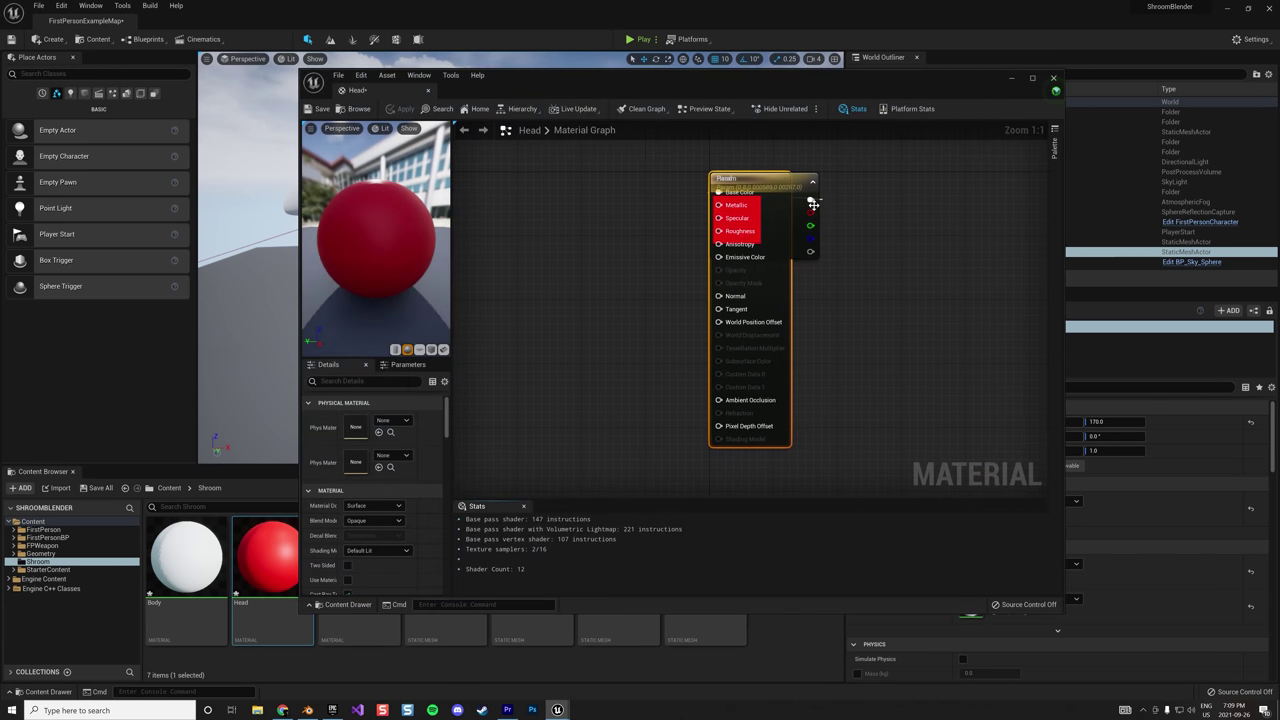
left_click_drag(760, 300, 593, 327)
left_click_drag(751, 187, 490, 228)
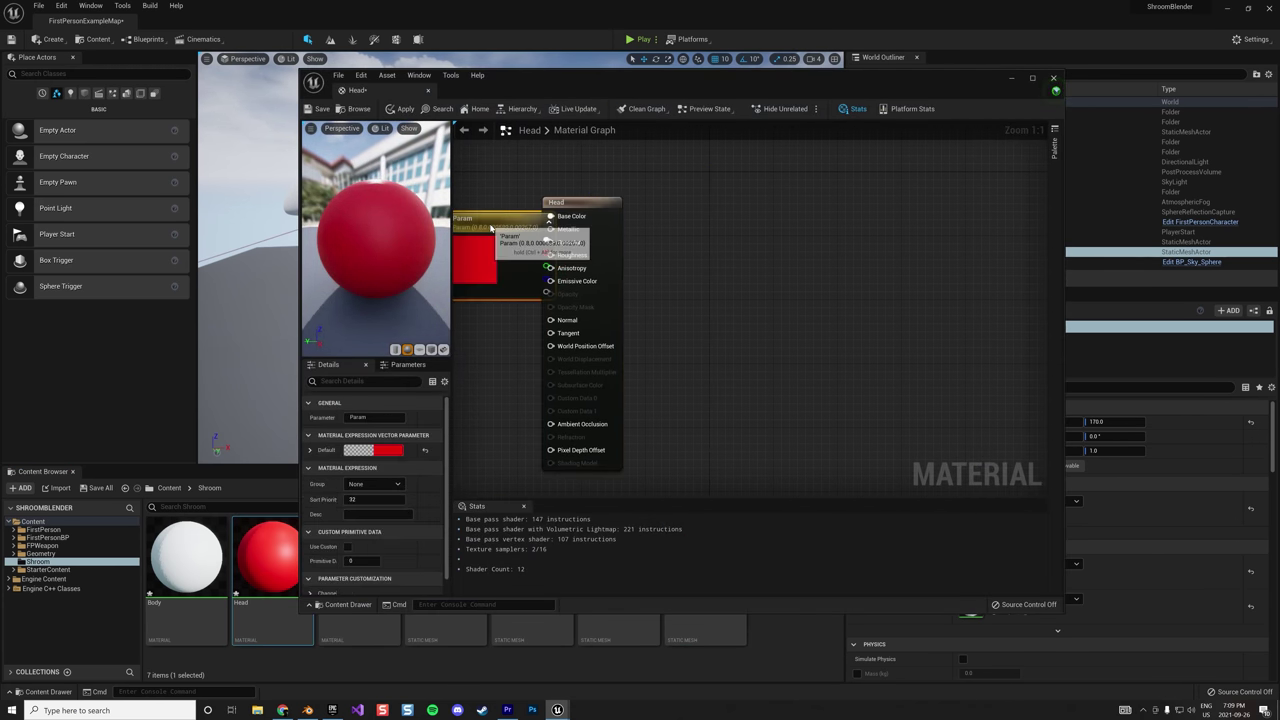
double_click(186, 556)
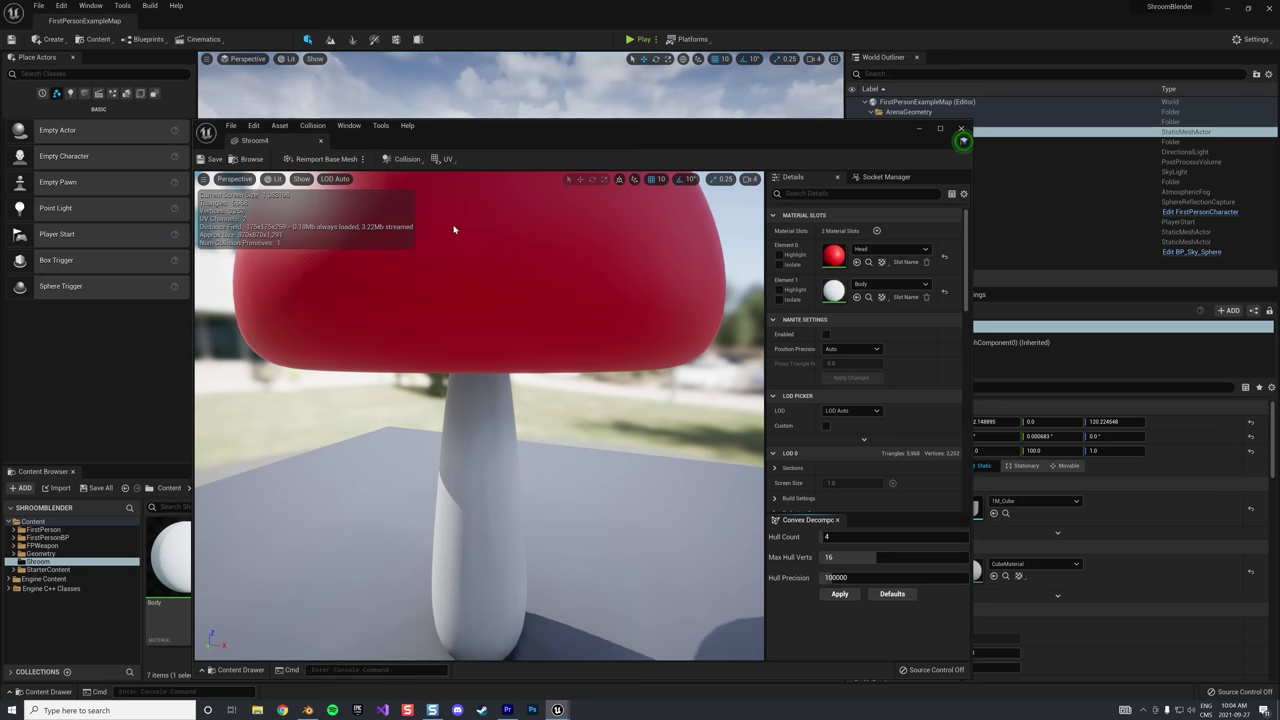
Display the UV channel 0 overlay for the Shroom4 mesh in its editor and close the editor
left_click(451, 229)
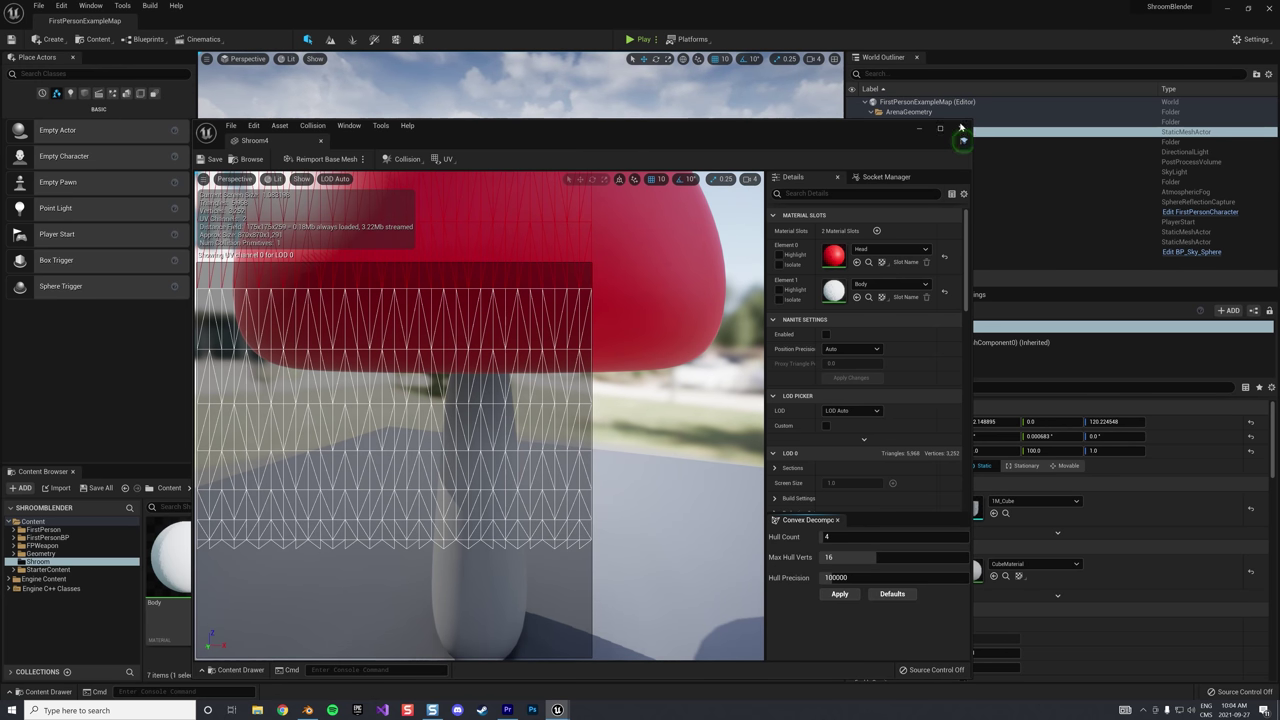
left_click(961, 128)
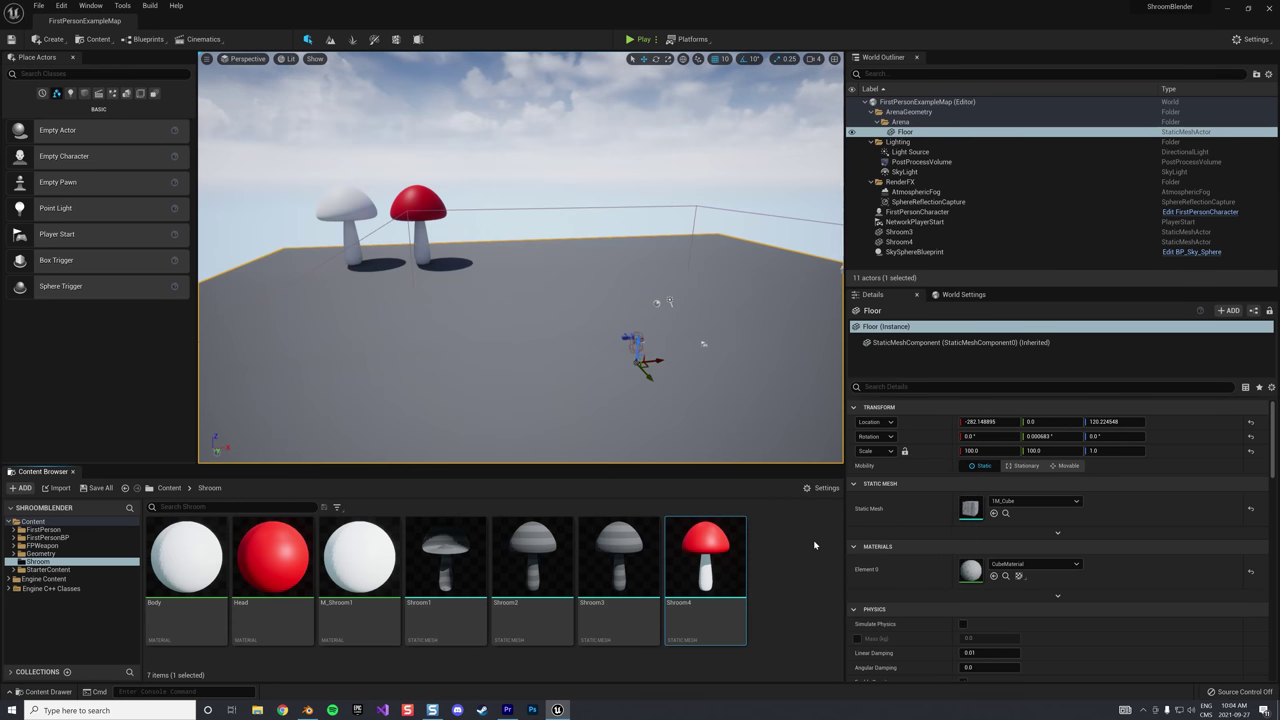
Open the Head material and add a Texture Sample node that uses the T_Cobble stone texture found by searching for "cobble"
double_click(273, 555)
right_click(477, 422)
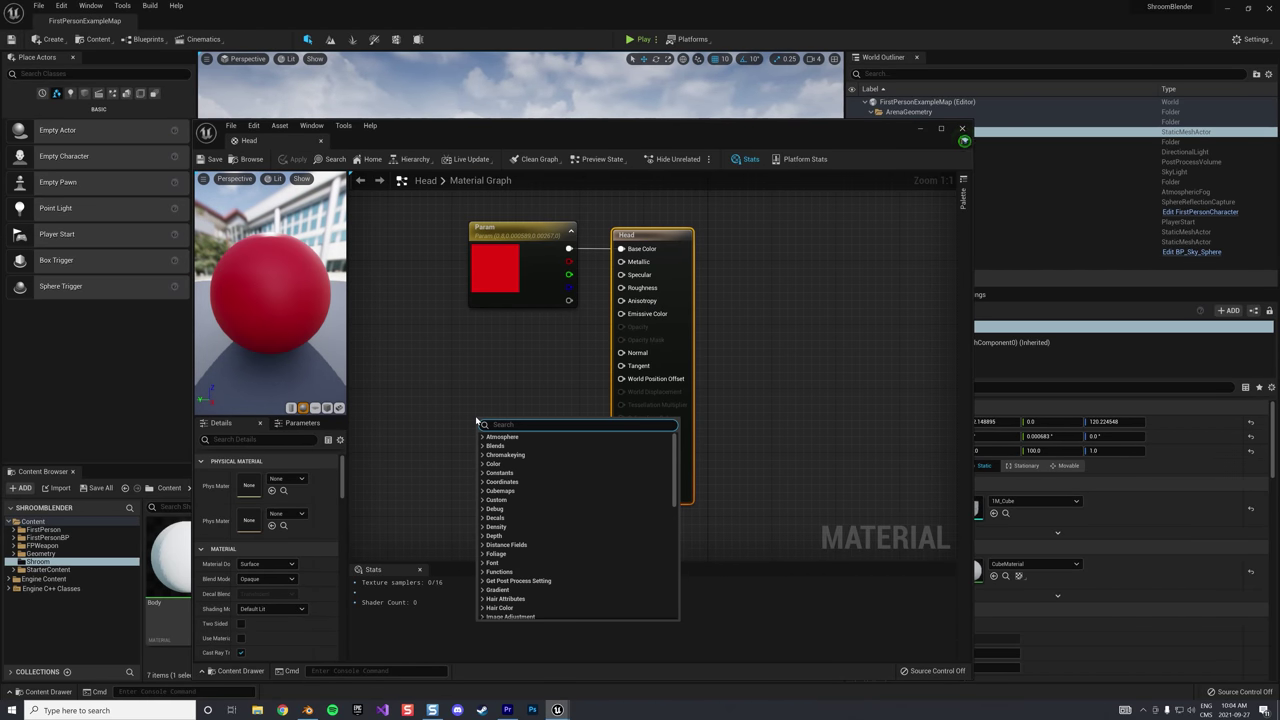
type("Text")
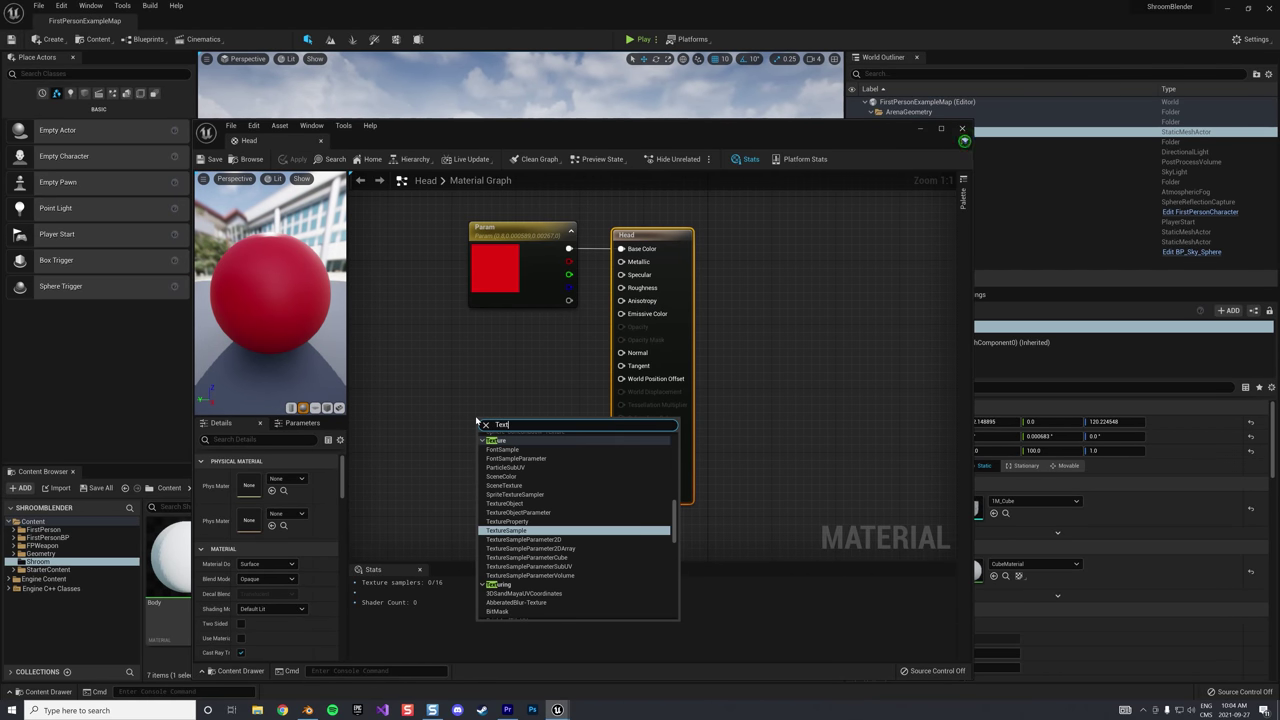
left_click(520, 530)
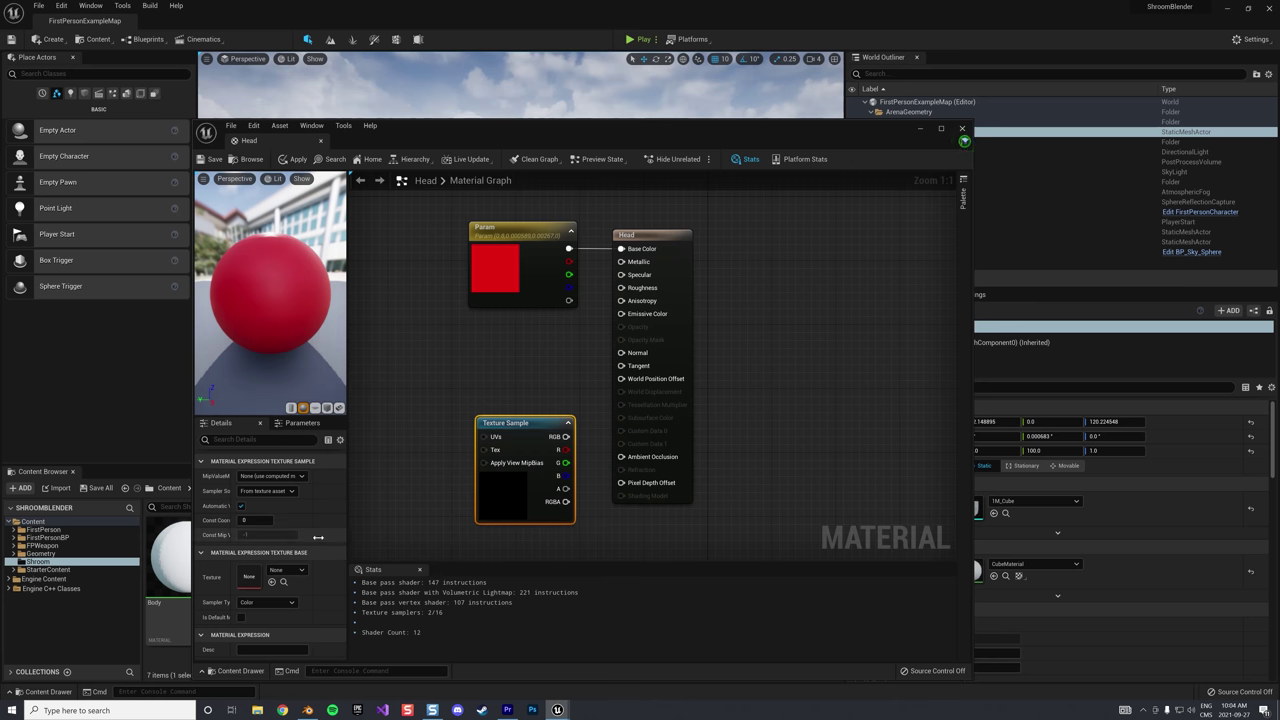
left_click(287, 570)
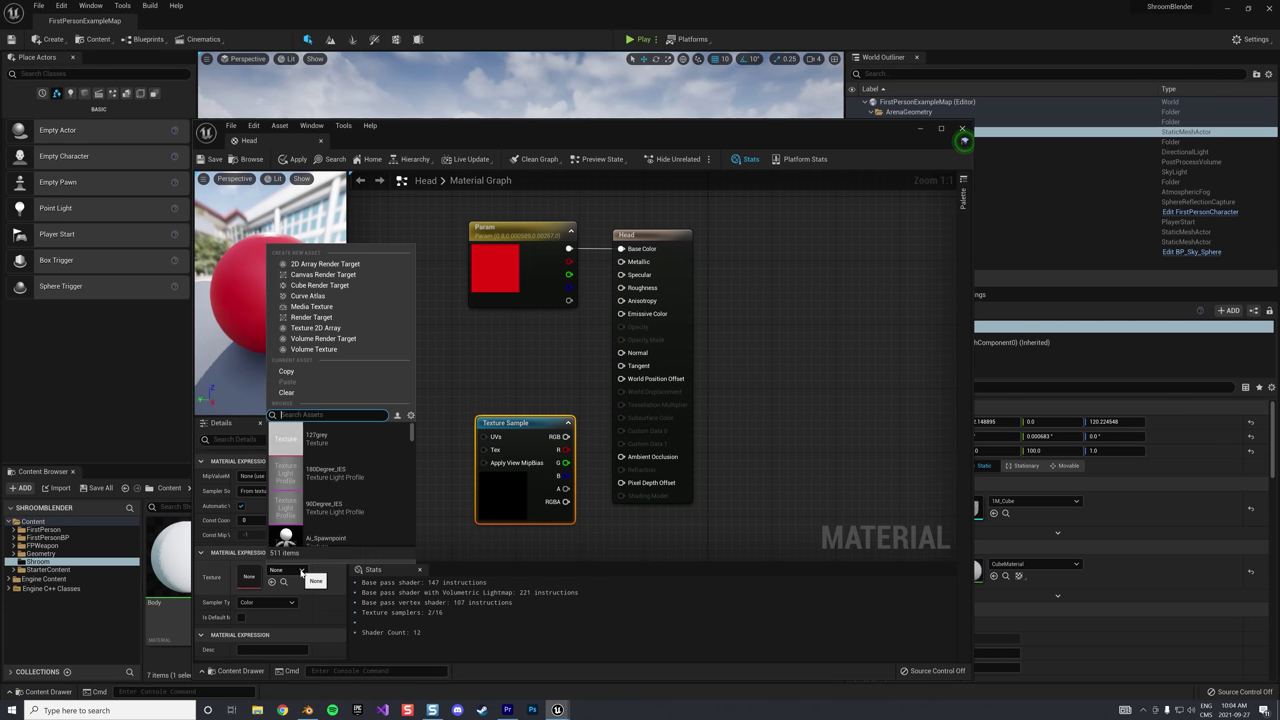
type("cobble")
left_click(300, 440)
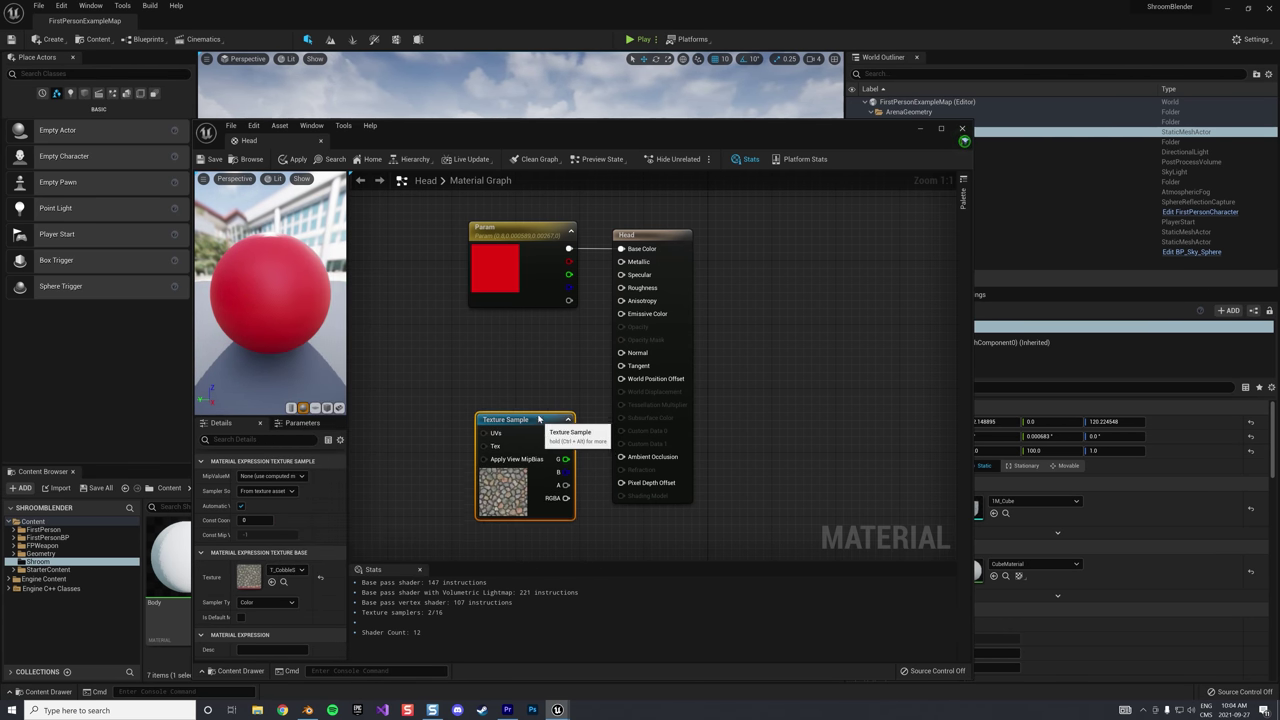
Connect the cobble texture's RGB output to the Head material's Base Color, apply the material, and inspect the mushroom cap in the level
left_click_drag(541, 420, 606, 260)
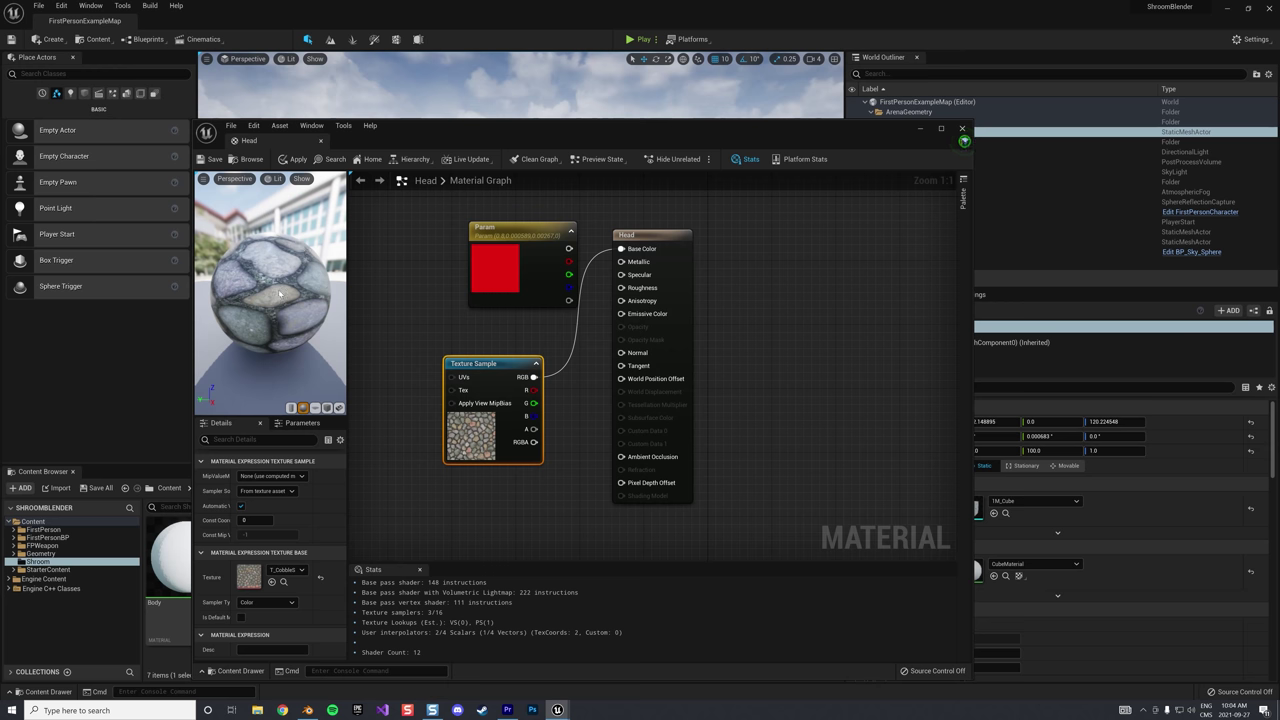
left_click(296, 159)
left_click_drag(425, 132, 769, 145)
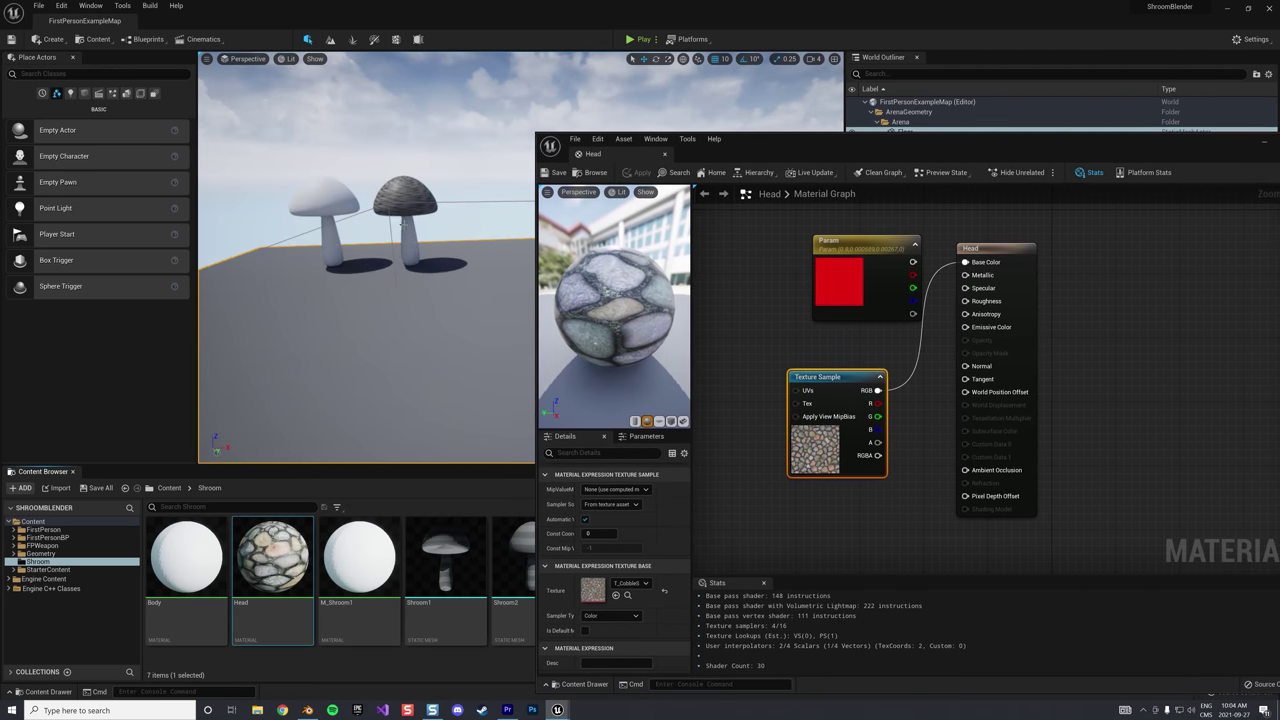
right_click_drag(403, 225, 450, 214)
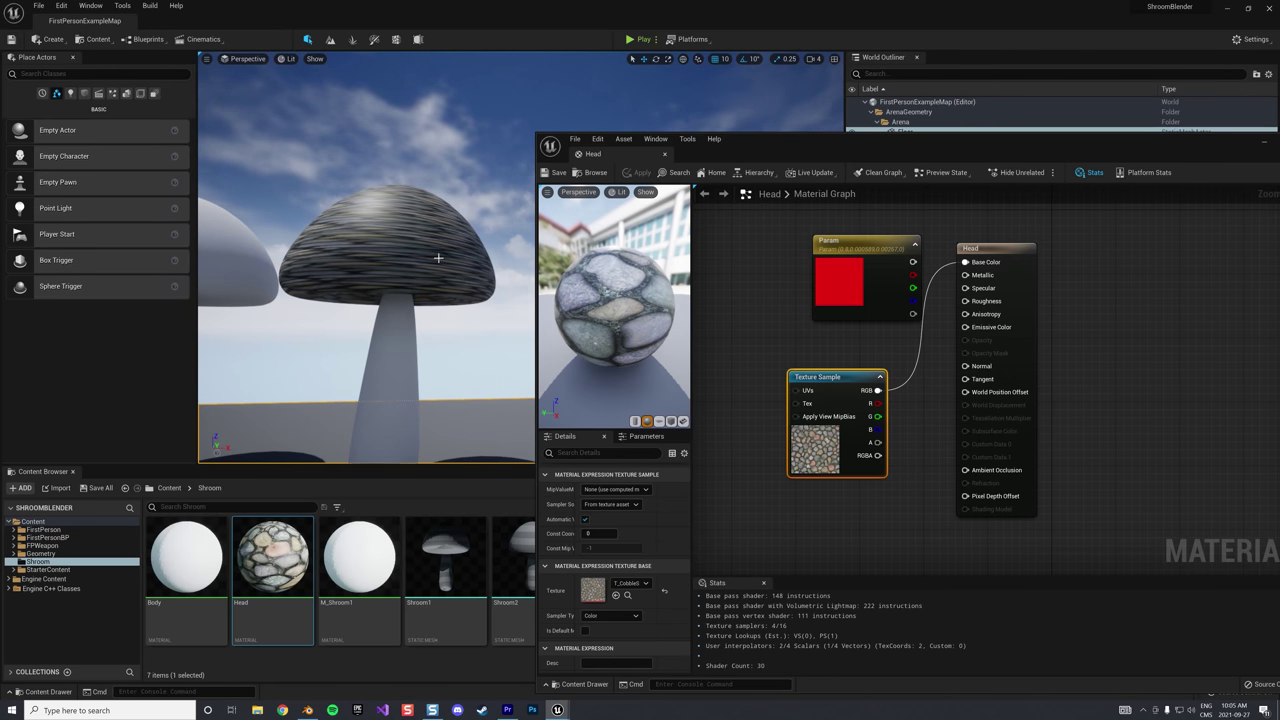
Switch to Blender, open the UV Editing workspace and show the whole mushroom in front orthographic view
left_click(309, 710)
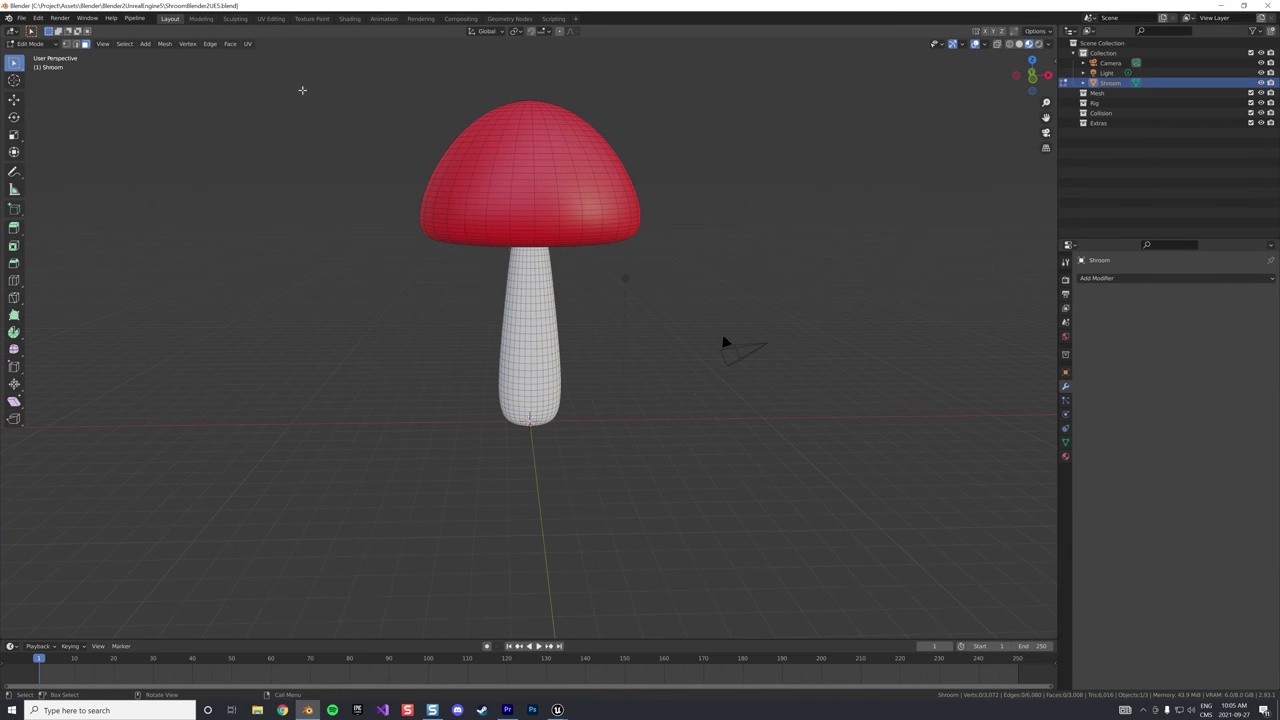
left_click(271, 18)
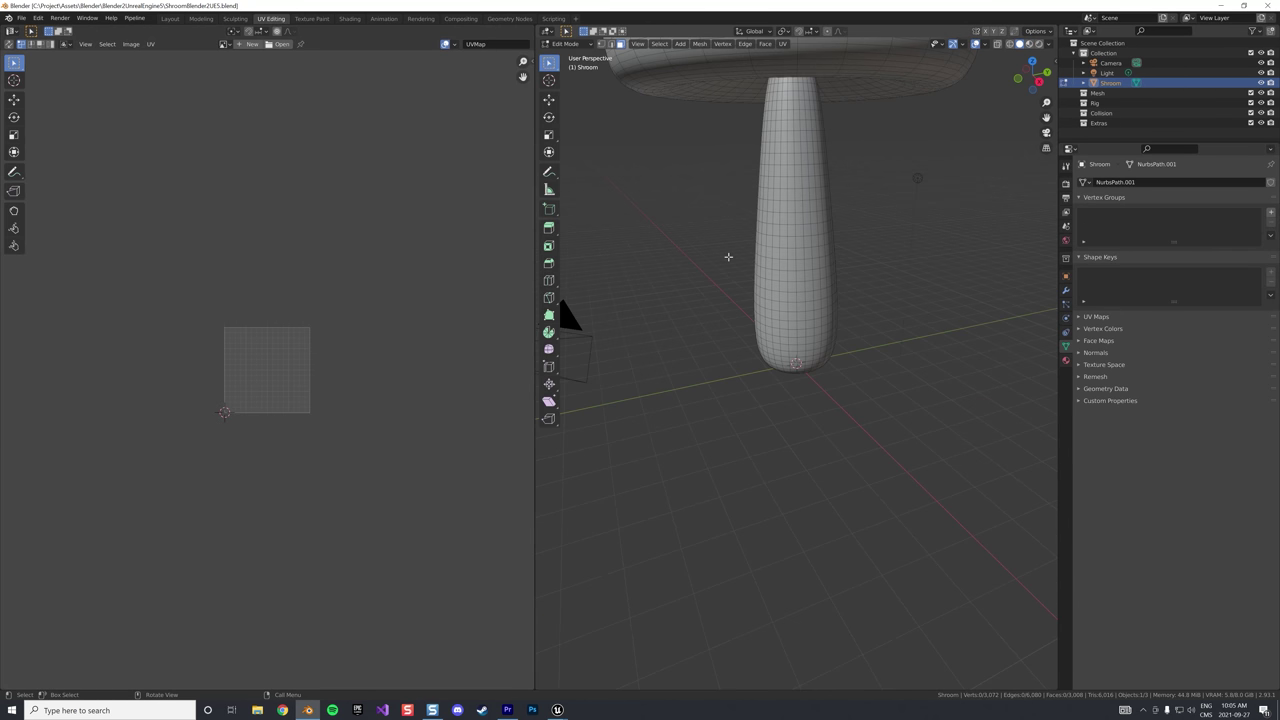
scroll(730, 255, "down", 3)
scroll(736, 220, "up", 1)
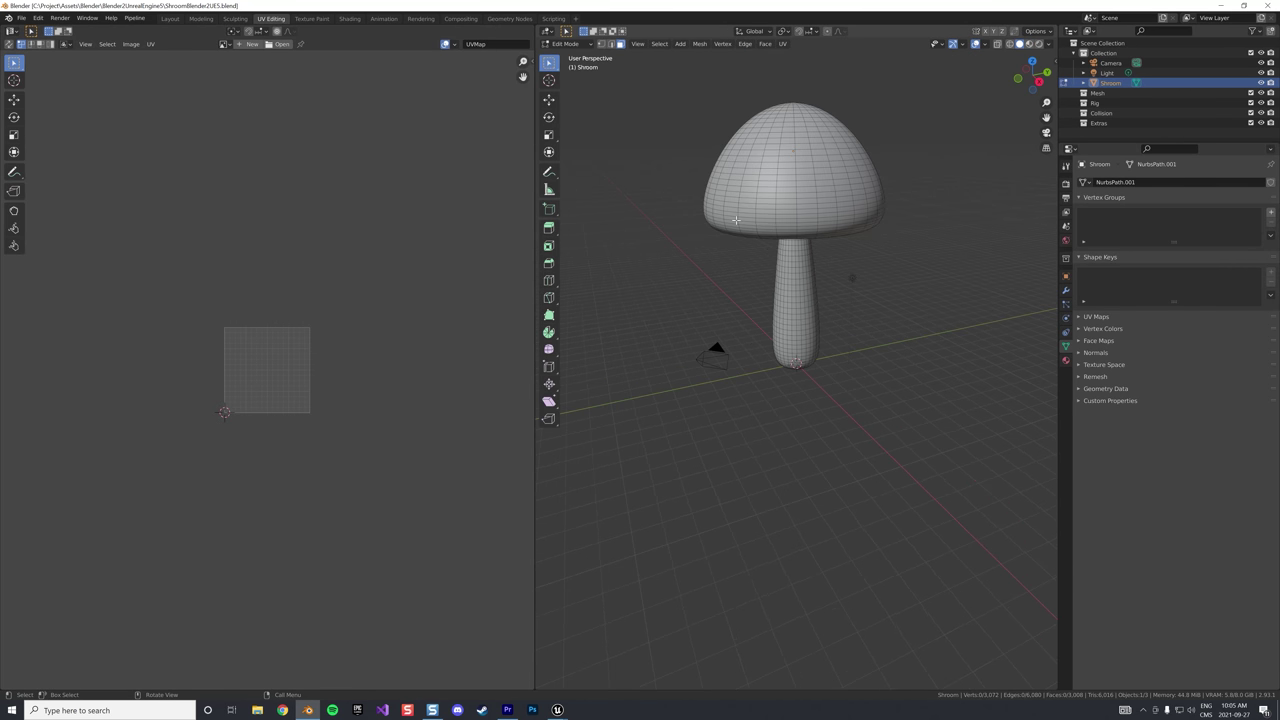
key("KP_1")
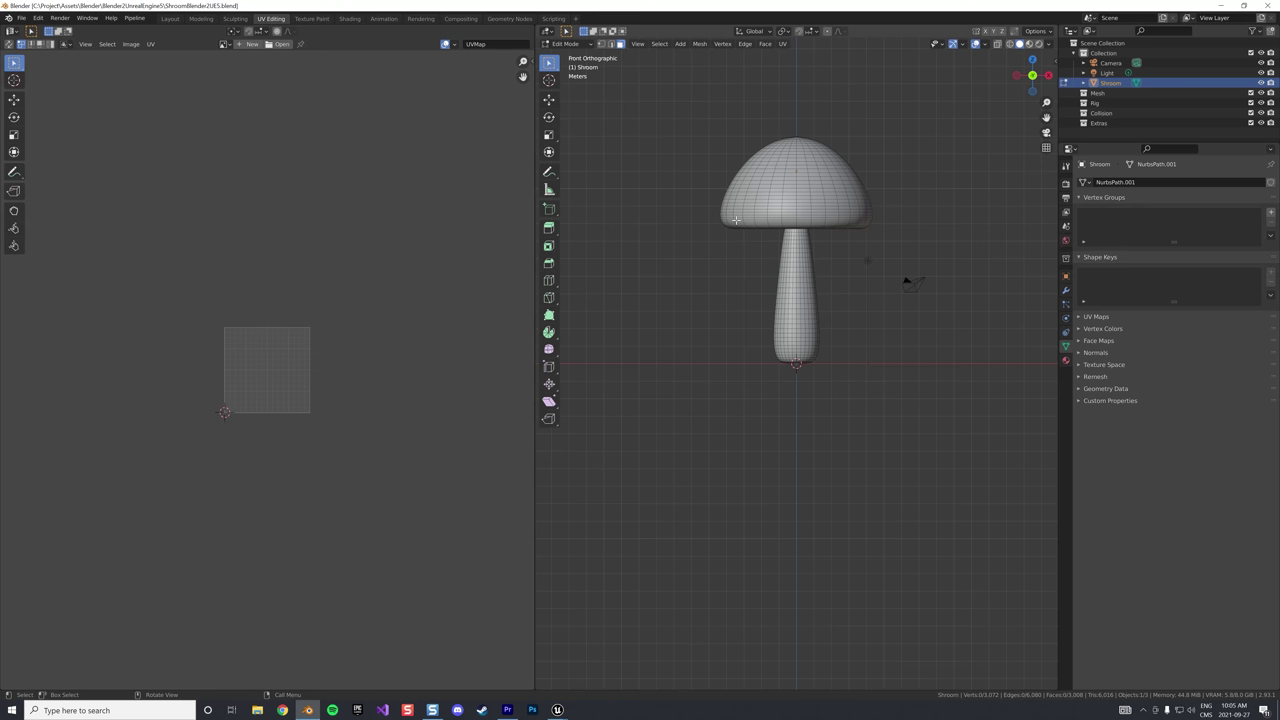
Select the entire mushroom mesh to examine its existing UV layout against the 0–1 square, and clear the selection
key("a")
scroll(320, 228, "down", 3)
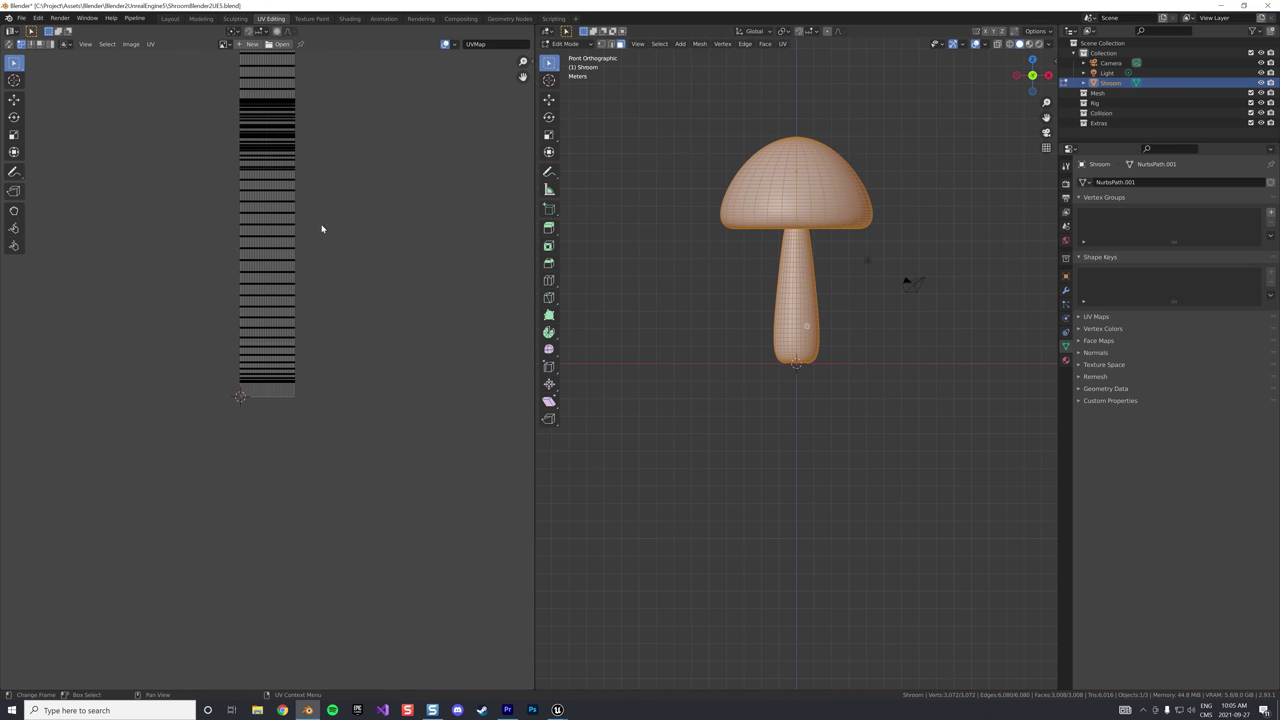
scroll(321, 229, "up", 2)
scroll(310, 255, "down", 1)
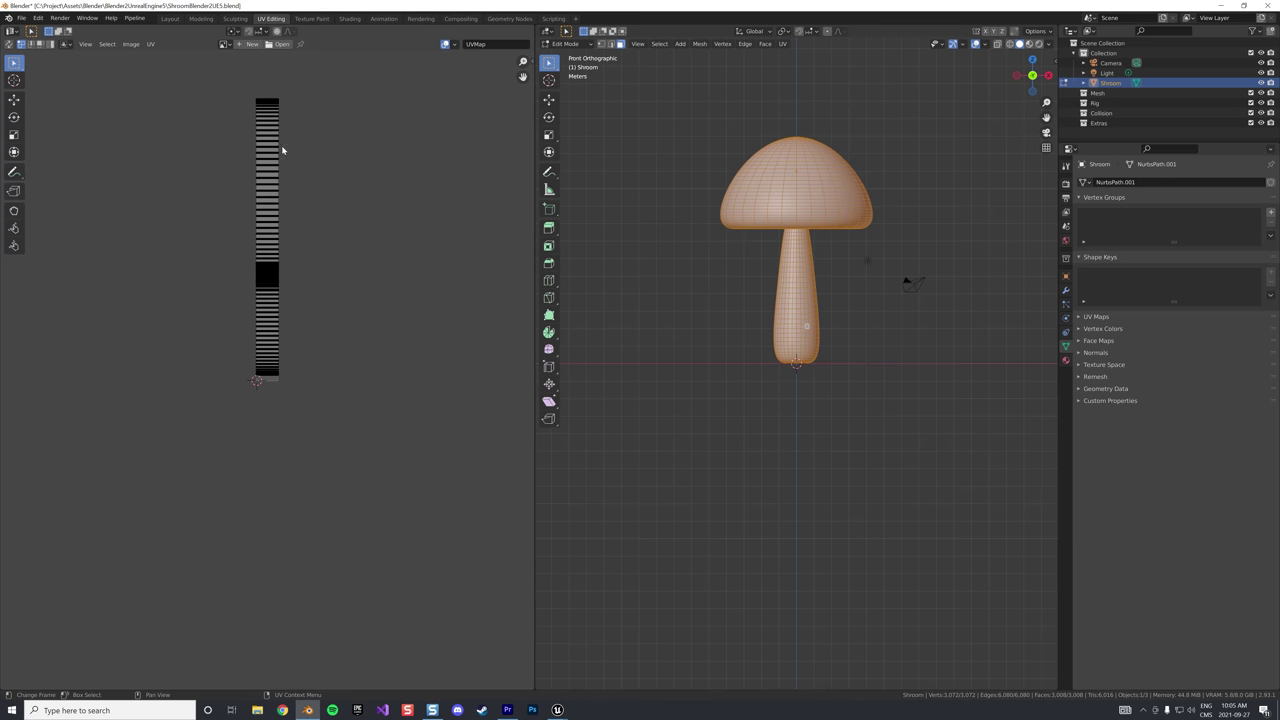
key("alt+a")
key("Home")
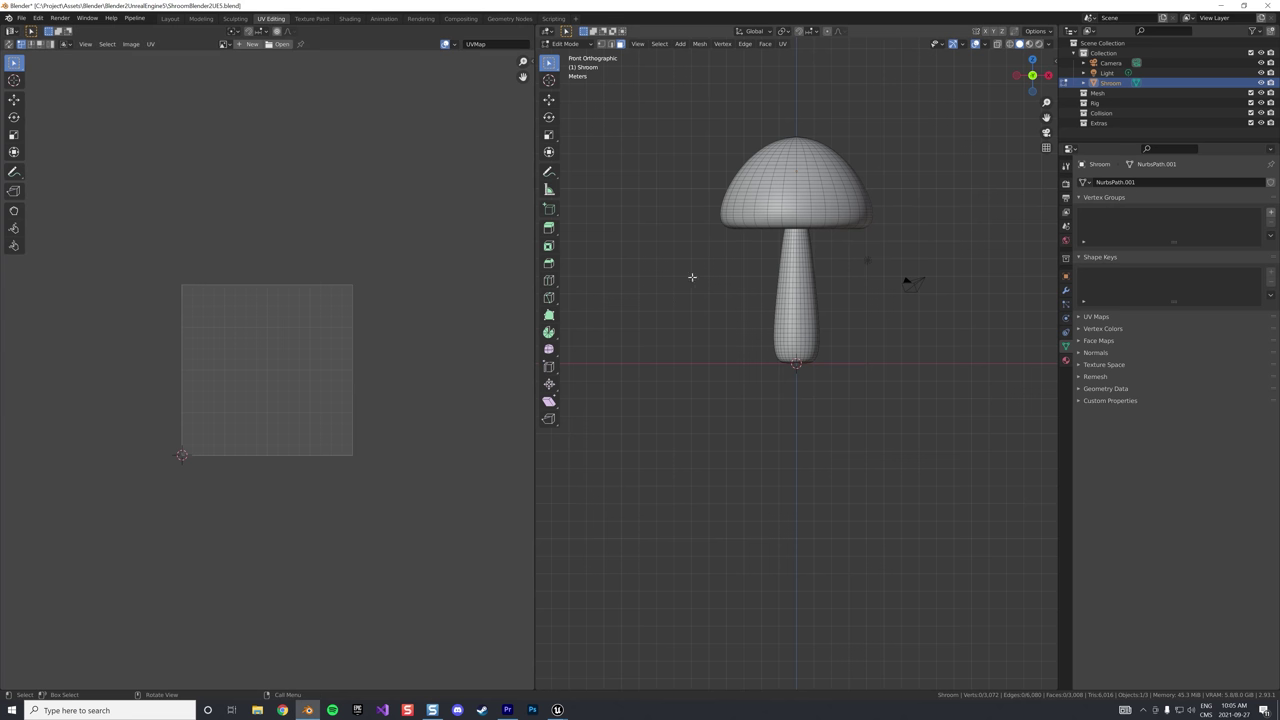
Select the whole mushroom mesh and unwrap it without any seams to examine the resulting UV islands
key("a")
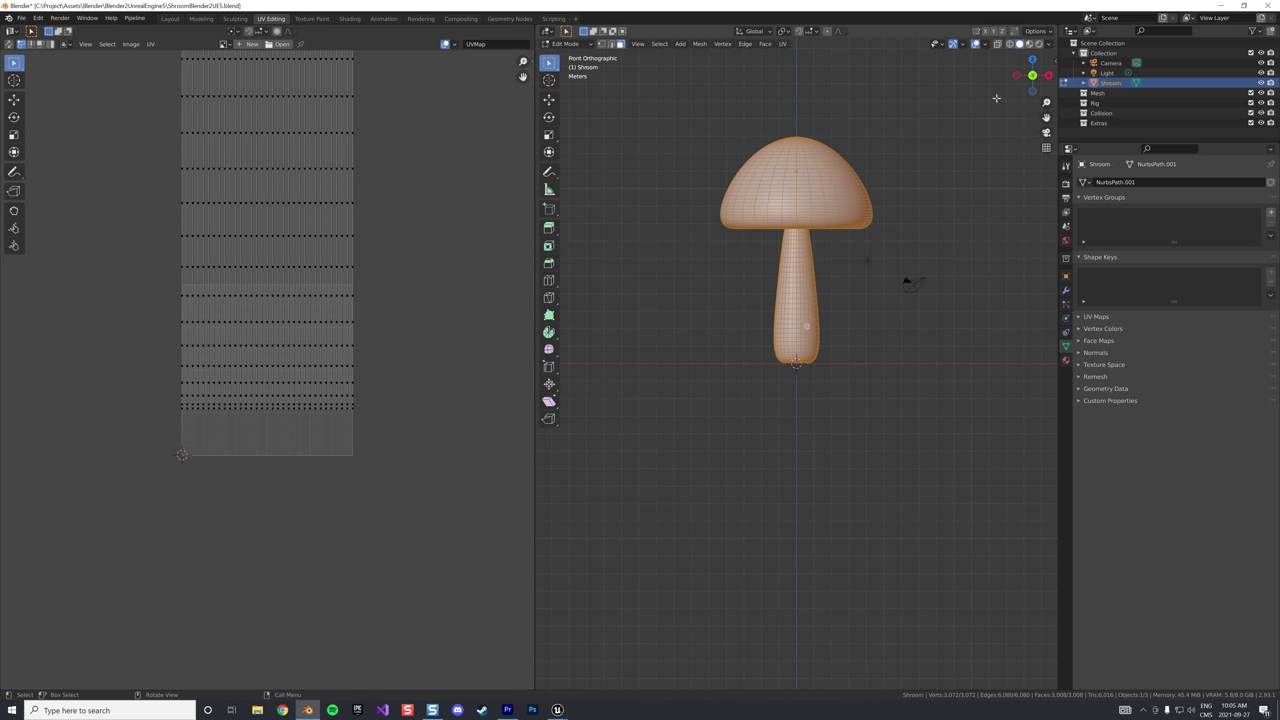
left_click(785, 44)
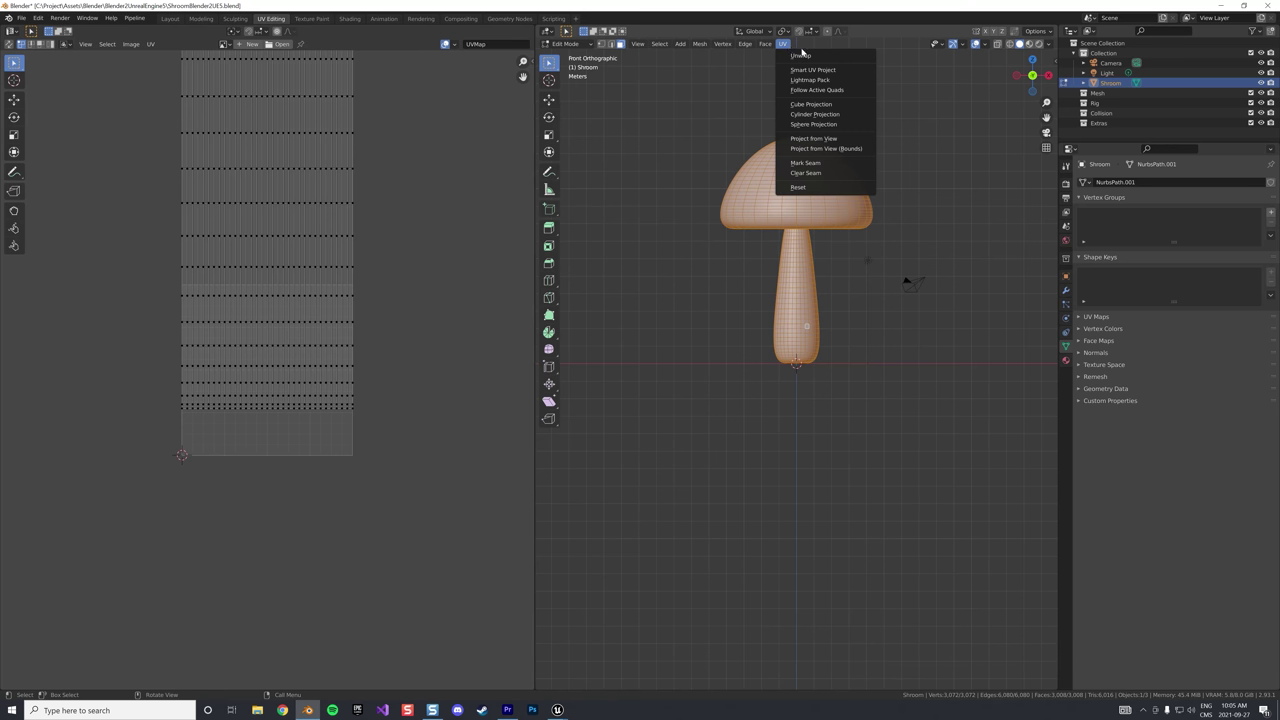
left_click(810, 58)
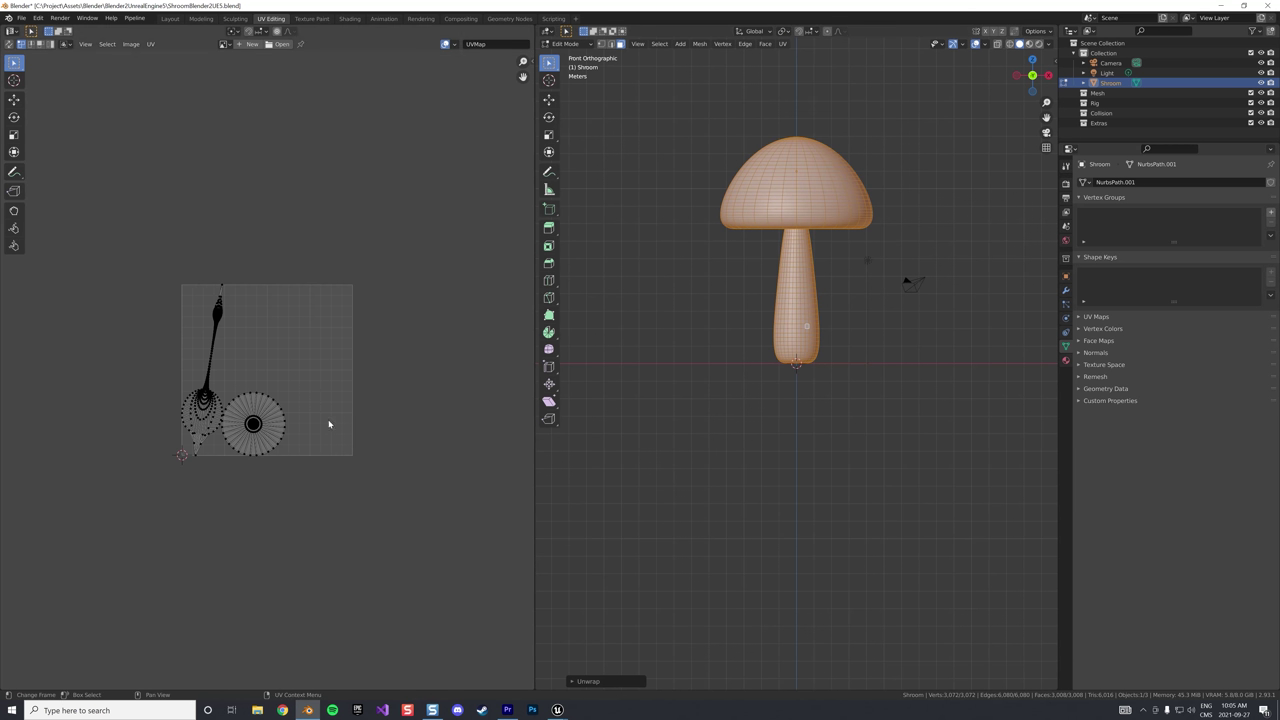
scroll(288, 400, "up", 3)
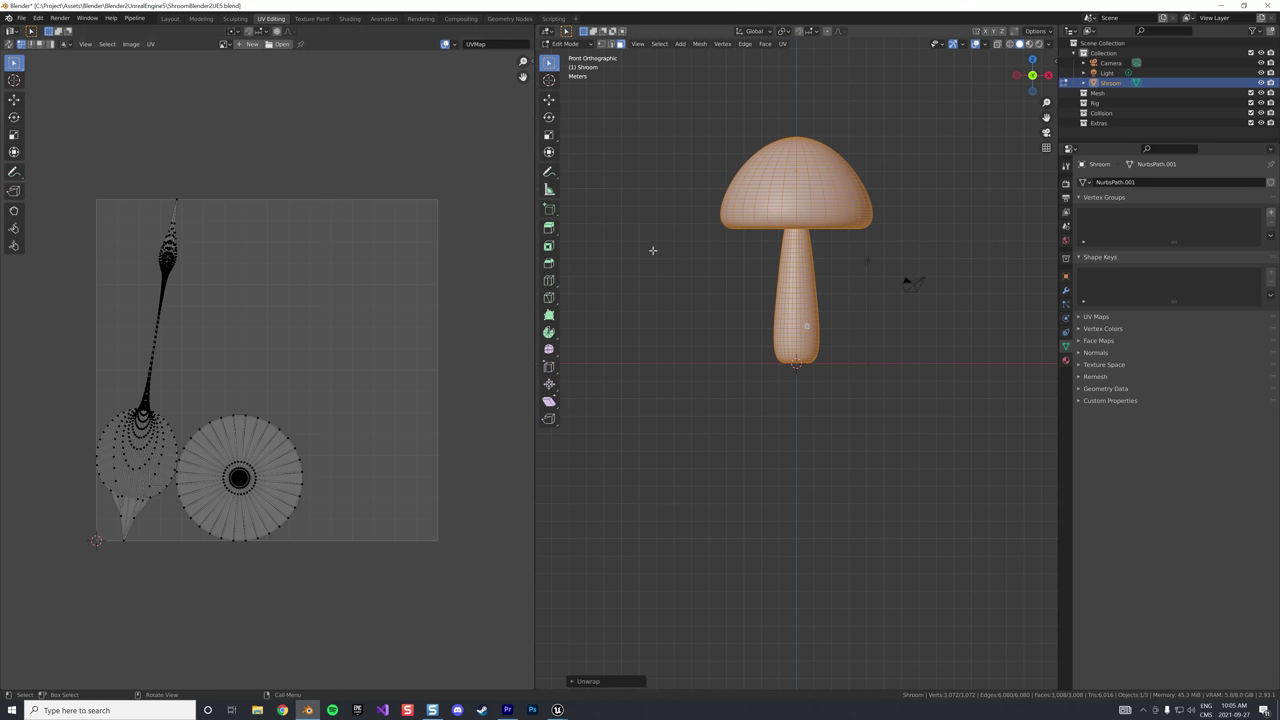
Try Project from View (Bounds) on the whole mushroom, first from the front view and again from the top view
left_click(783, 44)
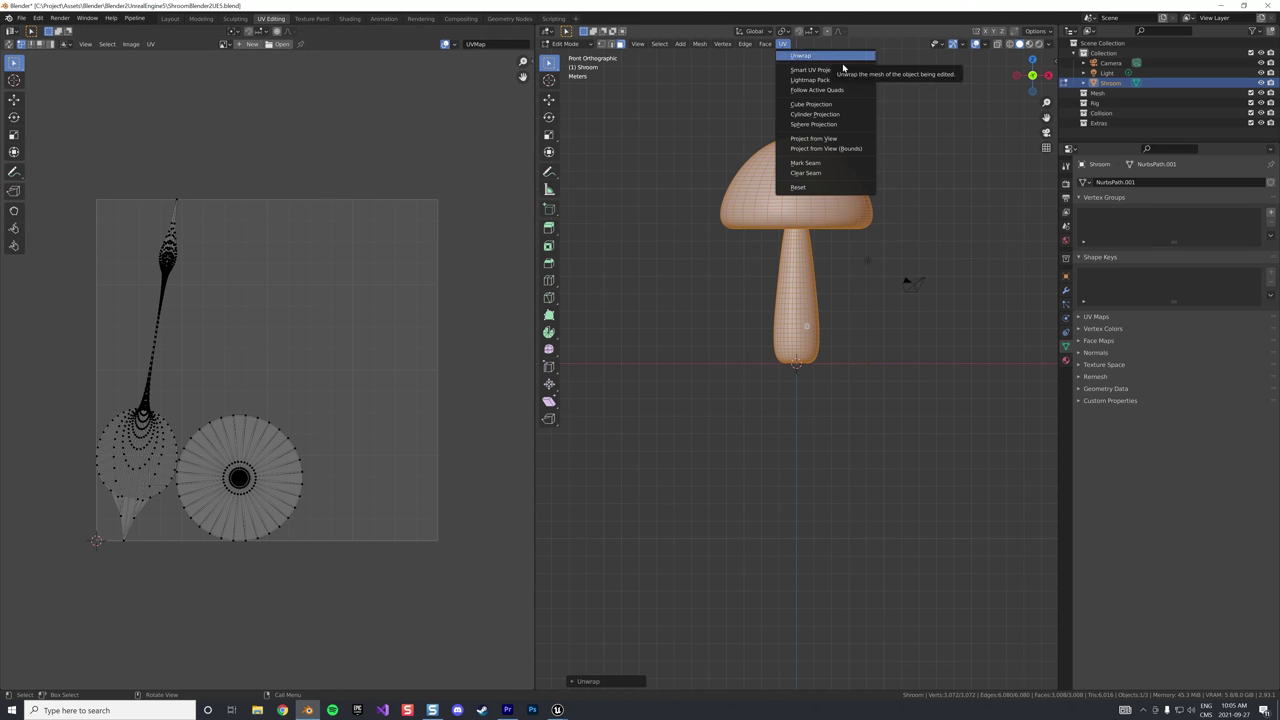
left_click(821, 149)
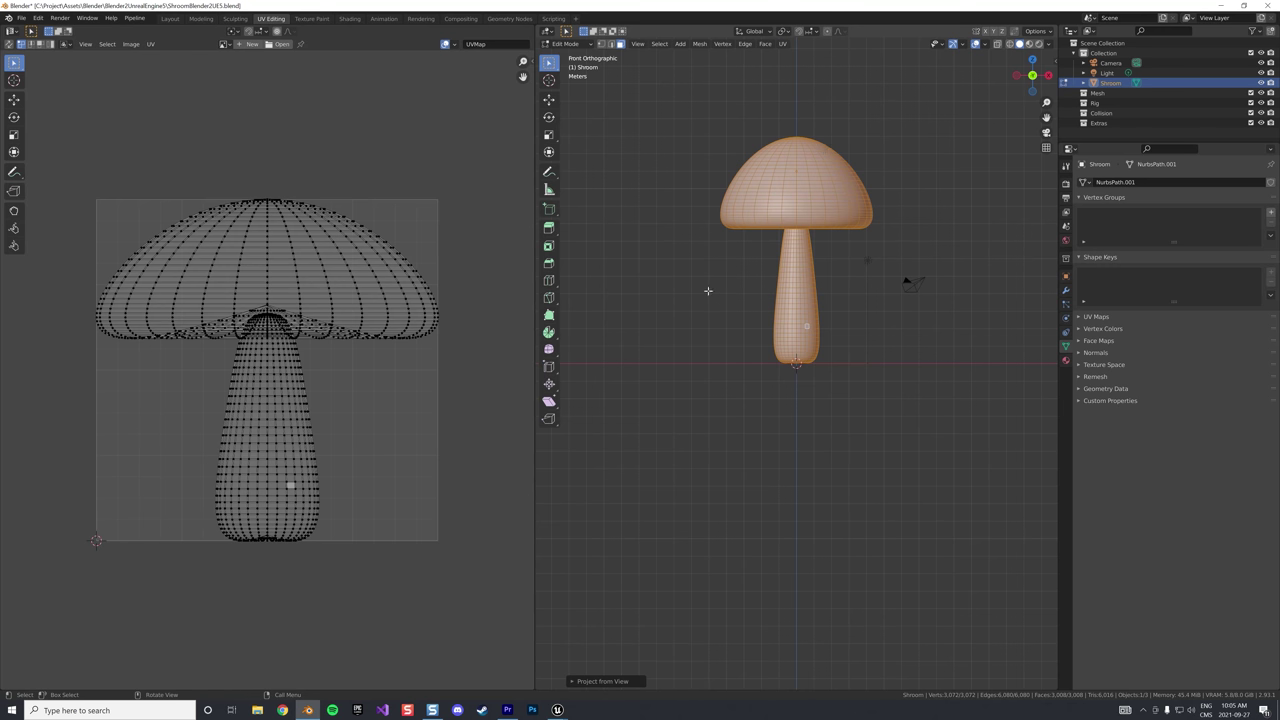
key("KP_7")
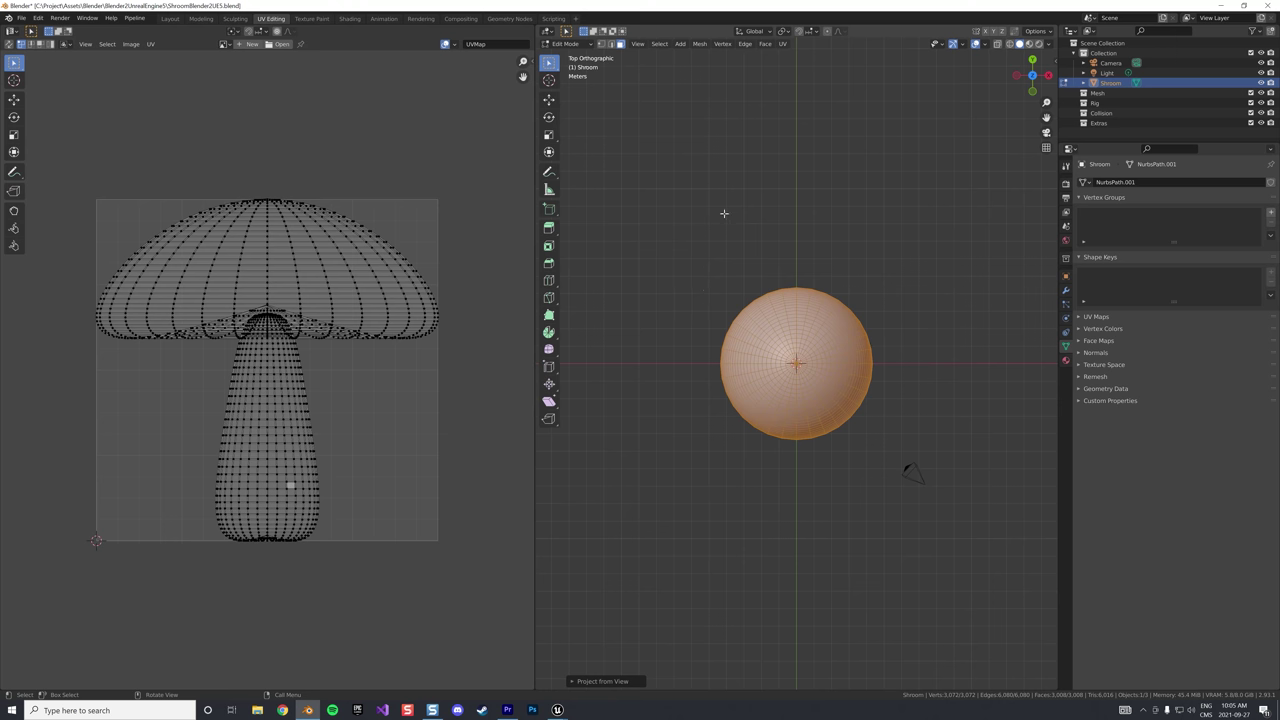
left_click(783, 44)
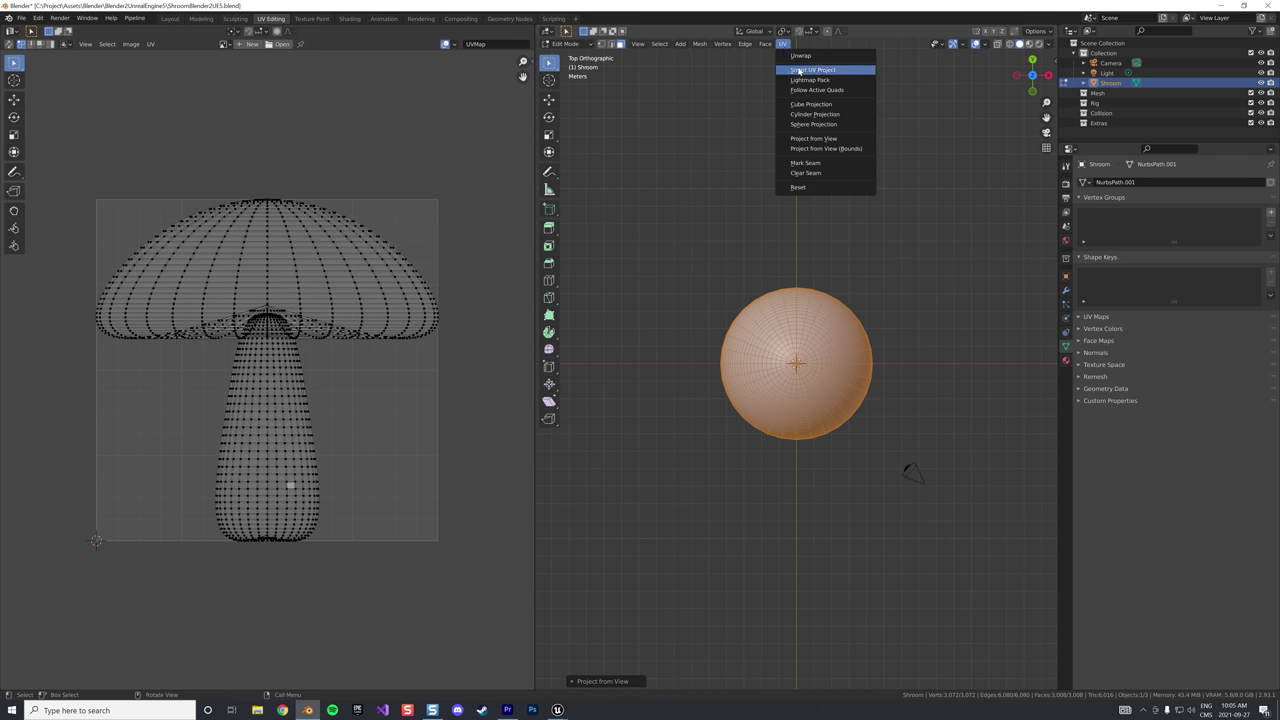
left_click(812, 148)
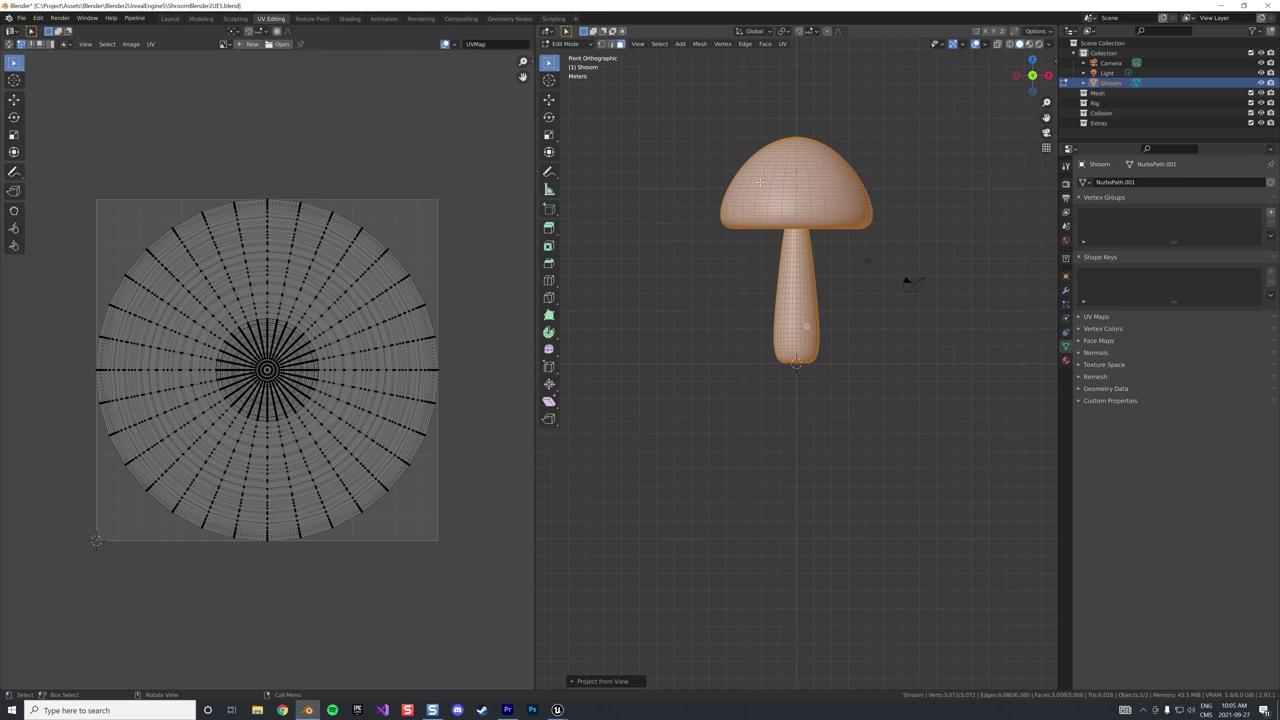
In edge select mode, select the vertical edge loop at the front centre of the mushroom cap and mark it as a seam
key("alt+a")
left_click(611, 45)
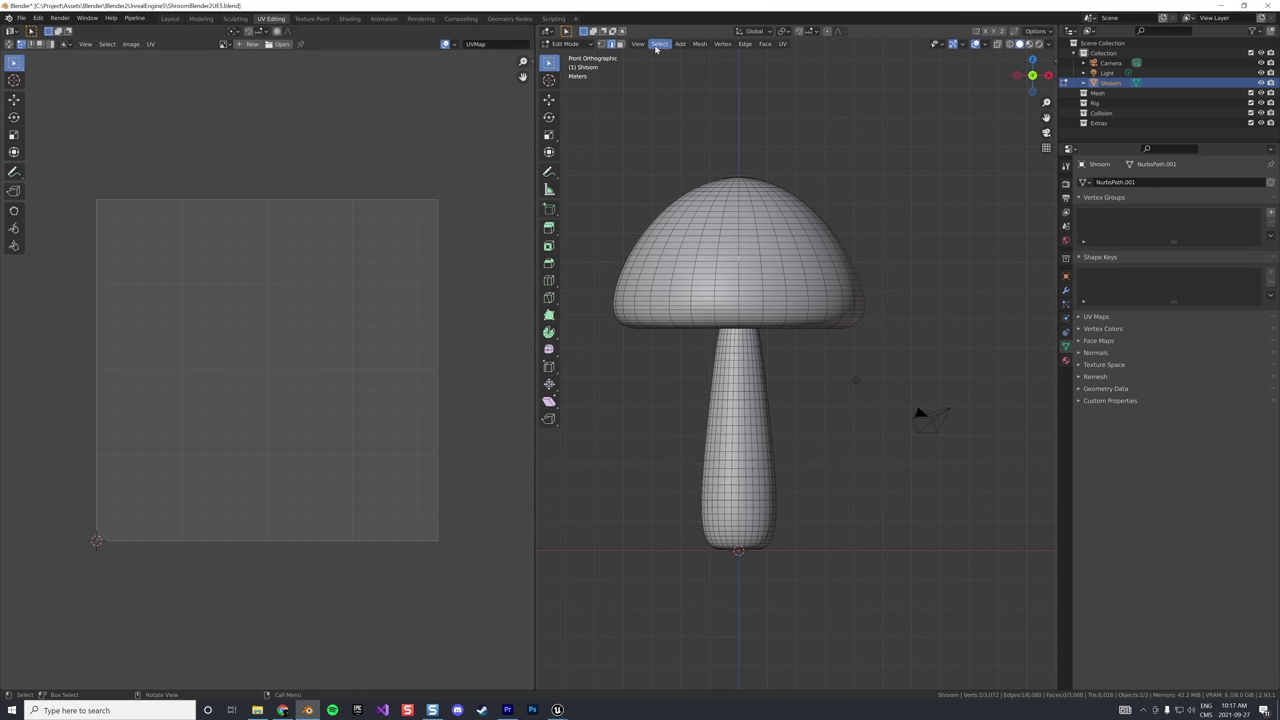
left_click(660, 44)
mouse_move(735, 196)
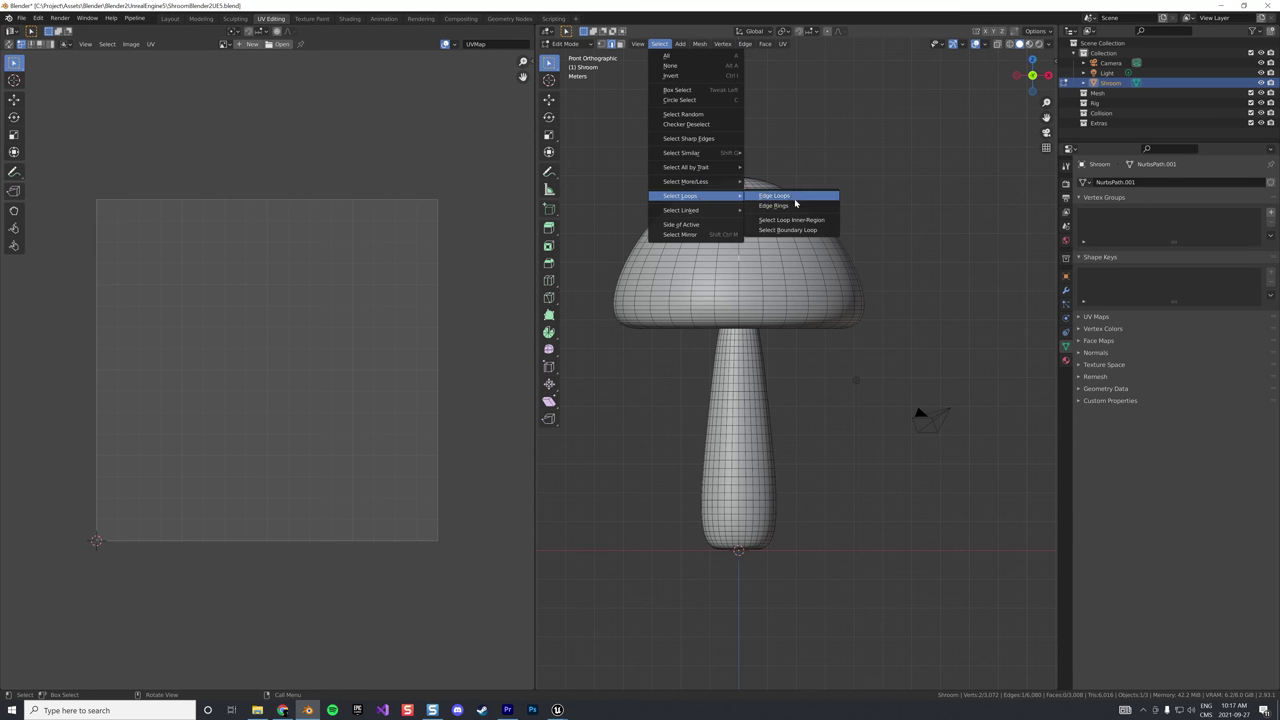
left_click(806, 199)
right_click(742, 234)
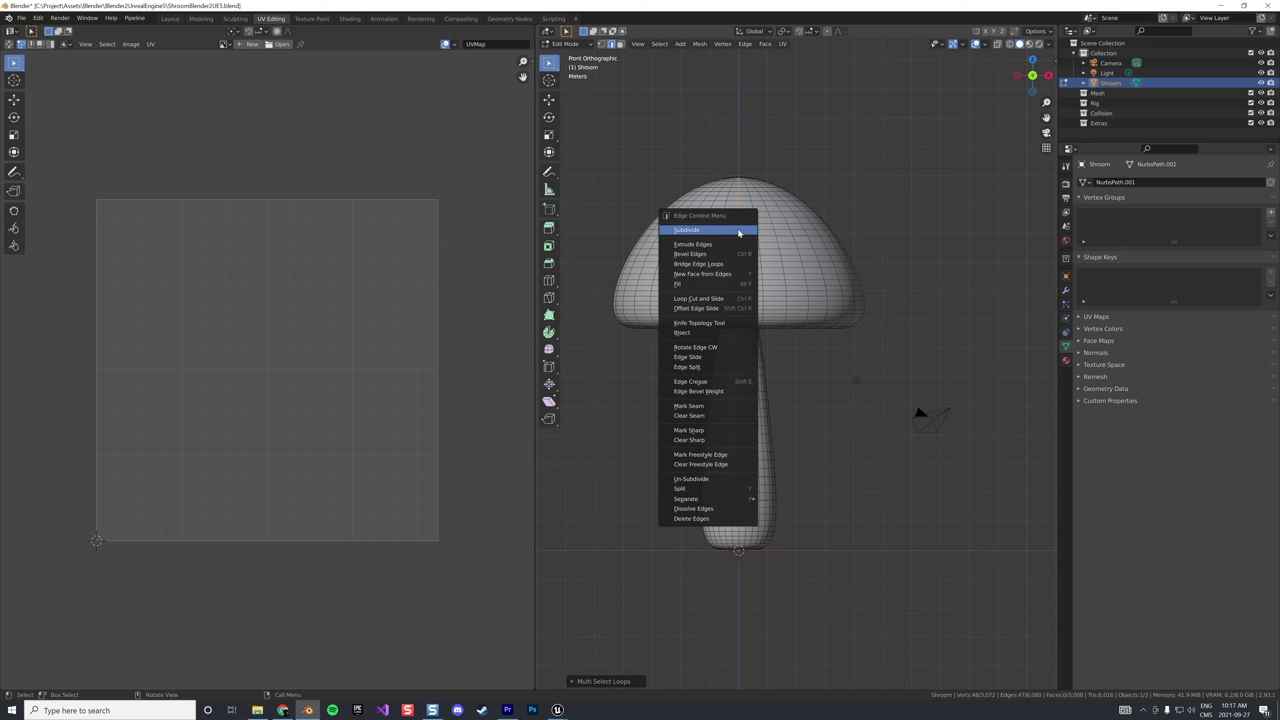
left_click(706, 406)
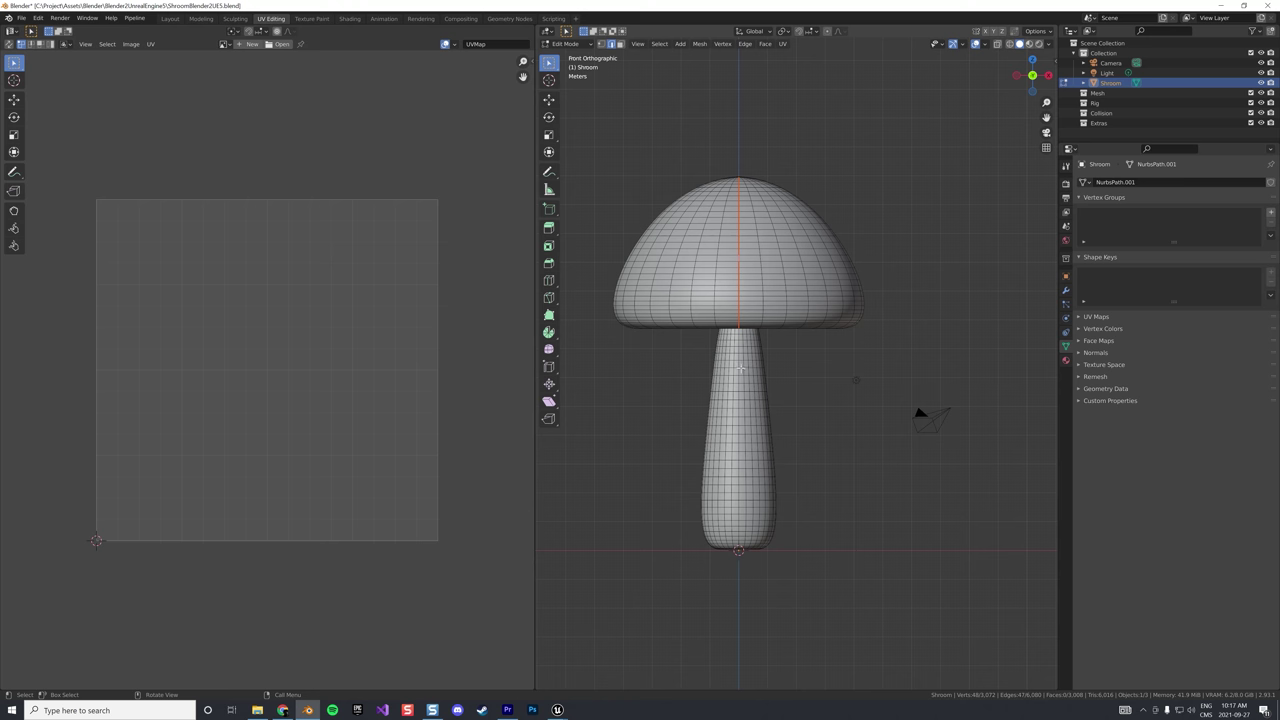
Select the vertical edge loop along the front centre of the mushroom stem and mark it as a seam
key("alt+a")
left_click(659, 44)
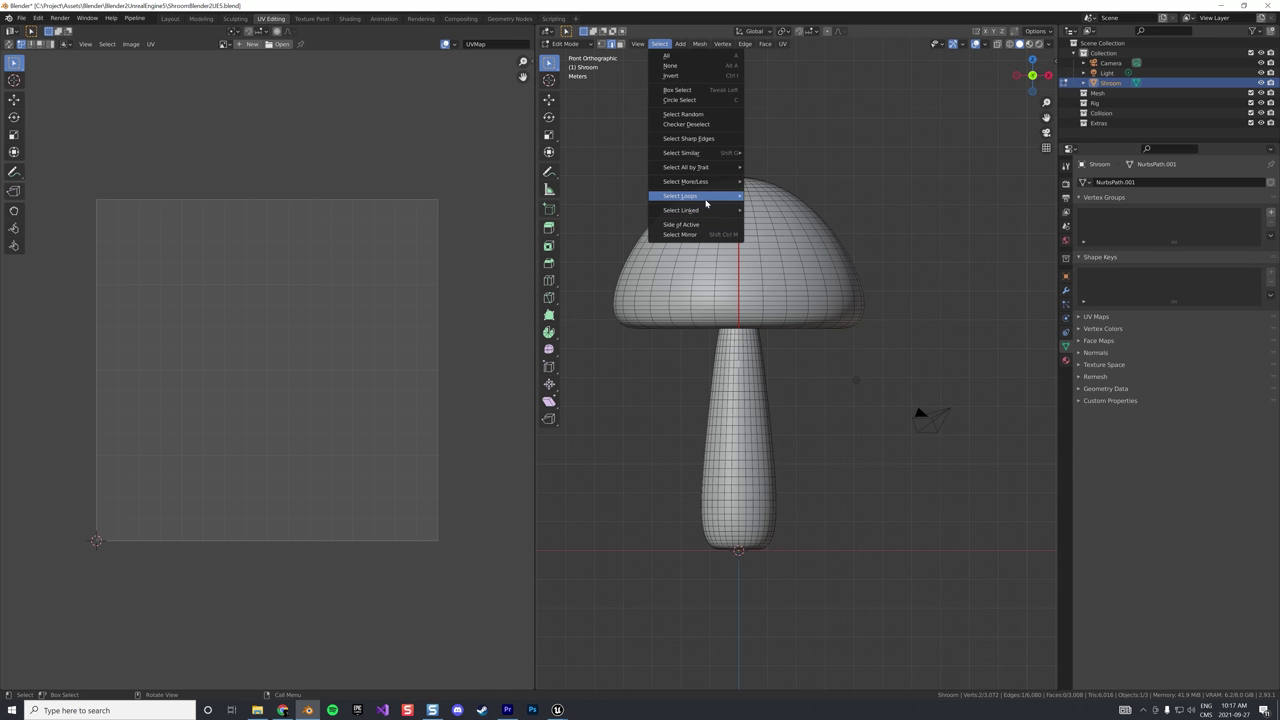
mouse_move(700, 196)
left_click(776, 196)
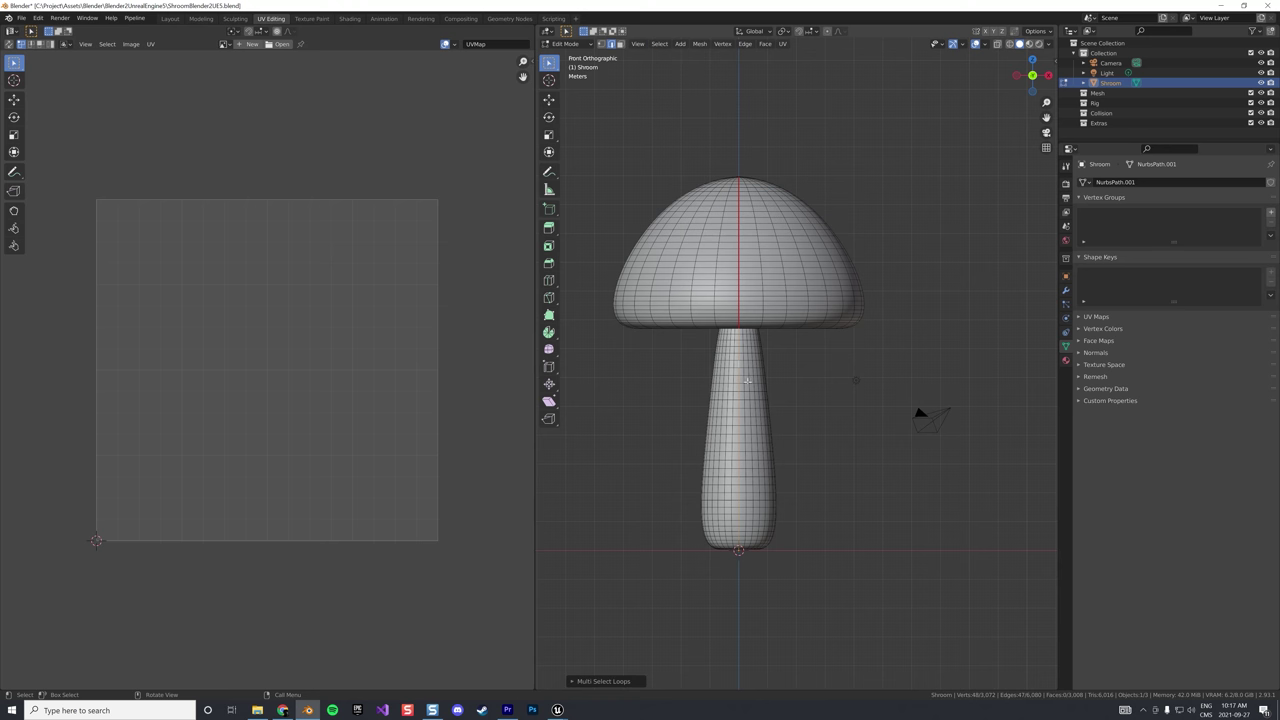
right_click(742, 384)
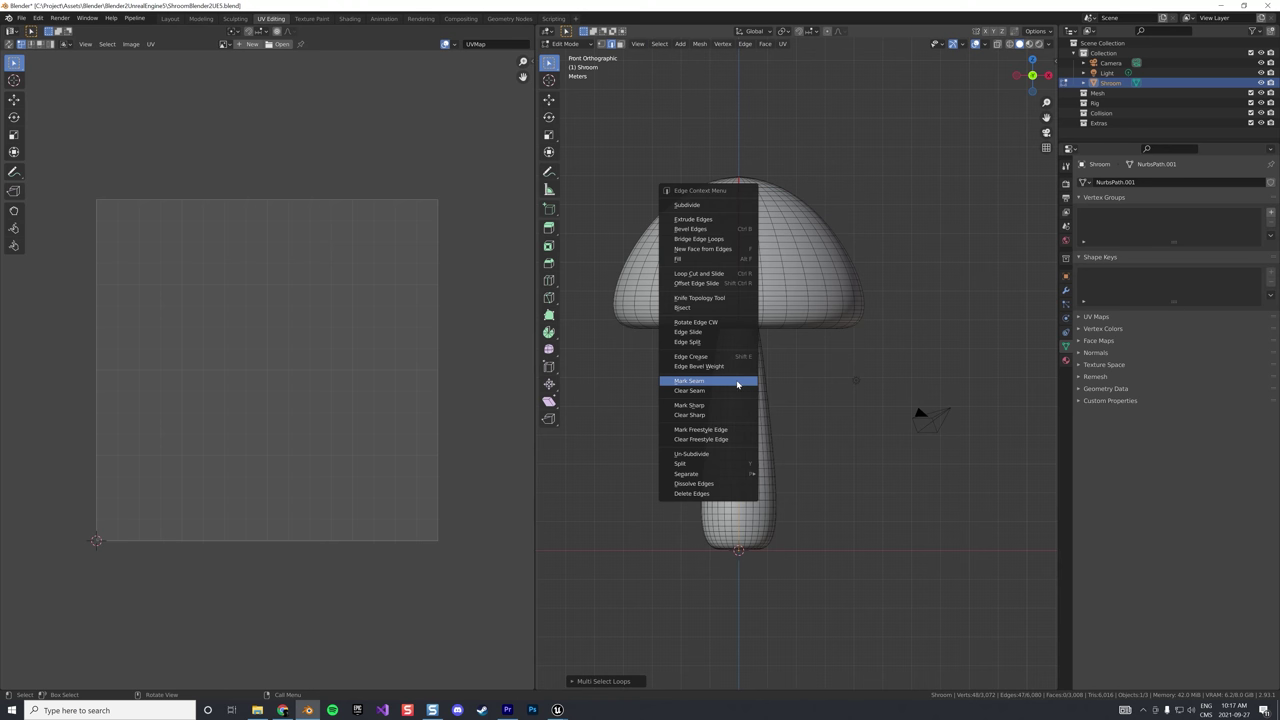
left_click(738, 384)
Select the whole mushroom mesh and unwrap it along the marked cap and stem seams
middle_click_drag(773, 385, 813, 391)
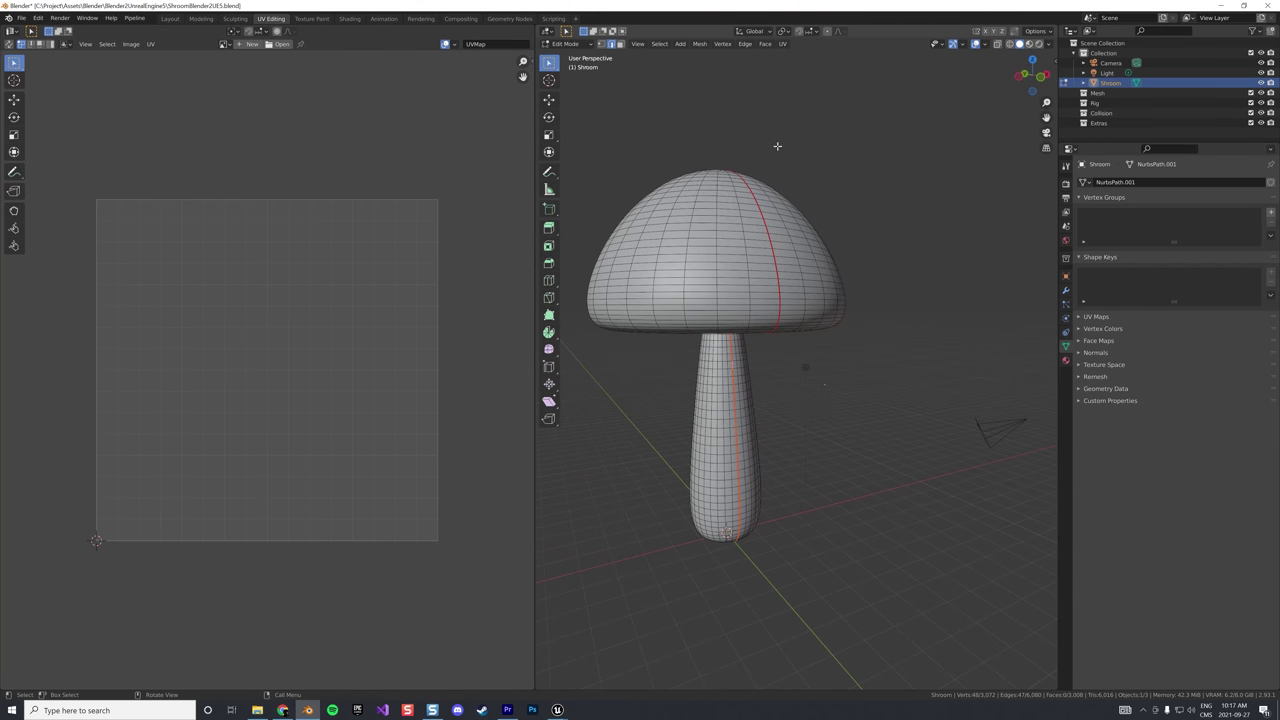
key("a")
left_click(783, 44)
left_click(797, 61)
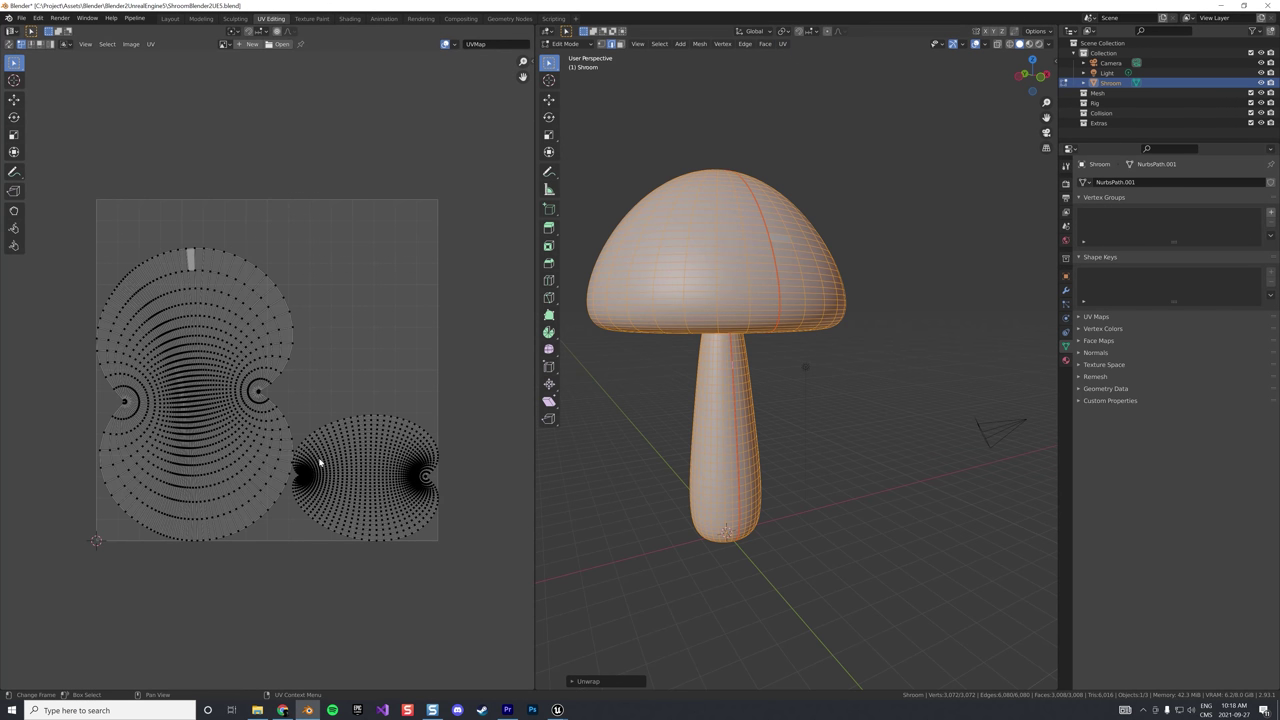
Export the unwrapped mushroom as the FBX file Shroom5.fbx in the C:\Project\Shroom folder
left_click(21, 19)
mouse_move(60, 163)
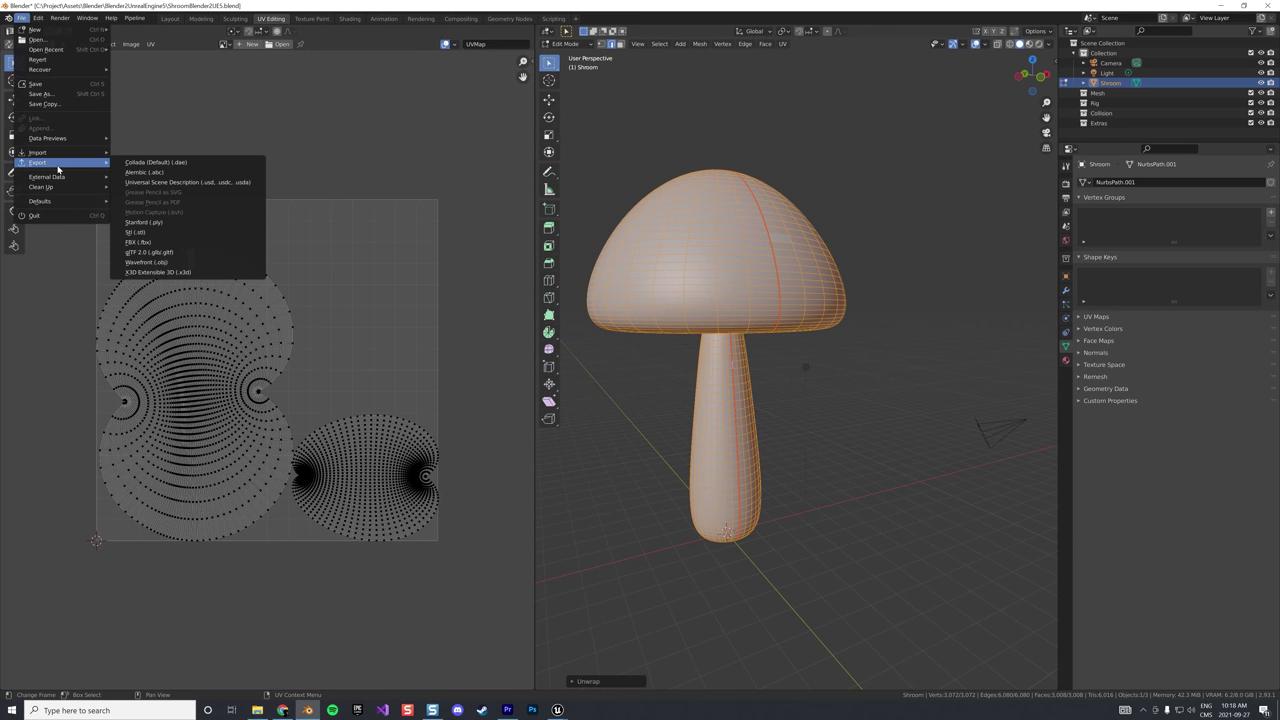
left_click(163, 243)
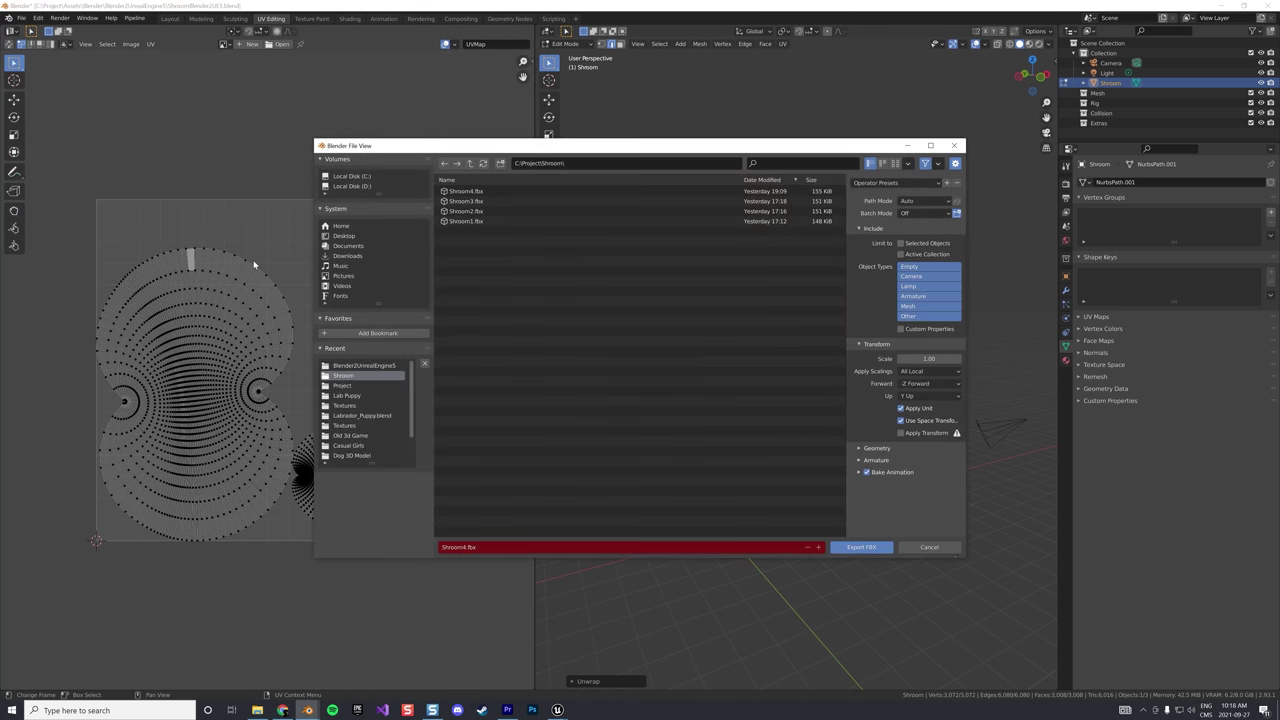
left_click(474, 545)
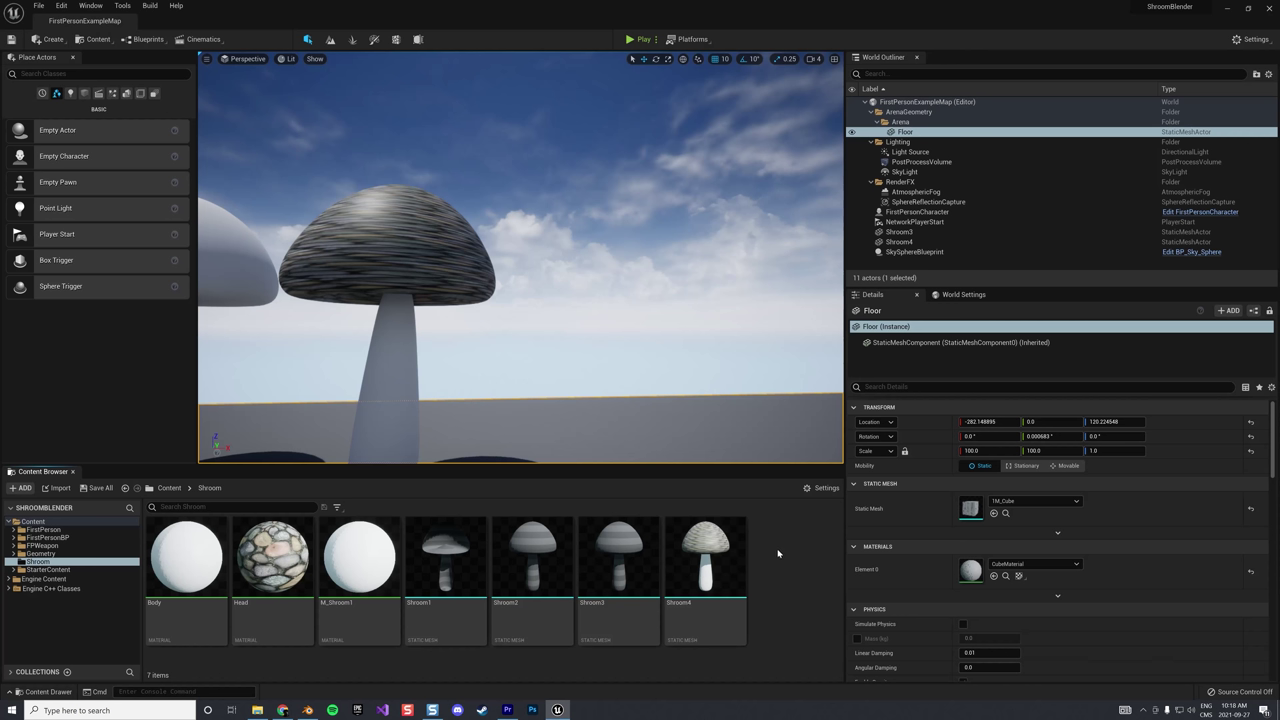
Switch to Unreal Editor and import Shroom5.fbx into the Shroom content folder as a static mesh with the existing import options
right_click(788, 547)
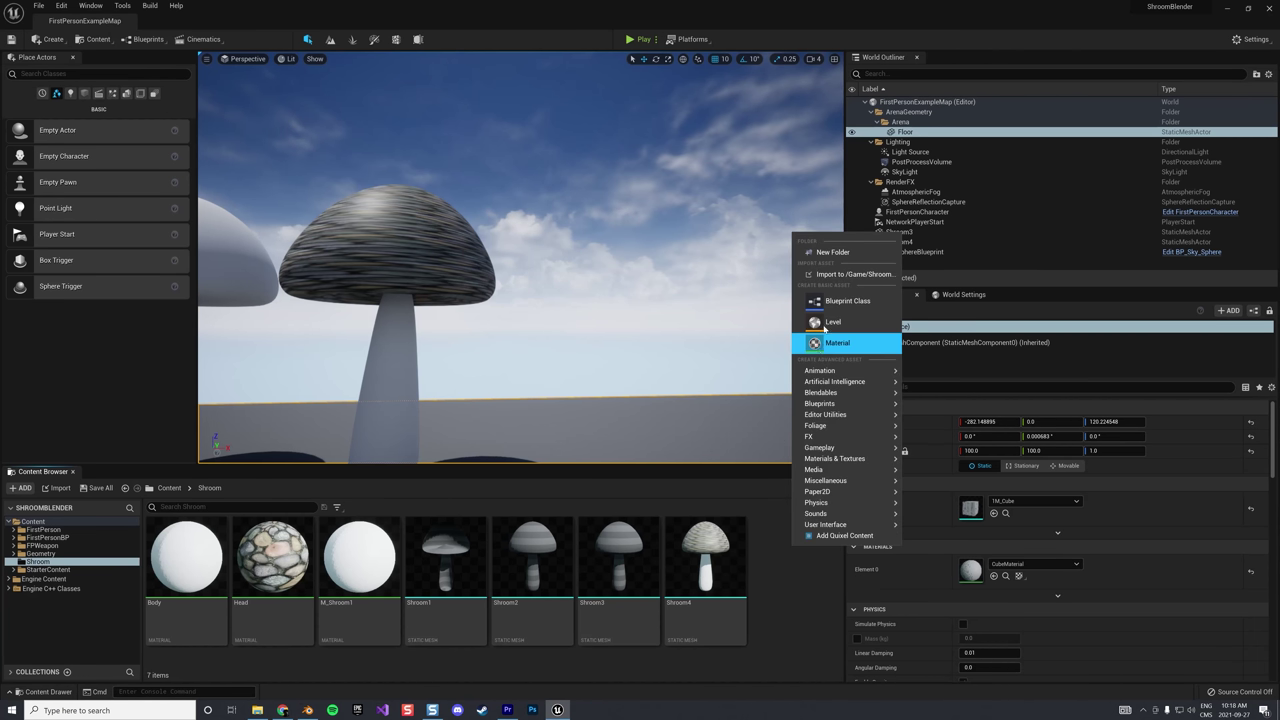
left_click(830, 274)
left_click(320, 280)
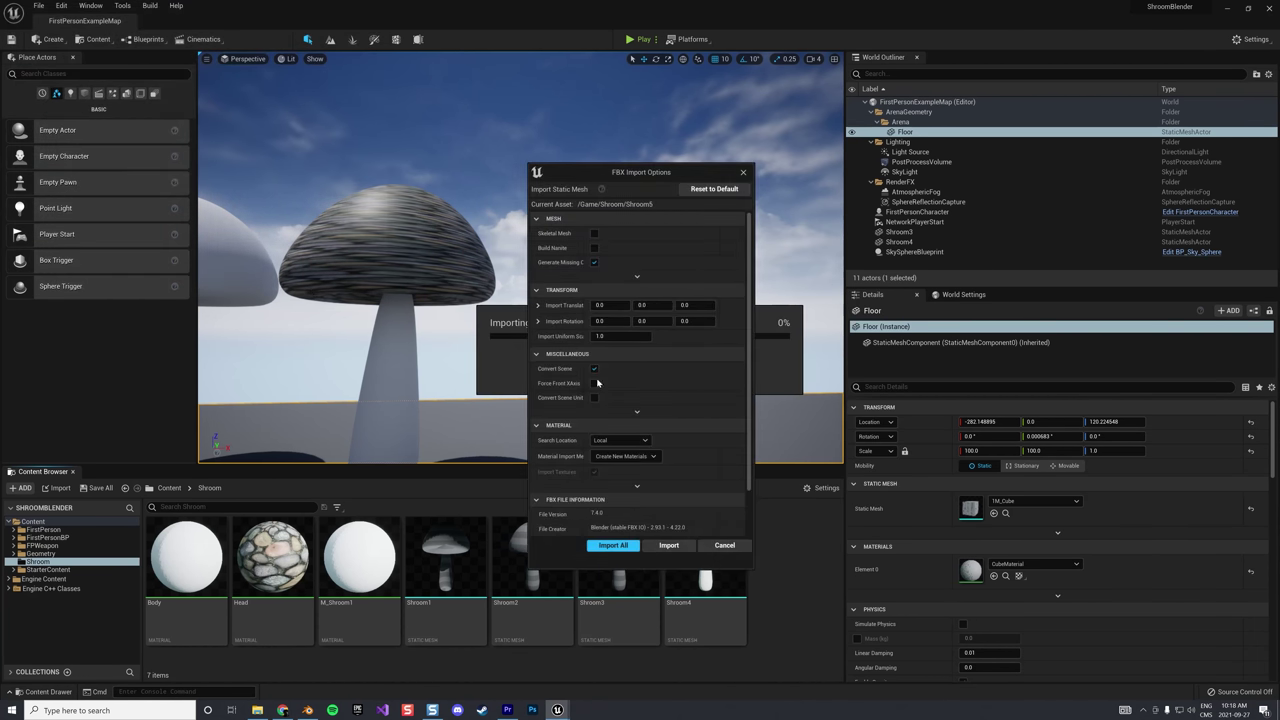
left_click(609, 545)
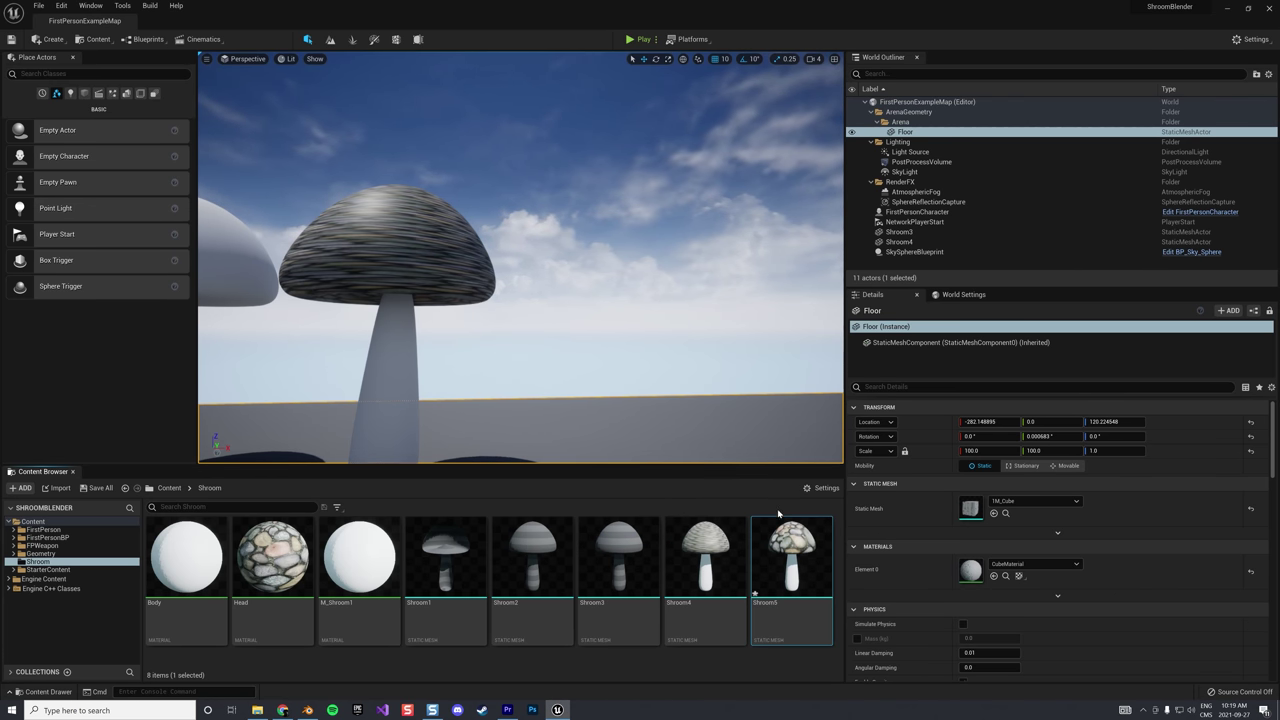
Place the Shroom5 mesh on the floor beside the two mushrooms already in the level
right_click_drag(520, 260, 510, 320)
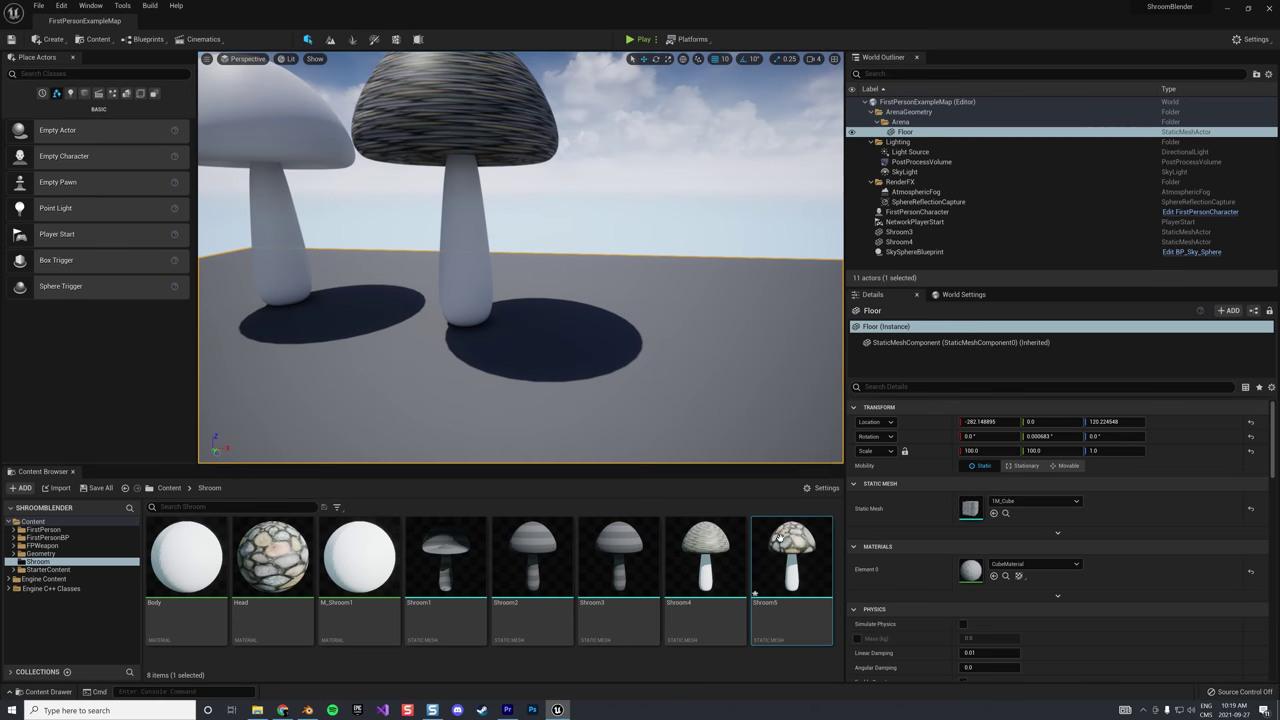
left_click_drag(780, 540, 705, 334)
scroll(703, 335, "down", 3)
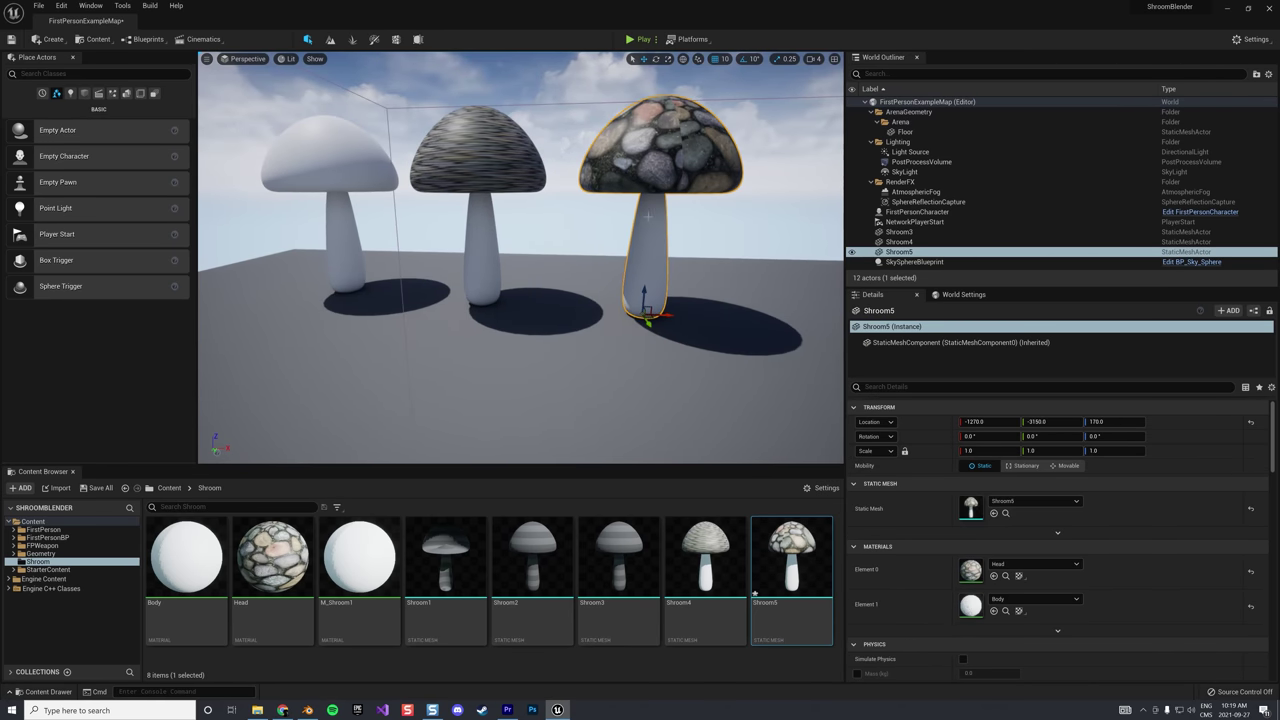
mouse_move(647, 215)
right_mouse_down()
mouse_move(618, 200)
mouse_move(650, 204)
right_mouse_up()
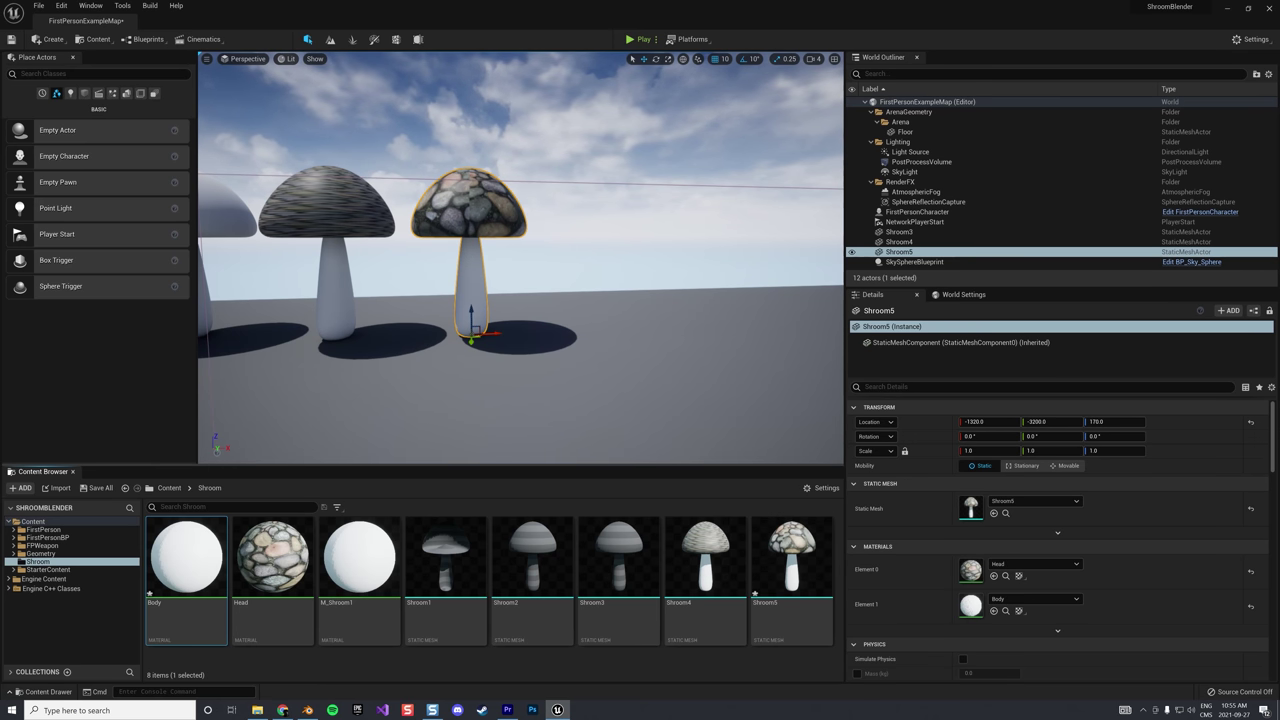
Open the Body material and add a Texture Sample node that uses the cobblestone pebble texture
double_click(186, 555)
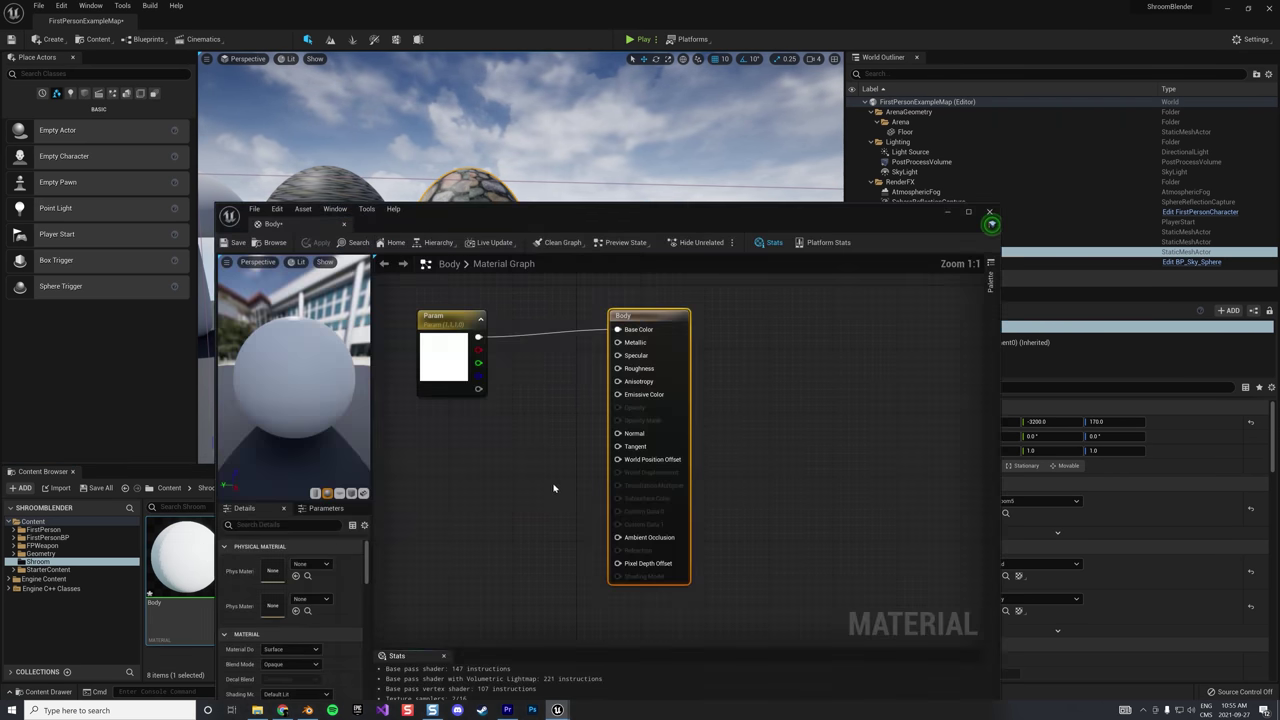
right_click(492, 477)
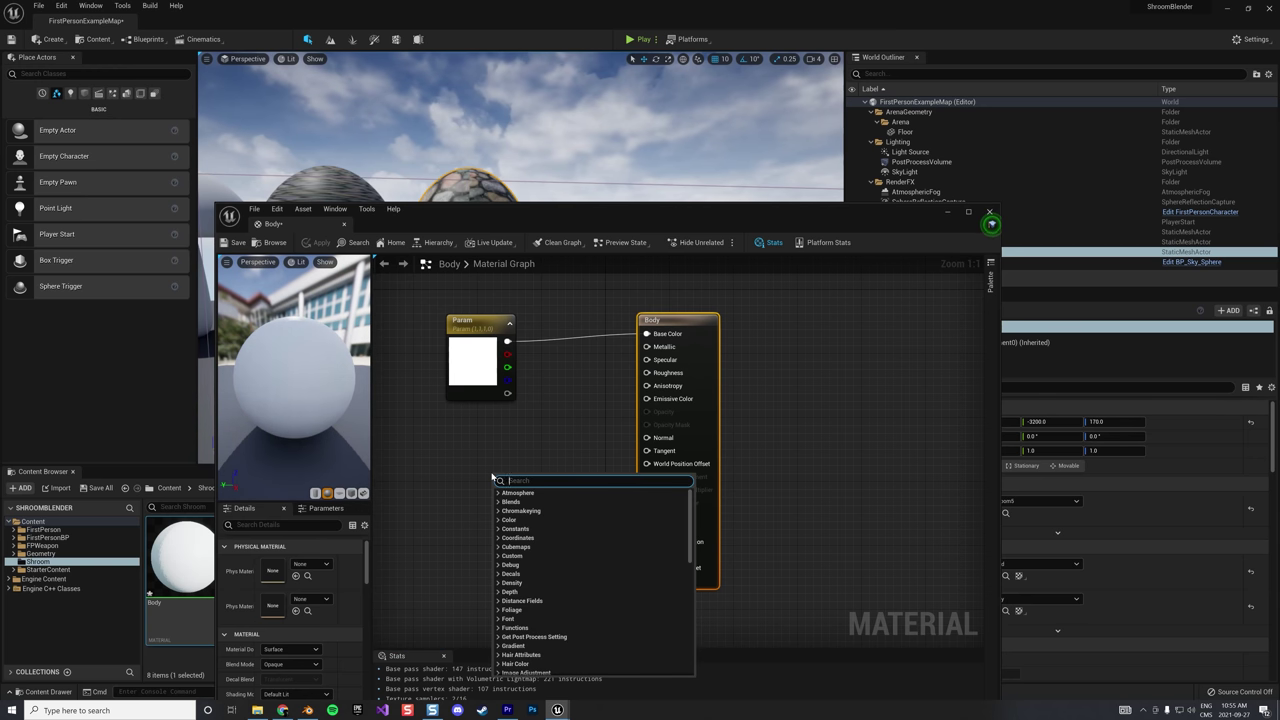
type("Textur")
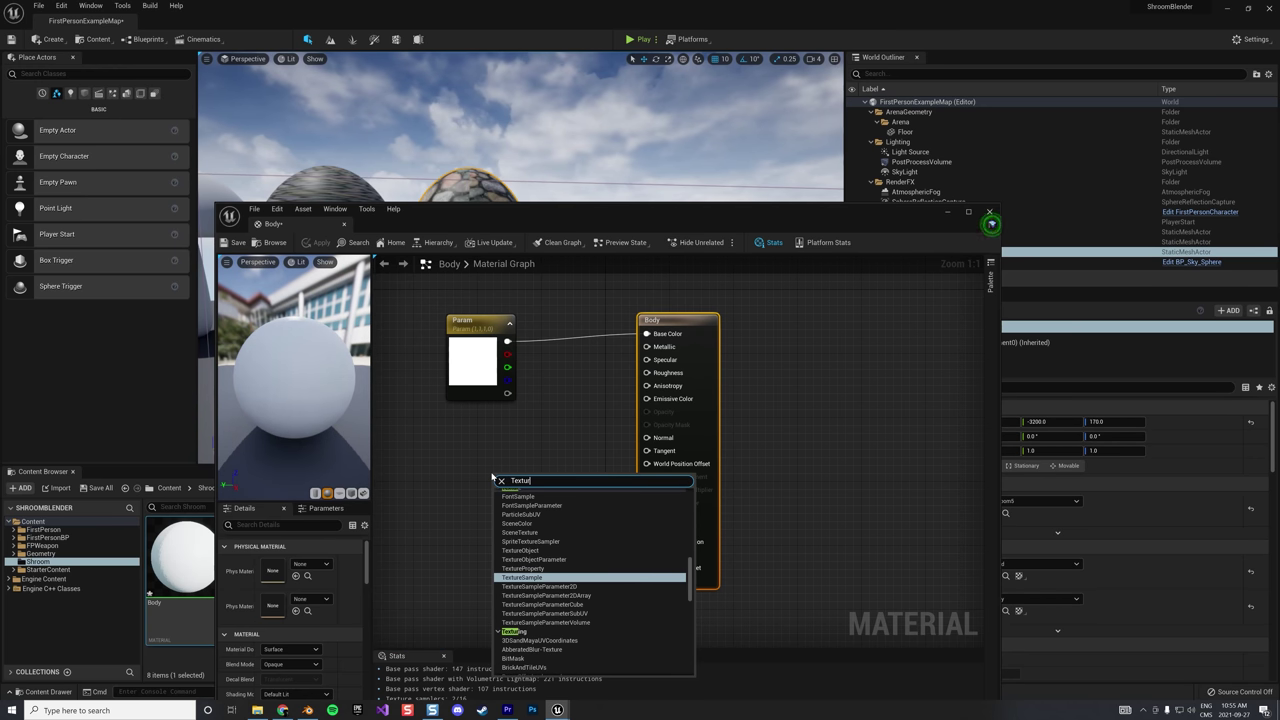
left_click(530, 577)
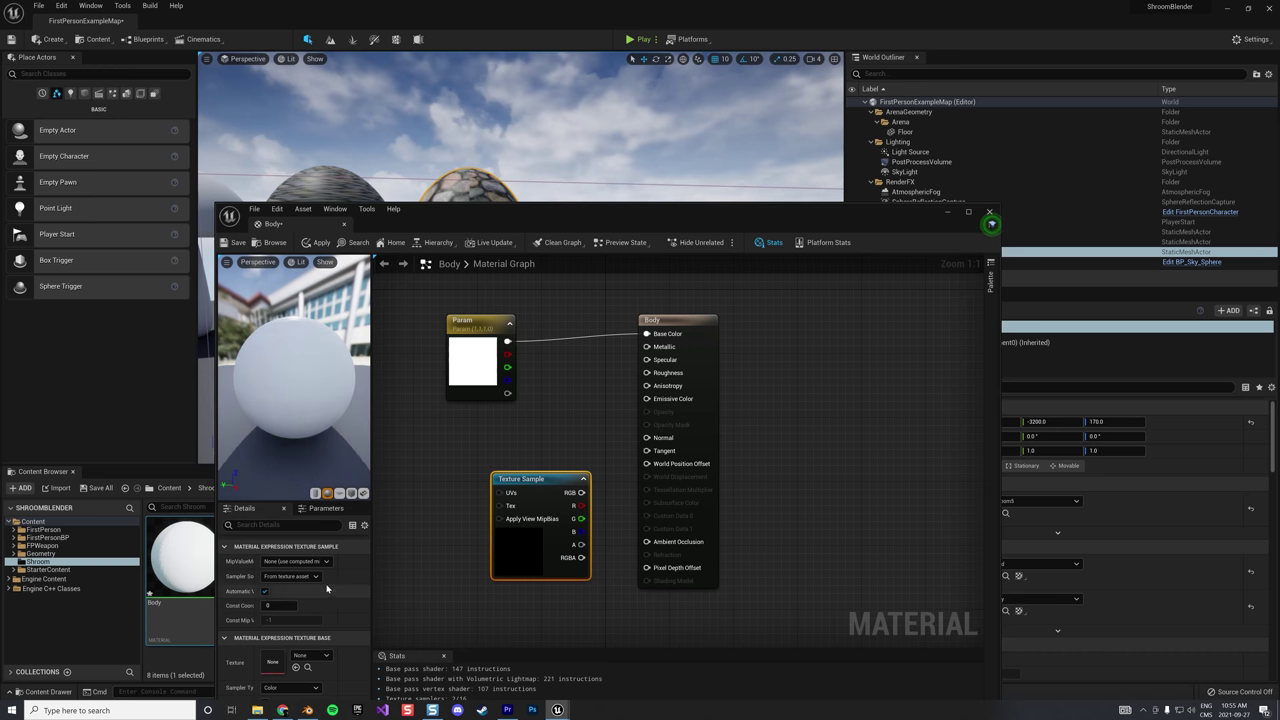
left_click(318, 656)
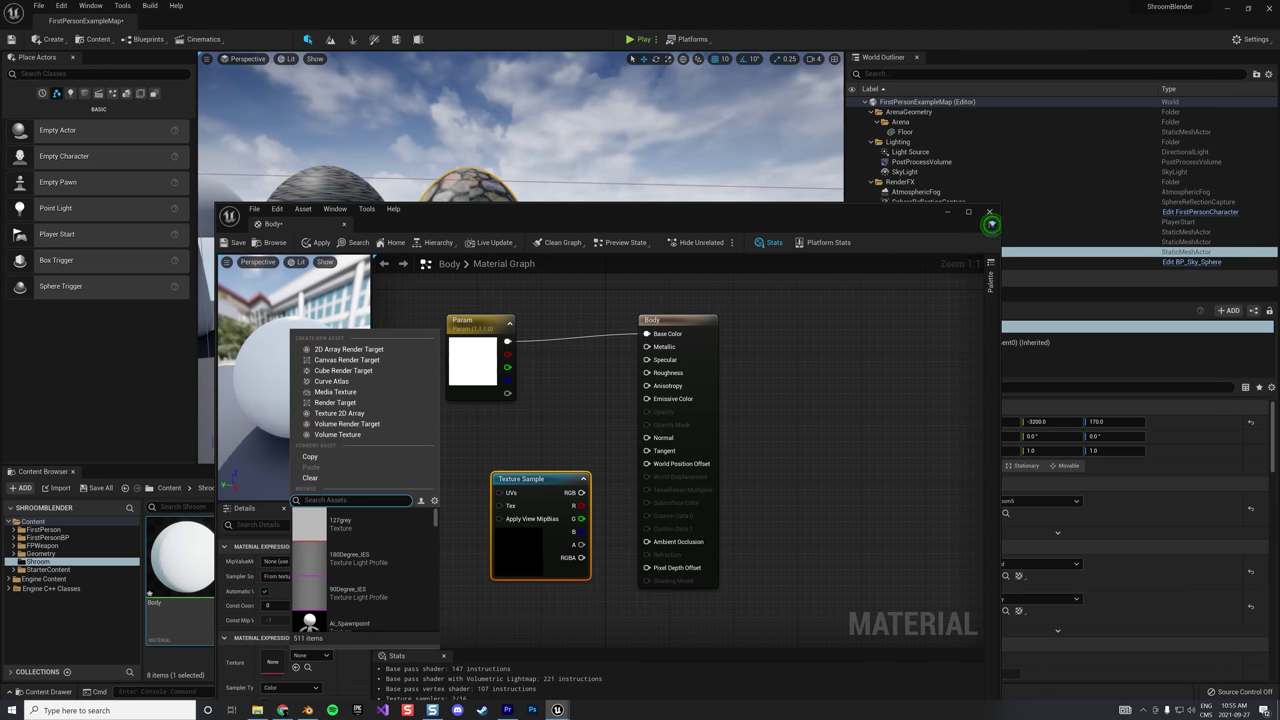
type("Pebble")
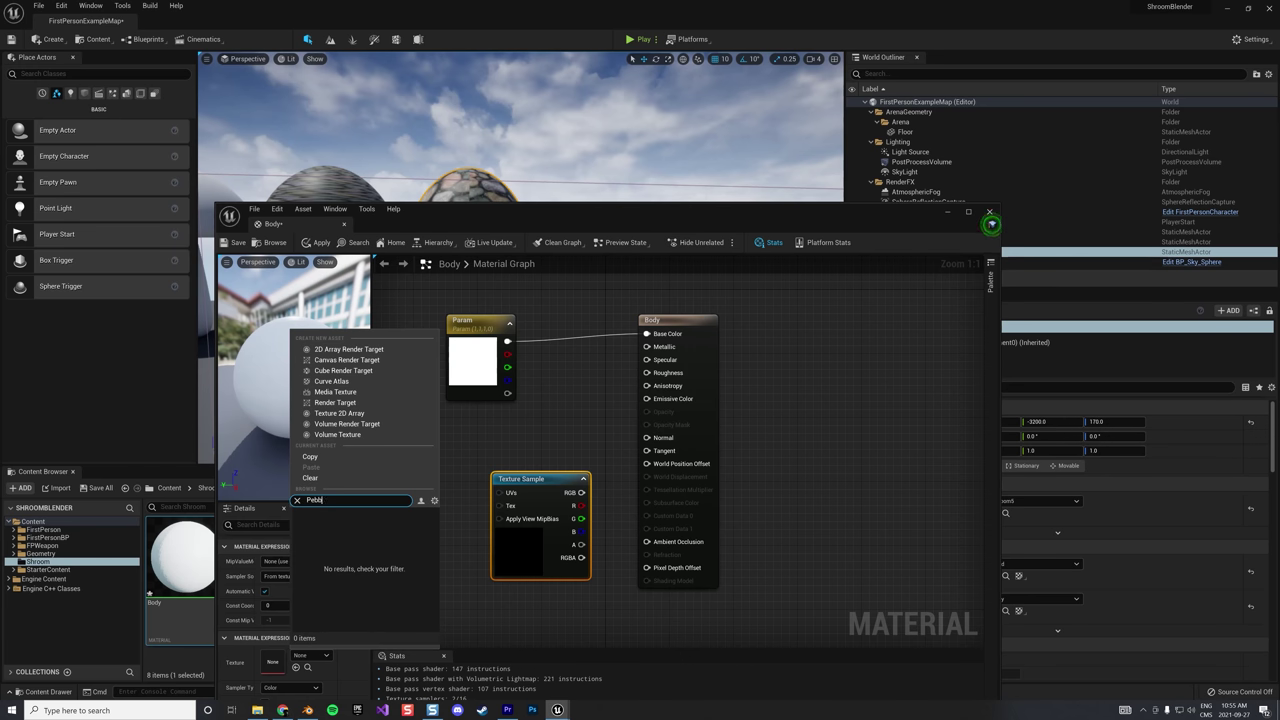
left_click(345, 524)
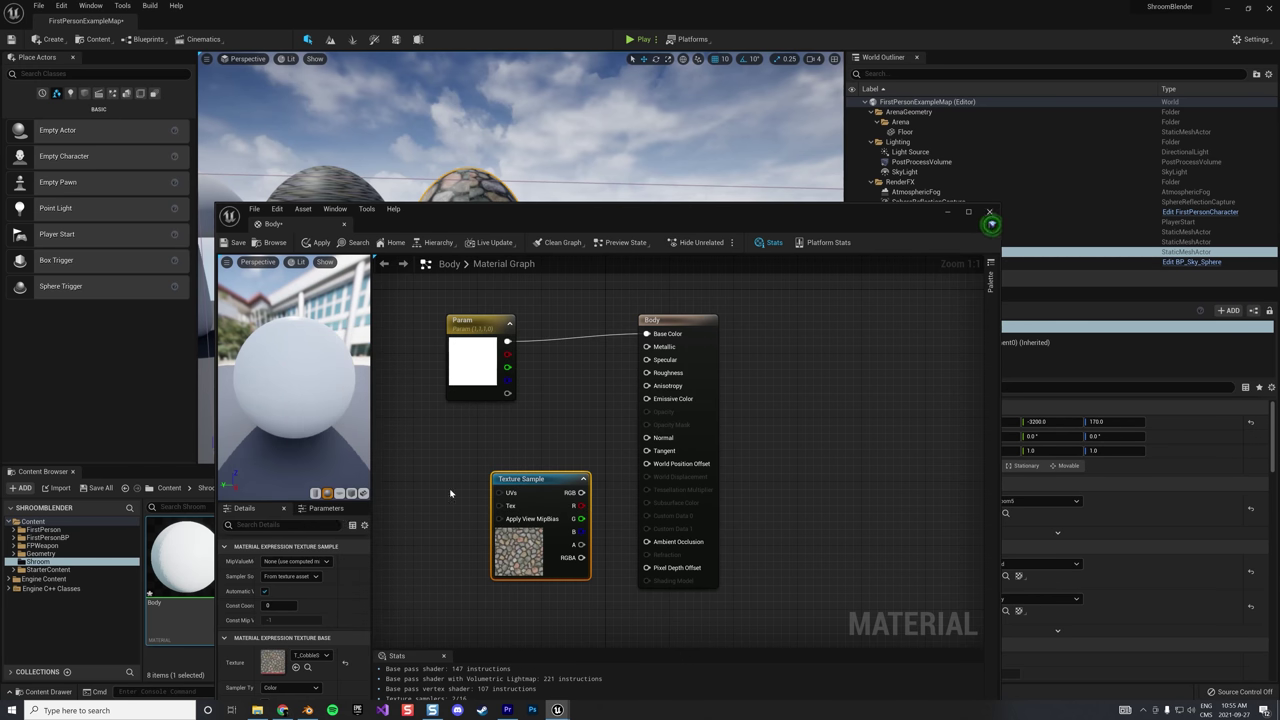
Set the Body material's Param colour to a saturated blue (hex sRGB 446EFF)
double_click(472, 360)
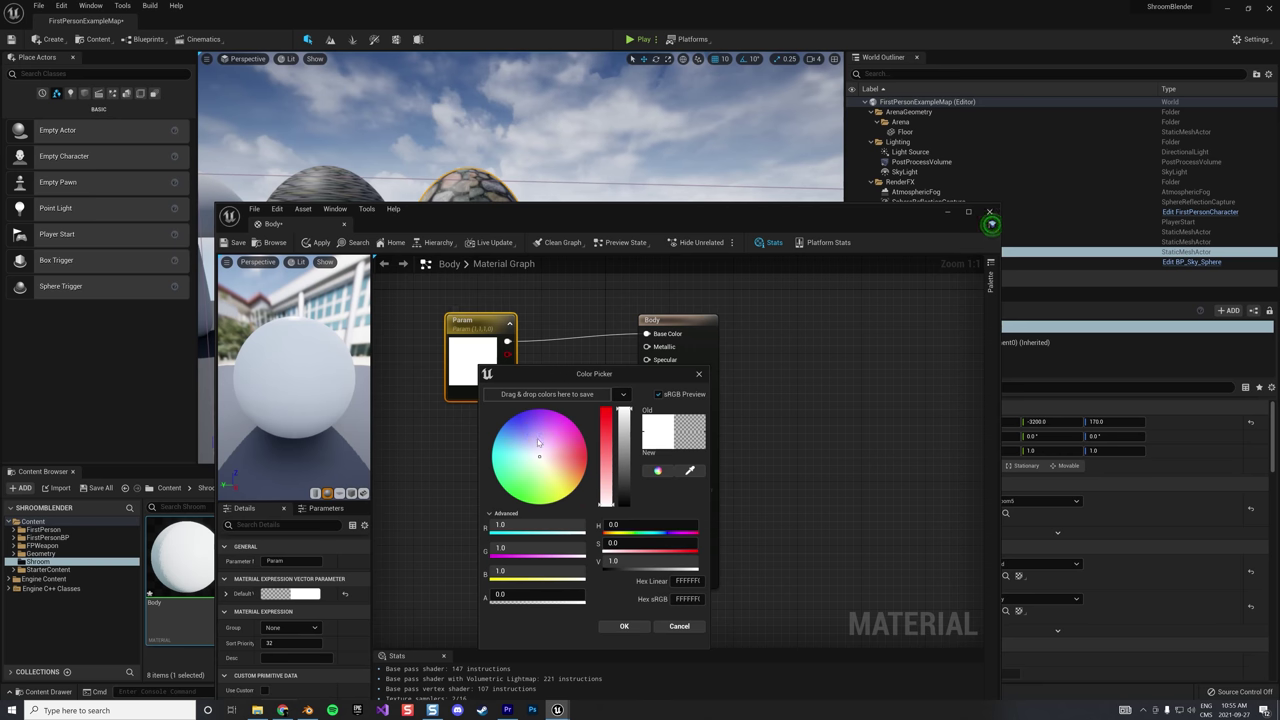
left_click_drag(538, 459, 512, 420)
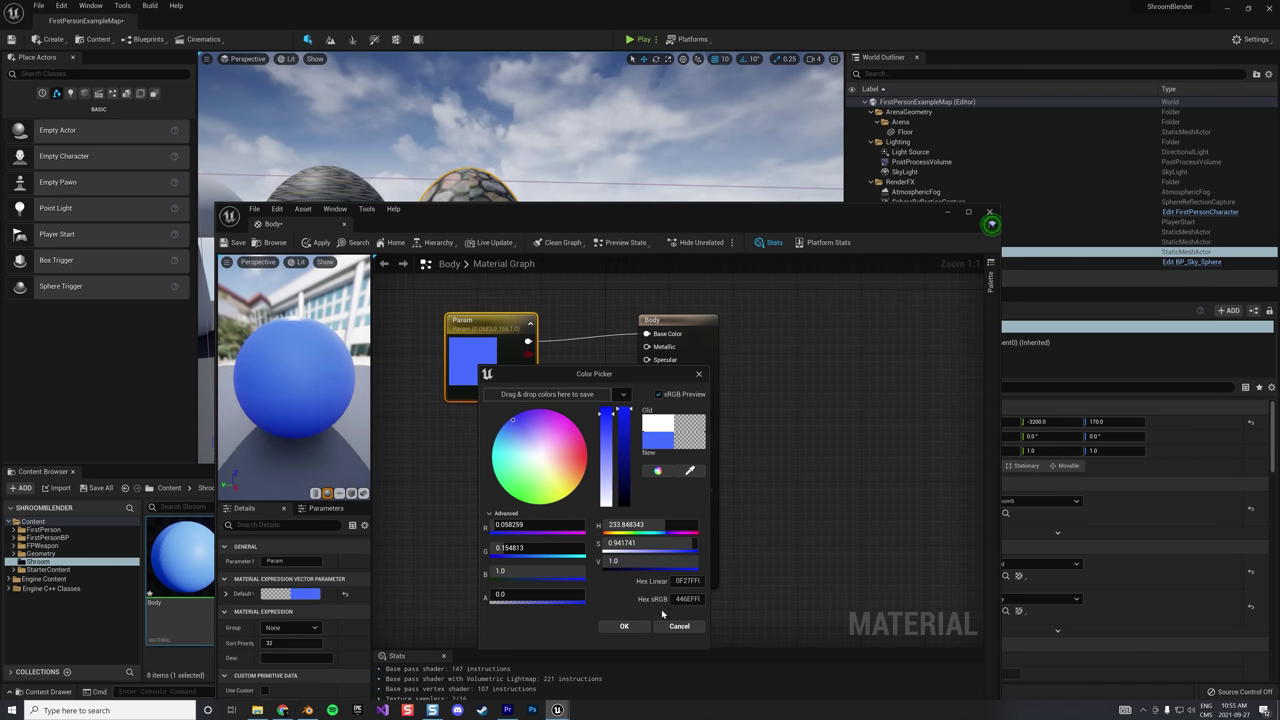
left_click(624, 626)
Multiply the blue Param colour with the pebble texture, feed the result into Base Color and save the Body material
right_click(575, 438)
type("mult")
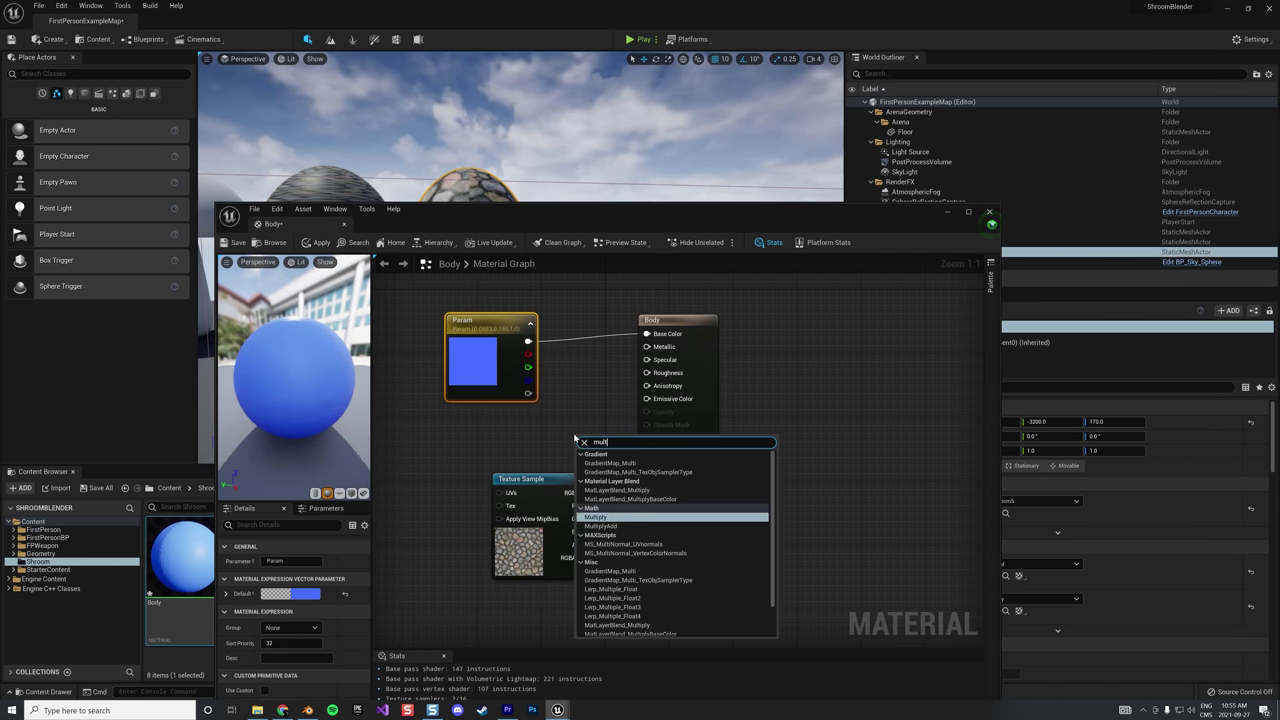
key("Return")
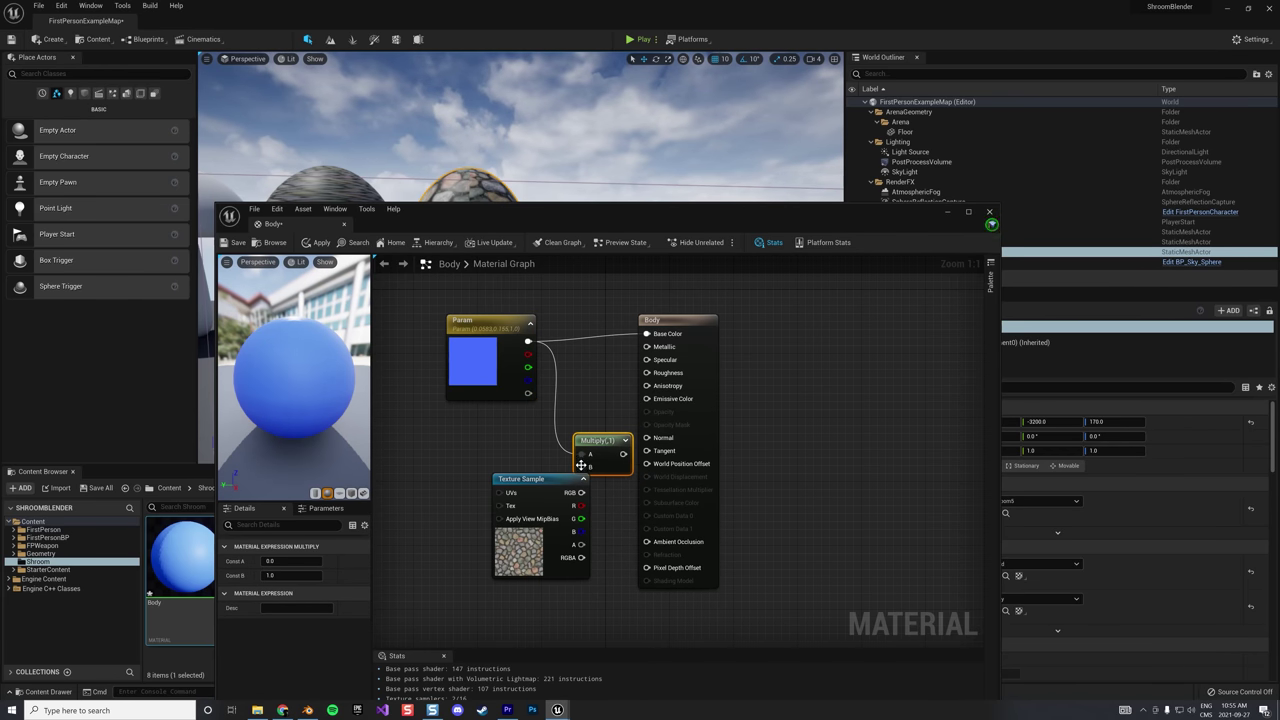
left_click(555, 481)
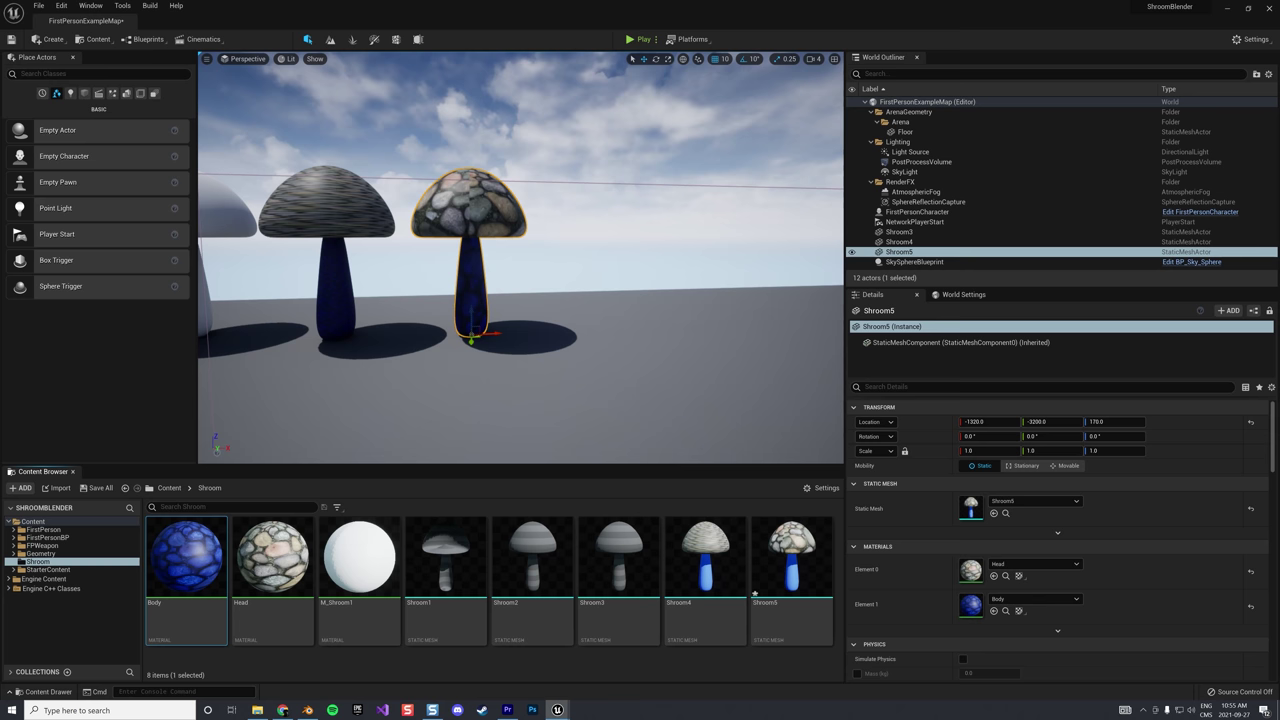
scroll(510, 298, "up", 5)
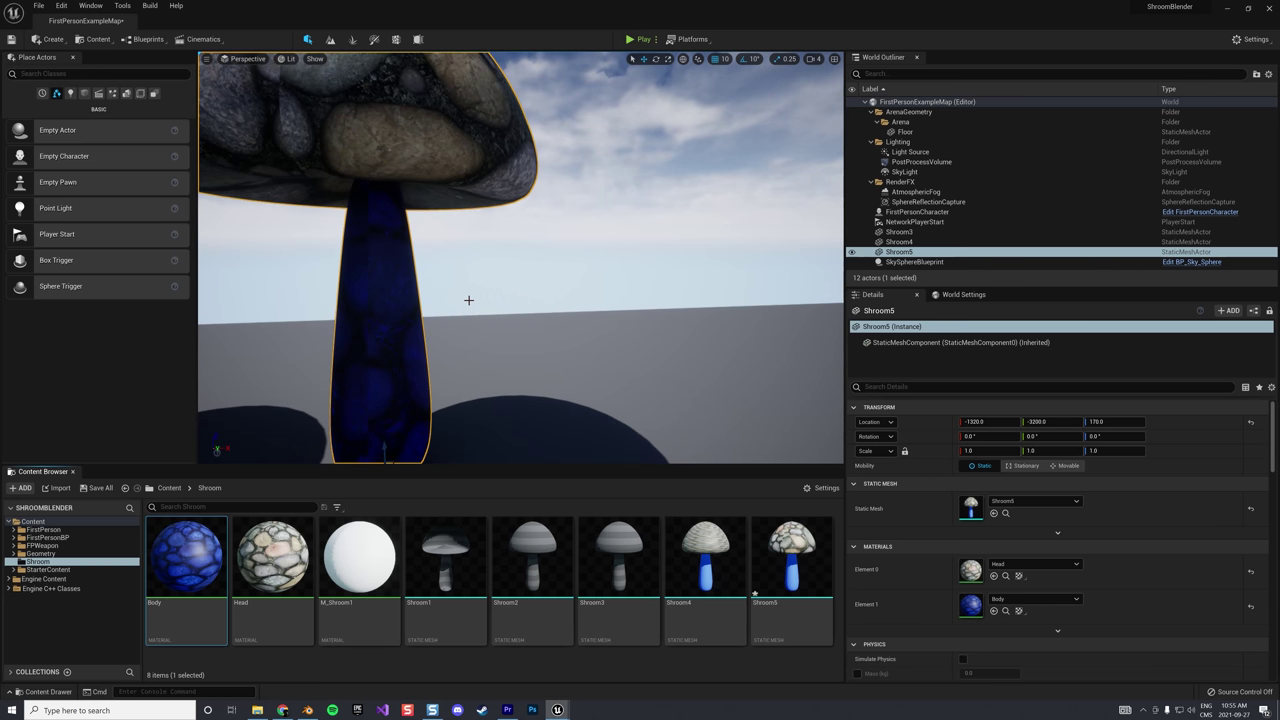
left_click_drag(469, 300, 414, 353)
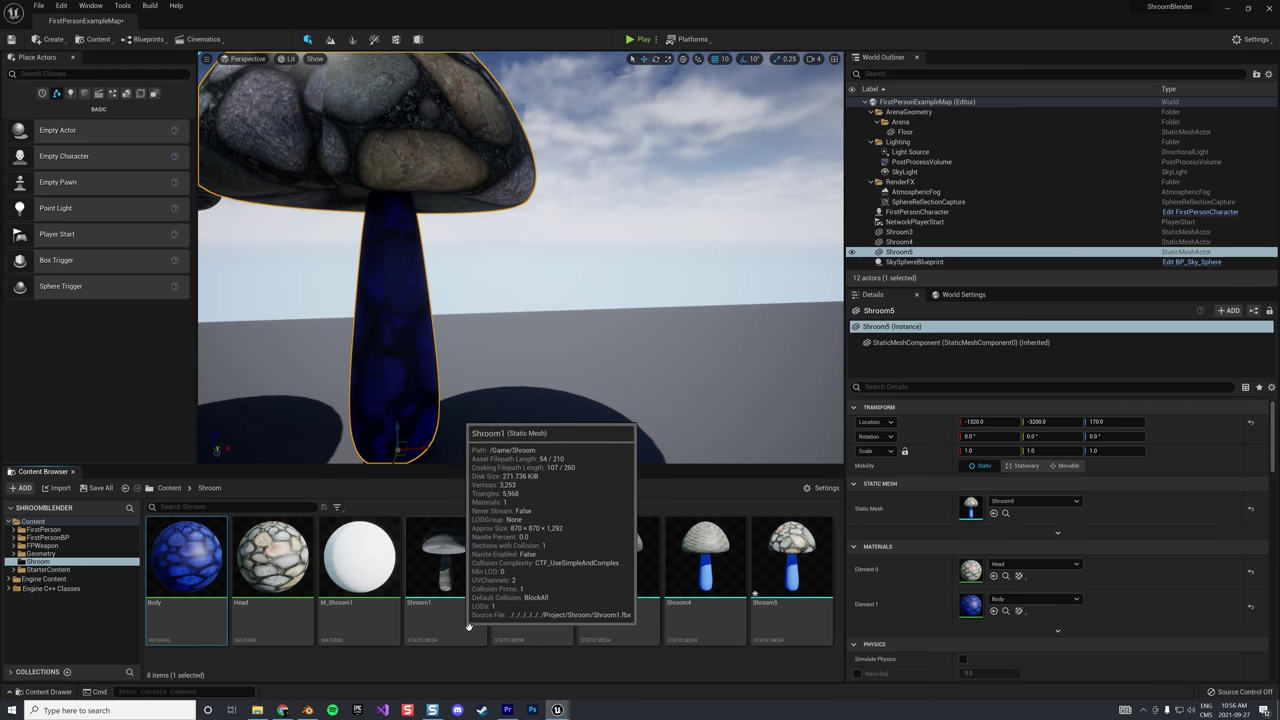
Switch to Blender, deselect the mesh and add a second UV map named UVMapbase
left_click(307, 710)
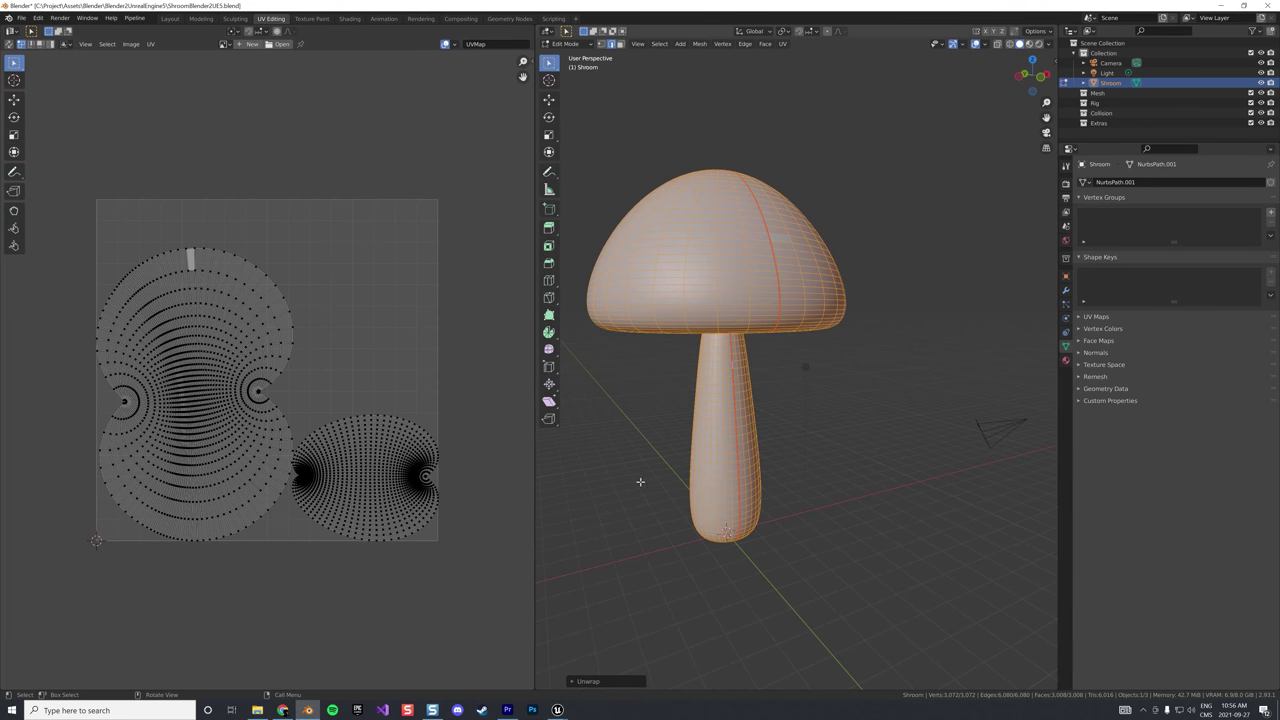
left_click(898, 438)
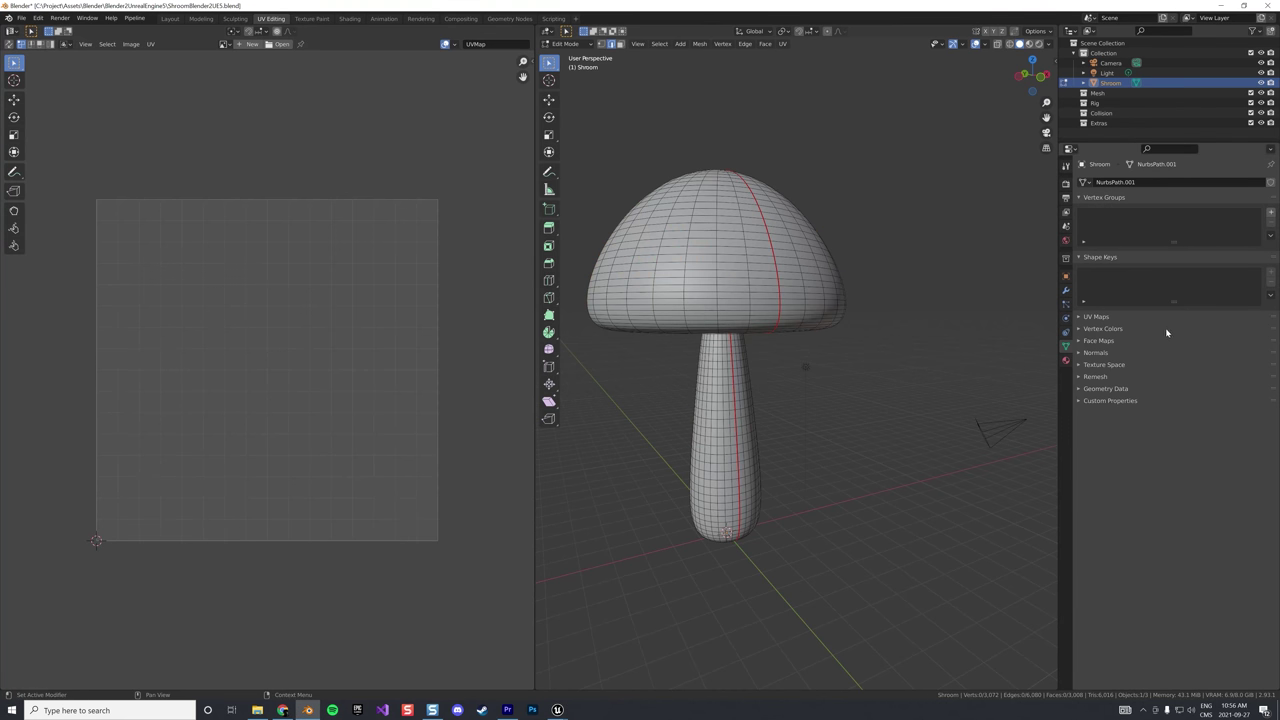
left_click(1096, 317)
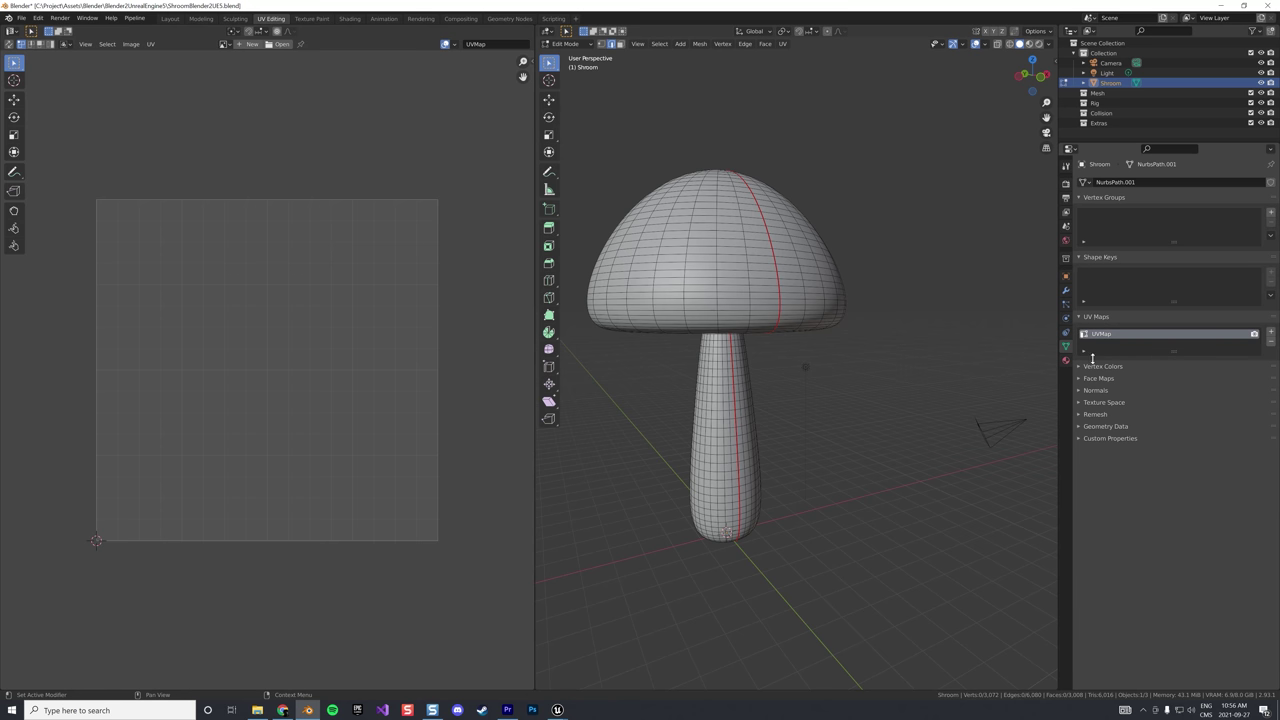
left_click(1271, 334)
double_click(1115, 347)
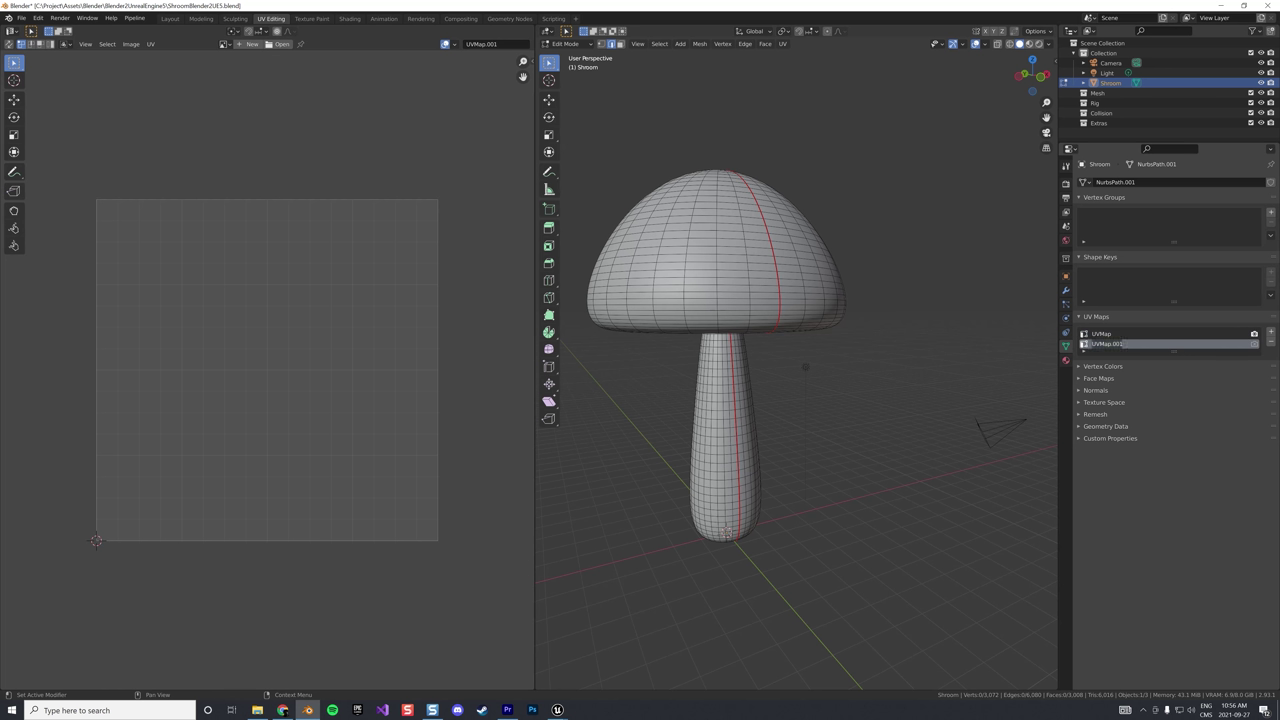
type("UVMapbase")
key("Return")
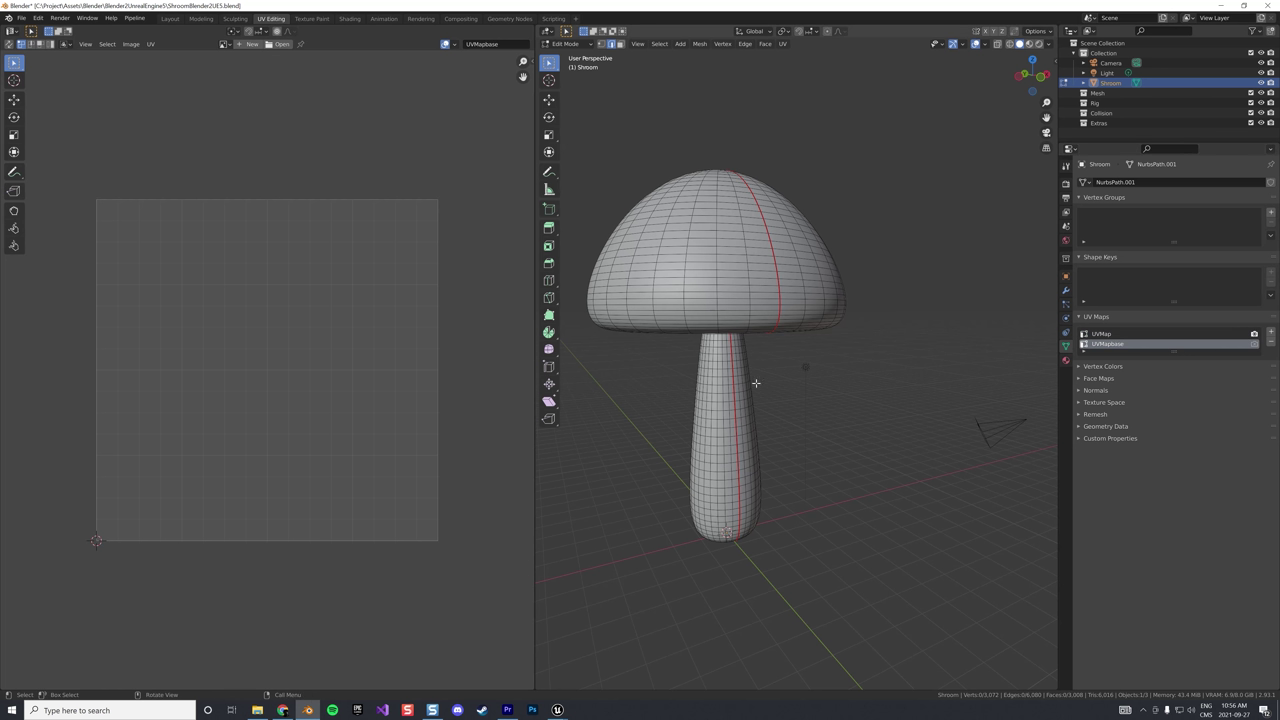
In UVMapbase, select the whole stem and scale and move its UV island to nearly fill the UV square
key("ctrl+l")
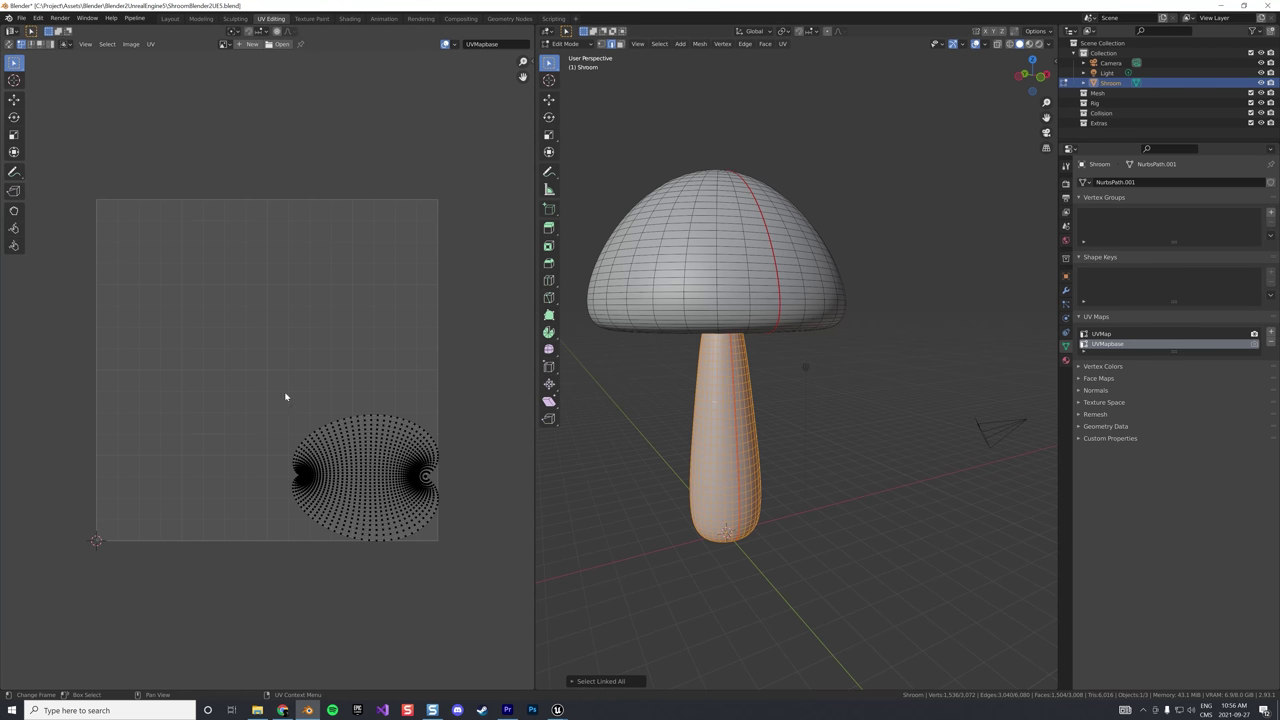
key("a")
key("s")
key("Return")
key("g")
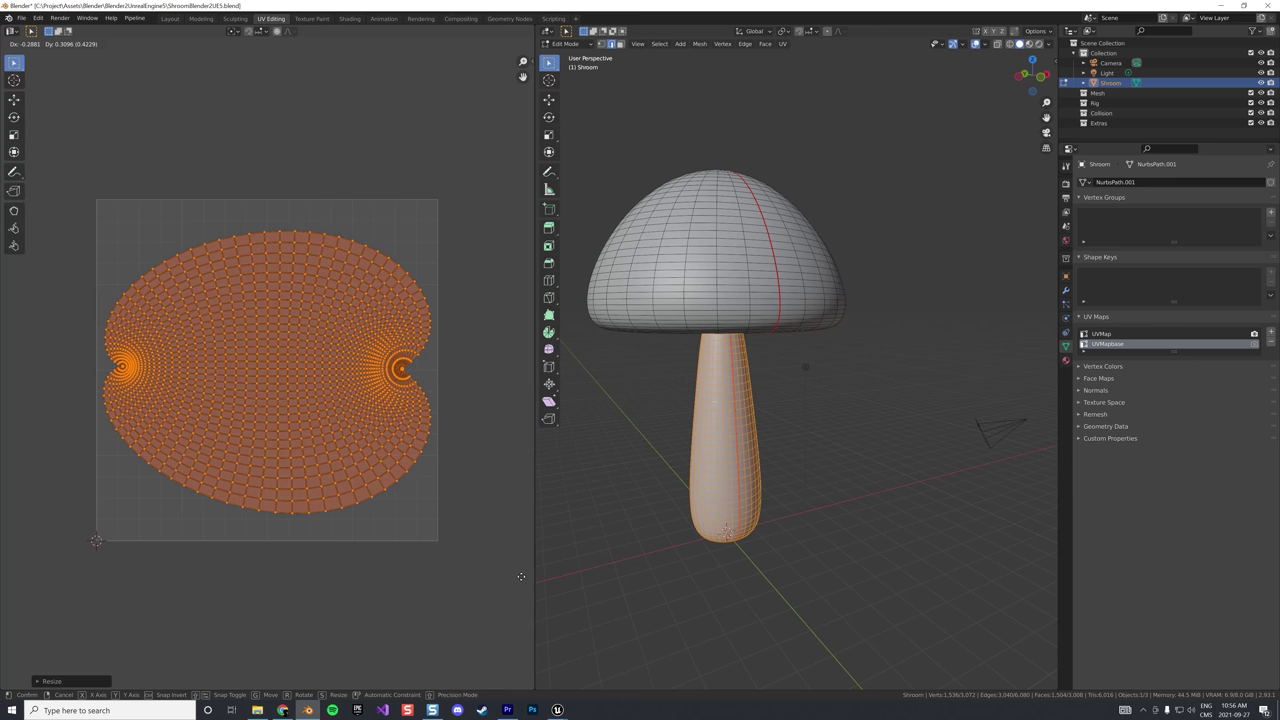
left_click(521, 576)
left_click(480, 428)
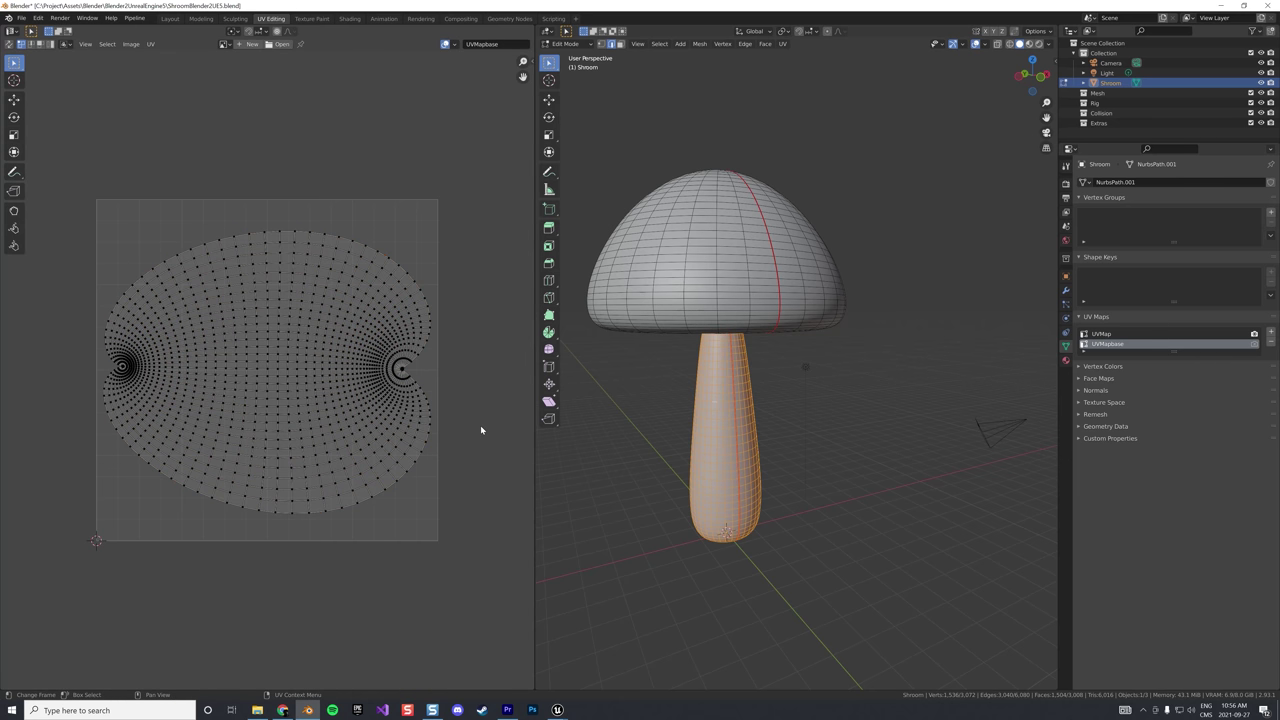
Select the whole mushroom cap and move its UV island outside the UV square, below its lower edge
left_click(845, 410)
key("a")
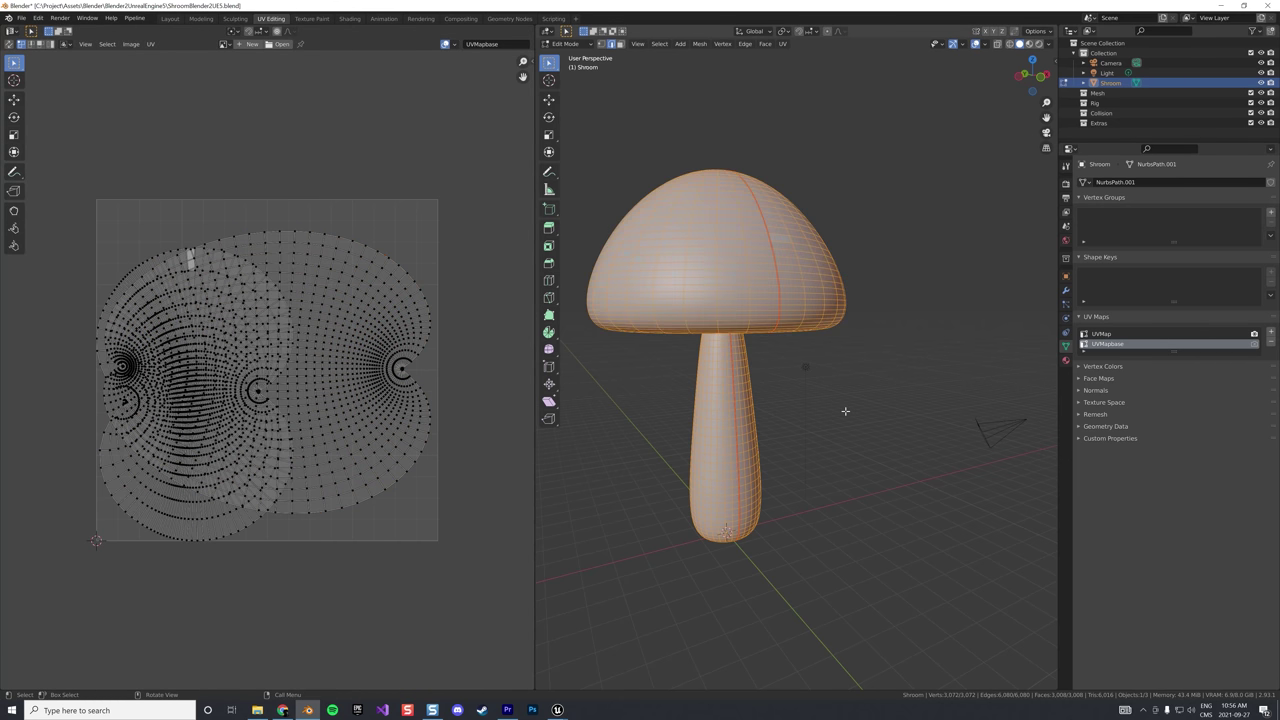
left_click(756, 289)
key("ctrl+l")
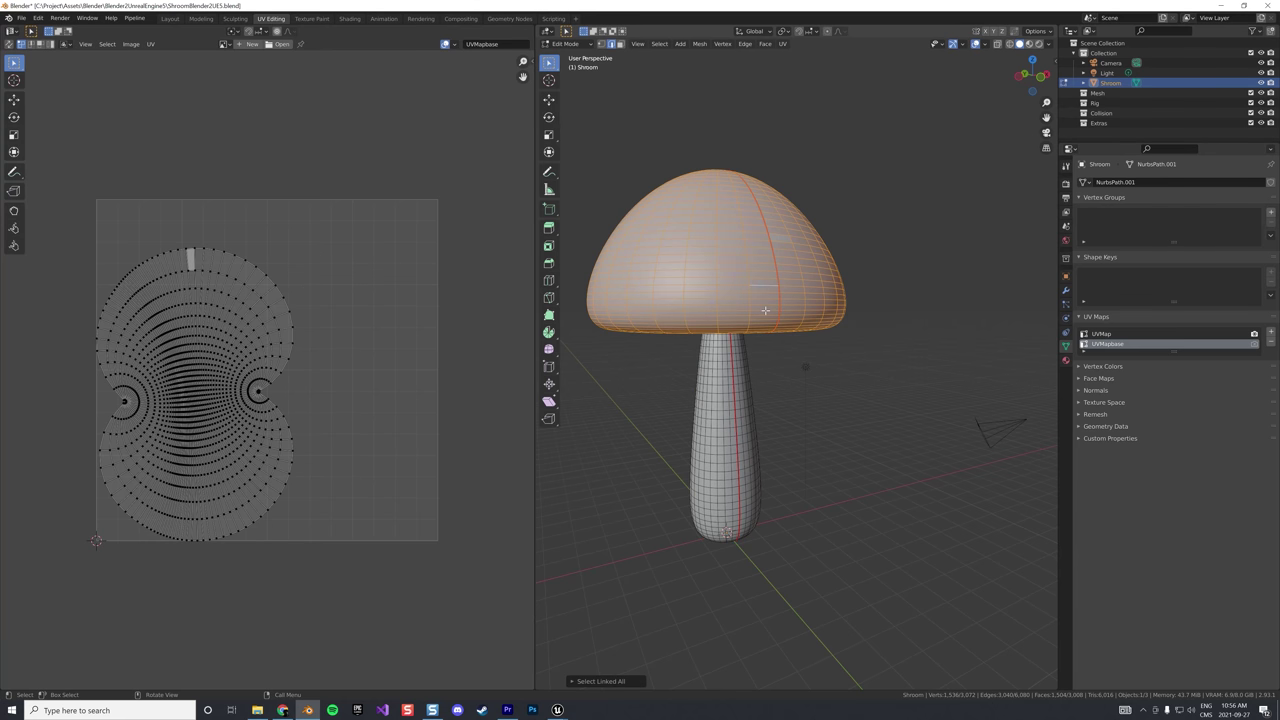
key("a")
key("g")
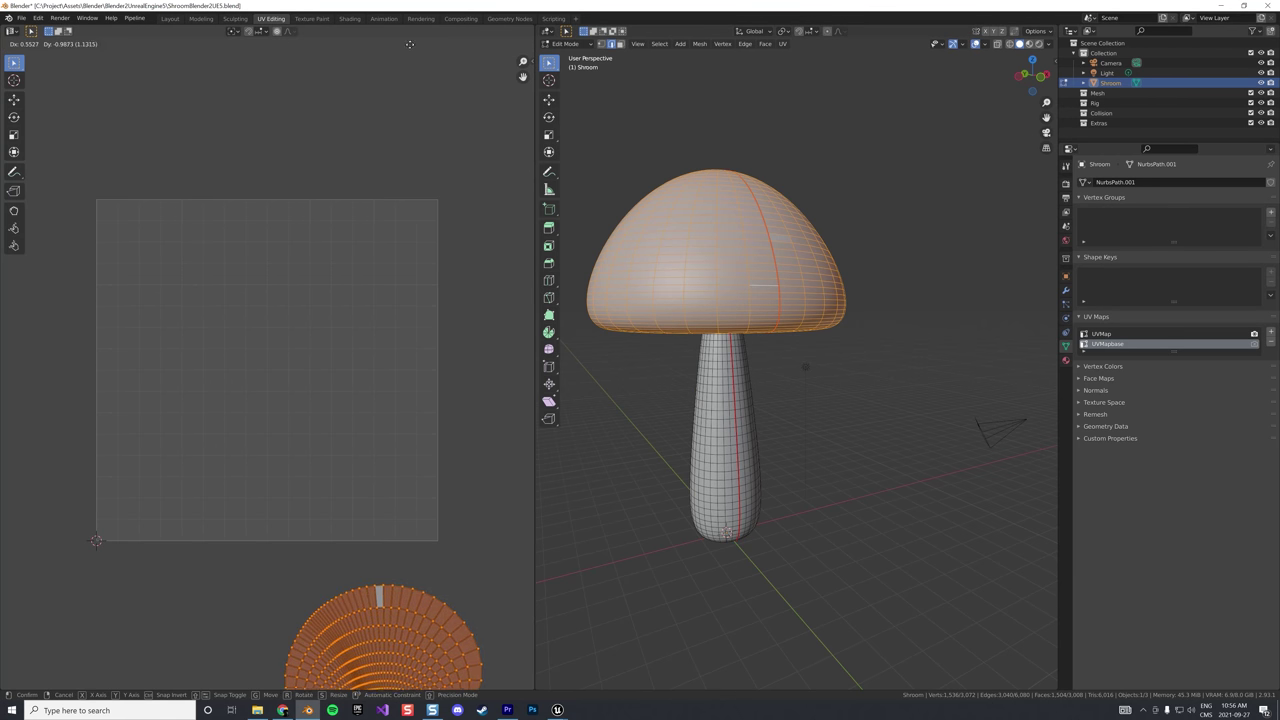
left_click(292, 42)
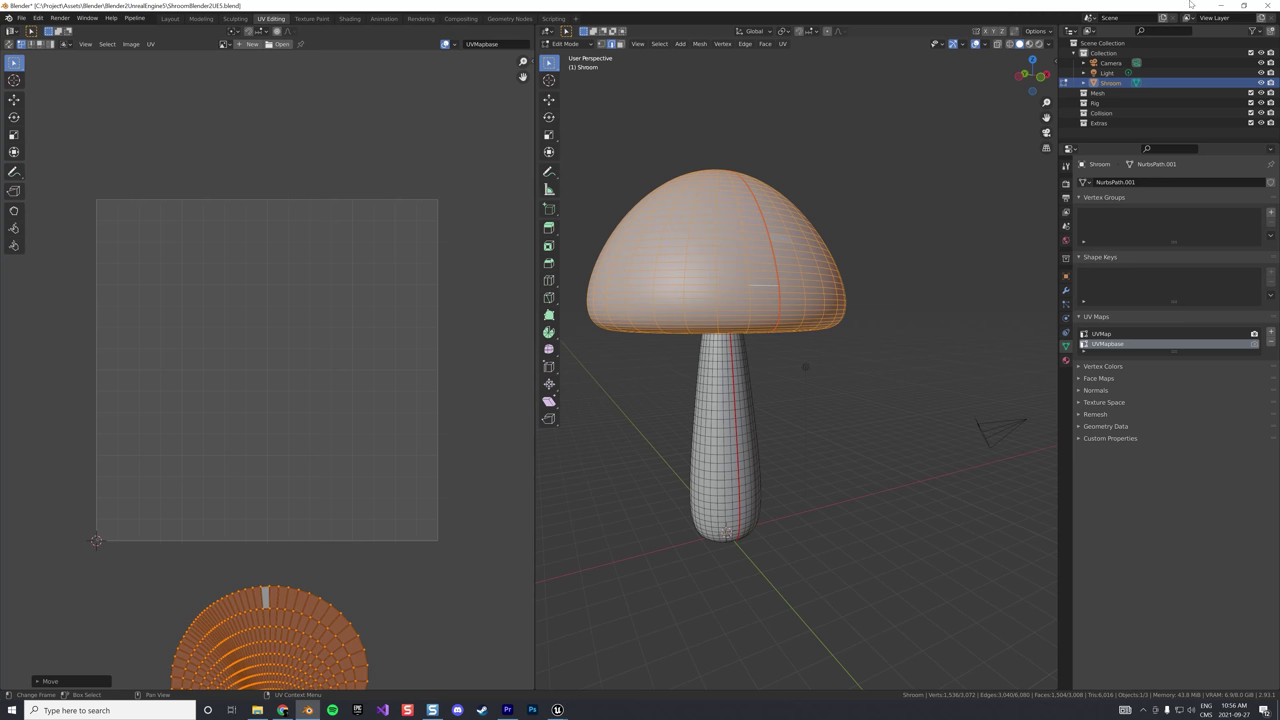
In the original UVMap, take the stem's UV island out of the UV square and scale the cap's island to nearly fill it
key("a")
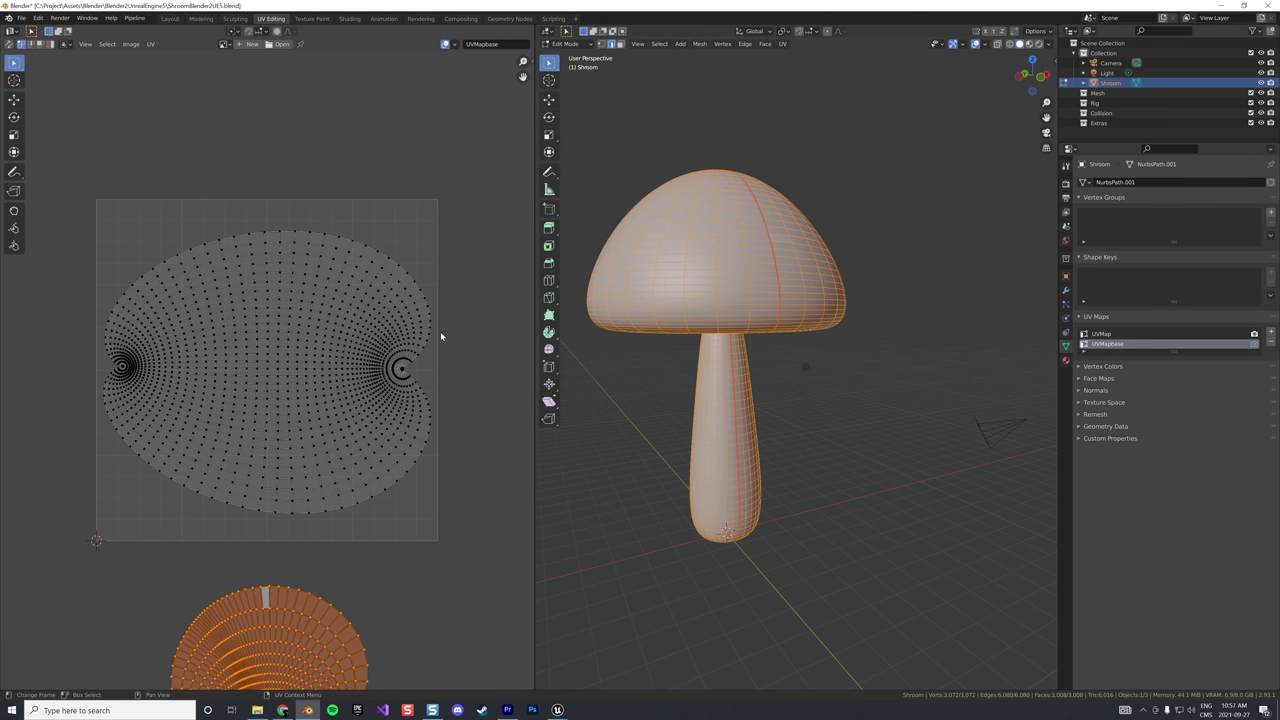
left_click(1115, 335)
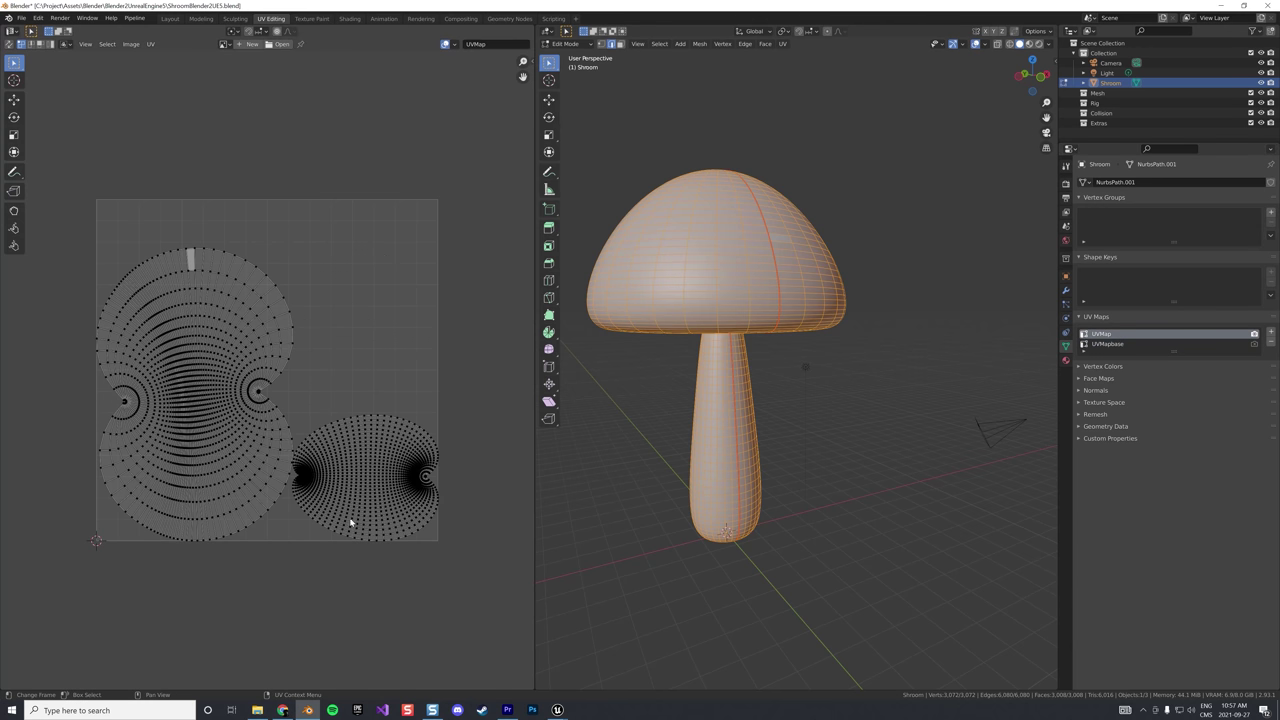
key("shift+l")
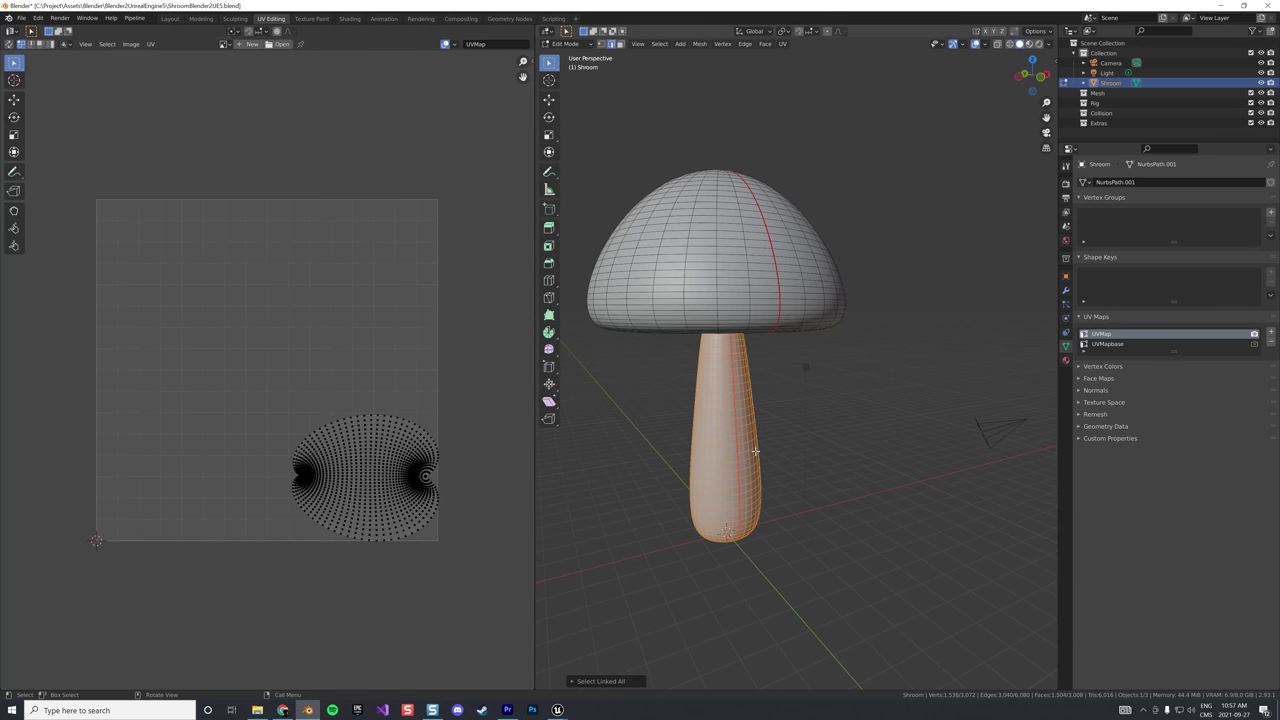
key("ctrl+i")
key("s")
left_click(308, 331)
key("ctrl+z")
key("alt+a")
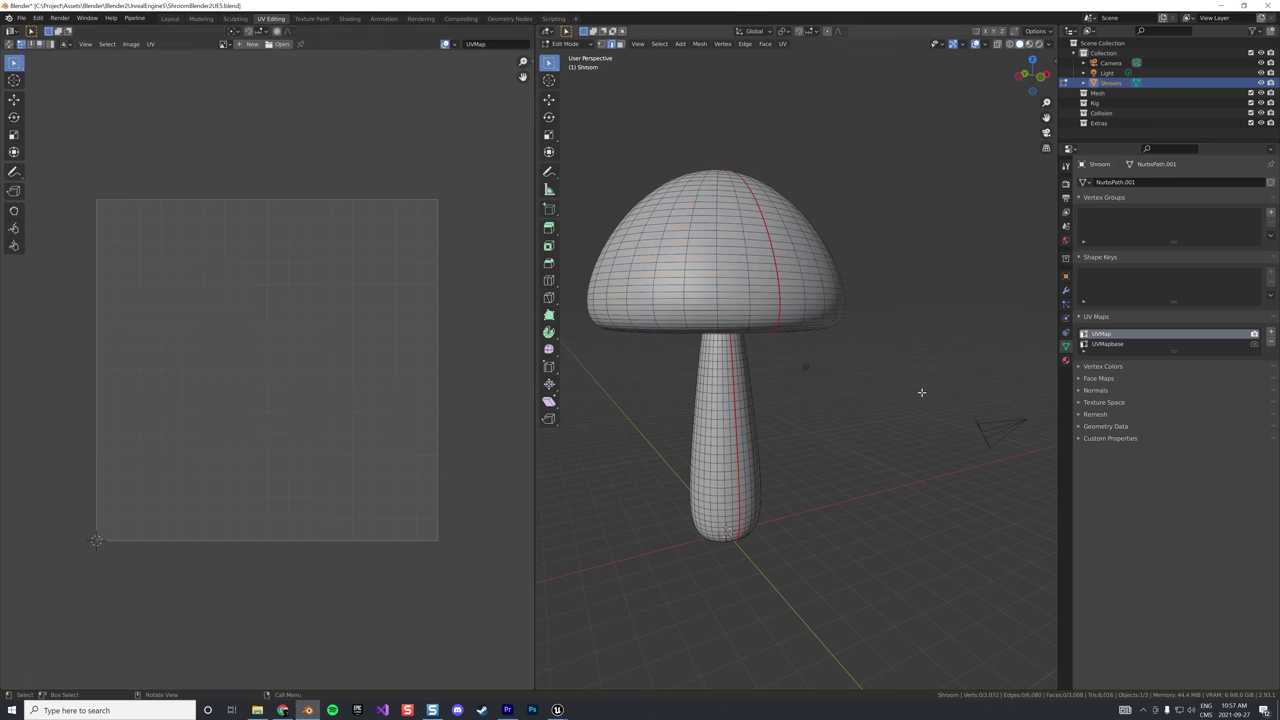
left_click(1104, 344)
left_click(1102, 333)
Export the mushroom as an FBX file named Shroom6.fbx in the Shroom folder
left_click(20, 19)
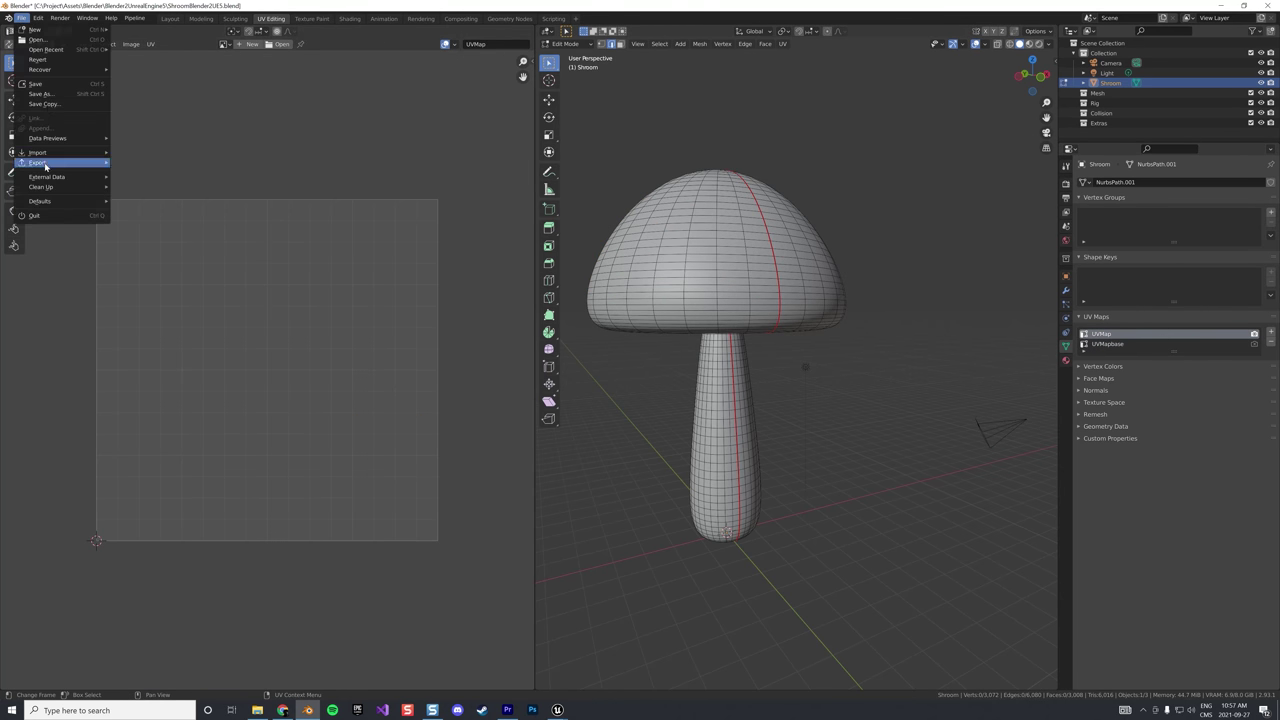
mouse_move(45, 162)
left_click(145, 241)
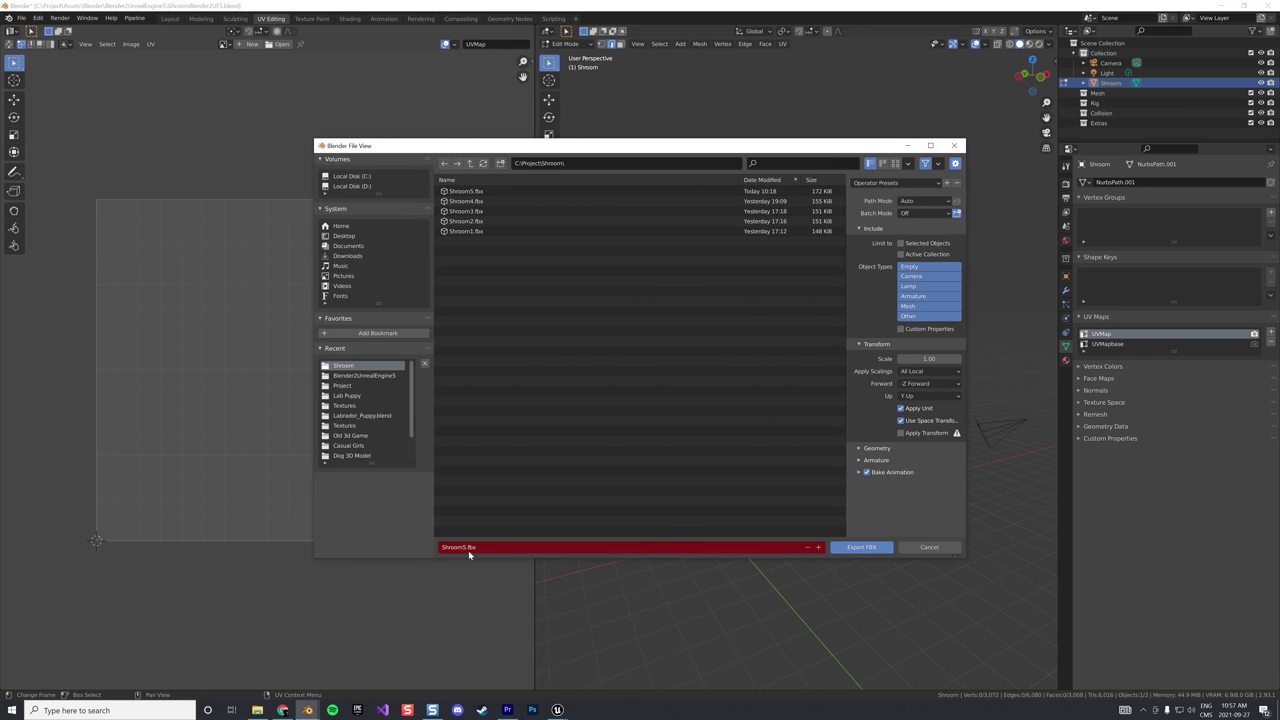
left_click(468, 550)
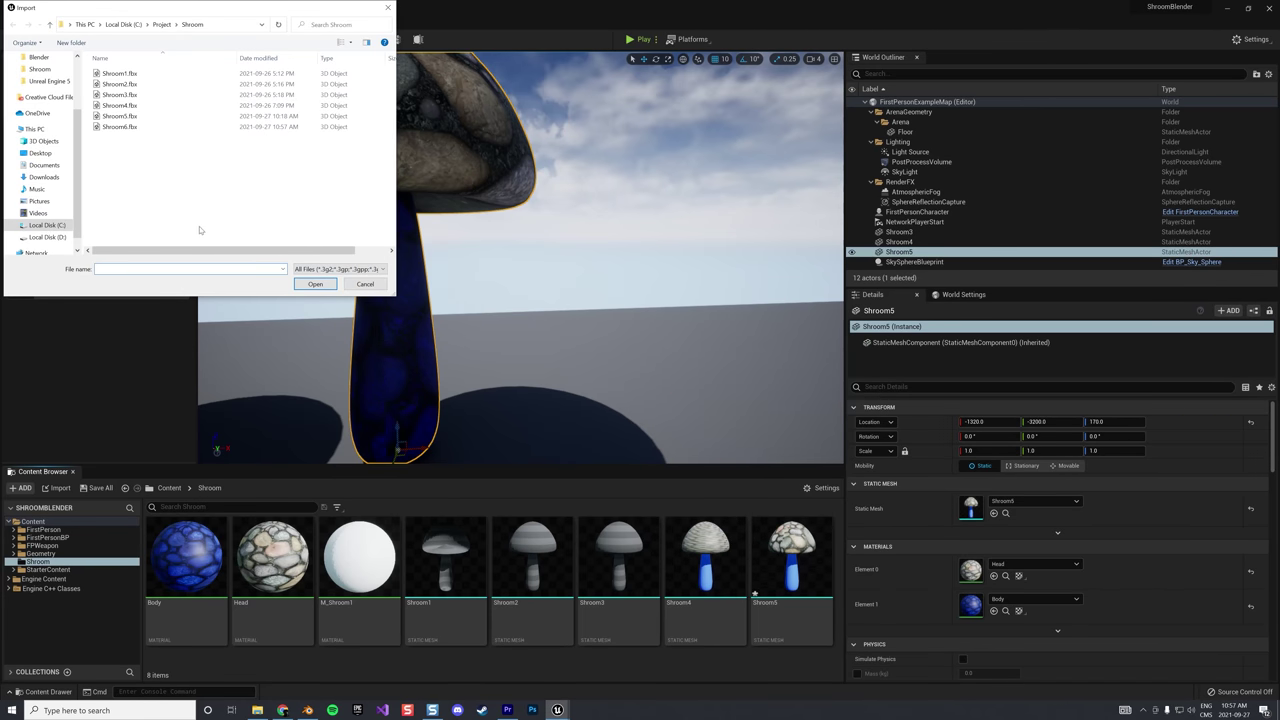
Switch to Unreal Engine, import Shroom6.fbx and place the new mushroom in the level beside Shroom5
left_click(120, 127)
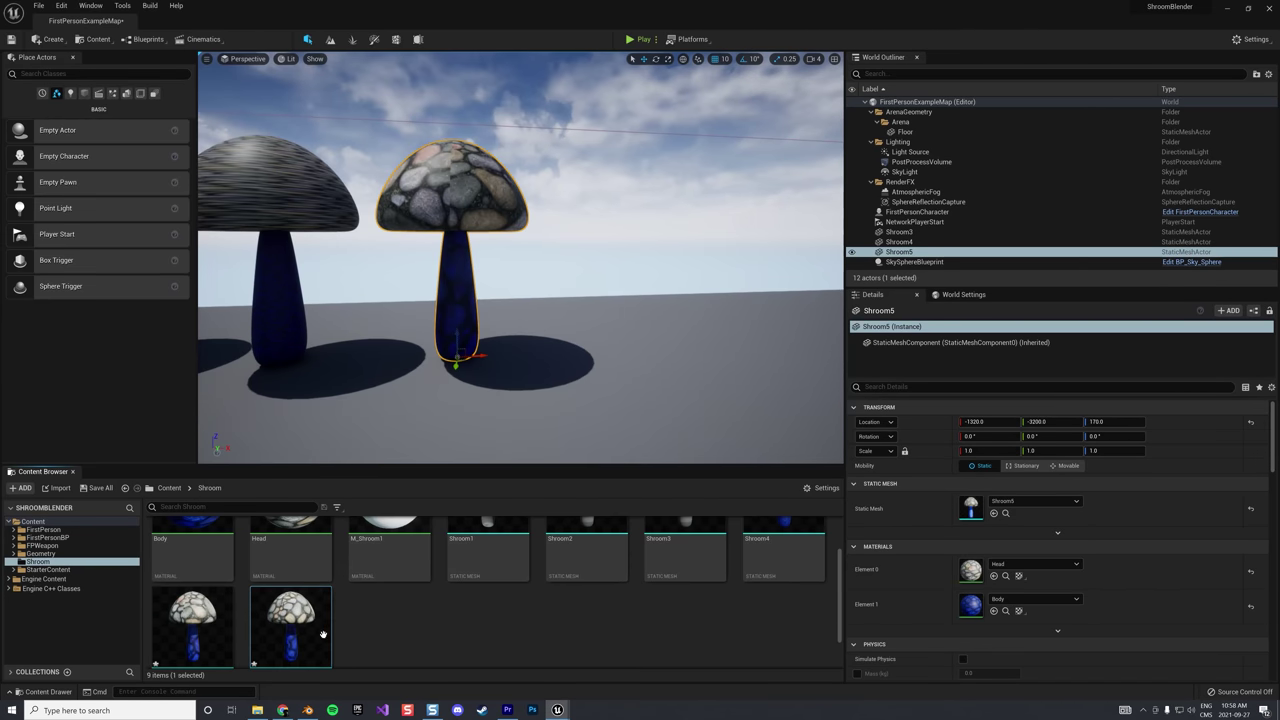
left_click_drag(323, 634, 642, 357)
scroll(642, 357, "up", 5)
scroll(642, 357, "down", 2)
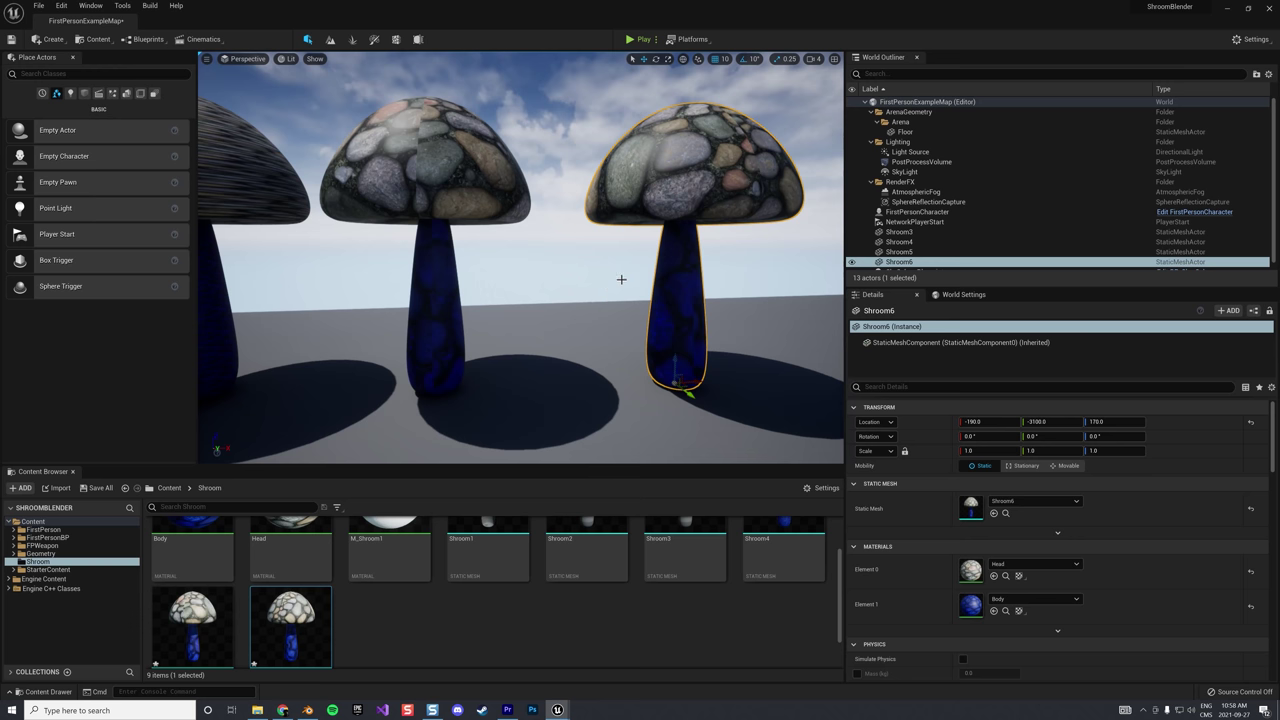
right_click_drag(598, 278, 600, 268)
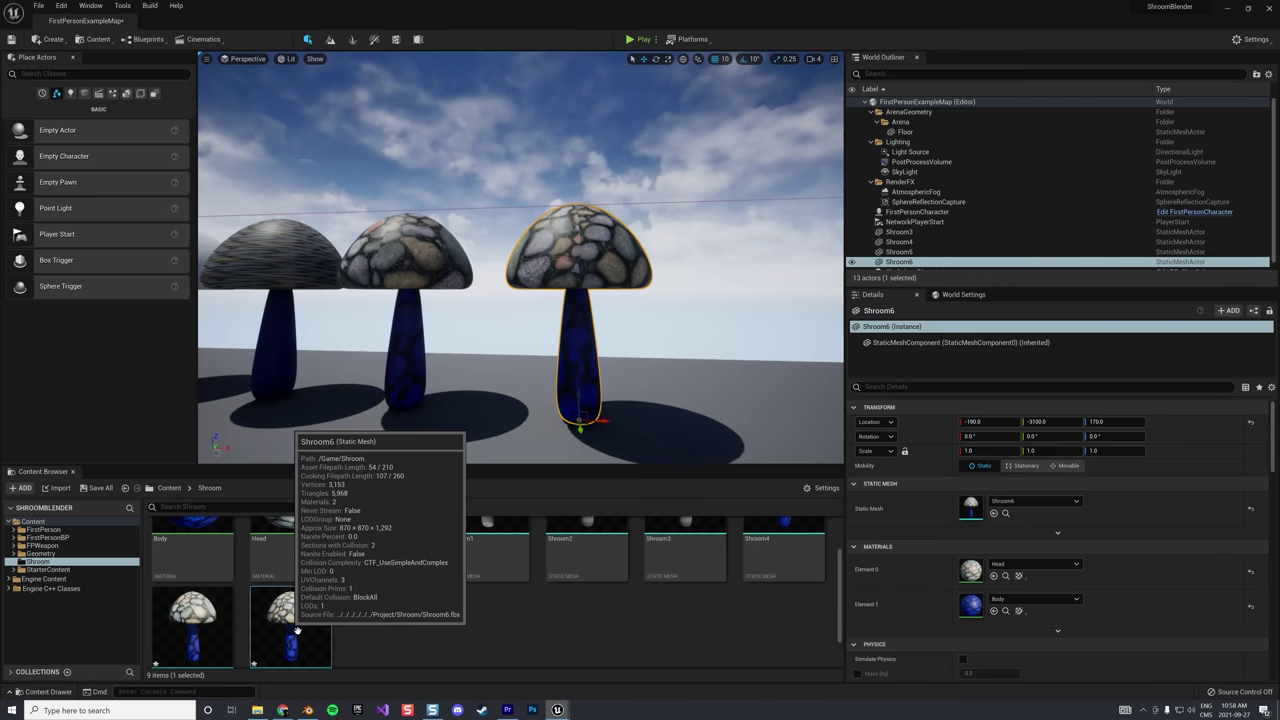
Open the Shroom6 mesh and examine the UV layouts of channels 0, 1 and 2
double_click(291, 624)
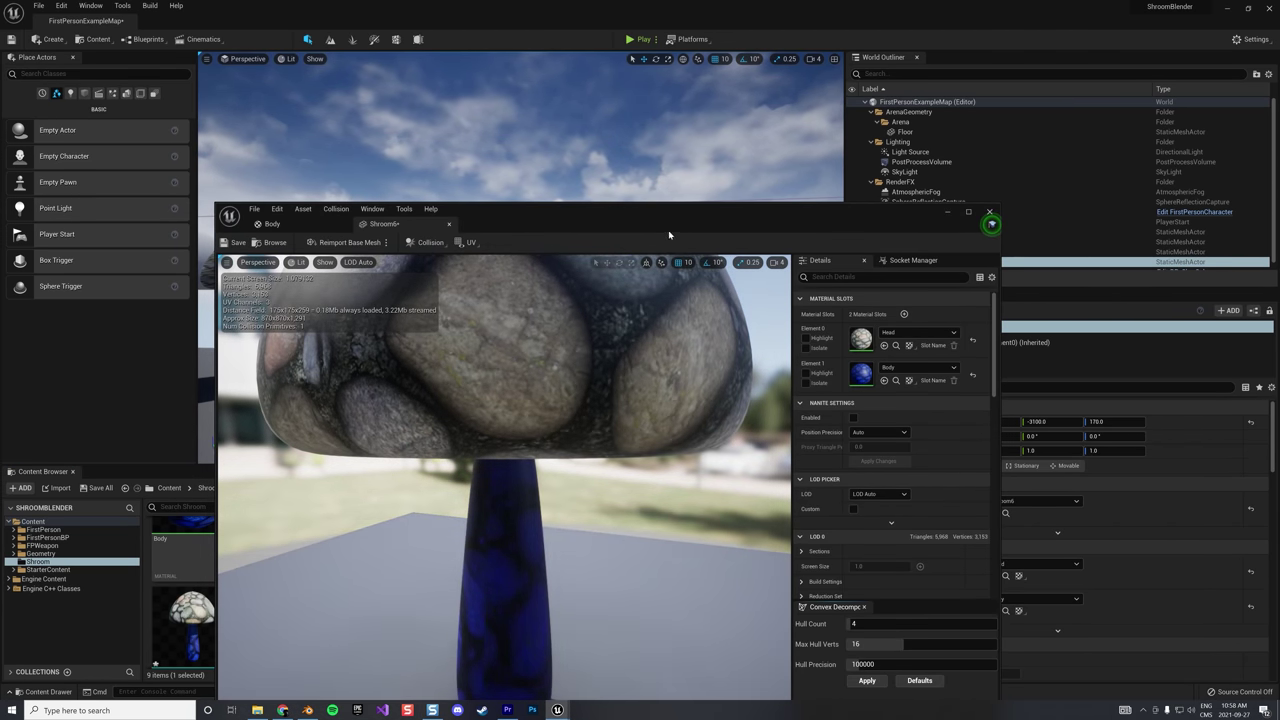
left_click_drag(662, 228, 706, 148)
left_click(511, 167)
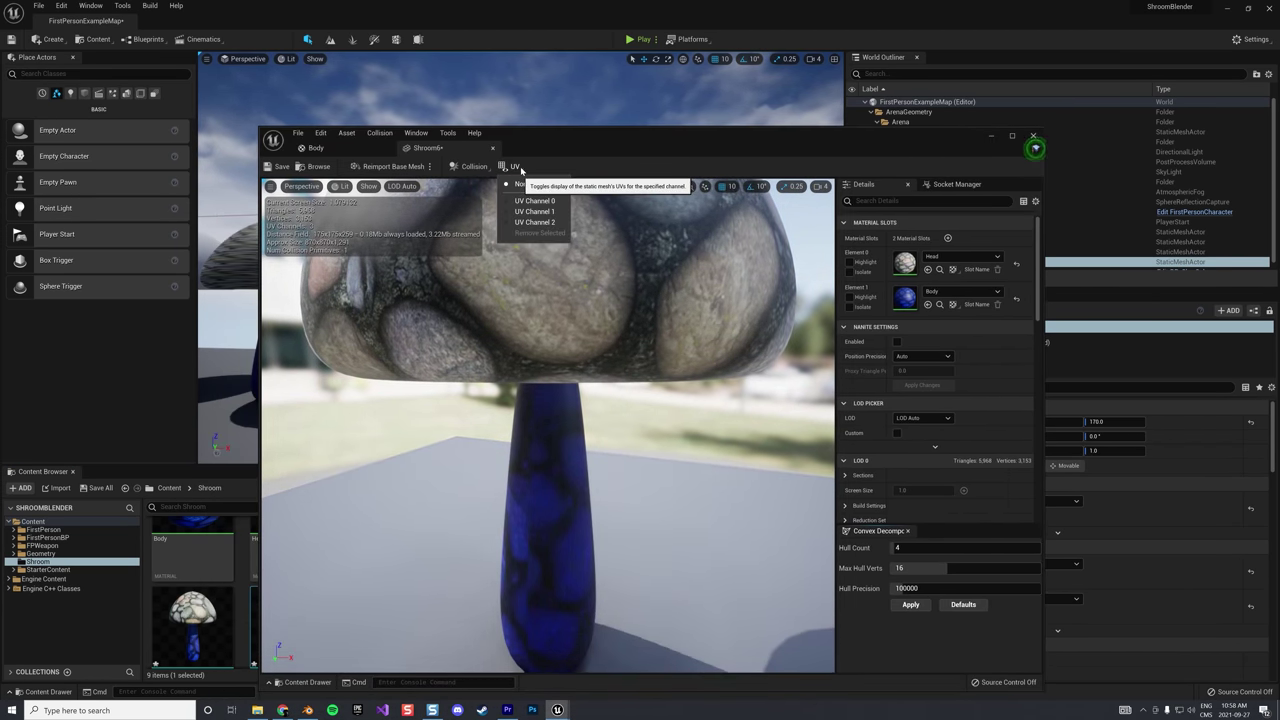
left_click(533, 201)
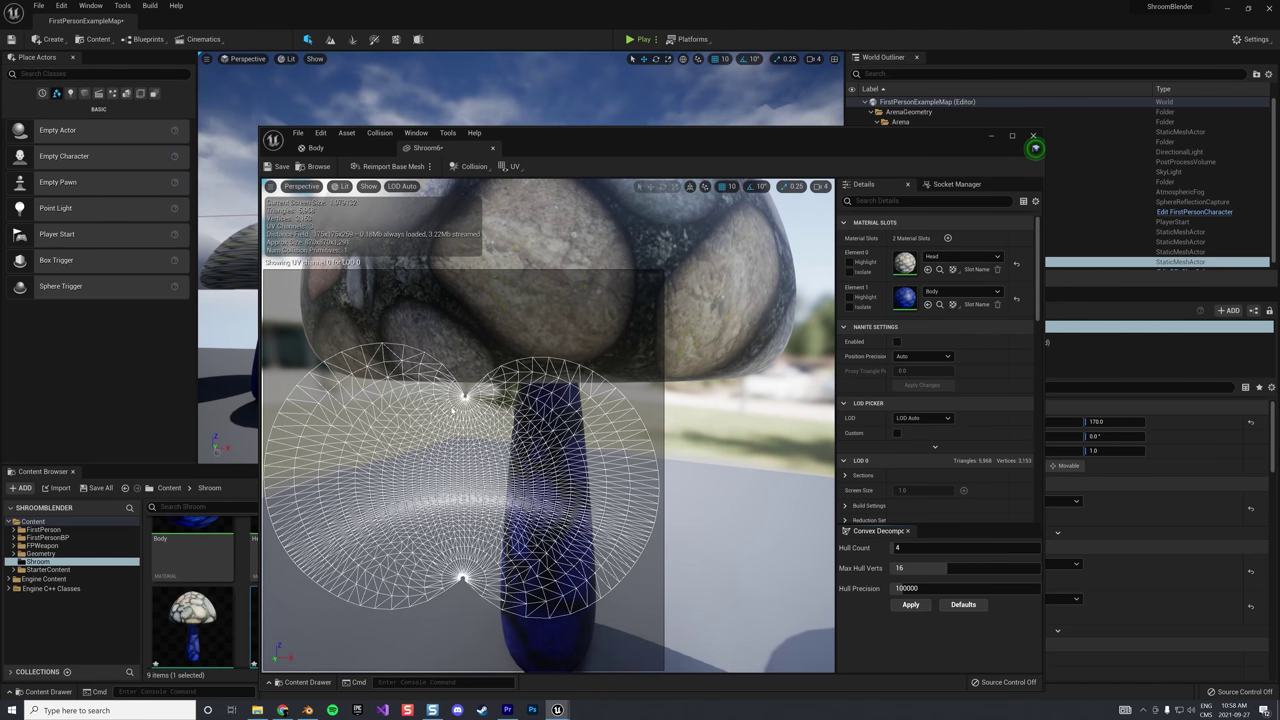
left_click(511, 167)
left_click(523, 215)
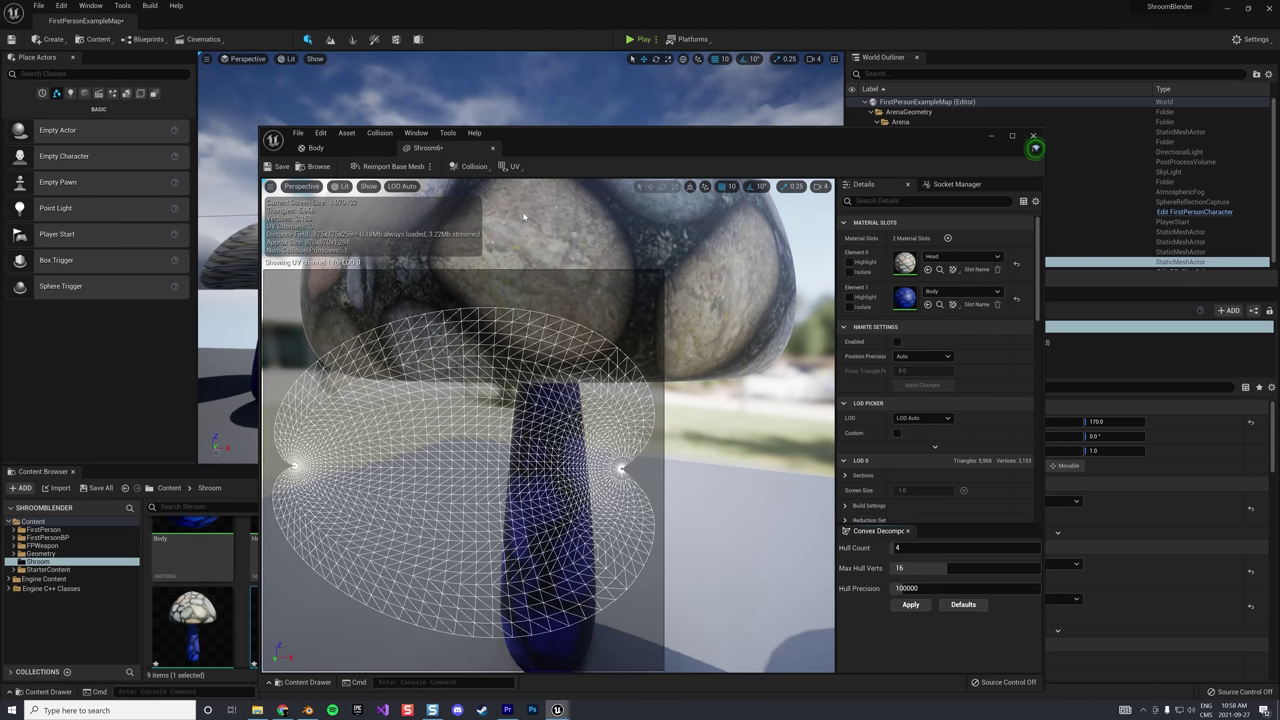
left_click(516, 167)
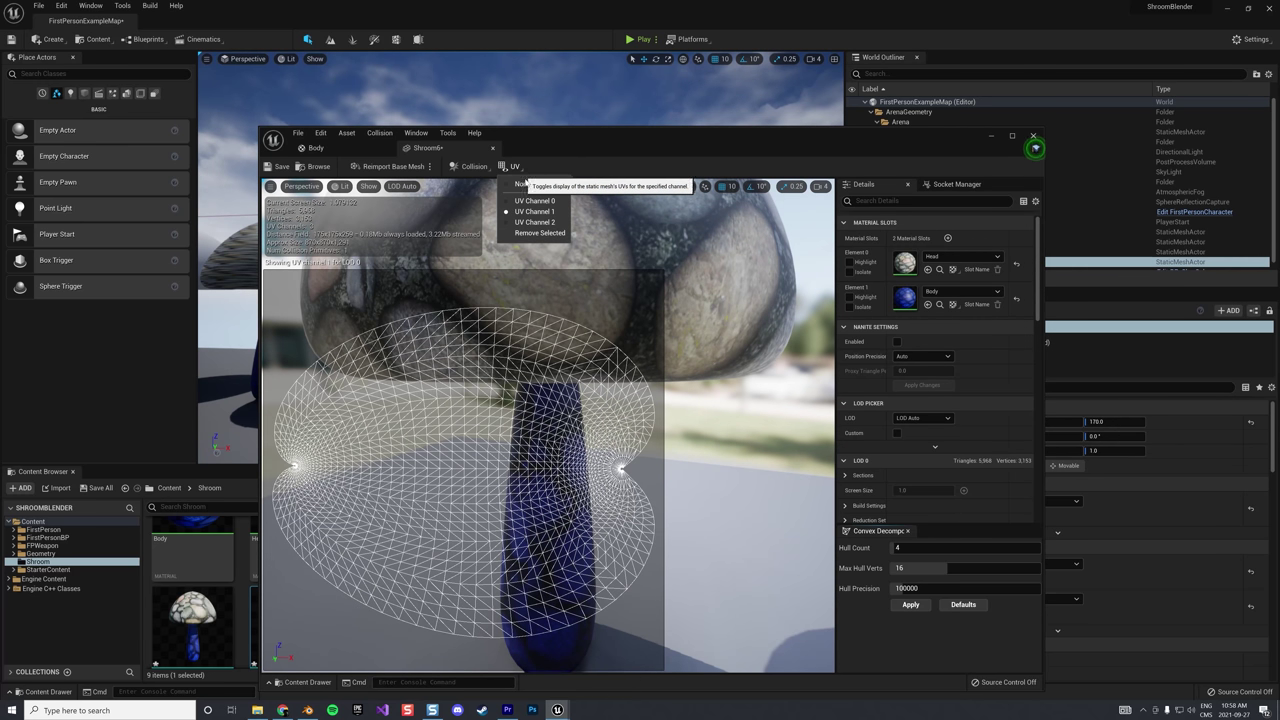
left_click(533, 229)
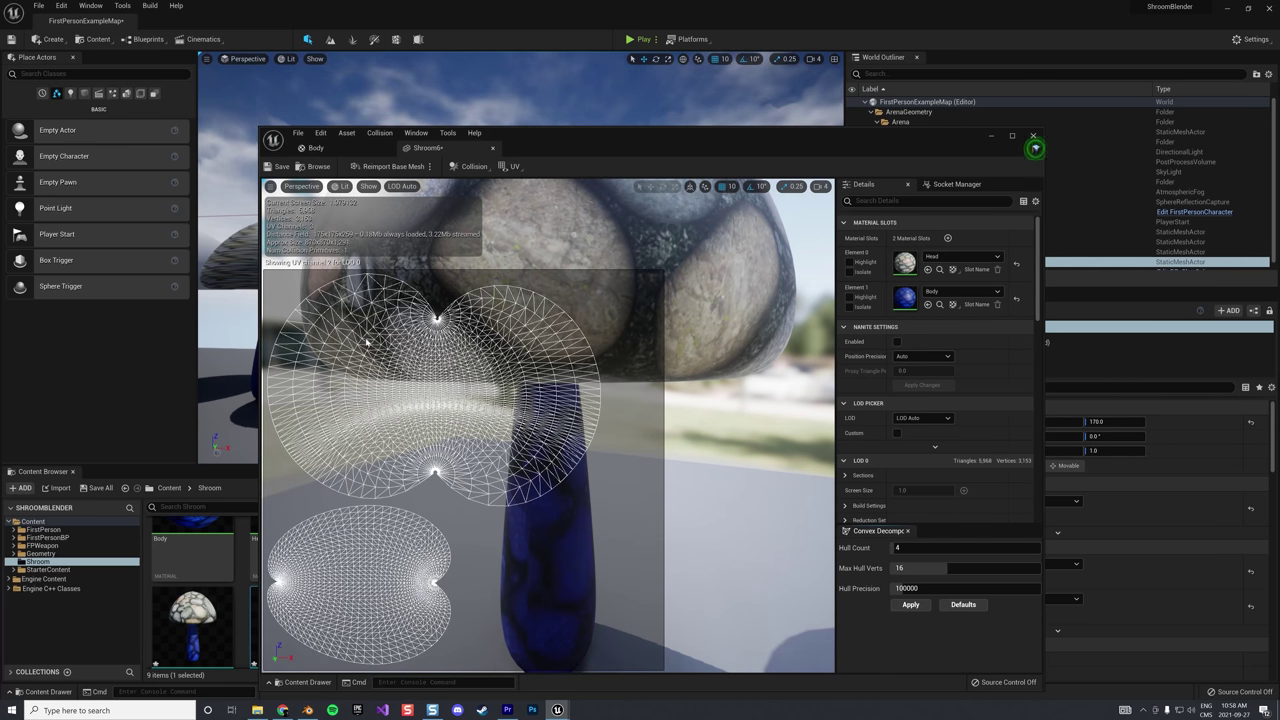
left_click(512, 167)
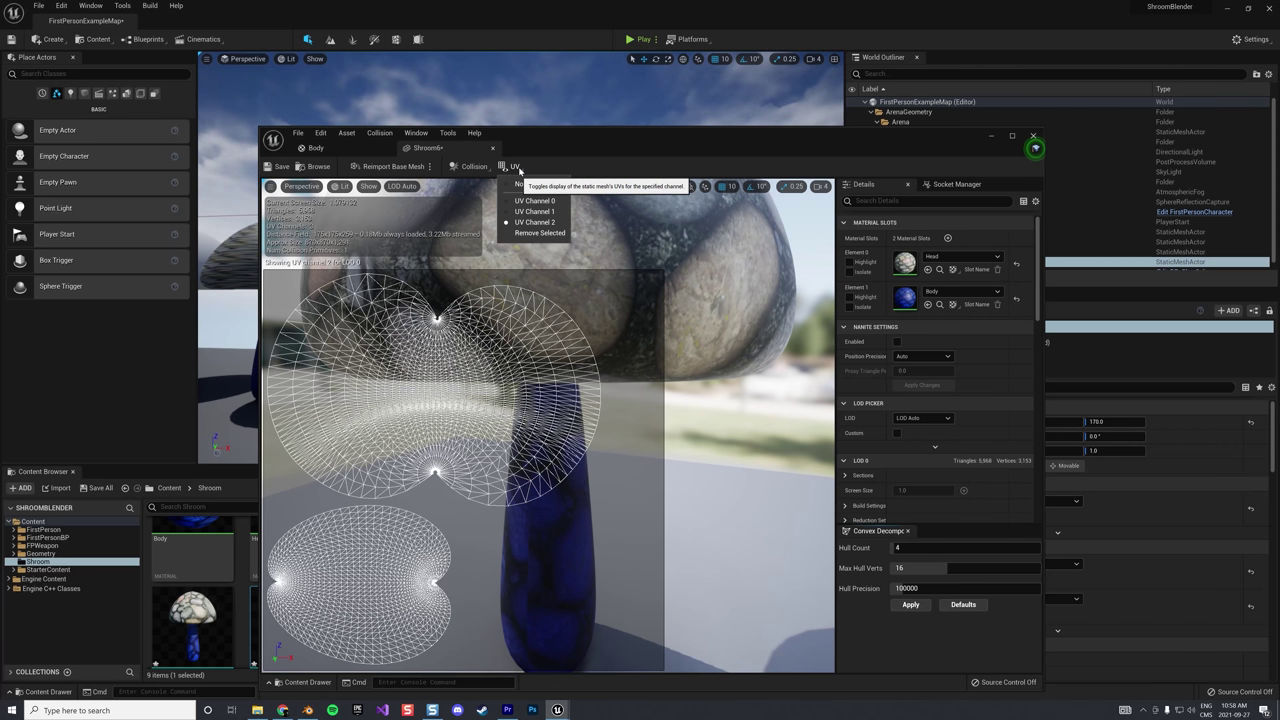
left_click(517, 202)
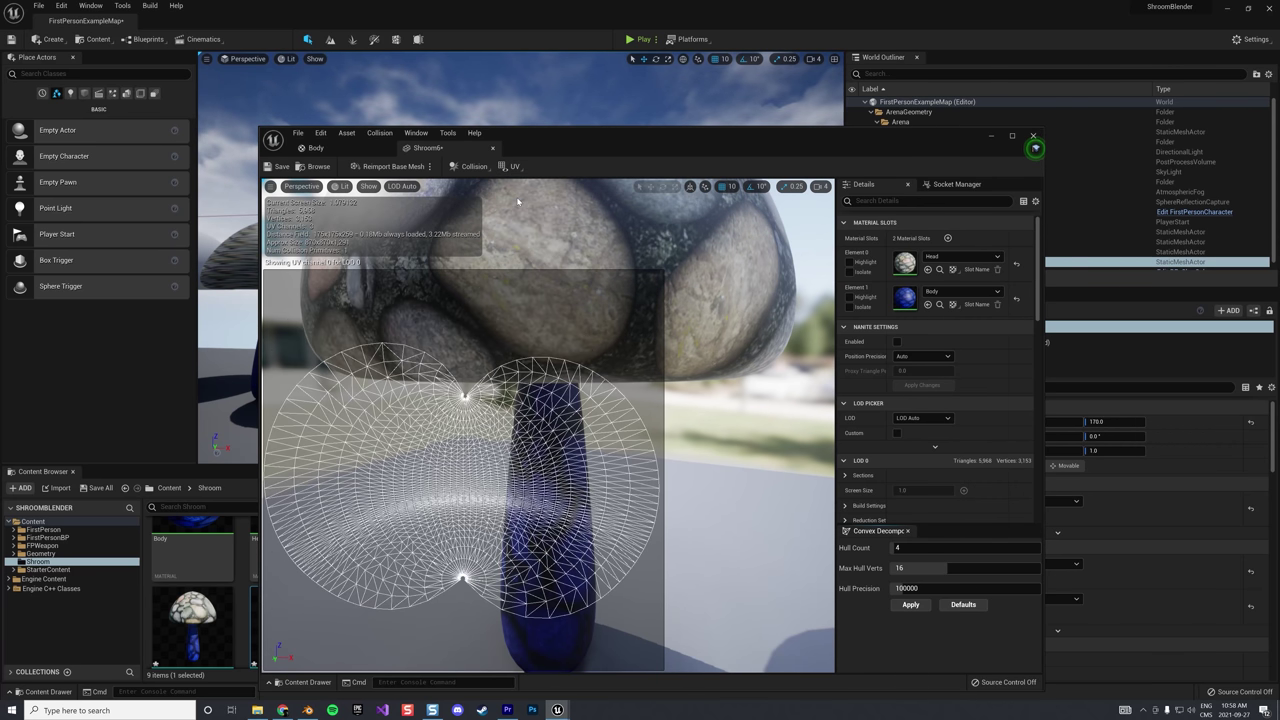
left_click(991, 137)
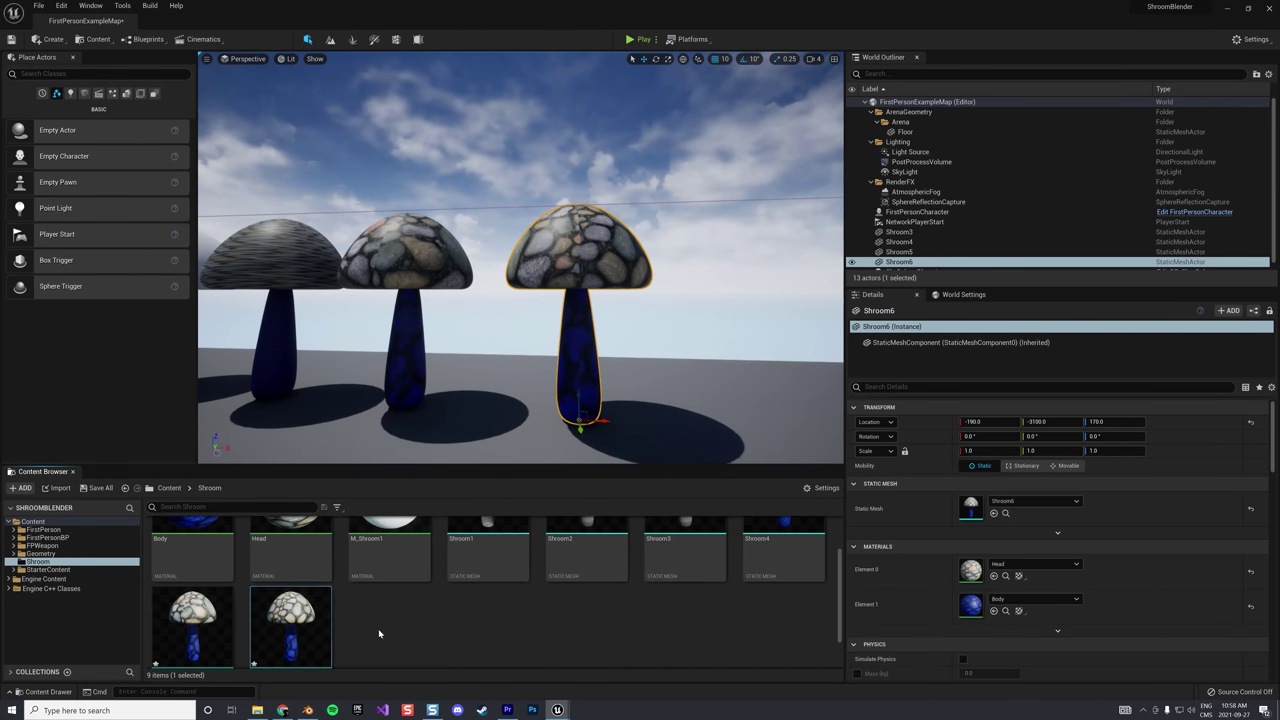
Open the Body material and add a TextureCoordinate node in free space ahead of the Texture Sample
scroll(300, 600, "up", 1)
double_click(196, 551)
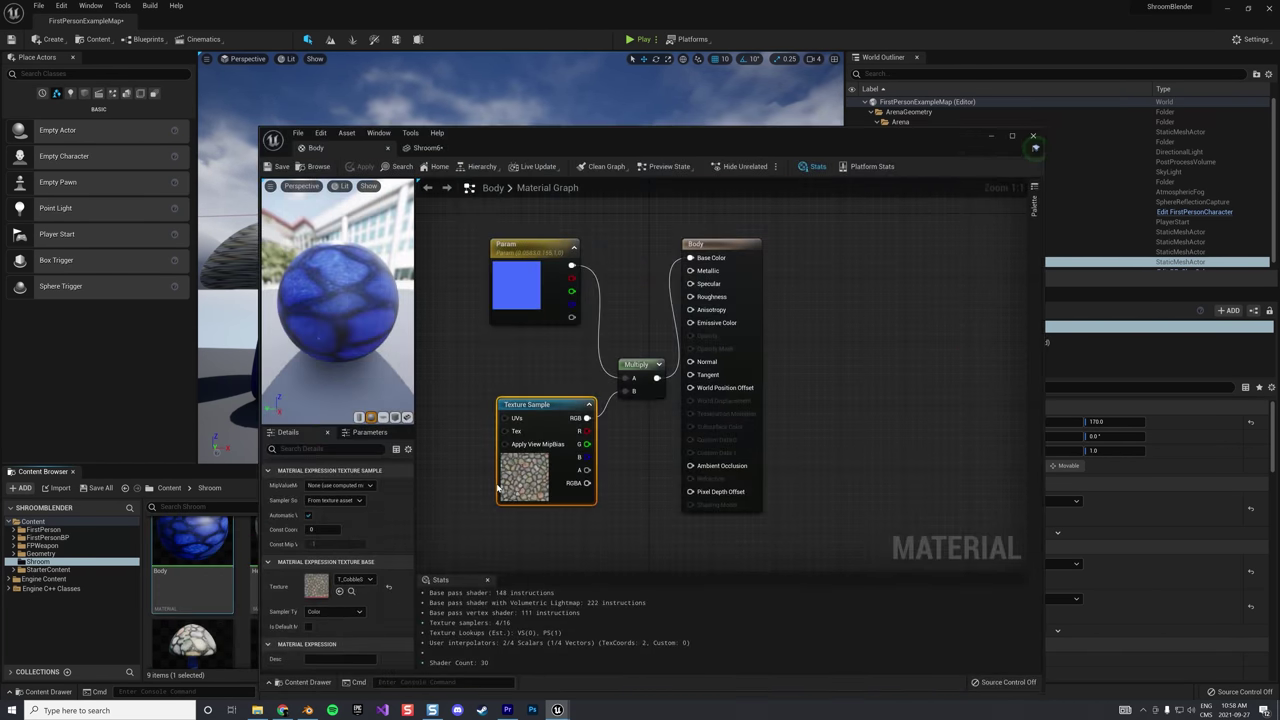
right_click(547, 357)
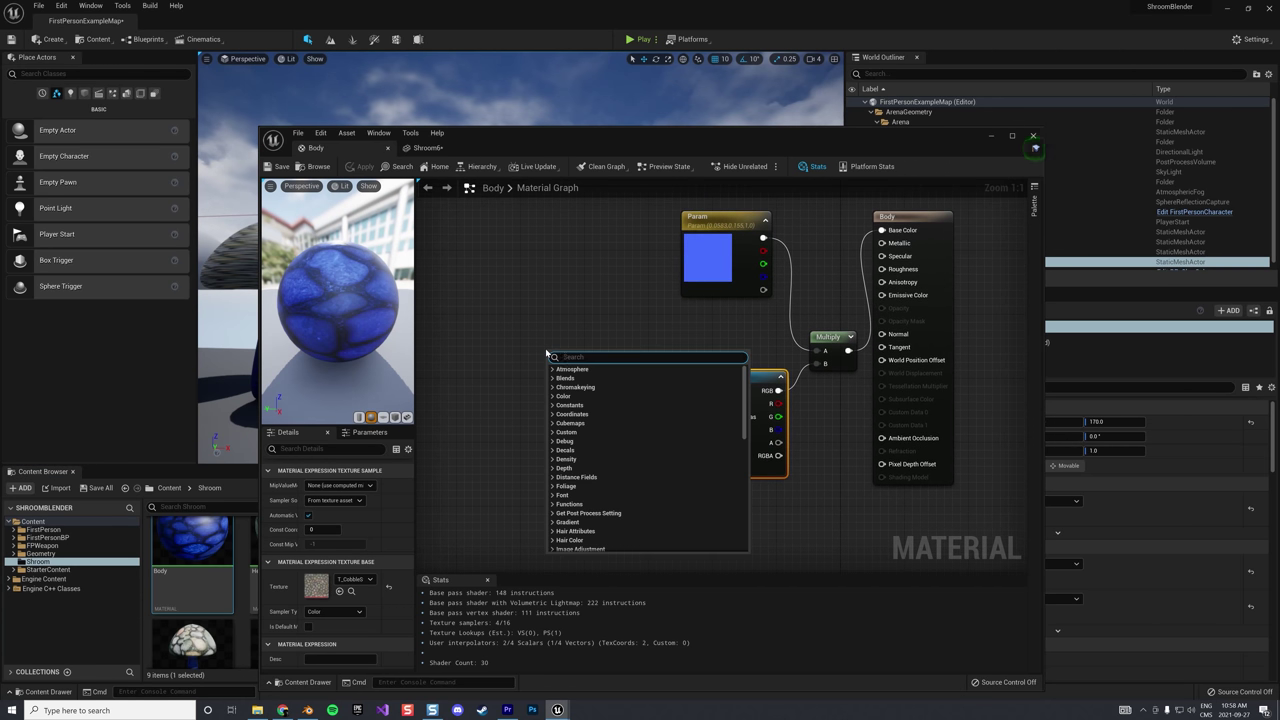
type("coord")
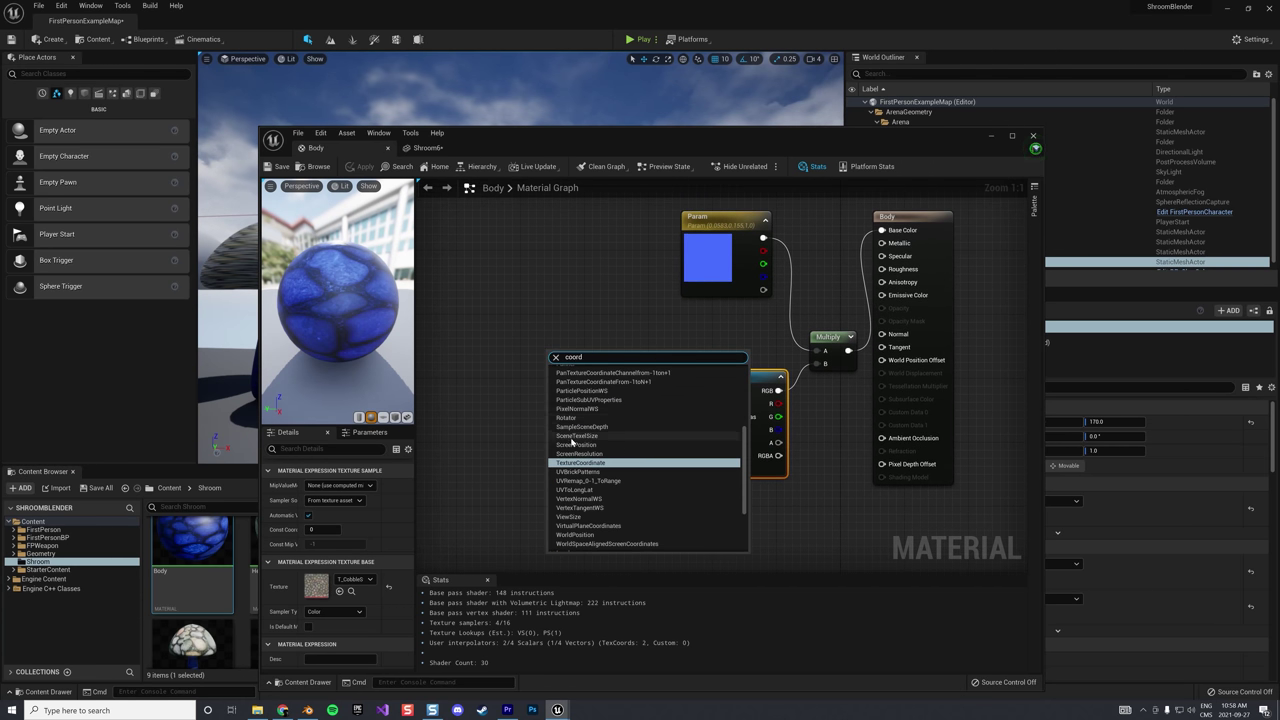
left_click(580, 462)
left_click_drag(580, 364, 533, 361)
Add a scalar parameter named Vtailling below the TexCoord node with a default value of 1.0
right_click(556, 395)
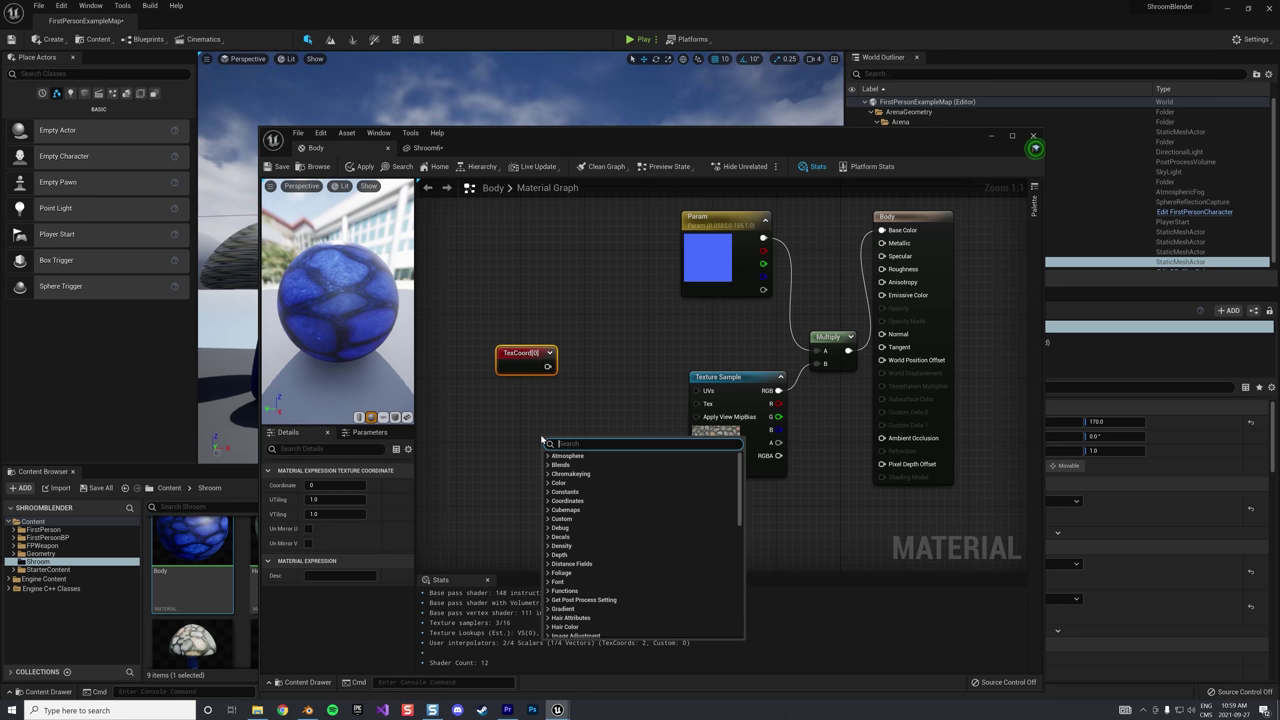
type("param")
key("Return")
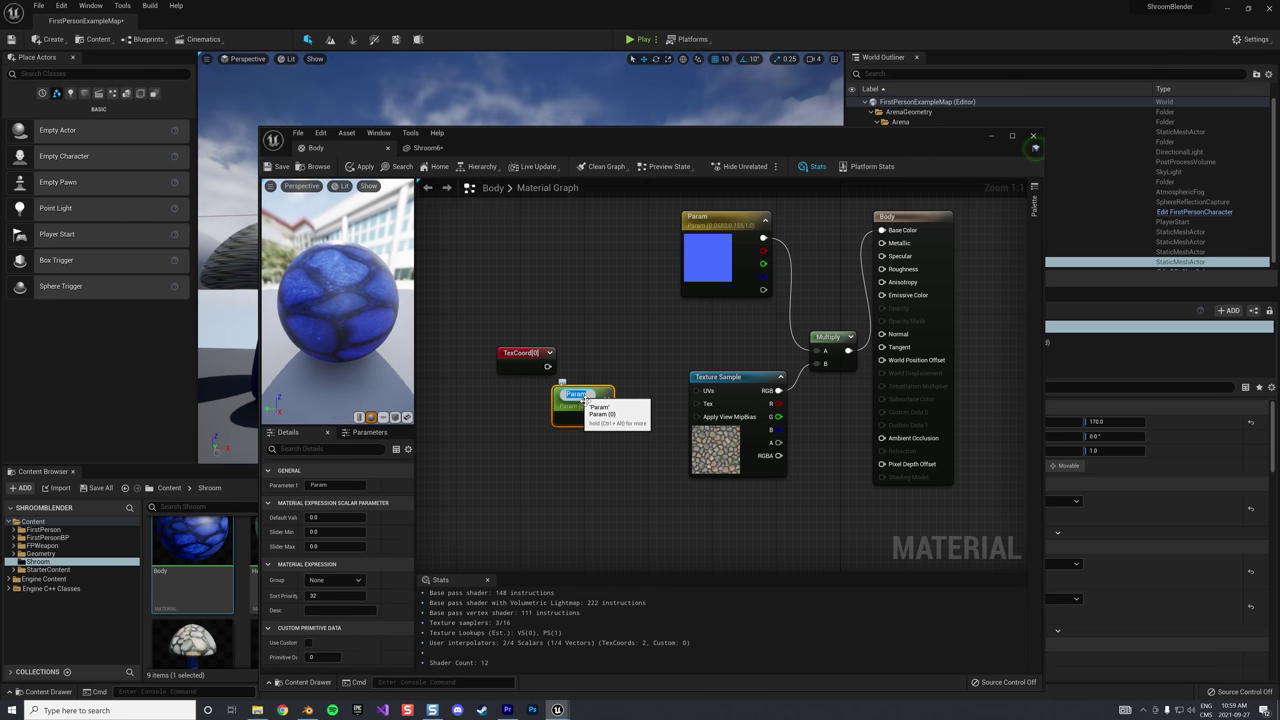
type("Velilling")
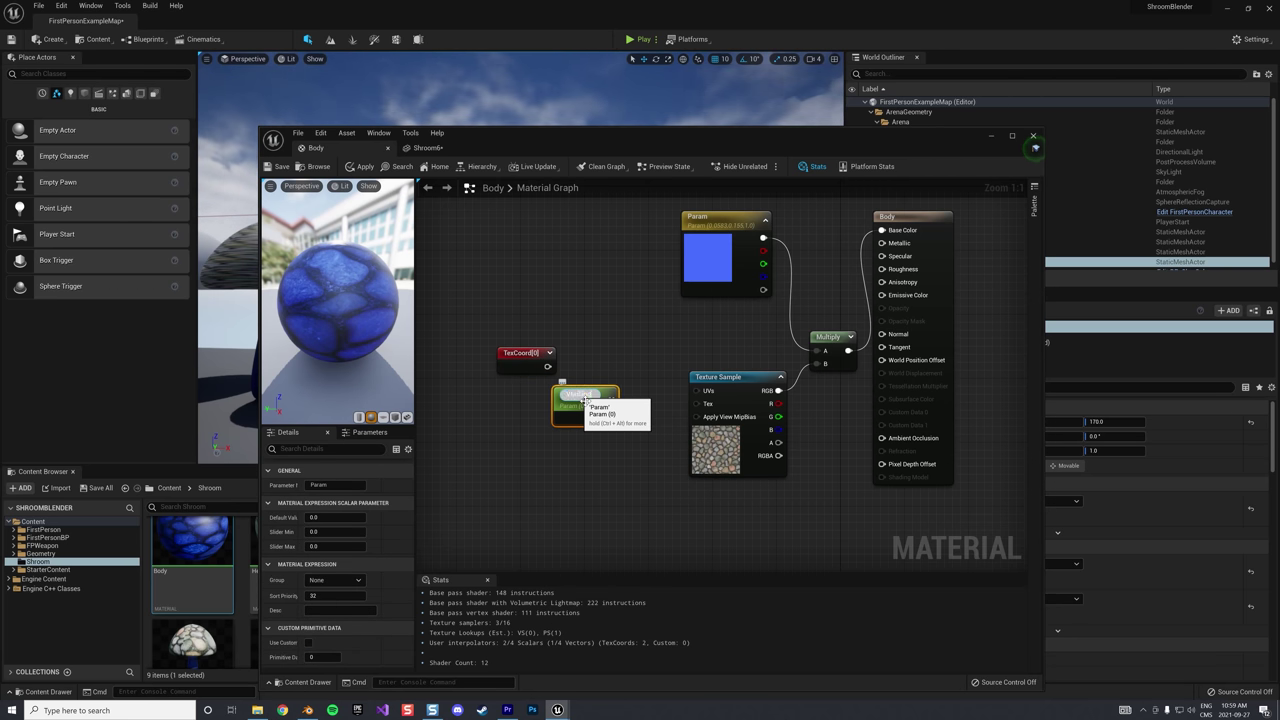
key("Return")
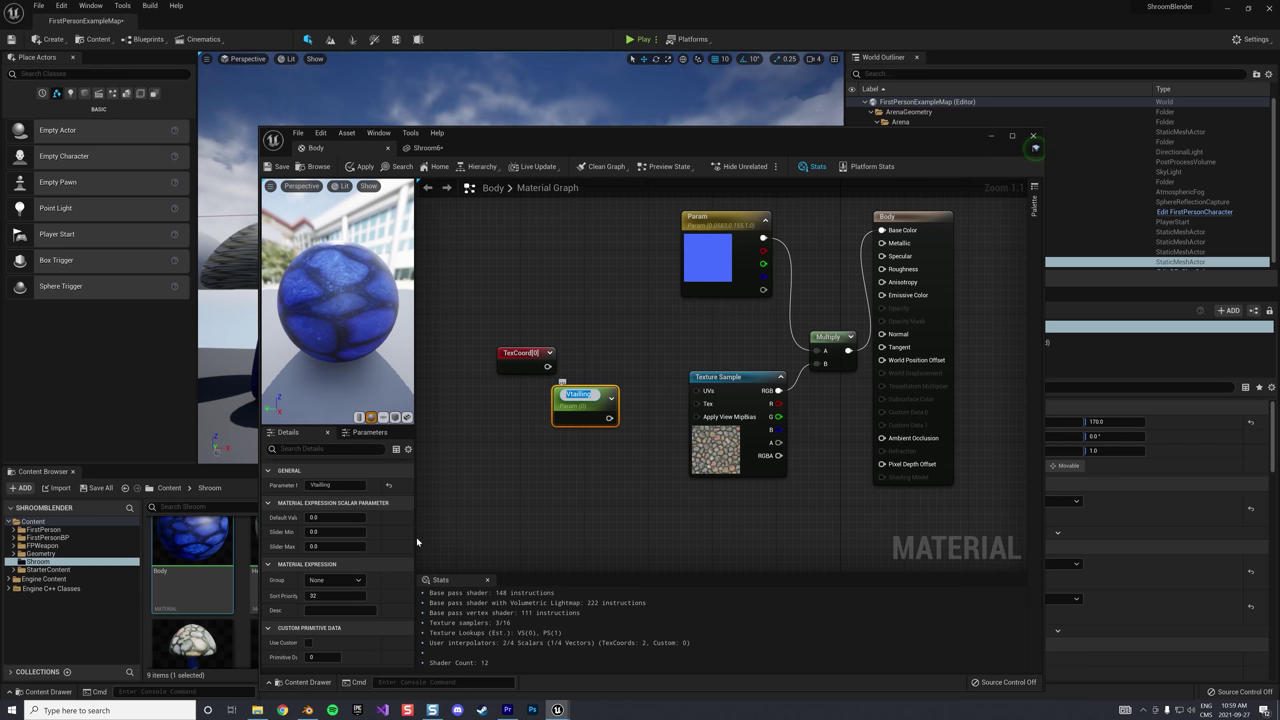
left_click(589, 411)
left_click(589, 411)
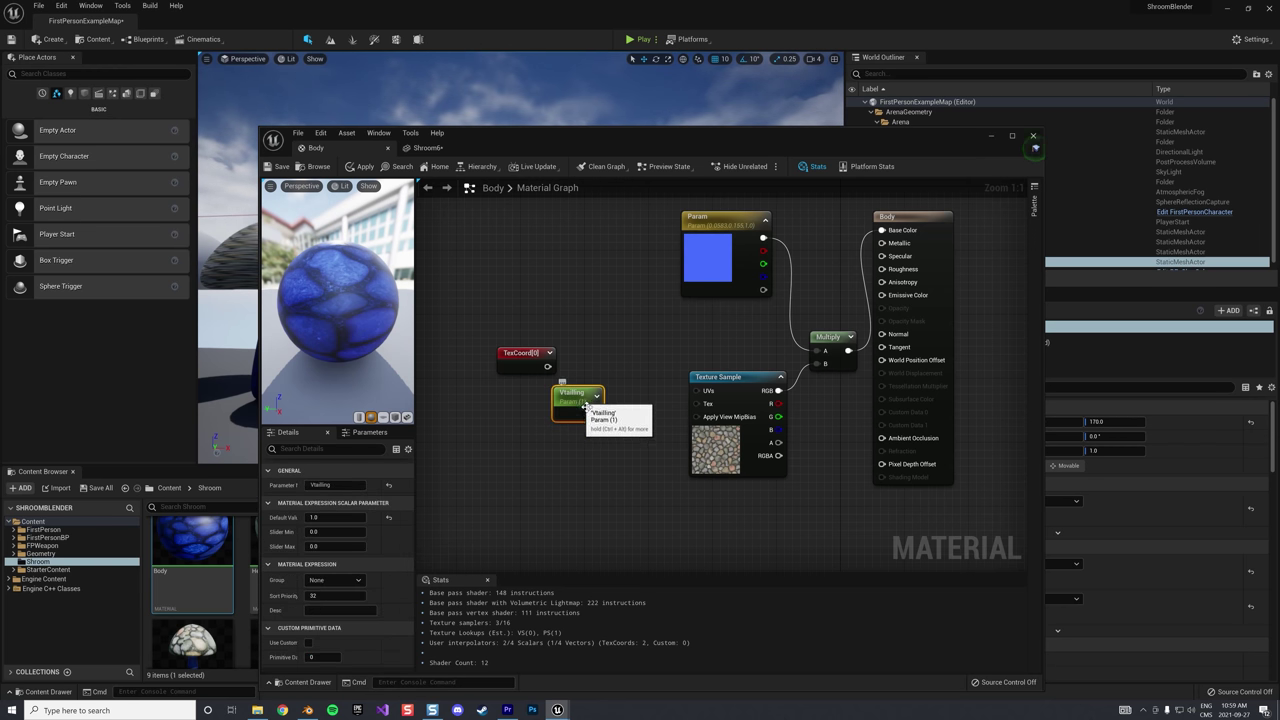
Duplicate the Vtailling parameter, place the copy below it and rename the copy Utailling
key("ctrl+d")
left_click_drag(575, 428, 558, 453)
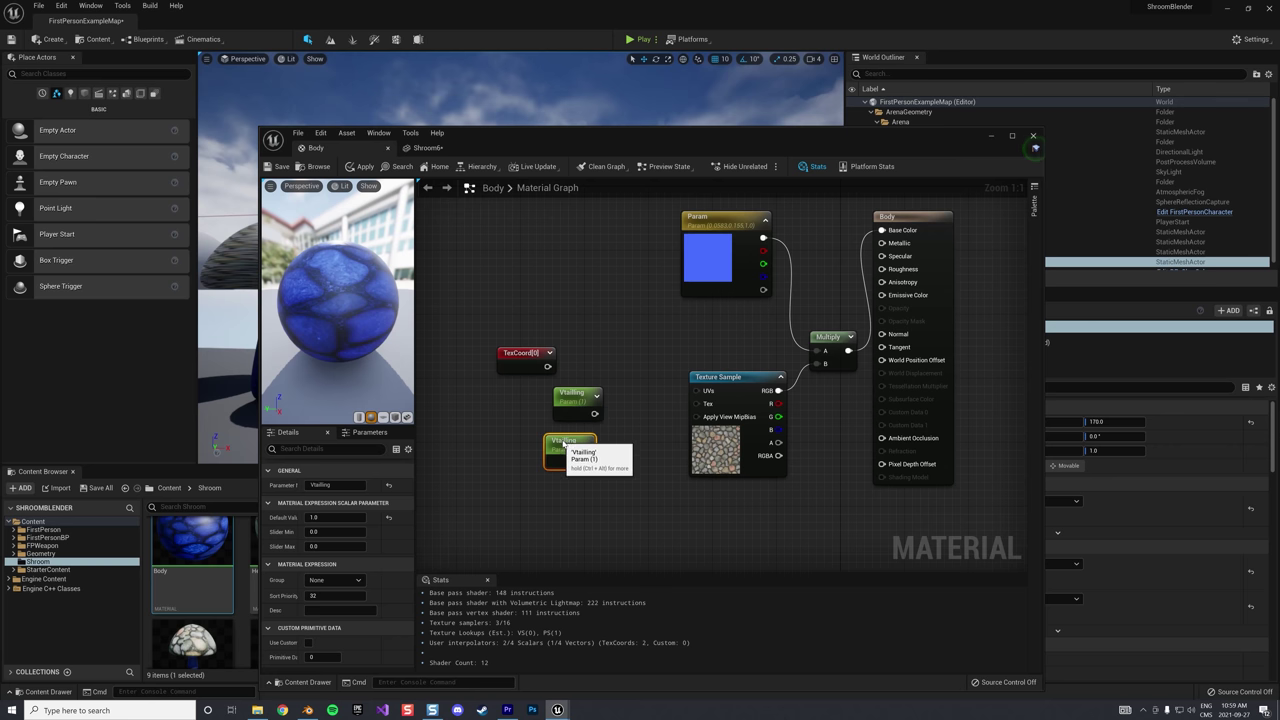
left_click(325, 486)
Add an AppendVector node and connect the two tiling parameters to its A and B inputs
right_click(568, 491)
type("Append")
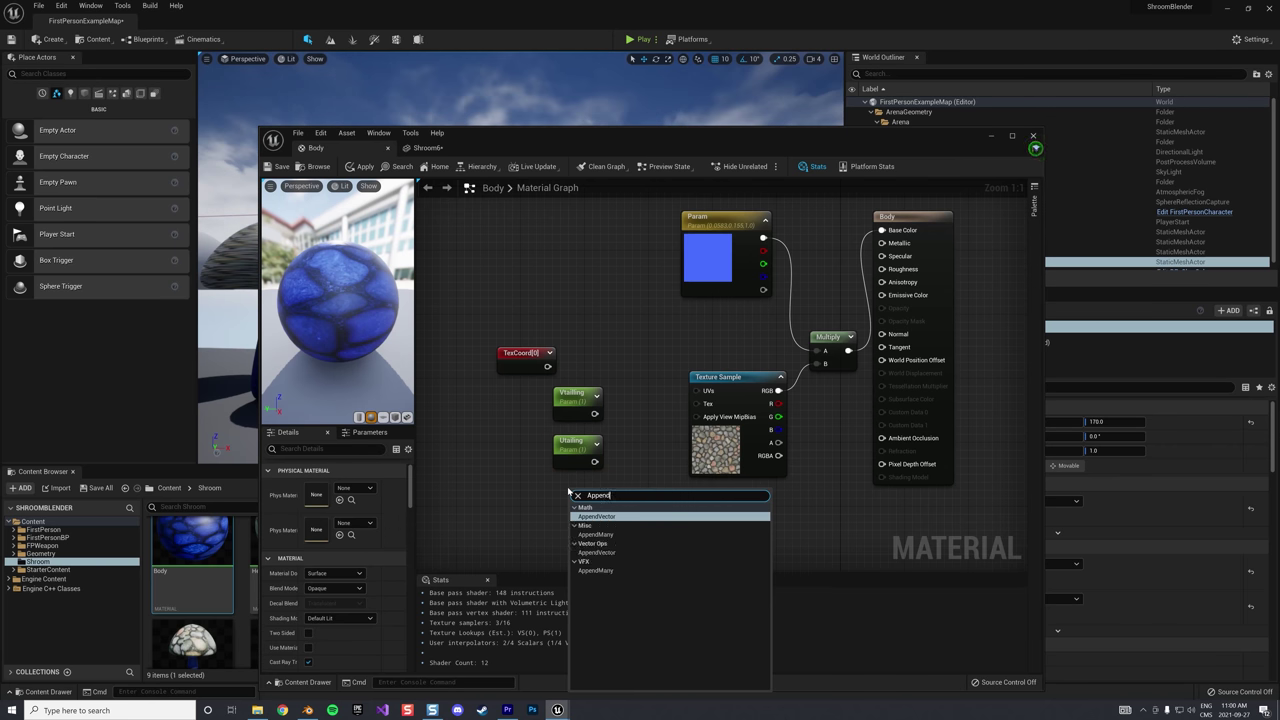
key("Return")
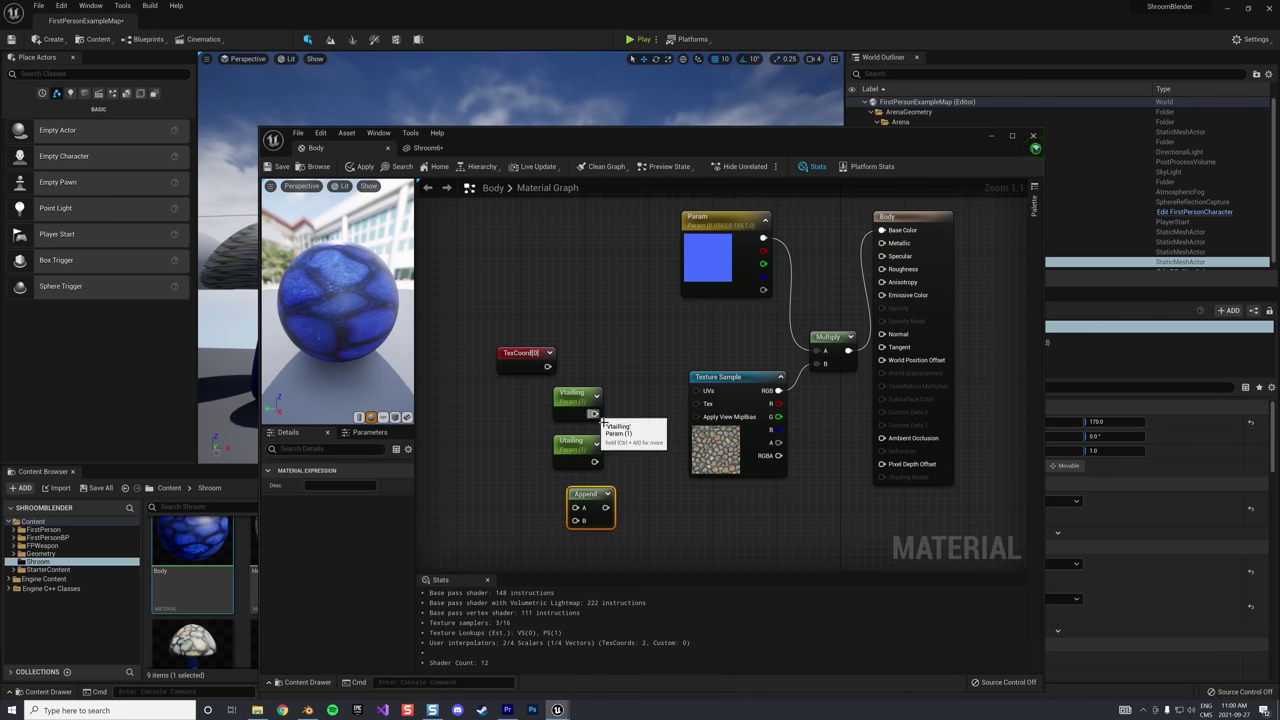
left_click_drag(575, 392, 568, 462)
left_click_drag(522, 534, 568, 475)
Multiply TexCoord by the Append output and feed the result into the Texture Sample's UVs
right_click(610, 400)
type("Mult")
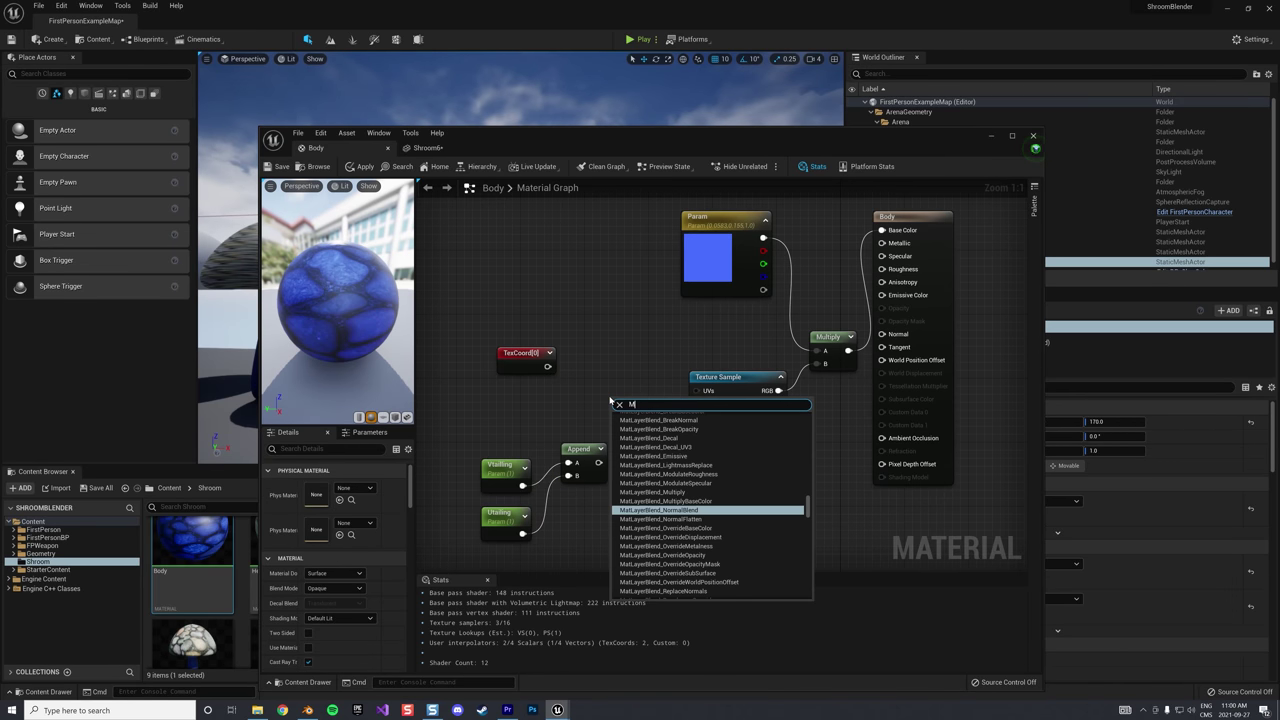
left_click(703, 480)
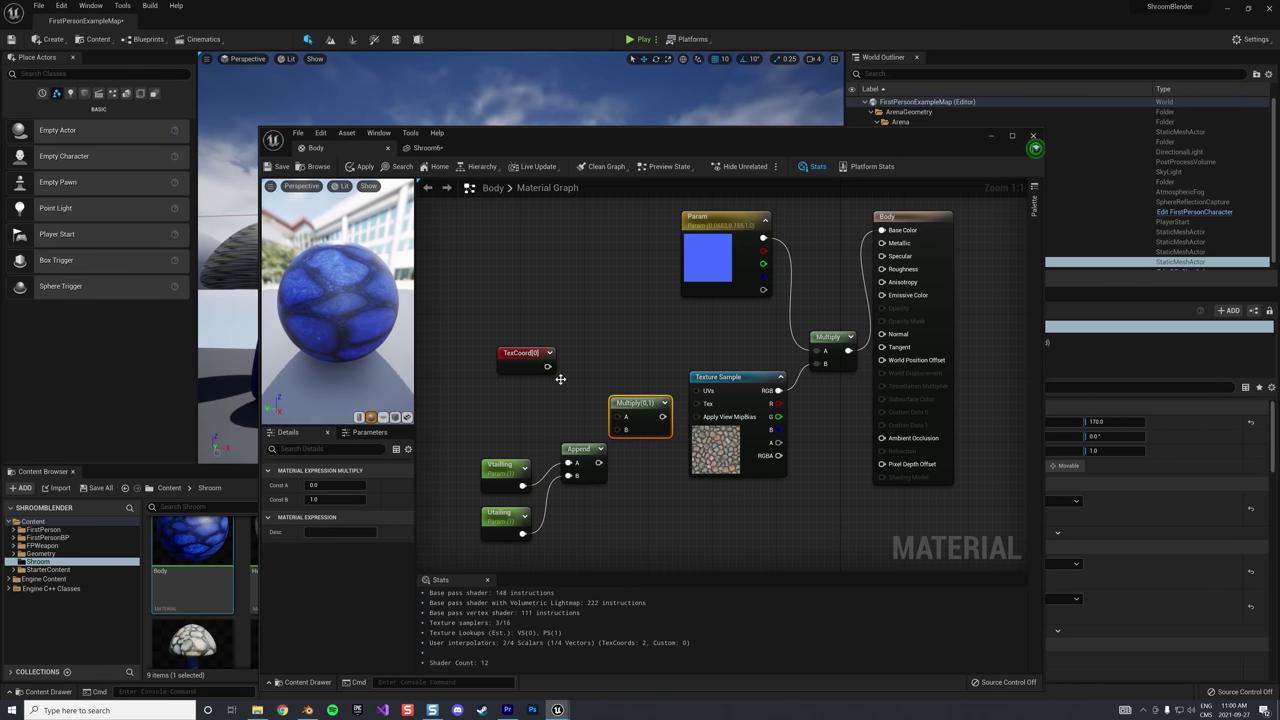
left_click_drag(547, 366, 699, 391)
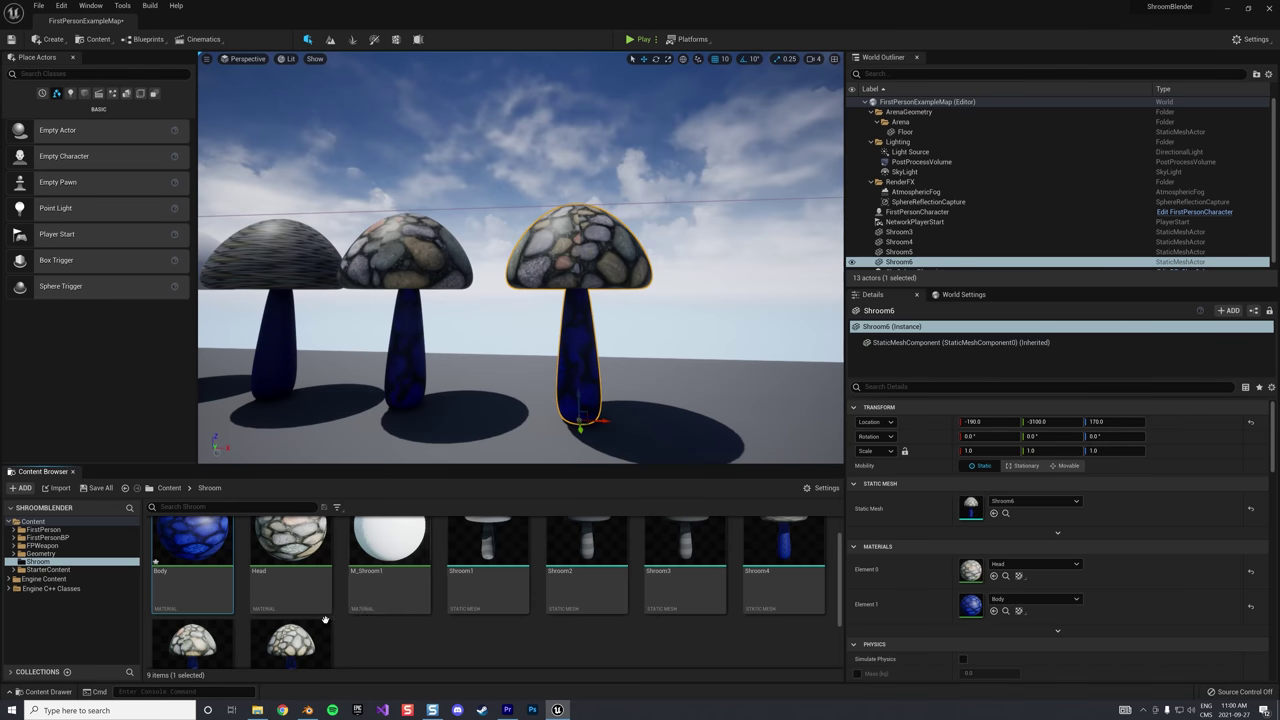
Create the material instance Body_Inst from the Body material and assign it to material Element 1 of Shroom6
right_click(200, 556)
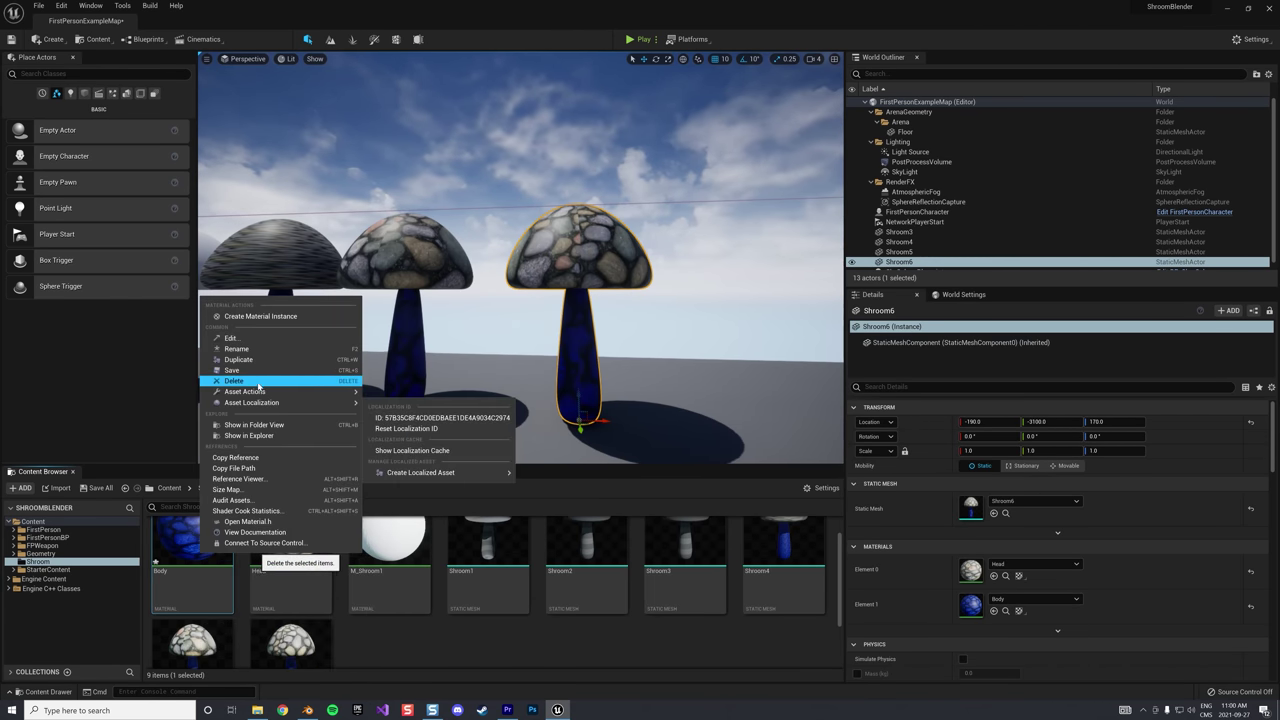
left_click(290, 317)
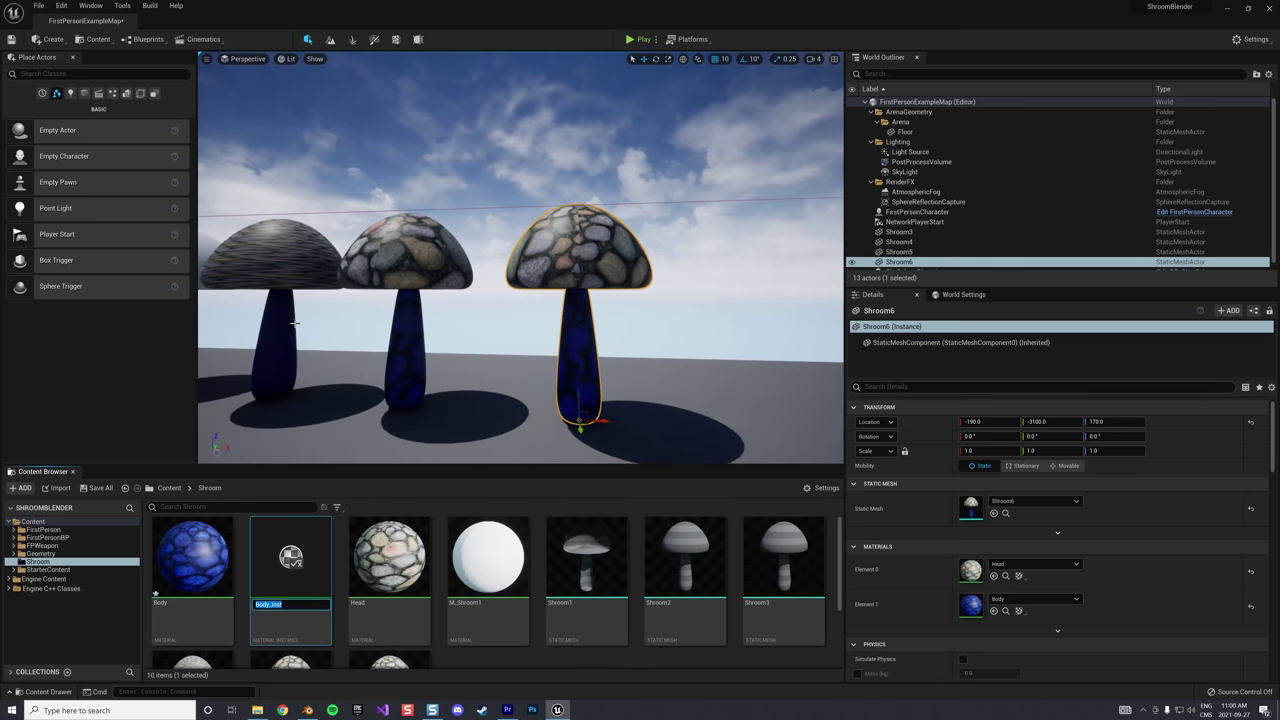
left_click(1035, 598)
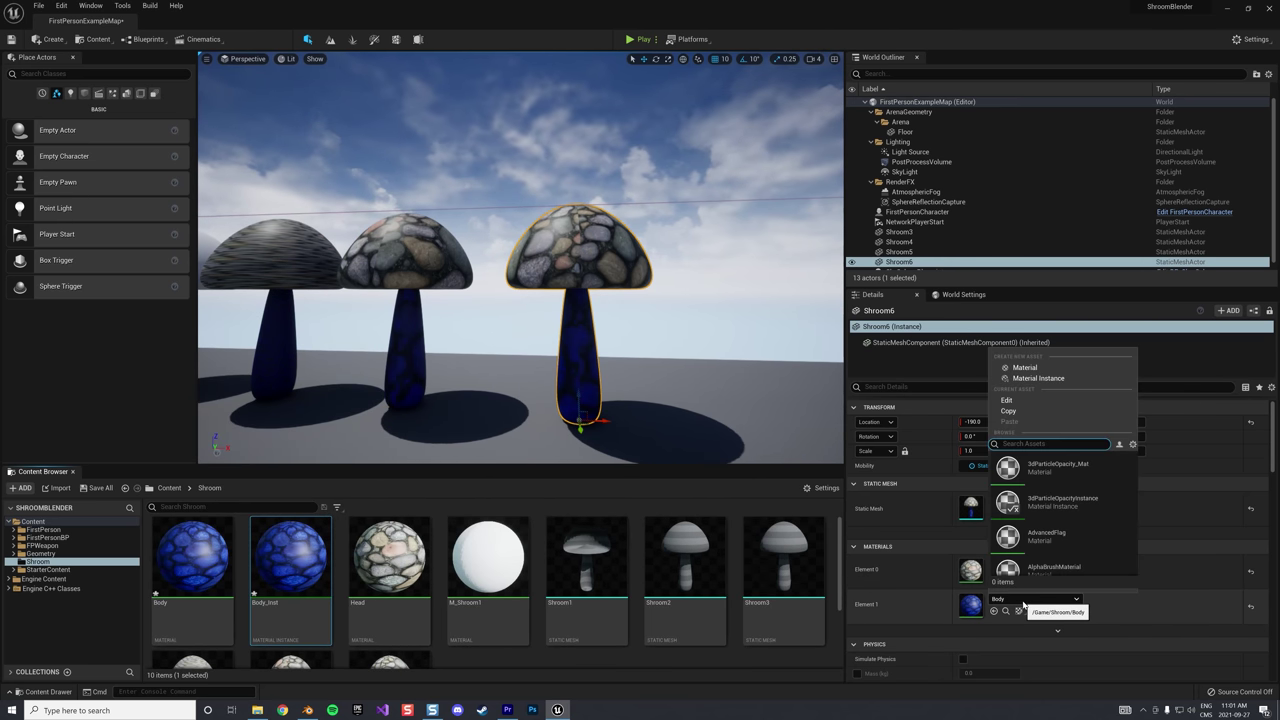
left_click(1041, 562)
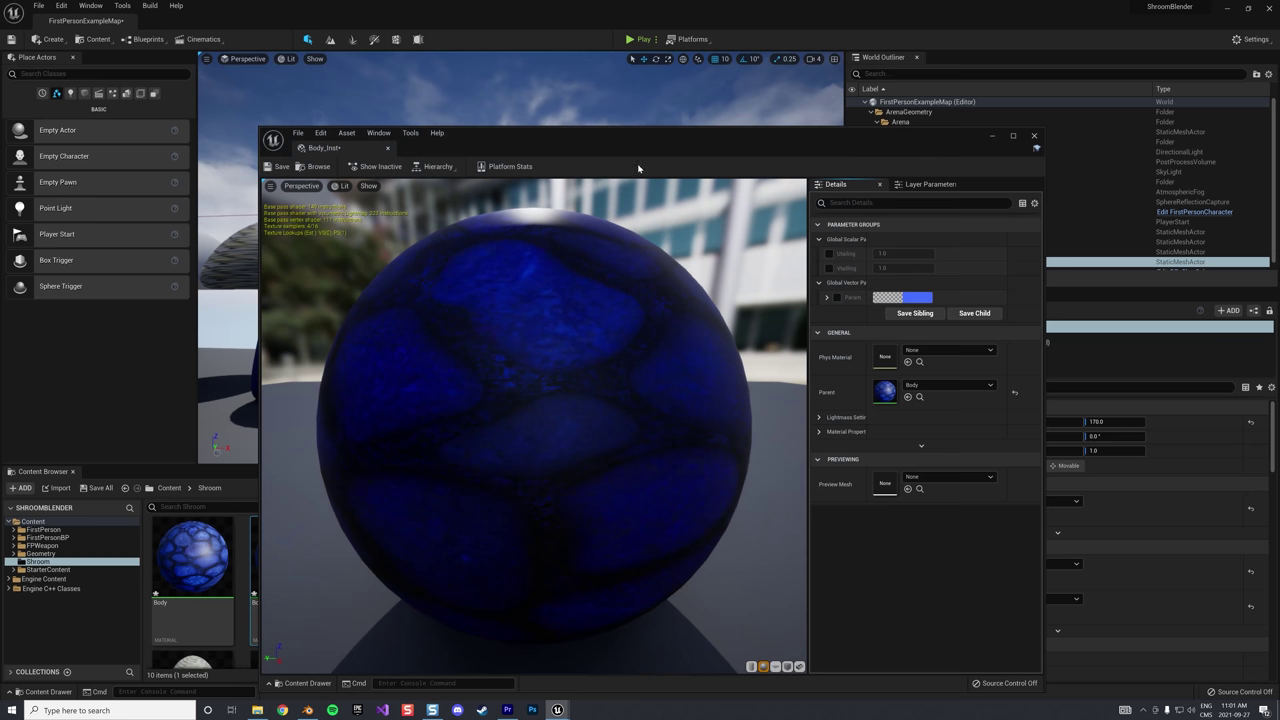
Enable the Utailling, Vtailling and Param overrides in Body_Inst and set Utailling to about 1.05 and Vtailling to about 1.39
left_click_drag(639, 140, 459, 435)
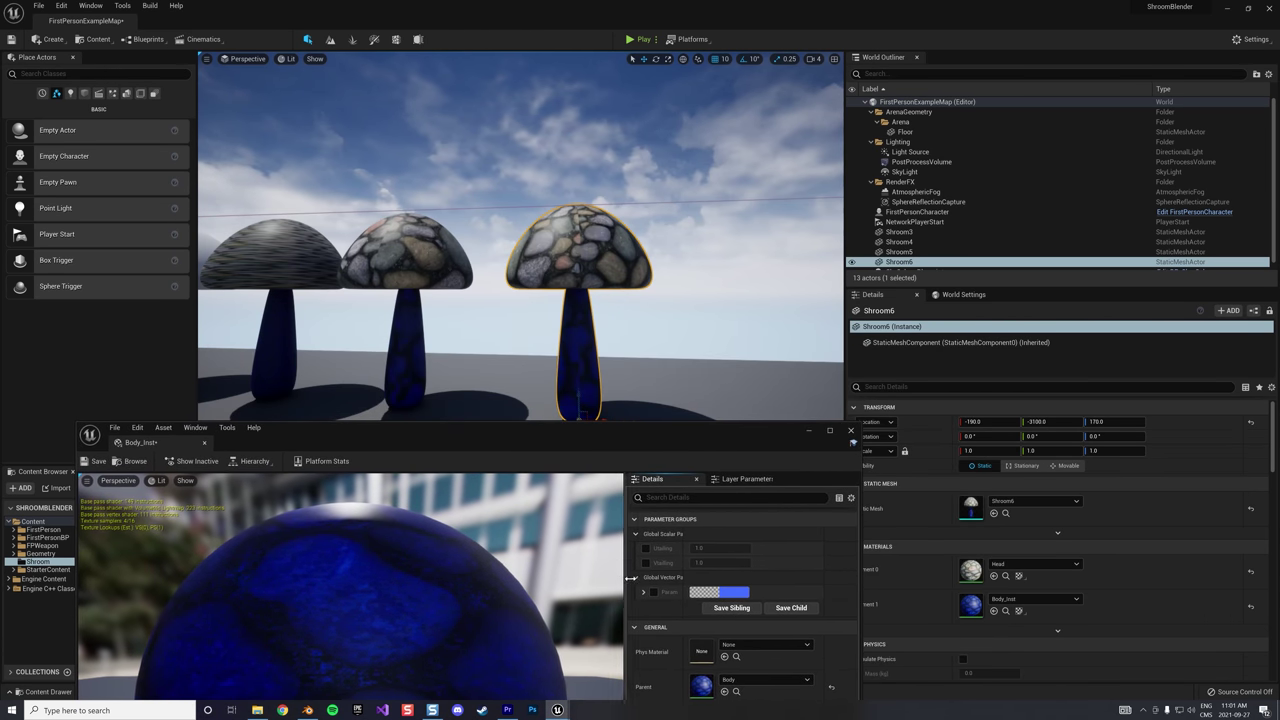
left_click(646, 548)
left_click(646, 562)
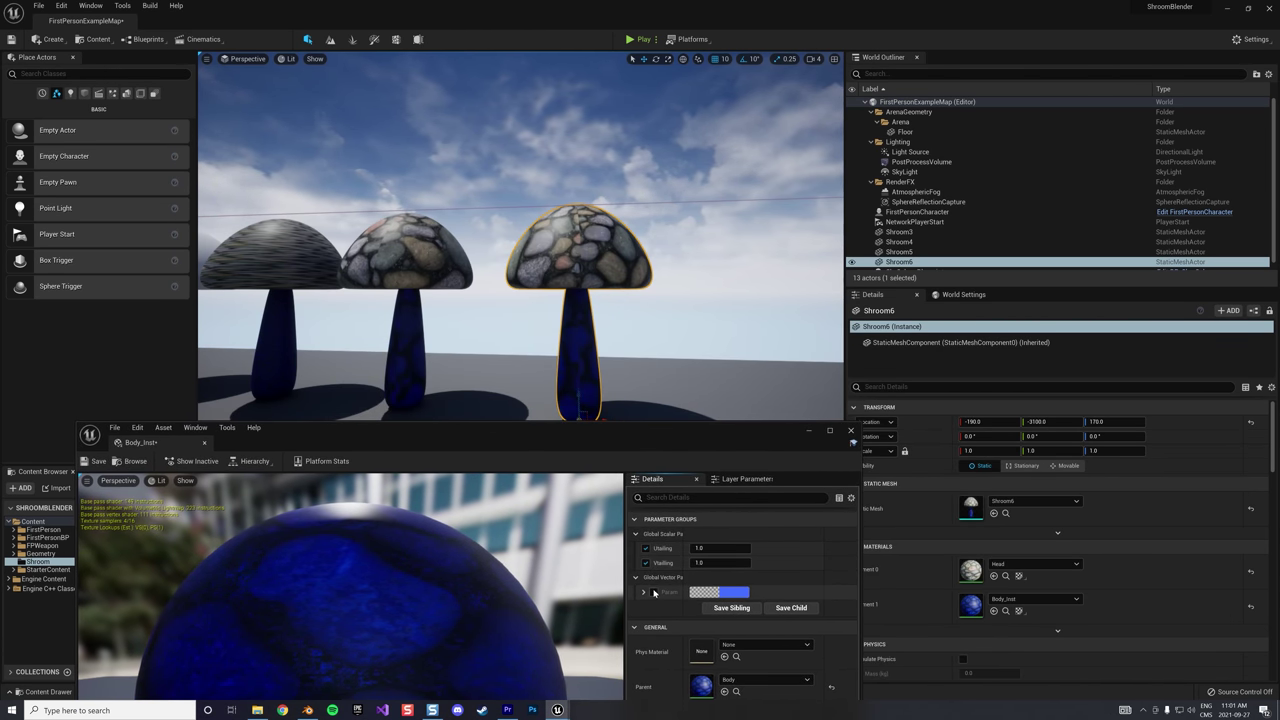
left_click(654, 592)
left_click_drag(715, 548, 760, 563)
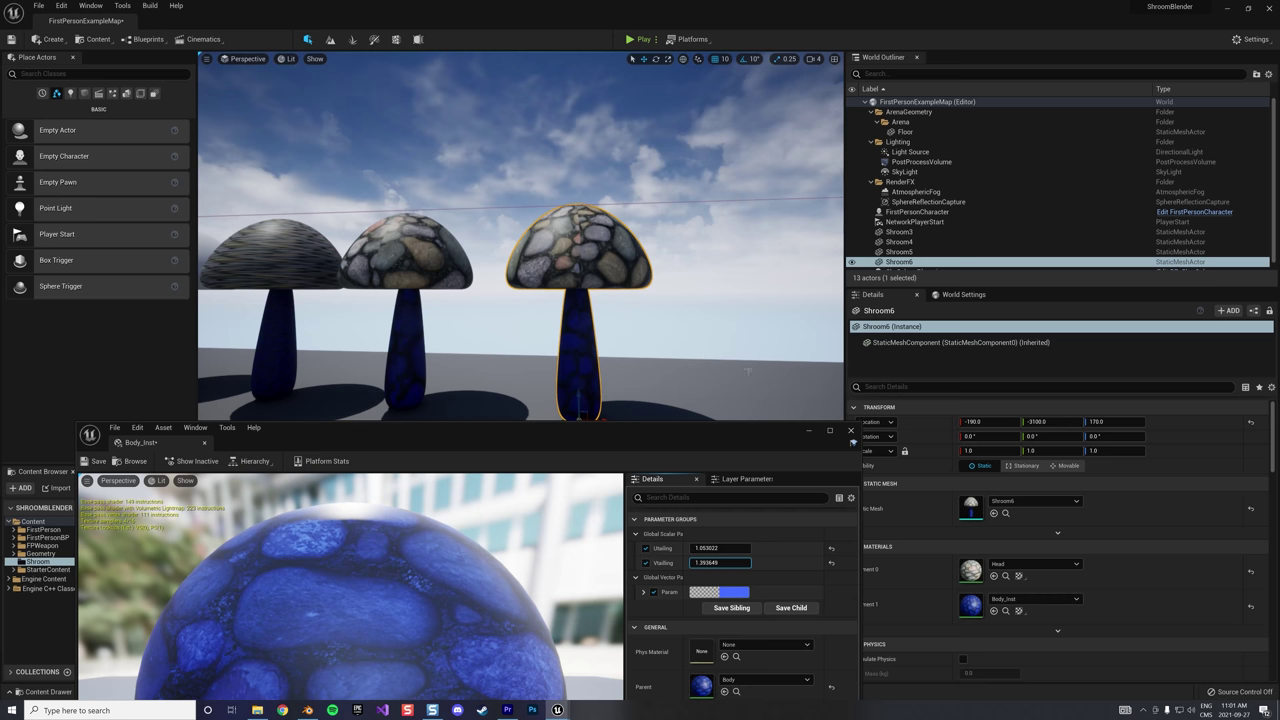
left_click(809, 433)
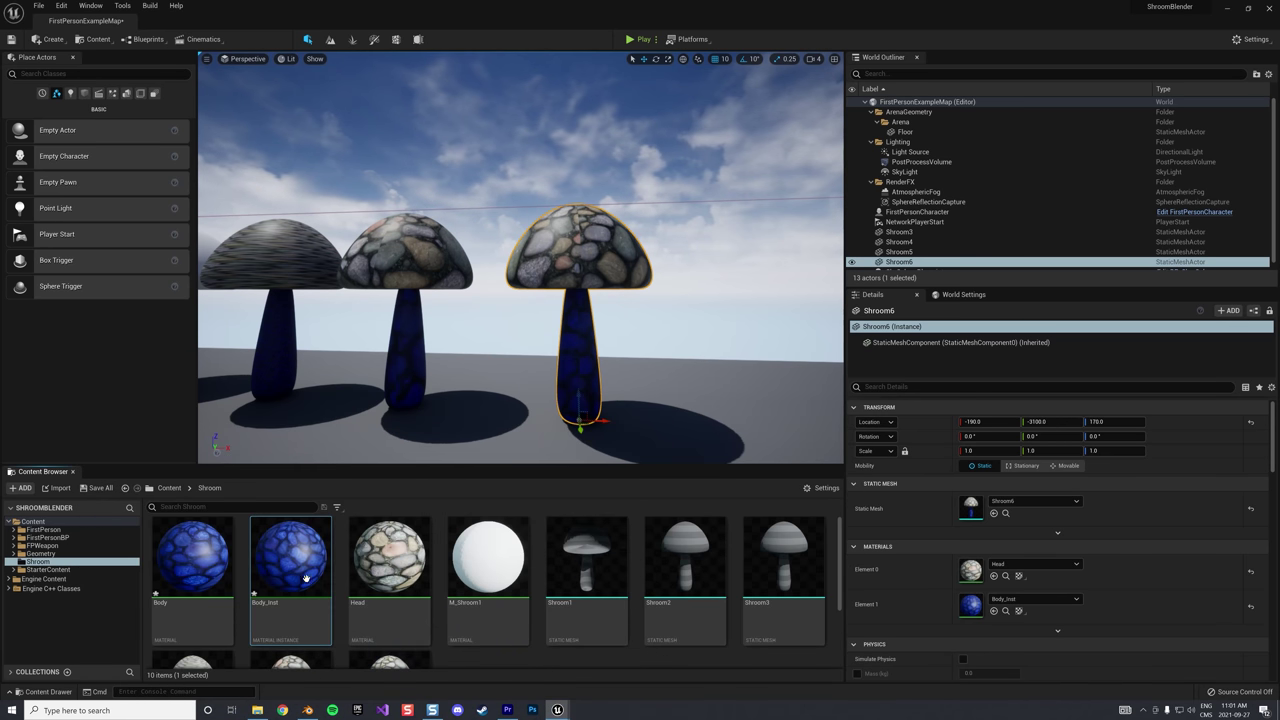
Open the Body material's graph, select its TexCoord node and close the Body_Inst editor
double_click(192, 556)
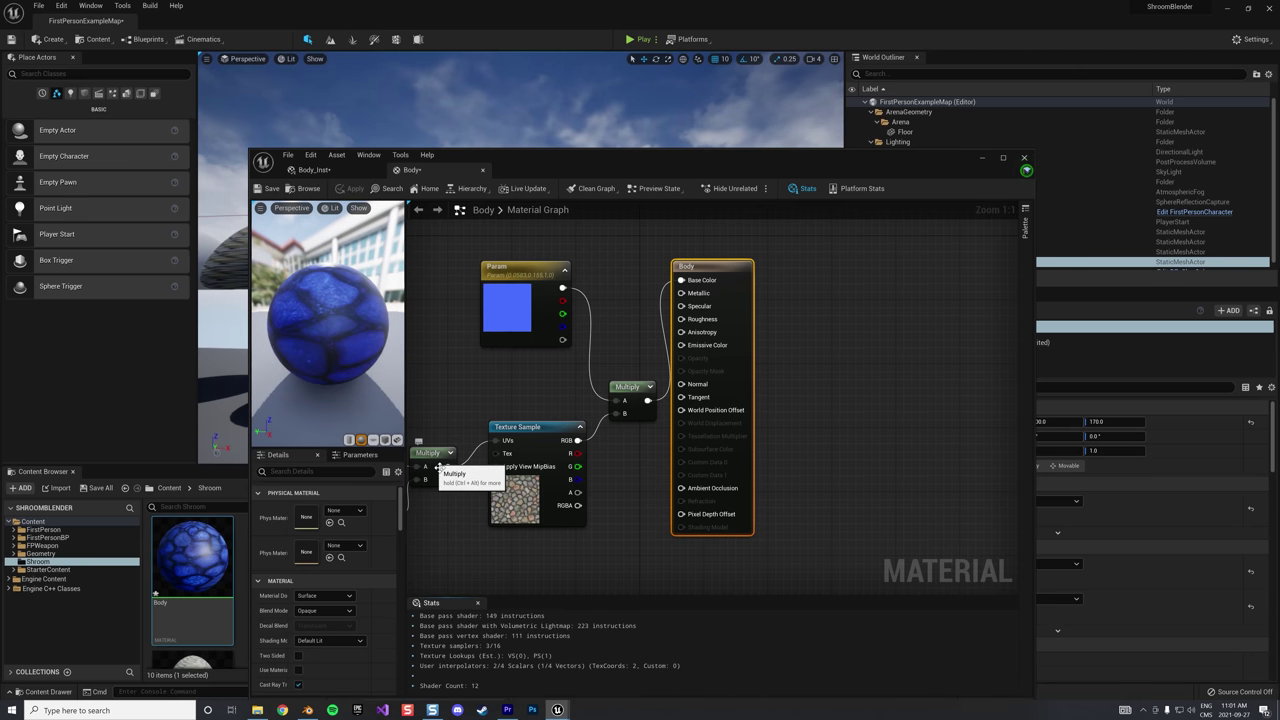
right_click_drag(437, 468, 674, 431)
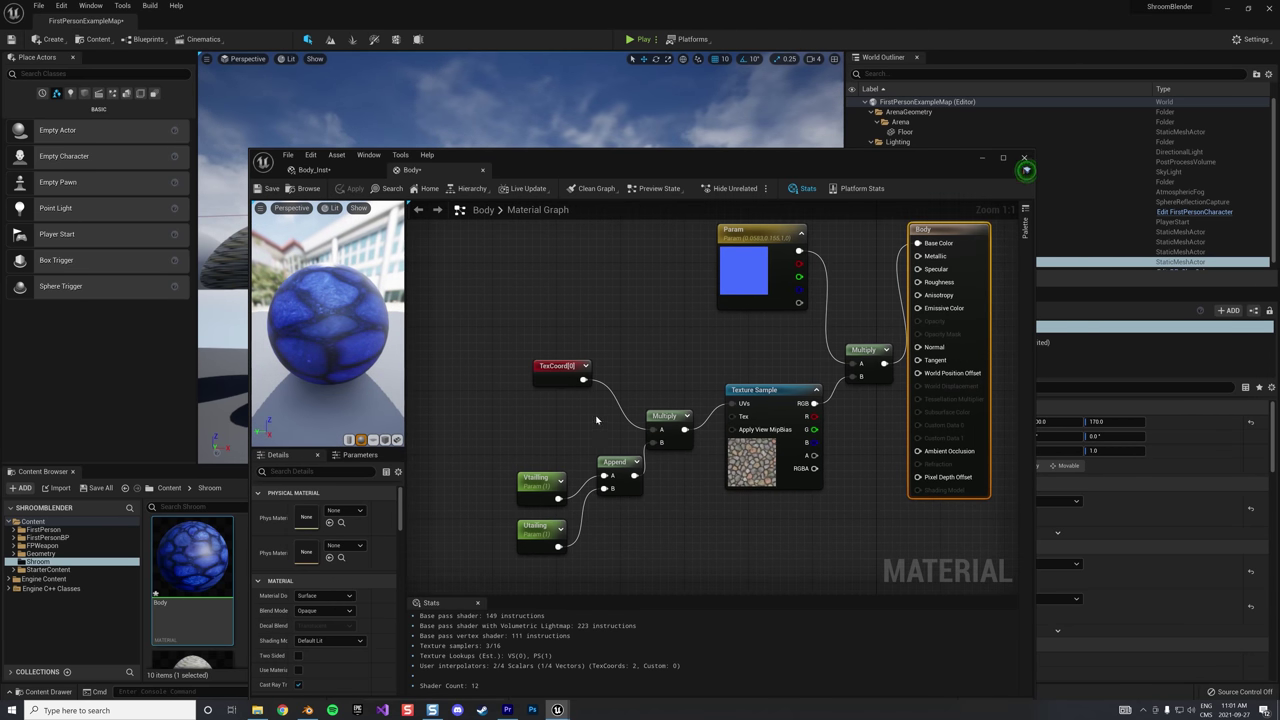
left_click(563, 376)
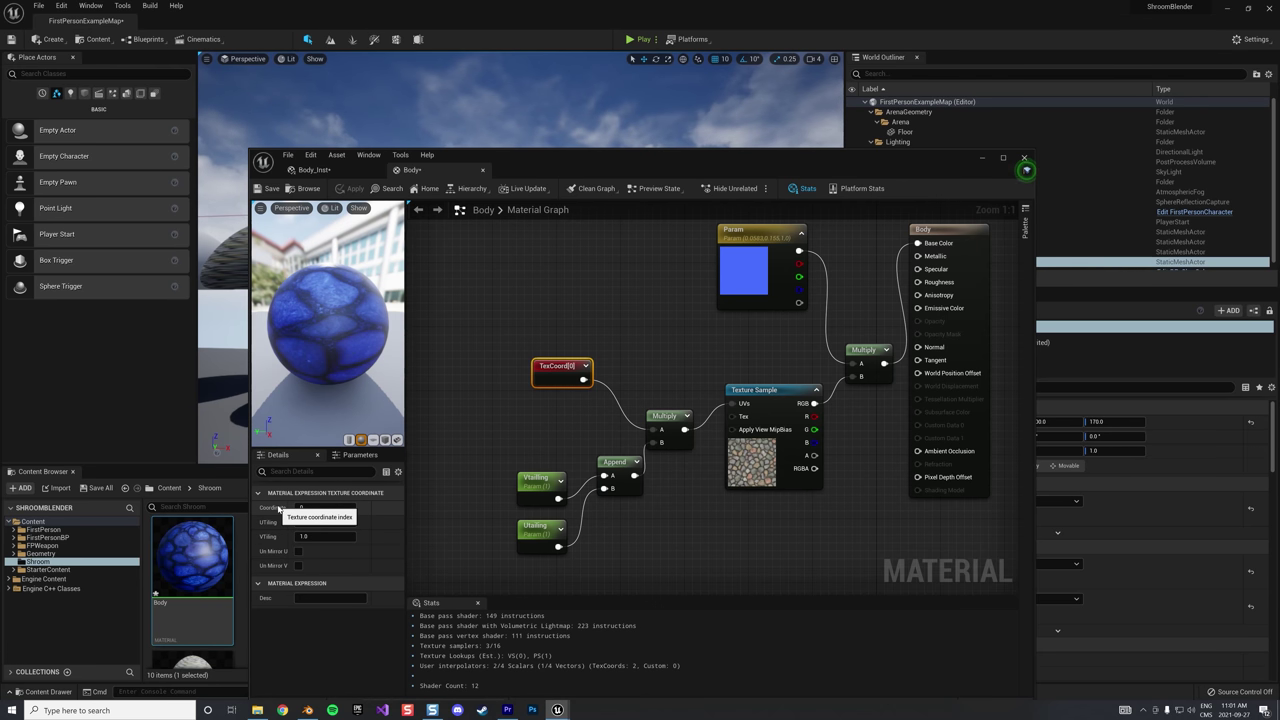
left_click(322, 170)
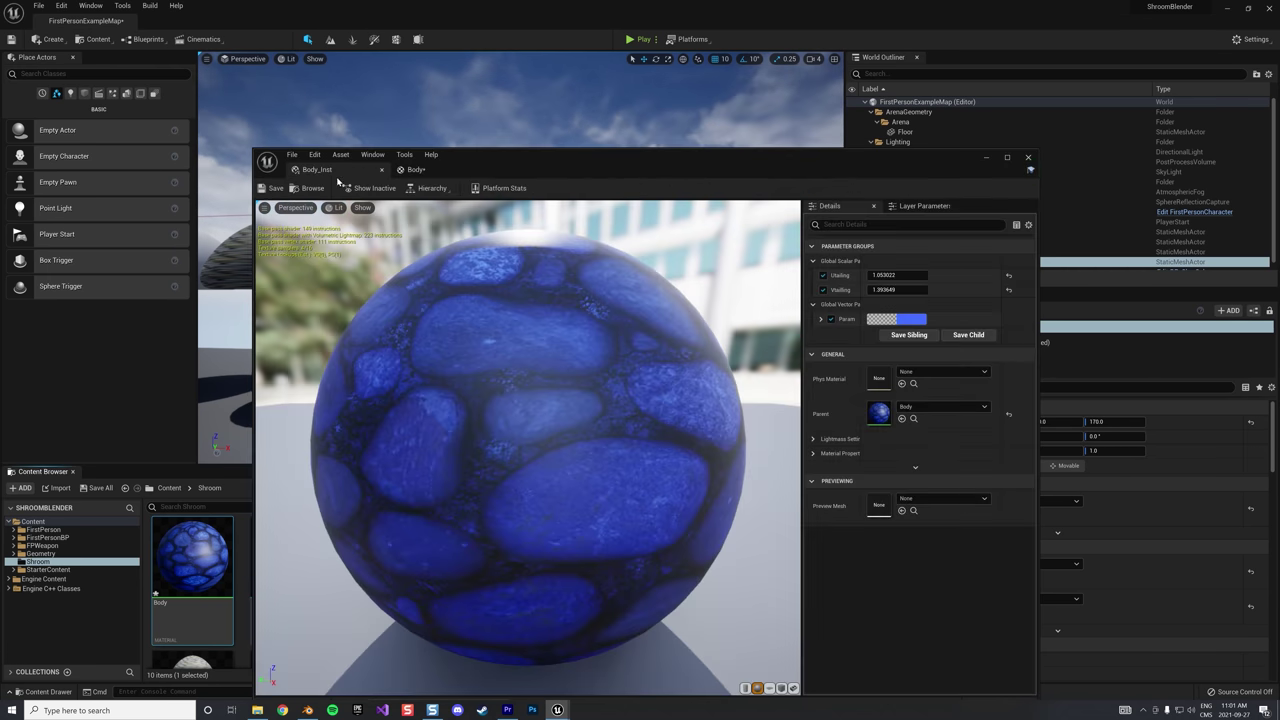
left_click(381, 170)
left_click_drag(864, 154, 1157, 92)
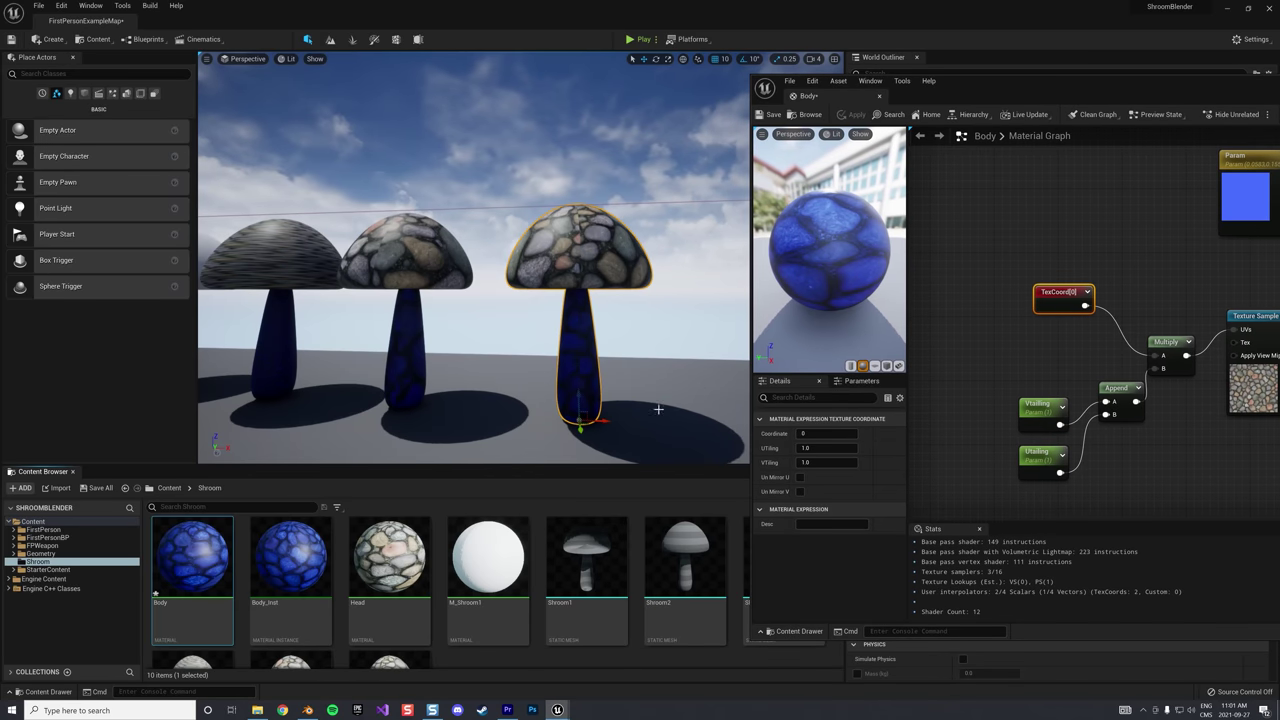
Open the Shroom6 static mesh and examine the layouts of UV Channel 0 and UV Channel 1
scroll(520, 626, "down", 2)
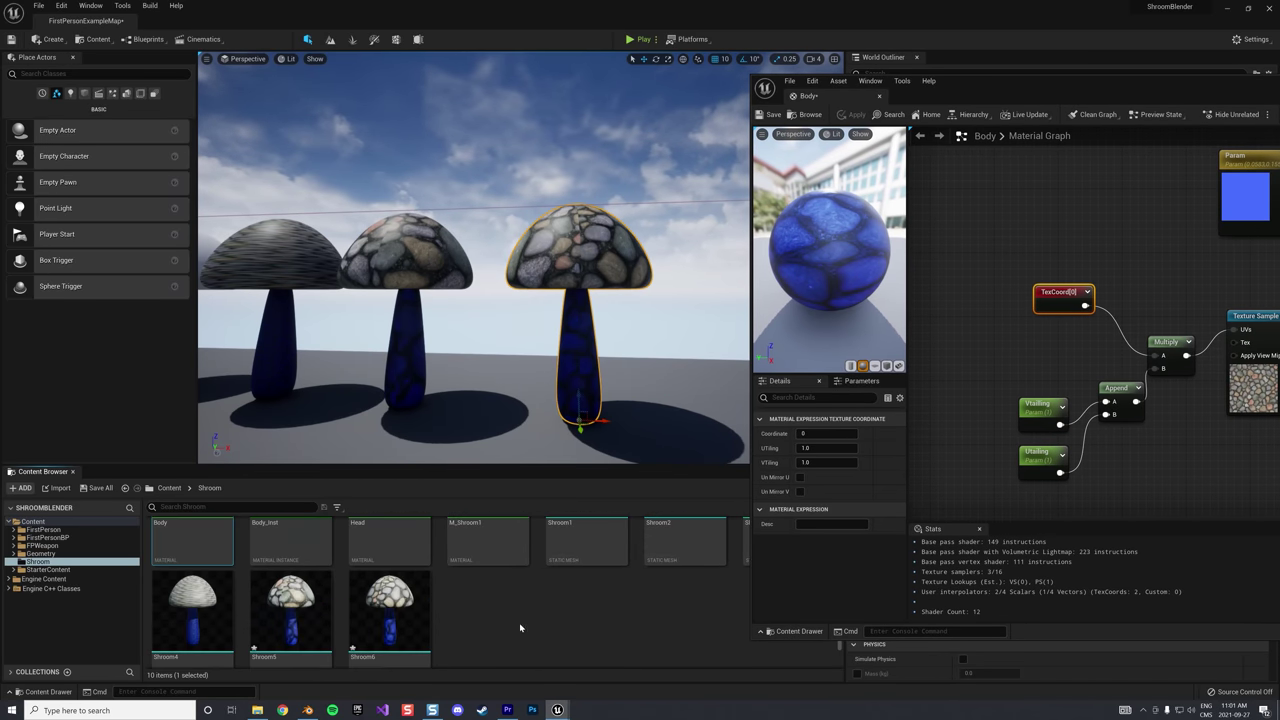
double_click(405, 636)
left_click_drag(1037, 89, 413, 192)
left_click(379, 217)
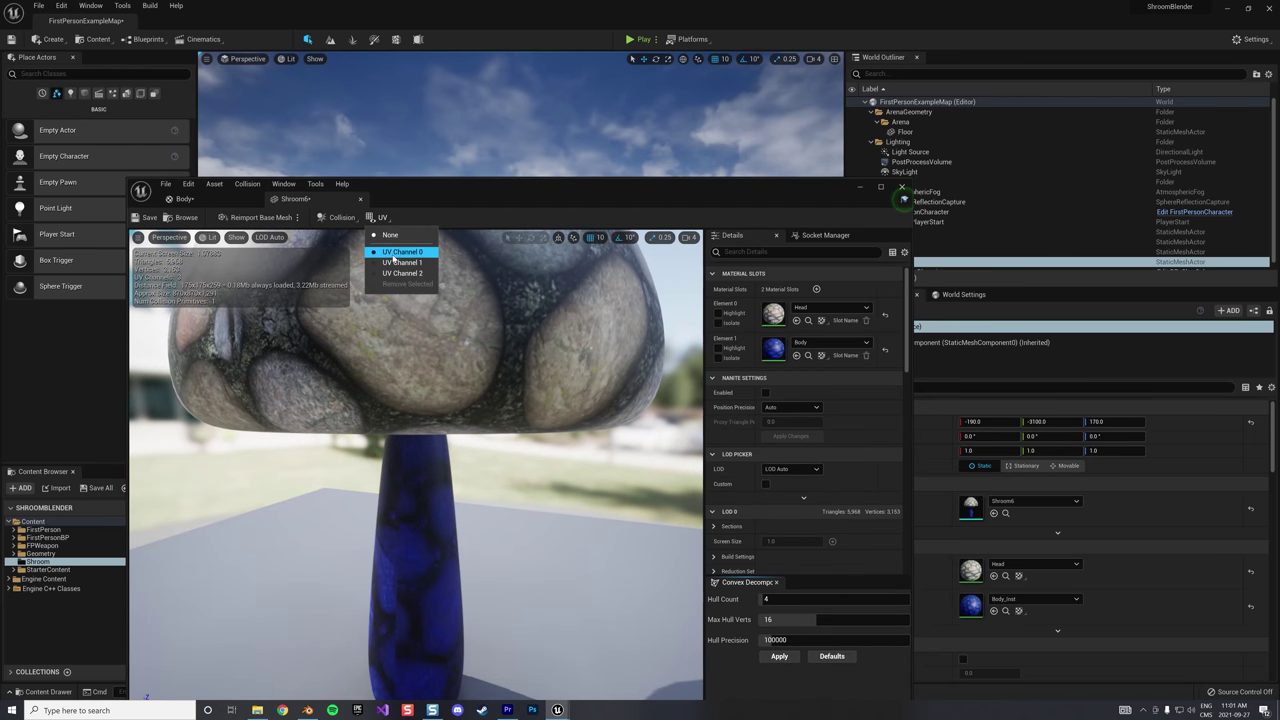
left_click(393, 252)
left_click_drag(780, 191, 688, 102)
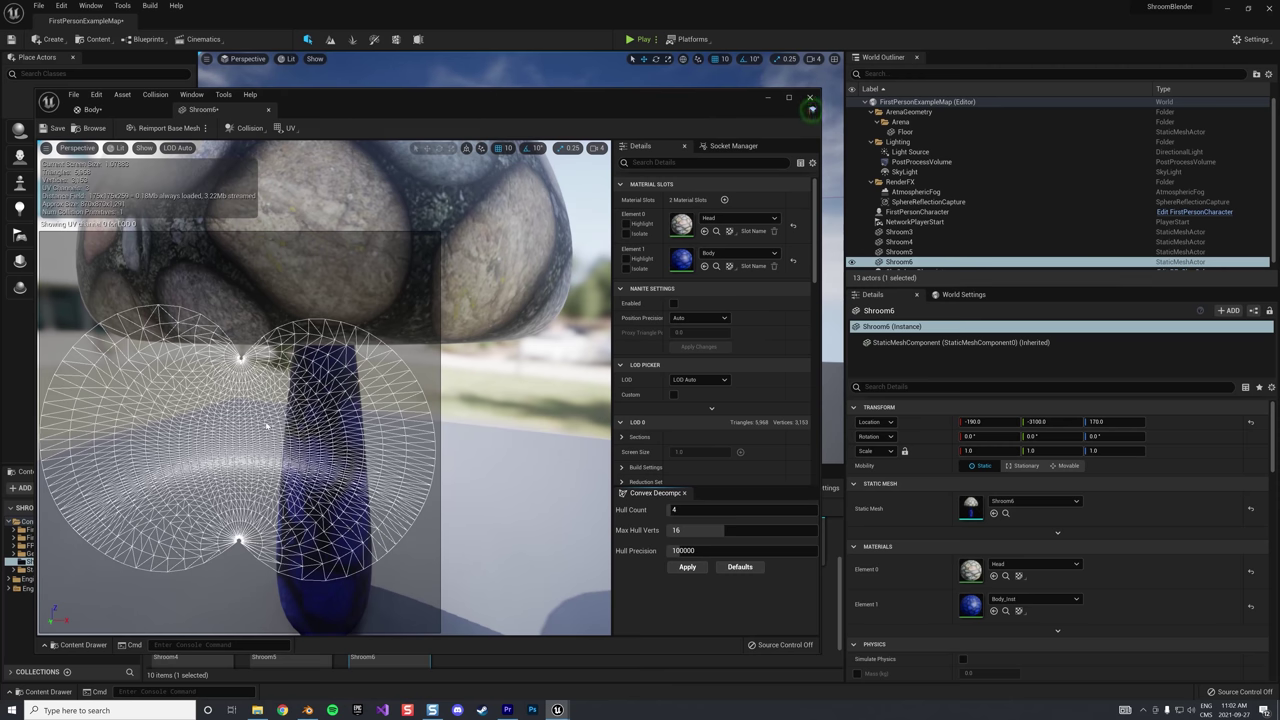
left_click(290, 128)
left_click(304, 178)
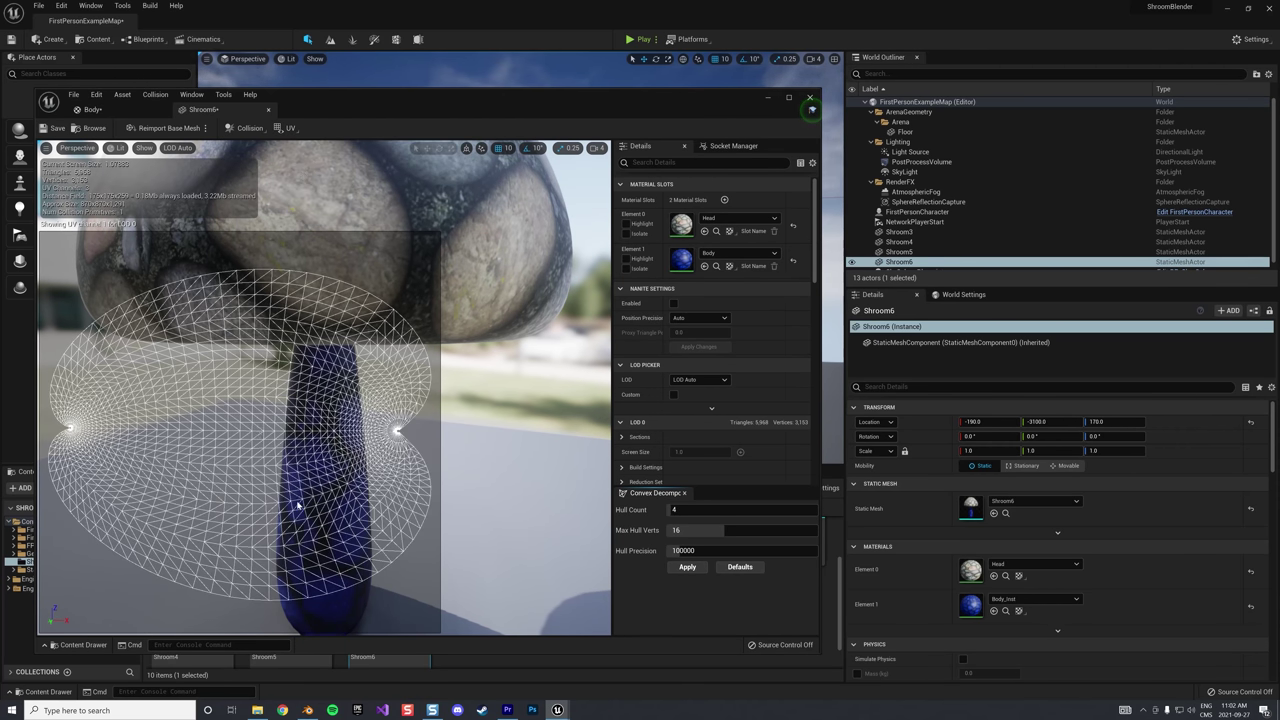
left_click(810, 97)
Set the TexCoord node's coordinate index to 1 in the Body material and apply the change
scroll(192, 590, "up", 1)
double_click(192, 540)
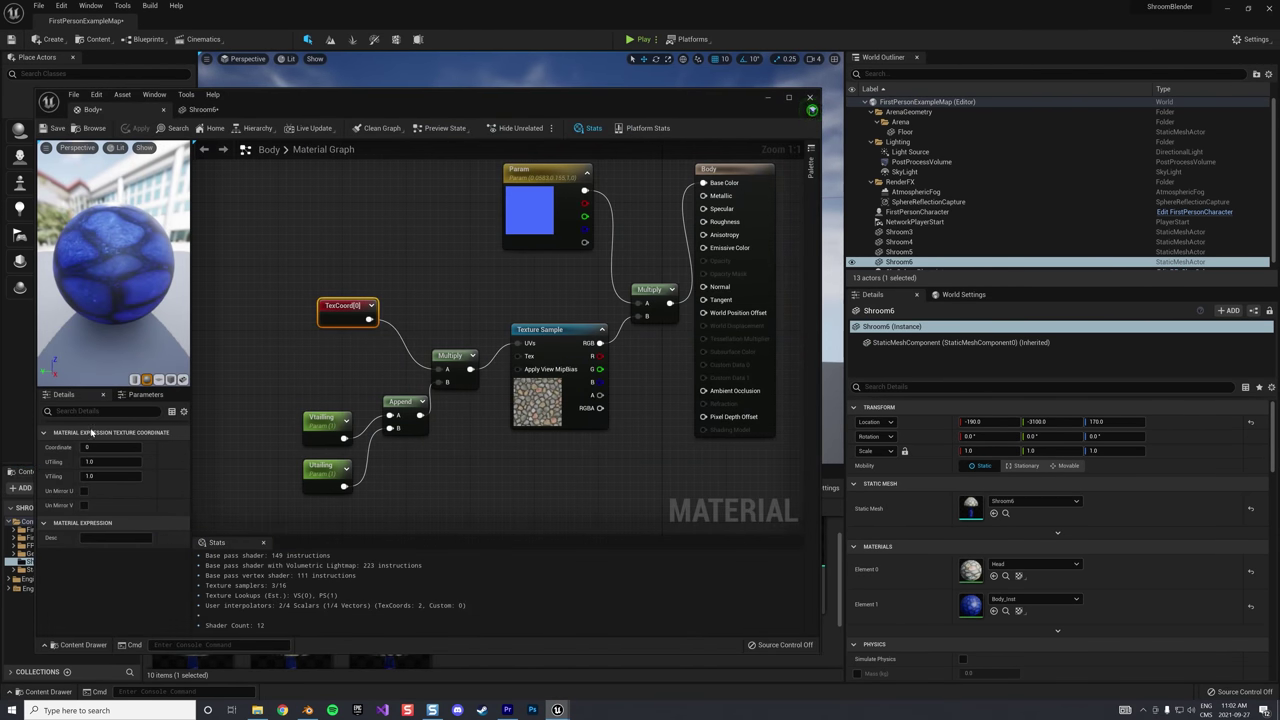
left_click(102, 447)
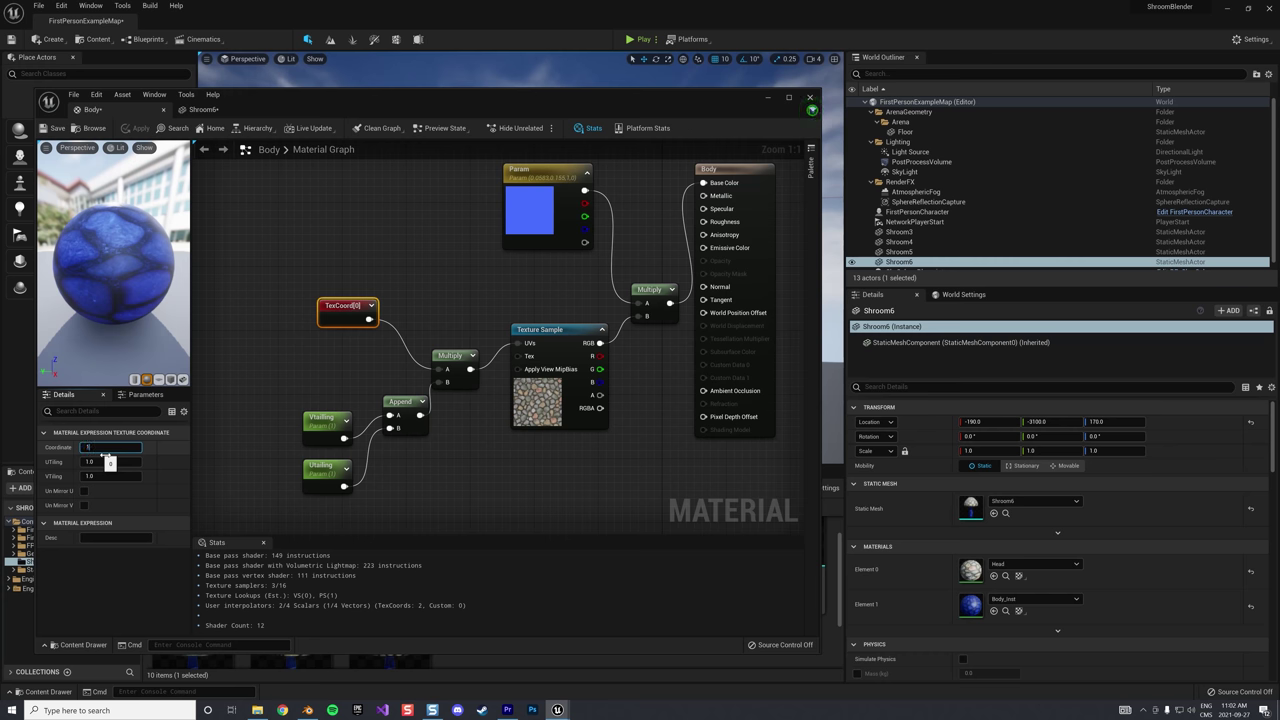
type("1")
key("Return")
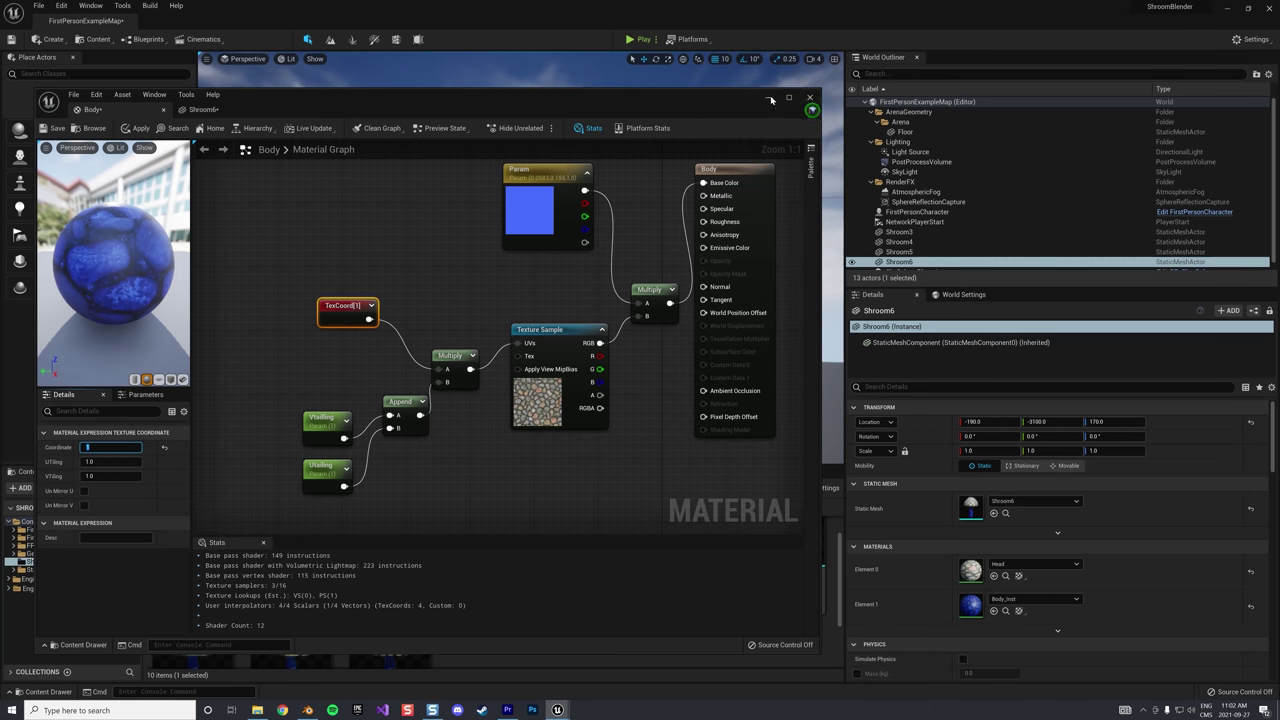
left_click(810, 97)
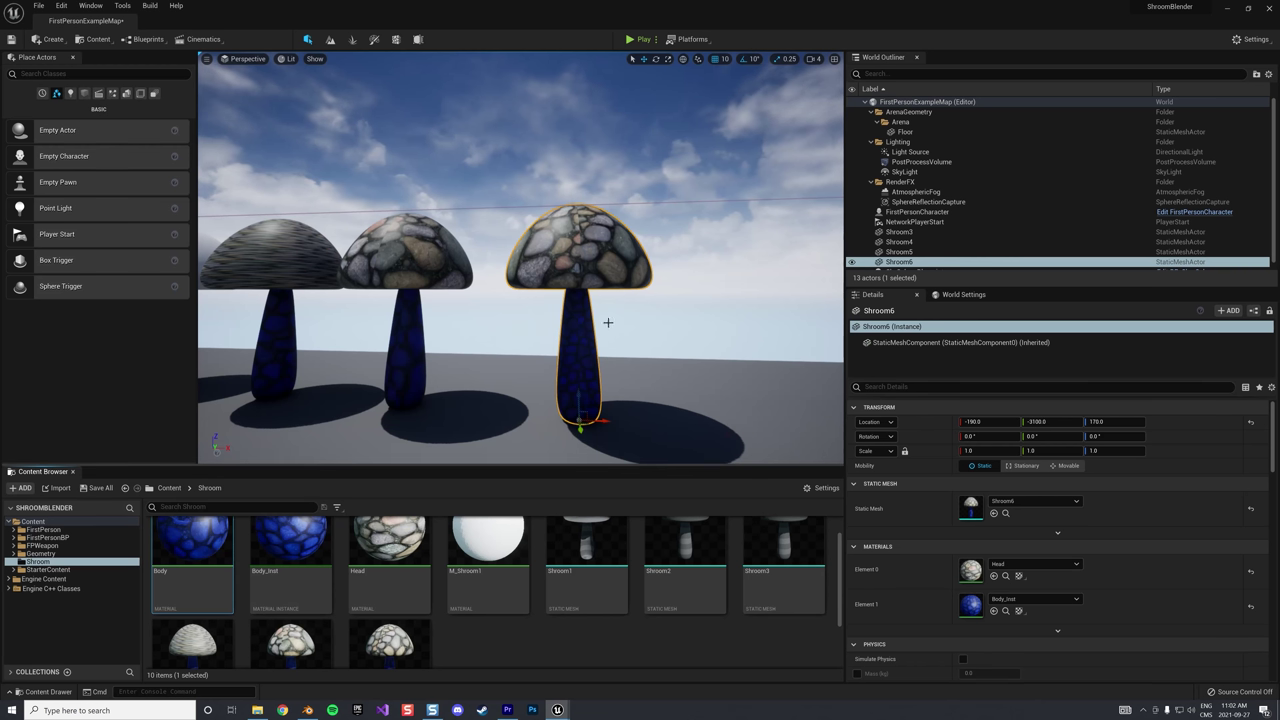
Try a Vtailling of about 2.23 in Body_Inst, and reset both Vtailling and Utailling to the default 1.0
double_click(970, 605)
left_click_drag(1078, 186, 1147, 127)
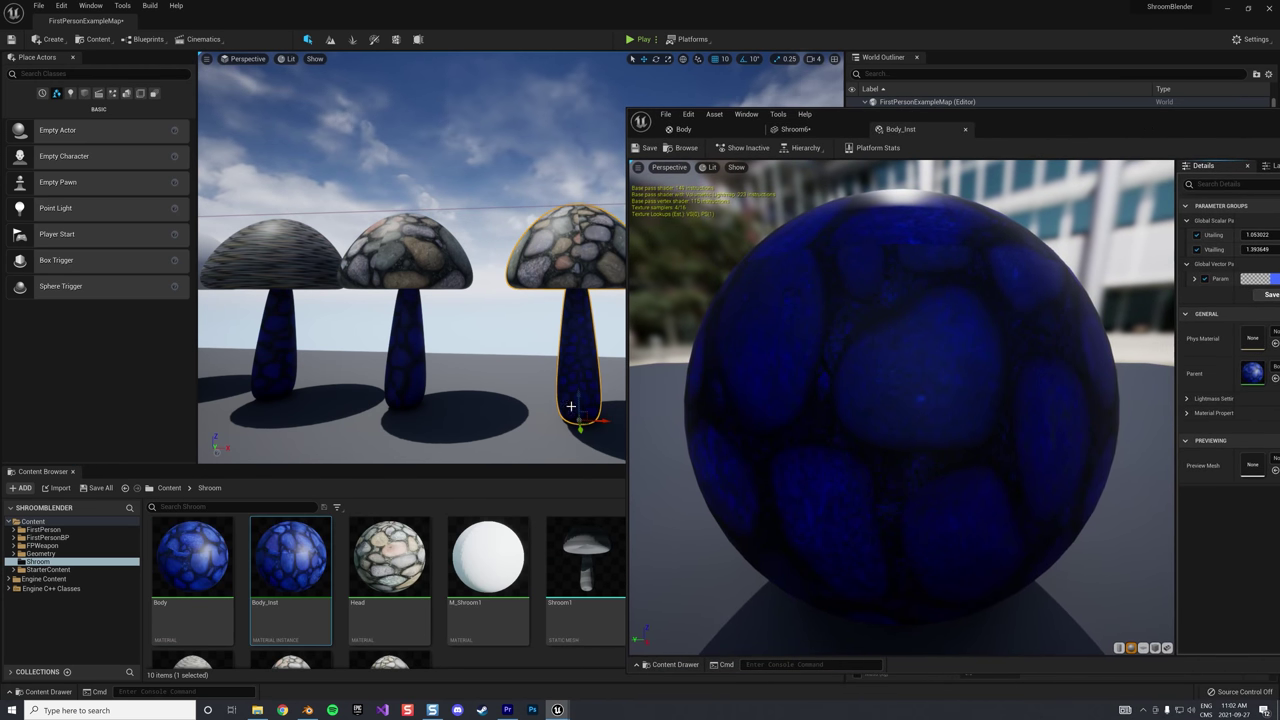
scroll(571, 405, "up", 3)
left_click_drag(1040, 120, 153, 210)
left_click_drag(385, 340, 411, 341)
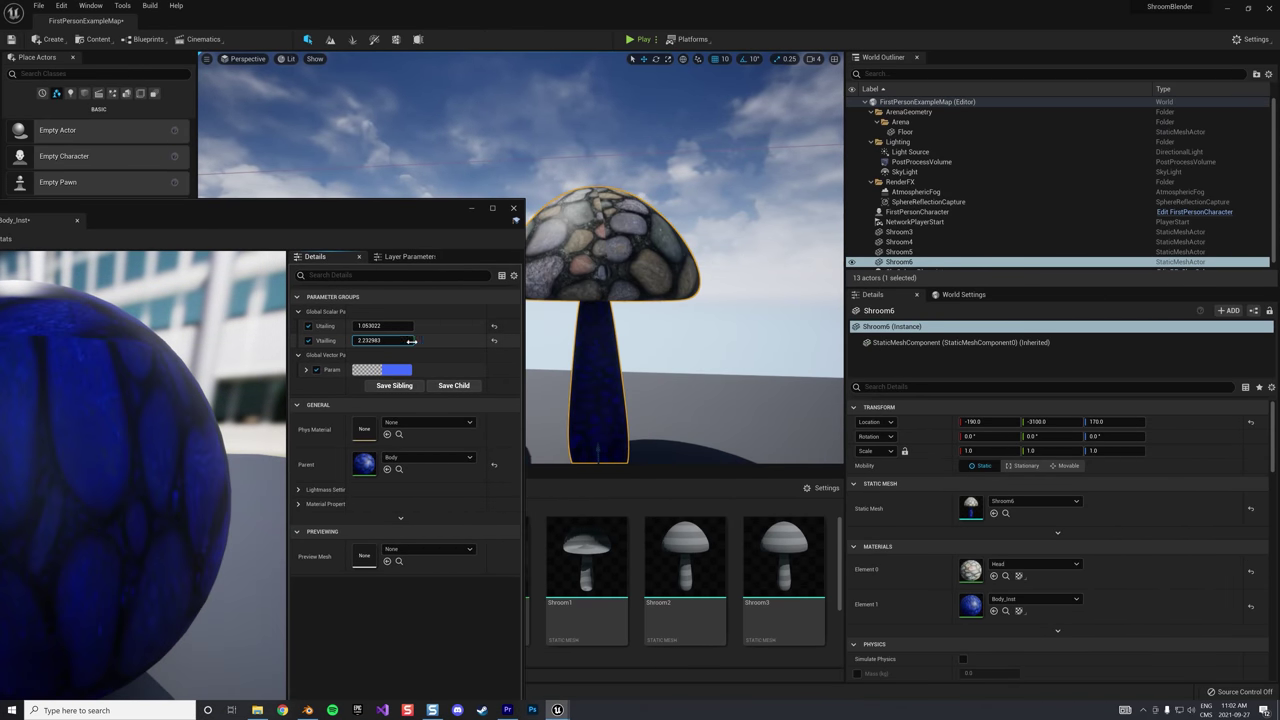
left_click(493, 341)
left_click(493, 326)
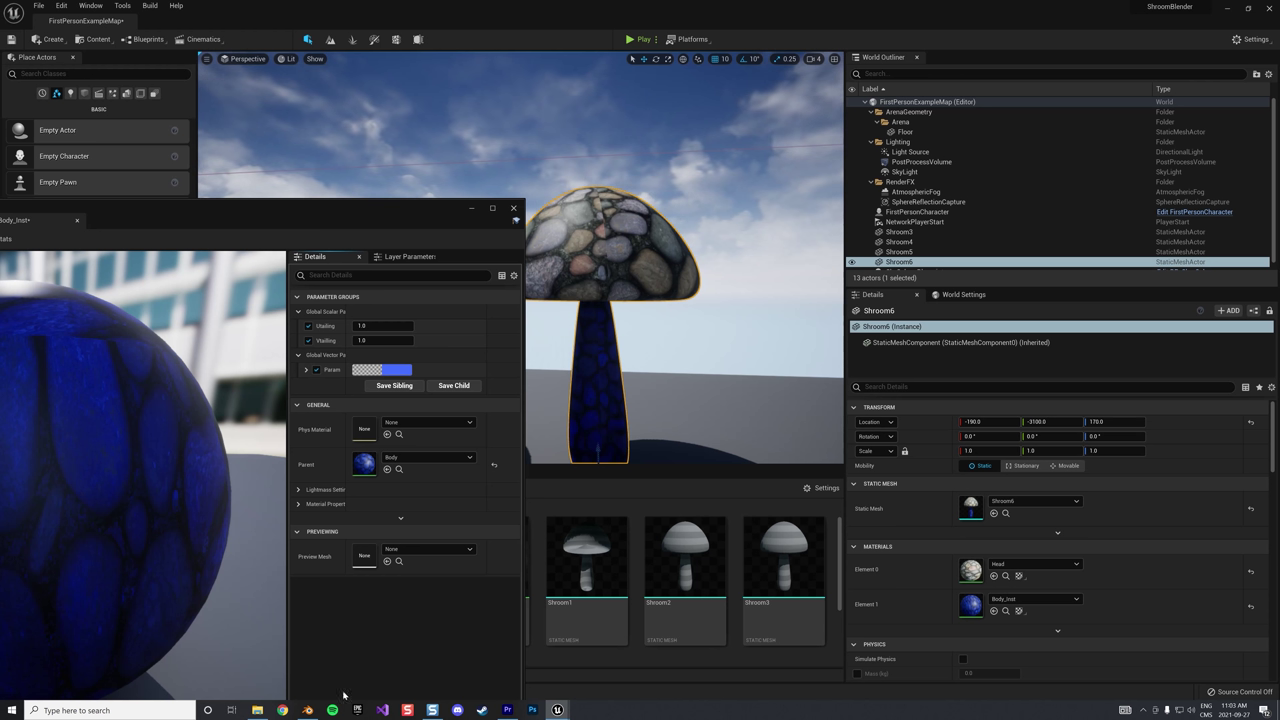
Switch to Blender and compare the mushroom's UV layouts in UVMap and UVMapbase with the whole mesh selected
left_click(307, 710)
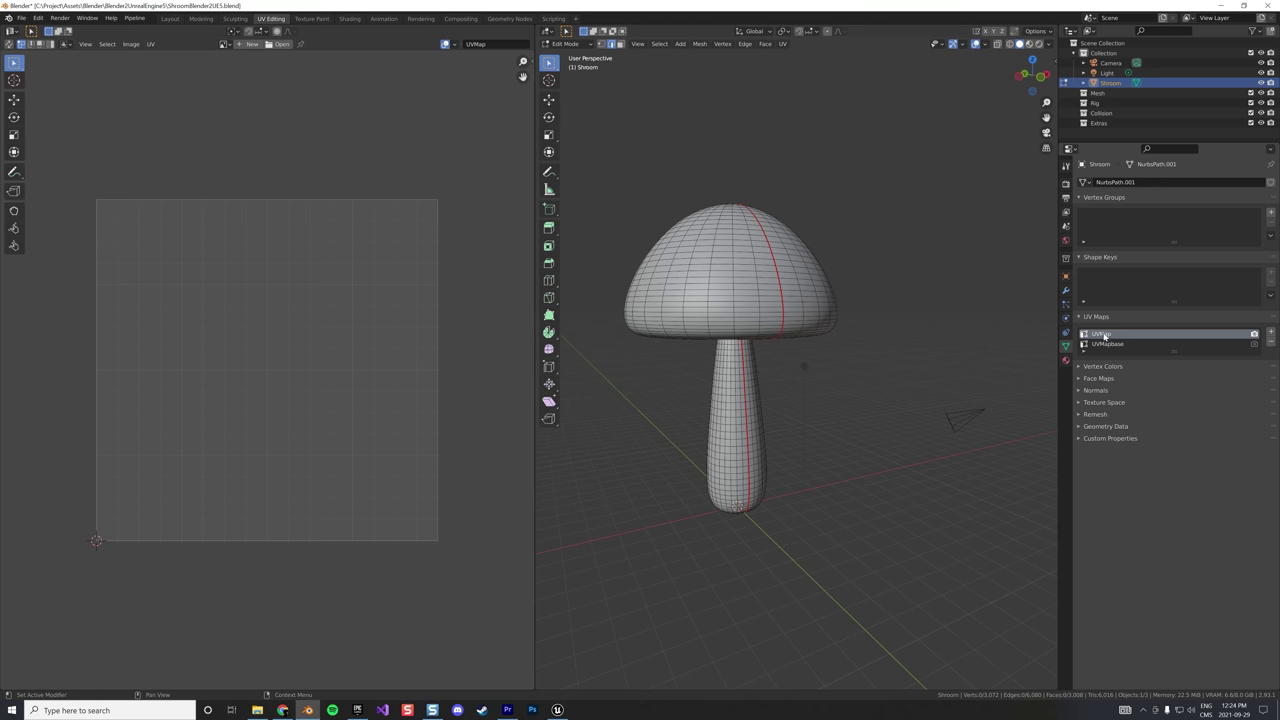
key("a")
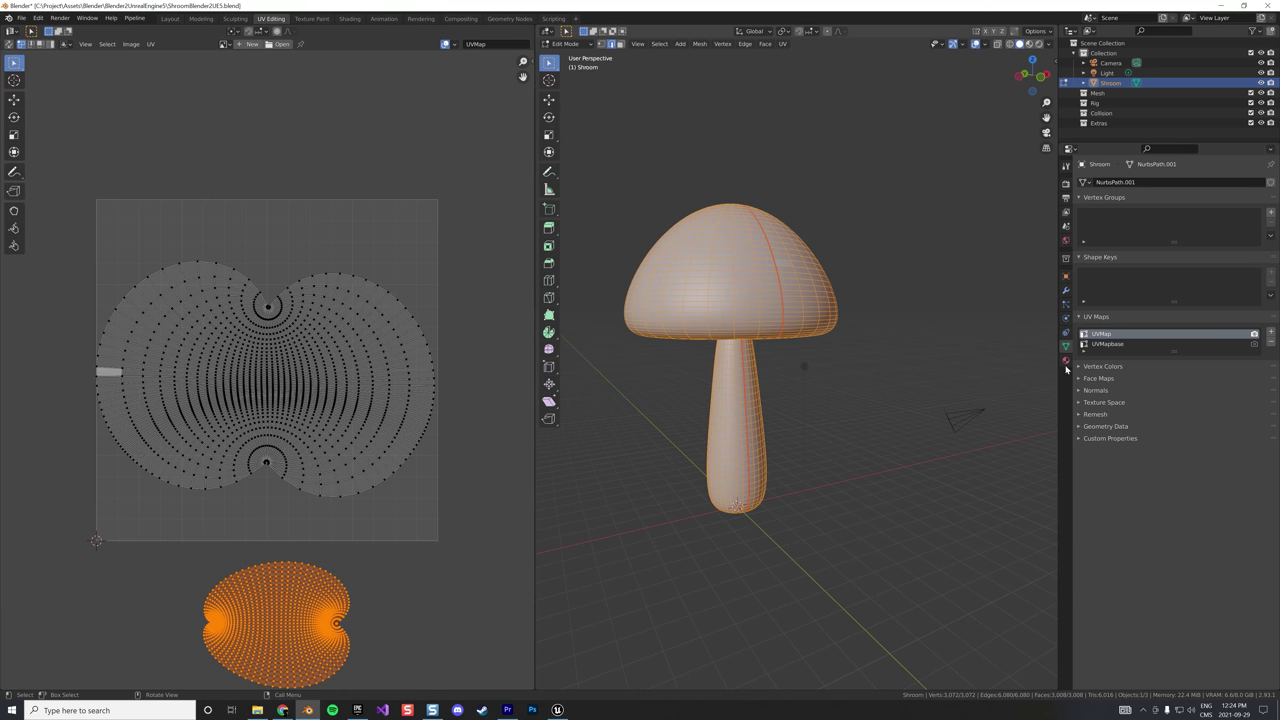
left_click(1110, 344)
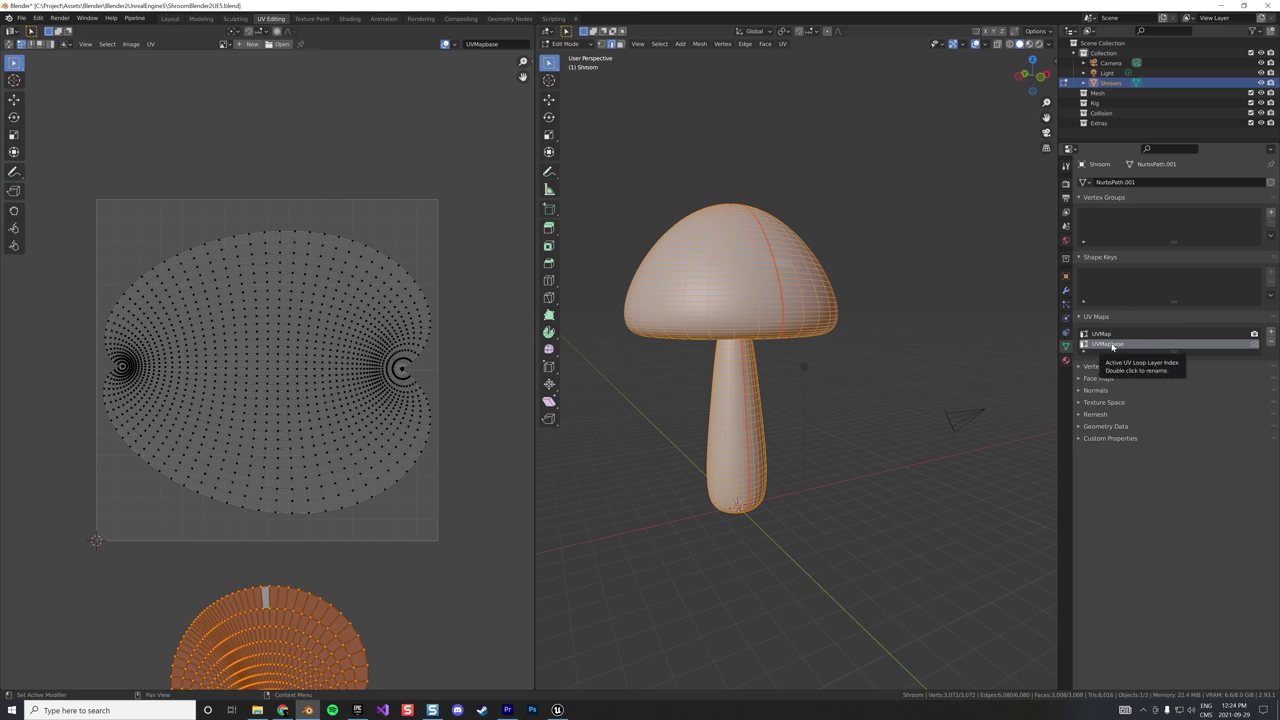
left_click(1110, 334)
key("alt+a")
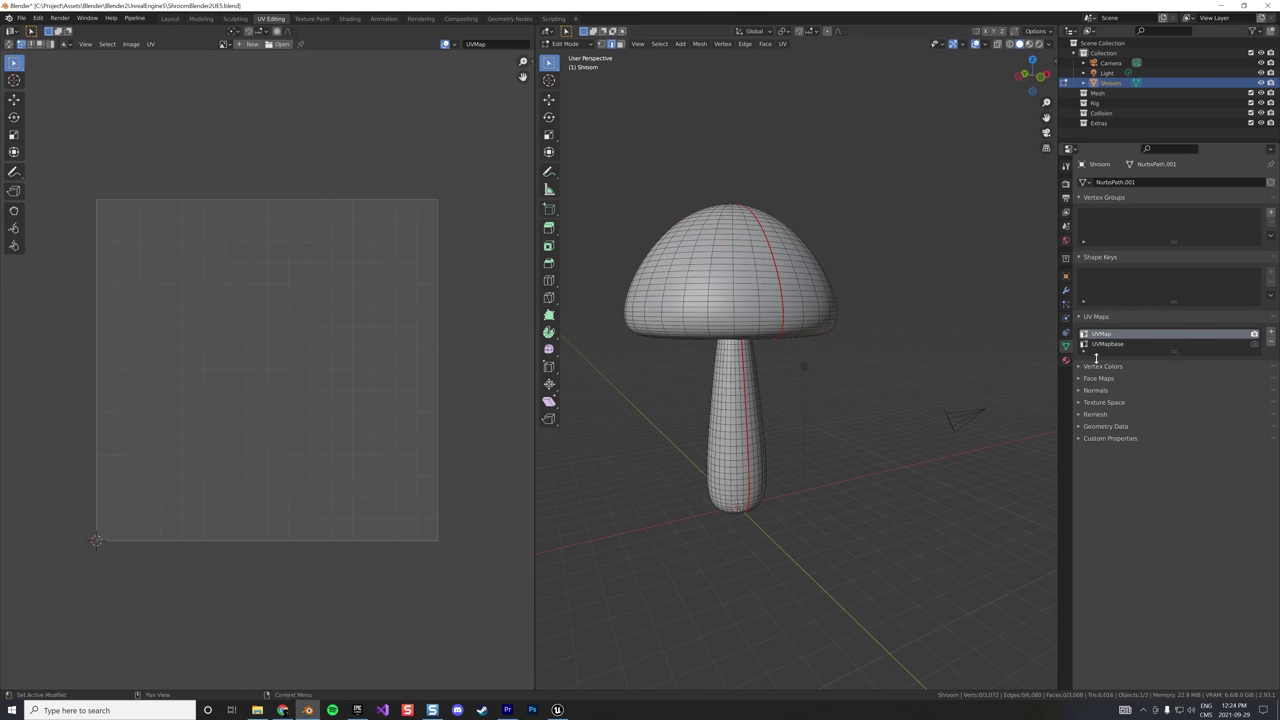
Select the mushroom's Head material and split off a Shader Editor below the 3D viewport to show its nodes
left_click(1066, 360)
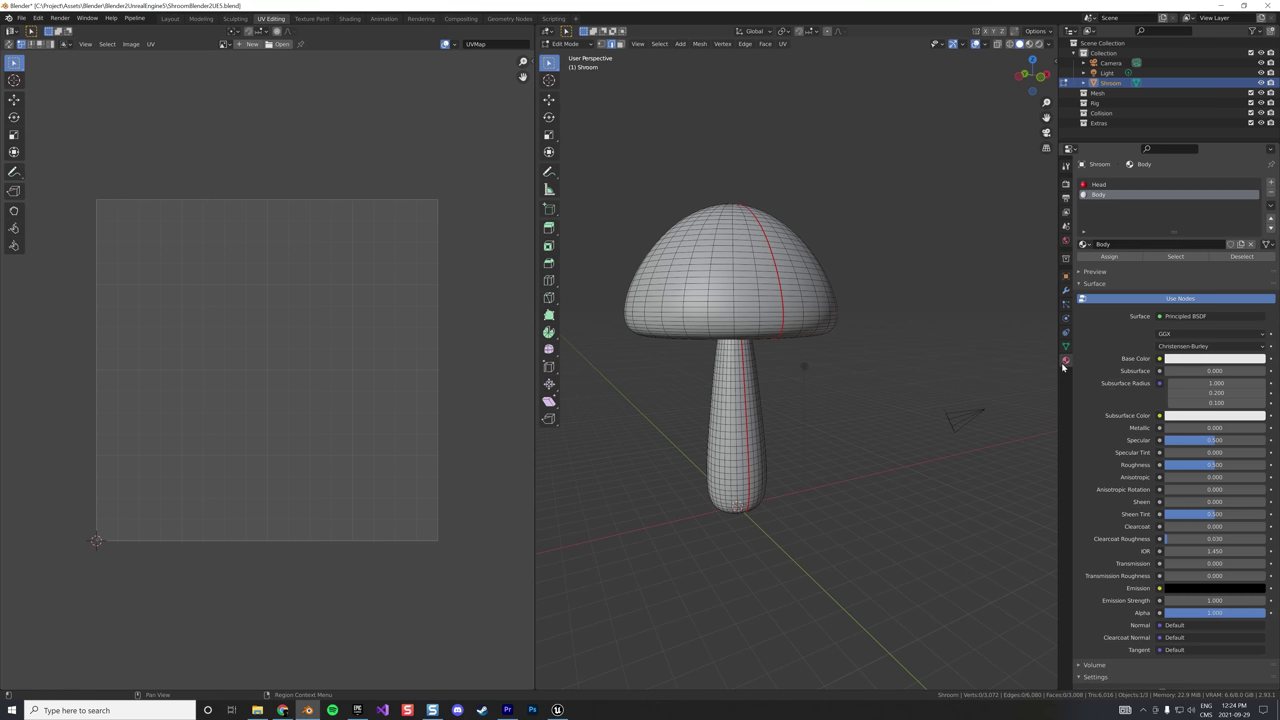
left_click(1102, 185)
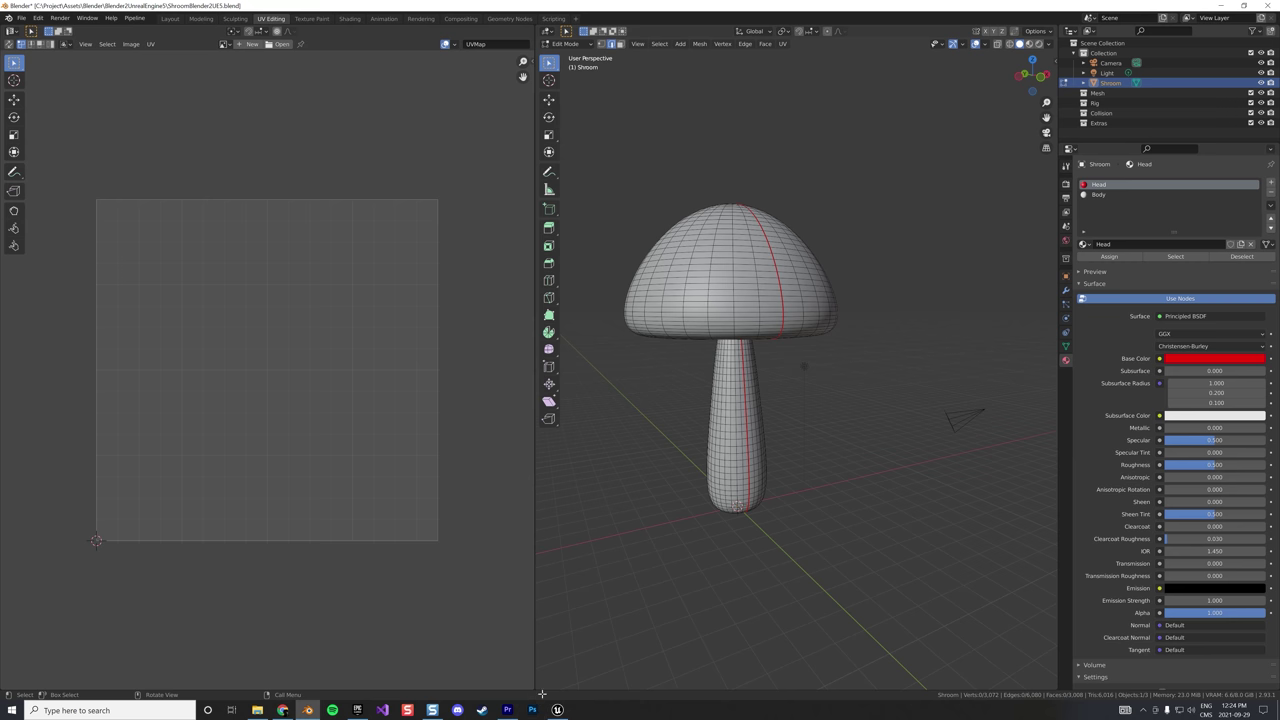
left_click_drag(541, 693, 542, 480)
left_click(548, 480)
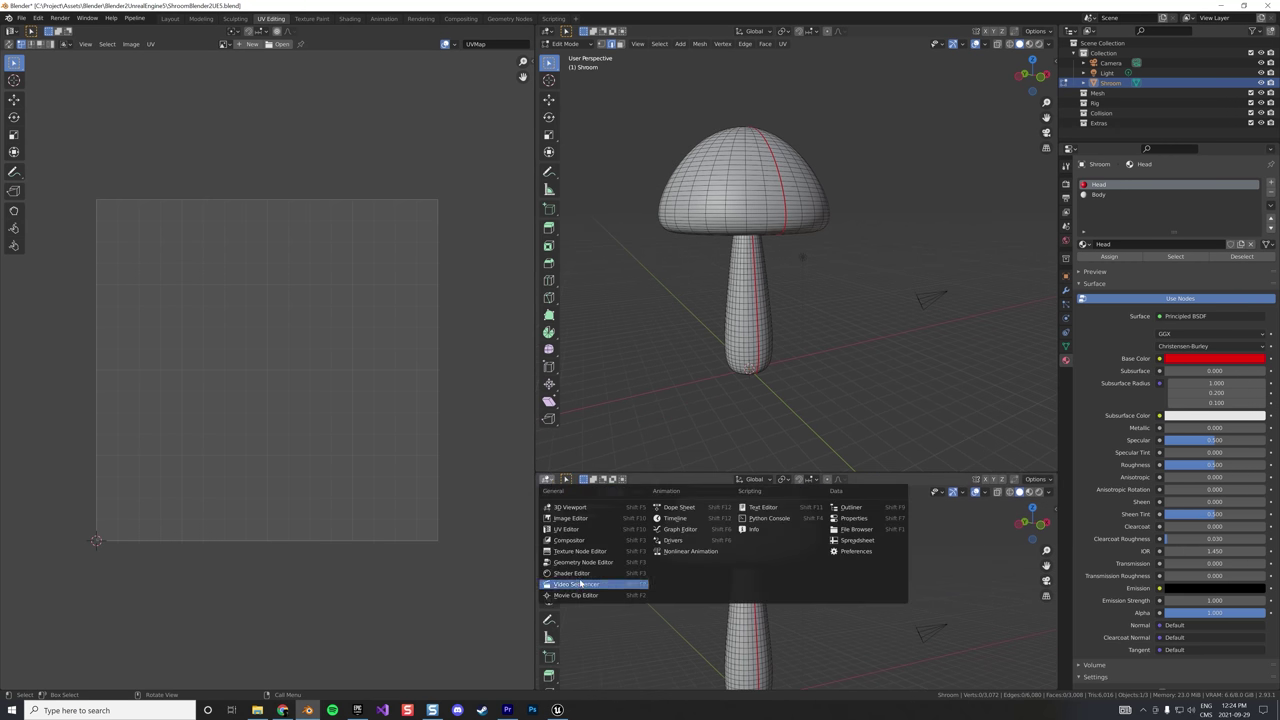
left_click(577, 573)
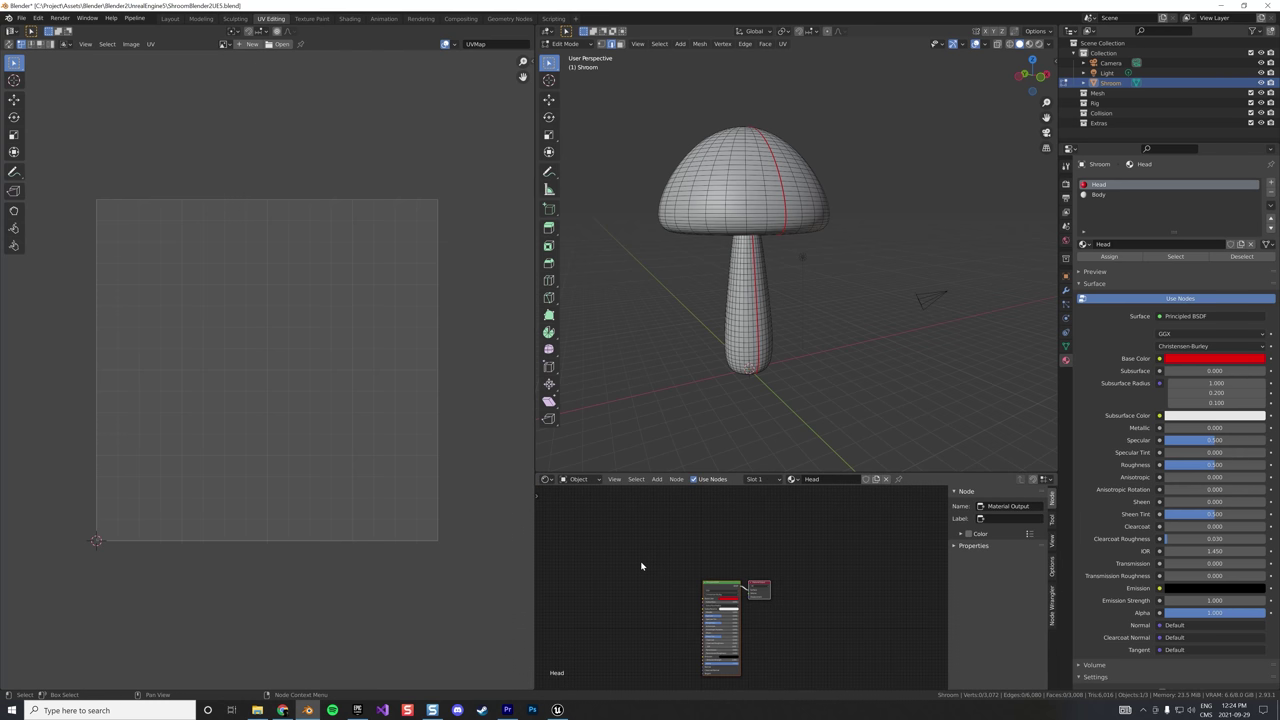
Add an Image Texture node beside the Principled BSDF in the Head material
scroll(636, 562, "up", 2)
right_click(628, 556)
key("Escape")
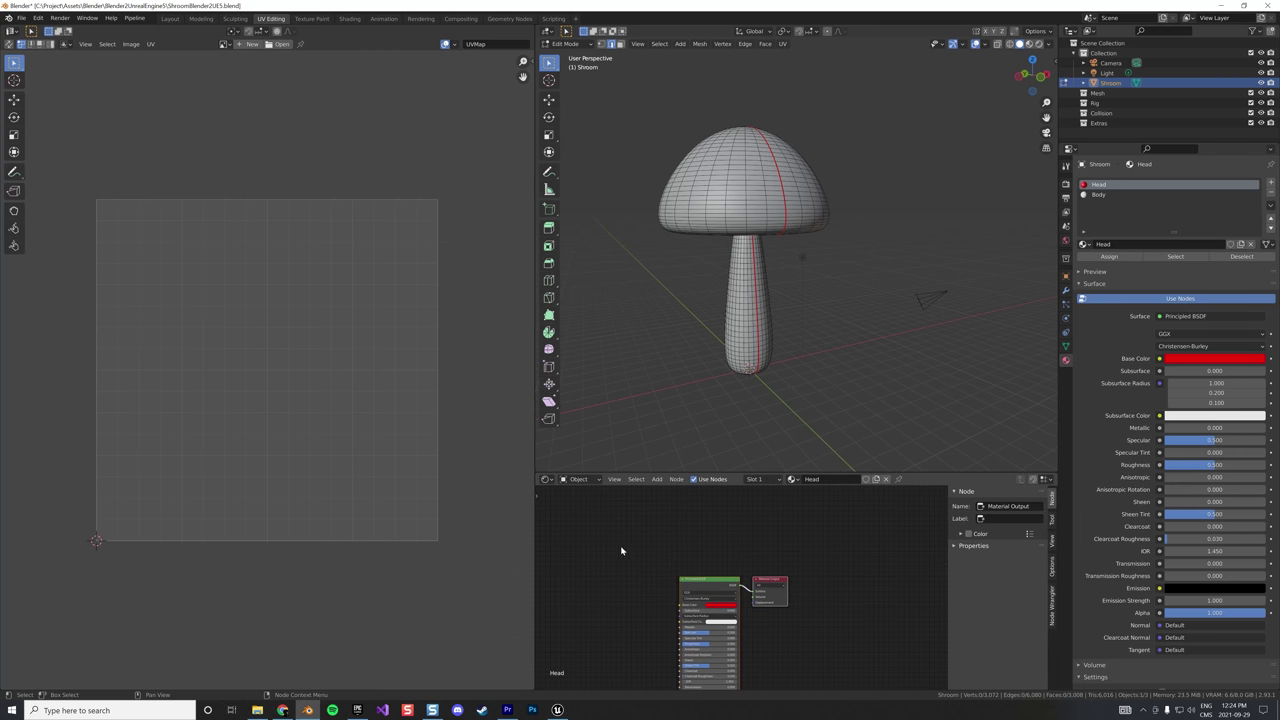
key("shift+a")
type("stextu")
key("Down")
key("Down")
key("Down")
key("Down")
key("Return")
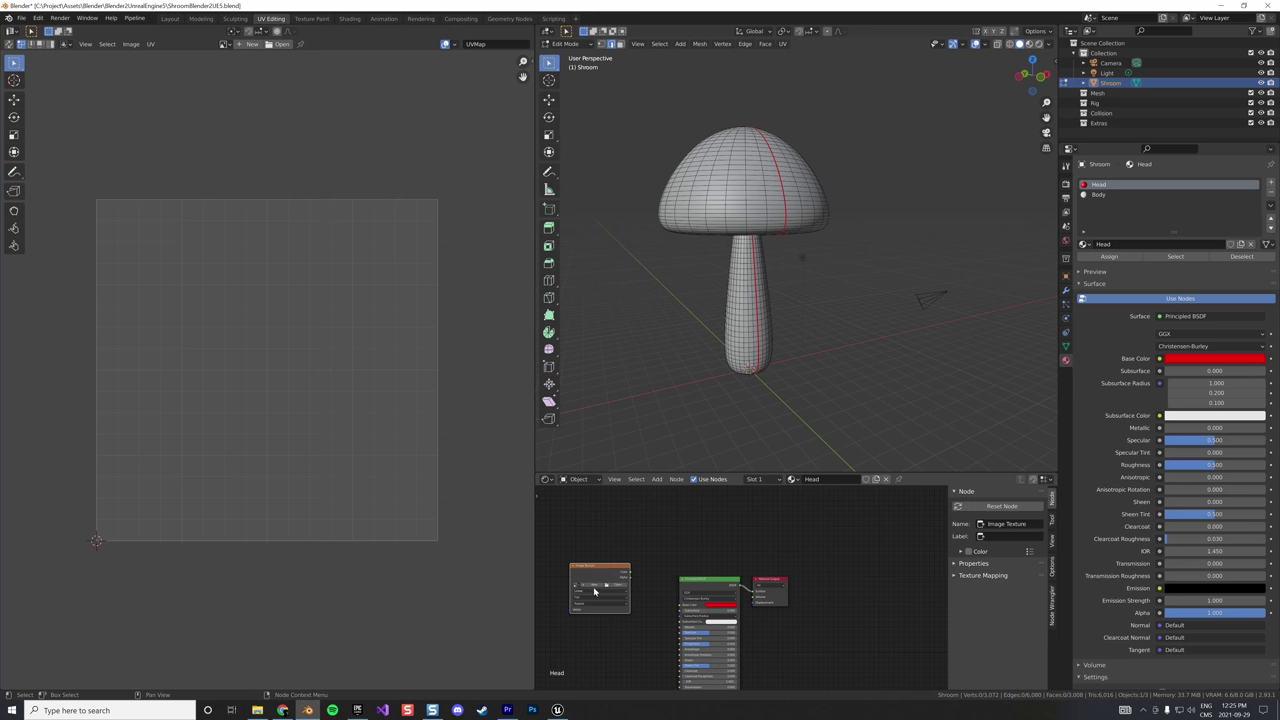
Start a new image for the Image Texture node, named HeadTexture, with a width and height of 2048 px
left_click(594, 586)
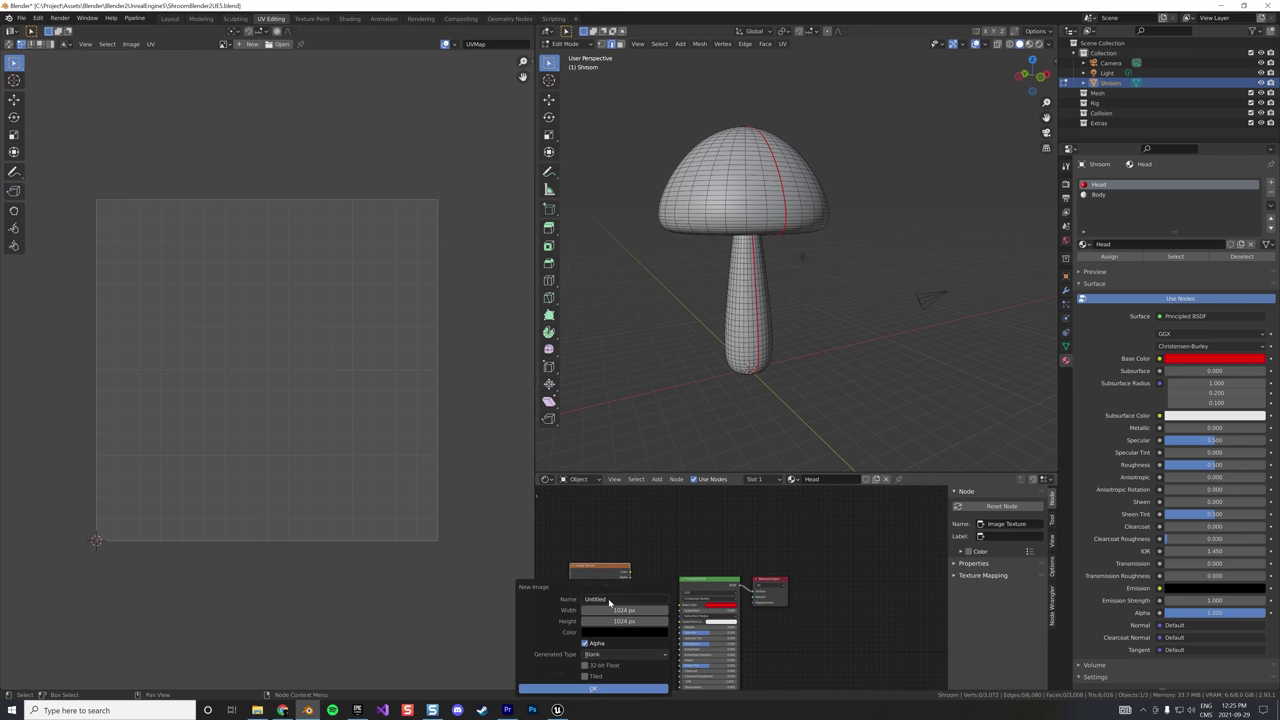
left_click(609, 599)
type("HeadTexture")
key("Tab")
key("Tab")
type("1024")
key("Escape")
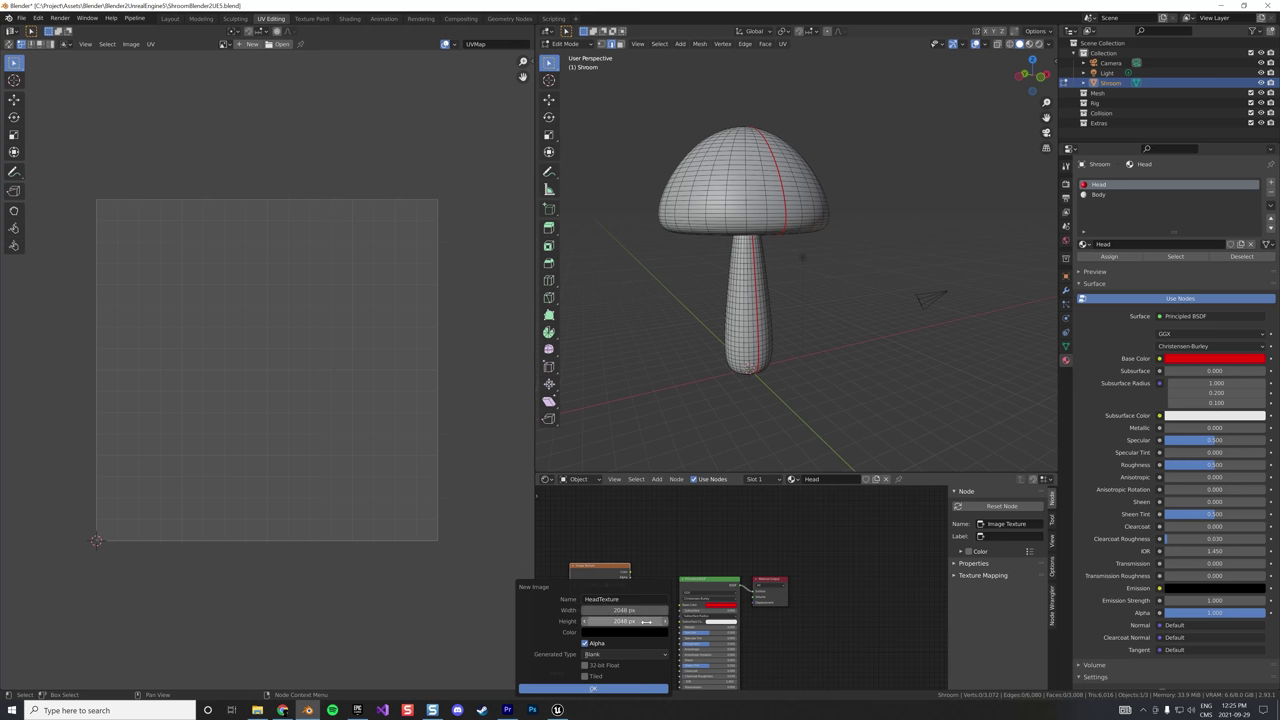
Set the new image's fill colour to bright red and create the image
left_click(631, 632)
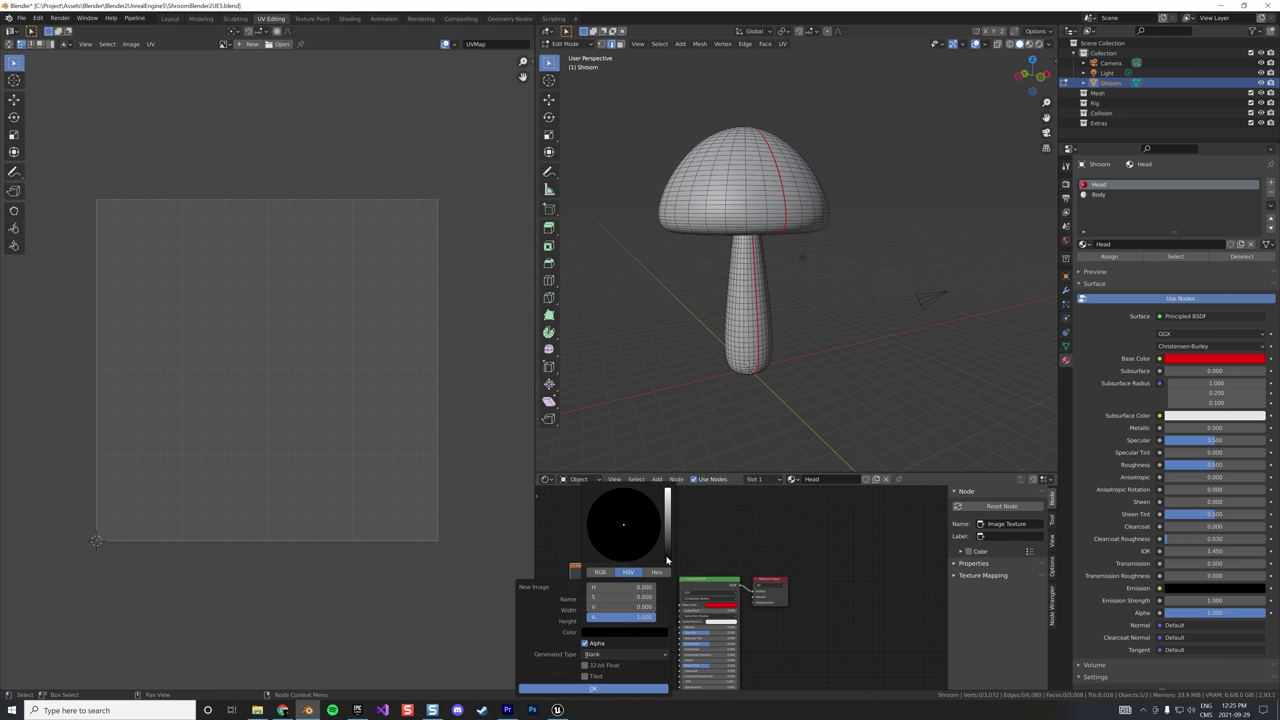
left_click_drag(667, 561, 667, 490)
left_click_drag(625, 527, 623, 561)
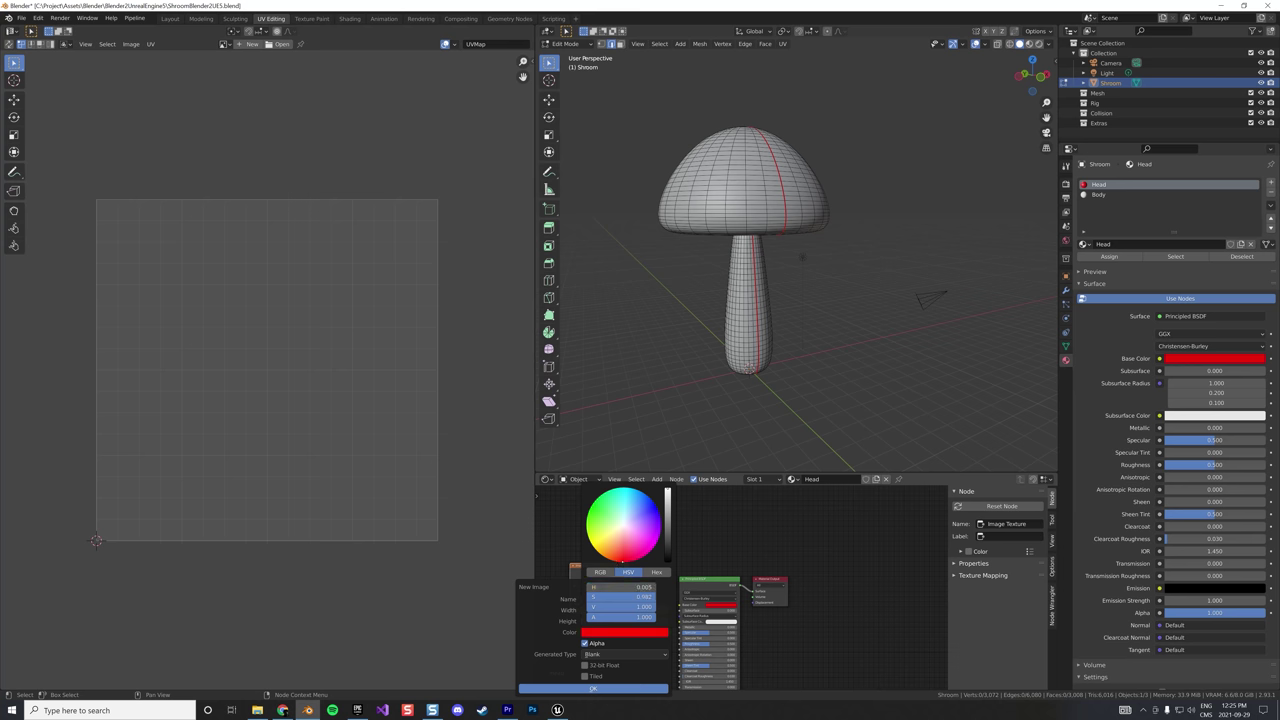
left_click(598, 689)
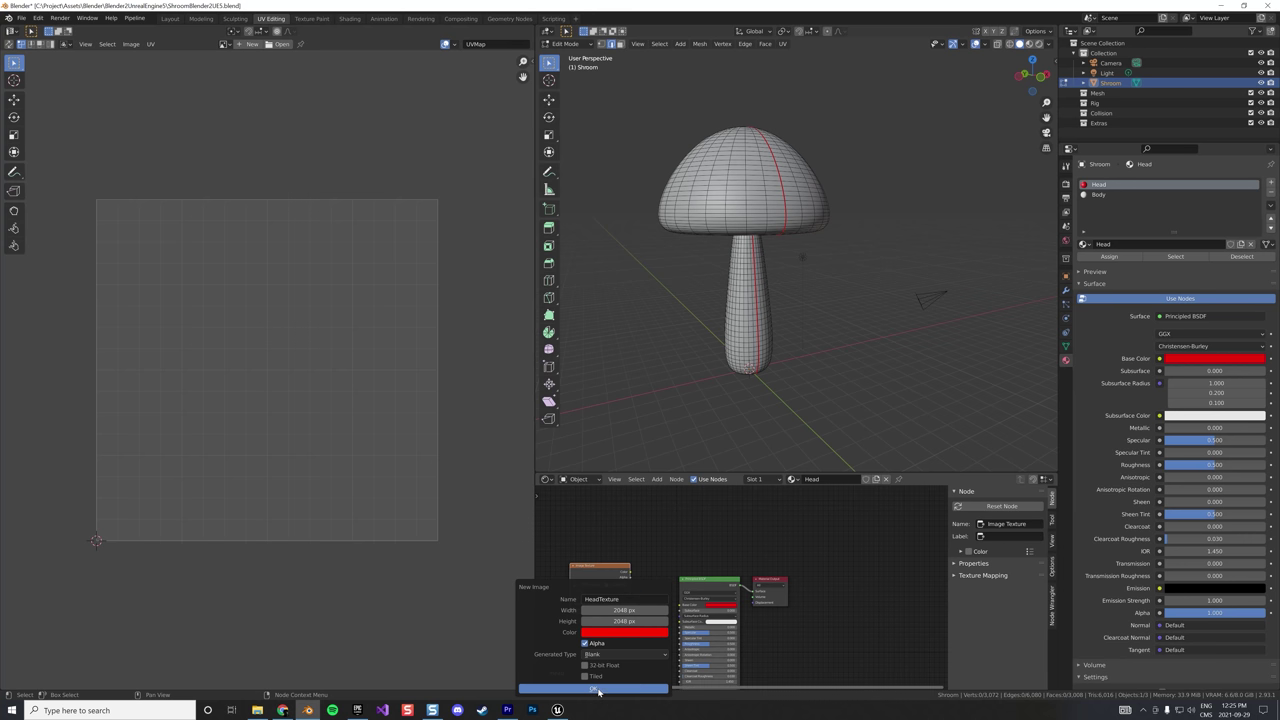
key("space")
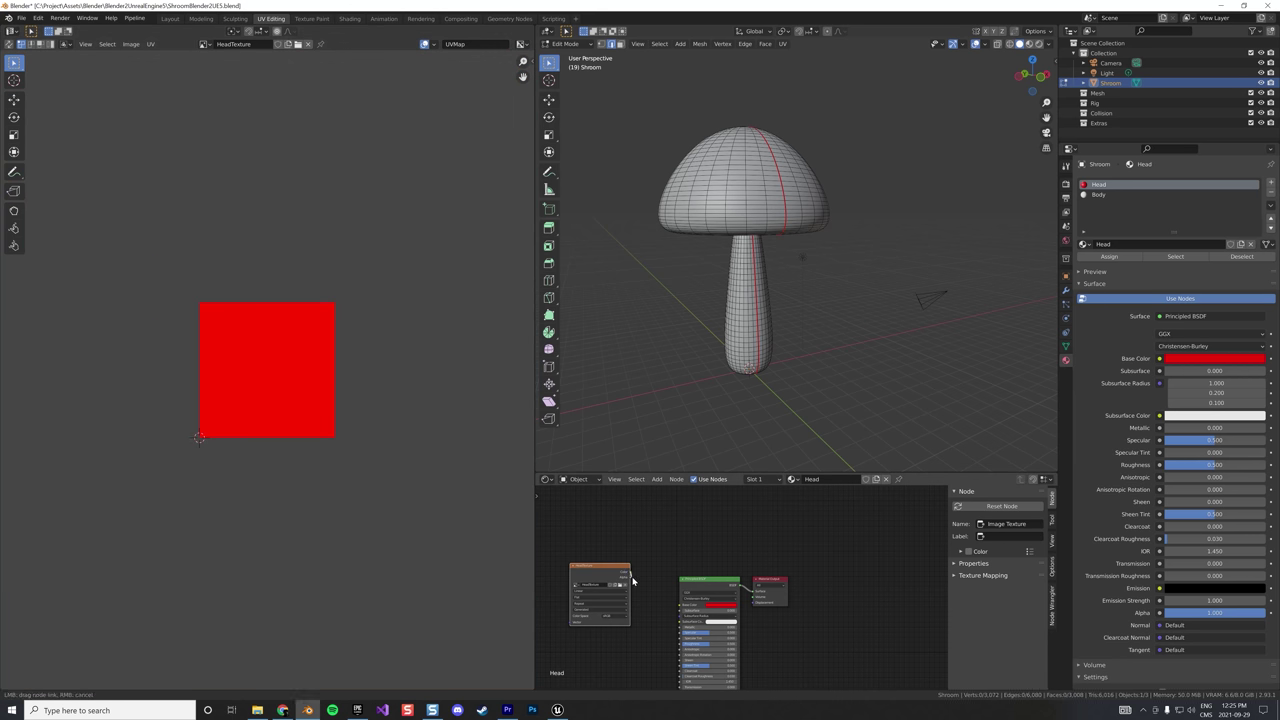
Connect HeadTexture's Color output to the Principled BSDF's Base Color and show the mushroom in Material Preview shading
left_click_drag(628, 574, 684, 608)
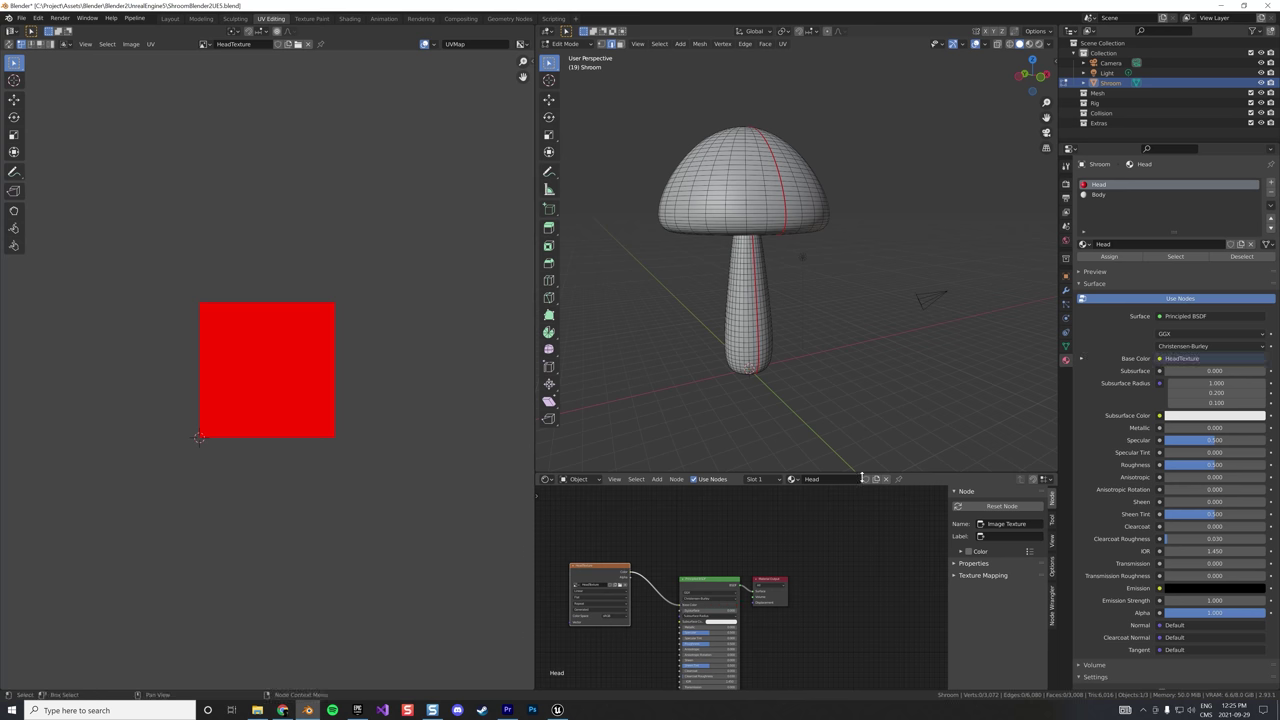
left_click(1038, 45)
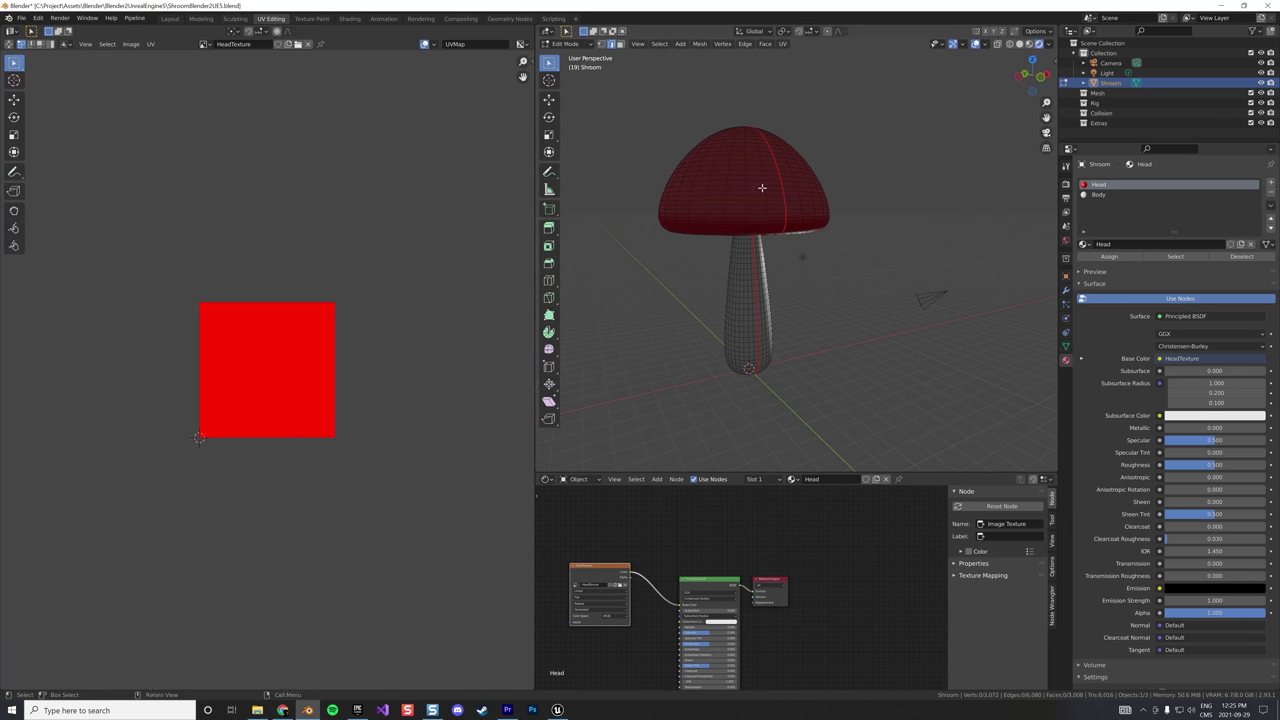
left_click(1020, 45)
left_click(1030, 45)
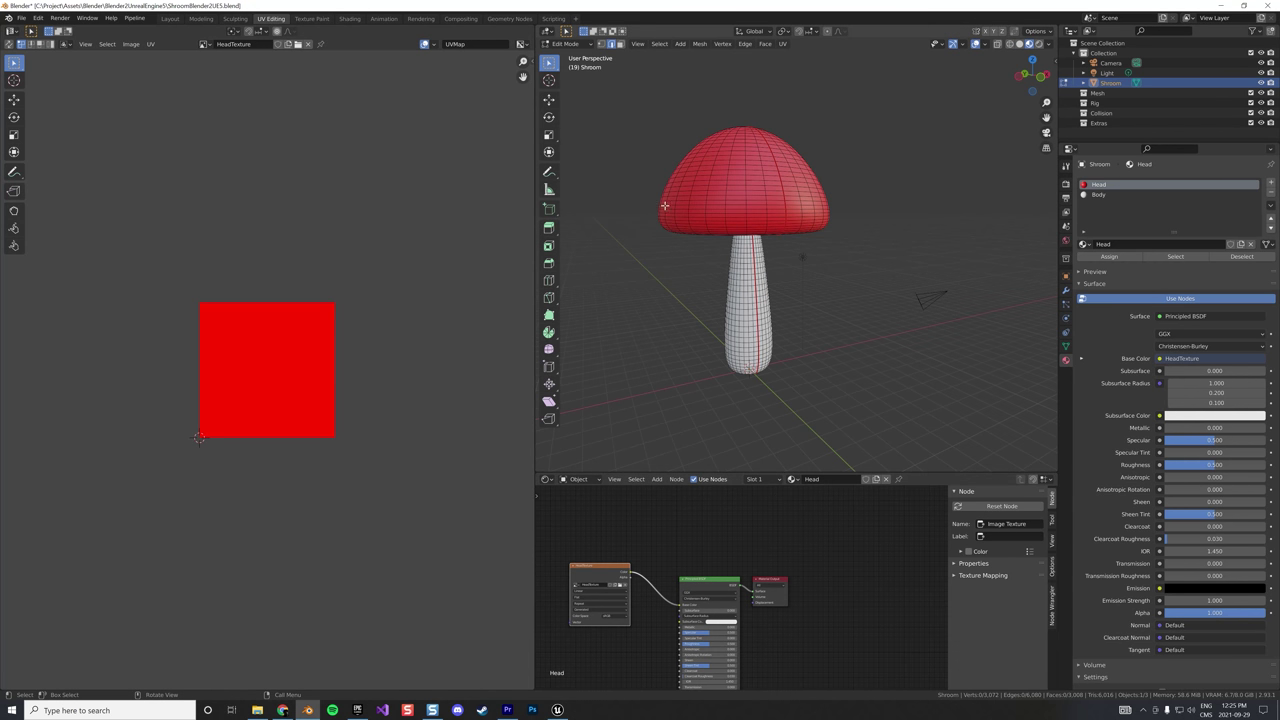
Switch the mushroom to Texture Paint mode and paint white spots all around the red cap
left_click(565, 44)
left_click(573, 111)
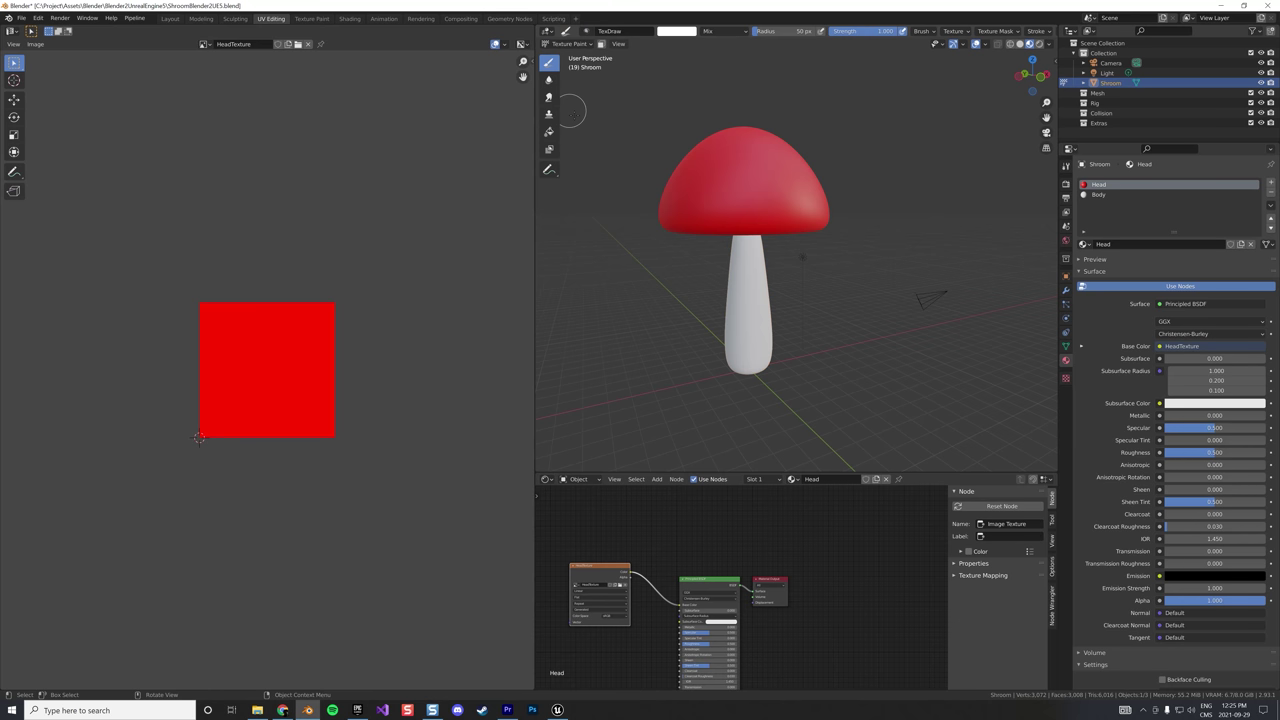
scroll(766, 156, "up", 4)
scroll(764, 150, "down", 4)
middle_click_drag(766, 150, 749, 177)
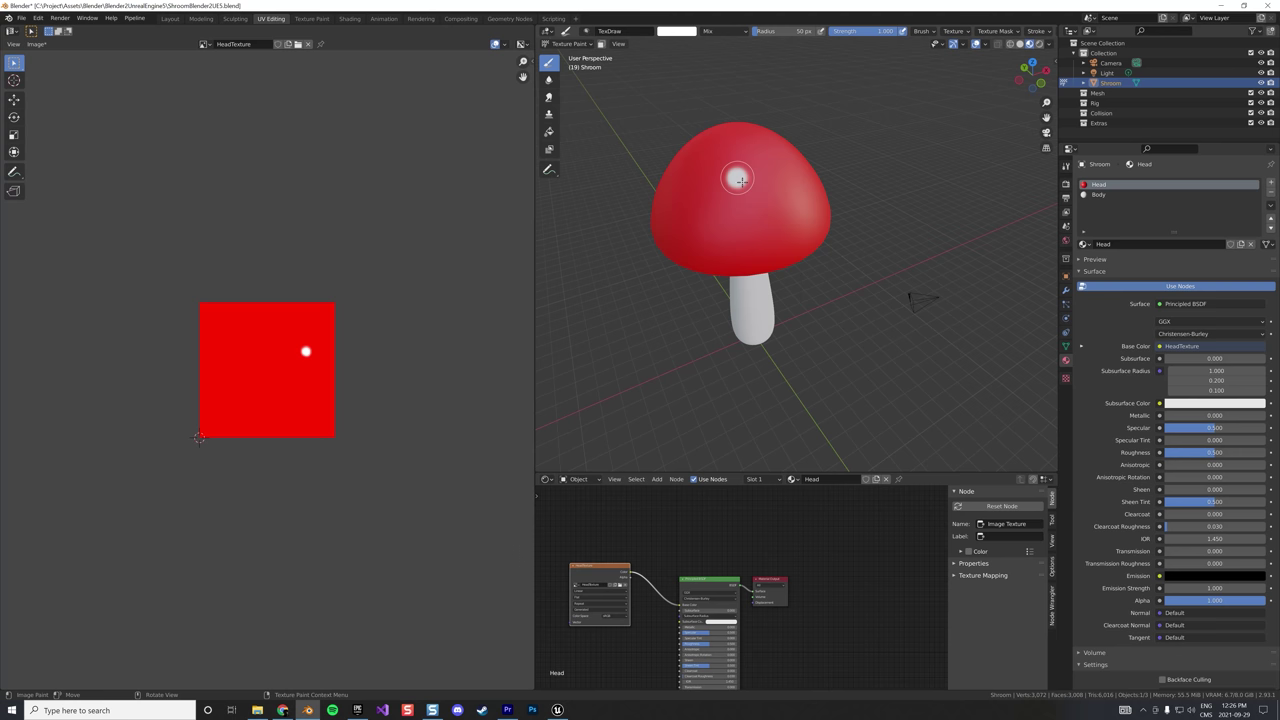
left_click(745, 231)
left_click(791, 211)
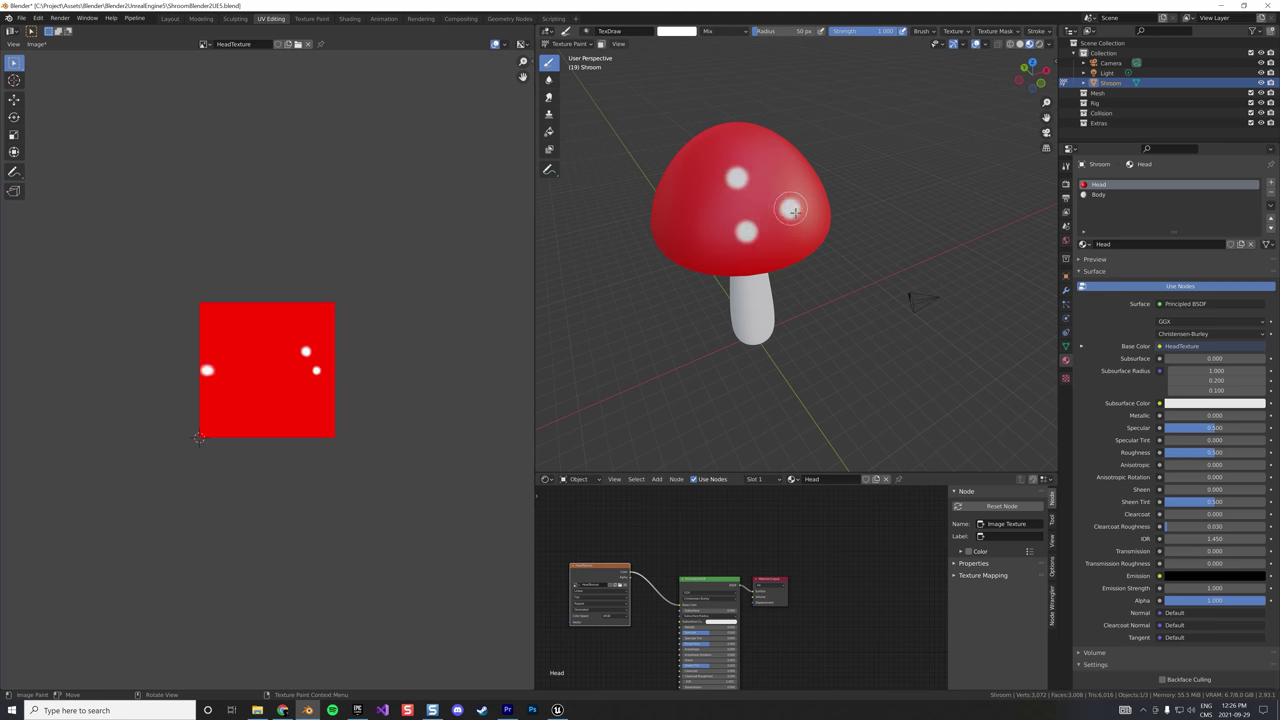
mouse_move(789, 207)
middle_mouse_down()
mouse_move(731, 206)
mouse_move(736, 251)
mouse_move(760, 230)
middle_mouse_up()
left_click(756, 136)
scroll(760, 230, "up", 3)
left_click(740, 180)
key("KP_1")
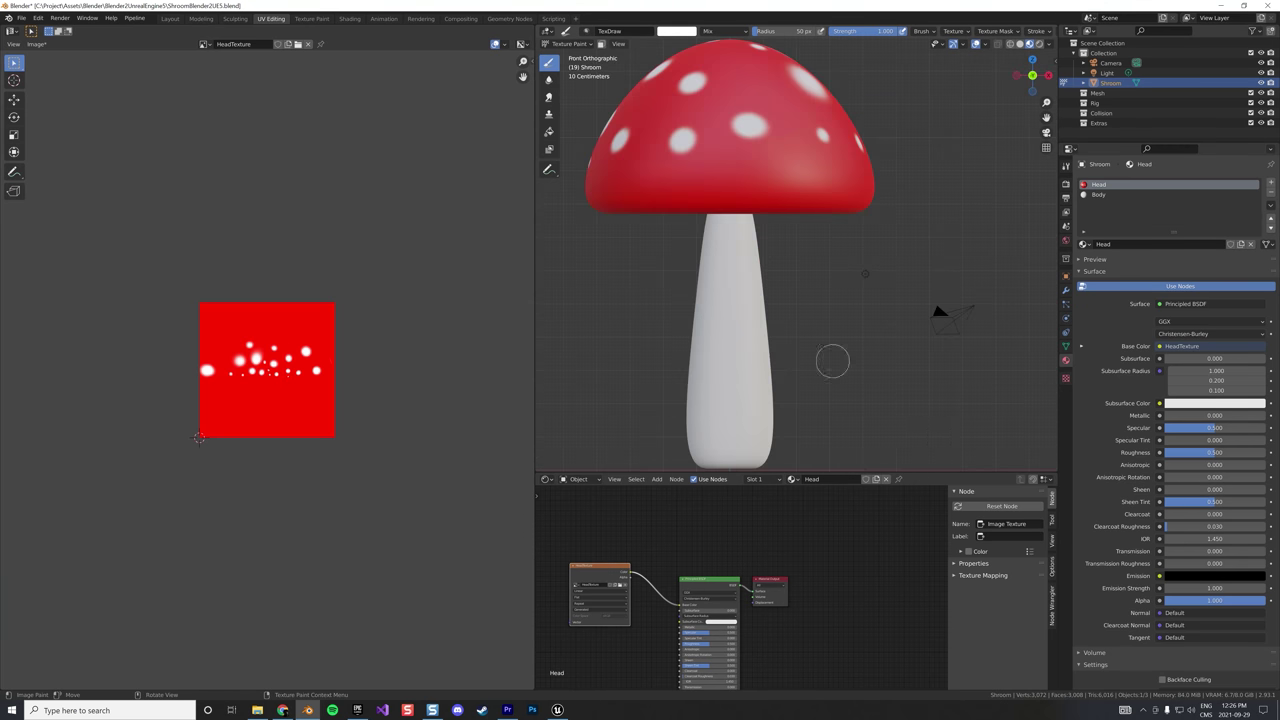
Paint white radial gill stripes on the cap's underside around the stem, using brush strengths of 1.000 and 0.240
middle_click_drag(833, 361, 894, 349)
scroll(894, 349, "up", 3)
left_click_drag(745, 205, 885, 90)
left_click_drag(805, 245, 899, 105)
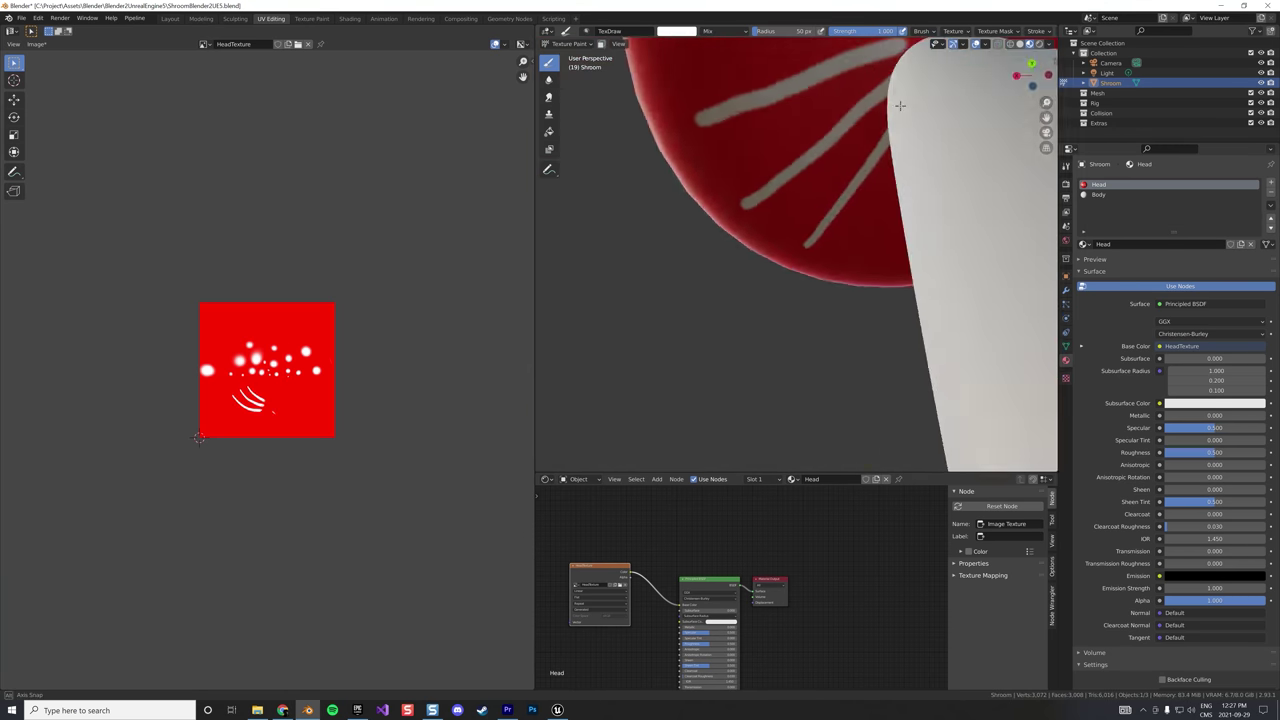
mouse_move(899, 105)
middle_mouse_down()
mouse_move(826, 63)
mouse_move(829, 206)
middle_mouse_up()
mouse_move(829, 206)
left_mouse_down()
mouse_move(771, 206)
mouse_move(640, 260)
left_mouse_up()
scroll(806, 207, "up", 2)
scroll(806, 207, "down", 3)
scroll(771, 240, "up", 3)
mouse_move(820, 230)
left_mouse_down()
mouse_move(880, 170)
mouse_move(938, 256)
left_mouse_up()
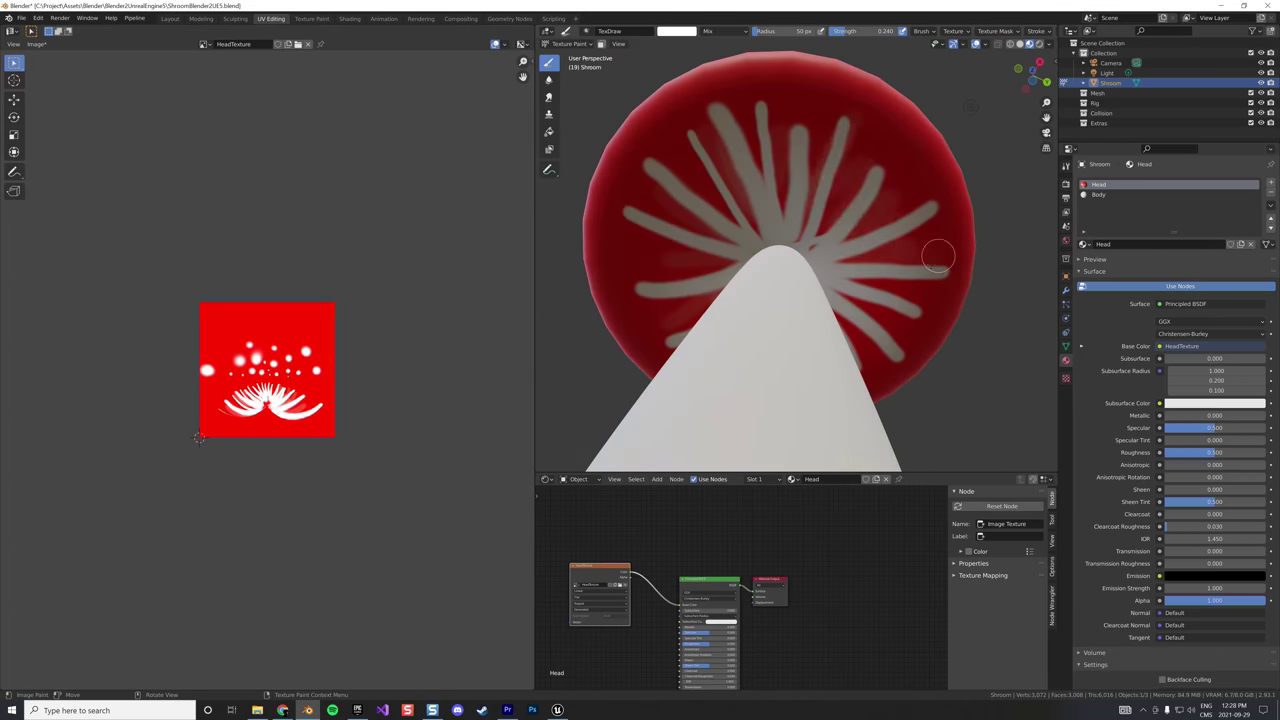
scroll(938, 256, "up", 2)
scroll(938, 256, "down", 3)
middle_click_drag(938, 256, 750, 182)
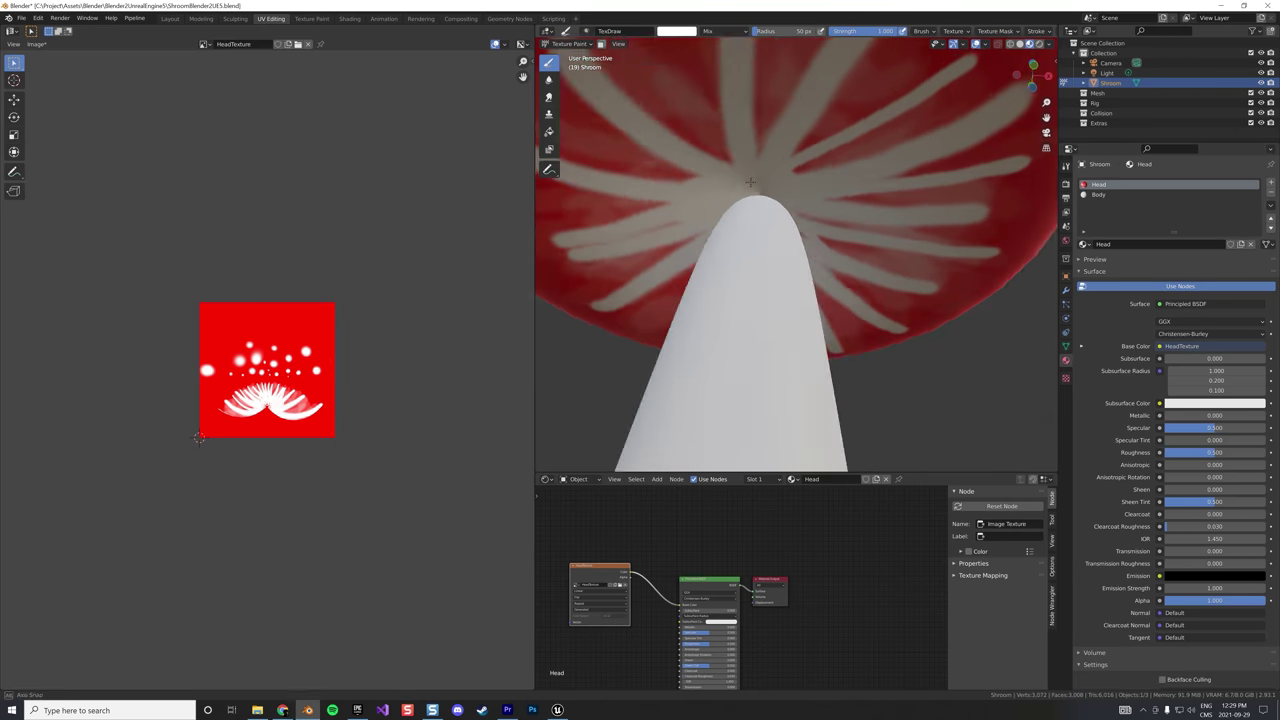
Examine the painted HeadTexture in the image editor's Paint mode, and return the editor to View mode
scroll(199, 437, "up", 8)
left_click(22, 44)
left_click(25, 66)
key("Home")
left_click(22, 44)
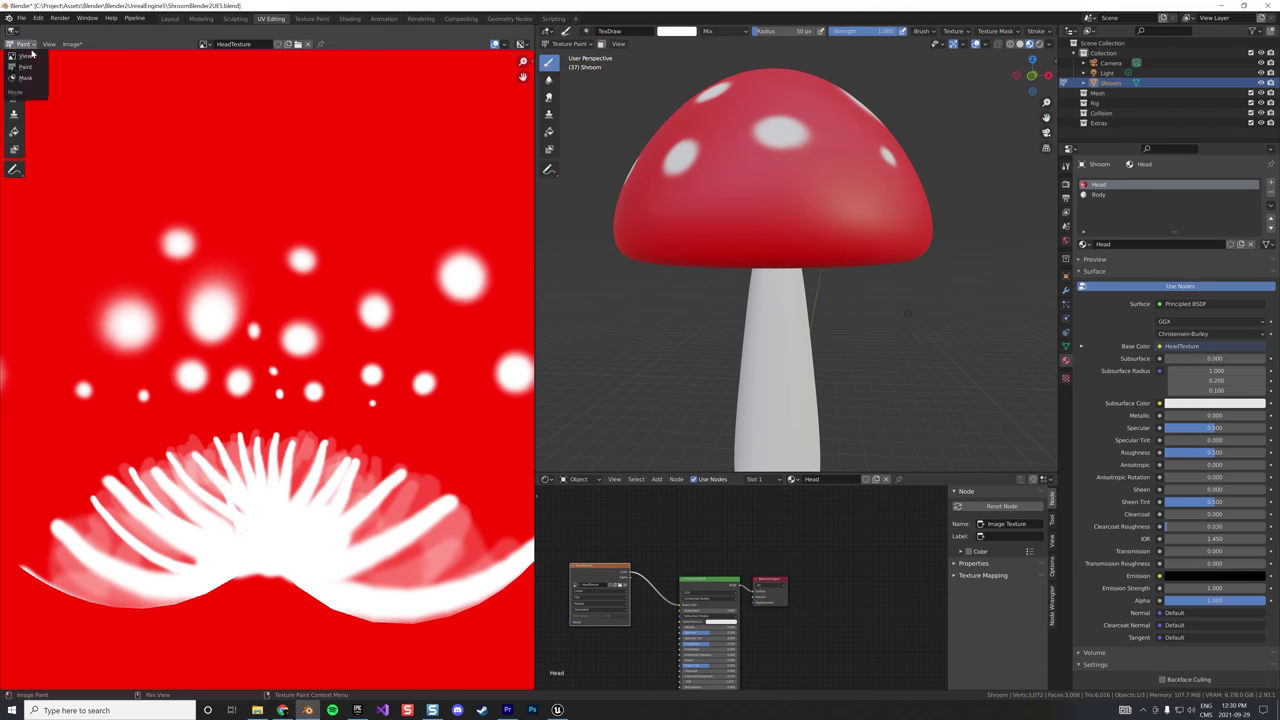
left_click(26, 56)
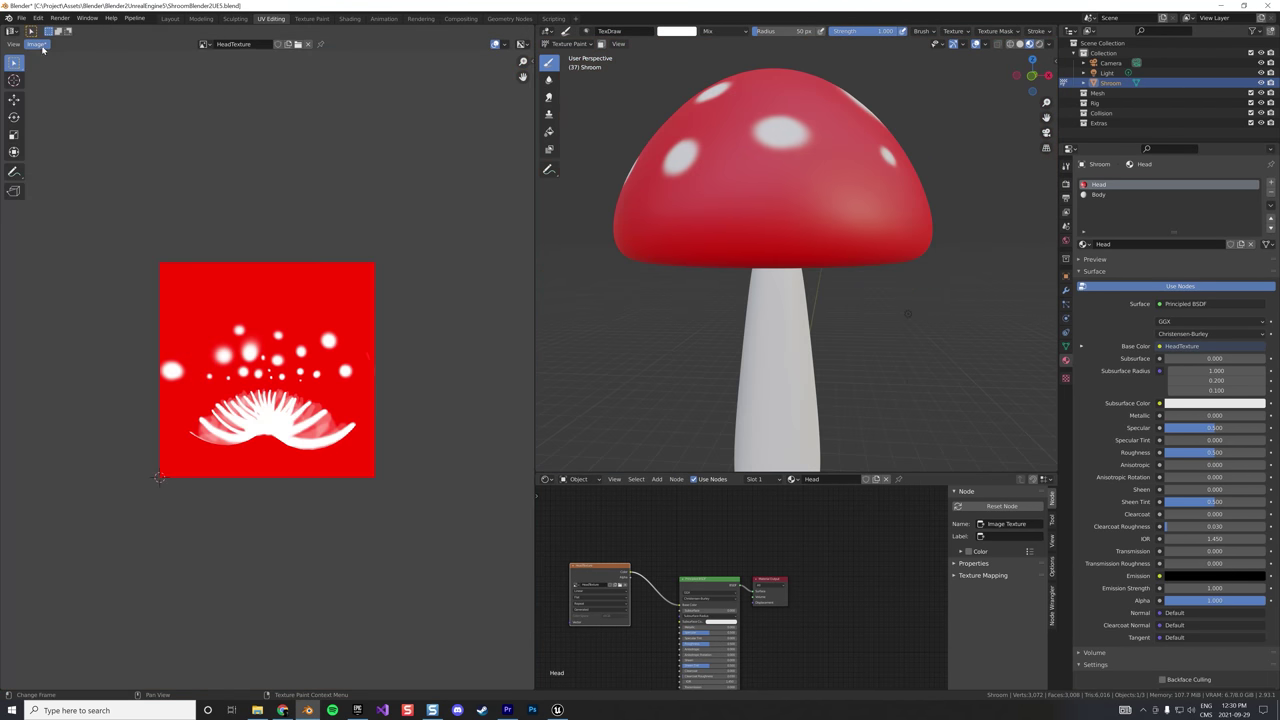
Save the painted image as HeadTexture.png in the Blender2UnrealEngine5 folder
left_click(42, 46)
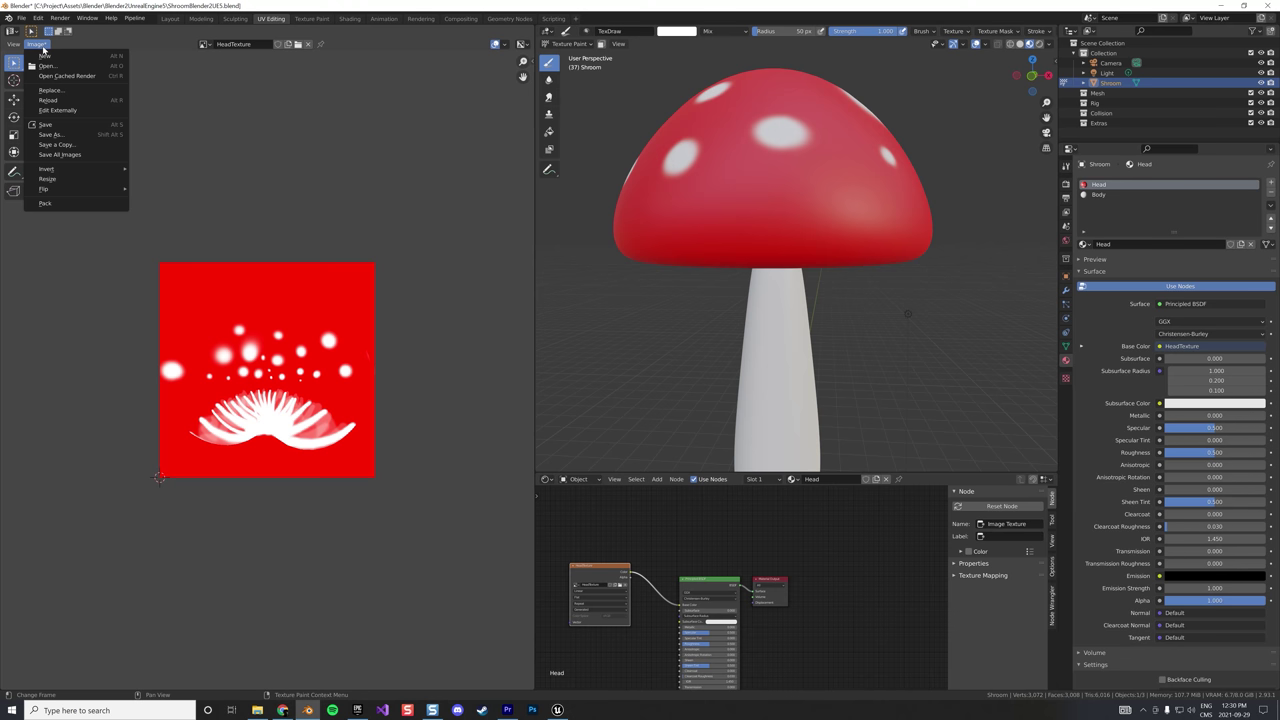
left_click(50, 134)
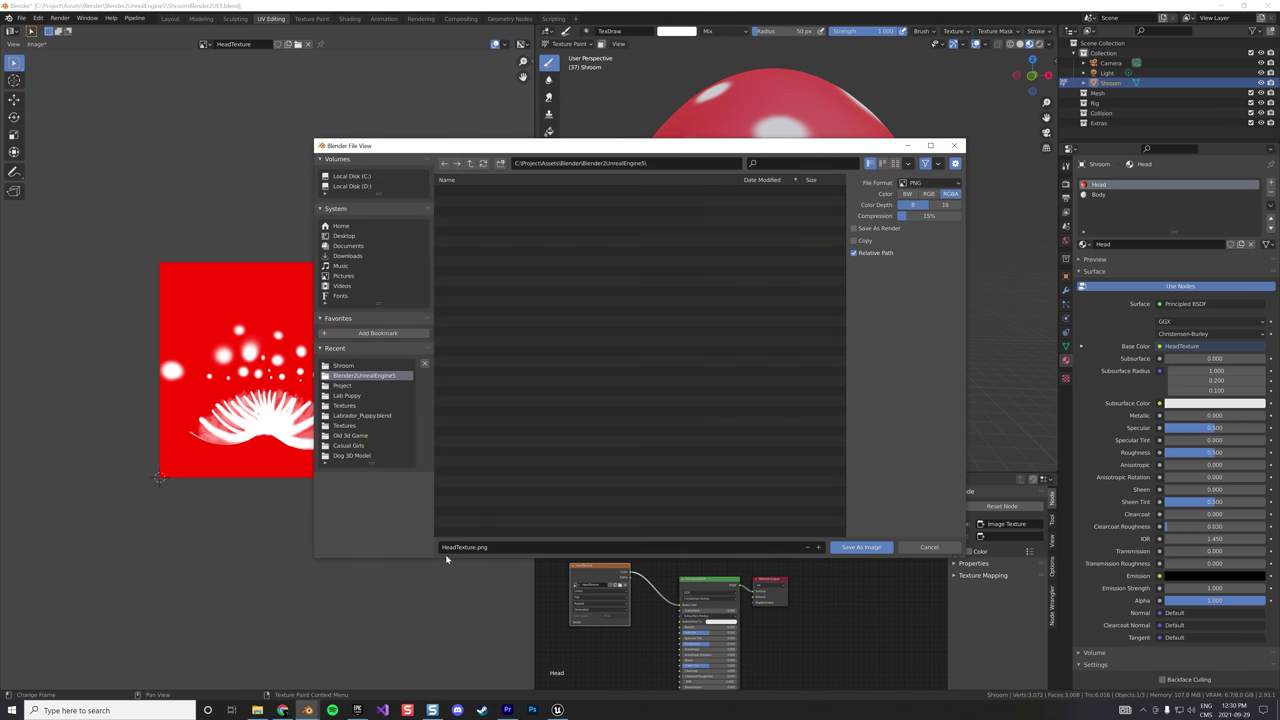
left_click(863, 548)
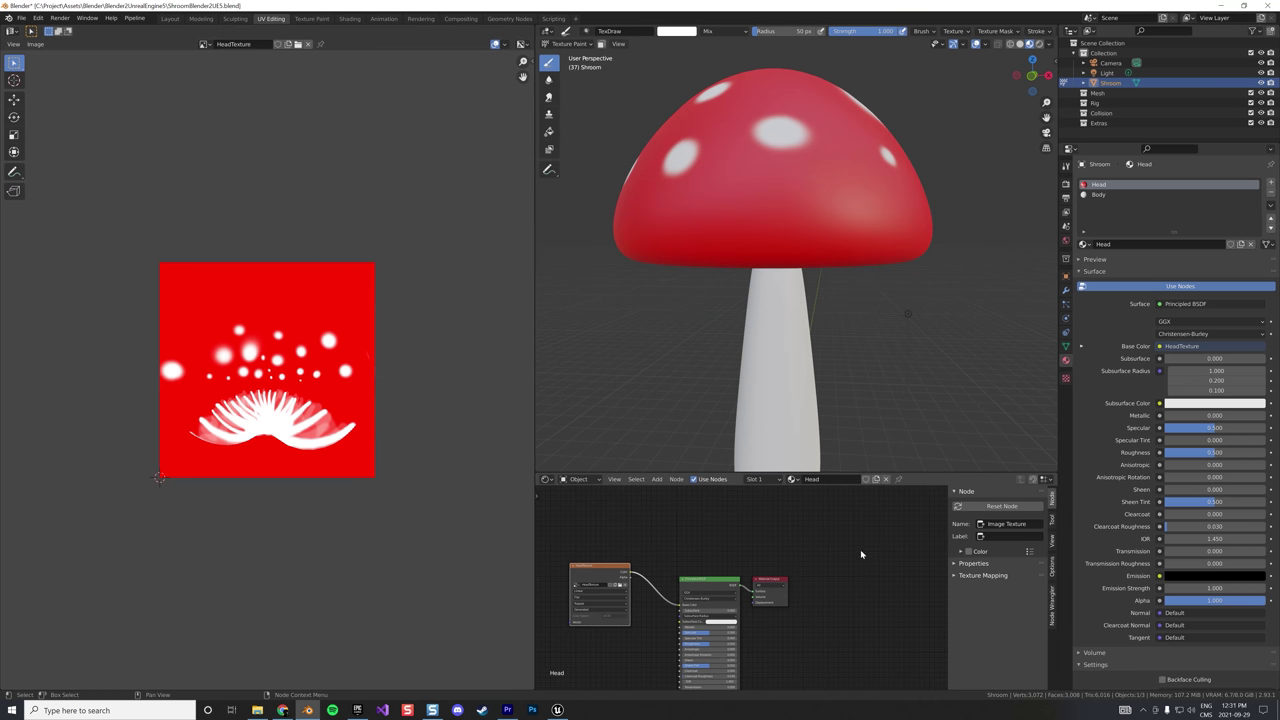
Switch slot 1 to the Body material and make UVMapbase the active UV map for rendering
left_click(795, 480)
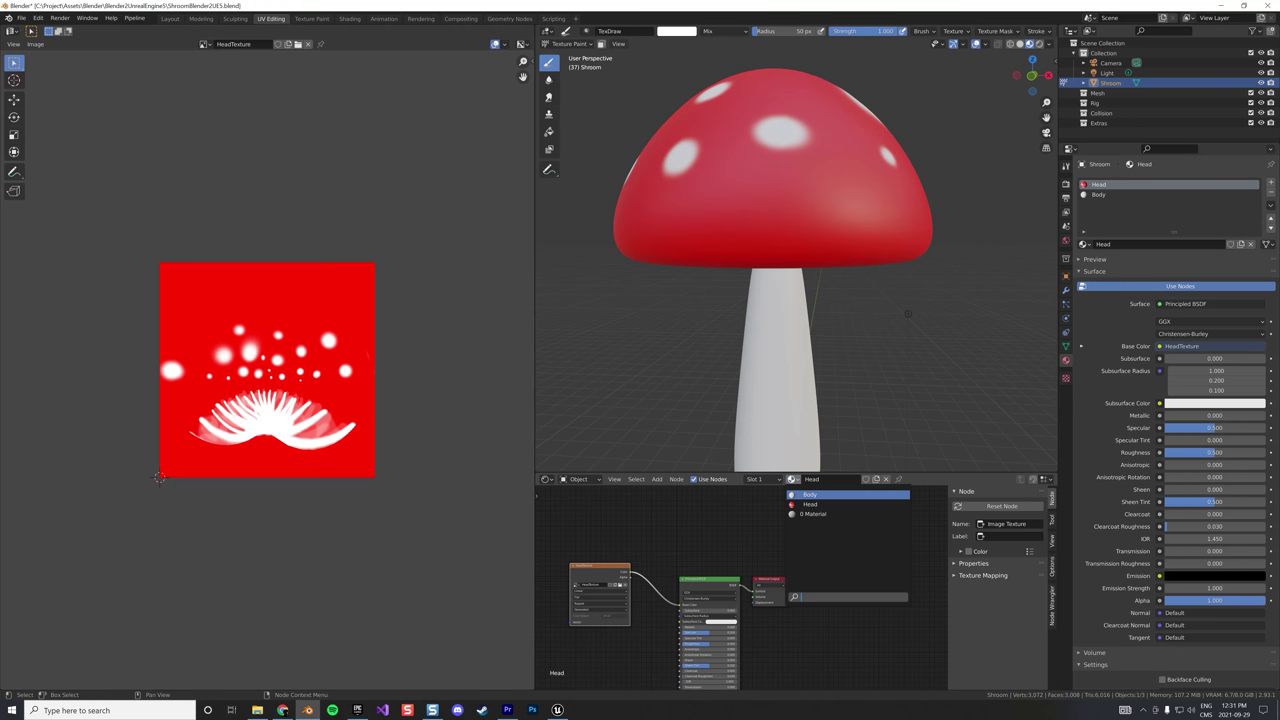
left_click(803, 494)
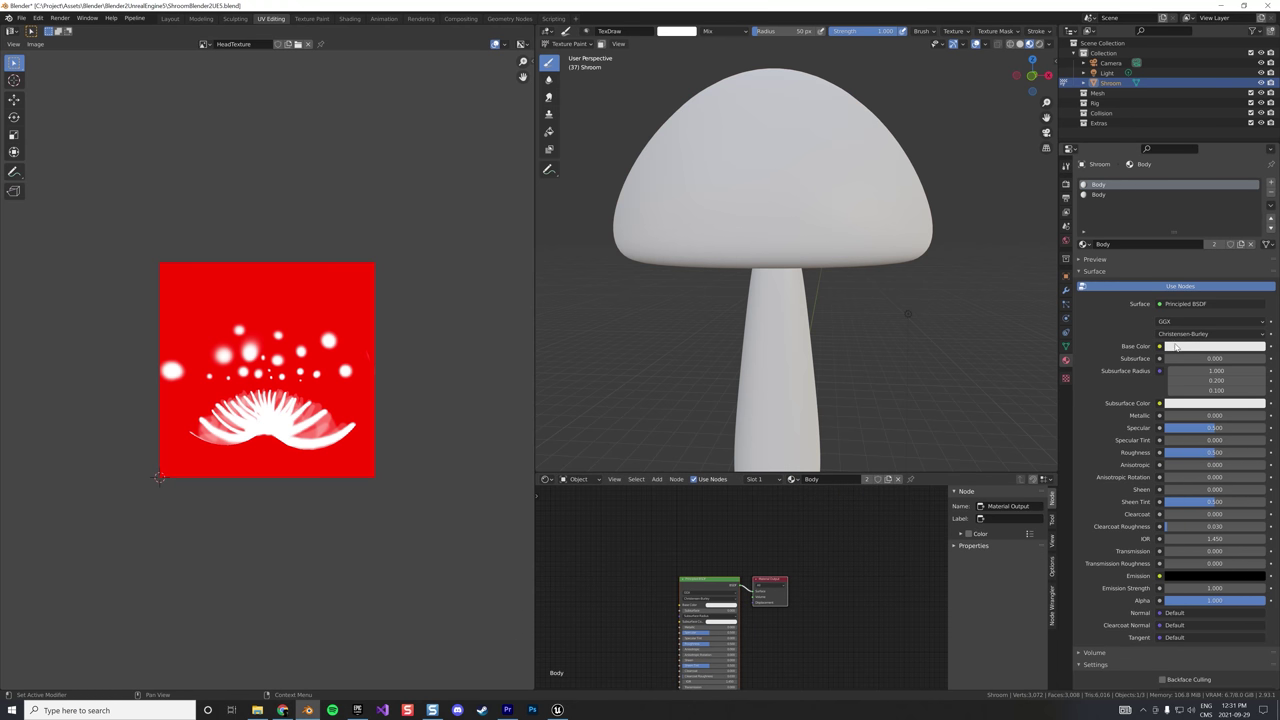
left_click(1066, 346)
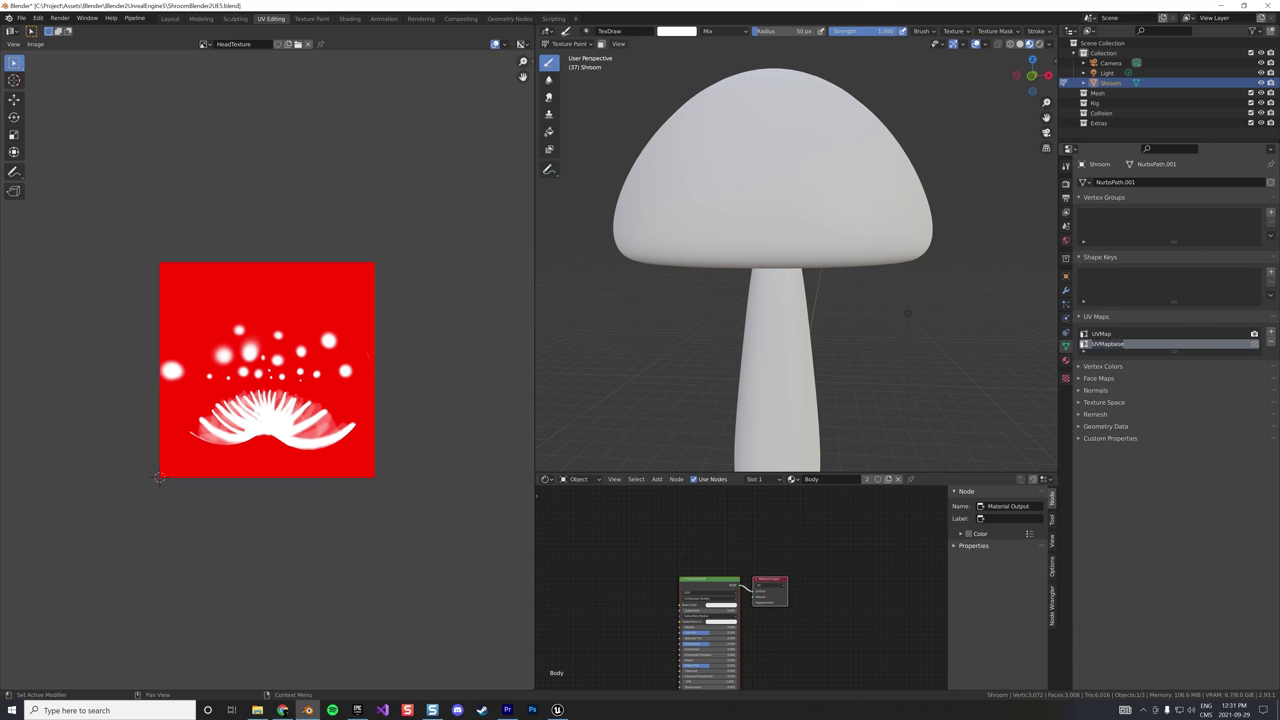
key("Return")
Add an Image Texture node to the Body material and connect its Color output to Base Color
middle_click_drag(601, 571, 669, 536)
key("shift+a")
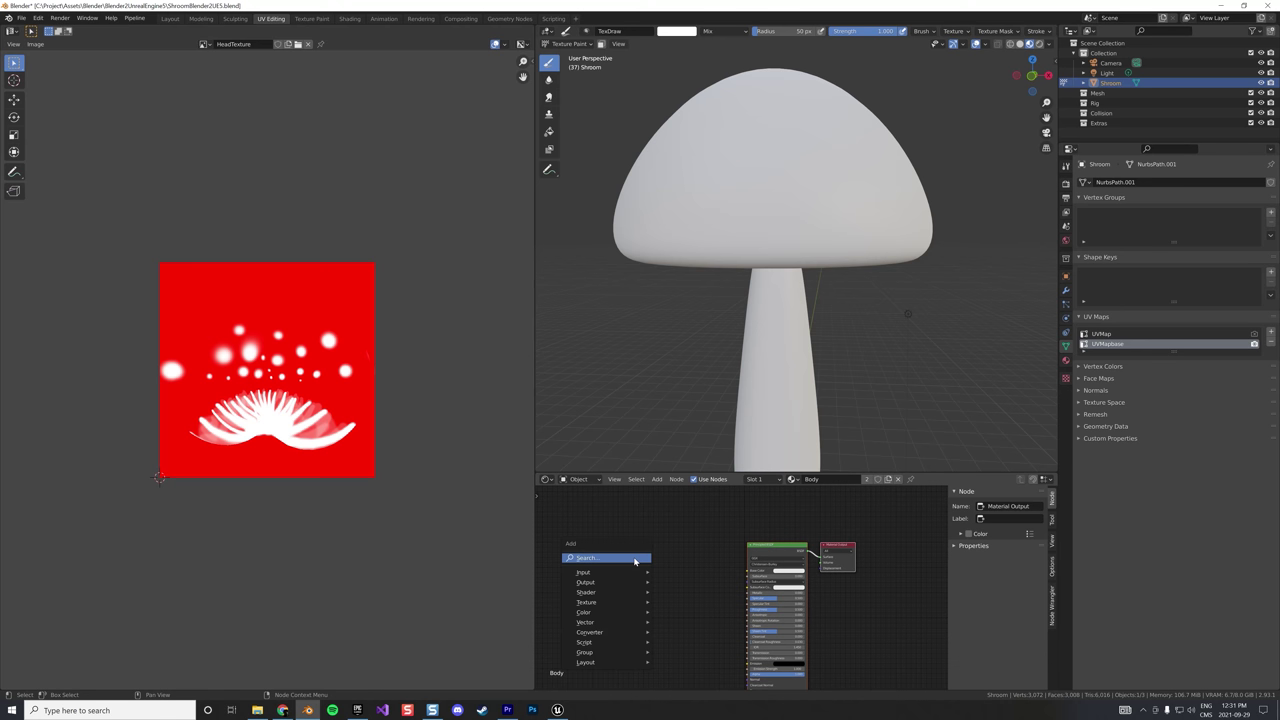
mouse_move(632, 602)
left_click(680, 617)
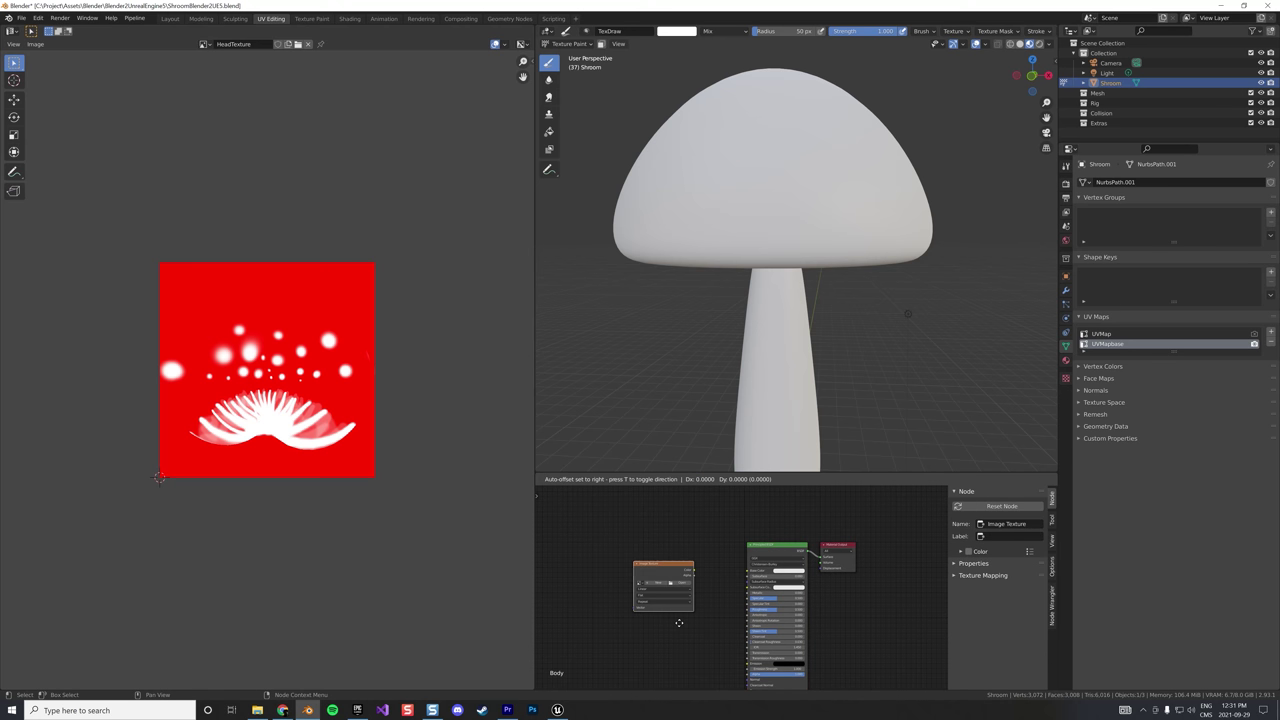
scroll(660, 626, "up", 1)
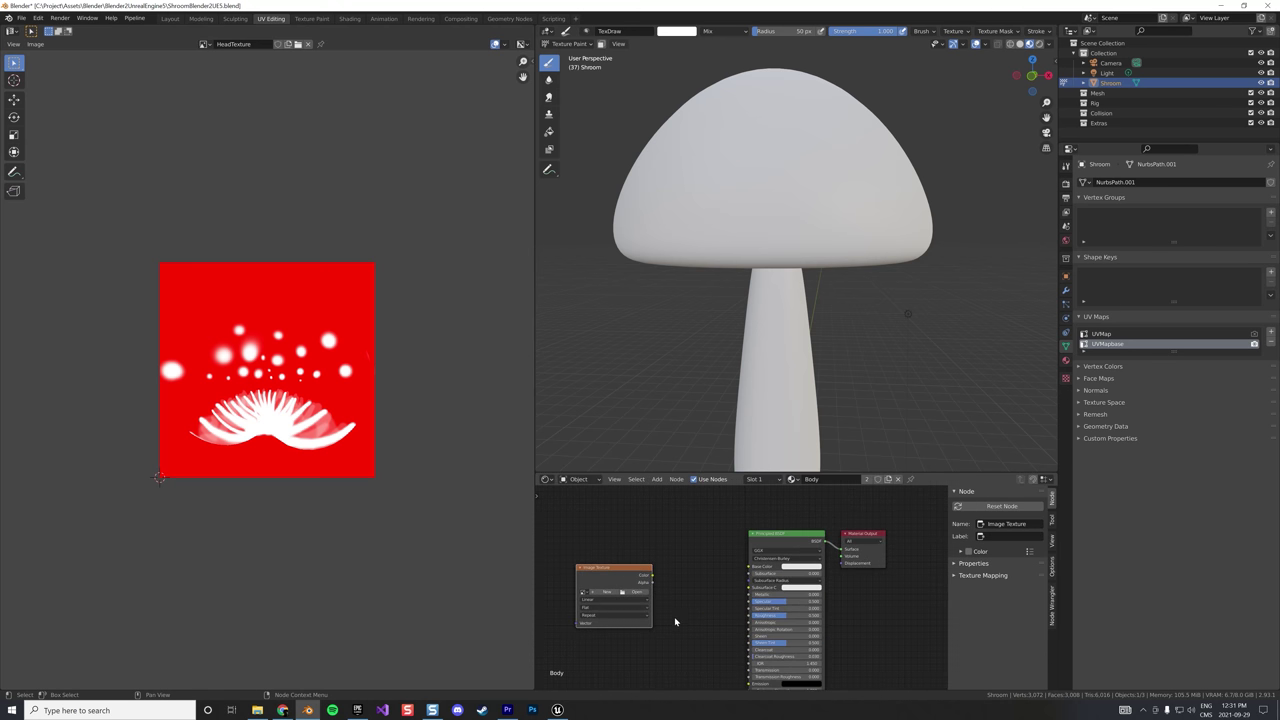
Create a new 2048 × 2048 px image named BodyTexture with a very pale pink fill for the Image Texture node
left_click(603, 598)
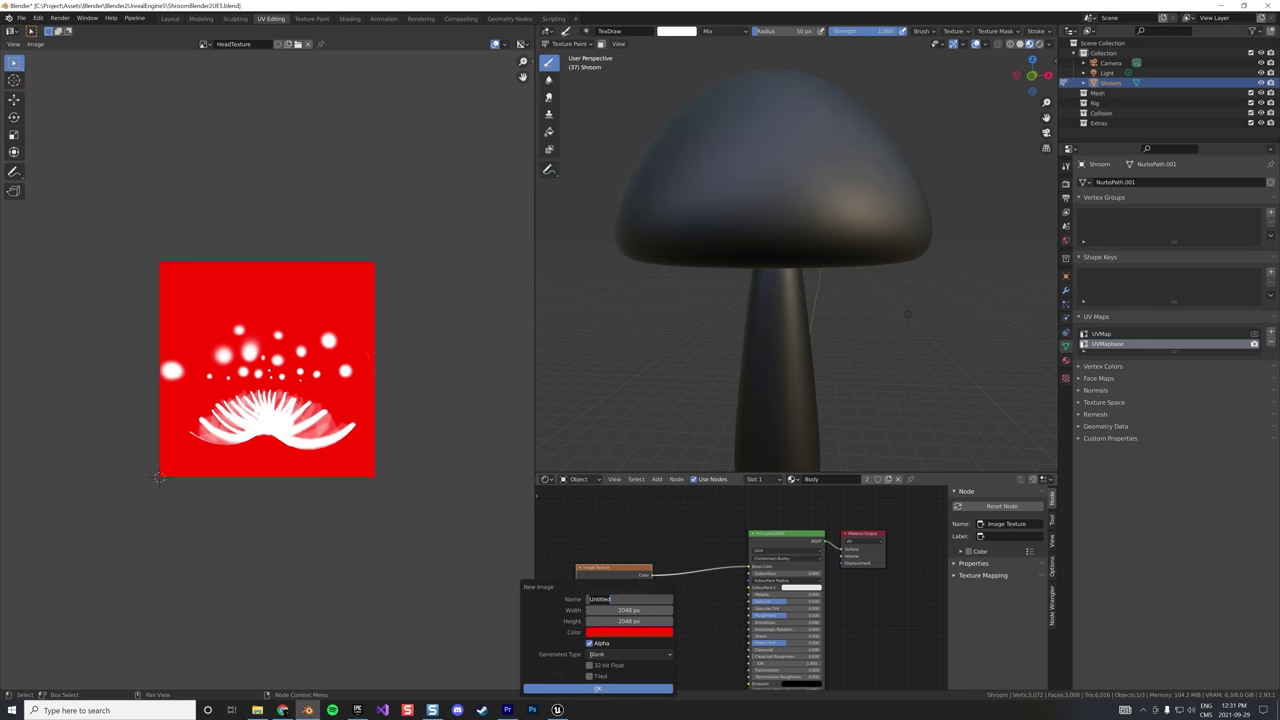
left_click(608, 599)
type("BodyTexture")
key("Return")
left_click(652, 634)
left_click_drag(632, 537, 629, 527)
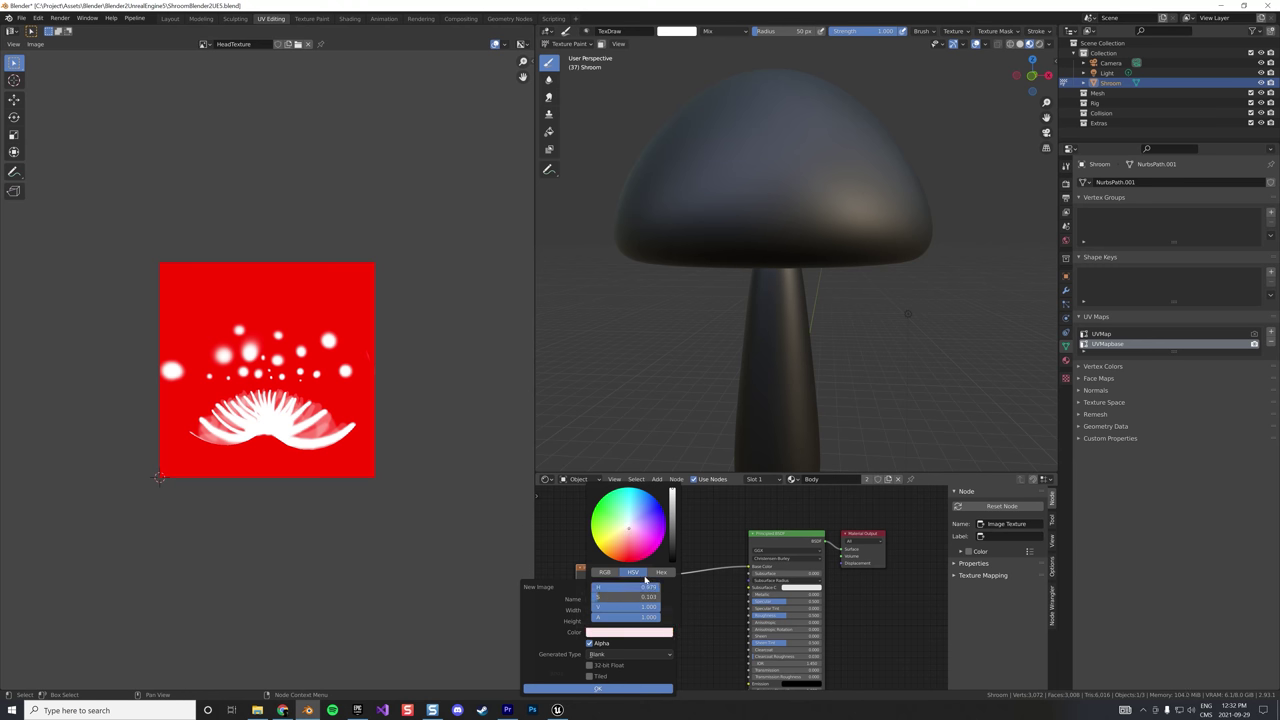
left_click(613, 689)
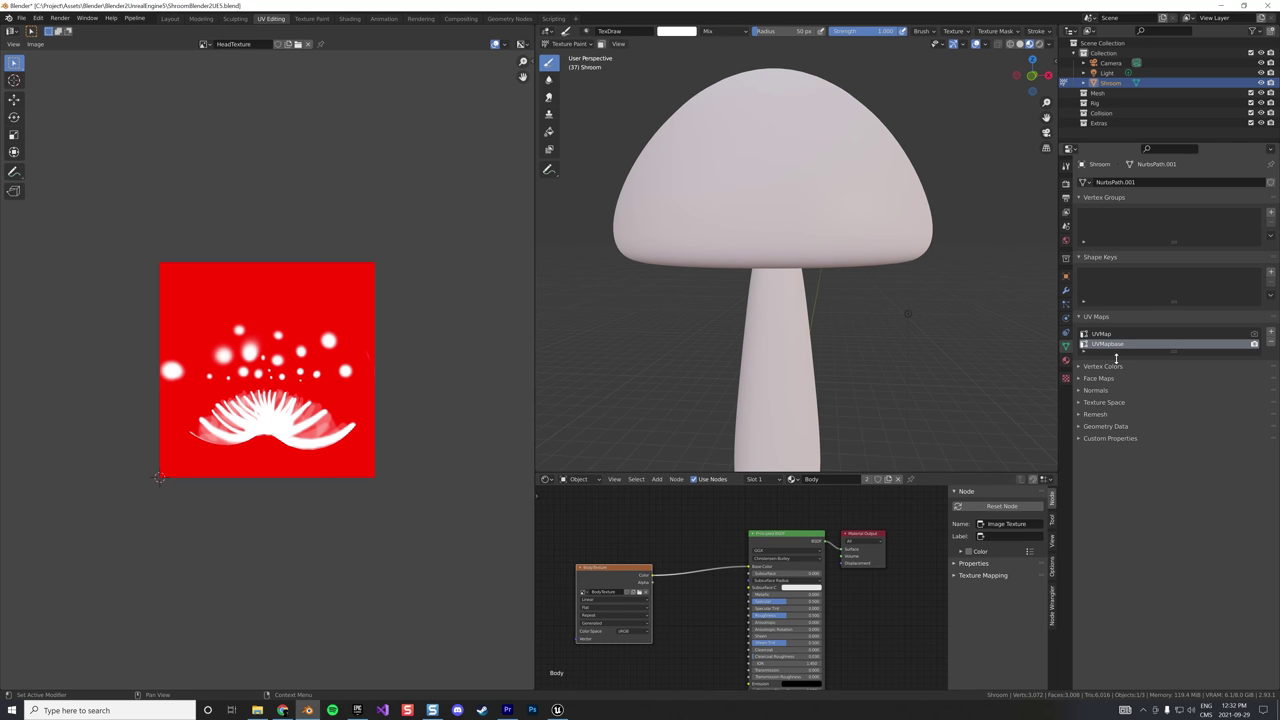
Try UVMap as the active render UV map, and switch back to UVMapbase
left_click(1240, 335)
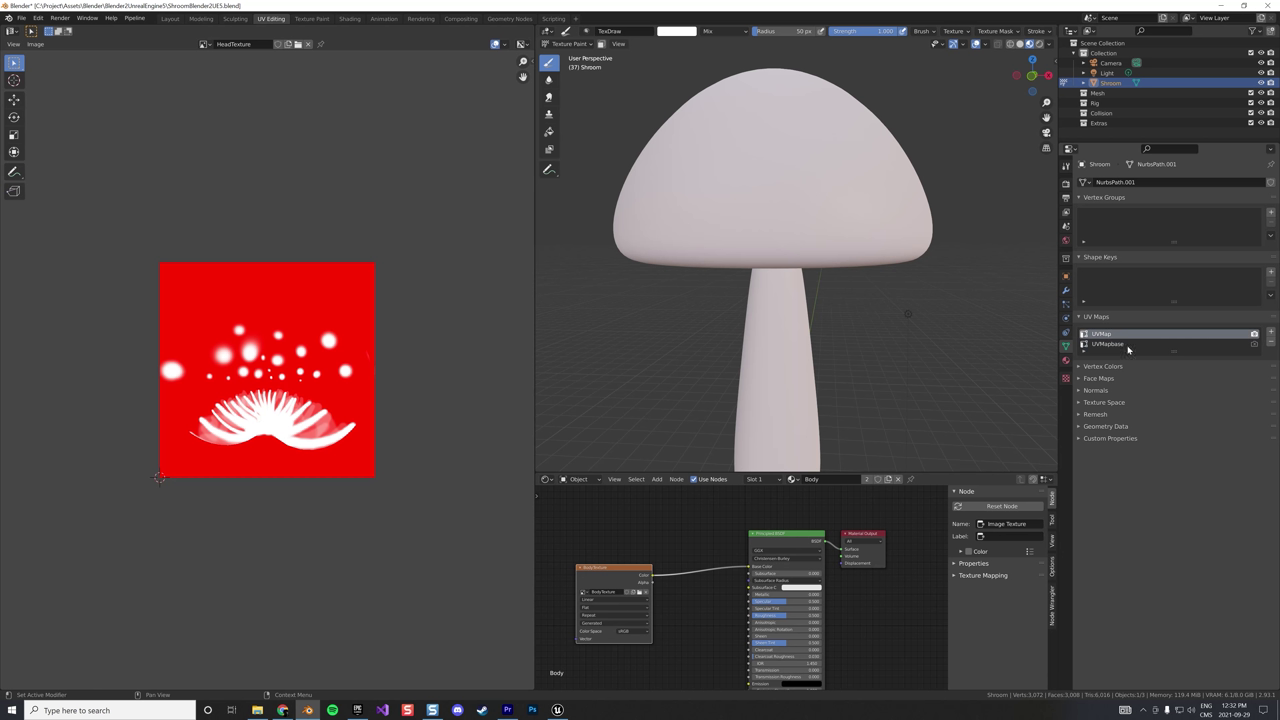
left_click(1255, 344)
left_click(1125, 345)
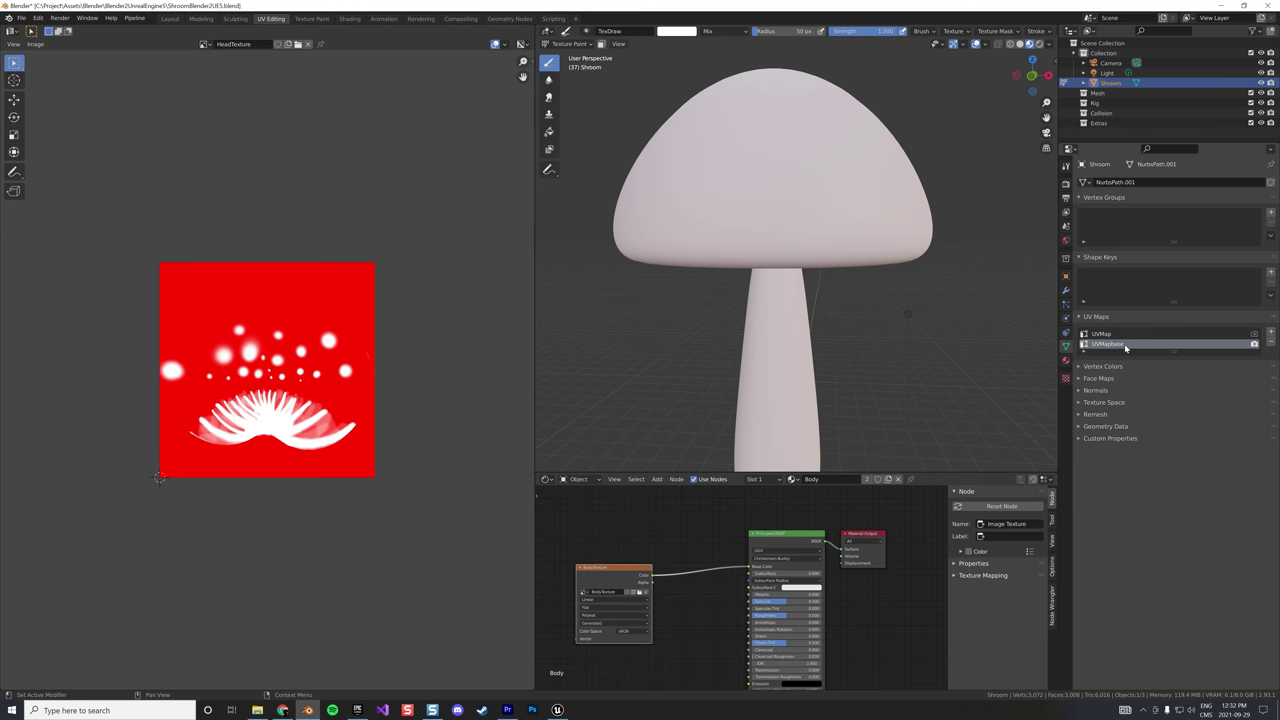
Keep the Body material in slot 1 and display the BodyTexture image in the image editor
left_click(801, 480)
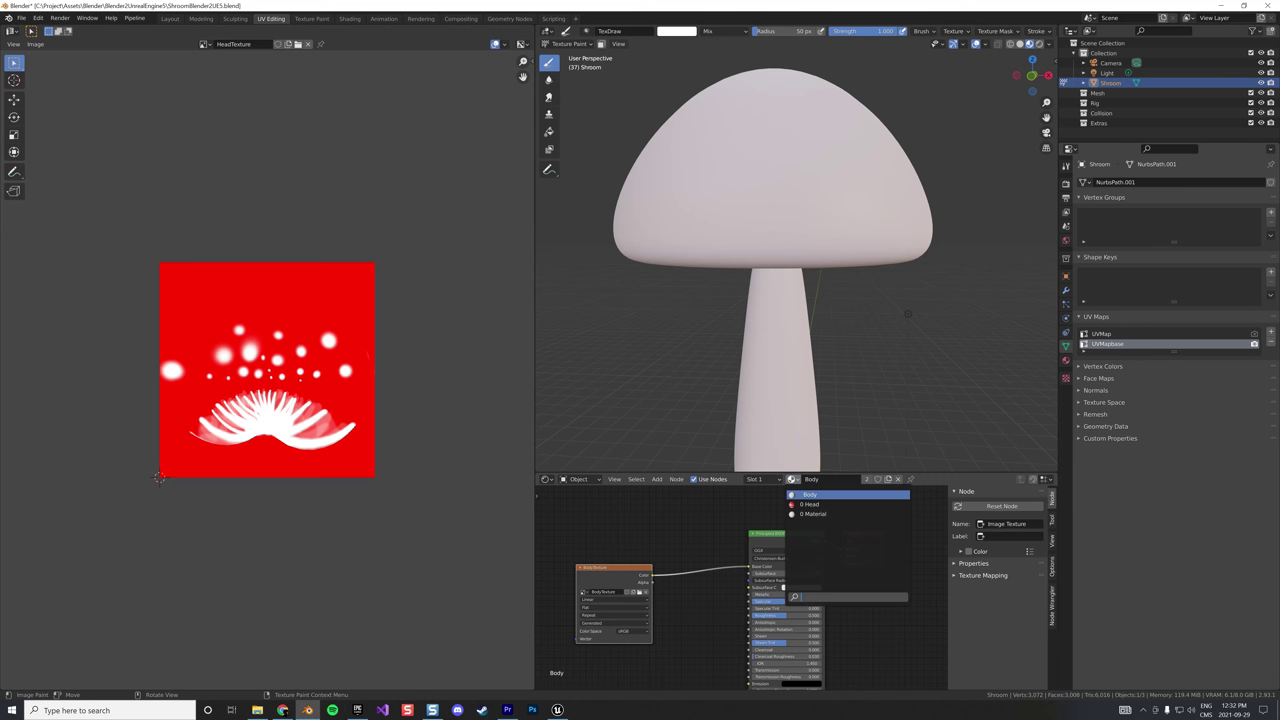
left_click(801, 480)
scroll(760, 374, "down", 4)
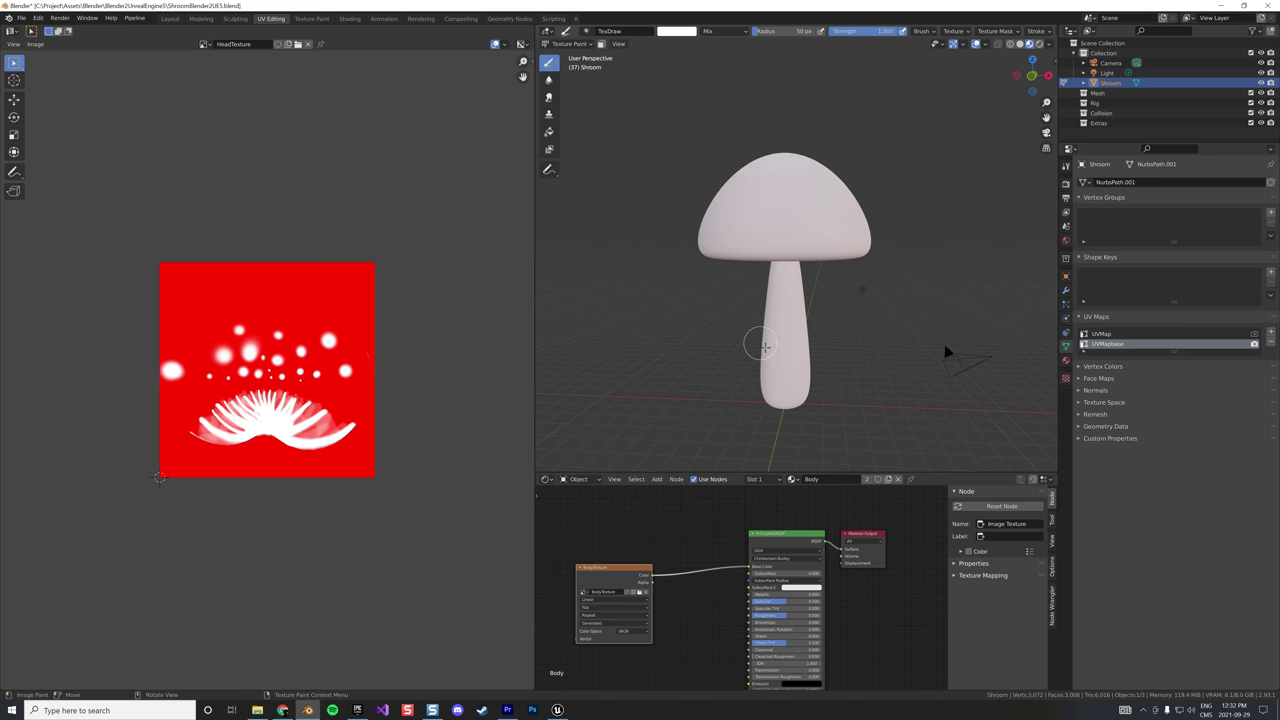
middle_click_drag(757, 343, 740, 321)
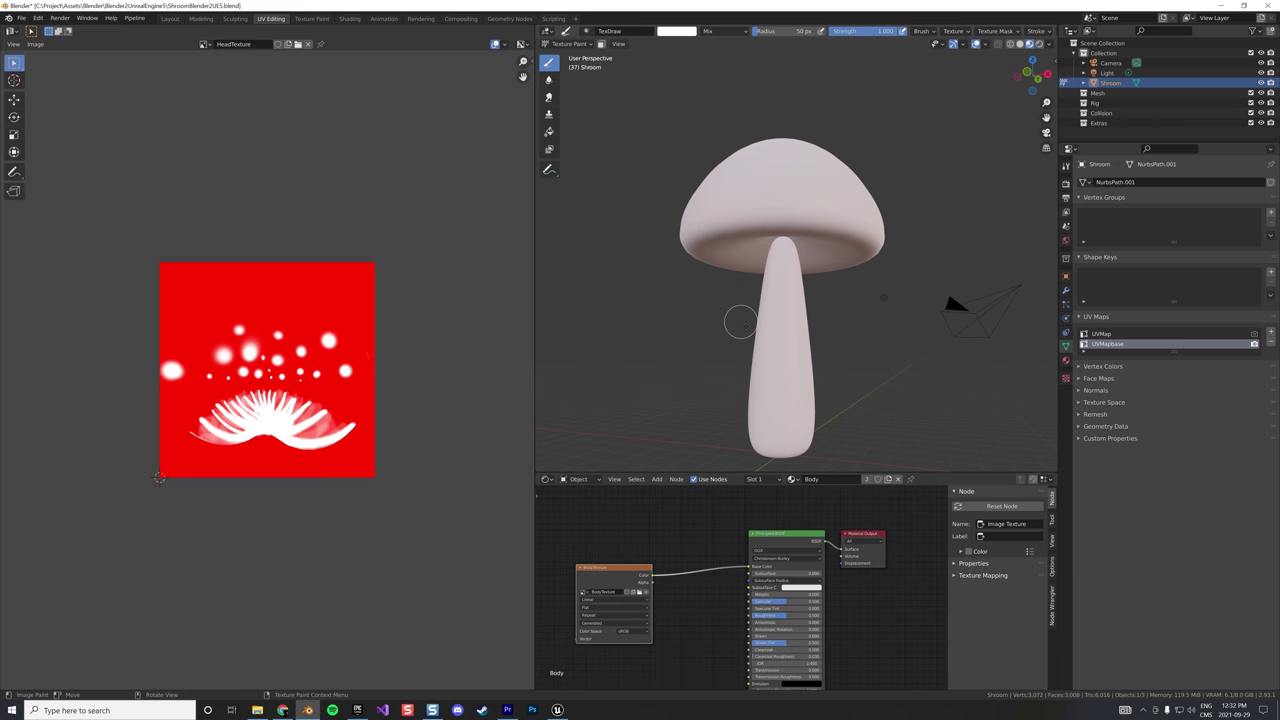
left_click(204, 44)
key("Return")
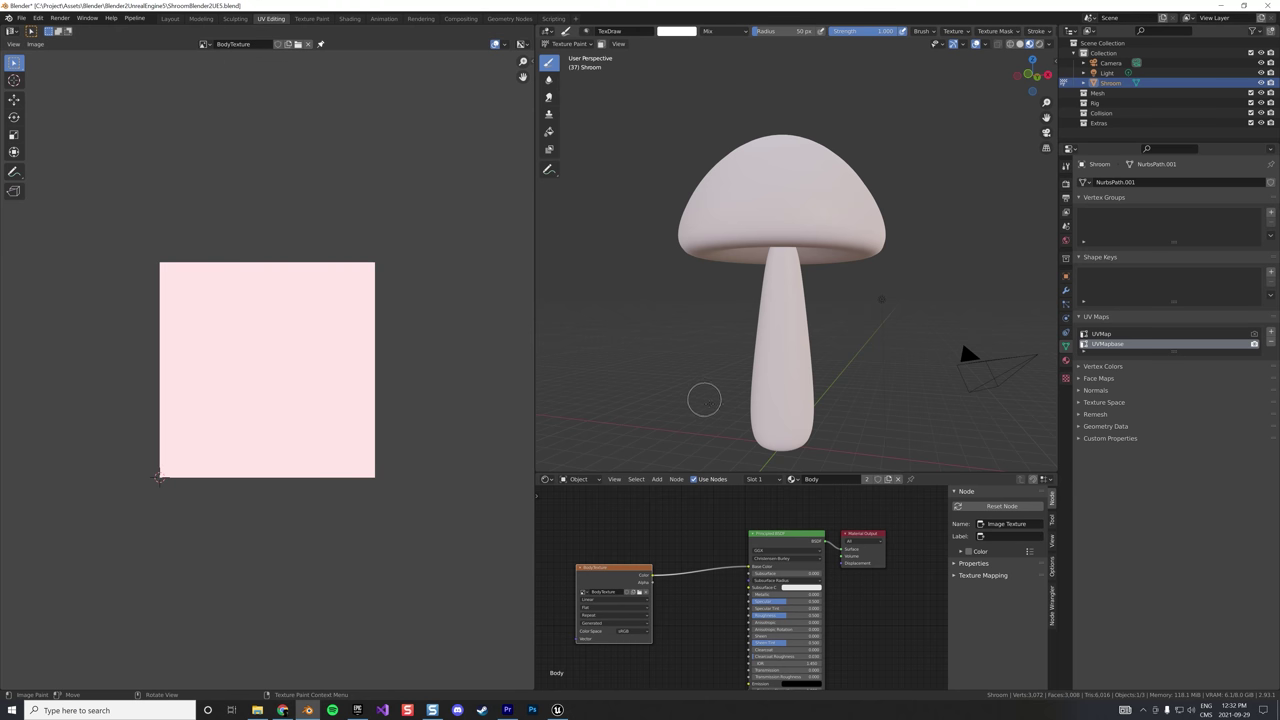
Set the texture paint brush to a muted brownish pink with 0.543 strength and a 10 px radius
left_click(678, 31)
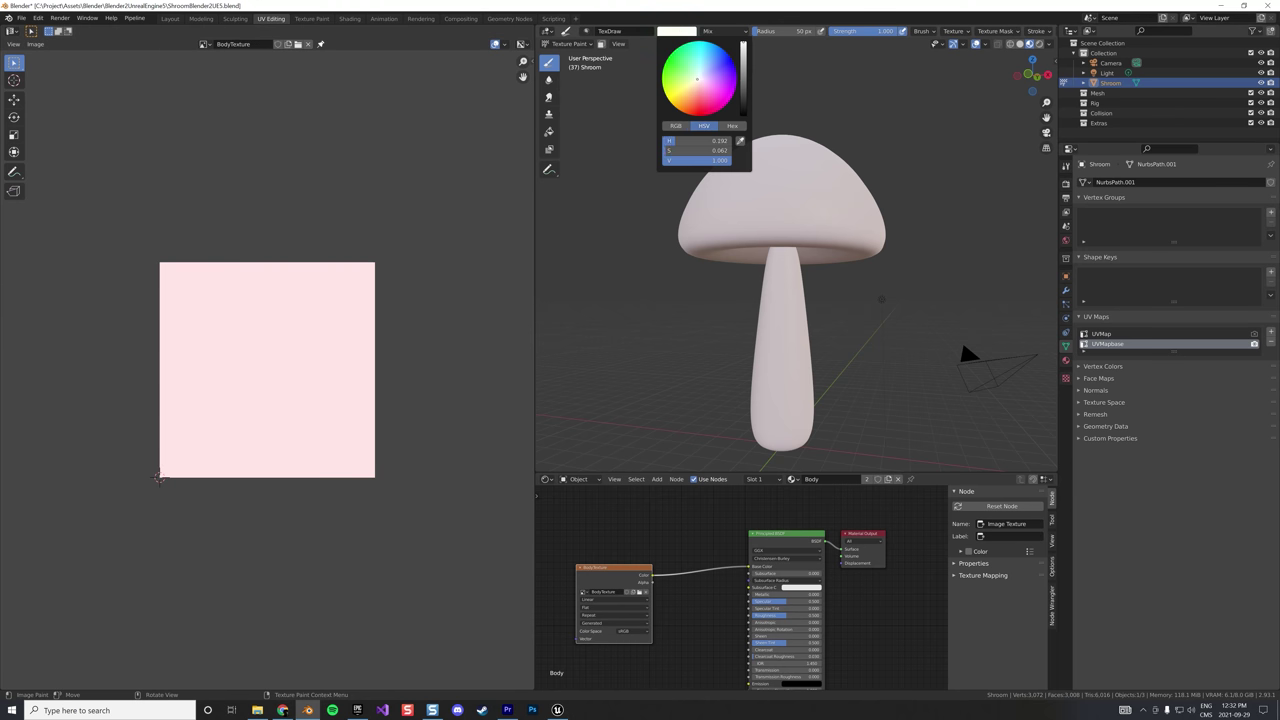
left_click_drag(697, 78, 692, 85)
left_click_drag(880, 31, 855, 31)
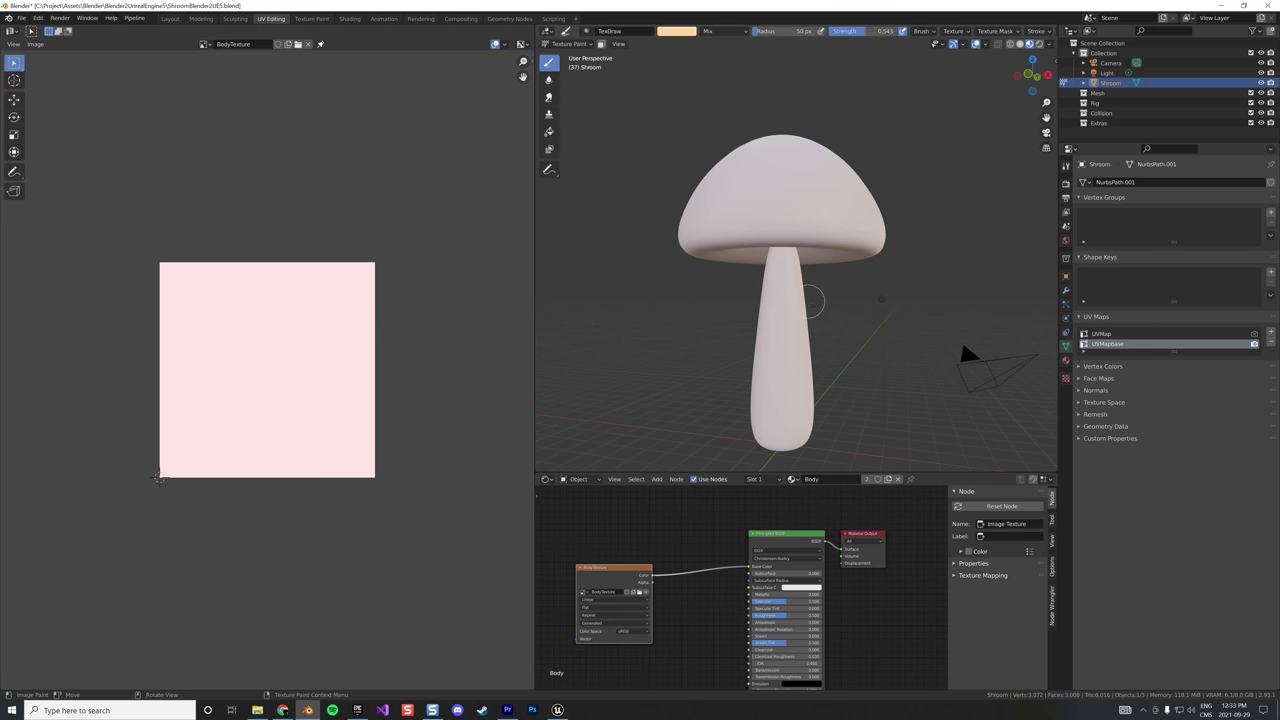
scroll(790, 316, "up", 3)
scroll(790, 317, "down", 5)
left_click(676, 31)
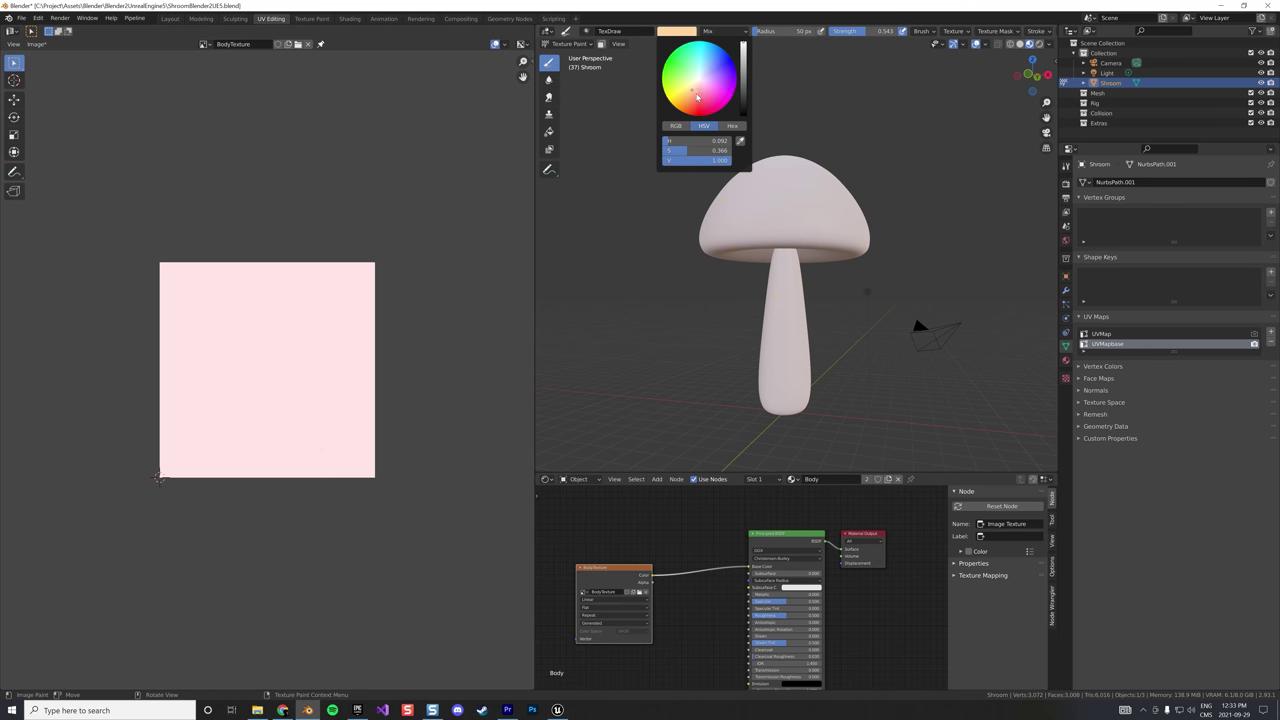
left_click_drag(735, 70, 735, 85)
Paint wavy lengthwise brownish-pink stripes all around the mushroom's stem on BodyTexture
scroll(790, 300, "up", 5)
scroll(913, 312, "down", 5)
left_click_drag(914, 320, 737, 294)
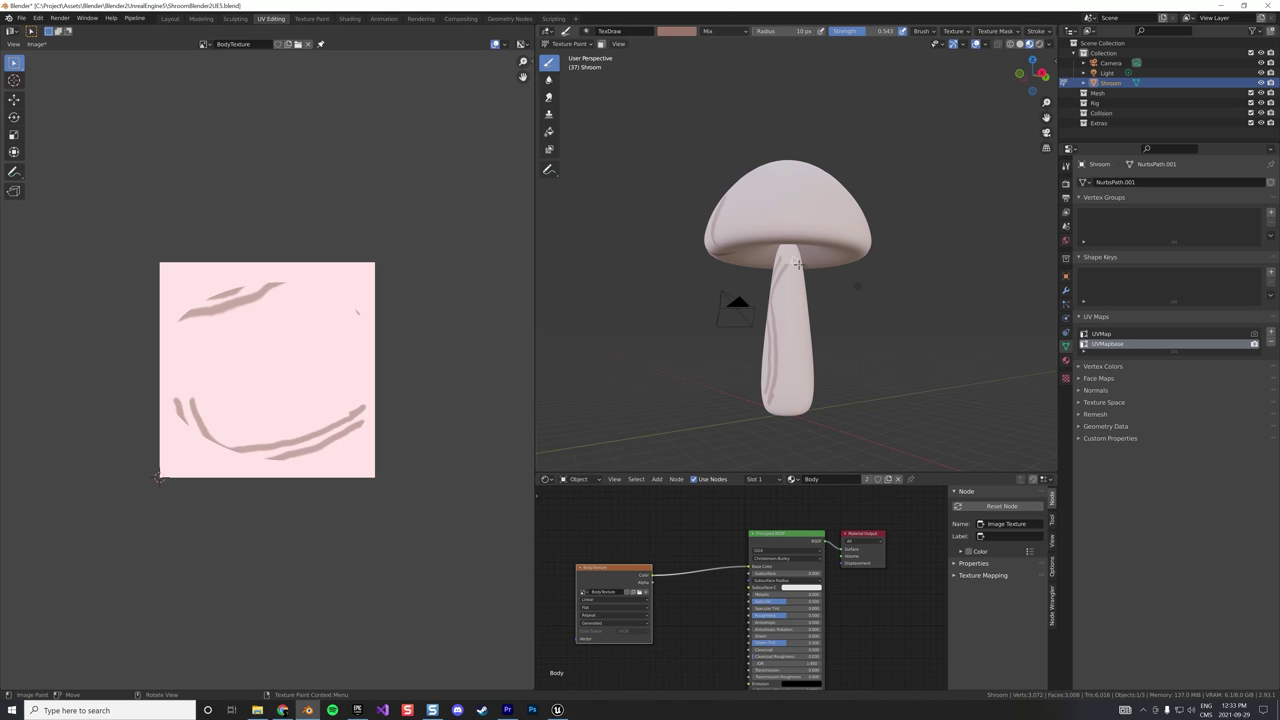
scroll(737, 294, "up", 3)
scroll(780, 300, "down", 3)
mouse_move(790, 260)
left_mouse_down()
mouse_move(806, 311)
mouse_move(674, 306)
mouse_move(894, 320)
left_mouse_up()
middle_click_drag(894, 320, 934, 308)
middle_click_drag(785, 365, 790, 400)
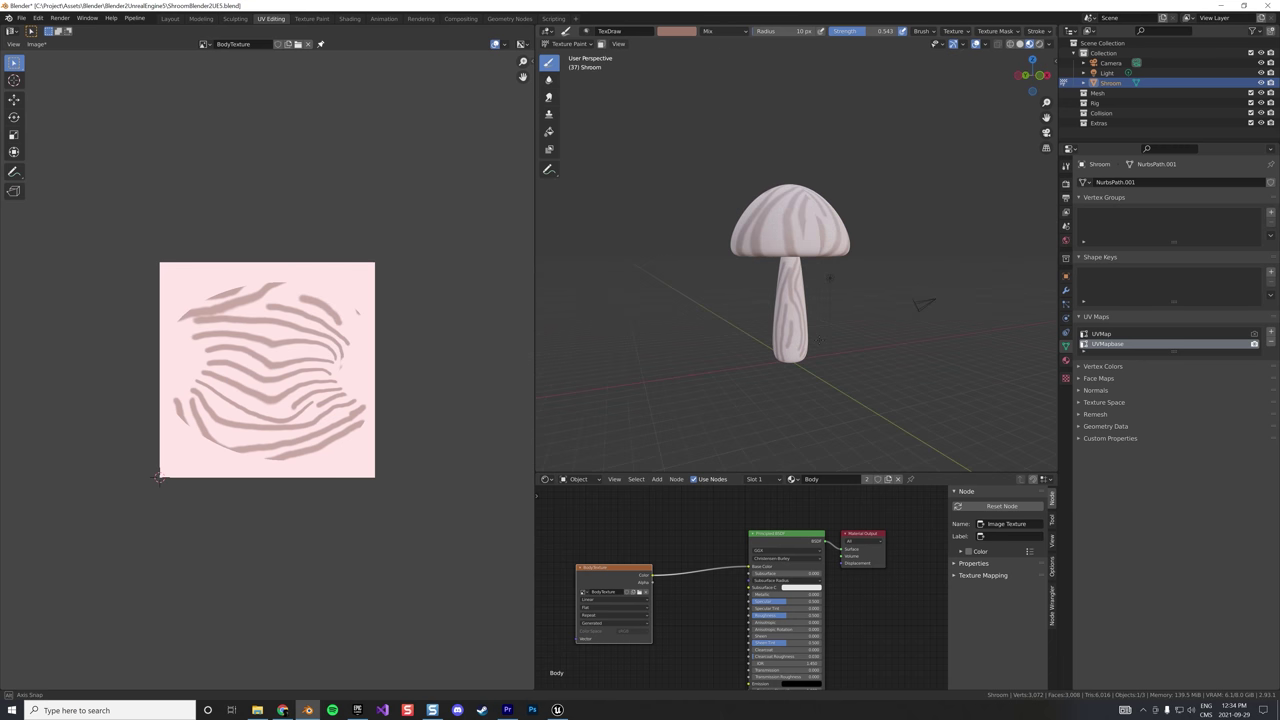
Switch material slot 1 back to the Head material
left_click(792, 479)
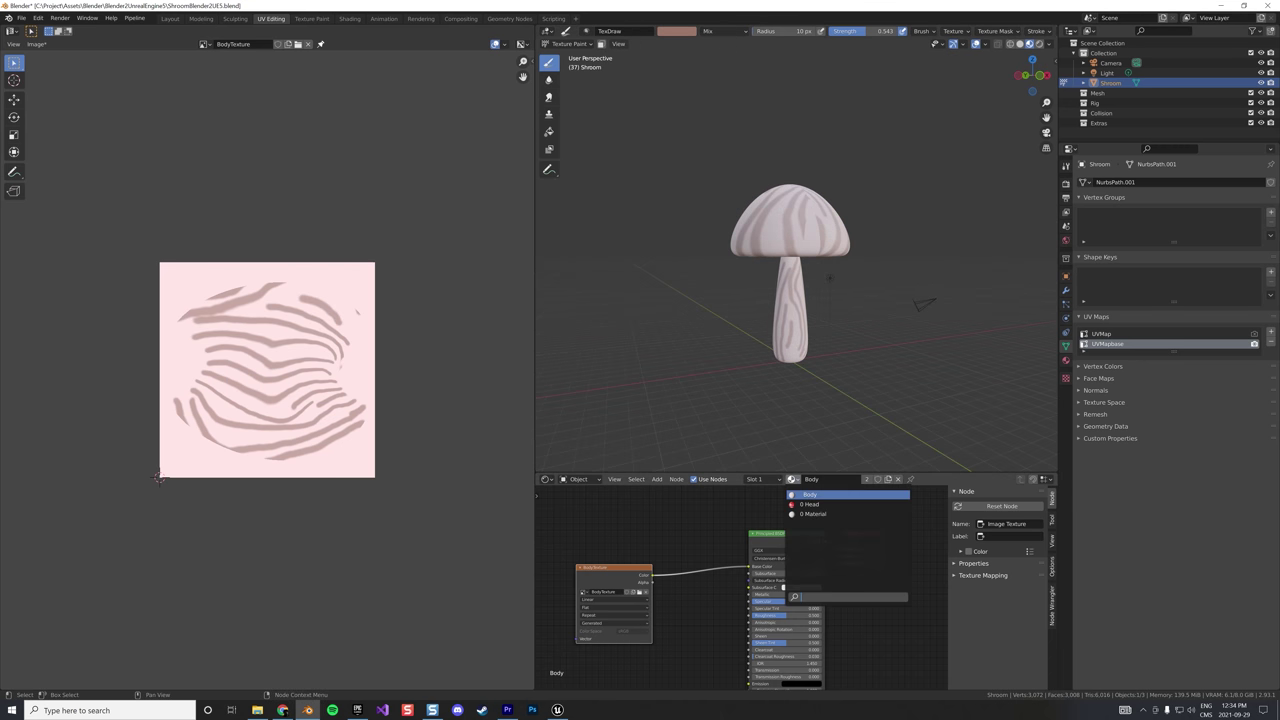
left_click(805, 503)
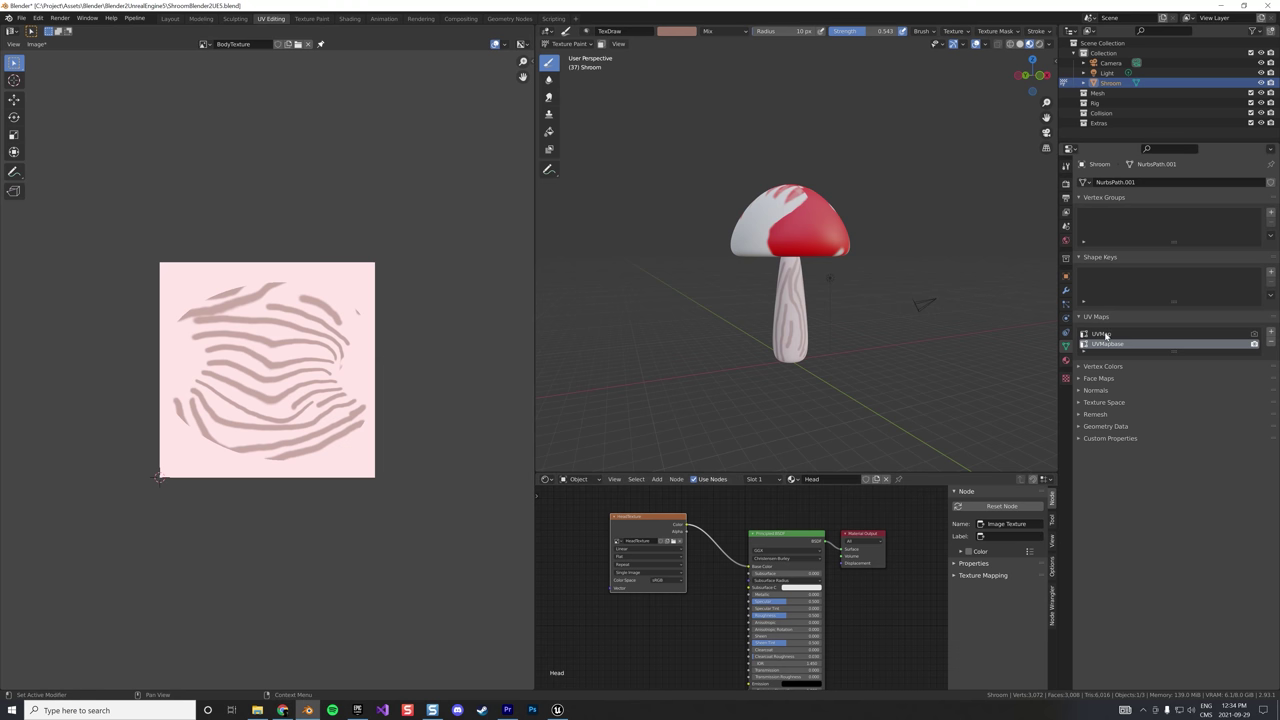
Try UVMap as the active render UV map to check the cap texture, and switch back to UVMapbase
left_click(1197, 333)
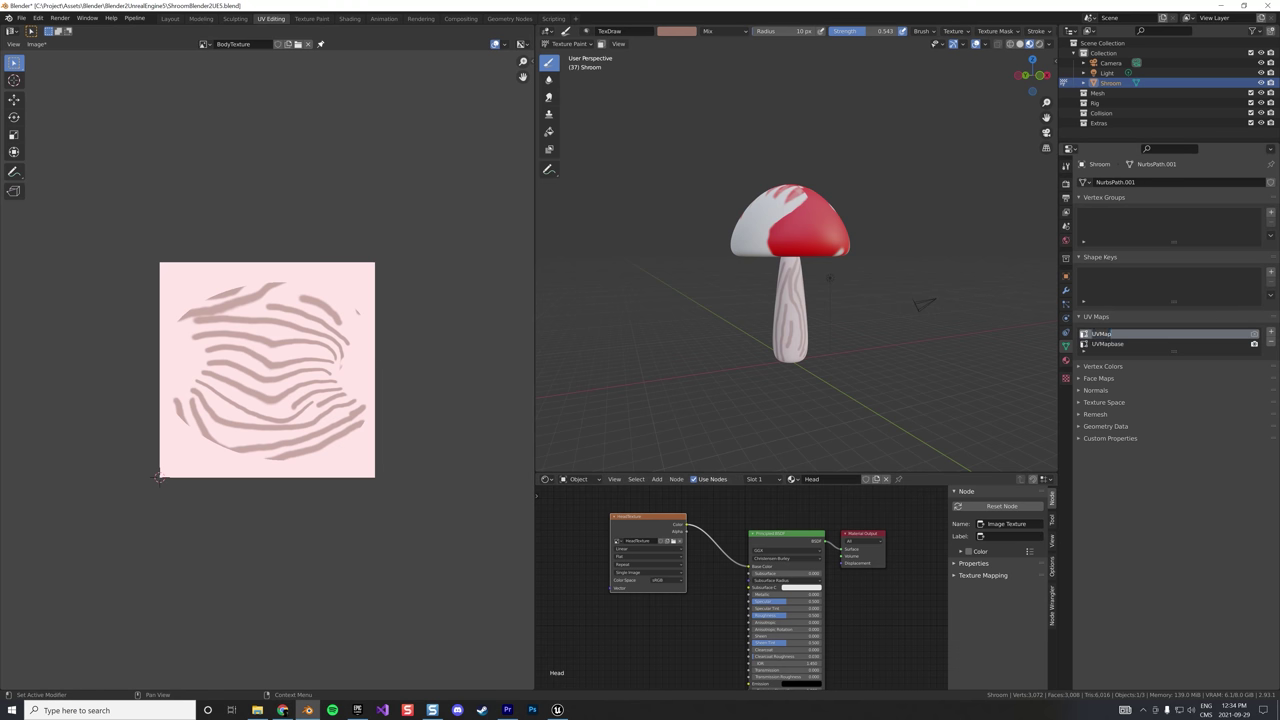
left_click(1254, 334)
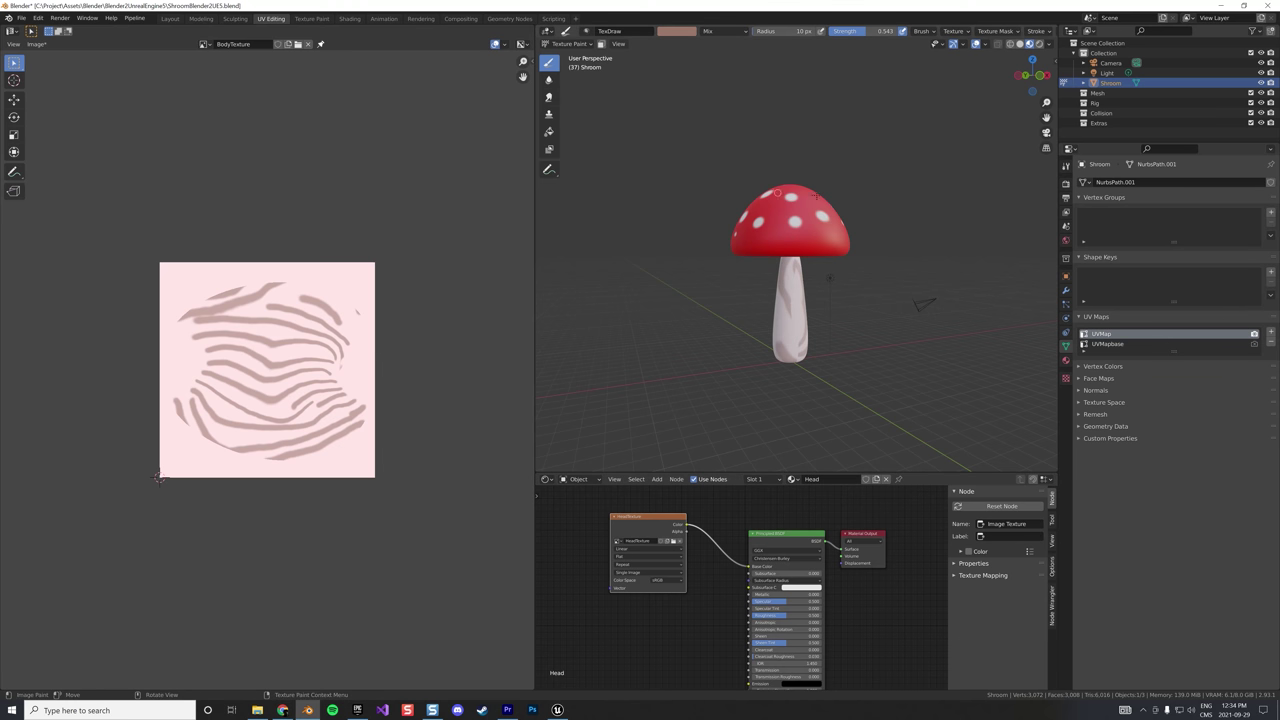
left_click(1219, 345)
left_click(1255, 344)
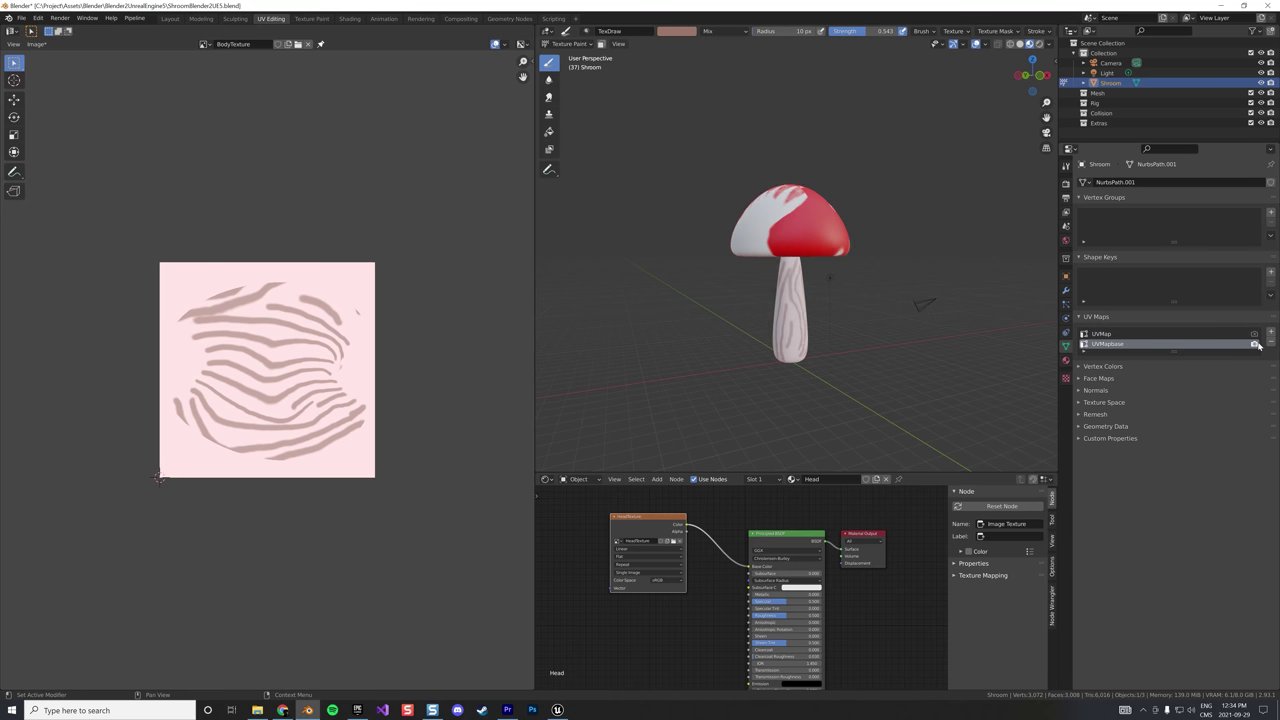
Save the painted body image as BodyTexture.png in the Blender2UnrealEngine5 folder
left_click(1066, 360)
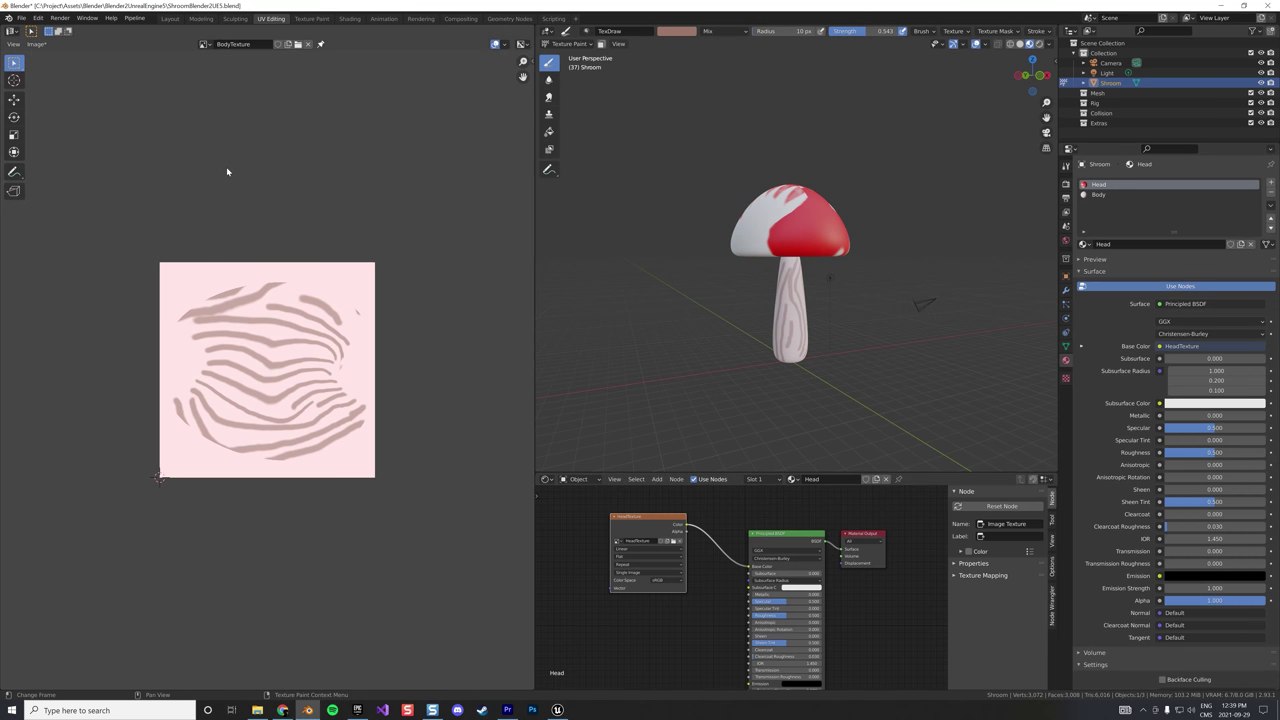
left_click(36, 44)
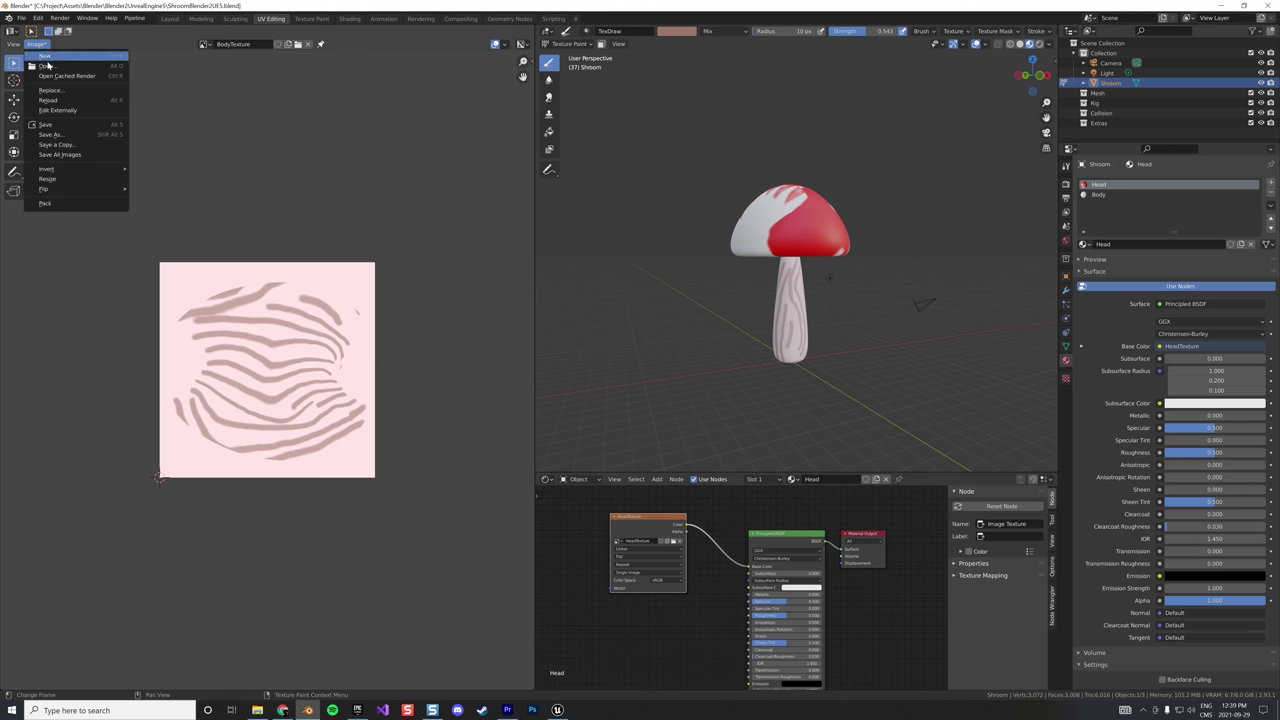
left_click(66, 133)
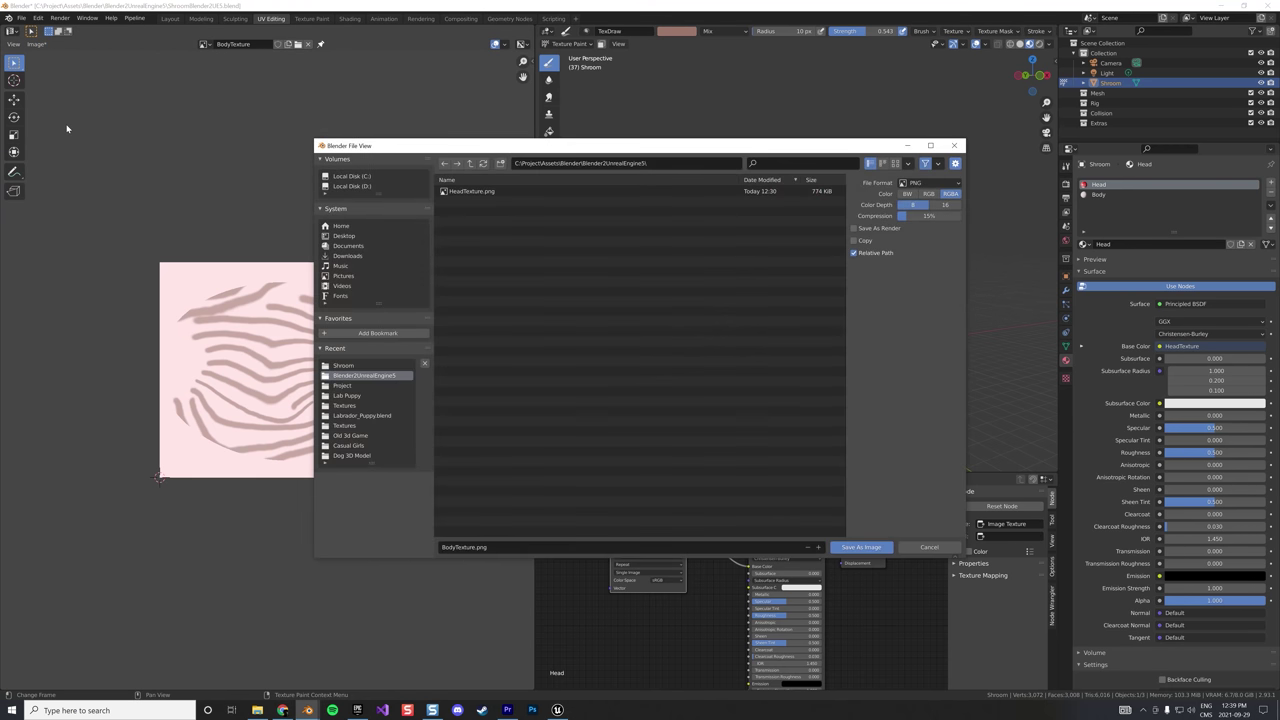
left_click(851, 548)
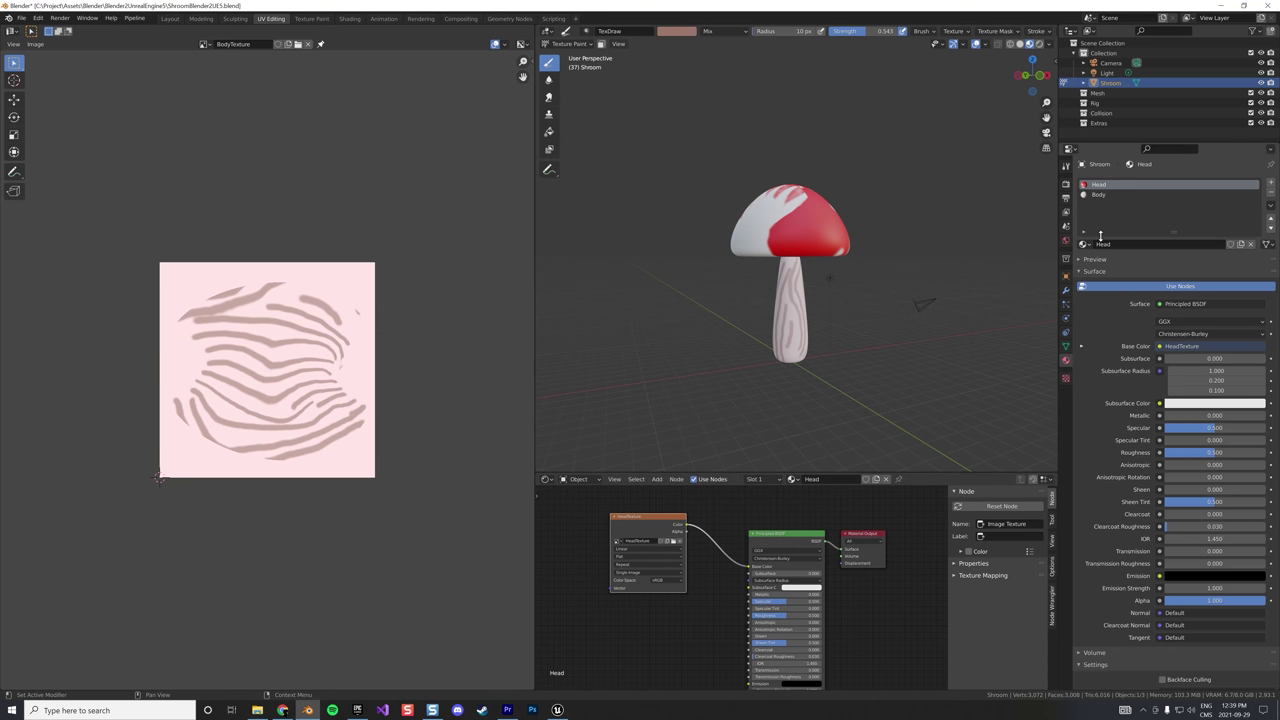
Check the Head and Body material slots and their Base Color textures, finishing with Body selected
left_click(1100, 194)
left_click(1114, 185)
left_click(1100, 194)
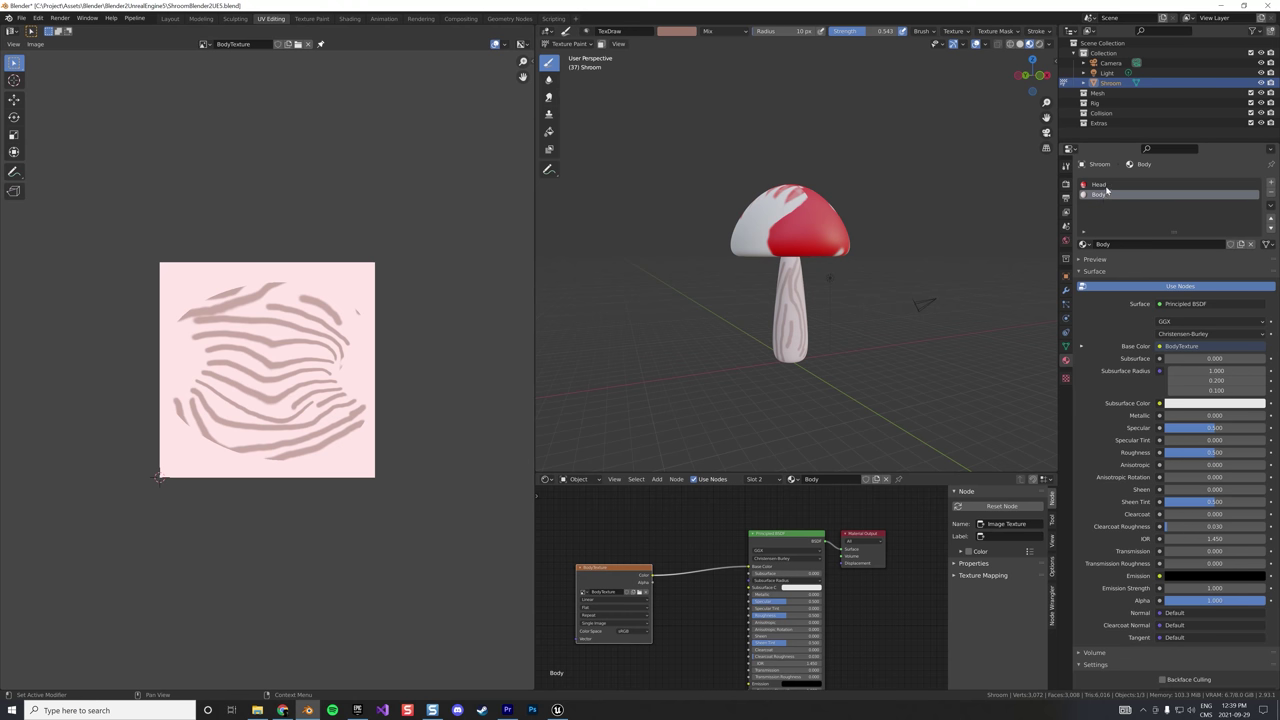
Export the mushroom scene to FBX as Shroom7.fbx in the project's Shroom folder
left_click(1100, 185)
left_click(21, 18)
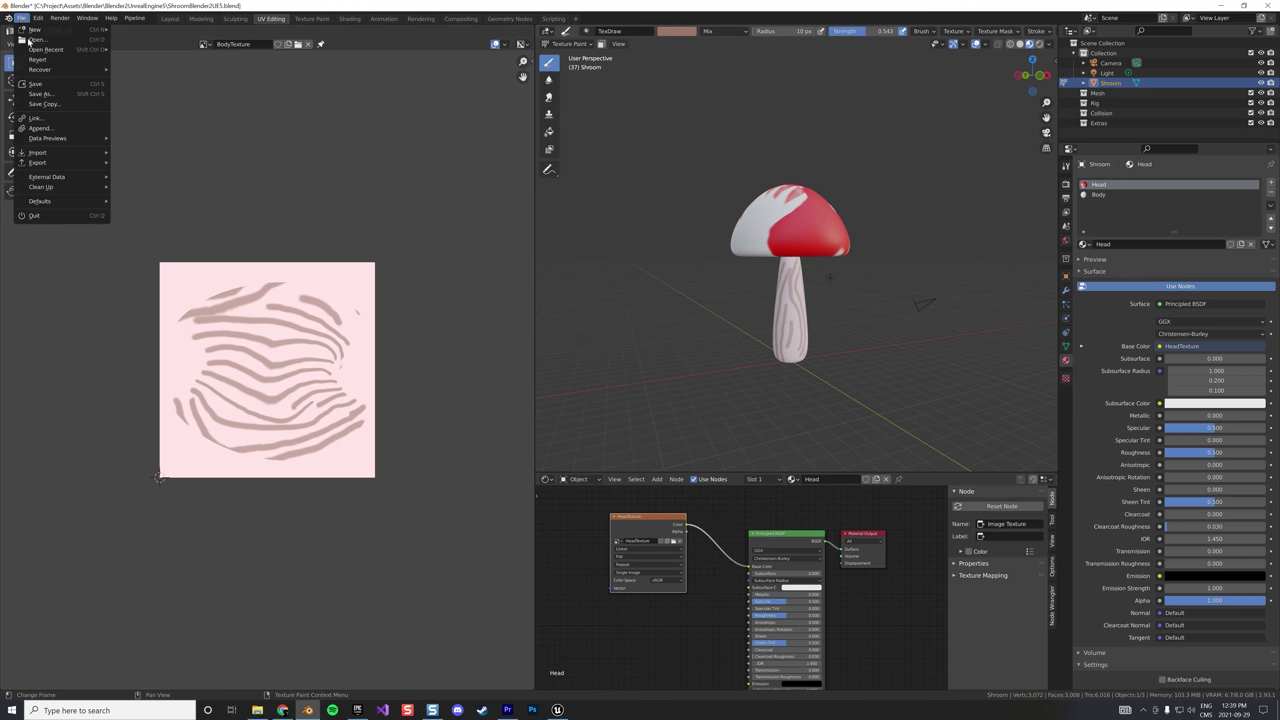
mouse_move(55, 163)
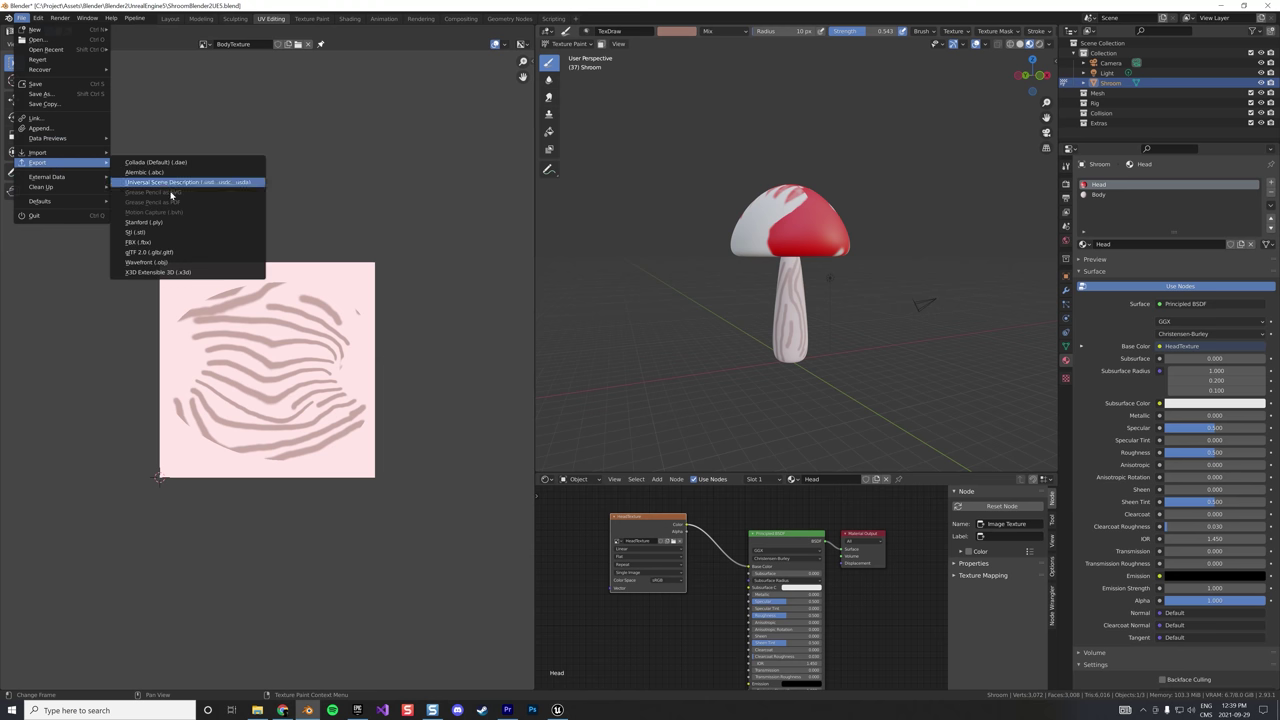
left_click(140, 242)
left_click(861, 547)
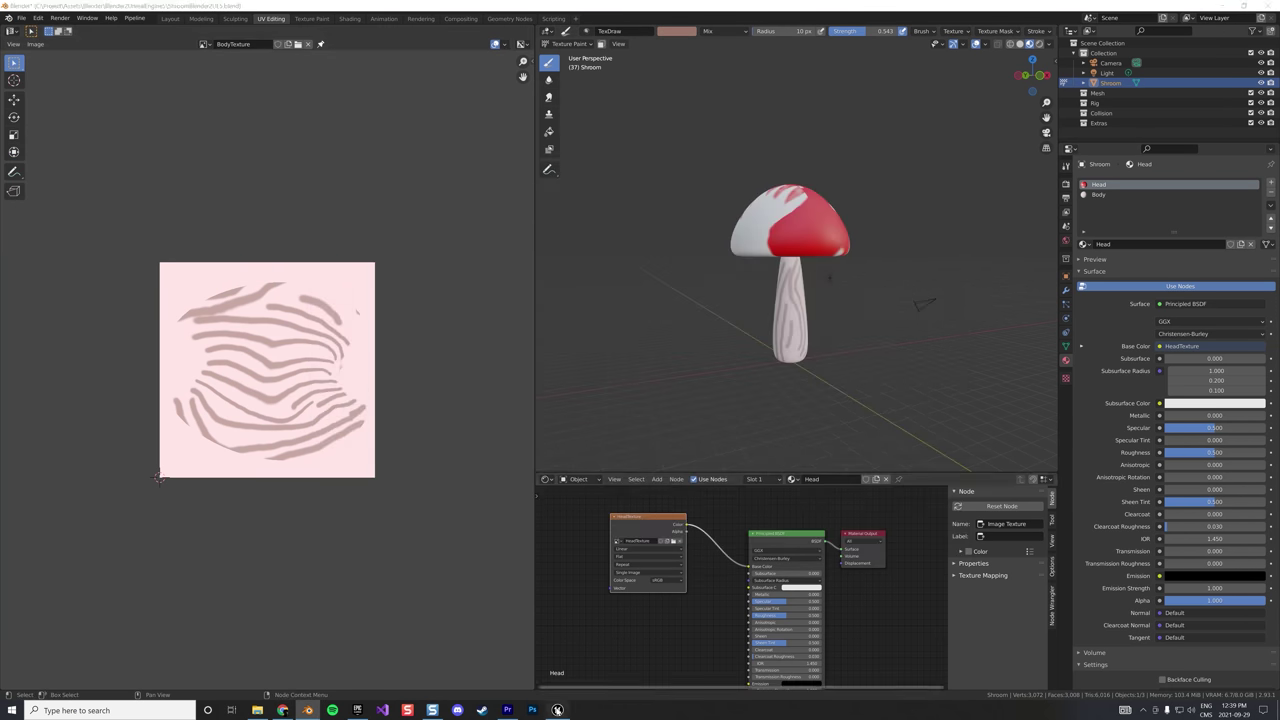
Switch to Unreal Engine, import Shroom7.fbx into the Shroom content folder, and delete the imported Shroom7 mesh
left_click(557, 710)
right_click(526, 606)
left_click(583, 332)
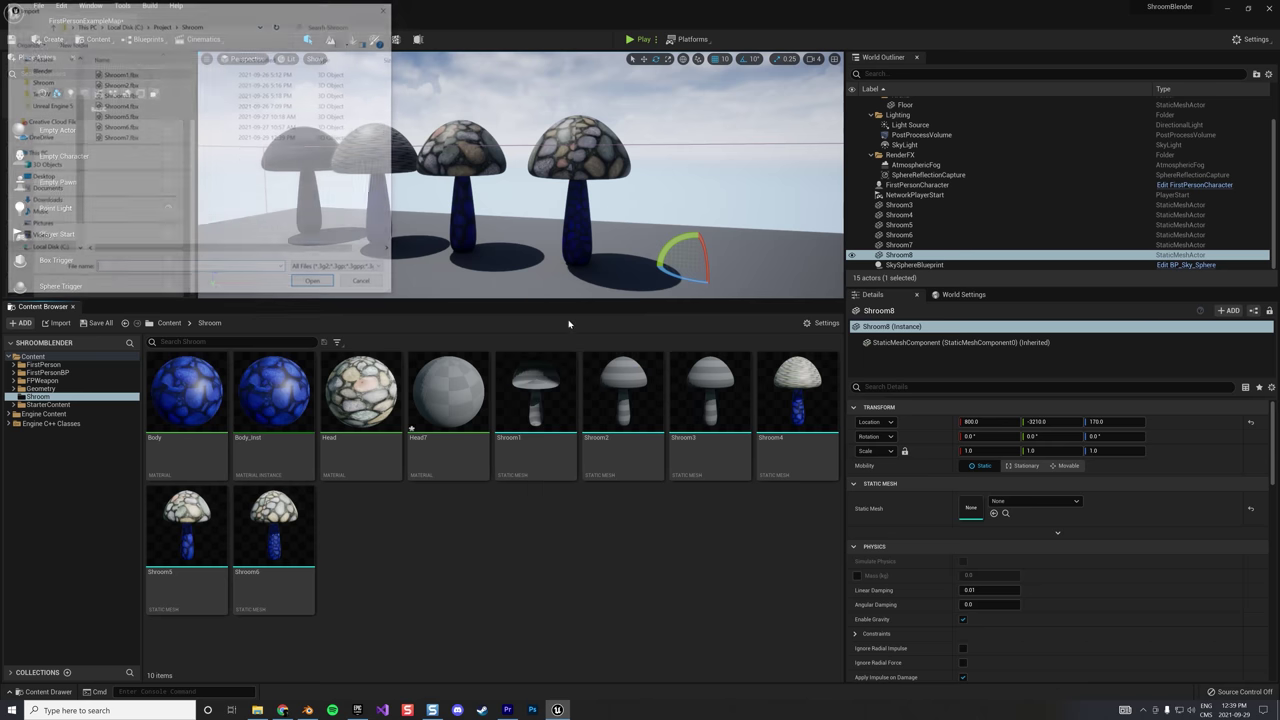
left_click(120, 138)
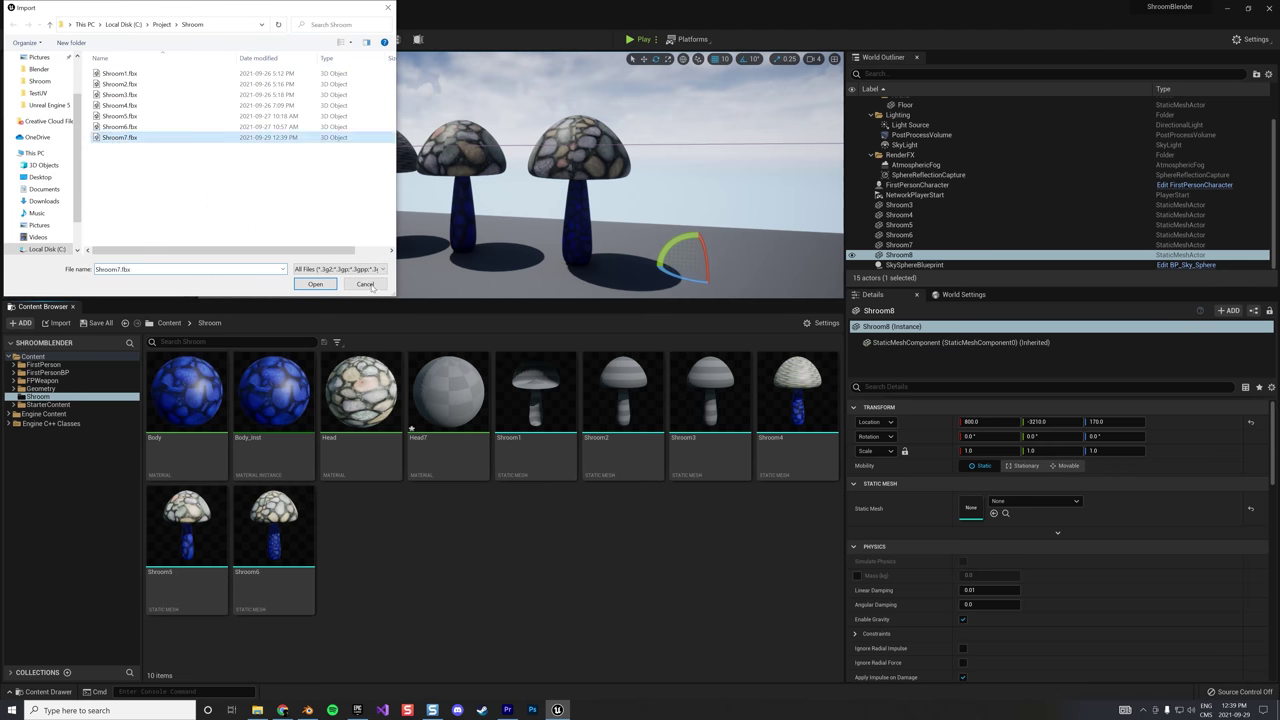
left_click(315, 284)
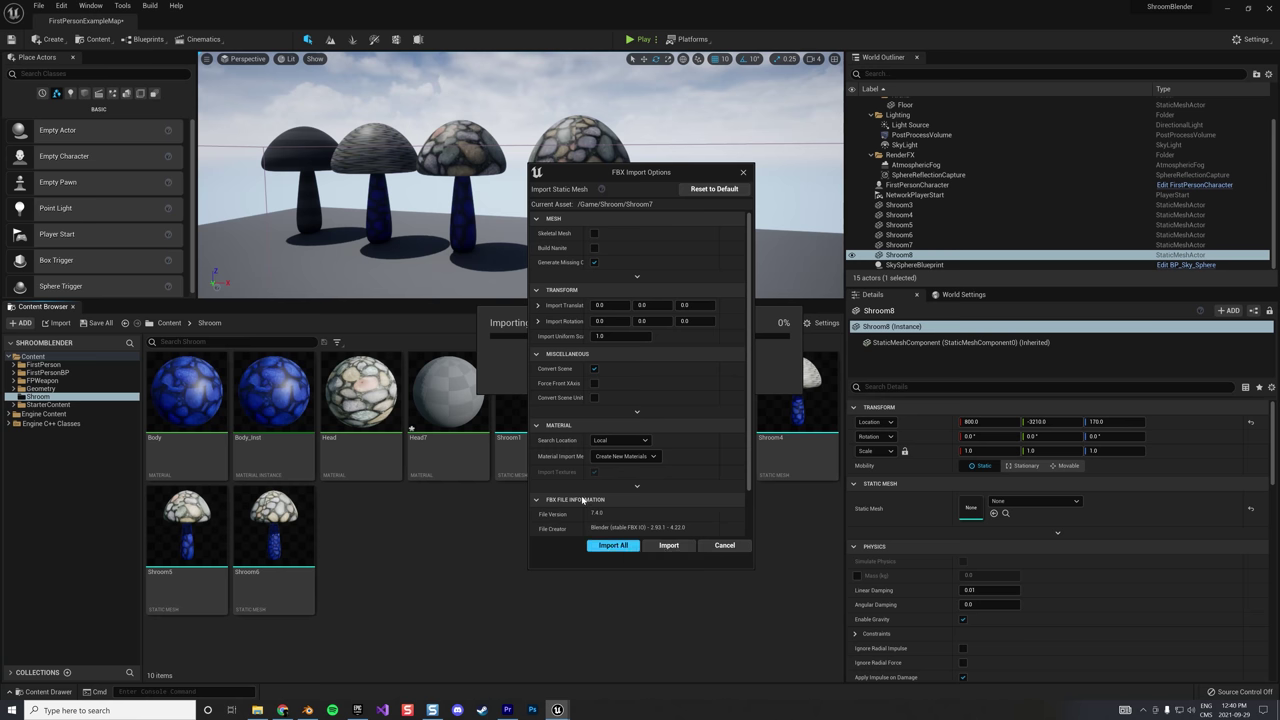
left_click(610, 545)
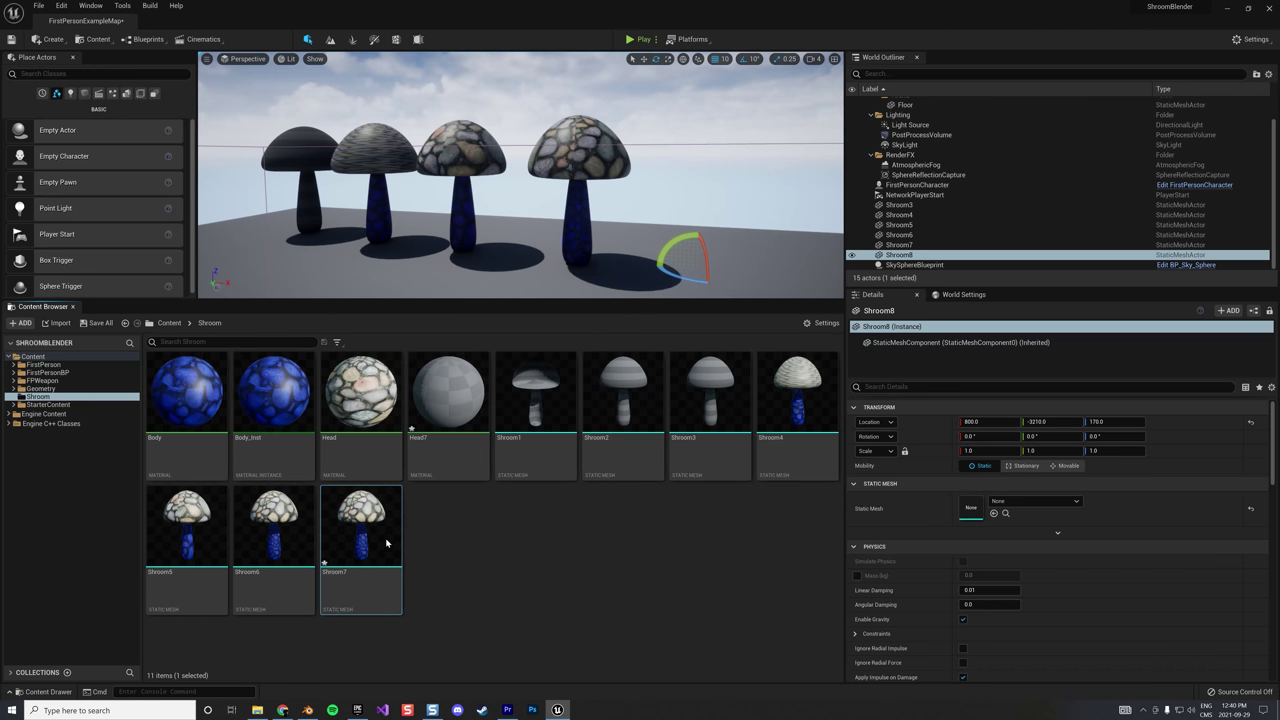
key("Delete")
left_click(580, 515)
Switch back to Blender and rename the Head material as Head7 and the Body material as Body7
key("alt+Tab")
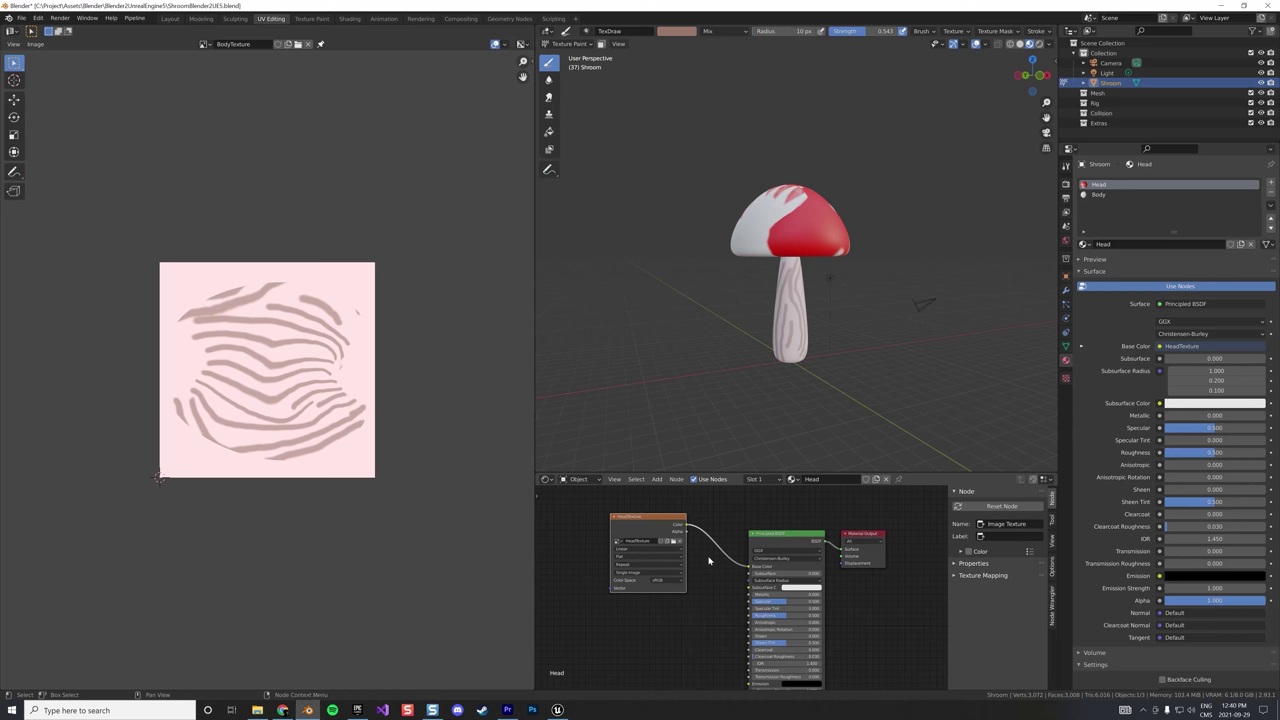
double_click(1118, 244)
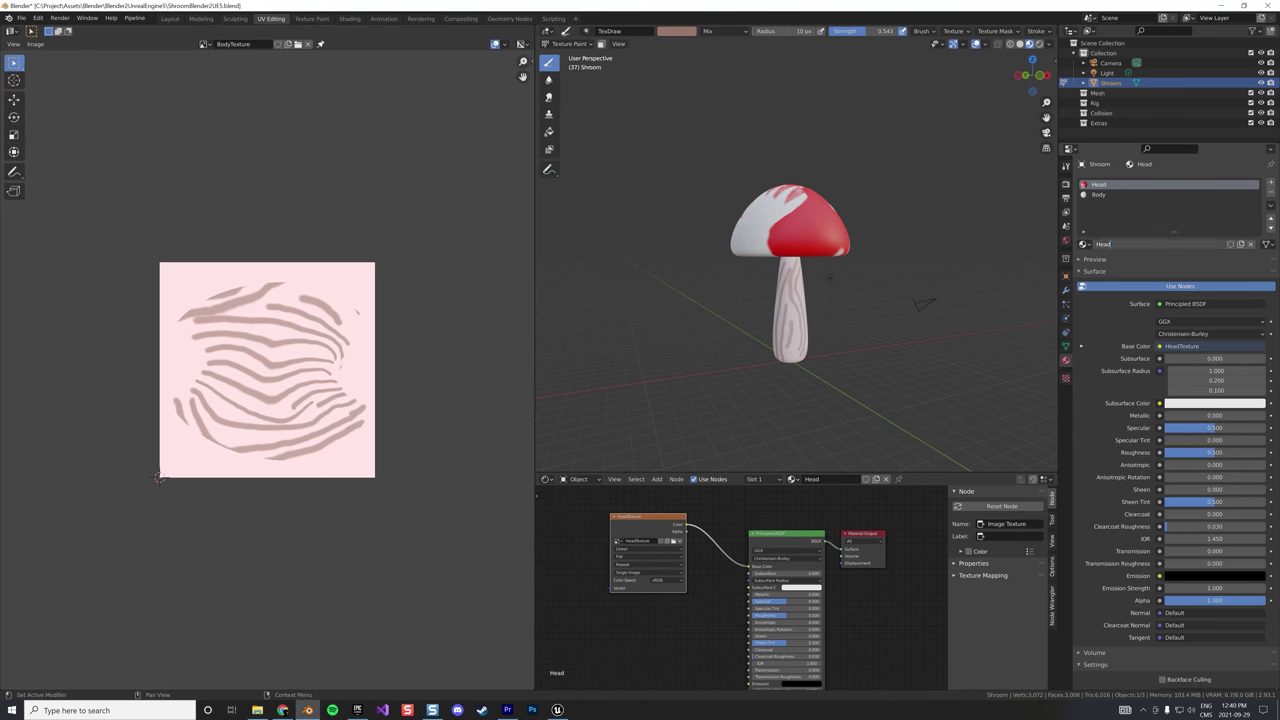
type("7")
key("Return")
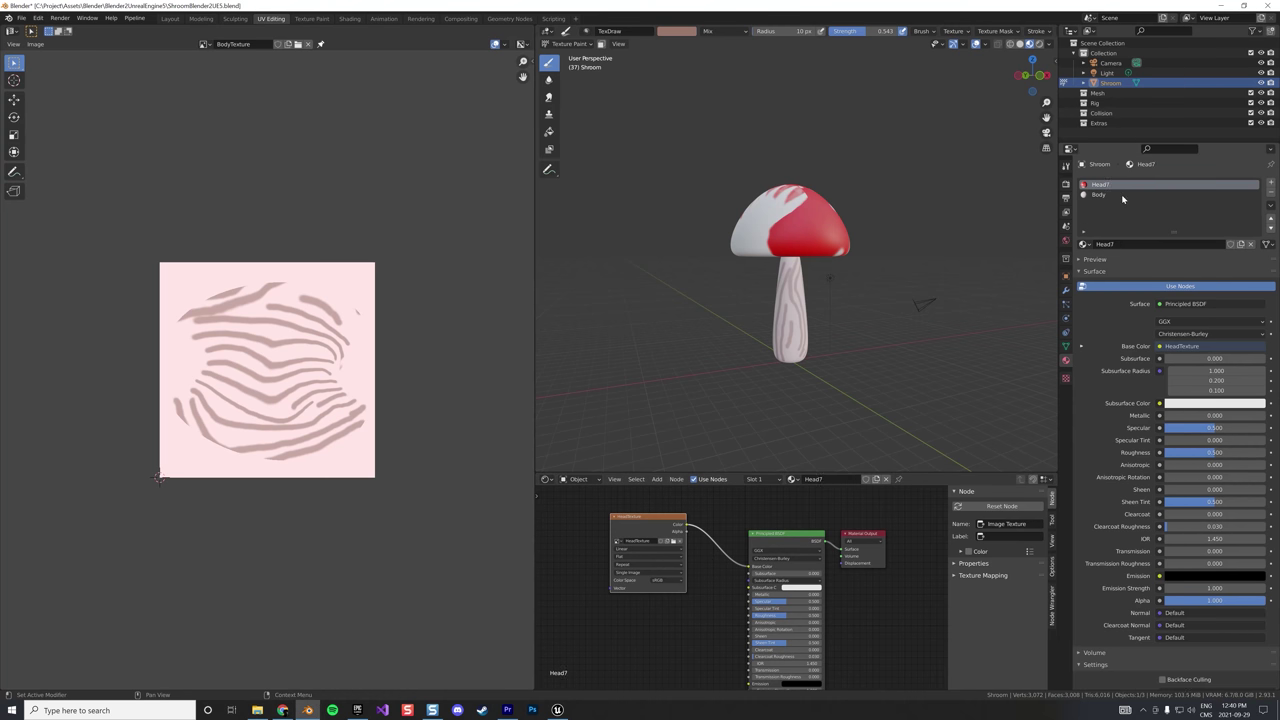
left_click(1127, 195)
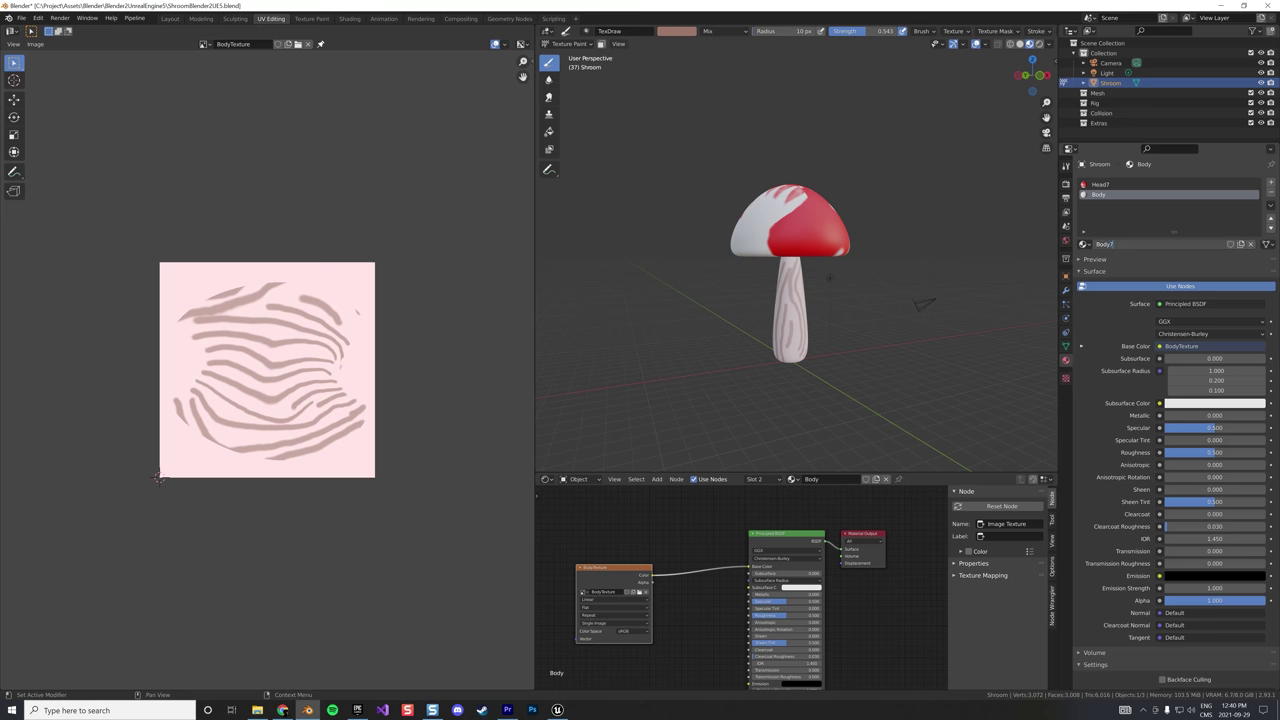
Save the striped body texture image as BodyTexture.png in the C:\Project\Shroom folder
key("shift+alt+s")
left_click(470, 164)
left_click(470, 164)
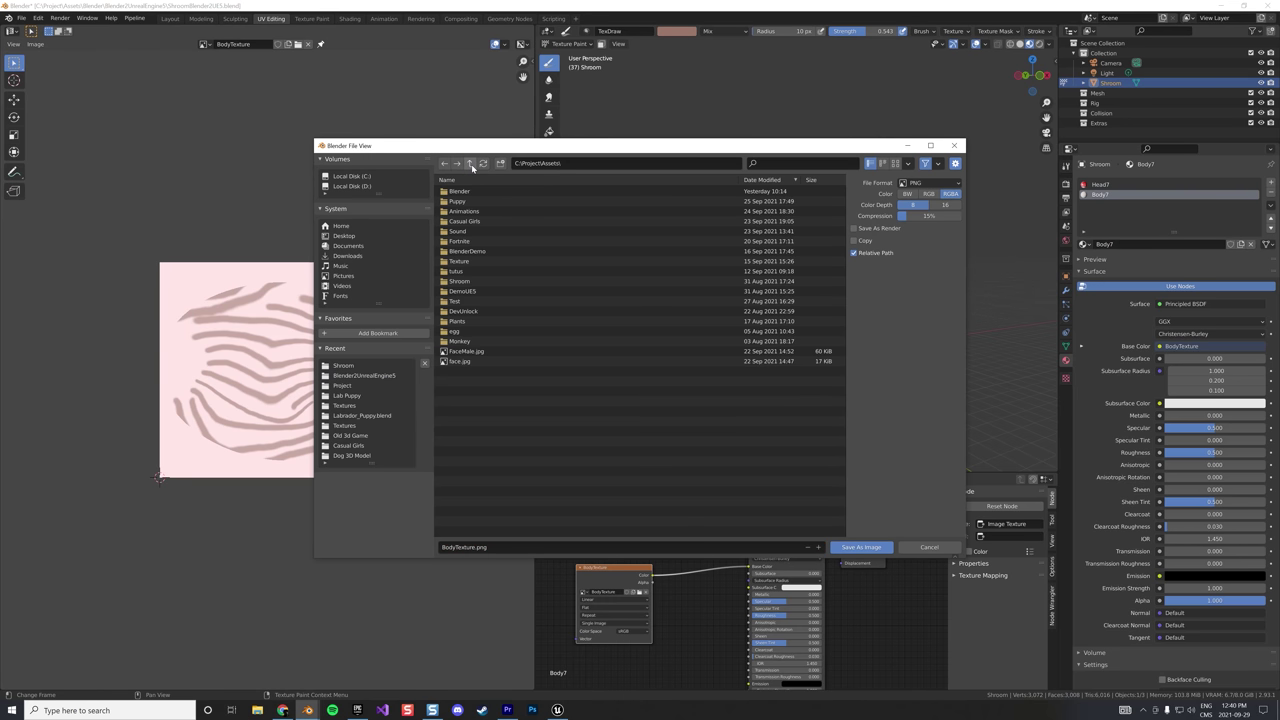
left_click(472, 167)
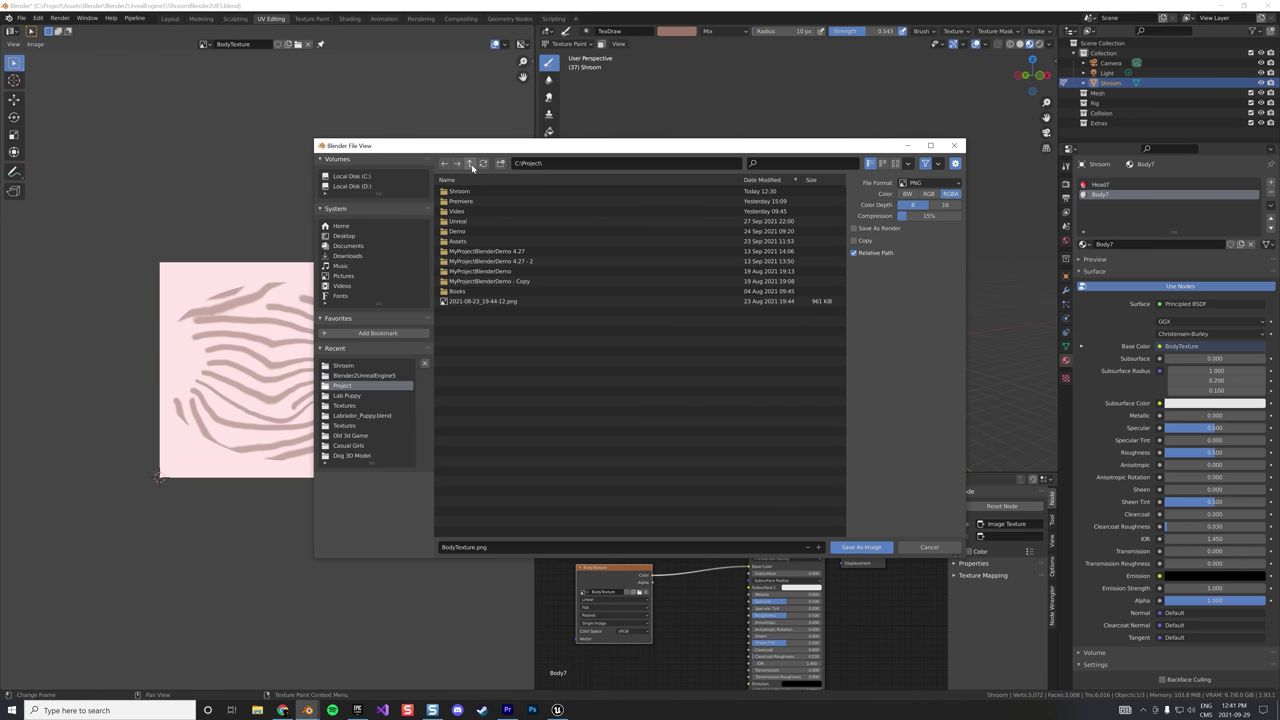
double_click(500, 292)
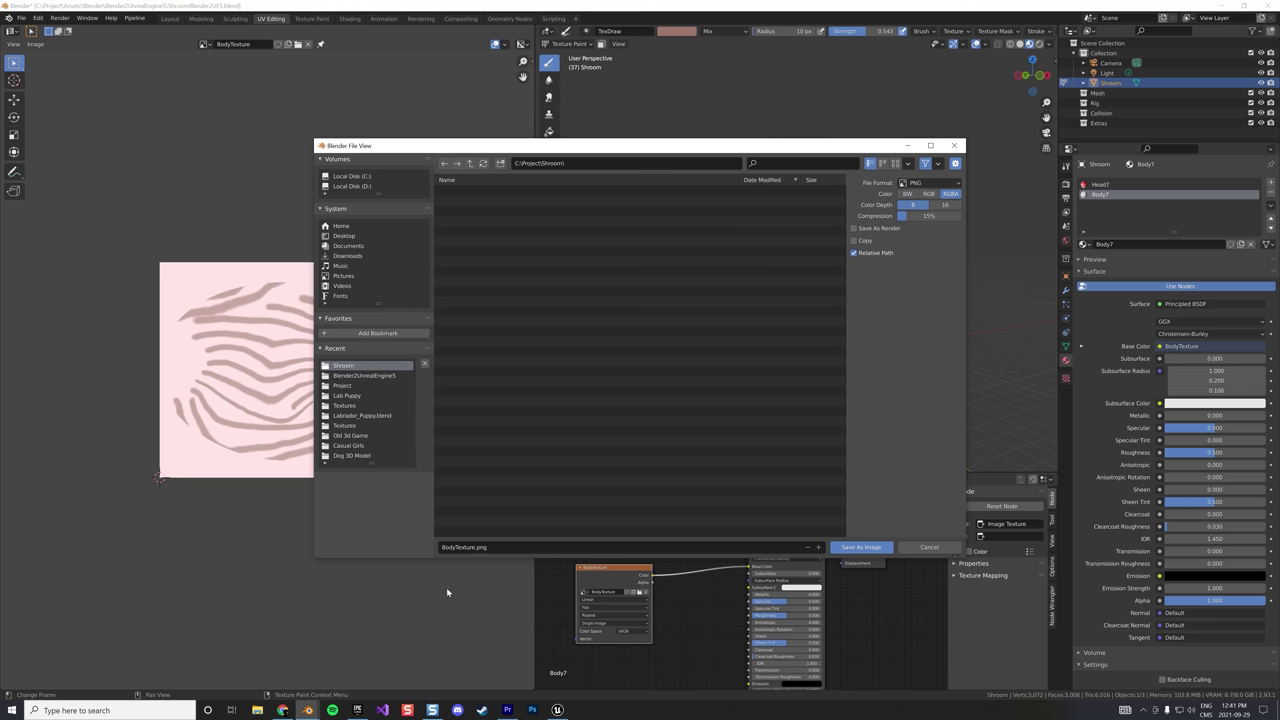
left_click(858, 549)
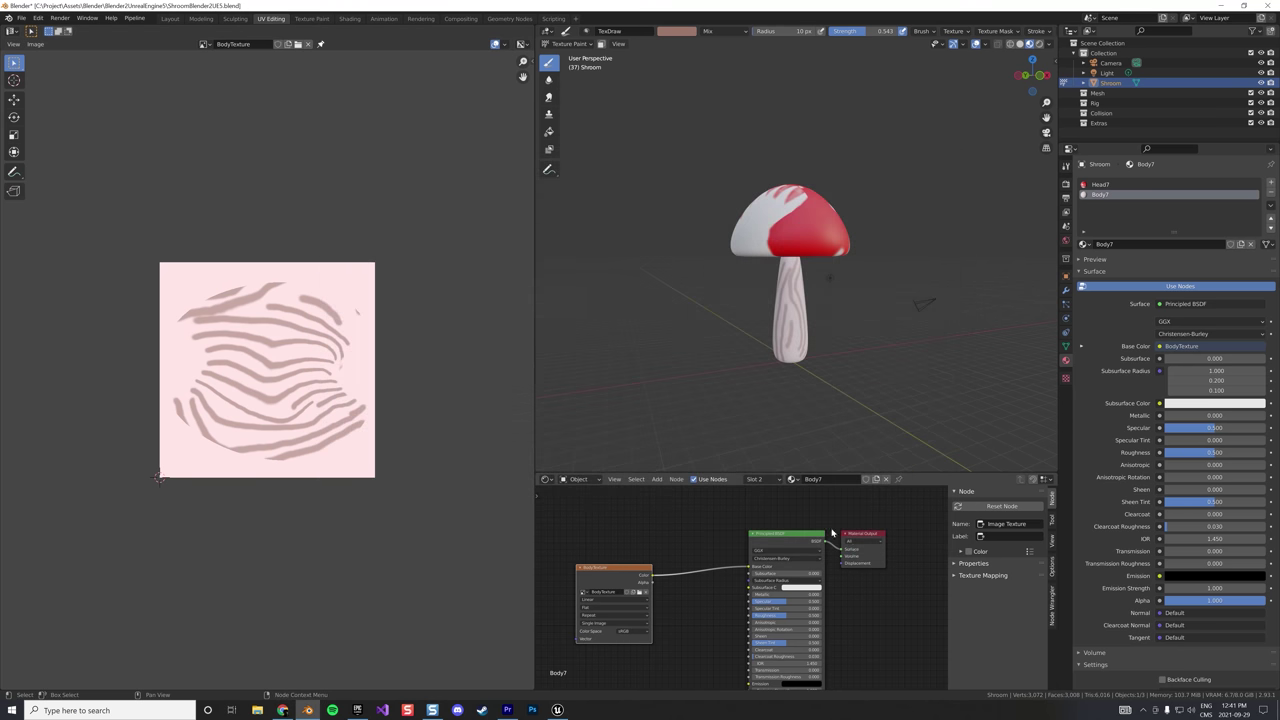
Show the HeadTexture image in the image editor and save it as HeadTexture.png in C:\Project\Shroom
left_click(205, 44)
left_click(222, 75)
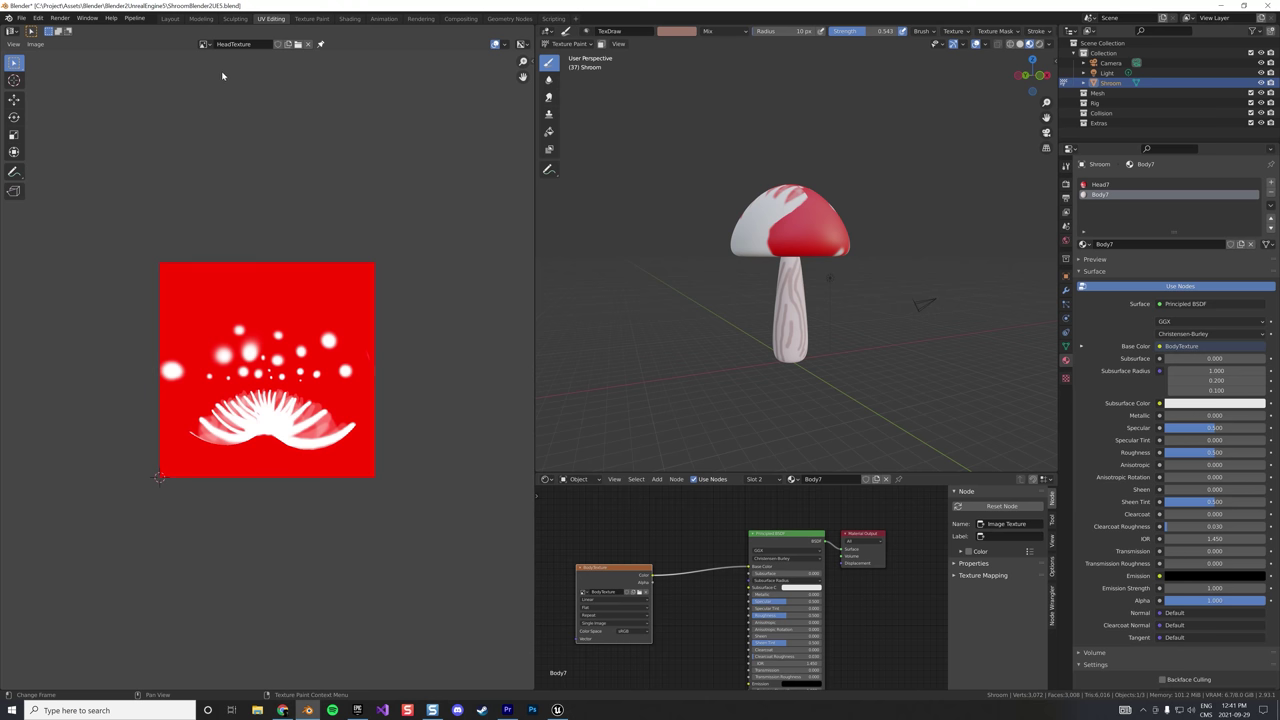
left_click(35, 44)
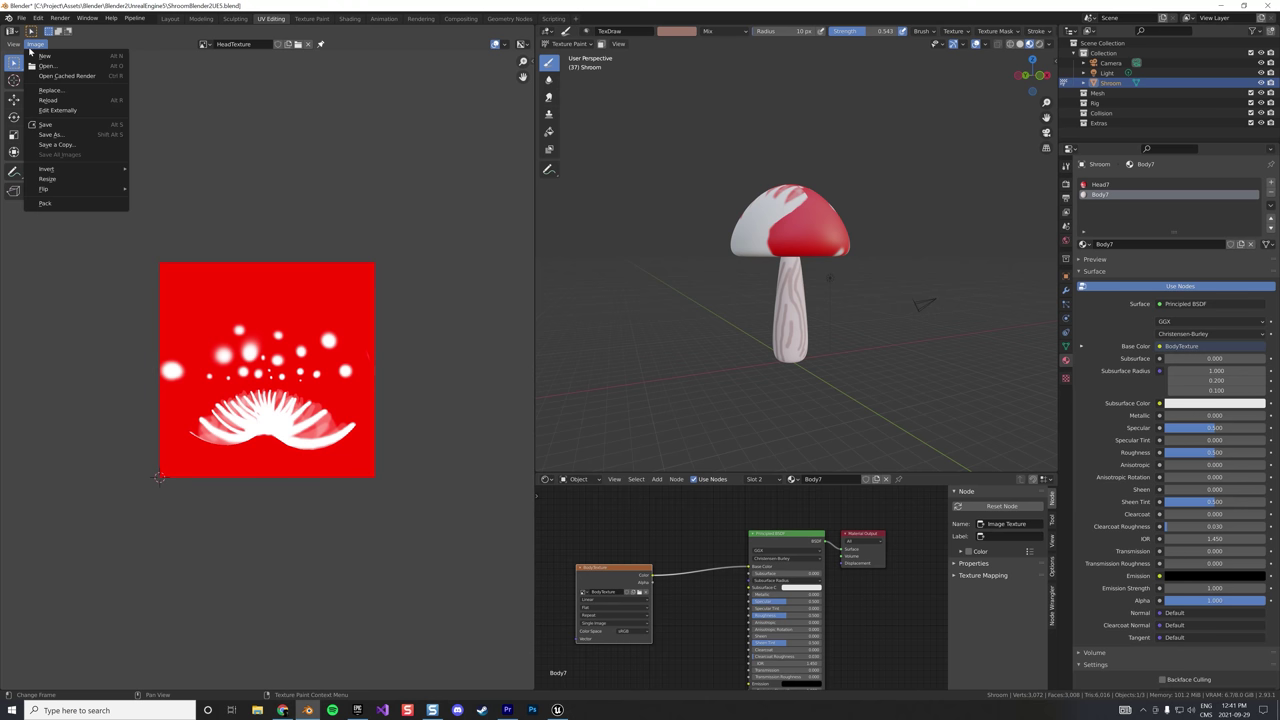
left_click(60, 129)
left_click(471, 165)
left_click(471, 165)
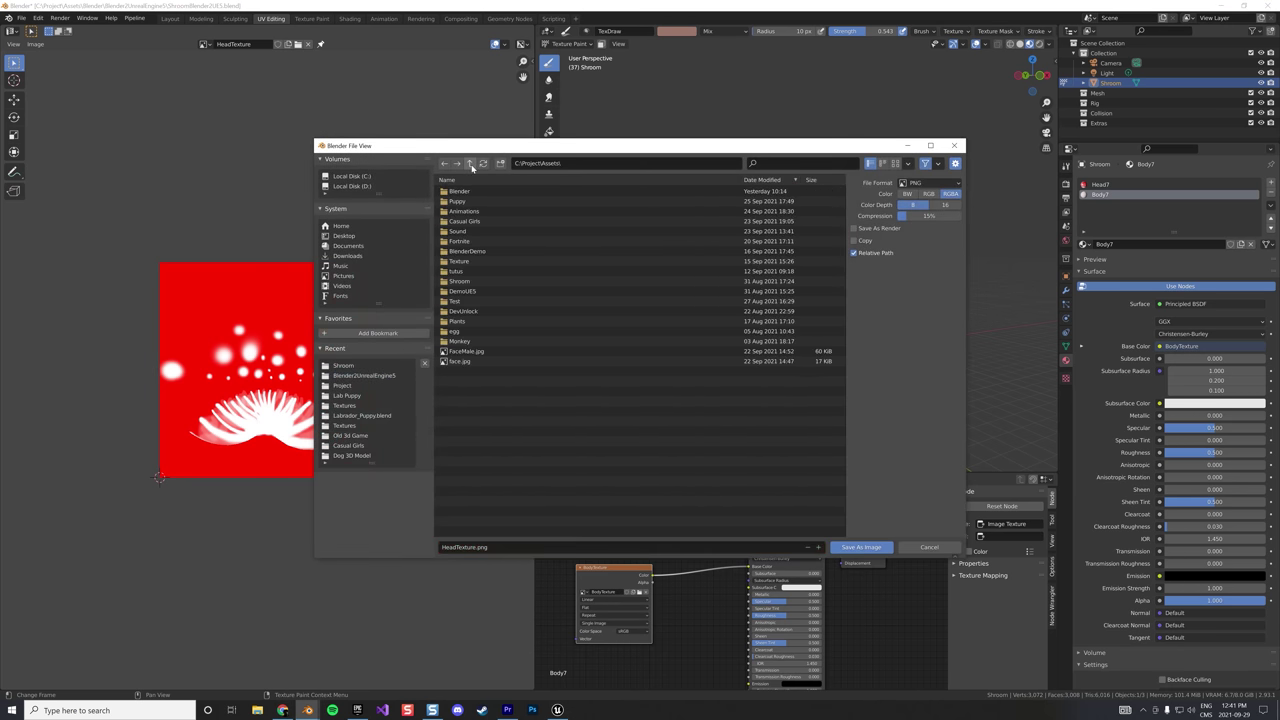
left_click(472, 166)
double_click(460, 191)
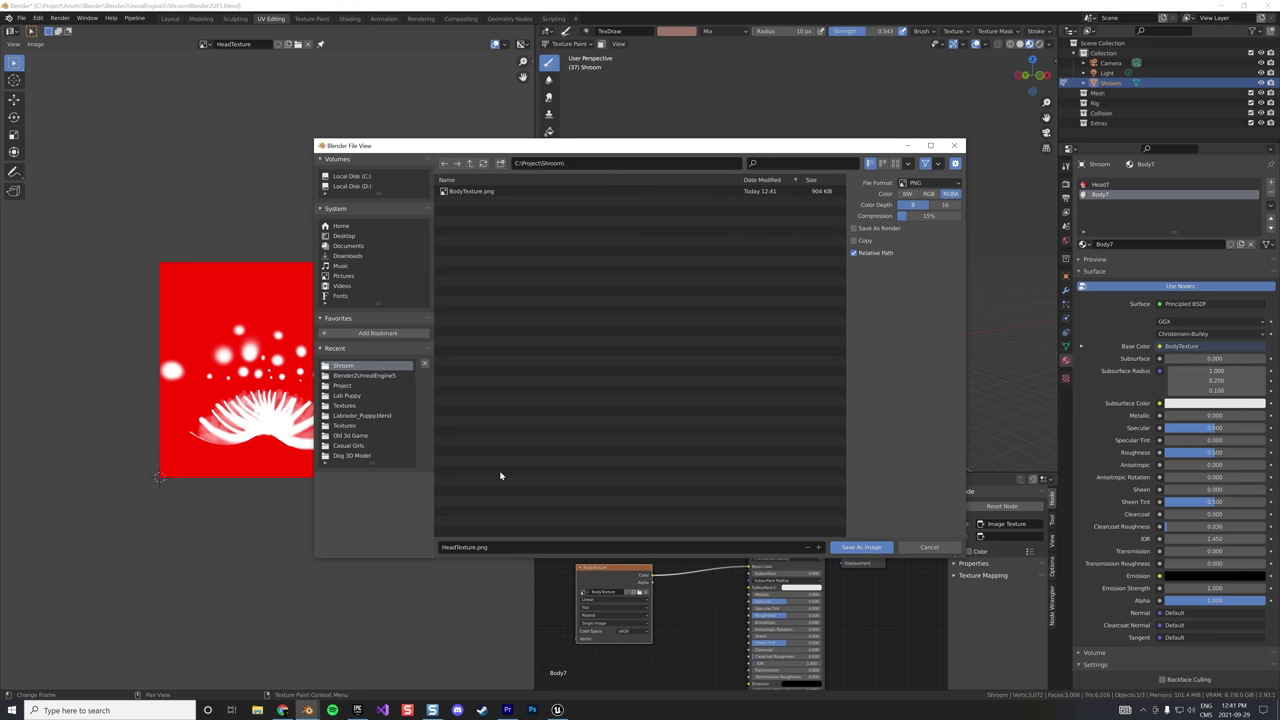
left_click(860, 547)
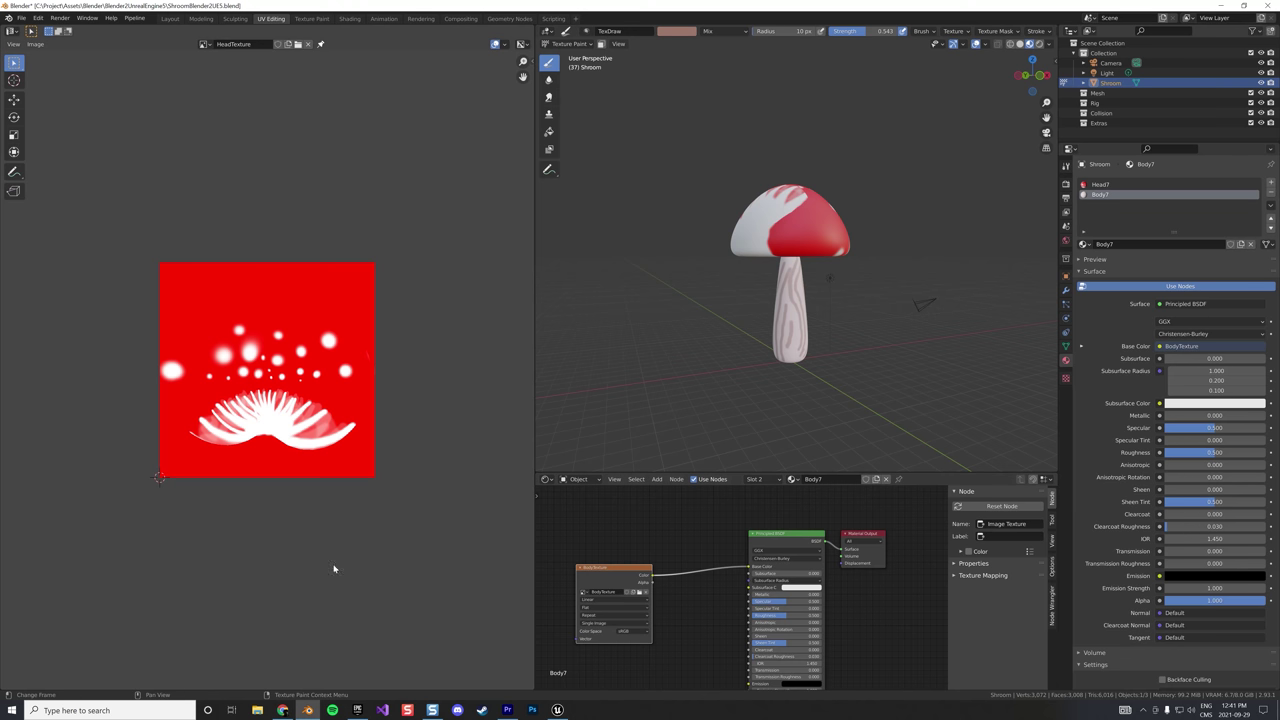
Check the Shroom folder in File Explorer for the saved body and head texture files
left_click(257, 710)
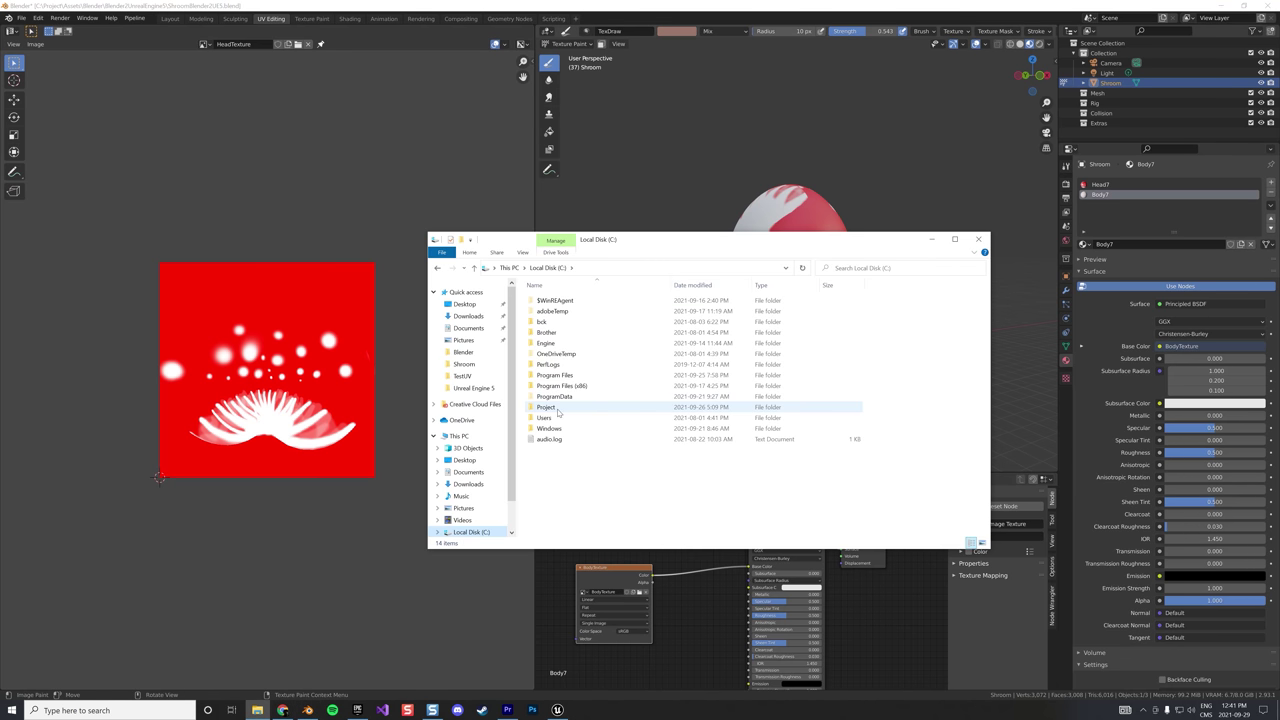
left_click(464, 363)
left_click(558, 300)
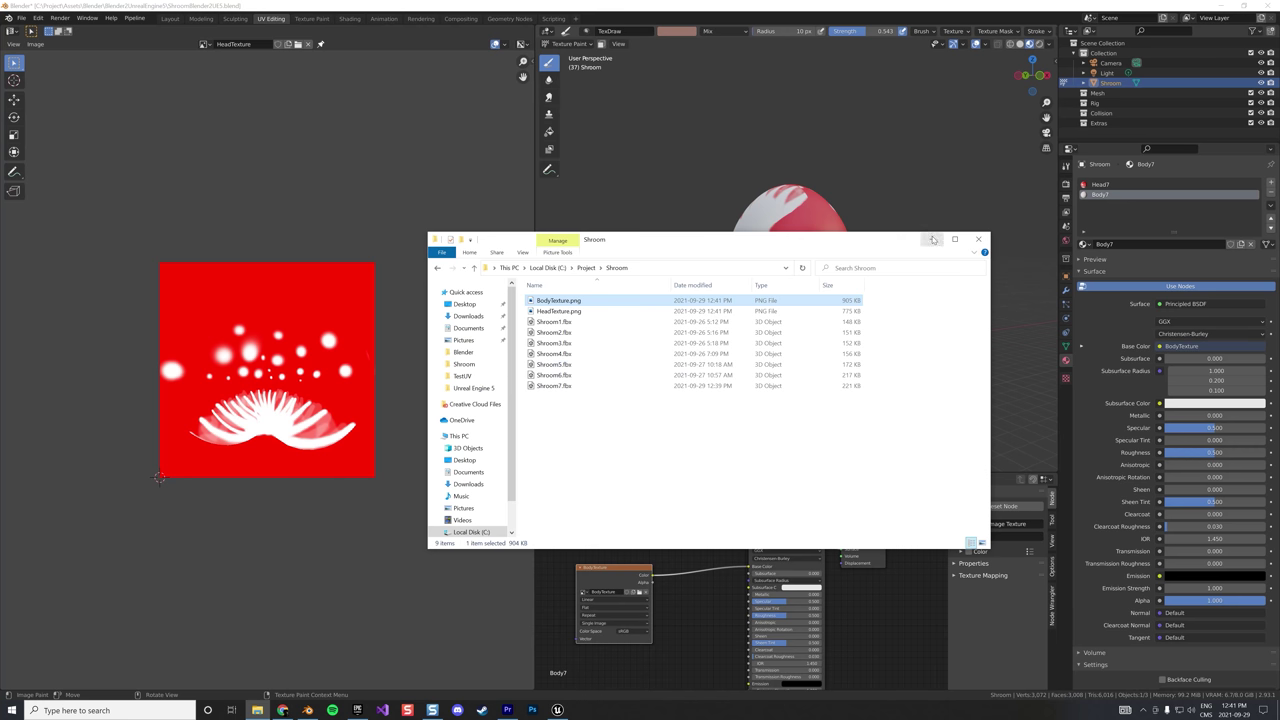
left_click(932, 240)
Export the mushroom to FBX again, overwriting Shroom7.fbx
left_click(21, 18)
mouse_move(37, 162)
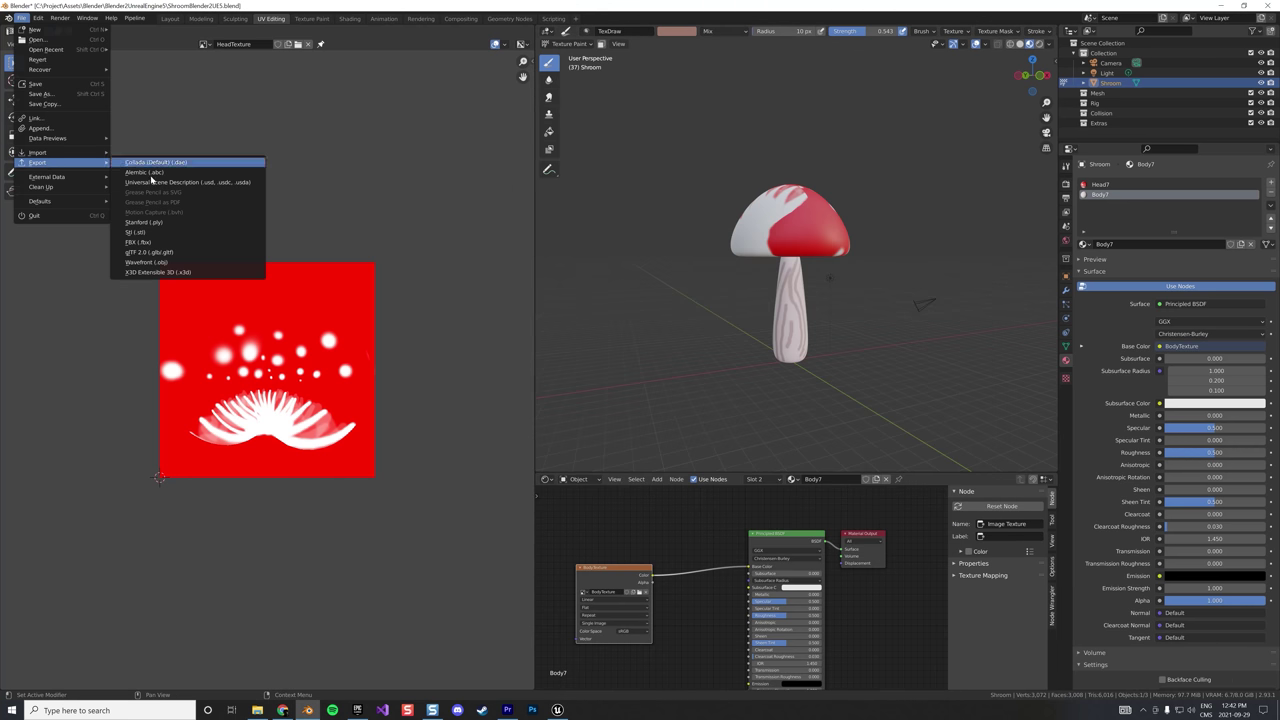
left_click(154, 247)
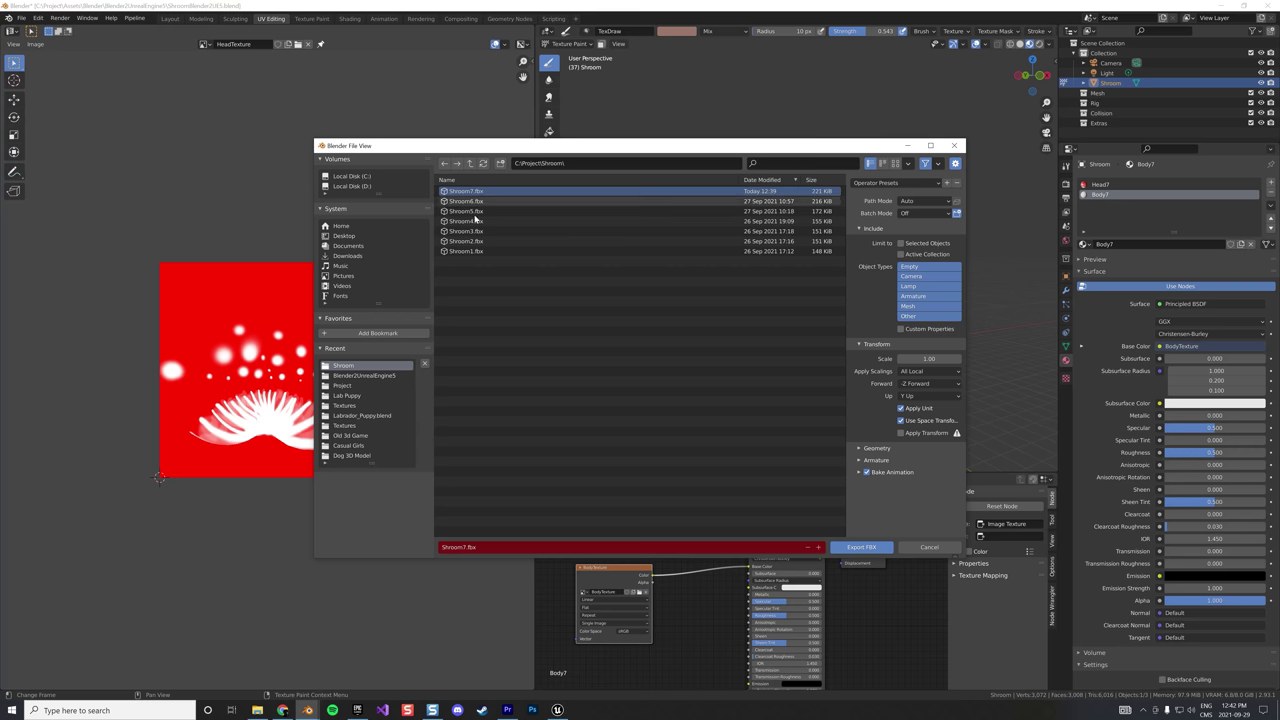
left_click(861, 547)
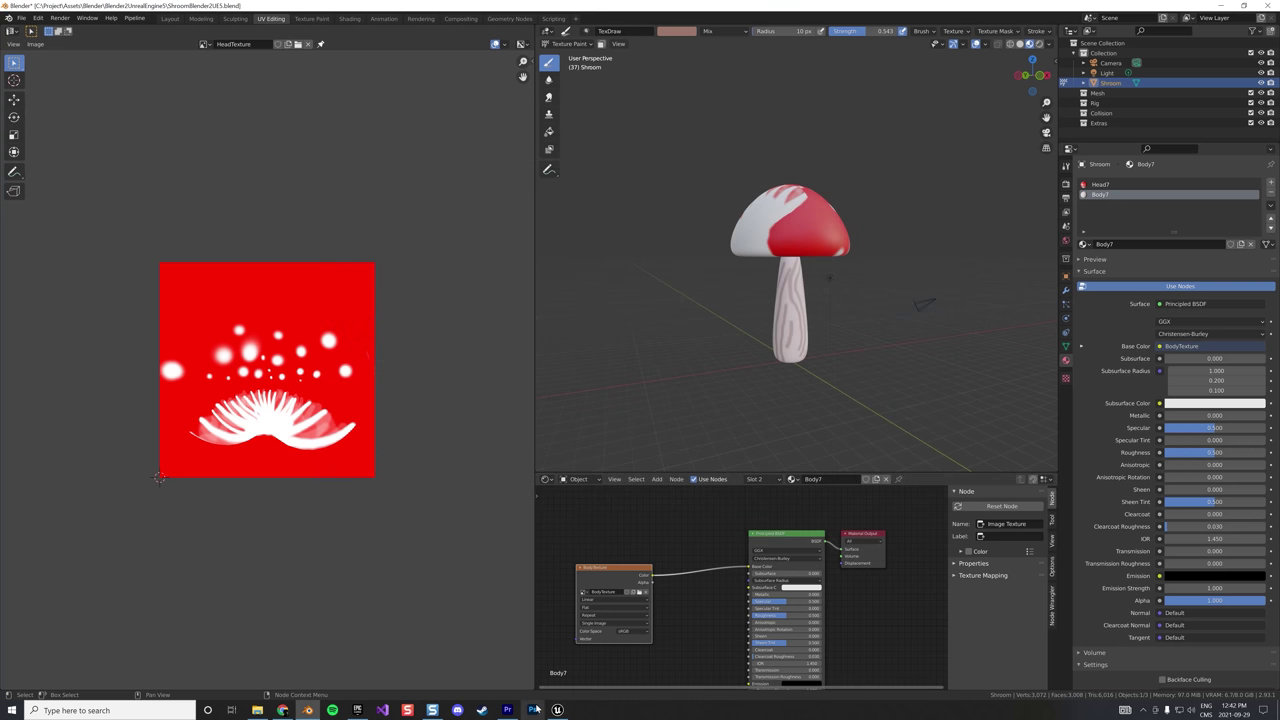
Switch to Unreal Engine, import Shroom7.fbx into the Shroom folder, and place the mesh in the level beside the other mushrooms
left_click(557, 710)
right_click(414, 578)
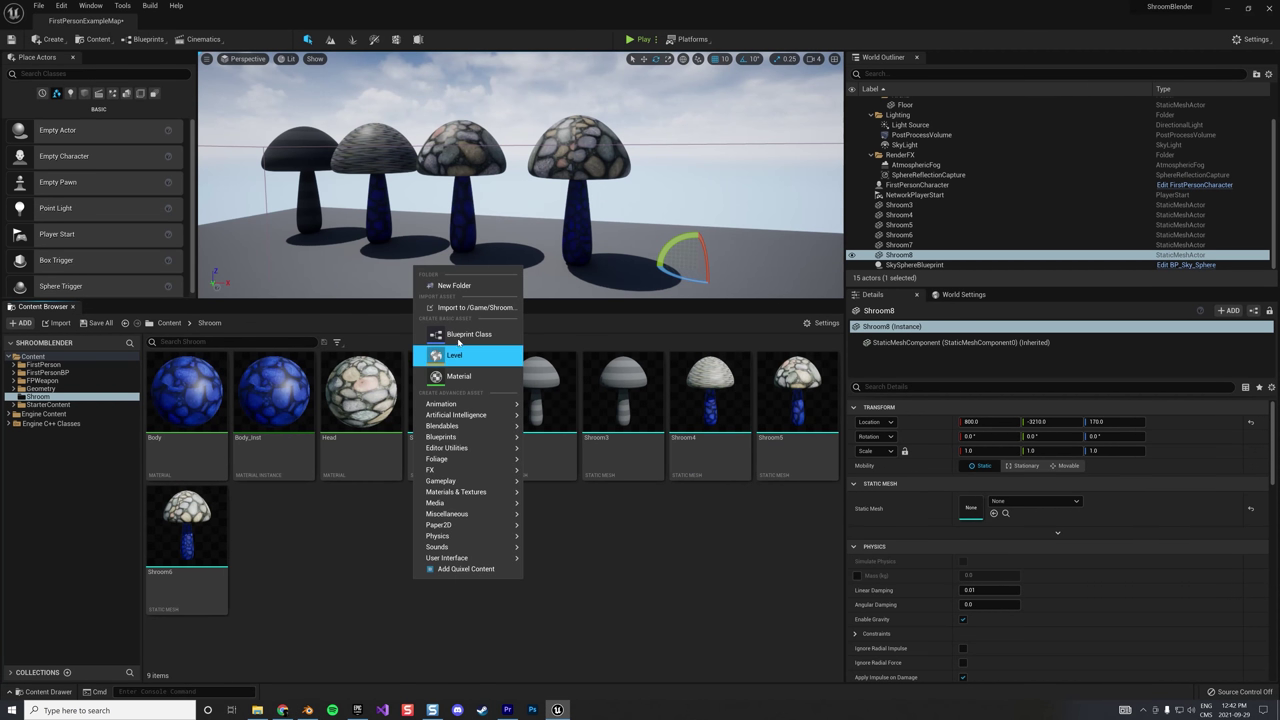
left_click(470, 307)
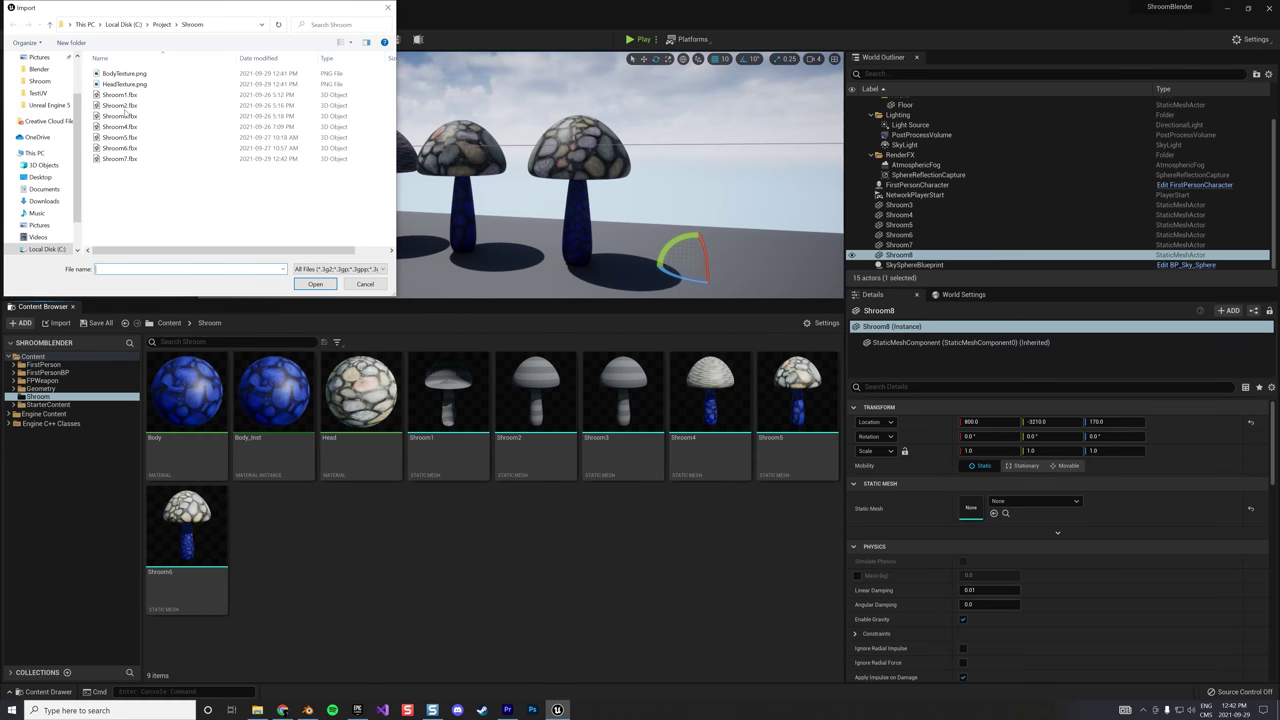
left_click(120, 158)
left_click(315, 284)
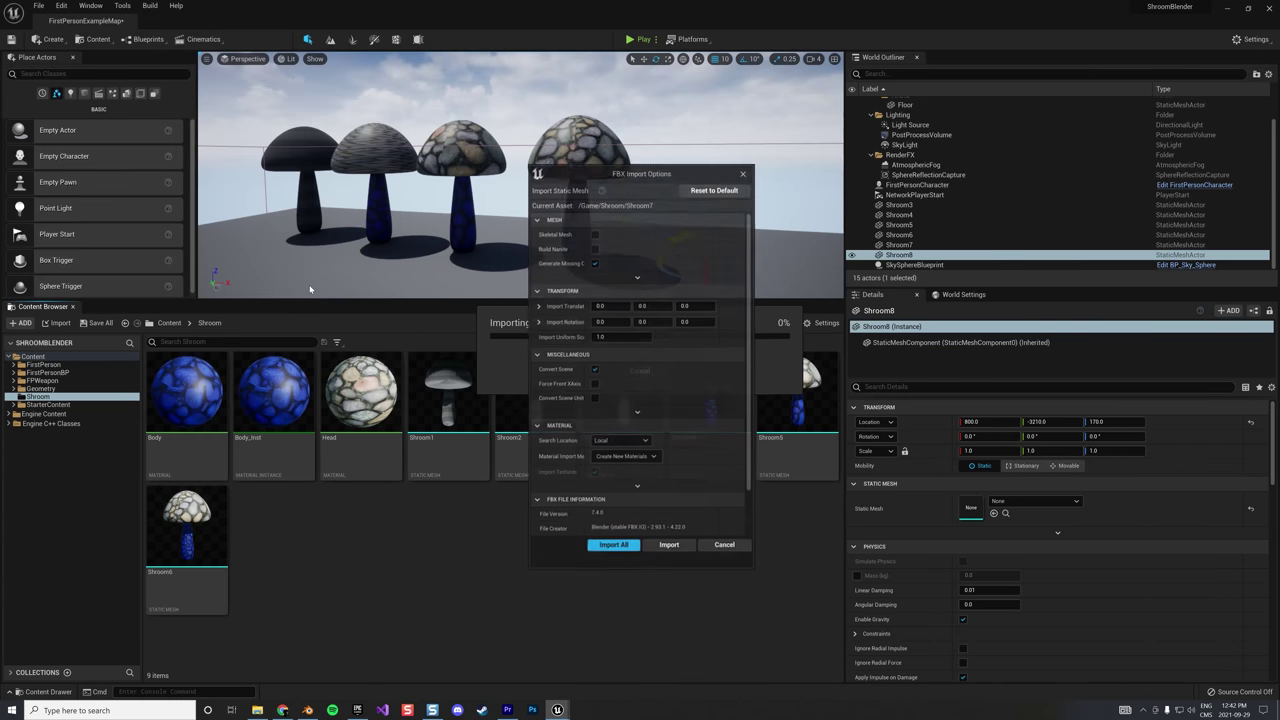
left_click(614, 545)
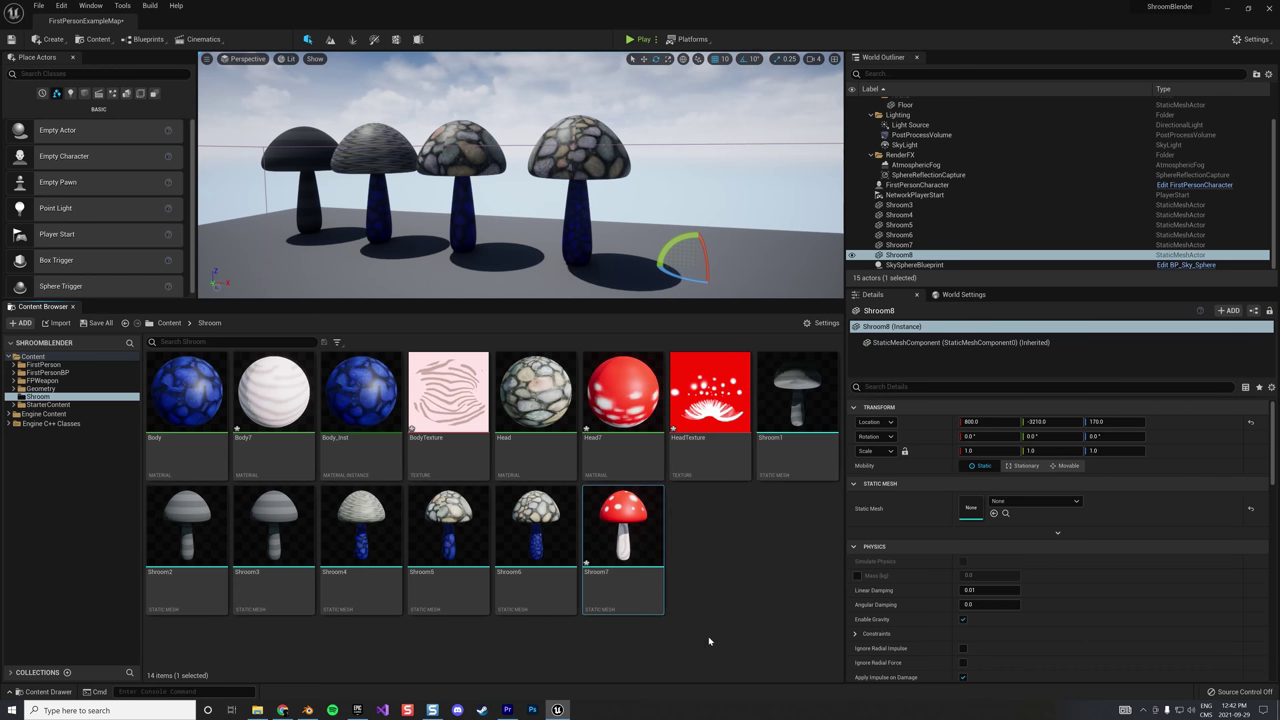
left_click_drag(643, 579, 755, 276)
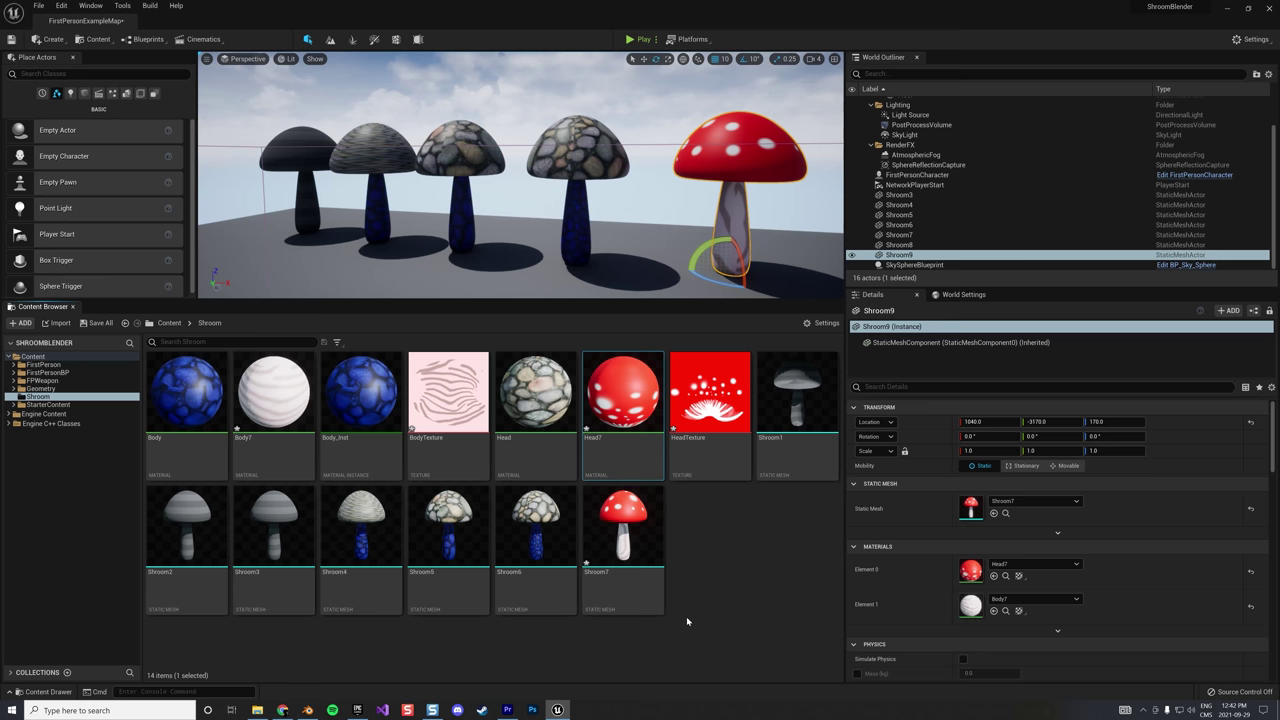
In the Body7 material graph, place the Texture Sample beside the material output and connect a TexCoord node to its UVs input
left_click(265, 403)
double_click(265, 403)
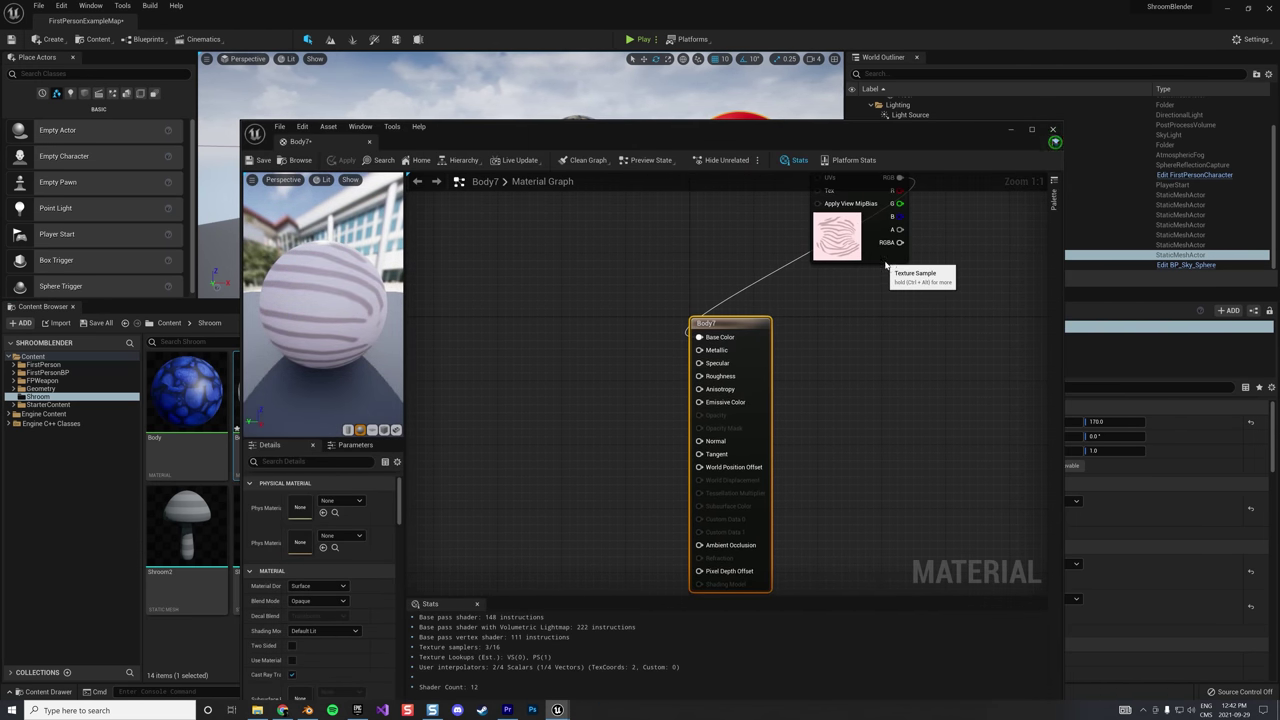
left_click_drag(868, 250, 620, 410)
right_click(502, 418)
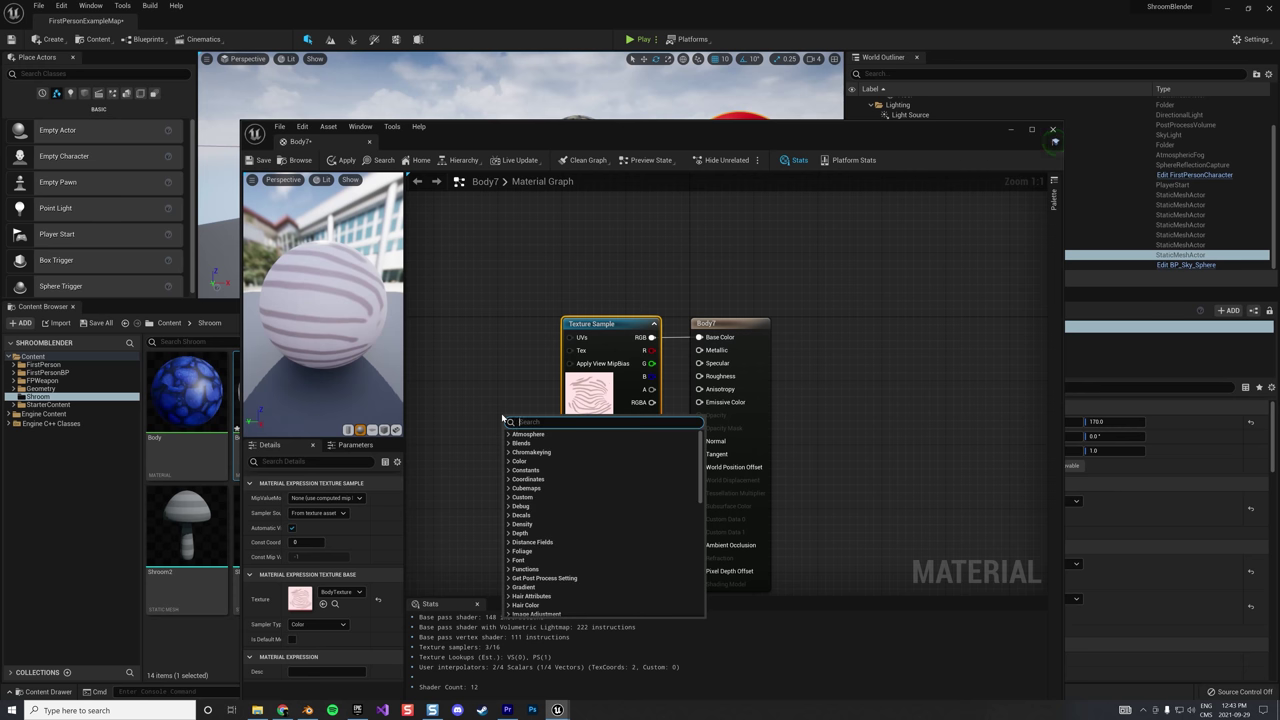
type("texcoord")
key("Return")
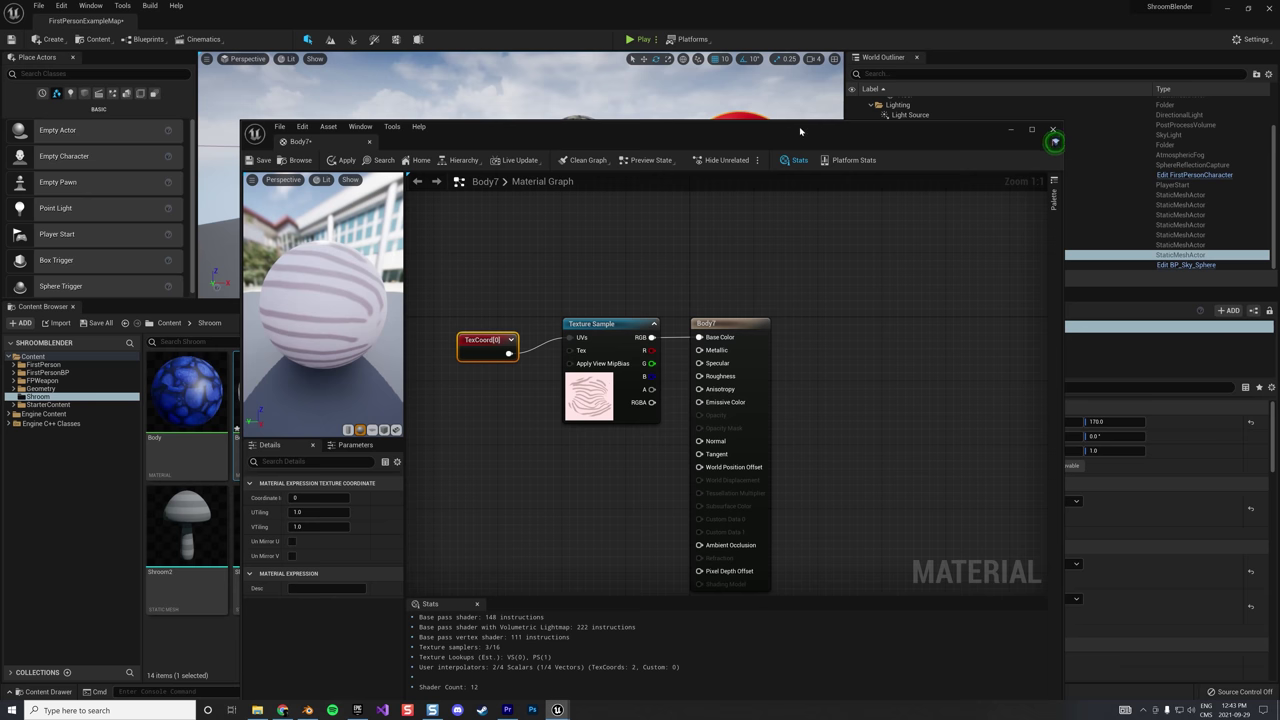
Move the Body7 material editor window aside and open the Shroom7 static mesh for inspection
left_click_drag(799, 126, 987, 585)
double_click(660, 554)
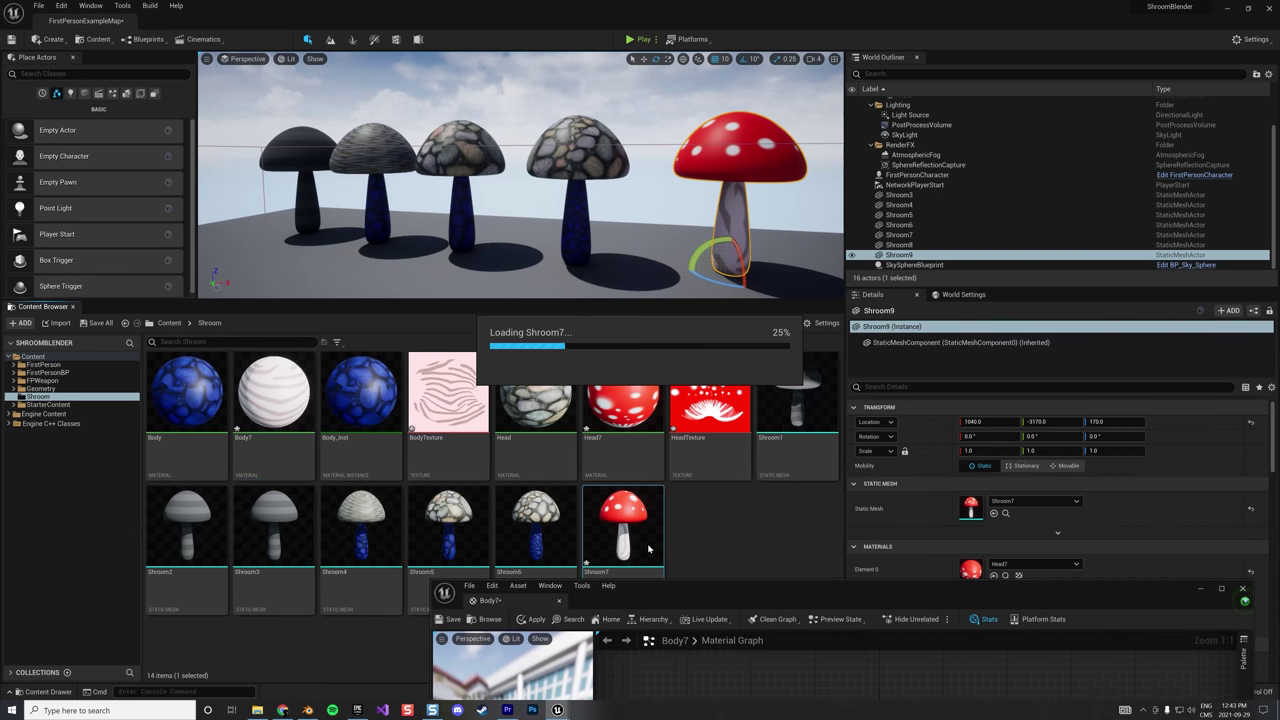
left_click_drag(783, 590, 650, 107)
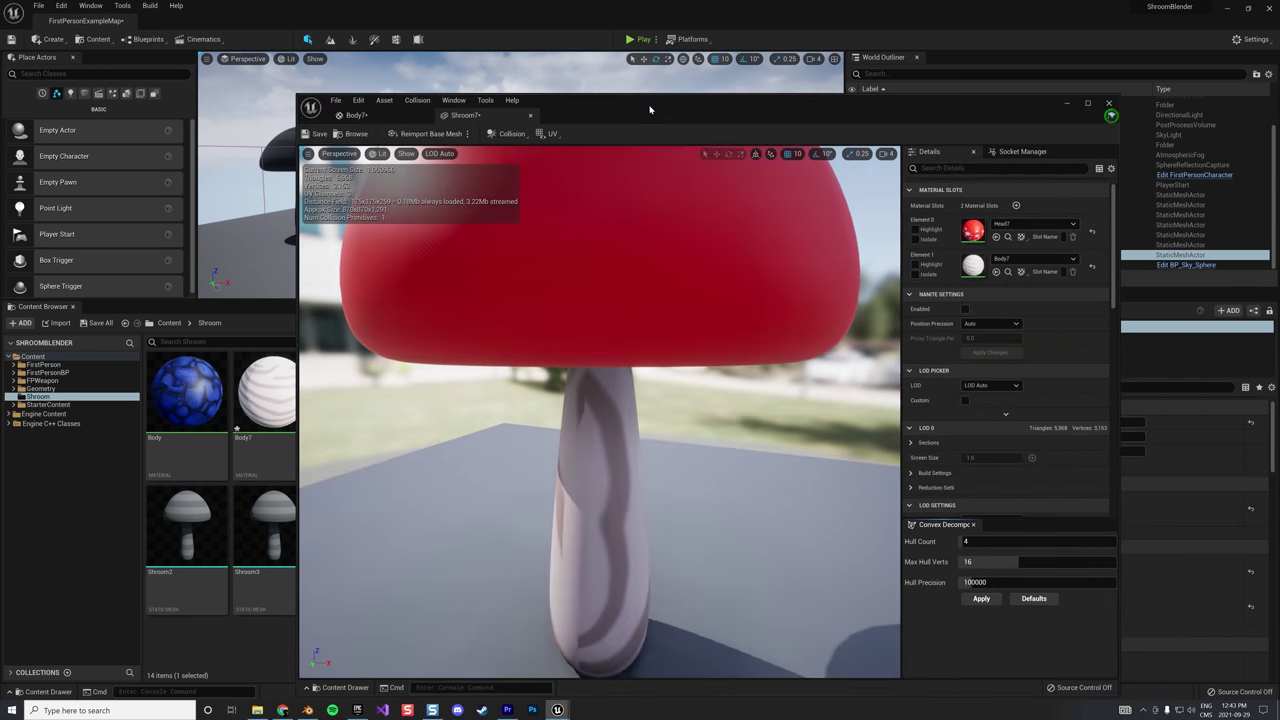
Display UV channel 0 and UV channel 1 of the Shroom7 static mesh to compare the layouts
left_click(549, 133)
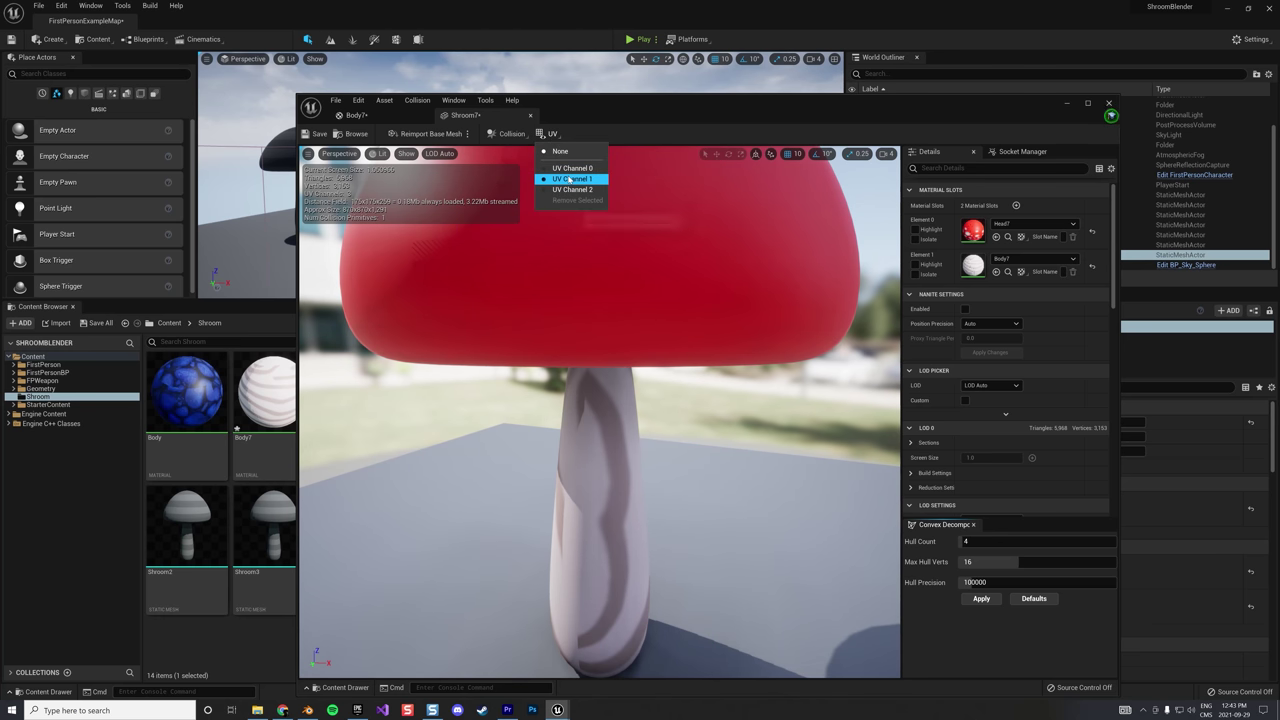
left_click(567, 174)
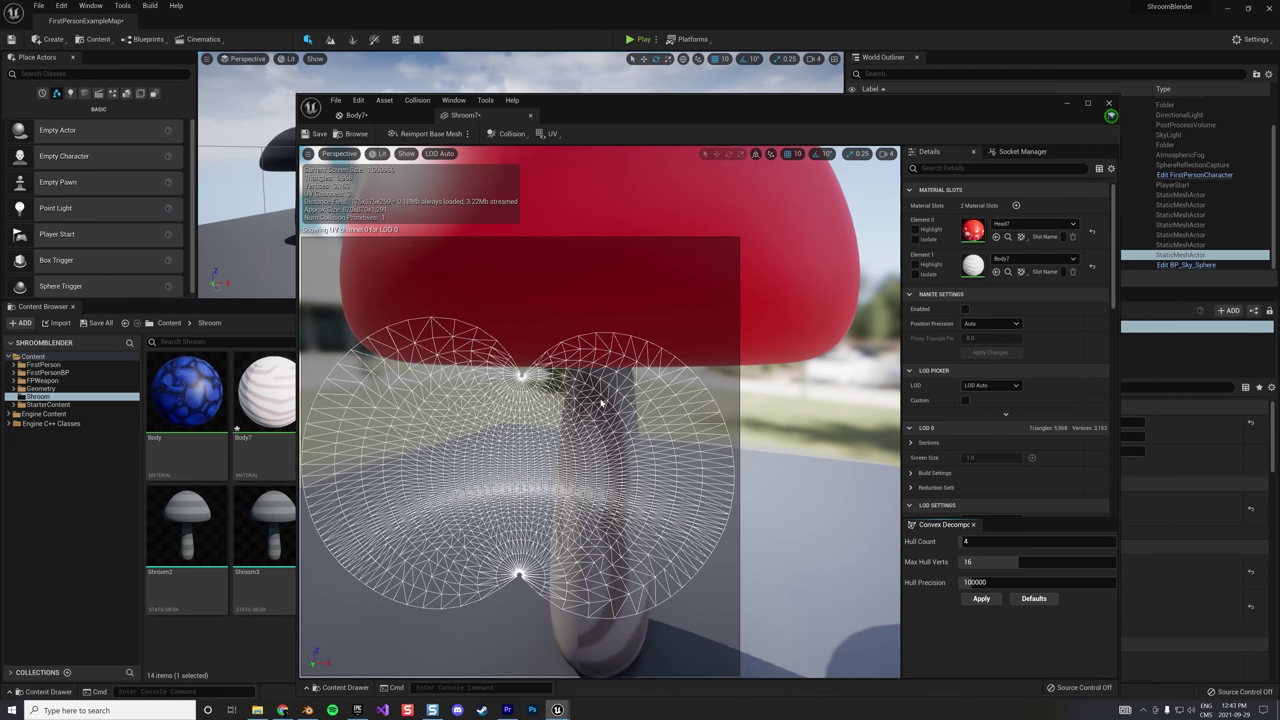
left_click(552, 134)
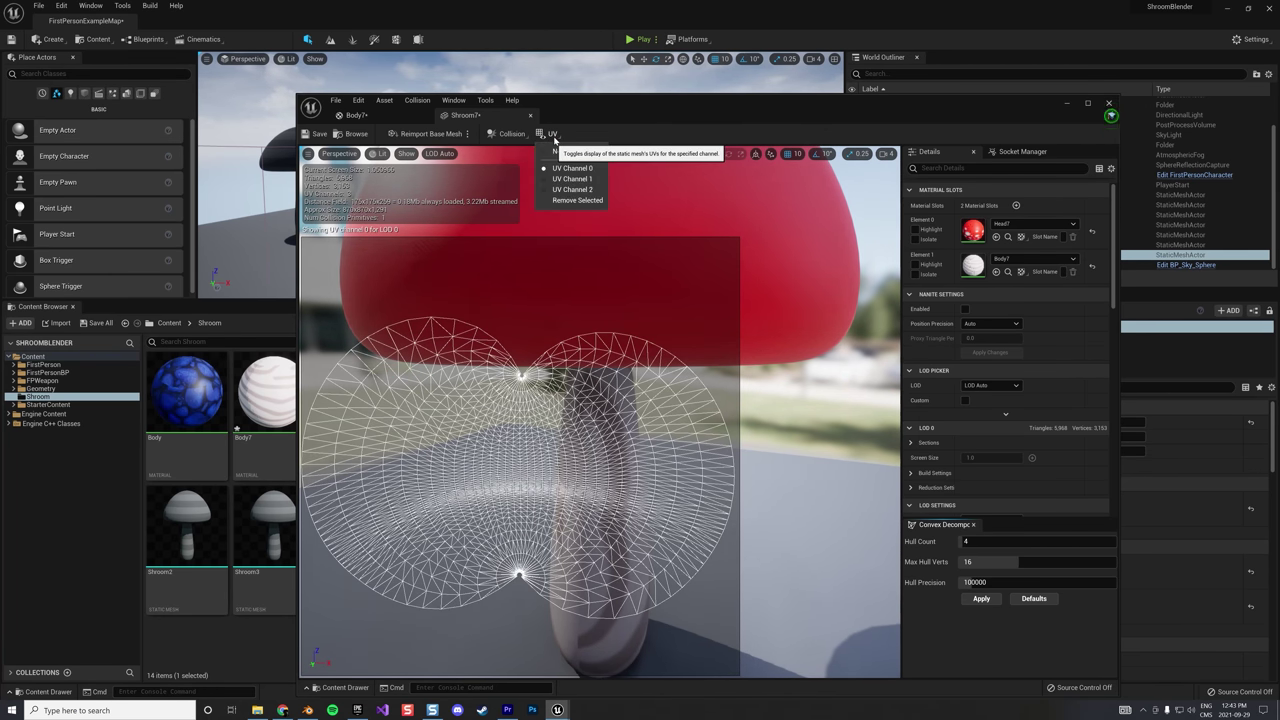
left_click(573, 177)
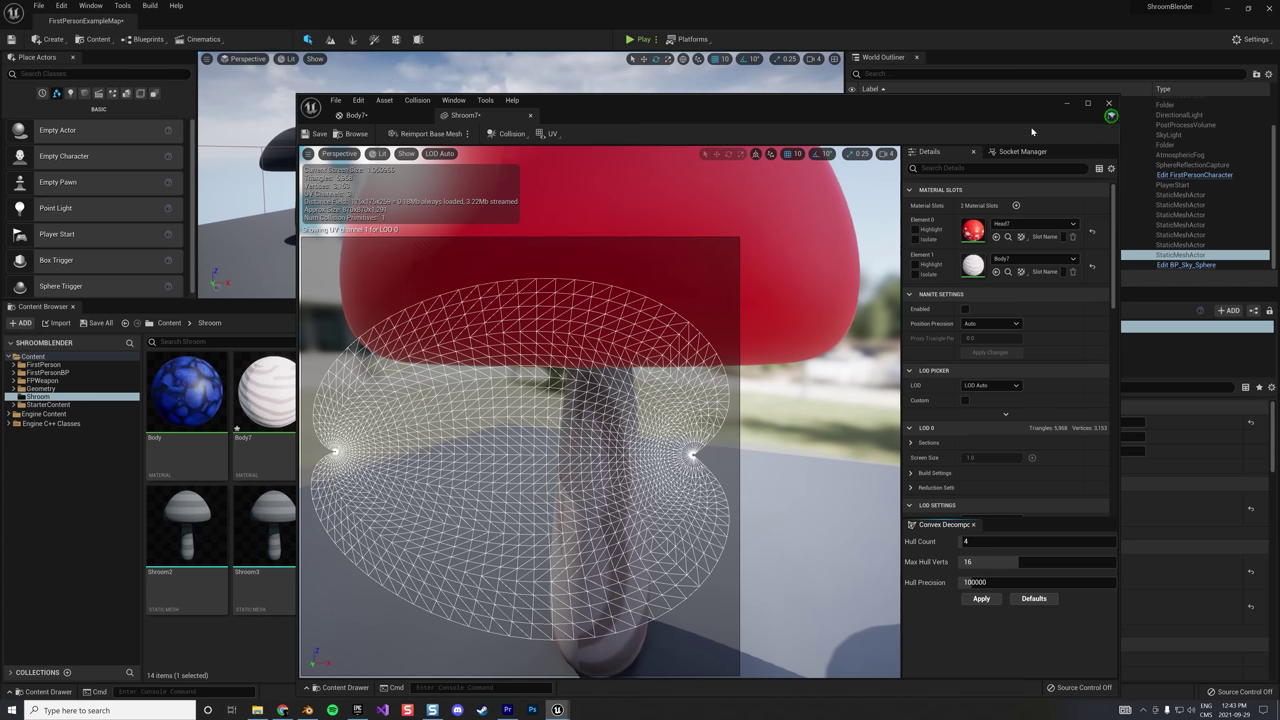
Set the TexCoord node's coordinate index to 1 in the Body7 material, apply the change, and return to the level
left_click(355, 115)
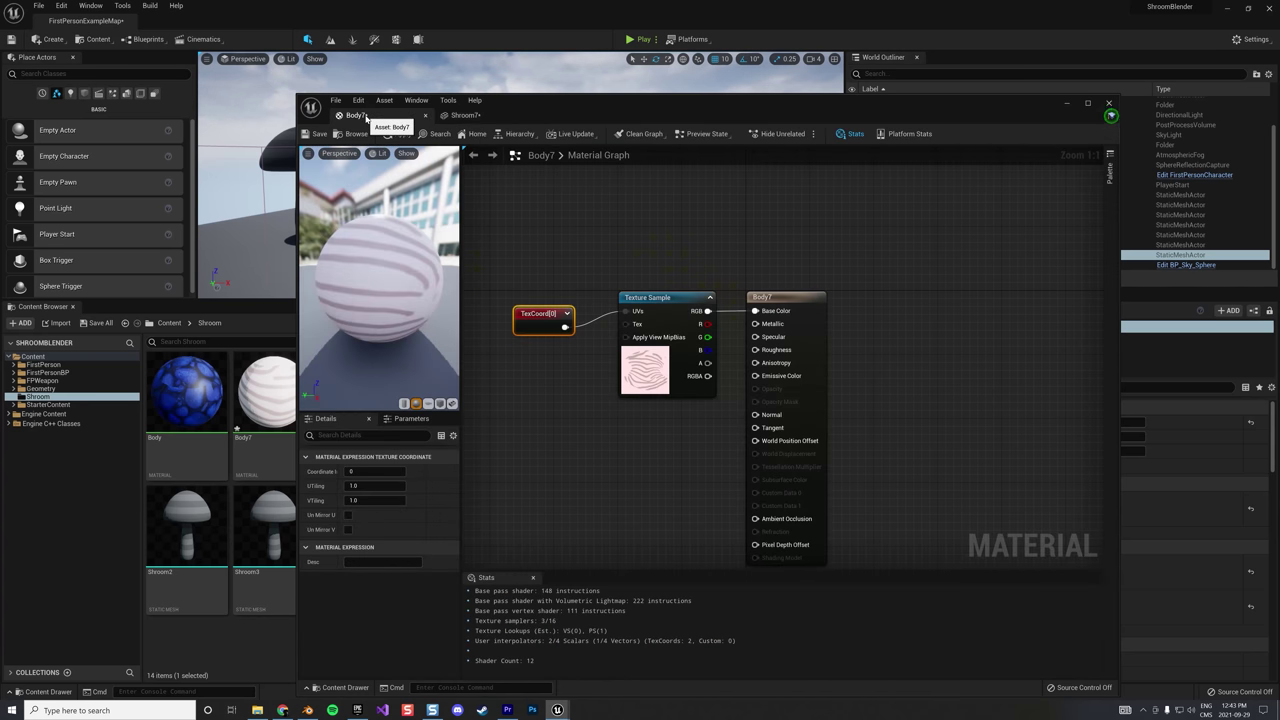
left_click(360, 471)
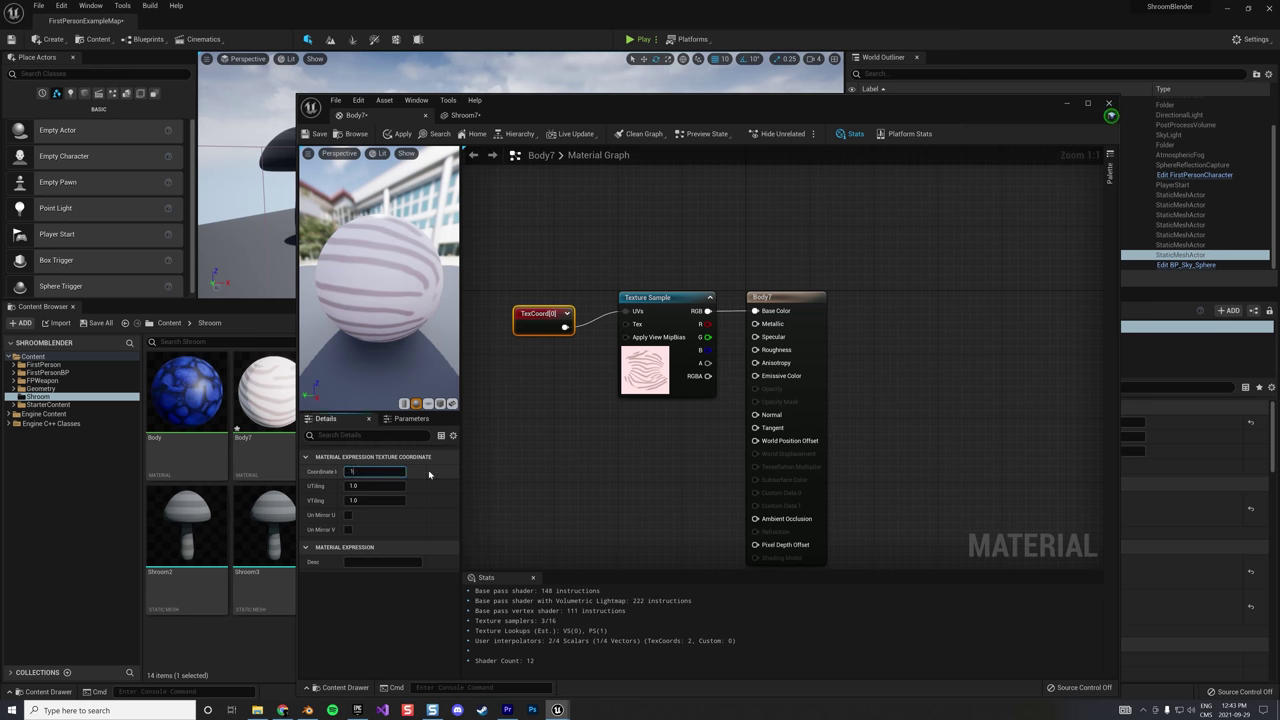
type("1")
left_click(586, 446)
left_click_drag(960, 108, 913, 168)
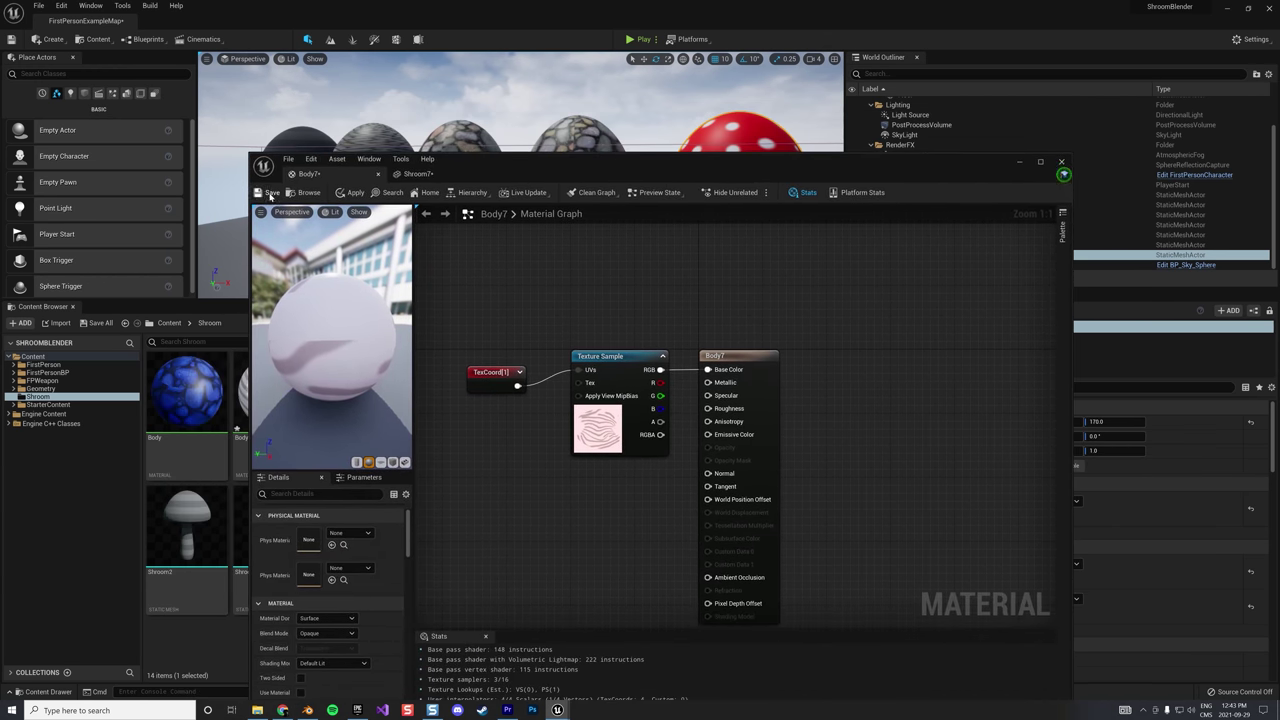
left_click(351, 192)
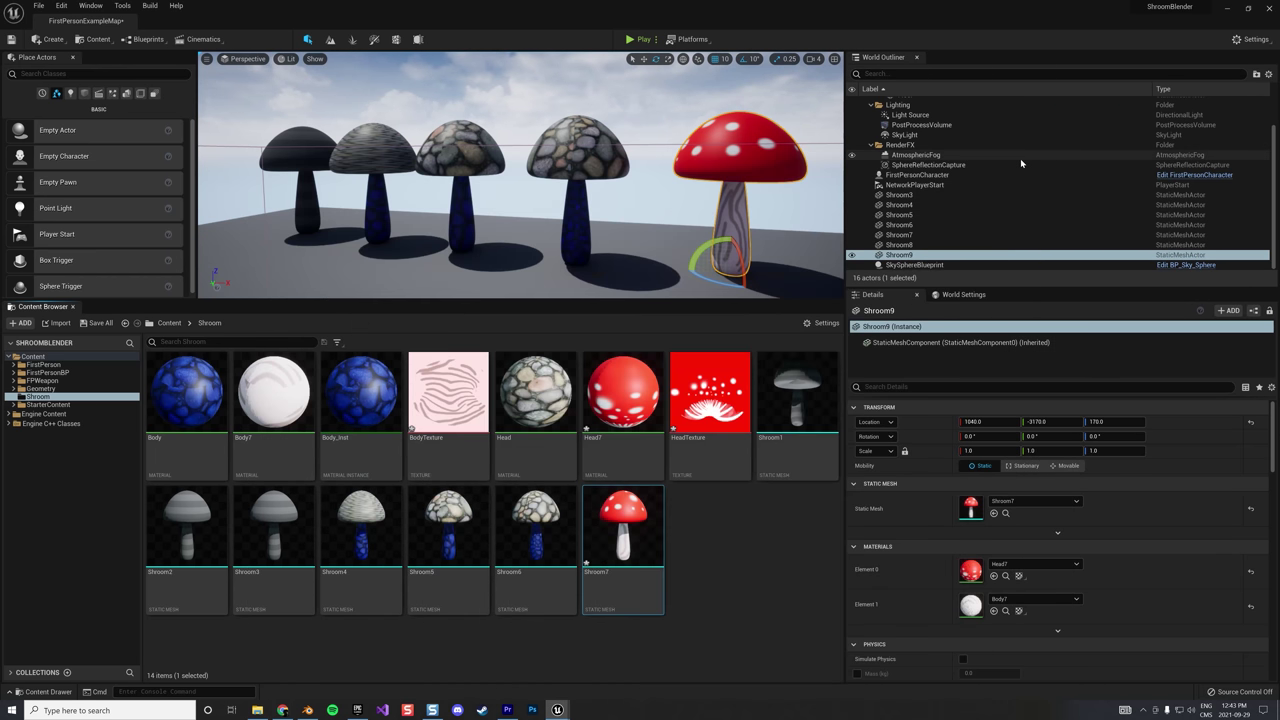
left_click(1019, 161)
right_click_drag(793, 218, 721, 238)
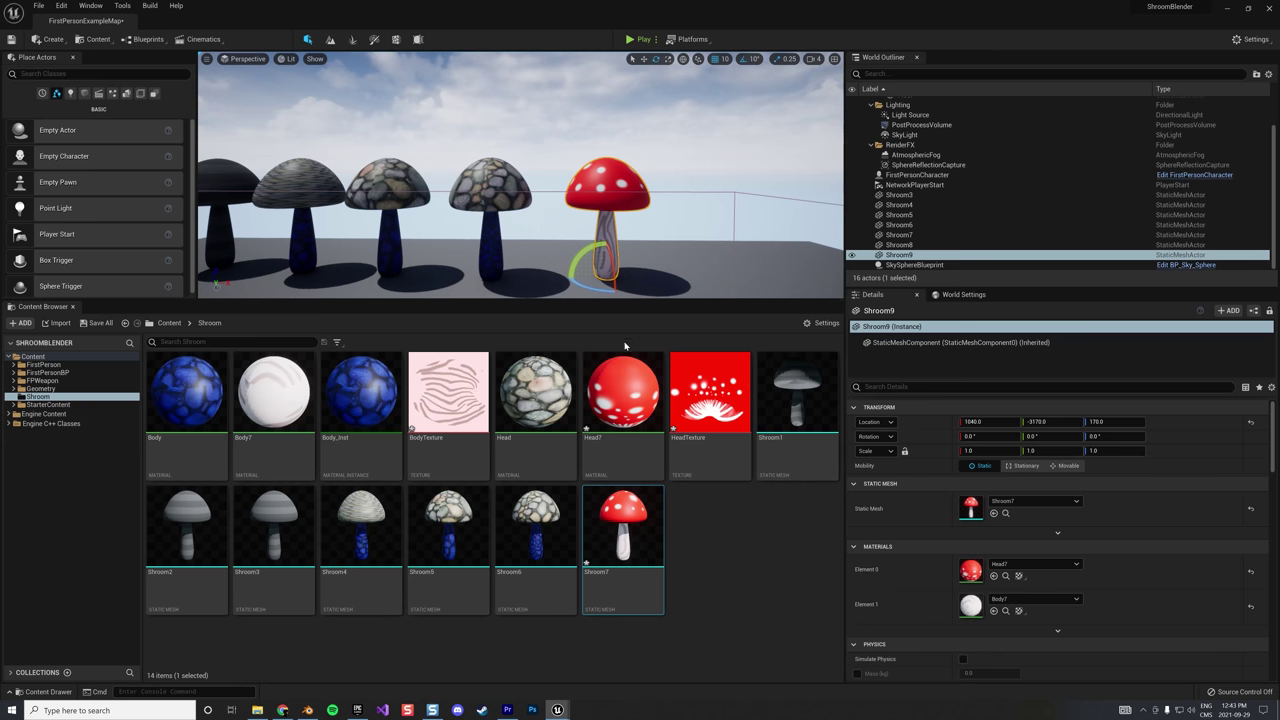
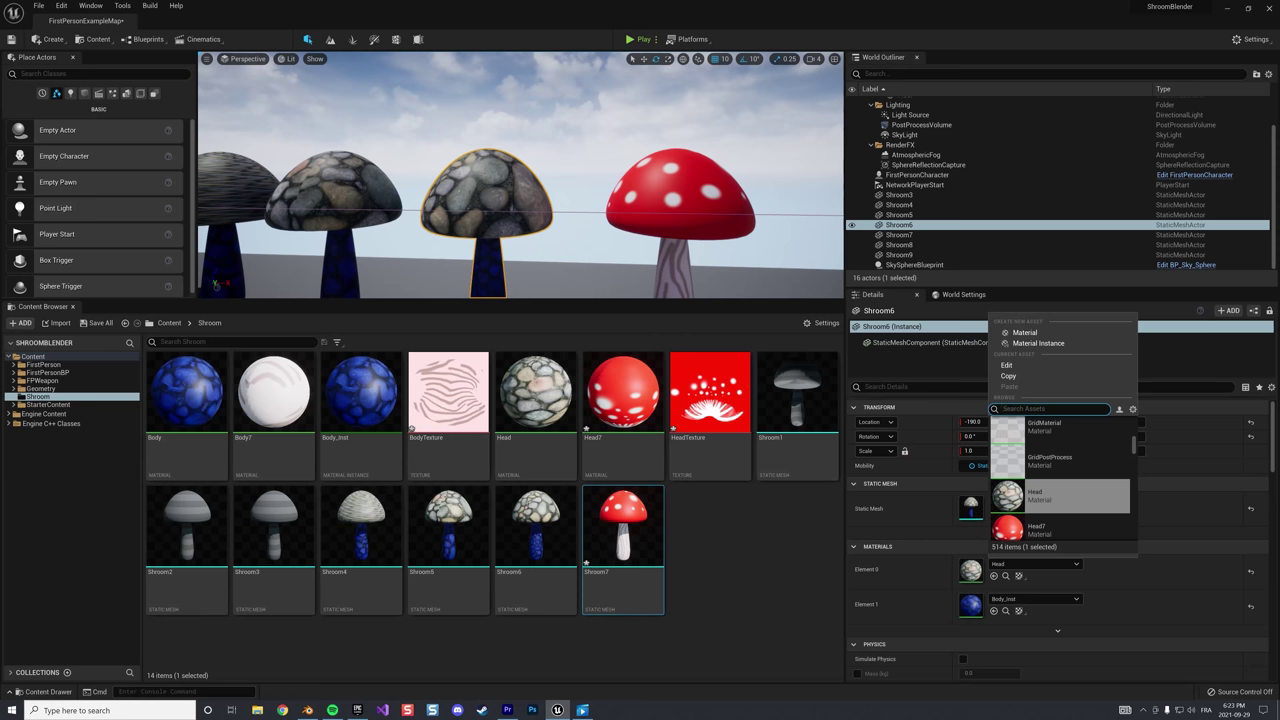
Assign the M_CobbleStone_Pebble material to the cap of the Shroom6 mushroom in the level
type("pebbl")
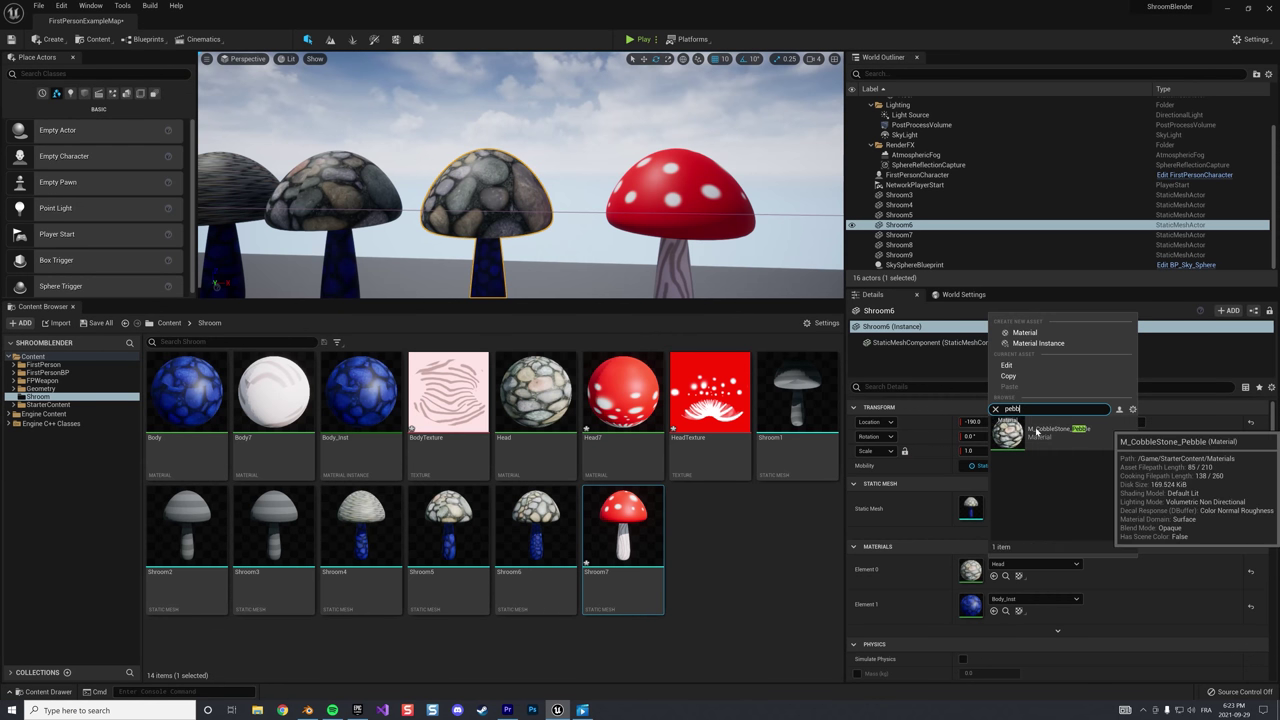
left_click(1050, 432)
scroll(491, 229, "up", 6)
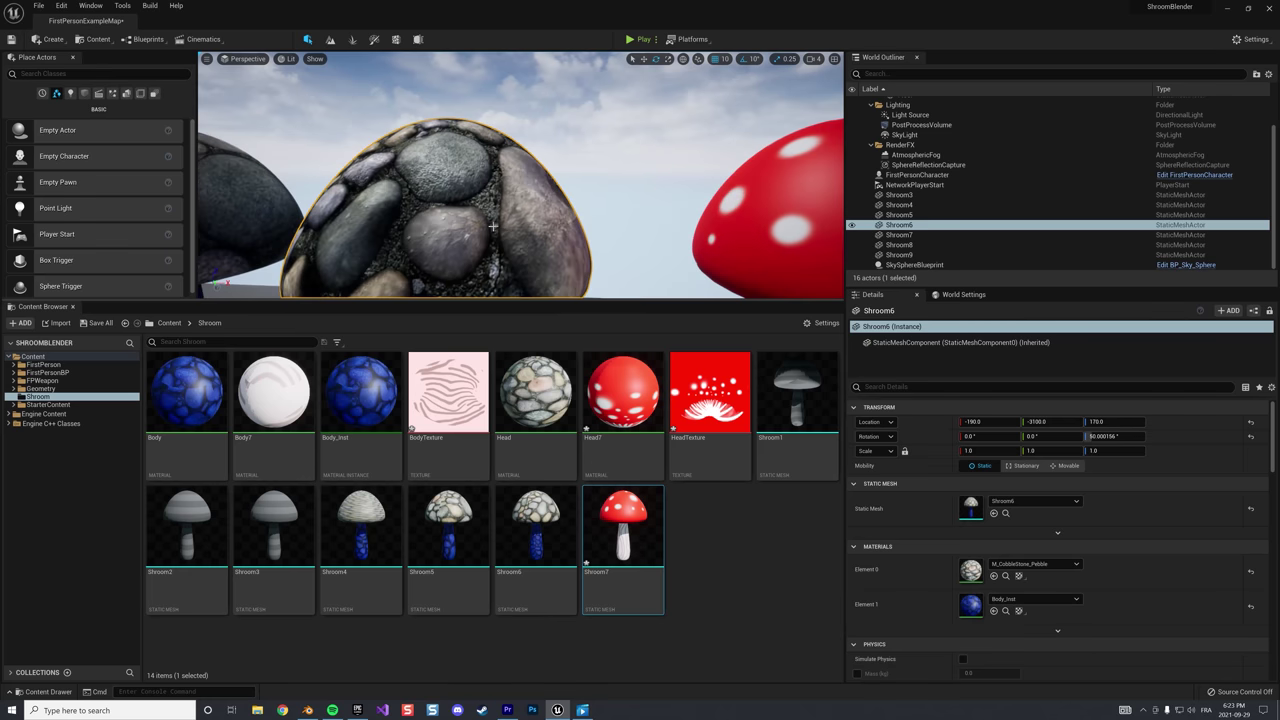
scroll(491, 229, "down", 2)
scroll(491, 229, "up", 2)
right_click_drag(790, 220, 790, 220)
right_click_drag(480, 212, 480, 212)
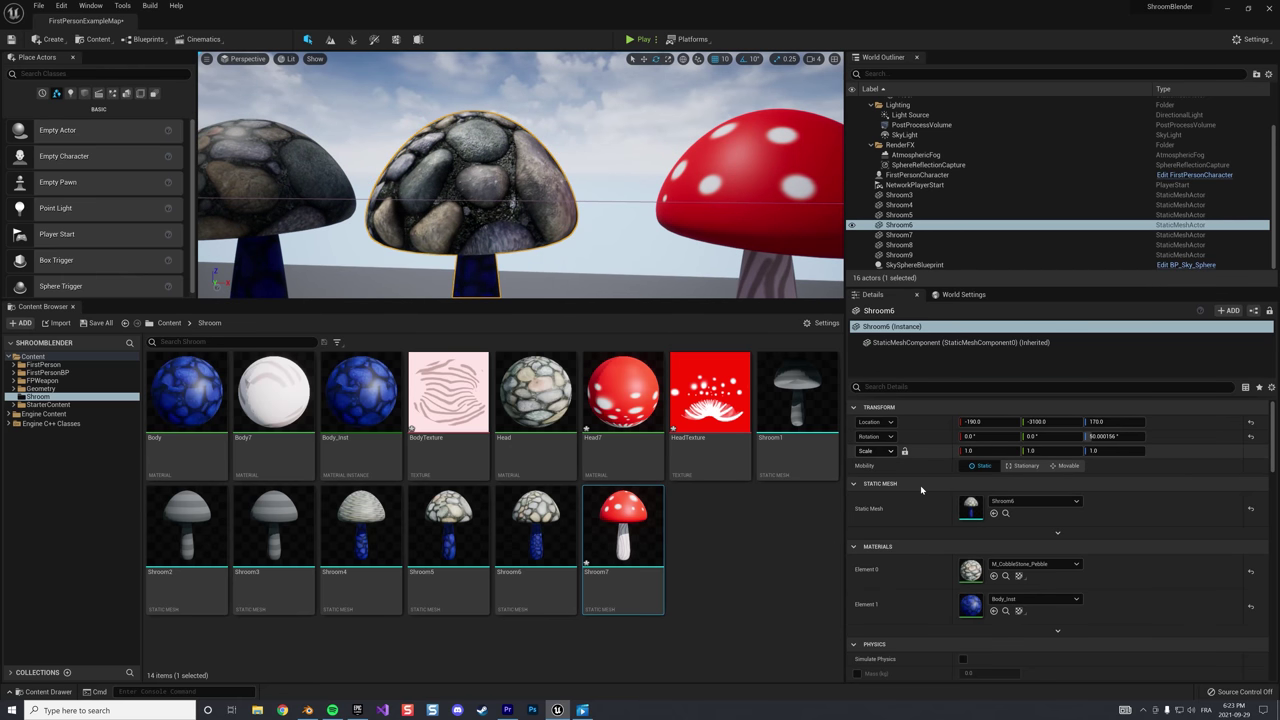
Locate and open the M_CobbleStone_Pebble material, examine the nodes feeding its outputs, and close its editor
left_click(1006, 576)
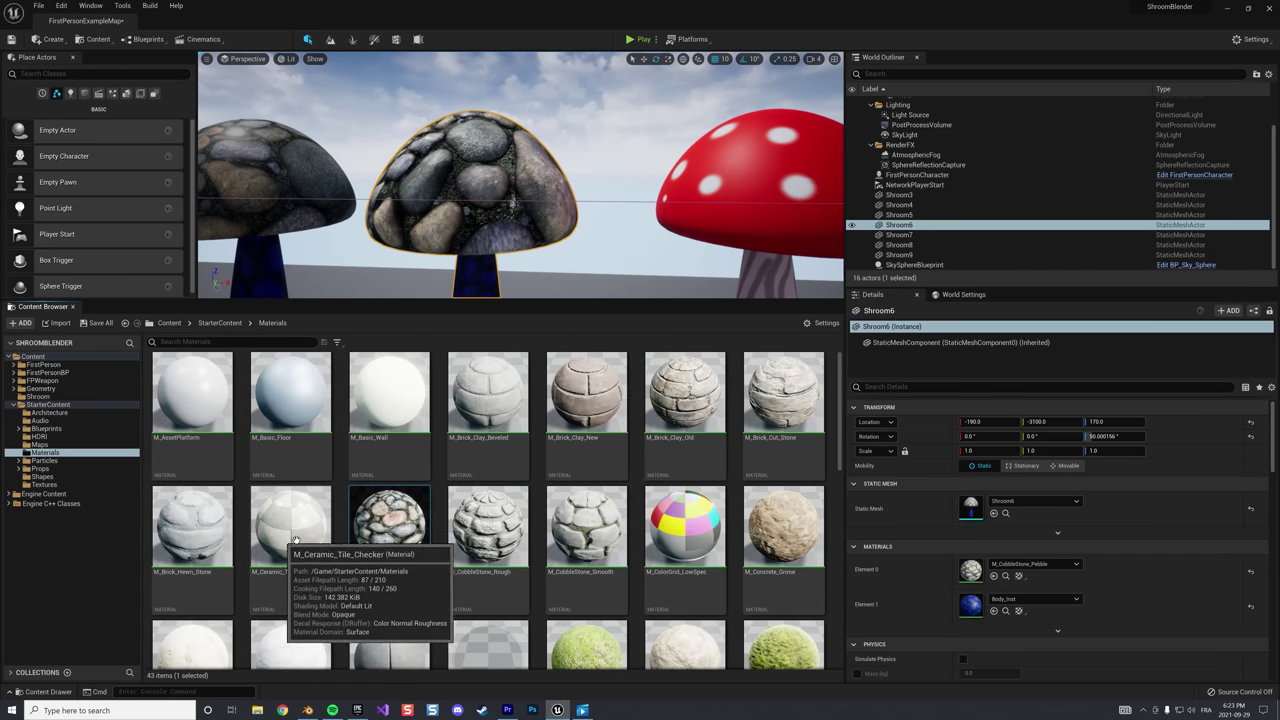
double_click(376, 530)
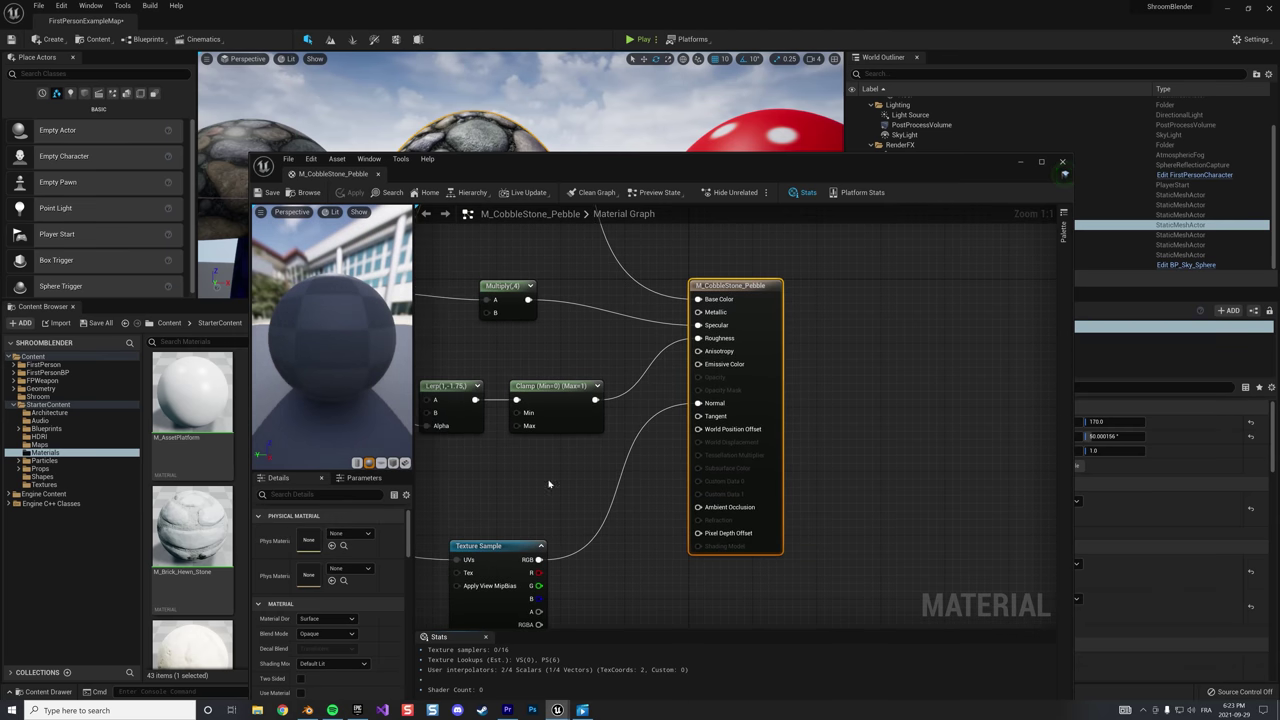
scroll(514, 484, "down", 5)
scroll(480, 476, "up", 8)
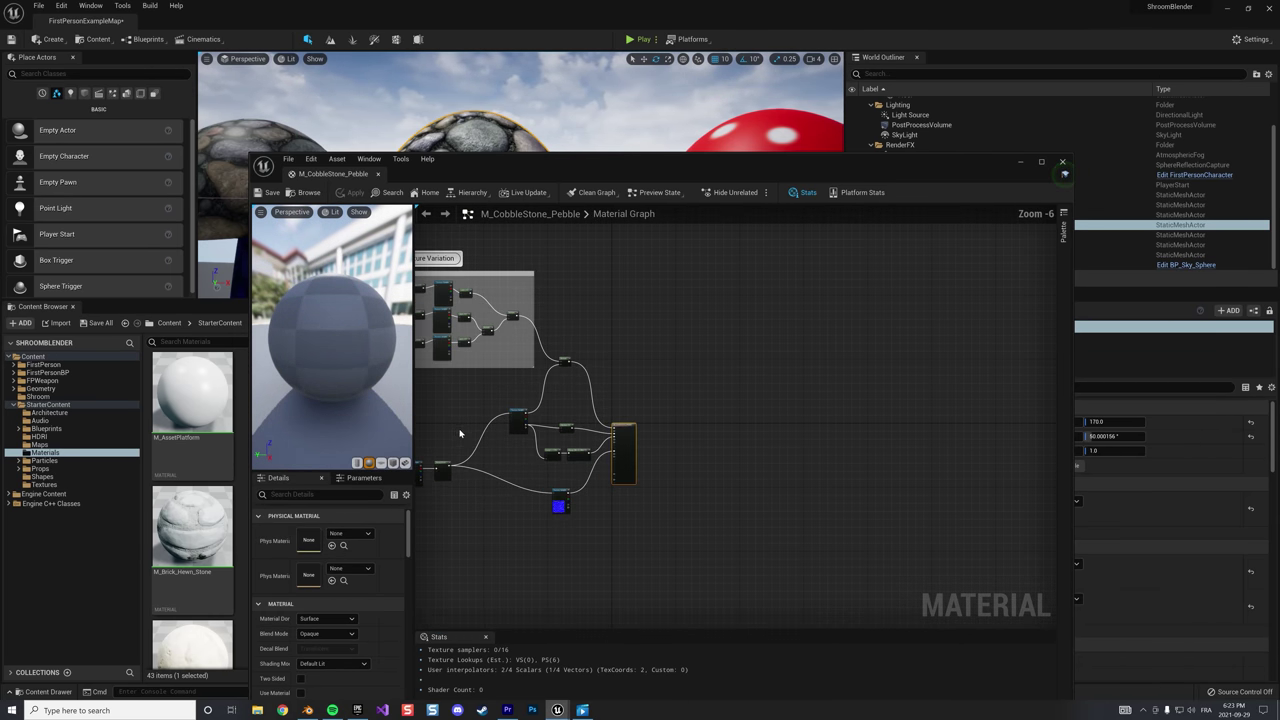
right_click_drag(505, 376, 681, 374)
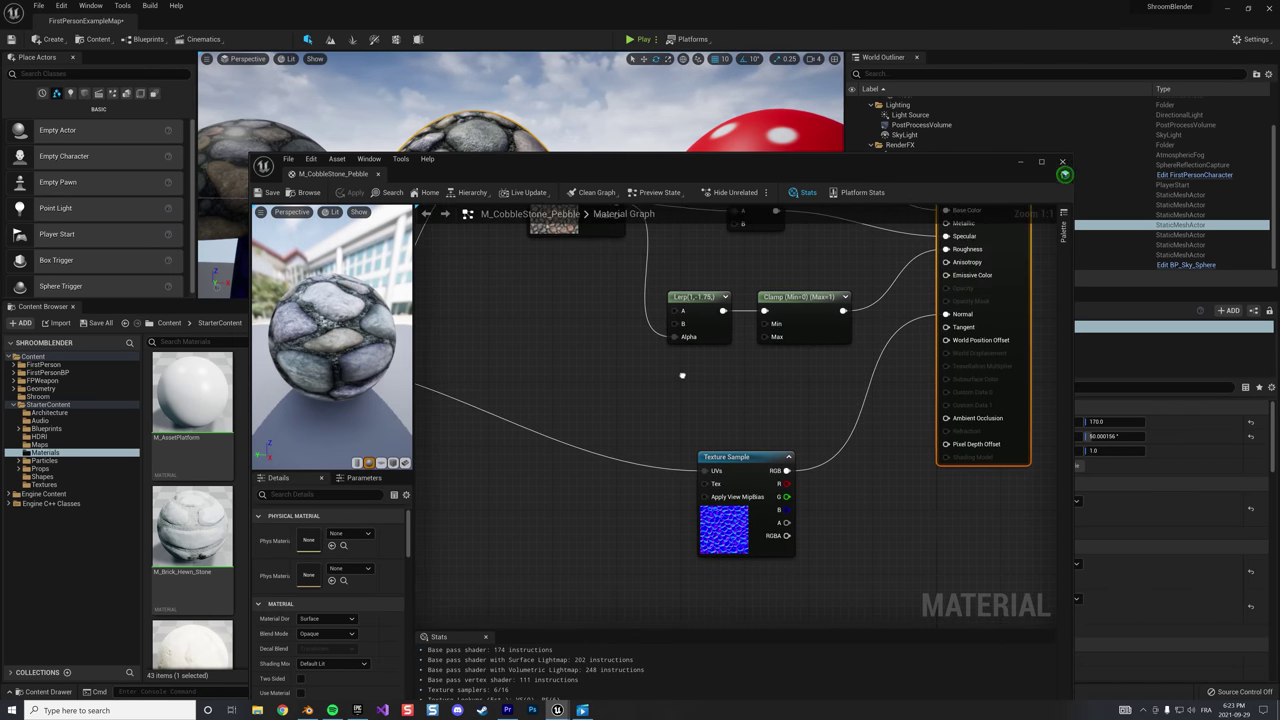
scroll(580, 402, "down", 4)
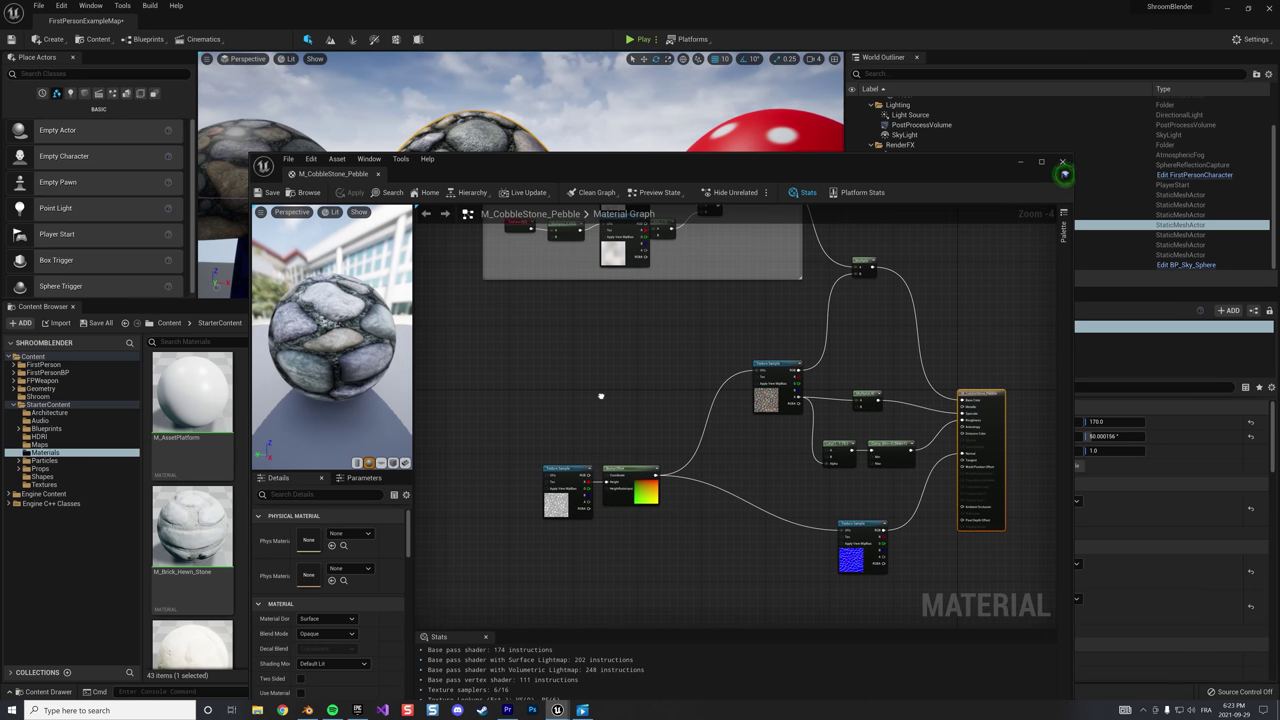
right_click_drag(600, 396, 477, 452)
left_click(1062, 161)
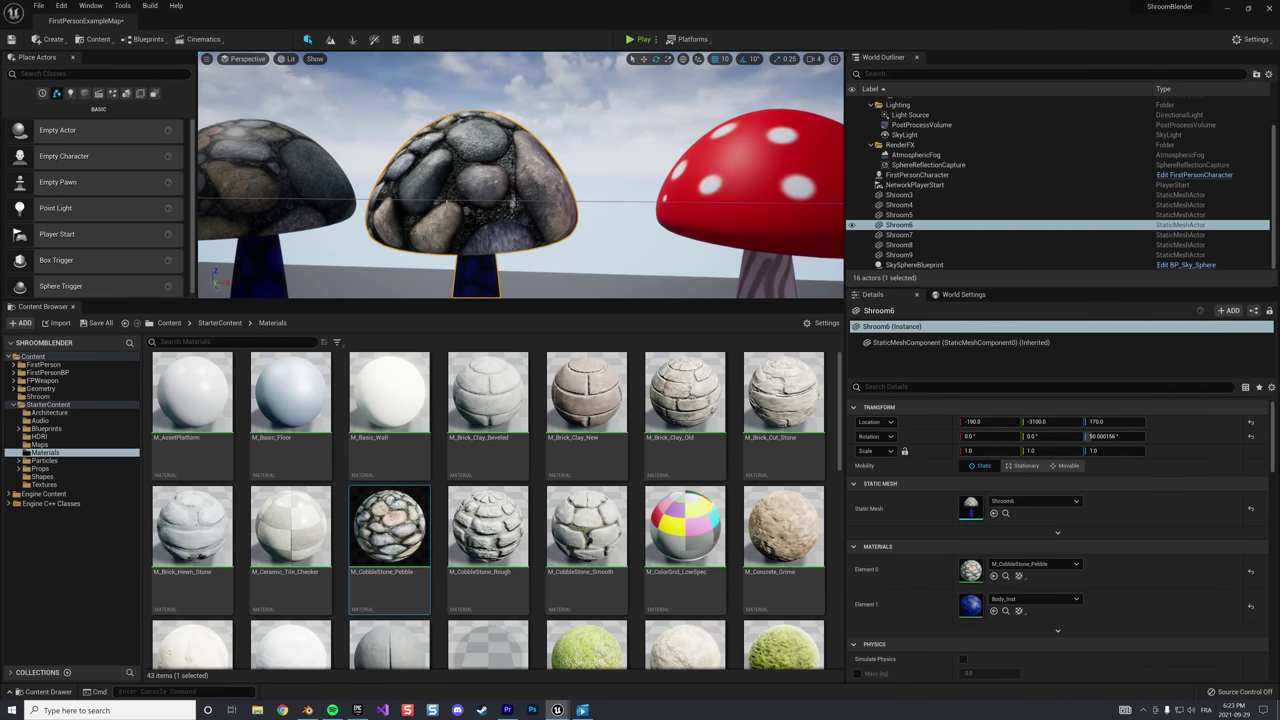
Select the red painted mushroom in the level, switch to Blender, and unhide the HighShroom object
left_click(748, 188)
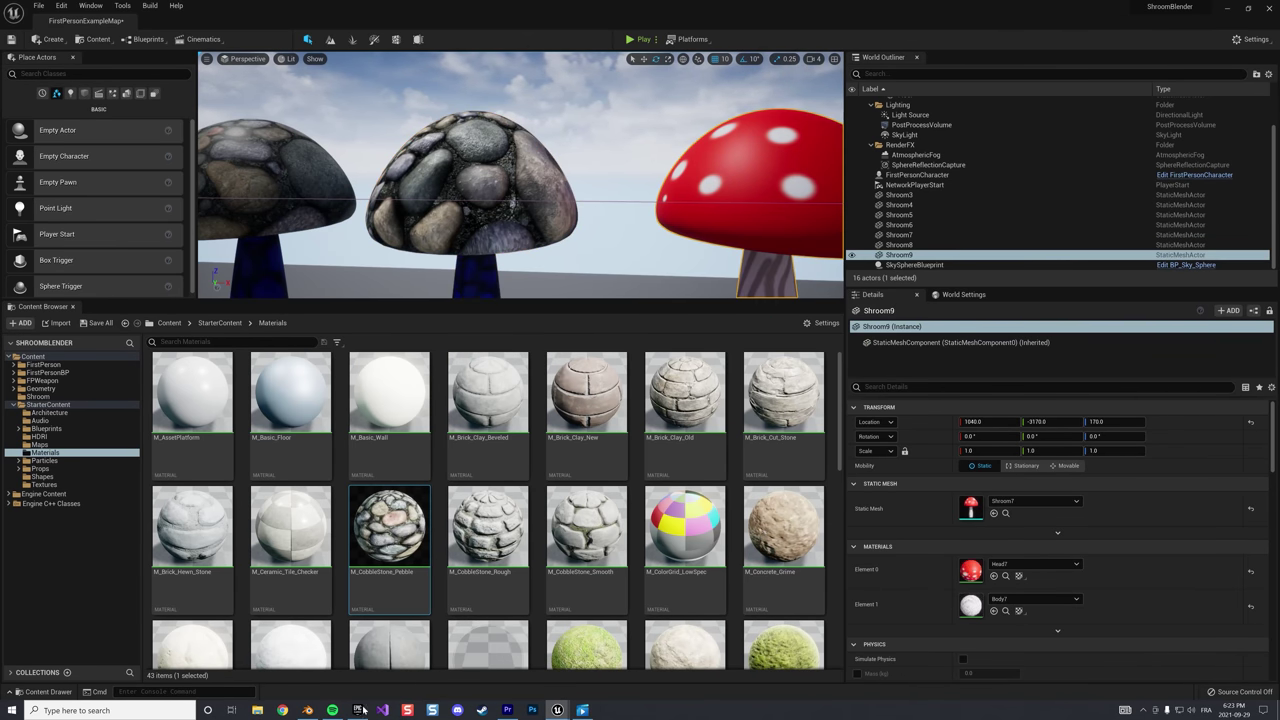
left_click(307, 710)
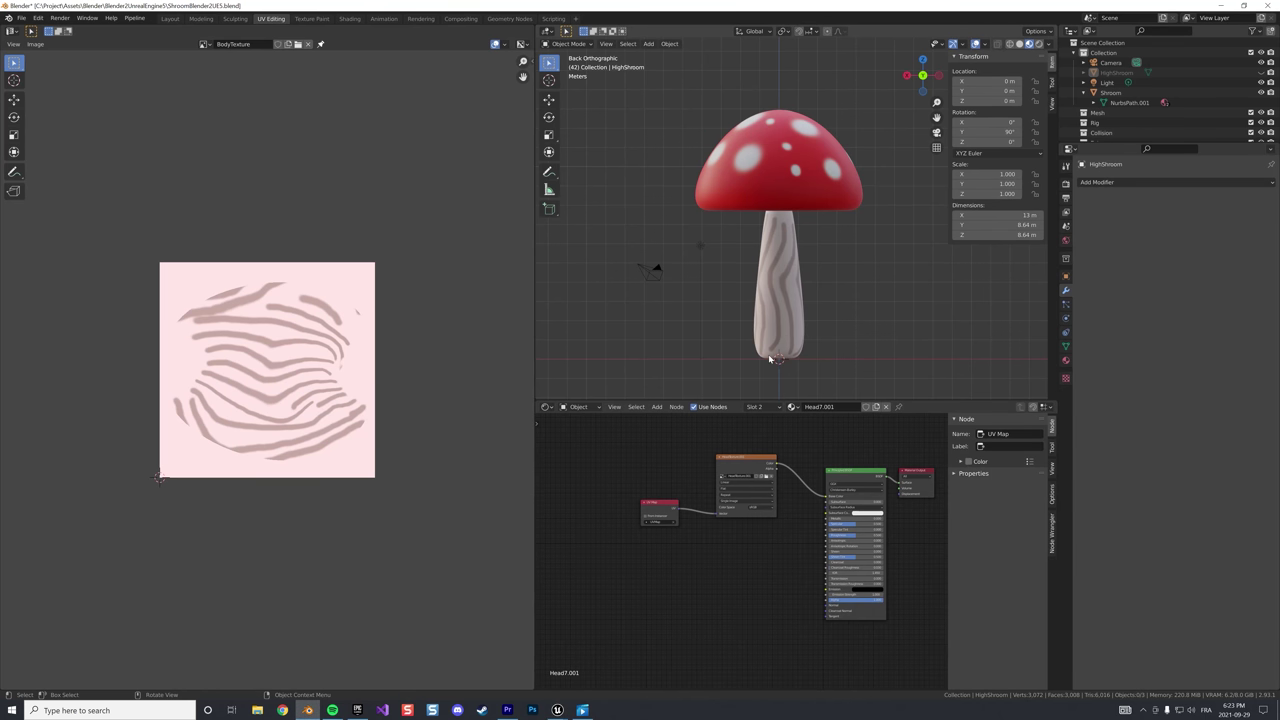
left_click(1116, 74)
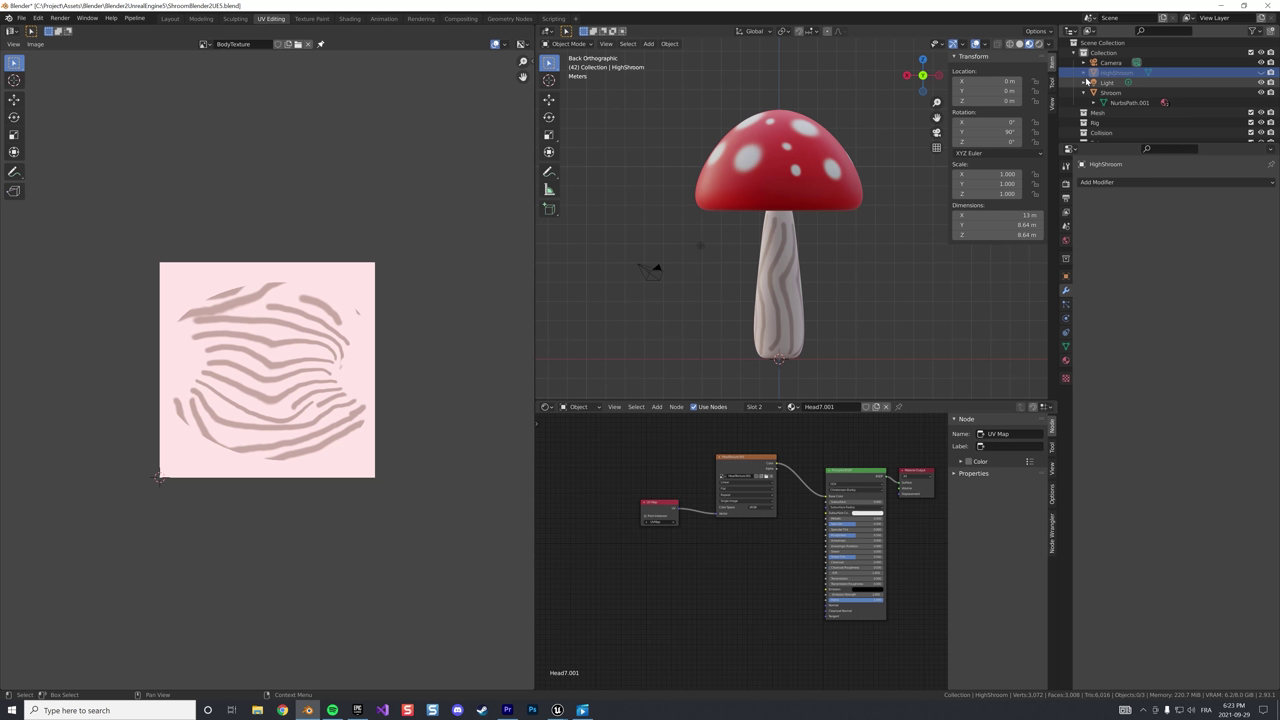
left_click(1261, 72)
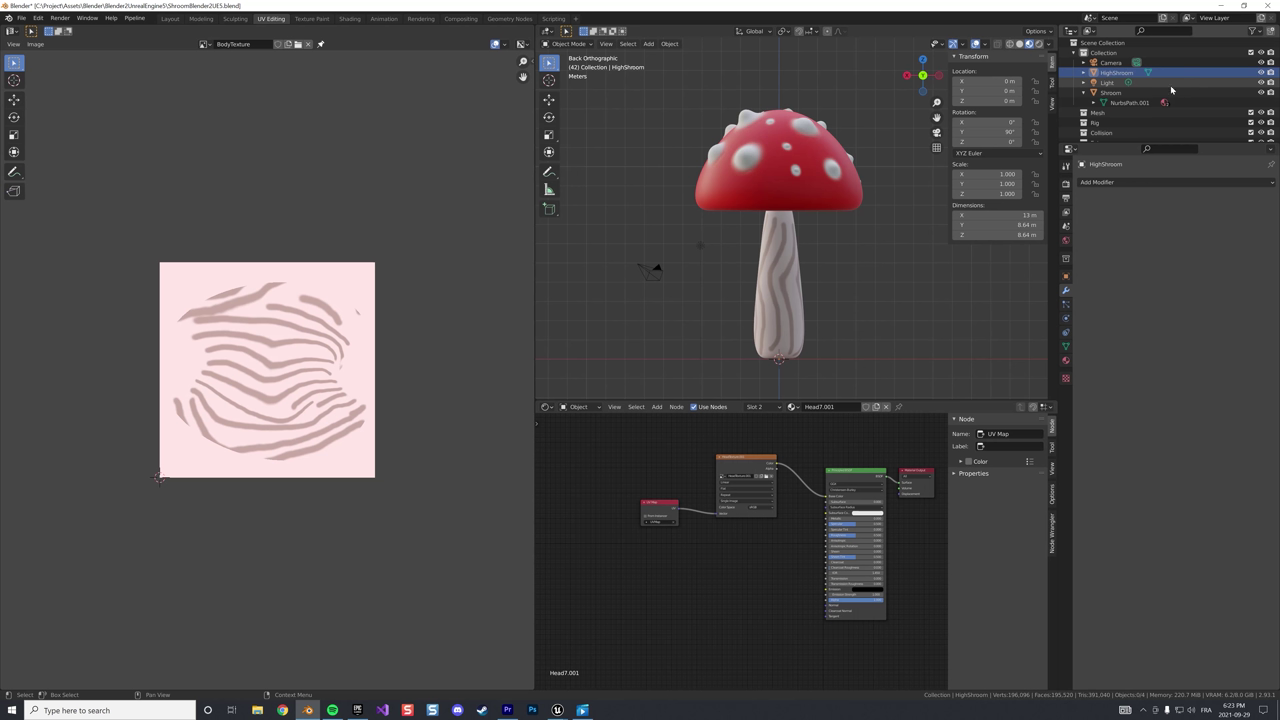
Move HighShroom about 8.95 m along the X axis so it stands beside the low-poly mushroom
left_click(776, 224)
key("g")
key("x")
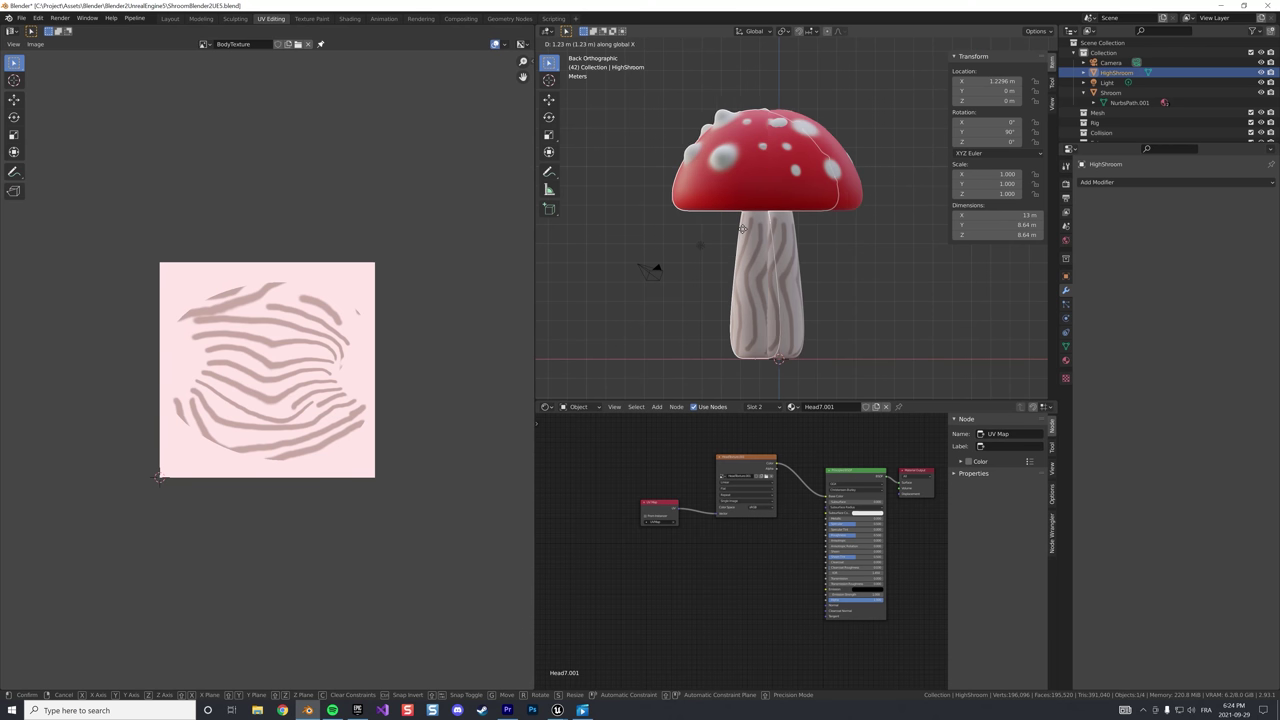
left_click(600, 242)
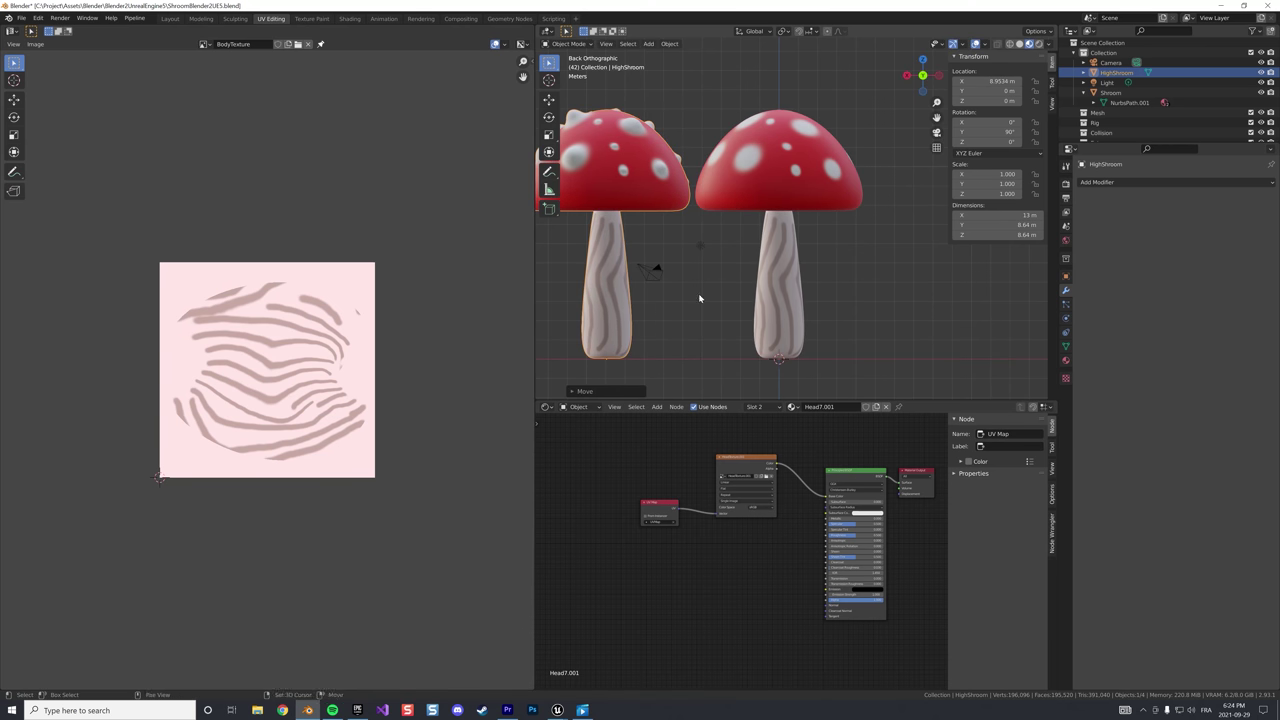
middle_click_drag(660, 269, 795, 282, "shift")
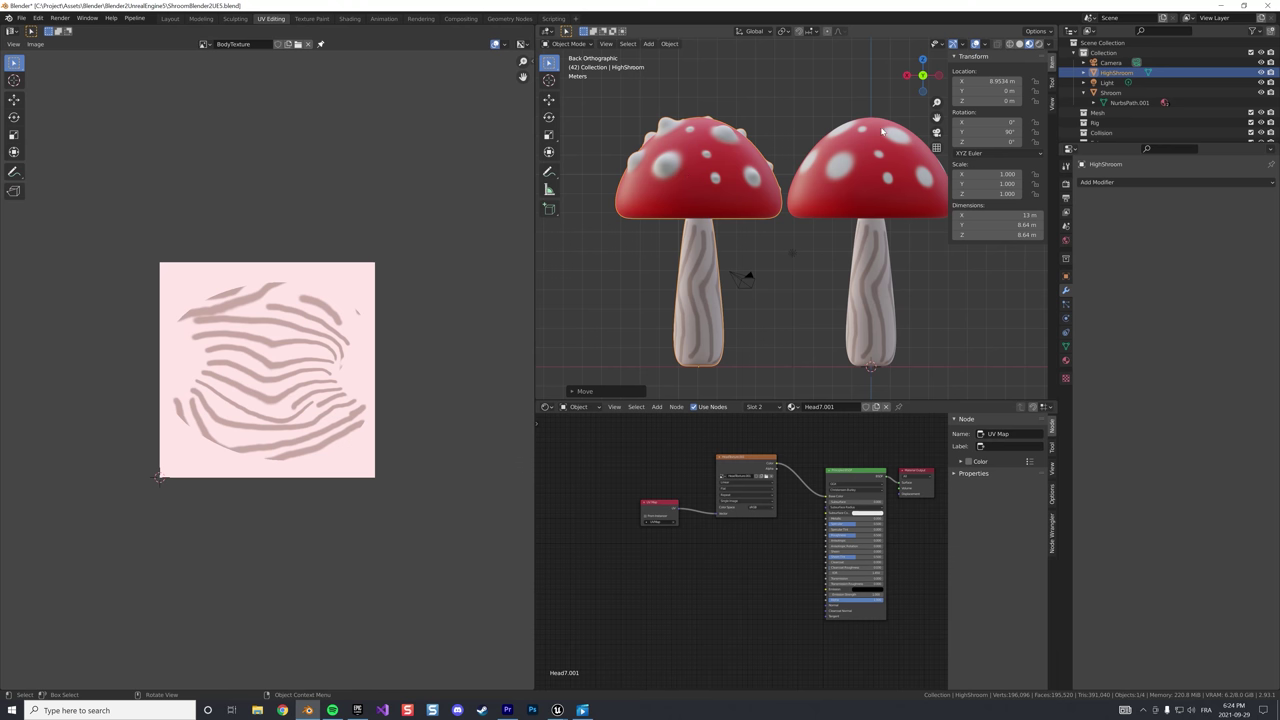
Compare both mushrooms' geometry in wireframe and solid shading, and return to material preview
key("shift+z")
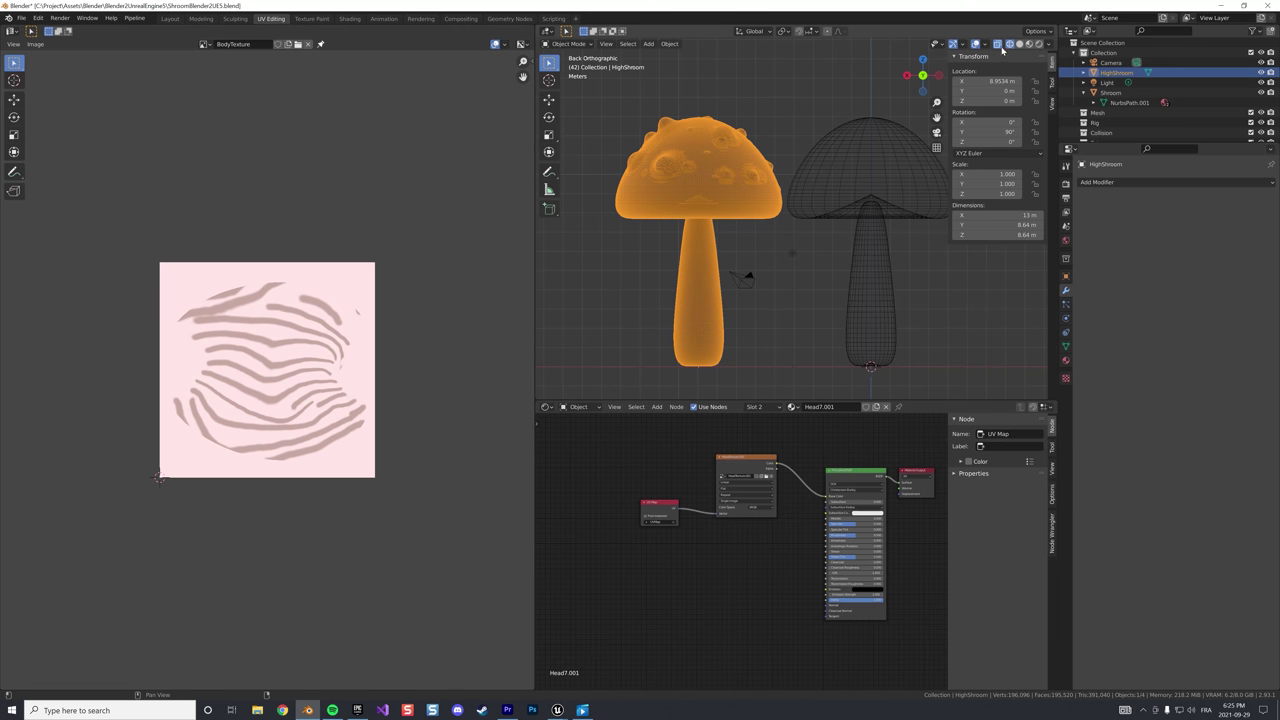
left_click(1019, 45)
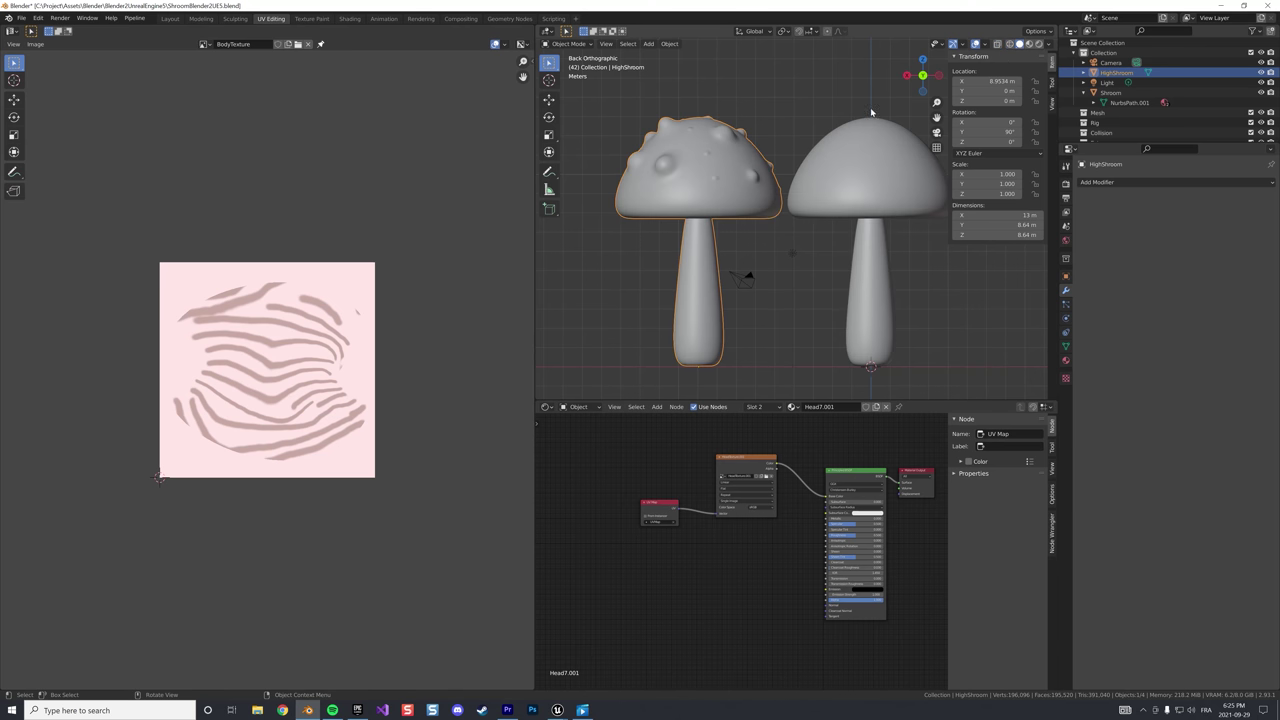
left_click(1030, 45)
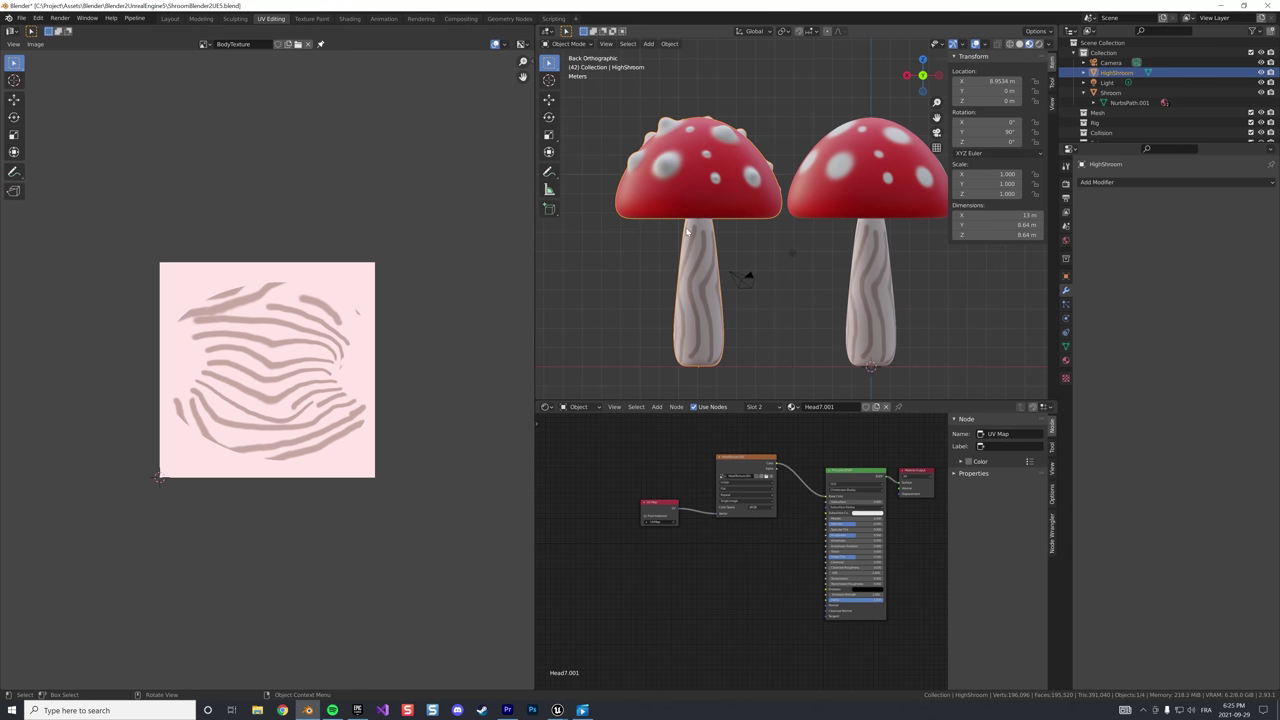
left_click(568, 44)
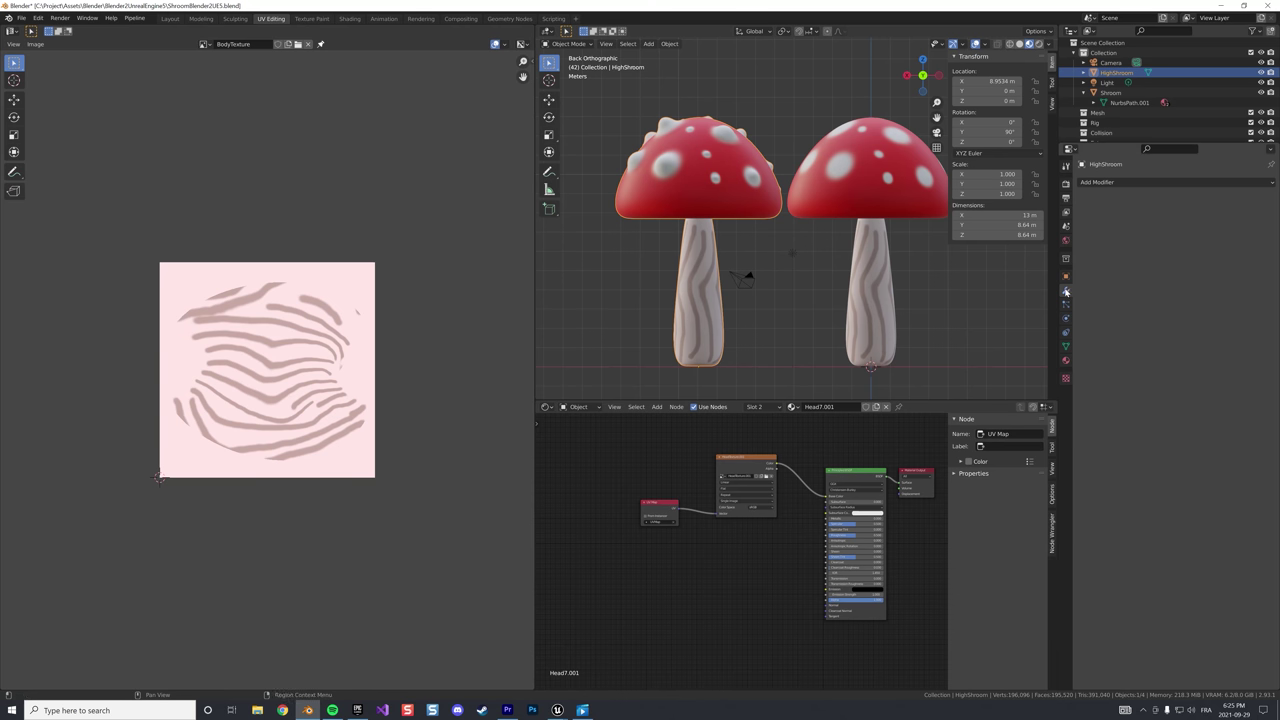
left_click(1104, 181)
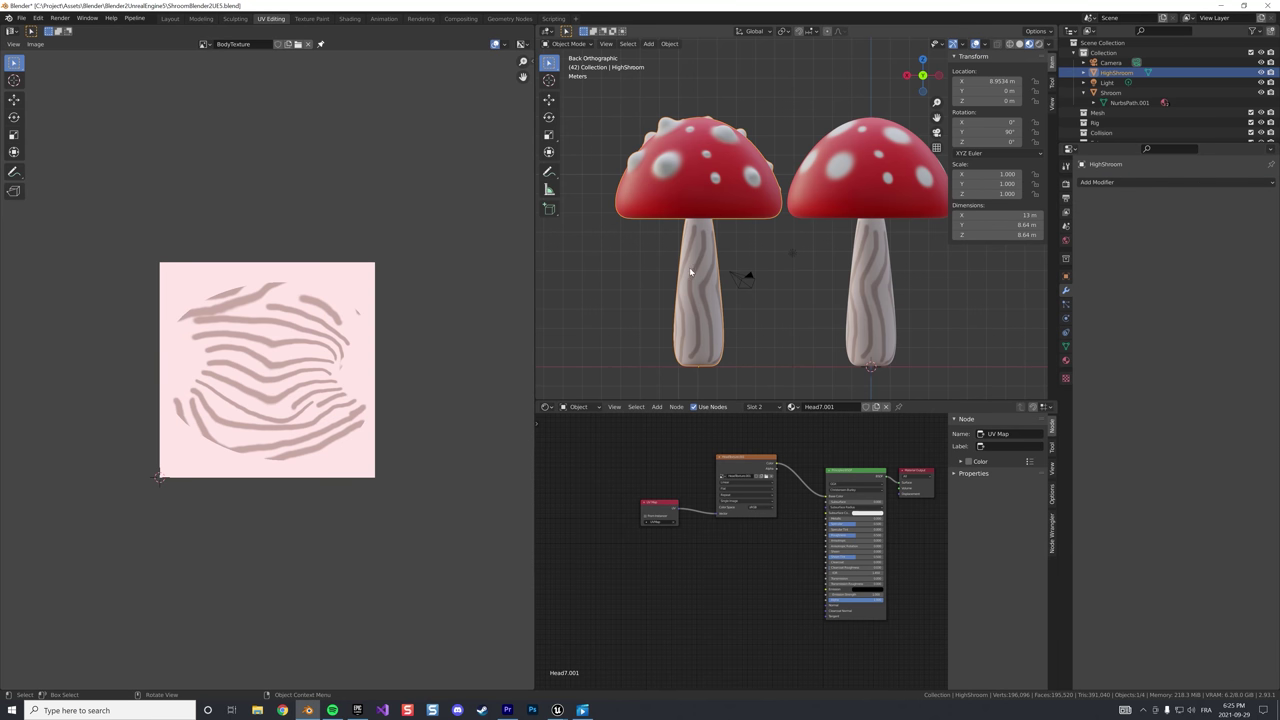
Put HighShroom into Sculpt Mode and choose the Draw brush
left_click(585, 44)
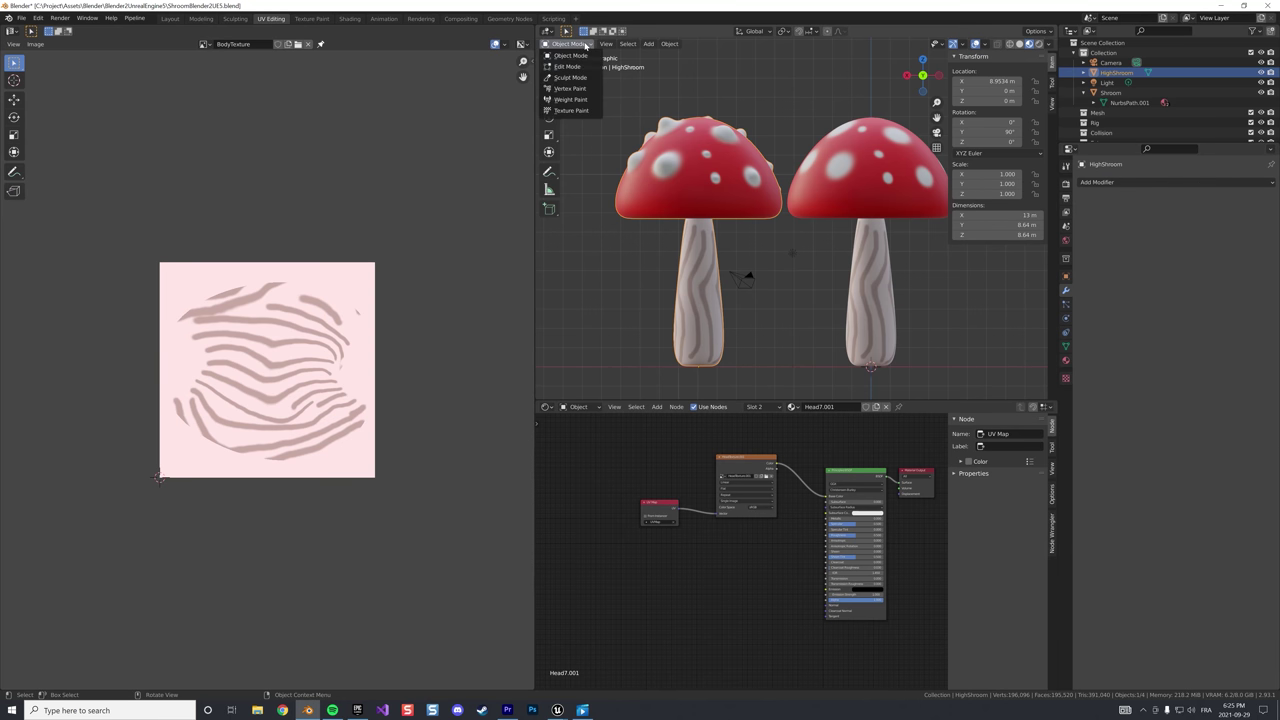
left_click(570, 77)
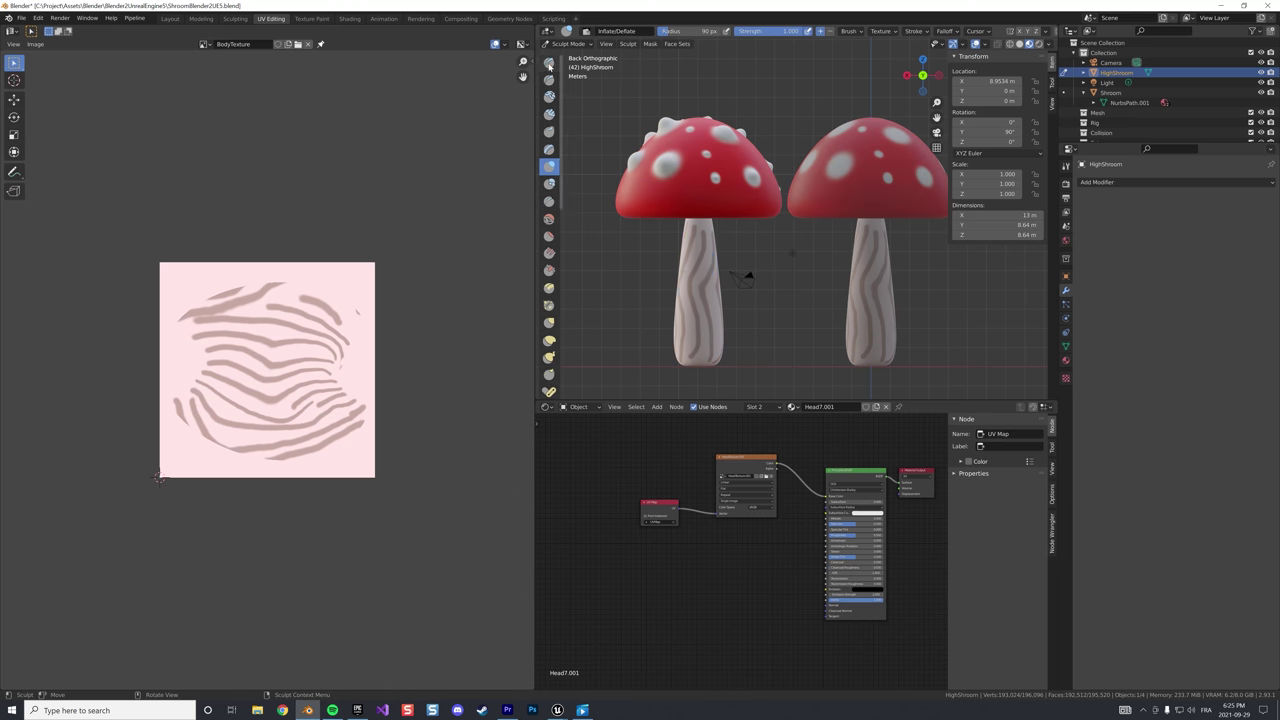
left_click(549, 66)
scroll(750, 250, "up", 5)
scroll(750, 250, "down", 2)
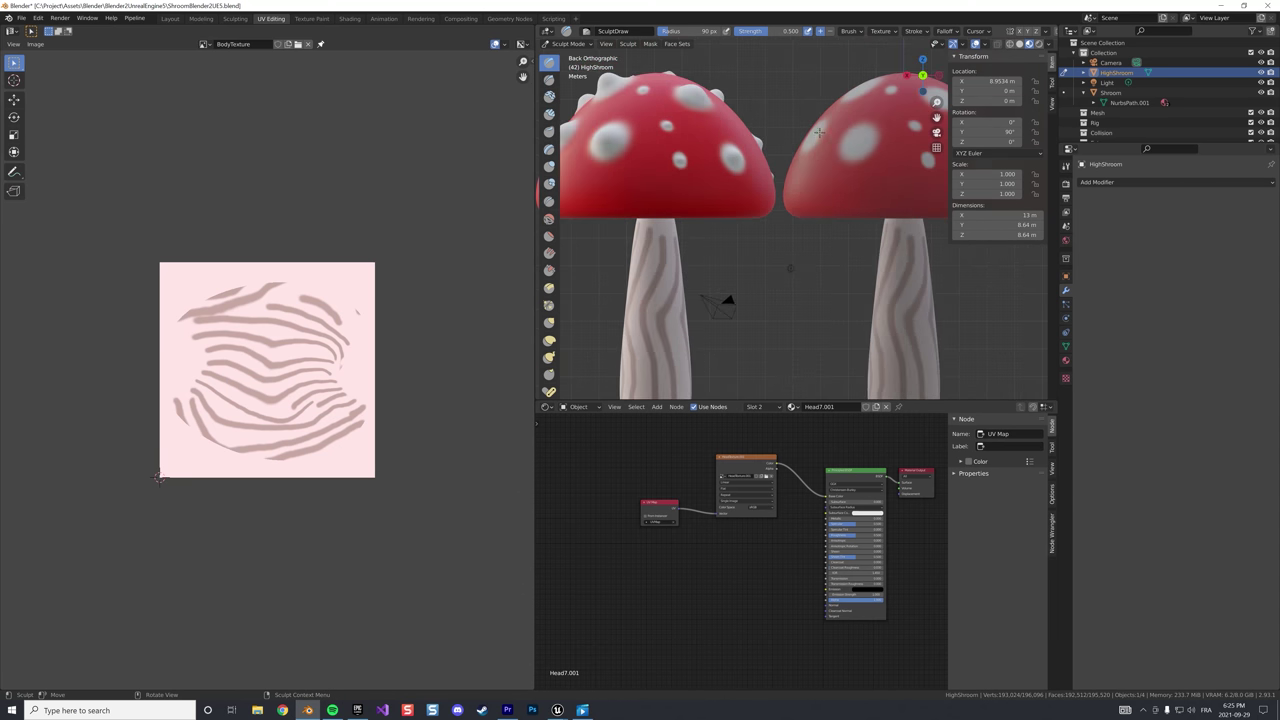
Reduce the sculpting radius to 5 px and switch to the Crease brush for HighShroom
left_click_drag(670, 32, 640, 32)
mouse_move(740, 250)
middle_mouse_down()
mouse_move(894, 218)
mouse_move(727, 223)
mouse_move(671, 206)
mouse_move(827, 204)
middle_mouse_up()
key("shift+c")
middle_click_drag(815, 395, 730, 300)
scroll(790, 165, "down", 5)
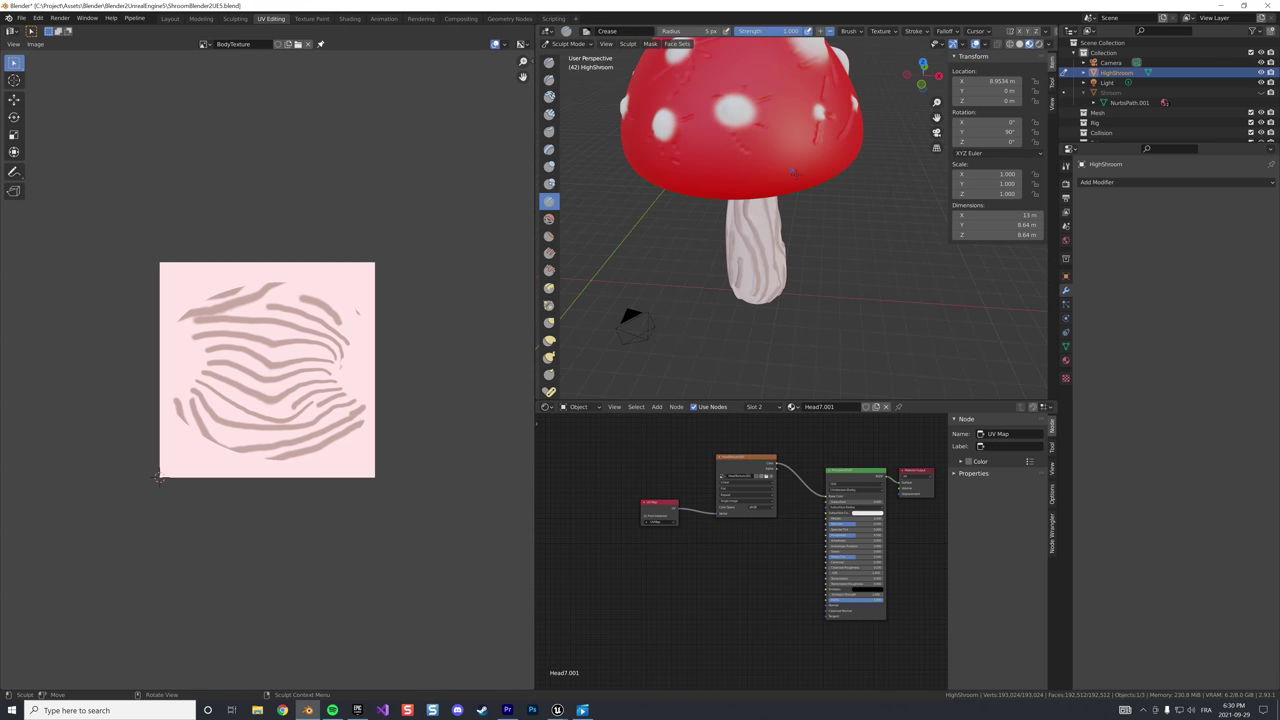
middle_click_drag(781, 128, 698, 228)
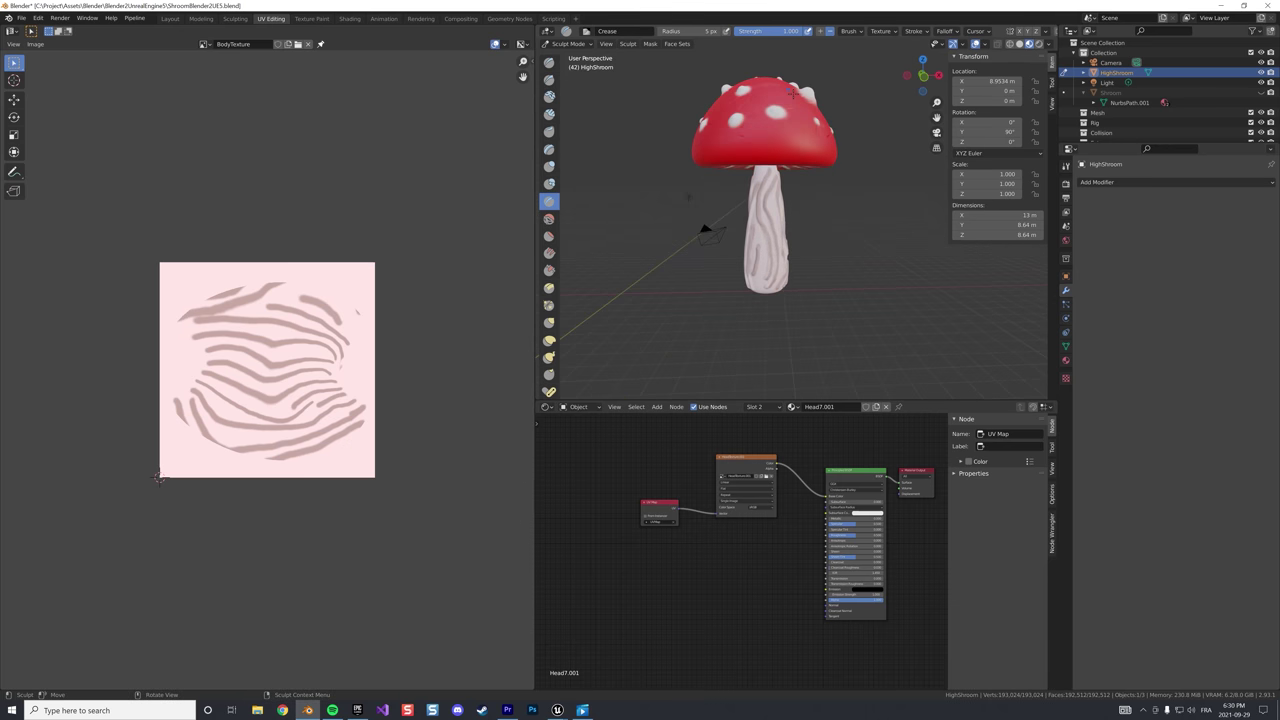
scroll(740, 226, "down", 2)
key("KP_1")
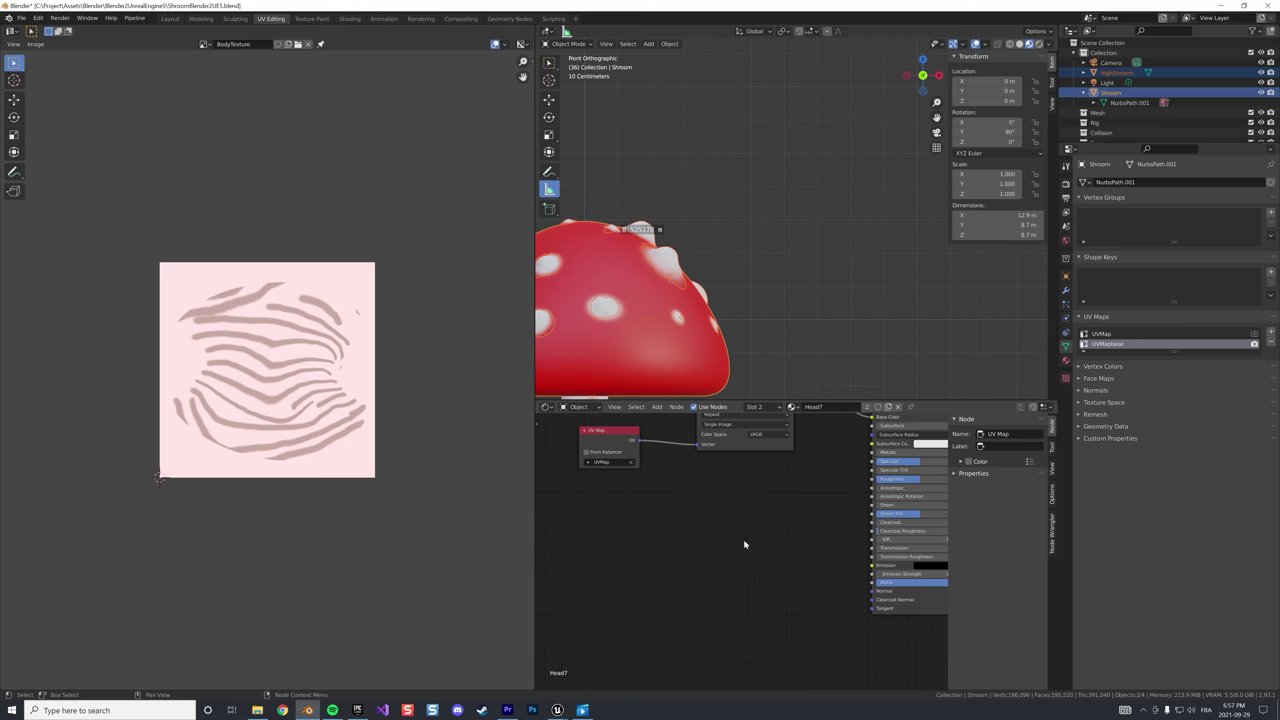
Select the low-poly Shroom object and bring its Head7 material nodes into view
left_click(1113, 73)
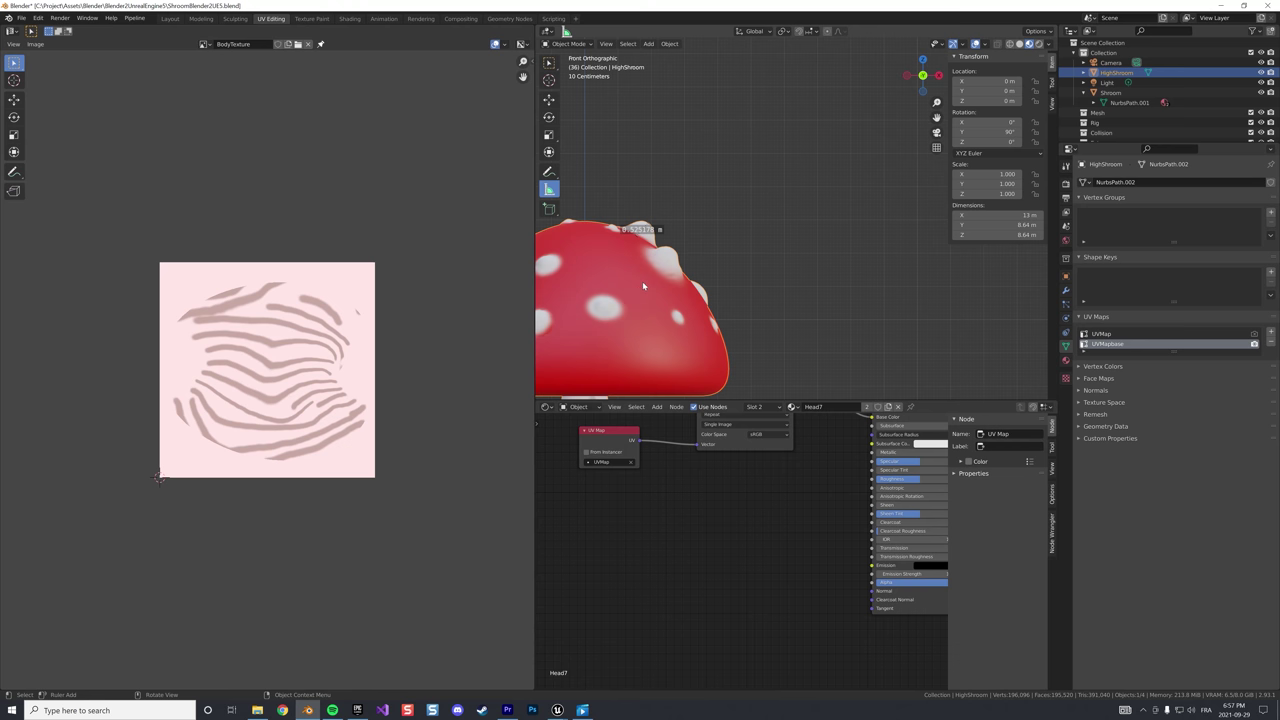
left_click(1110, 92)
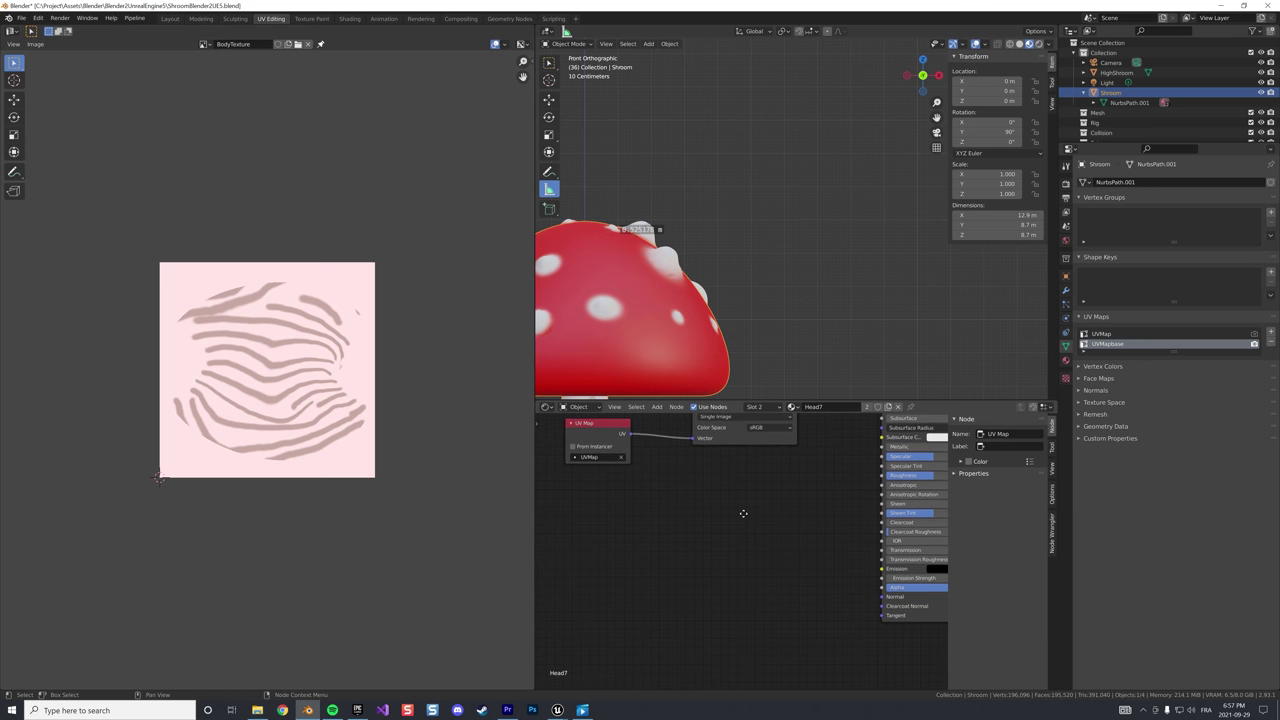
middle_click_drag(745, 512, 736, 561)
scroll(736, 561, "down", 1)
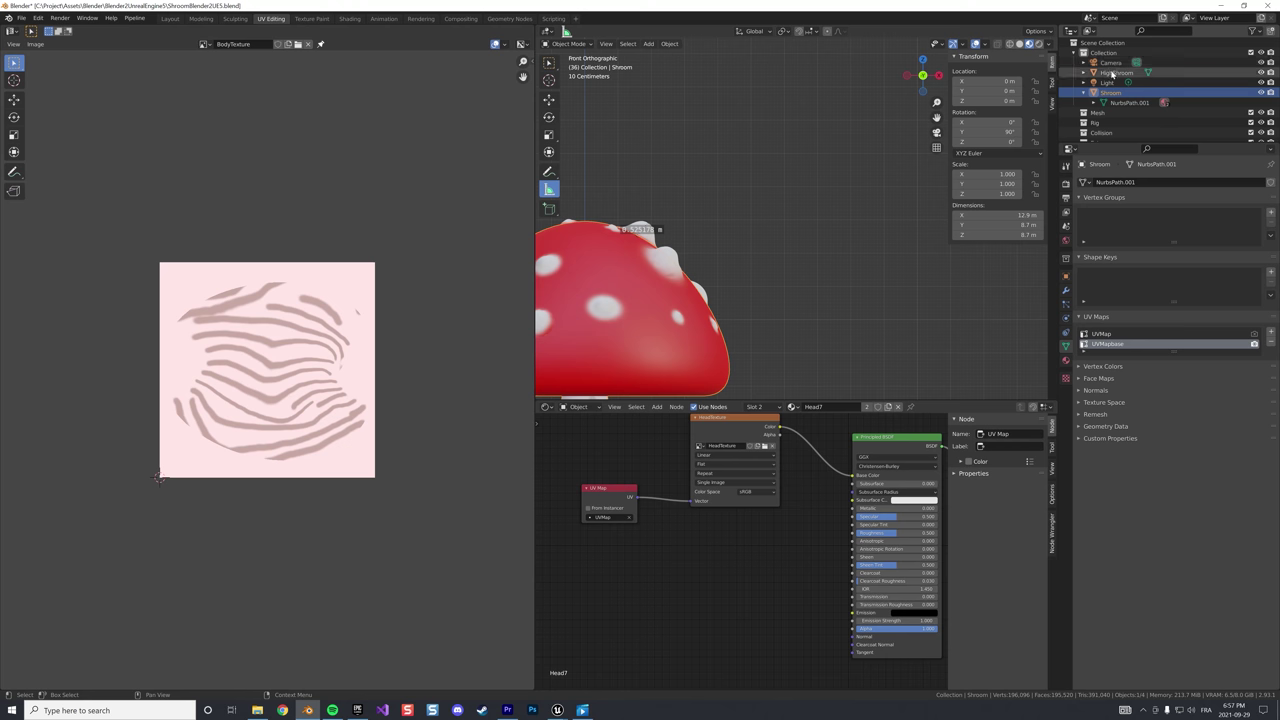
Add a Normal Map node to the Head7 material and connect it to the Principled BSDF's Normal input
middle_click_drag(670, 583, 669, 529)
right_click(669, 527)
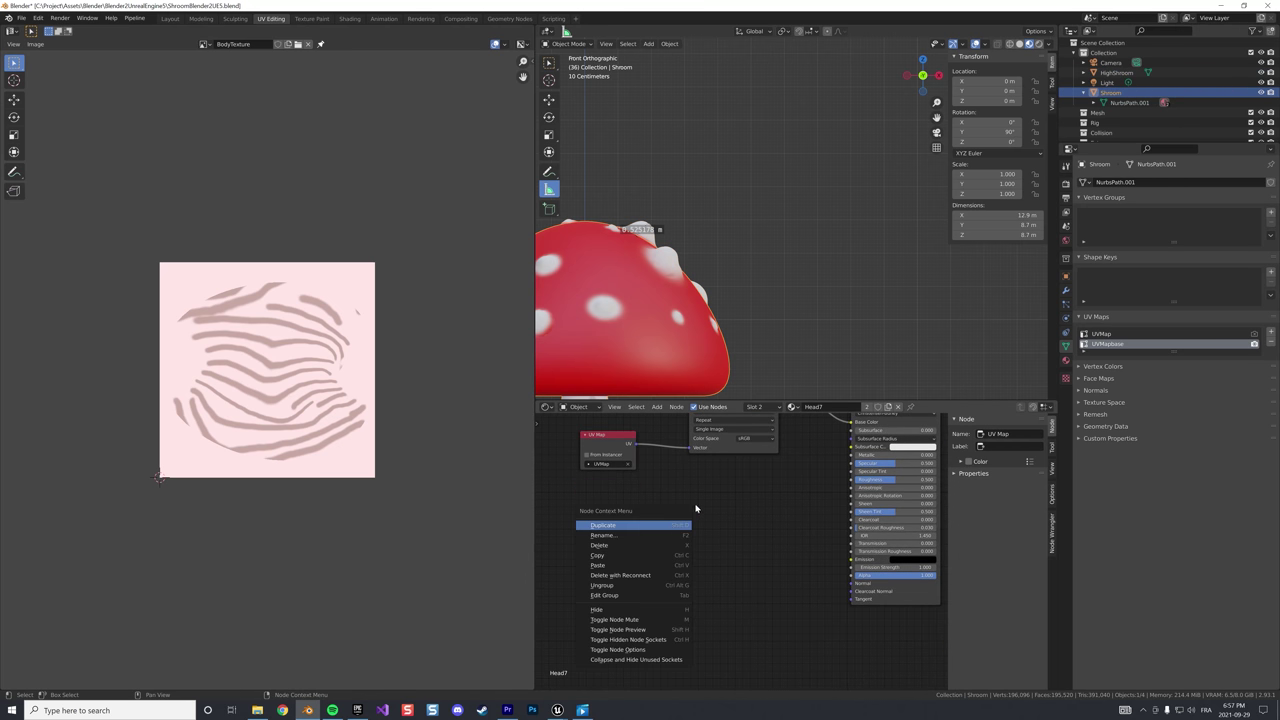
key("Escape")
key("shift+a")
mouse_move(704, 586)
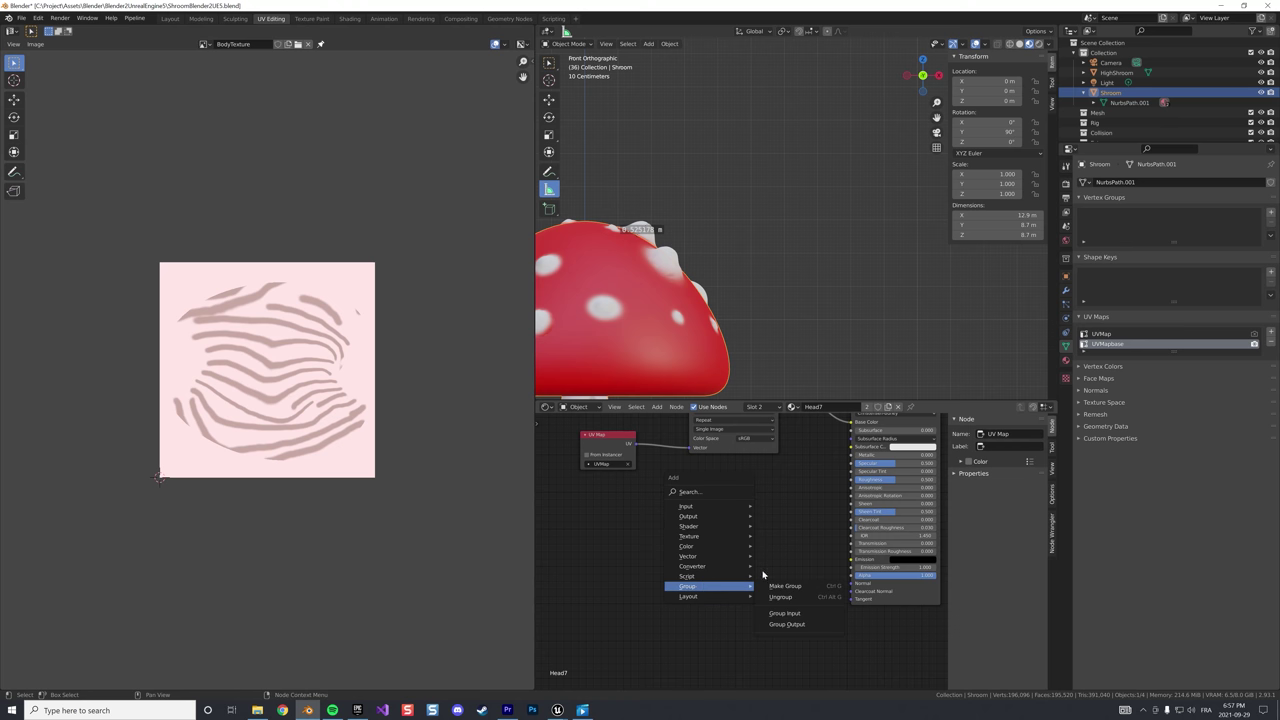
left_click(689, 492)
type("Normal")
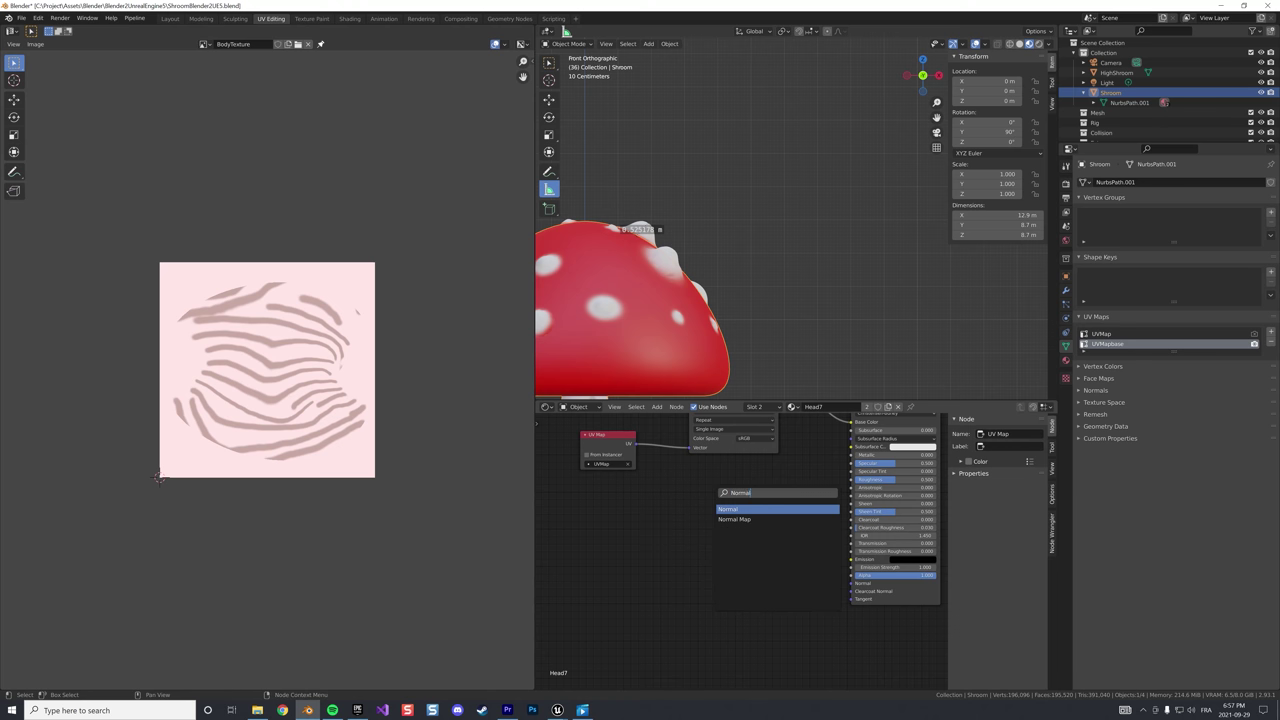
left_click(760, 519)
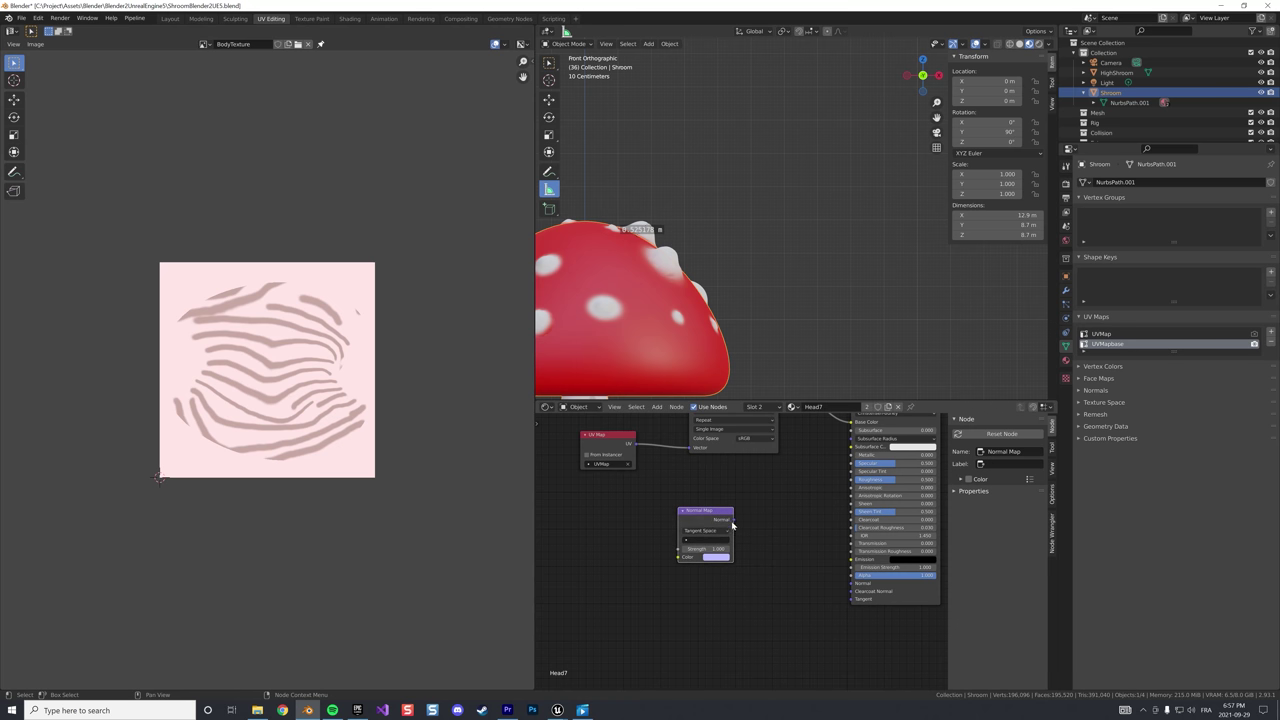
left_click_drag(733, 519, 851, 583)
left_click_drag(702, 512, 731, 509)
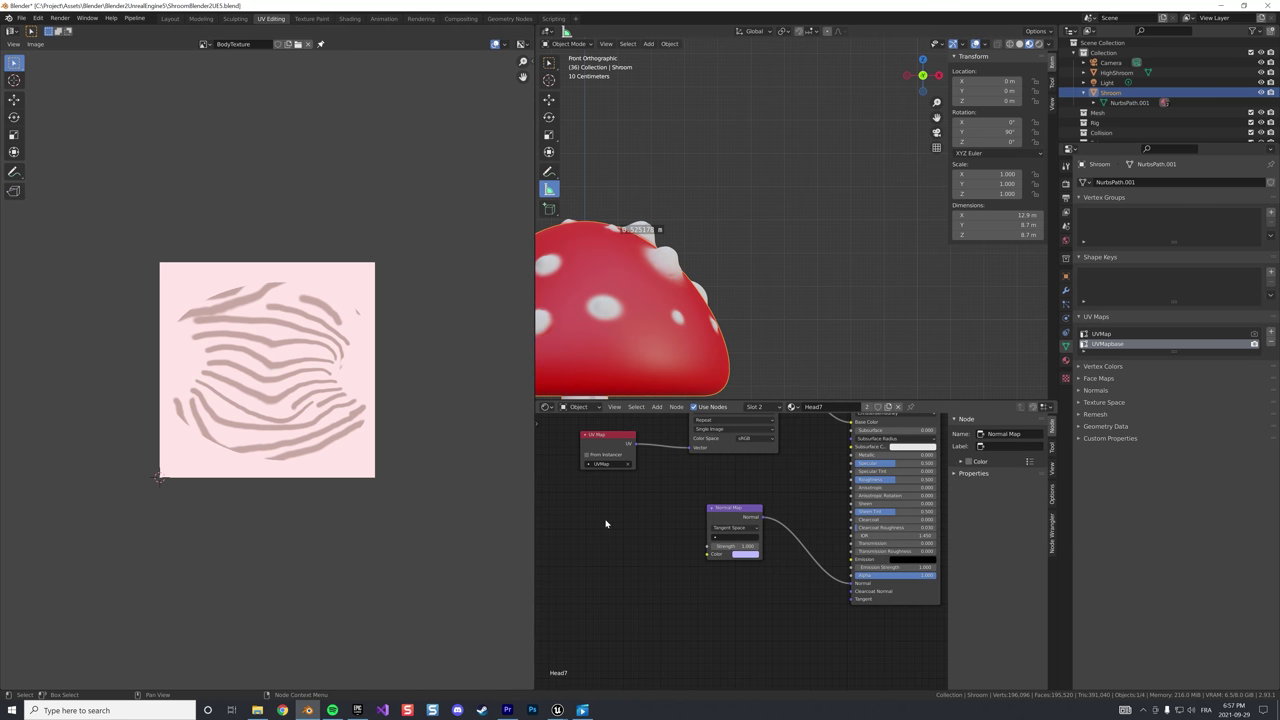
Add an Image Texture node beside the Normal Map node, below the UV Map node
key("shift+a")
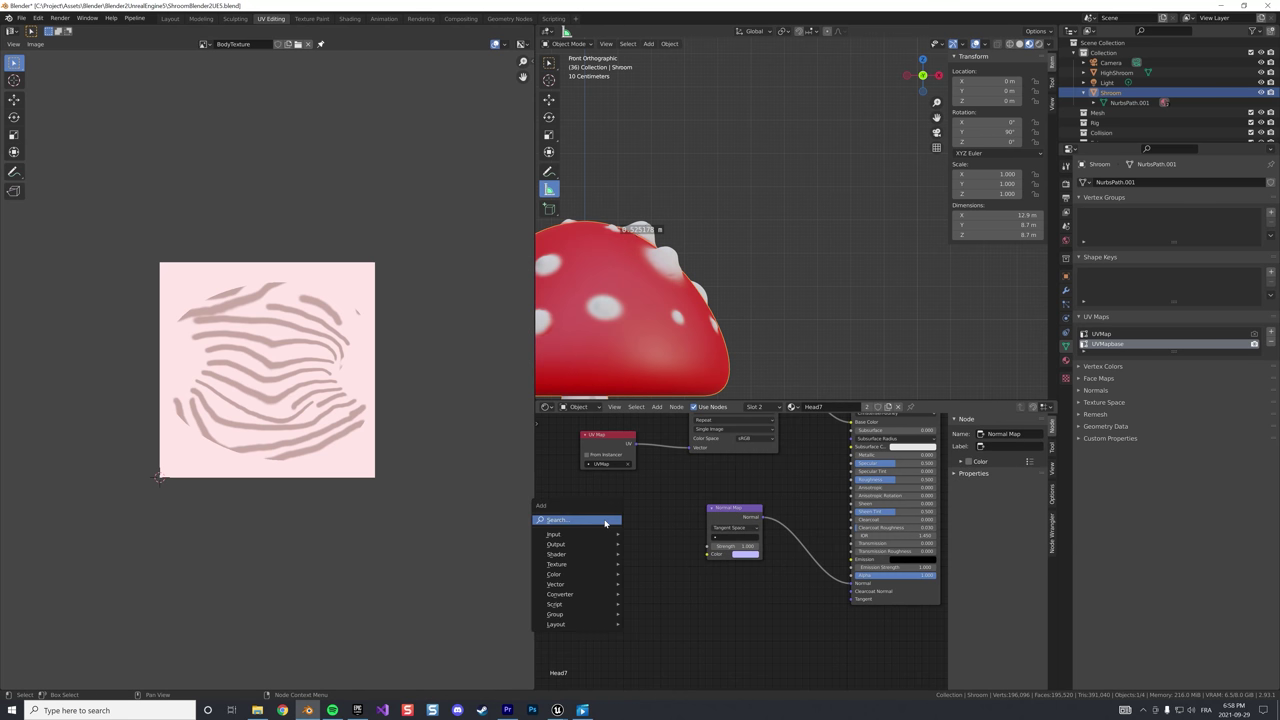
left_click(605, 521)
type("te")
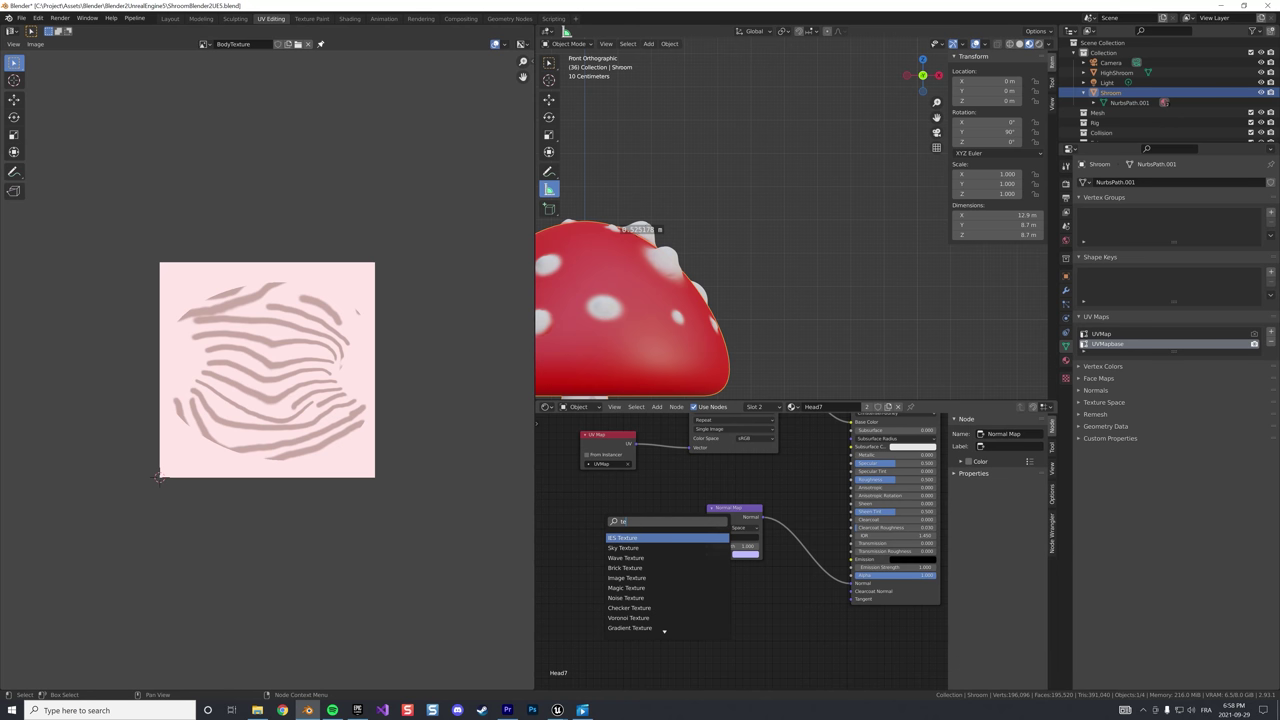
key("Down")
key("Down")
key("Down")
key("Down")
key("Return")
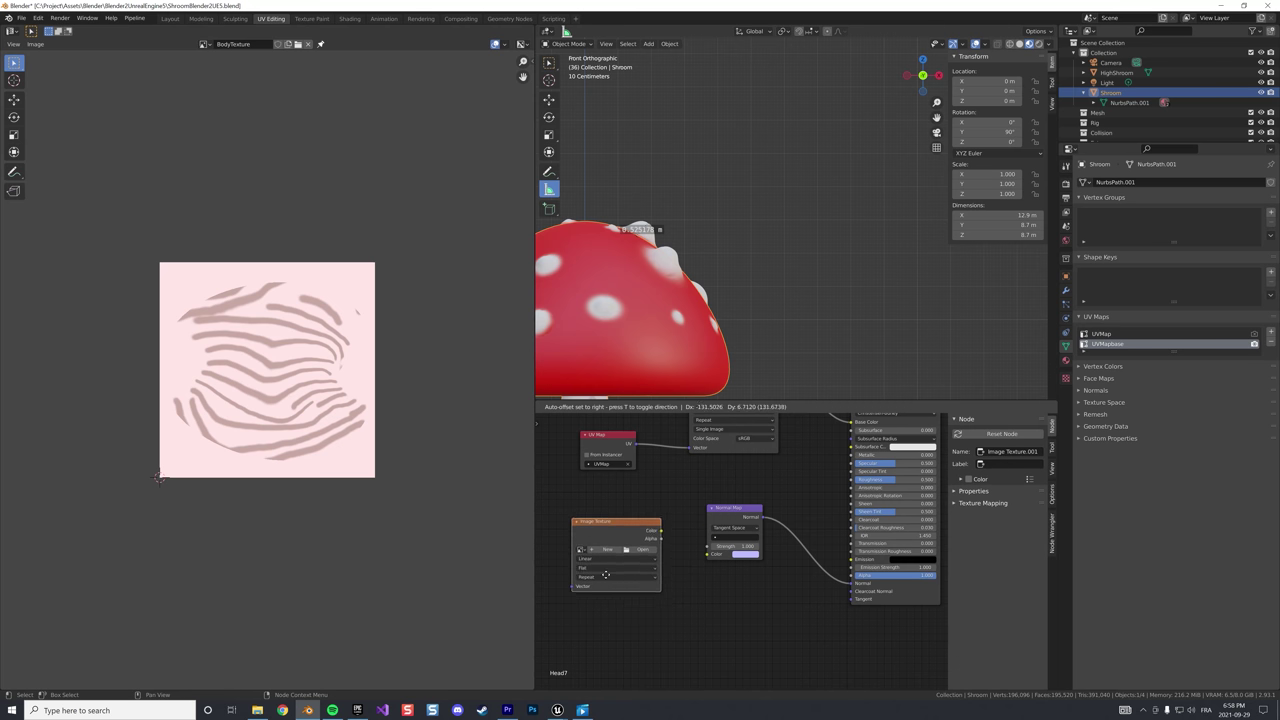
left_click(626, 531)
Assign the NormalHeadTexture image to the new Image Texture node
left_click(589, 524)
left_click(608, 537)
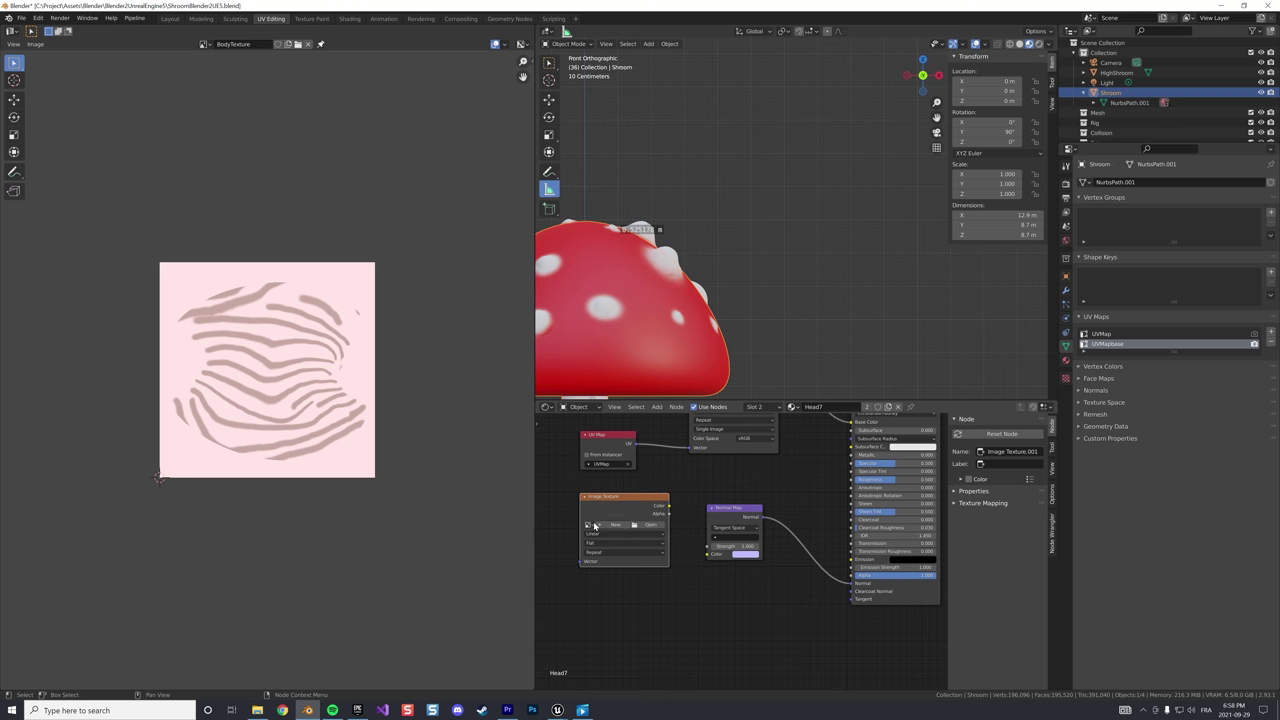
left_click(589, 524)
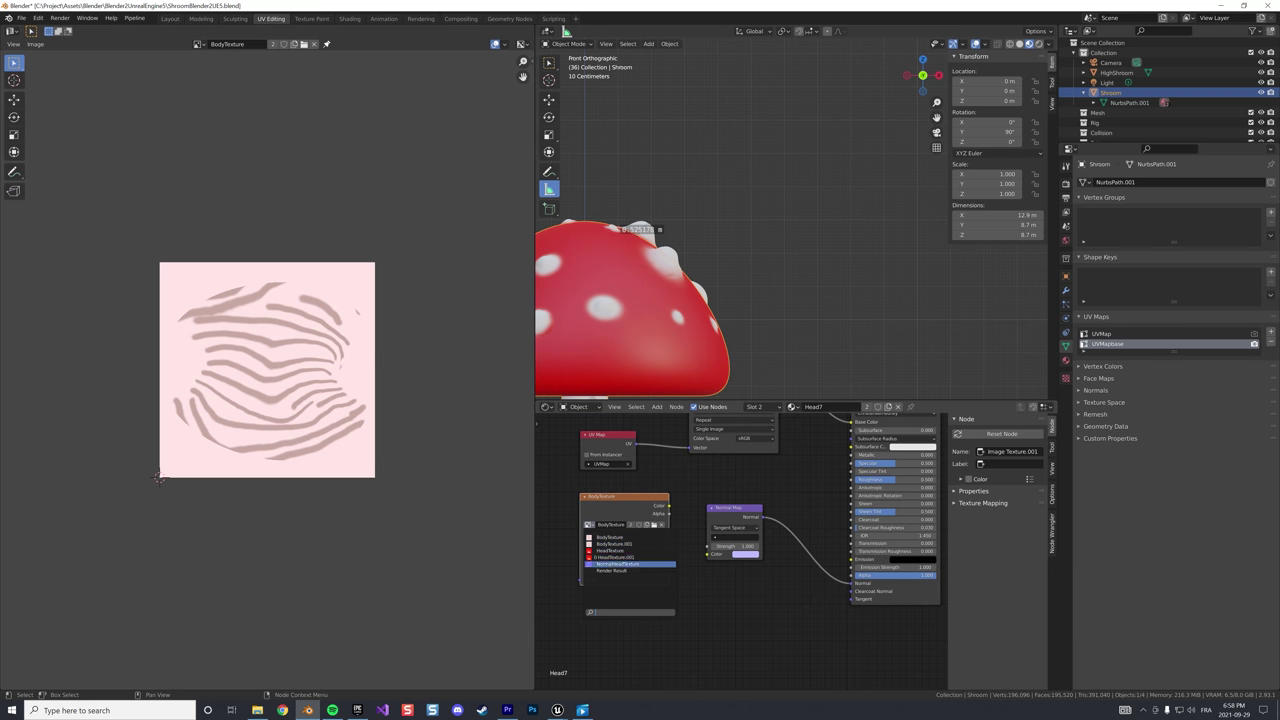
left_click(628, 564)
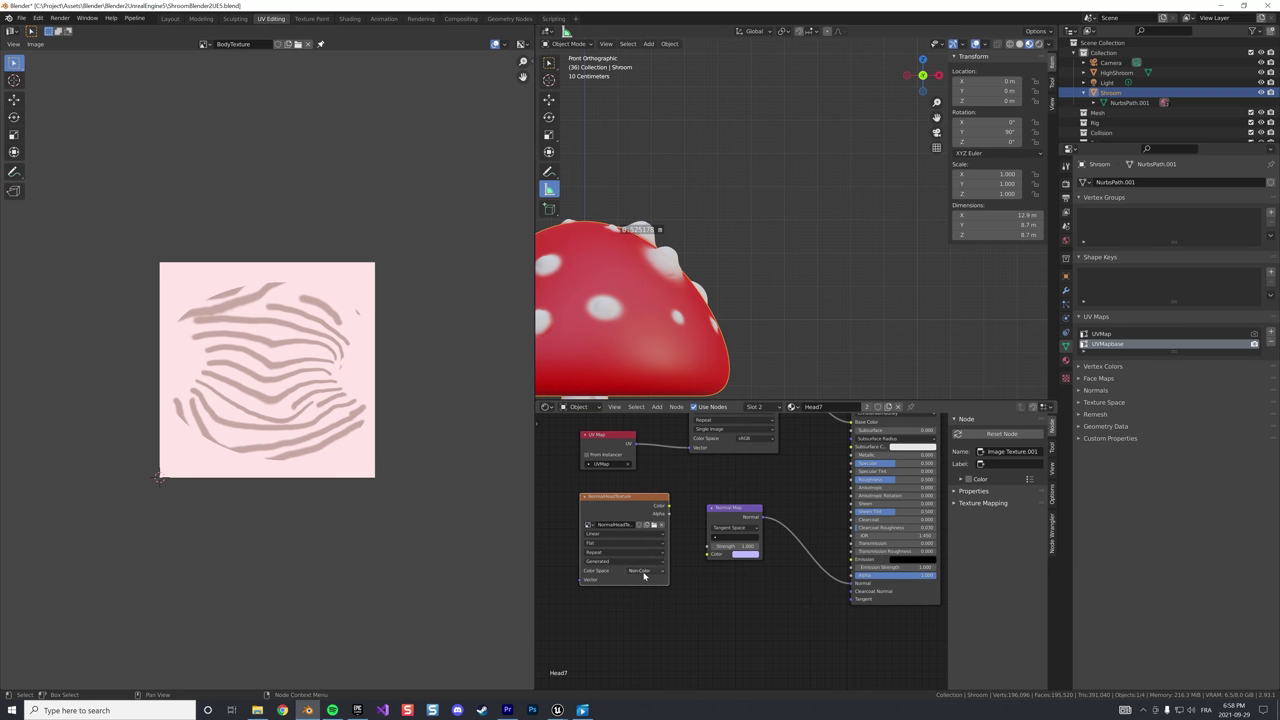
Set the NormalHeadTexture color space to Non-Color and connect its Color output to the Normal Map's Color input
left_click(644, 571)
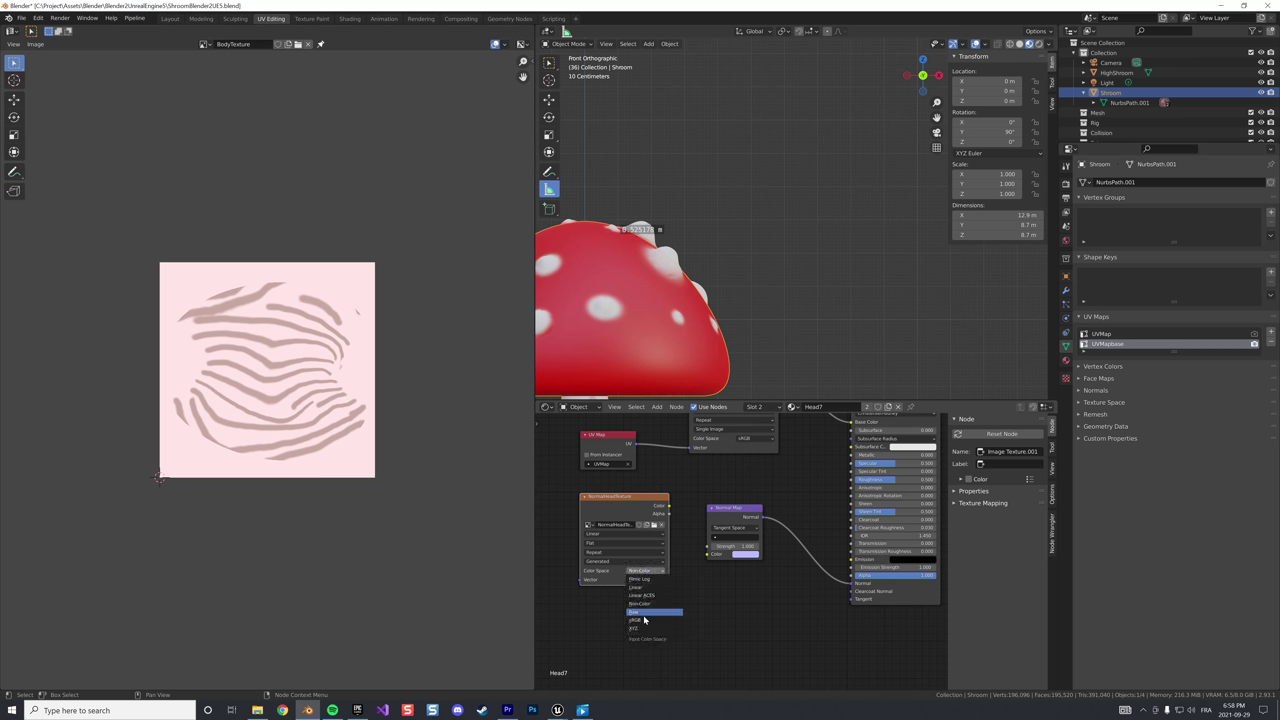
left_click(644, 620)
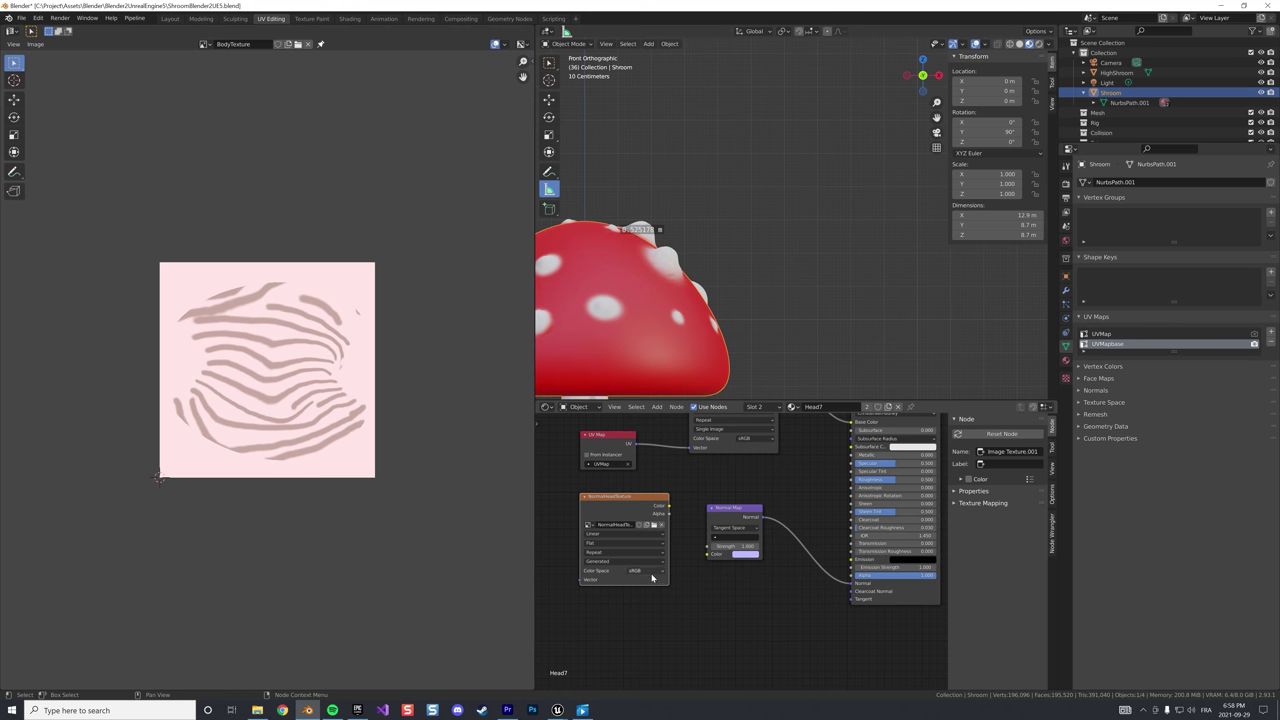
left_click(653, 572)
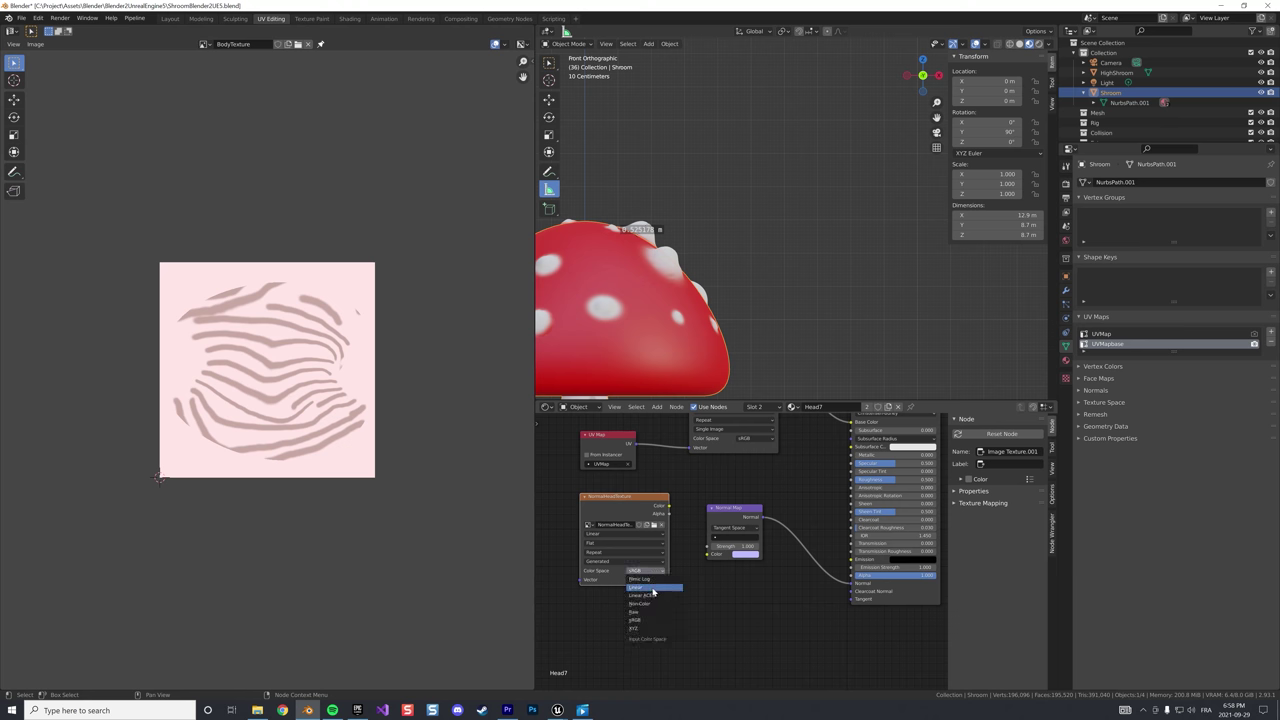
left_click(643, 603)
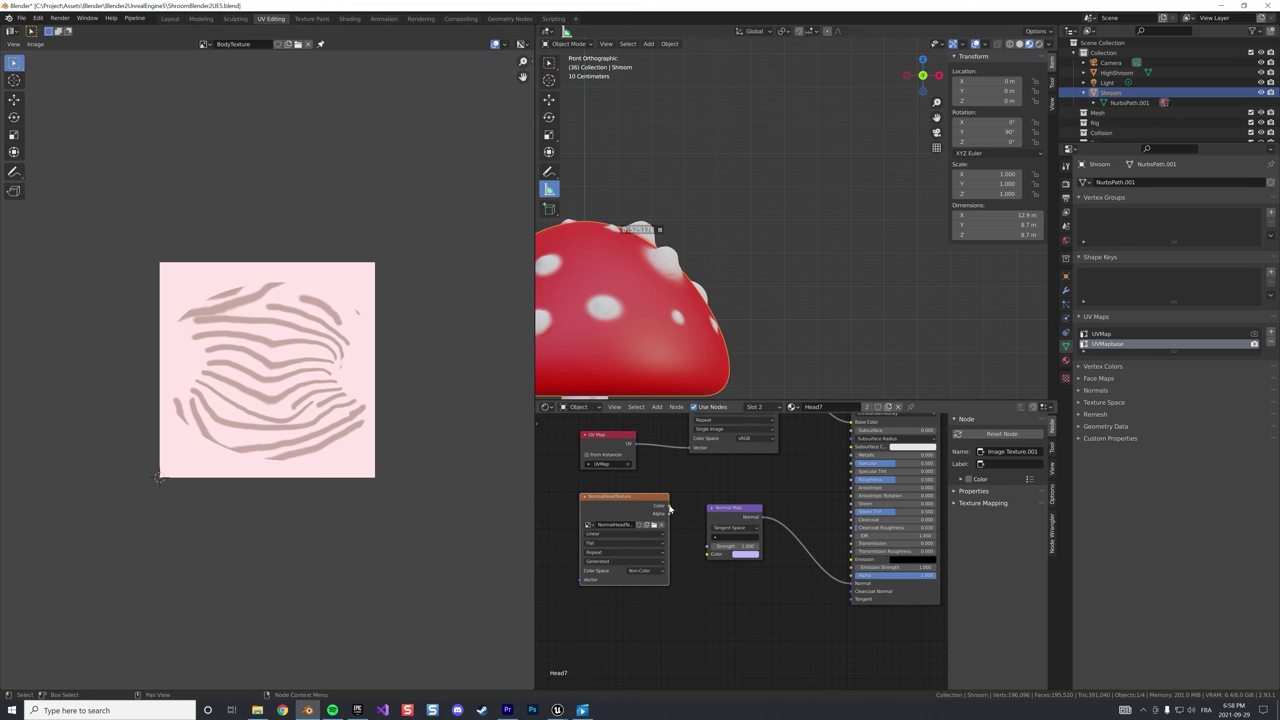
left_click_drag(667, 506, 708, 554)
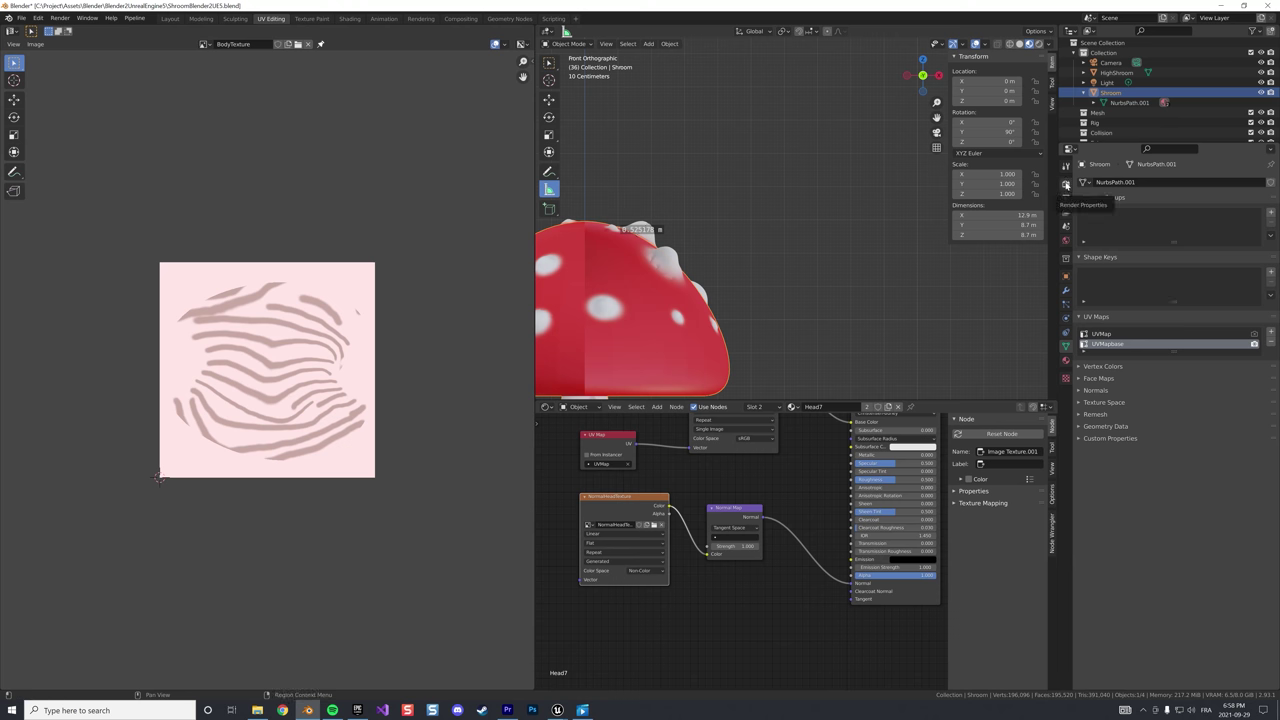
Switch the render engine to Cycles and set the bake type to Normal
left_click(1066, 185)
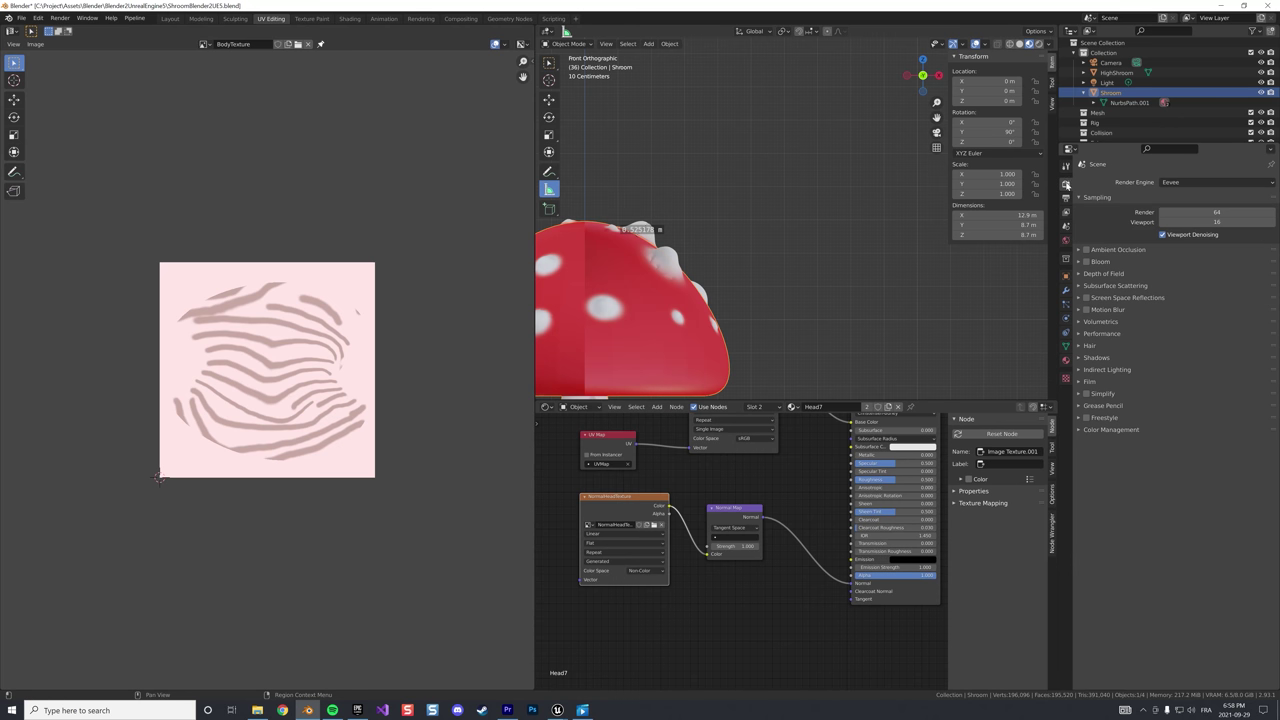
left_click(1185, 184)
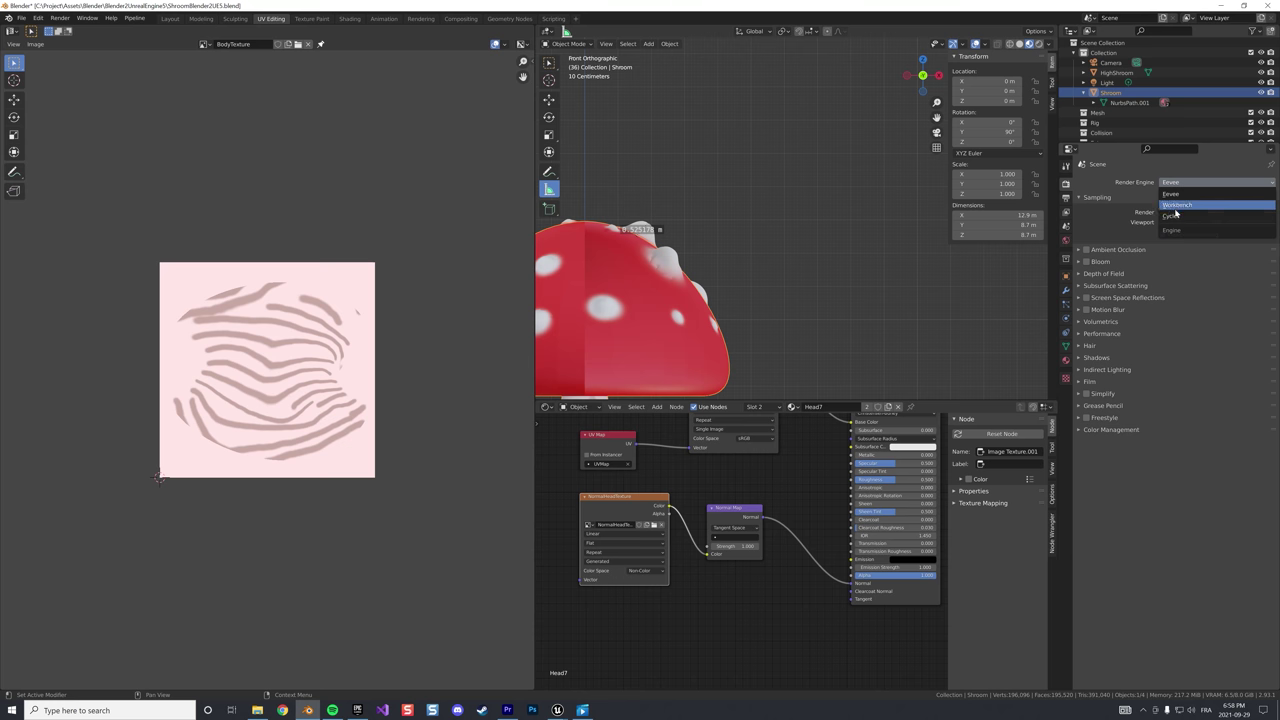
left_click(1172, 215)
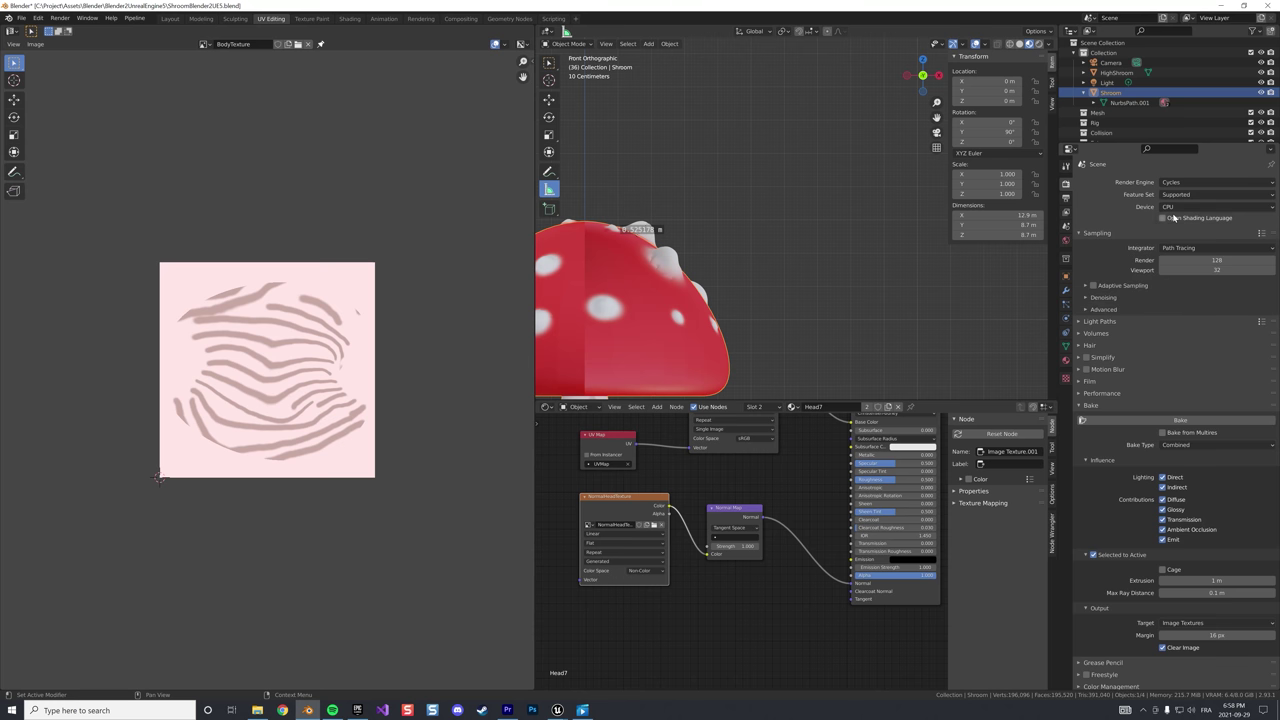
left_click(1179, 446)
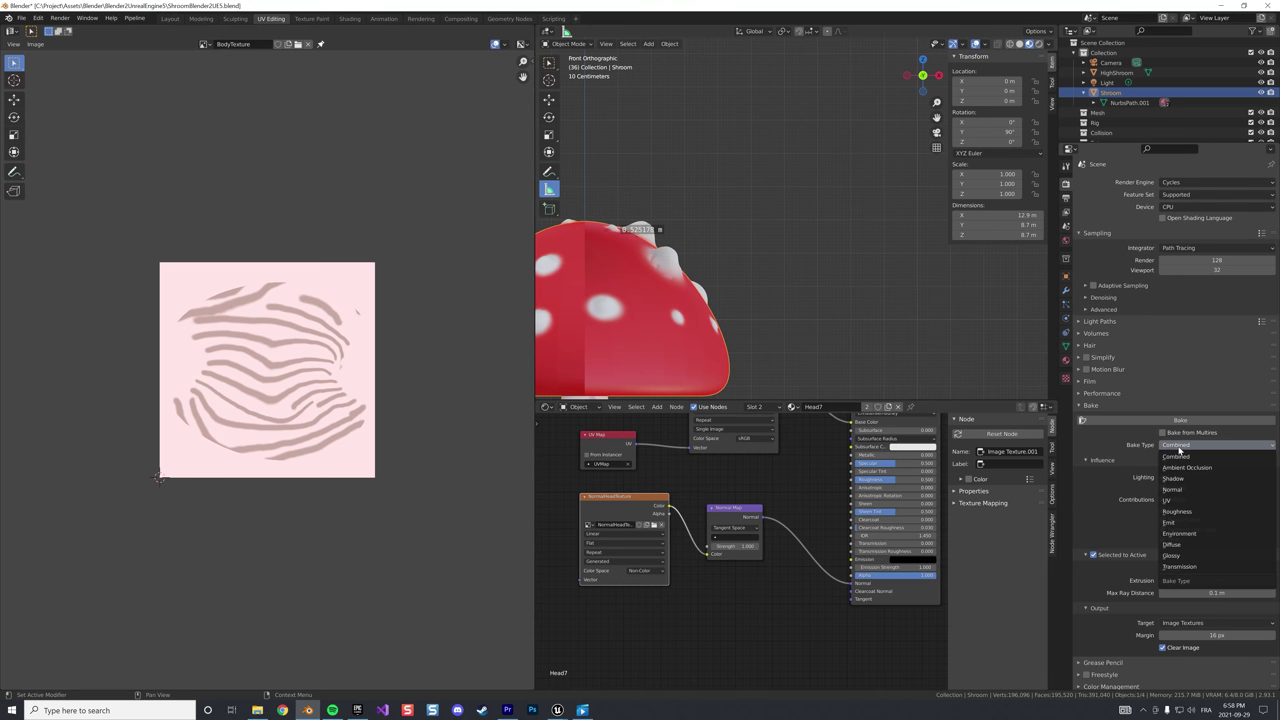
left_click(1183, 489)
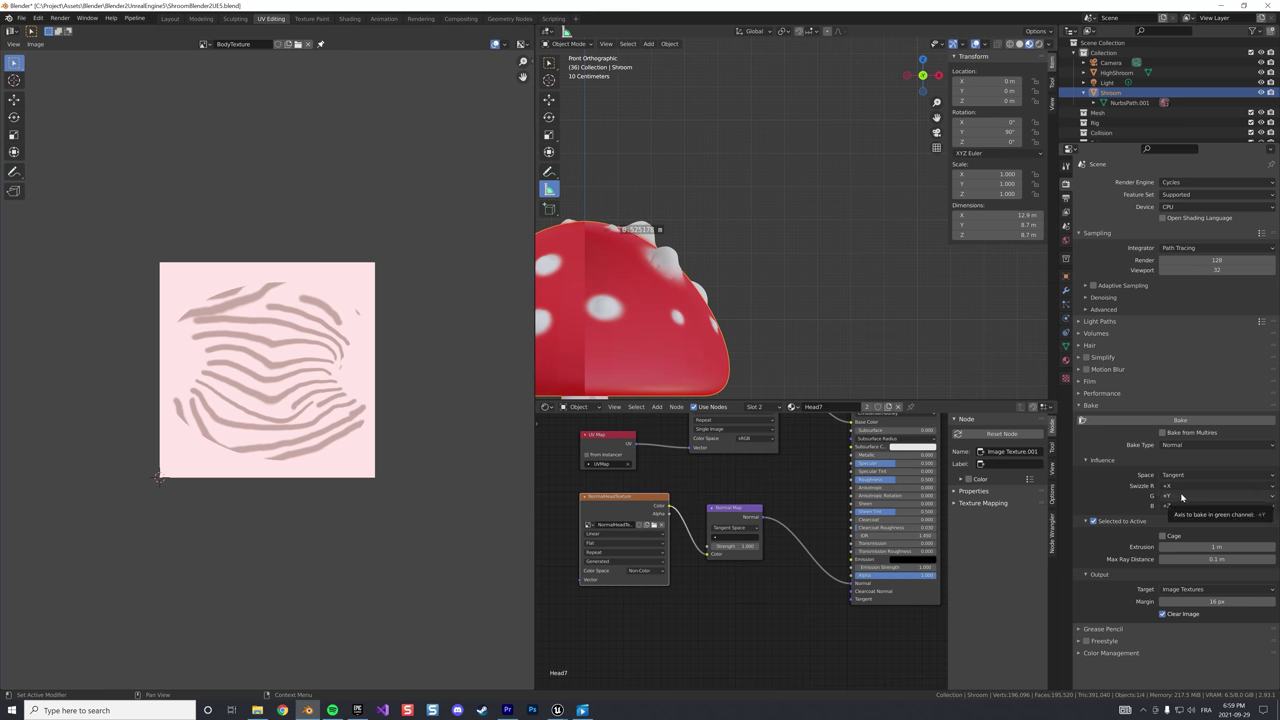
Set the bake's green swizzle axis to -Y and keep Selected to Active enabled
left_click(1190, 496)
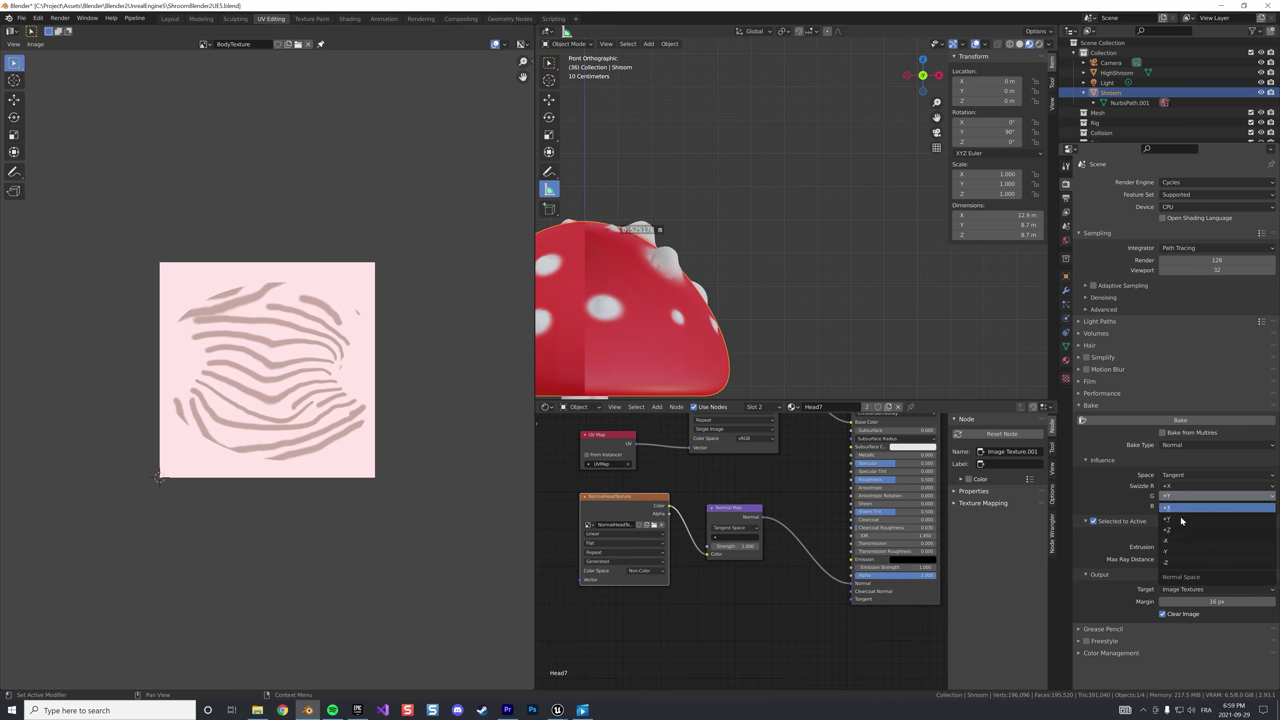
left_click(1175, 551)
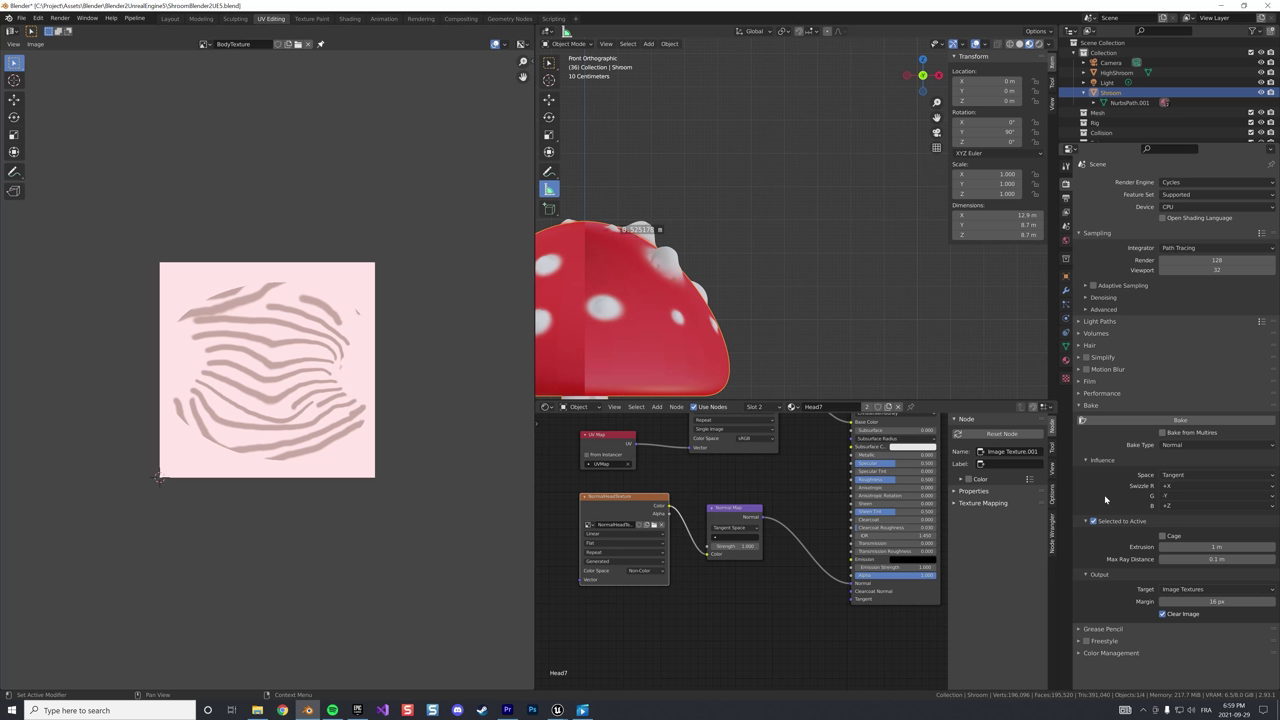
left_click(1094, 522)
left_click(1094, 522)
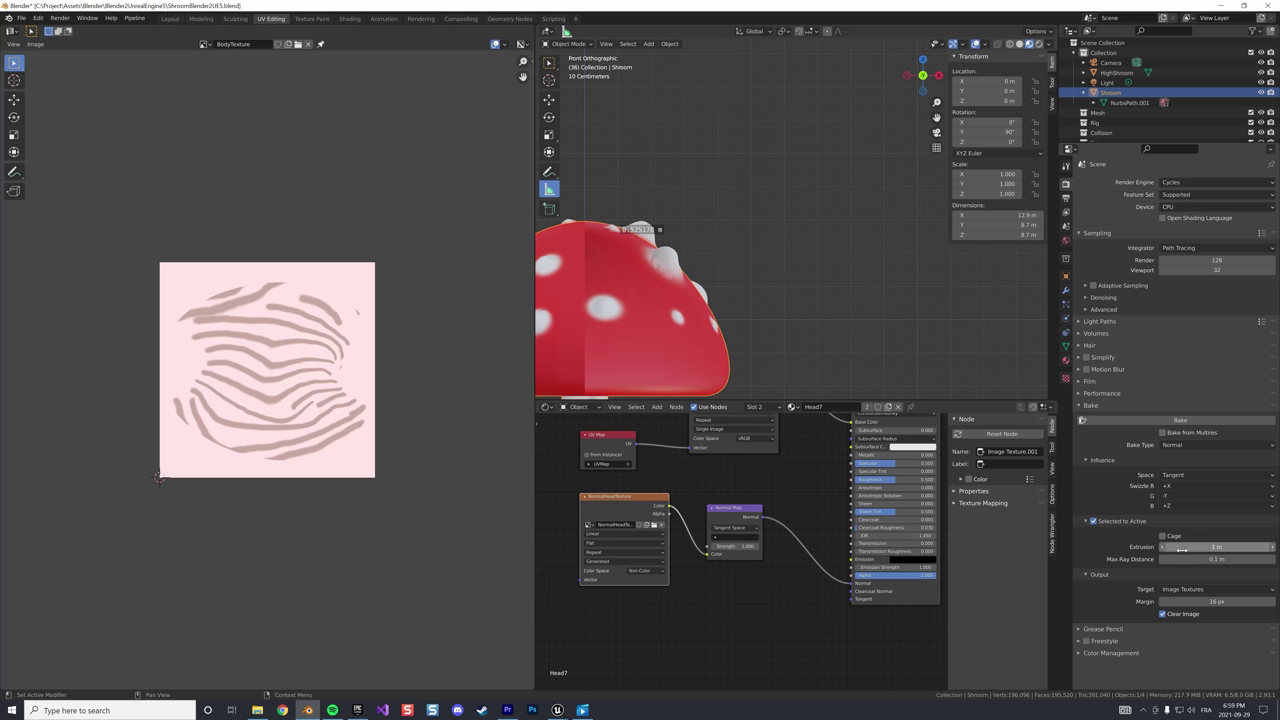
Set the bake's extrusion and max ray distance to 0 m
left_click(1164, 547)
type("0")
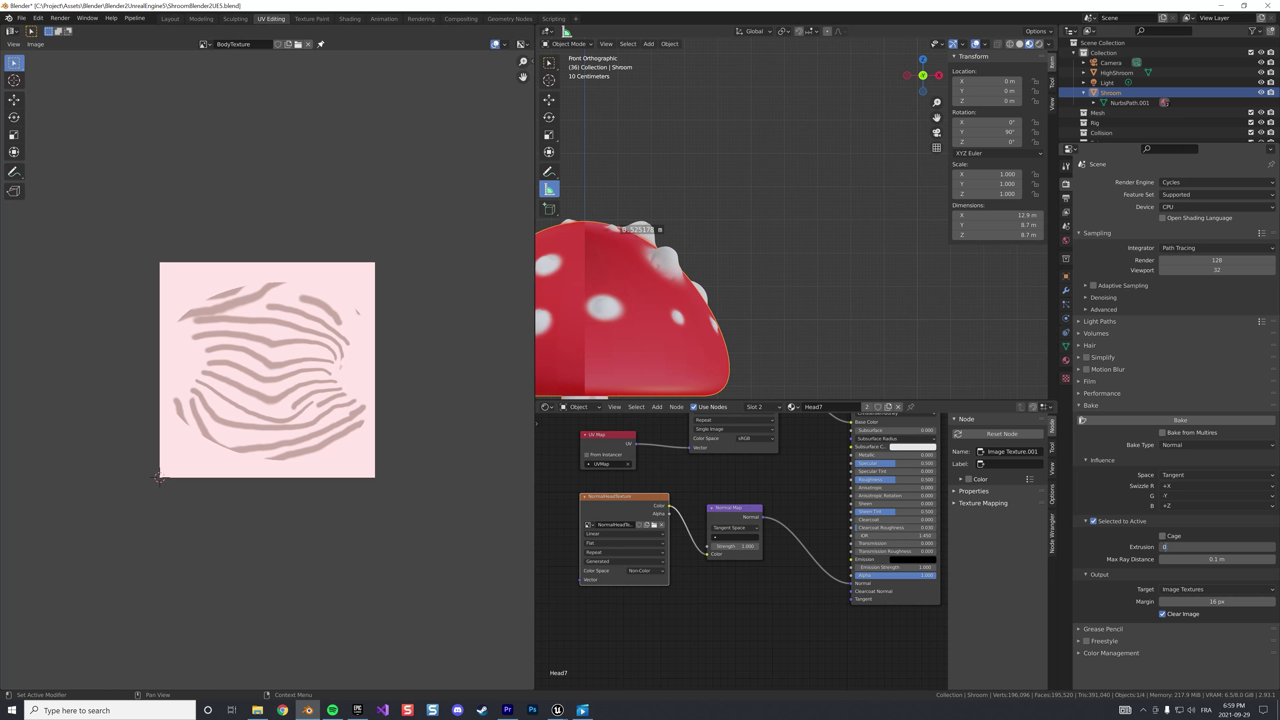
key("Tab")
type("0")
key("Return")
Measure how far the white bumps protrude from the mushroom cap at several spots
left_click(654, 213)
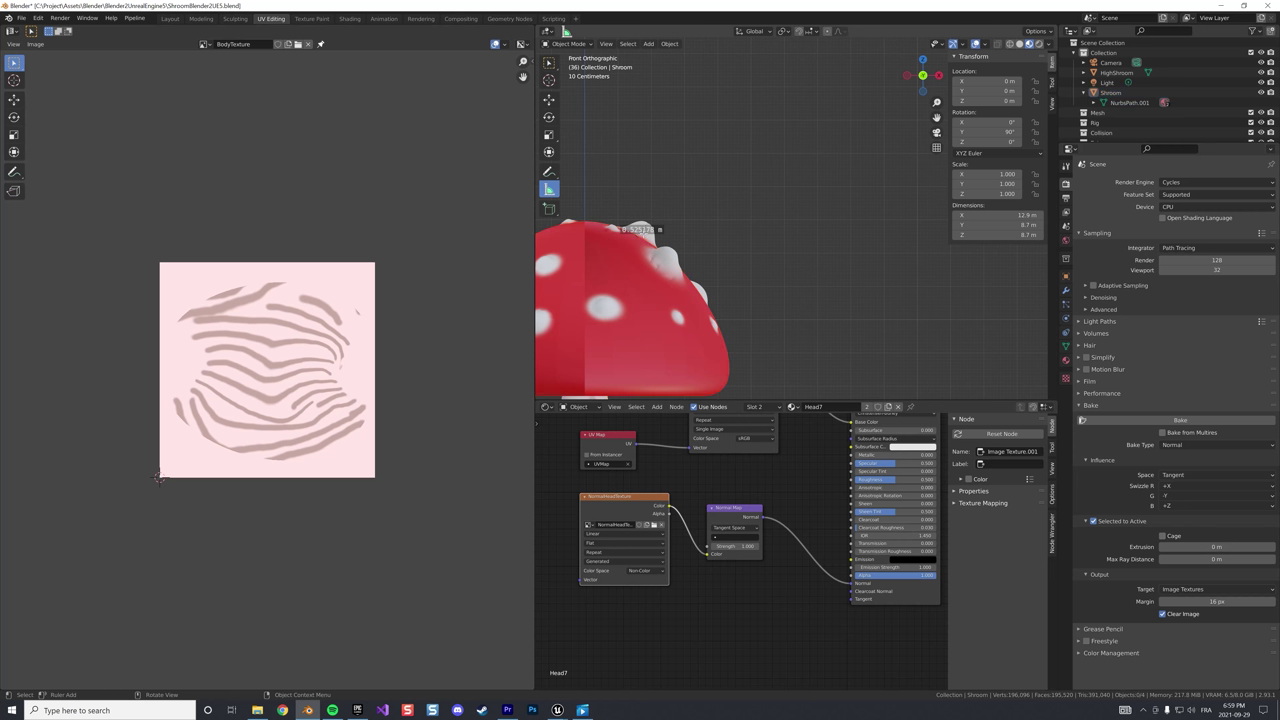
middle_click_drag(706, 297, 741, 227)
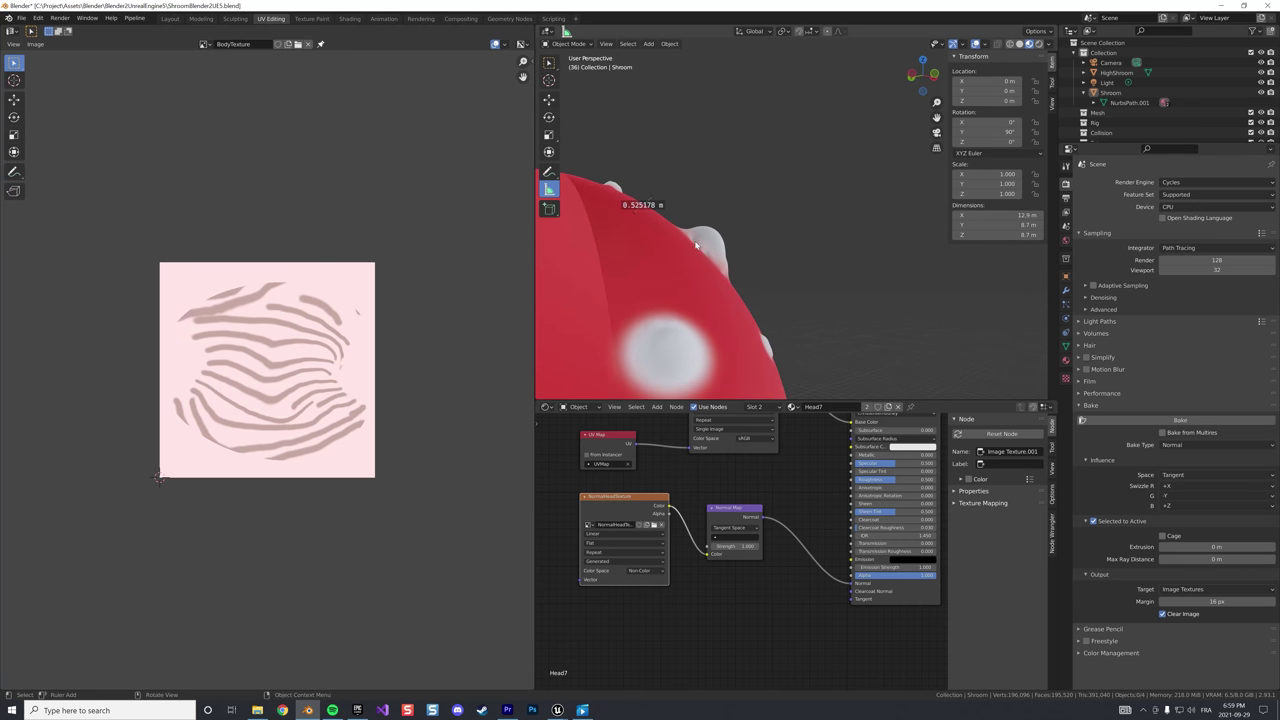
left_click_drag(694, 242, 722, 237)
middle_click_drag(727, 210, 729, 247)
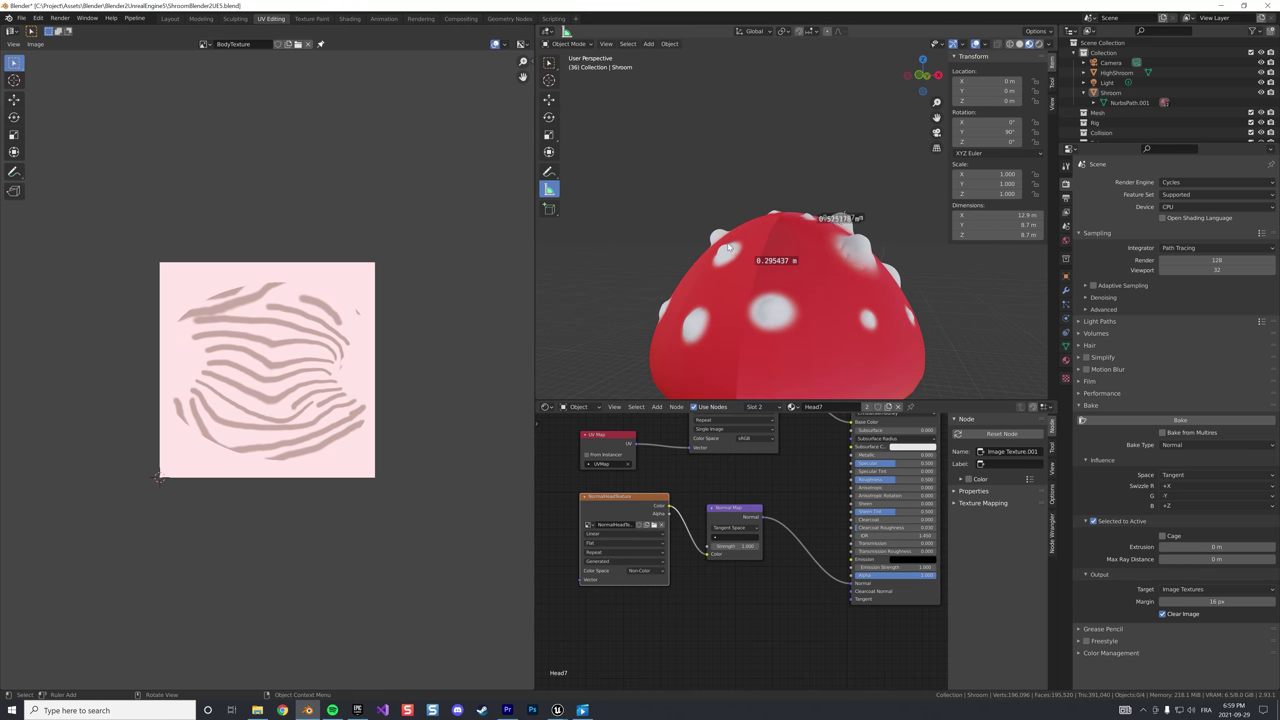
left_click_drag(729, 247, 704, 222)
Set the bake extrusion to 0.5 m
left_click(1180, 547)
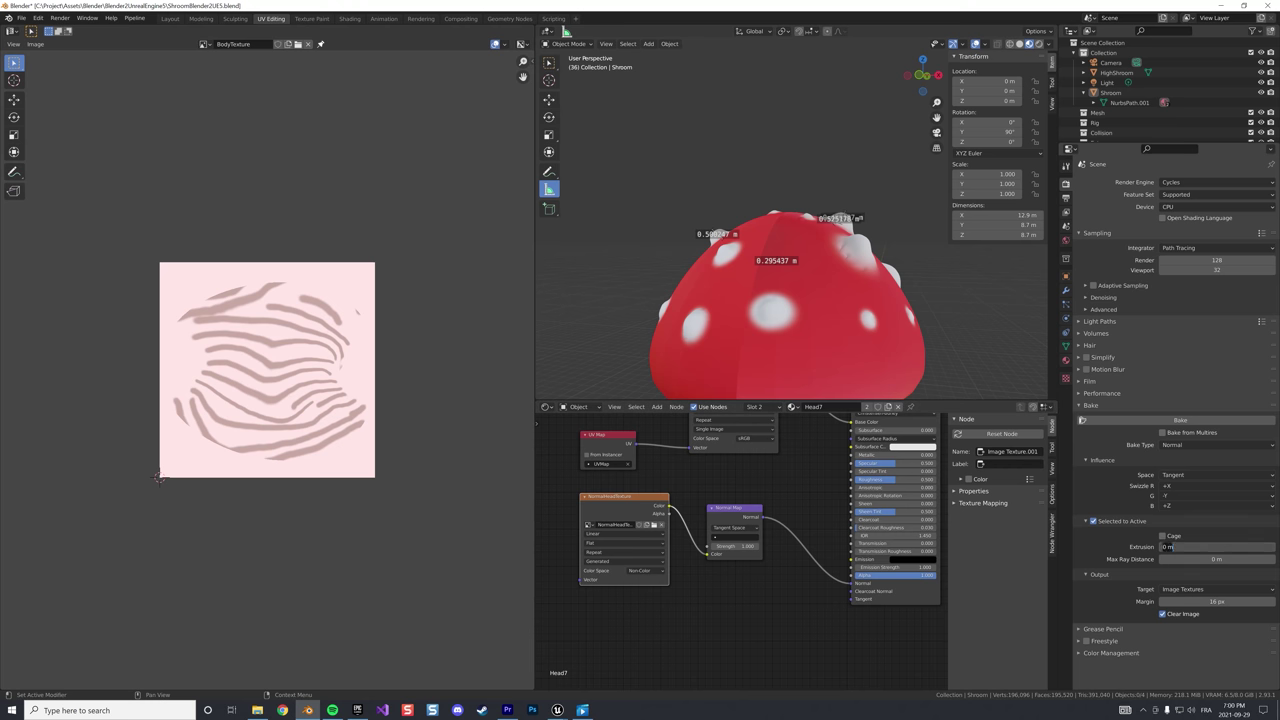
type("0.5")
key("Return")
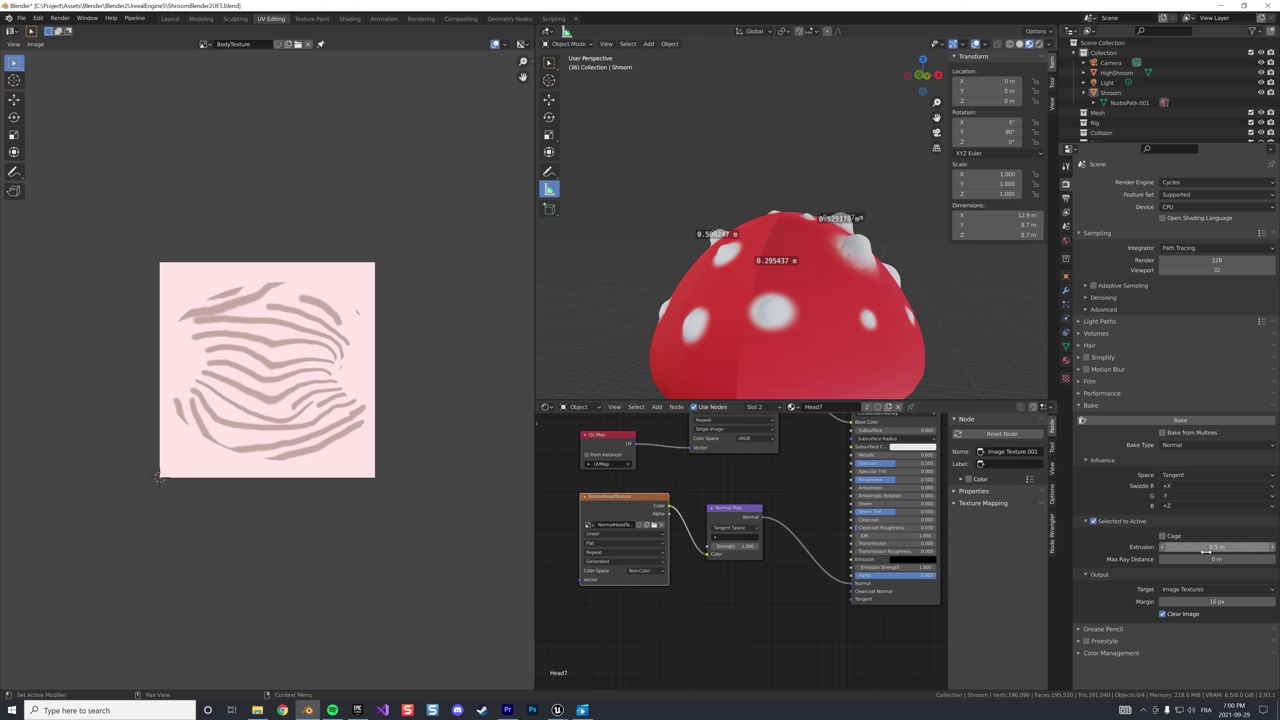
Set the bake's max ray distance to 1 m and select HighShroom plus Shroom, with Shroom as the active object
left_click(1209, 559)
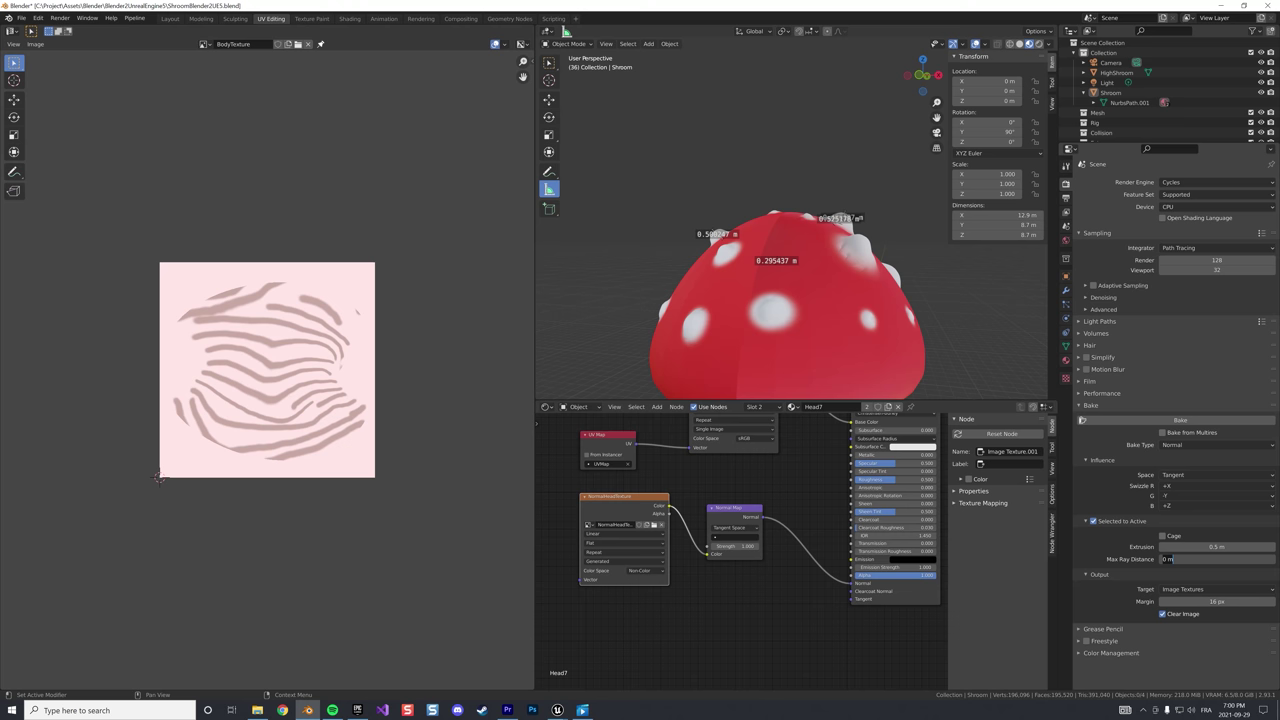
key("Return")
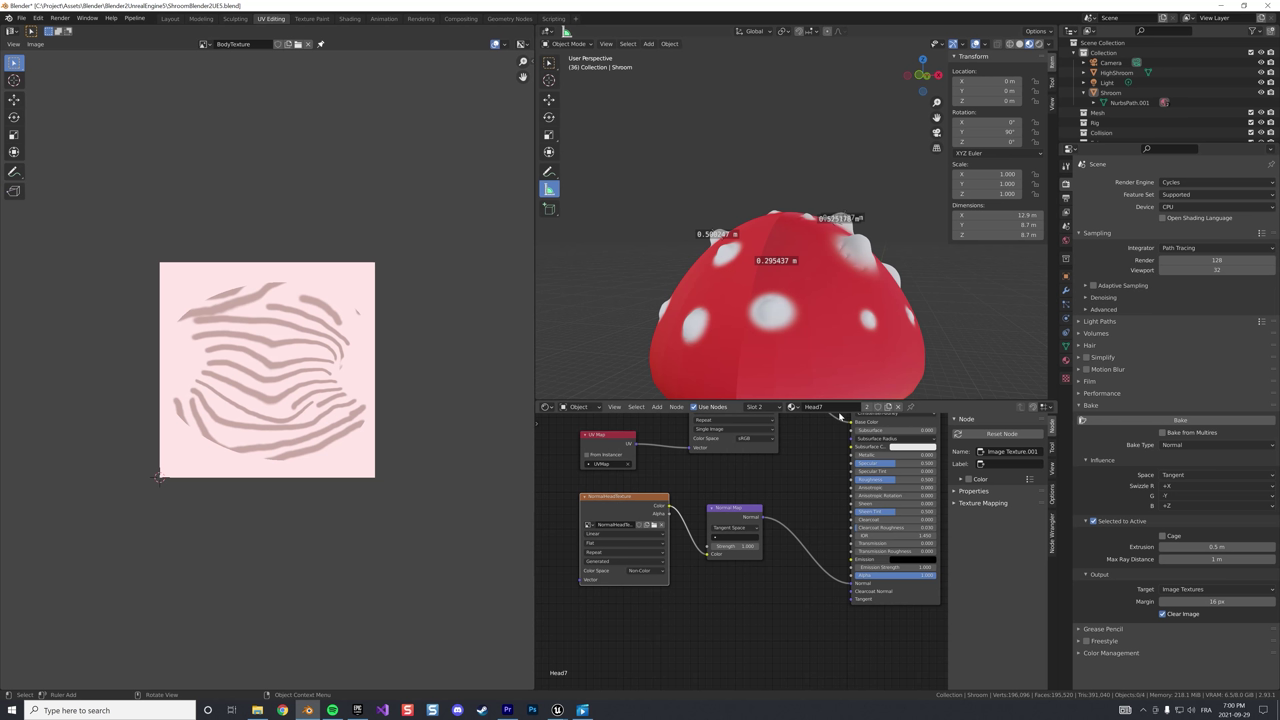
left_click(1116, 75)
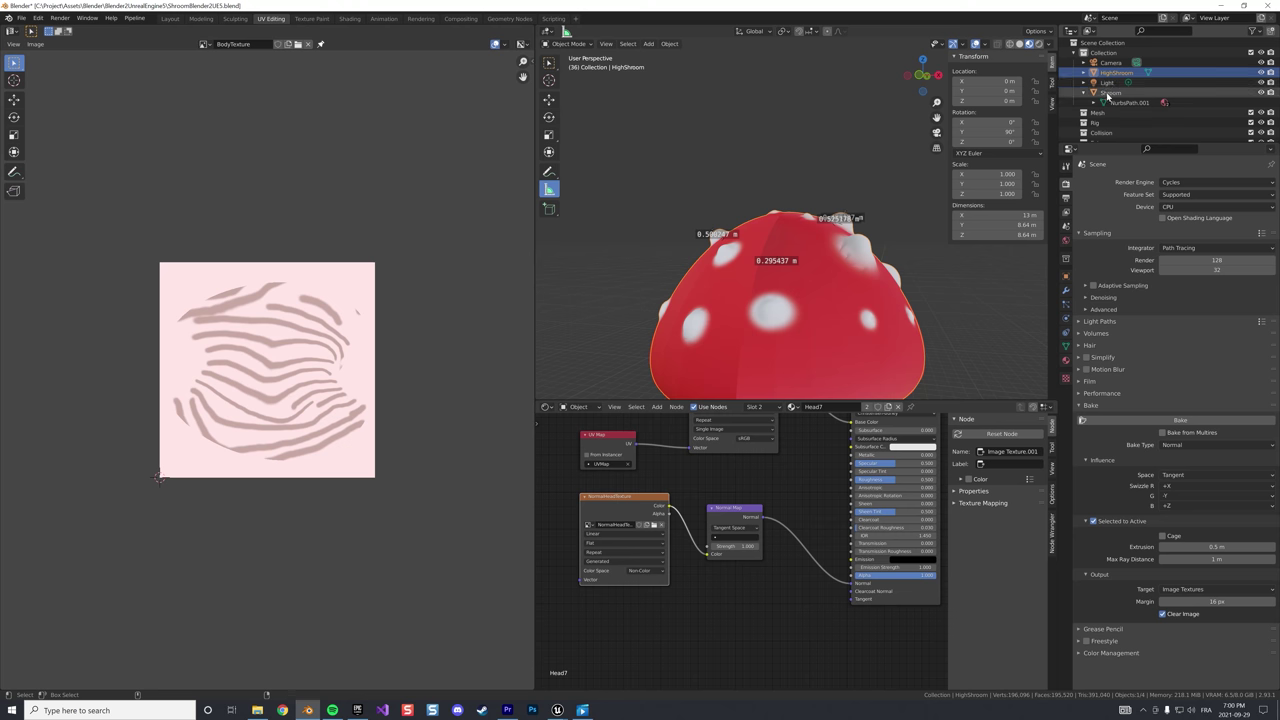
left_click(1109, 93, "ctrl")
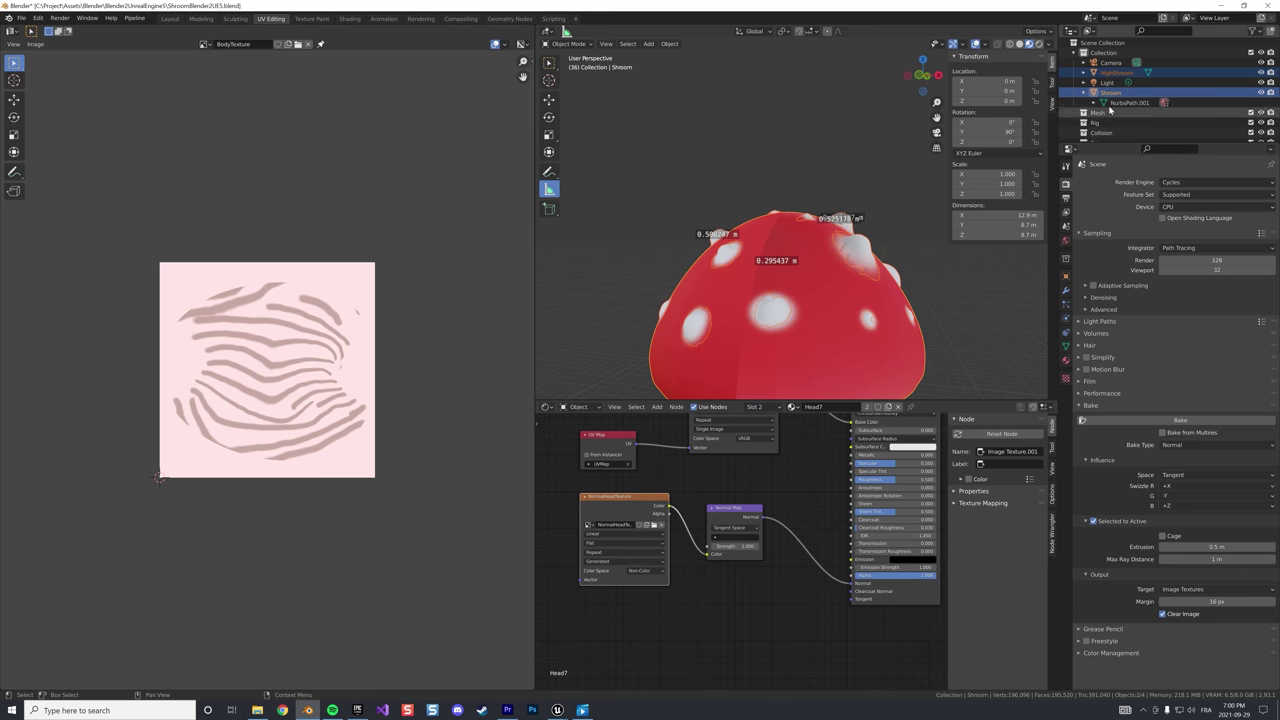
left_click(1121, 75)
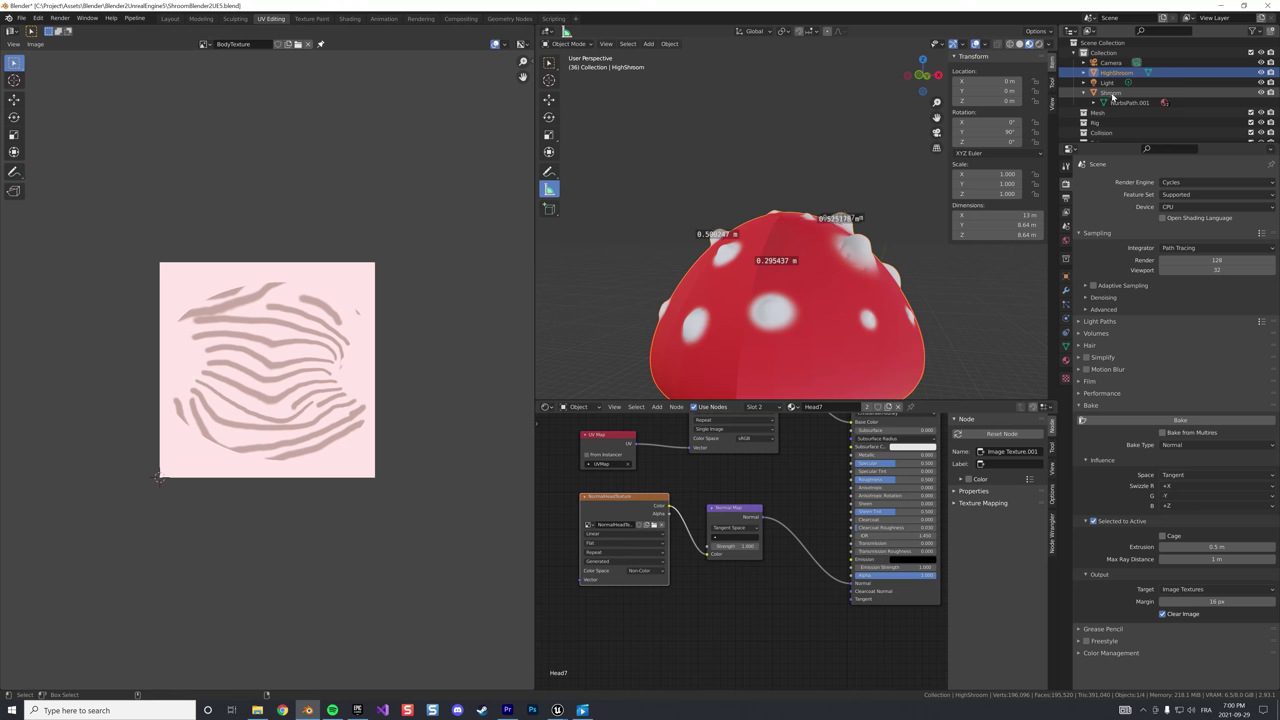
left_click(1113, 93, "ctrl")
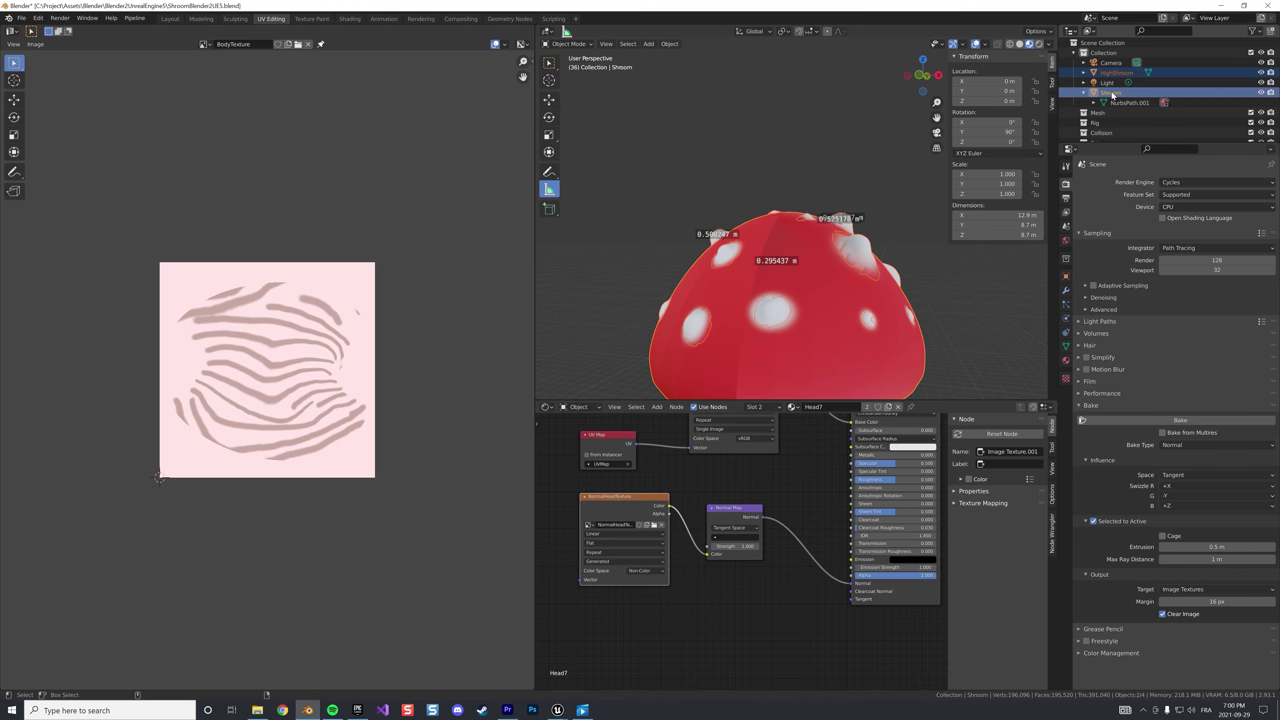
Reselect HighShroom and then Shroom from the overlapping meshes in the viewport and bake the normal map into NormalHeadTexture
left_click(848, 297)
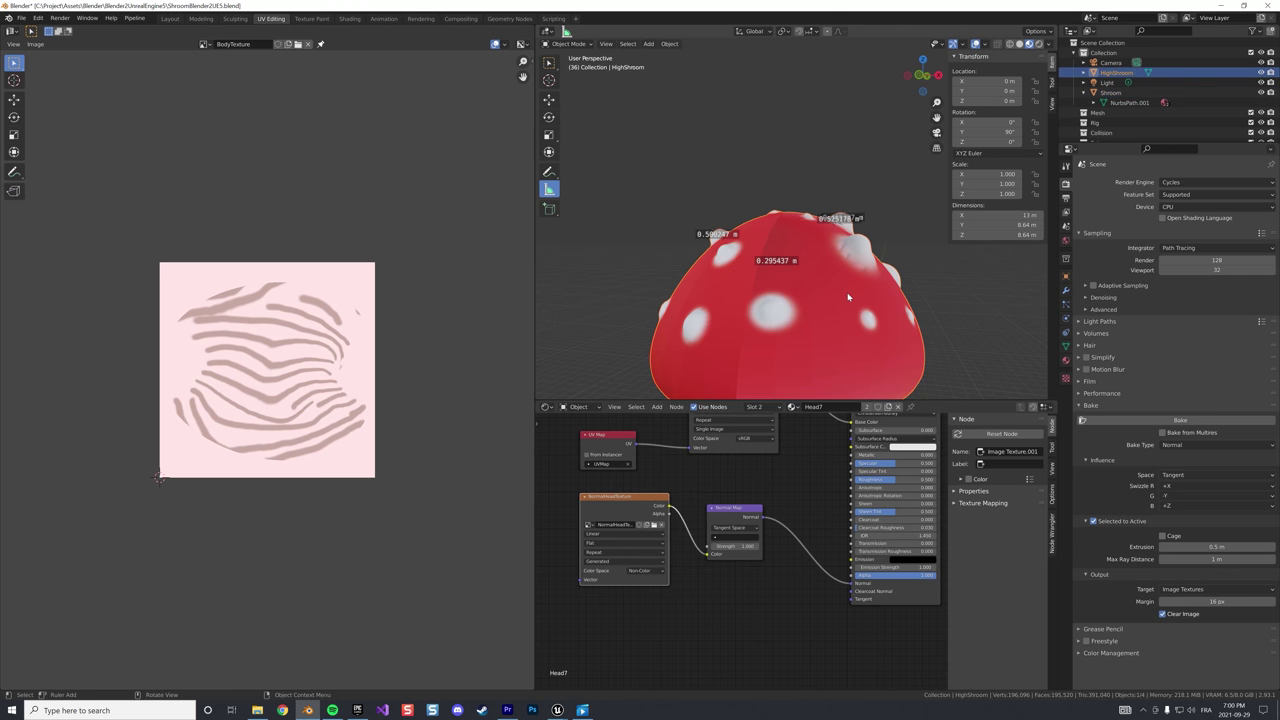
left_click(848, 297)
left_click(848, 297)
left_click(848, 297)
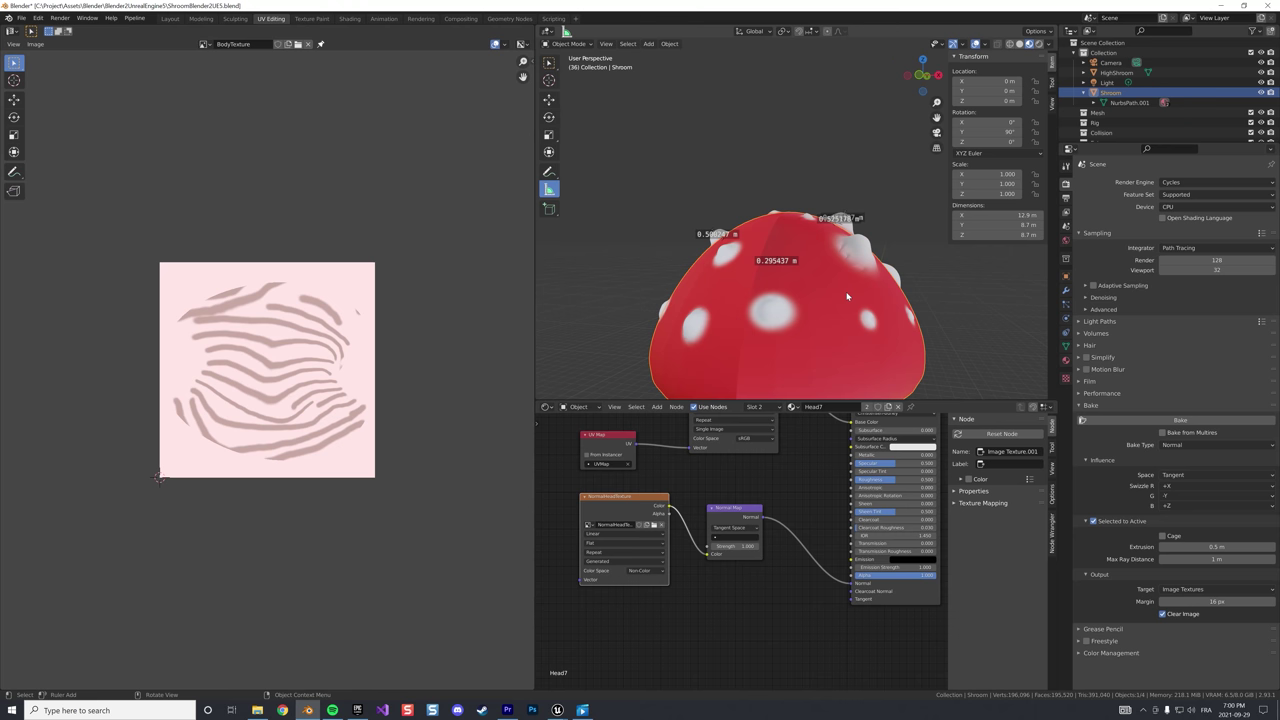
left_click(848, 297)
left_click(848, 297)
left_click(848, 297)
left_click(848, 297)
left_click(848, 297)
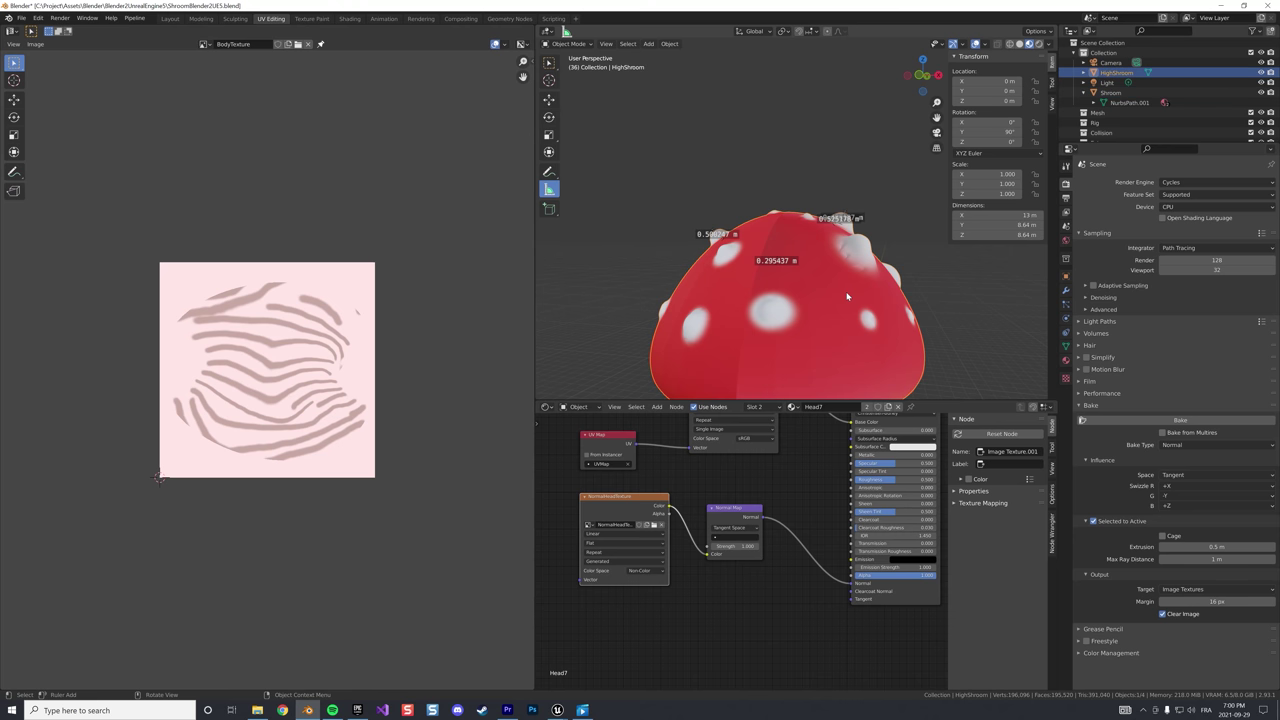
left_click(848, 297)
left_click(848, 297)
left_click(839, 295, "shift")
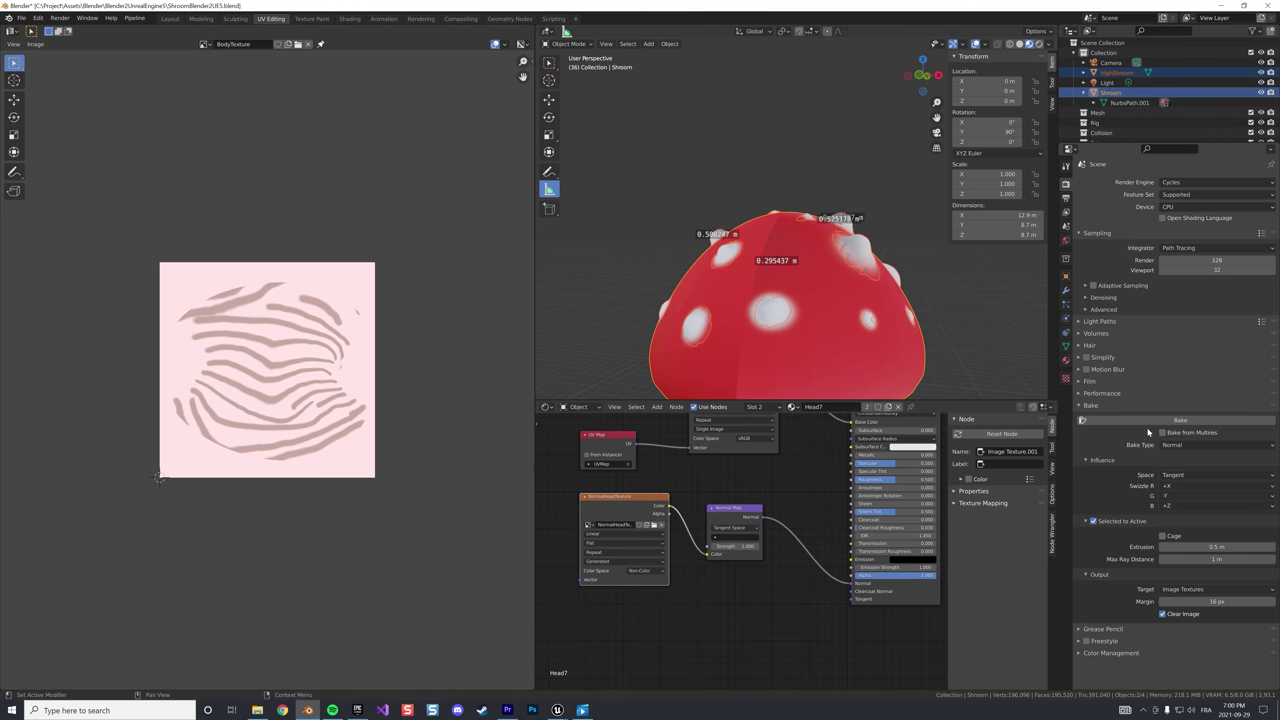
left_click(1177, 421)
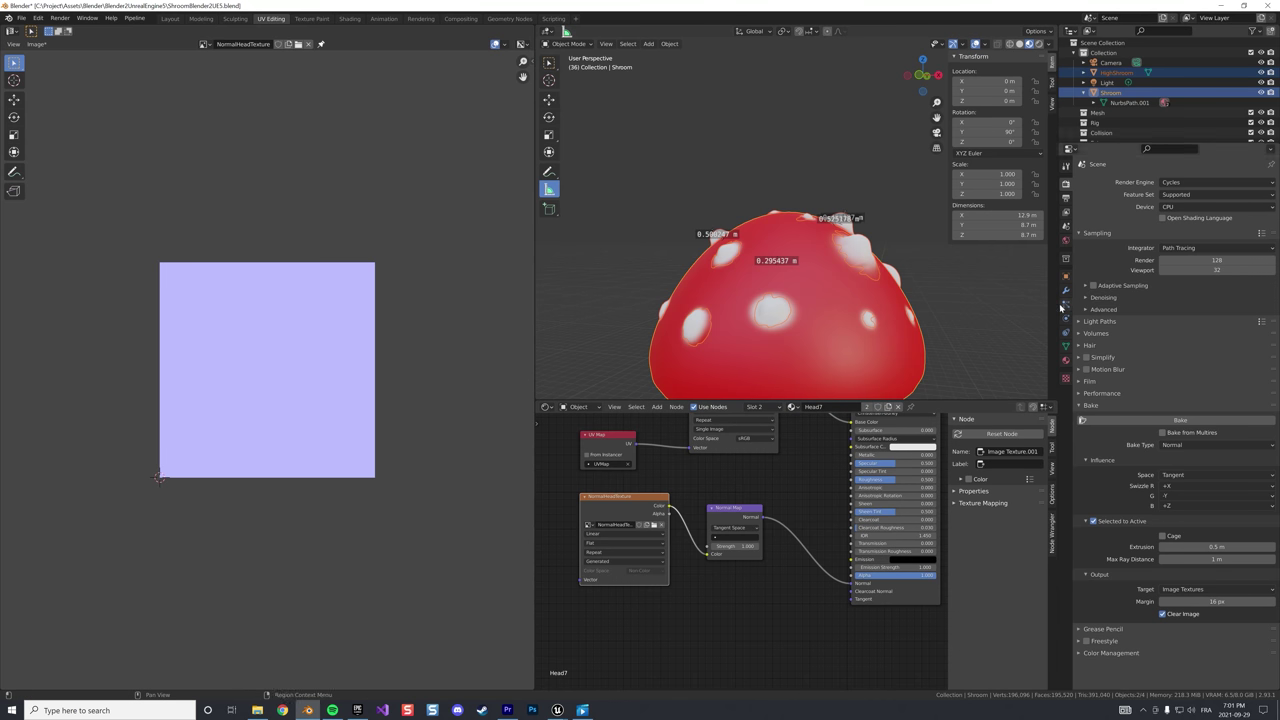
Make UVMap the active and render UV map of Shroom and link the UV Map node to NormalHeadTexture's Vector input
left_click(1066, 345)
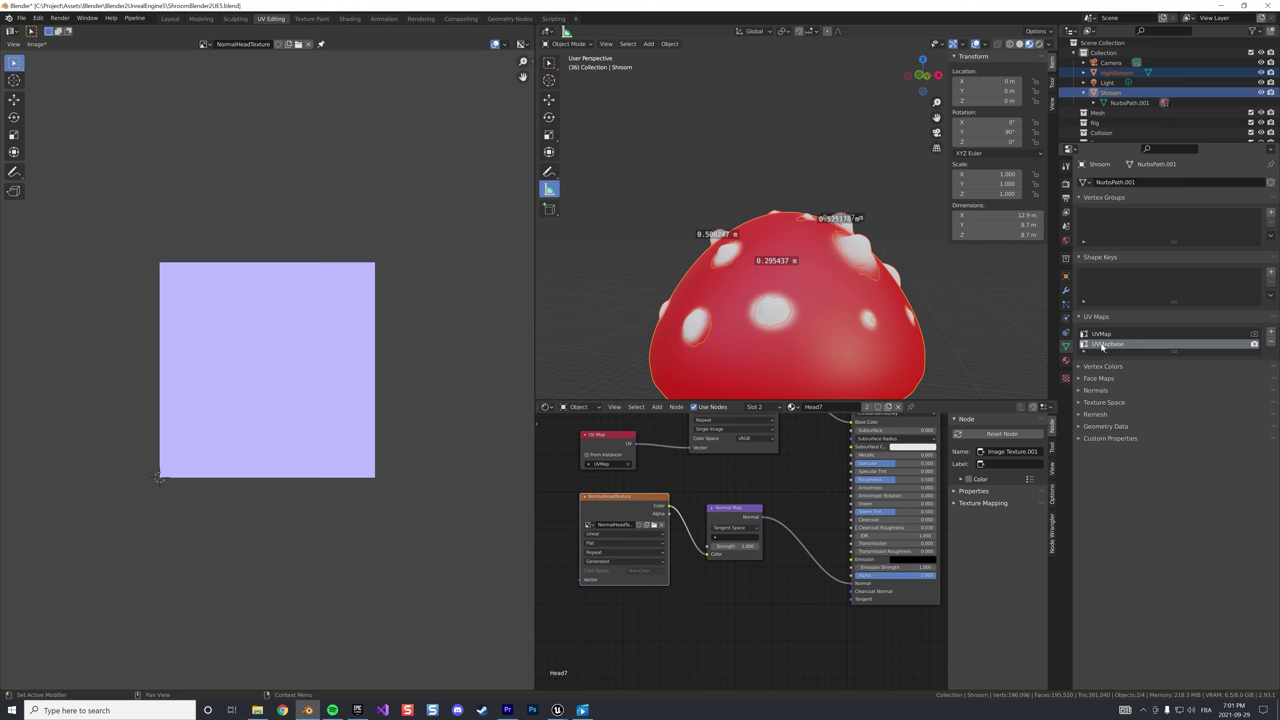
mouse_move(895, 300)
middle_mouse_down()
mouse_move(902, 246)
mouse_move(888, 285)
middle_mouse_up()
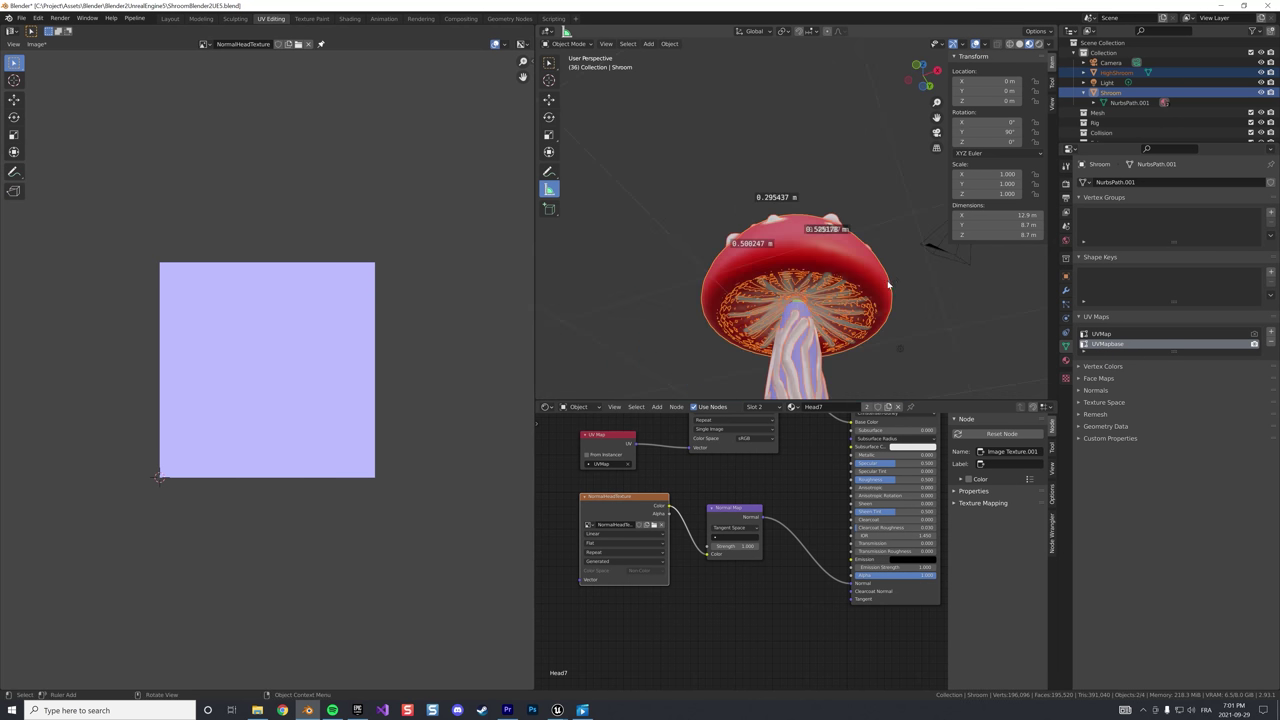
left_click(1118, 336)
left_click(1254, 334)
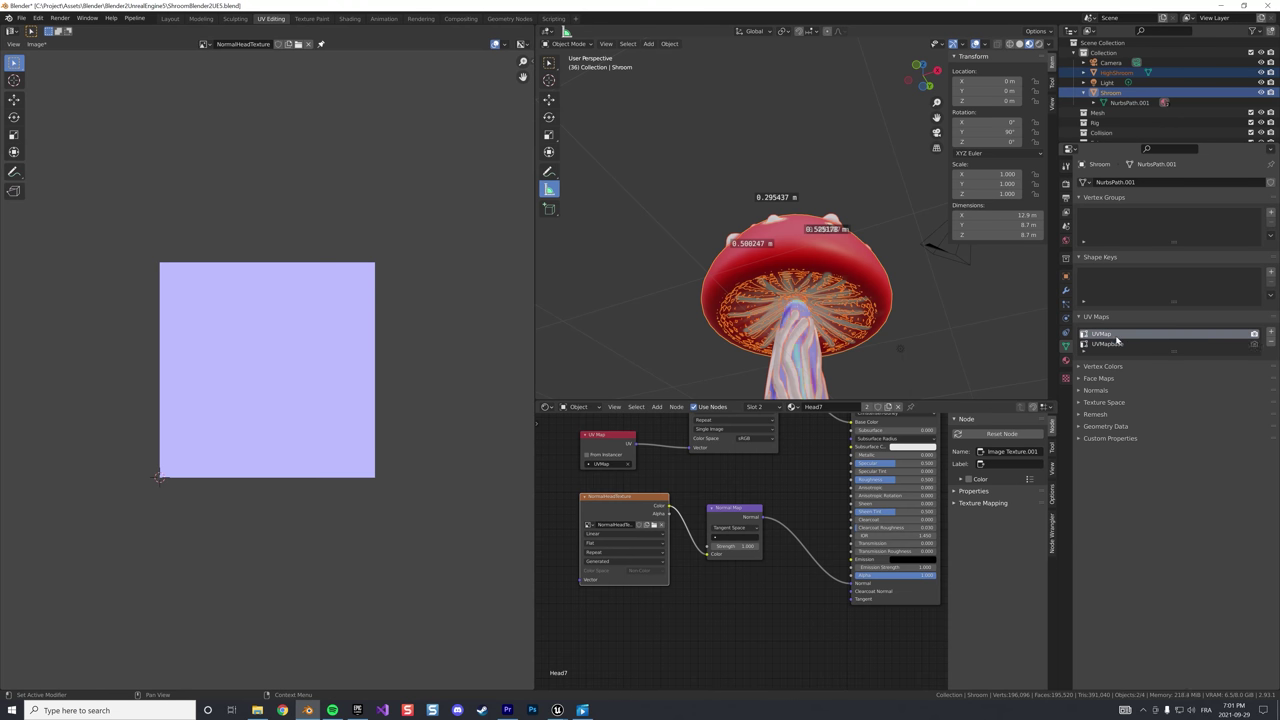
left_click_drag(627, 444, 579, 581)
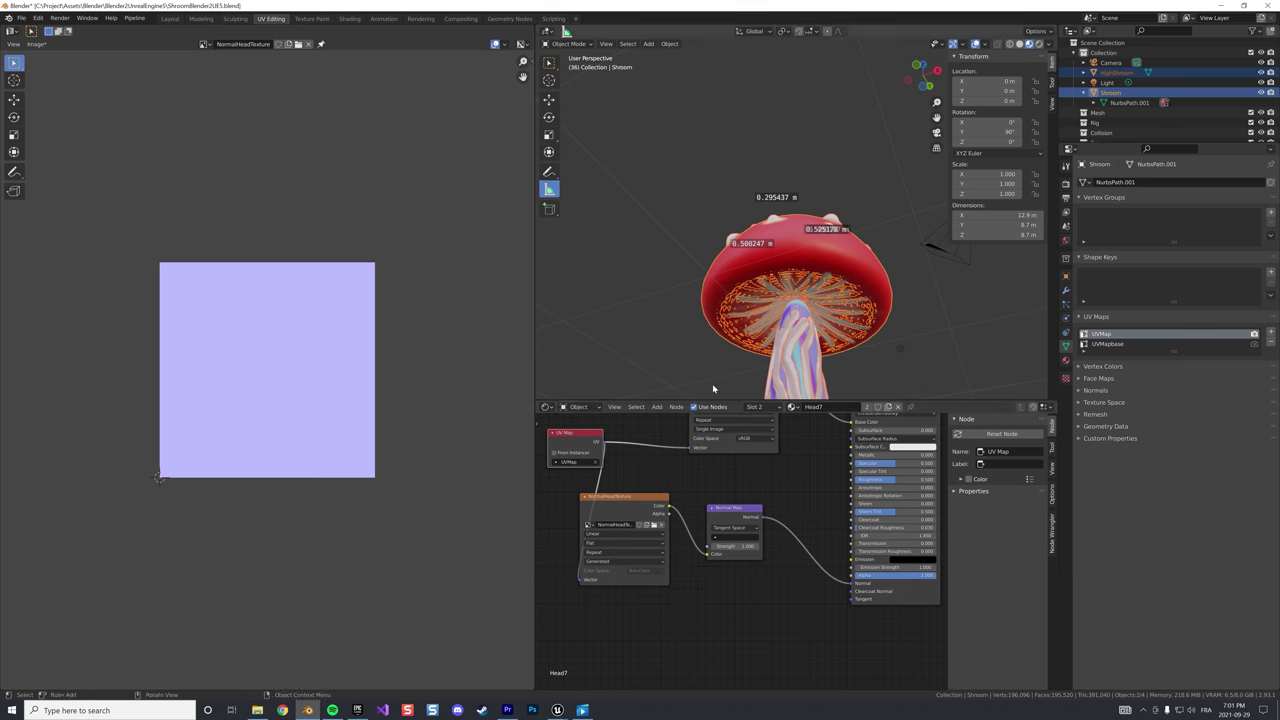
Bake the normal detail from HighShroom onto Shroom's NormalHeadTexture again using the UVMap layout
middle_click_drag(830, 244, 828, 292)
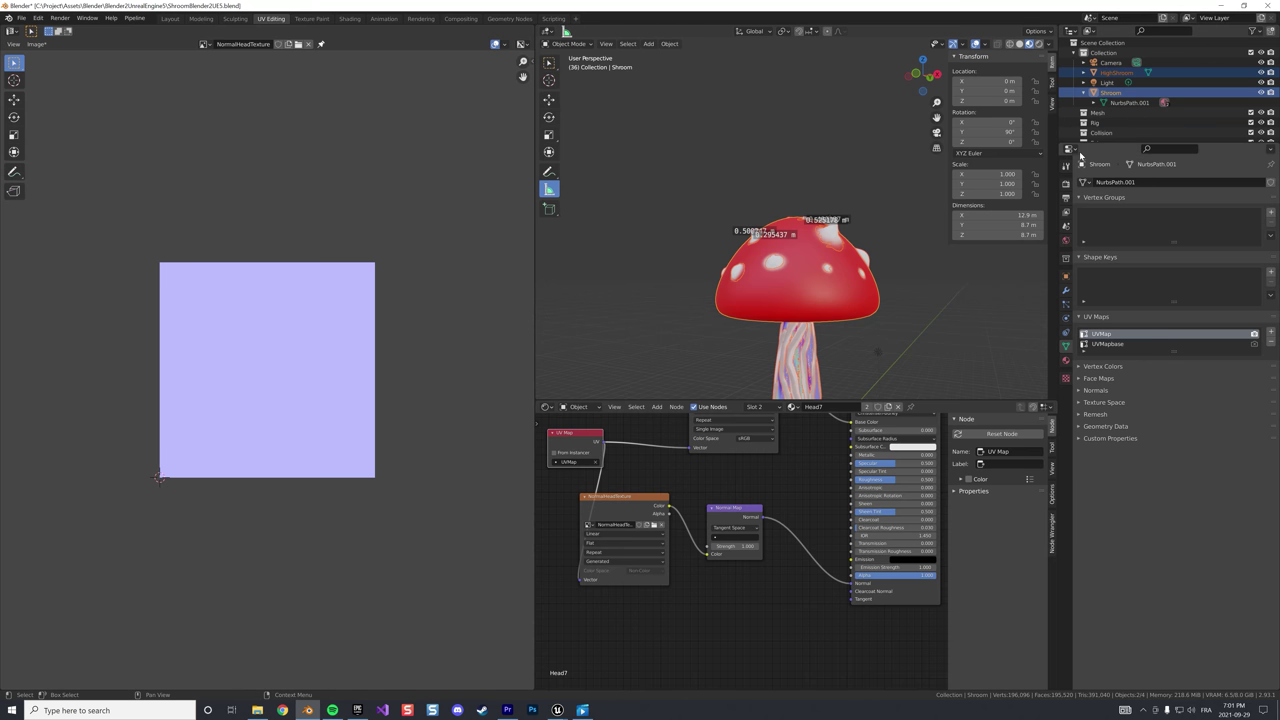
left_click(1066, 185)
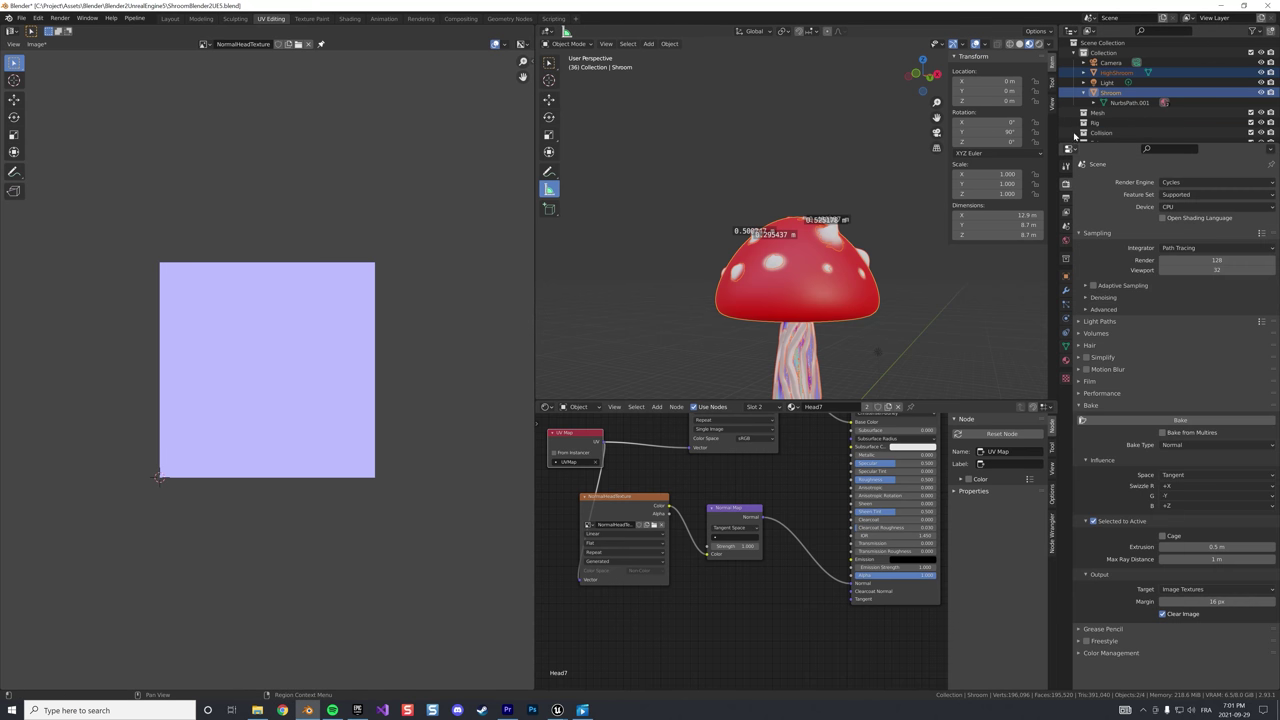
left_click(1102, 91, "ctrl")
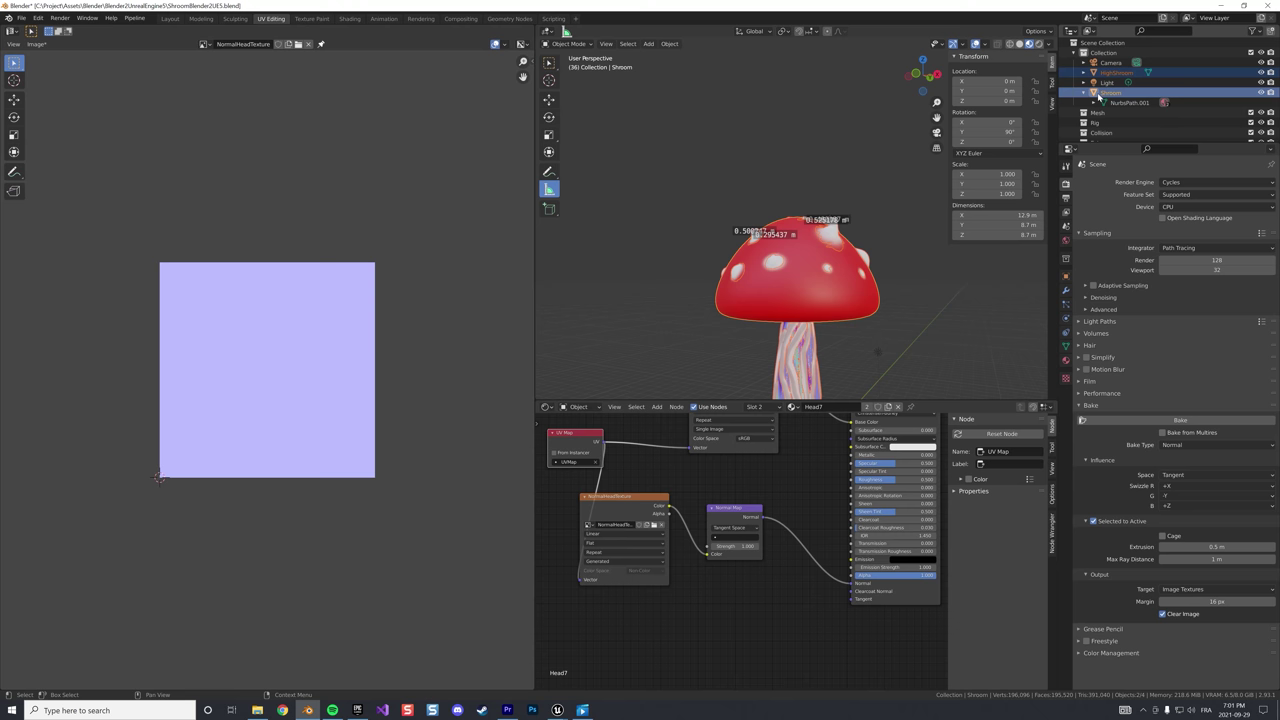
left_click(1146, 419)
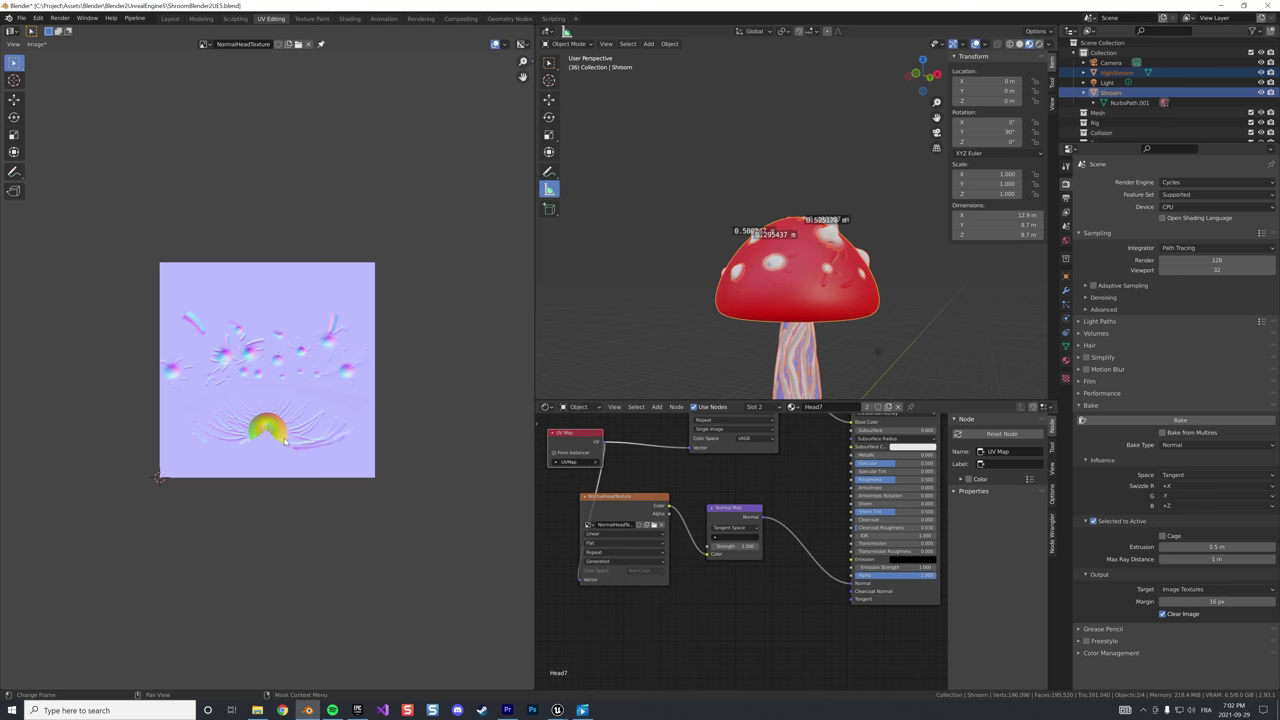
middle_click_drag(940, 395, 798, 370)
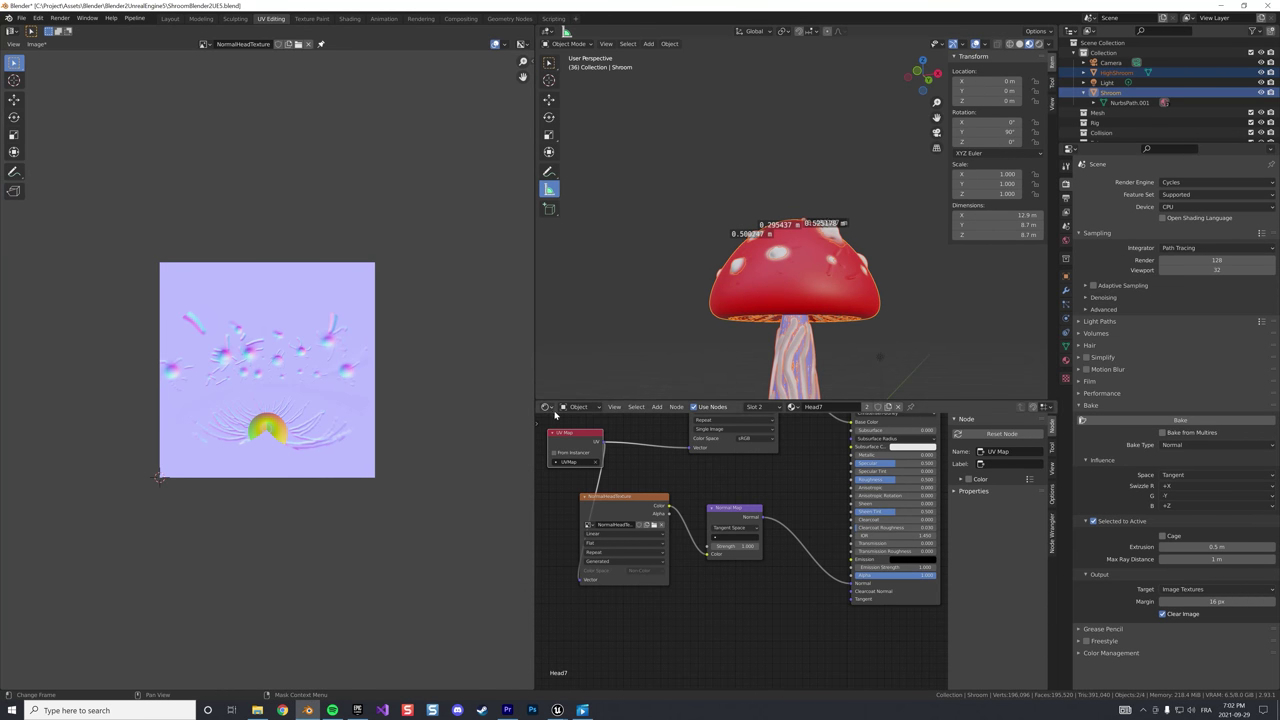
Assign the Body7 material to slot 2 and link a new Normal Map node to its Principled shader's Normal input
left_click(792, 407)
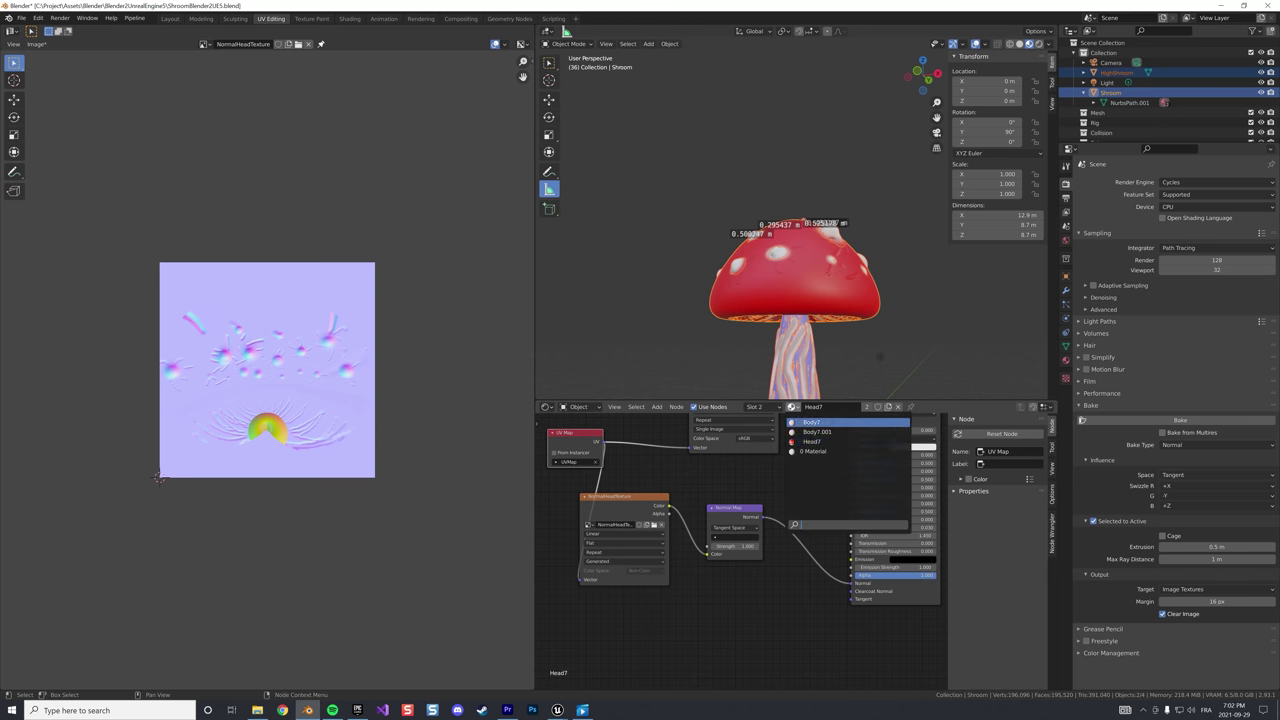
left_click(808, 423)
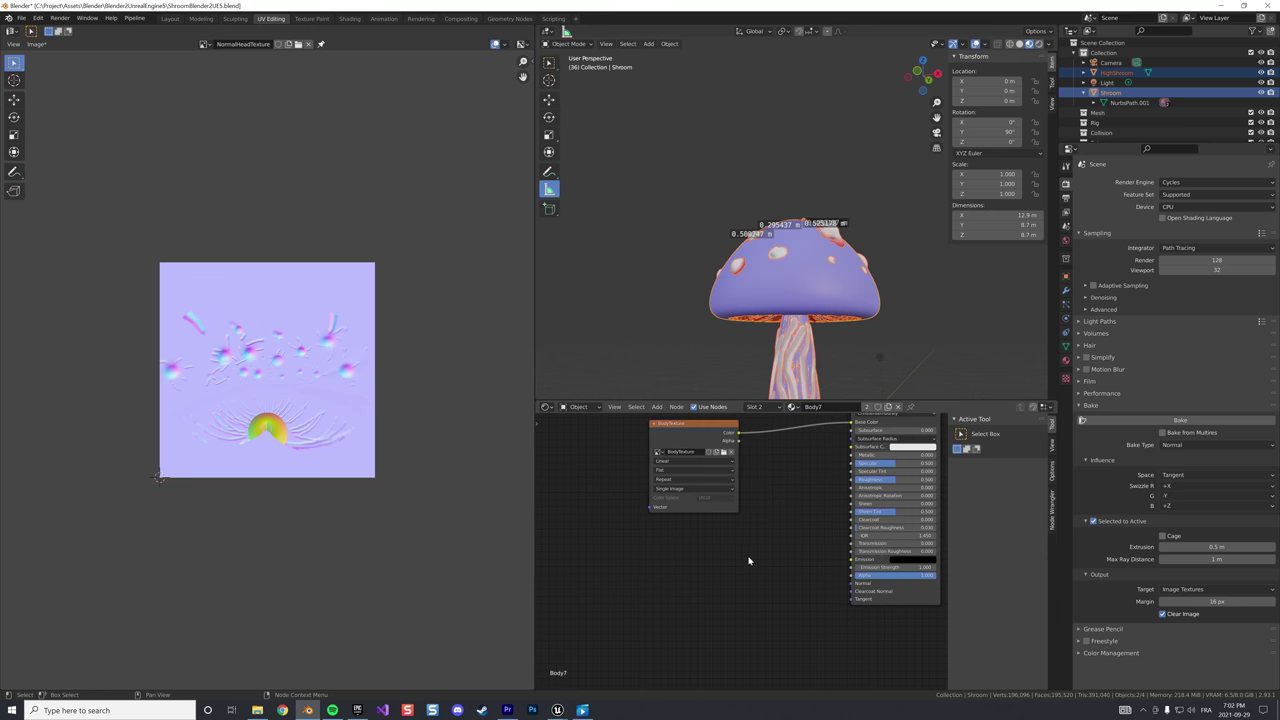
right_click(640, 560)
left_click(640, 557)
key("shift+a")
type("Normal")
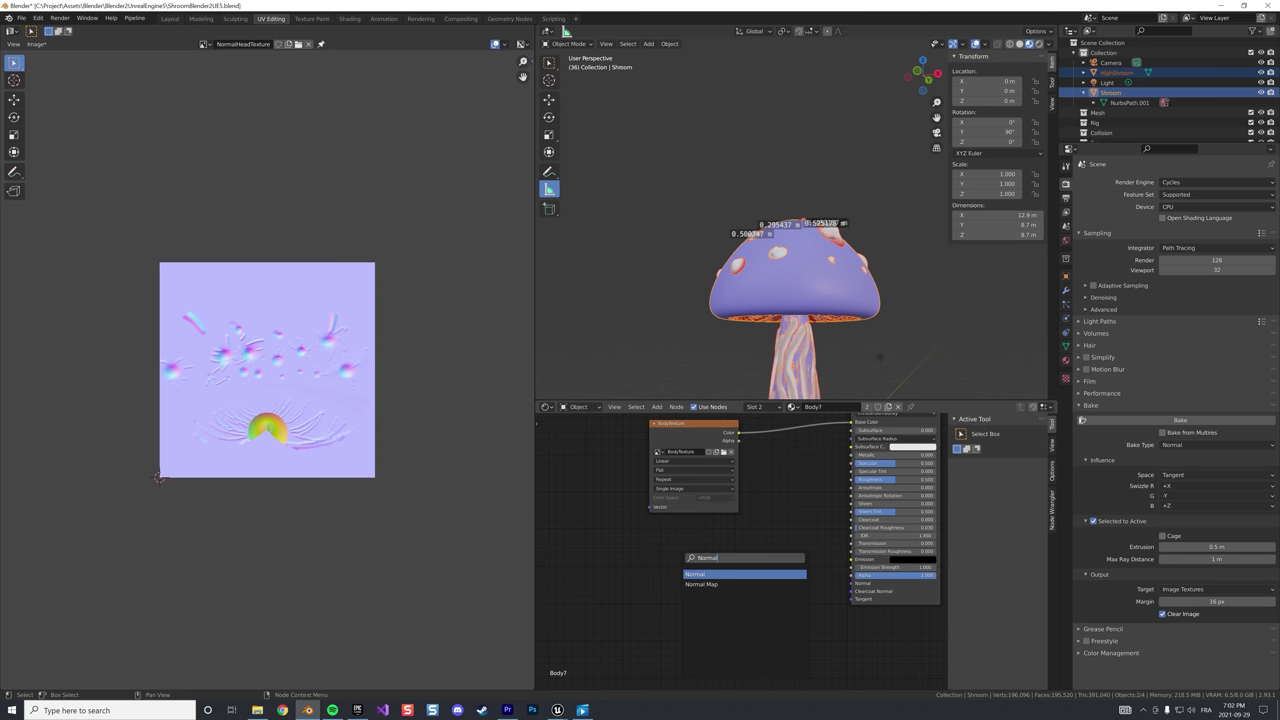
left_click(745, 584)
left_click(760, 570)
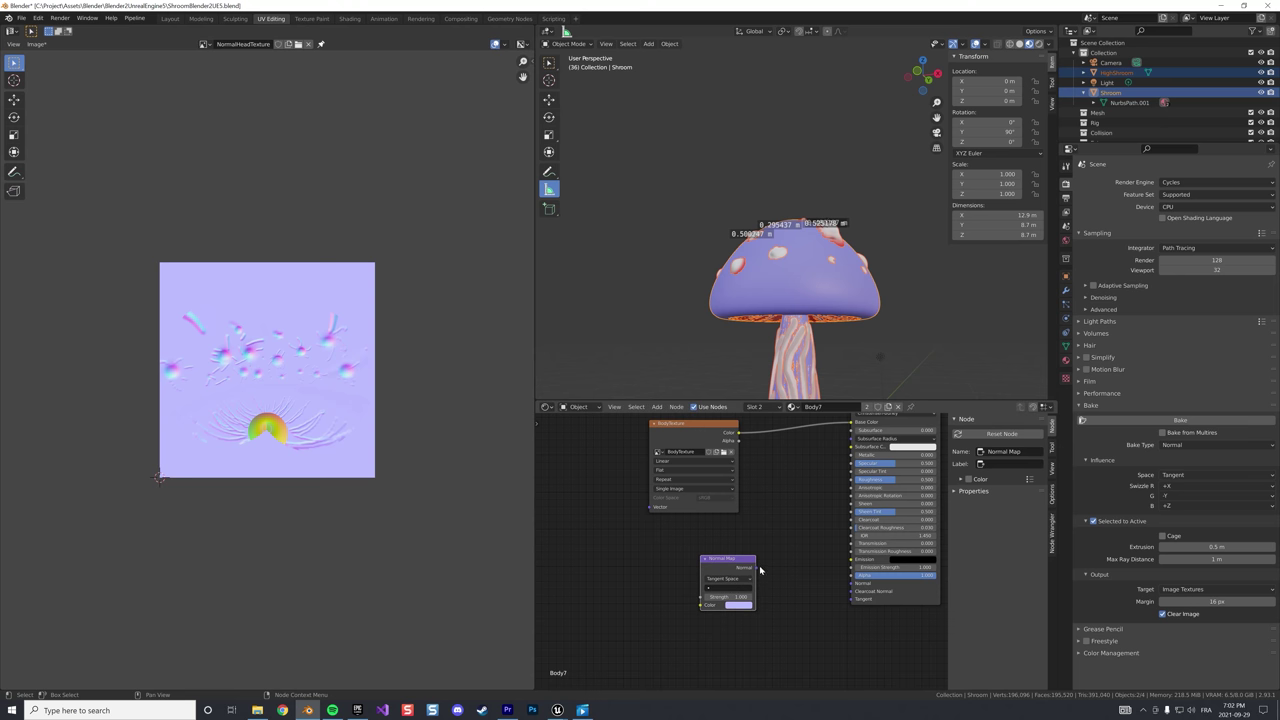
left_click_drag(757, 569, 825, 584)
left_click_drag(737, 565, 757, 558)
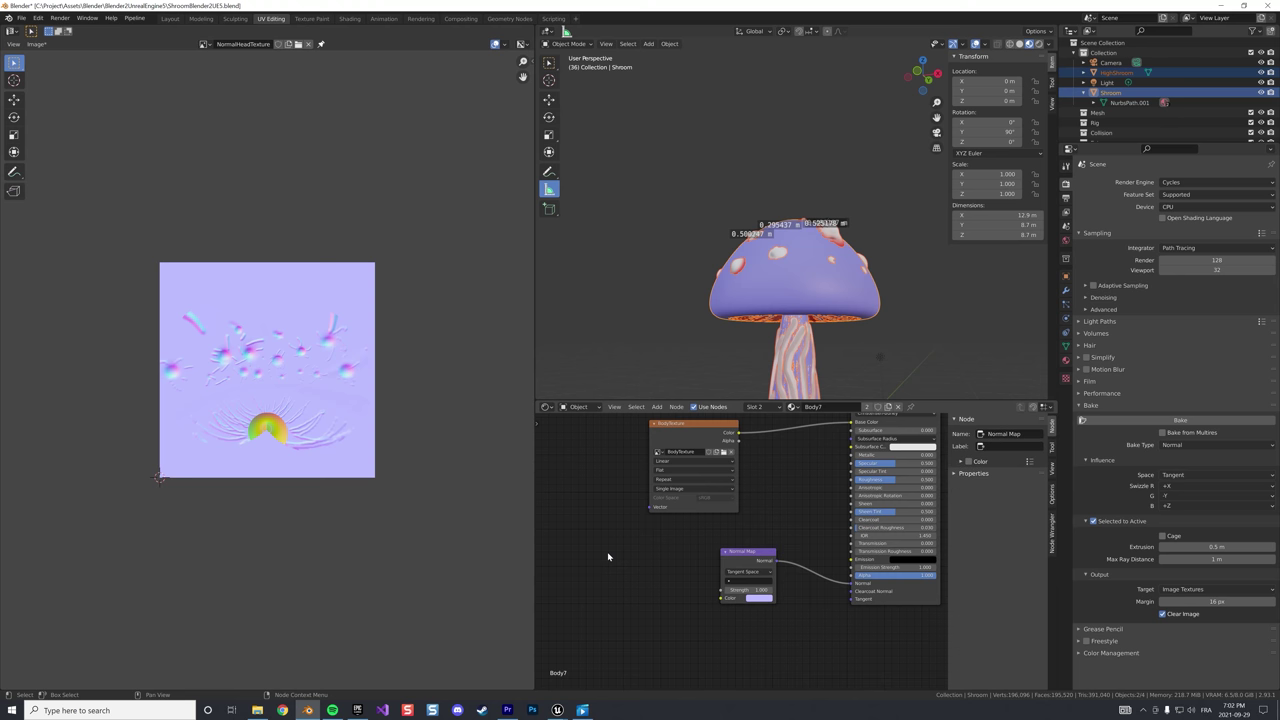
Add an Image Texture node before the Normal Map node, holding a new 1024 x 1024 px image named BodyNormalTexture
key("shift+a")
type("text")
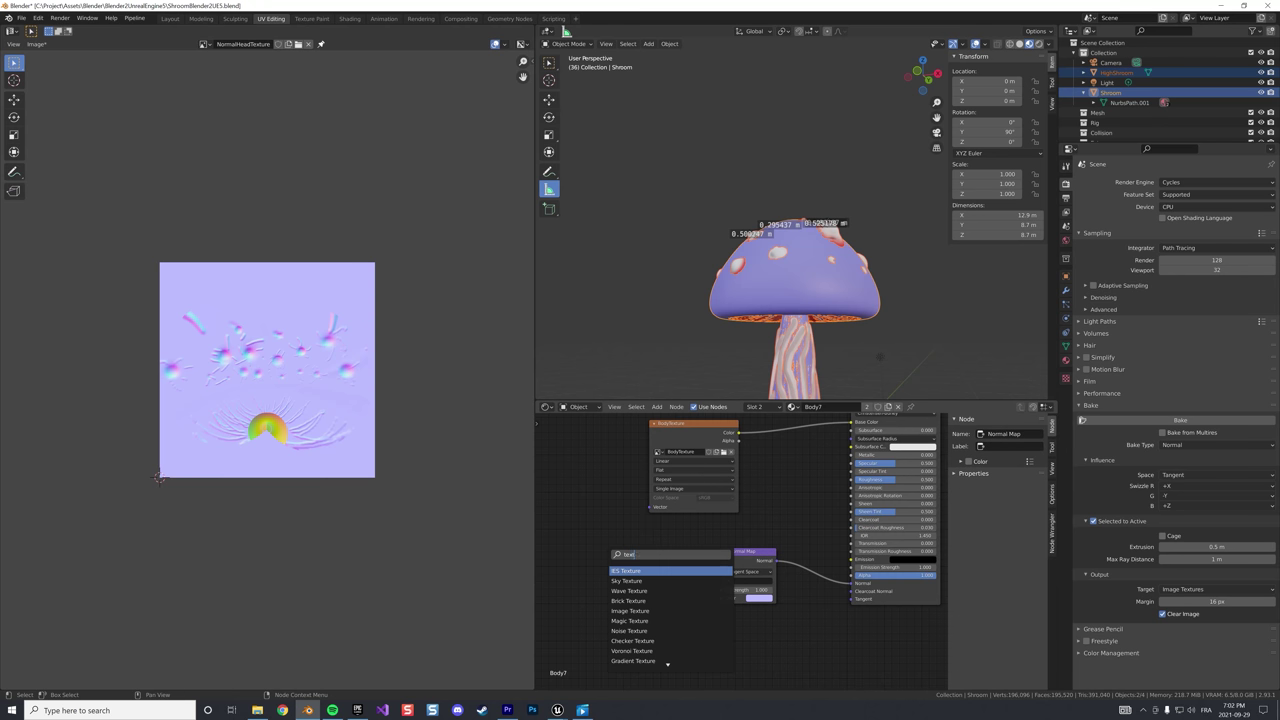
left_click(630, 610)
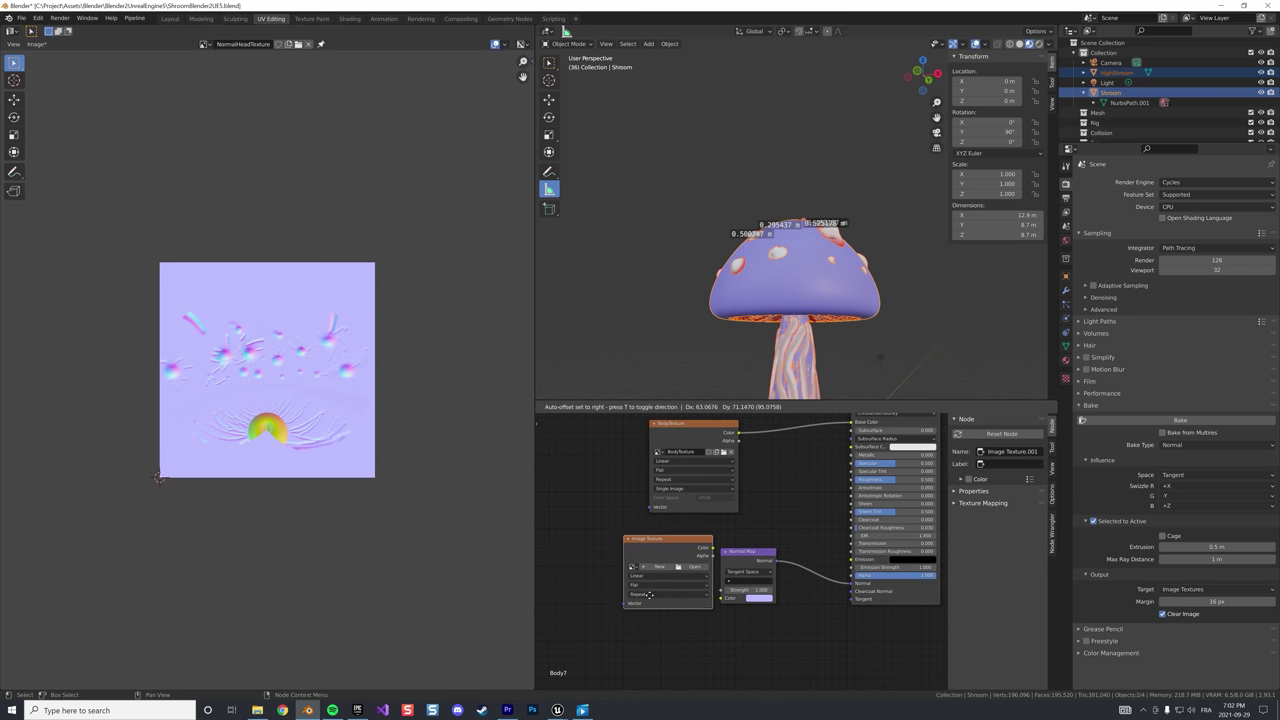
left_click(626, 597)
left_click(628, 568)
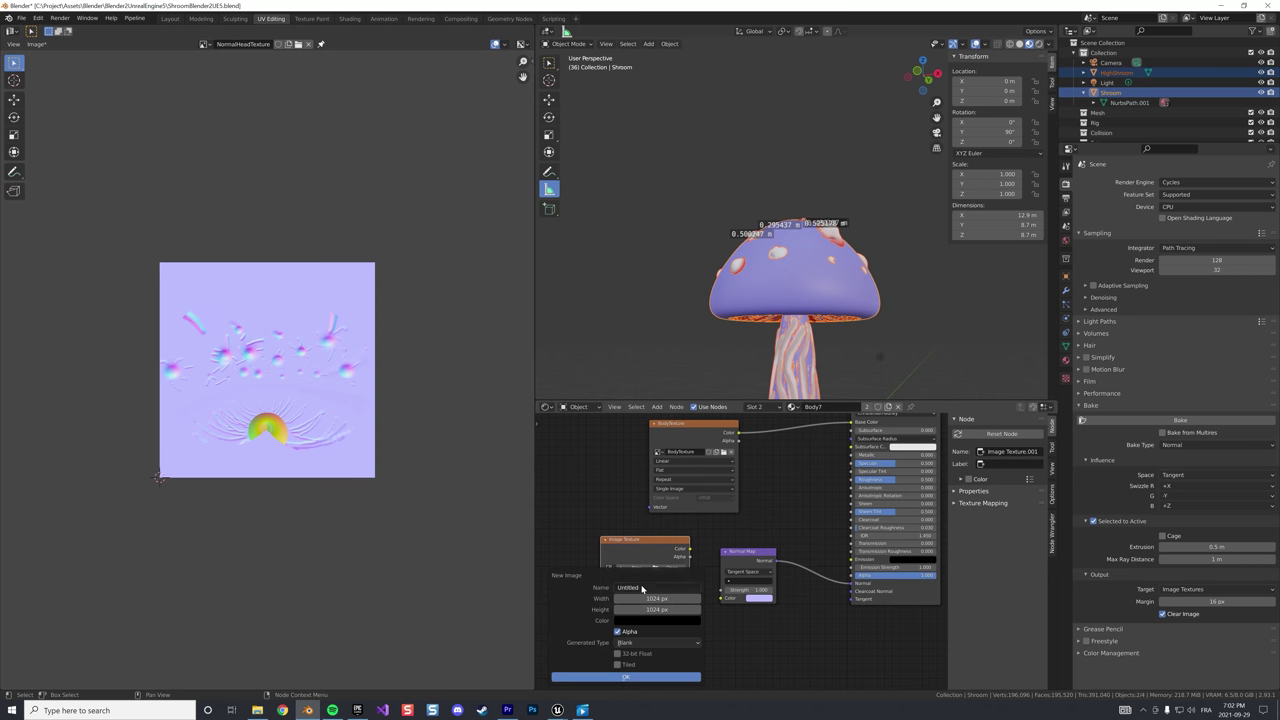
left_click(642, 588)
type("B")
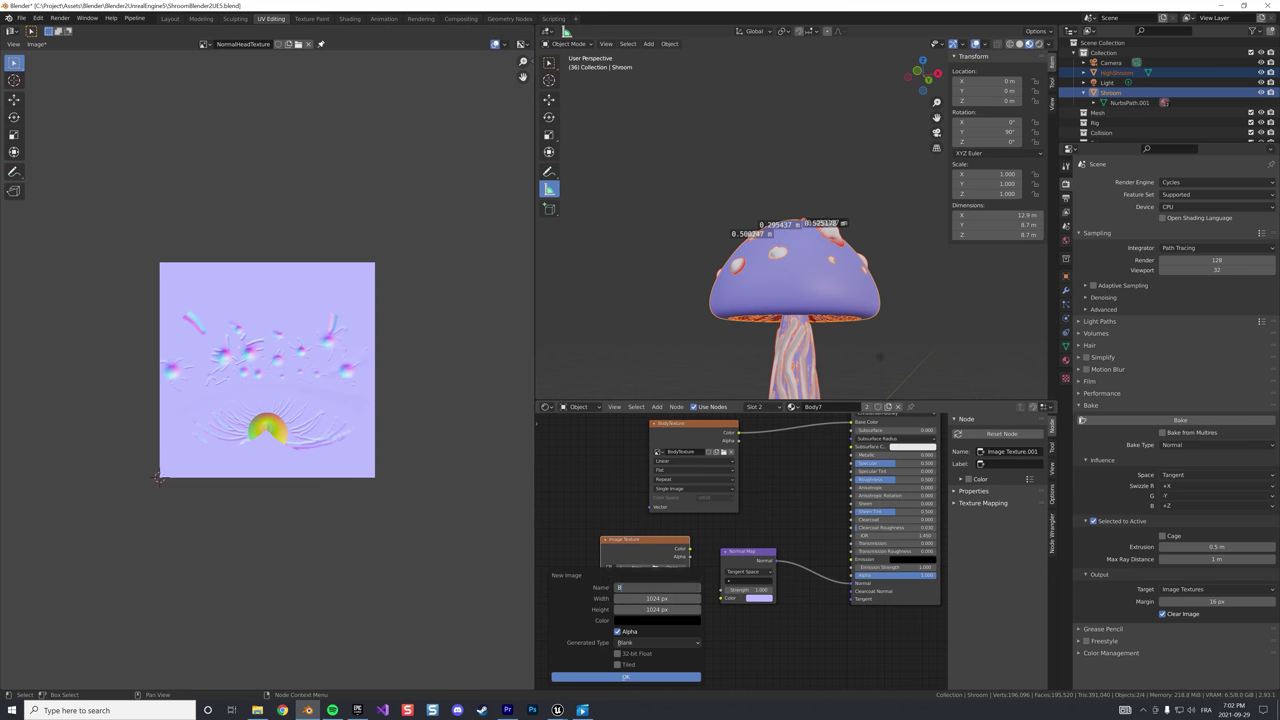
type("odyNormalTexture")
key("Return")
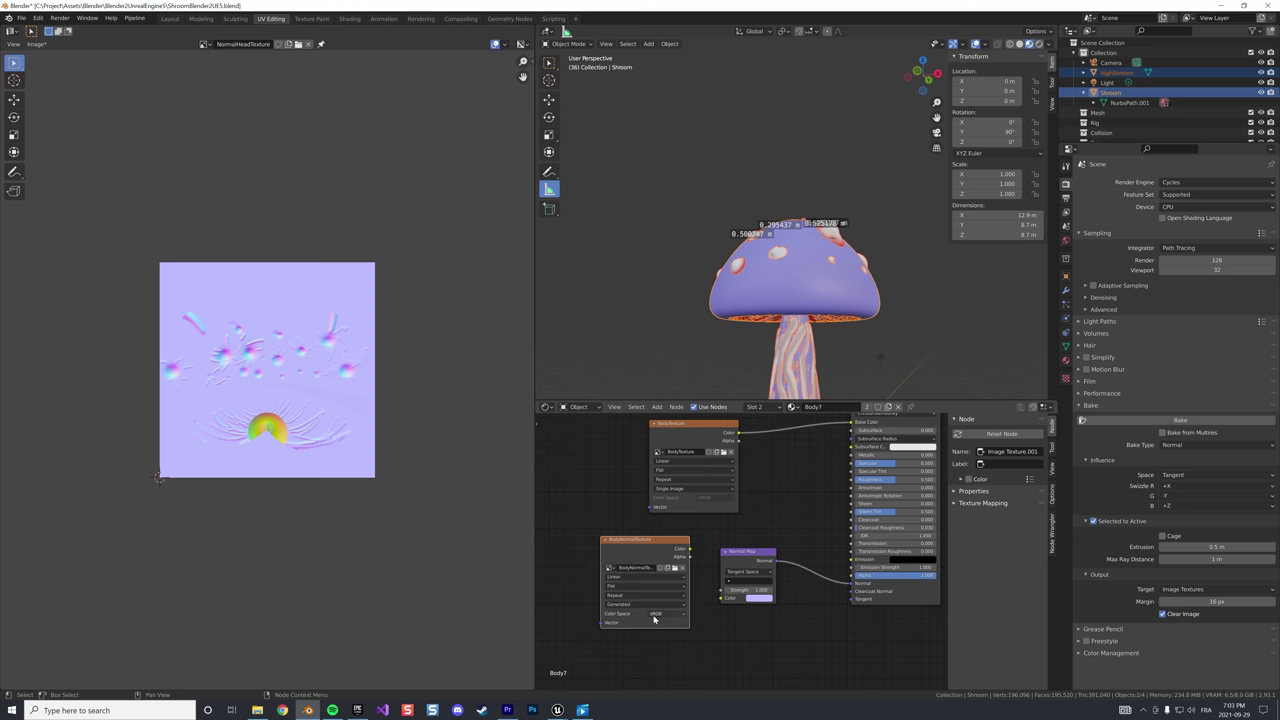
Set BodyNormalTexture's color space to Non-Color and link its Color output to the Normal Map node's Color input
left_click(660, 614)
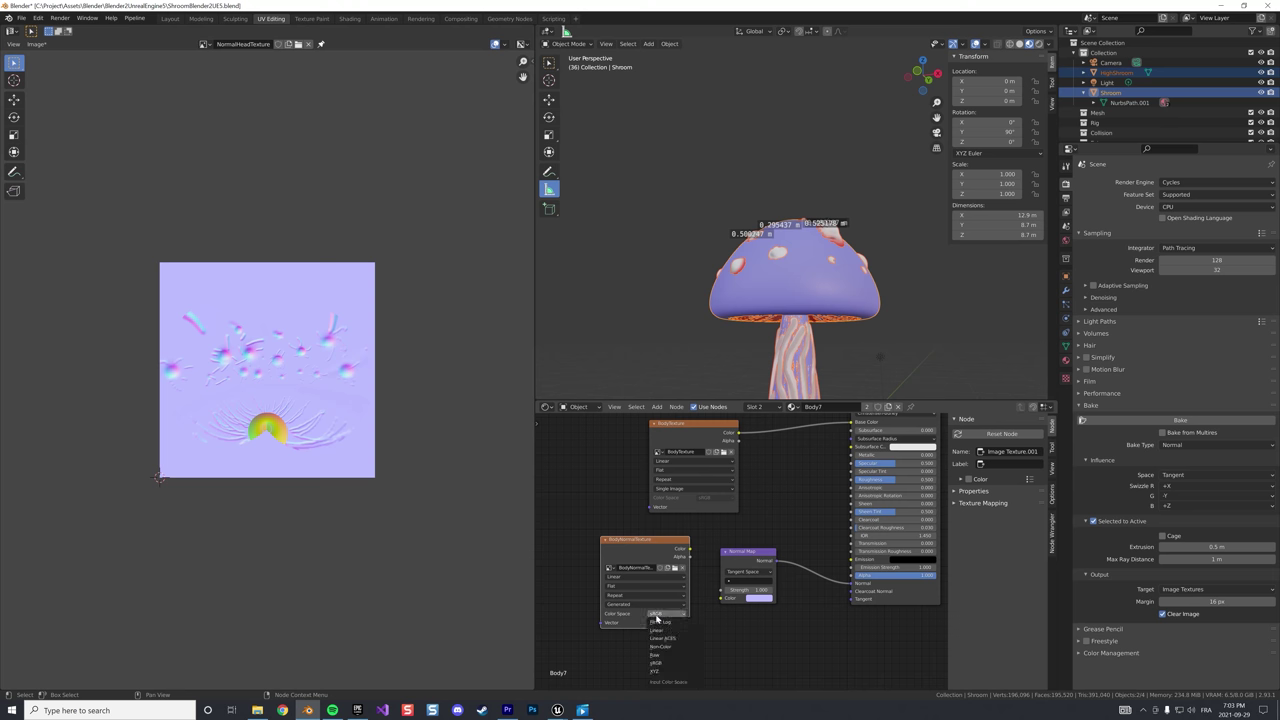
left_click(666, 648)
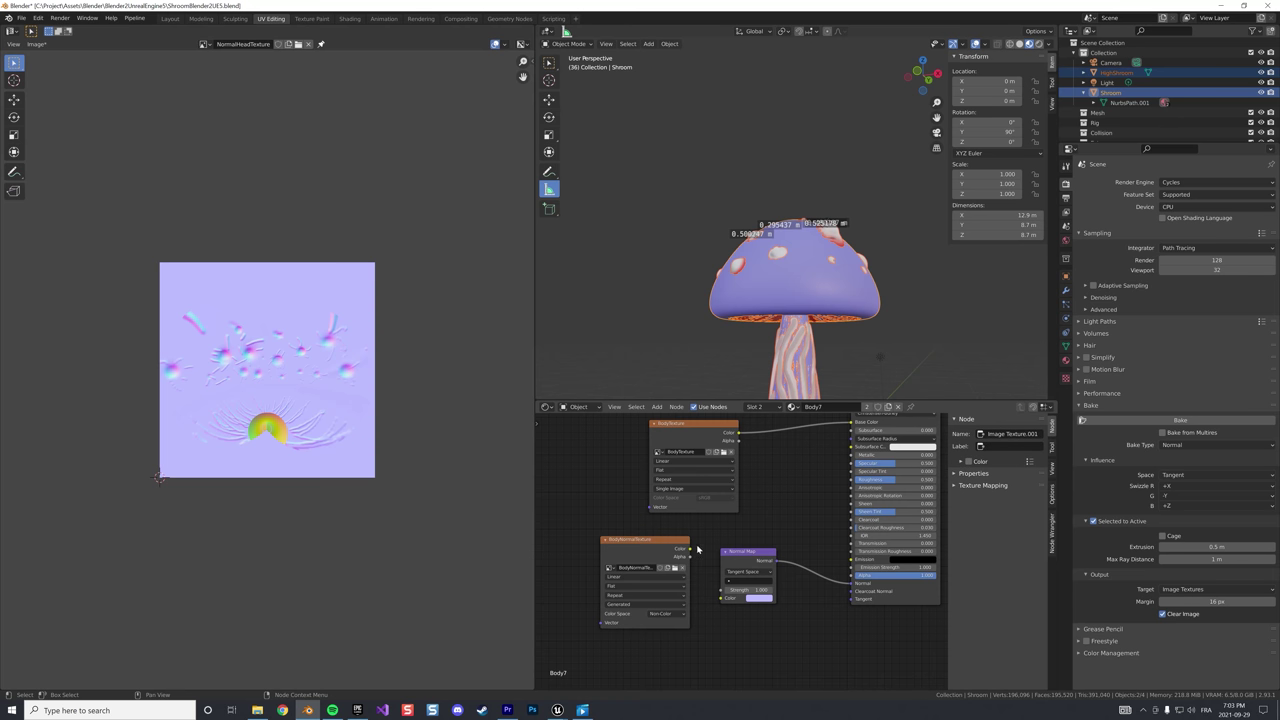
left_click_drag(689, 551, 720, 601)
Add a UV Map node to the Body7 material and place it before the BodyTexture and BodyNormalTexture nodes
middle_click_drag(583, 474, 637, 487)
right_click(593, 477)
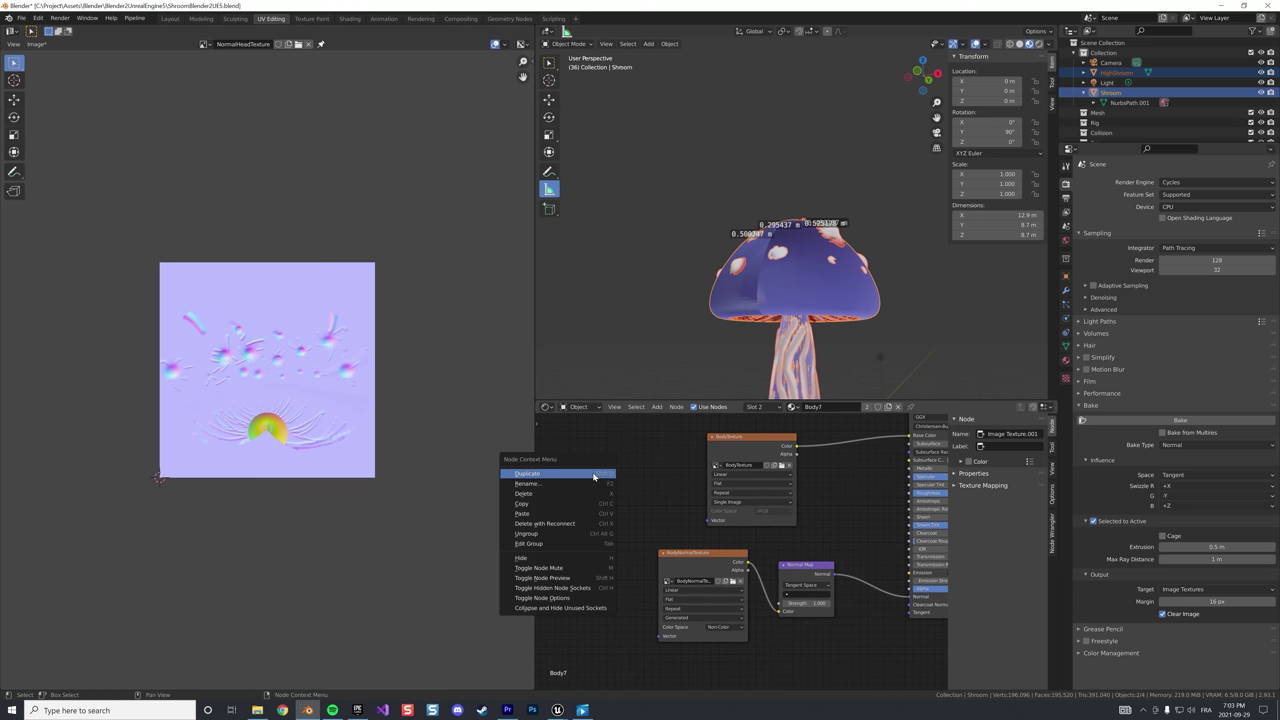
key("Escape")
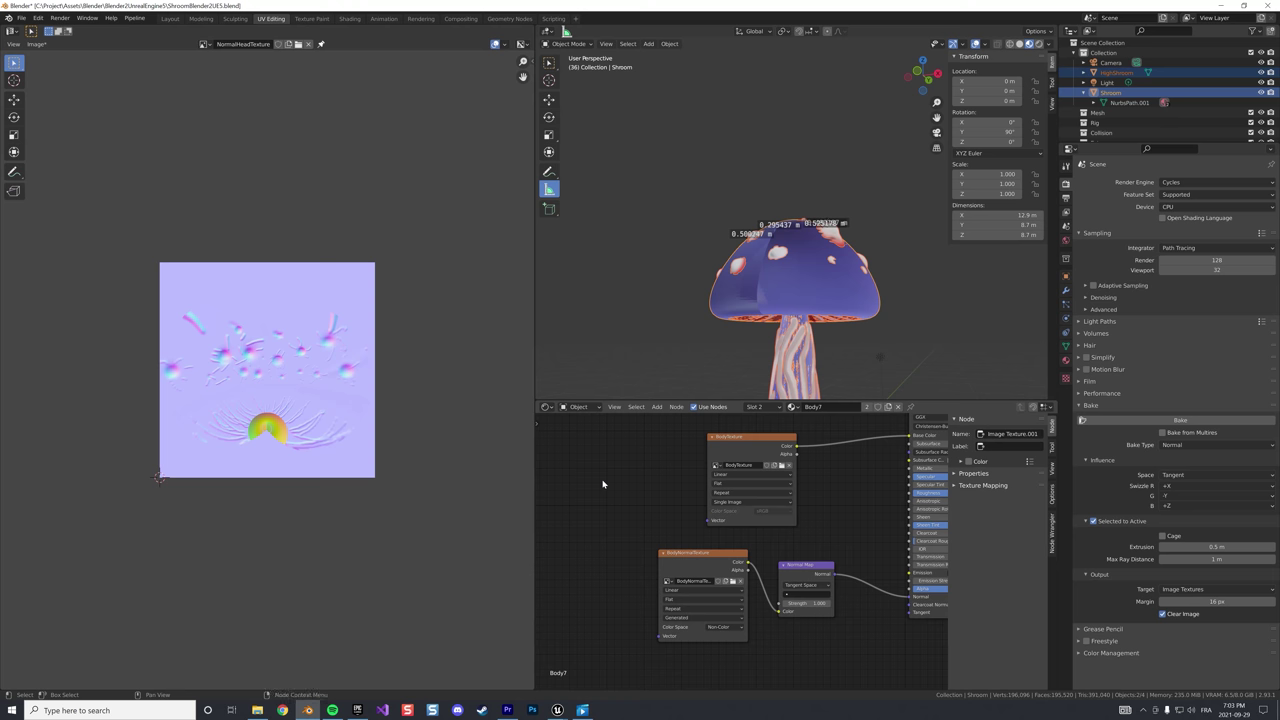
key("shift+a")
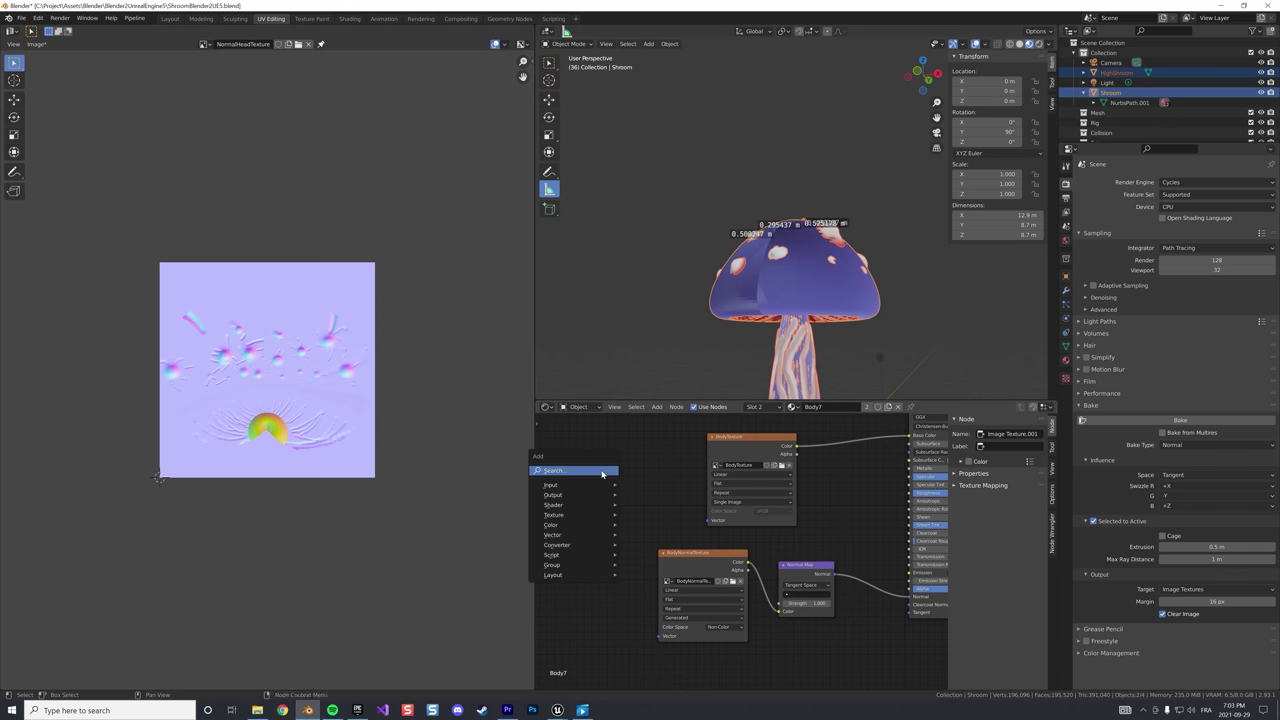
left_click(600, 471)
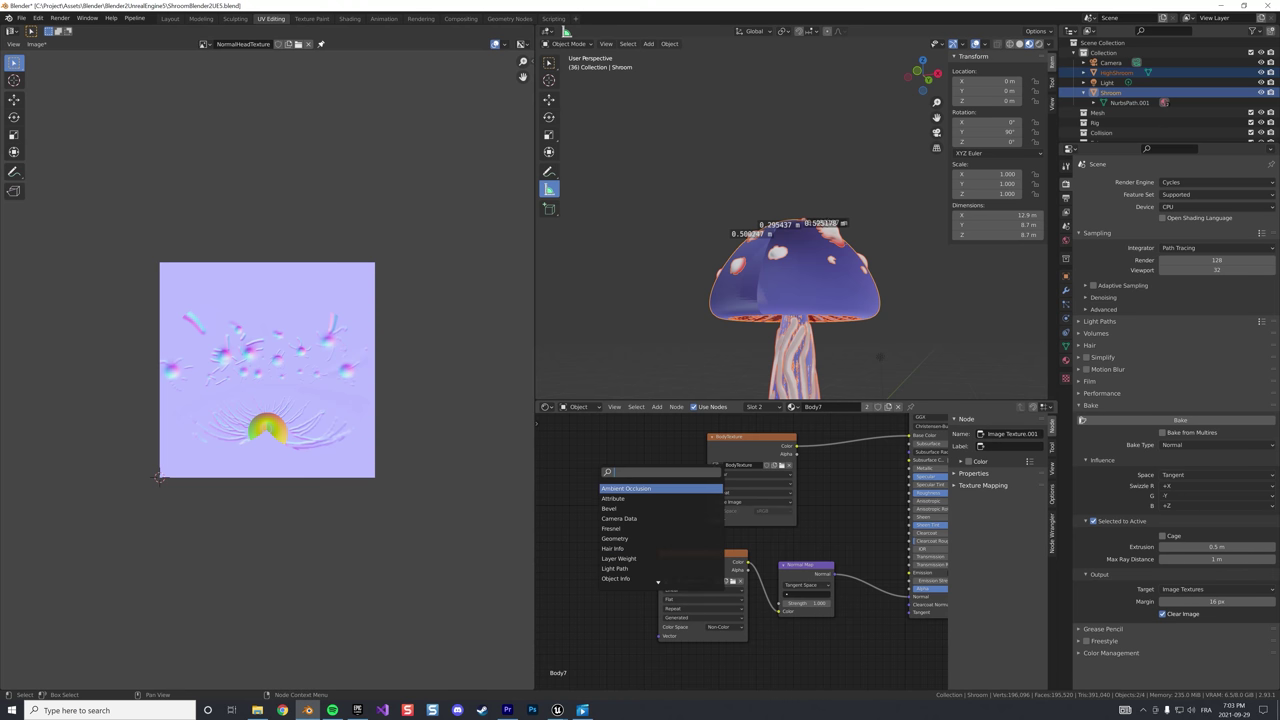
type("Uv")
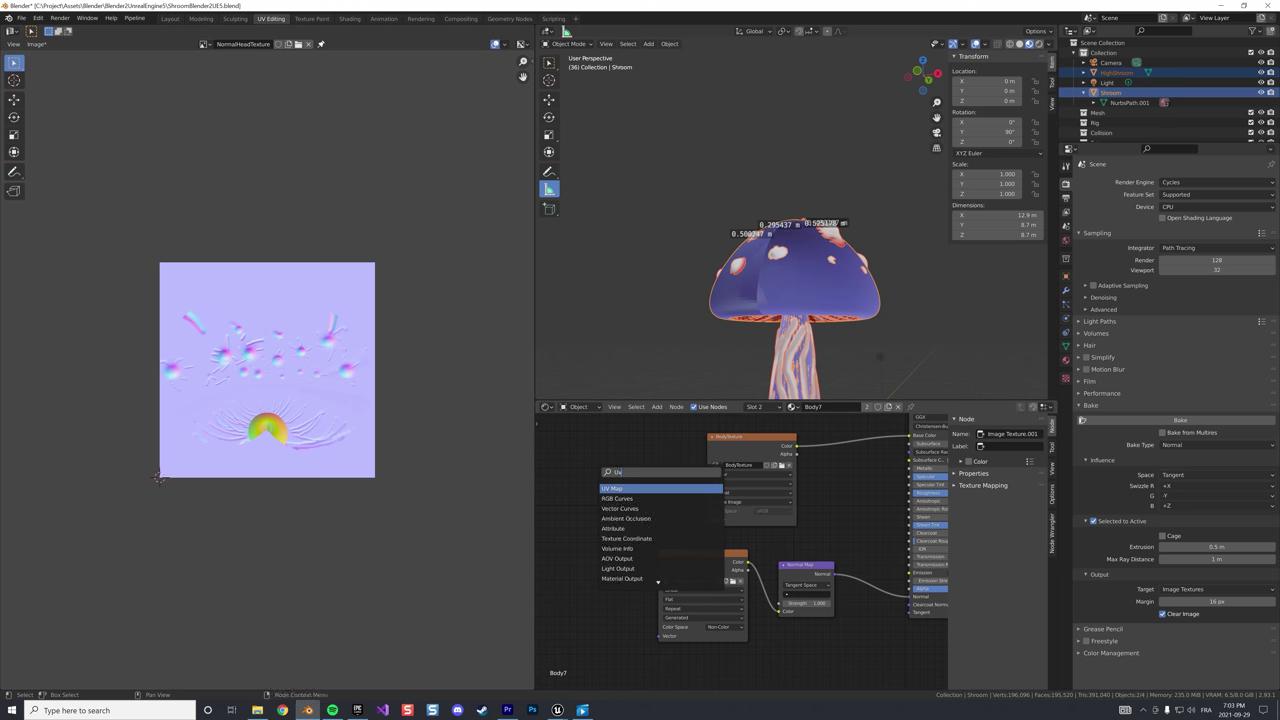
key("Return")
left_click(623, 501)
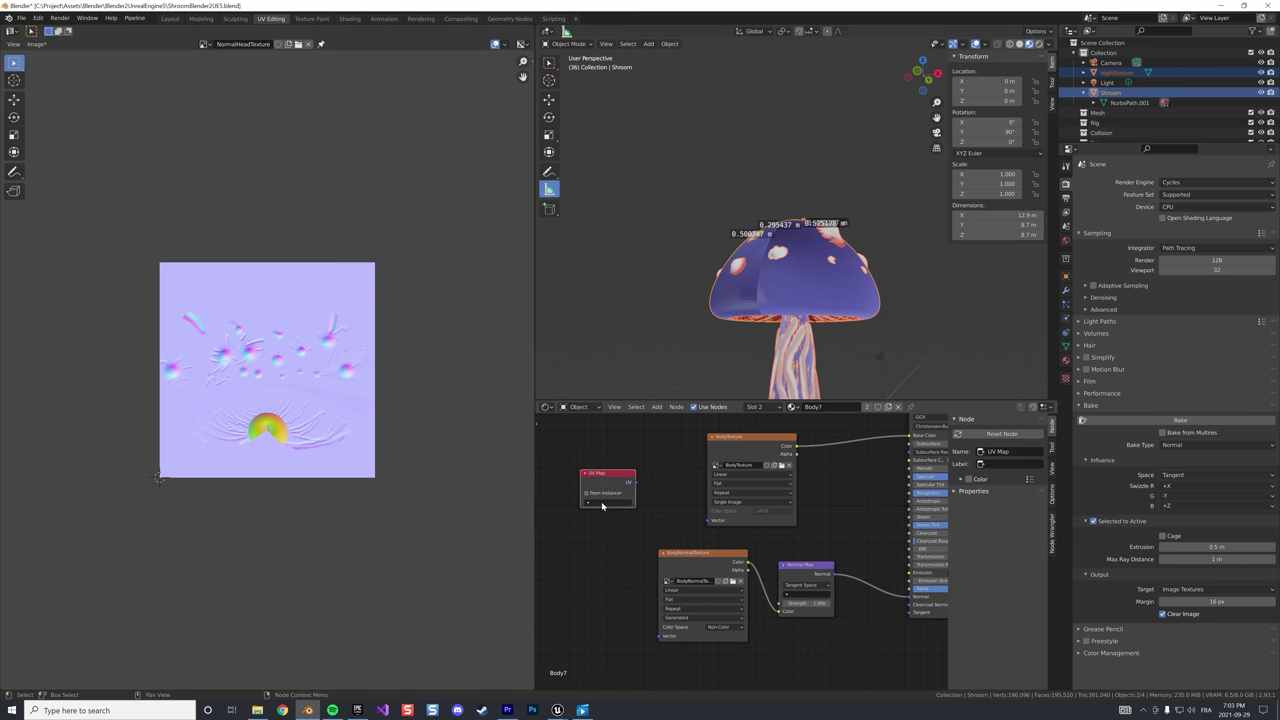
Set the UV Map node to UVMapbase and link its UV output to the Vector inputs of BodyTexture and BodyNormalTexture
left_click(602, 503)
left_click(604, 522)
left_click_drag(637, 486, 709, 520)
mouse_move(636, 484)
left_mouse_down()
mouse_move(642, 615)
mouse_move(659, 636)
left_mouse_up()
Make UVMapbase the selected and render-active UV map of the Shroom mesh
left_click(1065, 345)
double_click(1108, 344)
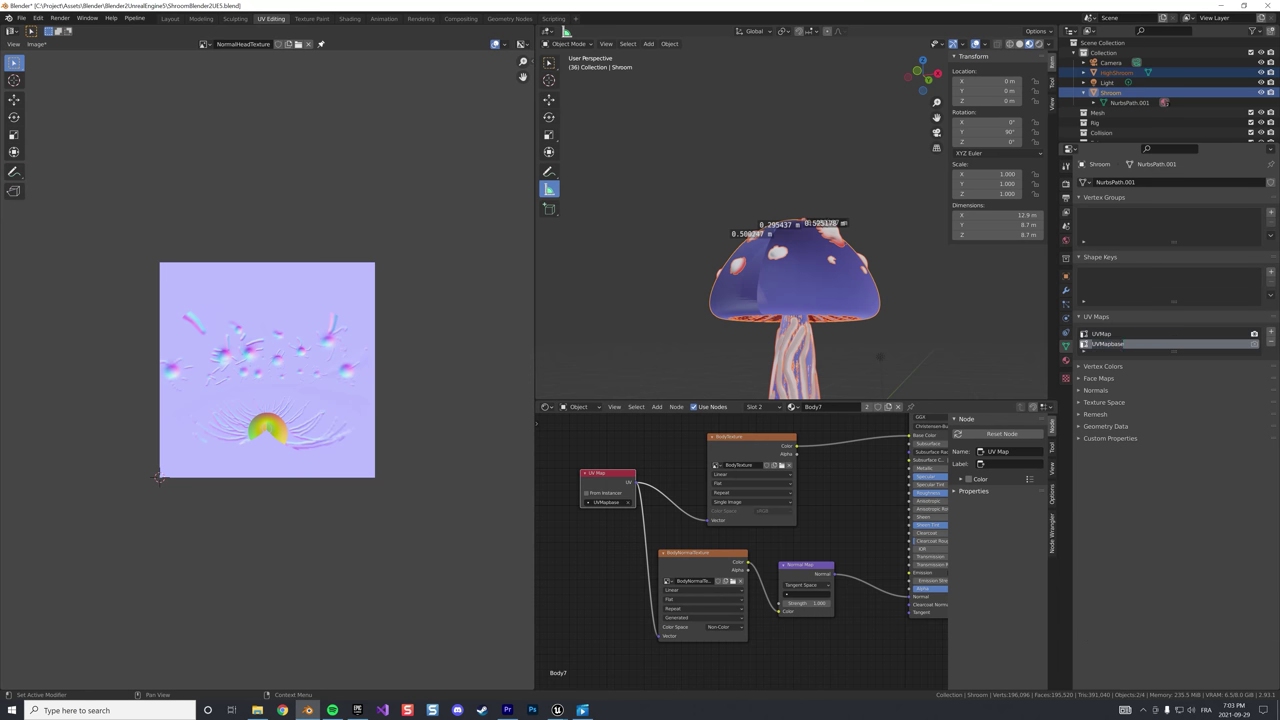
left_click(1255, 344)
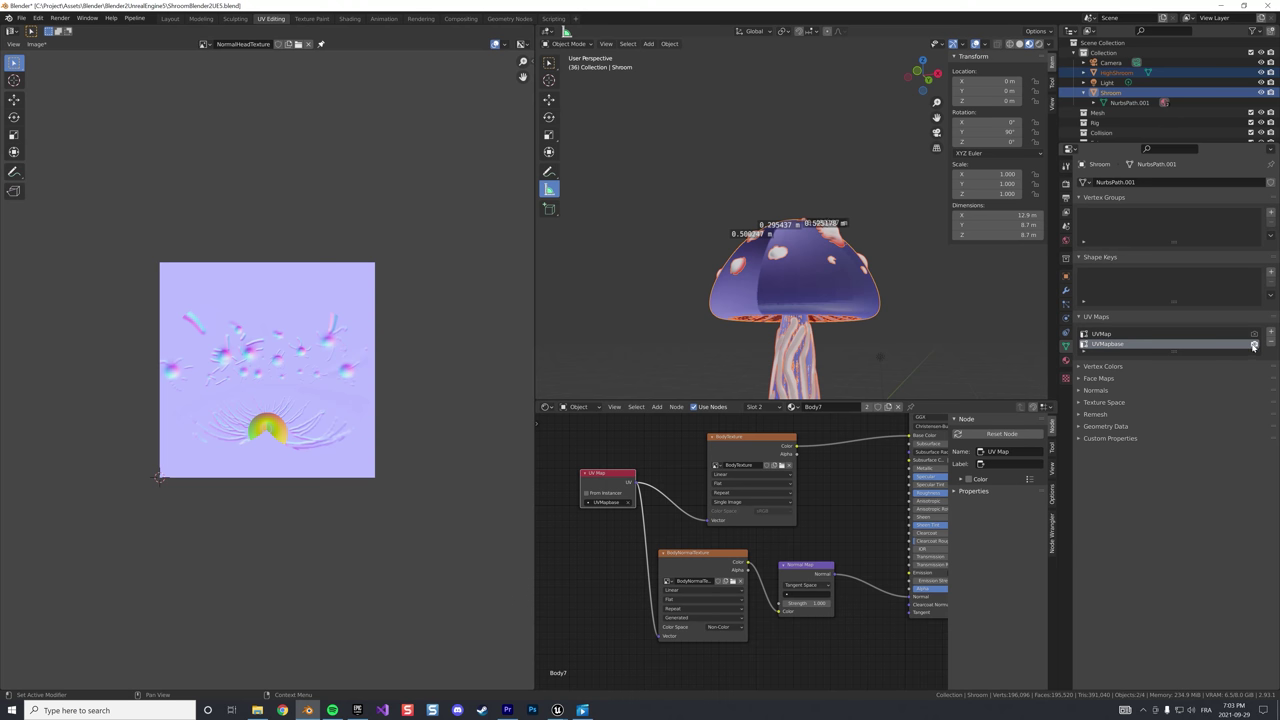
Select HighShroom with Shroom as the active object and bake the normal detail into BodyNormalTexture
left_click(1115, 73)
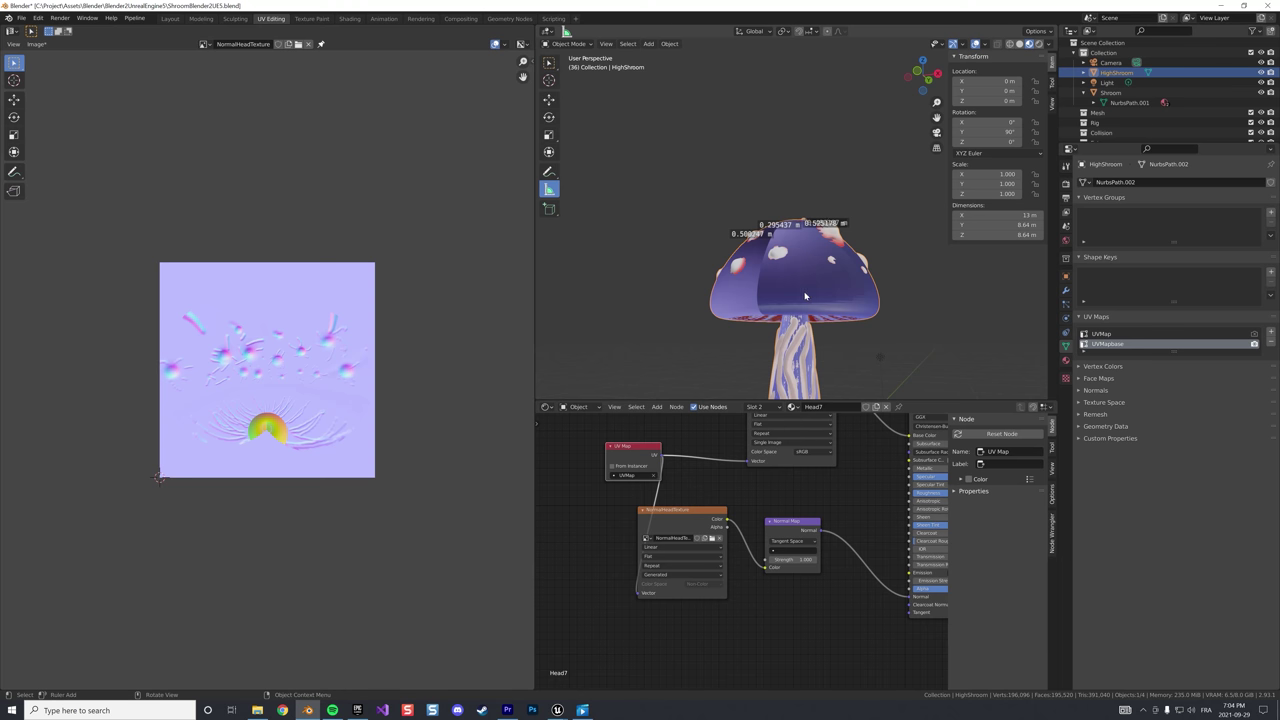
left_click(1111, 92)
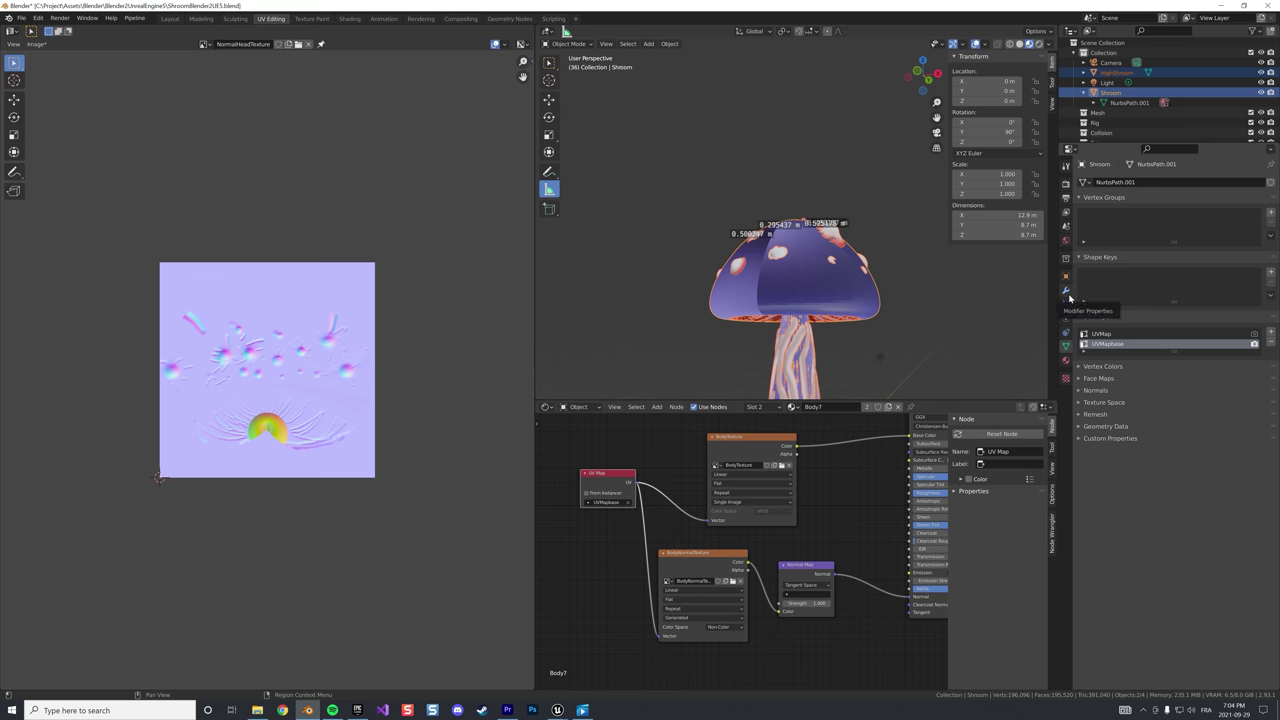
left_click(1066, 185)
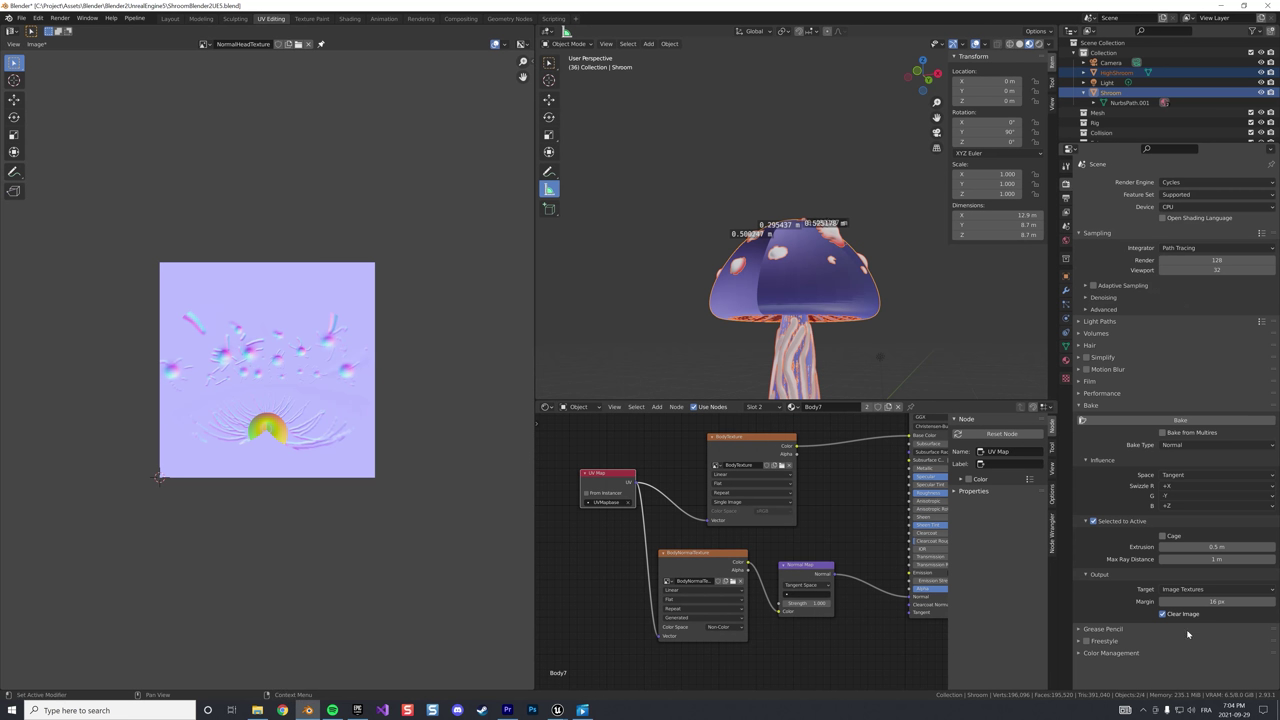
left_click(1173, 422)
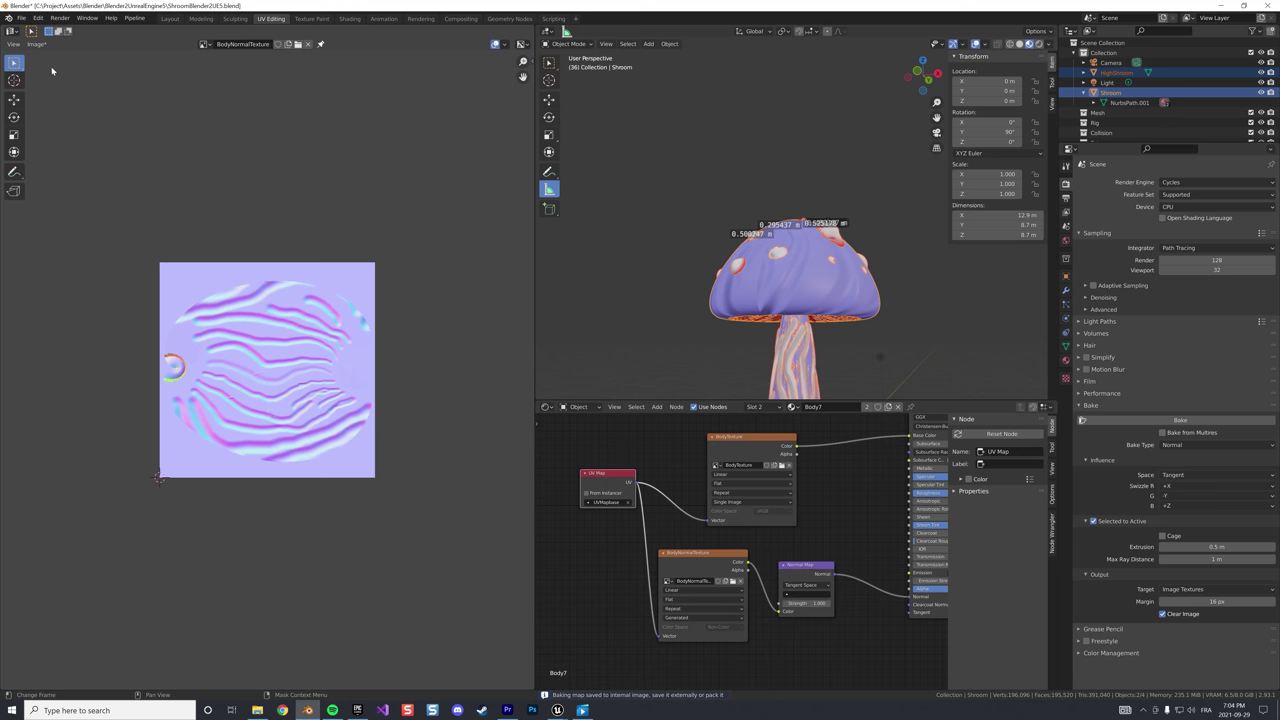
Save the baked body normal image as BodyNormalTexture.png in the C:\Project\Shroom folder
left_click(36, 44)
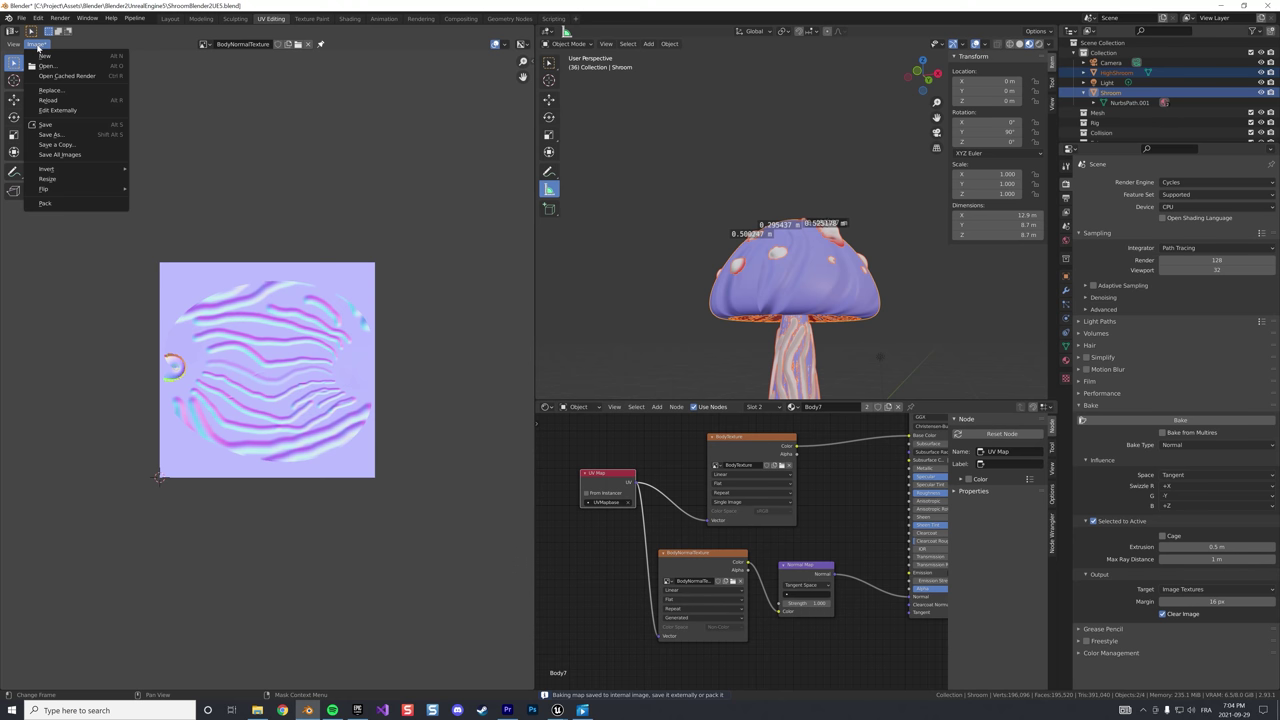
left_click(55, 134)
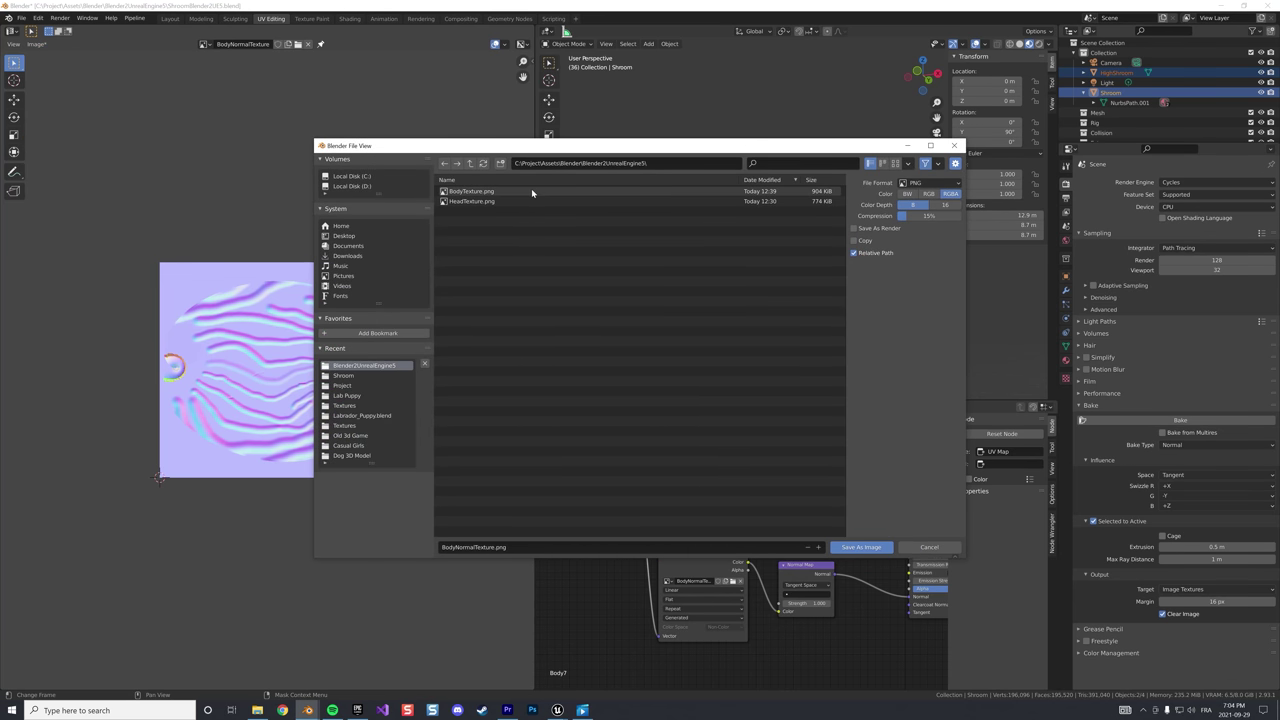
left_click(470, 164)
left_click(470, 164)
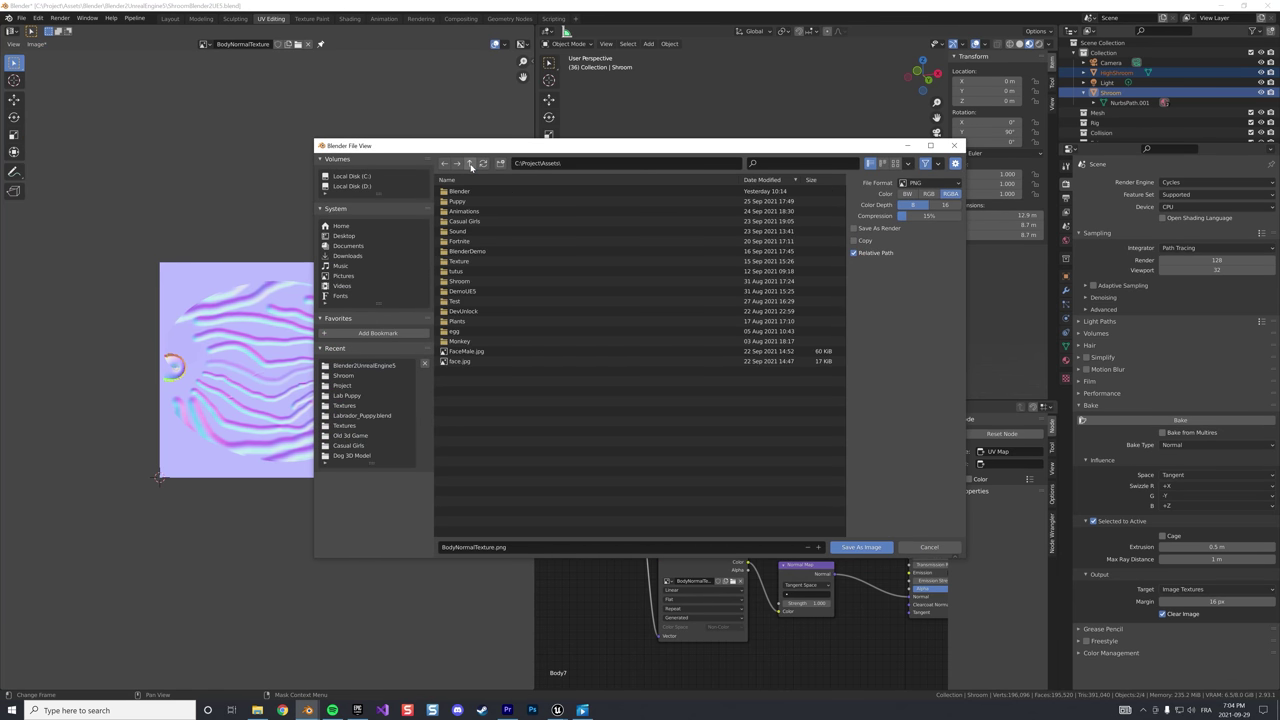
left_click(470, 164)
double_click(474, 201)
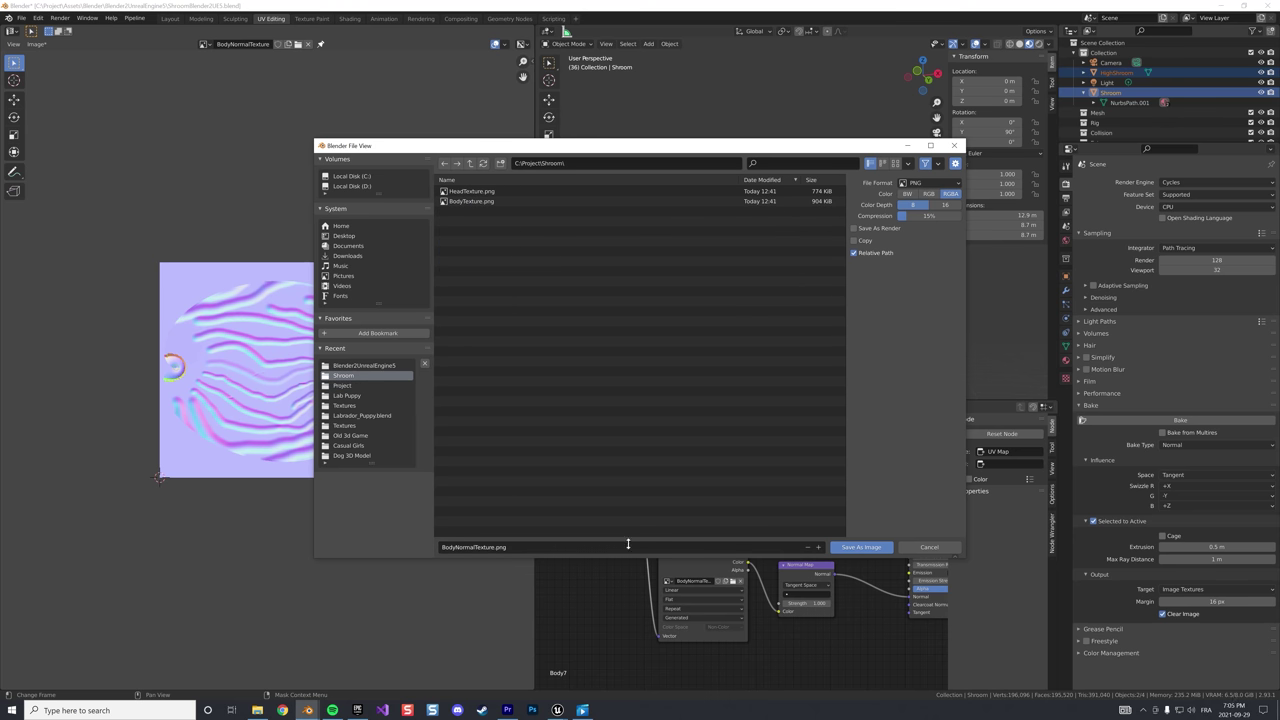
left_click(858, 547)
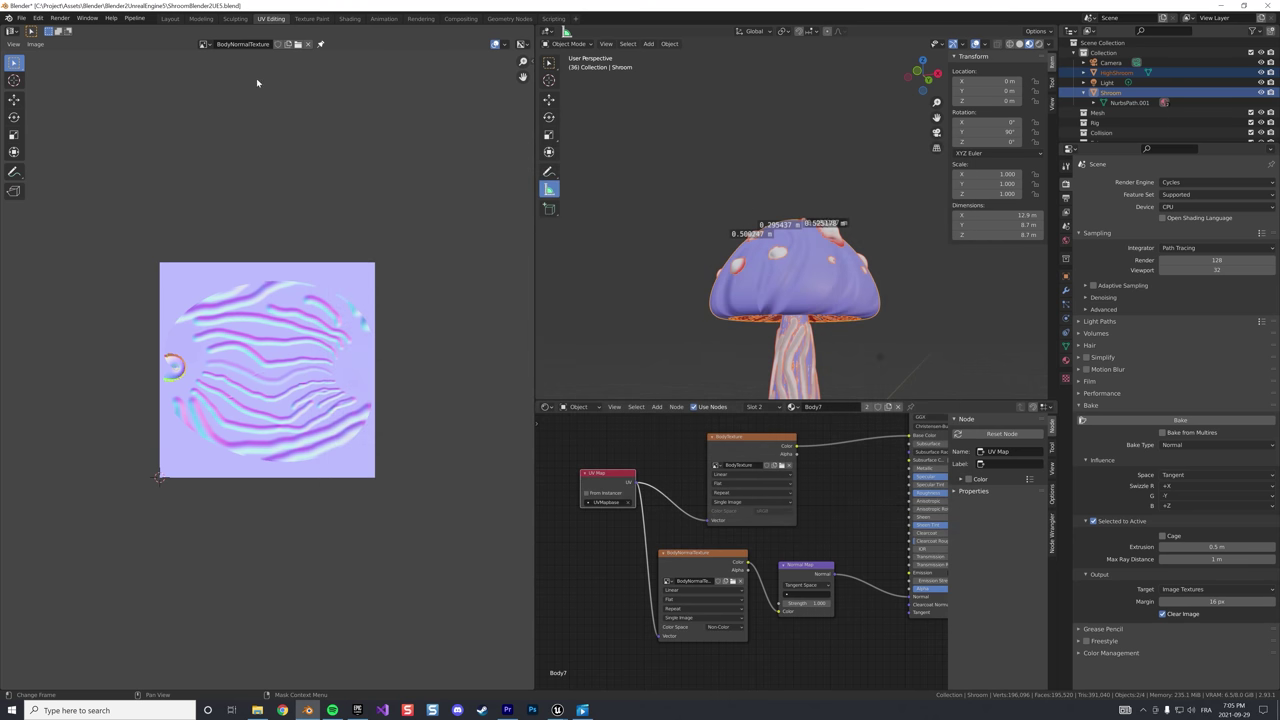
Display the NormalHeadTexture image and save it as NormalHeadTexture.png in the C:\Project\Shroom folder
left_click(204, 44)
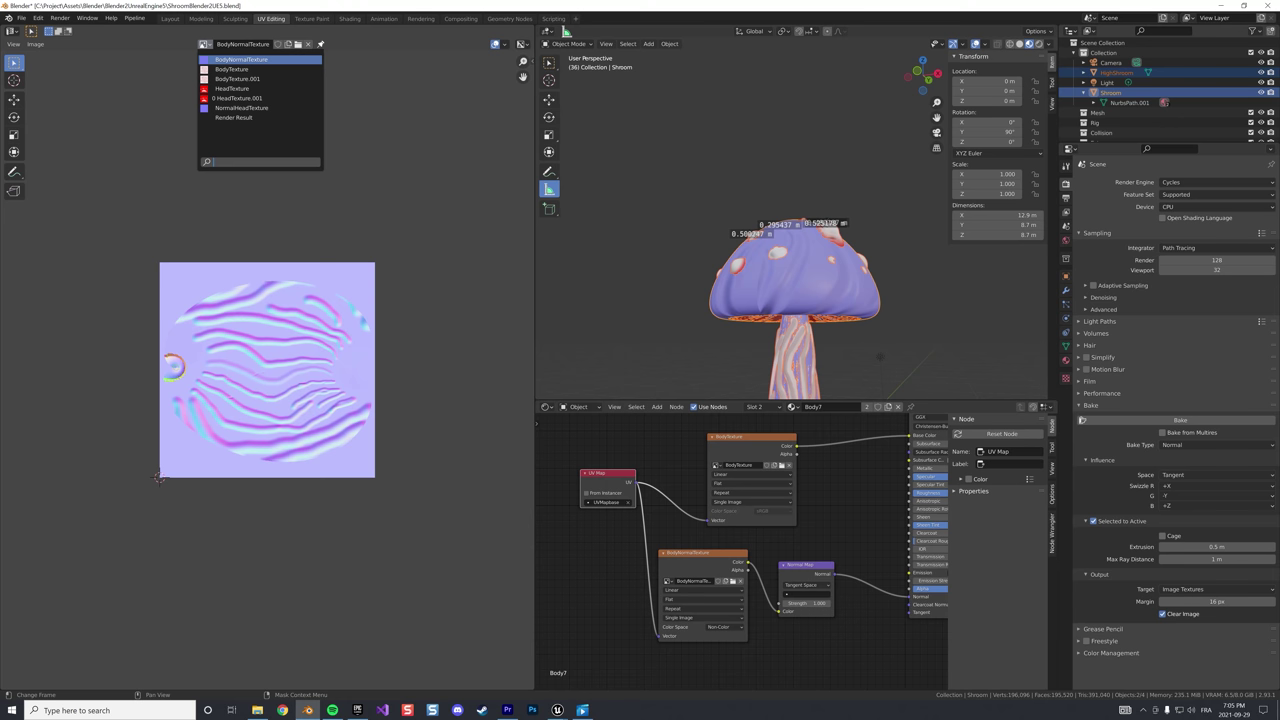
left_click(229, 108)
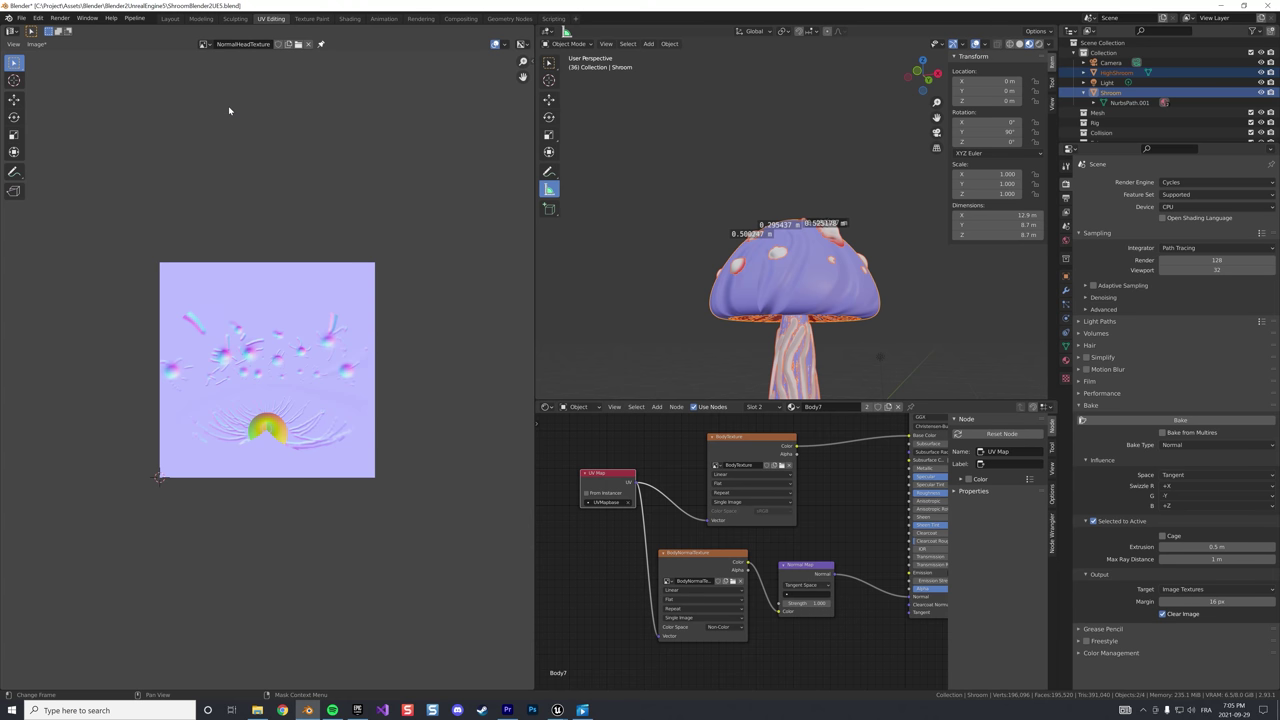
left_click(36, 44)
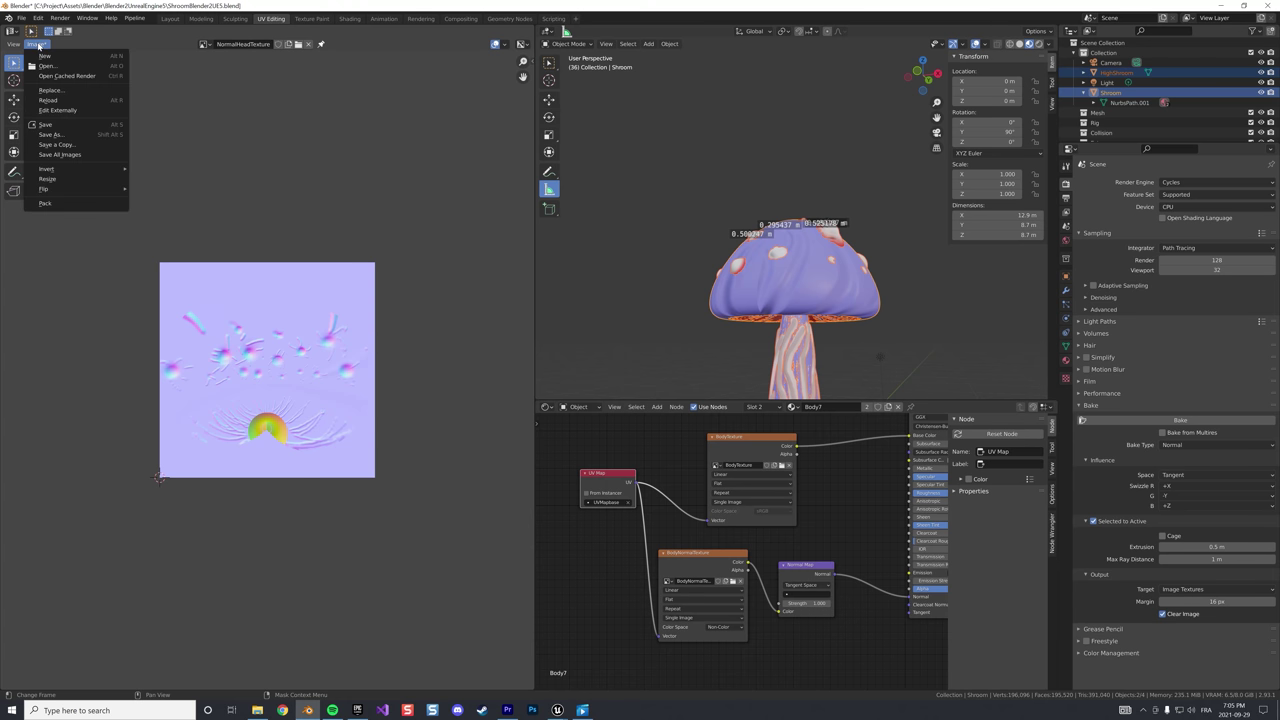
left_click(63, 134)
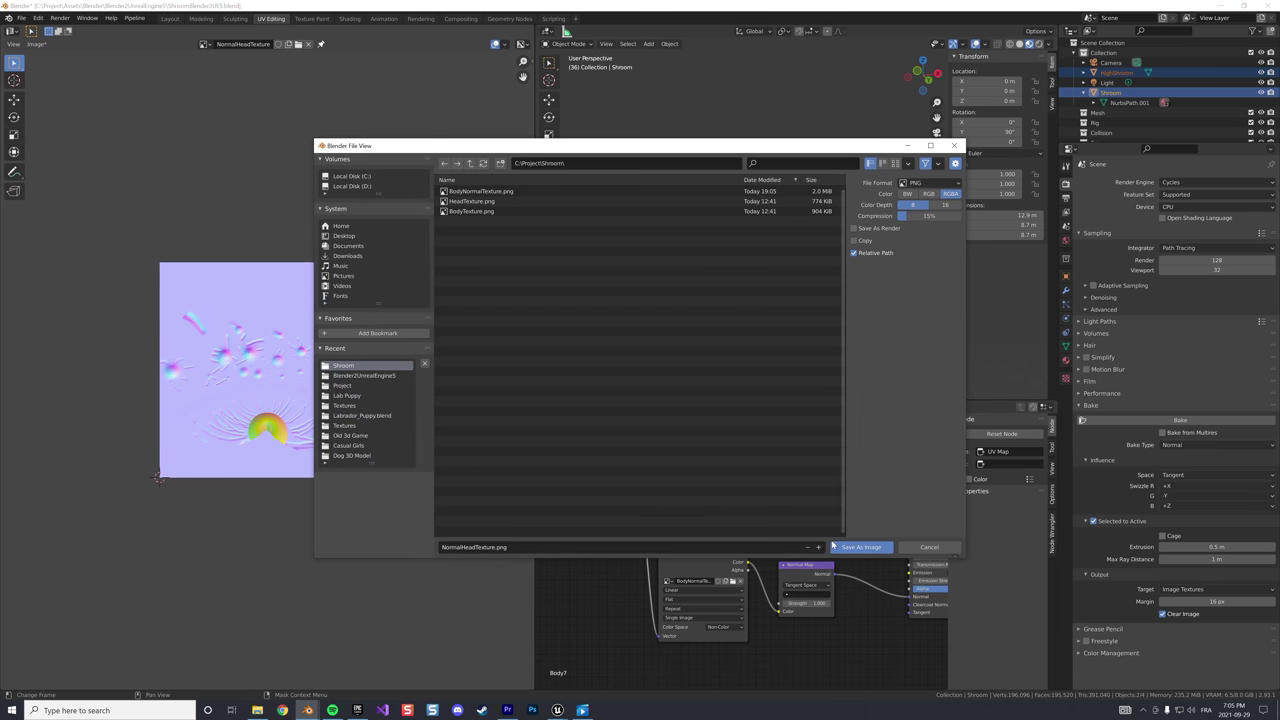
left_click(848, 547)
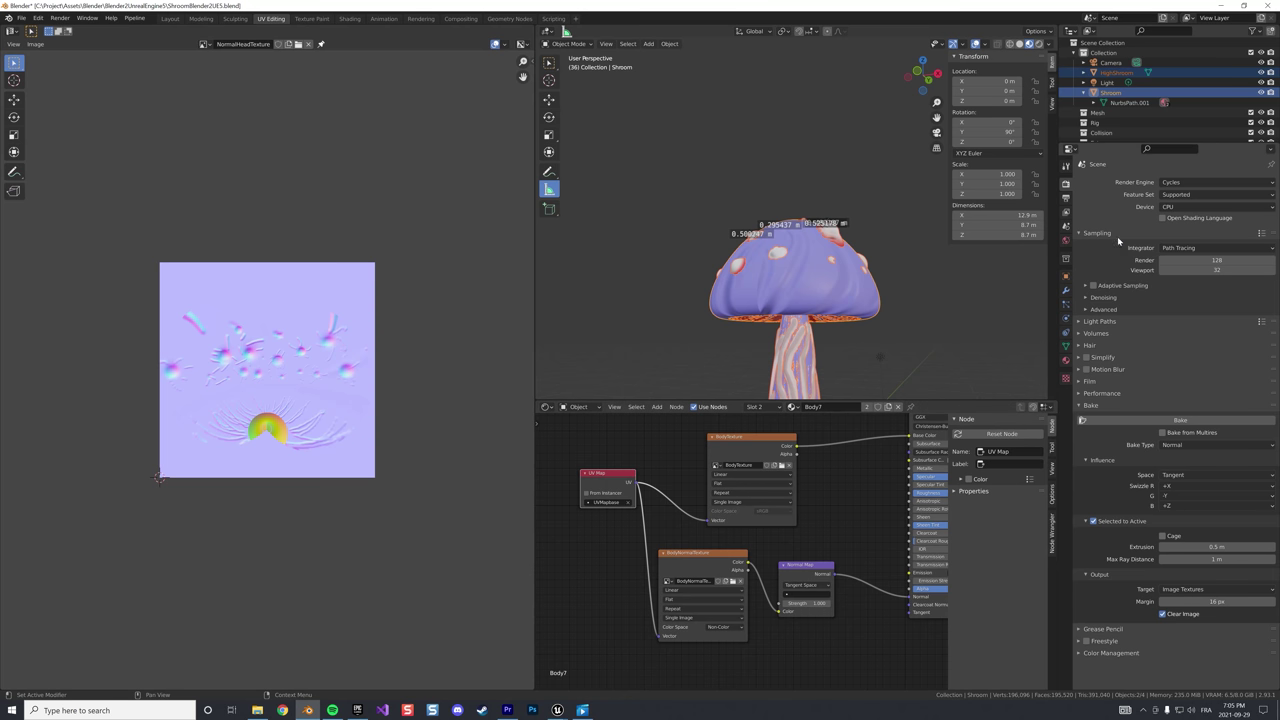
Rename the Body7 material to Body8, and reassign Head7 to Shroom's second material slot under the new name Head8
left_click(1065, 360)
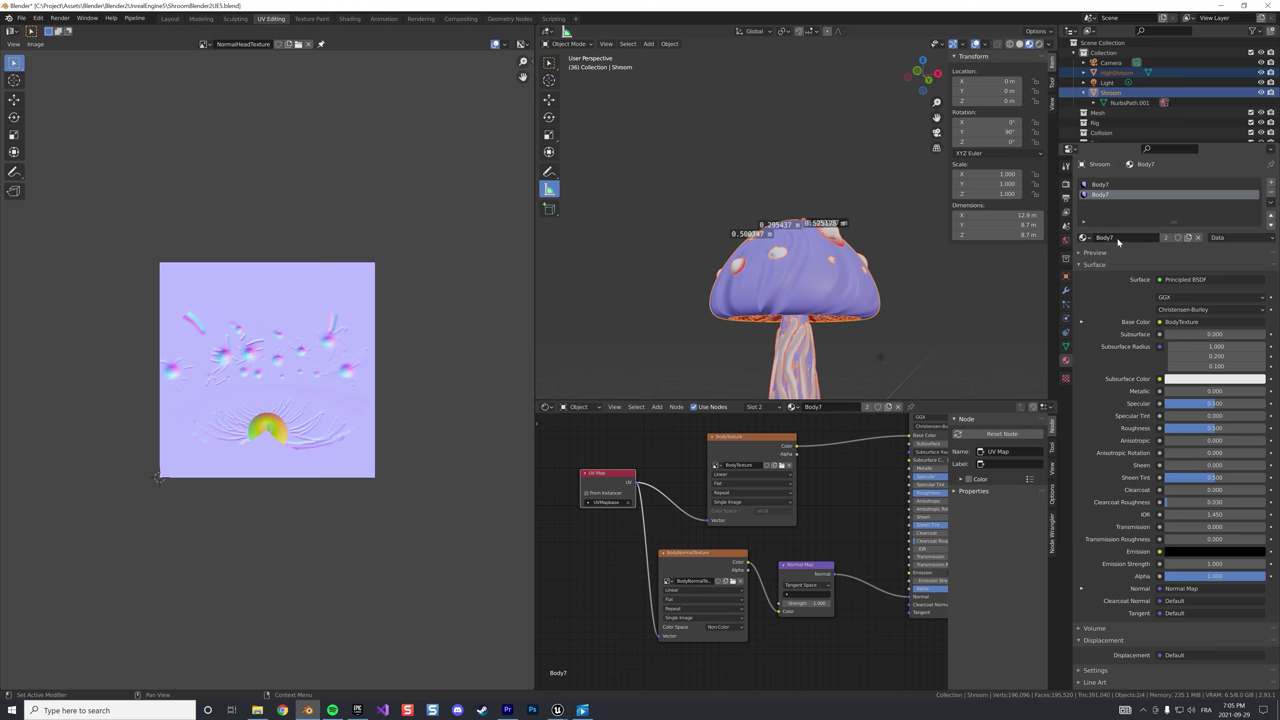
left_click(1118, 241)
left_click(1086, 237)
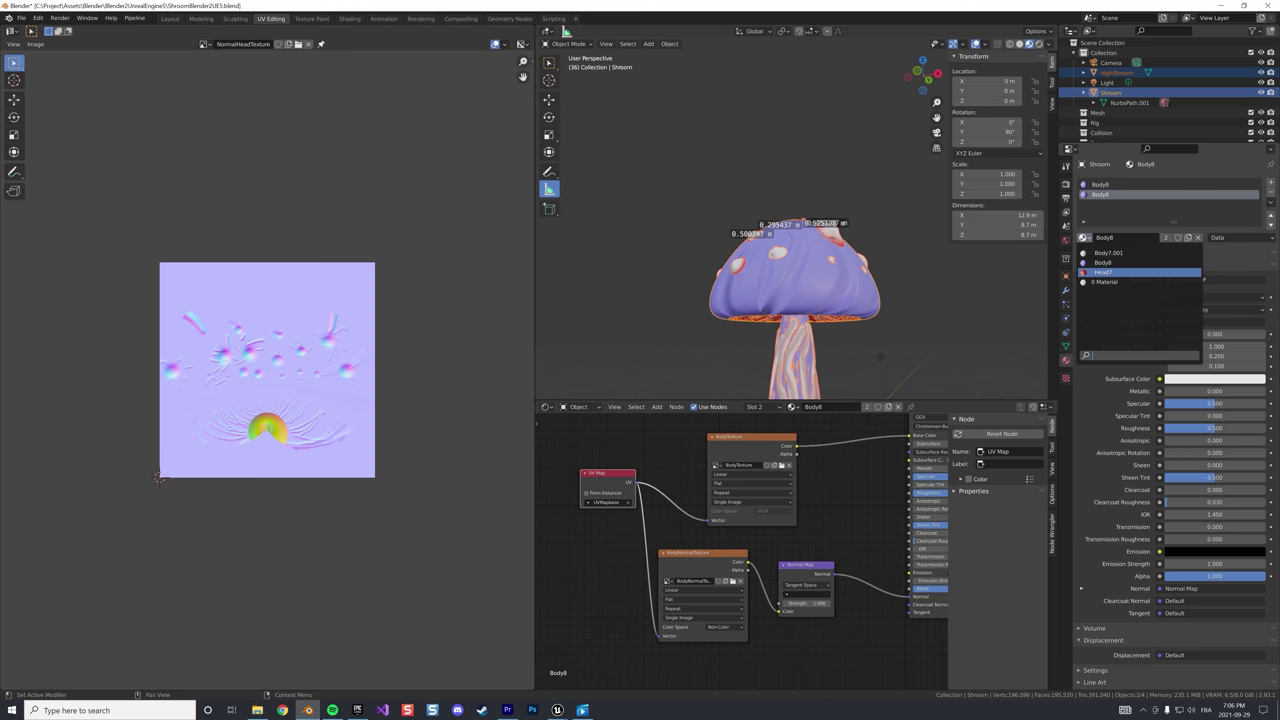
left_click(1113, 275)
double_click(1120, 239)
type("Head8")
key("Return")
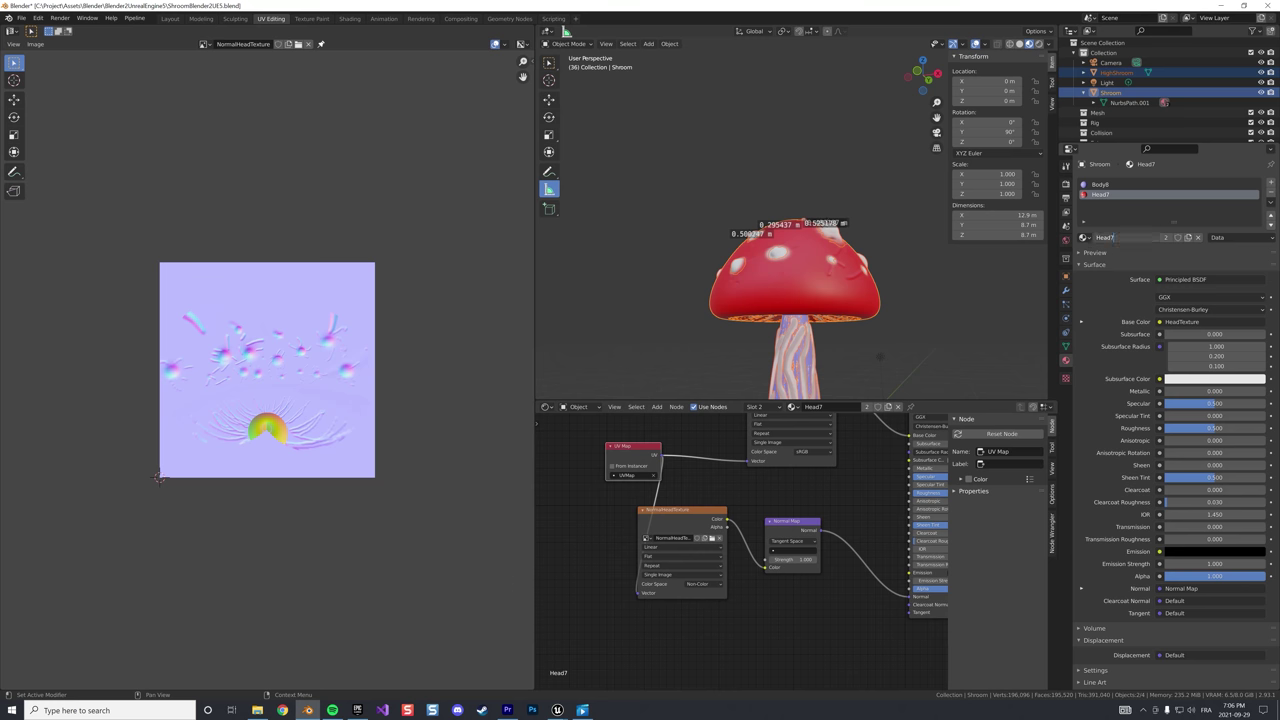
Expand the Head8 material preview and hide HighShroom in the viewport to inspect the low-poly mushroom
left_click(1095, 252)
left_click(1261, 72)
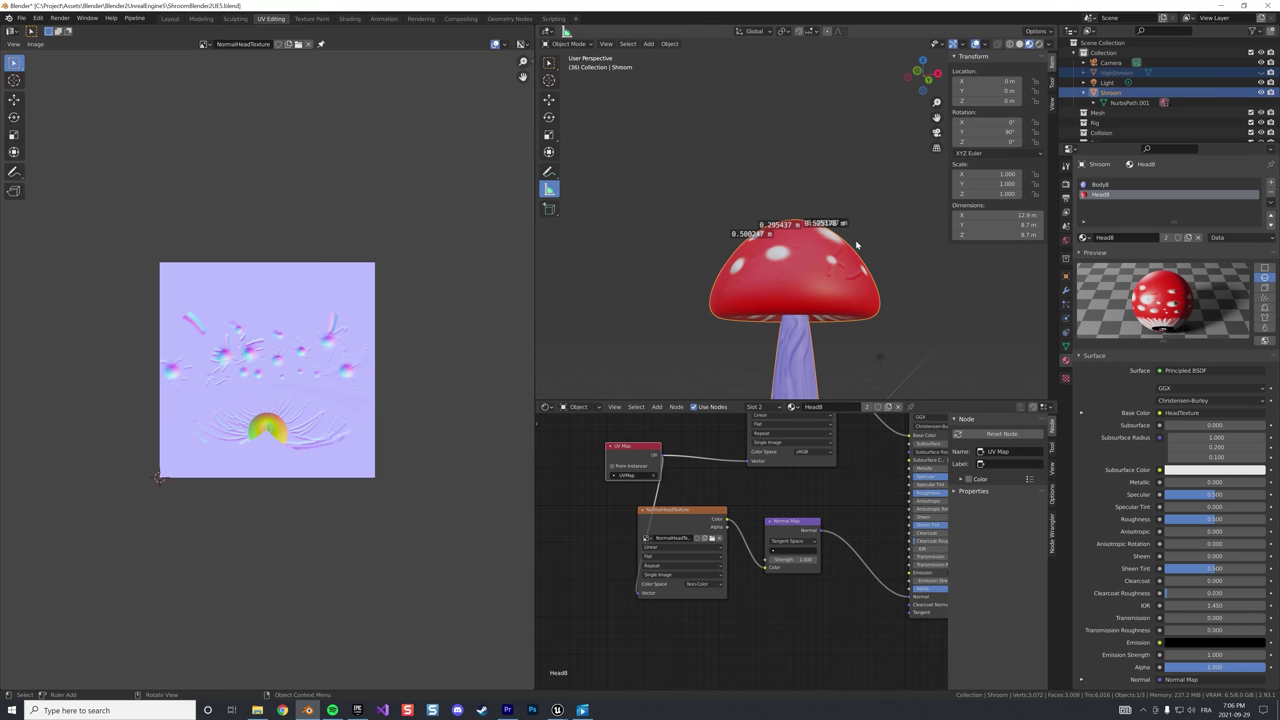
middle_click_drag(770, 275, 975, 255)
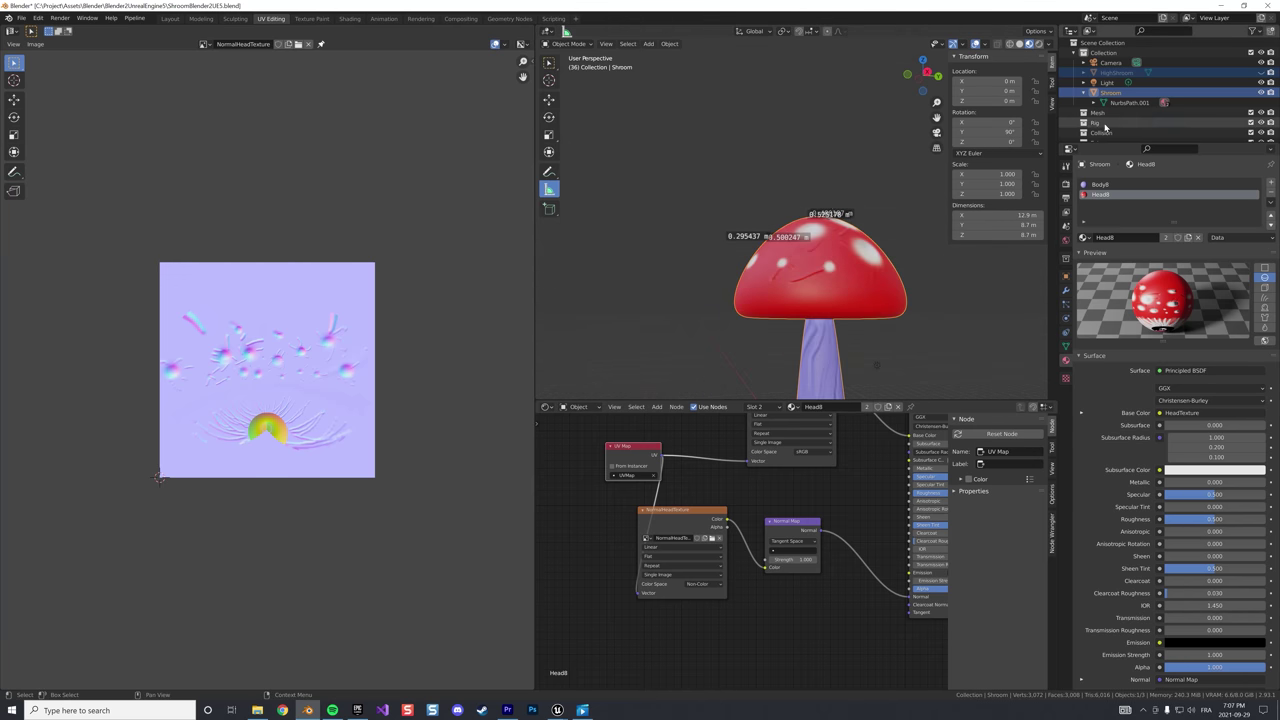
Select only Shroom and start an FBX export that targets the existing Shroom8.fbx in C:\Project\Shroom
left_click(1112, 82)
left_click(1122, 93)
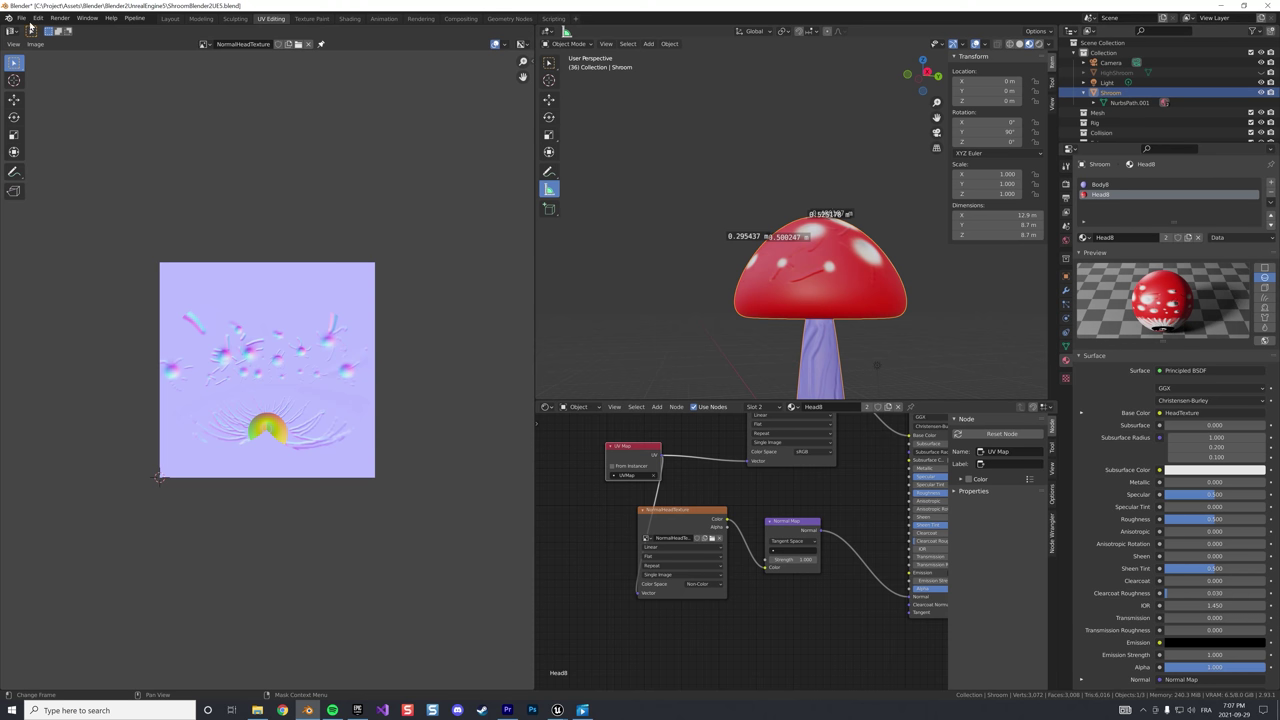
left_click(21, 18)
mouse_move(60, 164)
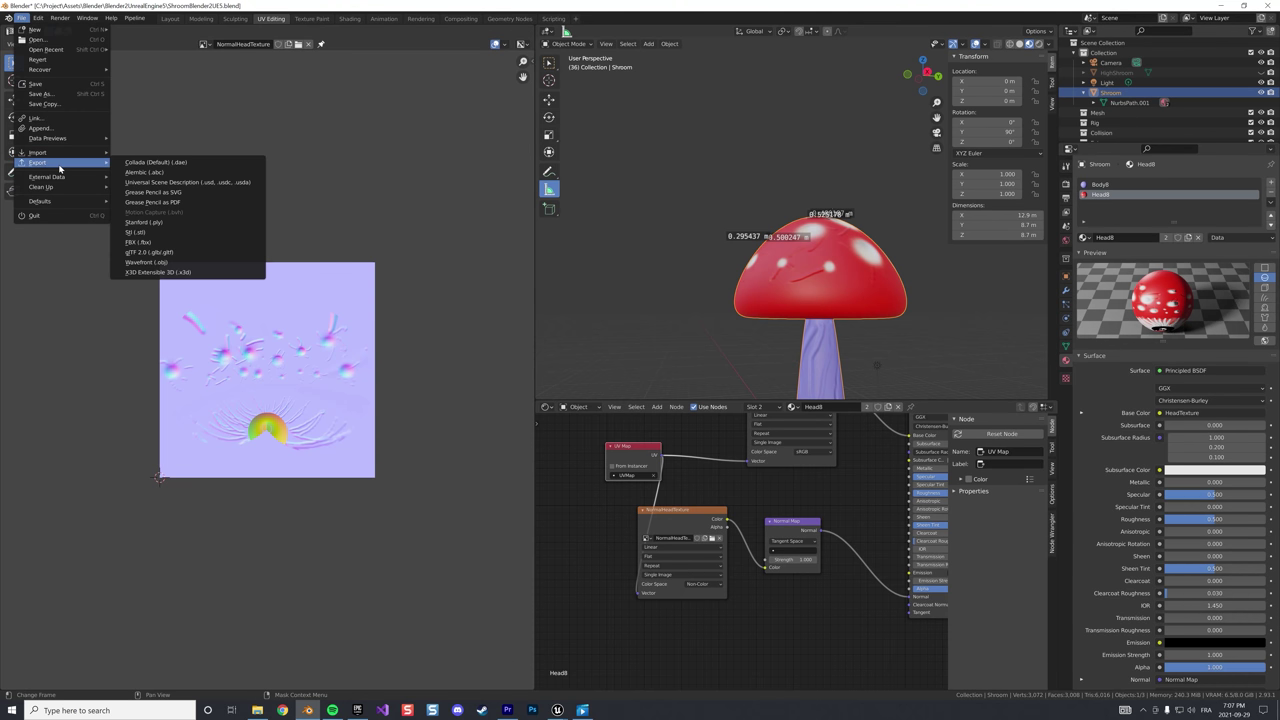
left_click(150, 243)
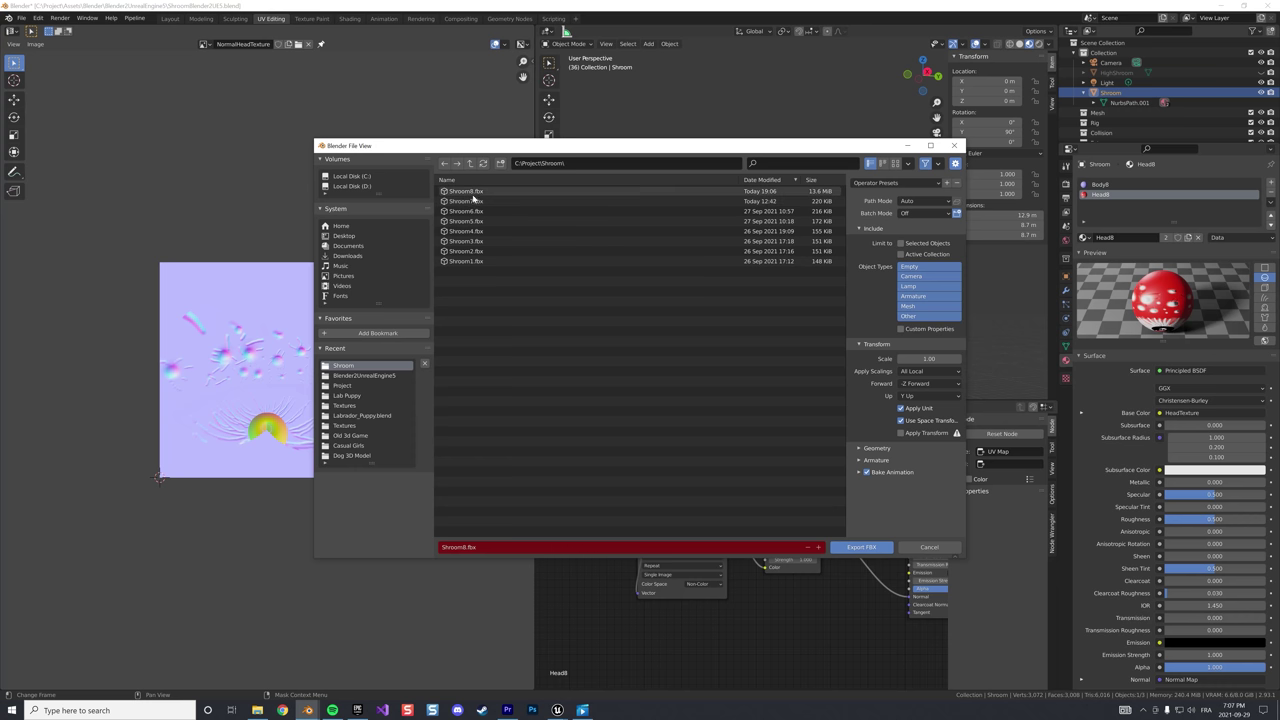
left_click(468, 191)
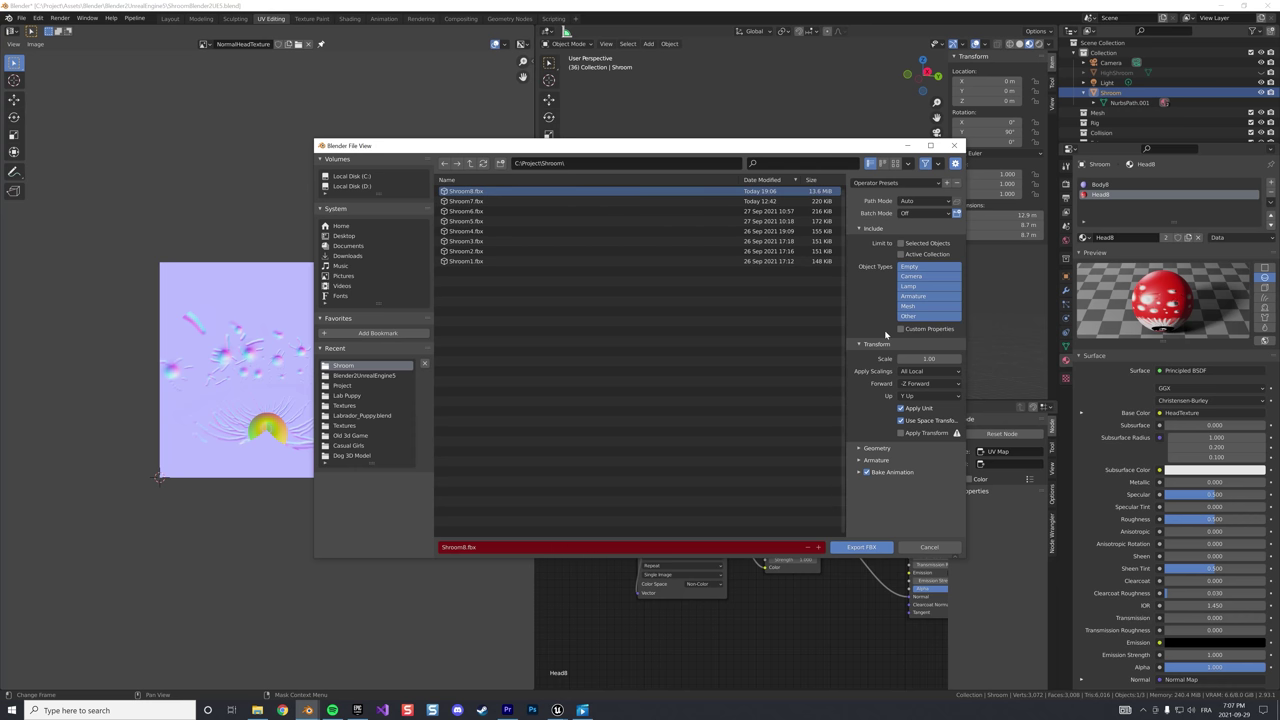
Export the FBX limited to selected objects, with object types Mesh and Other and smoothing set to Face
left_click(910, 306)
left_click(914, 316, "shift")
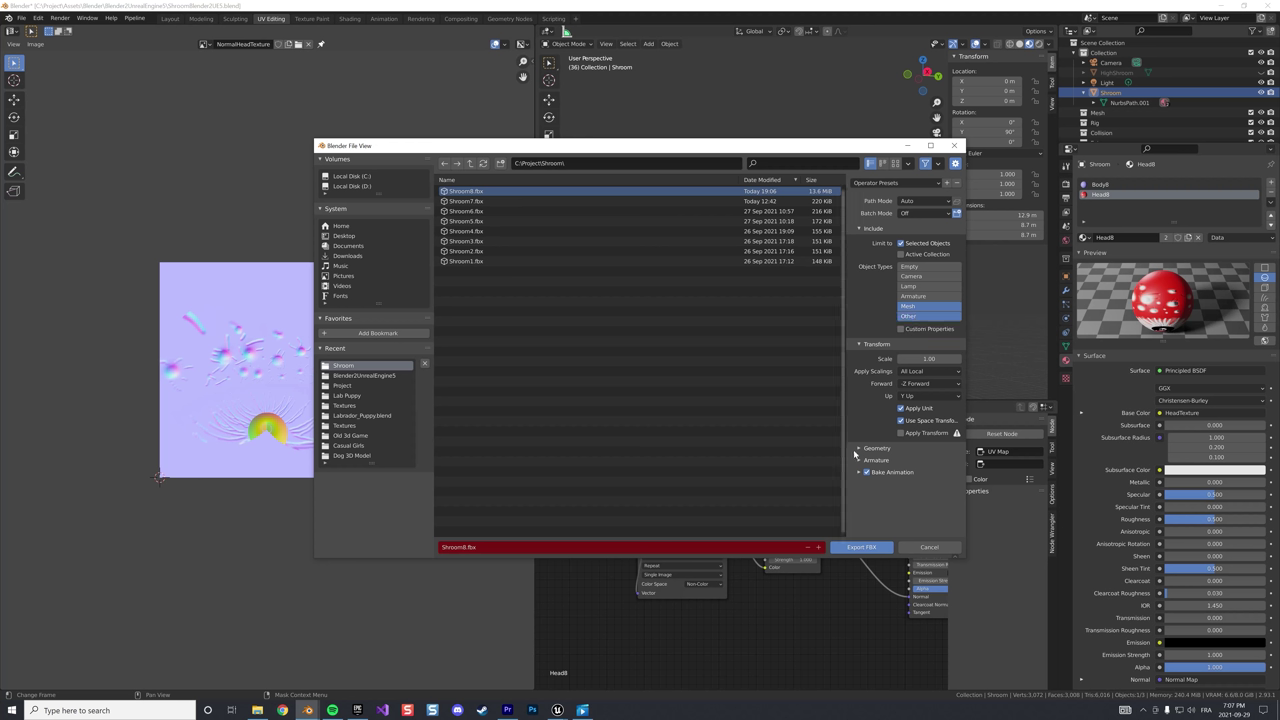
left_click(860, 449)
left_click(929, 463)
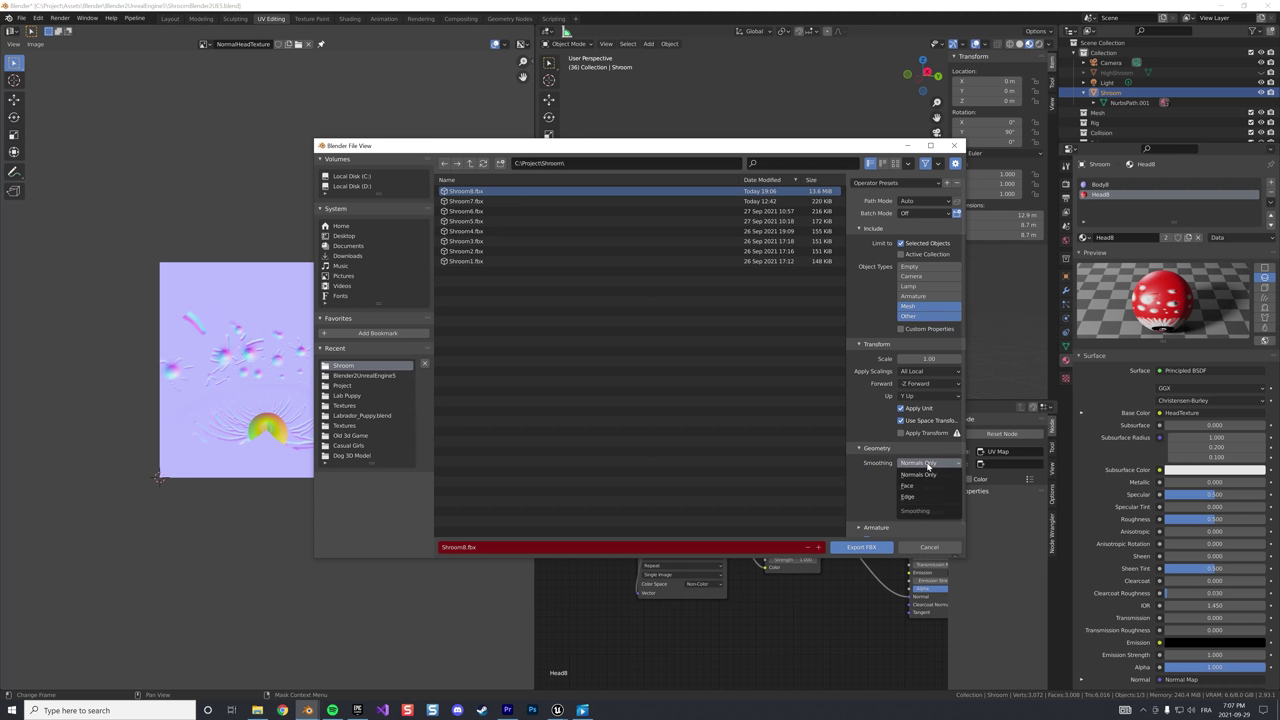
left_click(916, 487)
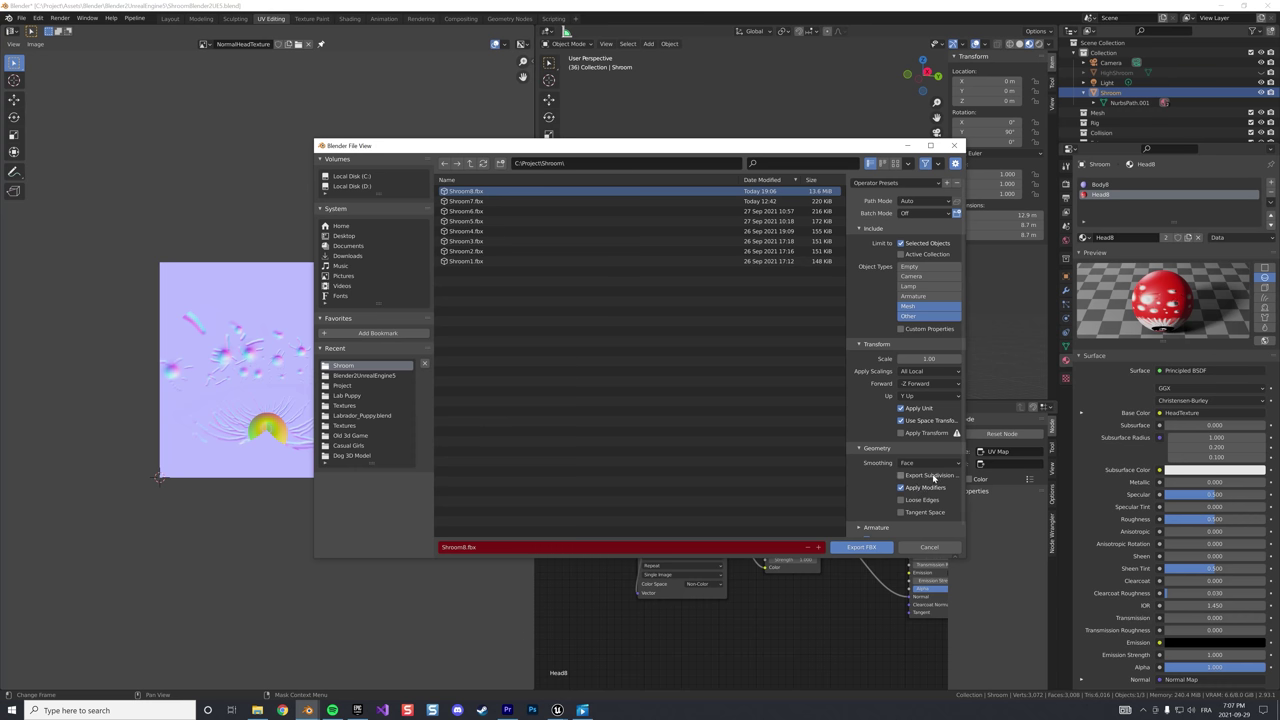
left_click(865, 549)
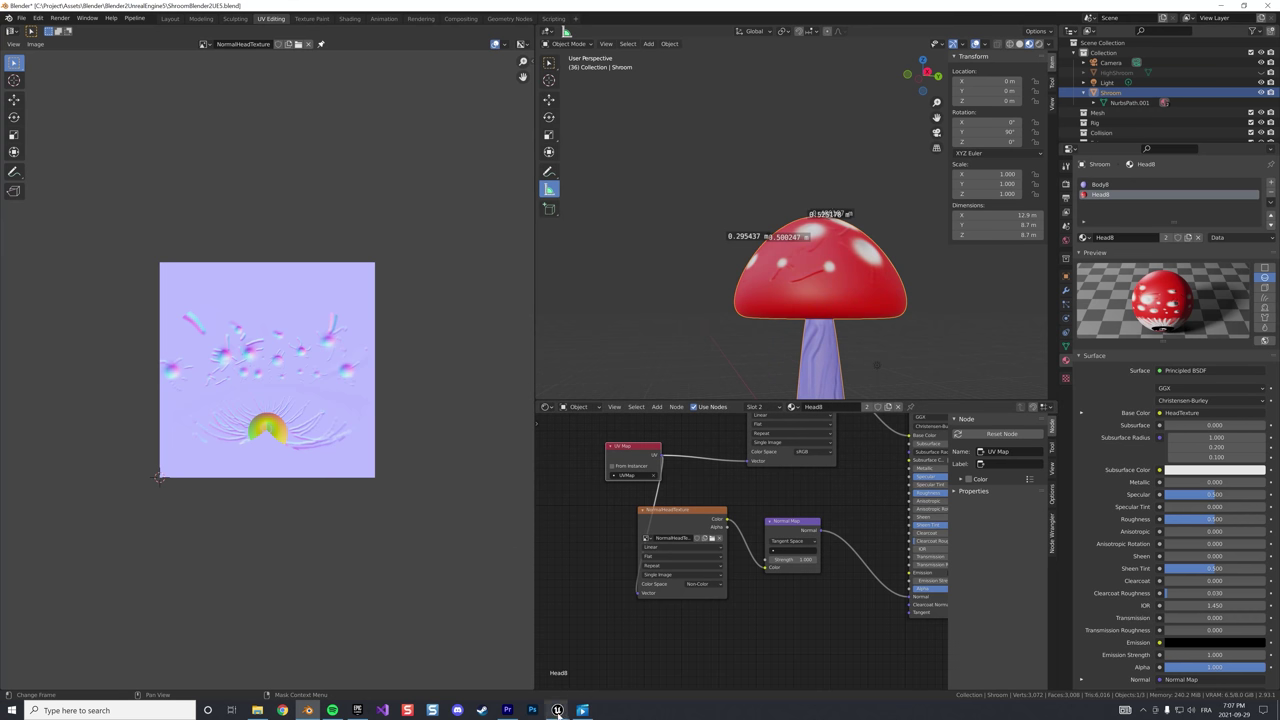
Switch to Unreal Engine and open the Shroom8 folder inside Content/Shroom
mouse_move(557, 712)
left_click(525, 670)
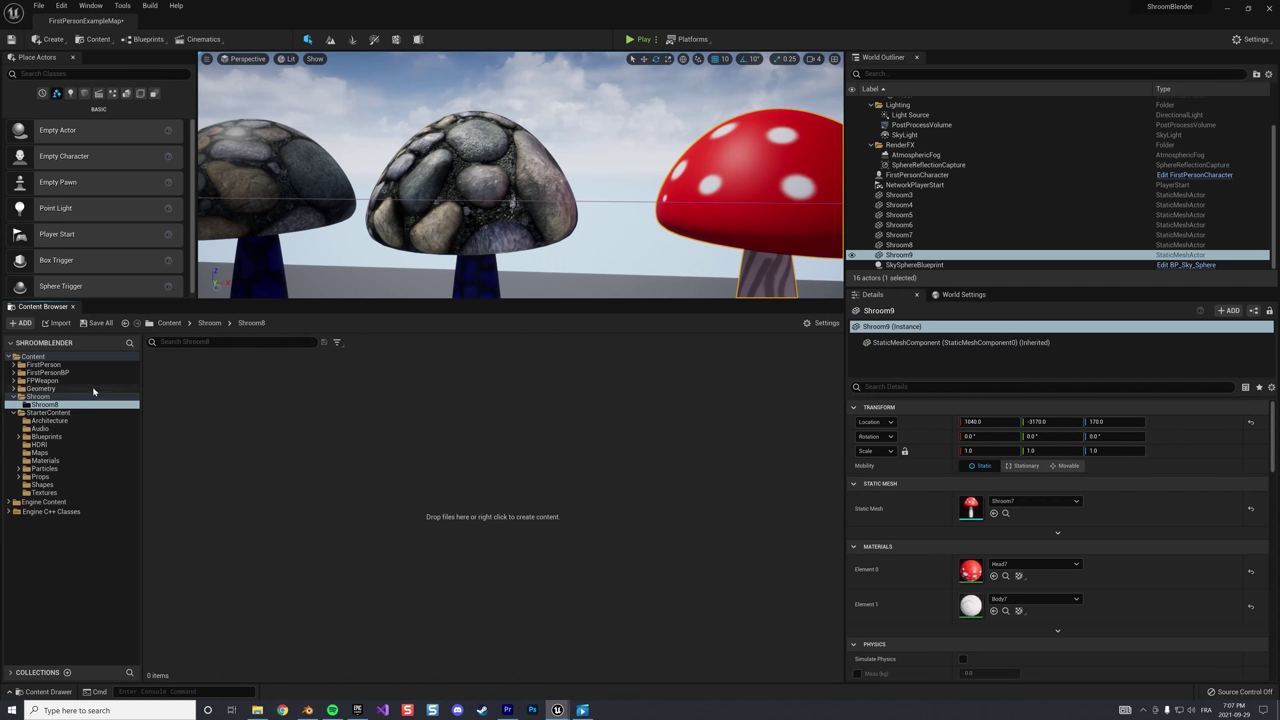
left_click(38, 396)
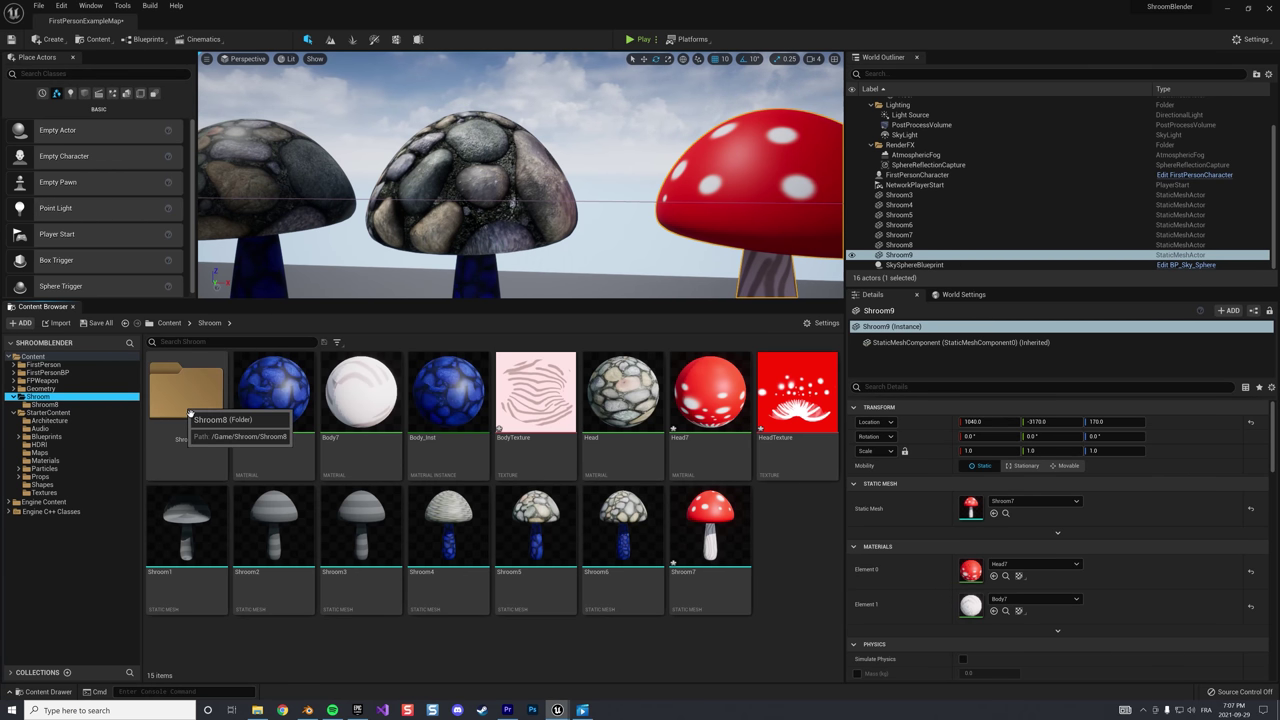
double_click(186, 418)
Import Shroom8.fbx from C:\Project\Shroom into the Shroom8 folder with the material import method Create New Materials
right_click(361, 491)
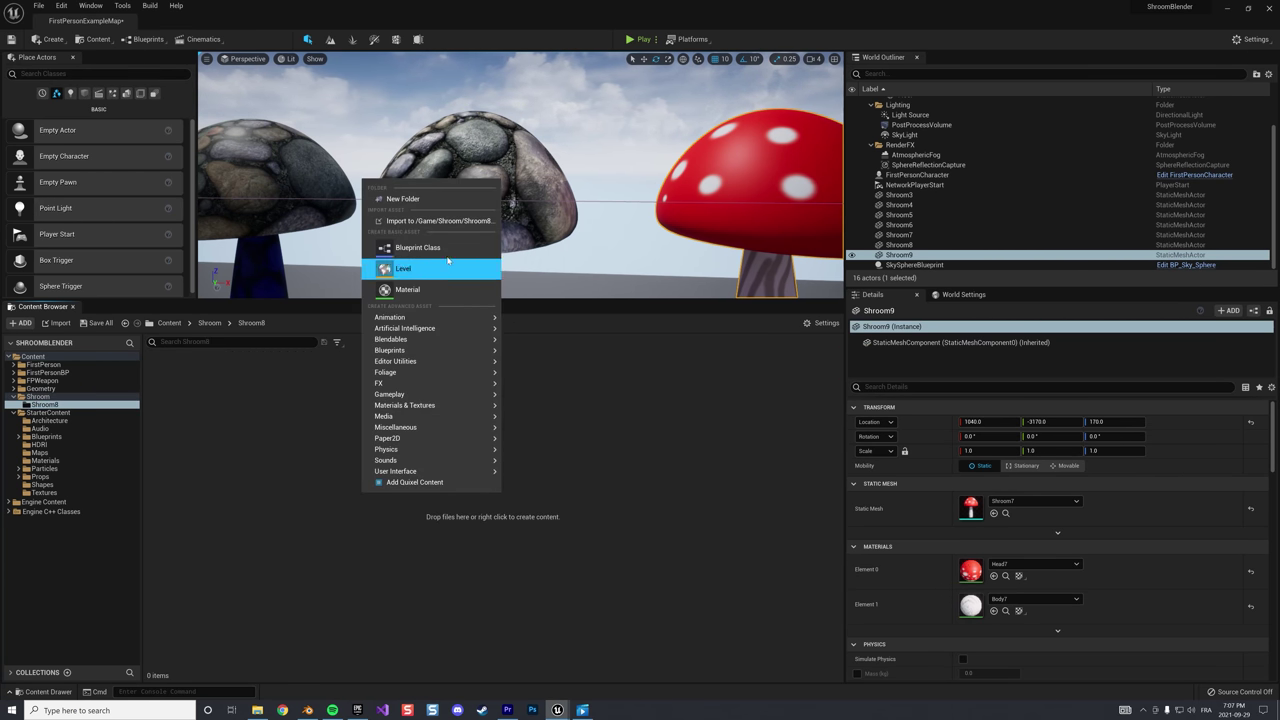
left_click(436, 221)
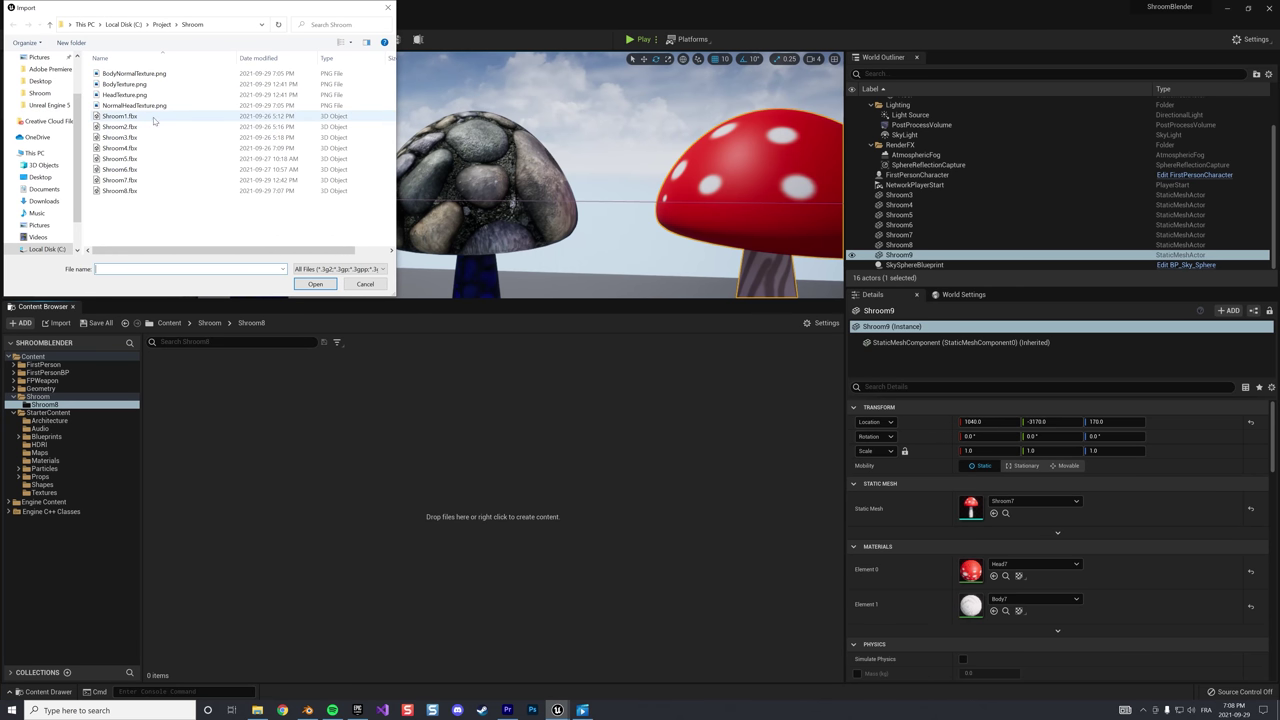
left_click(138, 192)
left_click(325, 284)
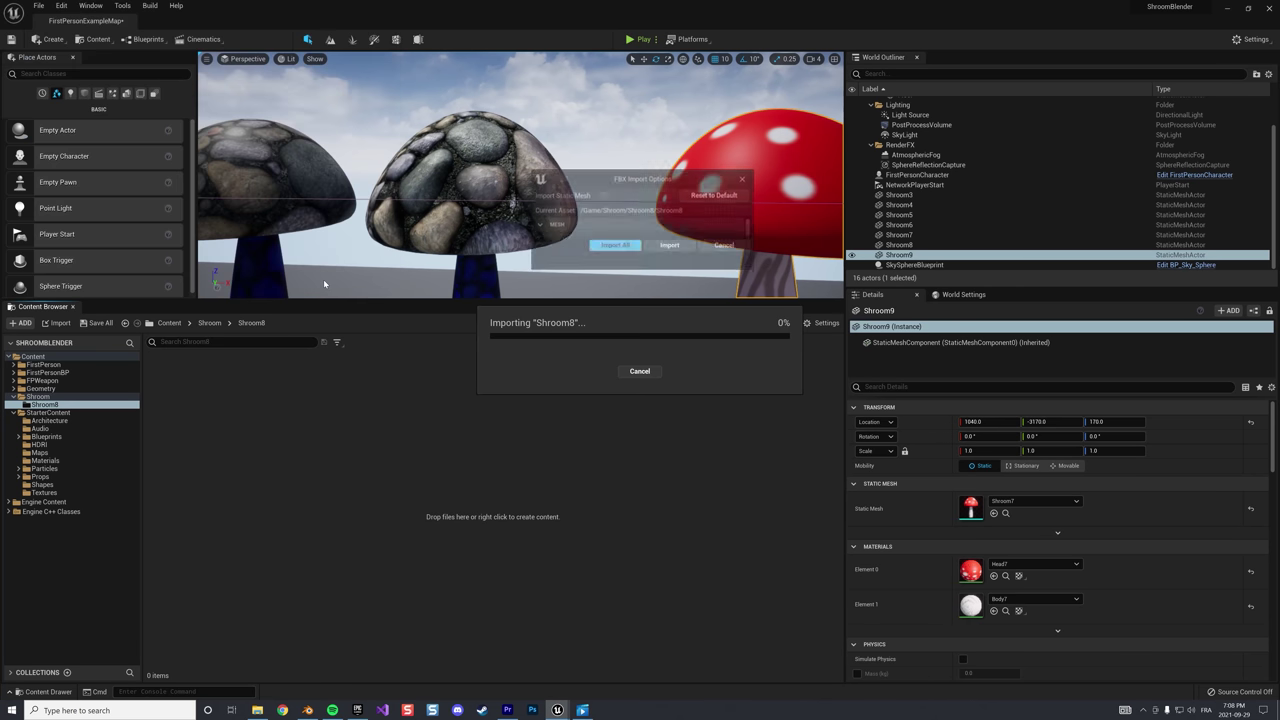
scroll(661, 391, "down", 2)
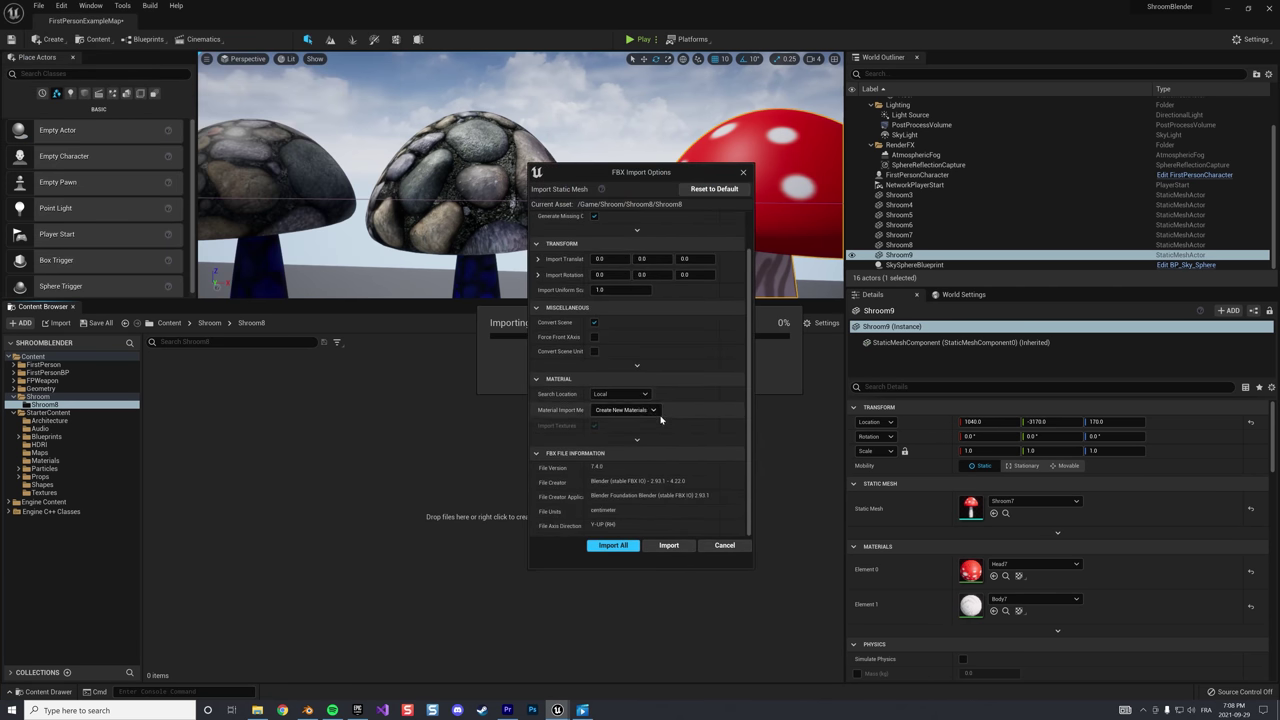
left_click(613, 546)
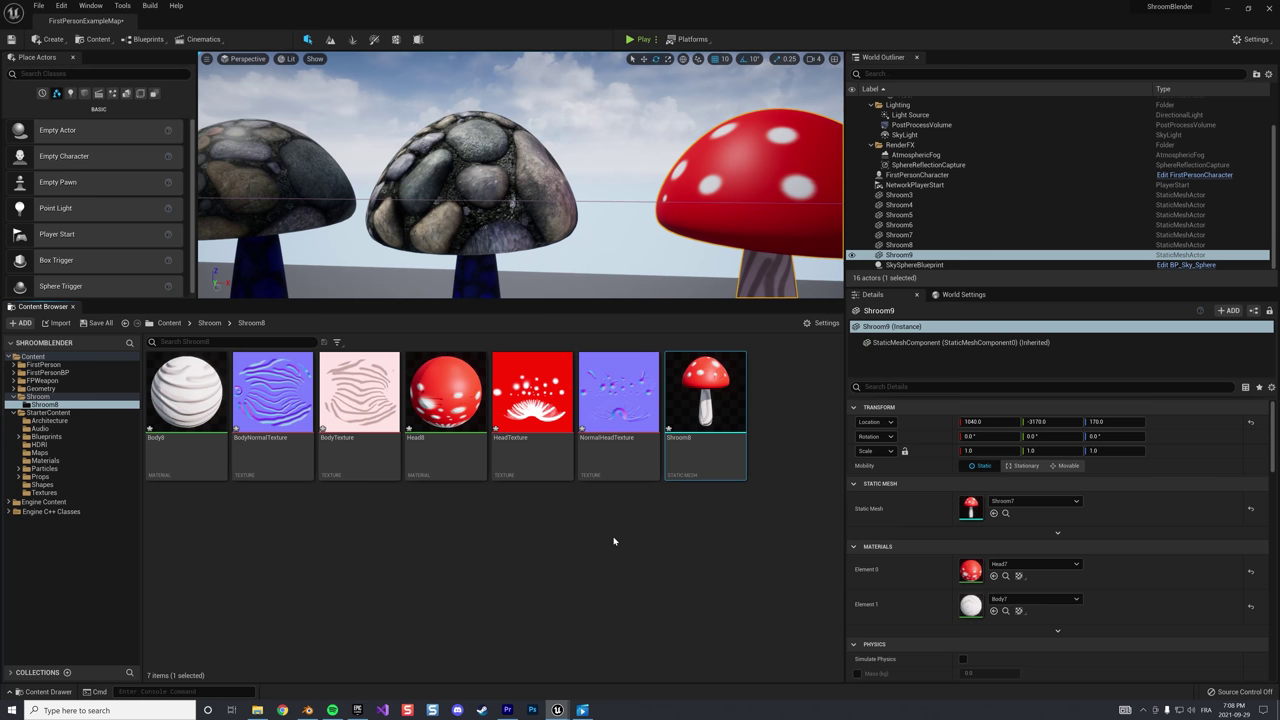
Place the Shroom8 static mesh on the floor at the end of the mushroom row, beside the existing red mushroom
left_click(598, 550)
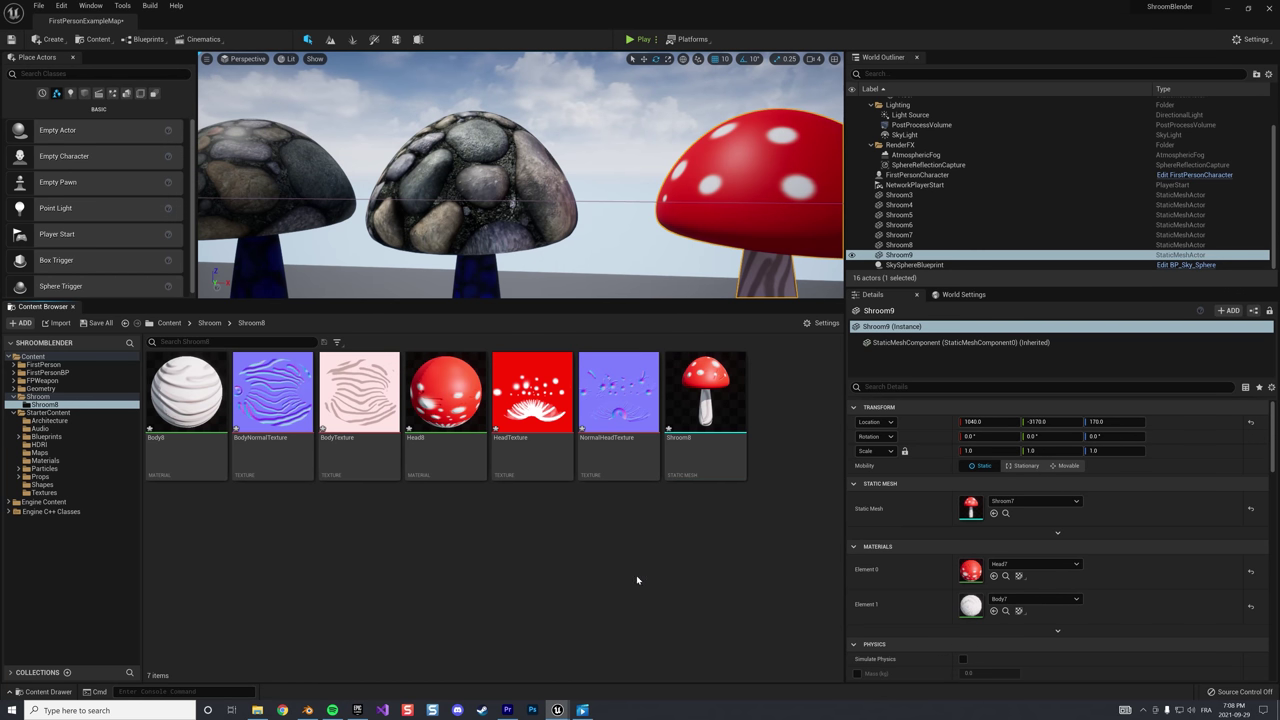
right_click_drag(648, 251, 611, 203)
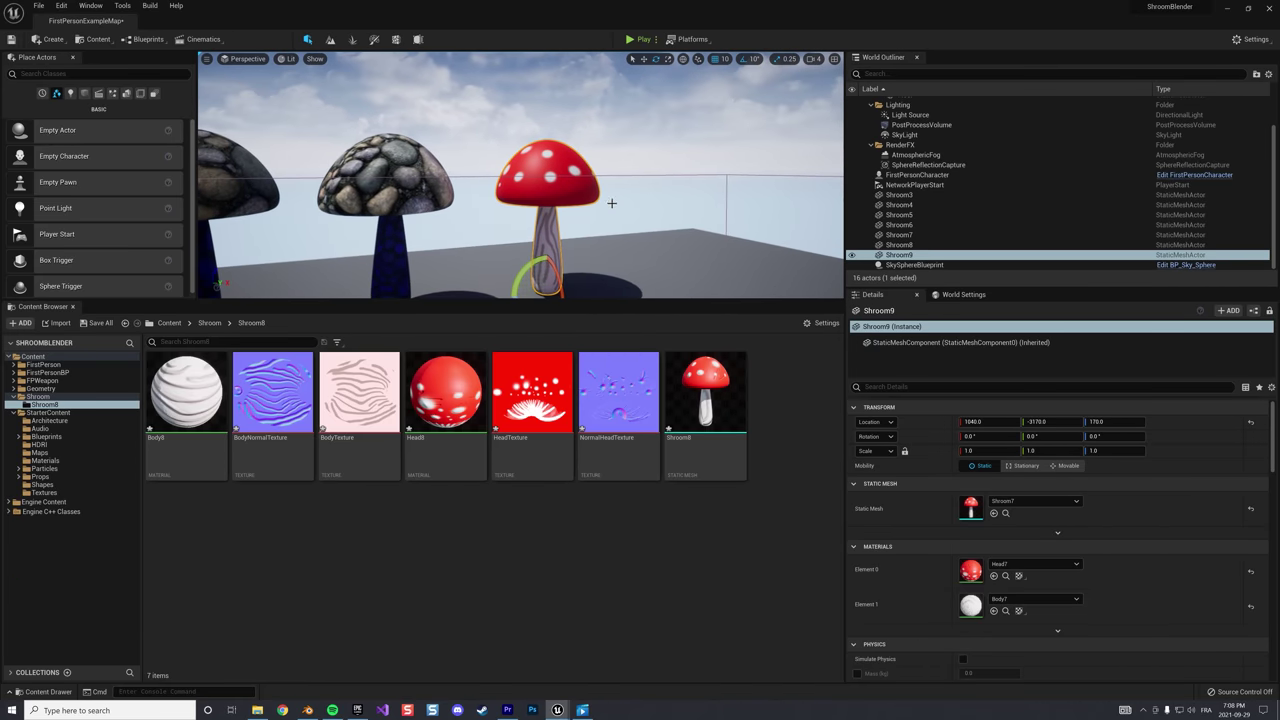
left_click_drag(705, 400, 685, 270)
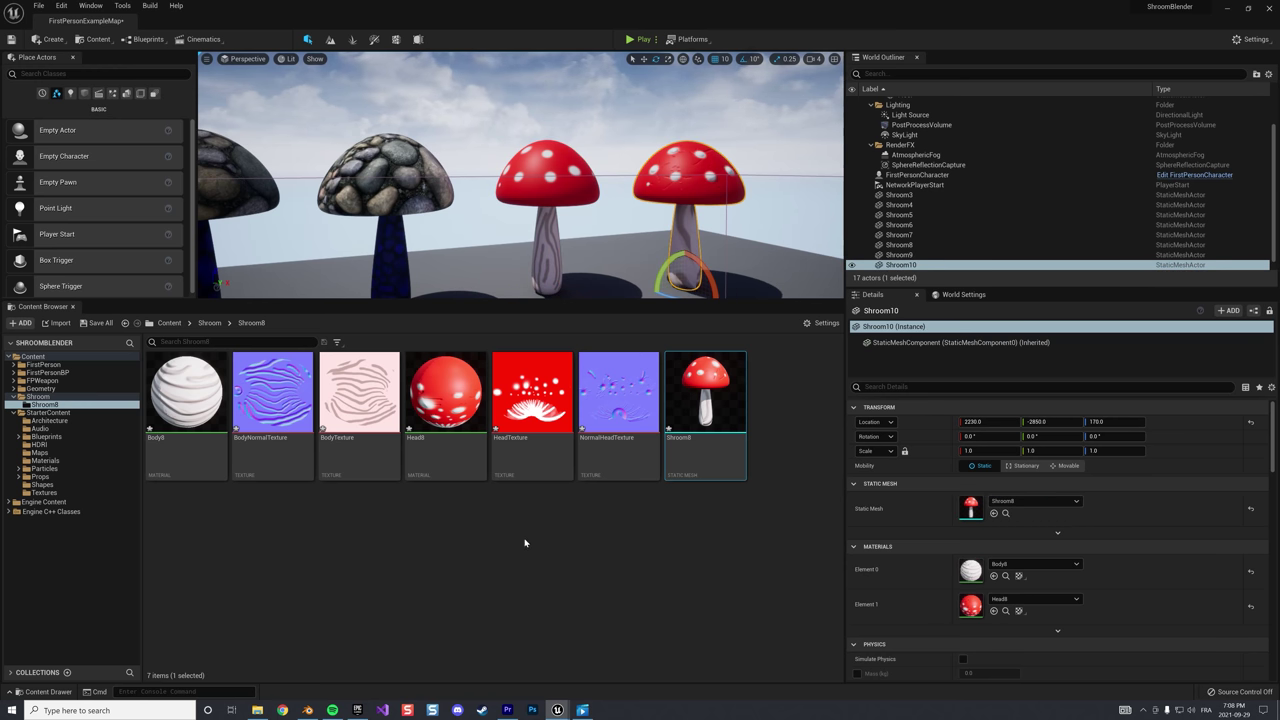
Open the Body8 material and arrange its normal and color texture samples on the input side of the Body8 result node
double_click(202, 410)
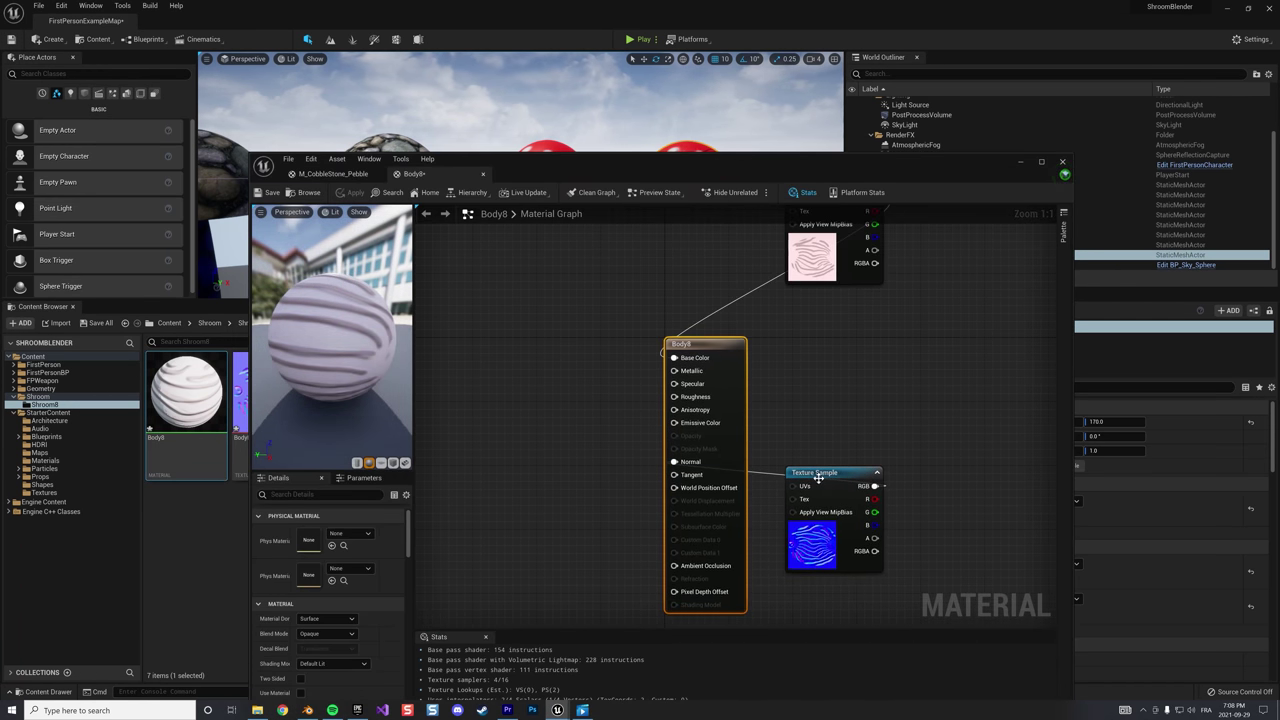
left_click_drag(785, 468, 513, 445)
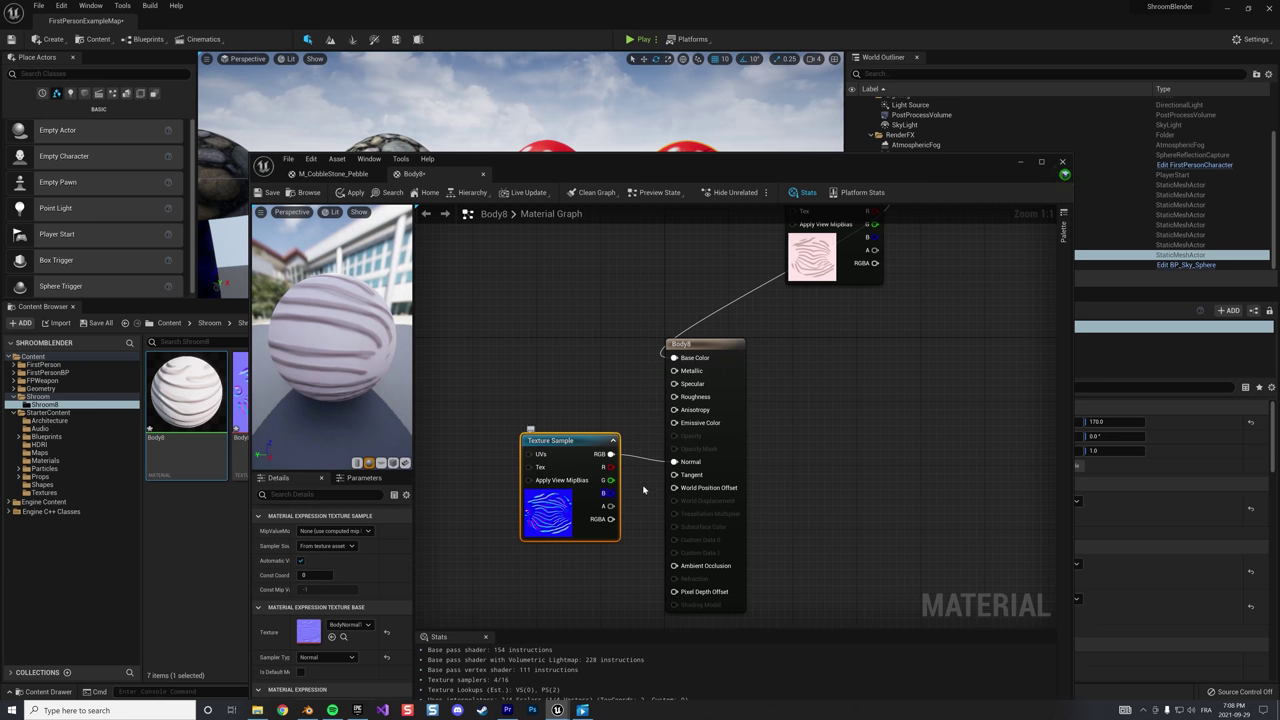
right_click_drag(798, 332, 822, 412)
left_click_drag(837, 252, 545, 377)
right_click_drag(757, 369, 835, 228)
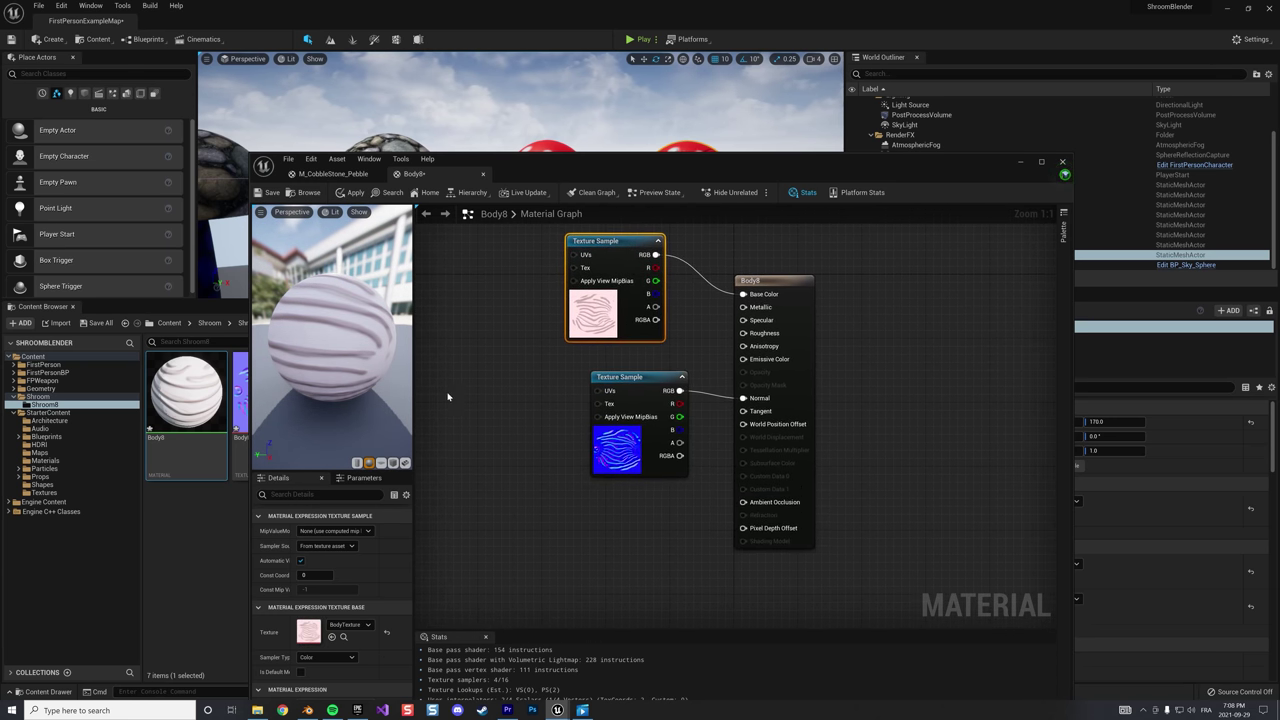
Add a TextureCoordinate node to the Body8 graph and set its coordinate index to 1
right_click(465, 362)
type("coo")
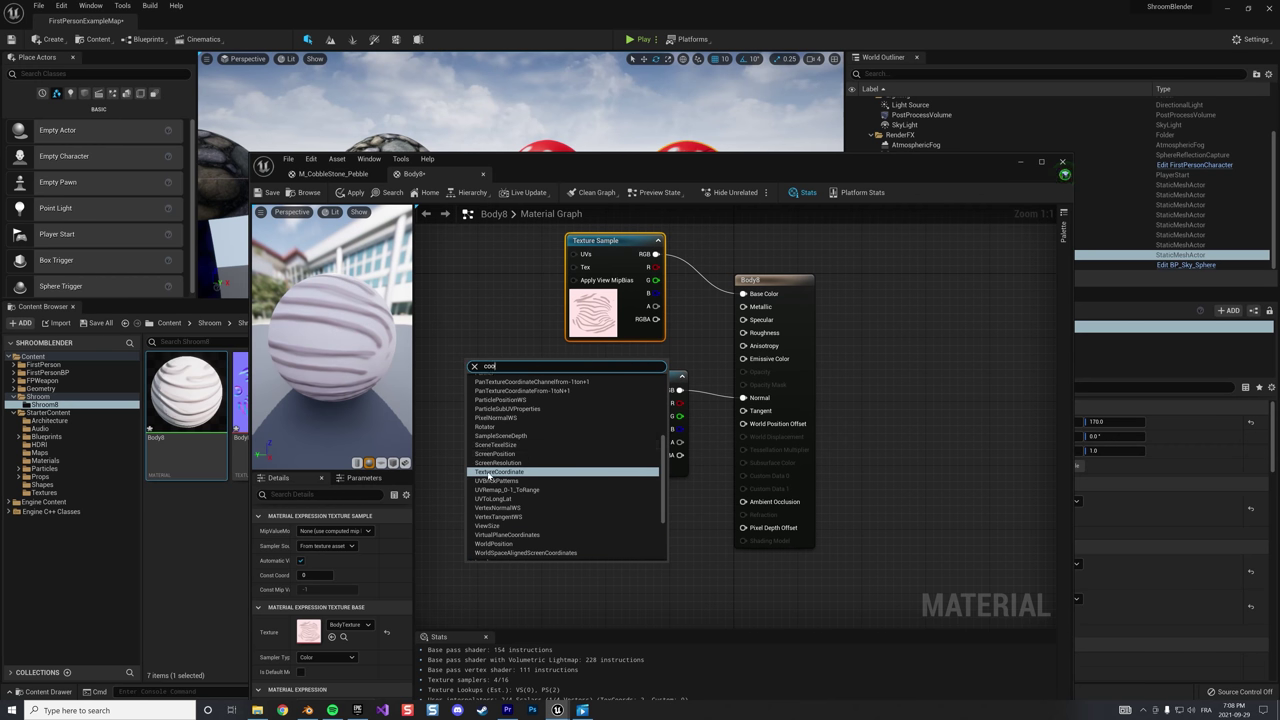
left_click(488, 472)
left_click(326, 531)
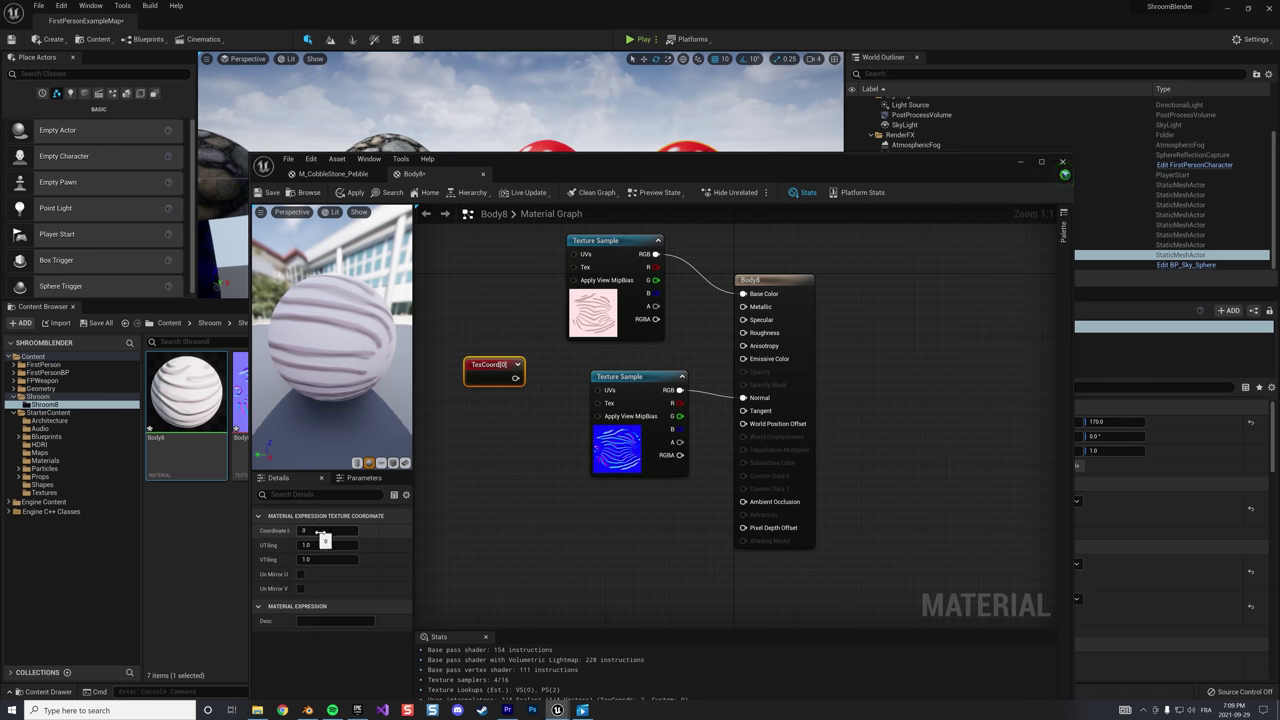
type("1")
left_click(426, 495)
Connect the texture coordinate to the UVs of both texture samples, then save Body8 and close the material editor
left_click_drag(515, 378, 598, 390)
left_click_drag(515, 378, 579, 257)
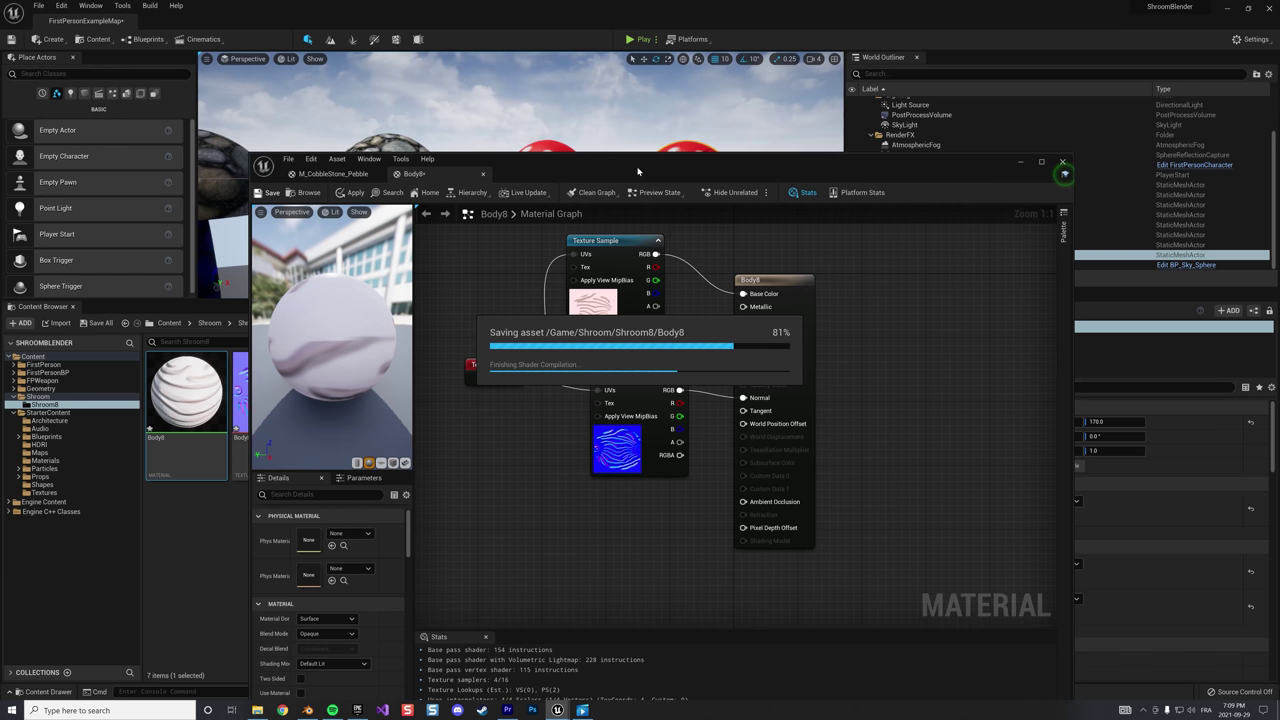
left_click_drag(638, 170, 621, 307)
left_click(1045, 297)
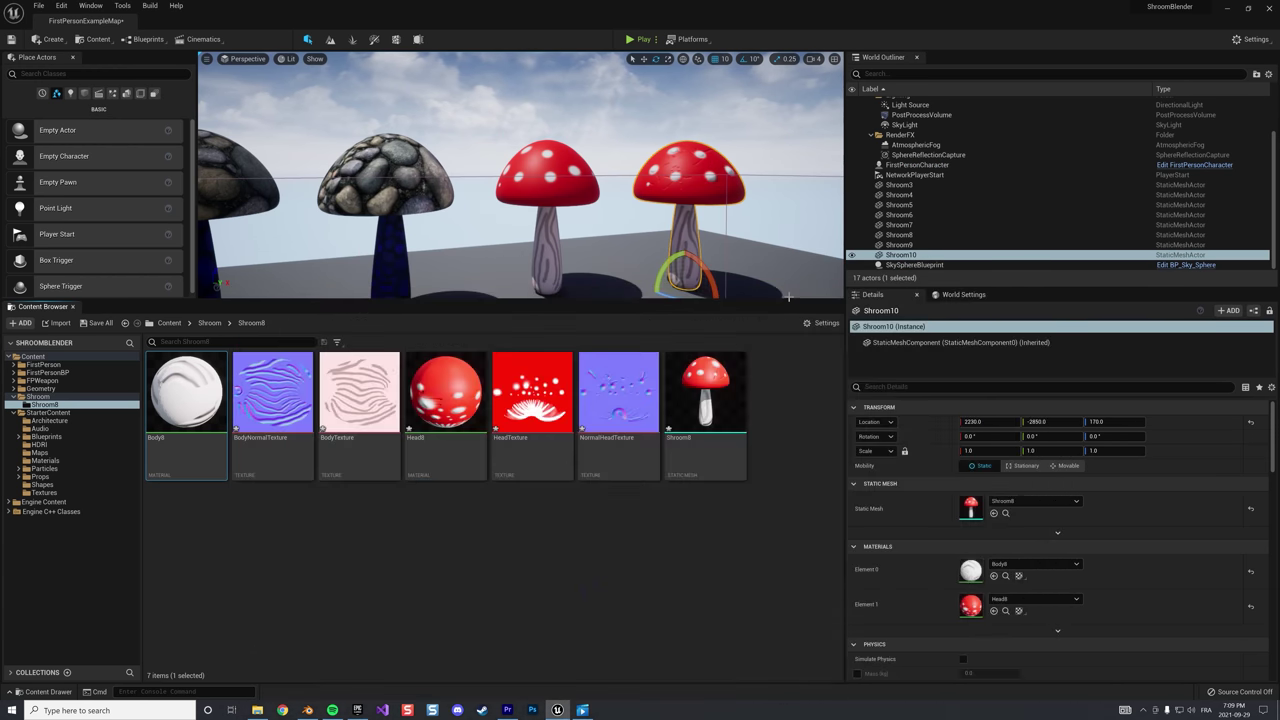
Examine the newly placed mushroom's head and stem from several angles and distances, comparing it with the other mushrooms in the row
left_click(723, 259)
scroll(755, 252, "up", 2)
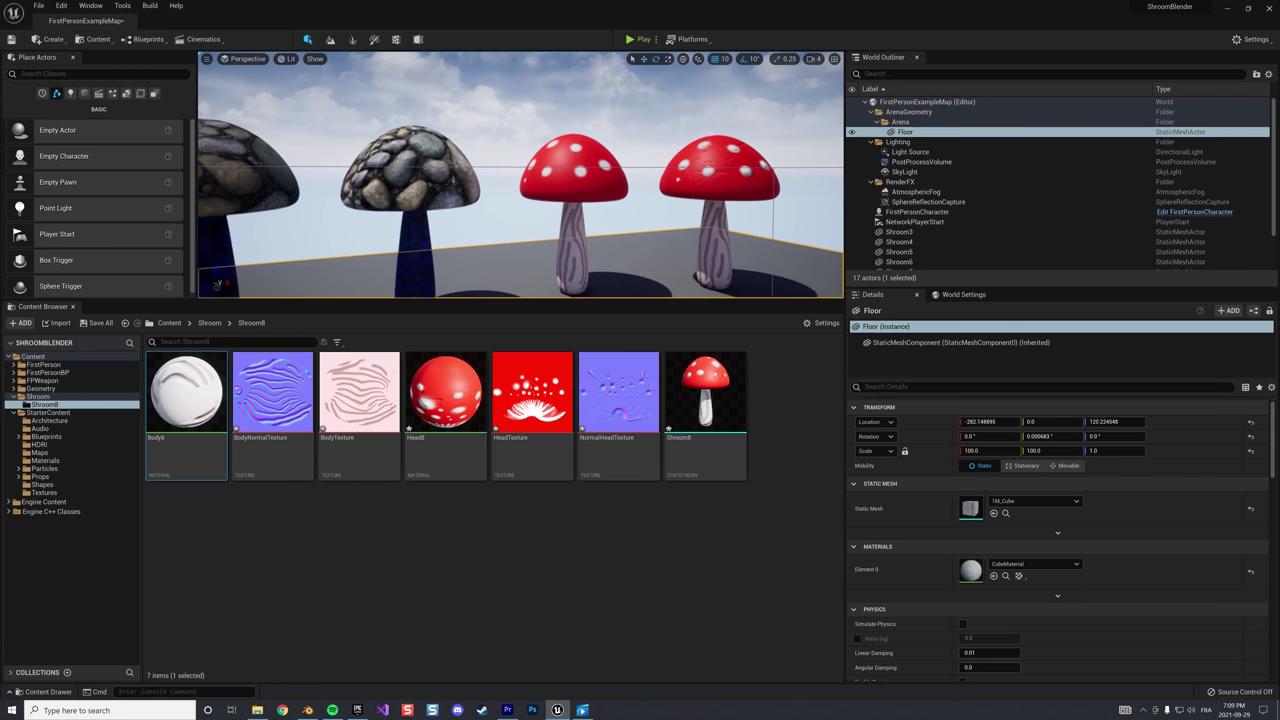
scroll(767, 252, "up", 5)
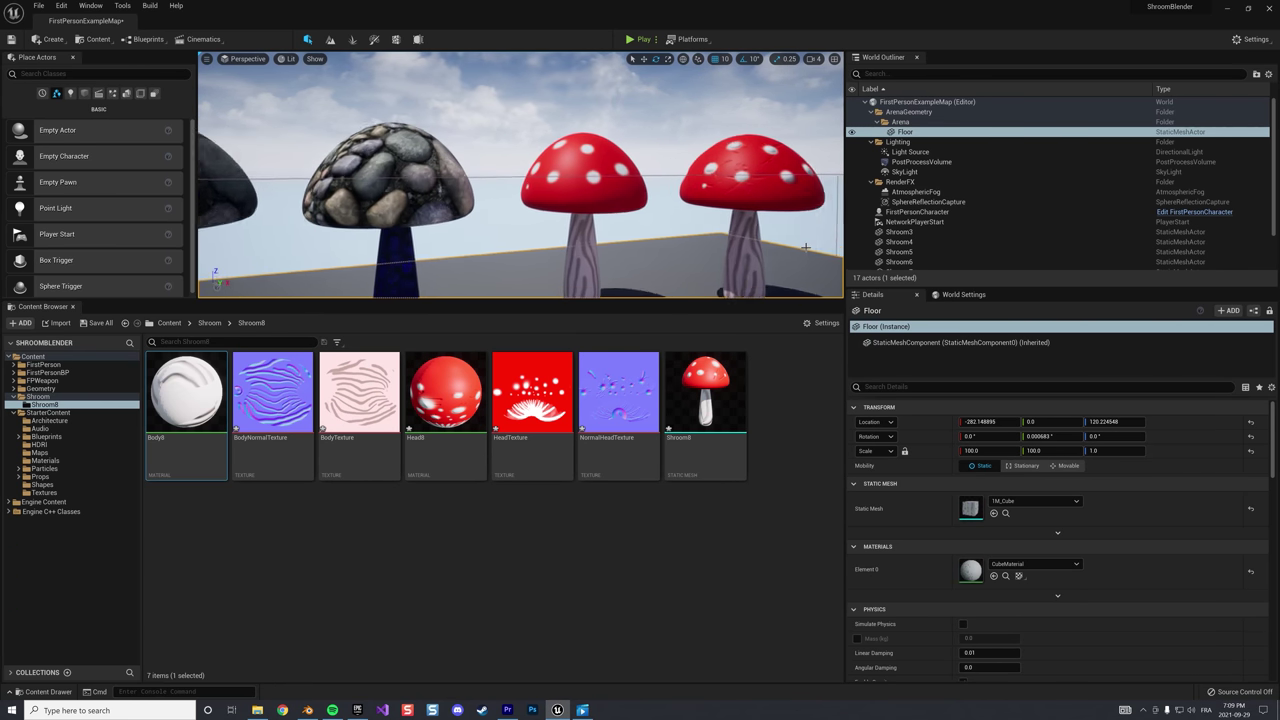
scroll(715, 205, "down", 3)
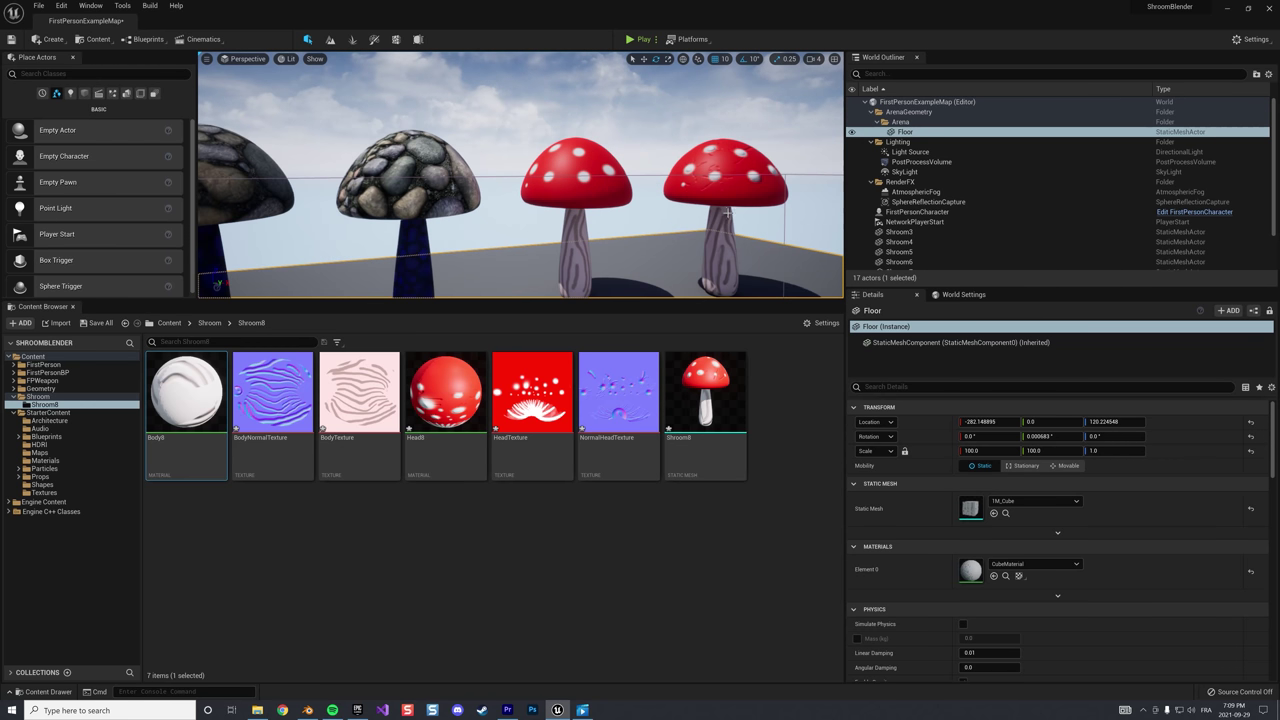
right_click_drag(754, 210, 721, 191)
key("super+space")
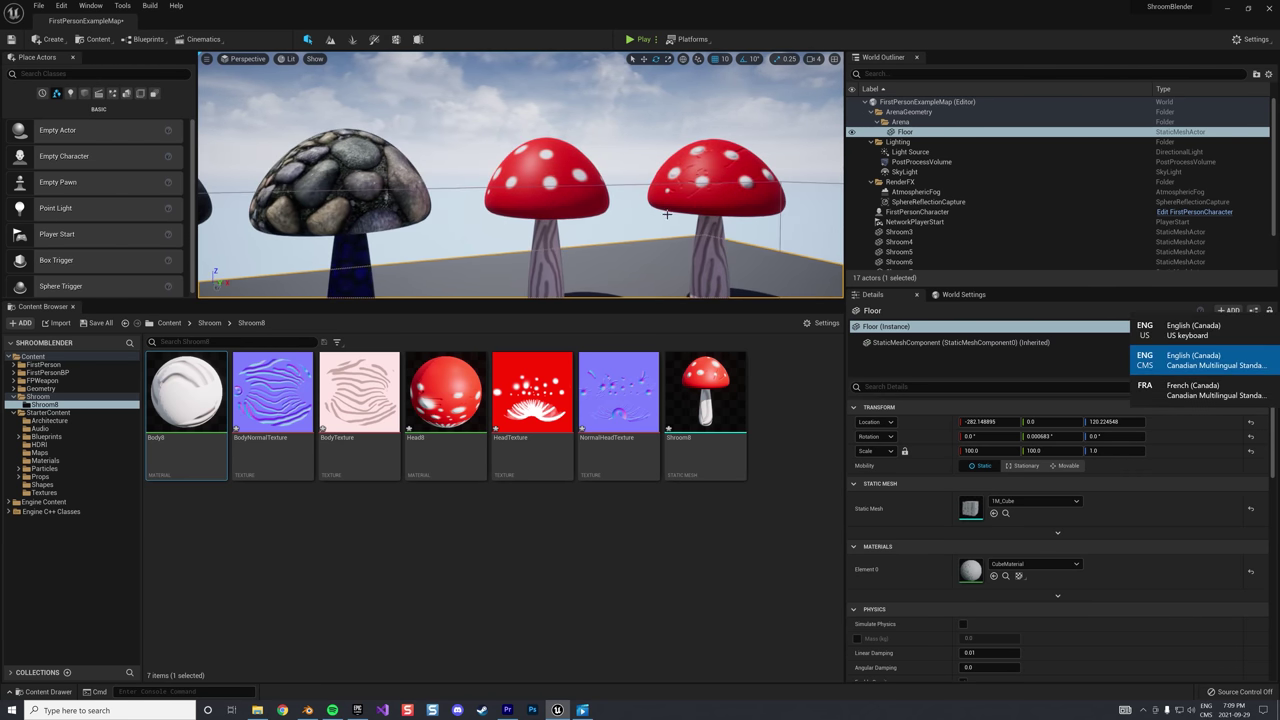
scroll(735, 197, "down", 4)
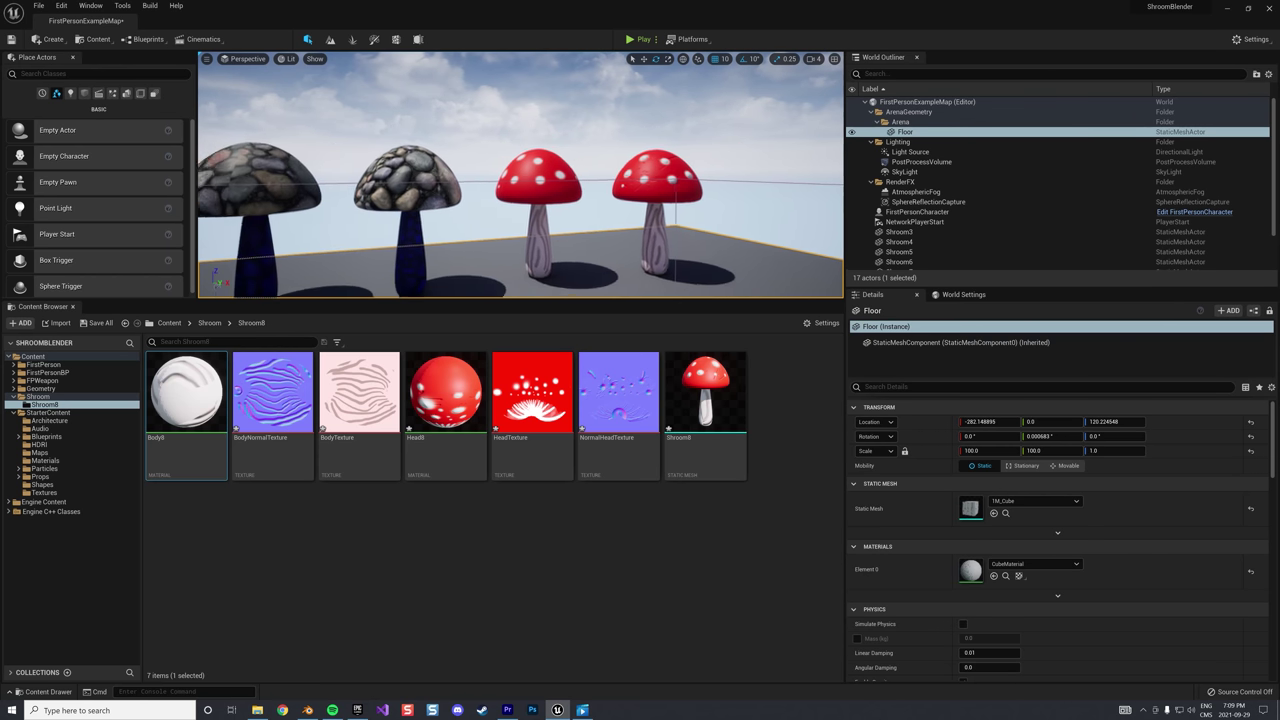
right_click_drag(735, 197, 640, 197)
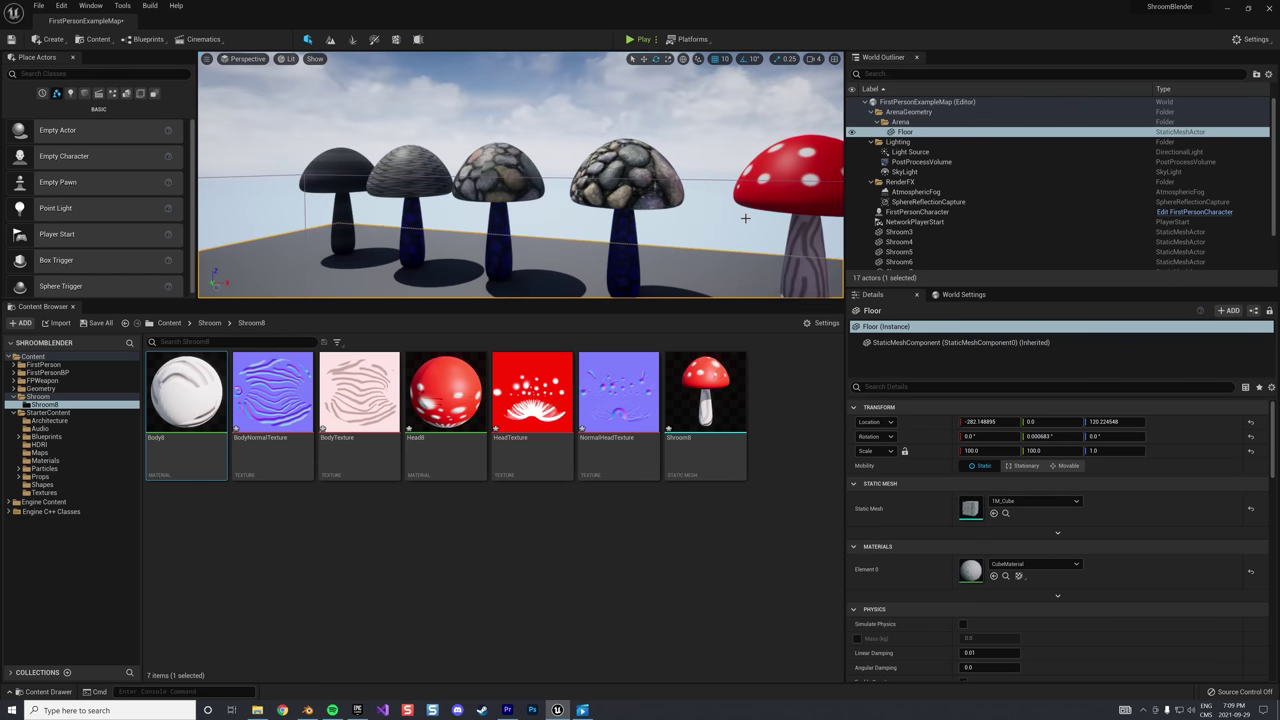
right_click_drag(745, 217, 742, 215)
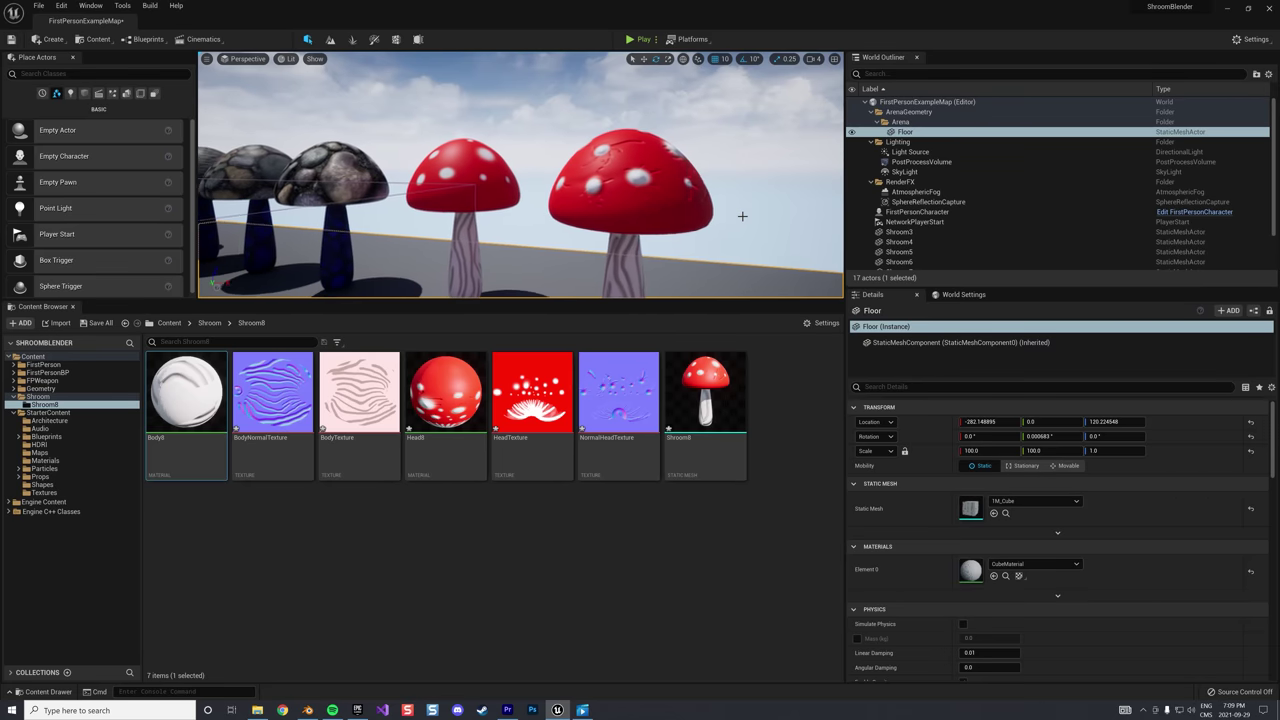
scroll(745, 216, "down", 4)
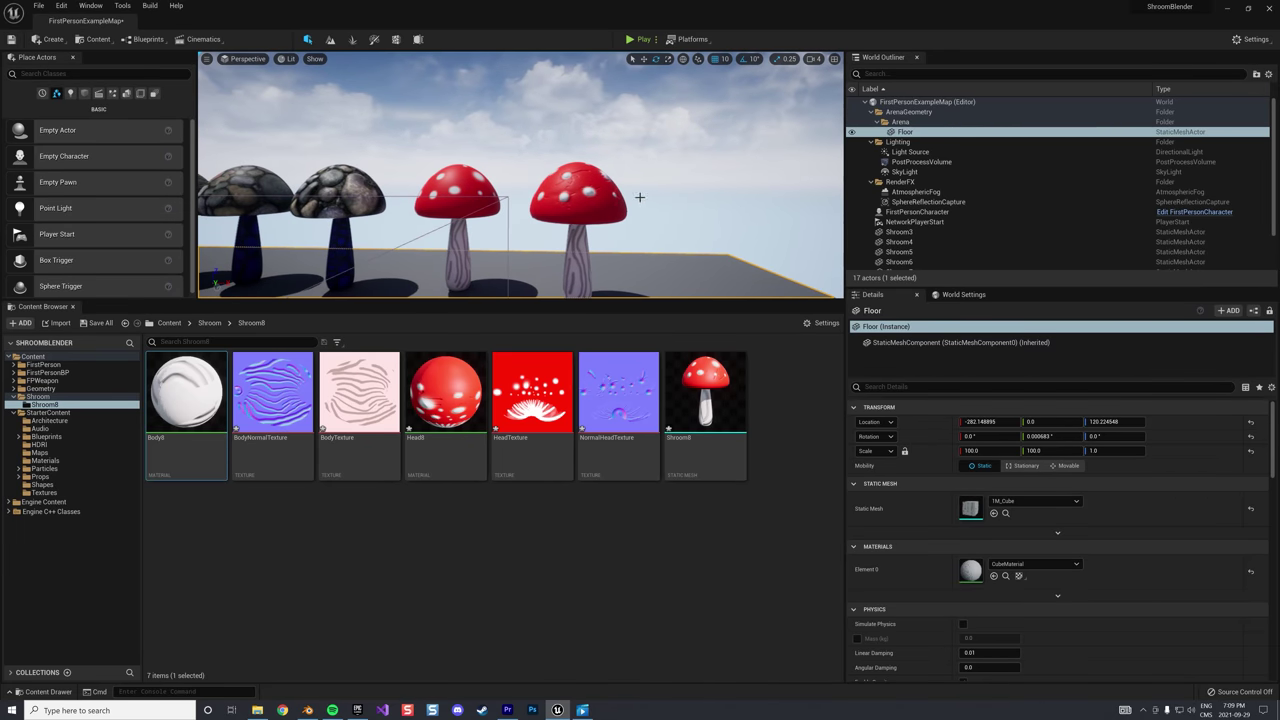
right_click_drag(640, 197, 584, 160)
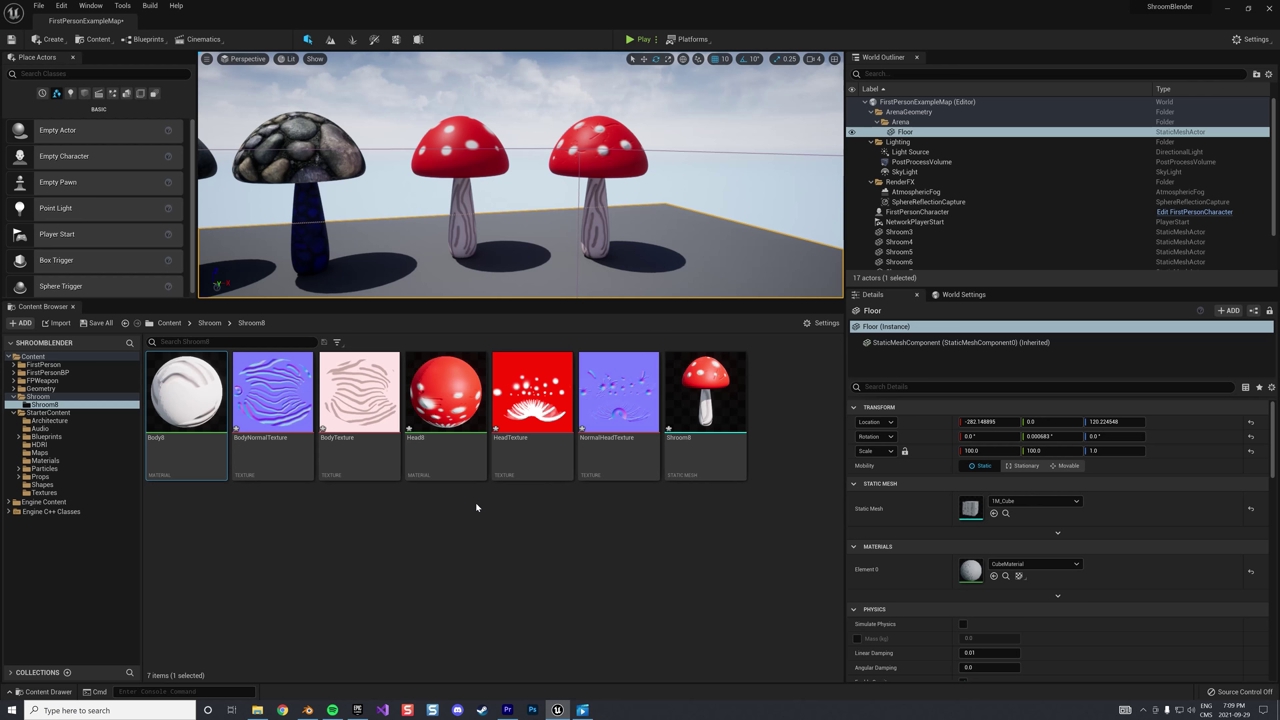
Switch to Blender, select HighShroom, hide Shroom and show HighShroom in the viewport
left_click(307, 710)
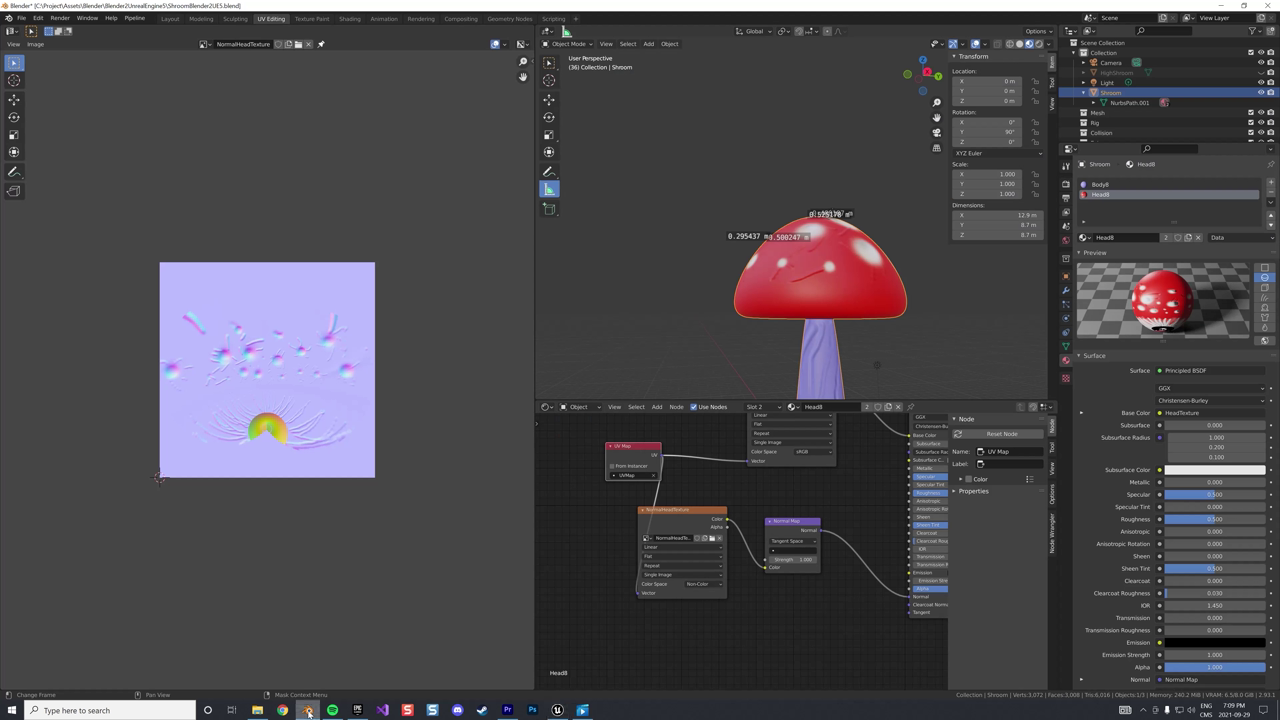
left_click(1120, 74)
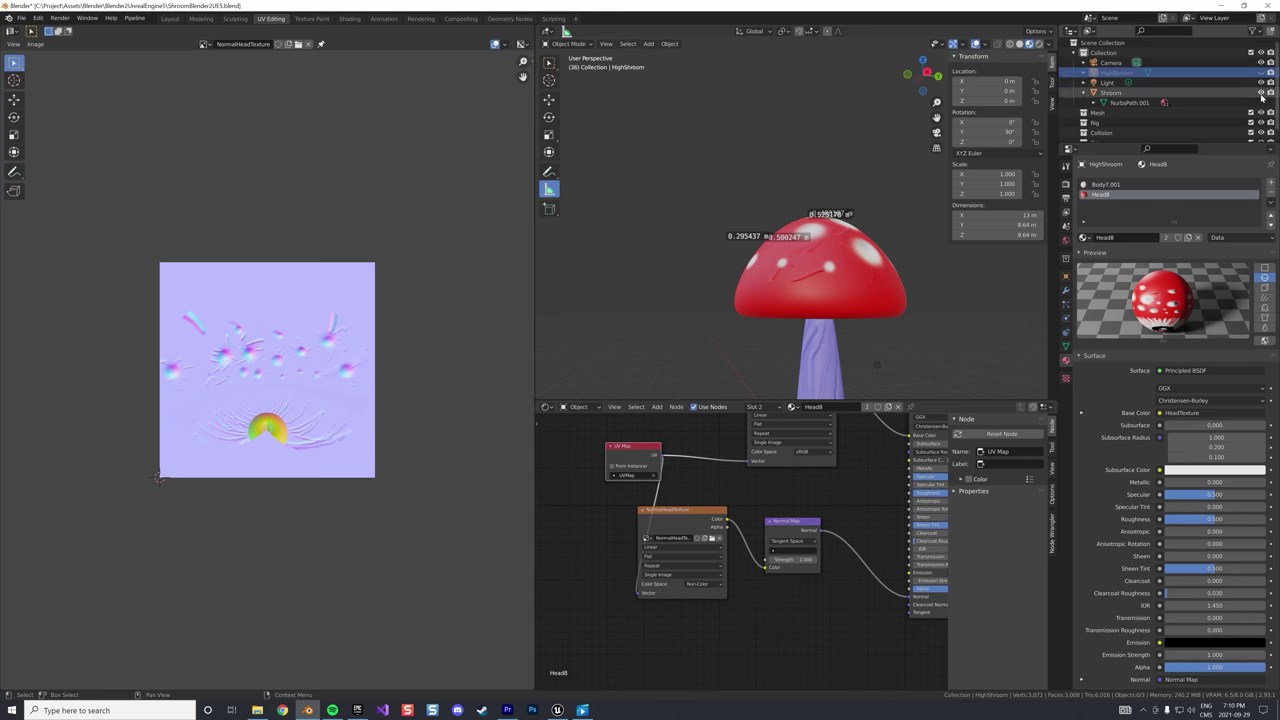
left_click(1261, 92)
left_click(1261, 72)
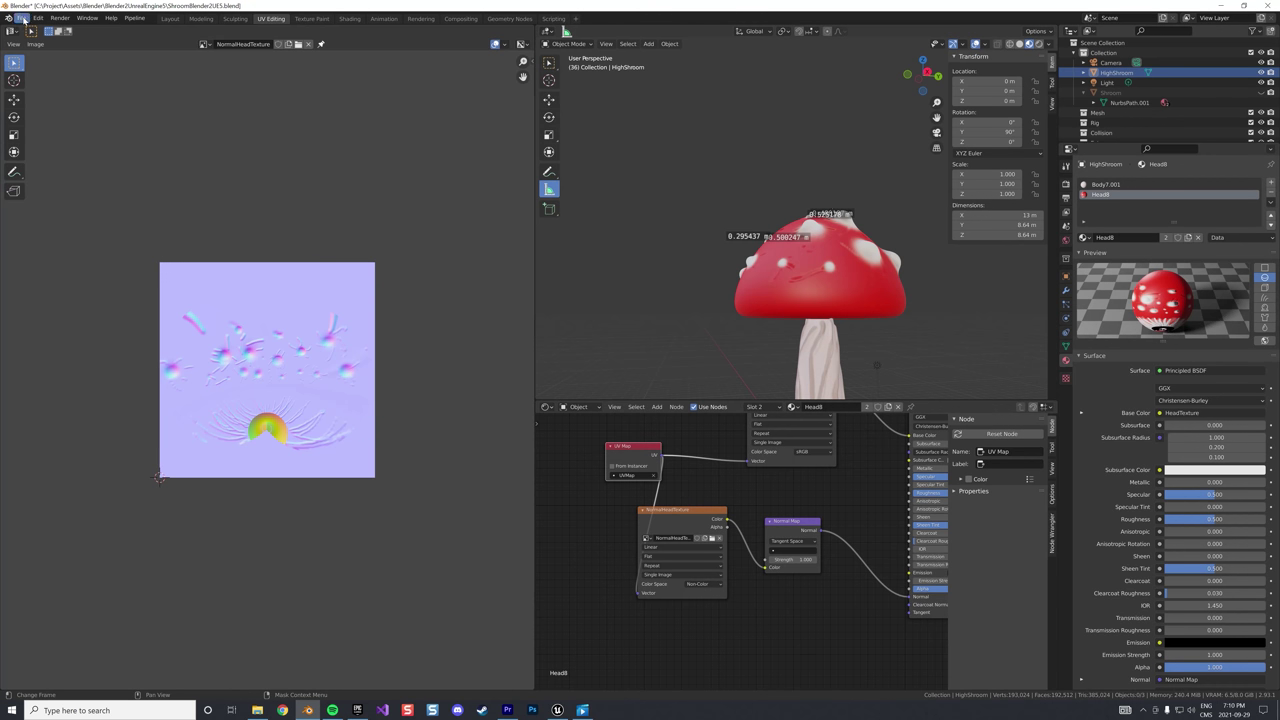
Export the selected HighShroom as Shroom8HiRez.fbx to C:\Project\Shroom, limited to selected objects
left_click(22, 18)
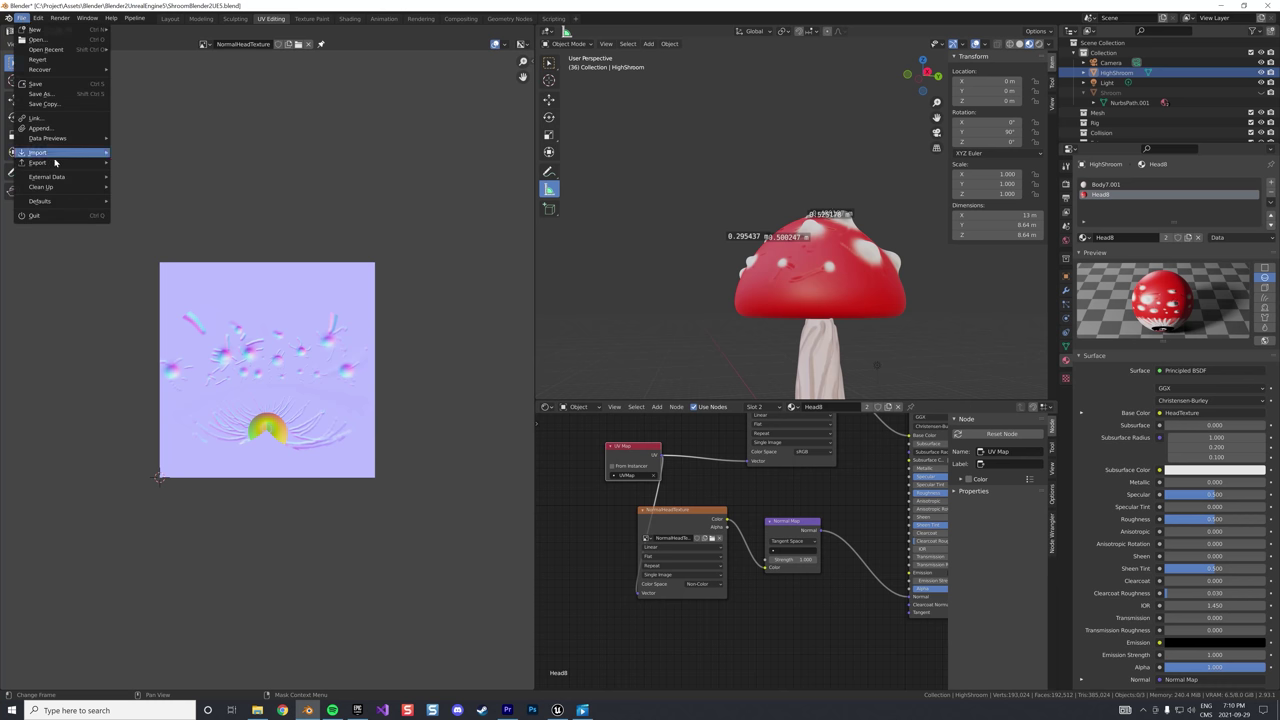
mouse_move(60, 162)
left_click(146, 243)
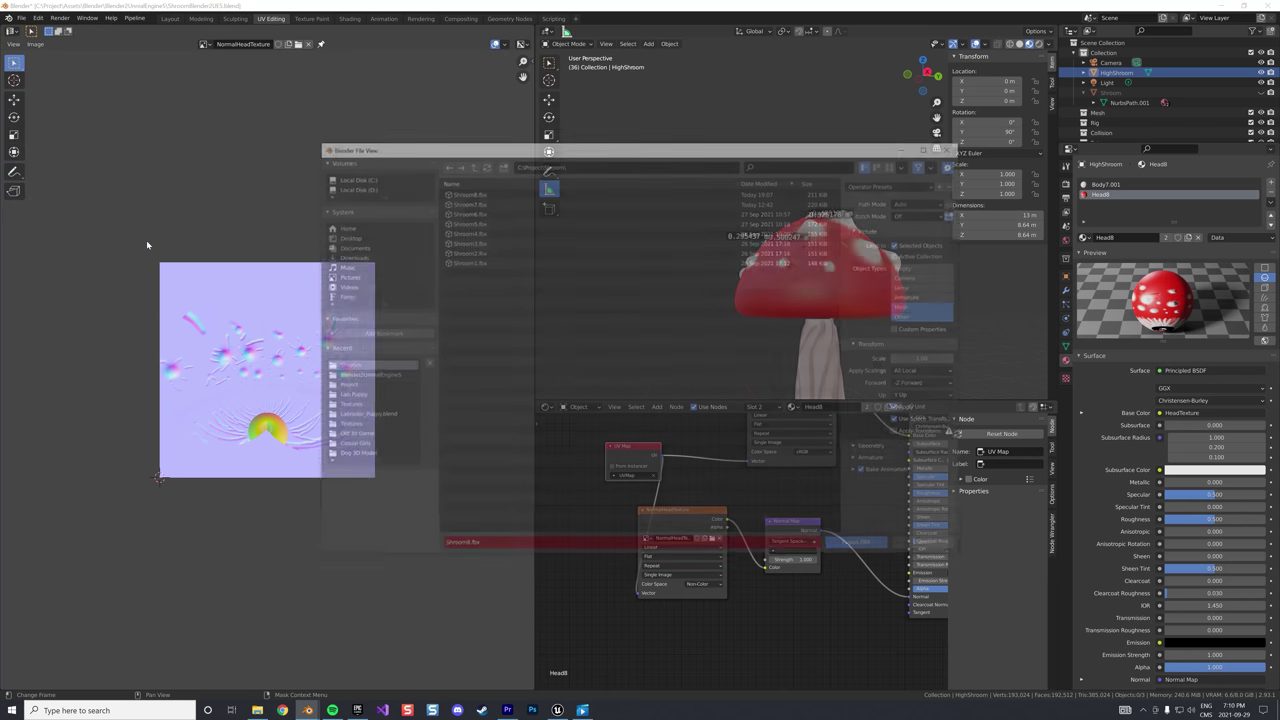
left_click(467, 550)
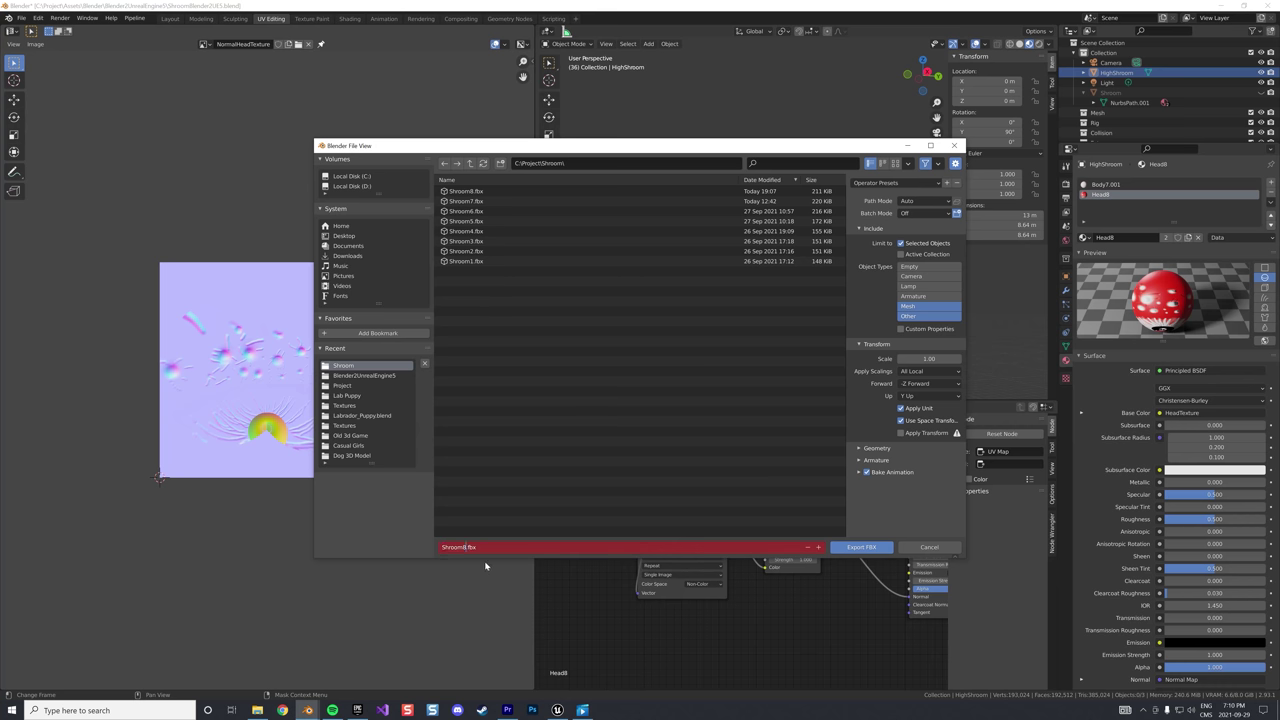
type("HiRez")
key("Return")
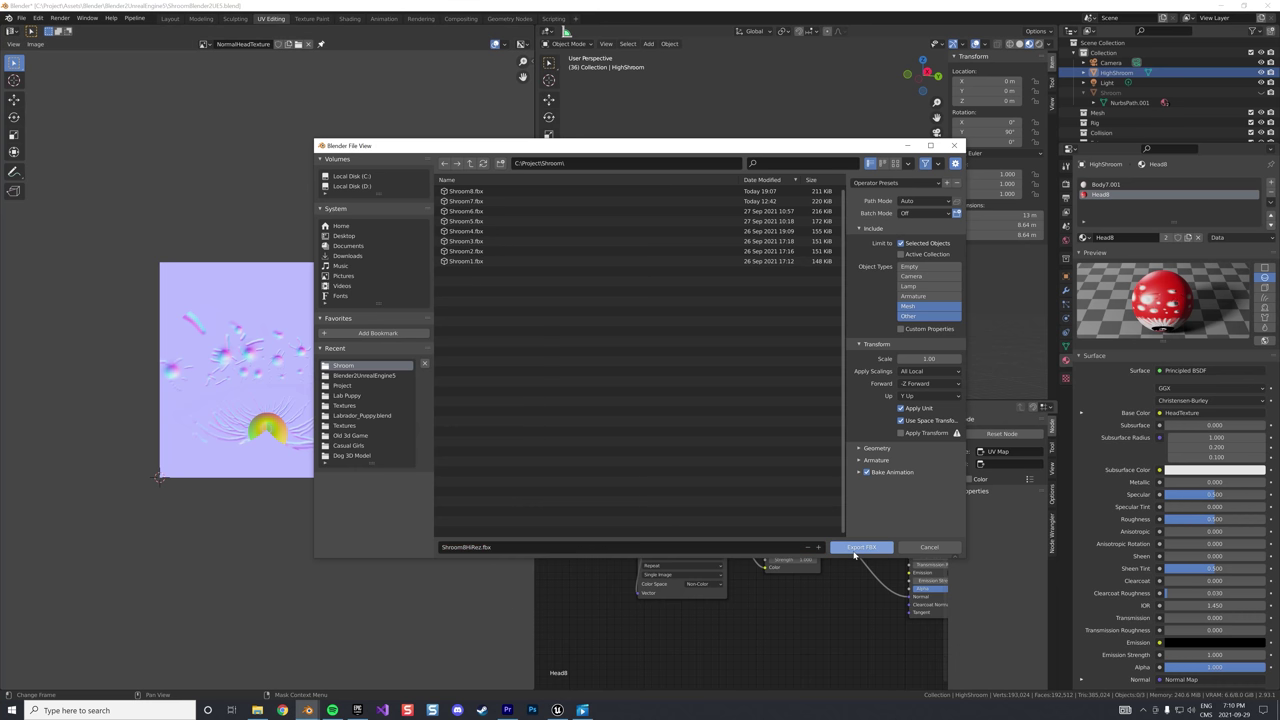
Switch to Unreal Engine, create a folder named HiRez inside Shroom8 and open it
left_click(557, 710)
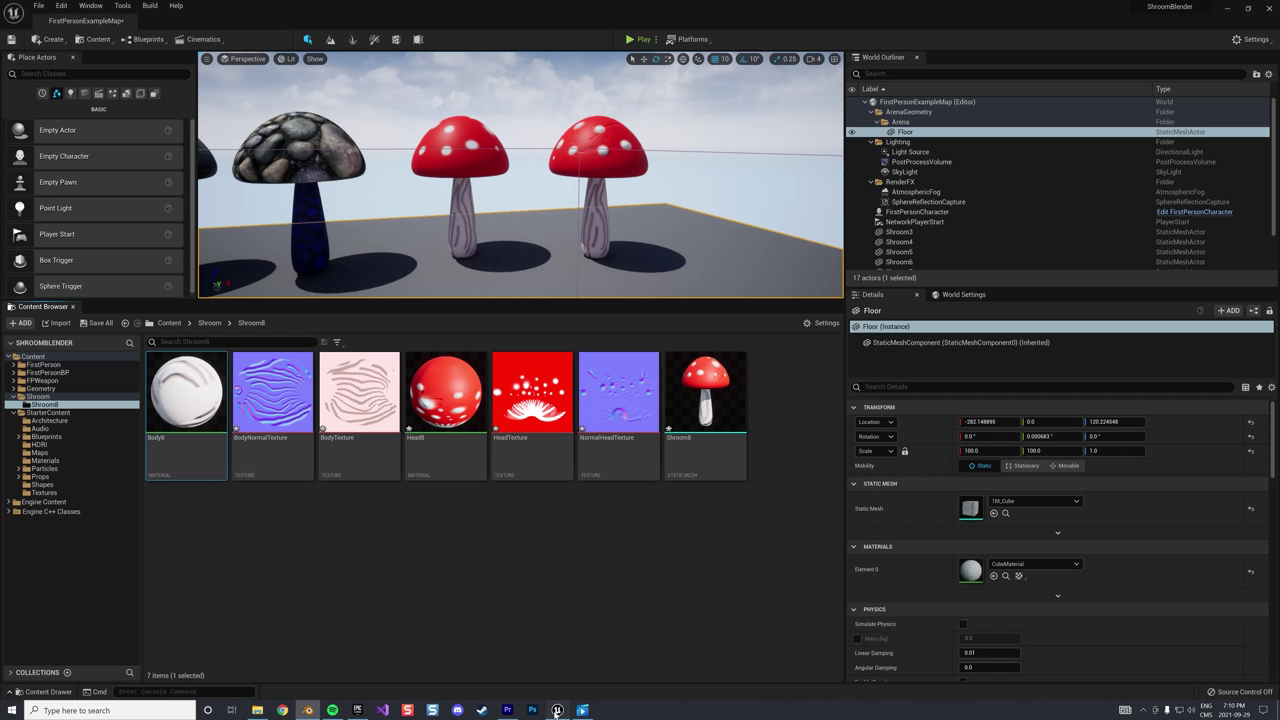
right_click(451, 571)
left_click(493, 278)
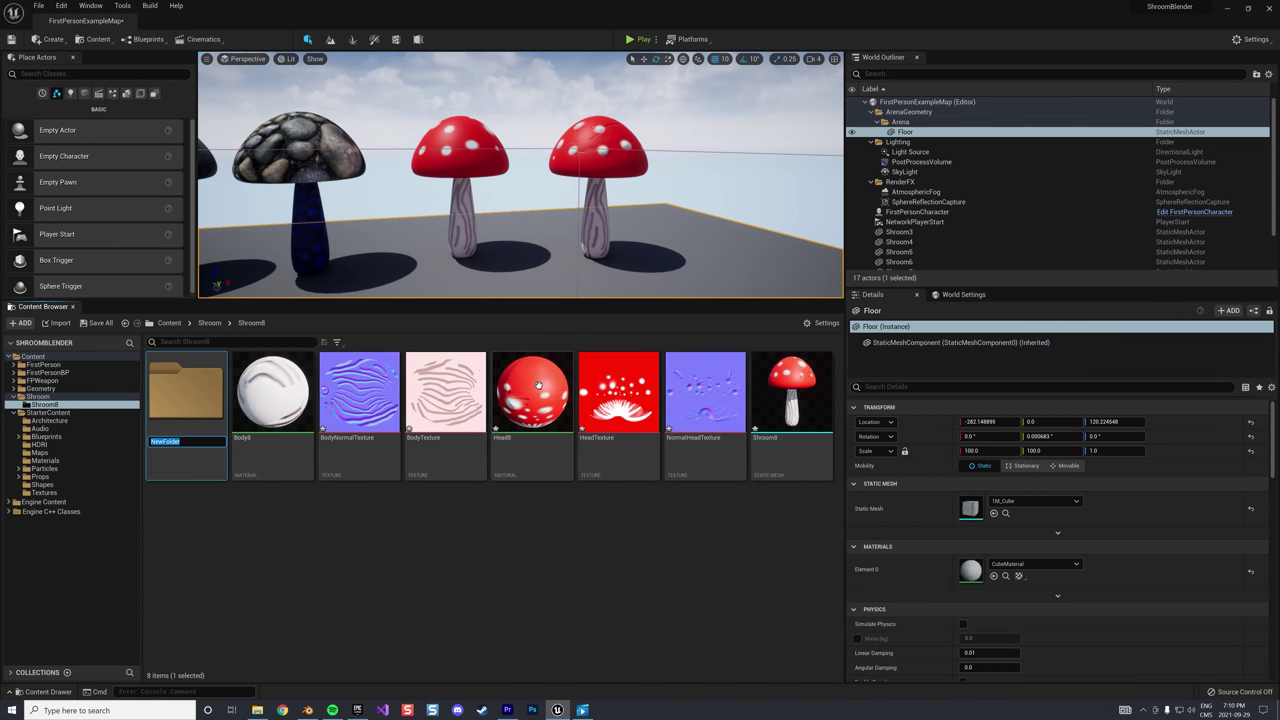
type("HiRez")
key("Return")
key("Return")
Import Shroom8HiRez.fbx from C:\Project\Shroom into the HiRez folder with the default FBX import options
right_click(532, 381)
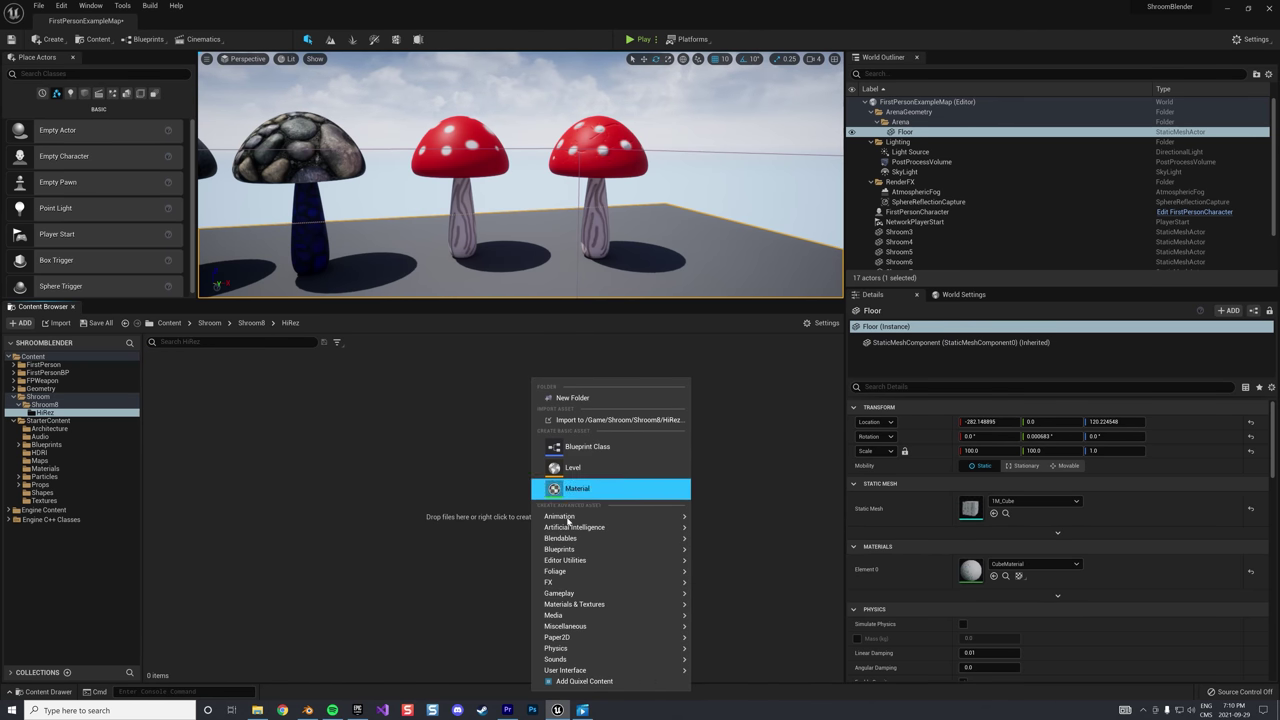
left_click(600, 420)
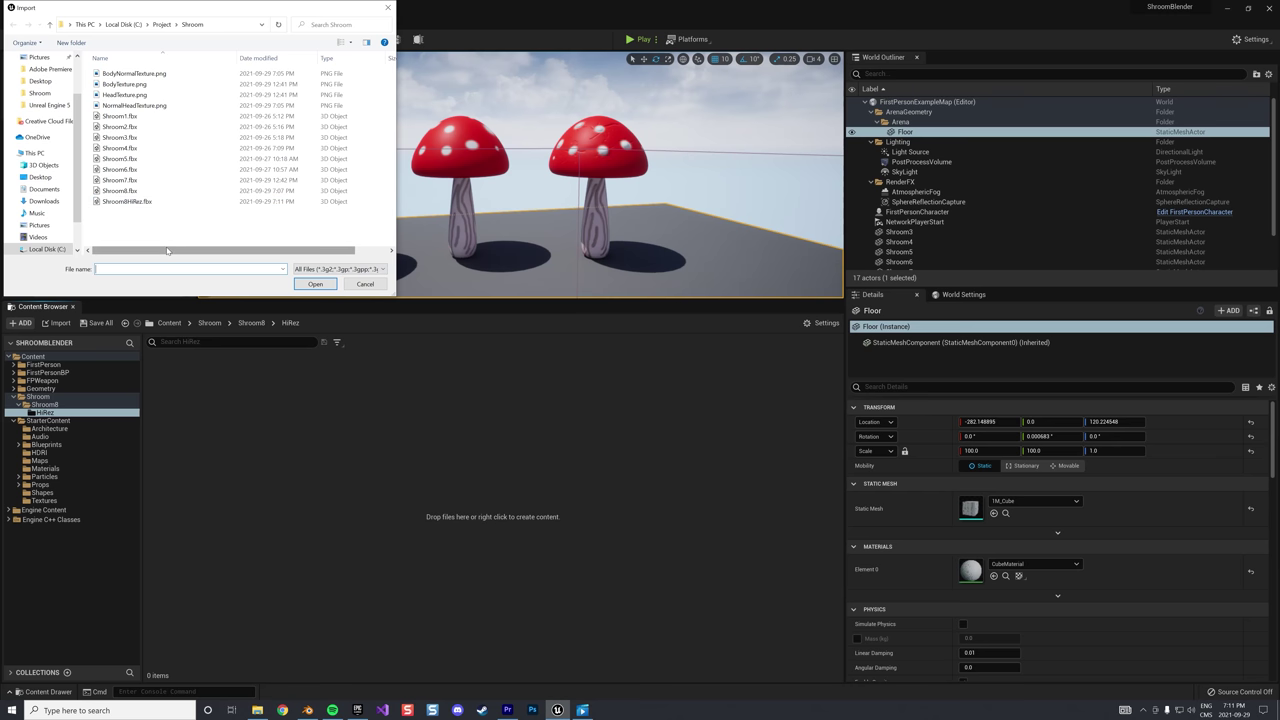
left_click_drag(200, 251, 237, 253)
left_click(108, 202)
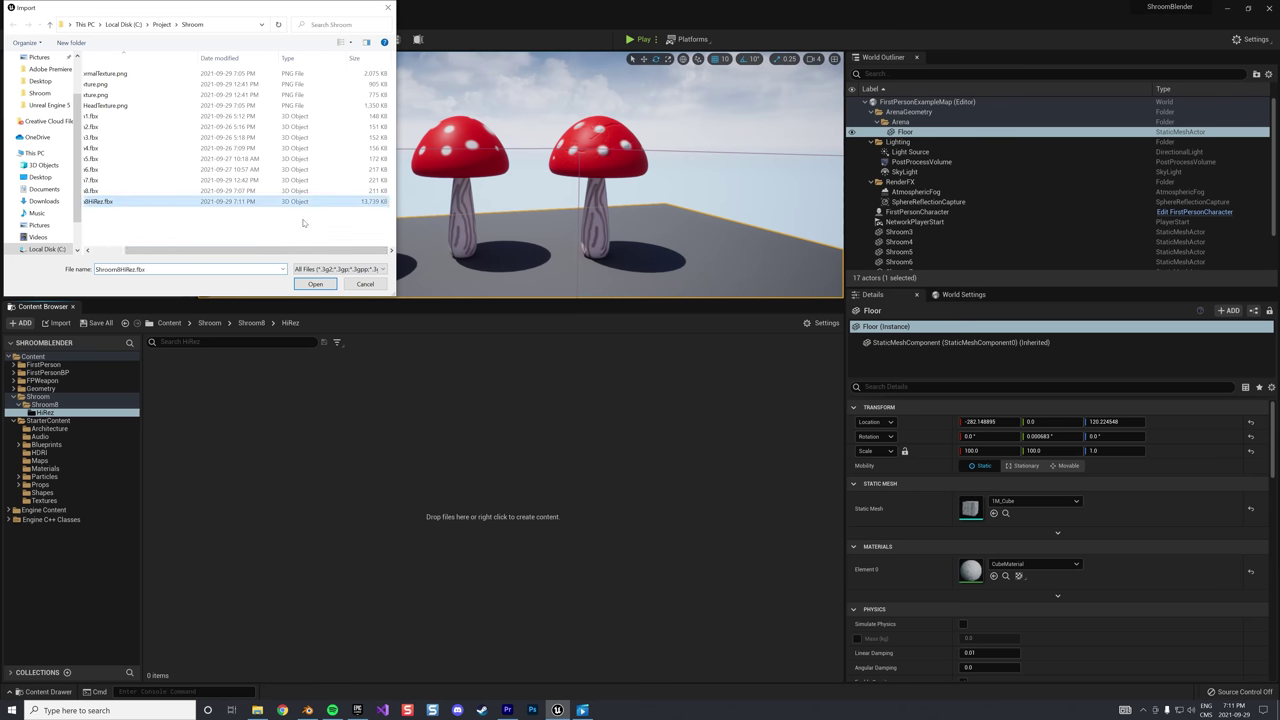
left_click_drag(296, 250, 254, 250)
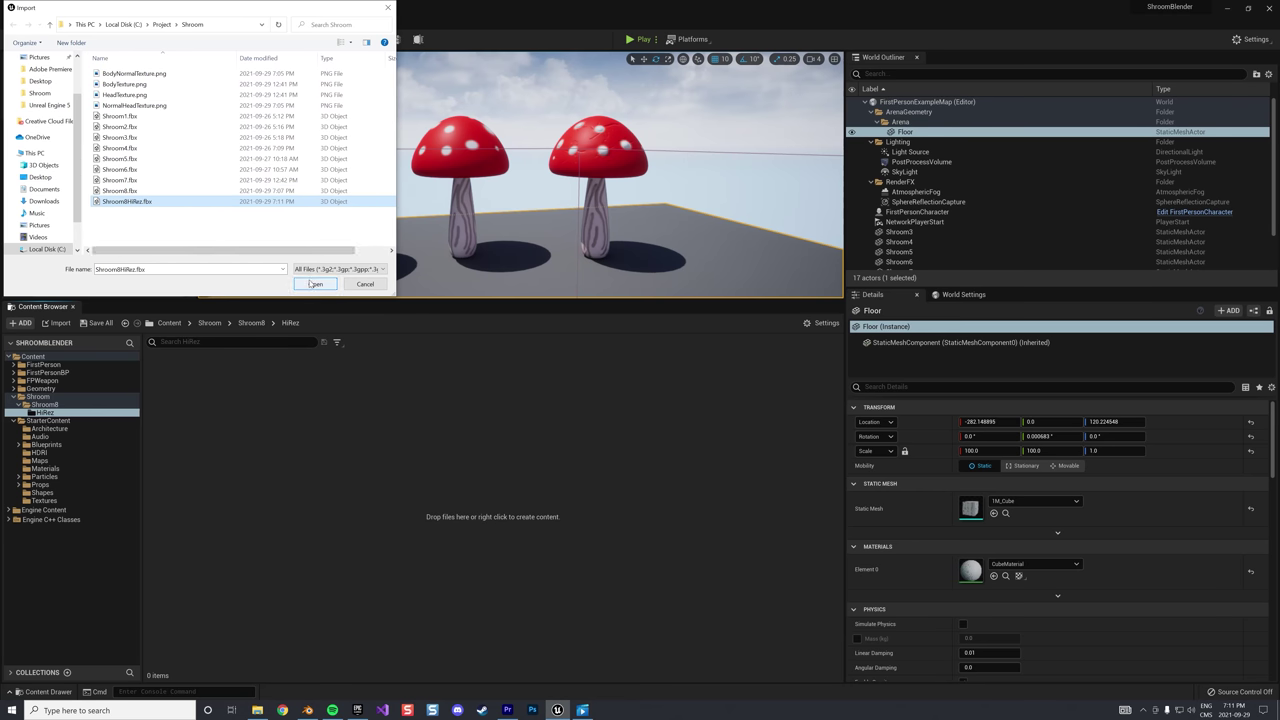
left_click(315, 284)
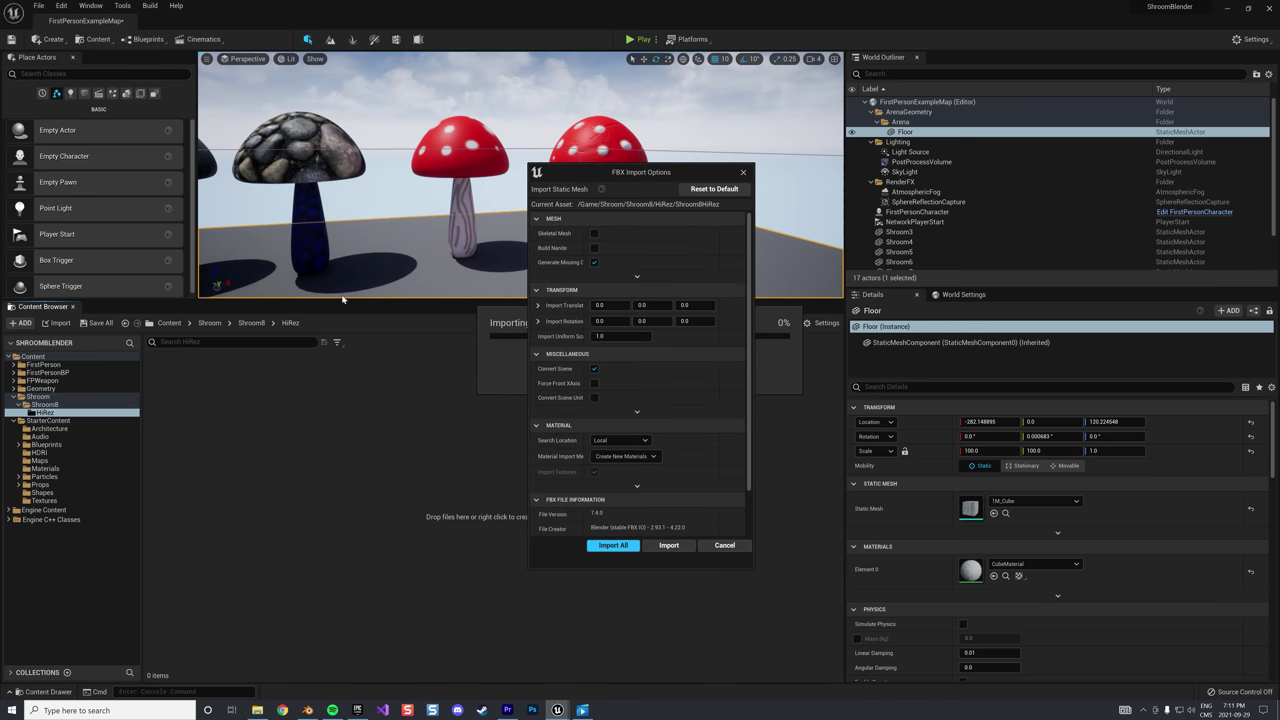
left_click(604, 546)
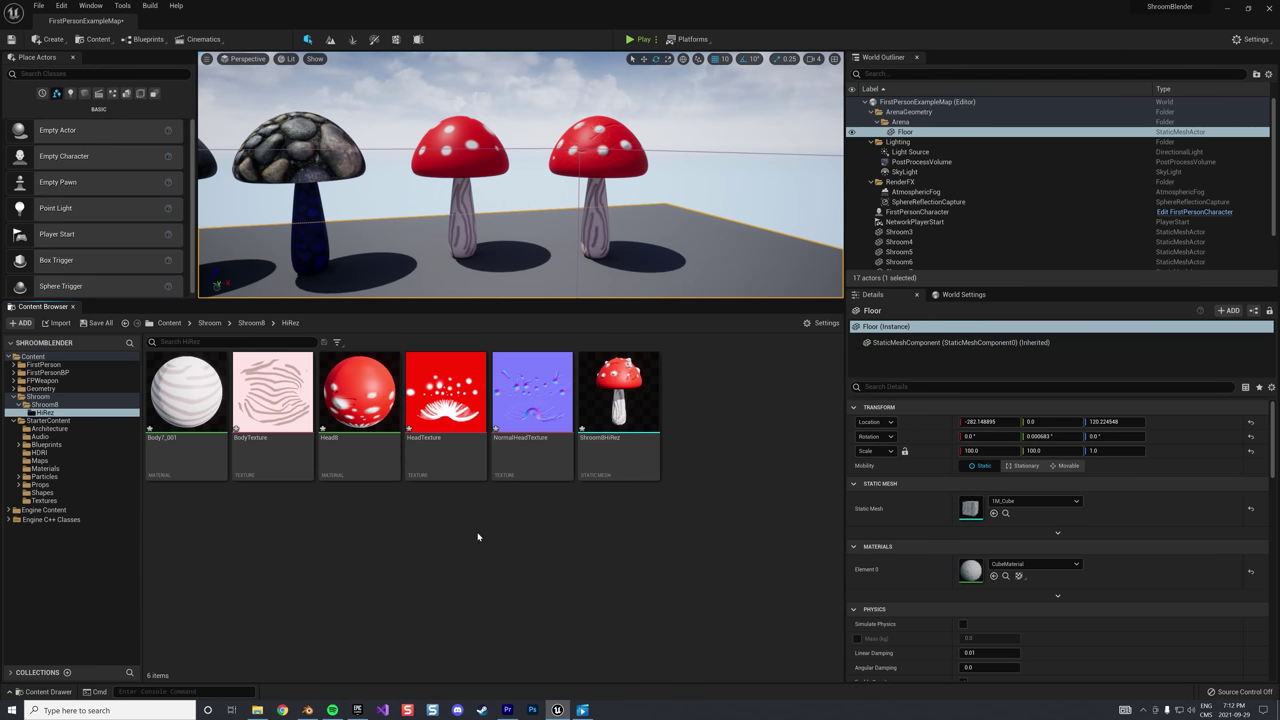
Place the Shroom8HiRez mesh at the end of the mushroom row and compare it with the low-resolution Shroom8
left_click(251, 322)
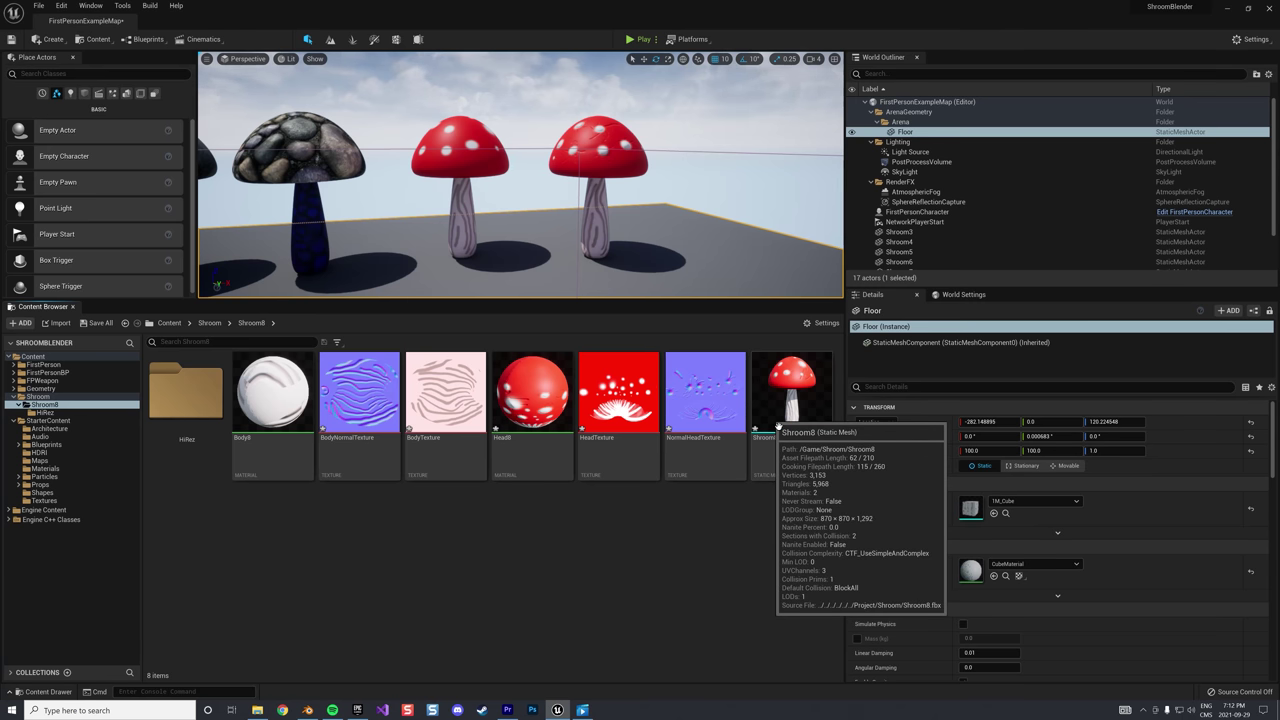
double_click(176, 401)
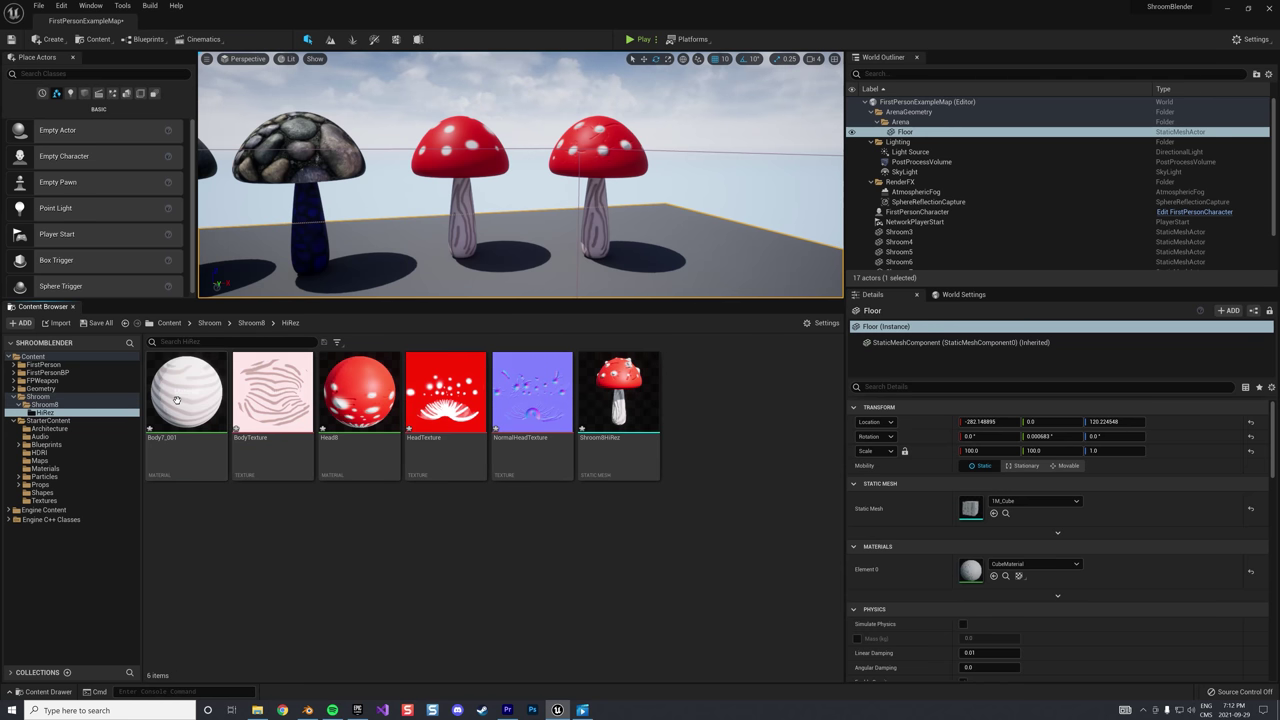
left_click_drag(618, 395, 728, 281)
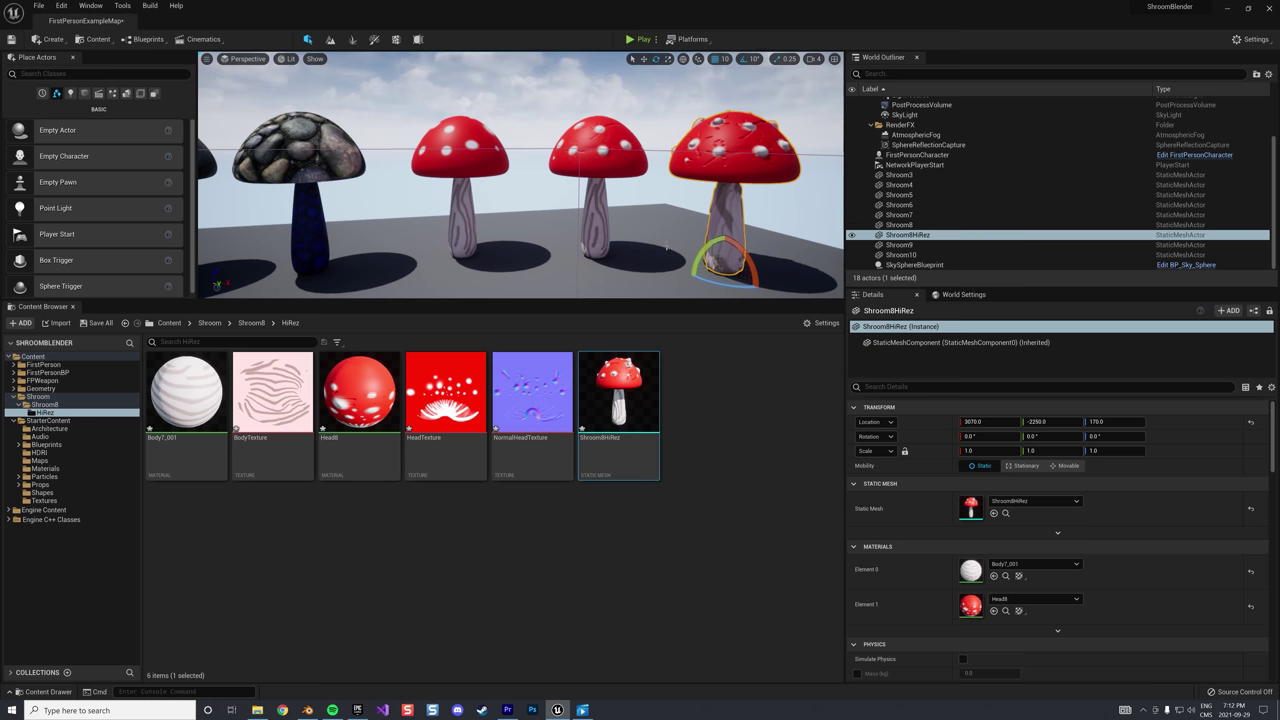
scroll(521, 199, "up", 3)
right_click_drag(521, 199, 788, 337)
right_click_drag(770, 280, 764, 255)
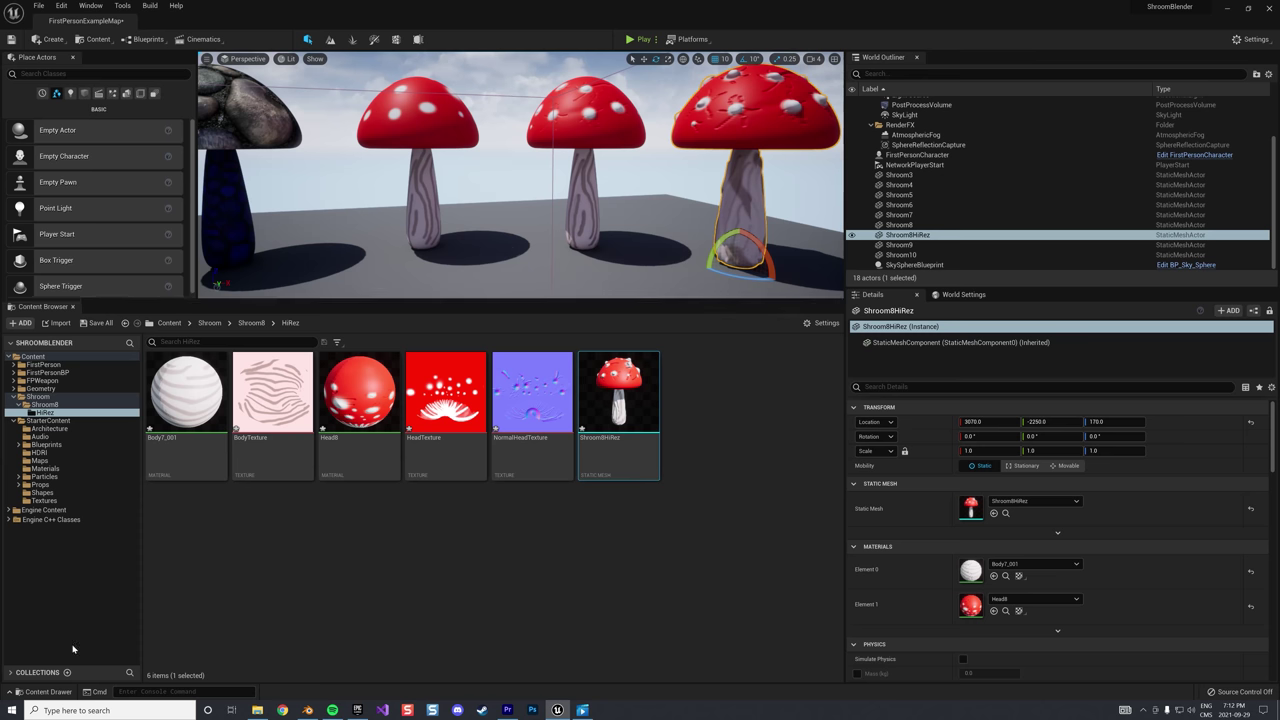
Select every asset in the HiRez folder and force-delete them
left_click(185, 691)
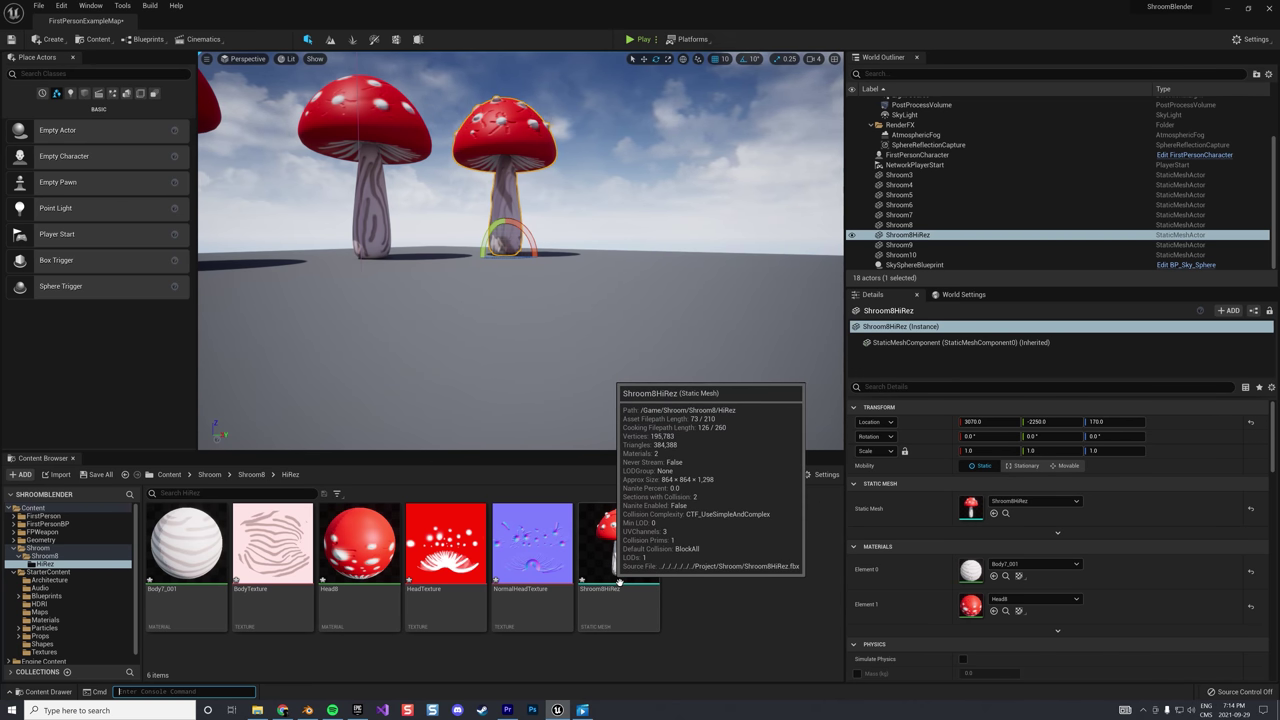
left_click(251, 474)
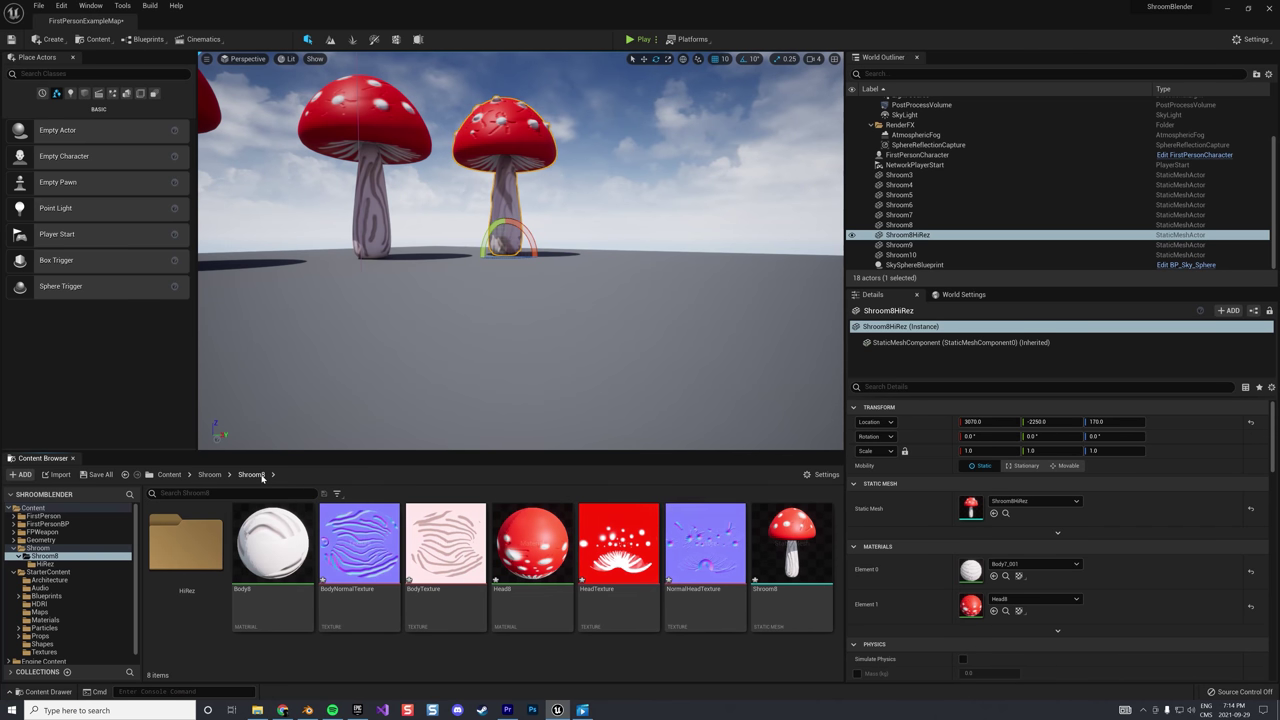
double_click(186, 545)
left_click(625, 545, "shift")
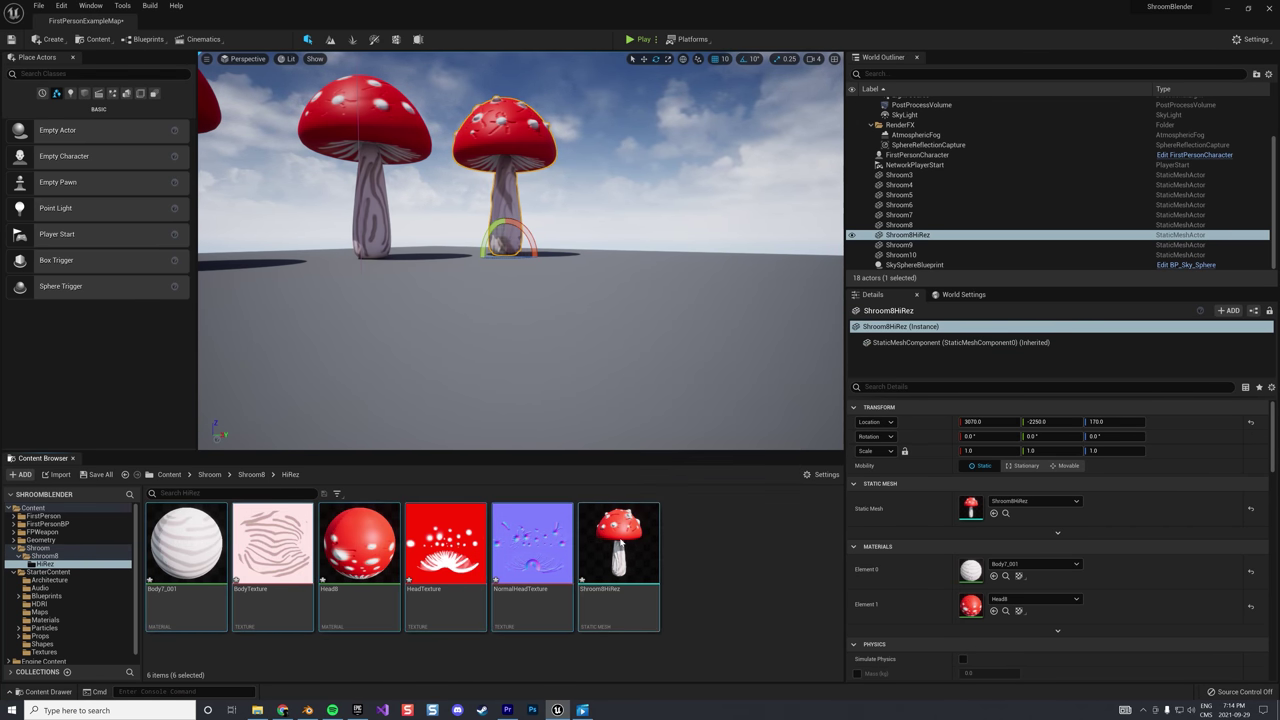
key("Delete")
left_click(566, 514)
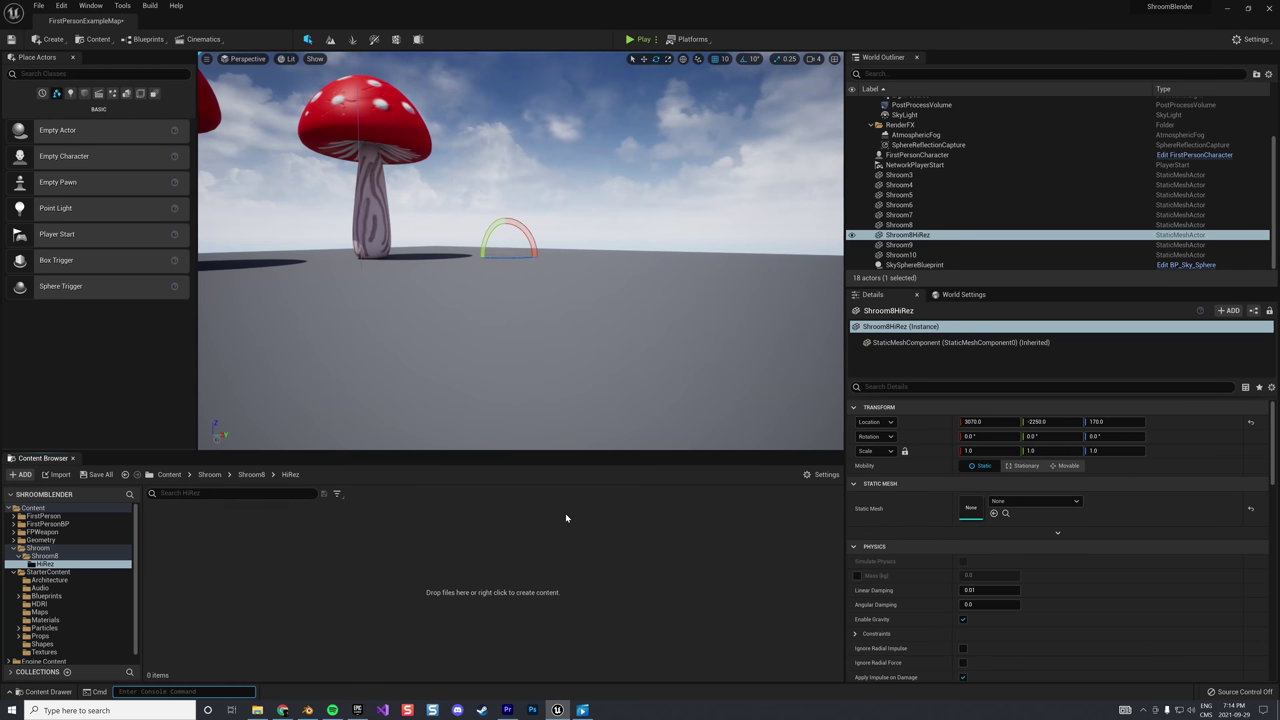
Import Shroom8HiRez.fbx into the HiRez folder with Build Nanite enabled, and place the mesh beside the row's last mushroom
right_click(283, 550)
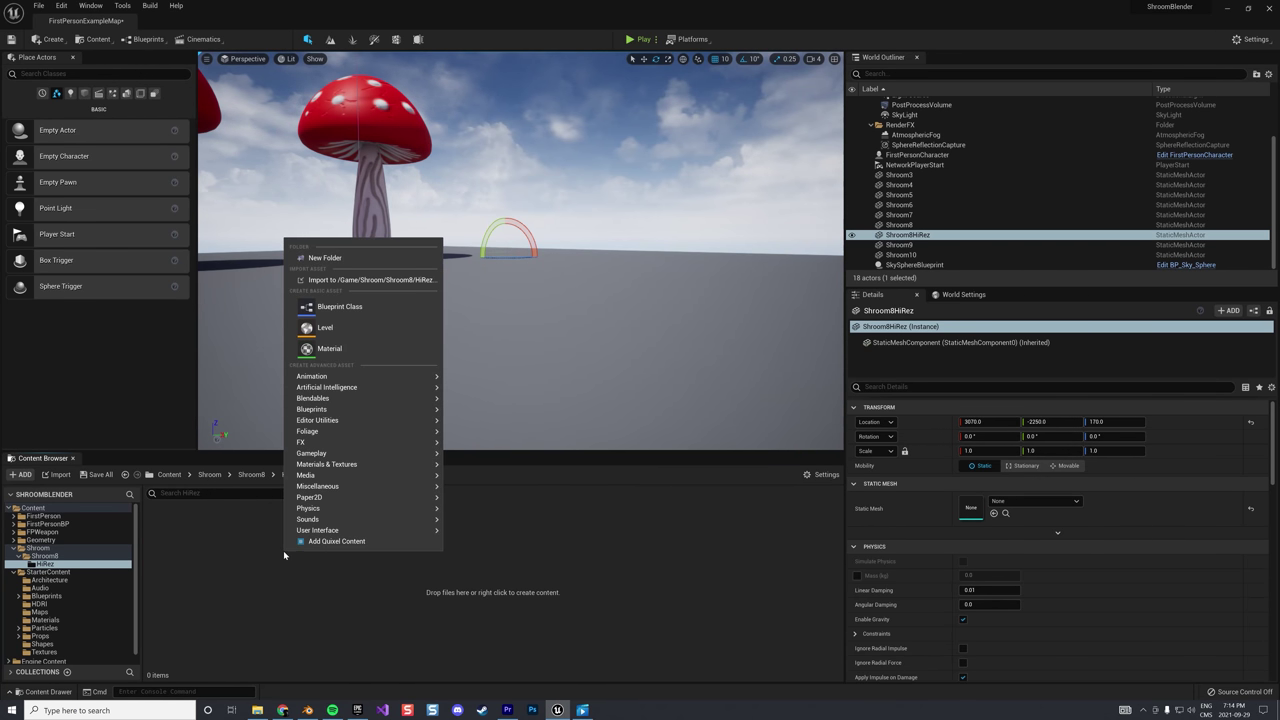
left_click(347, 279)
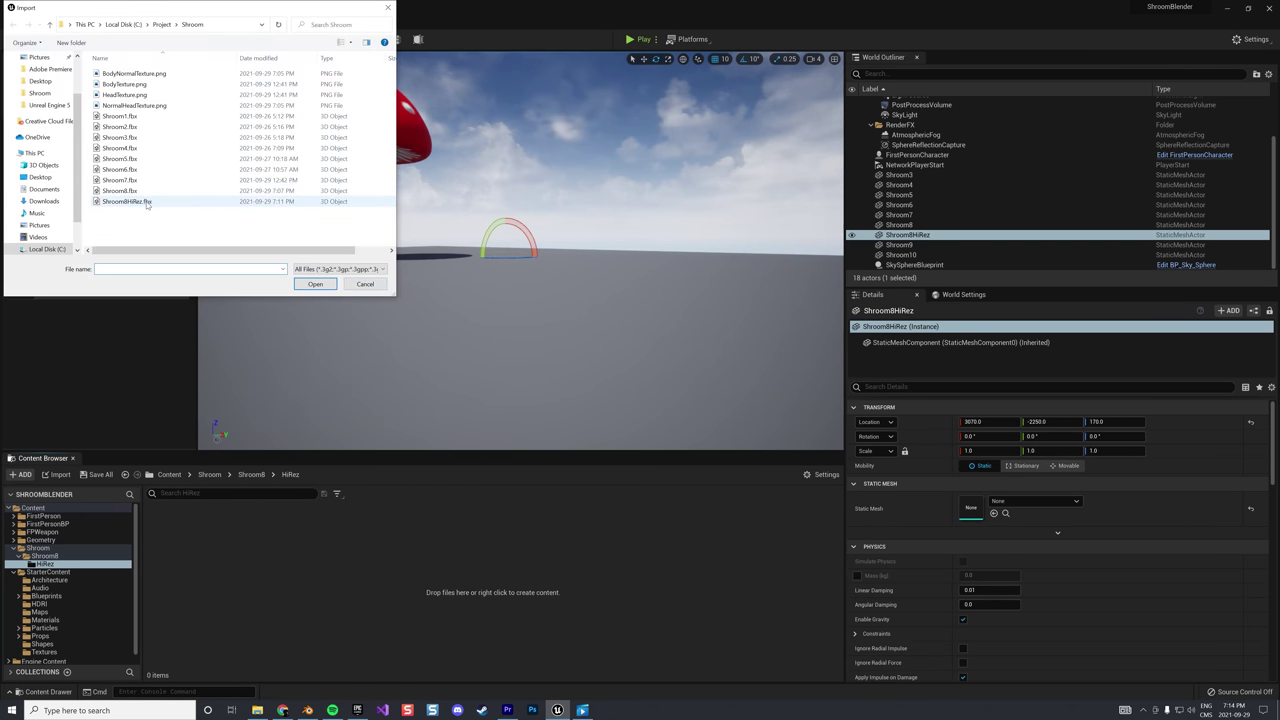
left_click(127, 201)
left_click(307, 285)
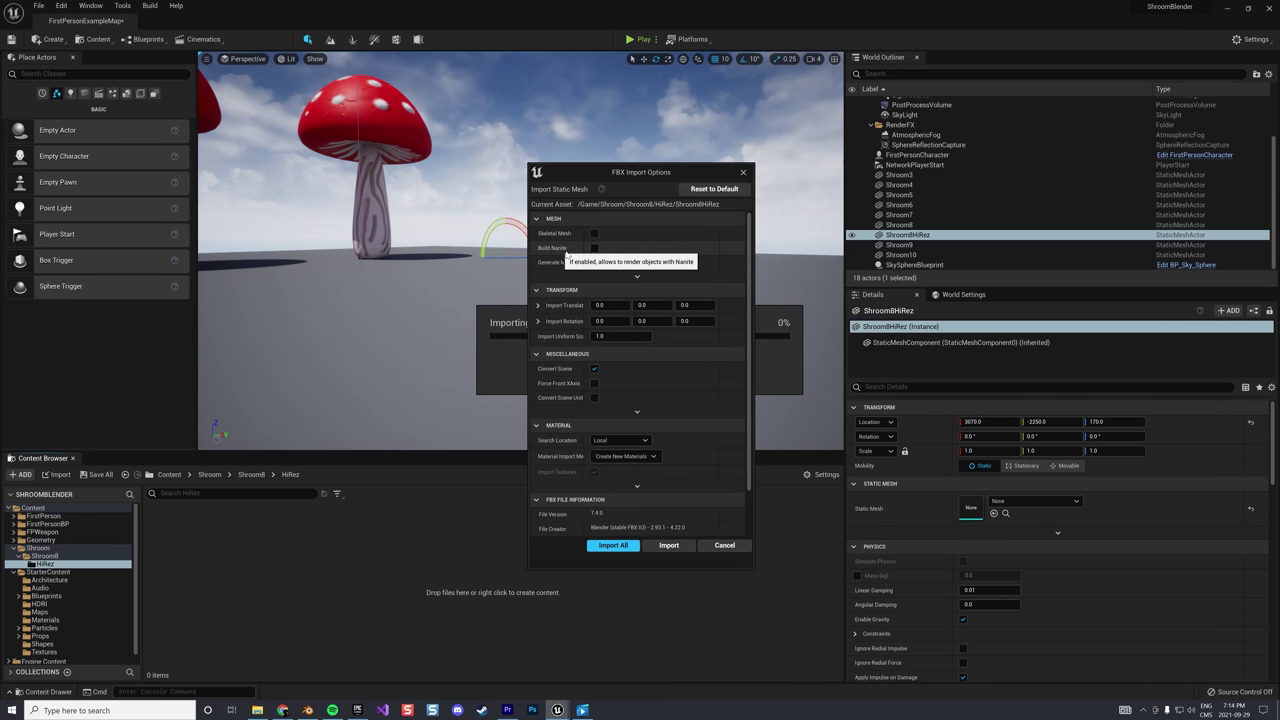
left_click(594, 248)
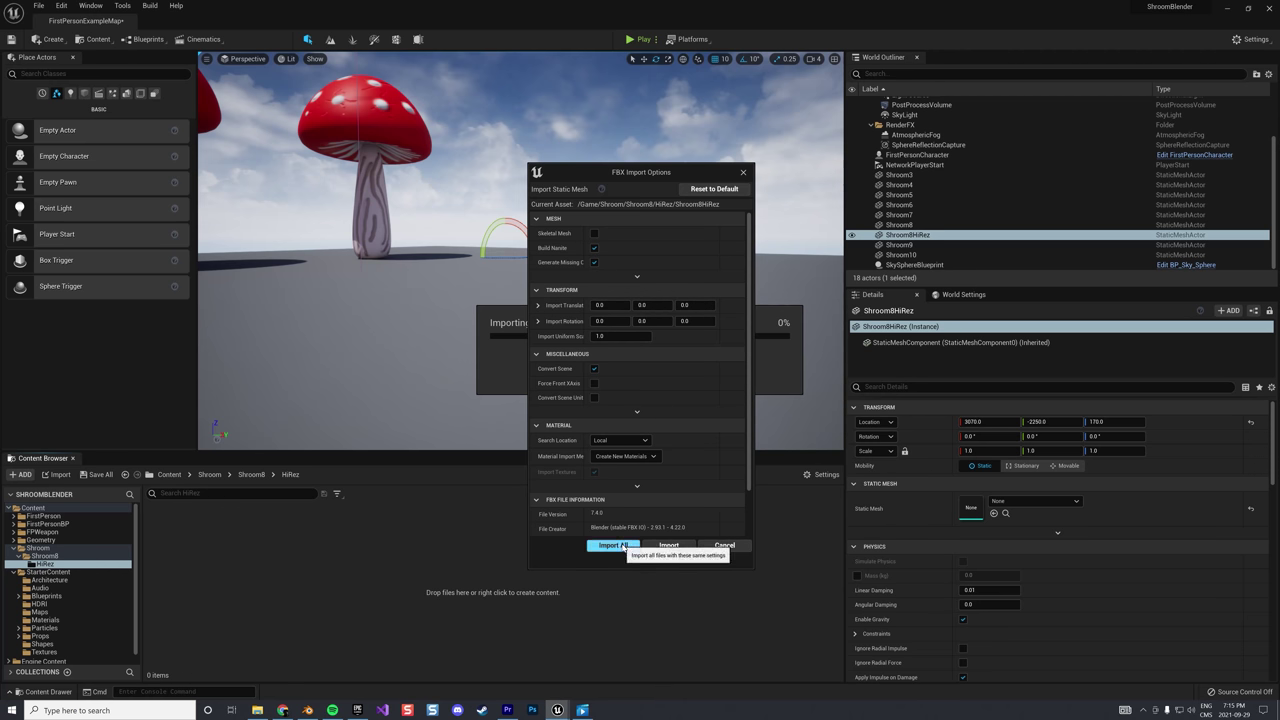
left_click(617, 546)
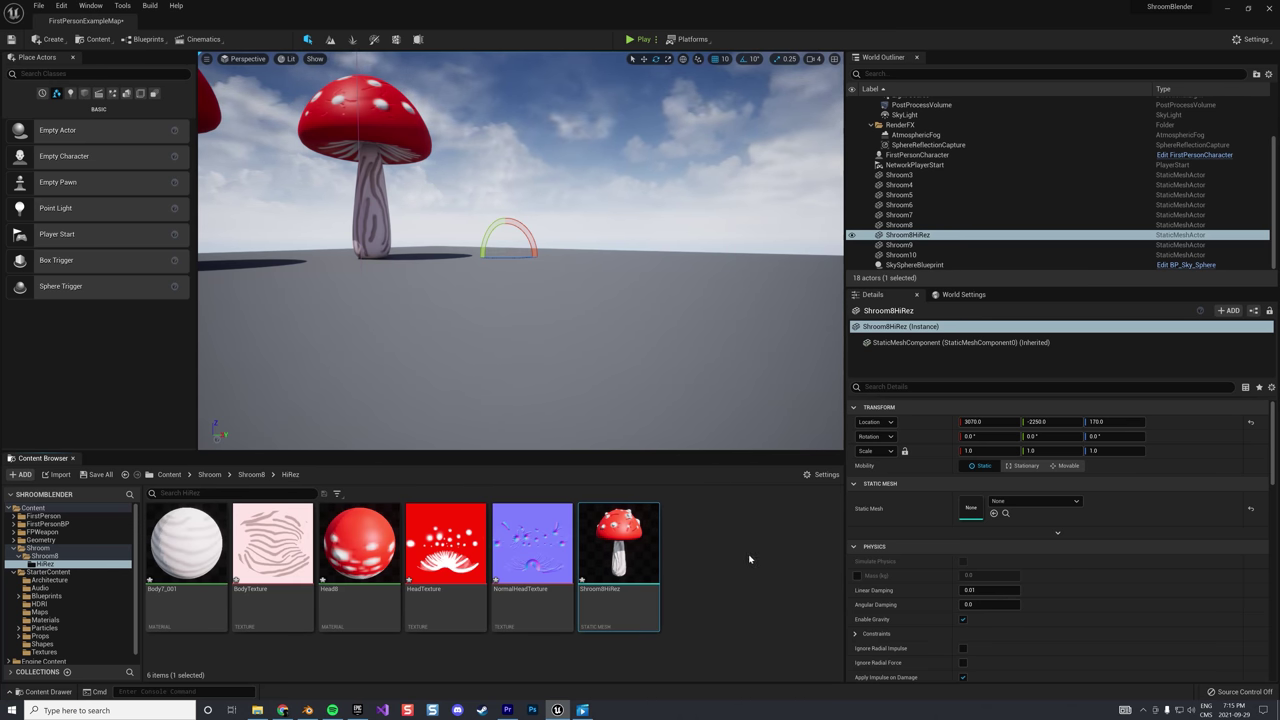
mouse_move(619, 569)
left_click_drag(619, 569, 550, 263)
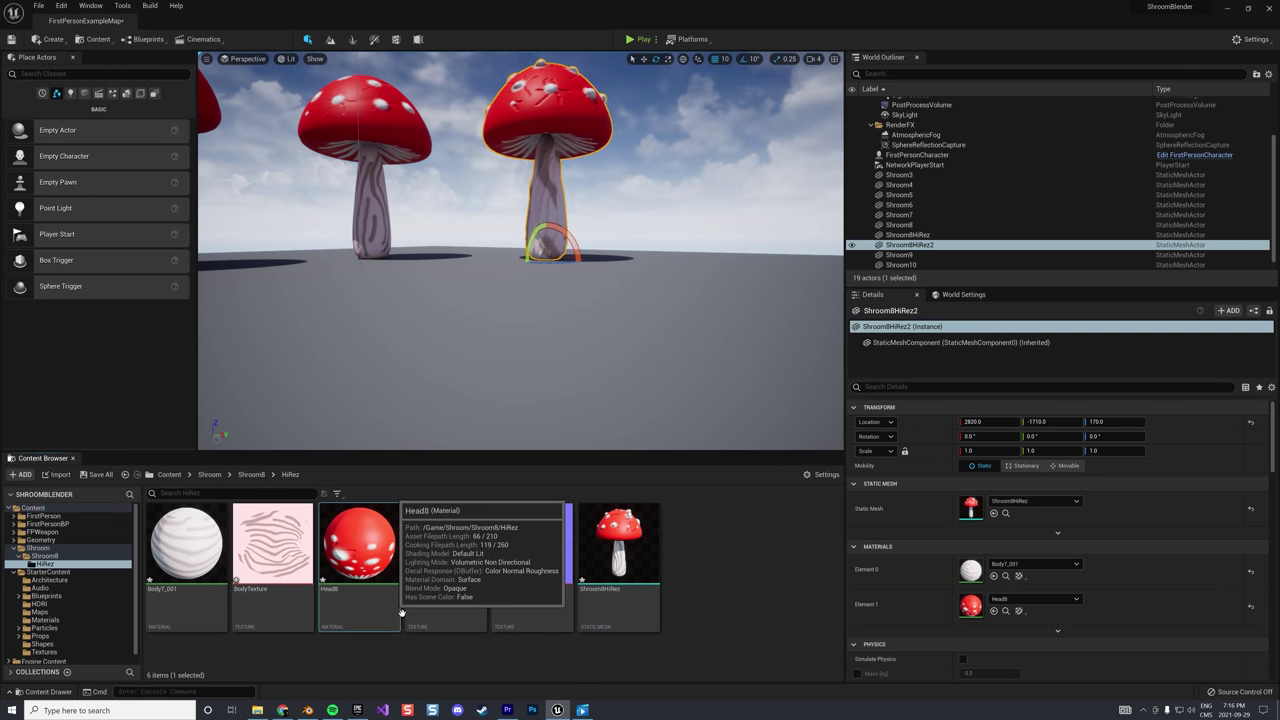
Duplicate the Head8 and Body7_001 materials within the HiRez folder
key("ctrl+c")
key("ctrl+v")
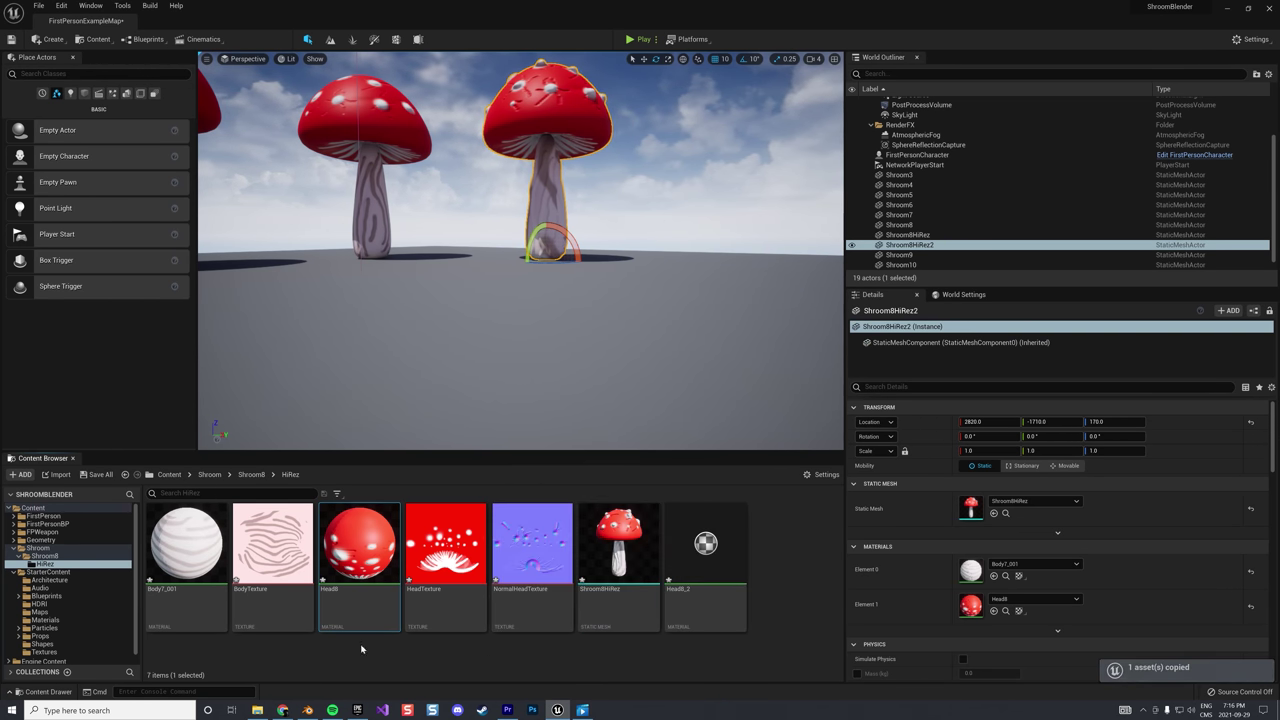
left_click(201, 577)
key("ctrl+c")
key("ctrl+v")
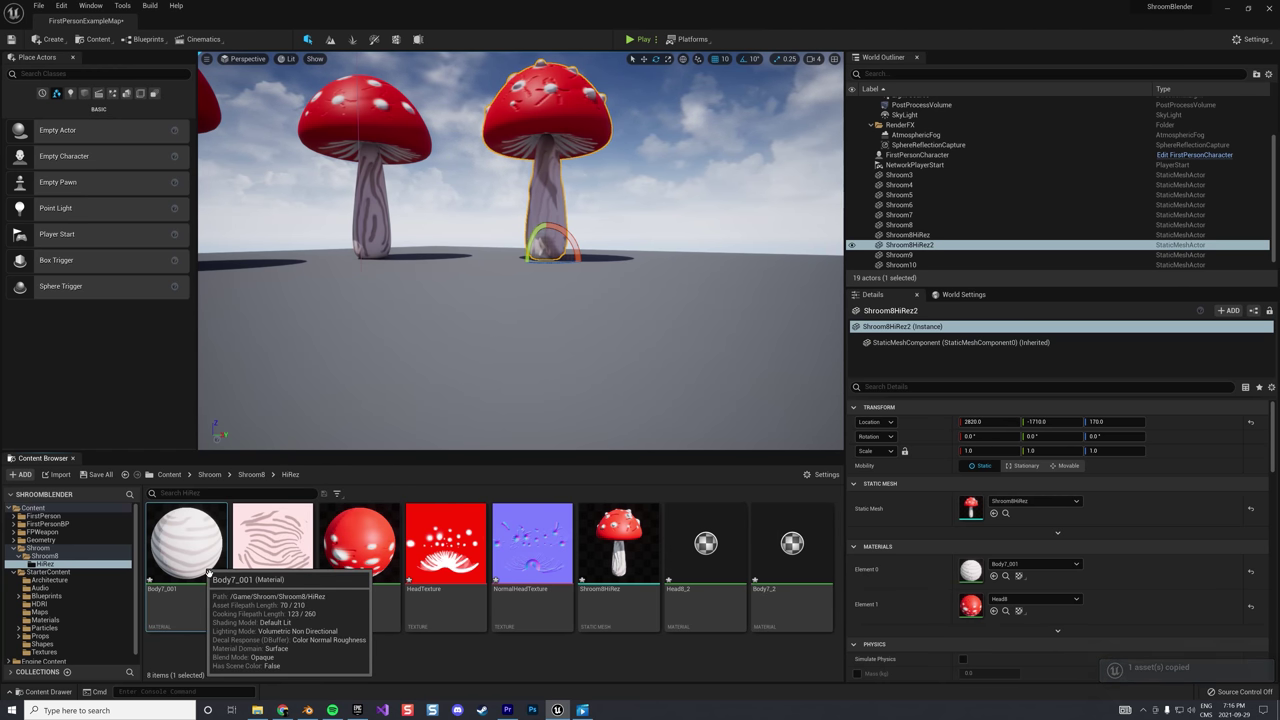
Force-delete the original Body7_001 and Head8 materials from the HiRez folder
key("Delete")
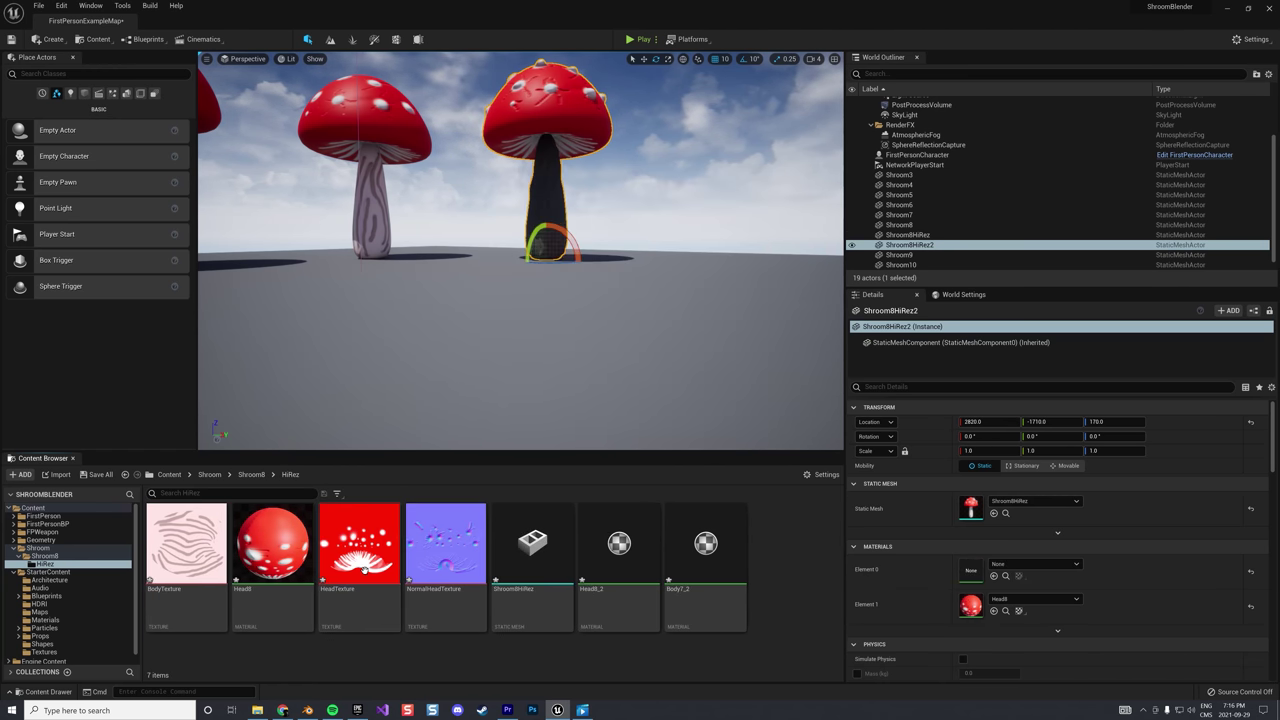
left_click(275, 558)
key("Delete")
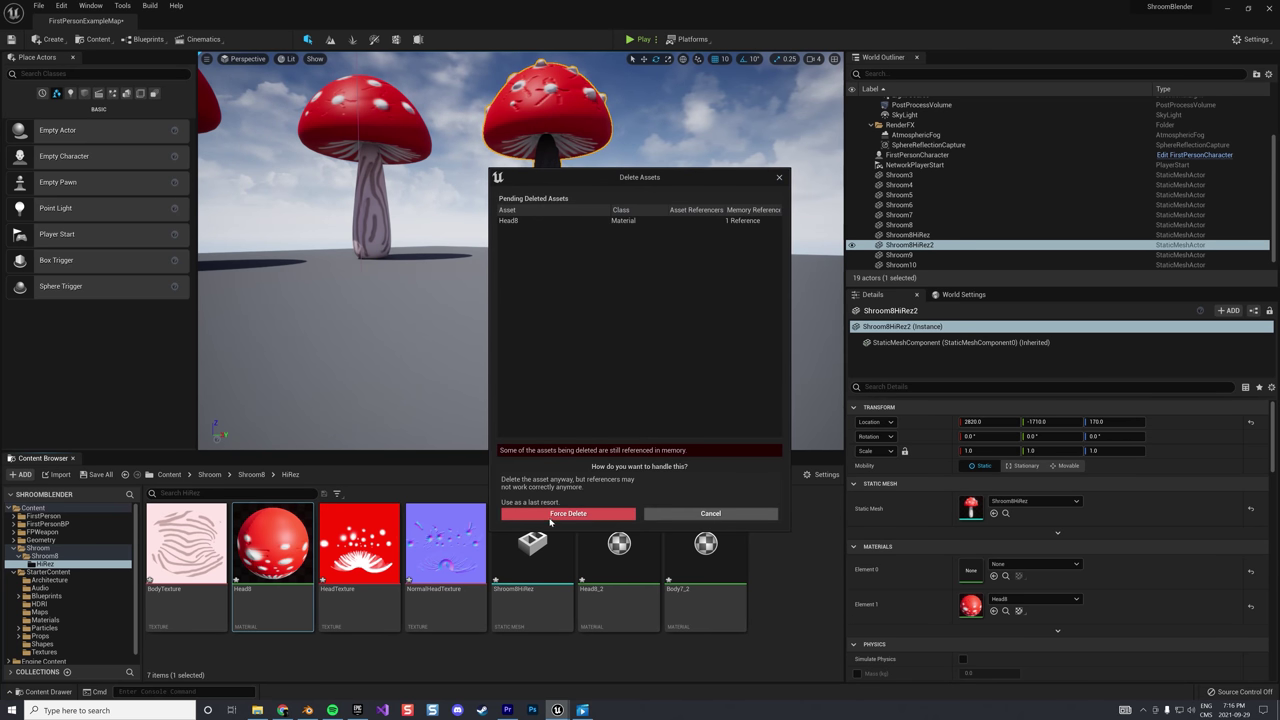
left_click(553, 514)
Delete the normal map's texture sample from the Head8_2 material and close its editor
double_click(357, 540)
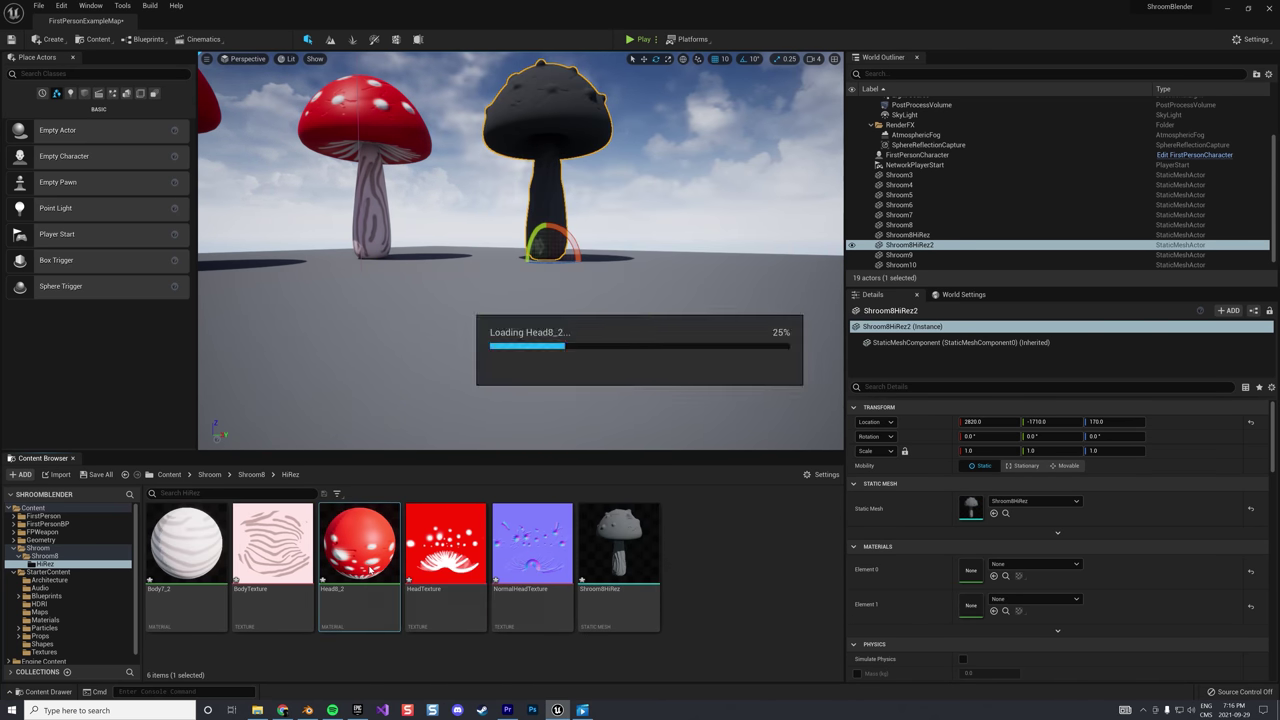
left_click(878, 578)
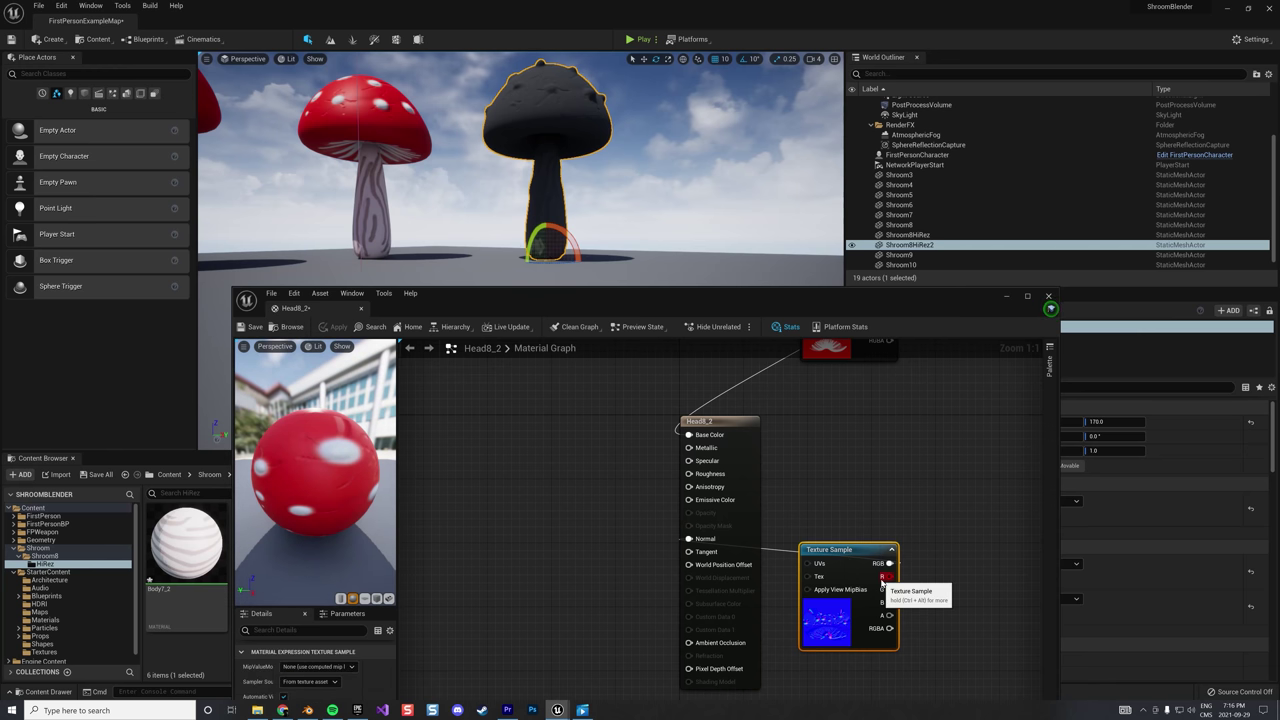
key("Delete")
left_click(1048, 296)
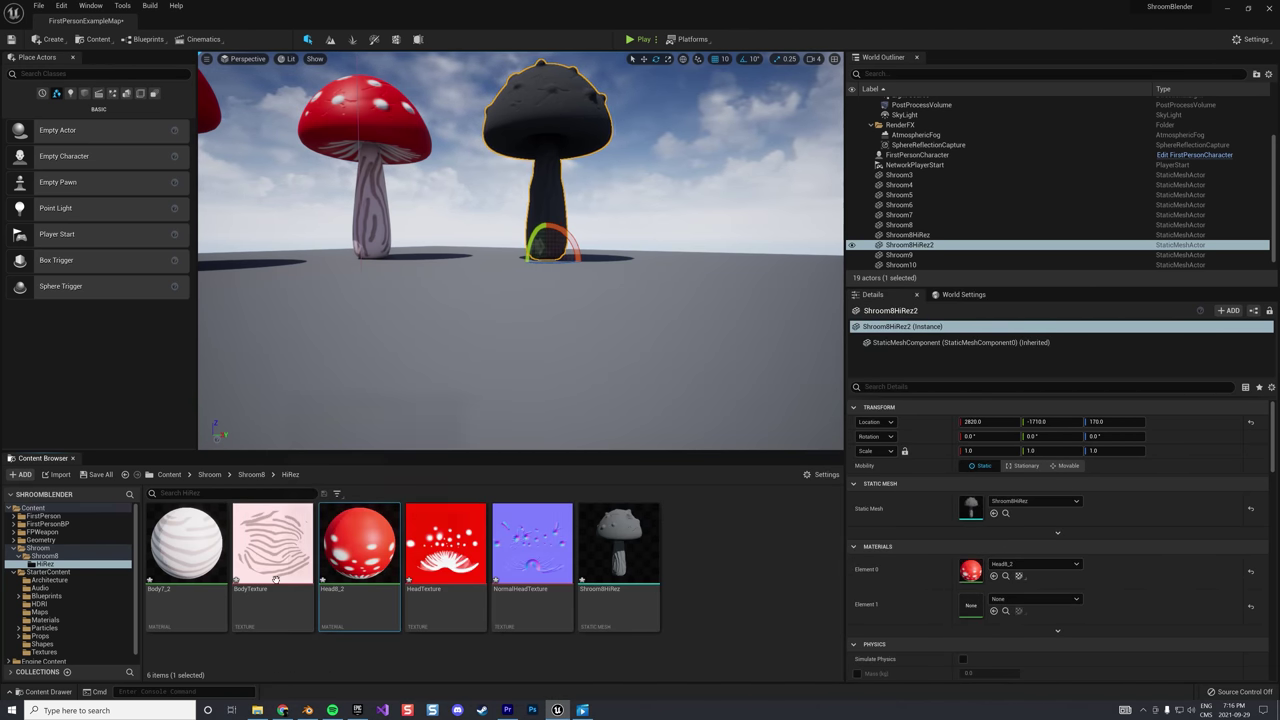
In the Body7_2 material, move the texture sample beside the output node and connect a new TextureCoordinate to its UVs
double_click(206, 572)
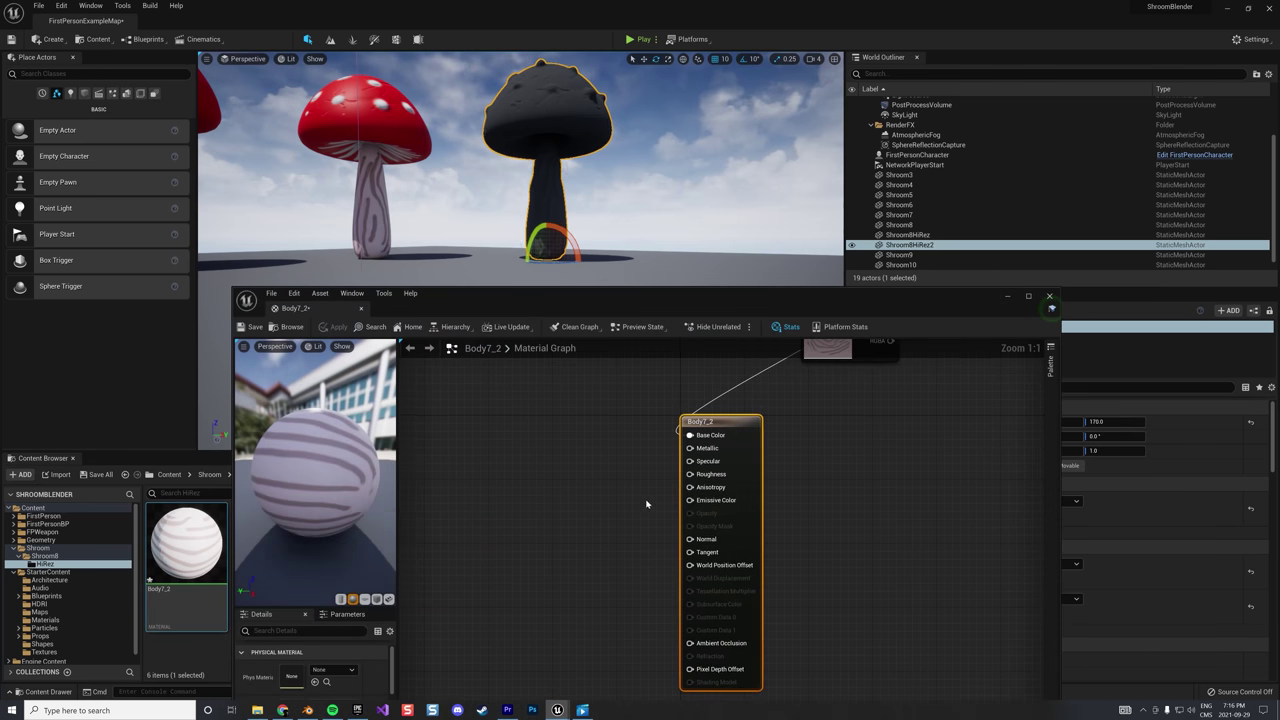
scroll(855, 462, "down", 3)
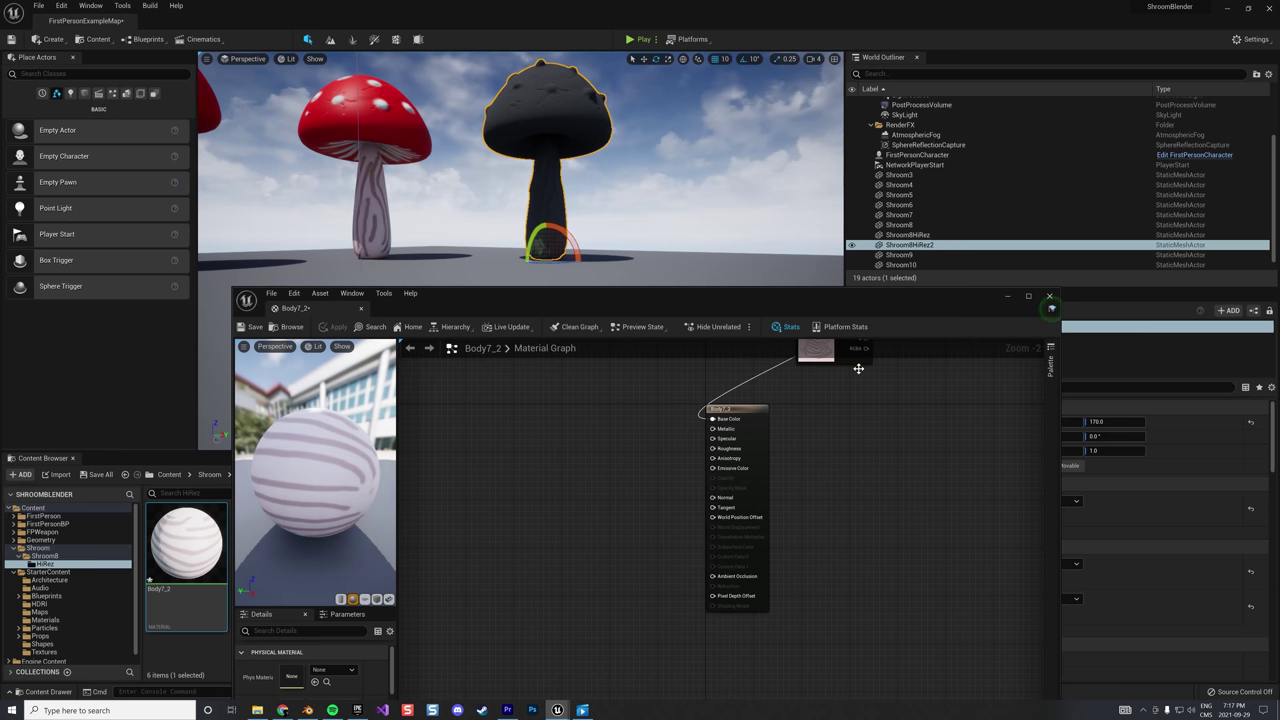
left_click_drag(858, 368, 655, 481)
right_click(505, 481)
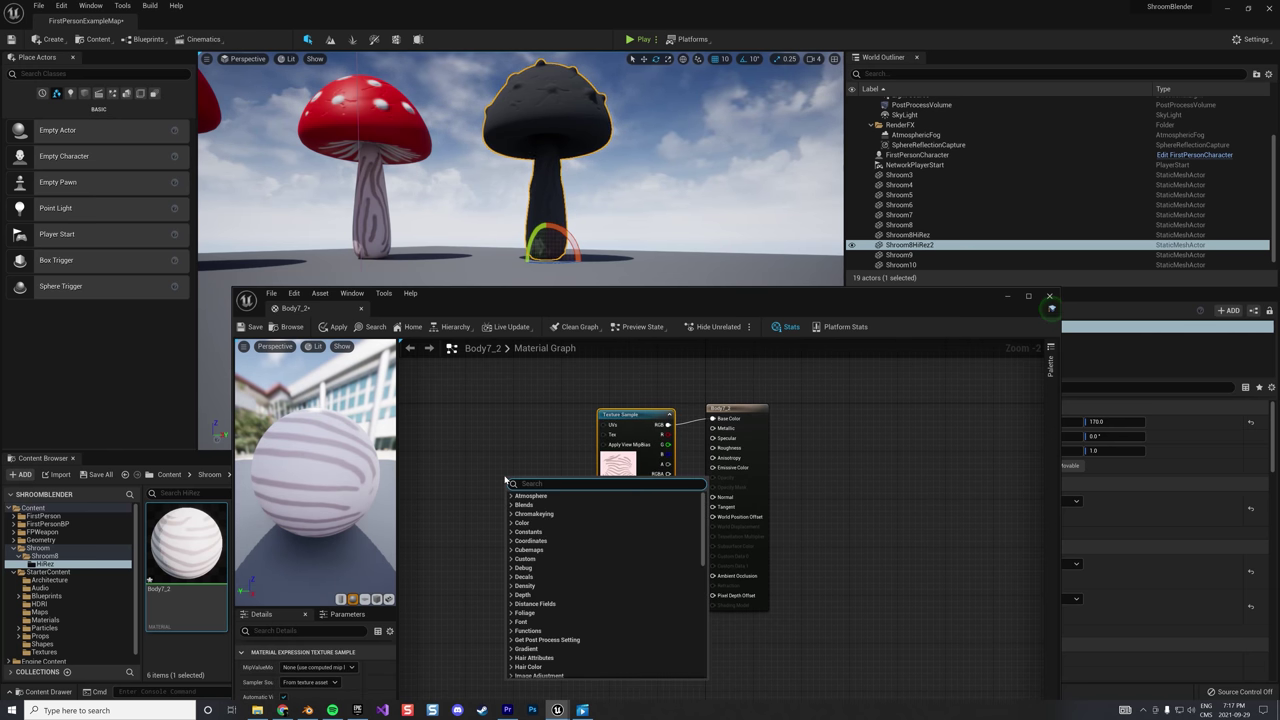
type("coor")
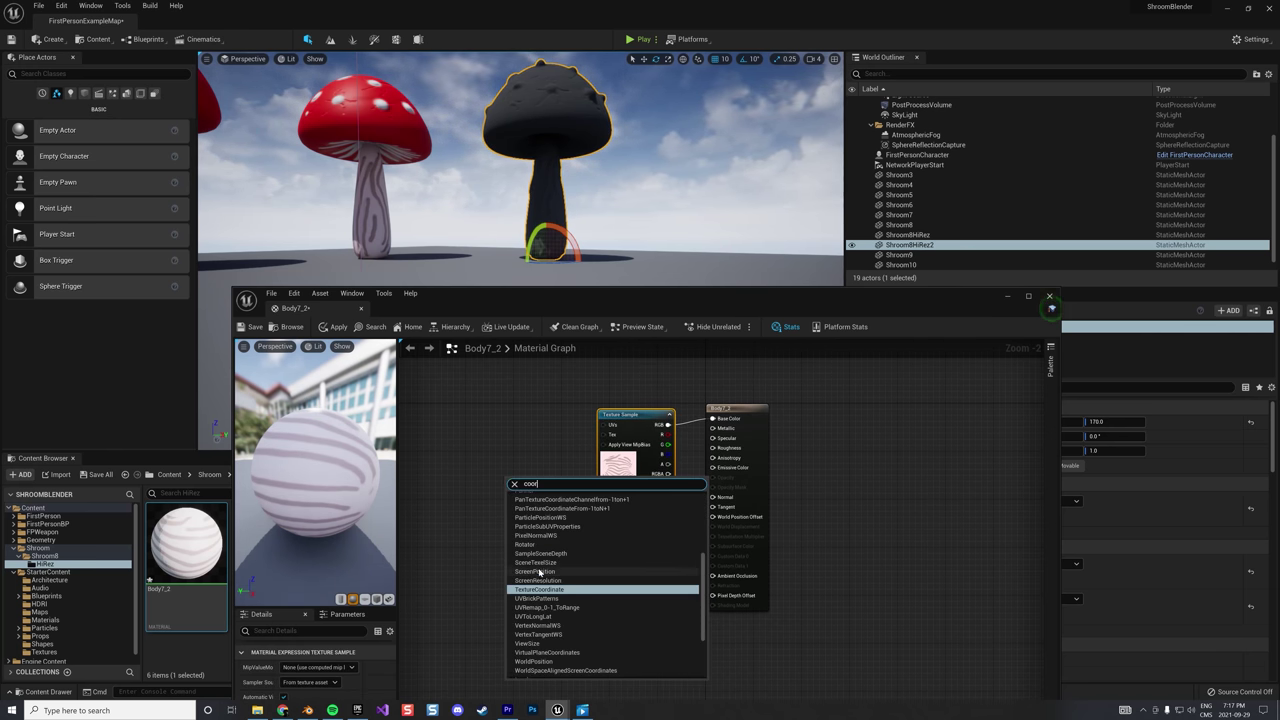
left_click(540, 590)
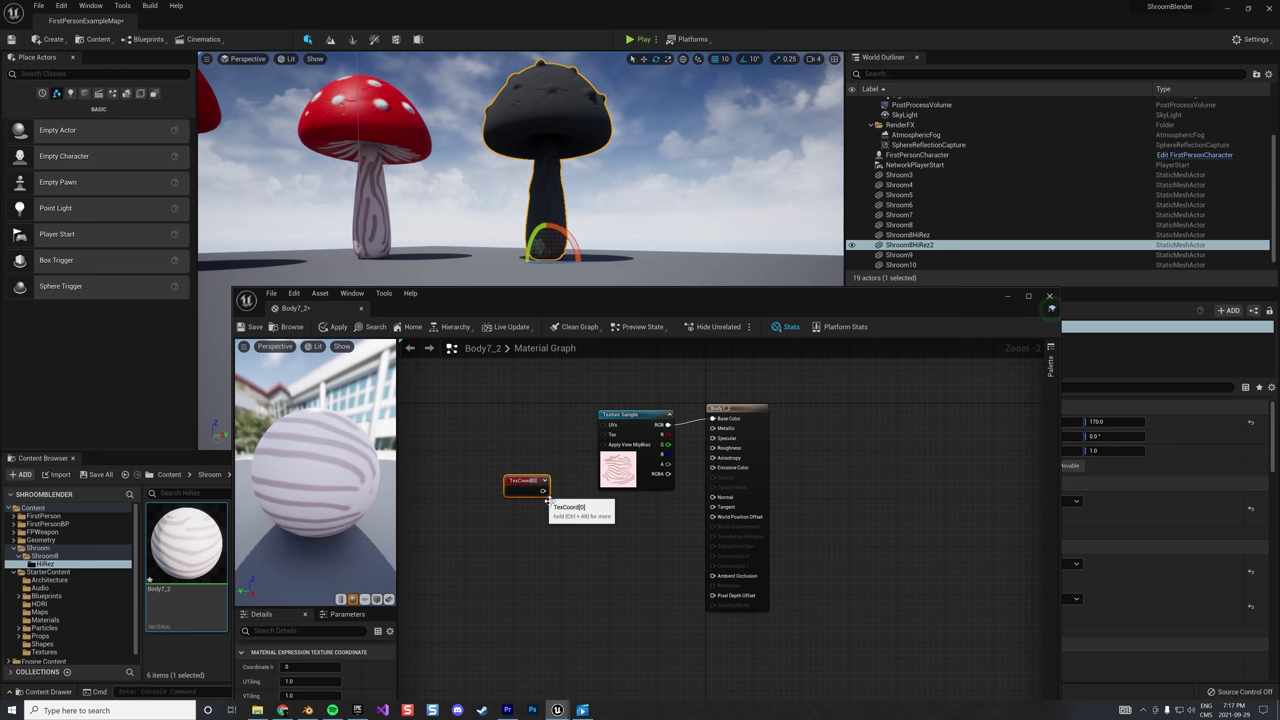
left_click_drag(543, 490, 604, 424)
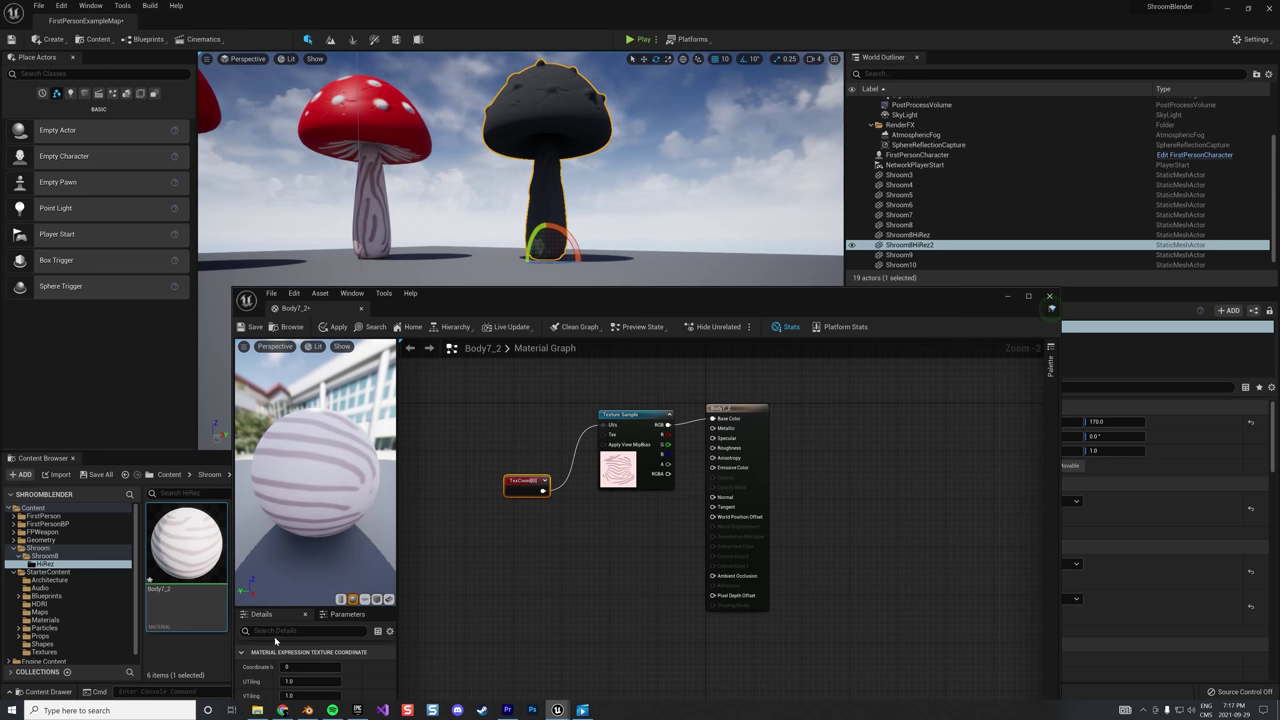
Set the TextureCoordinate's coordinate index to 1 in the Body7_2 material, and close its editor with the changes applied
left_click(310, 667)
type("1")
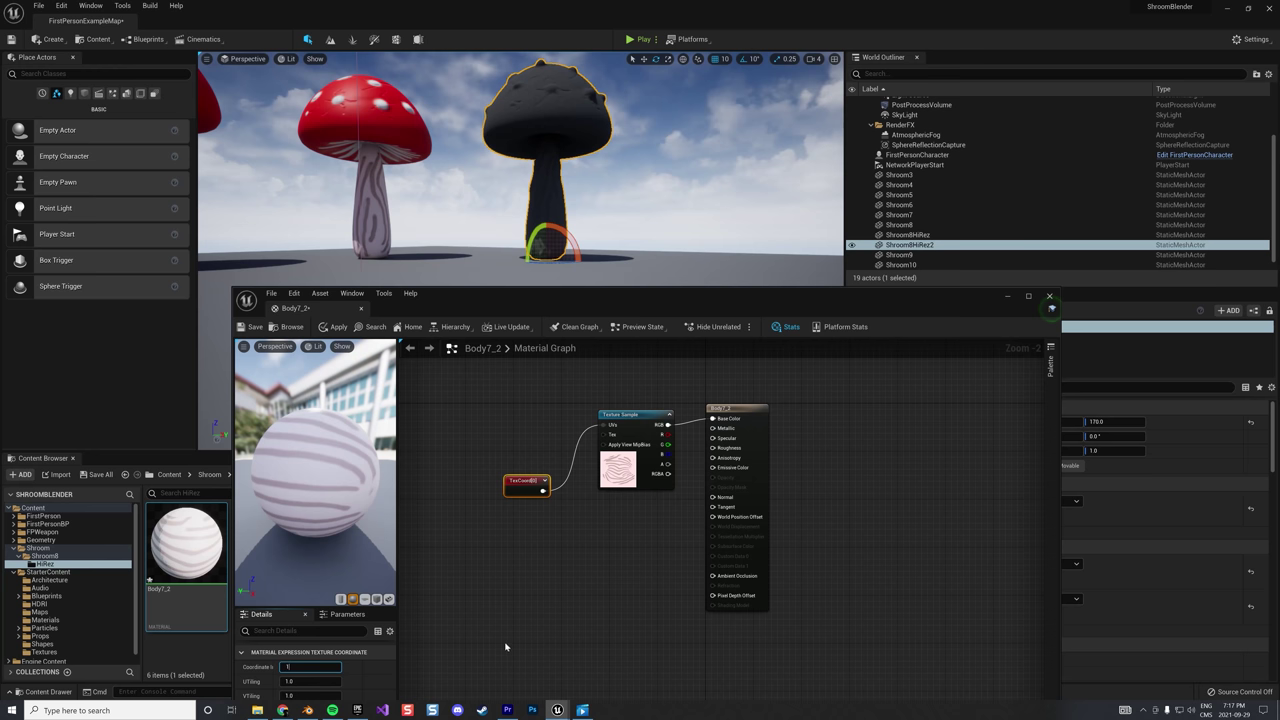
left_click(505, 647)
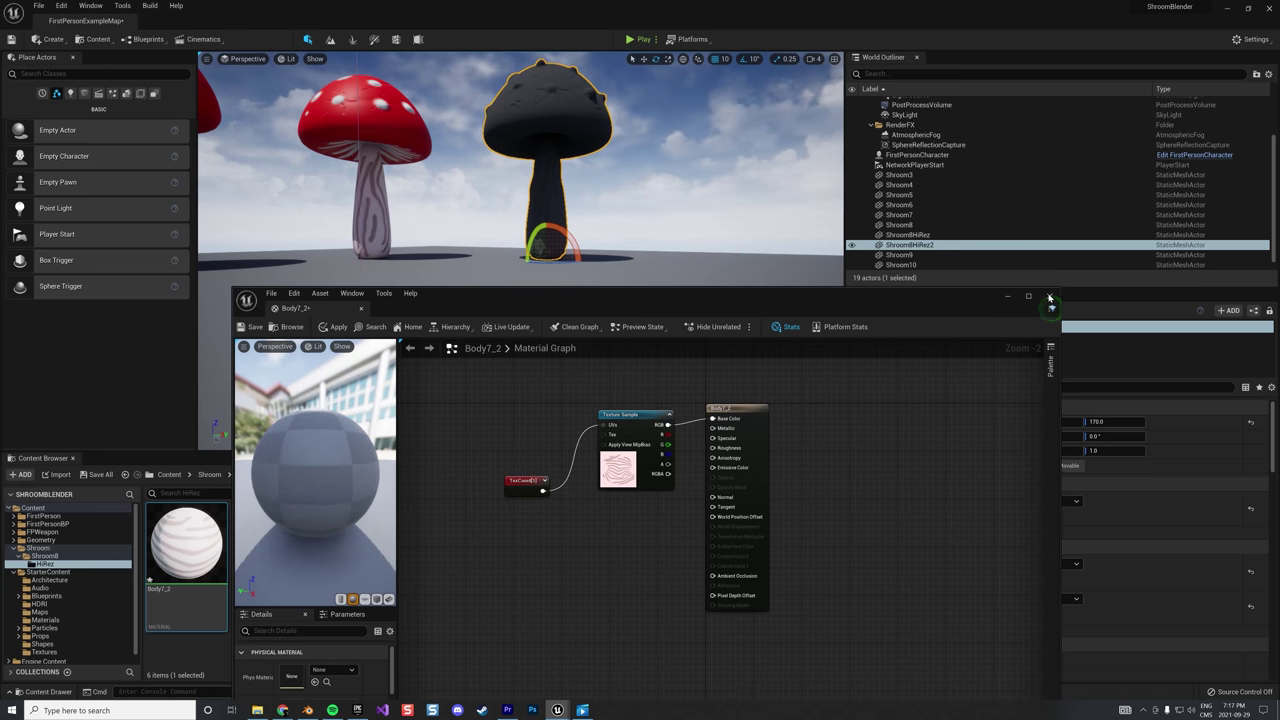
left_click(1049, 297)
left_click(632, 386)
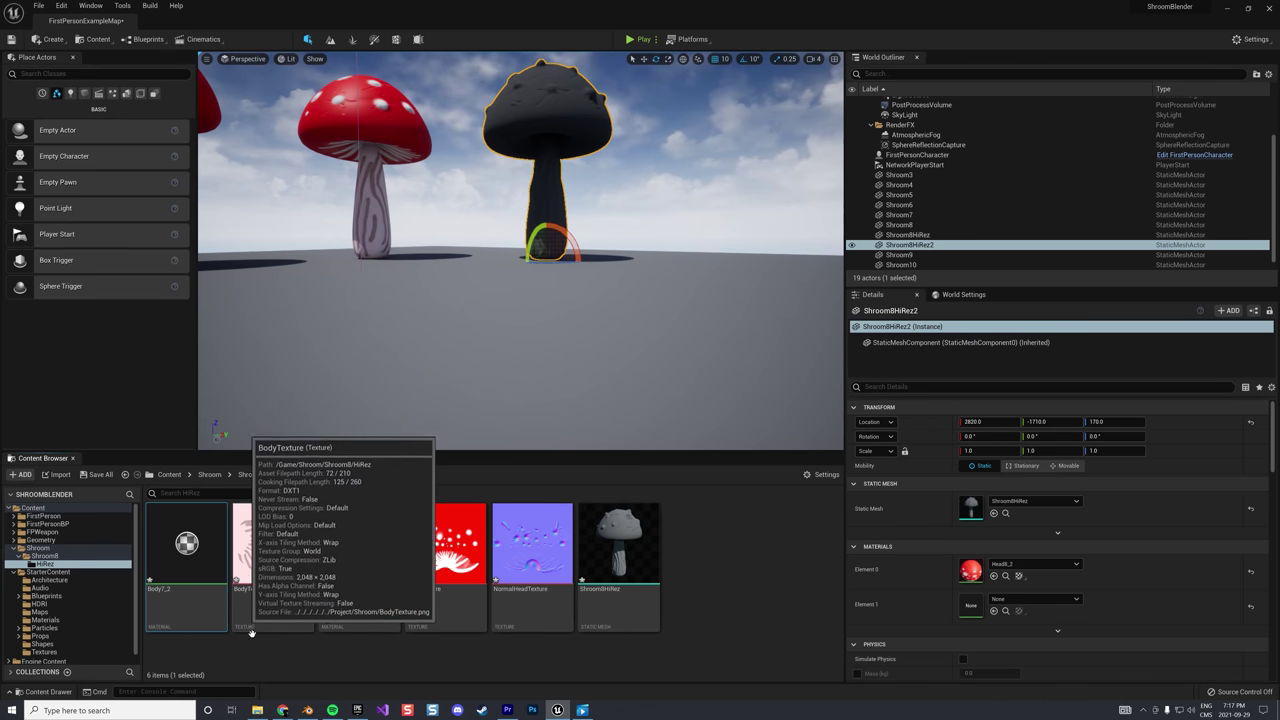
Assign Body7_2 to Element 0 and Head8_2 to Element 1 of the high-resolution mushroom in the level
left_click_drag(200, 562, 982, 604)
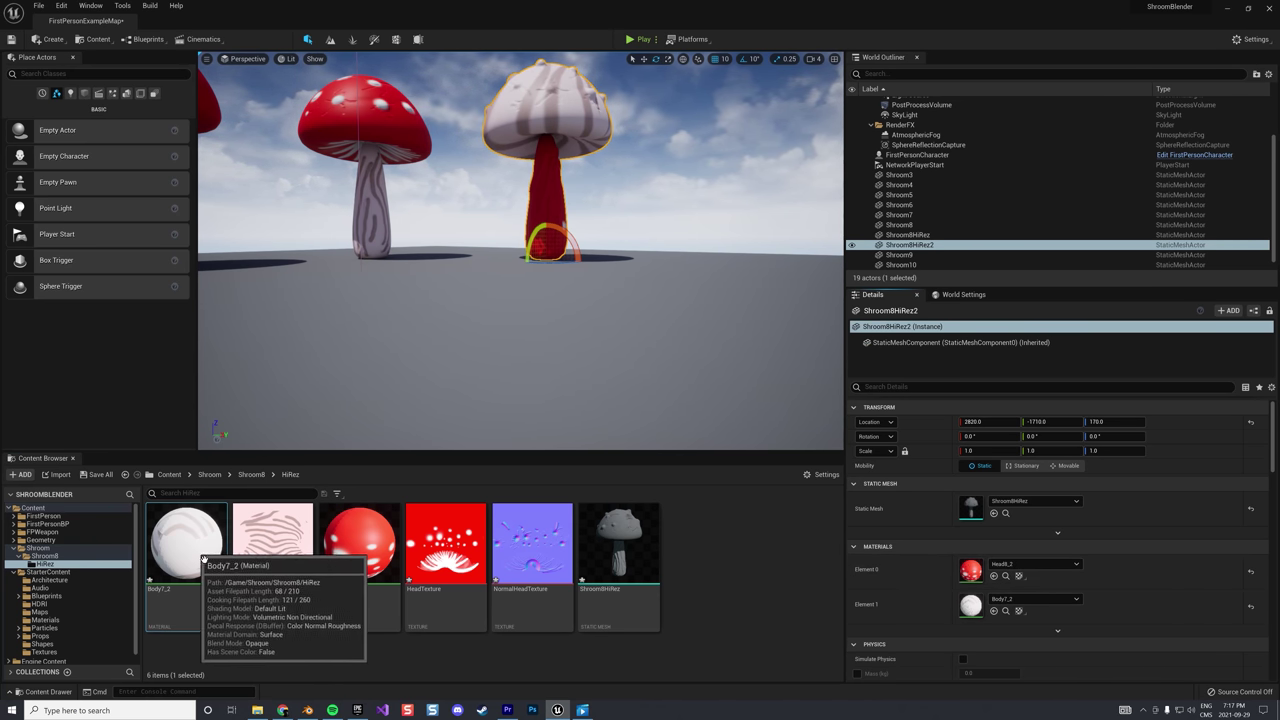
left_click_drag(204, 557, 985, 570)
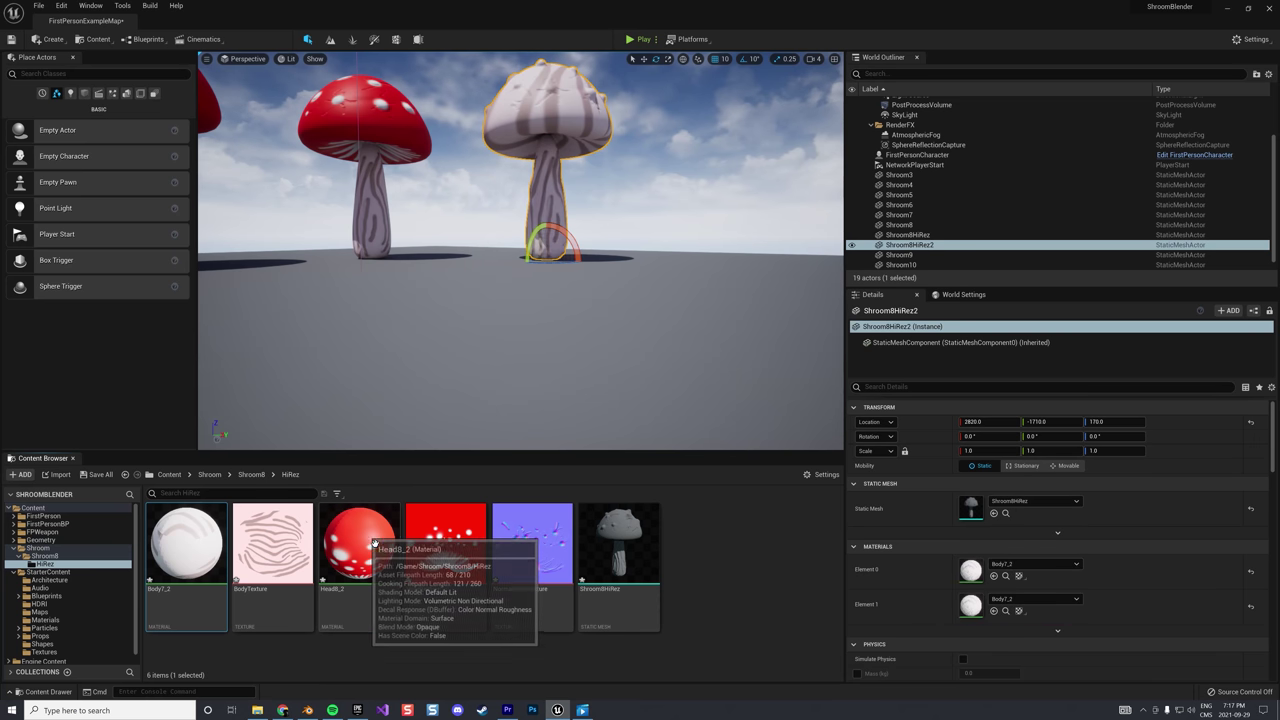
left_click_drag(373, 543, 991, 606)
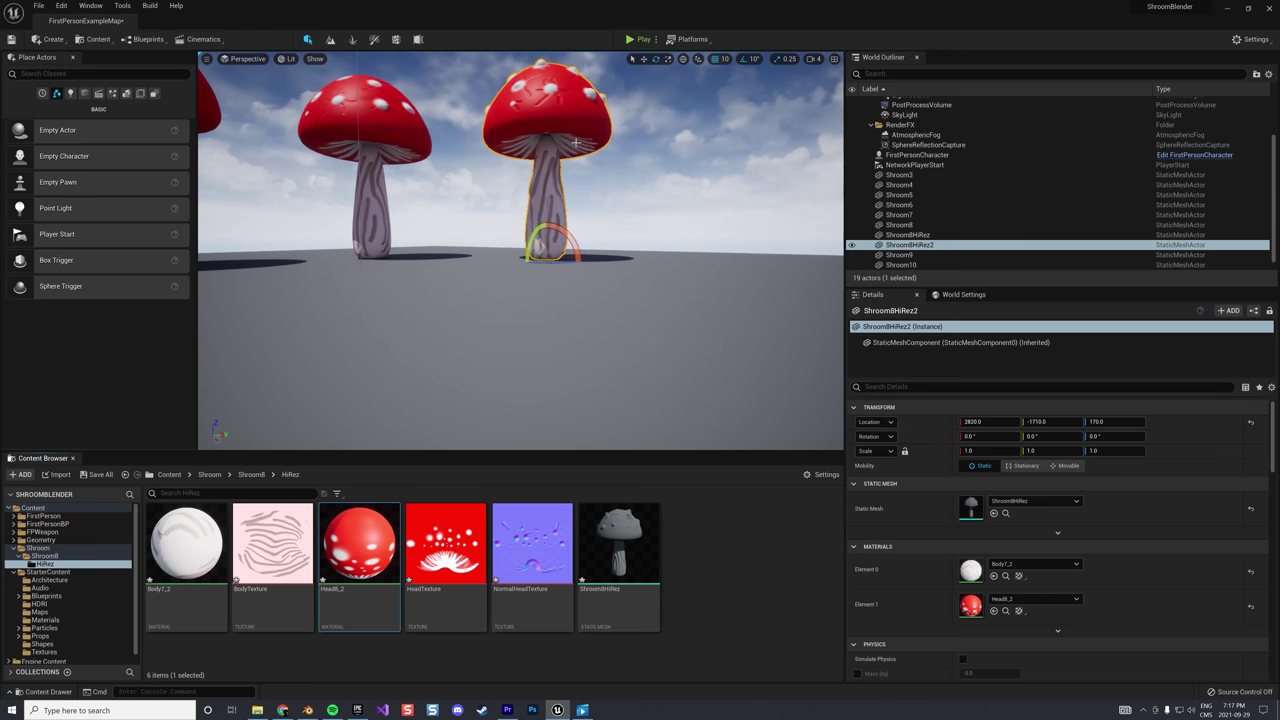
Delete the NormalHeadTexture asset from the HiRez folder
left_click(538, 545)
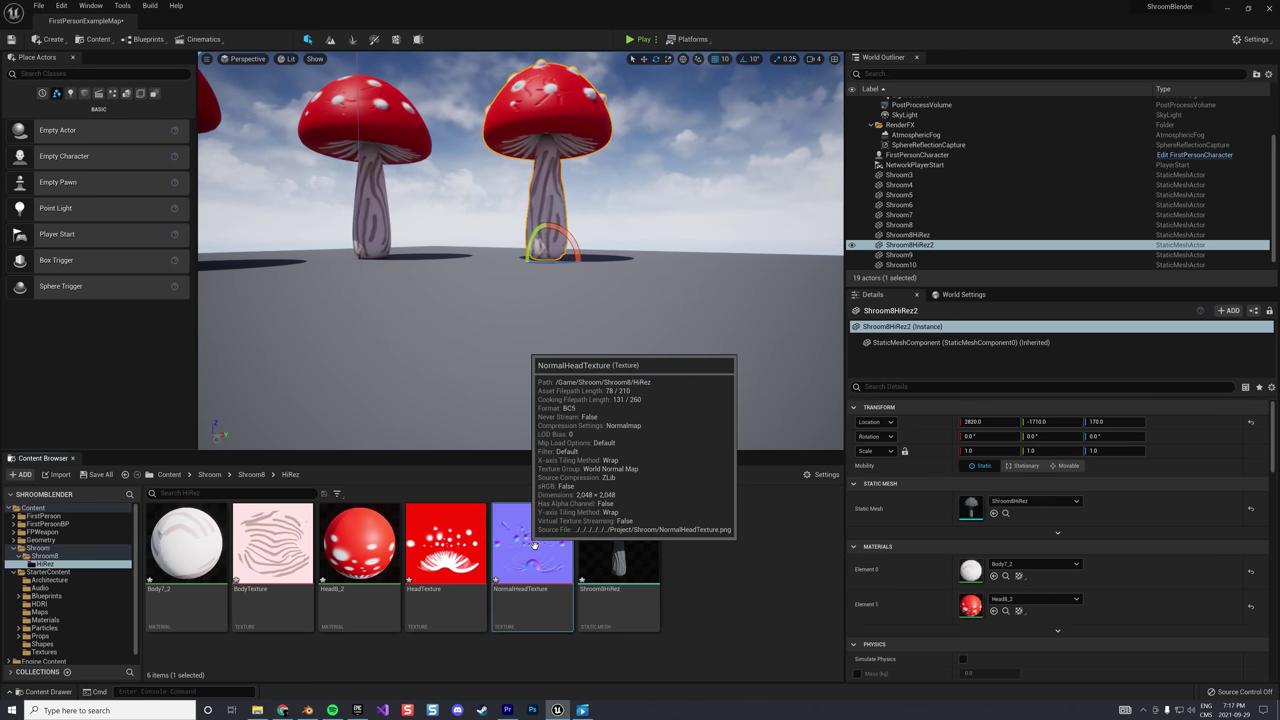
key("Delete")
left_click(595, 514)
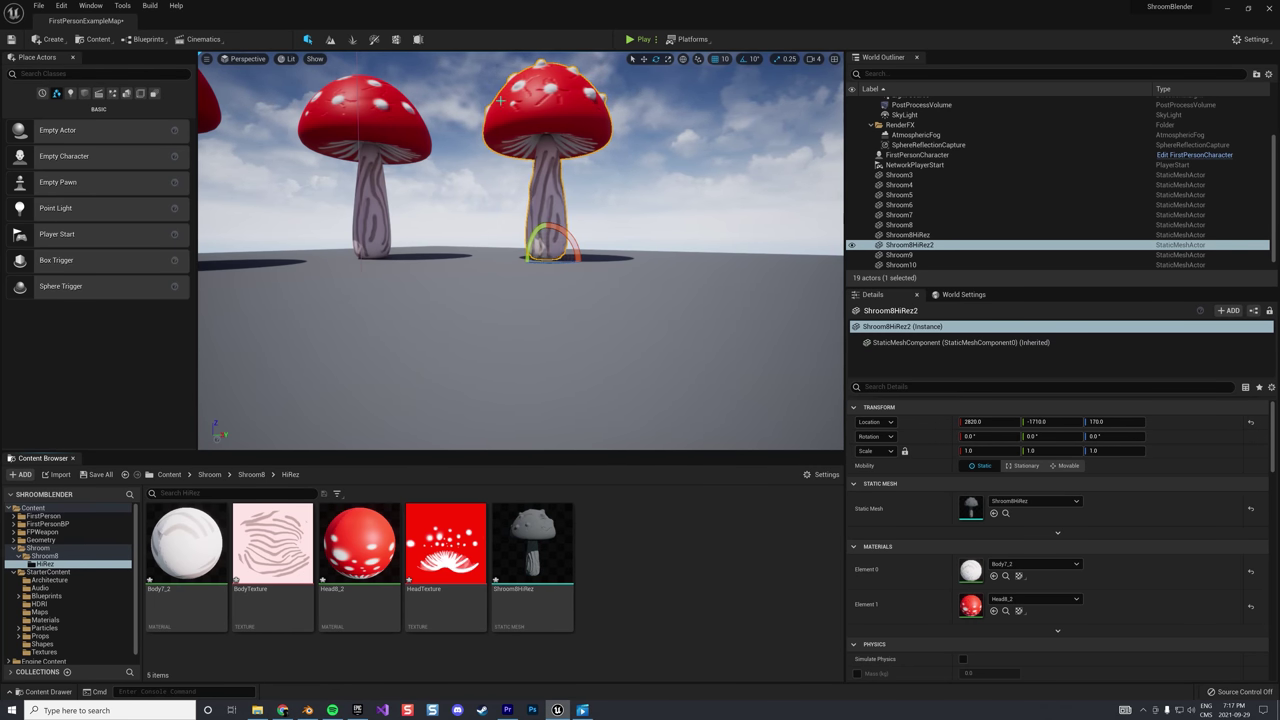
Play the level, walk around the mushrooms to compare the high-resolution and normal-mapped versions up close, and stop playing
left_click(632, 39)
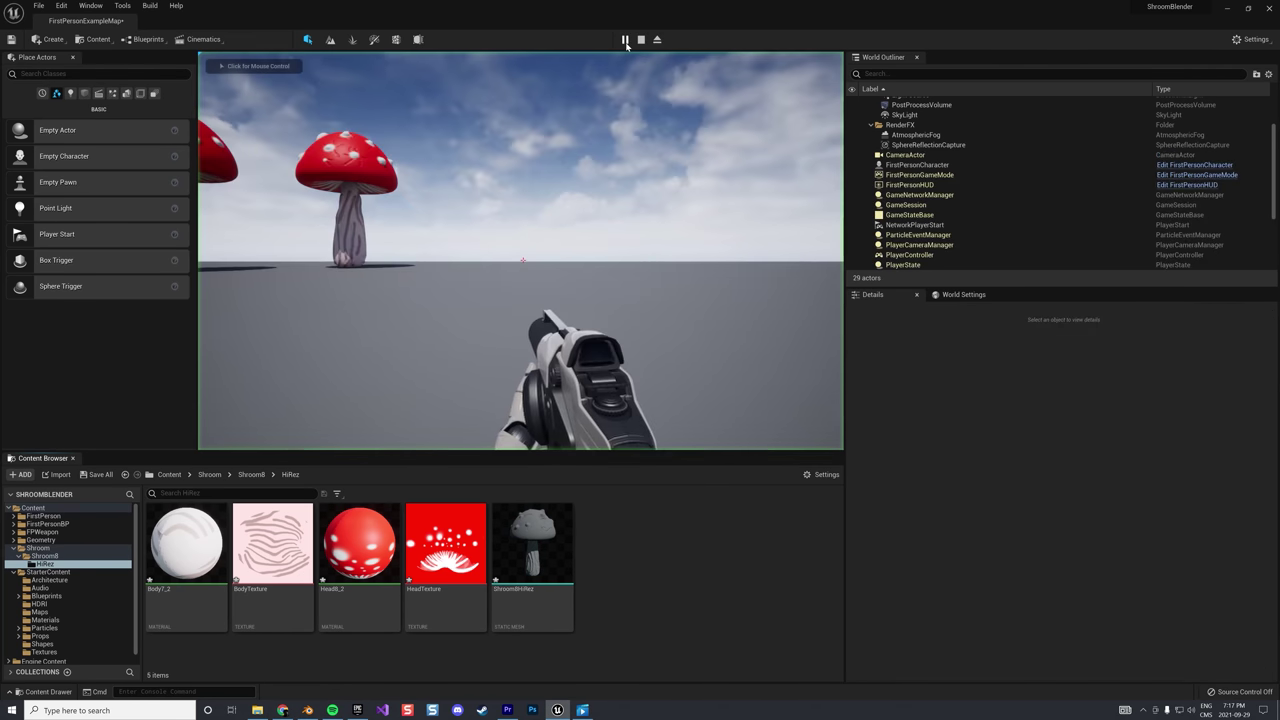
left_click(500, 174)
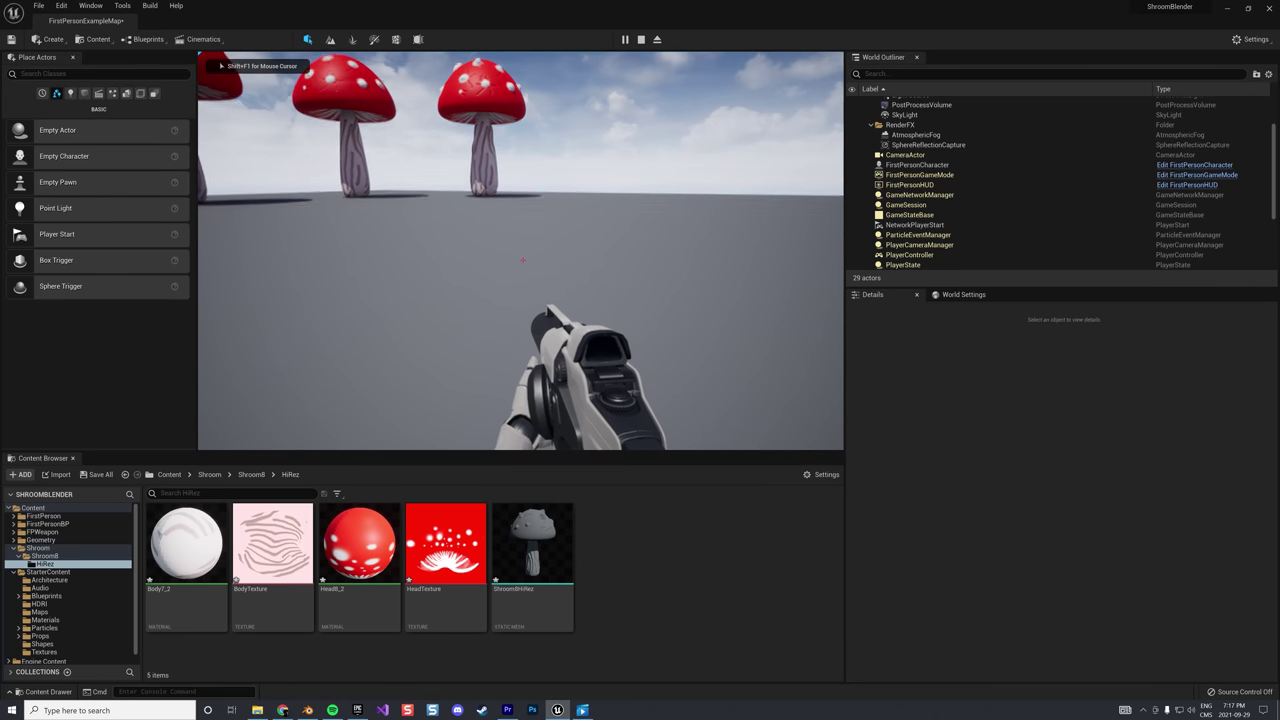
key("w")
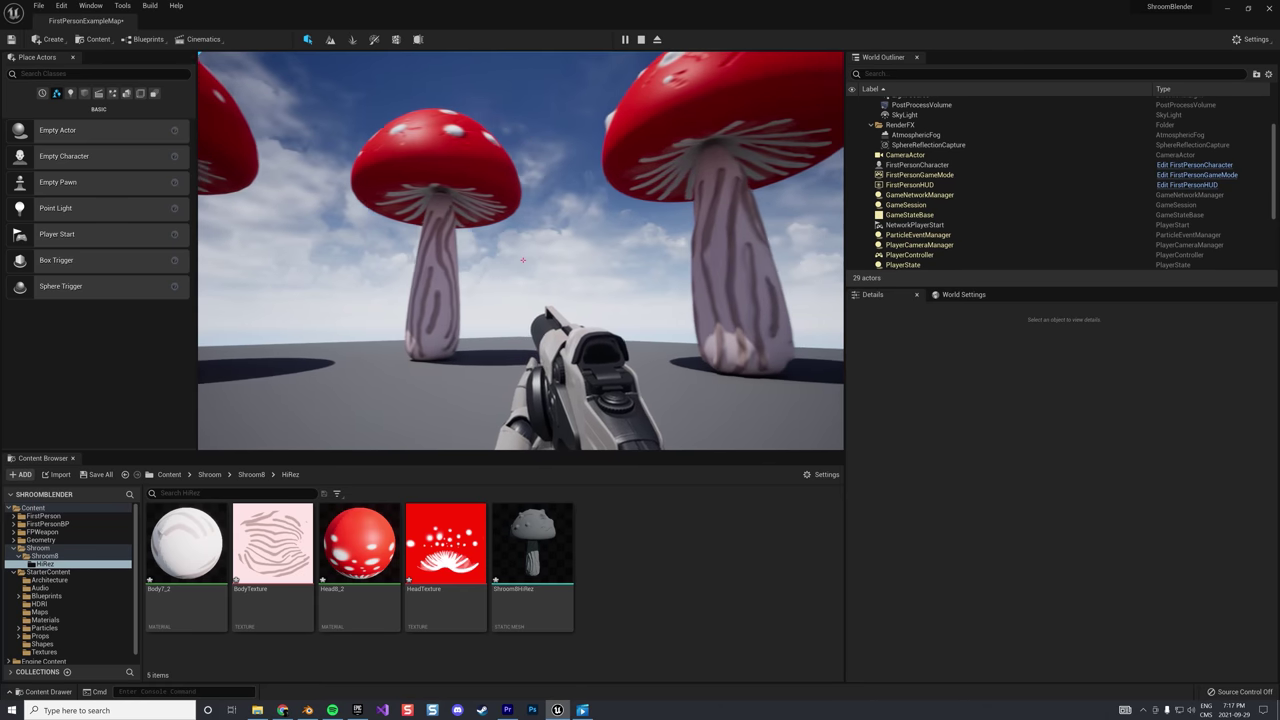
key("s")
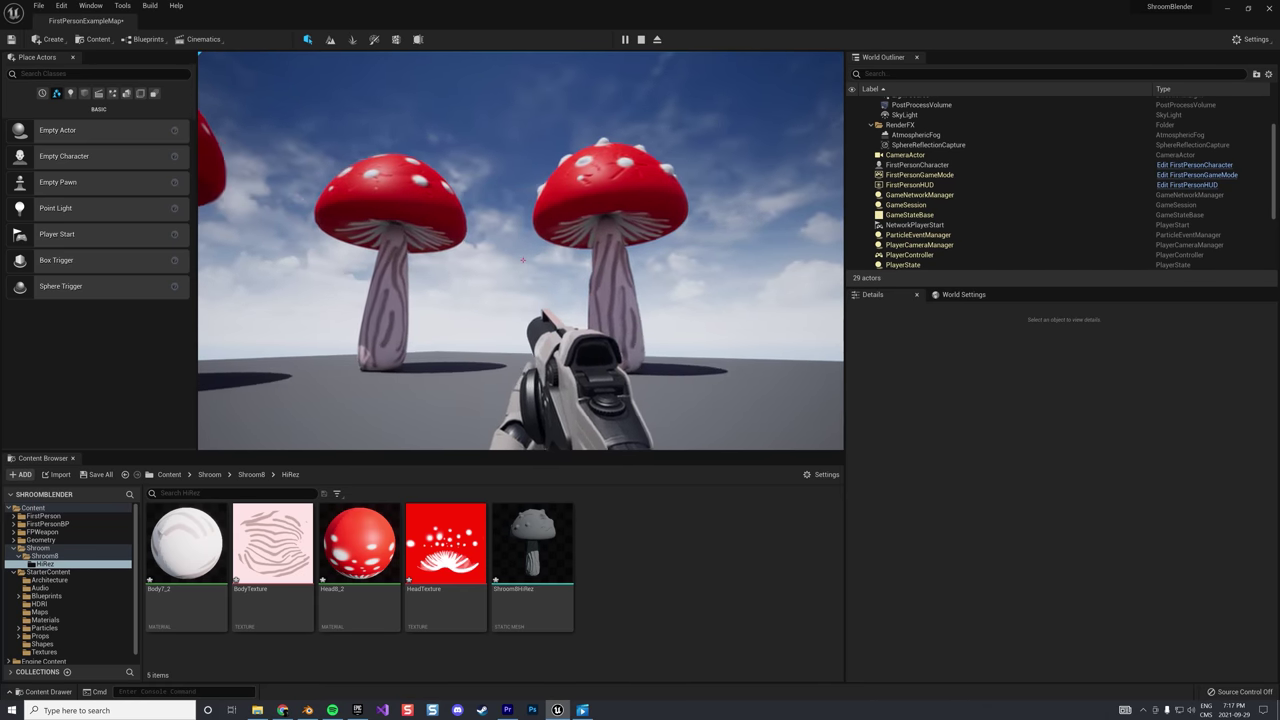
key("w")
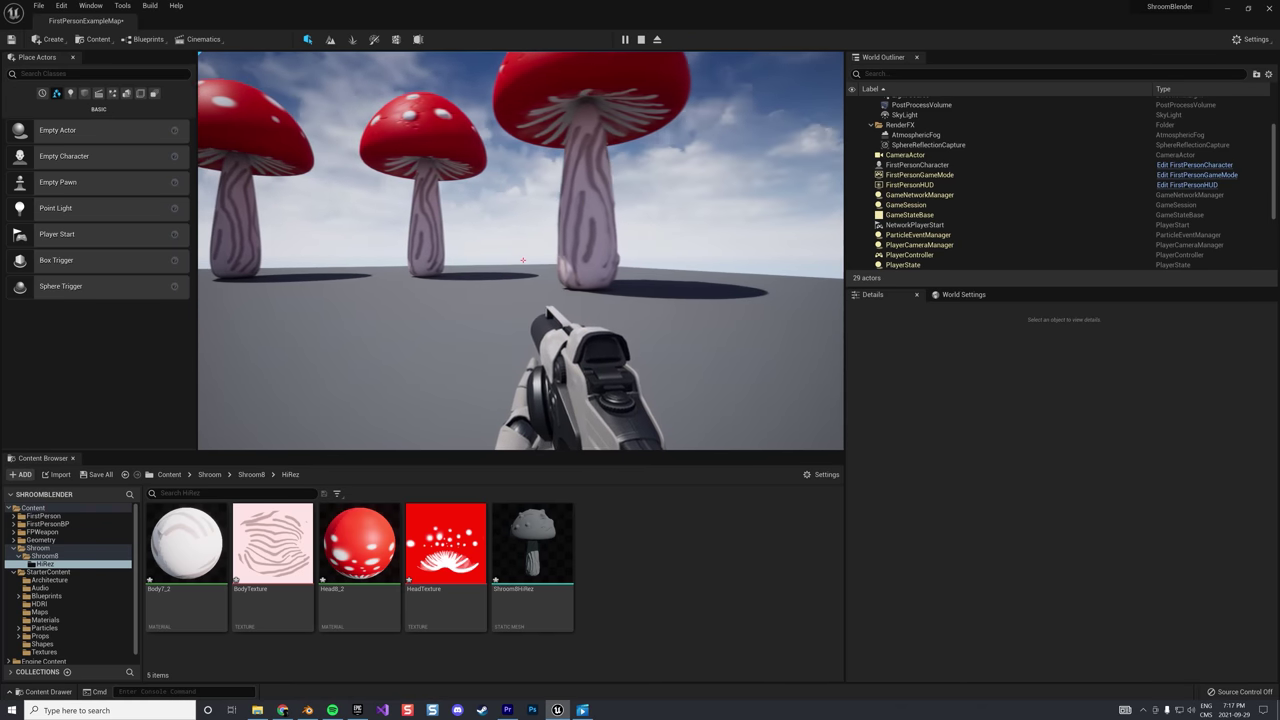
key("d")
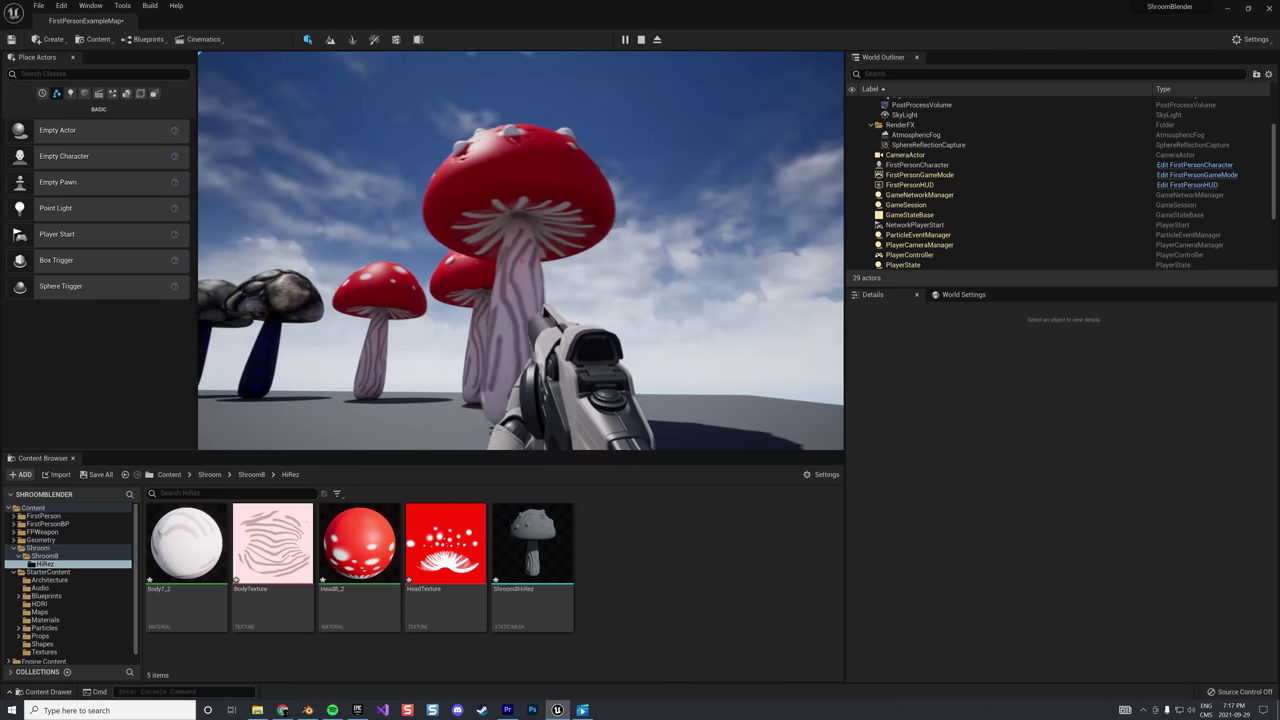
key("w")
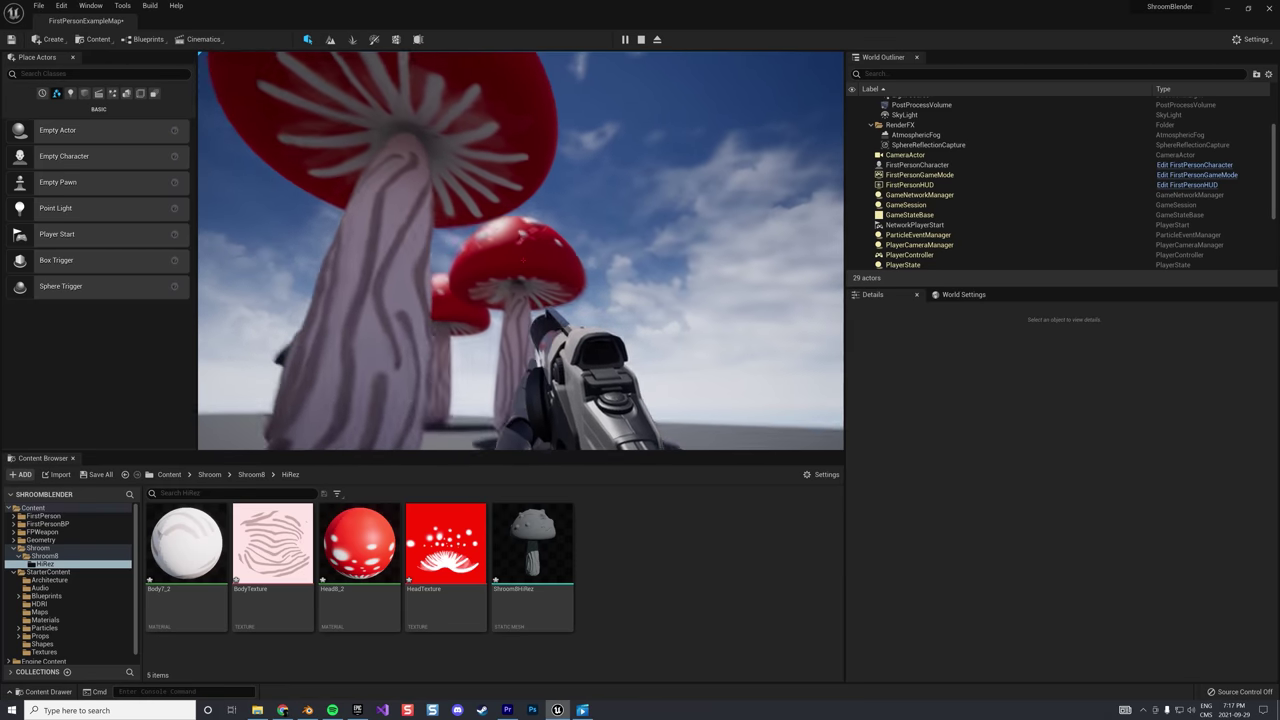
key("w")
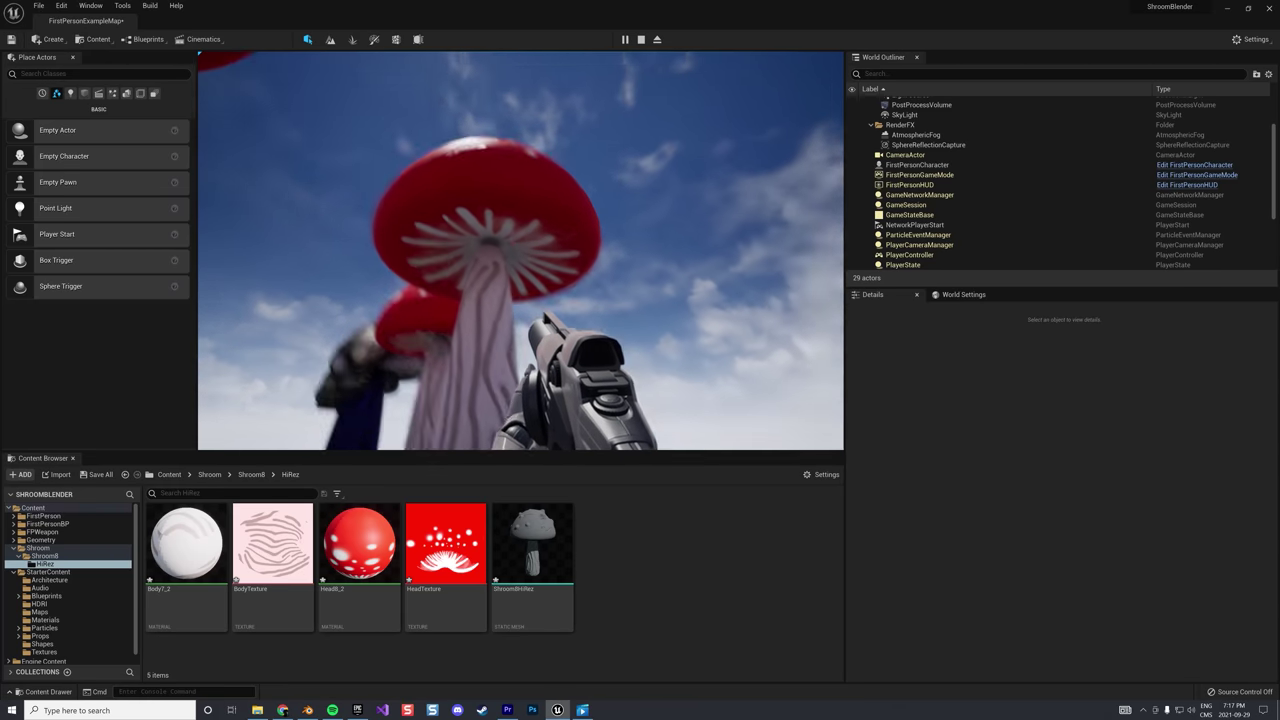
key("s")
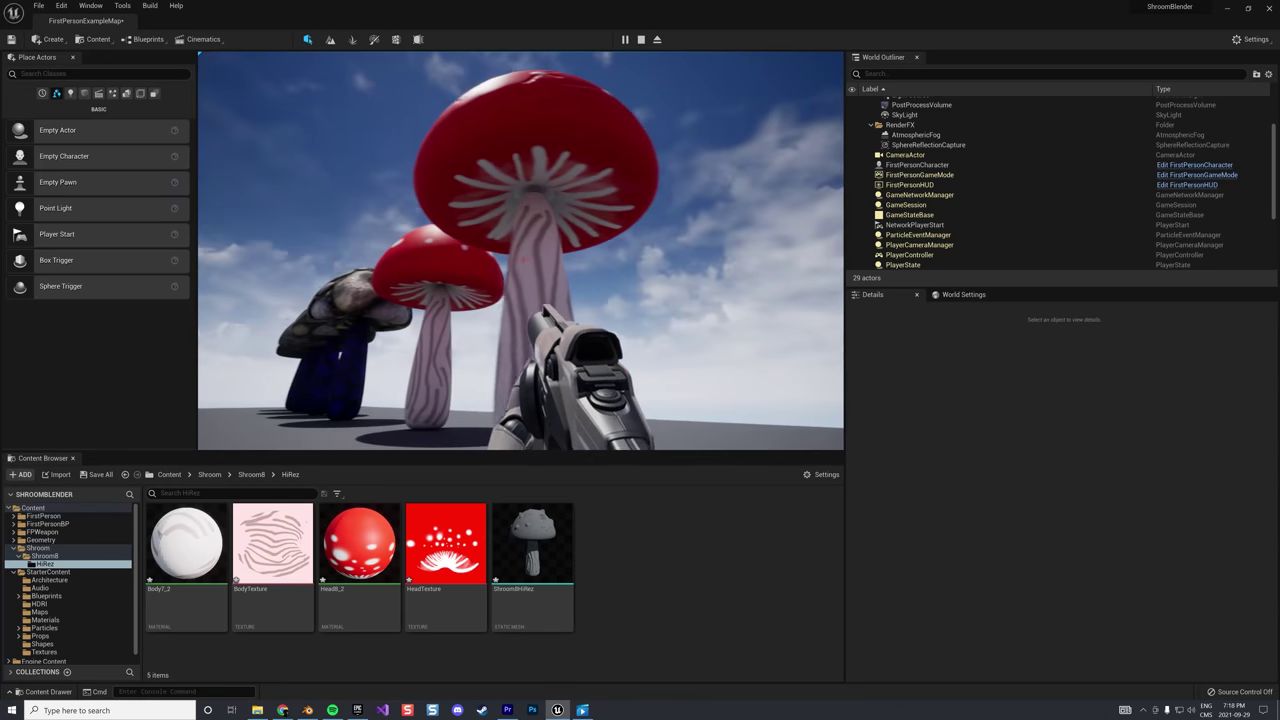
key("w")
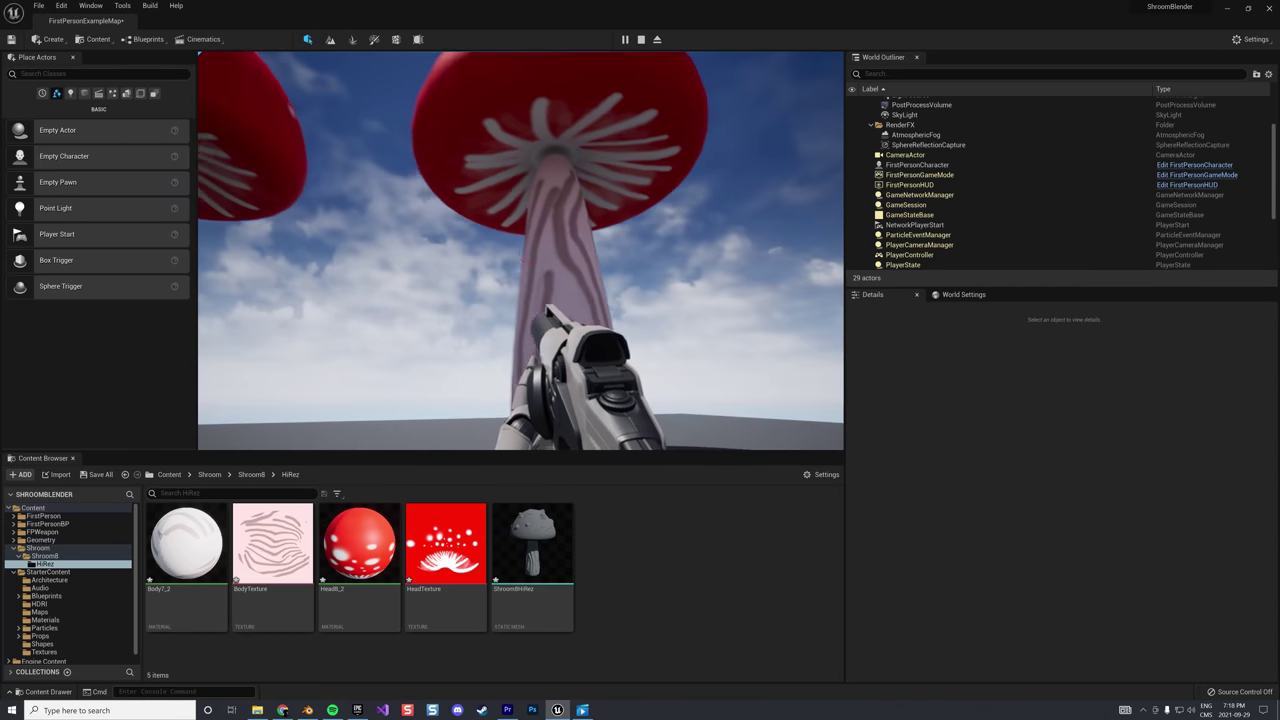
key("s")
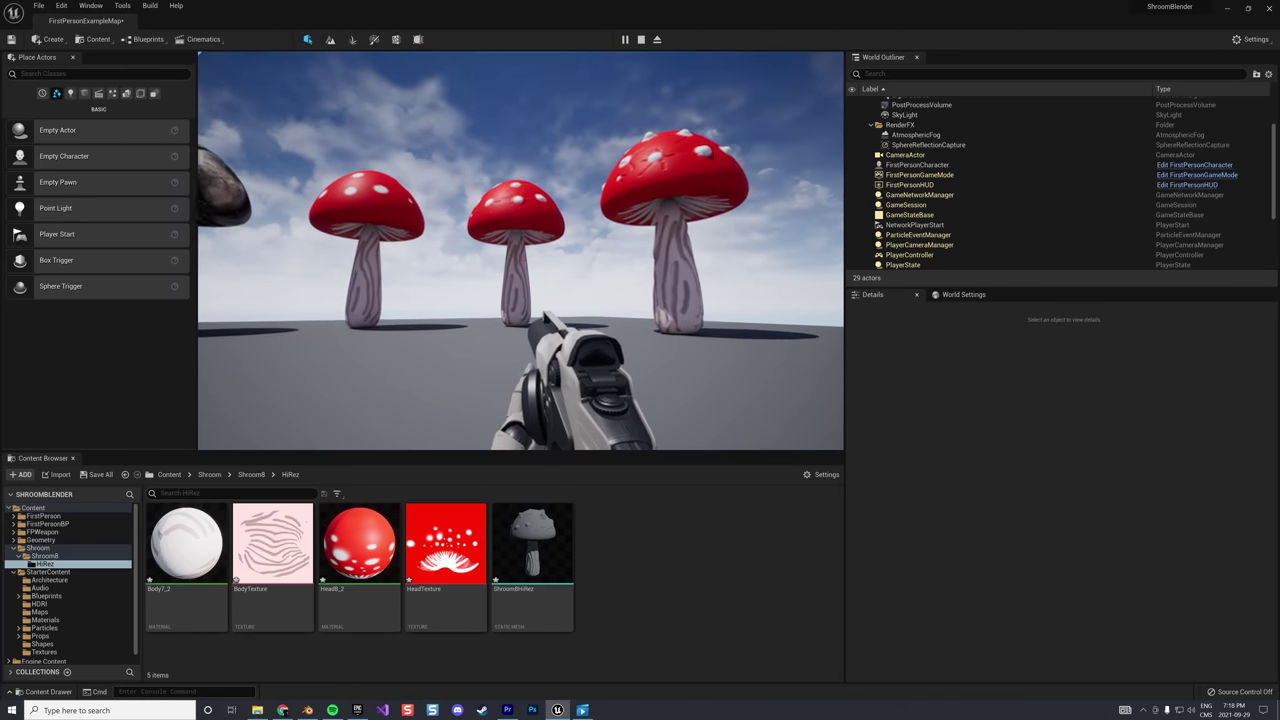
key("w")
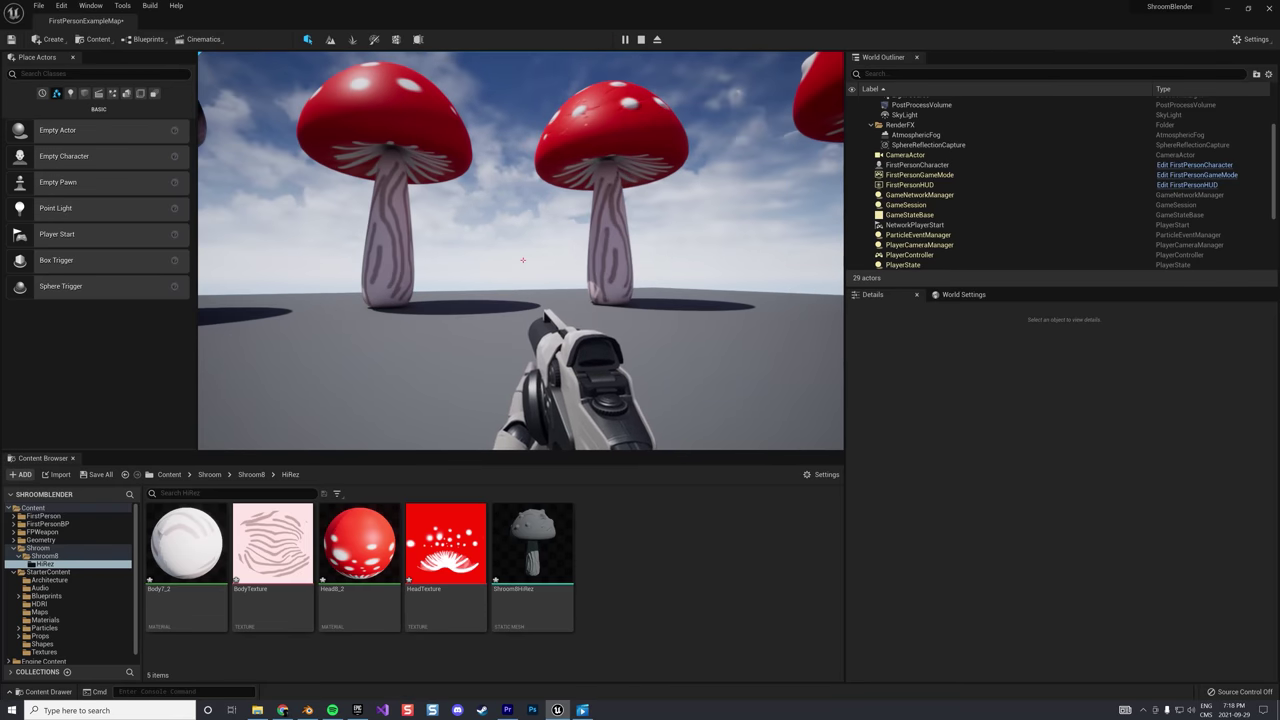
key("s")
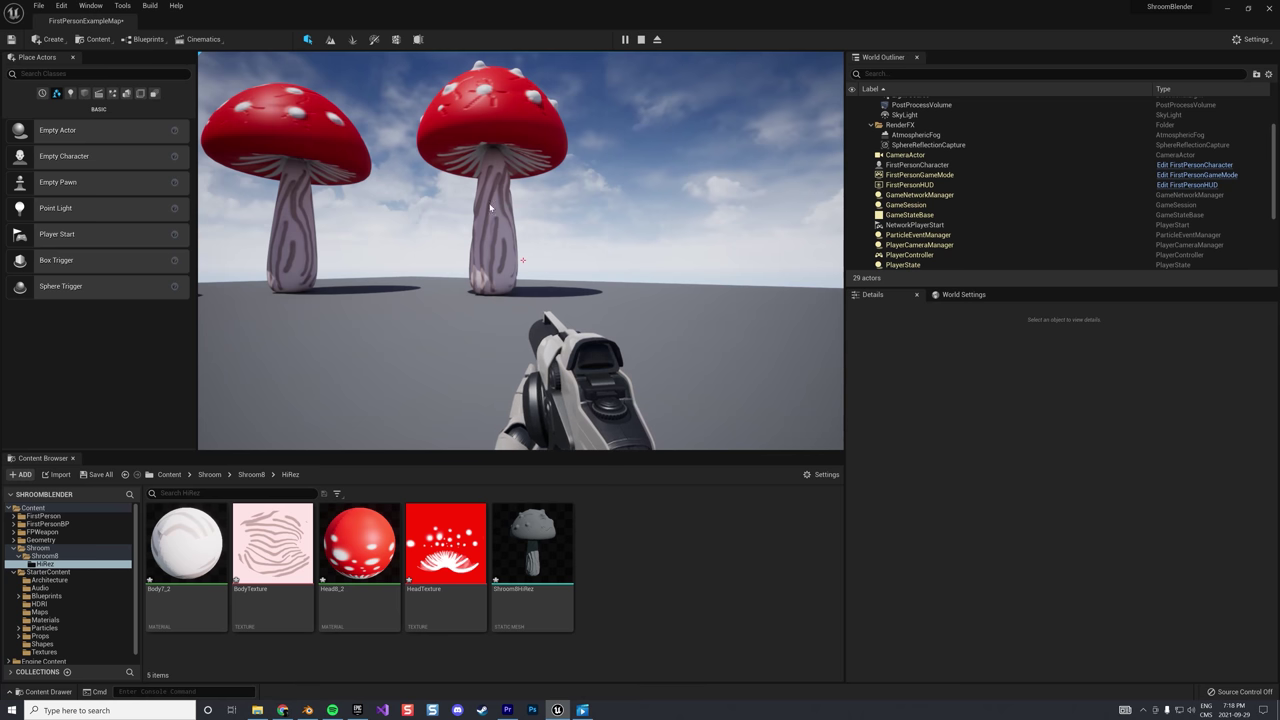
key("Escape")
Review the Skeletal Mesh and Build Nanite import options for Shroom8HiRez.fbx, cancel the import and return to the HiRez folder
right_click(722, 592)
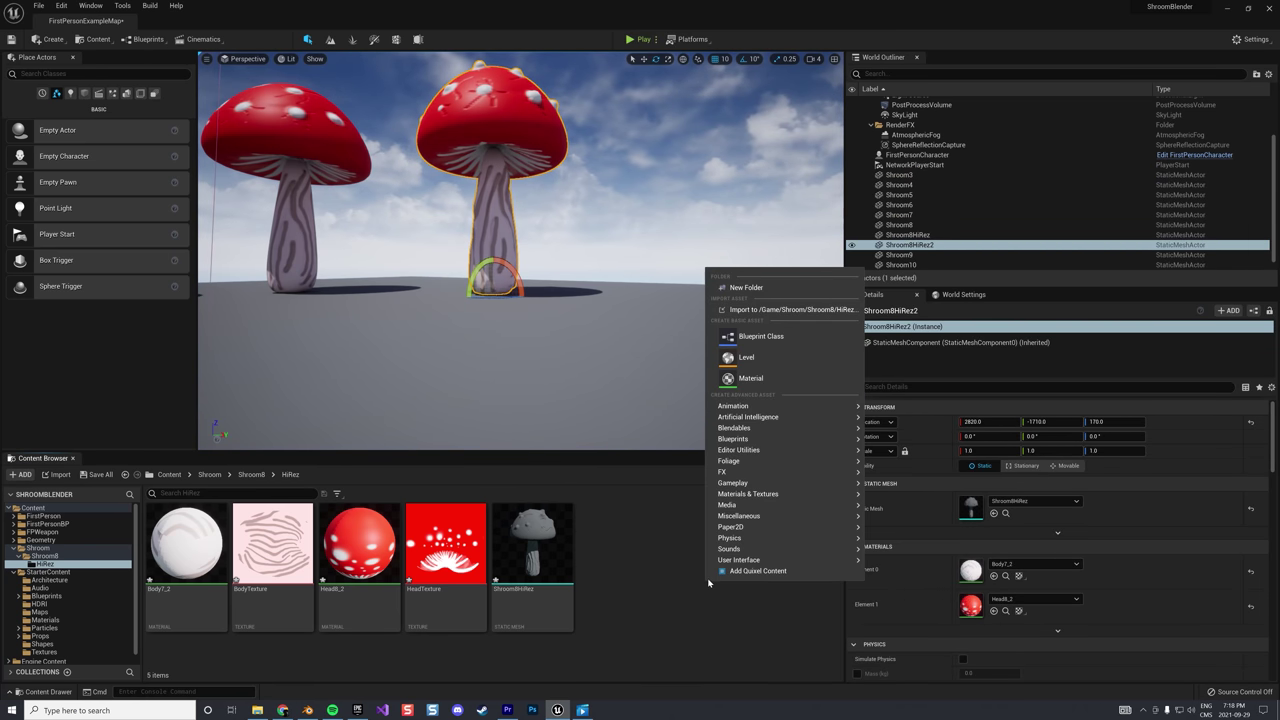
left_click(738, 308)
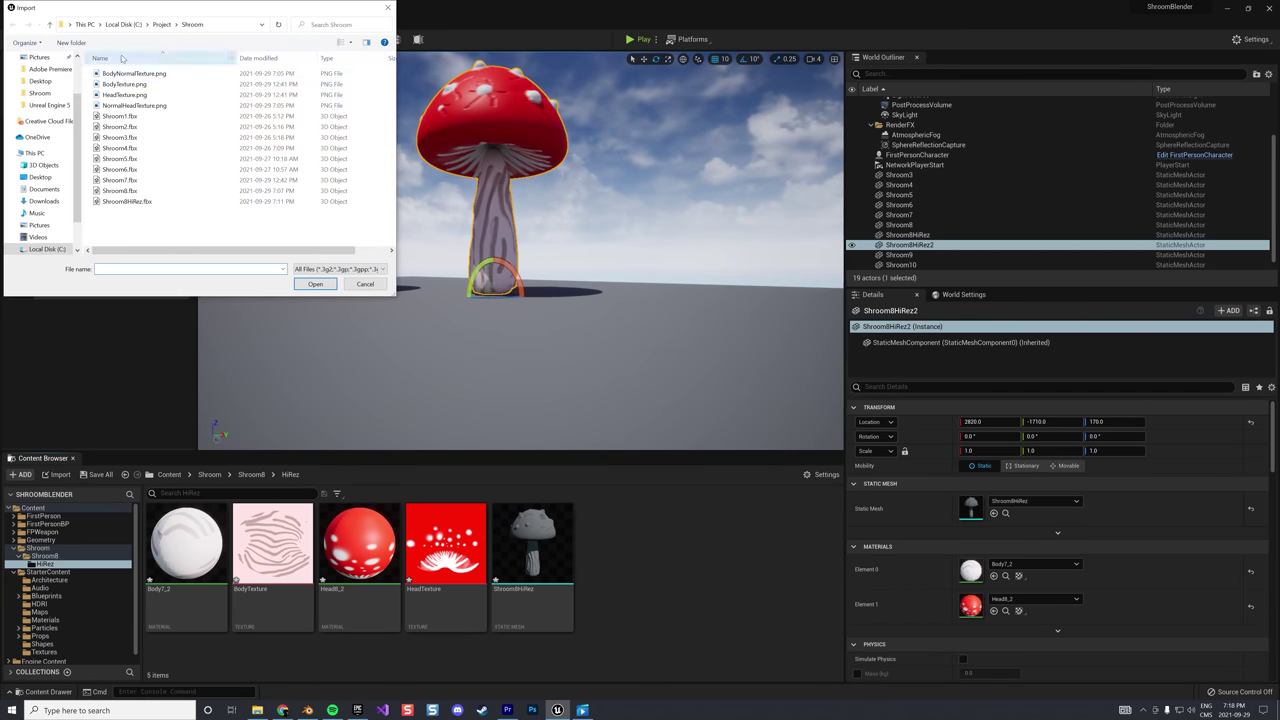
left_click(127, 201)
left_click(315, 284)
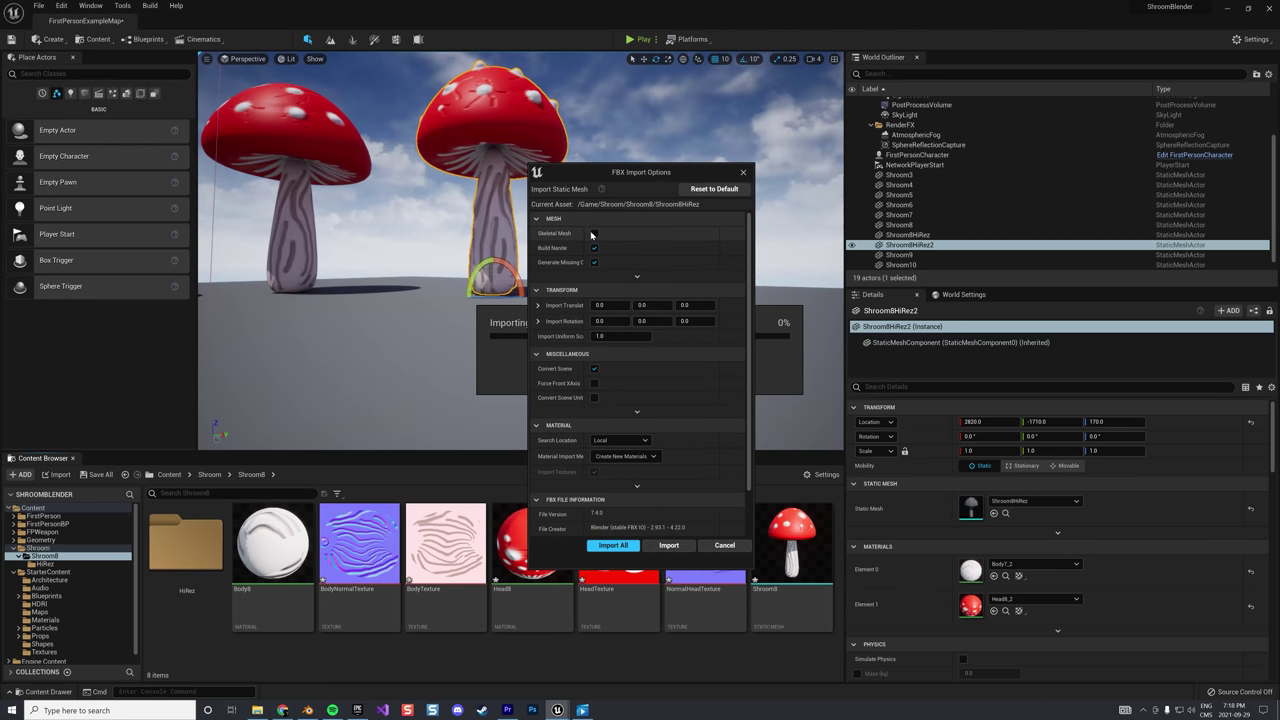
left_click(594, 234)
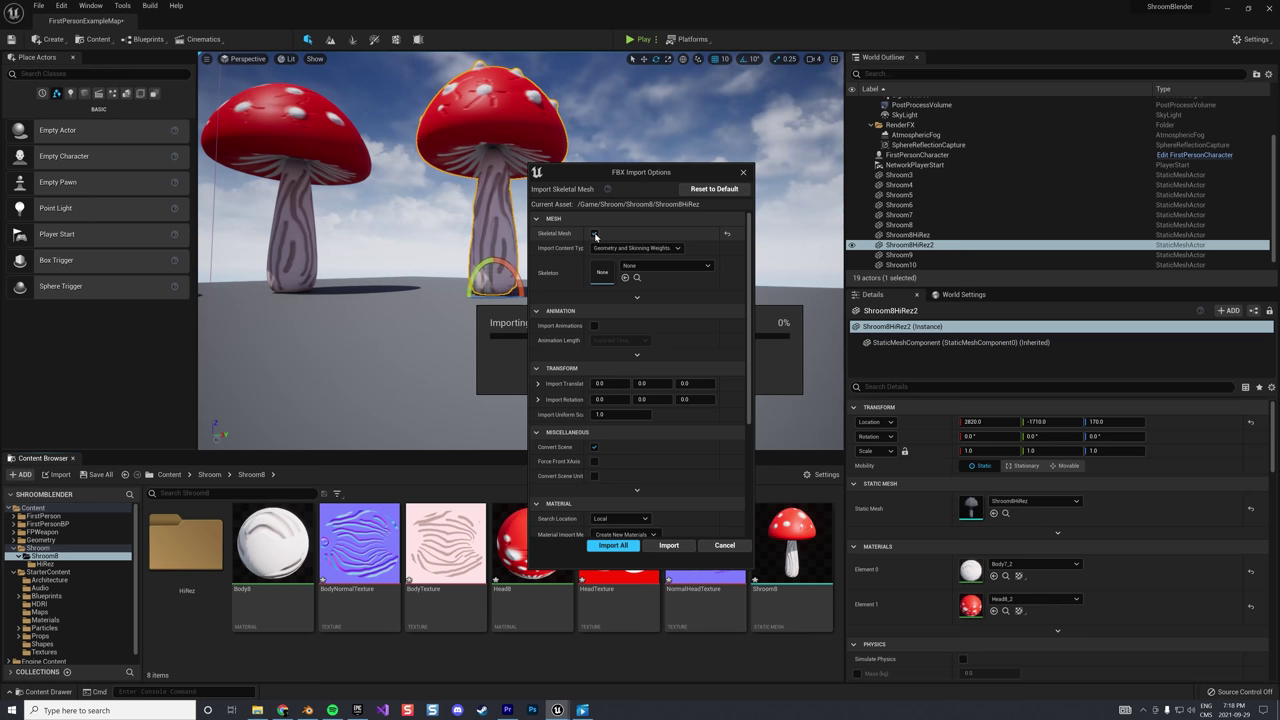
left_click(595, 234)
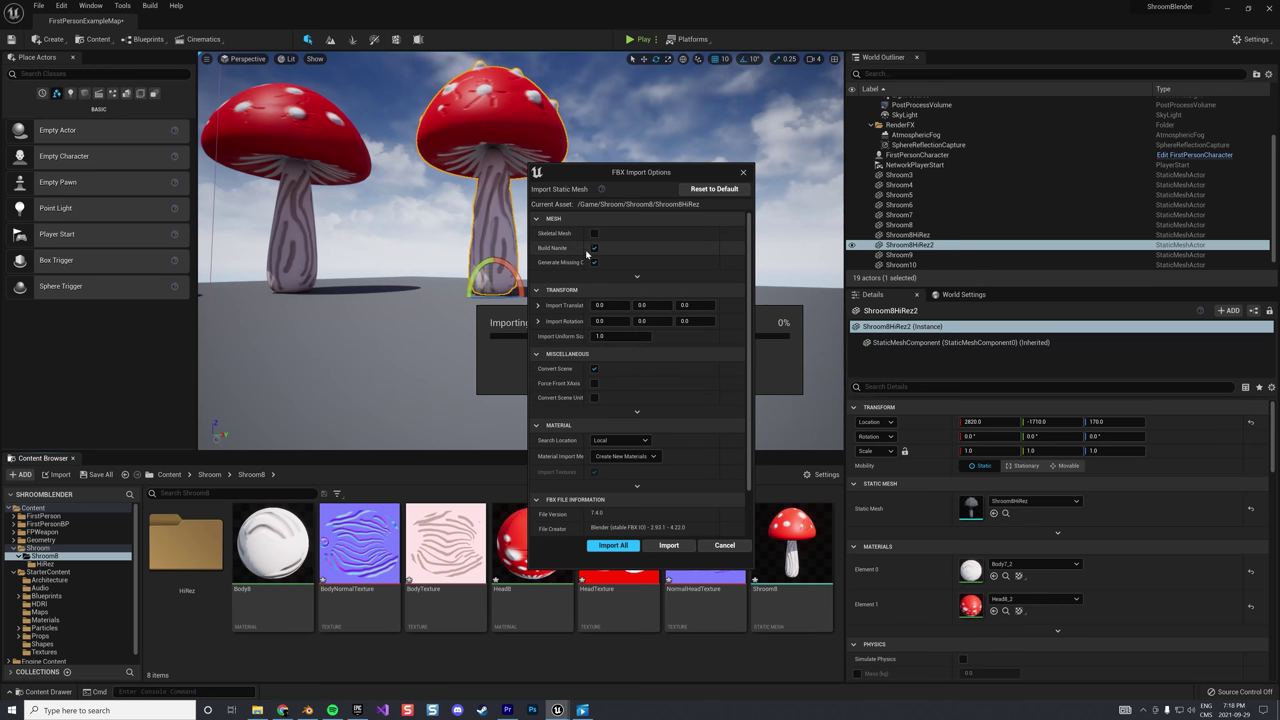
left_click(743, 175)
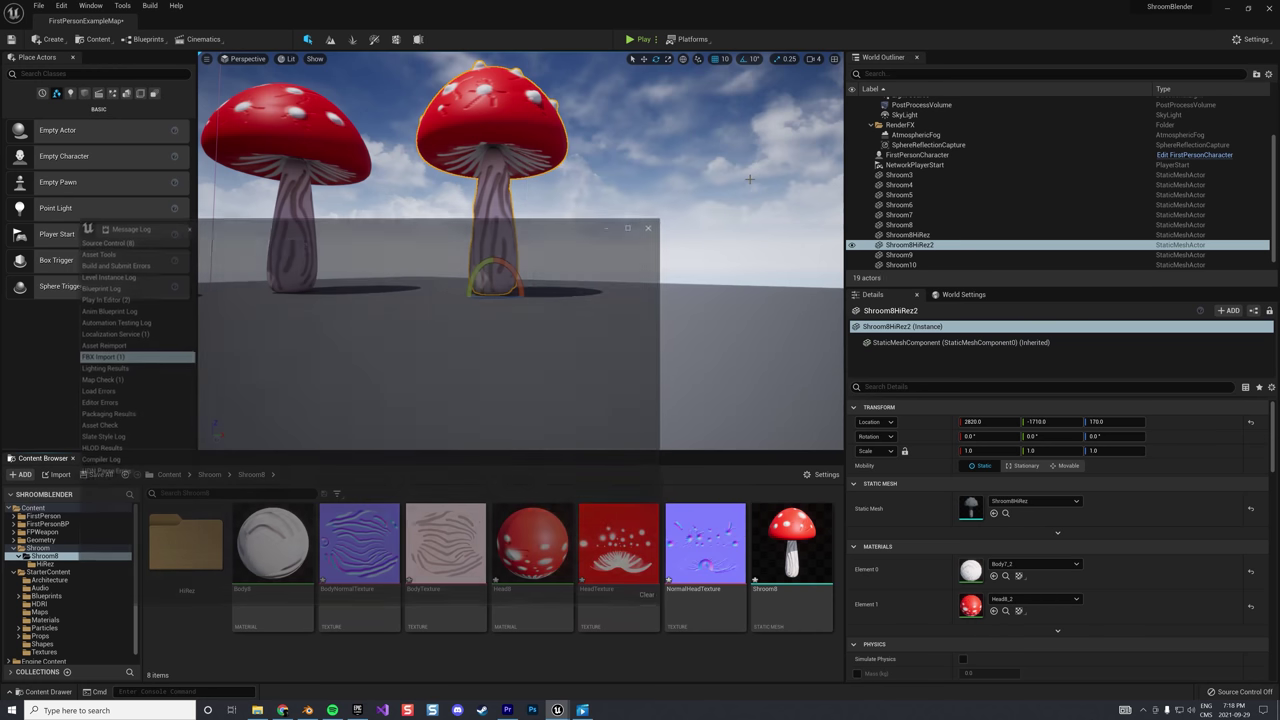
left_click(662, 228)
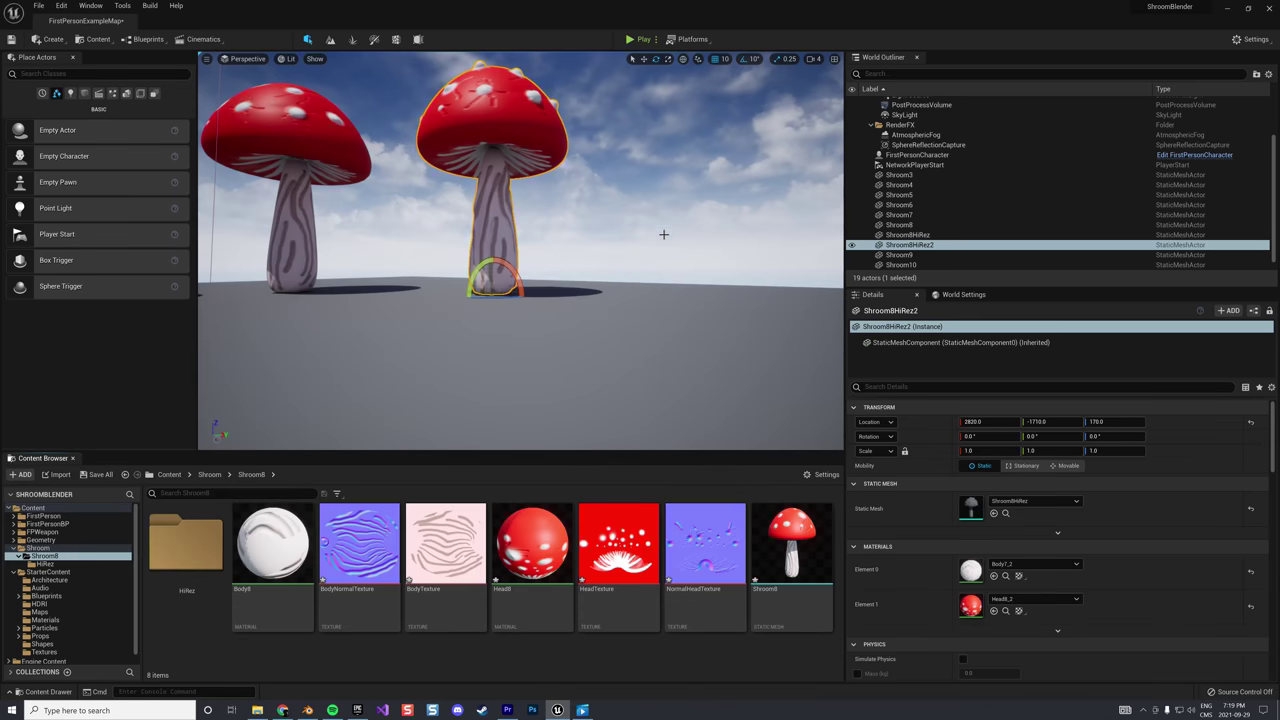
double_click(175, 517)
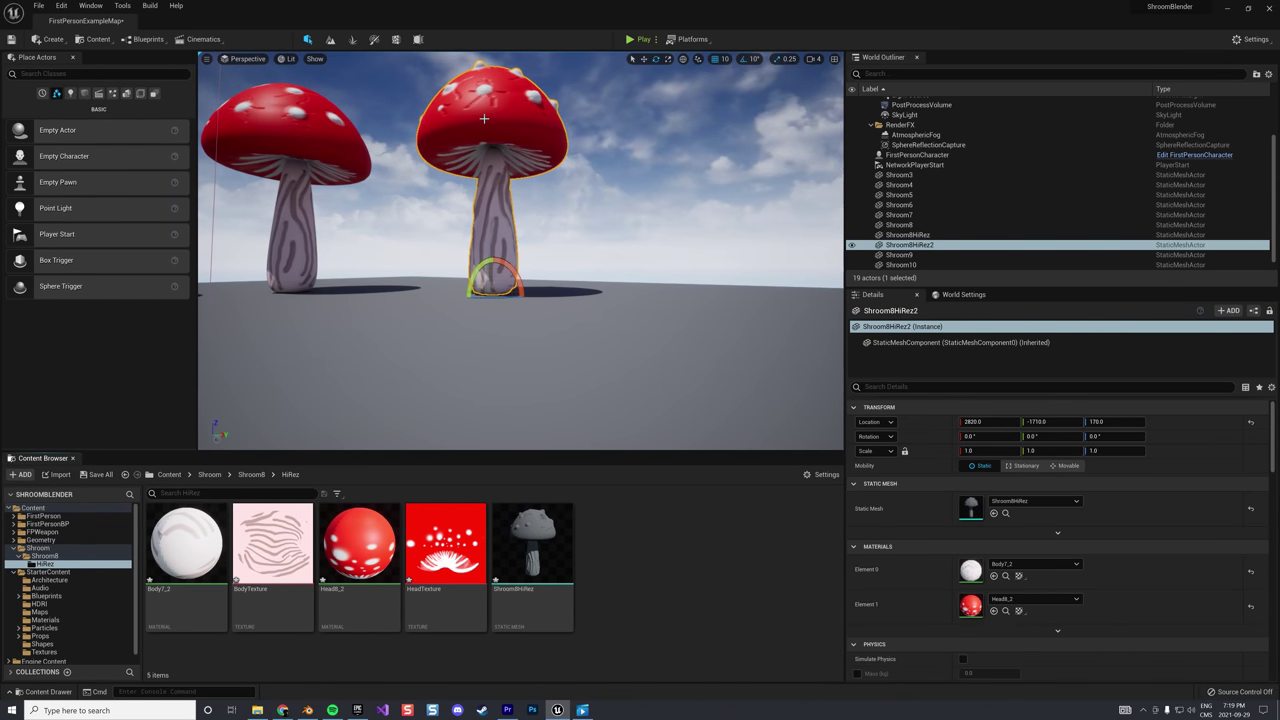
Compare the normal-mapped Shroom10 with the high-resolution Shroom8HiRez2 in the level, and open the Shroom8 content folder
left_click(320, 155)
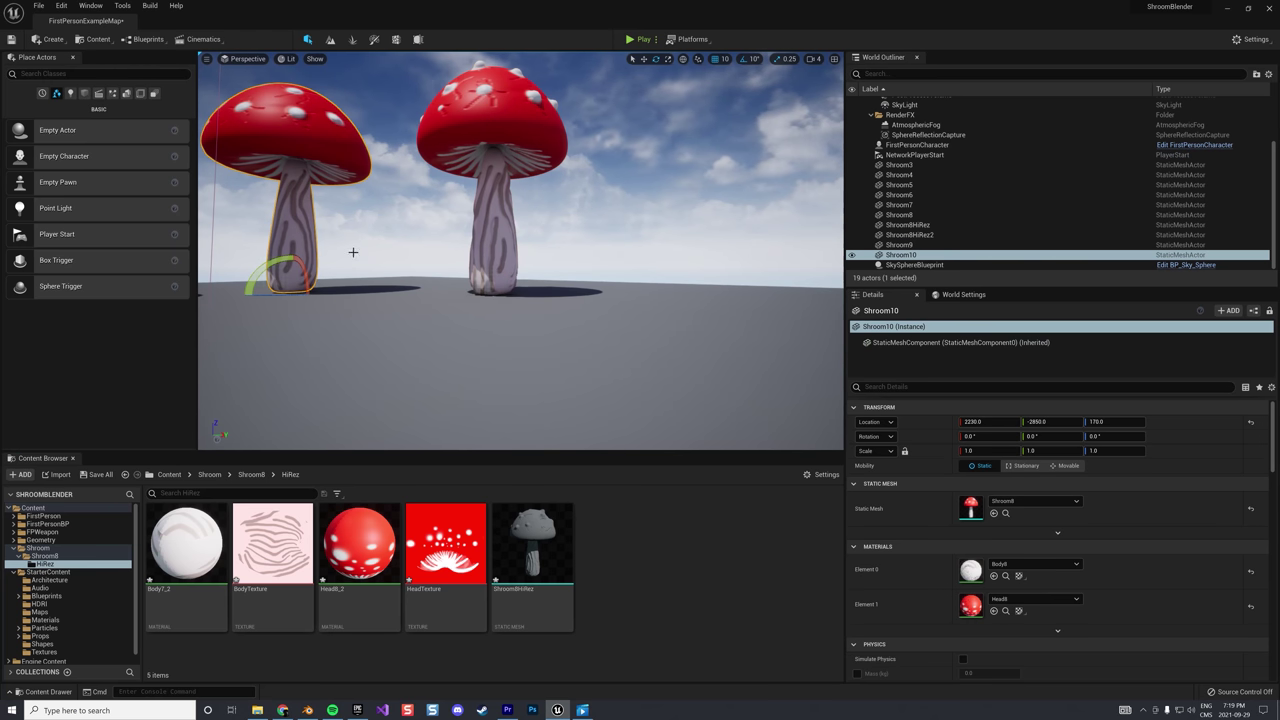
scroll(352, 252, "down", 6)
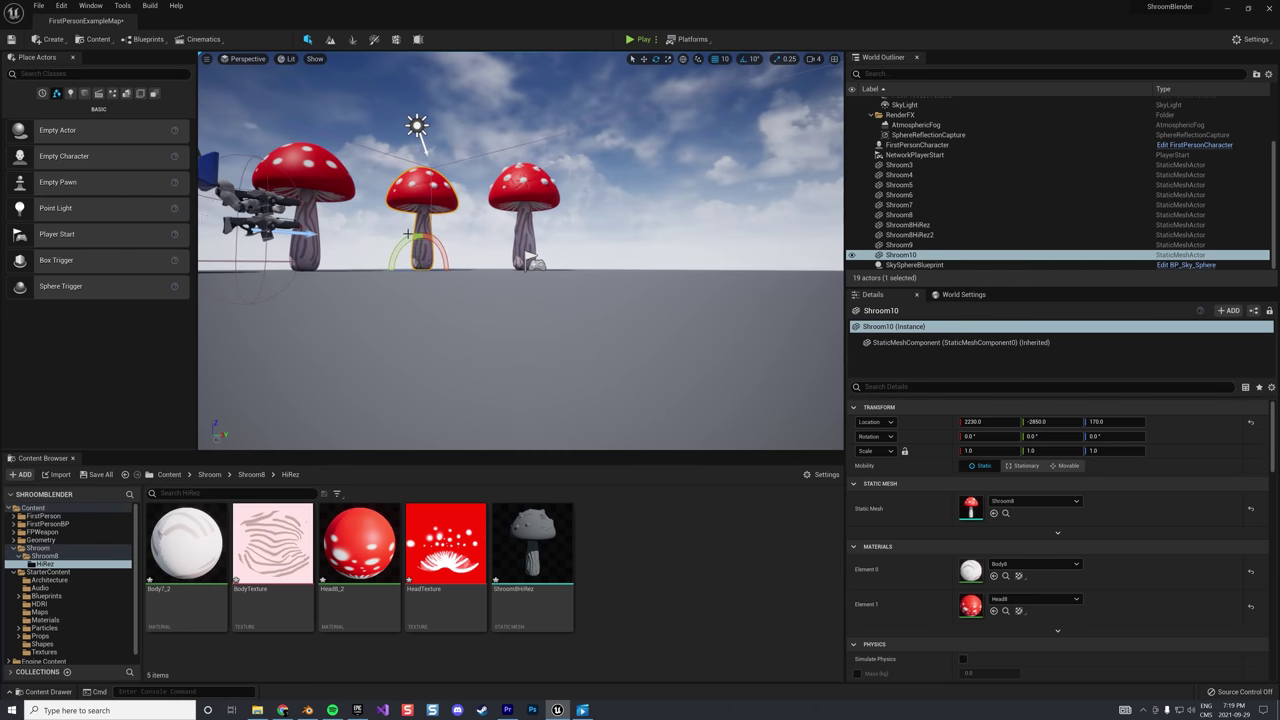
right_click_drag(407, 233, 512, 265)
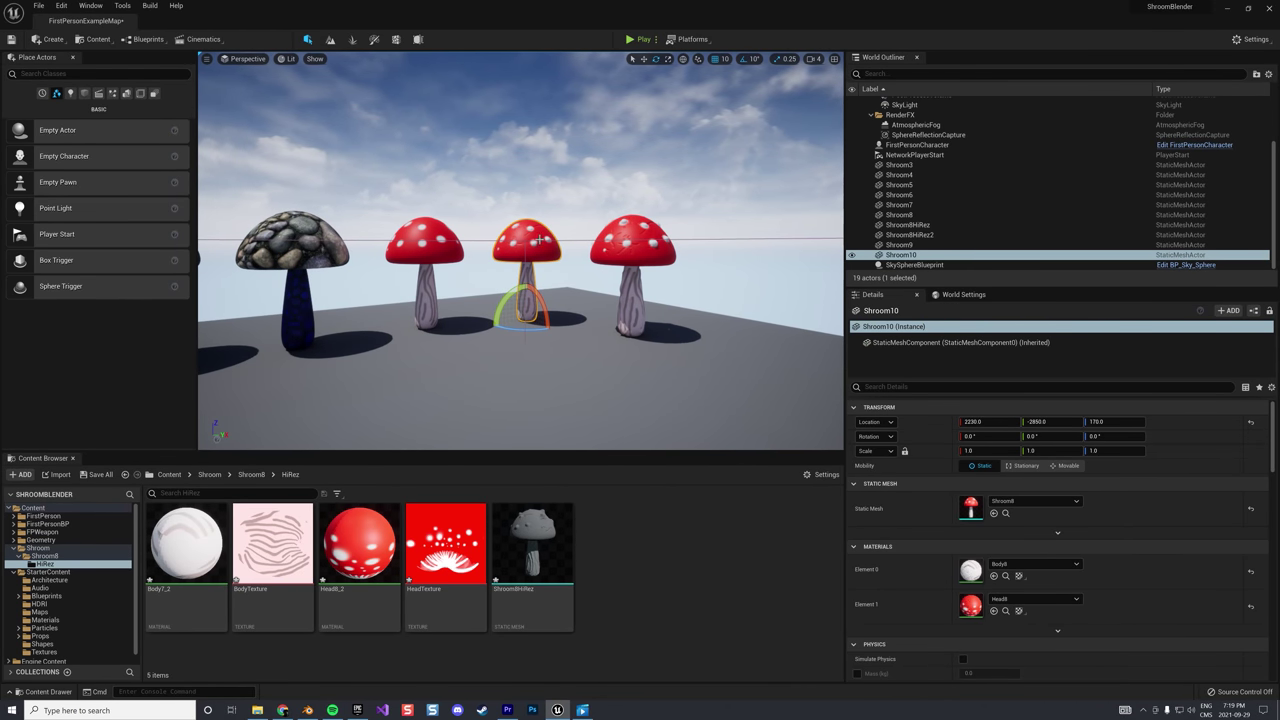
left_click(640, 241)
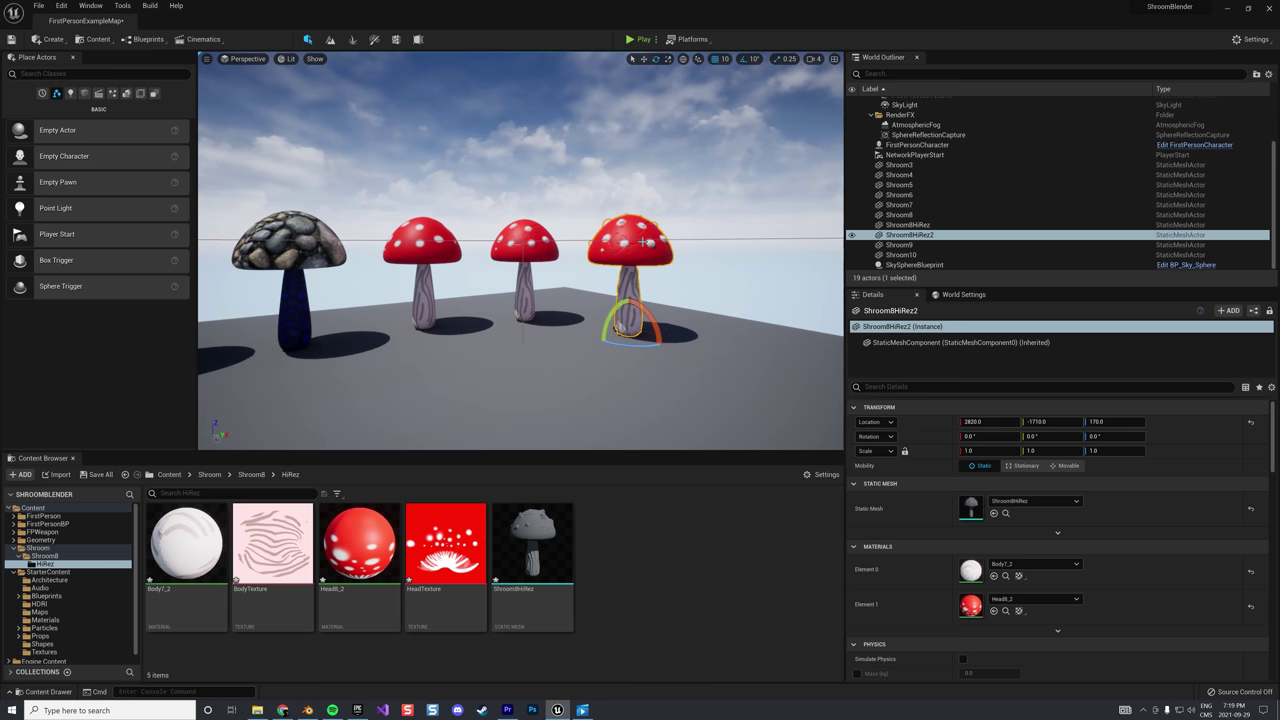
left_click(714, 372)
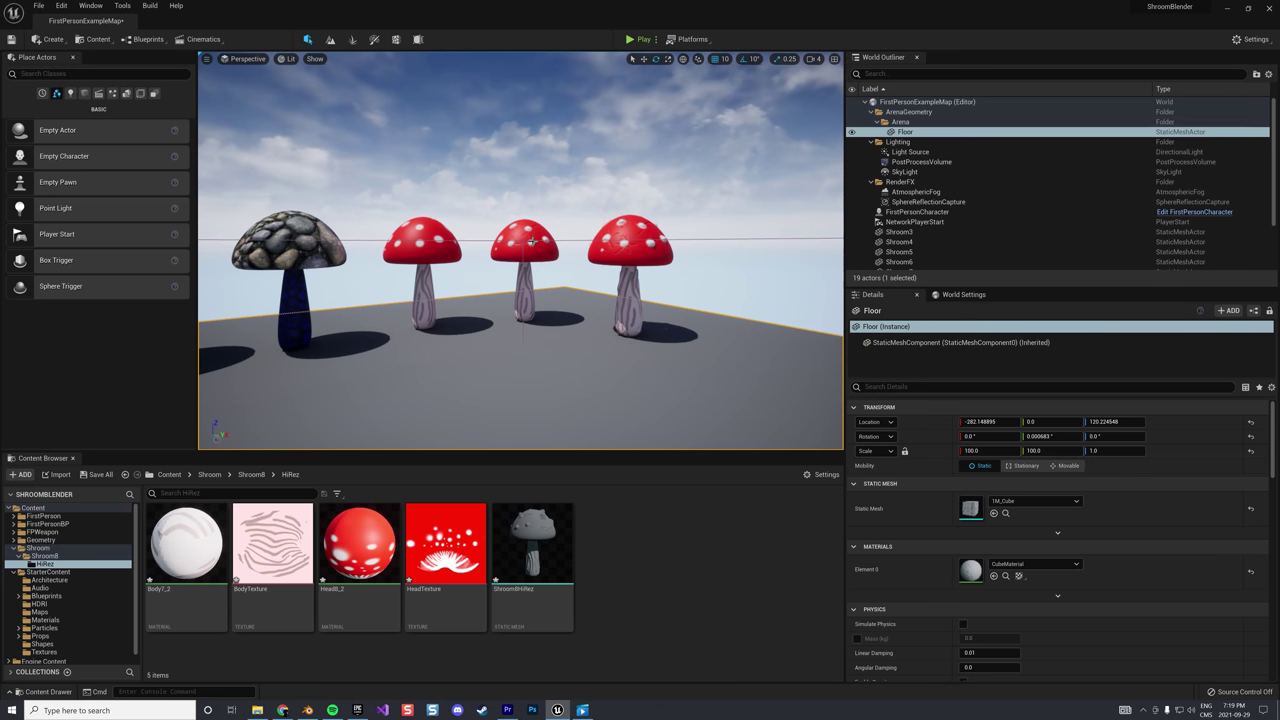
left_click(251, 474)
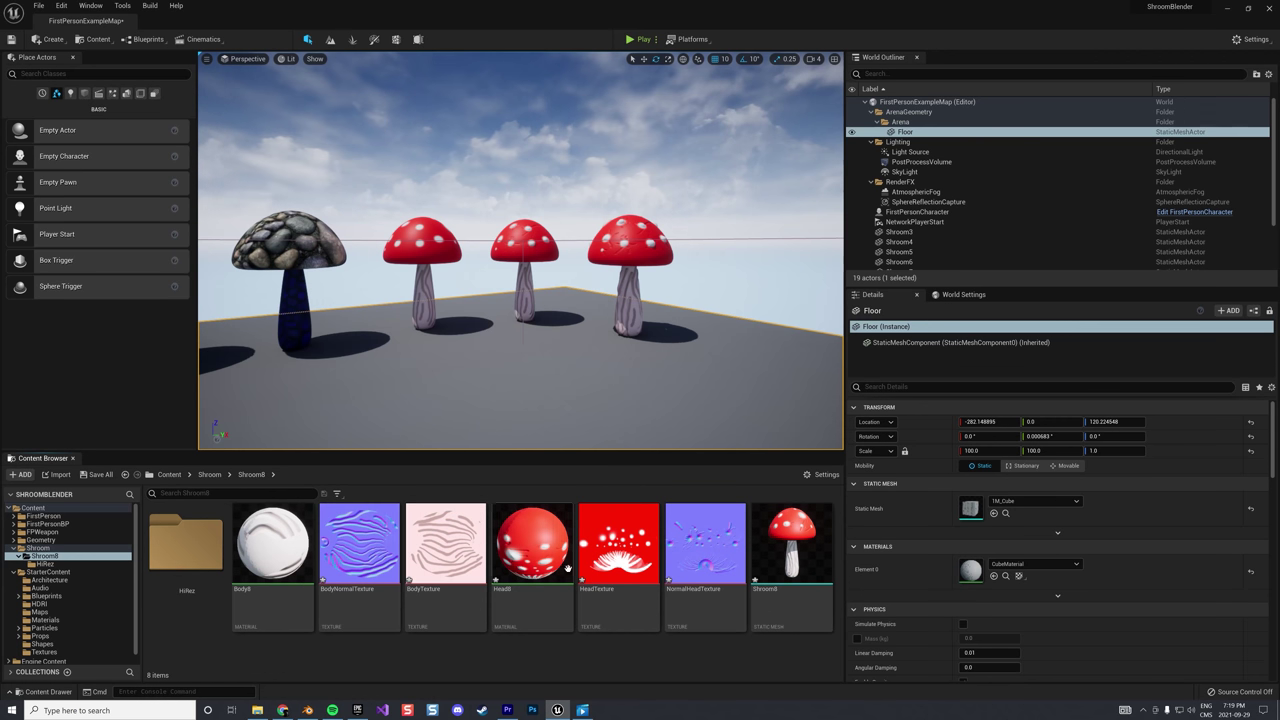
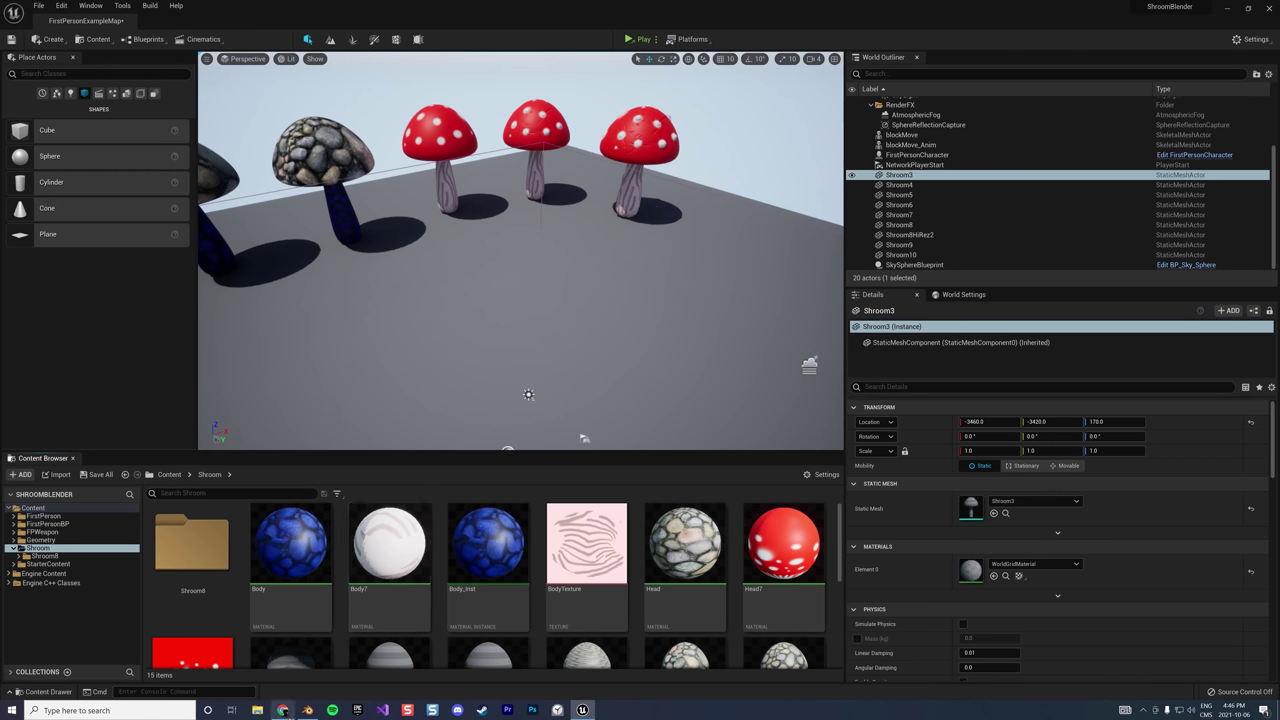
Switch to the UE5Rig2 file in Blender, open the Animation workspace and view the mushroom from the front
mouse_move(311, 713)
left_click(310, 655)
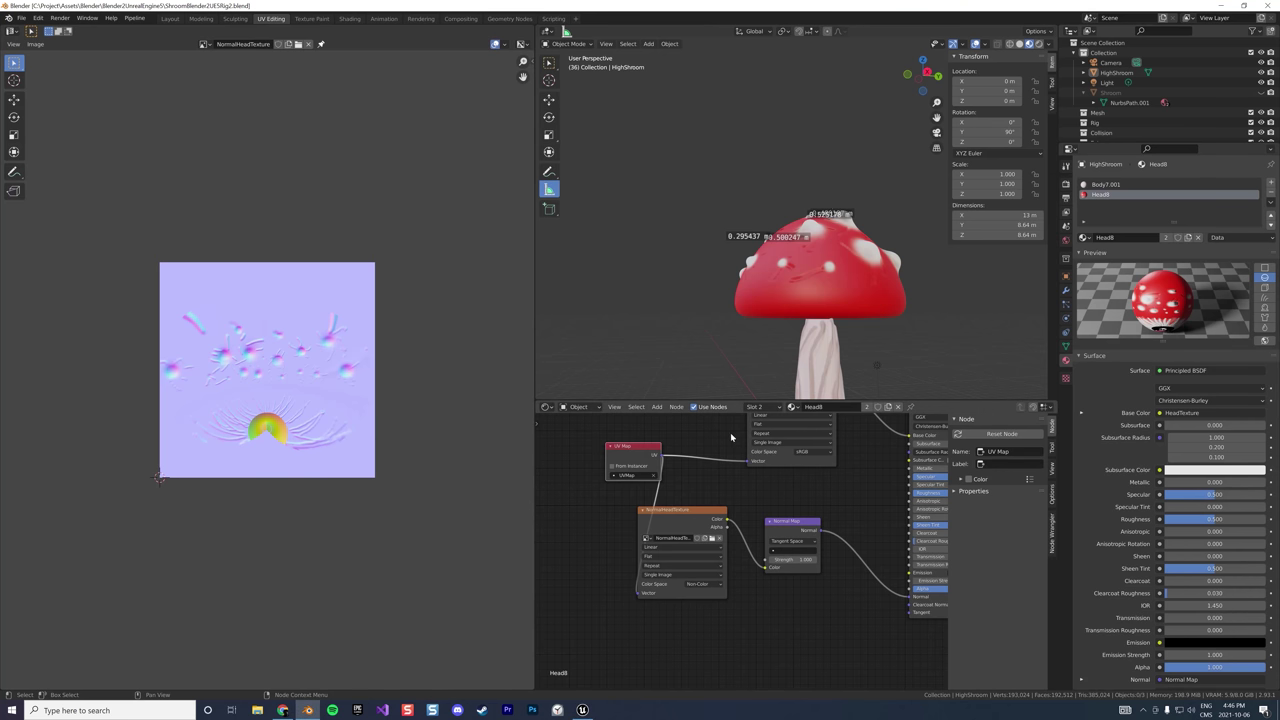
left_click(384, 18)
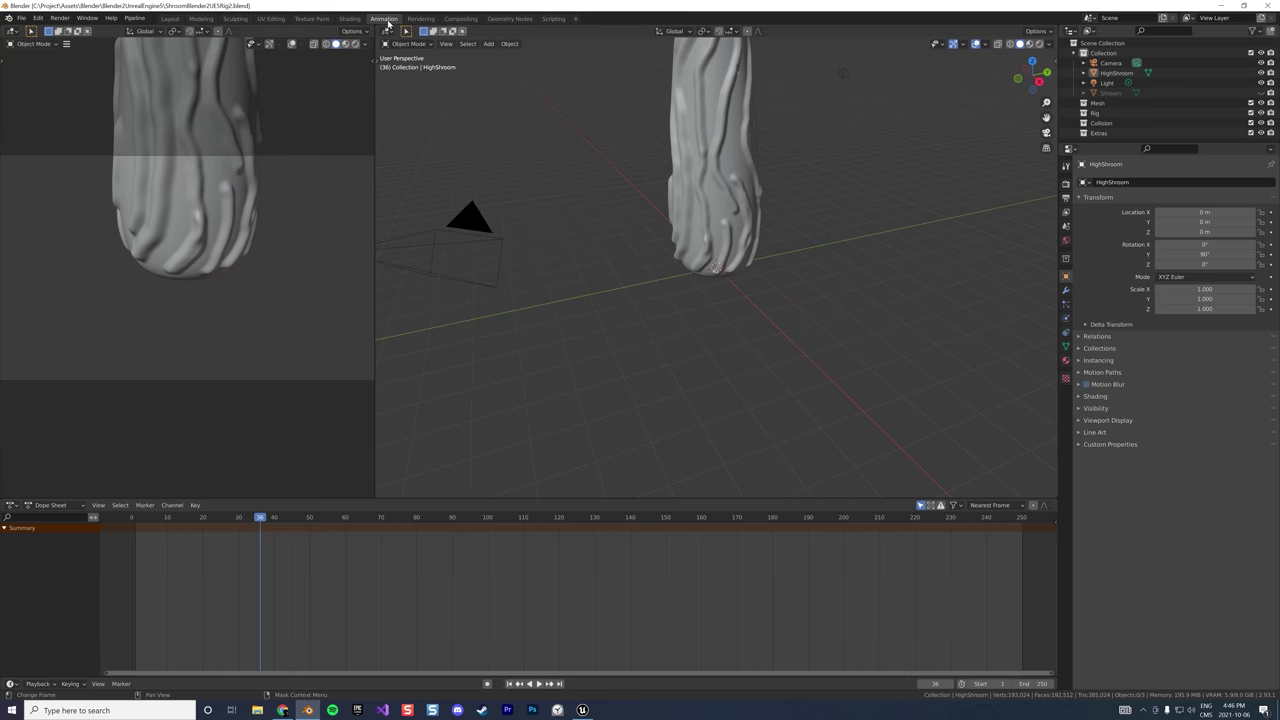
key("KP_1")
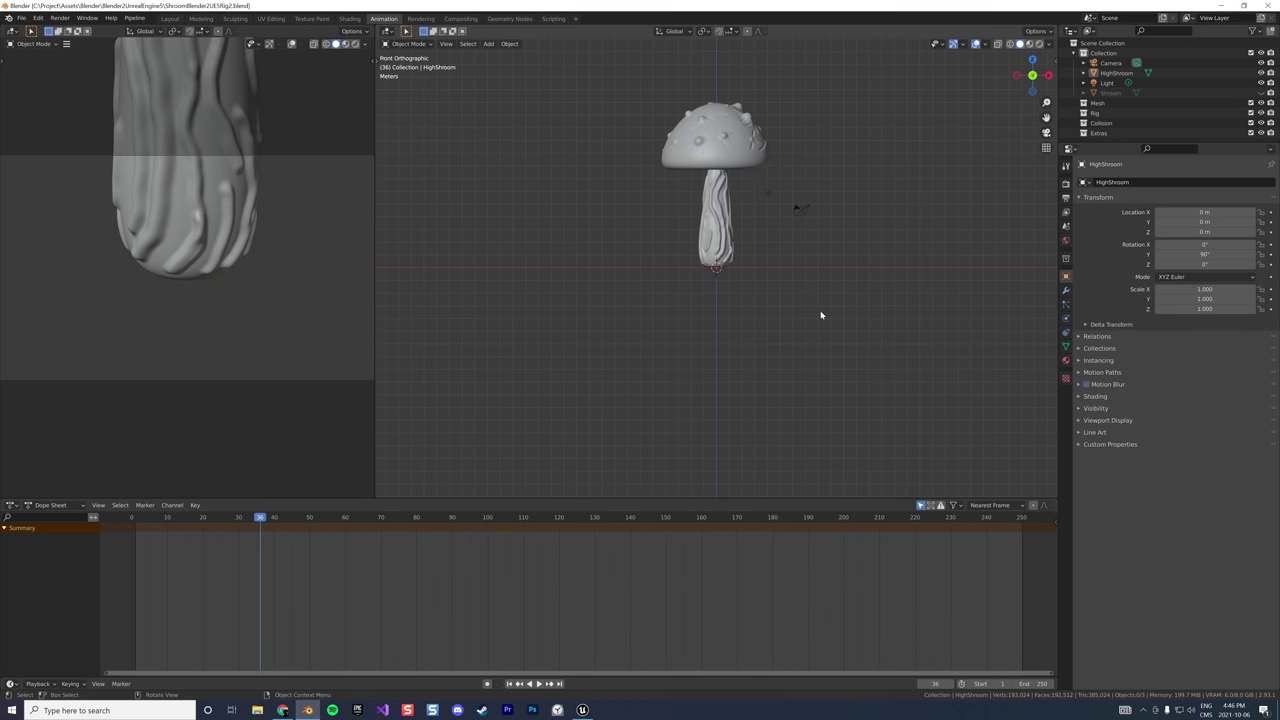
Select the HighShroom mesh and examine its geometry in wireframe, both at the stem base and as a whole
left_click(730, 153)
key("shift+z")
scroll(810, 170, "up", 9)
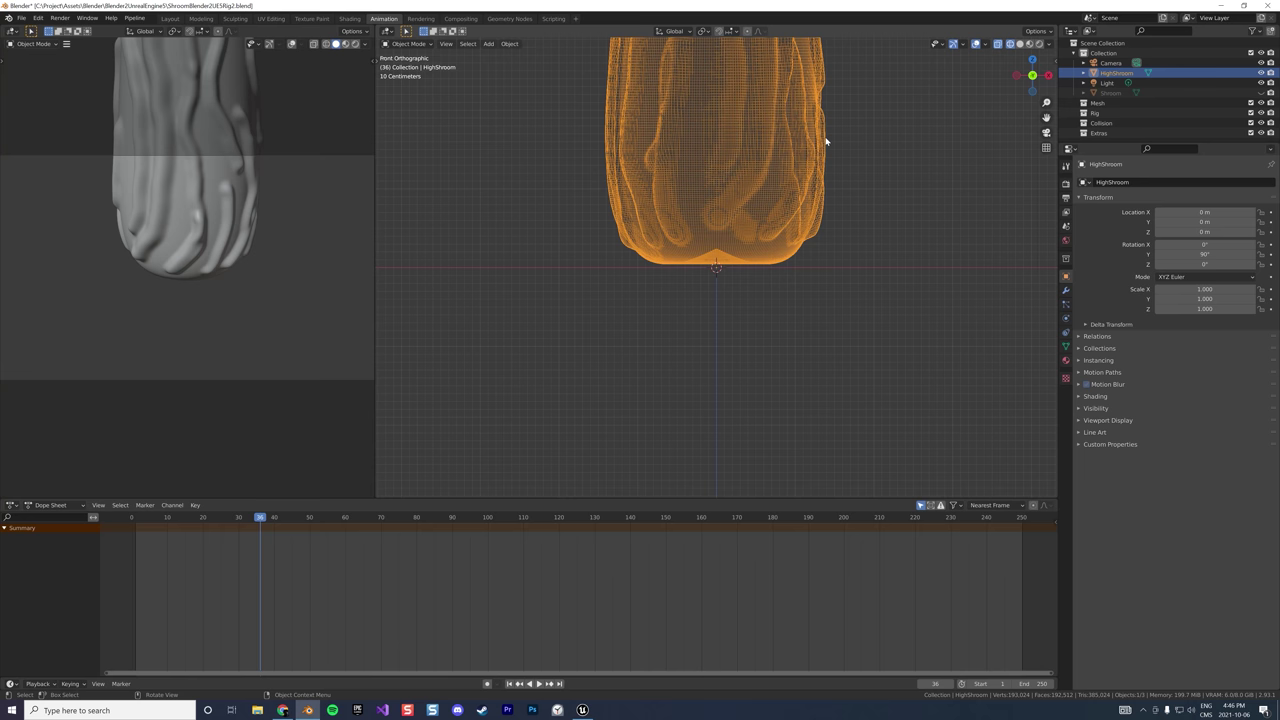
scroll(826, 141, "down", 7)
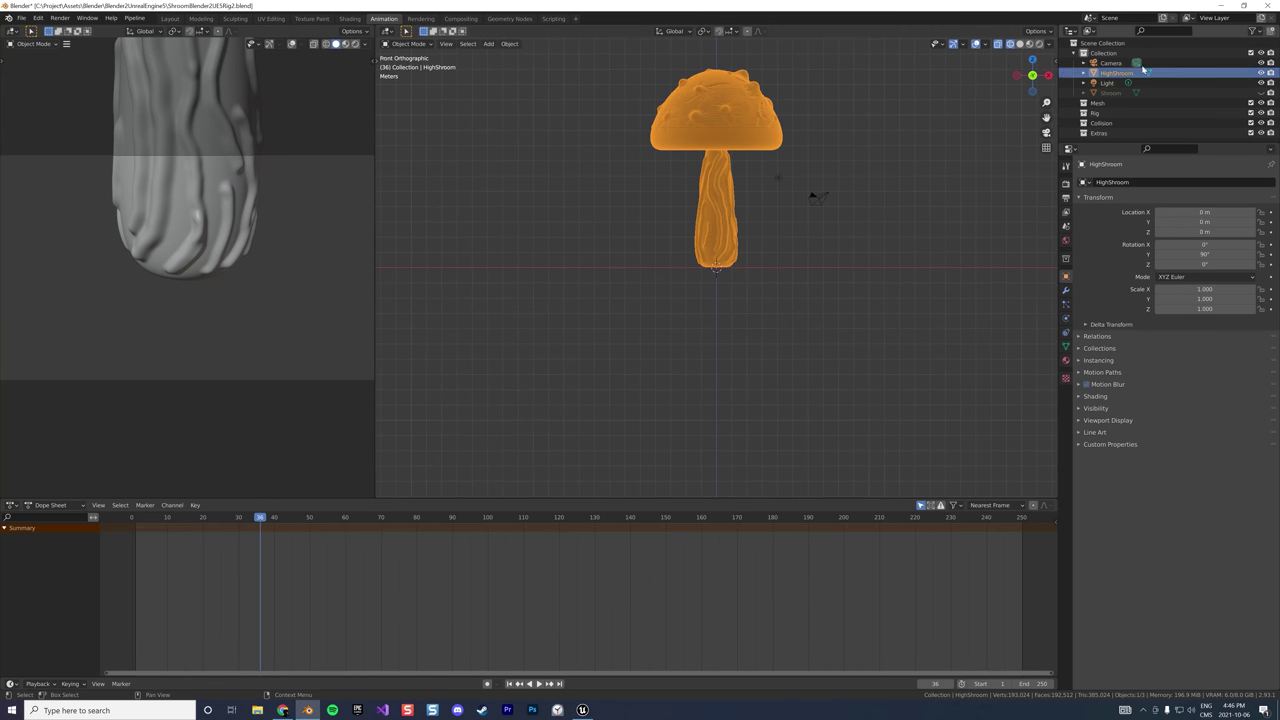
Unhide the Shroom mesh and hide HighShroom, check Shroom's wireframe, and return to solid shading with nothing selected
left_click(1261, 91)
left_click(1261, 73)
scroll(777, 200, "up", 3)
left_click(733, 214)
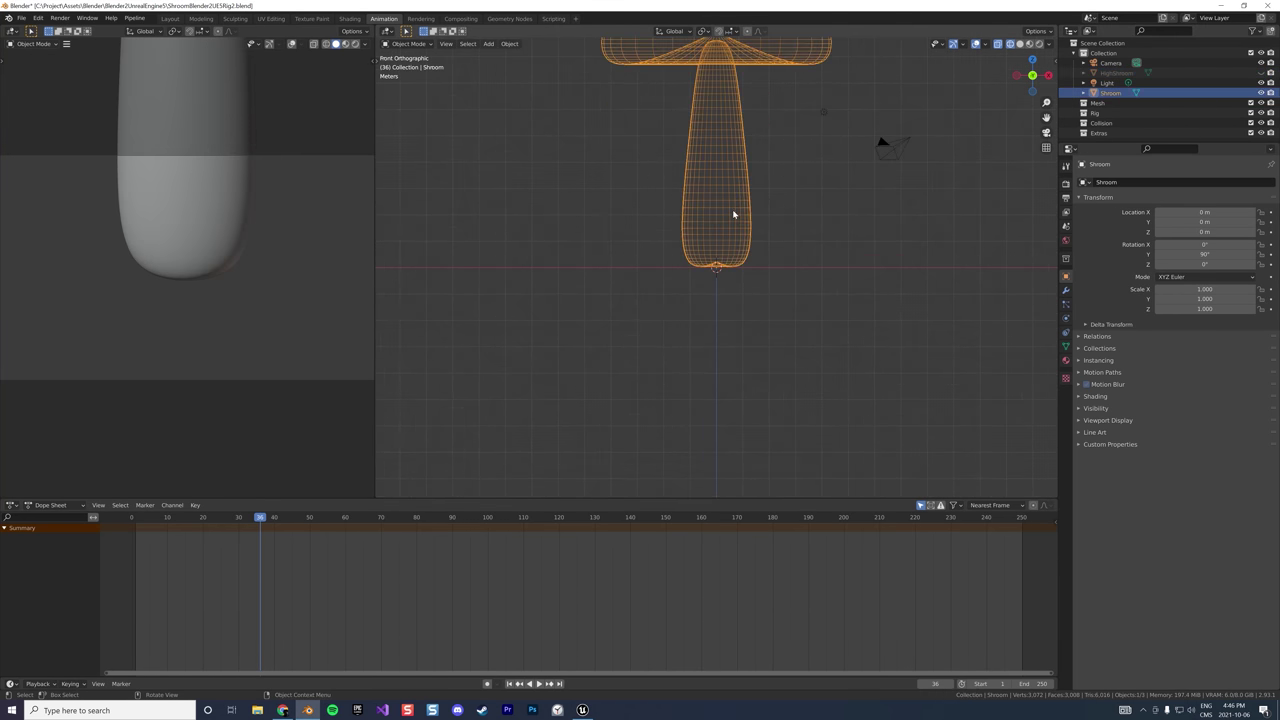
scroll(668, 108, "down", 2)
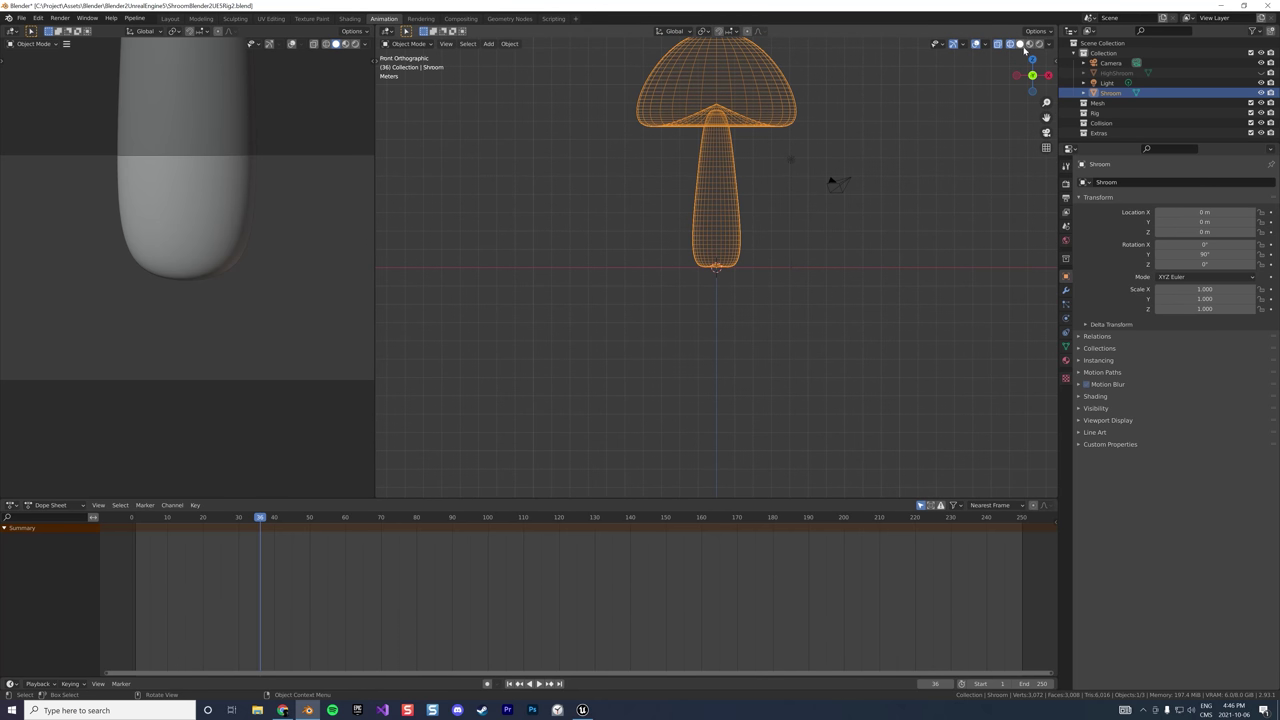
key("shift+z")
left_click(460, 138)
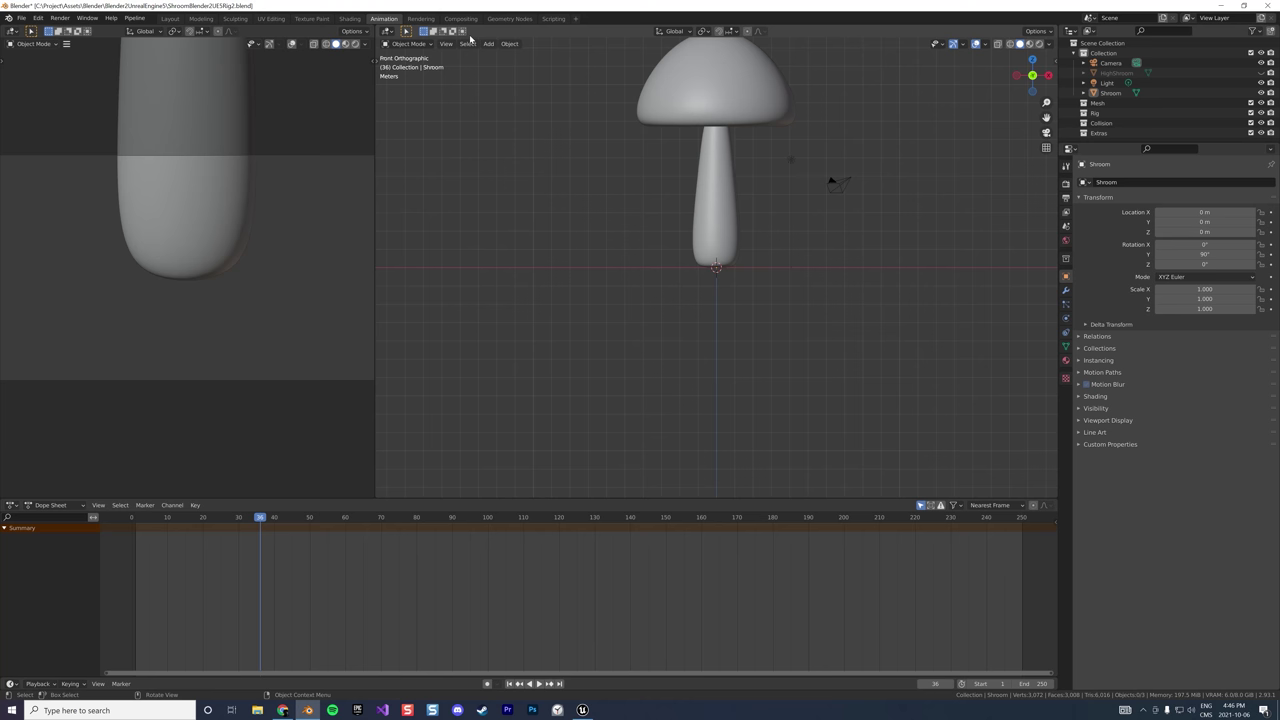
Add a single-bone armature at the mushroom's base and set its viewport display to In Front
left_click(488, 44)
mouse_move(506, 130)
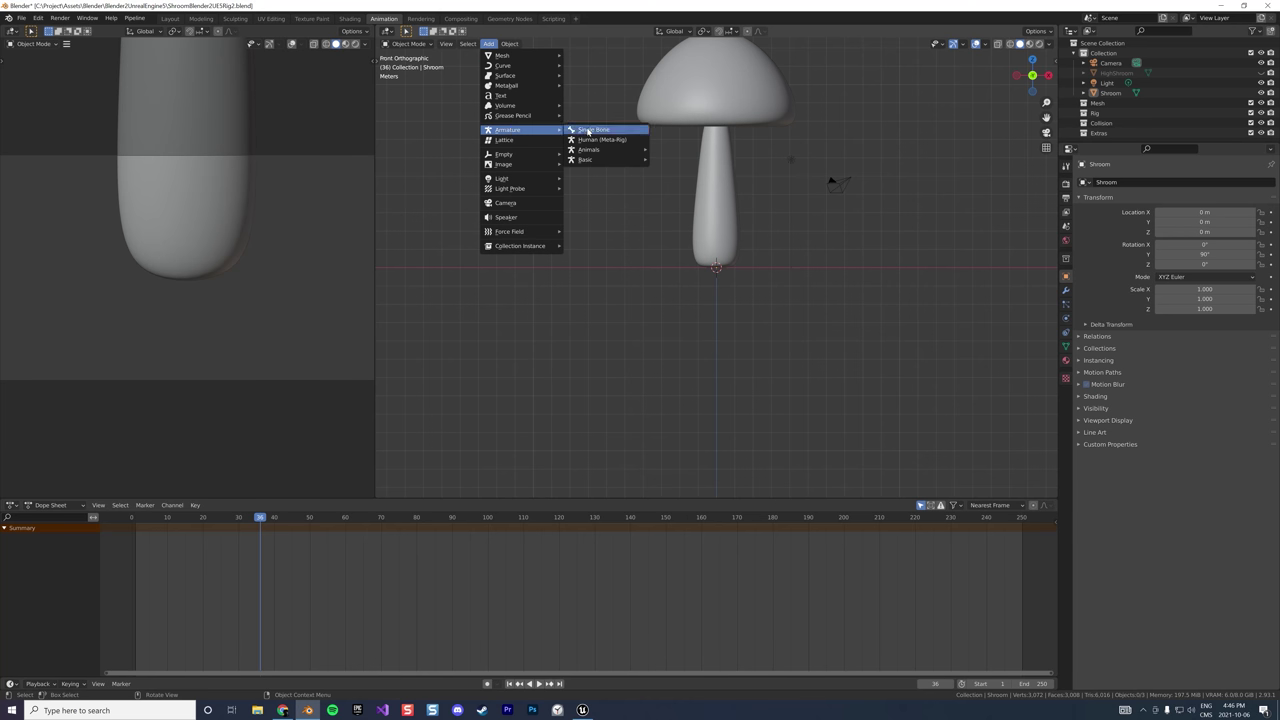
left_click(592, 130)
left_click(1066, 319)
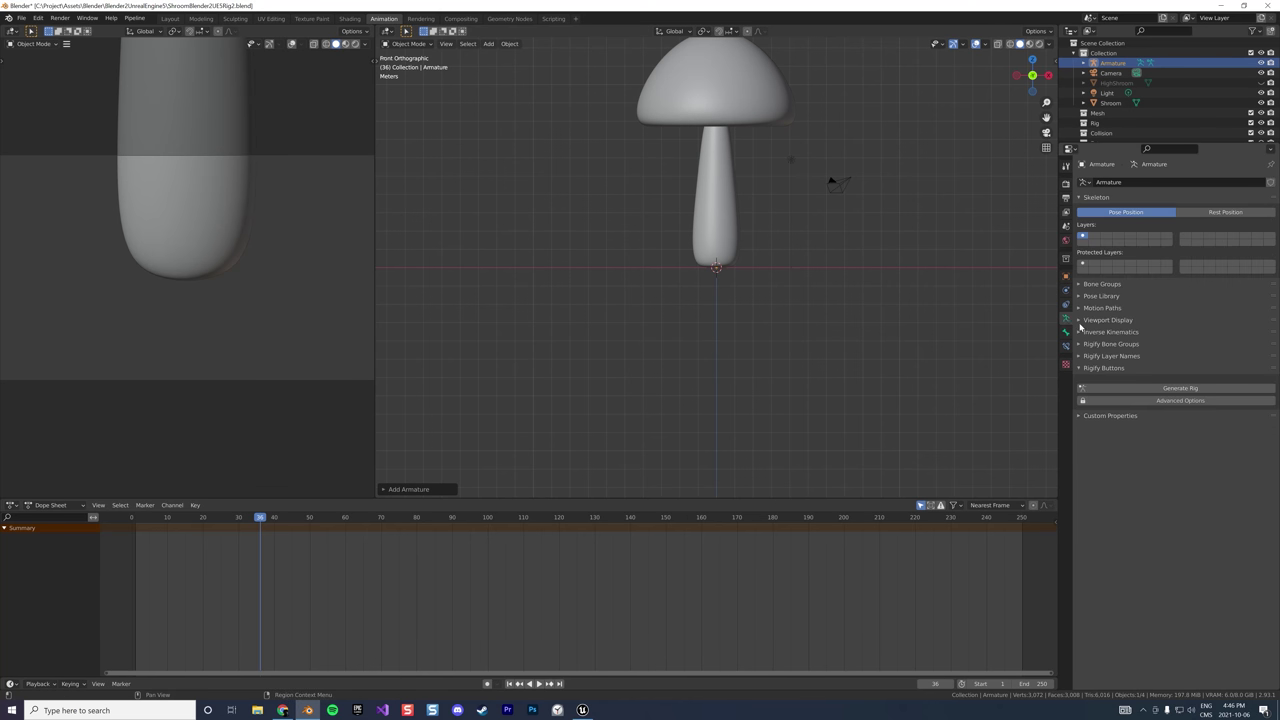
left_click(1081, 320)
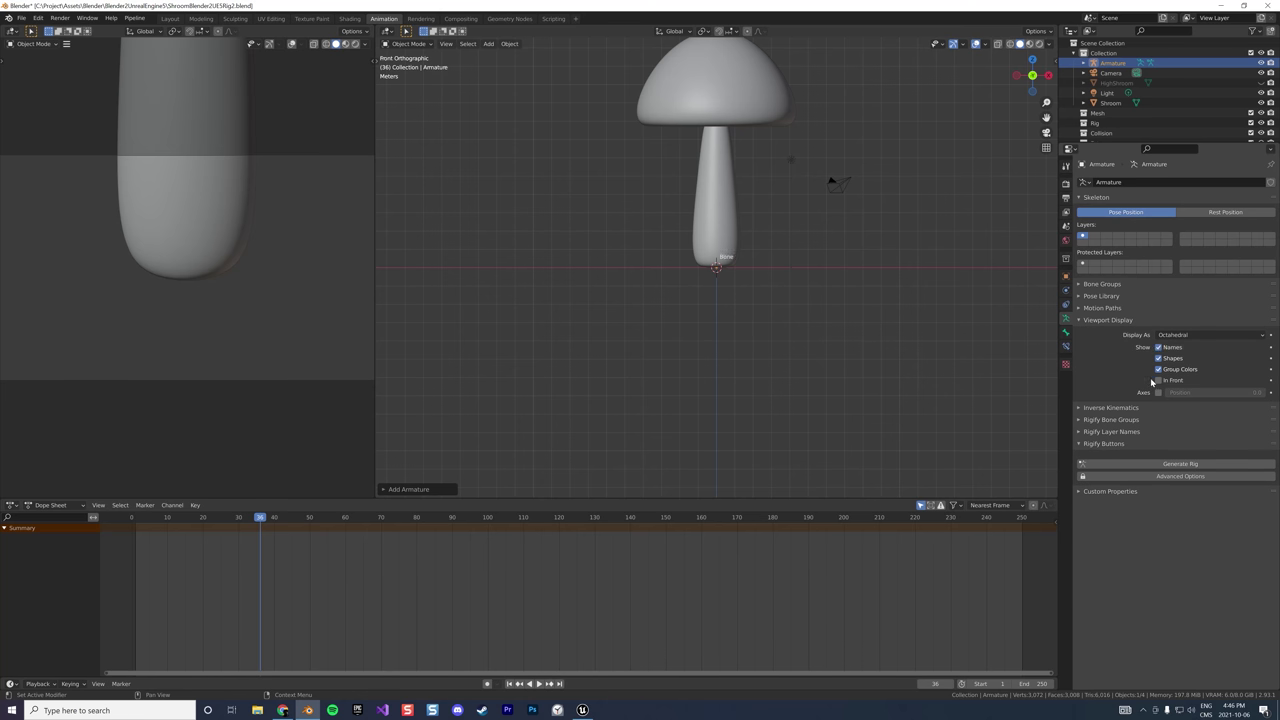
left_click(1159, 380)
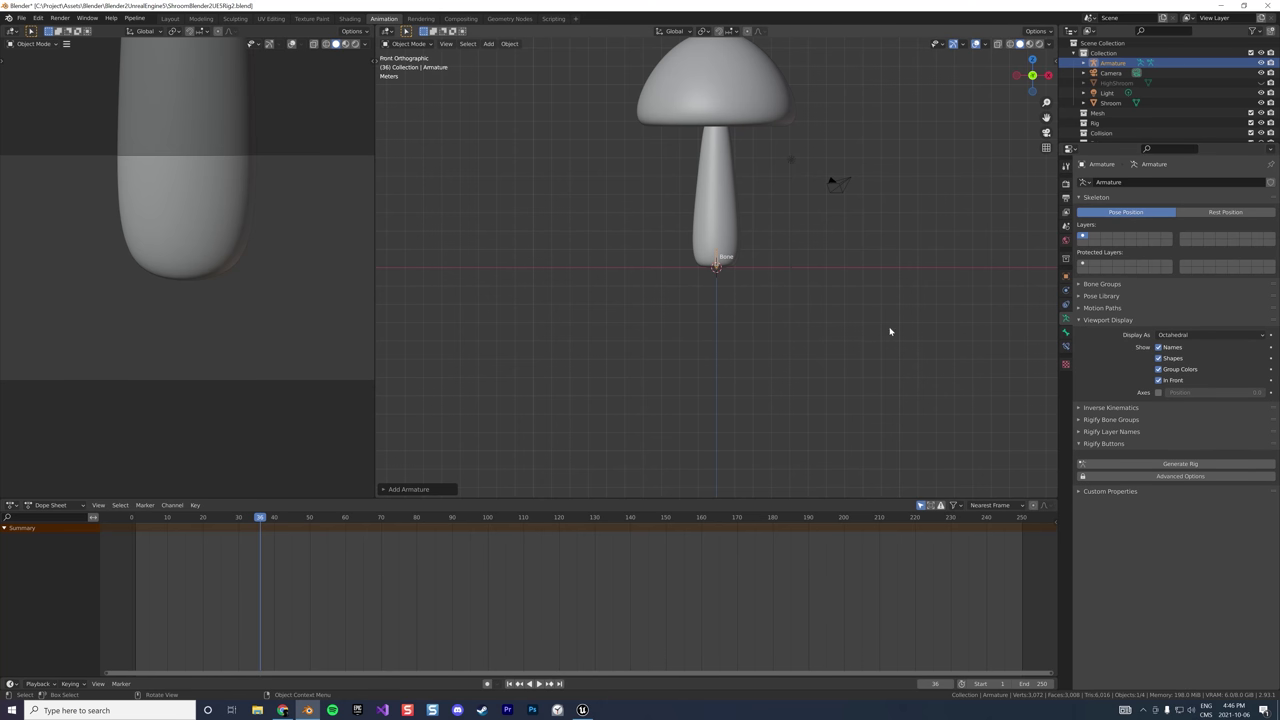
In Edit Mode, move the bone's tip up to the top of the mushroom cap
left_click(803, 299)
left_click(717, 260)
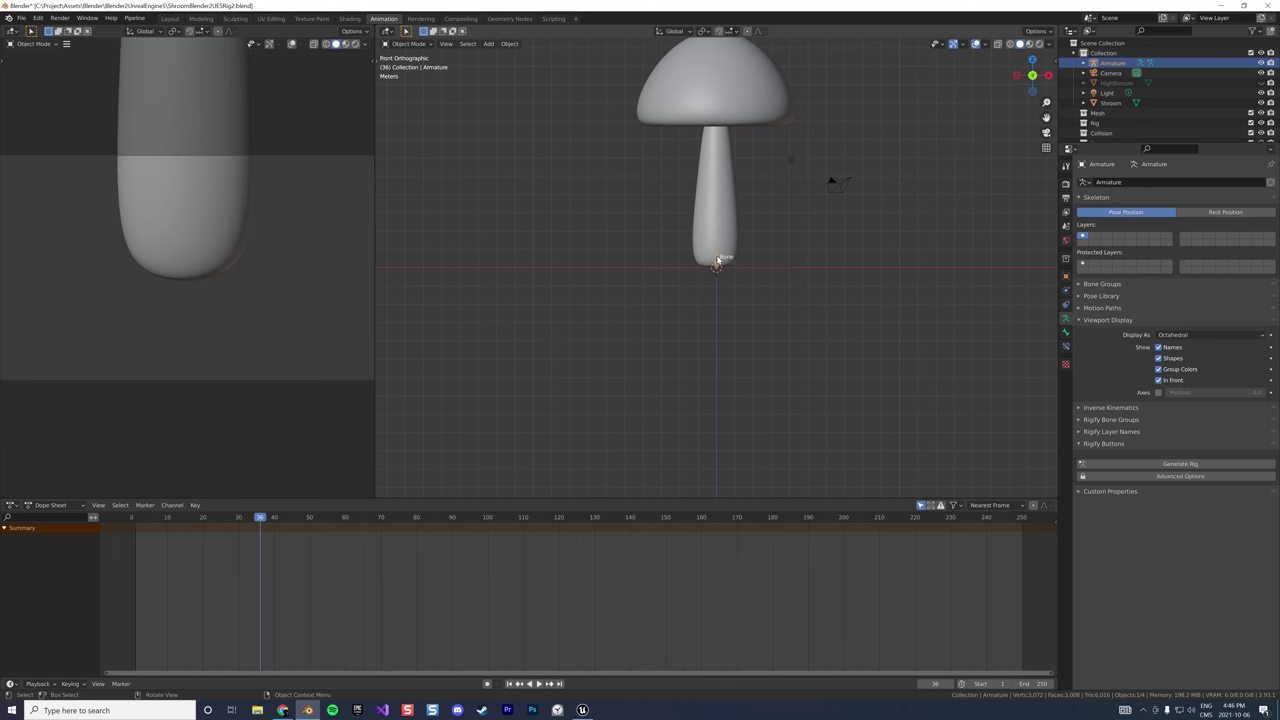
key("Tab")
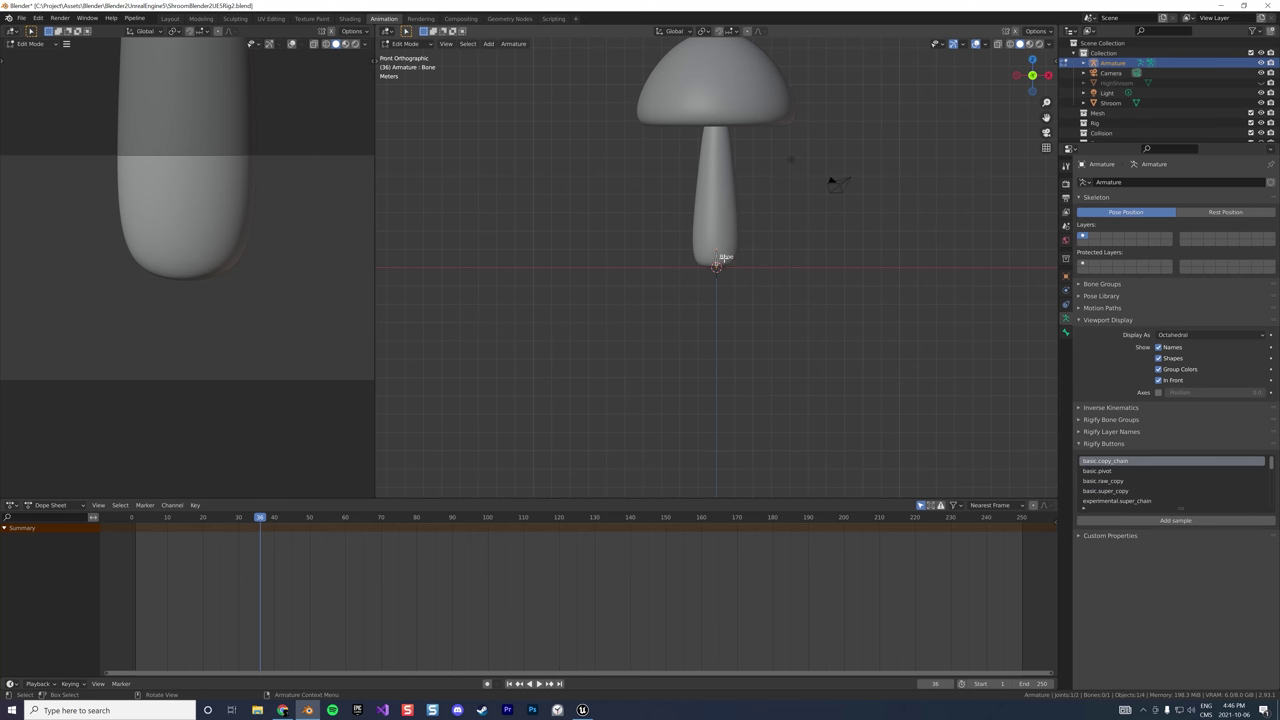
key("g")
left_click(714, 60)
middle_click_drag(552, 332, 531, 437, "shift")
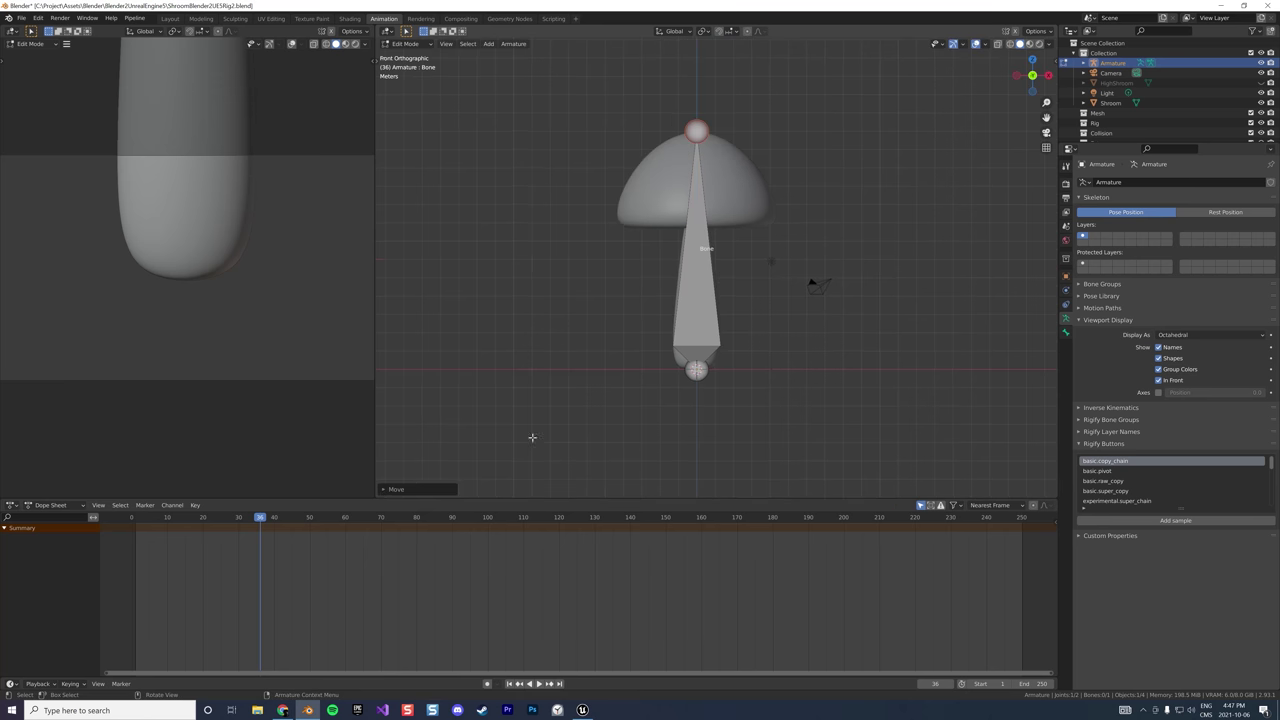
Subdivide the bone with 4 cuts
left_click(696, 311)
right_click(696, 311)
left_click(690, 300)
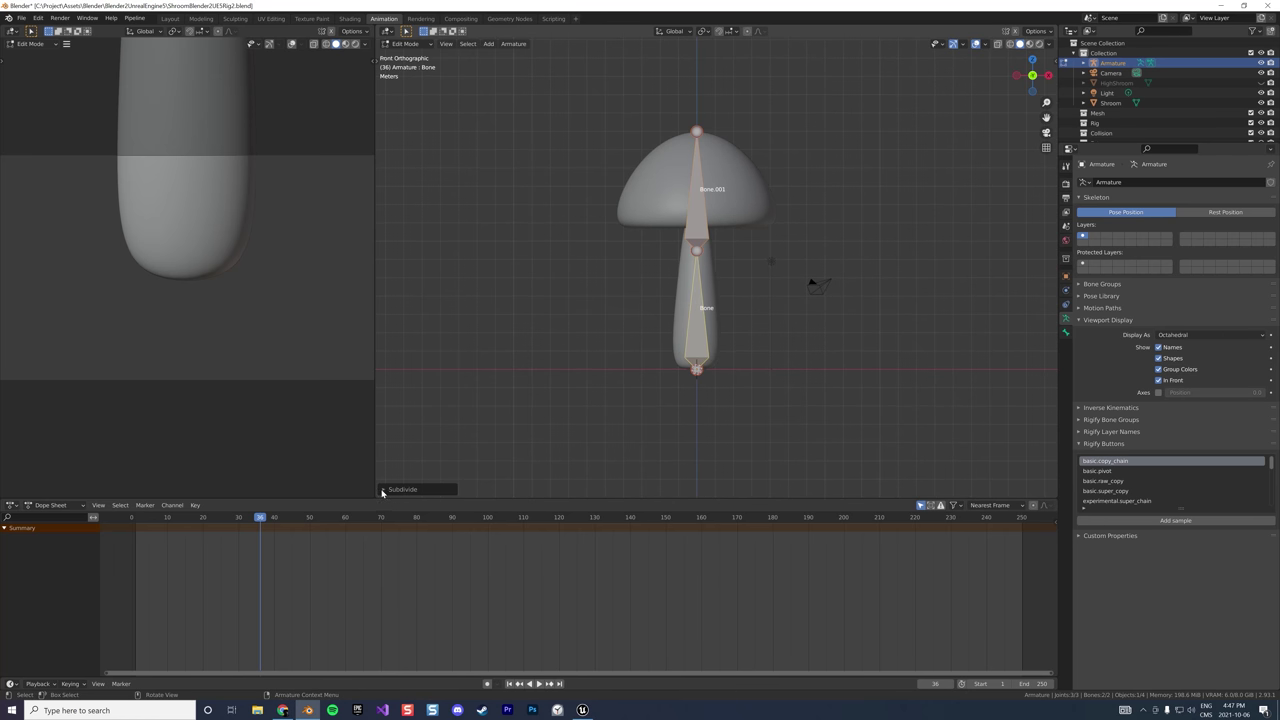
left_click(383, 489)
left_click(475, 486)
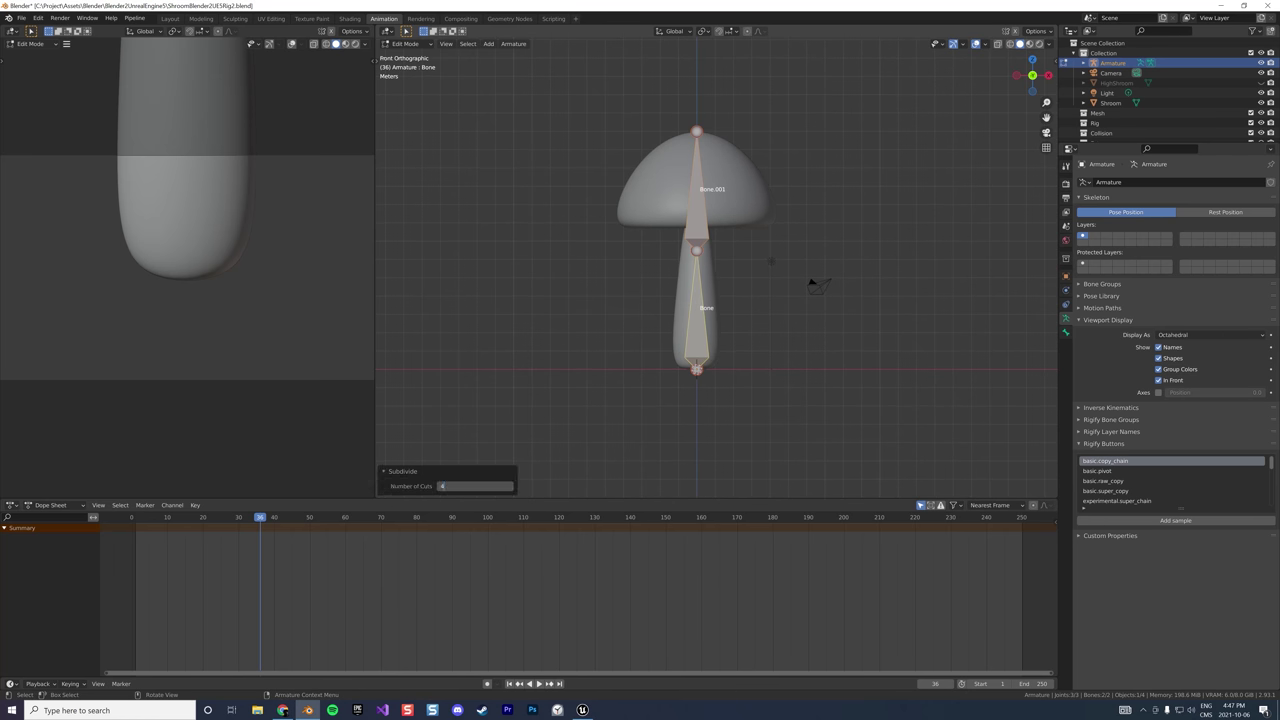
type("4")
key("Return")
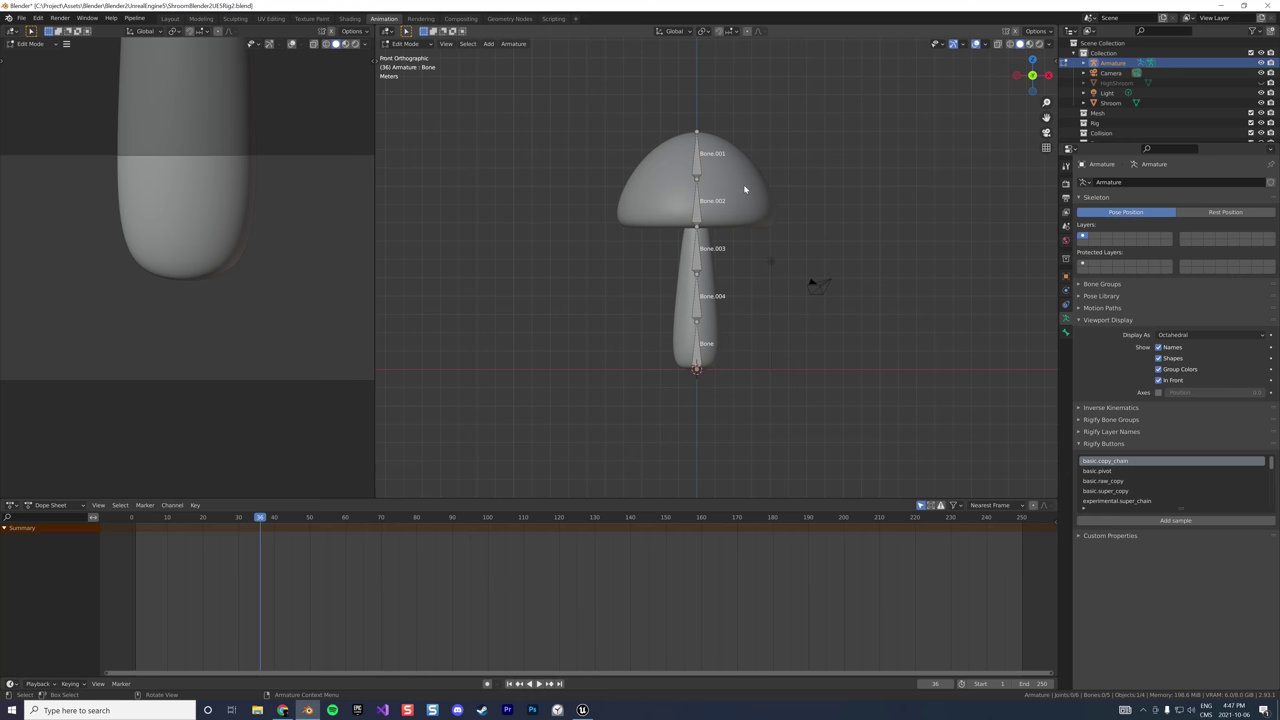
In Object Mode, parent the Shroom mesh to the armature with automatic weights
left_click(406, 44)
left_click(410, 56)
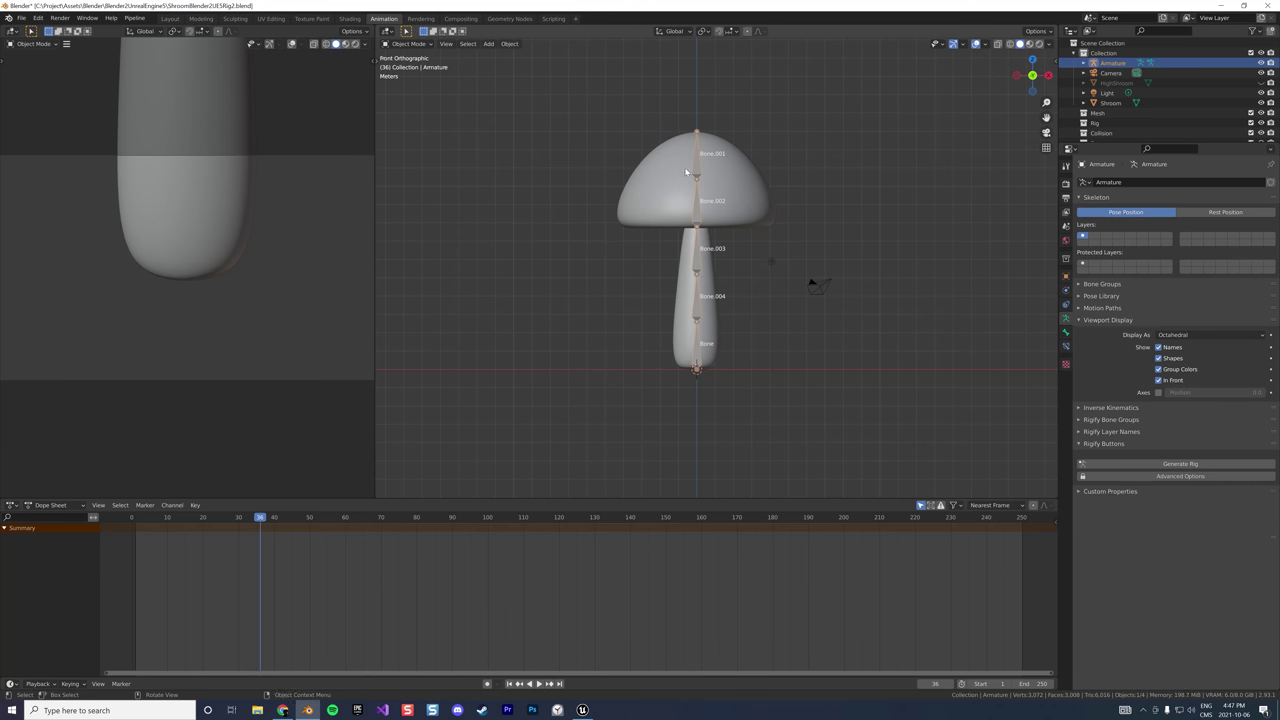
left_click(739, 174)
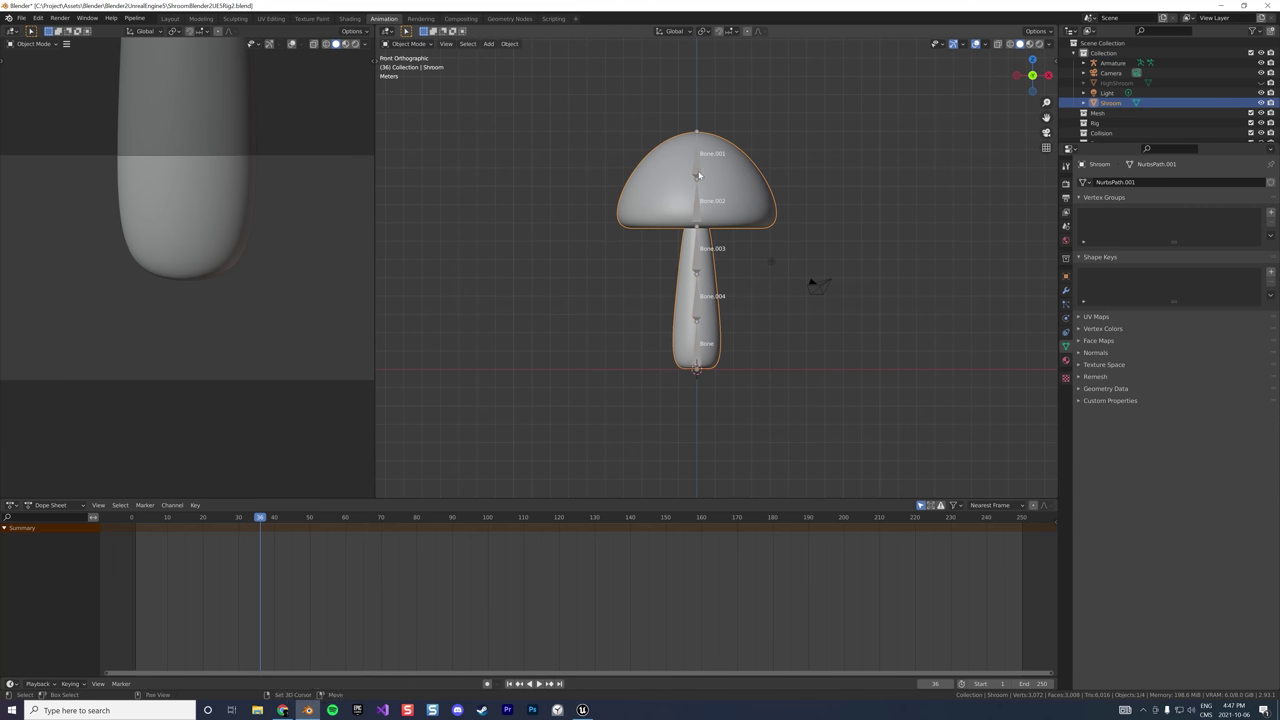
left_click(698, 176, "shift")
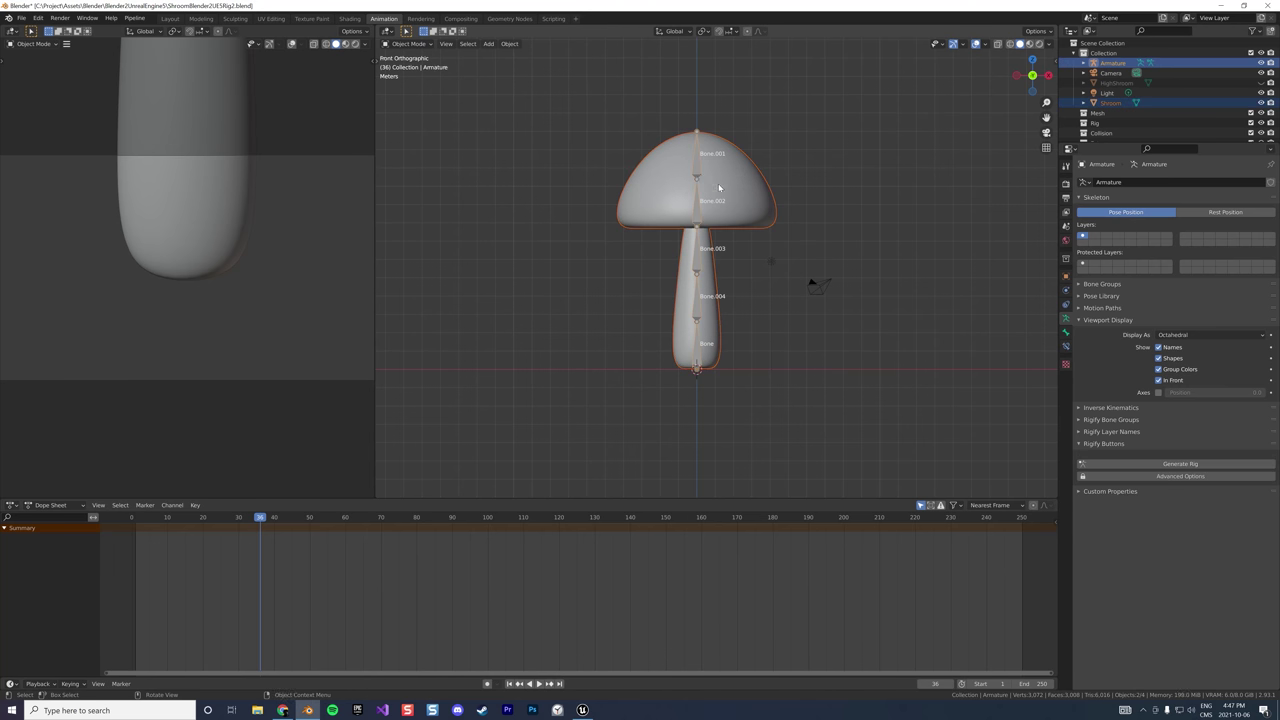
key("ctrl+p")
left_click(769, 189)
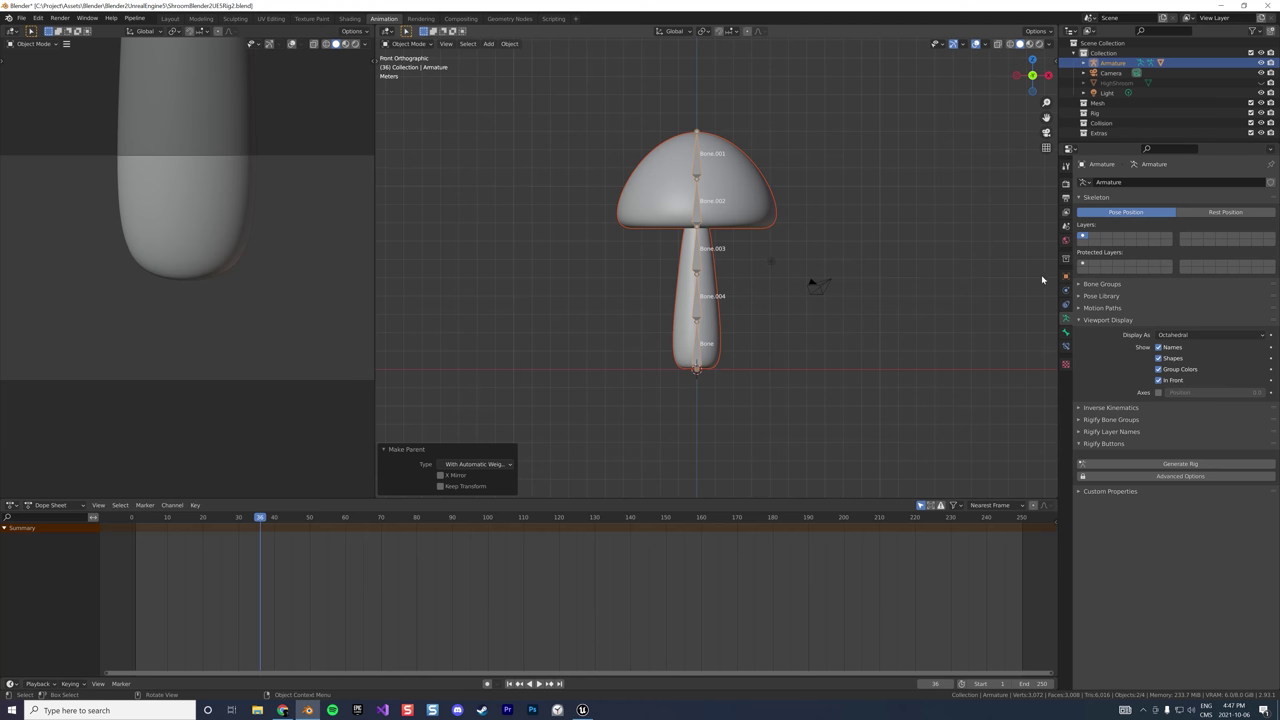
Examine in Weight Paint mode how each bone's vertex group weights are spread over the mushroom's cap and stem
left_click(428, 45)
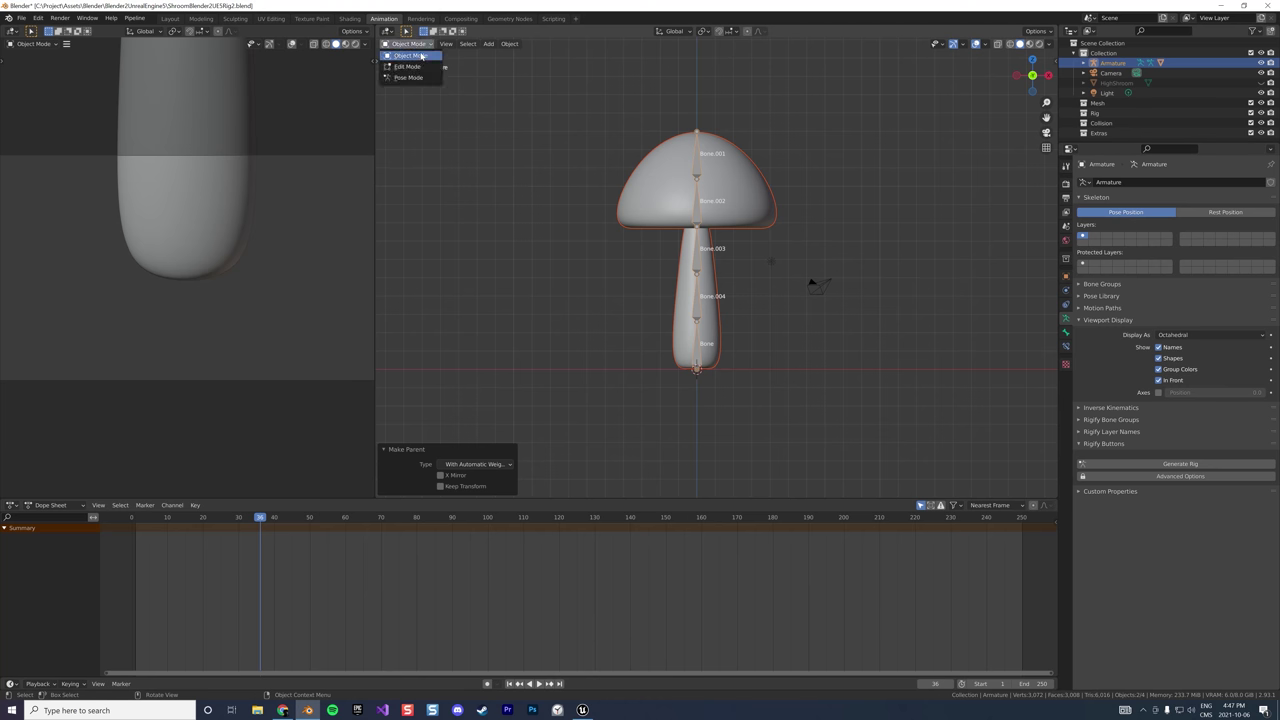
left_click(597, 140)
left_click(639, 175)
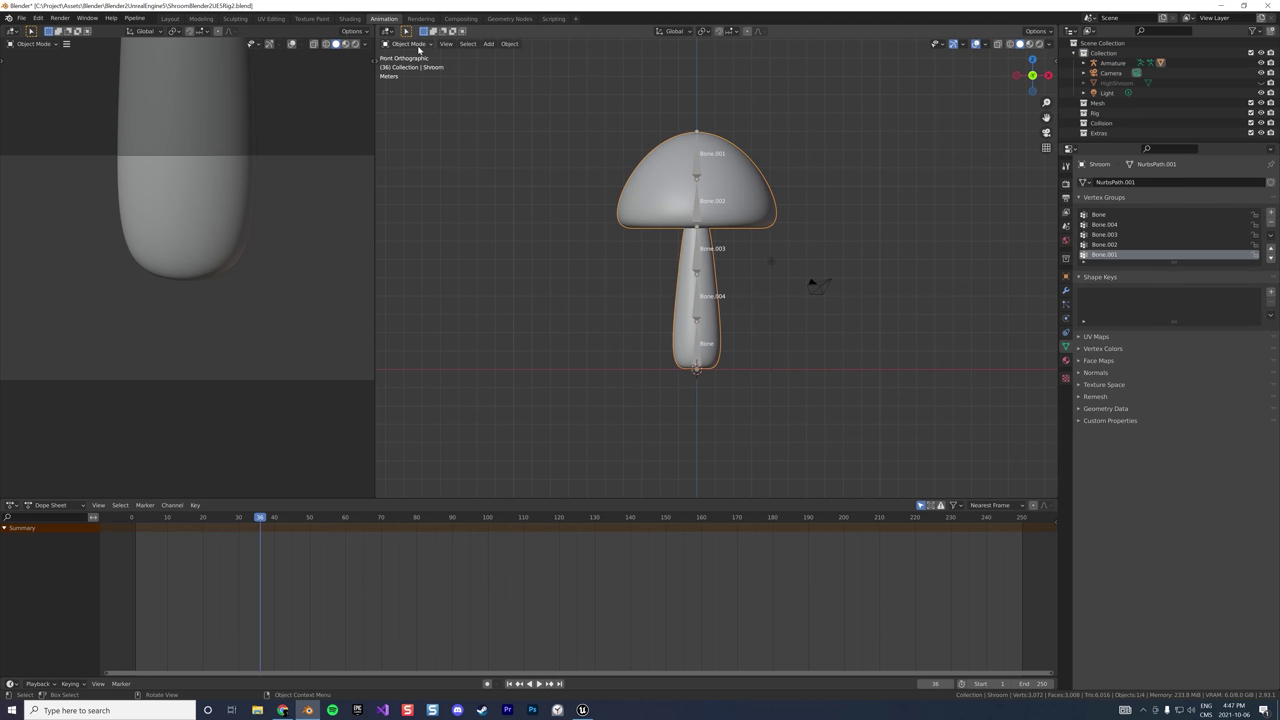
left_click(405, 44)
left_click(422, 100)
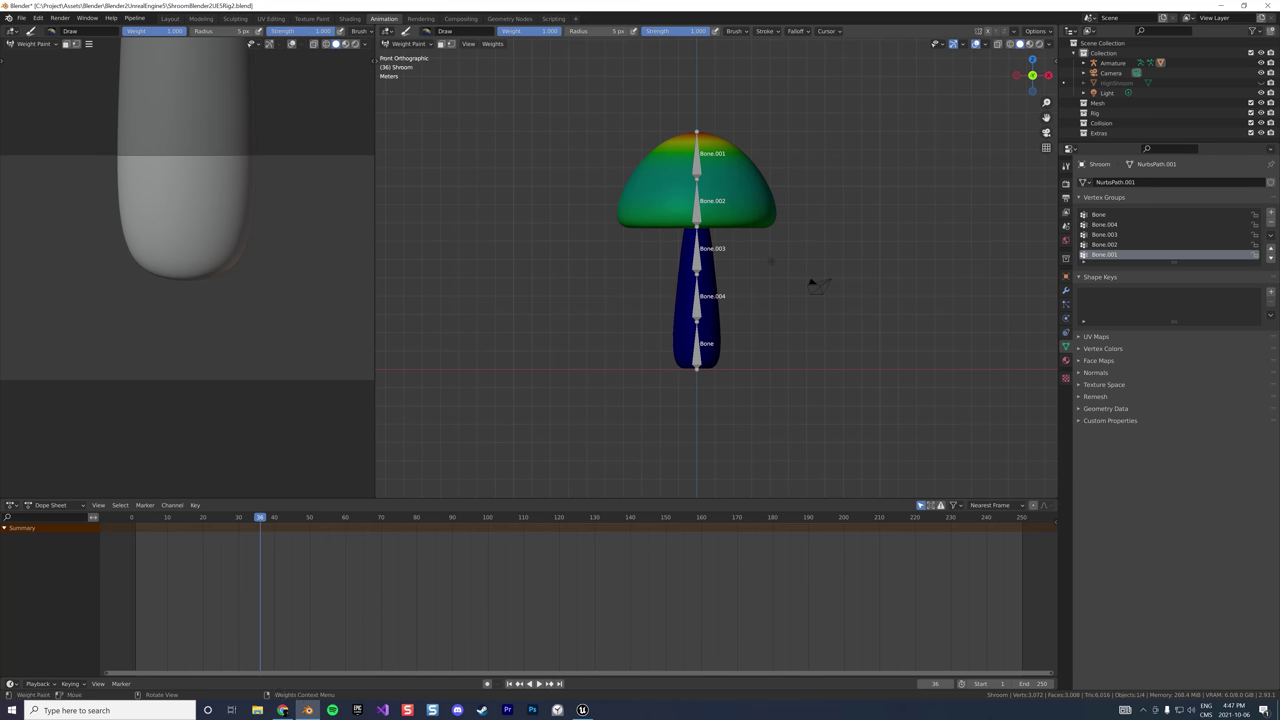
middle_click_drag(812, 284, 816, 343)
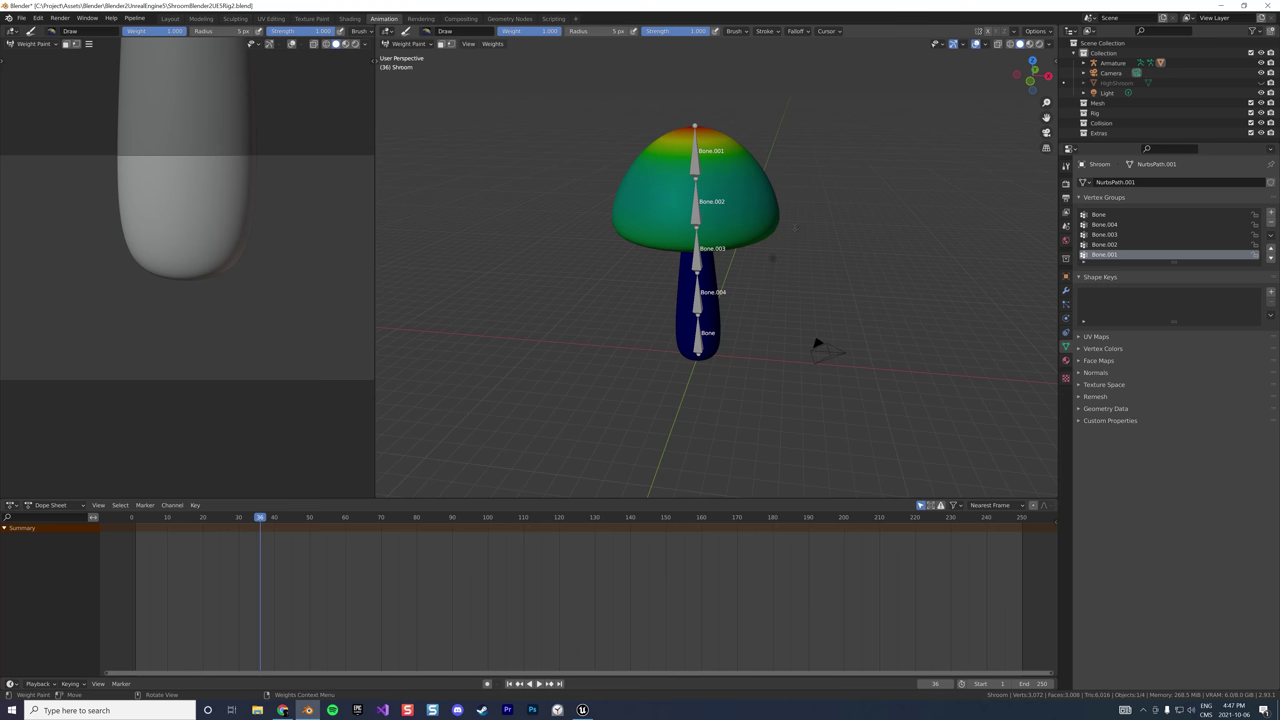
left_click(1104, 244)
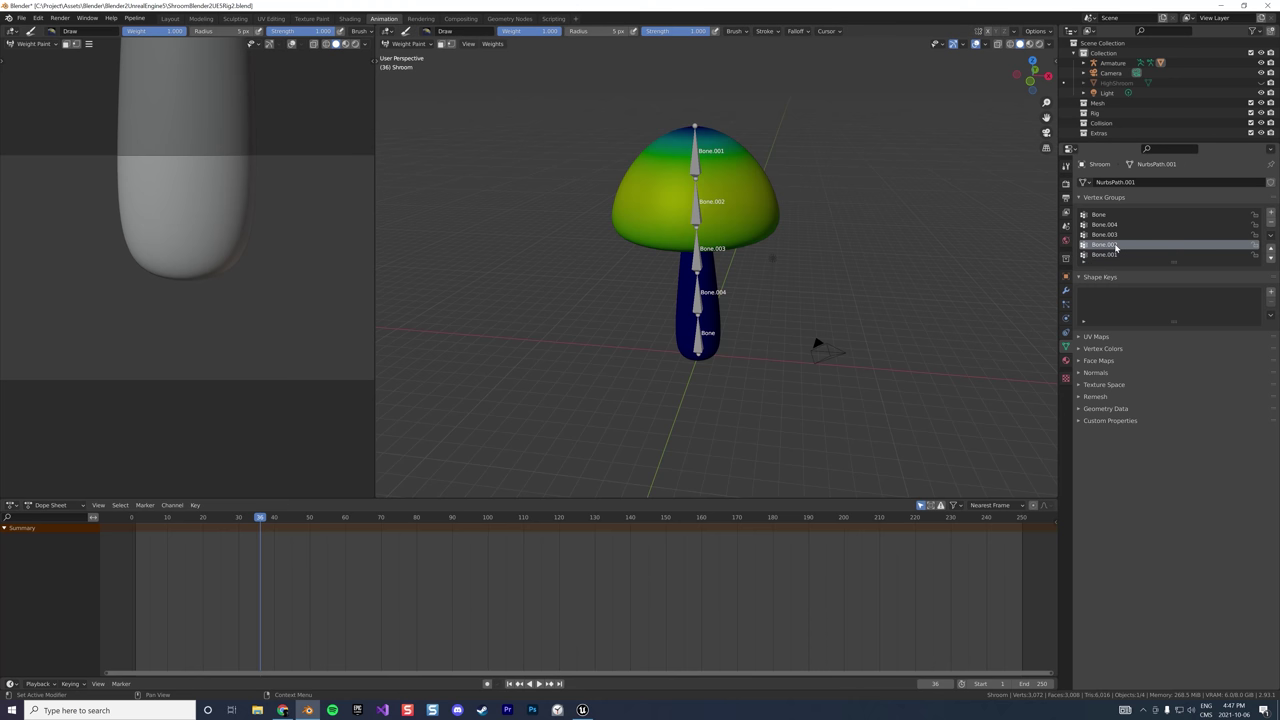
middle_click_drag(817, 343, 830, 300)
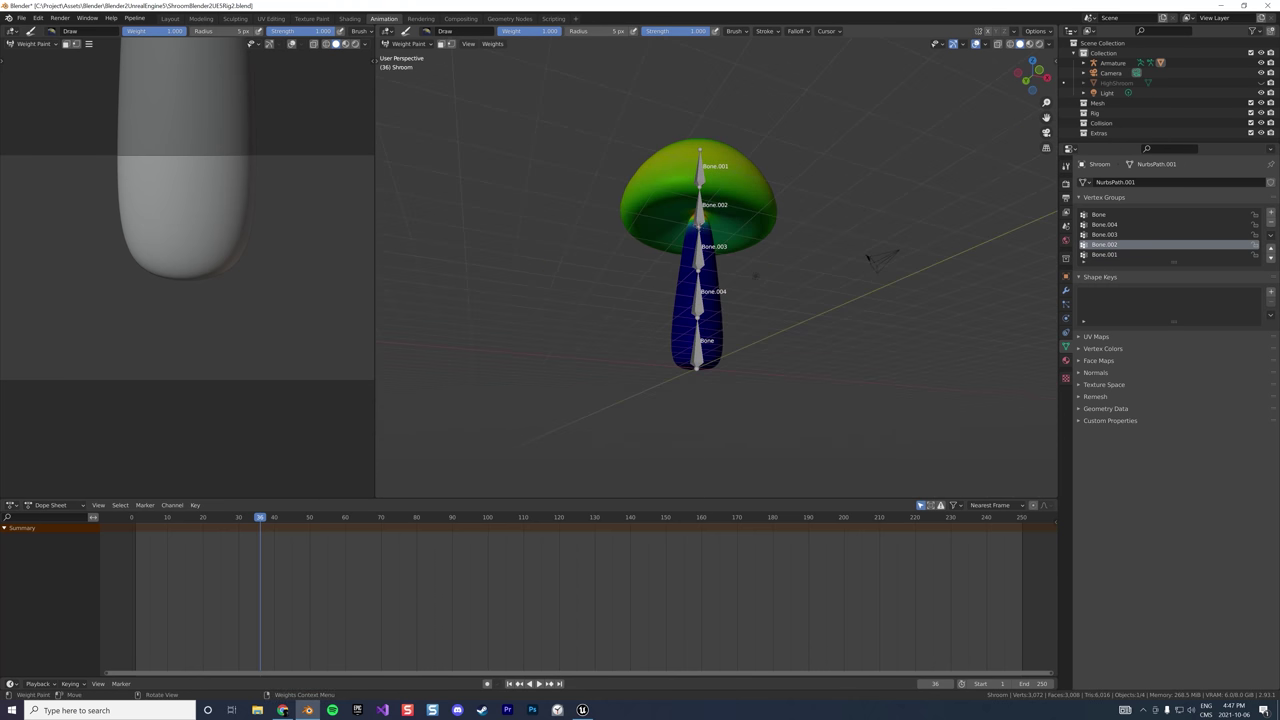
left_click(1110, 235)
left_click(1106, 225)
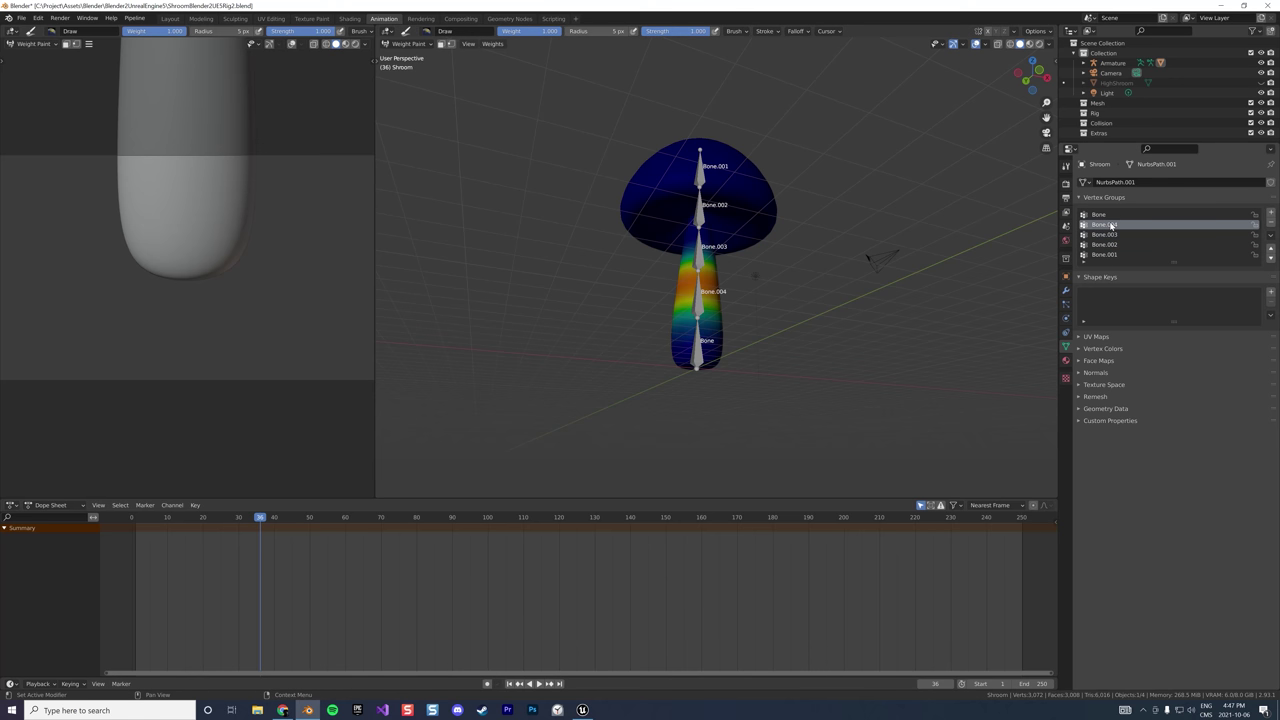
left_click(1100, 215)
middle_click_drag(640, 160, 547, 155)
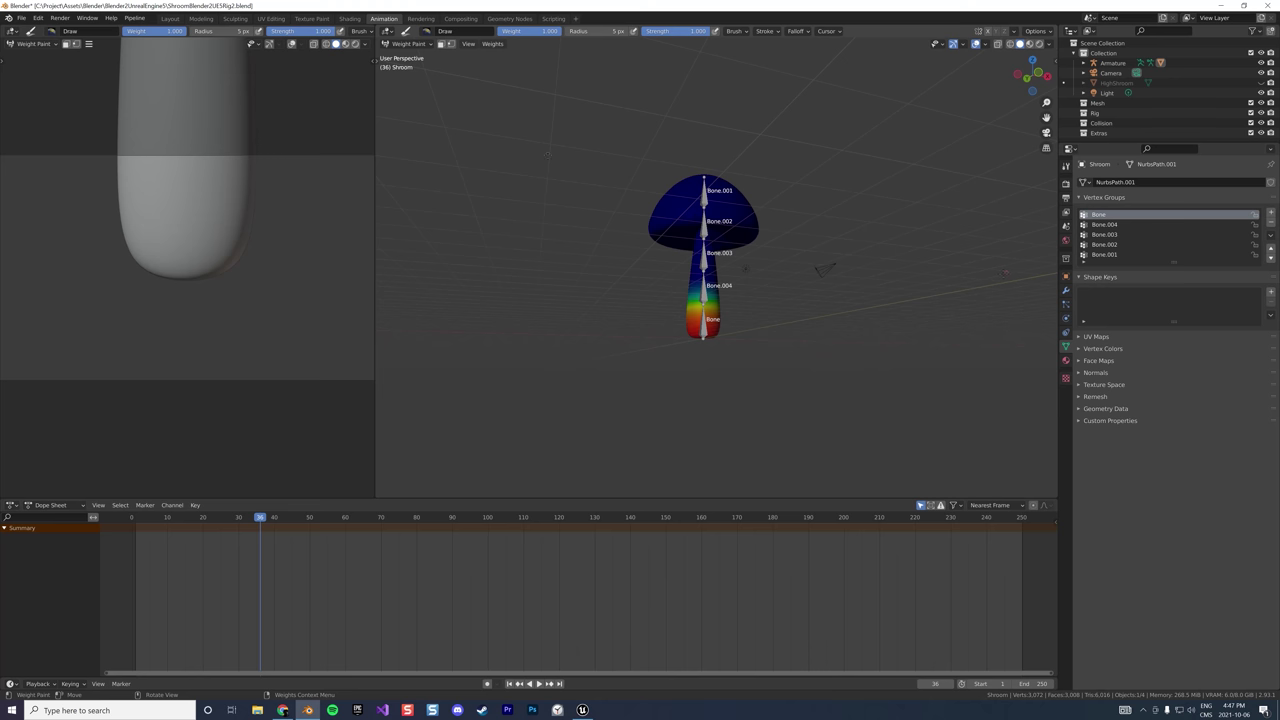
In Edit Mode, select the whole stem and remove its vertices from the Bone.001 and Bone.002 vertex groups
left_click(407, 44)
left_click(405, 68)
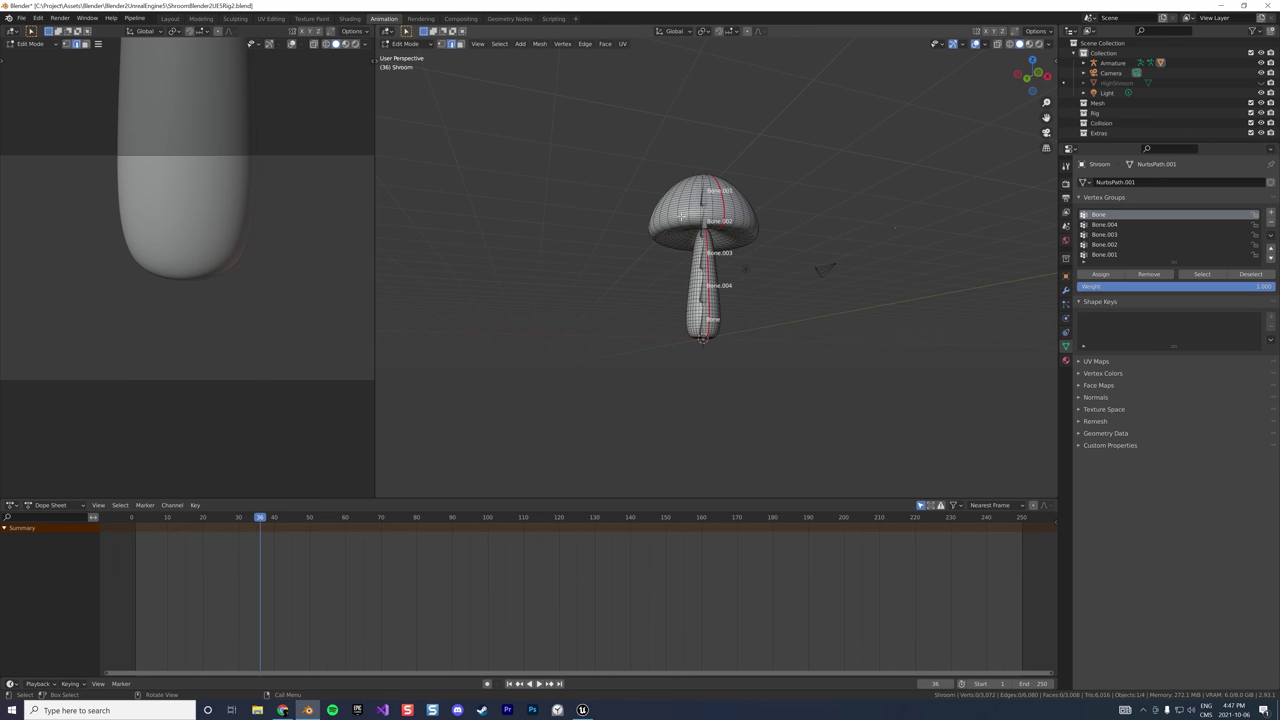
key("ctrl+l")
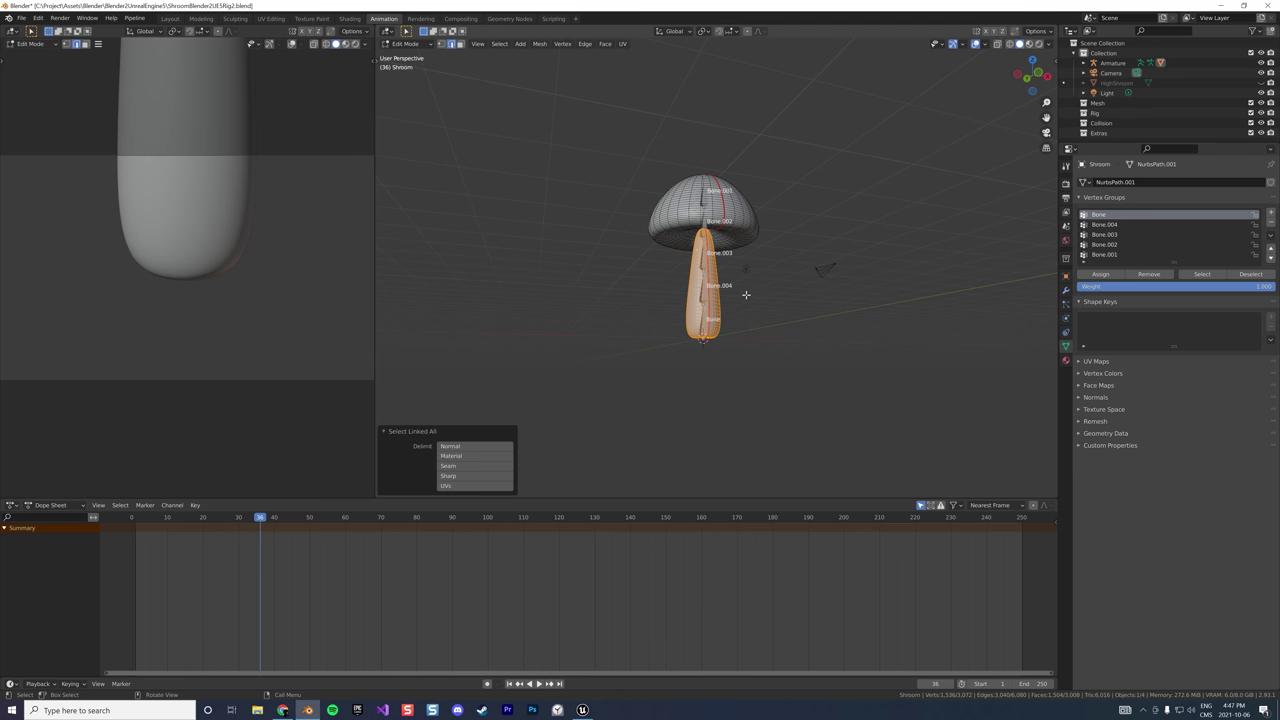
left_click(1120, 254)
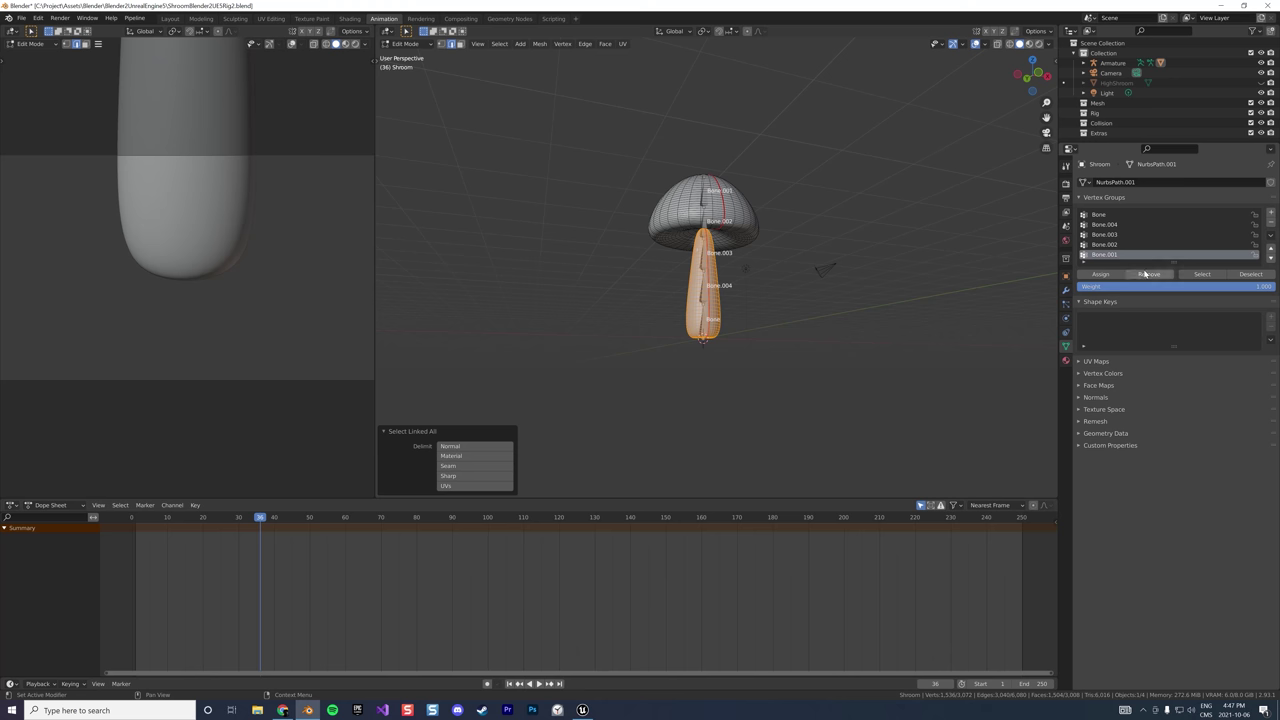
left_click(1130, 244)
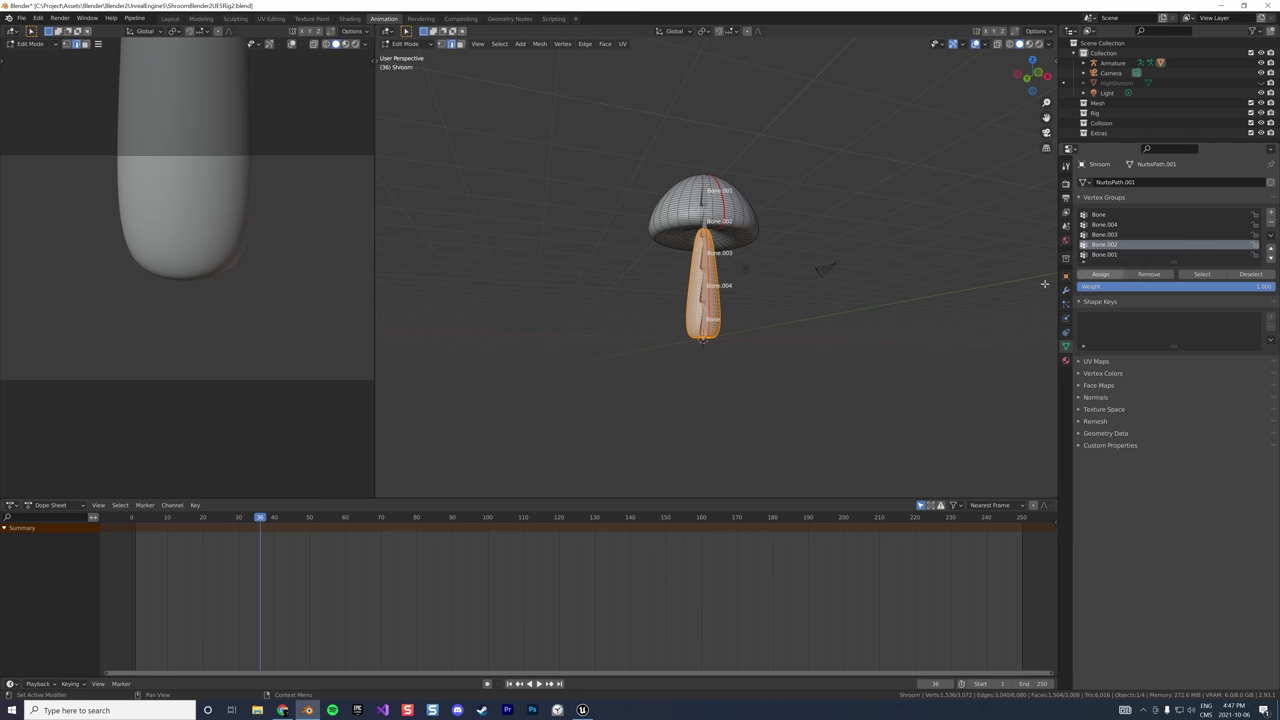
Select the whole cap and remove its vertices from the Bone.003, Bone.004 and Bone vertex groups
left_click(704, 228)
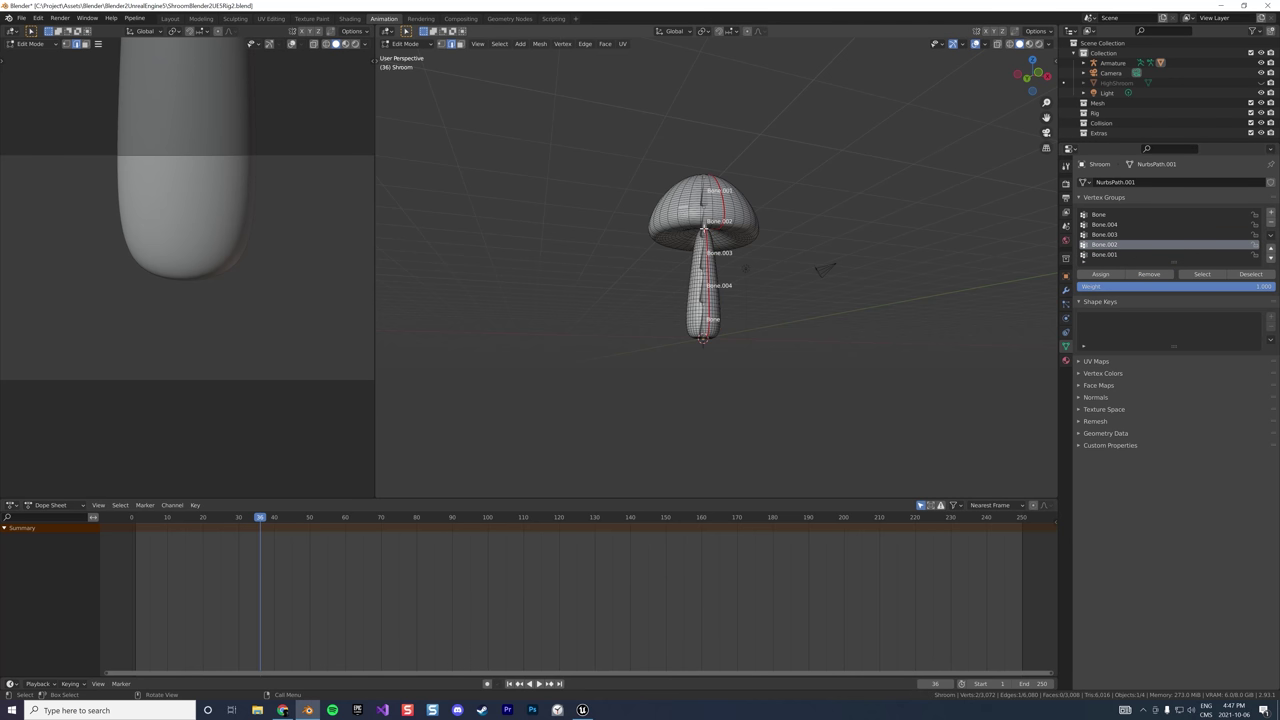
key("ctrl+l")
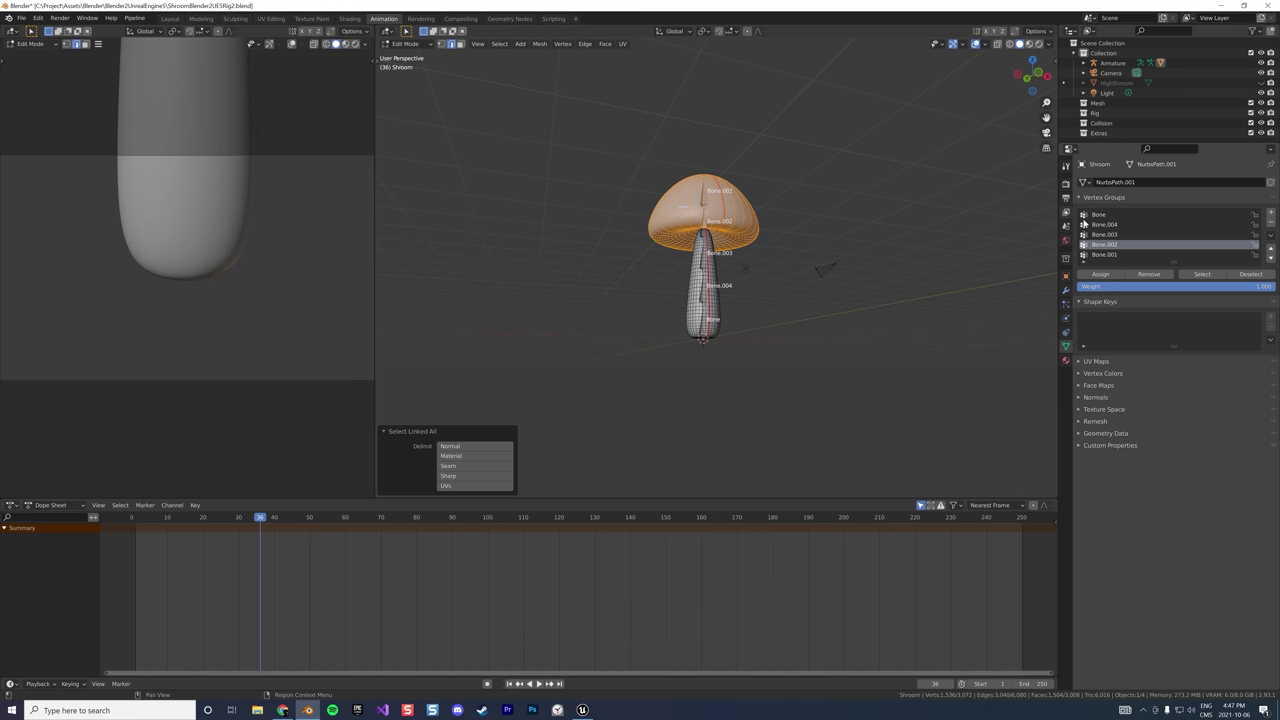
left_click(1110, 234)
left_click(1148, 274)
left_click(1105, 224)
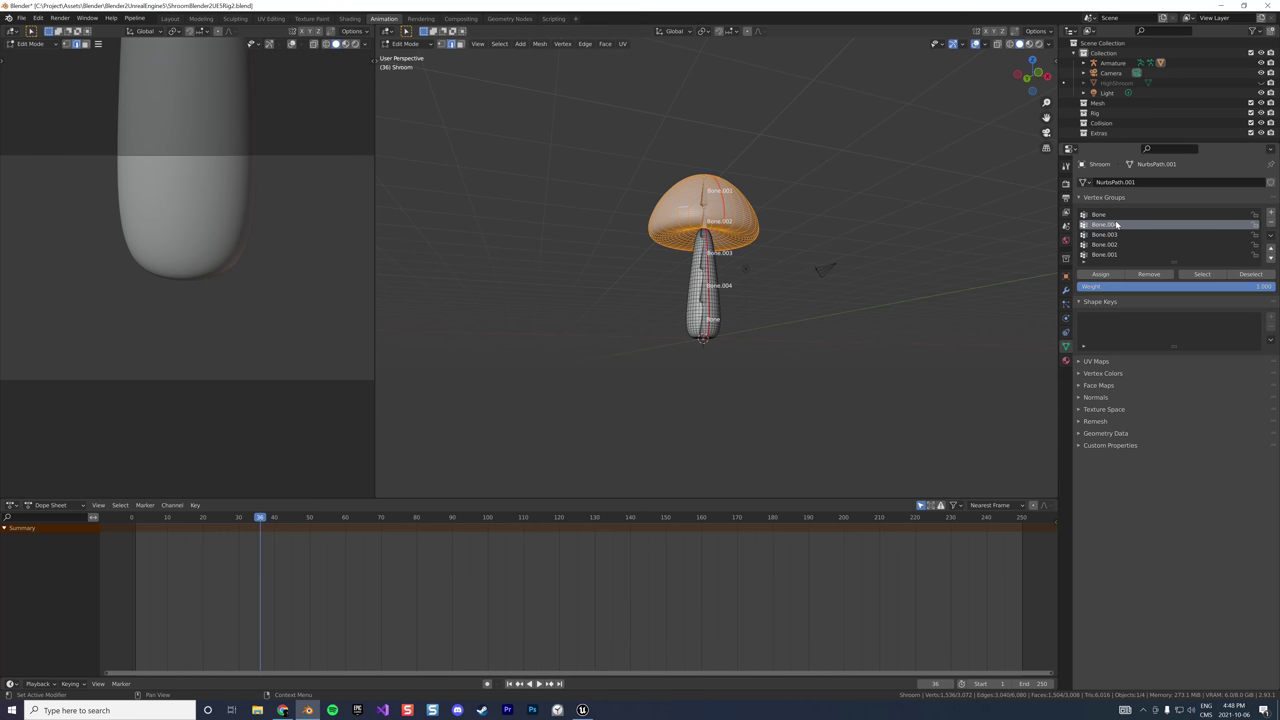
left_click(1100, 215)
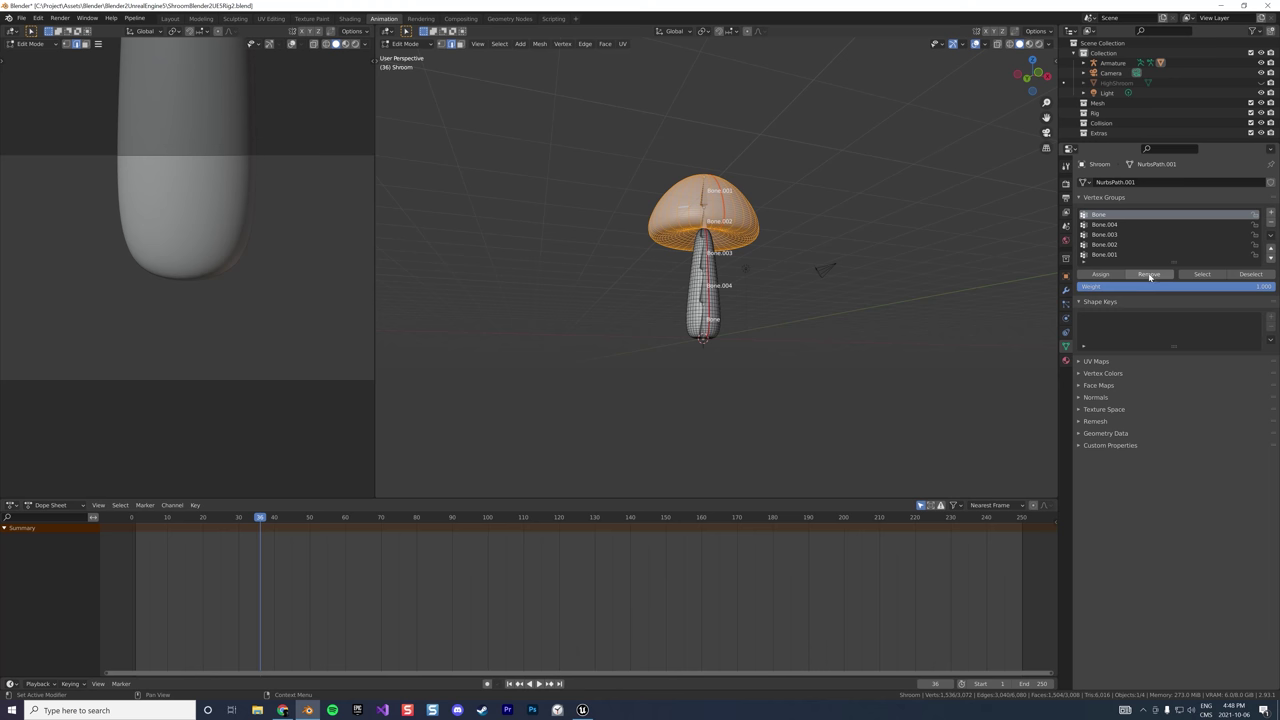
Return to Weight Paint mode and check the cleaned-up weights of the Bone, Bone.004, Bone.003 and Bone.002 vertex groups
left_click(405, 44)
left_click(412, 56)
left_click(400, 44)
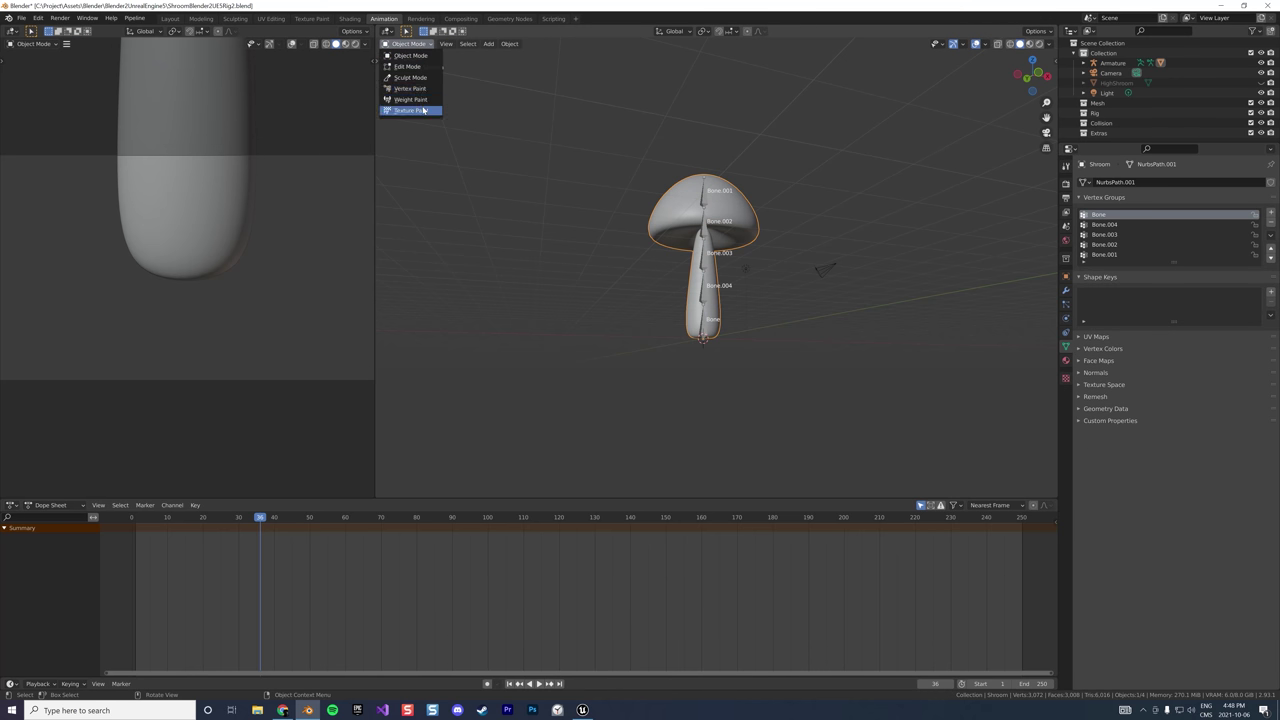
left_click(410, 110)
left_click(405, 44)
left_click(410, 99)
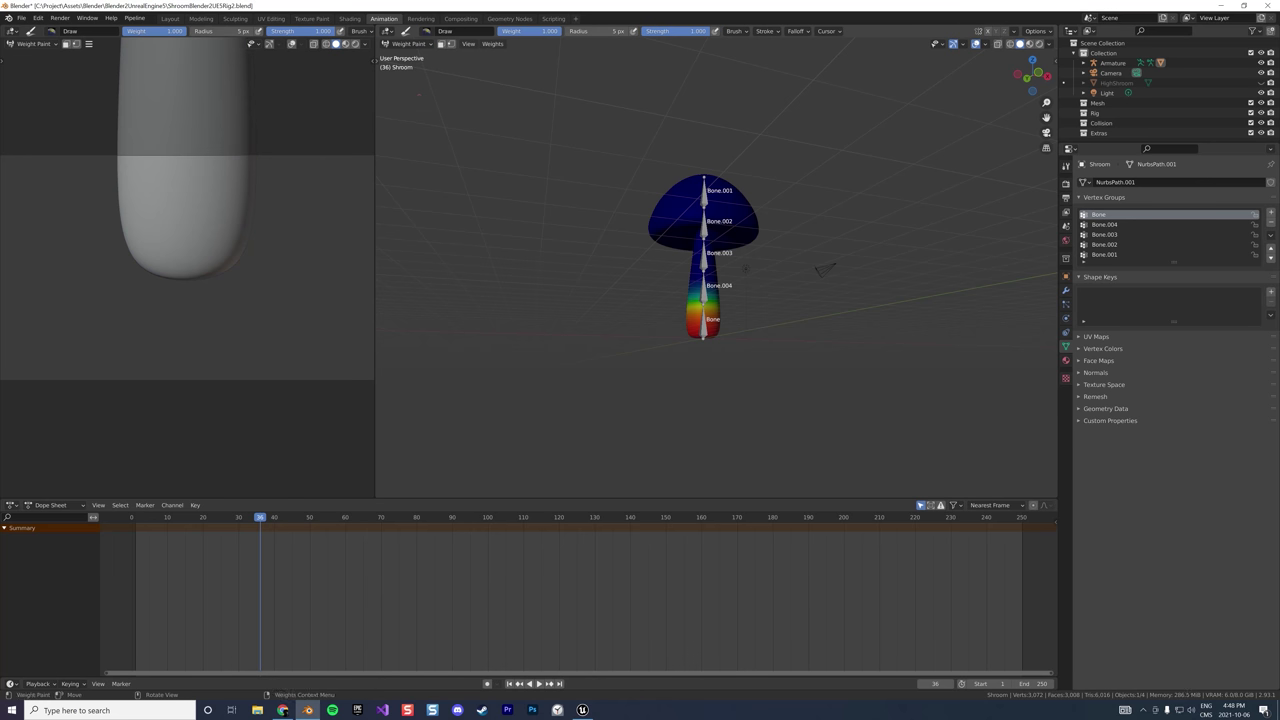
left_click(1082, 225)
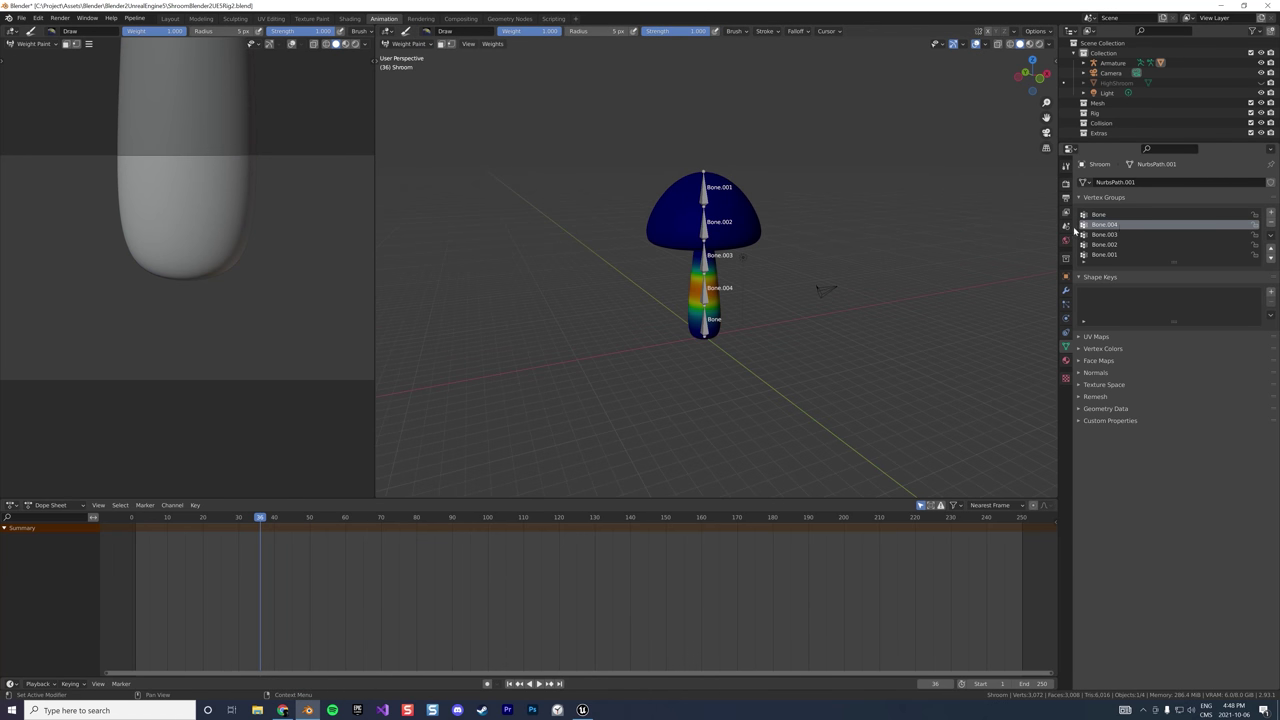
left_click(1100, 235)
left_click(1100, 245)
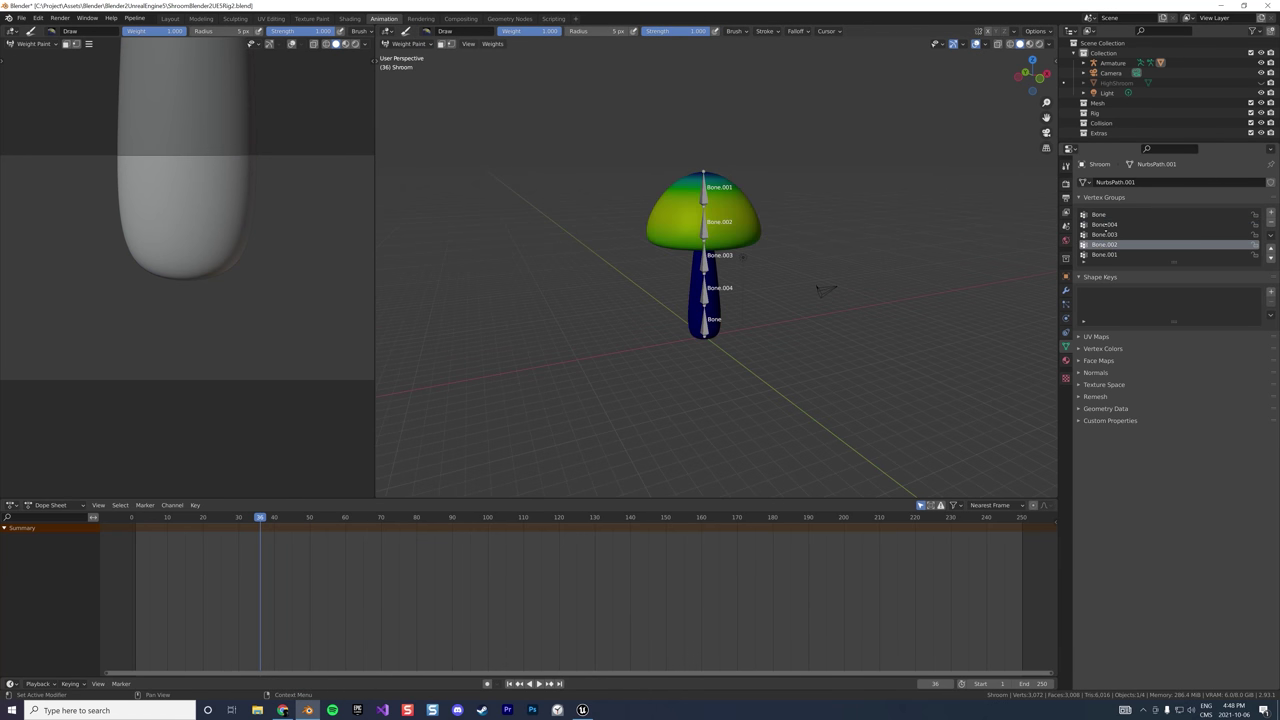
left_click(1104, 235)
middle_click_drag(880, 270, 960, 275)
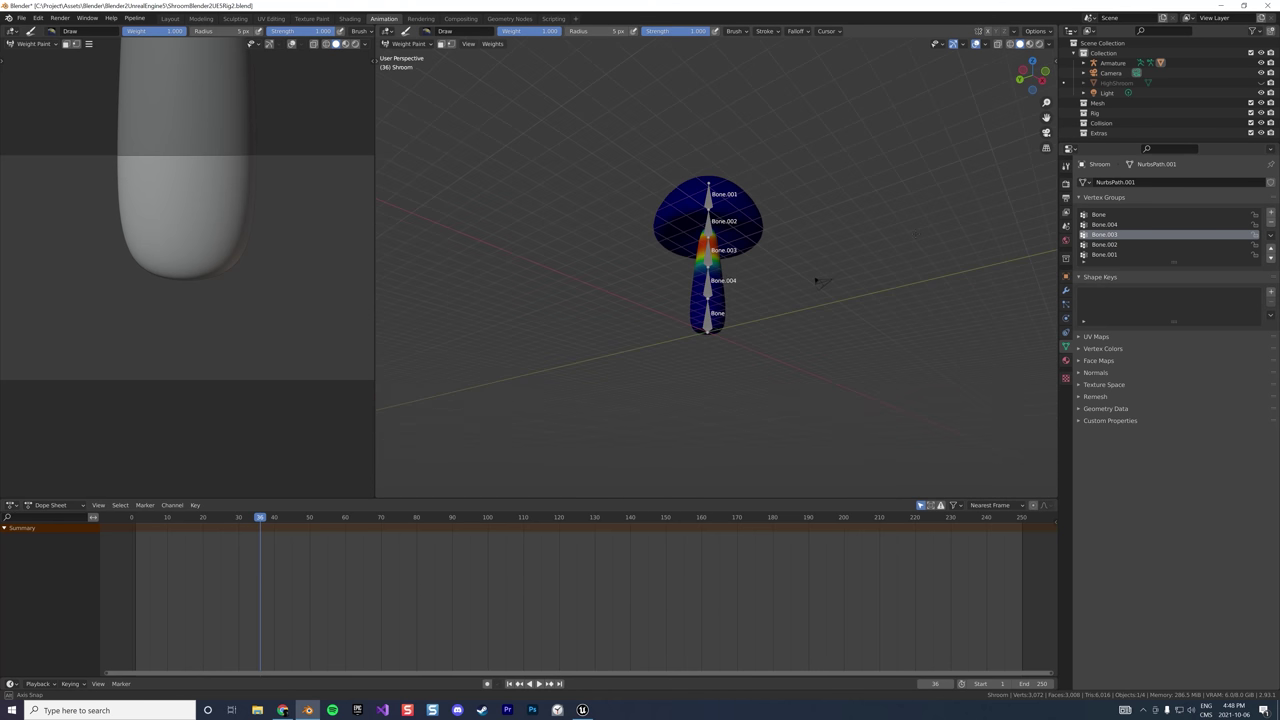
Check the Bone.002 and Bone.001 vertex group weights on the mushroom's cap and stem
left_click(1120, 245)
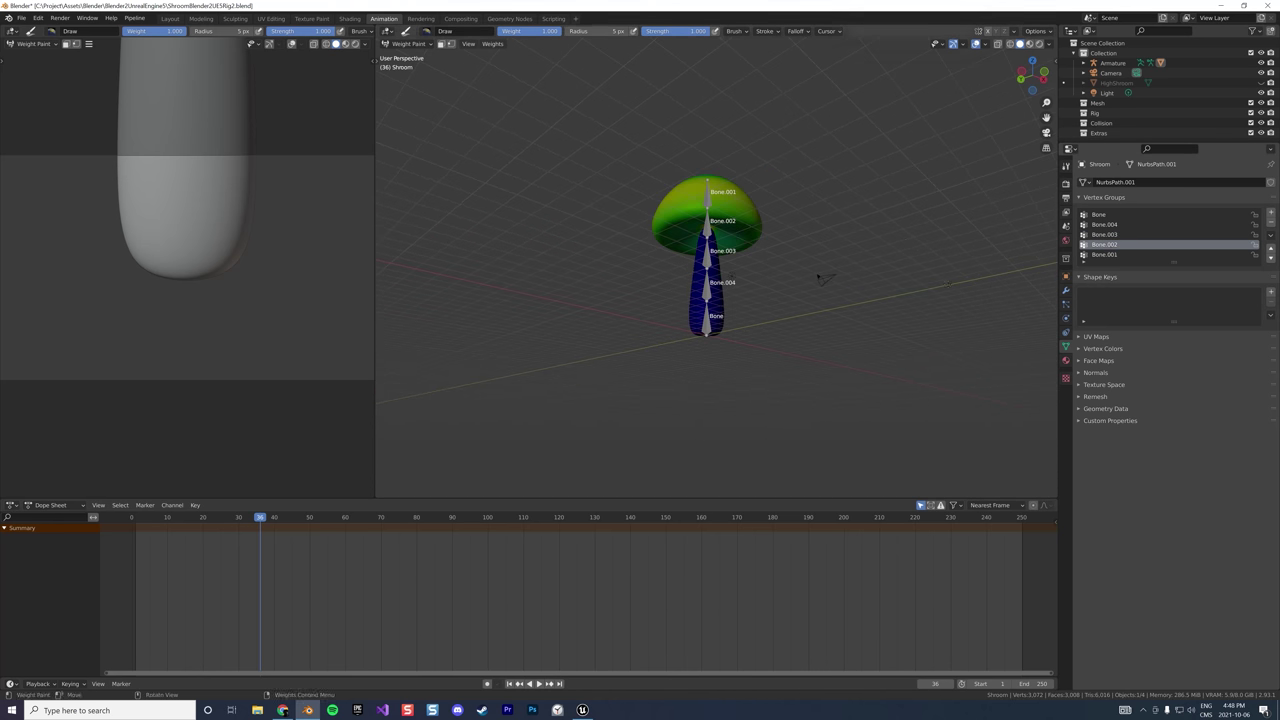
left_click(1104, 255)
mouse_move(826, 277)
middle_mouse_down()
mouse_move(789, 346)
mouse_move(857, 279)
mouse_move(826, 285)
middle_mouse_up()
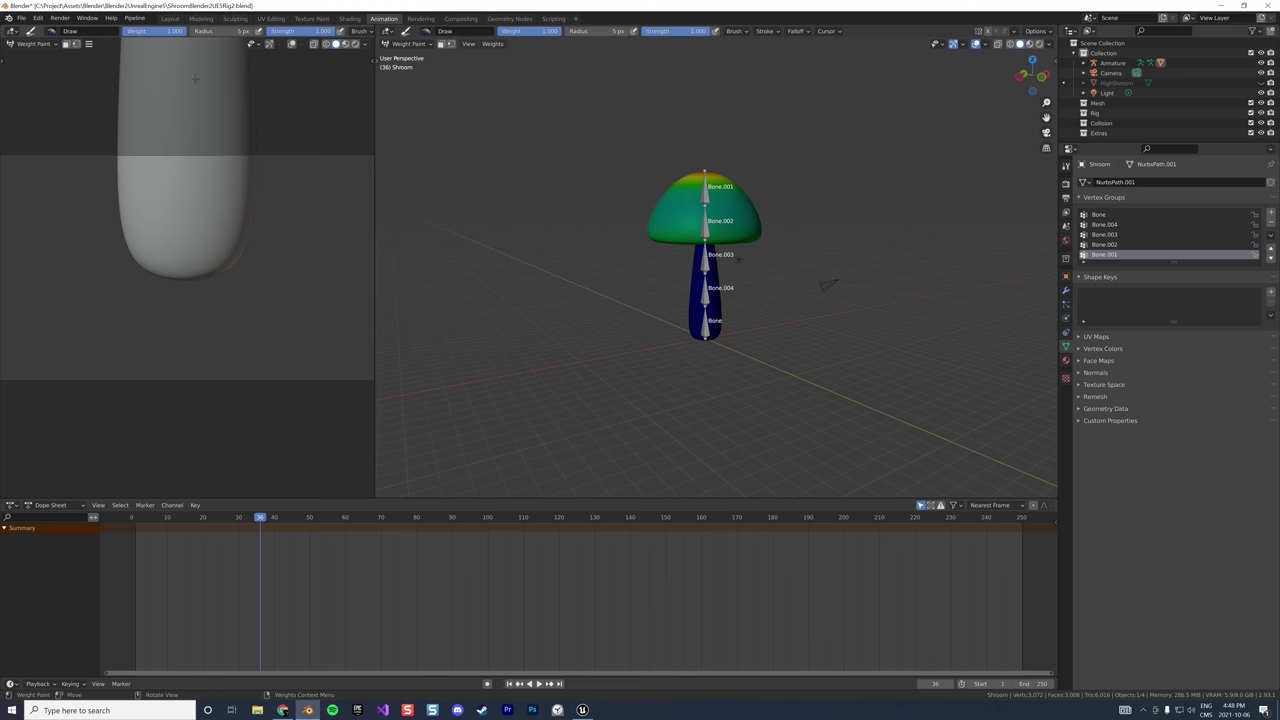
Return to Object Mode and select the mushroom mesh together with its armature, keeping the armature active
left_click(405, 43)
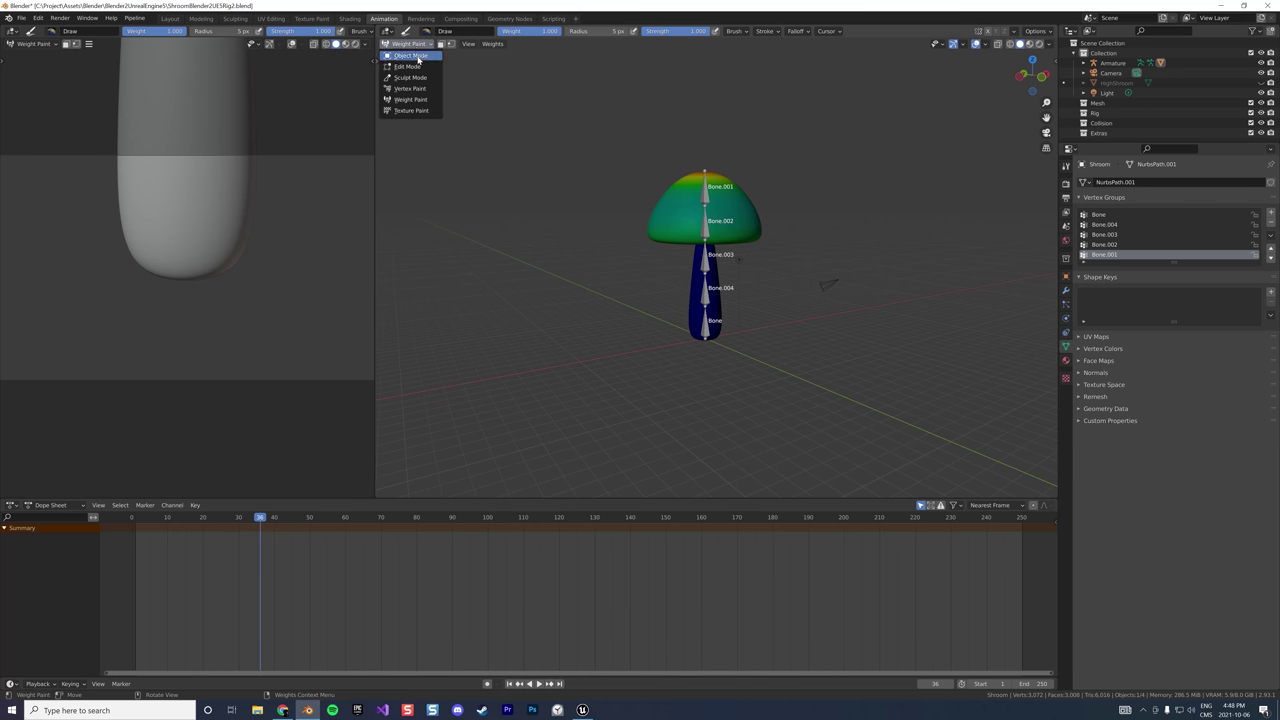
left_click(390, 64)
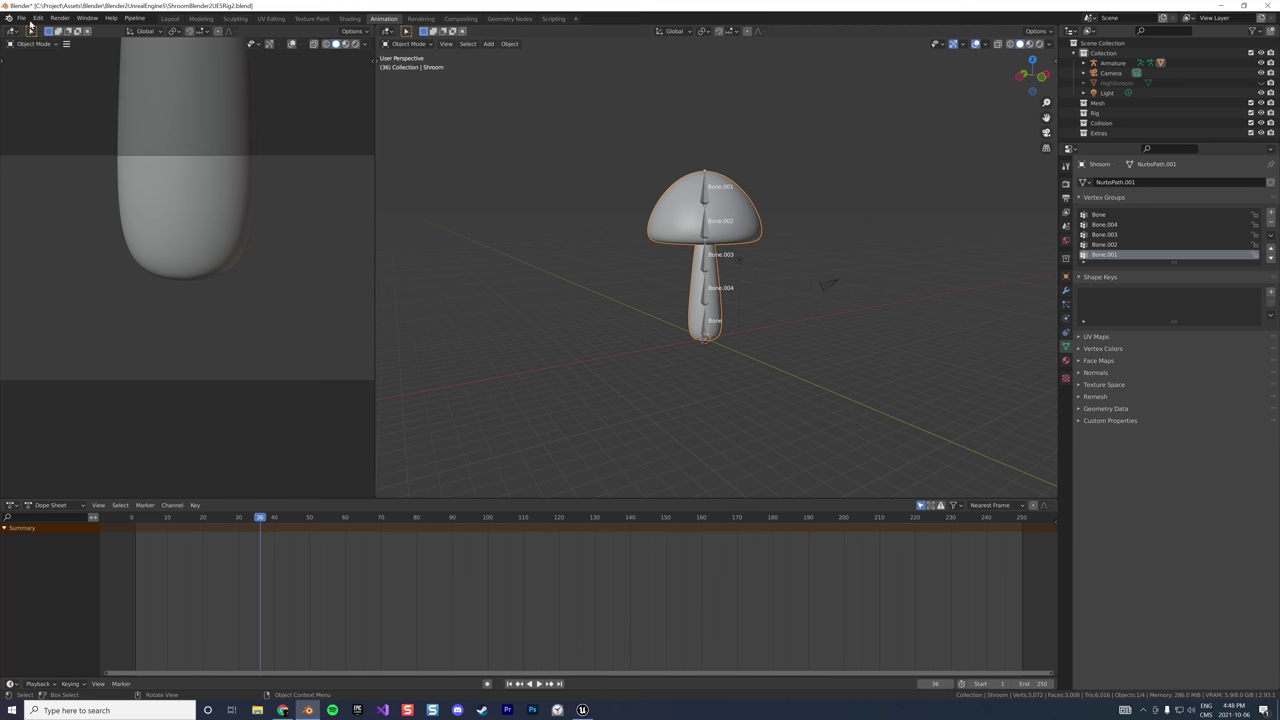
left_click(1115, 63)
left_click(750, 212)
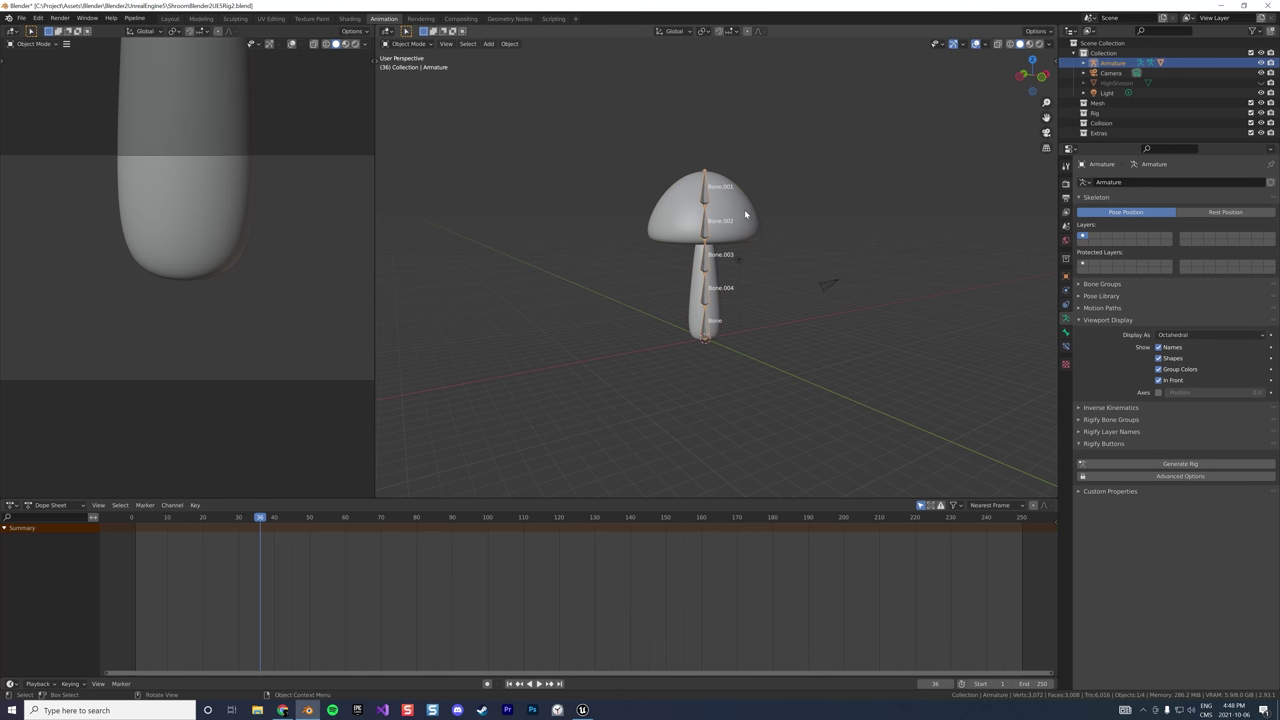
left_click(703, 197, "shift")
left_click(654, 224)
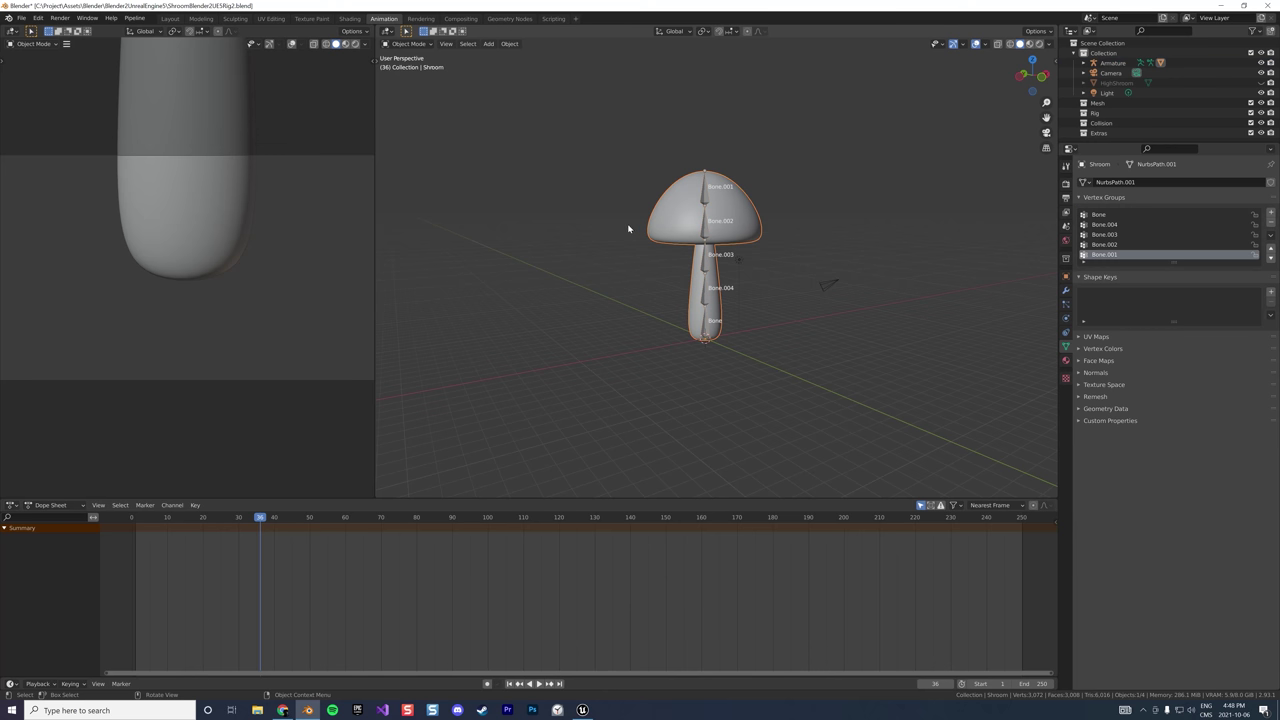
left_click(696, 206, "shift")
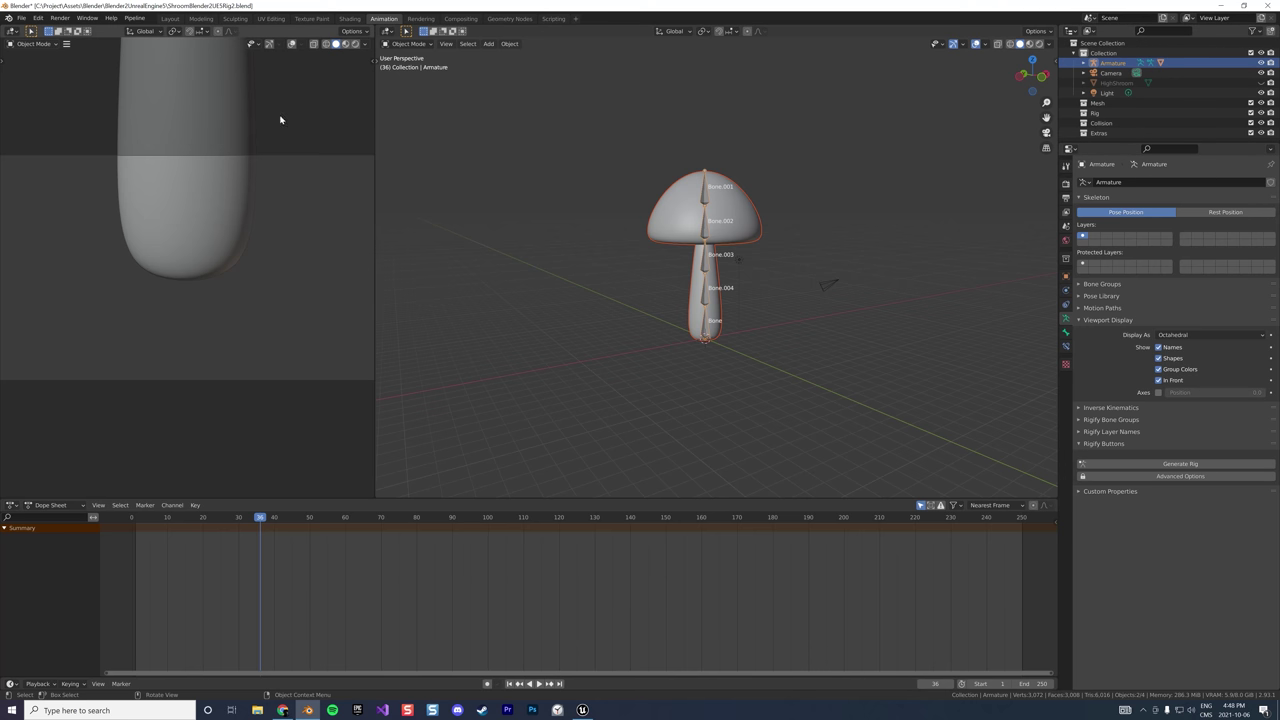
Start an FBX export and set its destination to the C:\Project\Shroom folder
left_click(21, 18)
mouse_move(98, 165)
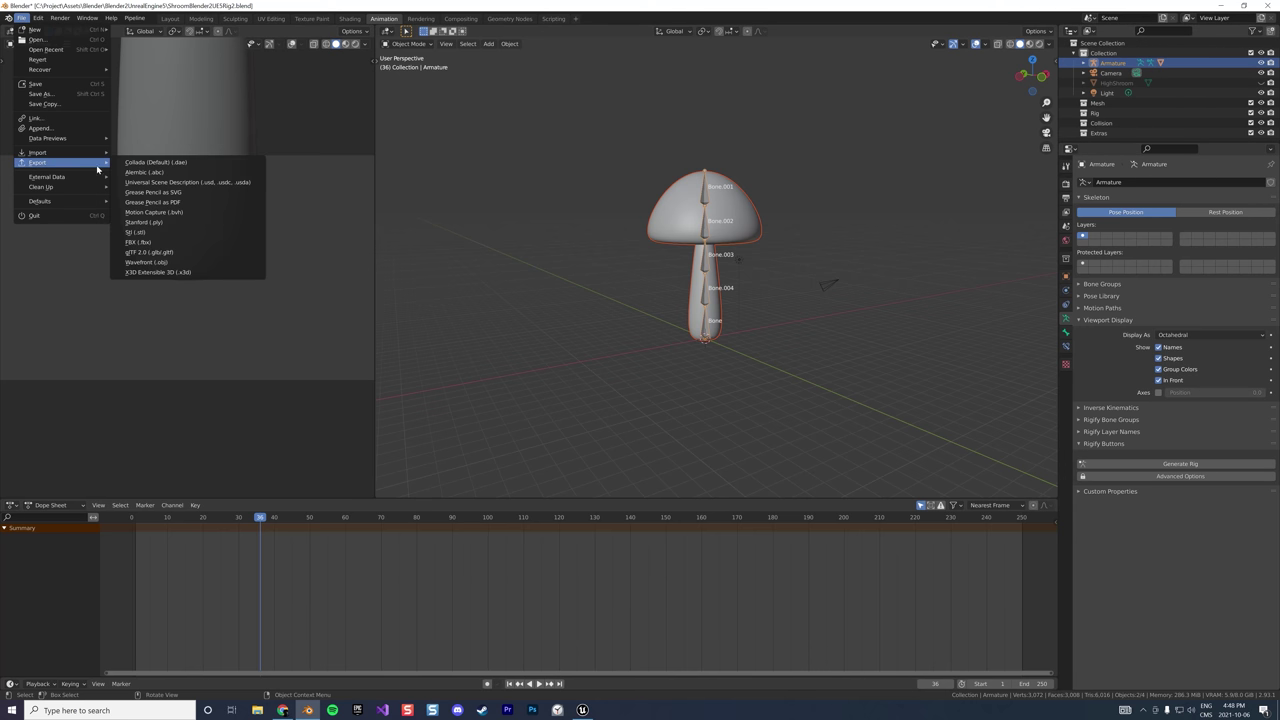
left_click(140, 242)
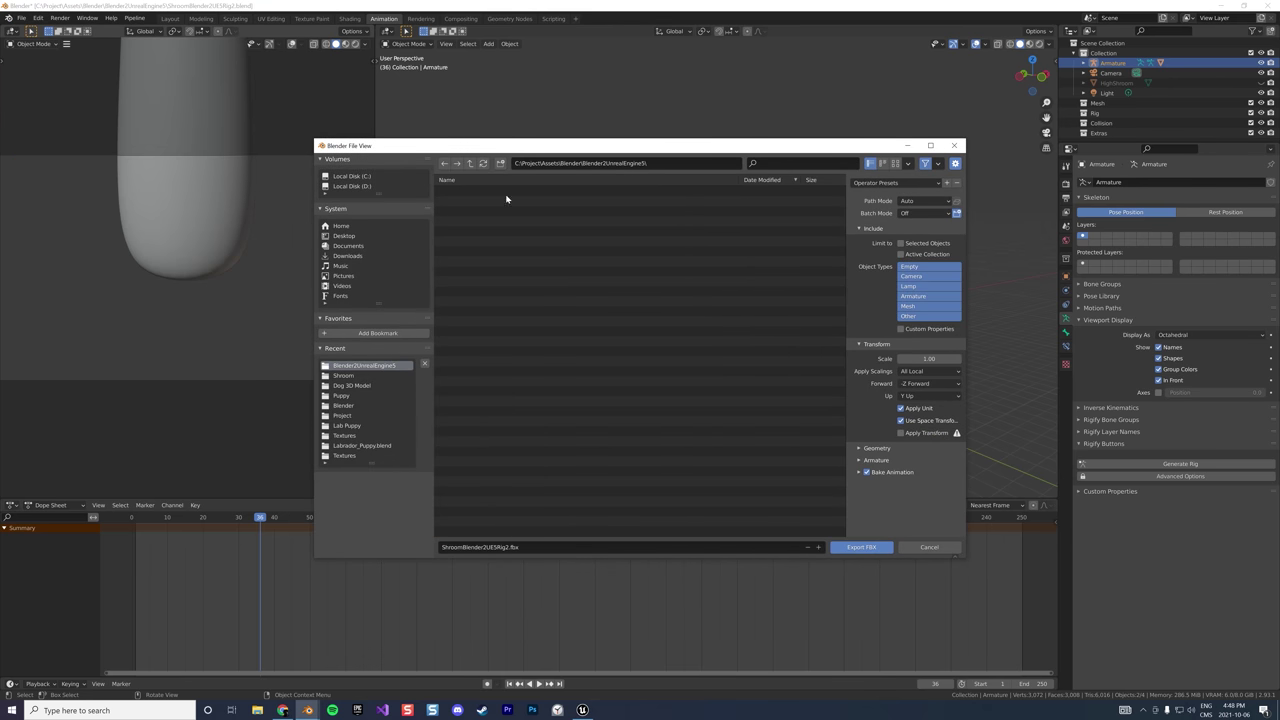
left_click(342, 415)
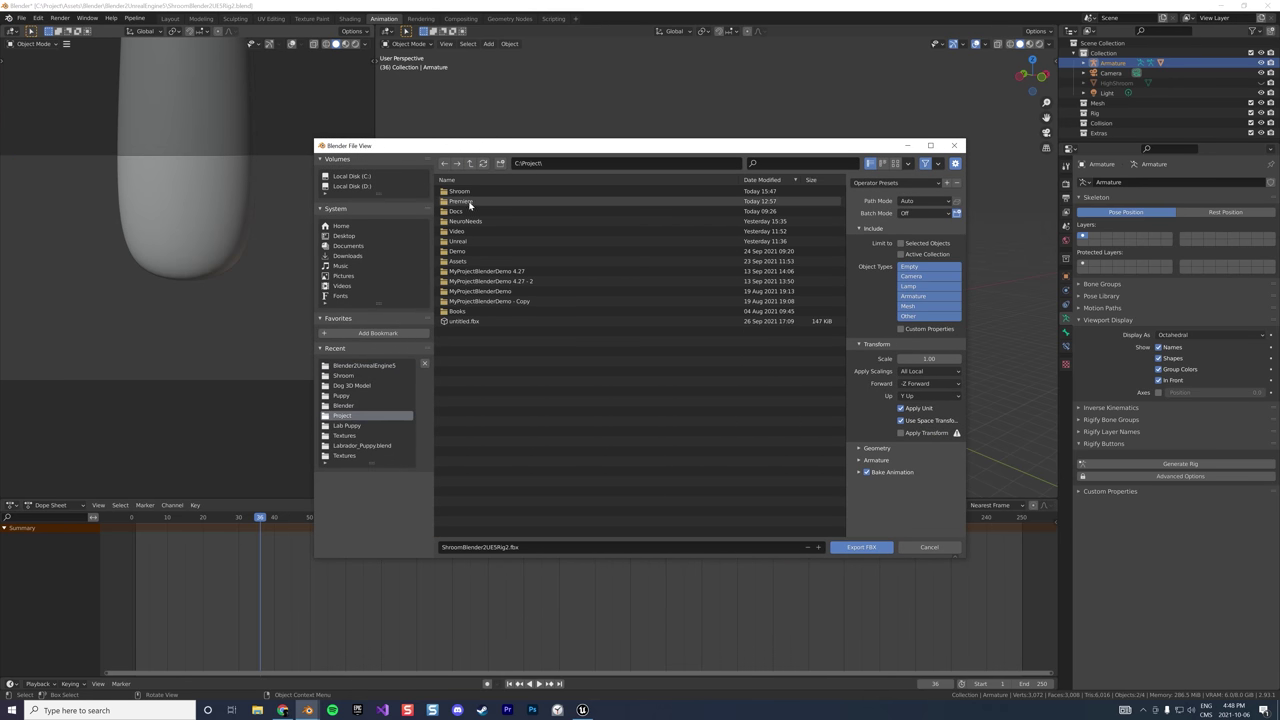
double_click(460, 191)
Delete the existing Shroom10bcm.fbx, Shroom10cm.fbx and Shroom10.fbx files from the export folder
left_click_drag(489, 192, 496, 214)
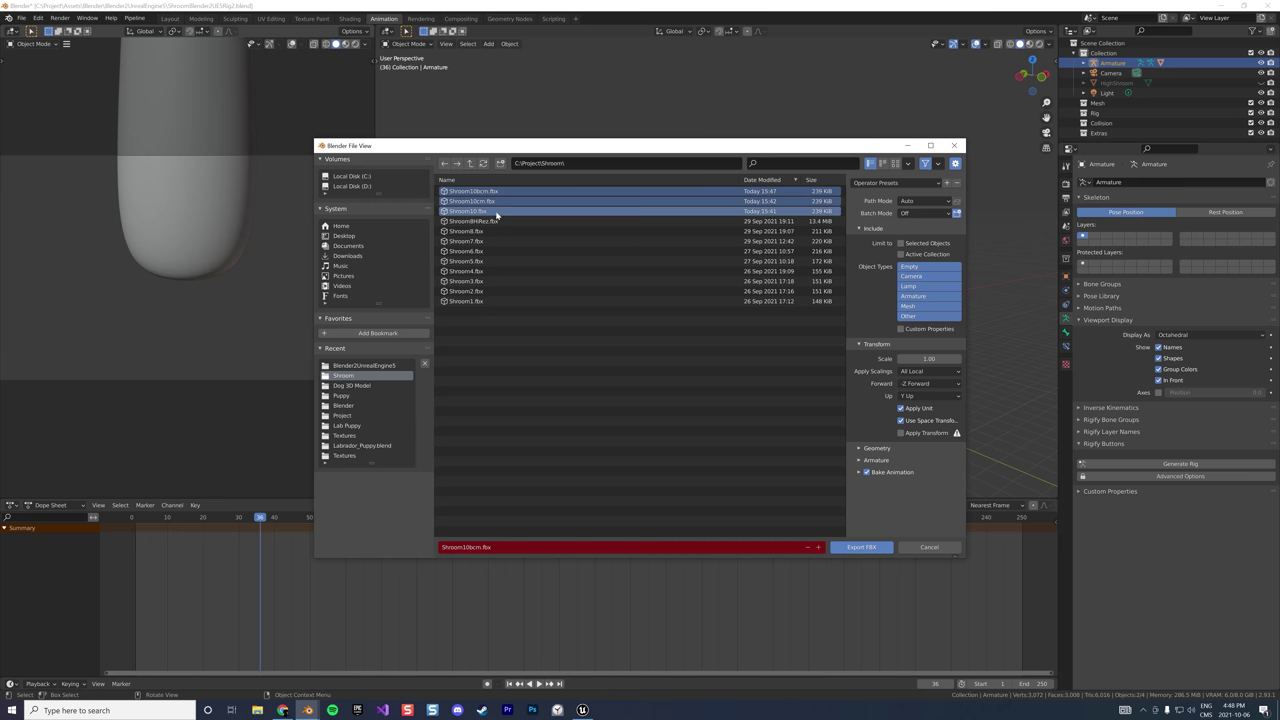
key("Delete")
left_click(496, 214)
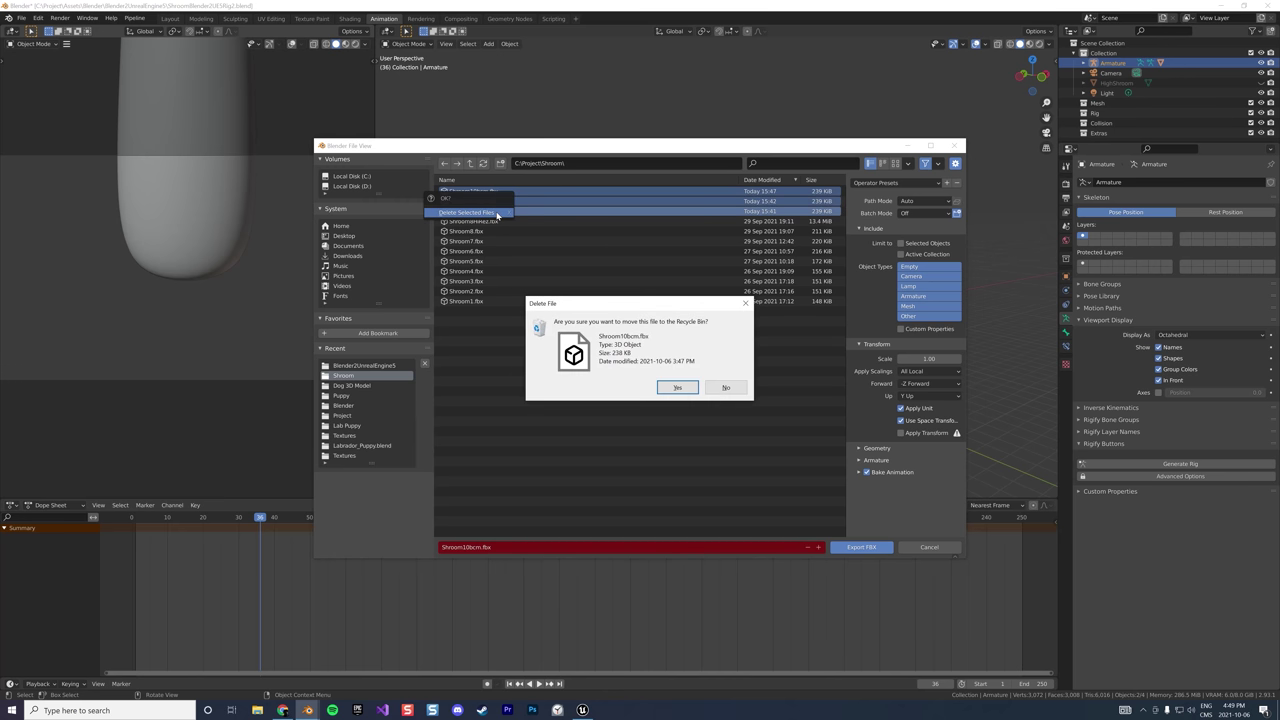
left_click(677, 387)
left_click(678, 388)
left_click(678, 388)
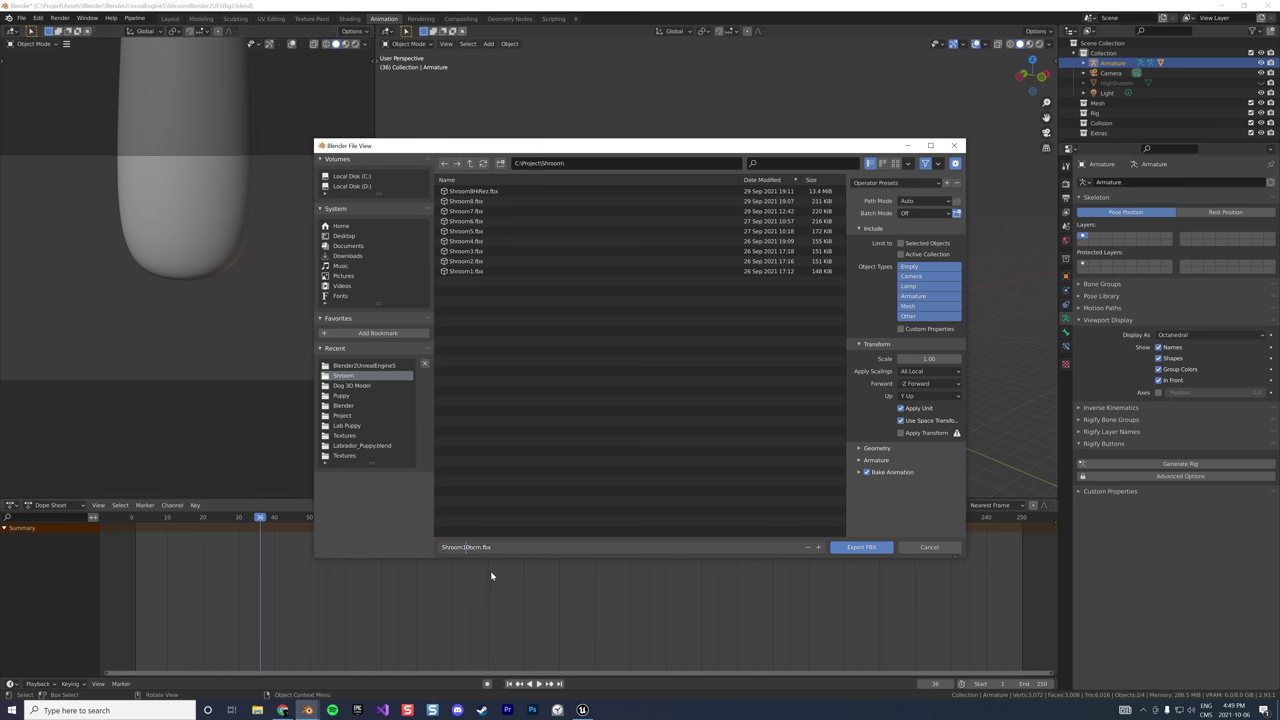
Name the export file Shroom11Rig.fbx and limit it to selected objects of the Armature and Mesh types
key("Delete")
key("Delete")
type("1Rig")
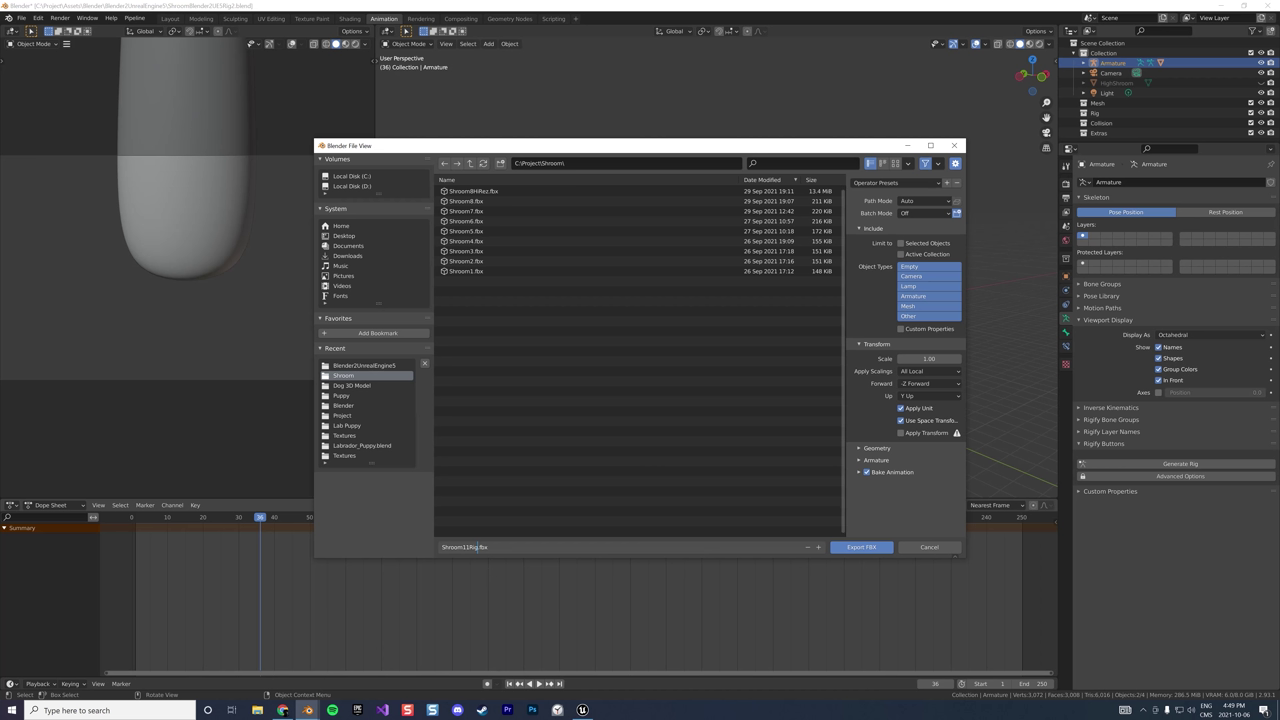
left_click(903, 244)
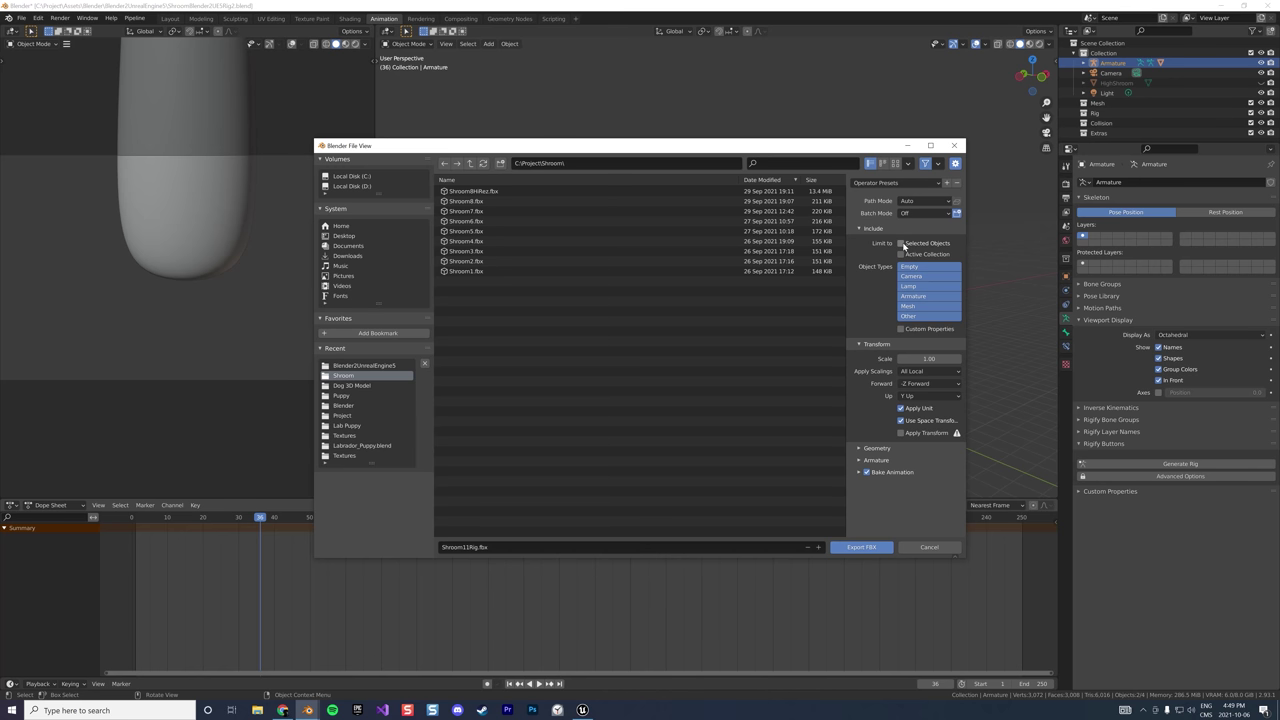
left_click(916, 296)
left_click(914, 306, "shift")
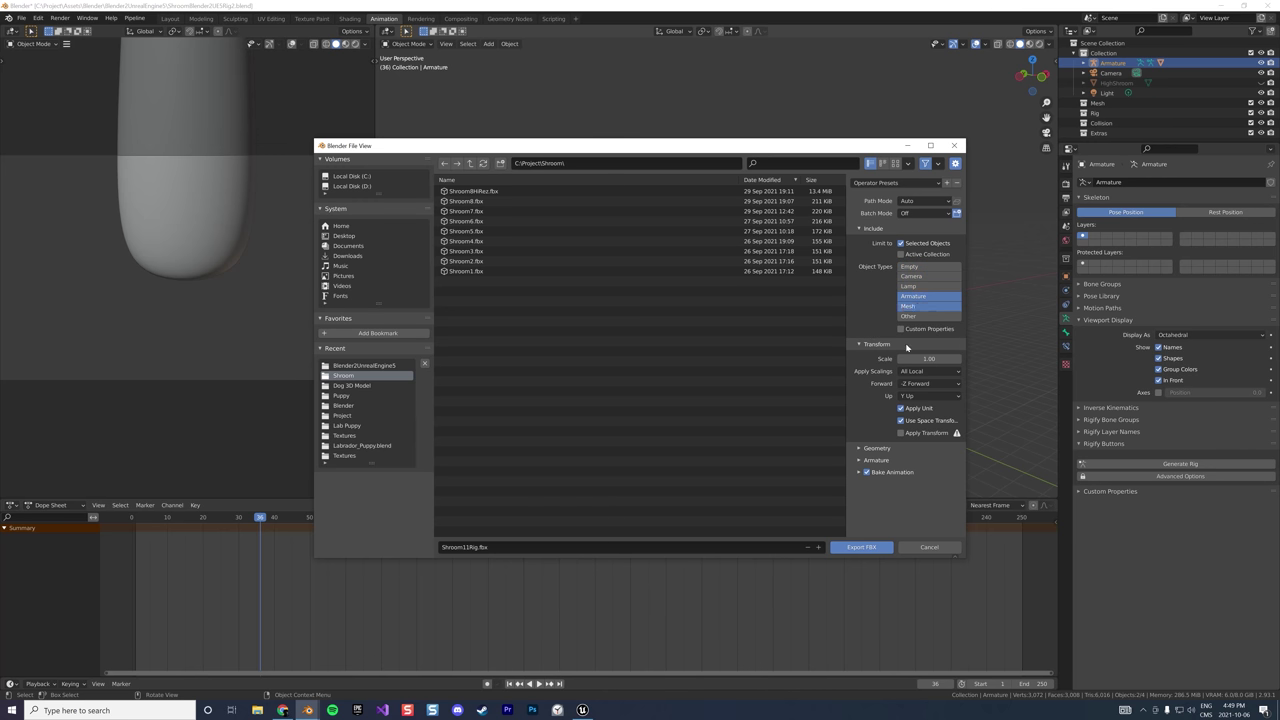
Set the FBX export's geometry smoothing to Face
left_click(934, 448)
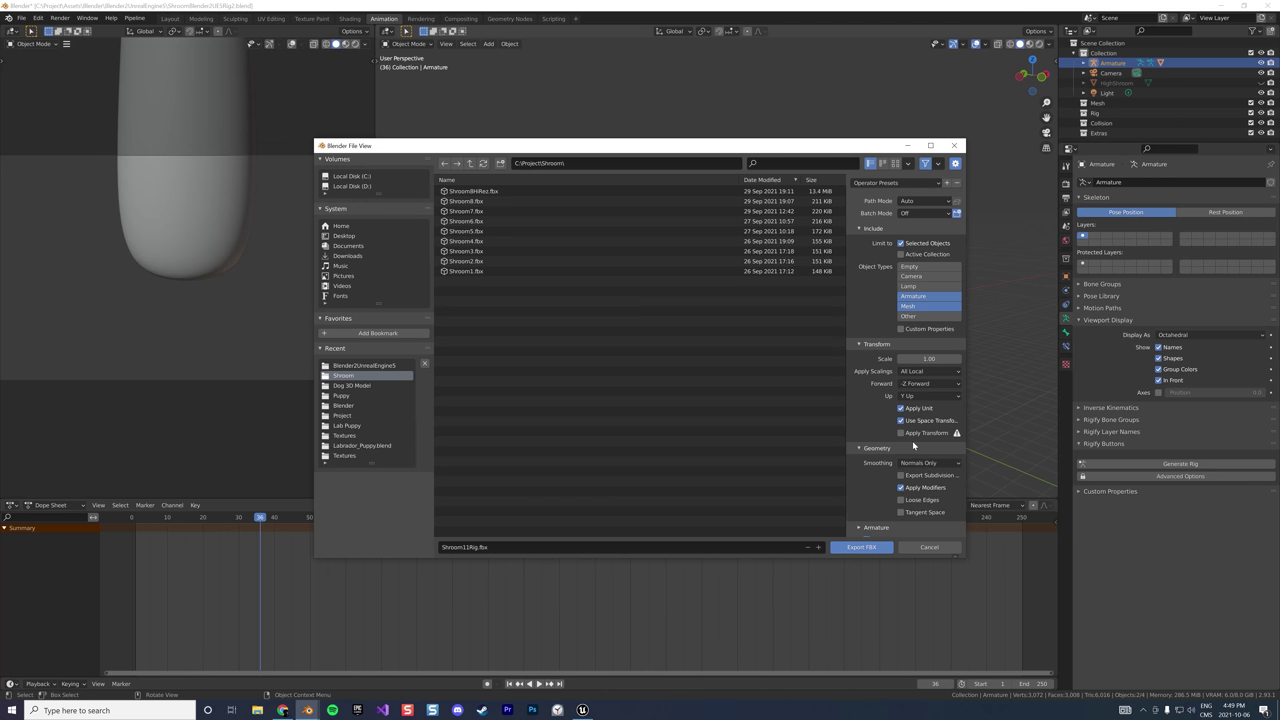
scroll(936, 453, "down", 1)
left_click(936, 454)
left_click(925, 479)
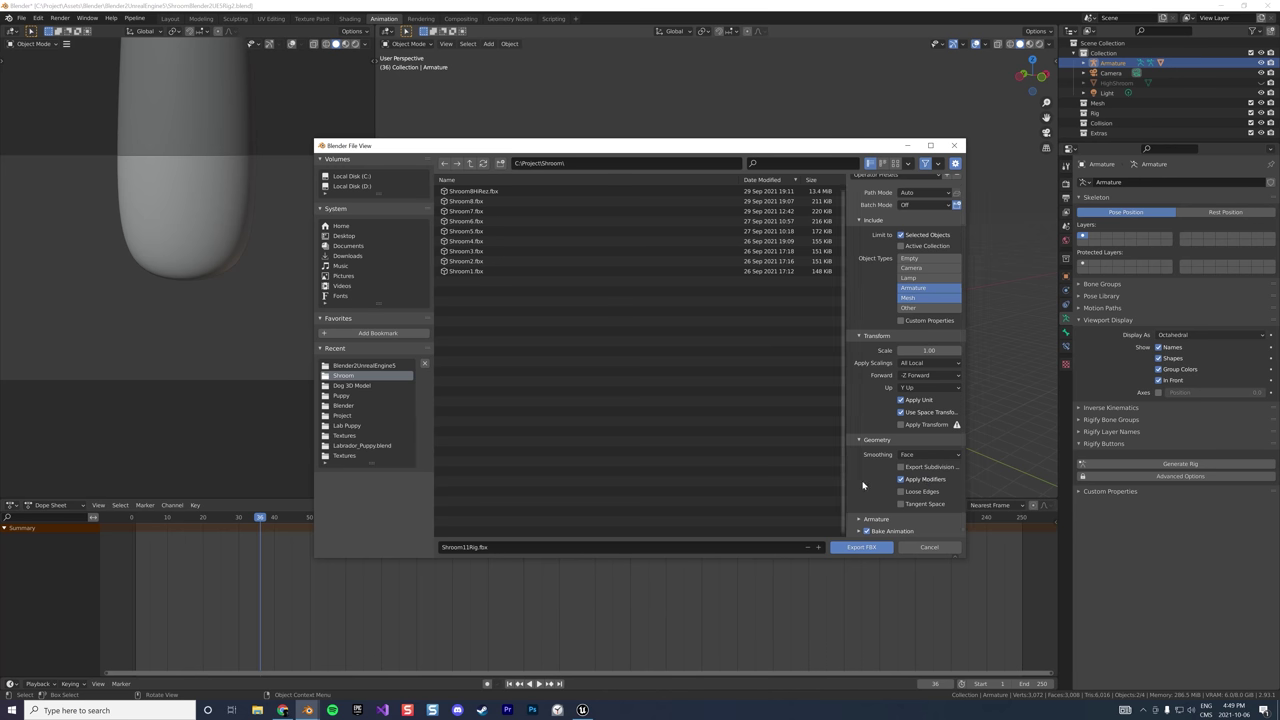
Disable adding leaf bones in the armature export settings and export the FBX file
left_click(864, 519)
scroll(909, 445, "down", 2)
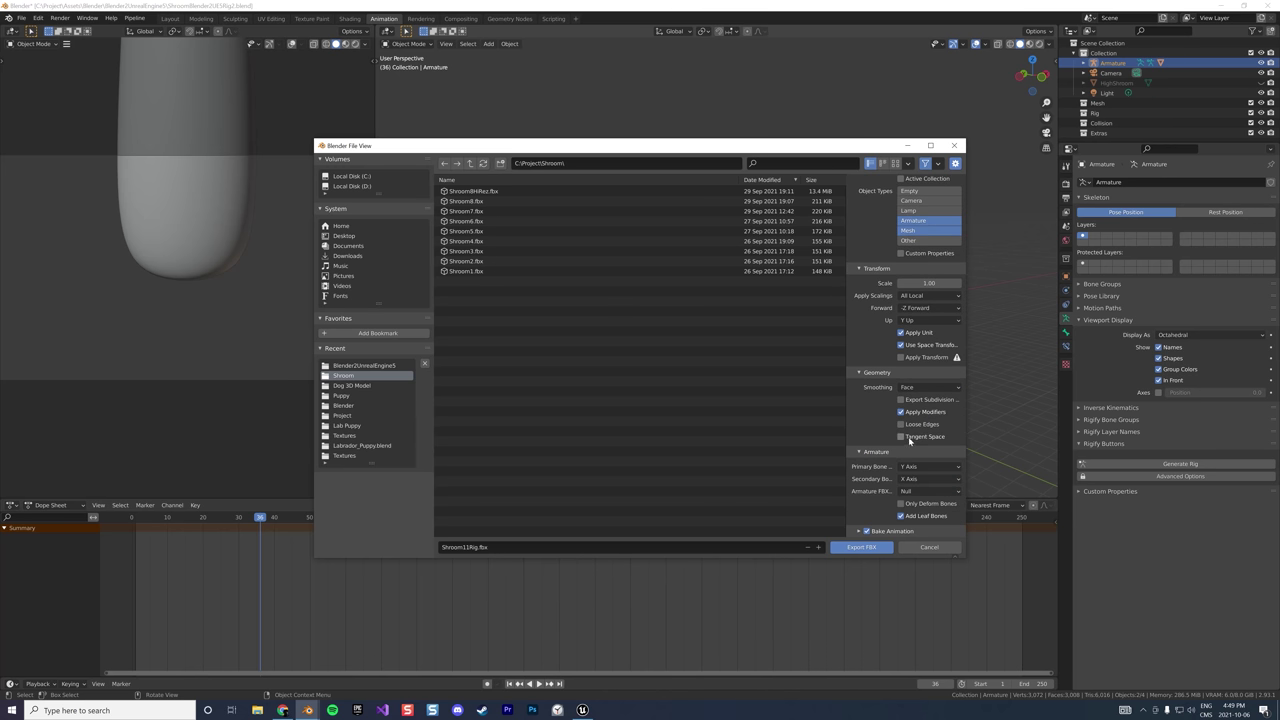
left_click(901, 517)
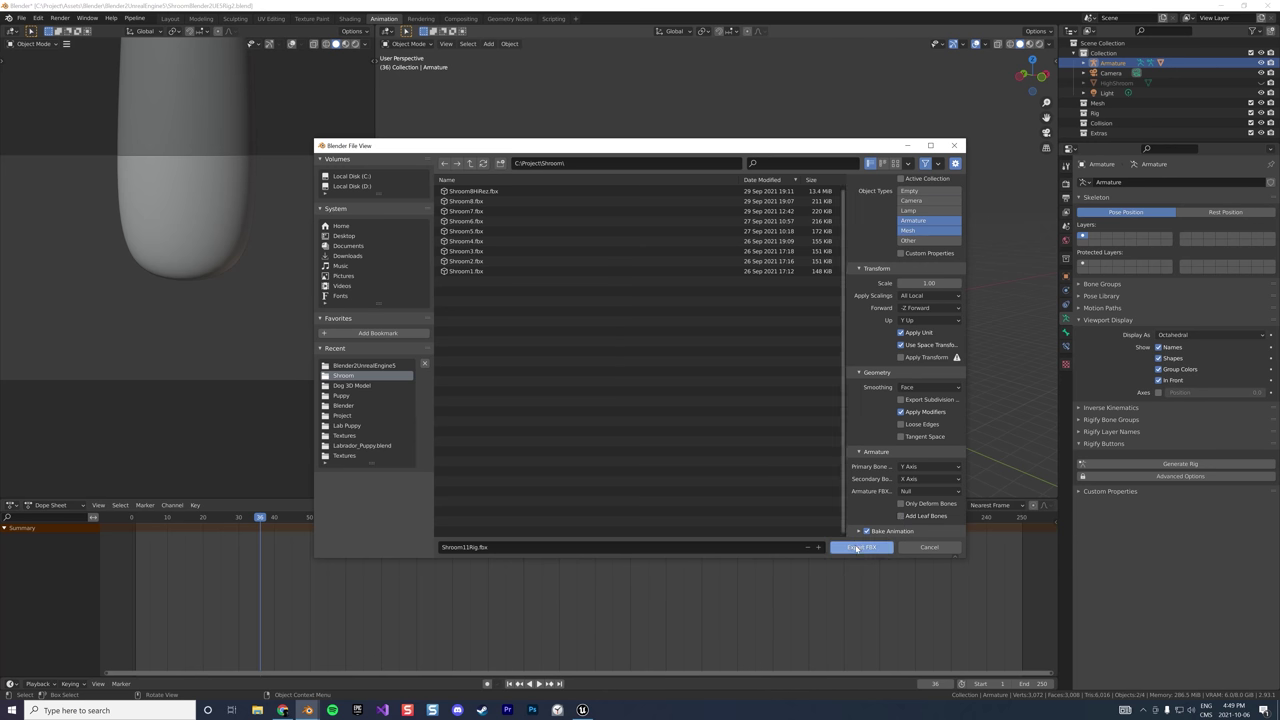
left_click(857, 548)
Switch to the Unreal Editor and go to the end of the Shroom content folder
left_click(582, 709)
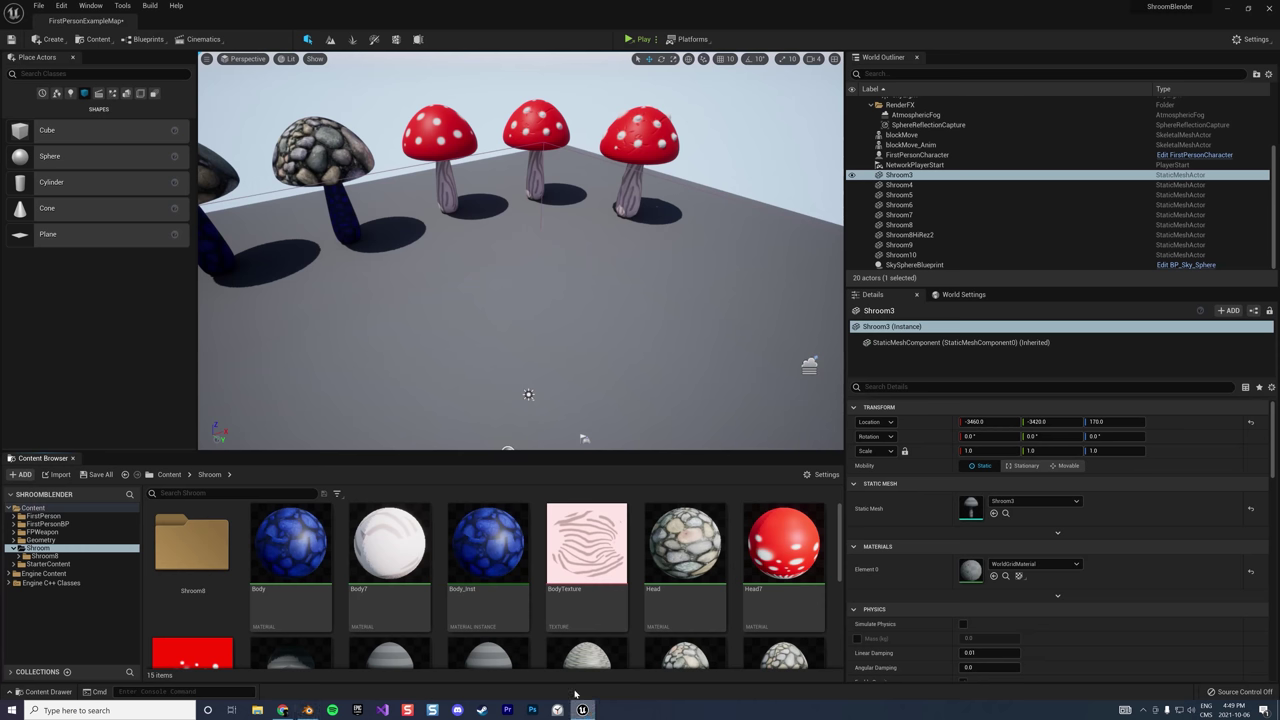
scroll(310, 585, "down", 5)
right_click(371, 602)
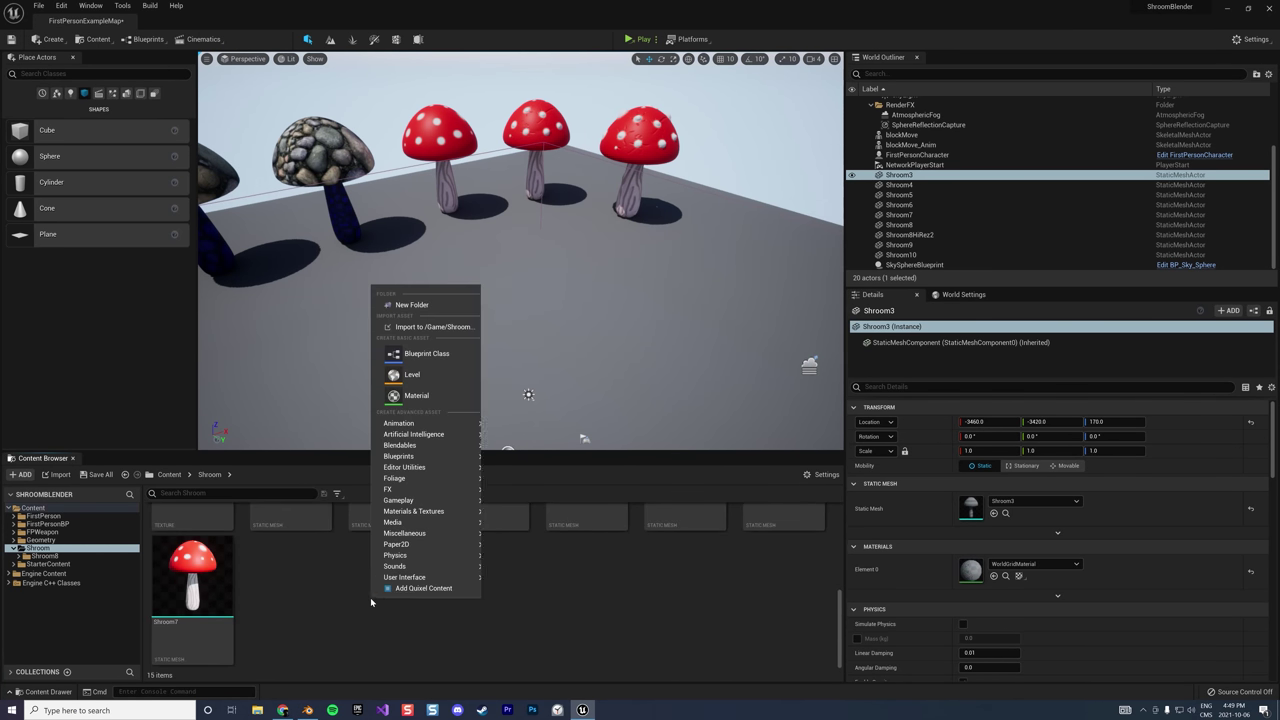
left_click(429, 326)
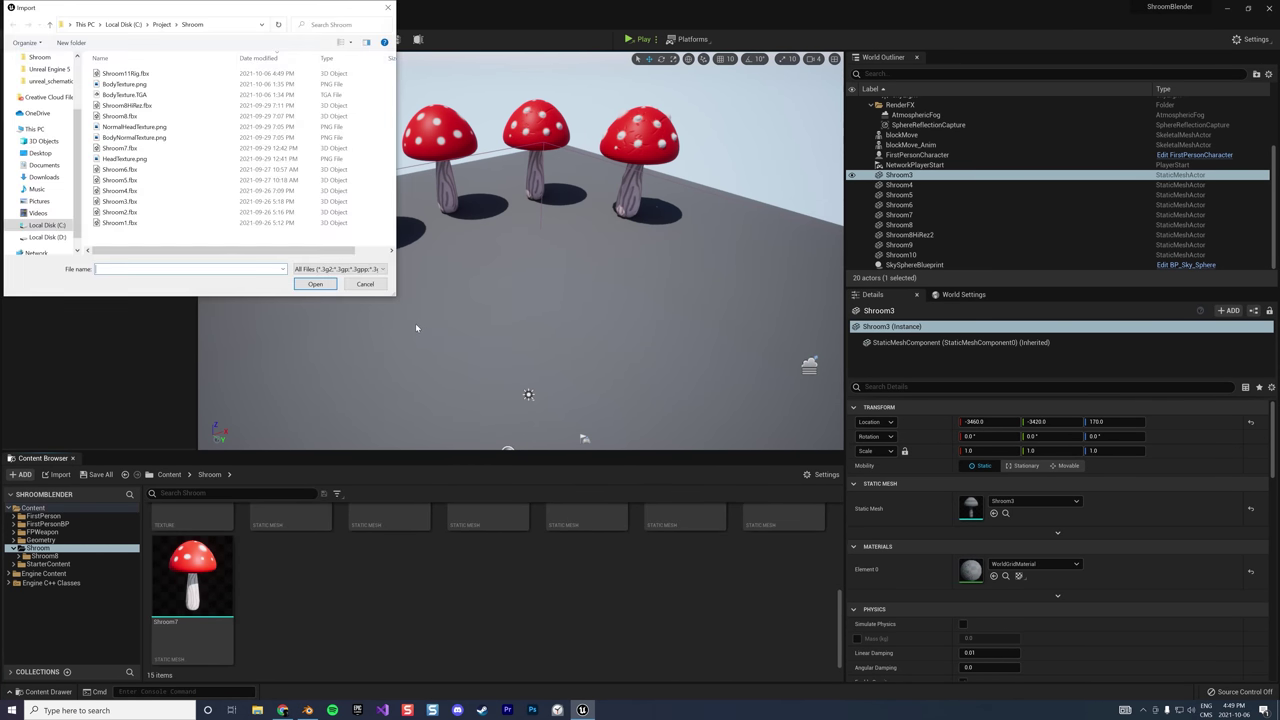
left_click(365, 284)
Create a folder named ShroomRig inside the Shroom content folder and open it
right_click(360, 596)
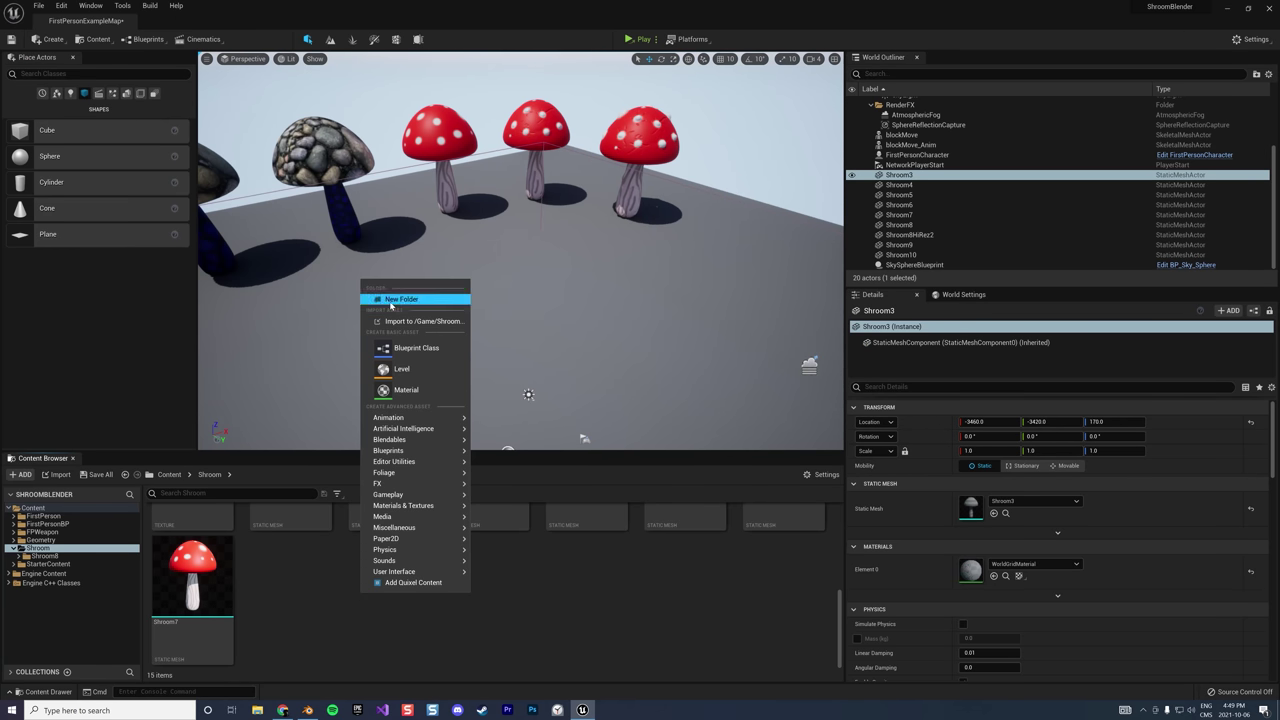
left_click(395, 299)
type("ShroomRig")
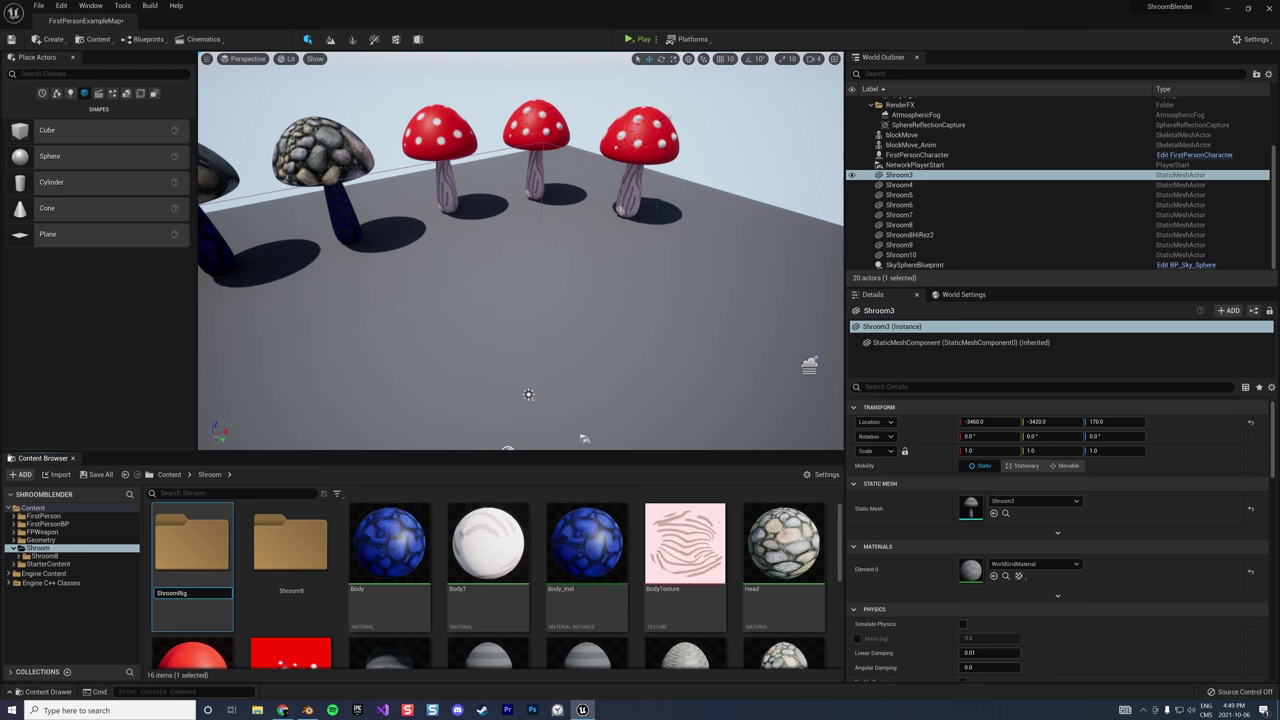
key("Return")
key("Return")
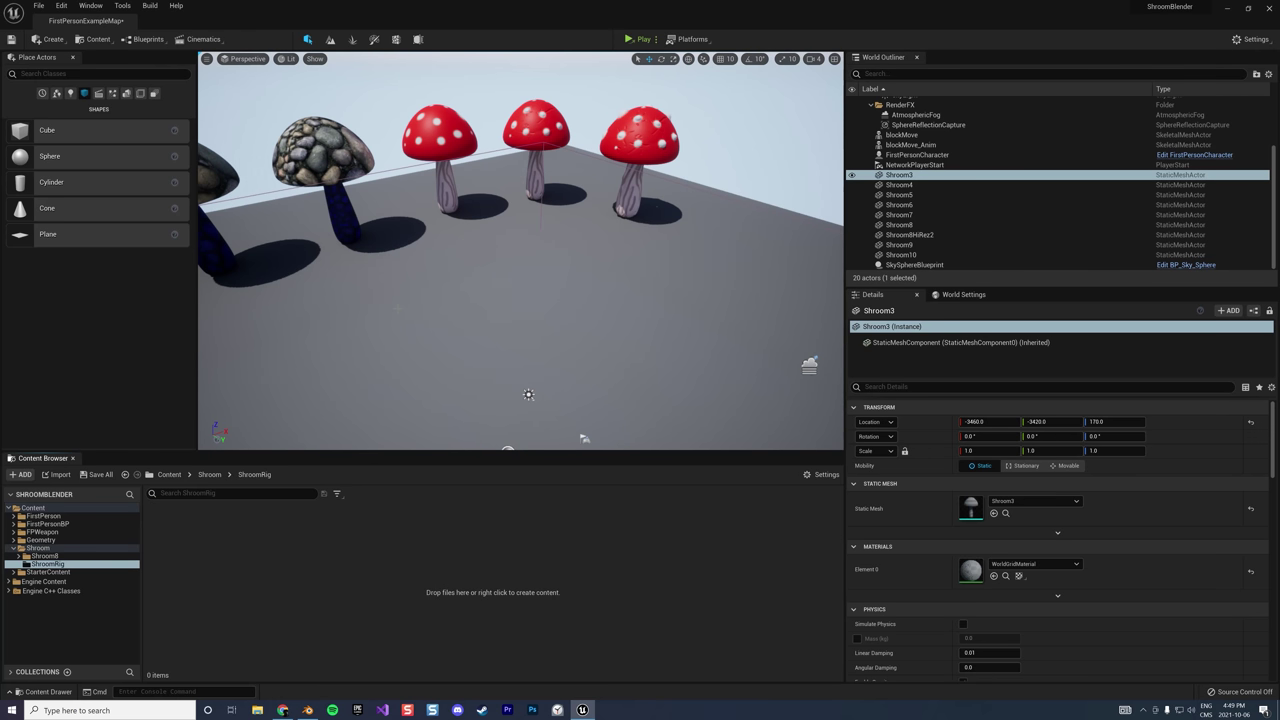
Choose Shroom11Rig.fbx for import into the ShroomRig folder
right_click(540, 576)
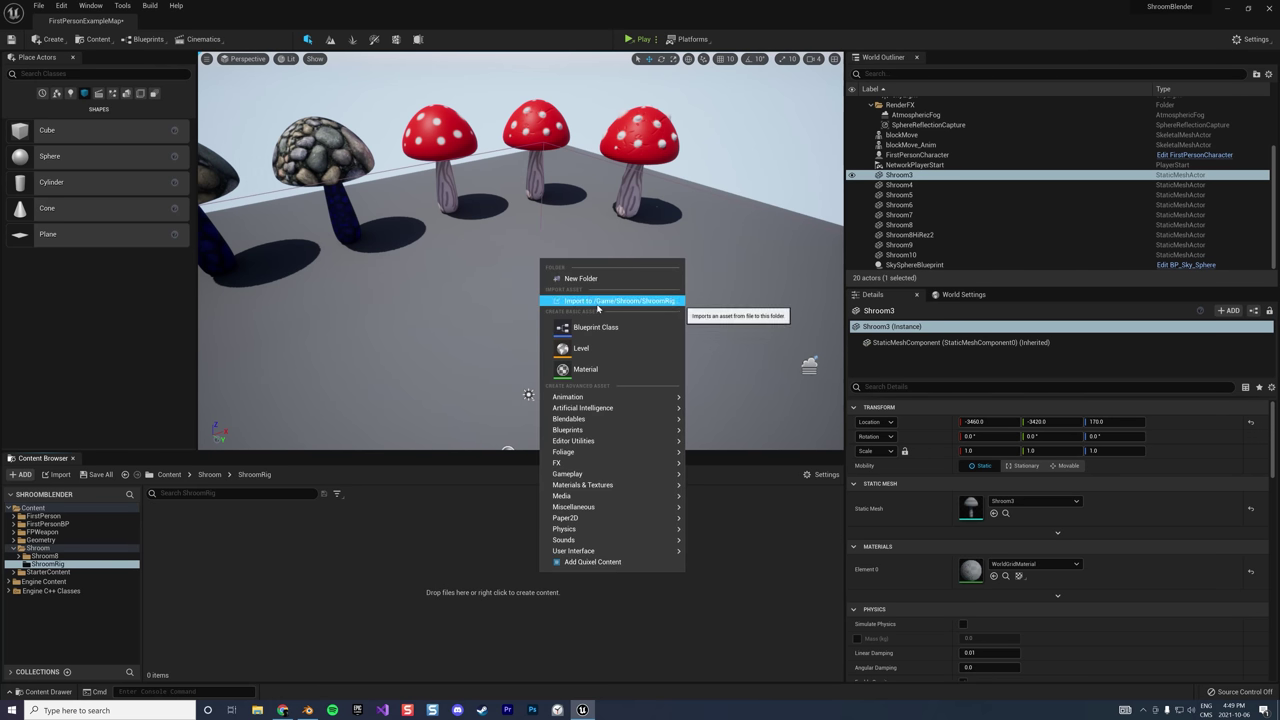
left_click(598, 304)
left_click(126, 74)
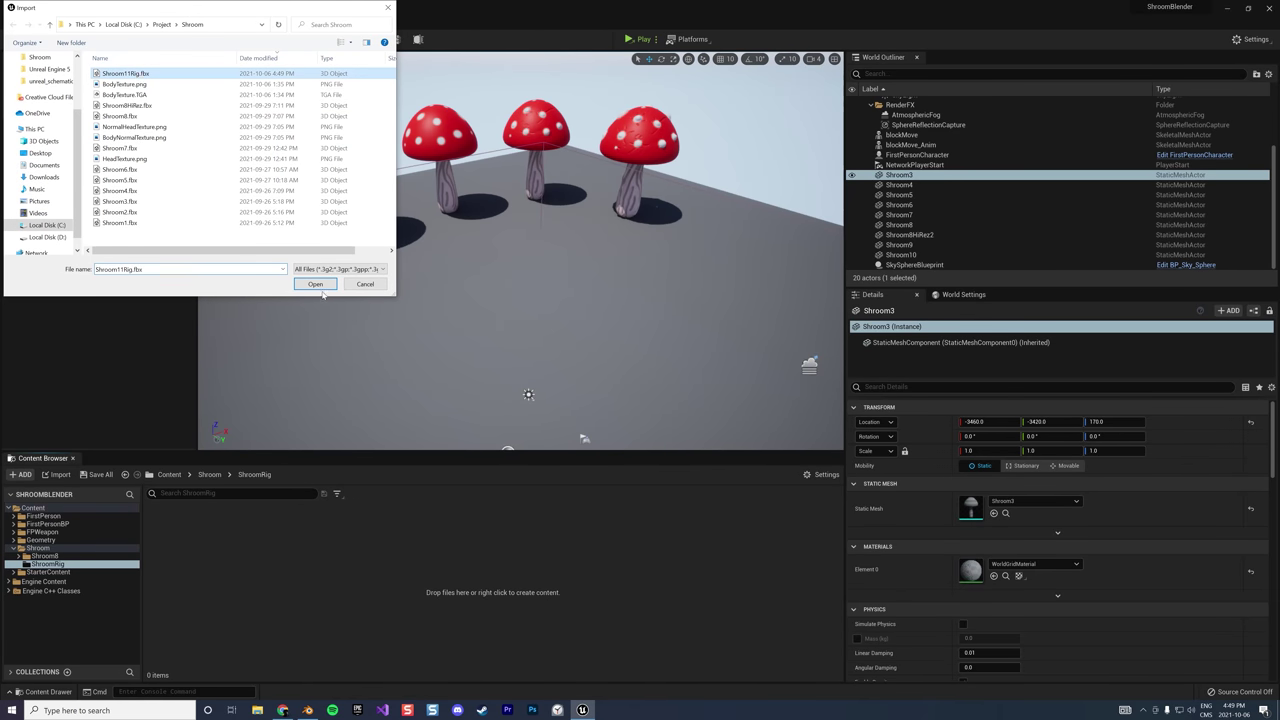
left_click(318, 286)
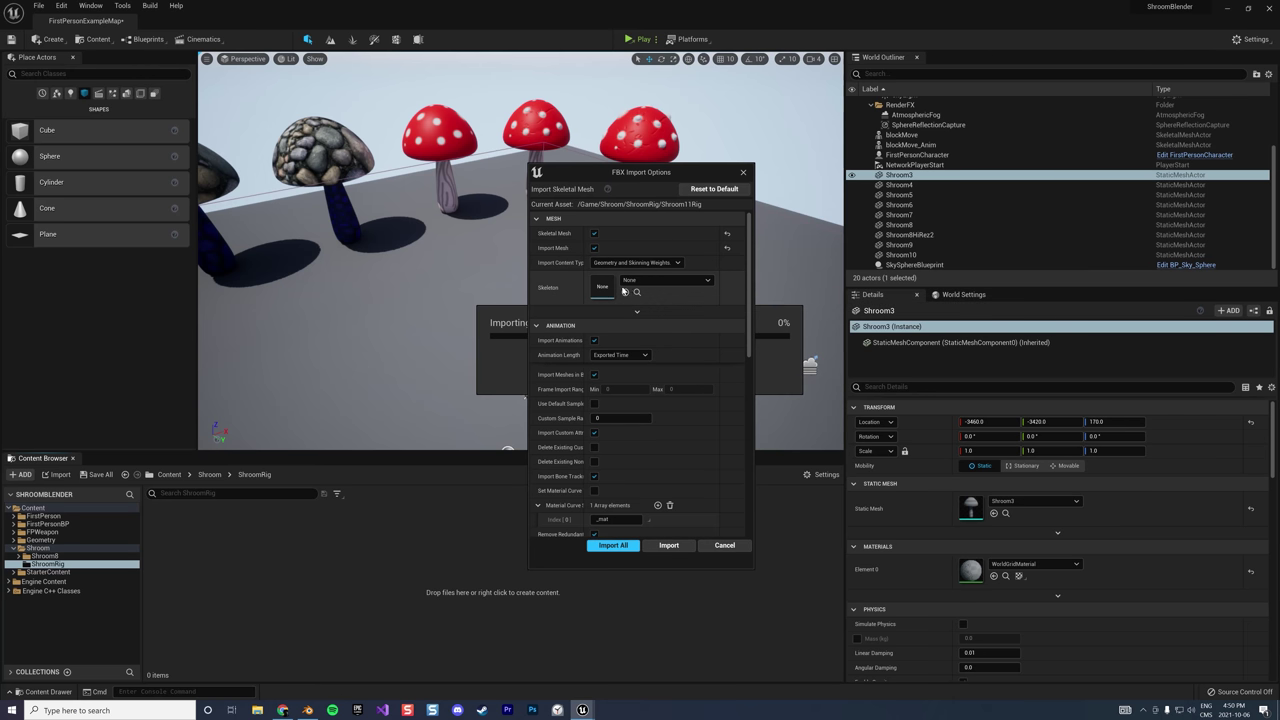
left_click(660, 280)
left_click(659, 372)
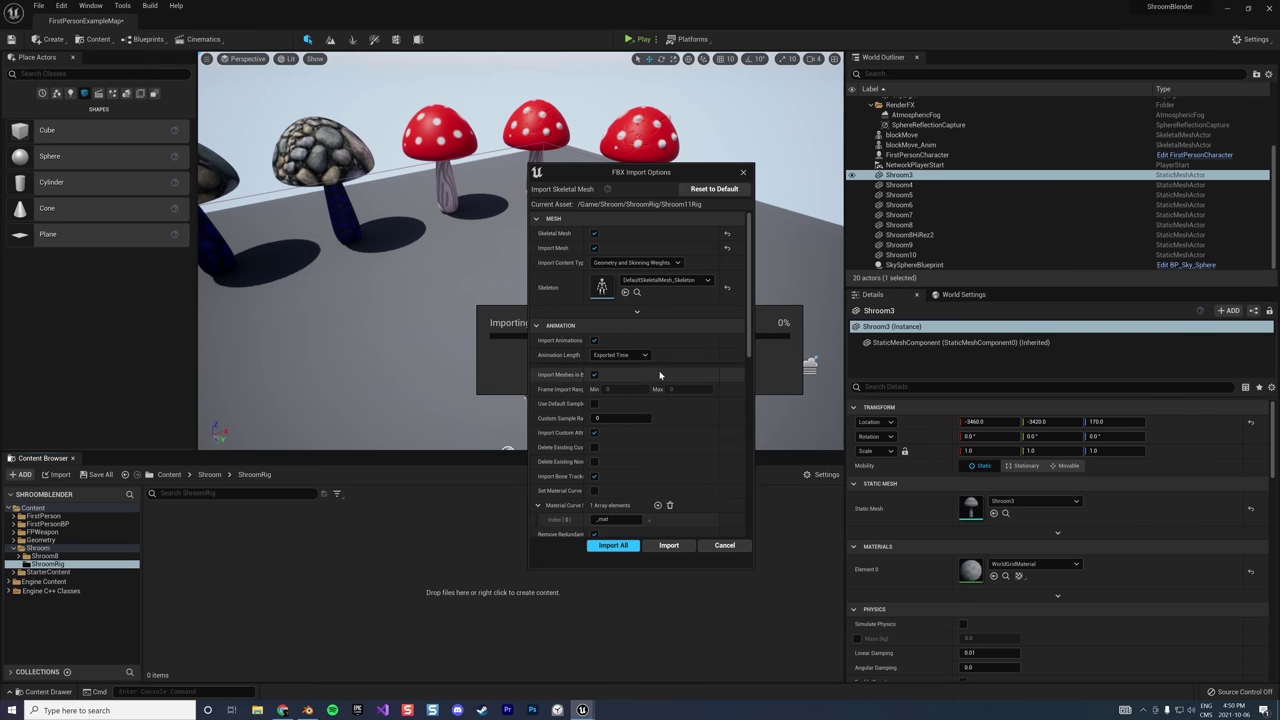
left_click(662, 281)
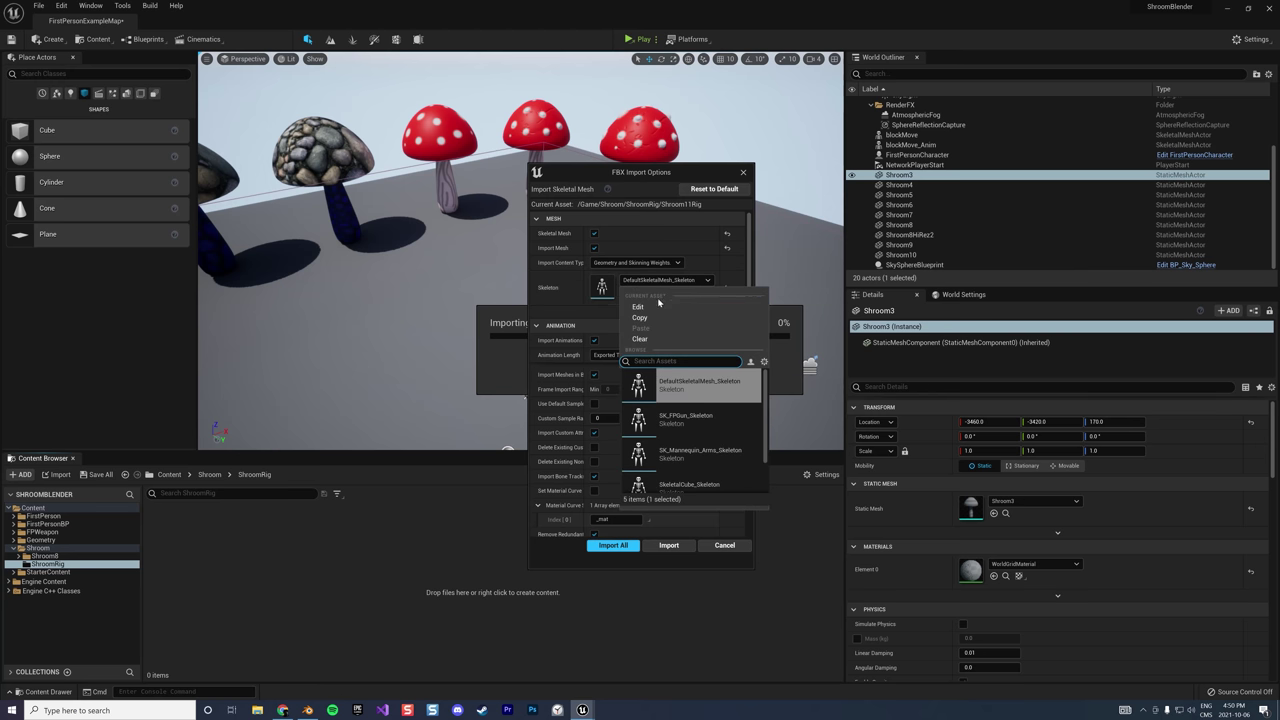
left_click(642, 338)
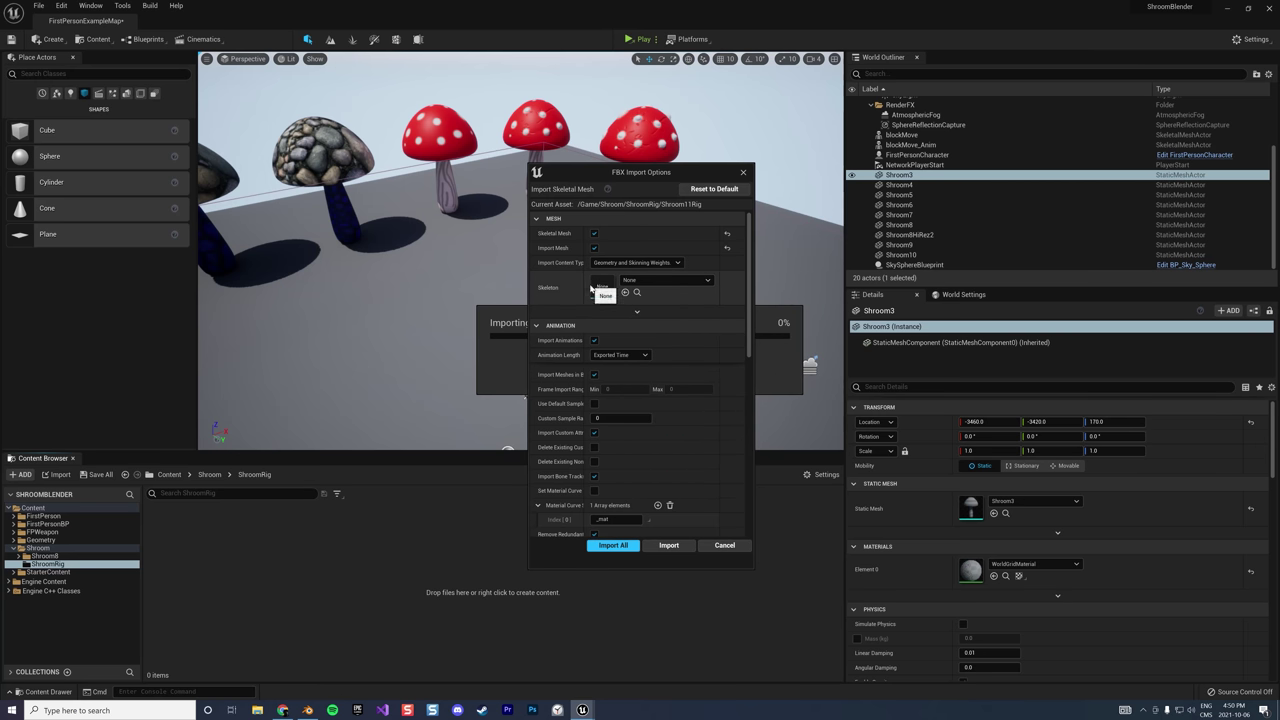
Import everything from the mushroom FBX with Skeleton set to None and look through the imported assets
left_click(611, 546)
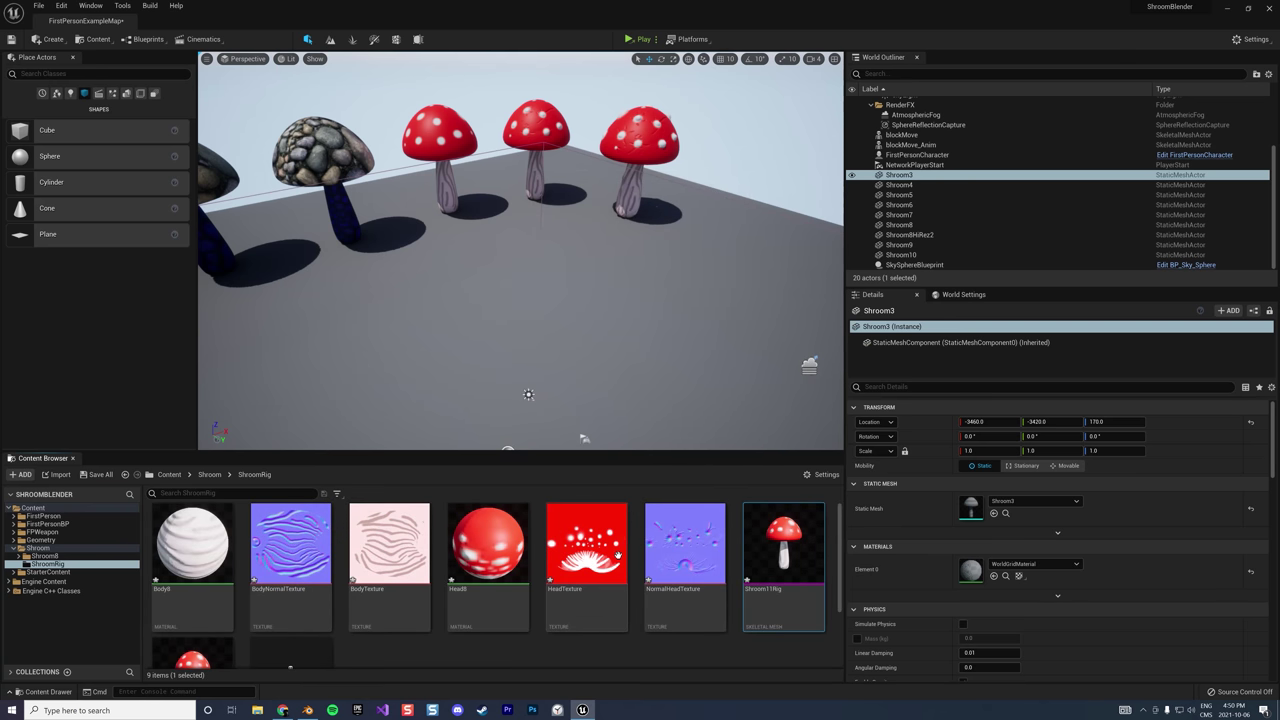
scroll(501, 585, "down", 2)
scroll(501, 585, "up", 2)
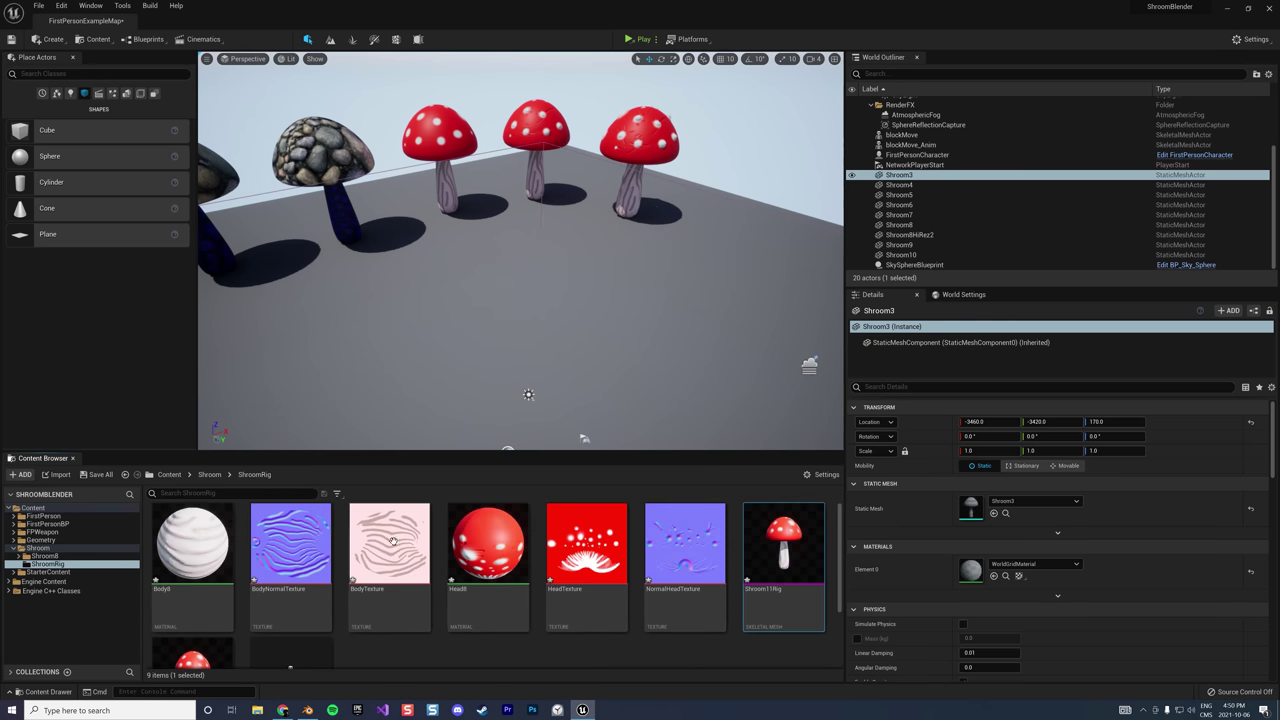
scroll(443, 583, "down", 1)
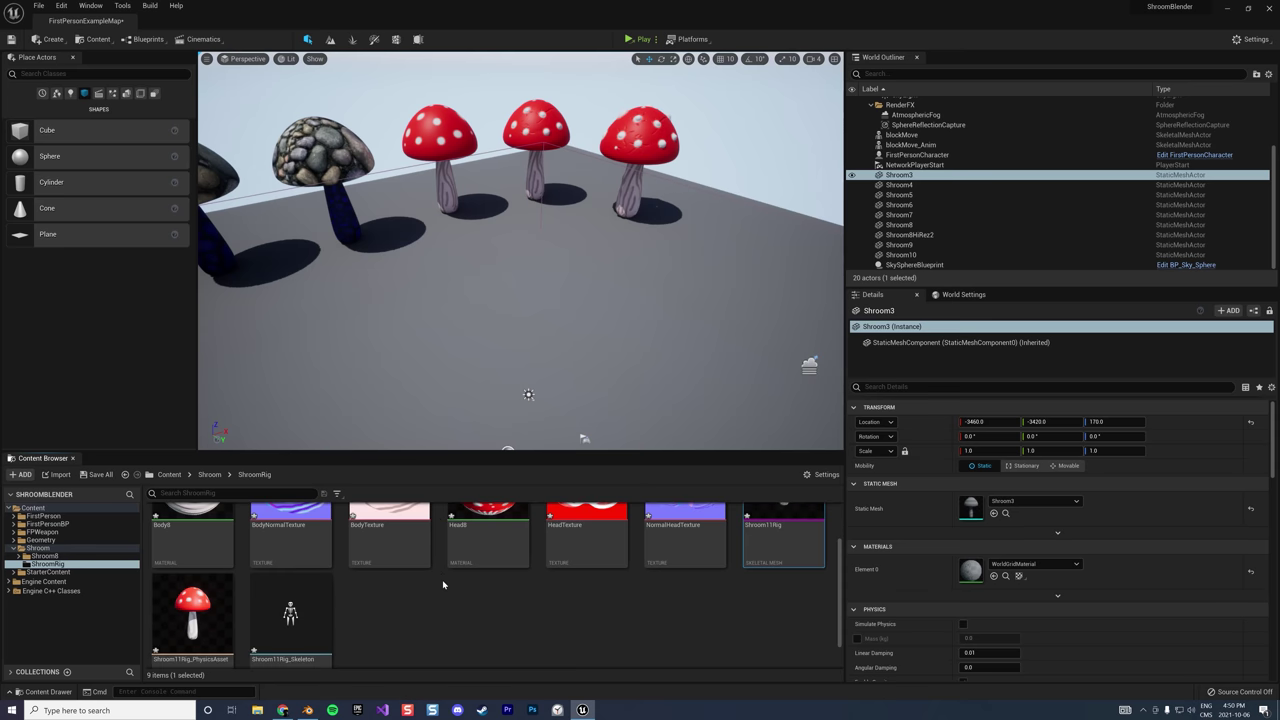
Open the Body8 material and move its two Texture Sample nodes to the input side of the Body8 node
scroll(330, 565, "up", 1)
double_click(216, 544)
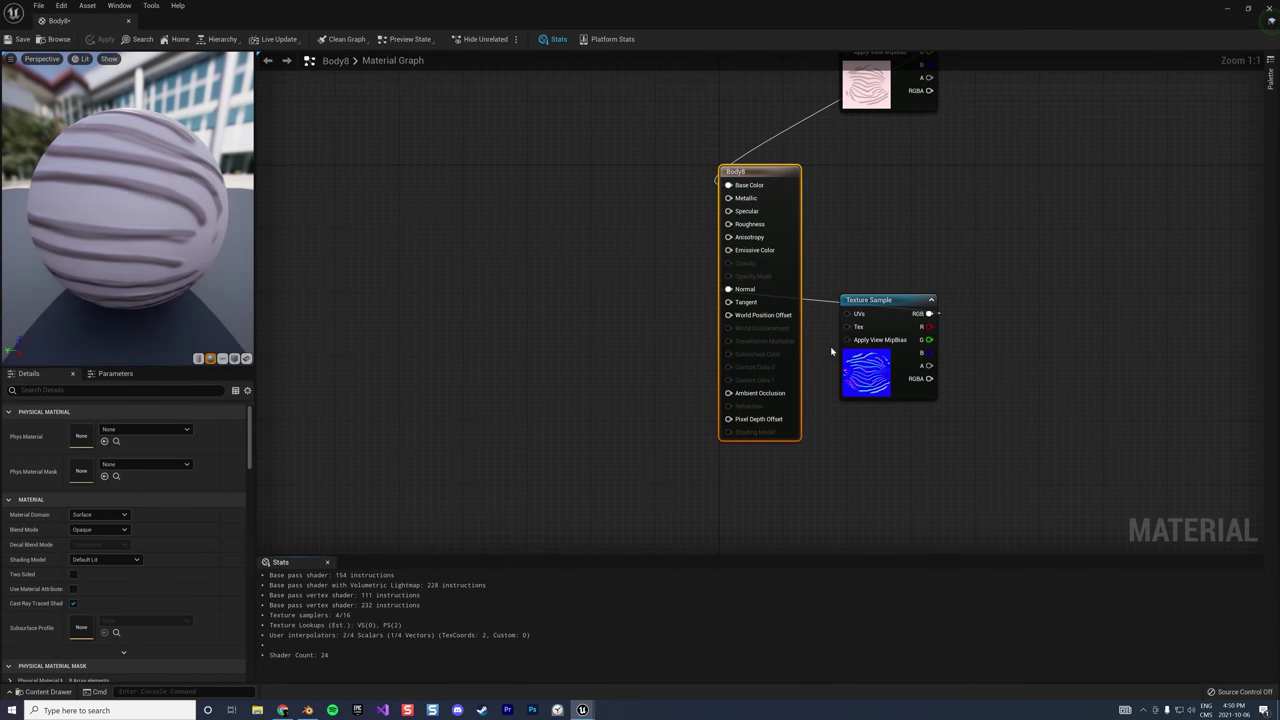
left_click_drag(898, 303, 536, 296)
left_click_drag(900, 106, 531, 211)
Add a TextureCoordinate node and connect it to the UVs inputs of both Texture Sample nodes
right_click(360, 271)
type("te")
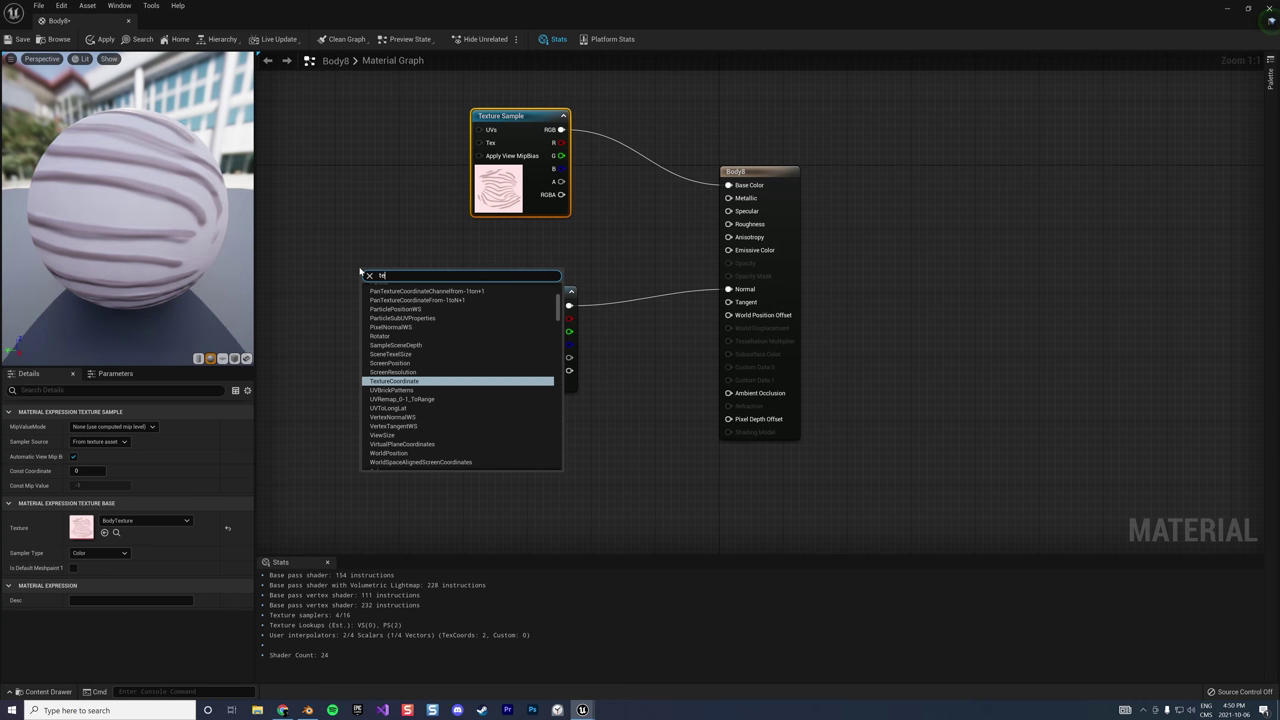
type("xtco")
key("BackSpace")
key("BackSpace")
key("BackSpace")
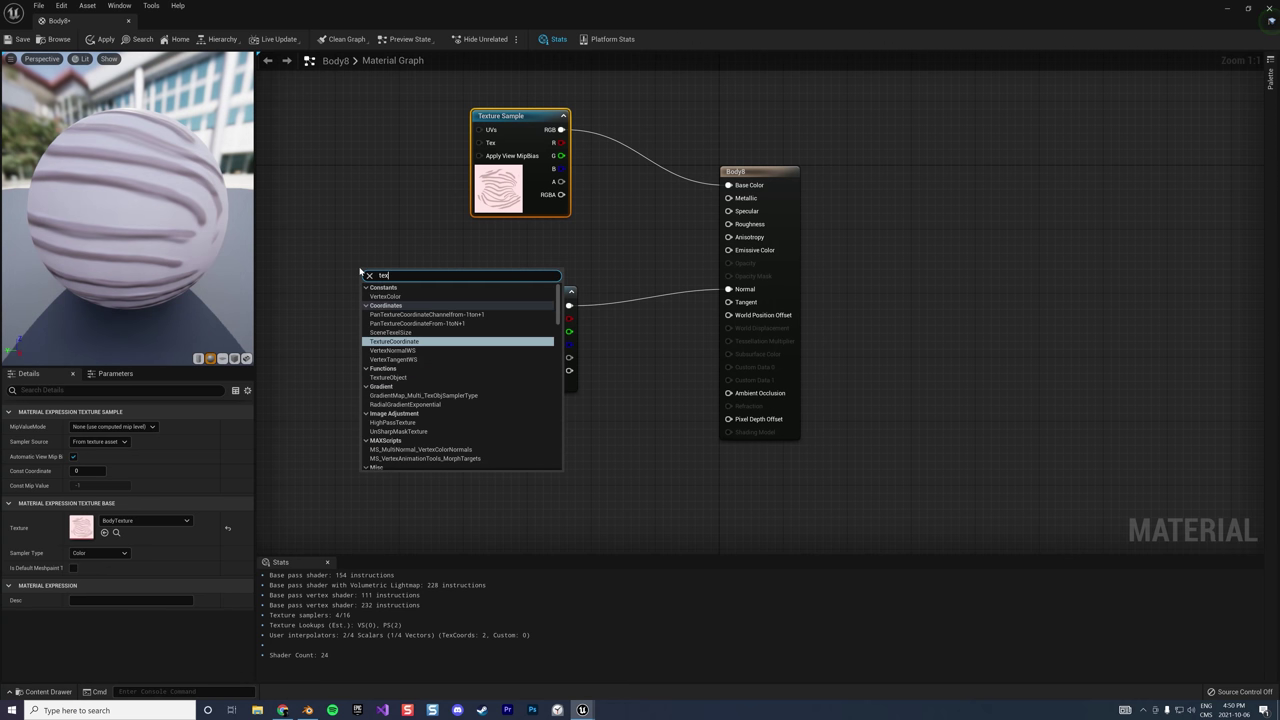
type("co")
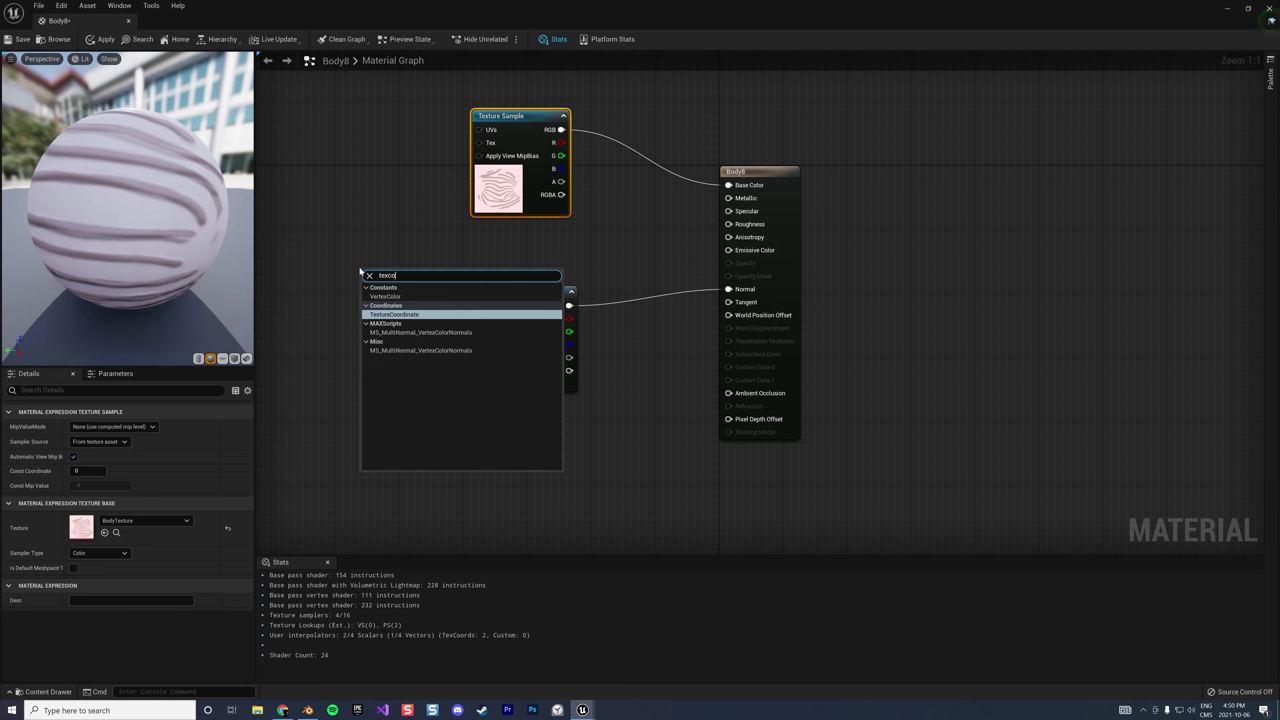
left_click(394, 314)
left_click_drag(410, 287, 479, 130)
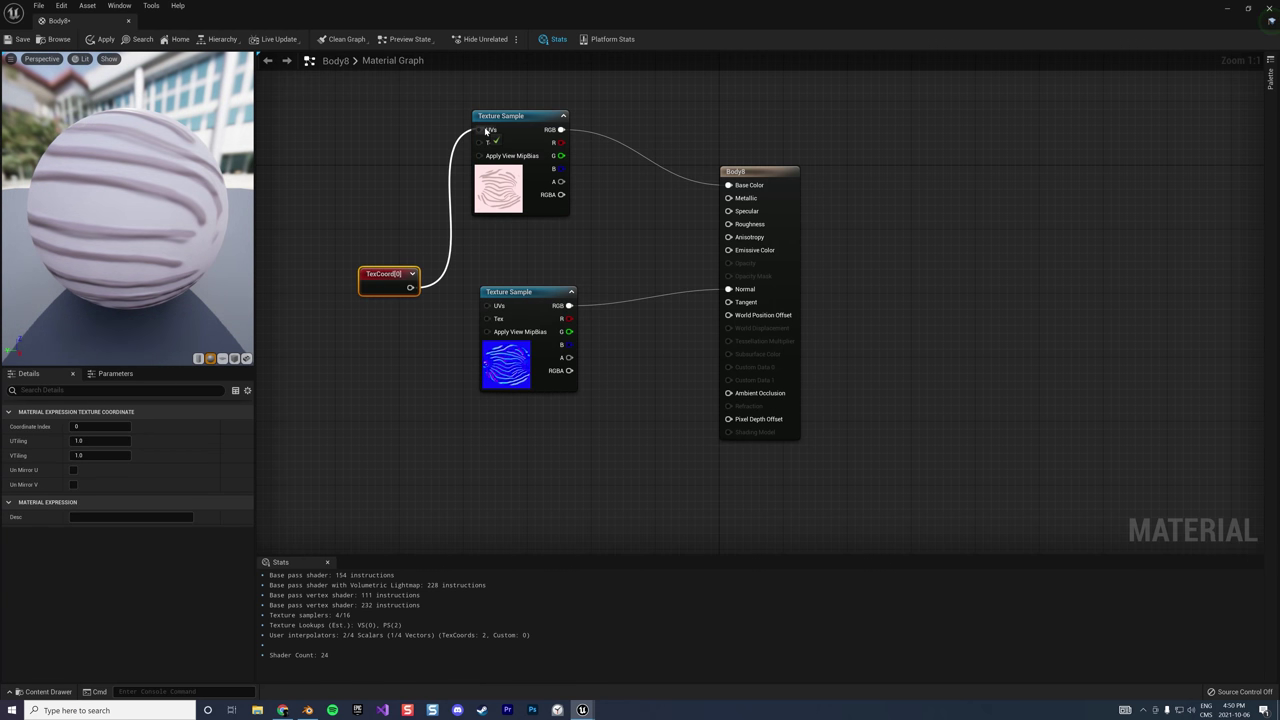
left_click_drag(477, 313, 472, 310)
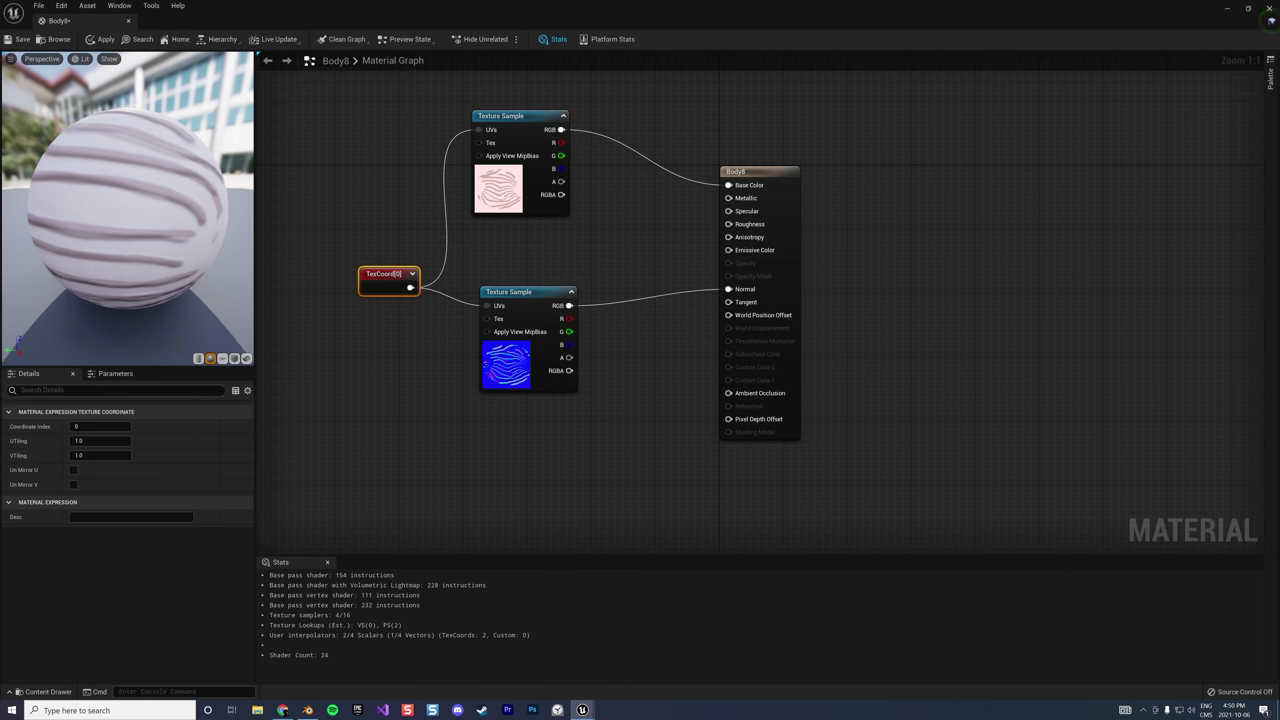
Set the texture coordinate node's Coordinate Index to 1 and close the material editor, applying the changes
left_click(77, 427)
type("1")
key("Return")
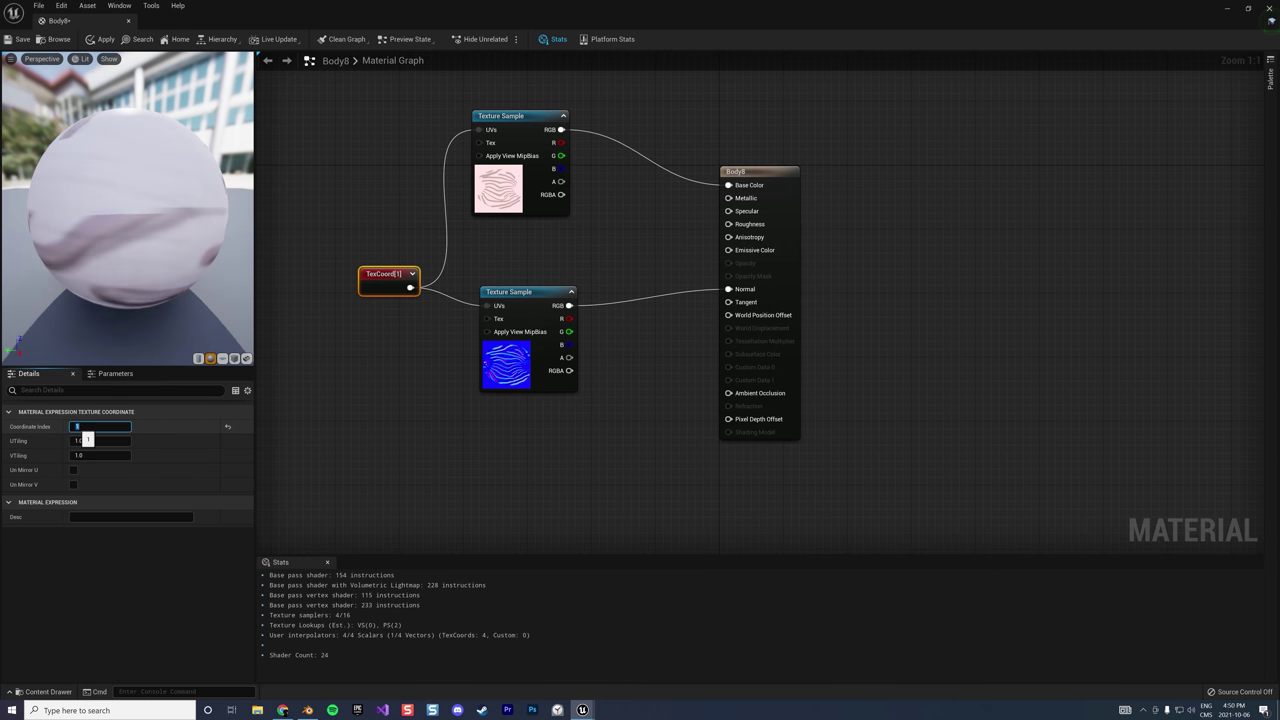
left_click(471, 474)
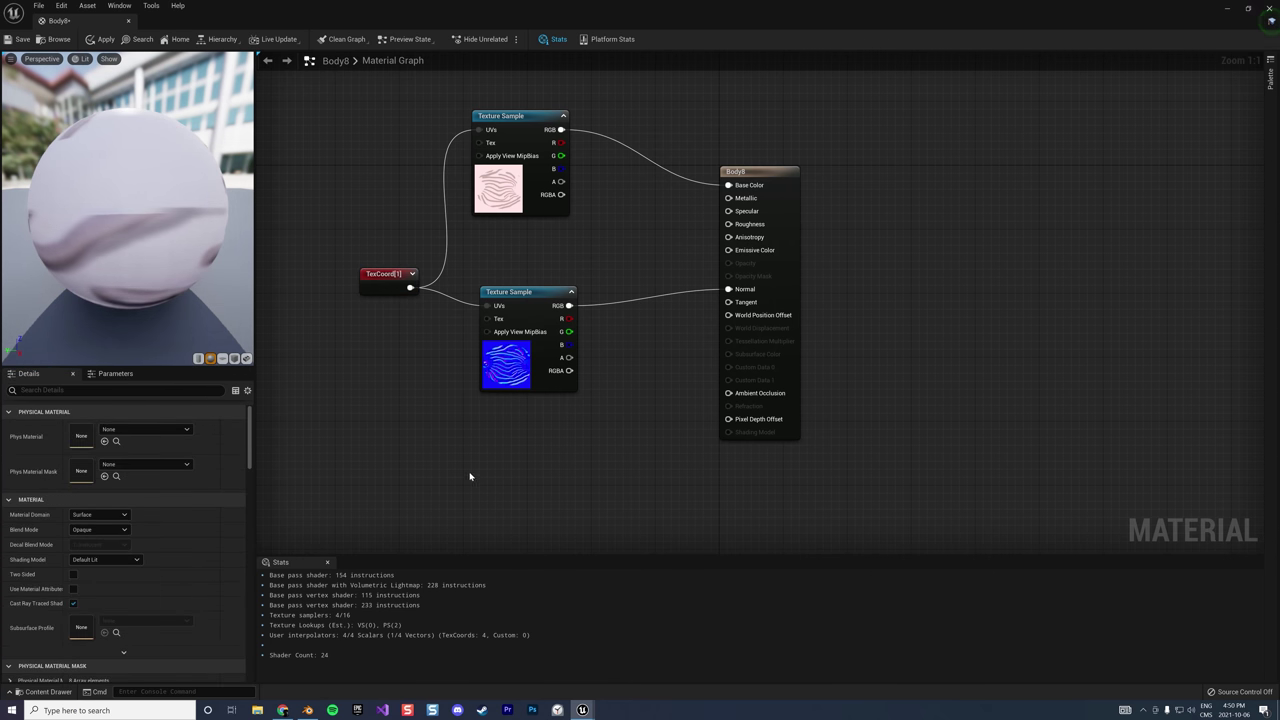
left_click(1270, 8)
left_click(637, 385)
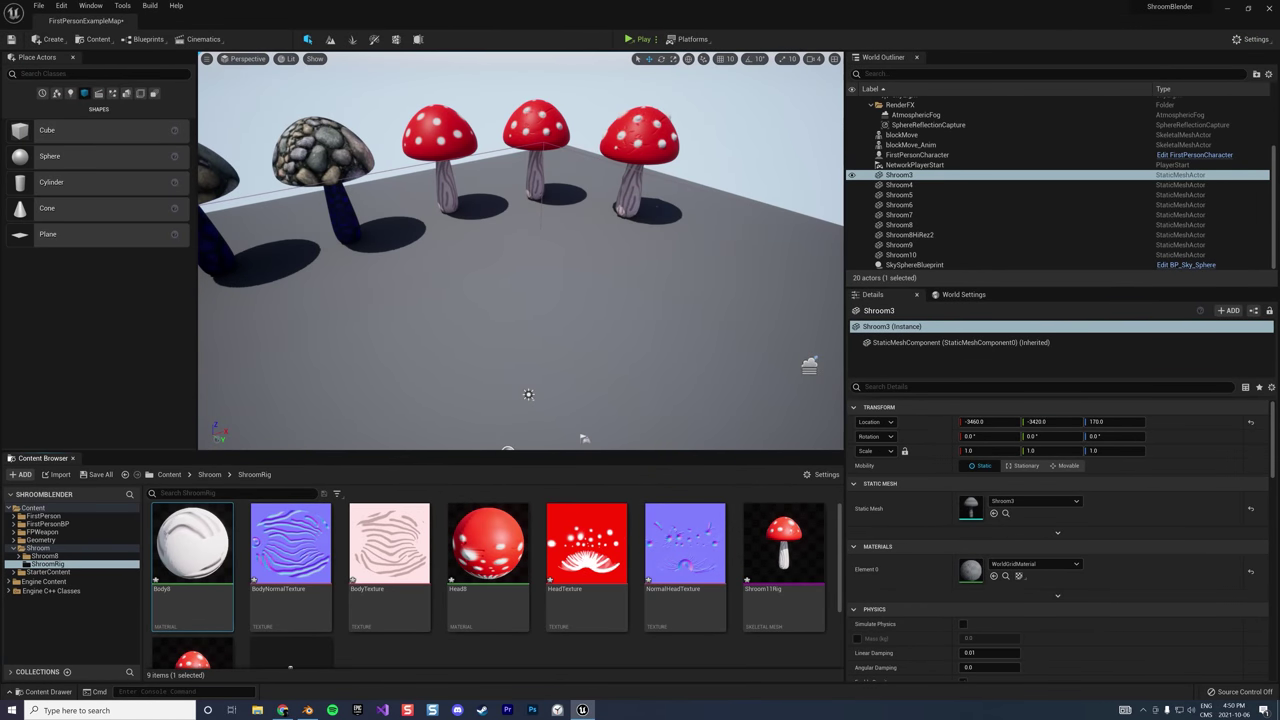
Place the Shroom11Rig skeletal mesh on the floor in front of the red mushrooms
scroll(447, 565, "down", 1)
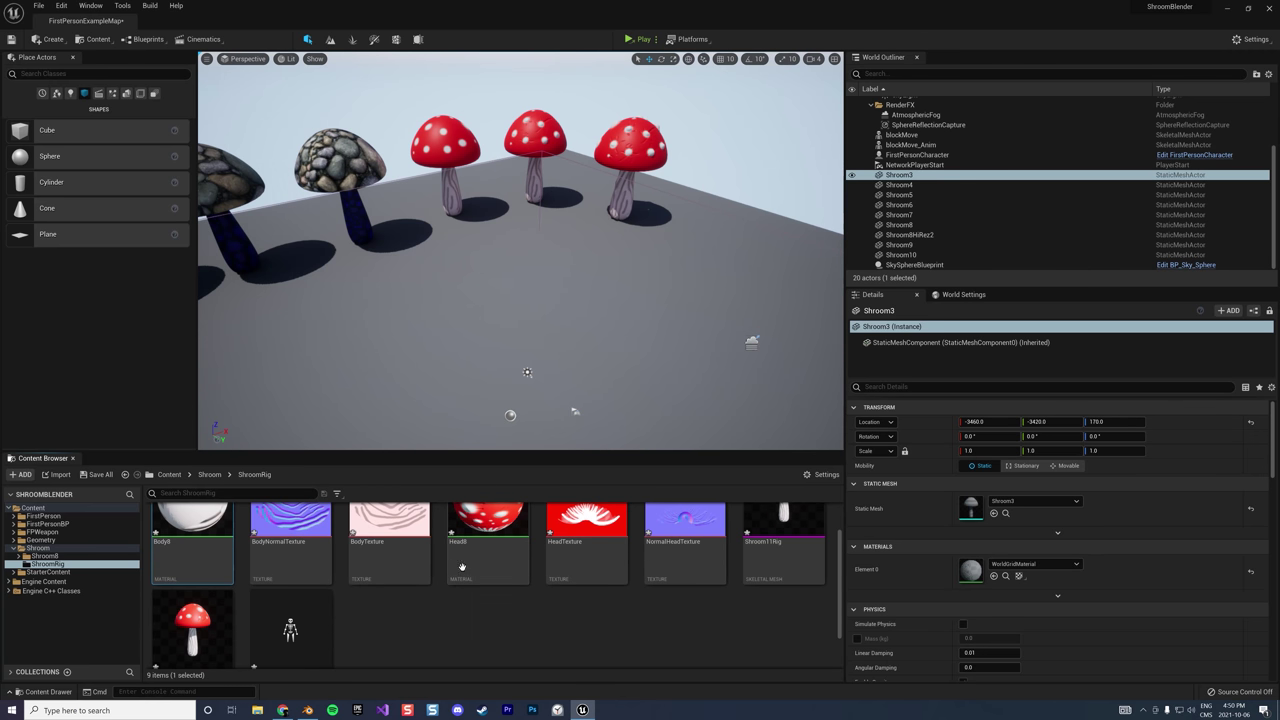
scroll(462, 568, "up", 1)
scroll(466, 572, "down", 2)
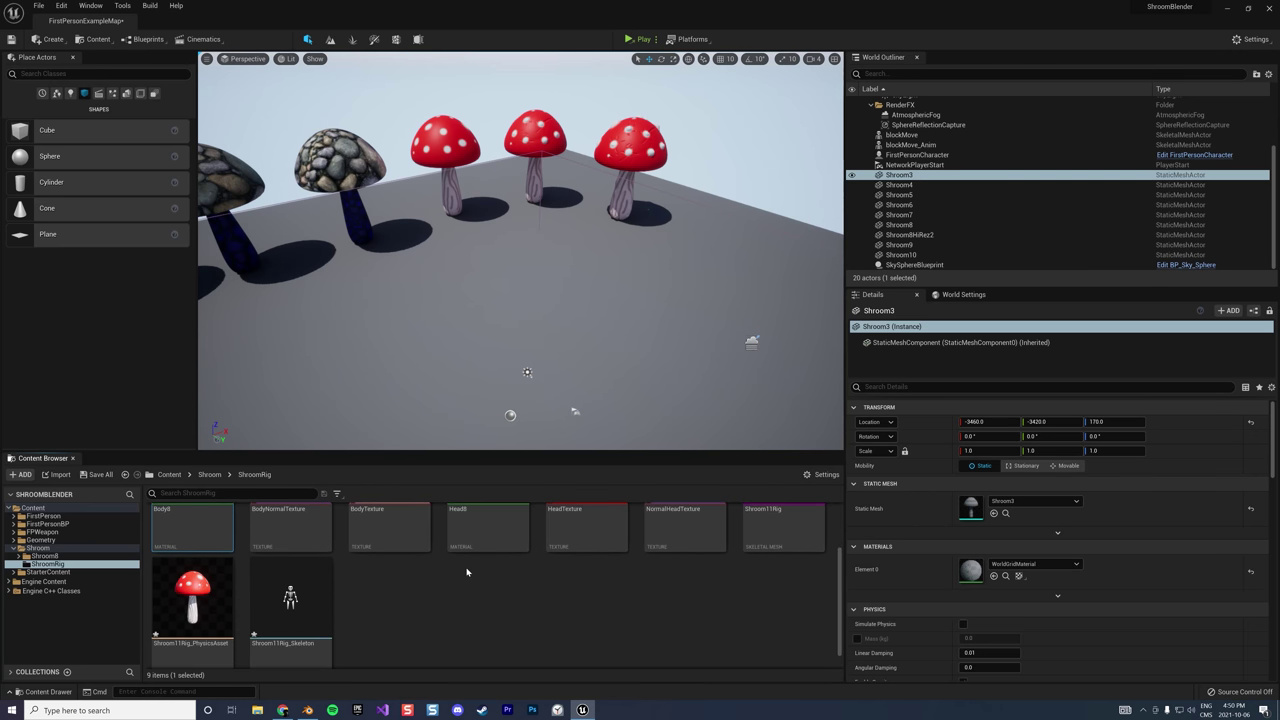
scroll(466, 572, "up", 2)
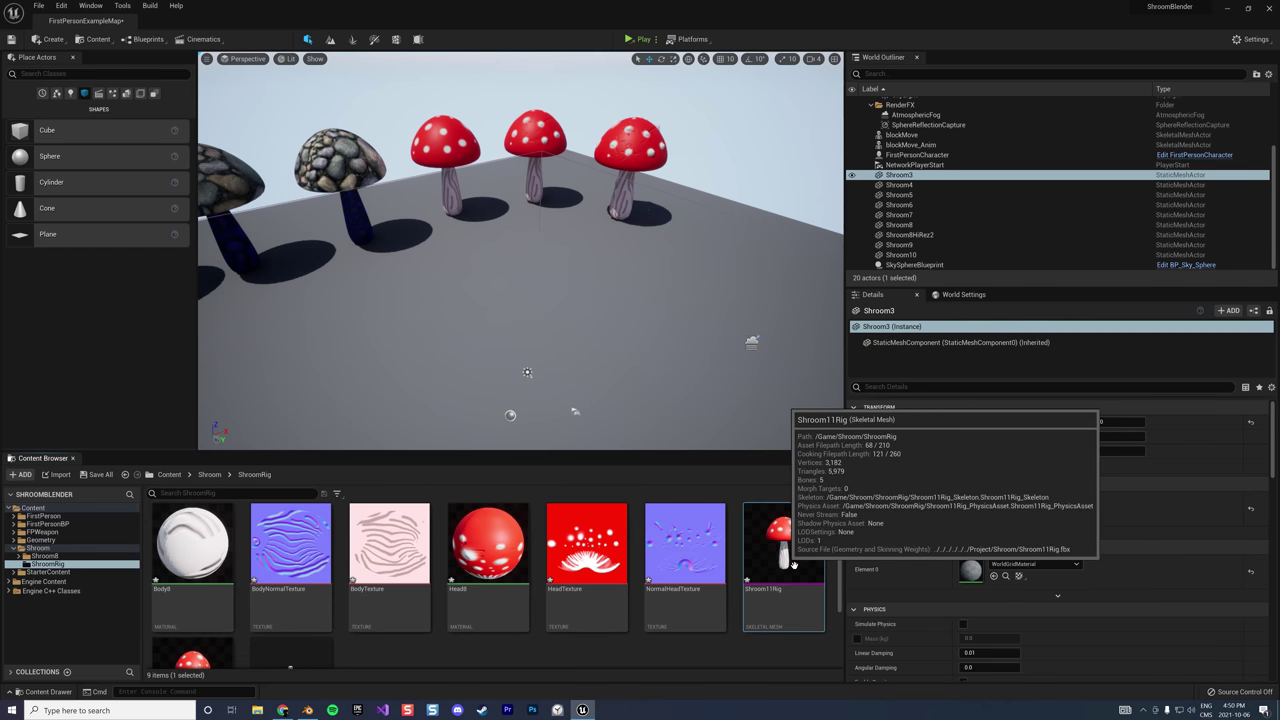
left_click_drag(790, 563, 570, 320)
Examine Shroom11Rig_PhysicsAsset together with its skeletal mesh, bone hierarchy and the Bone collision body, then close the asset editor
scroll(568, 322, "down", 2)
scroll(349, 607, "down", 2)
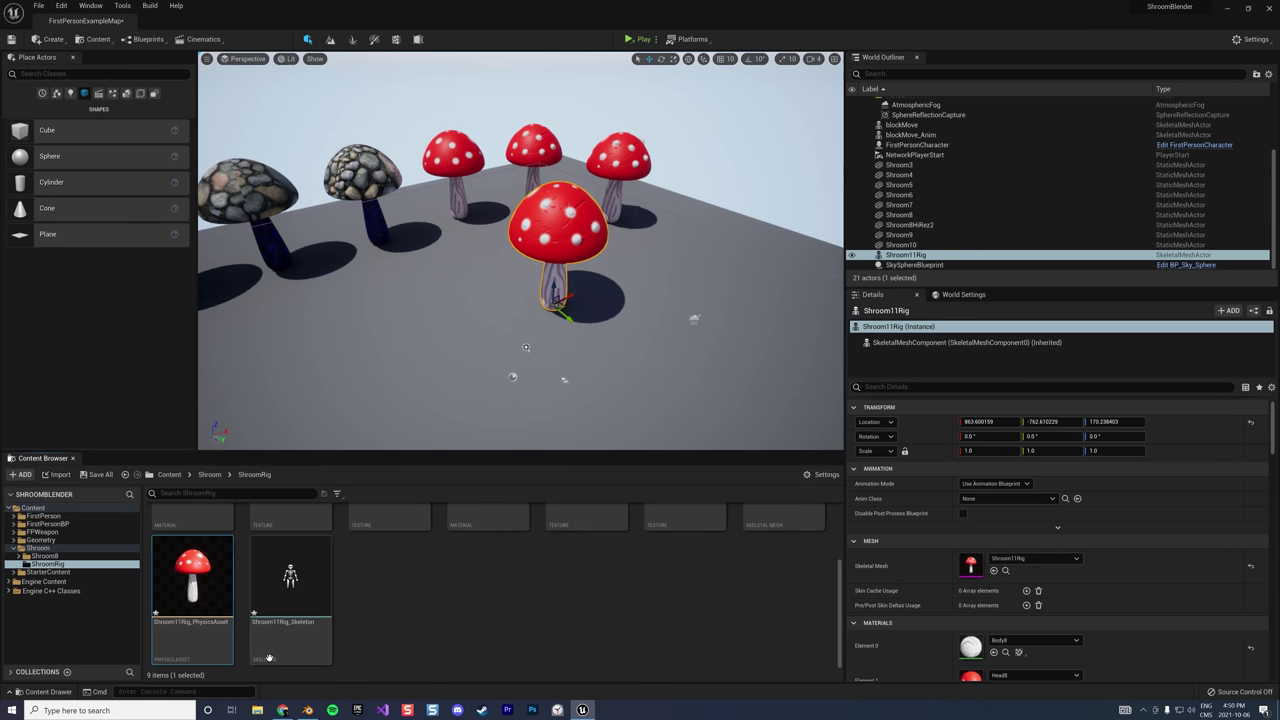
double_click(219, 586)
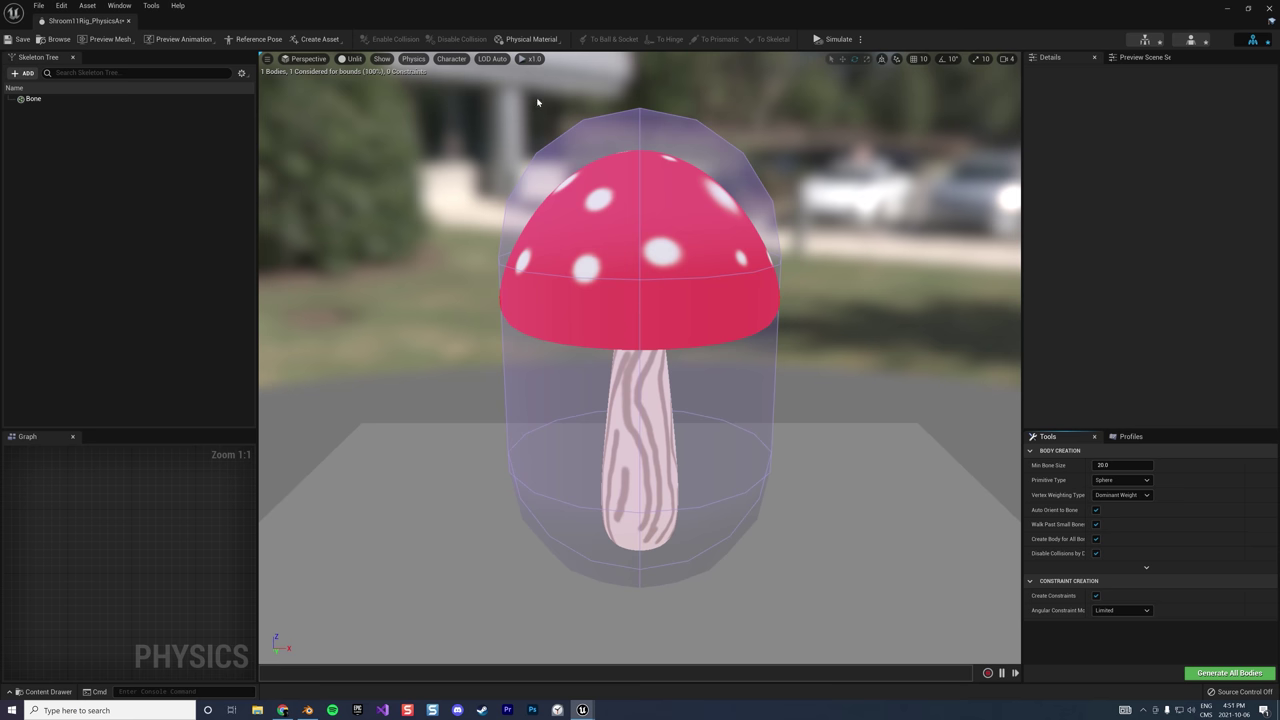
left_click(1189, 41)
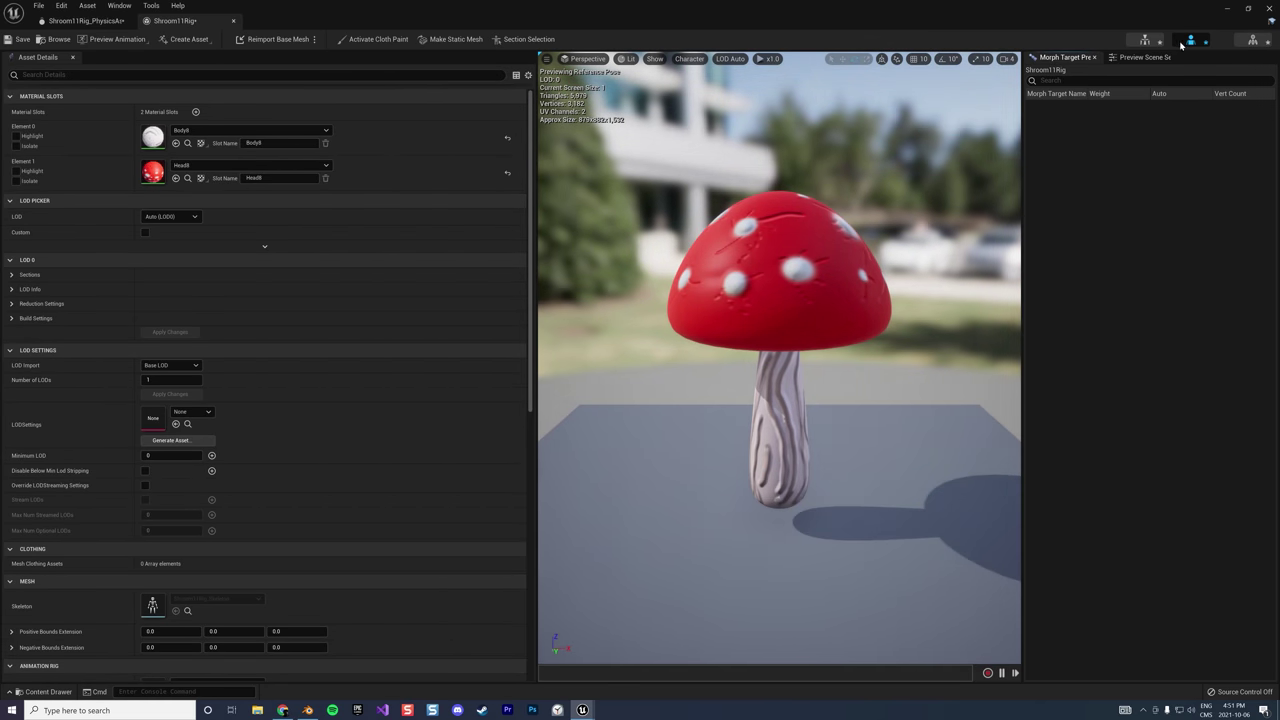
left_click(1146, 41)
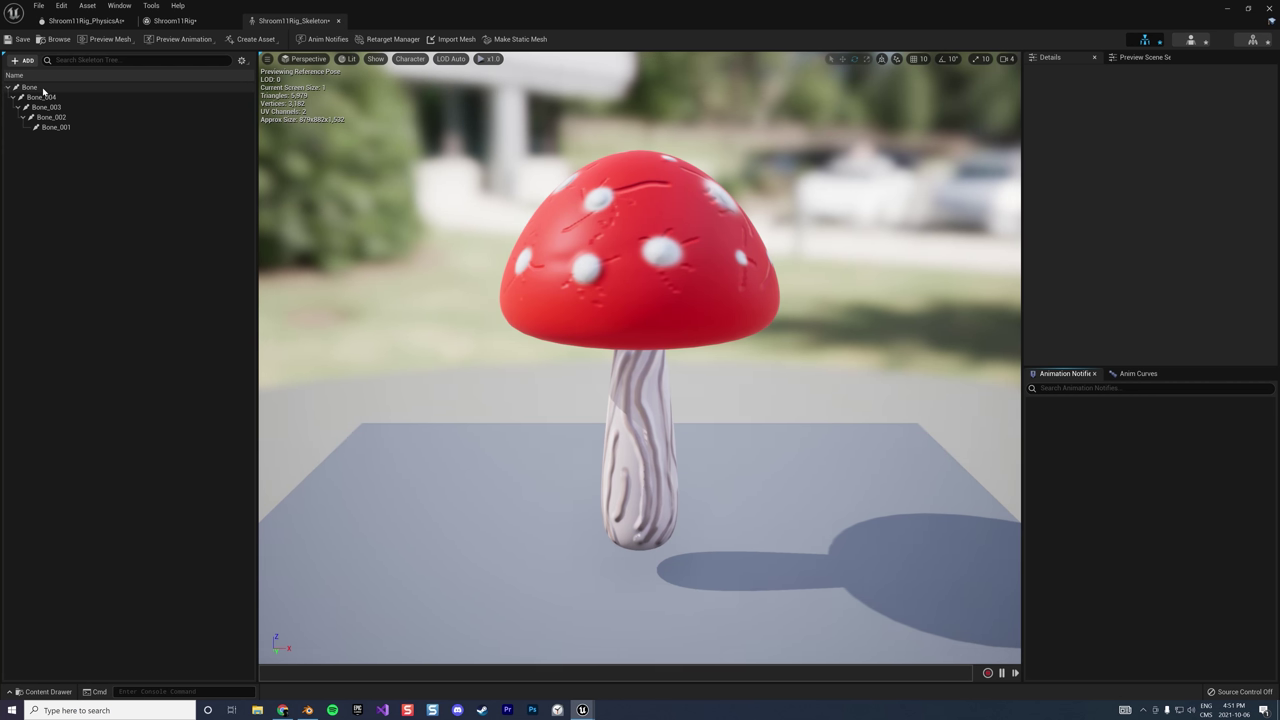
left_click(1191, 42)
left_click(1253, 41)
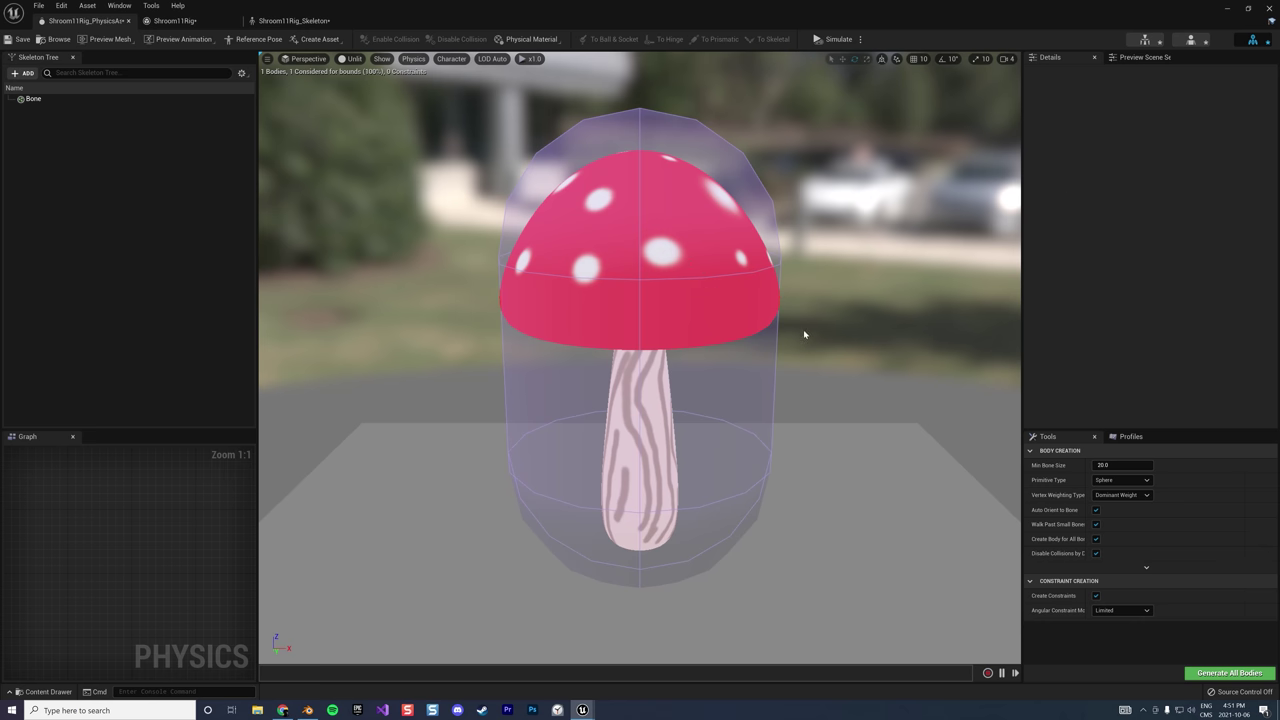
left_click(44, 101)
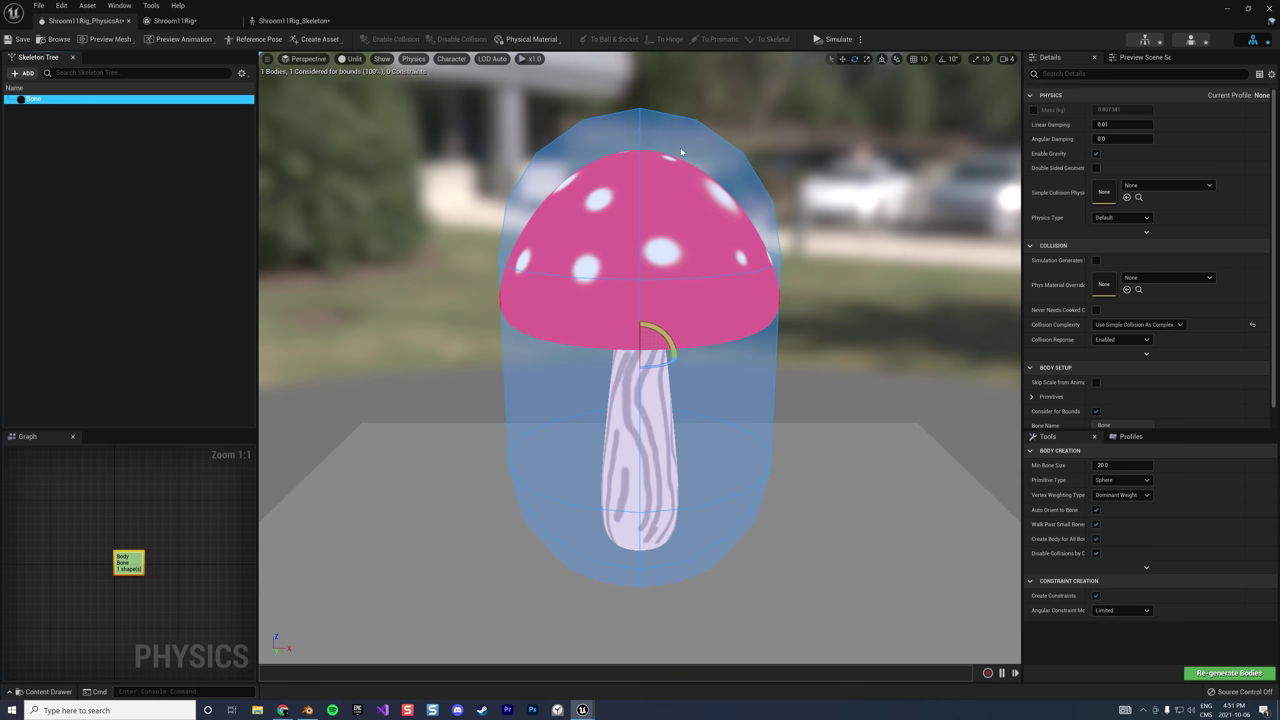
left_click(1271, 8)
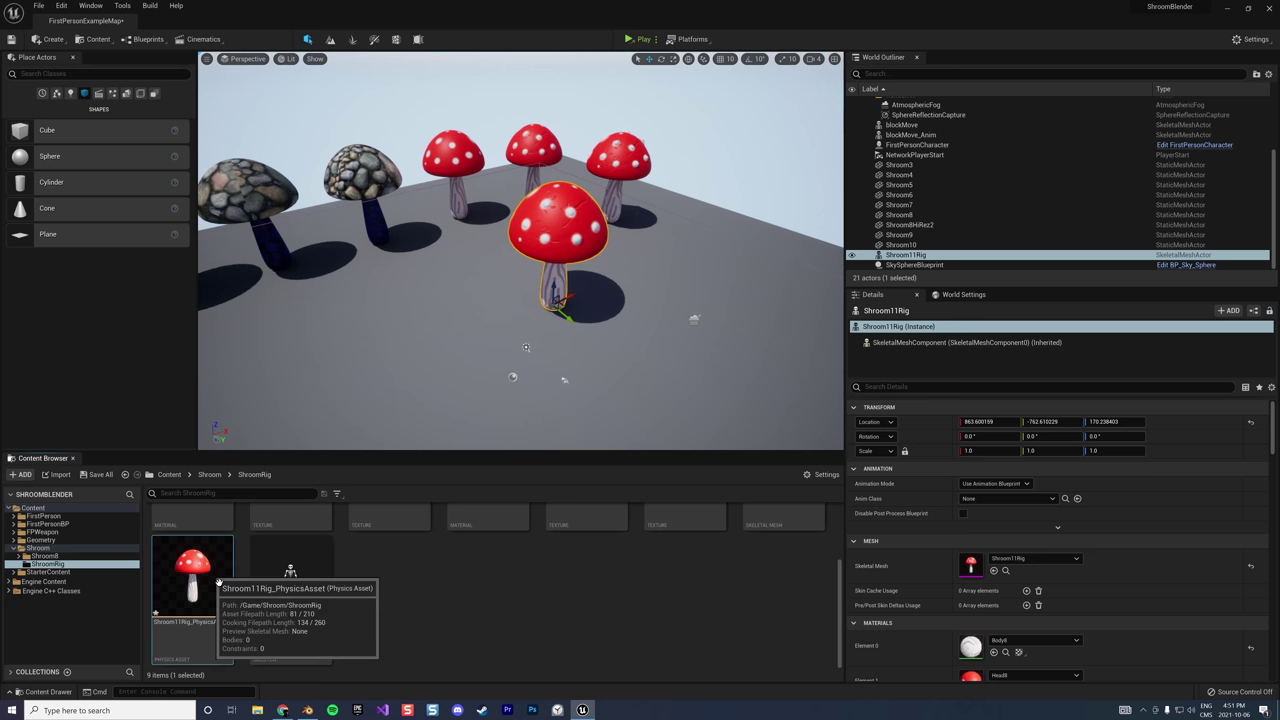
Force-delete Shroom11Rig_PhysicsAsset and start creating and assigning a new physics asset for the Shroom11Rig skeletal mesh
key("Delete")
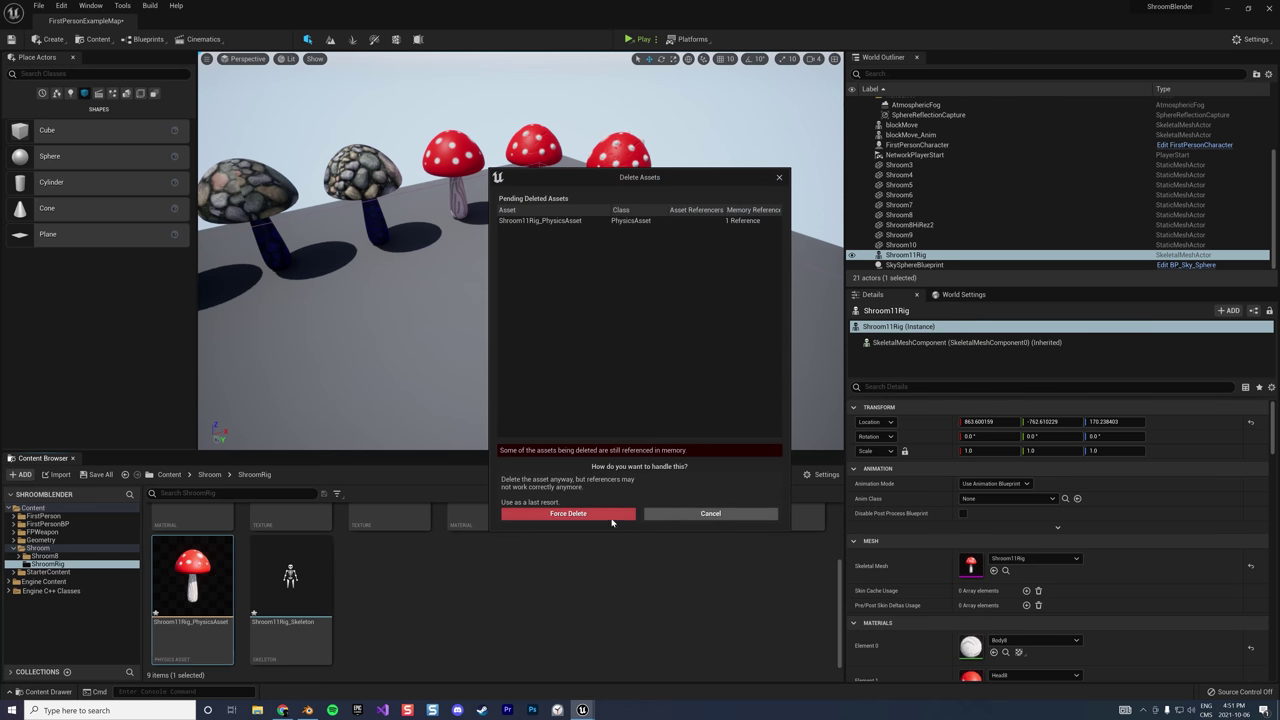
left_click(612, 516)
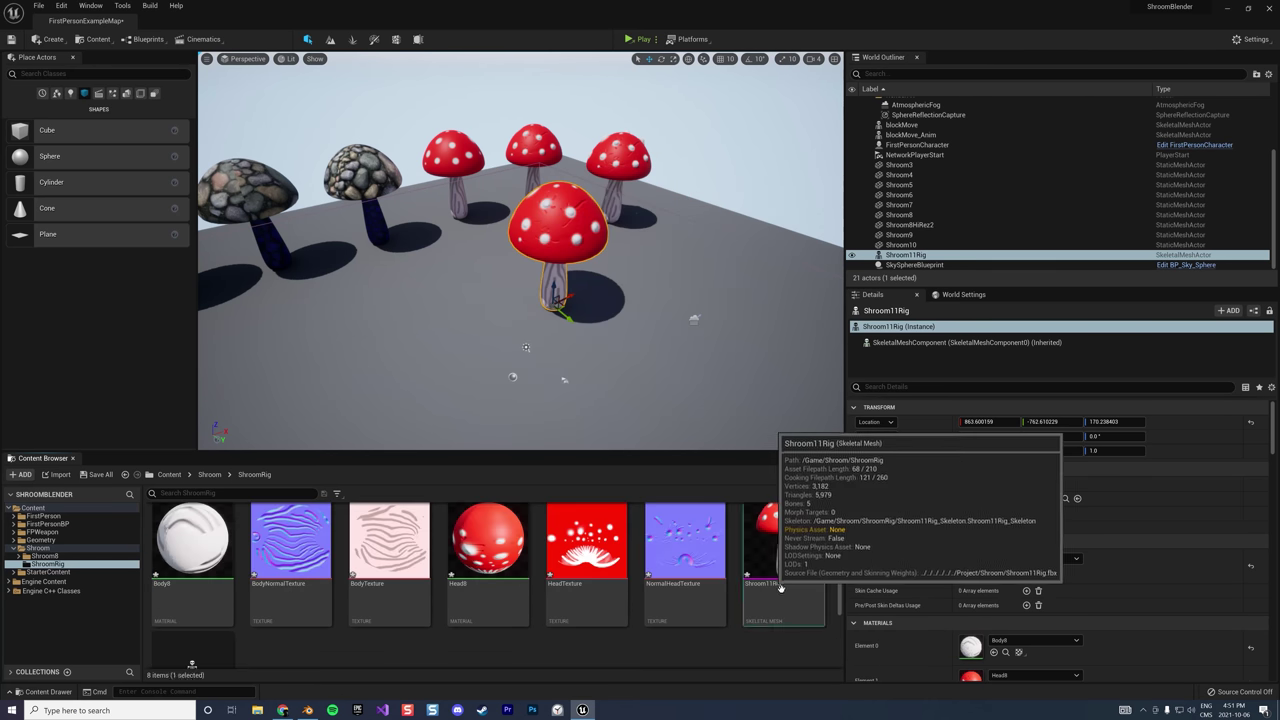
right_click(773, 545)
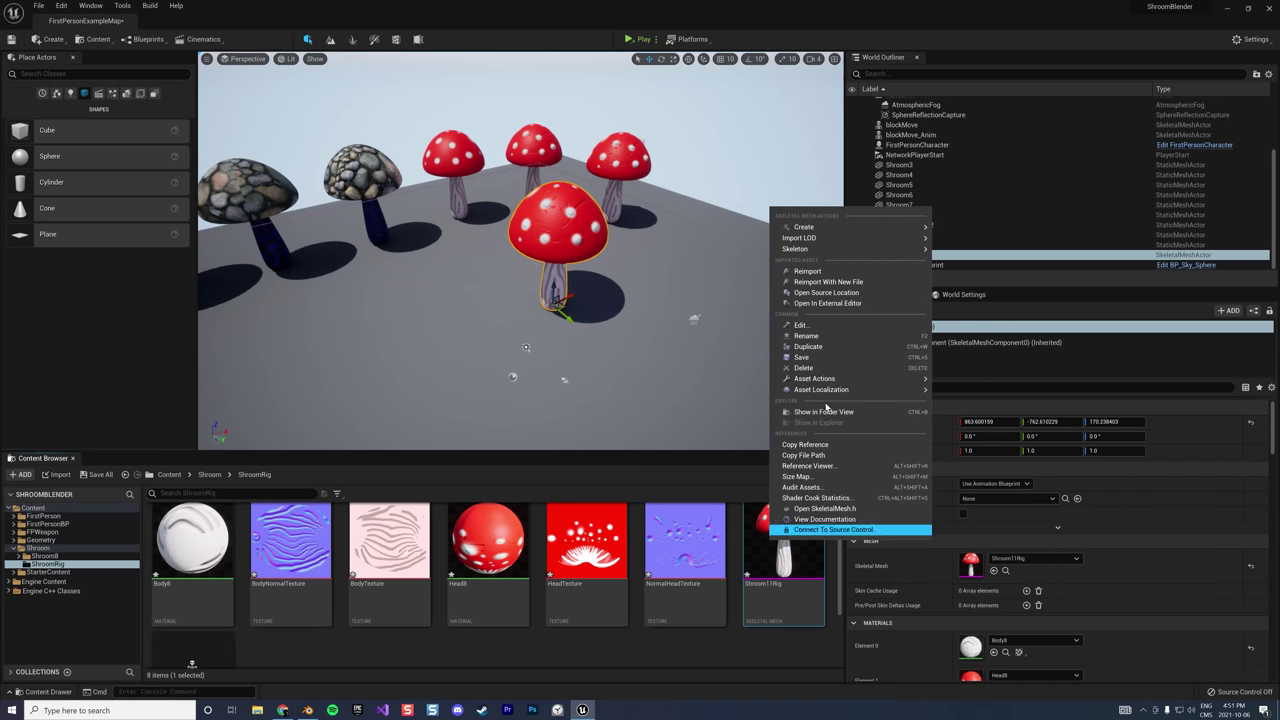
mouse_move(880, 227)
mouse_move(1002, 241)
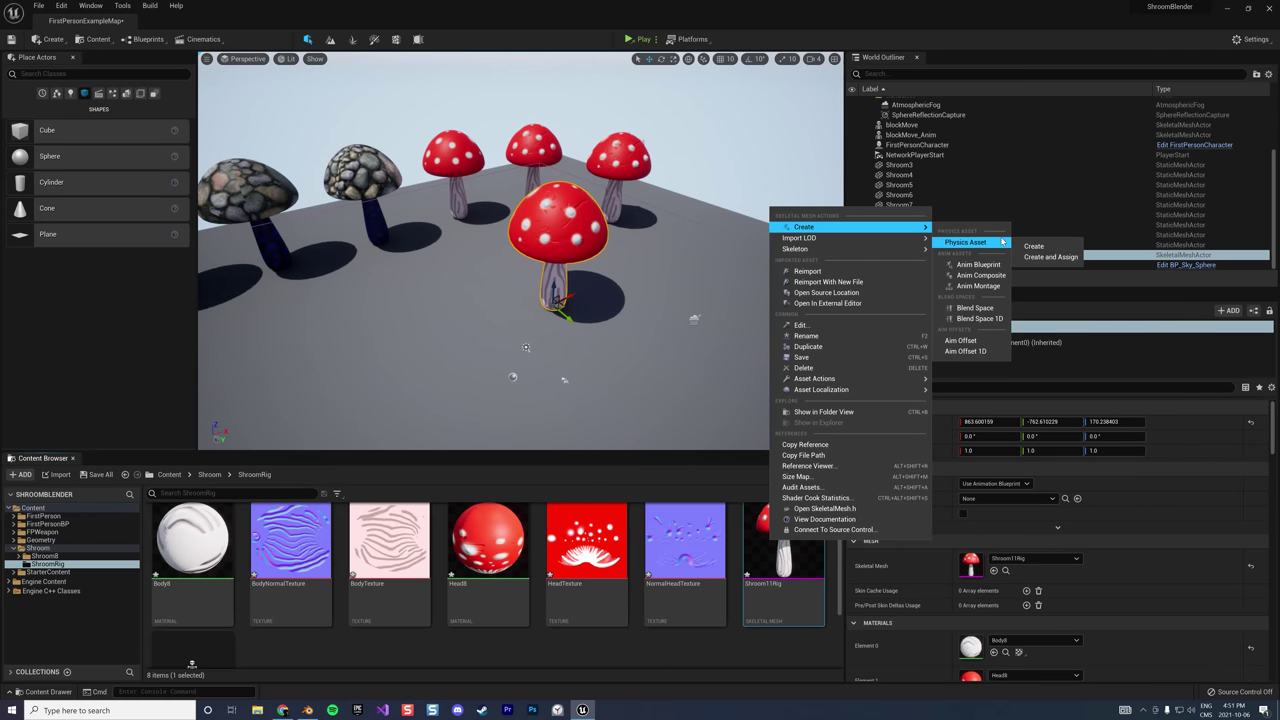
left_click(1040, 257)
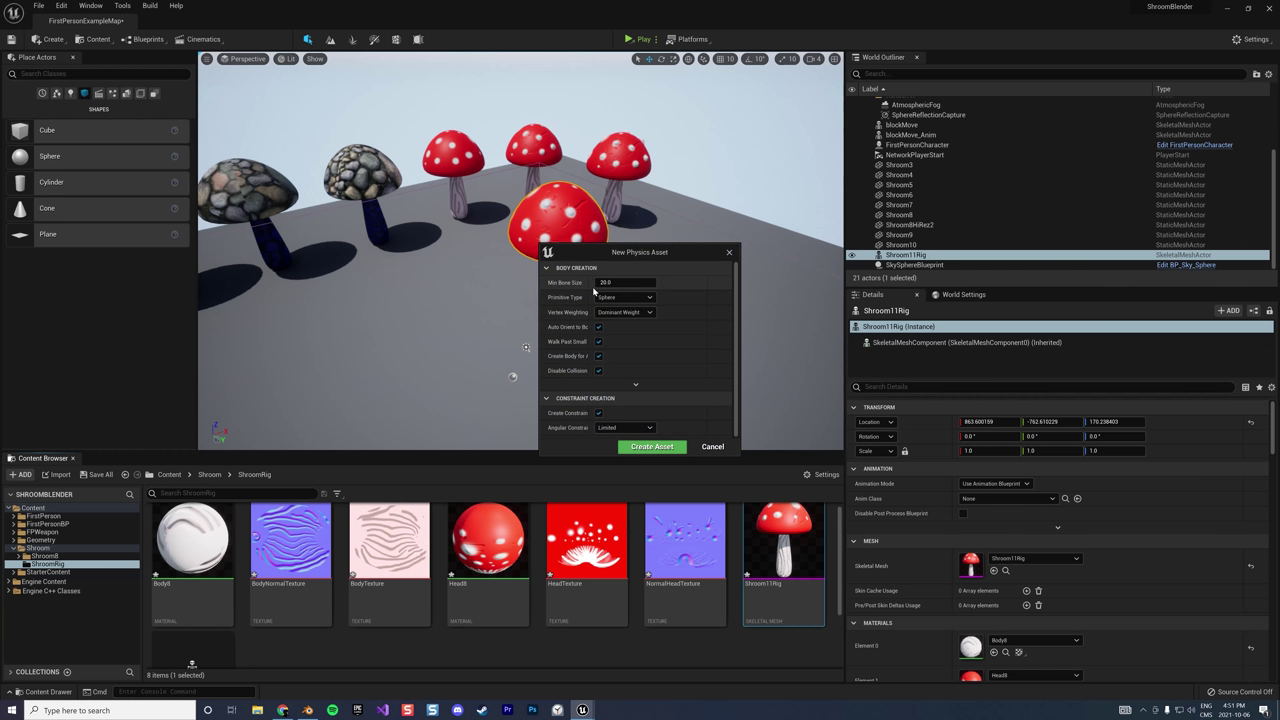
Create the physics asset with Capsule as the primitive type and Disable Collisions by Default turned off
left_click(625, 297)
left_click(622, 318)
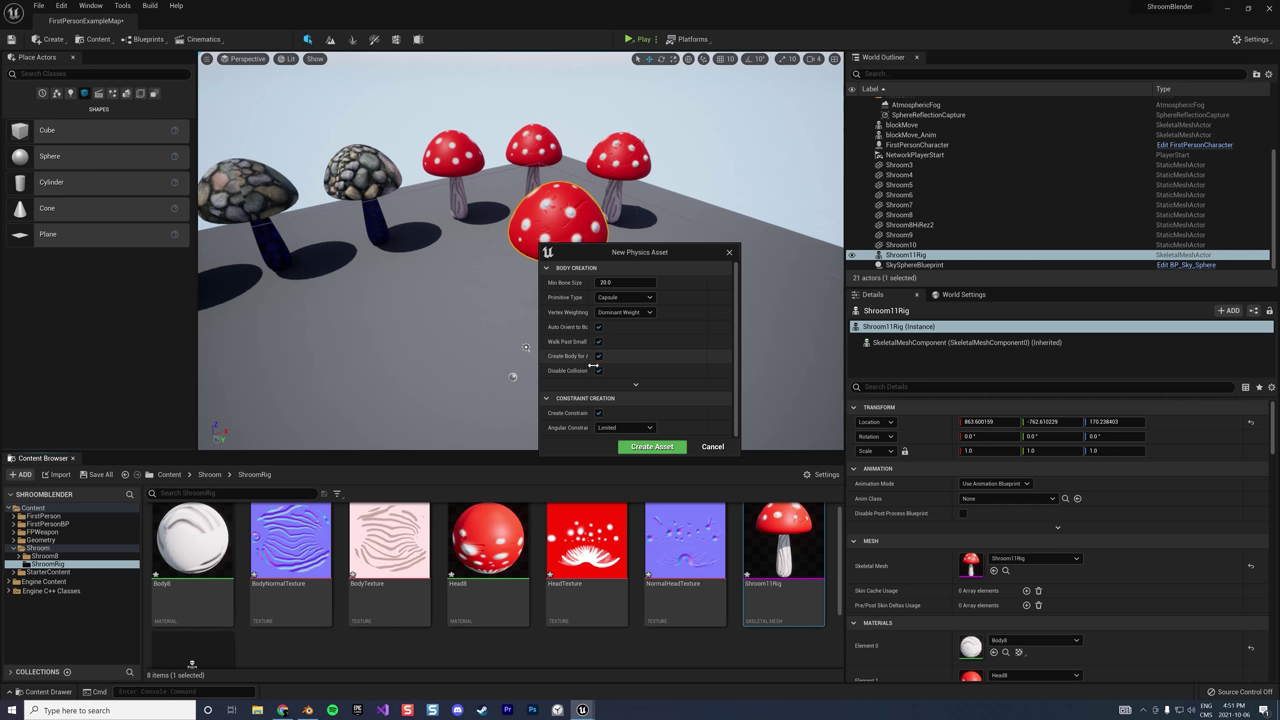
left_click_drag(594, 320, 626, 322)
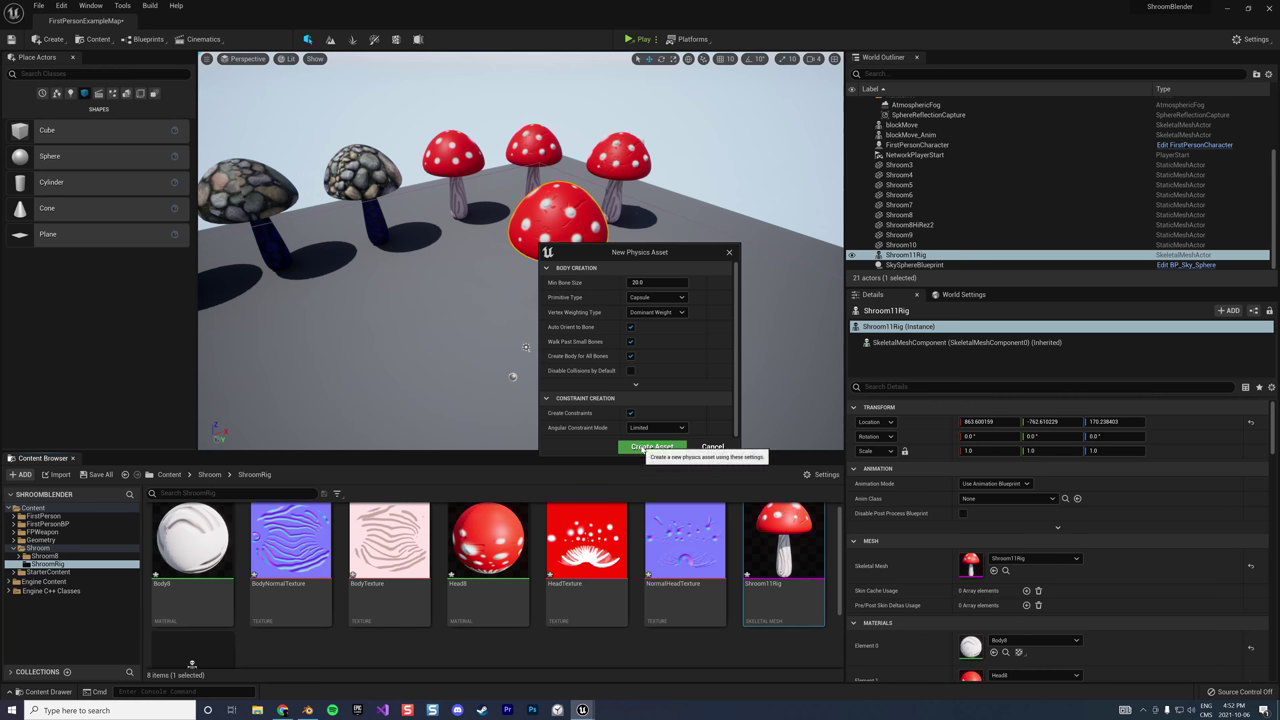
left_click(645, 446)
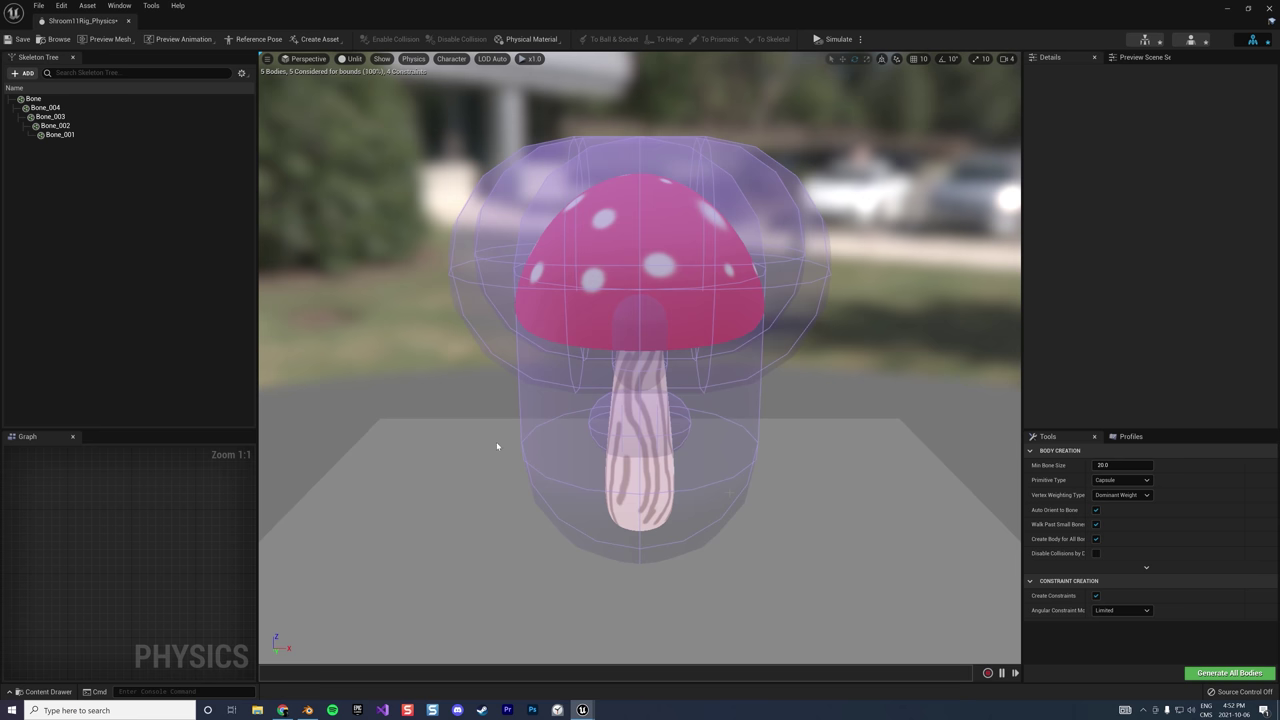
Select the root Bone's collision body and regenerate it with Box as the primitive type
left_click(528, 420)
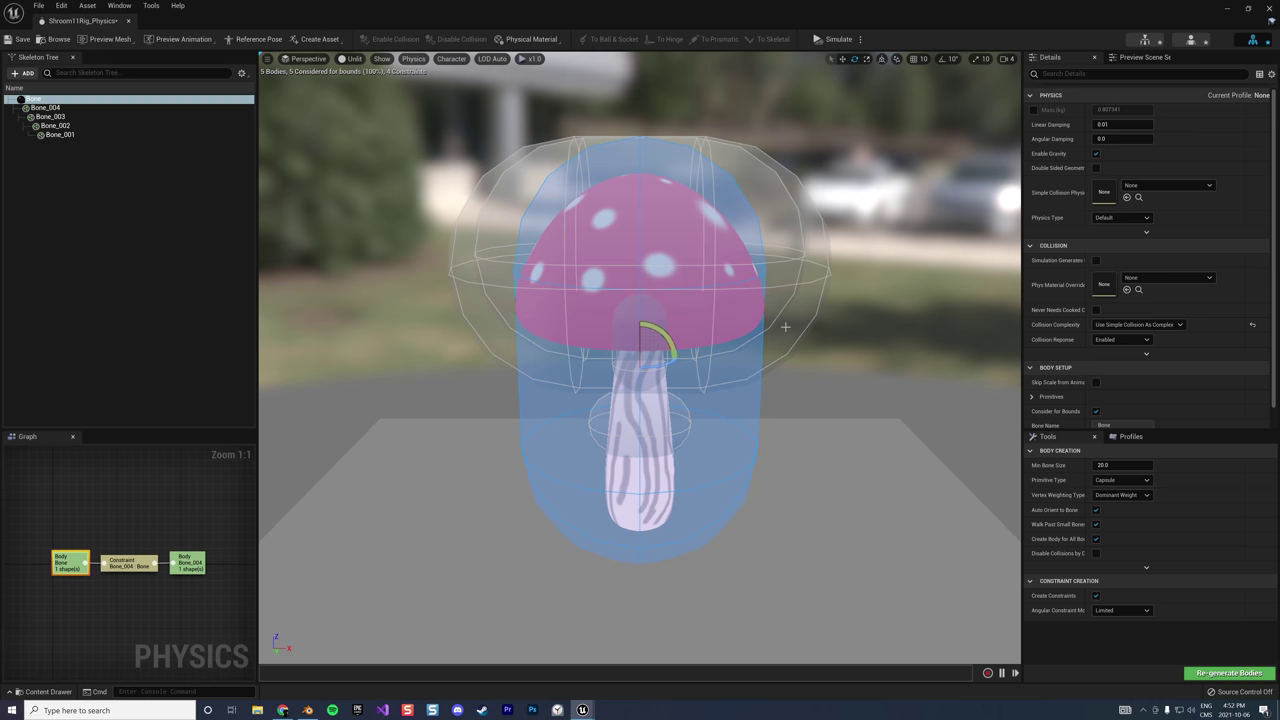
left_click(880, 60)
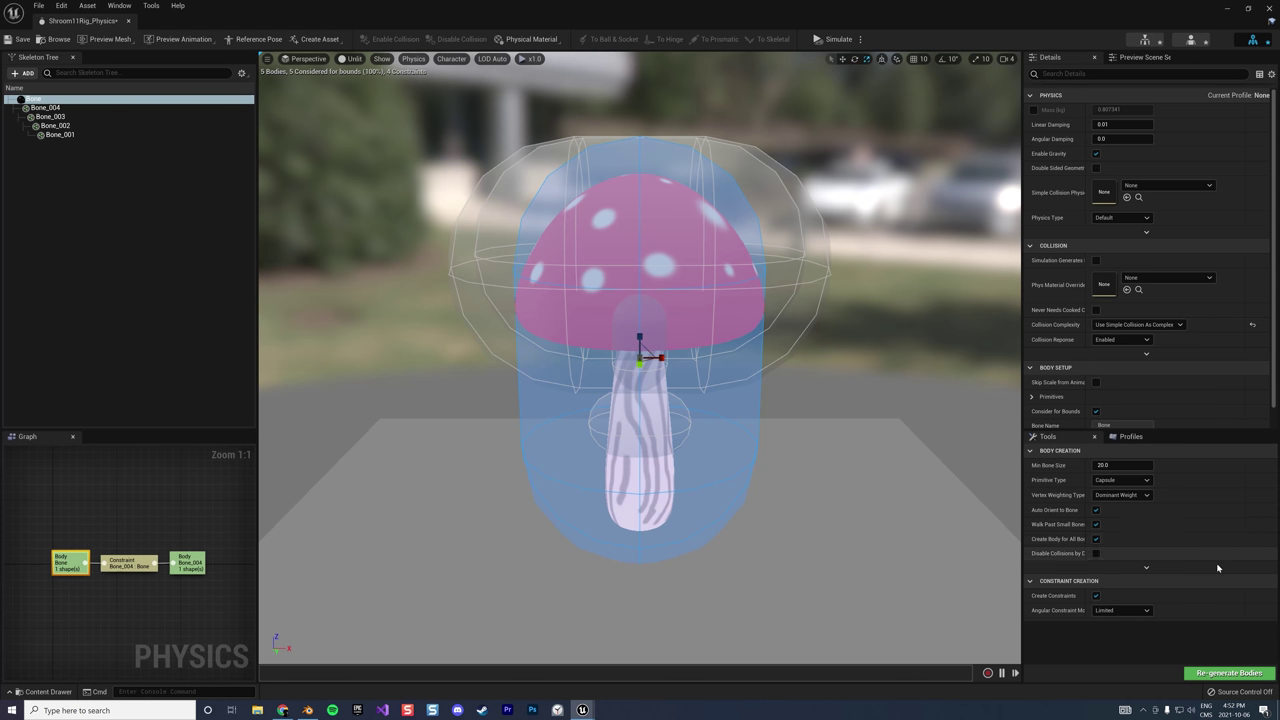
left_click(1131, 482)
left_click(1101, 491)
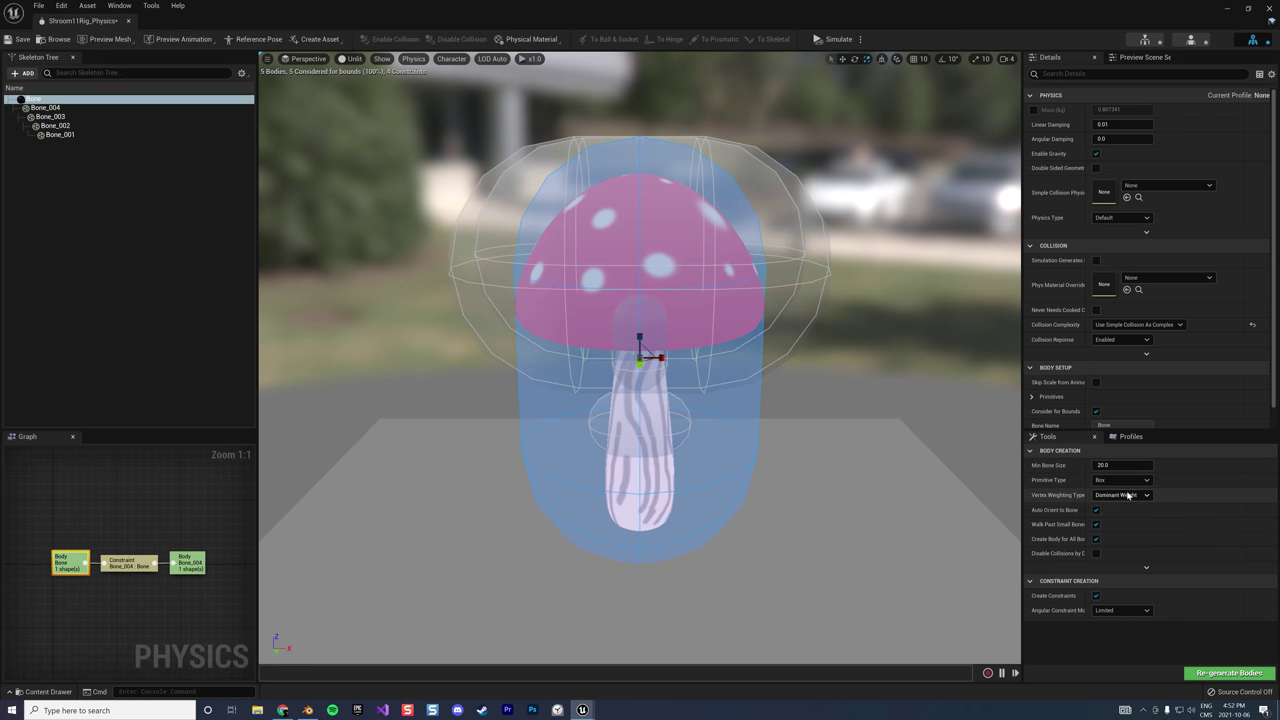
left_click(1222, 677)
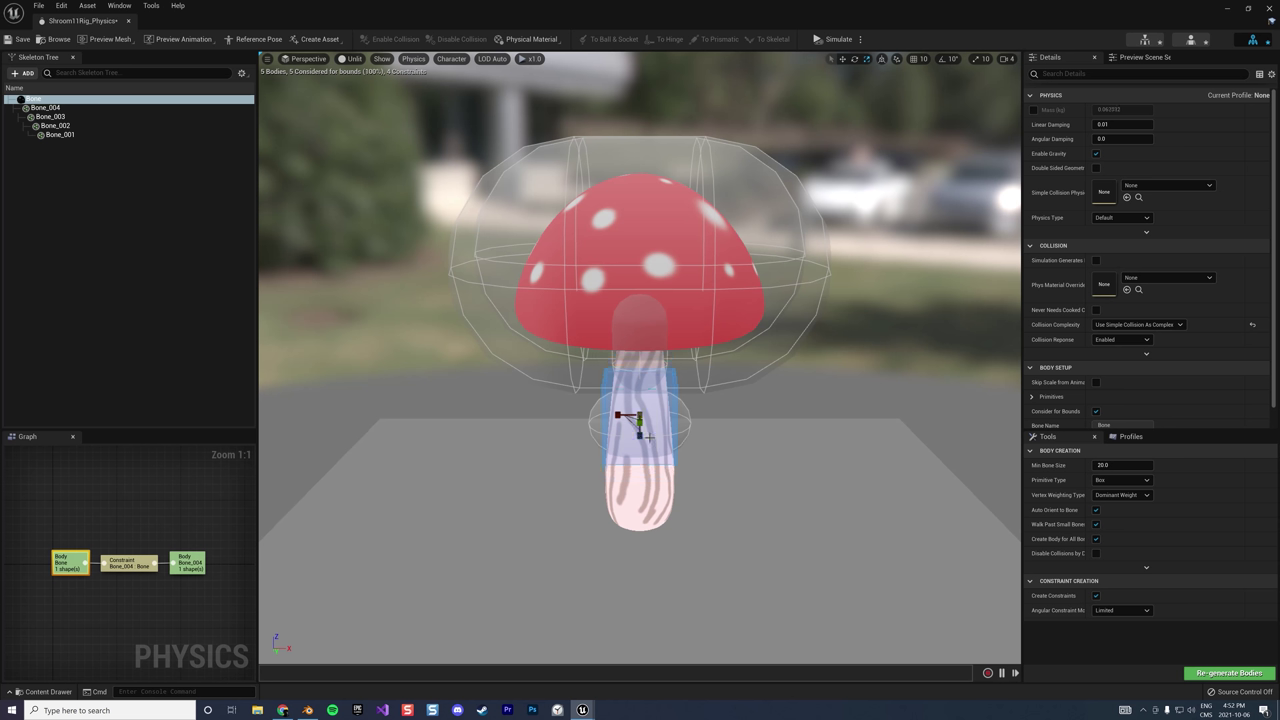
Move the root Bone's box body down to the base of the mushroom stem, aligning it in the Right orthographic view
left_click(843, 58)
left_click_drag(650, 445, 640, 492)
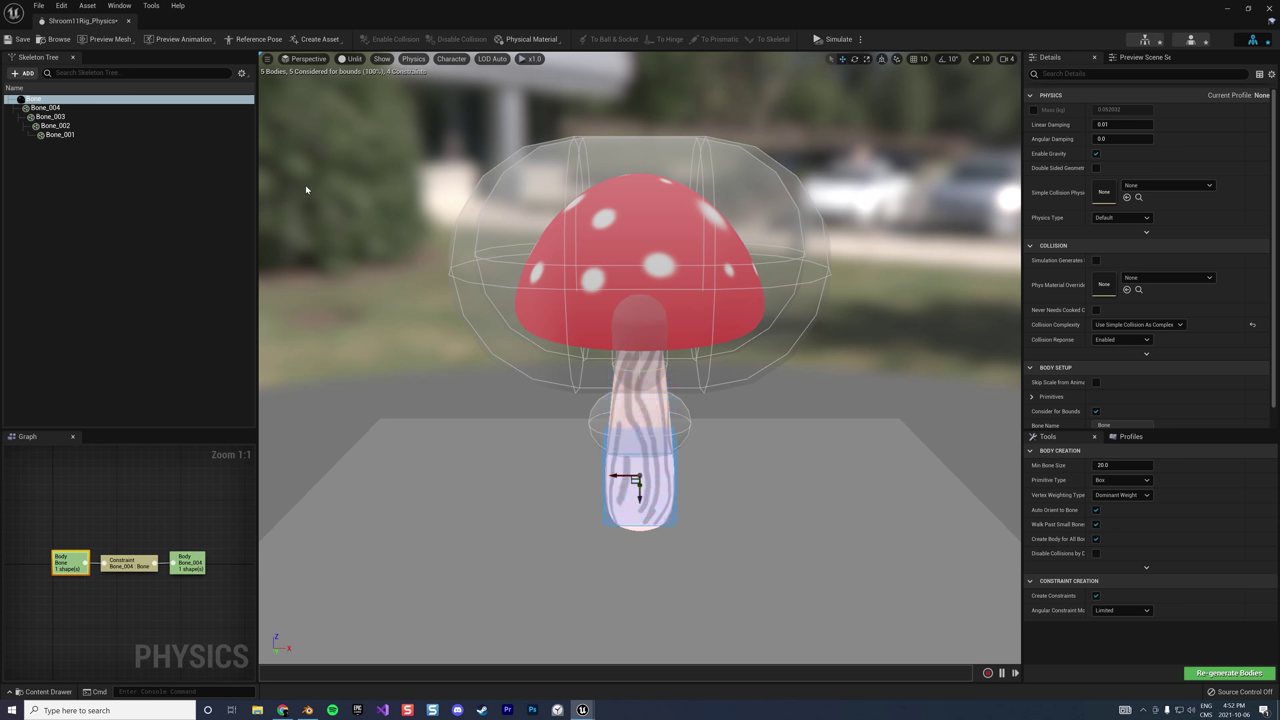
left_click(303, 58)
left_click(336, 174)
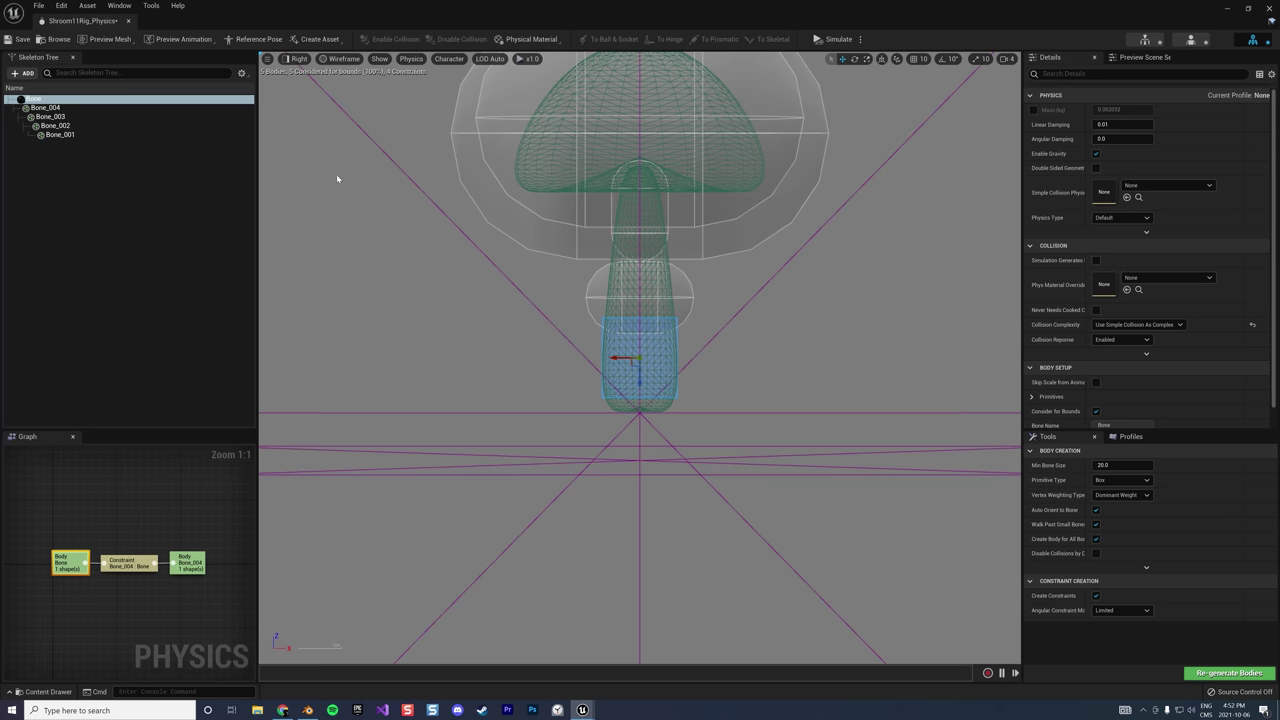
left_click_drag(646, 383, 643, 398)
Scale the root Bone's box horizontally to nearly twice the stem's width, using the Right and Front views for the two directions
key("r")
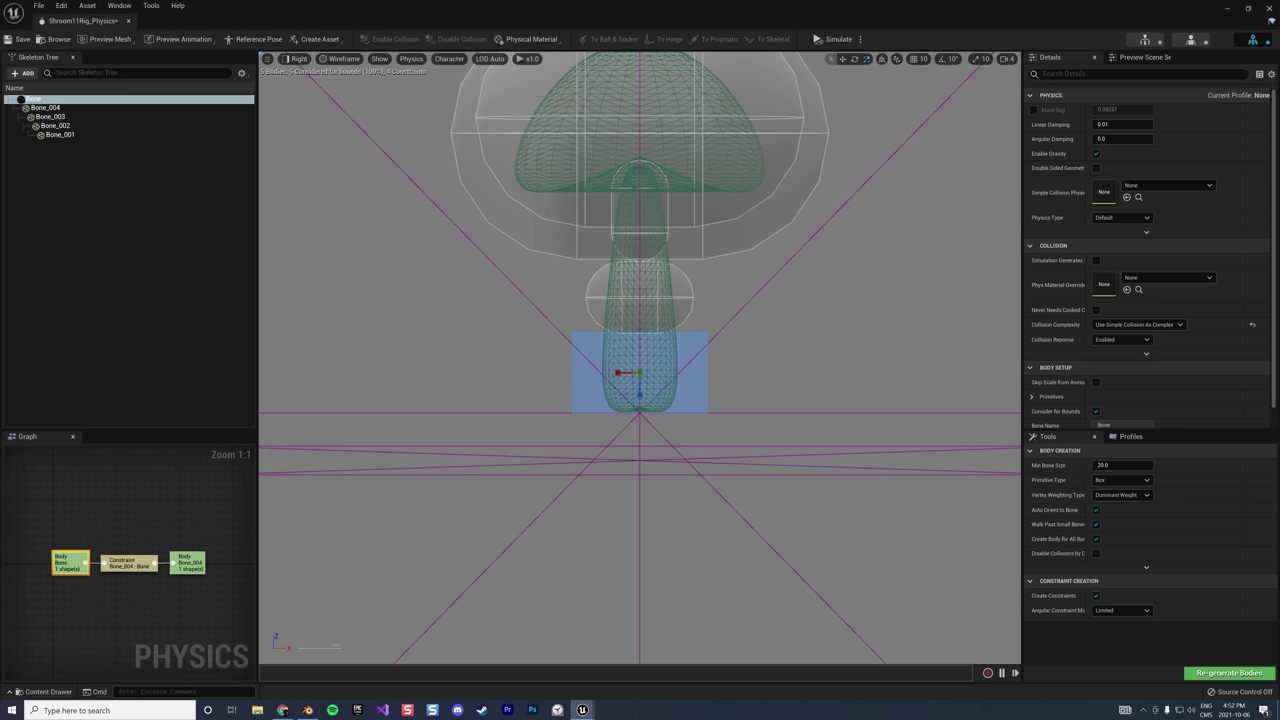
left_click(297, 58)
left_click(307, 127)
left_click(297, 58)
left_click(315, 144)
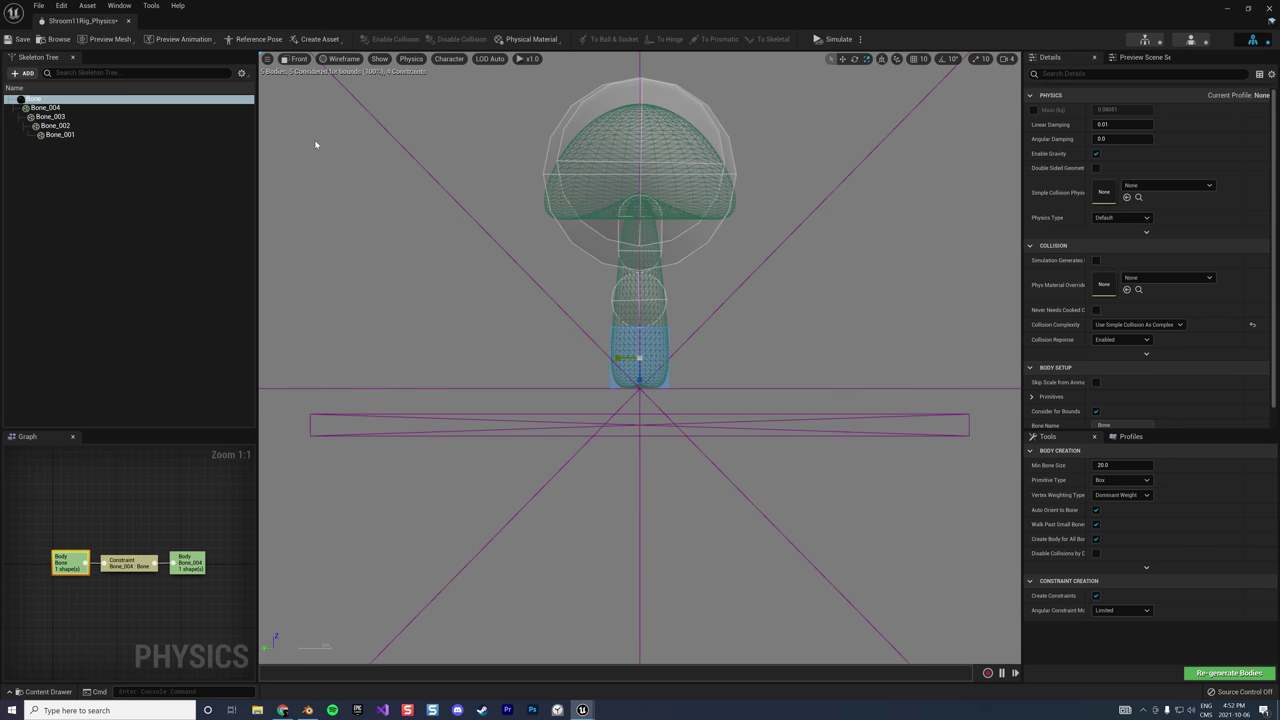
left_click_drag(617, 357, 620, 357)
left_click(827, 269)
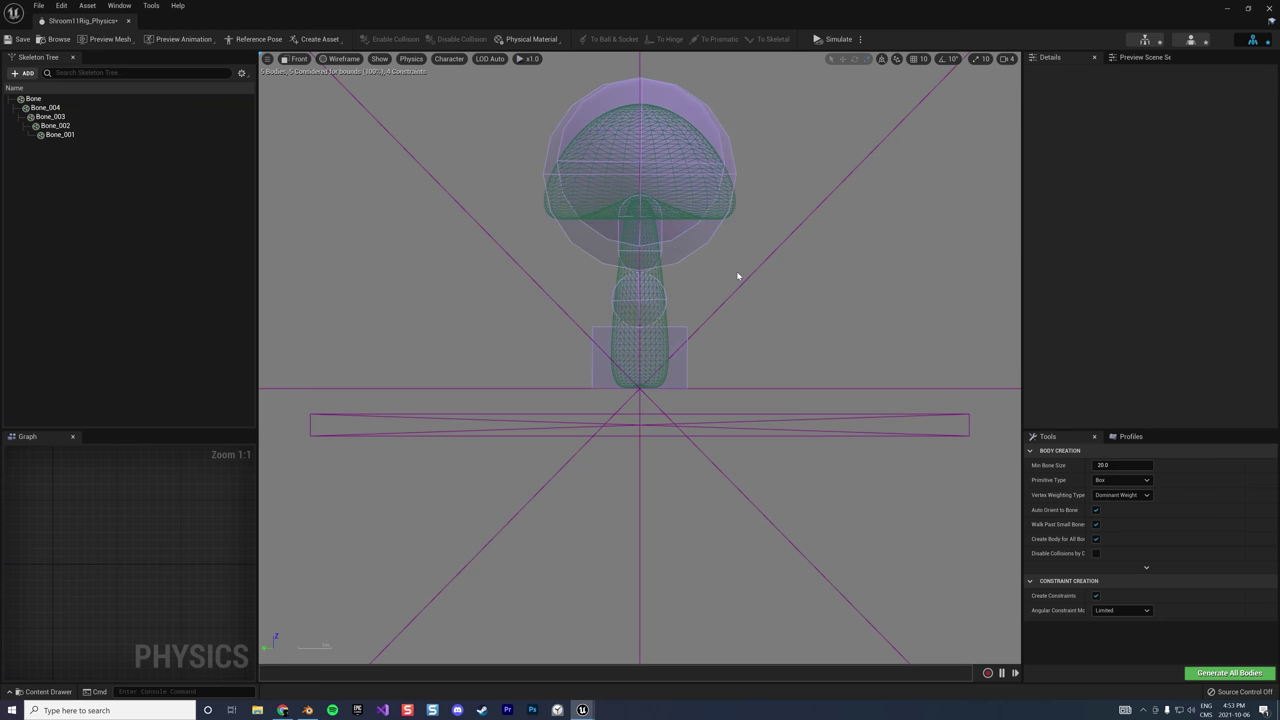
Run the physics simulation in Perspective view to check how the mushroom behaves, and stop it
left_click(299, 58)
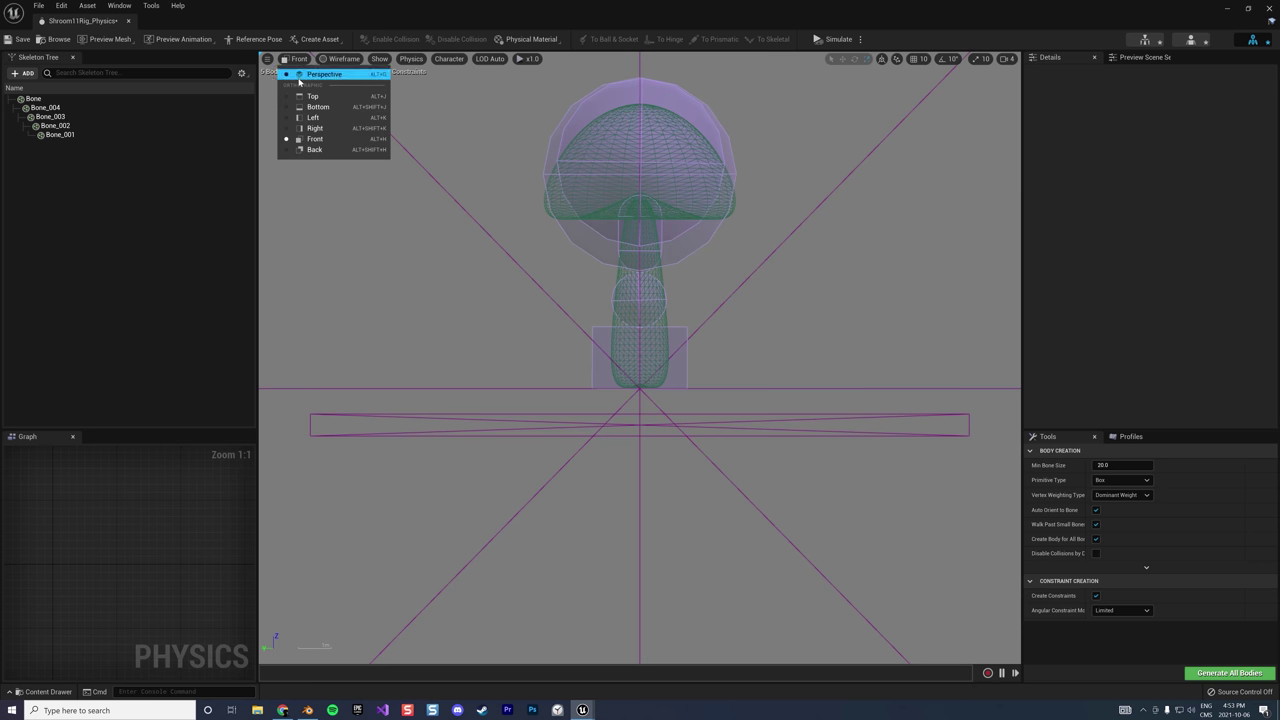
left_click(310, 70)
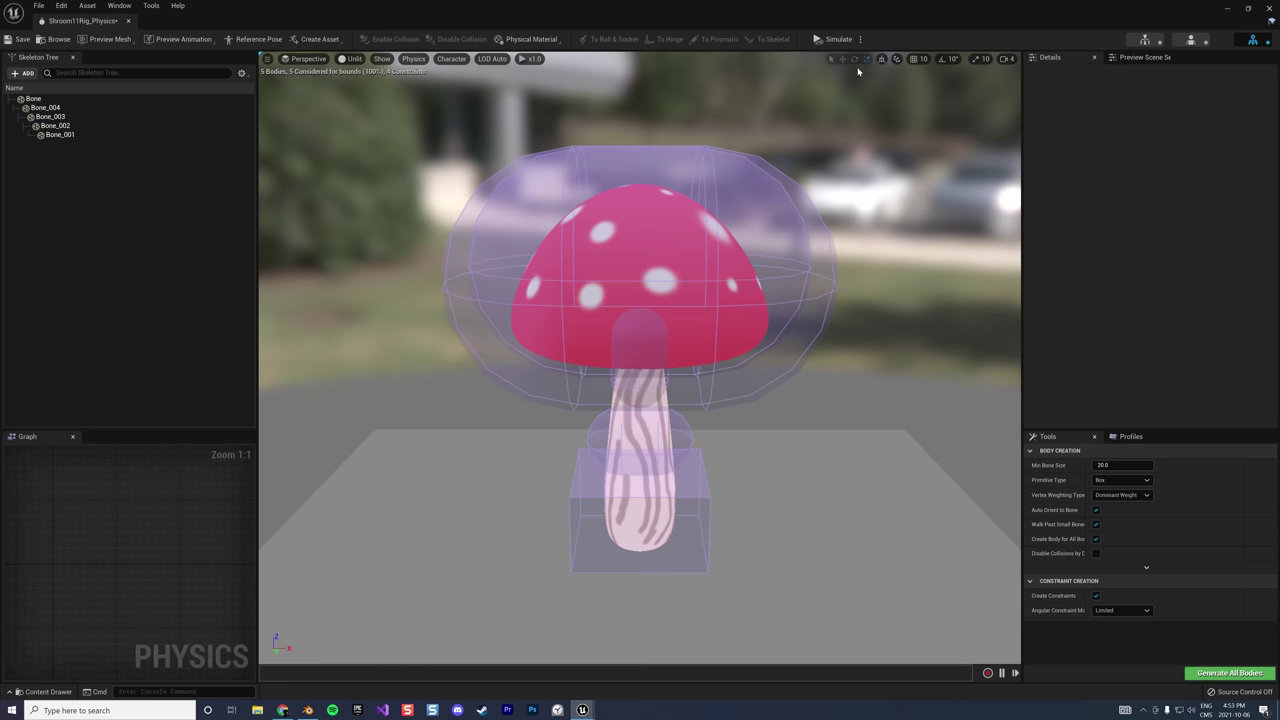
left_click(826, 40)
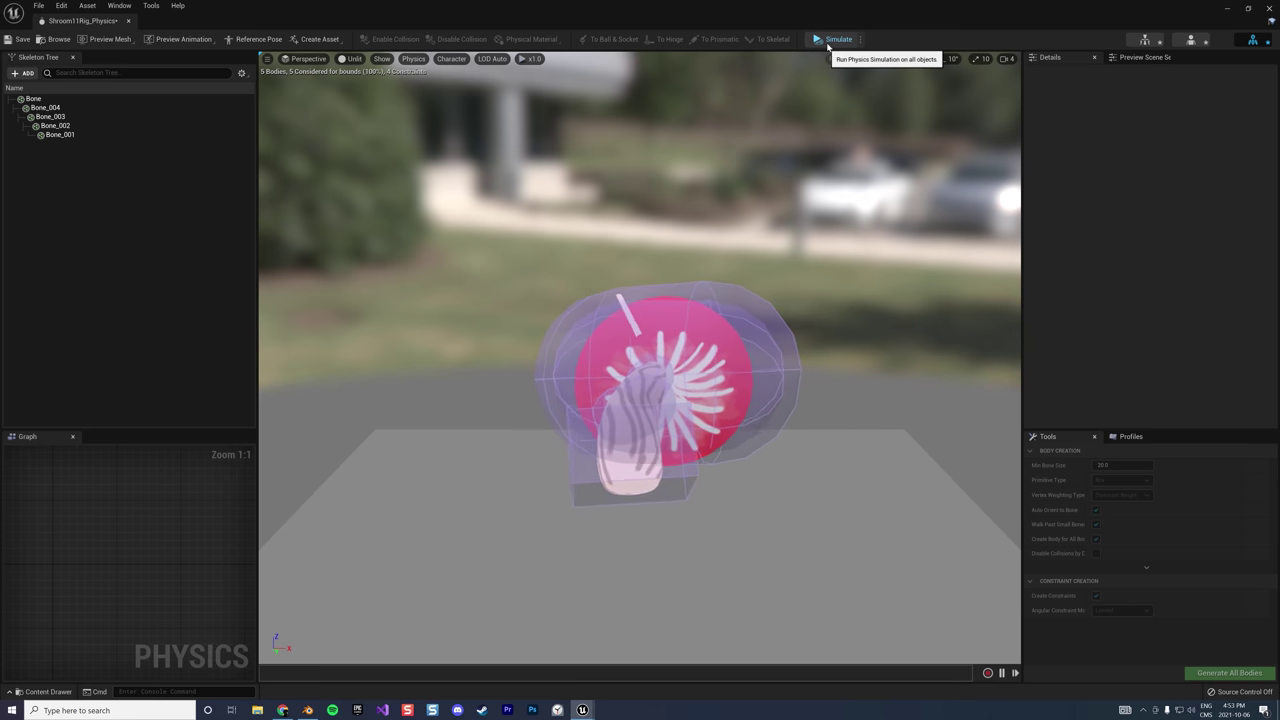
left_click(830, 41)
Turn off Enable Gravity for the Bone_004, Bone_003, Bone_002 and Bone_001 bodies
left_click(677, 310)
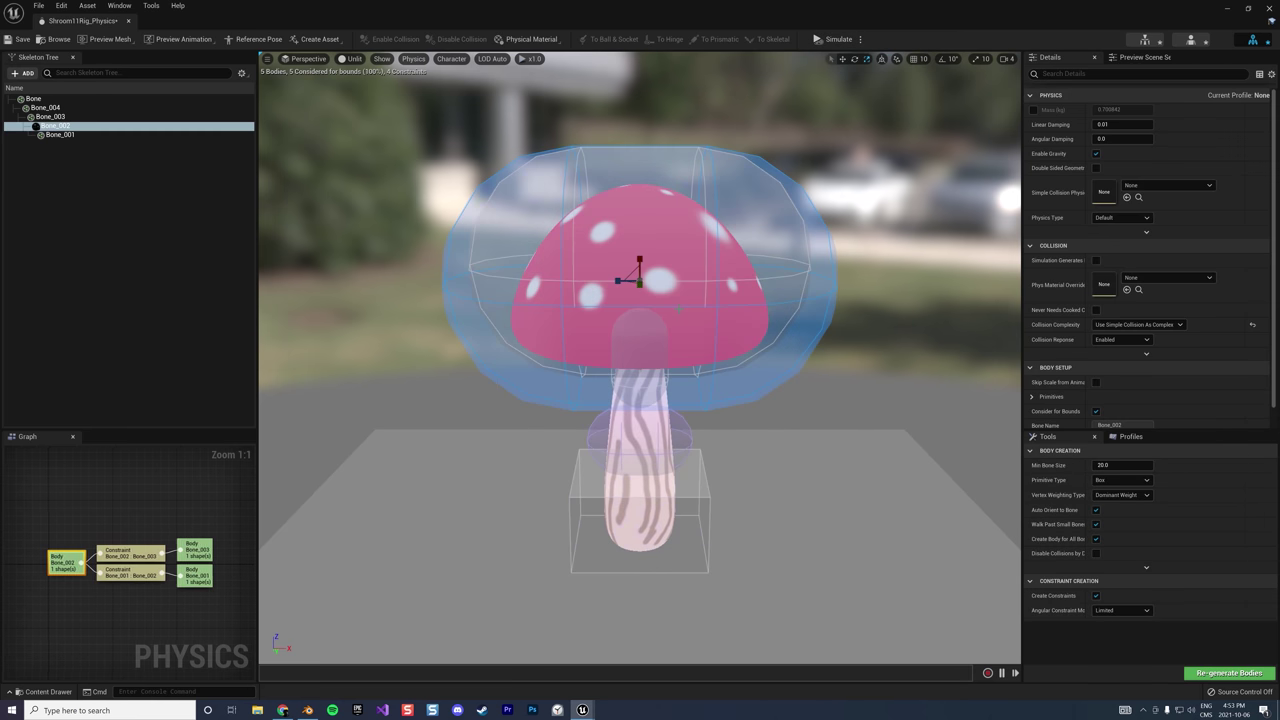
left_click(1096, 154)
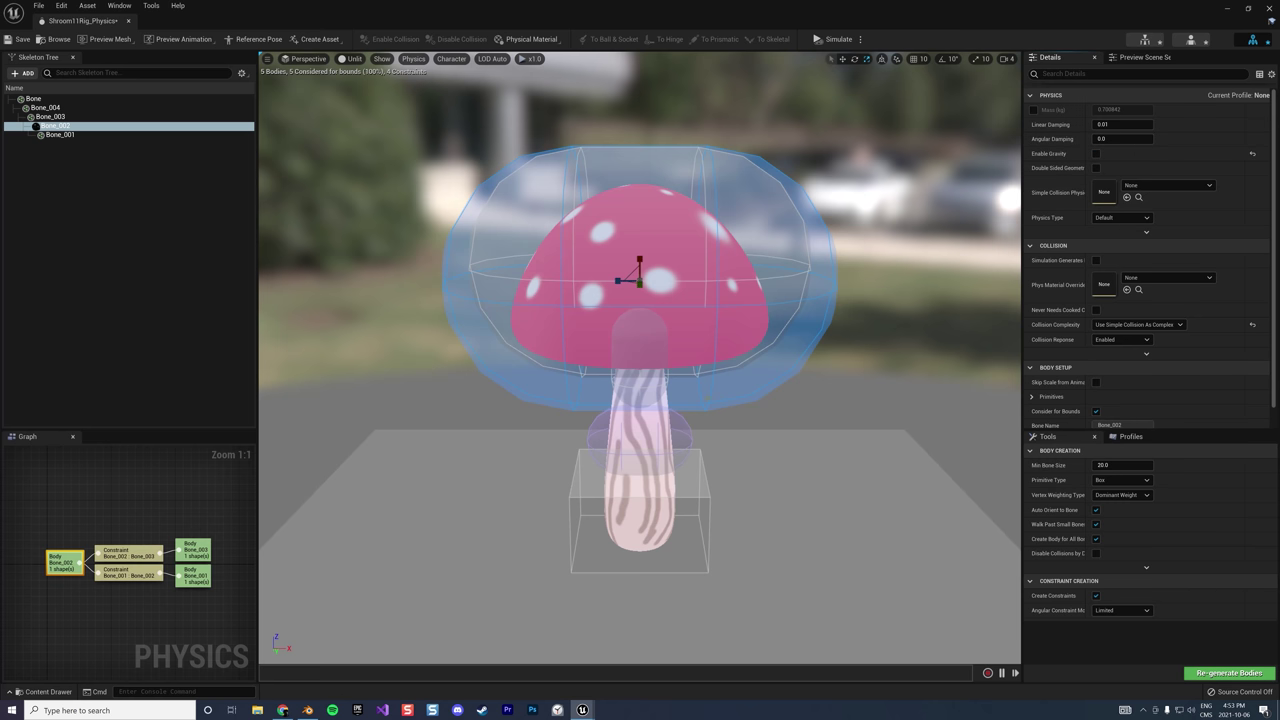
left_click(634, 443)
left_click(651, 401, "ctrl")
left_click(656, 433)
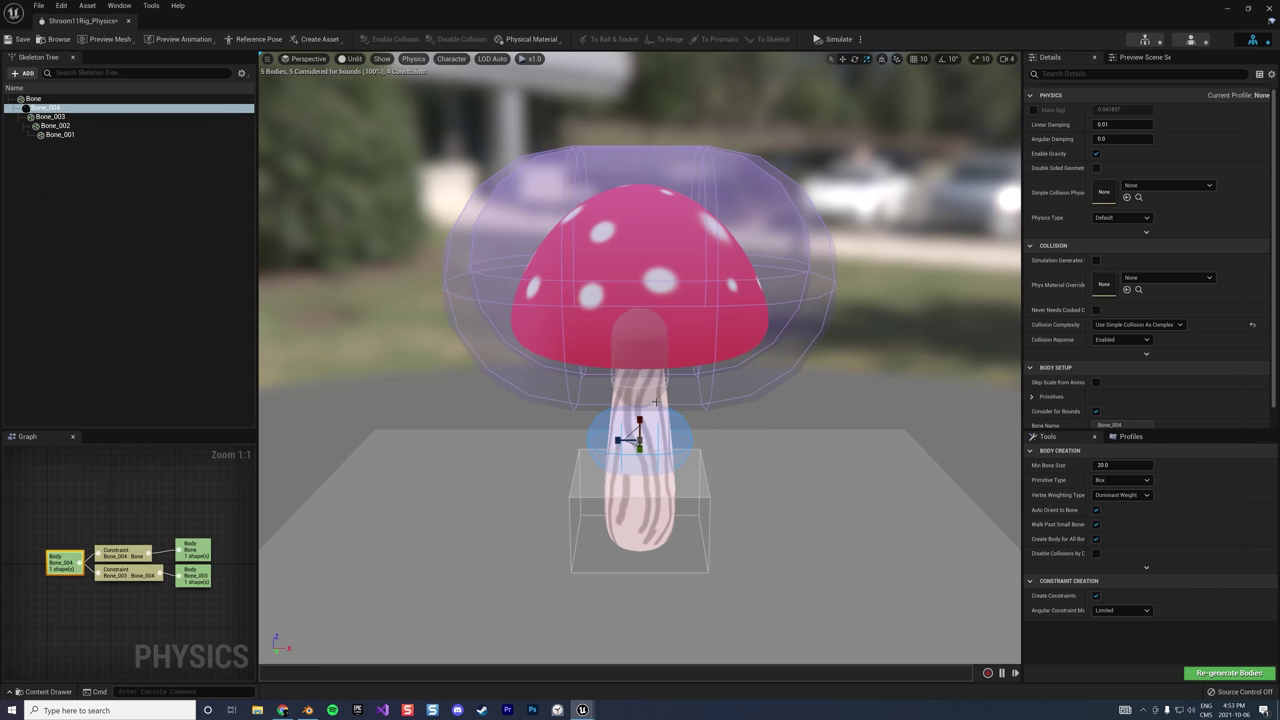
left_click(88, 136, "shift")
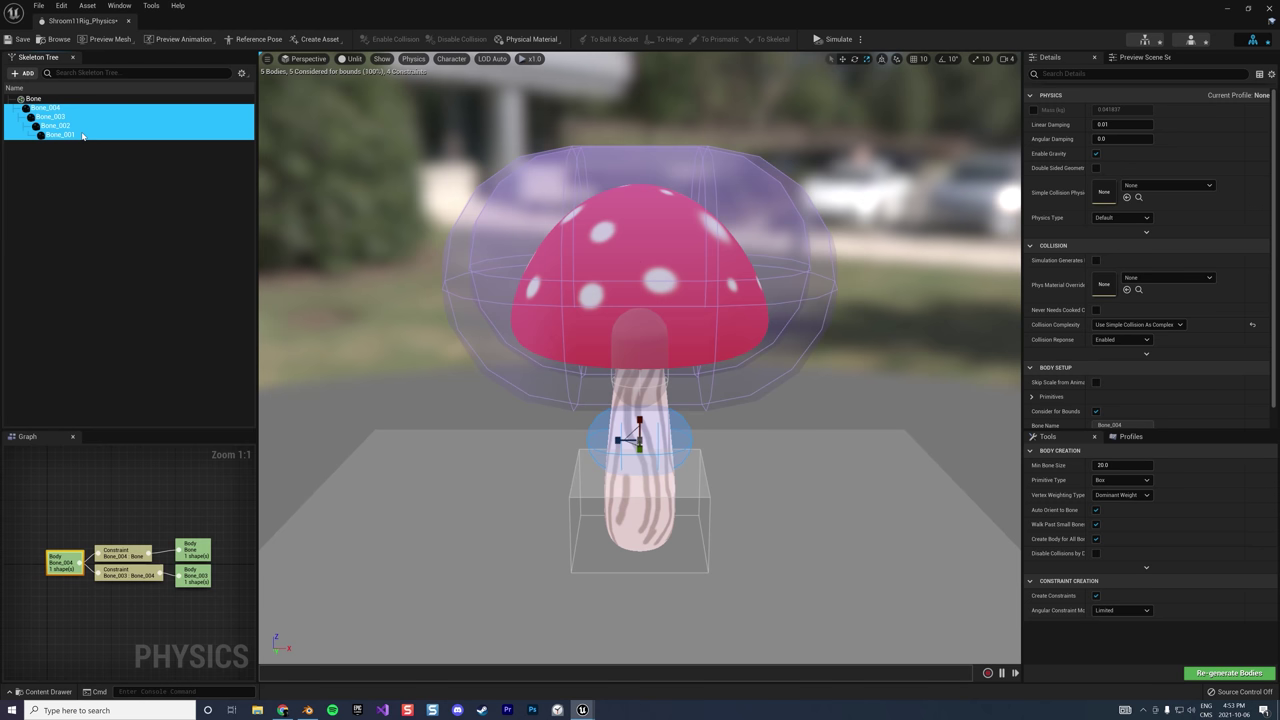
left_click(1096, 154)
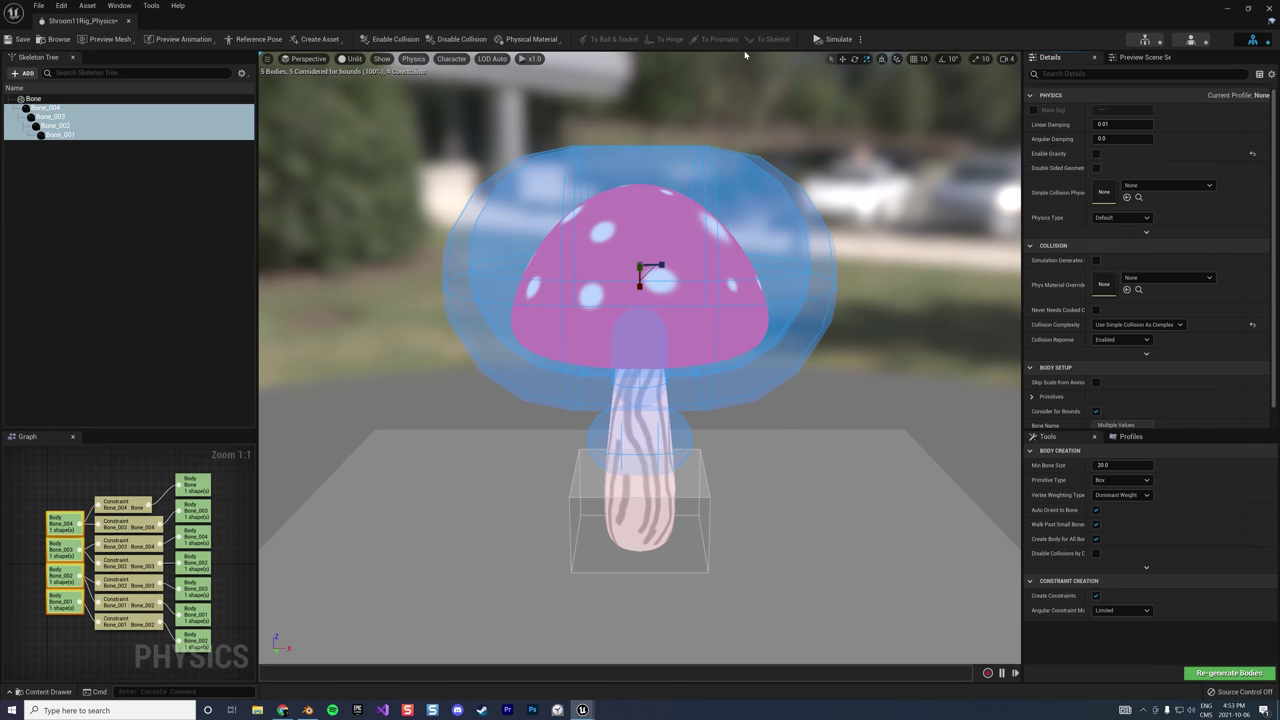
Simulate the physics asset again, examine the mushroom's behaviour and close the asset editor
left_click(817, 41)
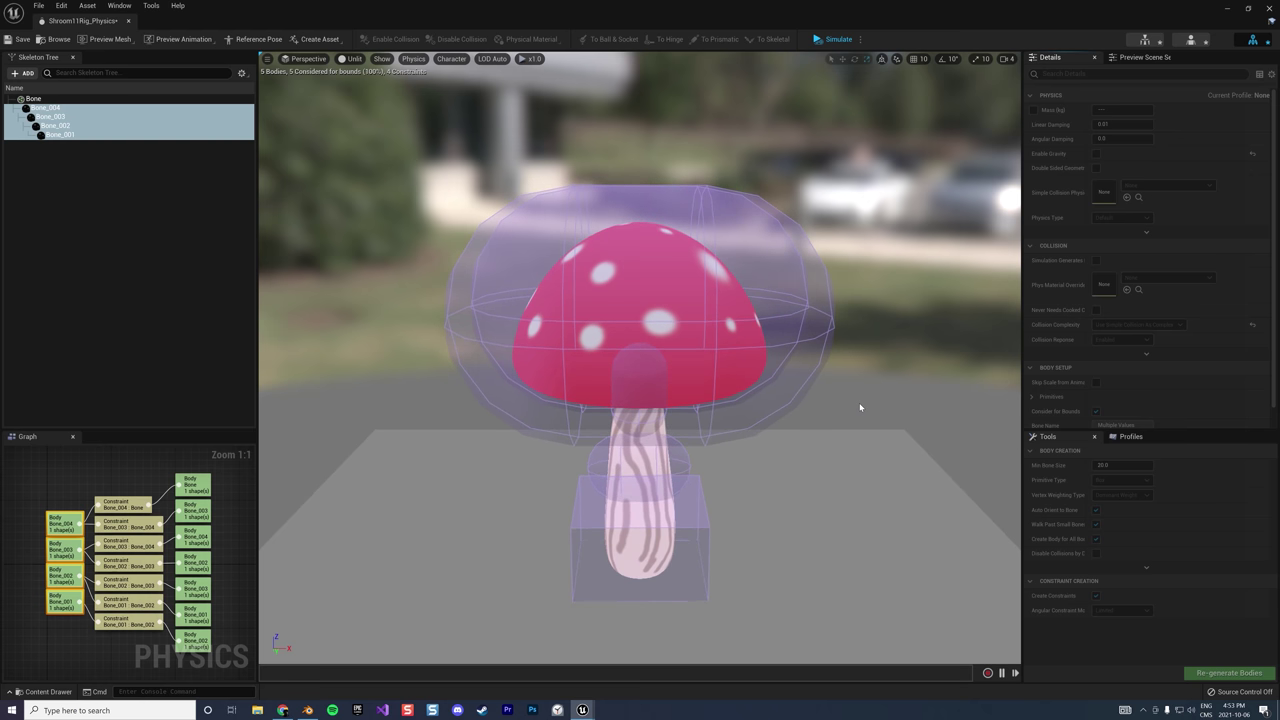
left_click_drag(858, 406, 758, 227)
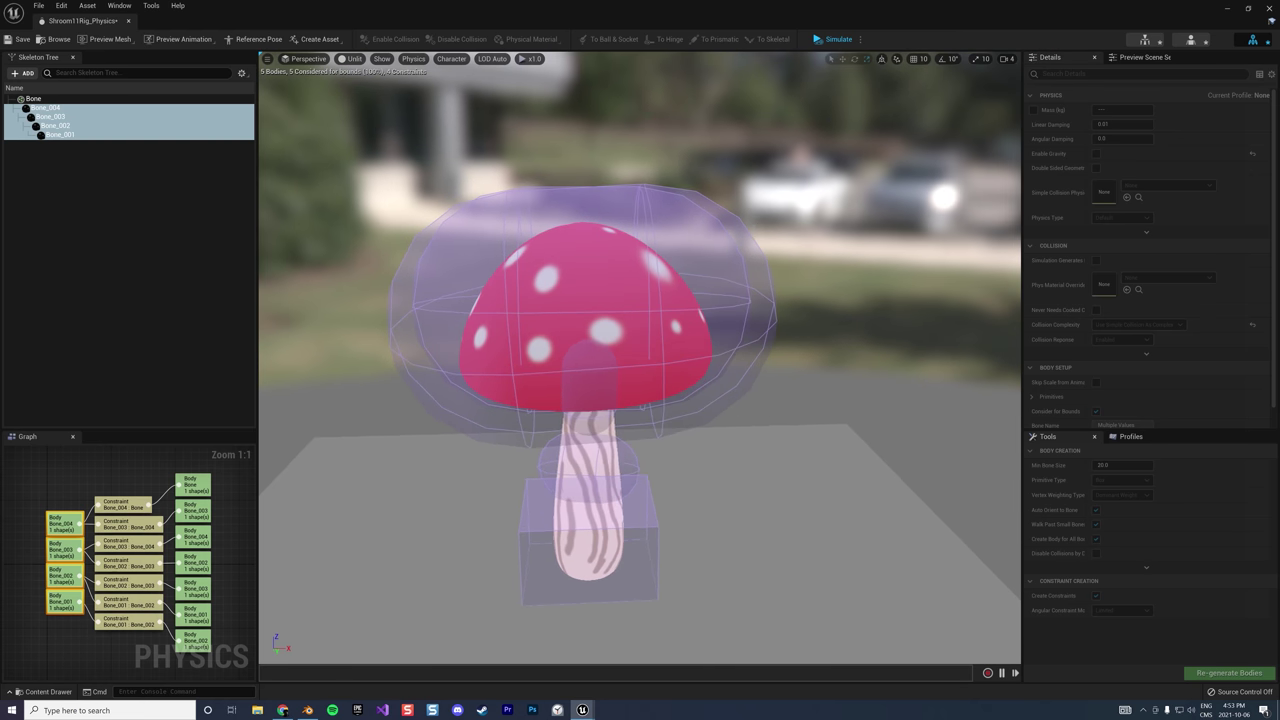
left_click(1271, 7)
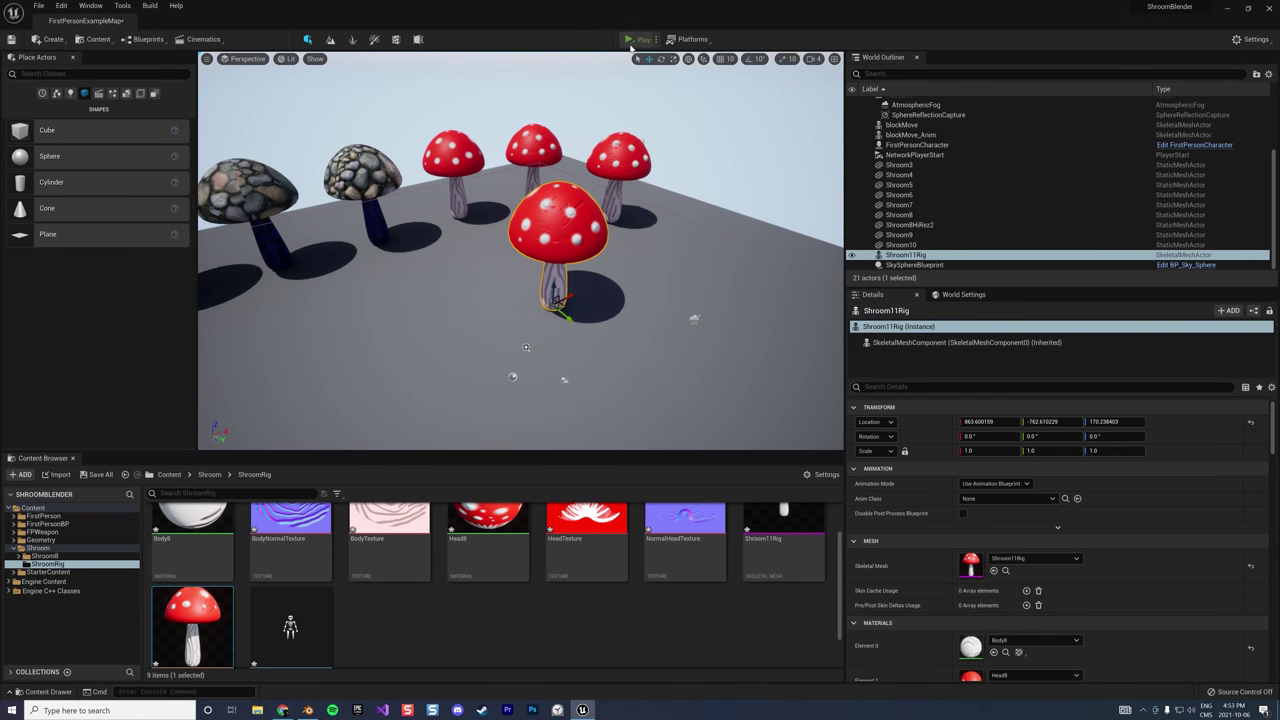
Save the modified content and play-test the level by shooting at the rigged mushroom, ending the play session
key("ctrl+shift+s")
left_click(614, 464)
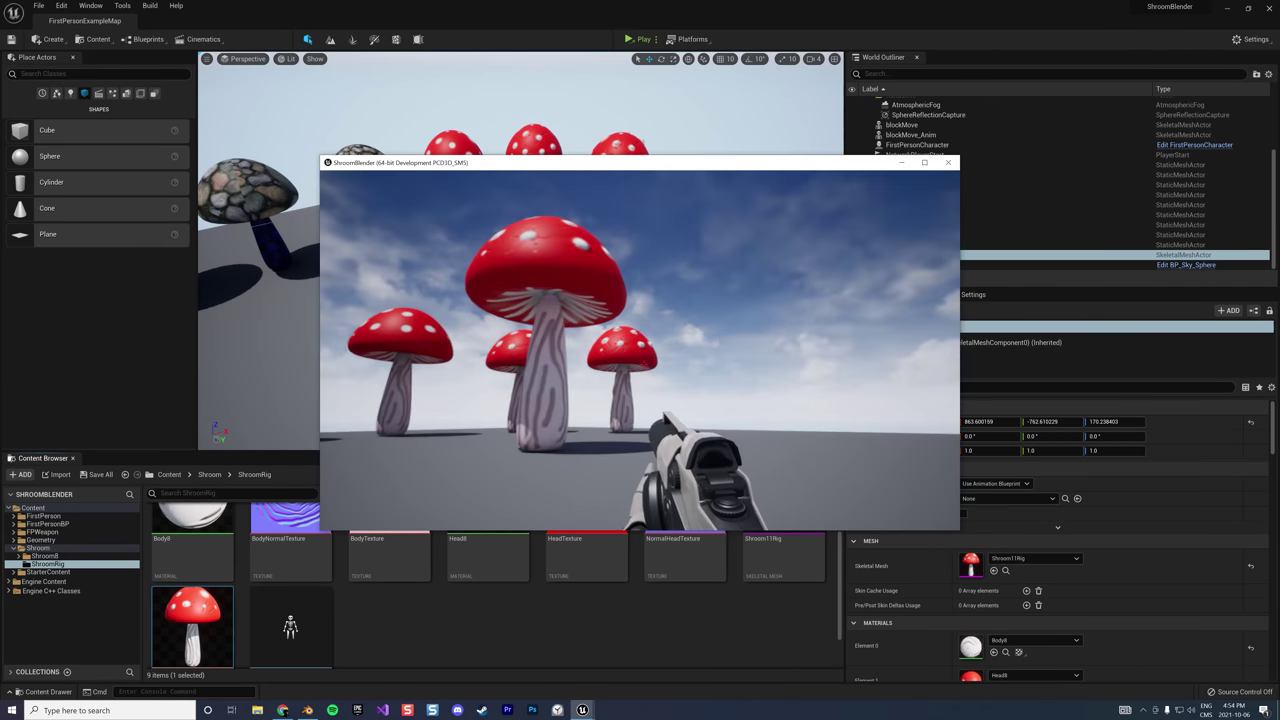
left_click(640, 350)
left_click(640, 350)
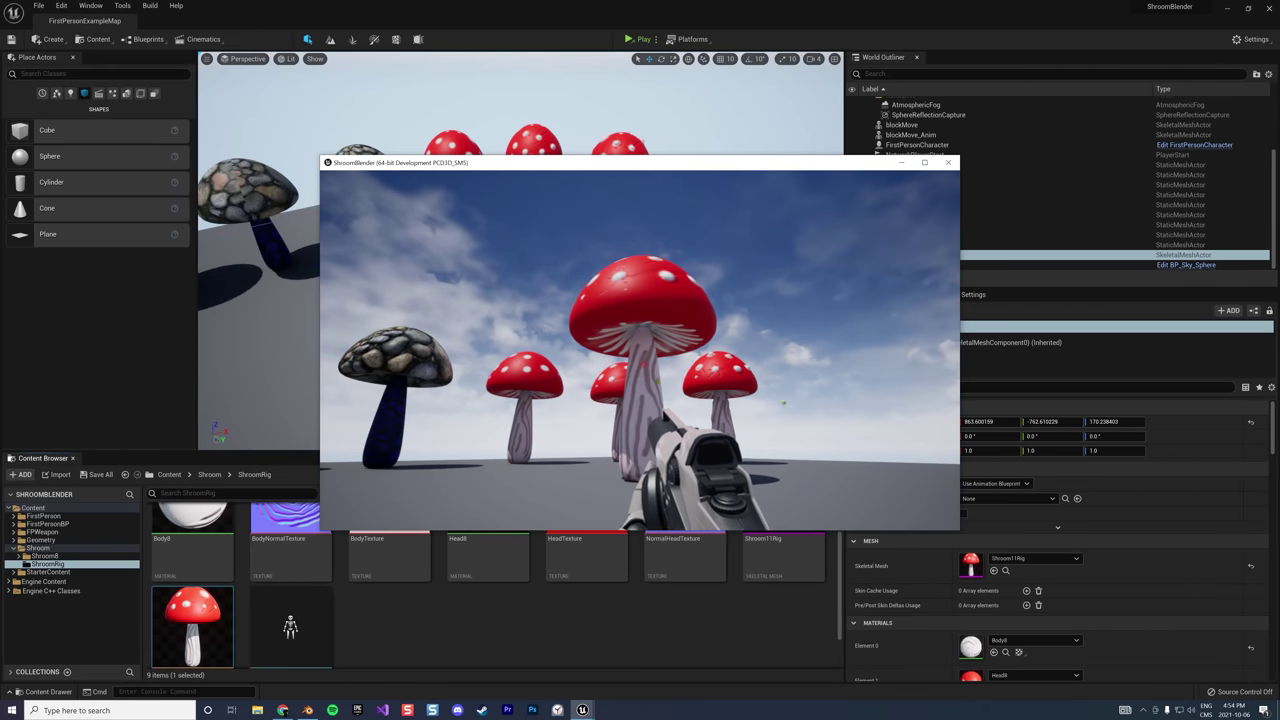
key("Escape")
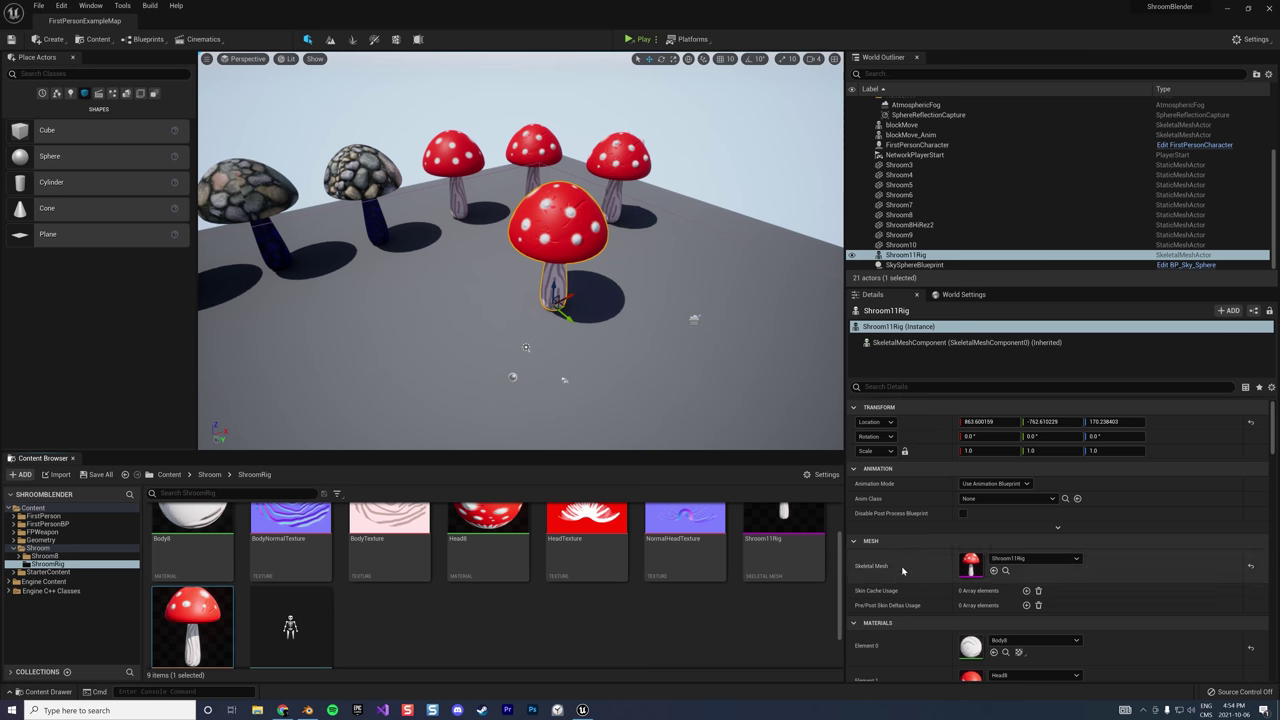
Enable Simulate Physics on the Shroom11Rig actor and save FirstPersonExampleMap before launching play
scroll(902, 570, "down", 3)
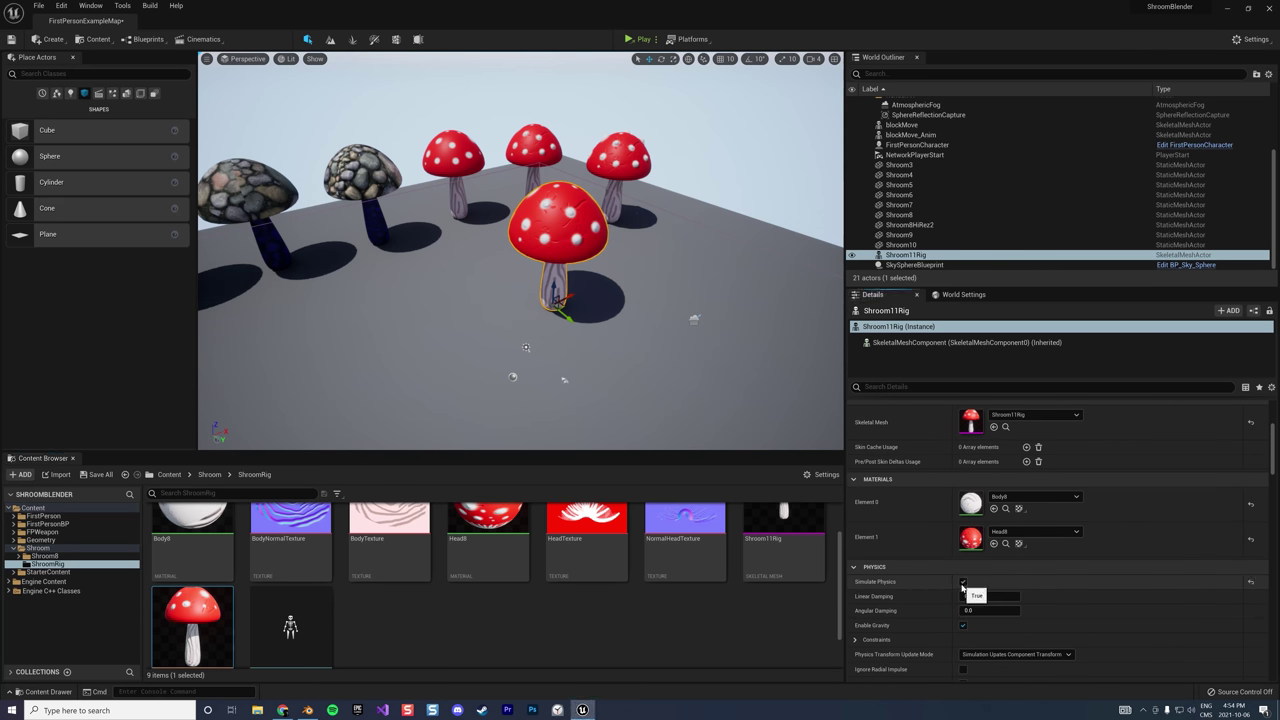
left_click(963, 581)
key("ctrl+s")
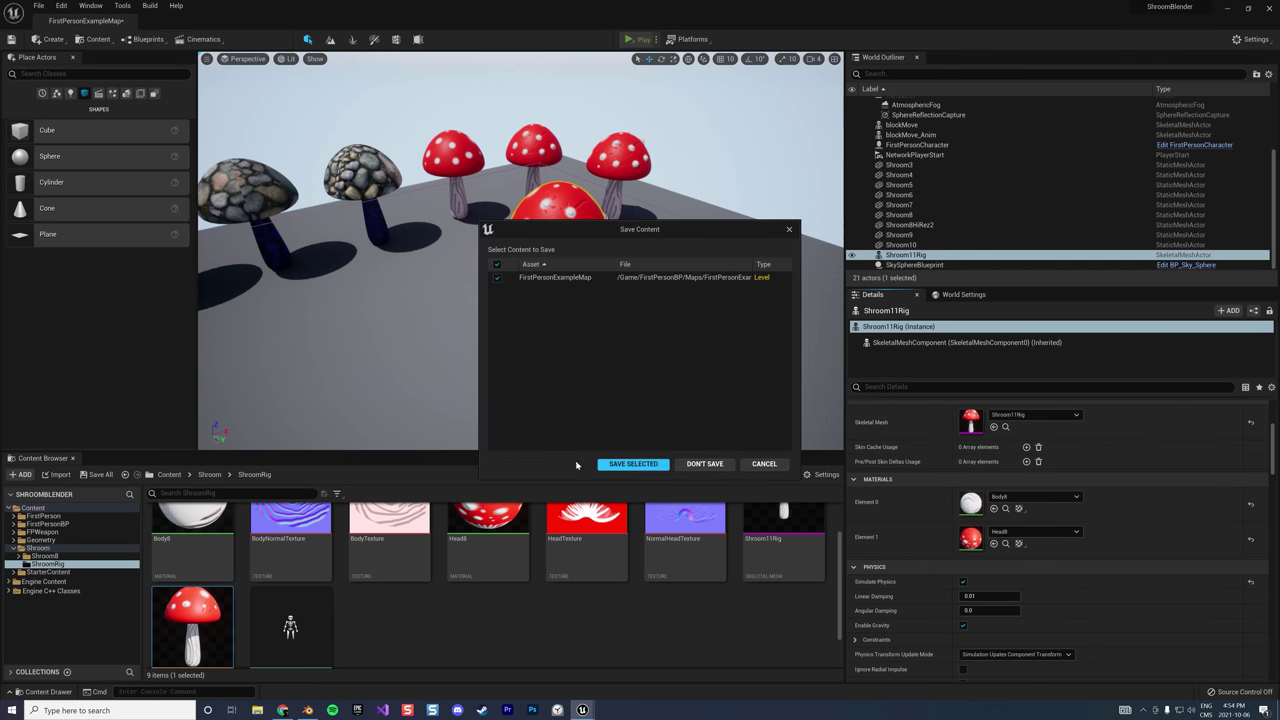
left_click(622, 467)
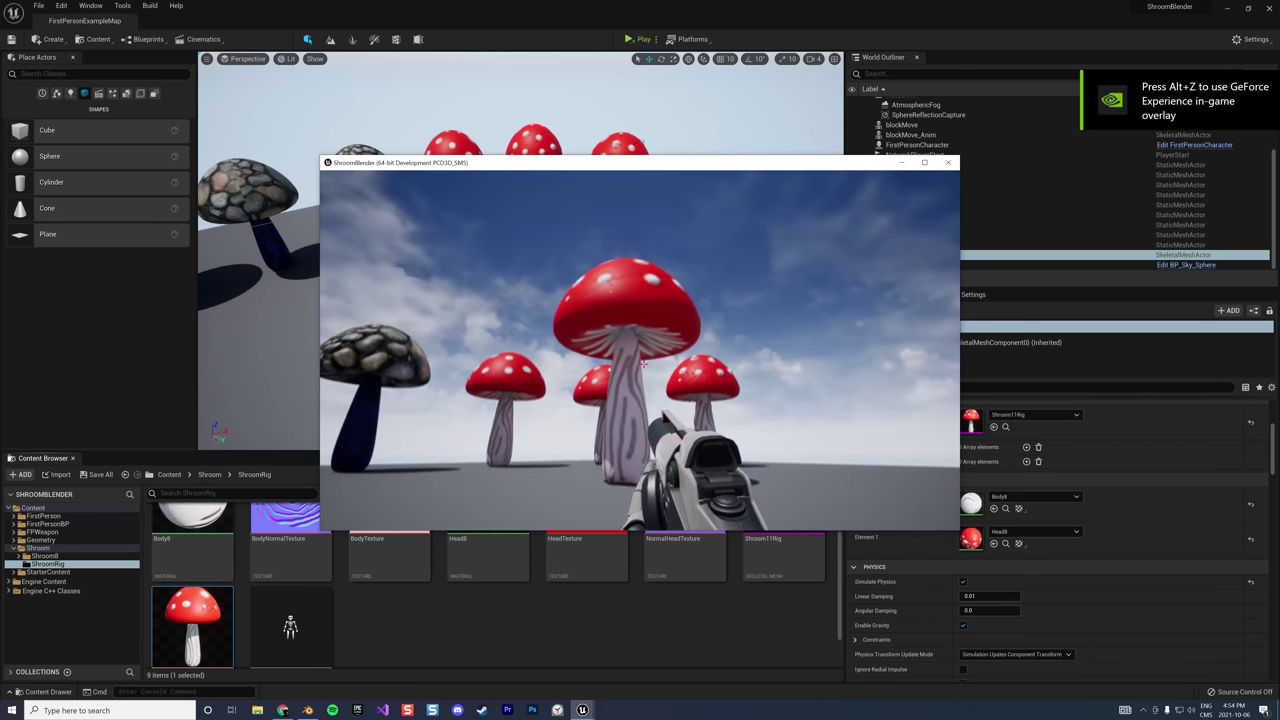
Play-test the level, moving around the rigged mushroom and shooting its cap to examine the physics response, and end the session
key("w")
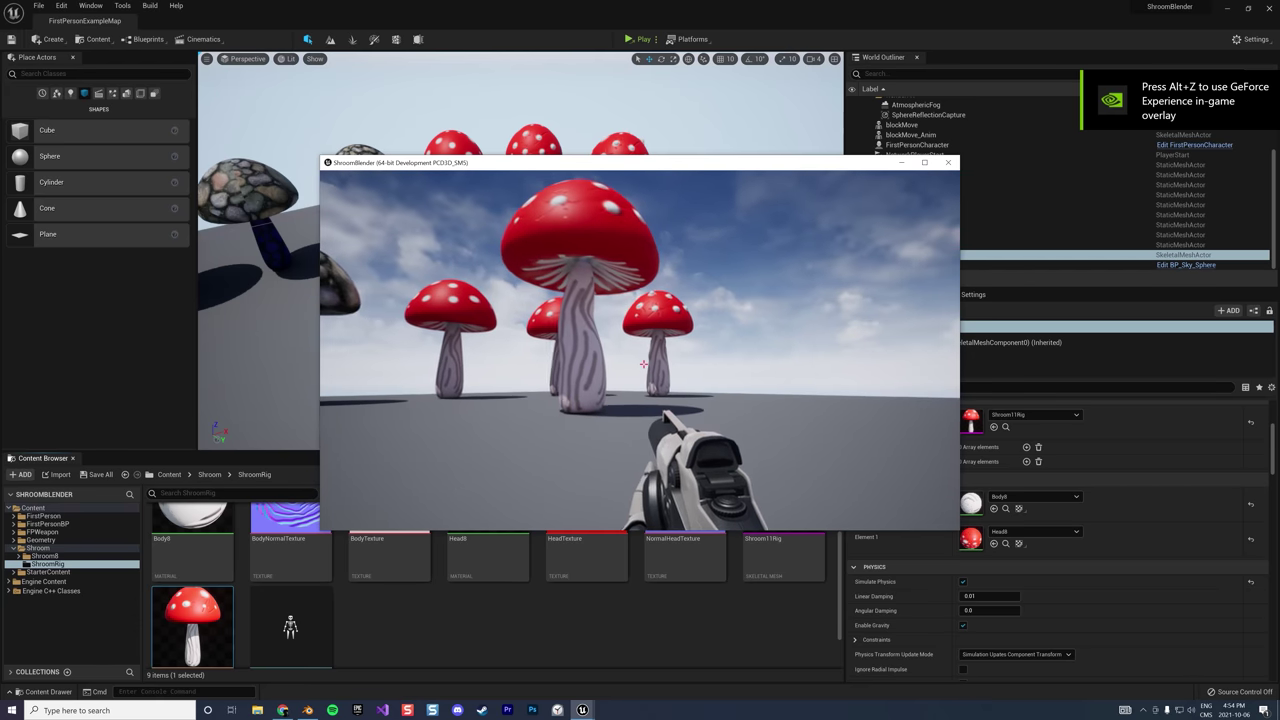
key("s")
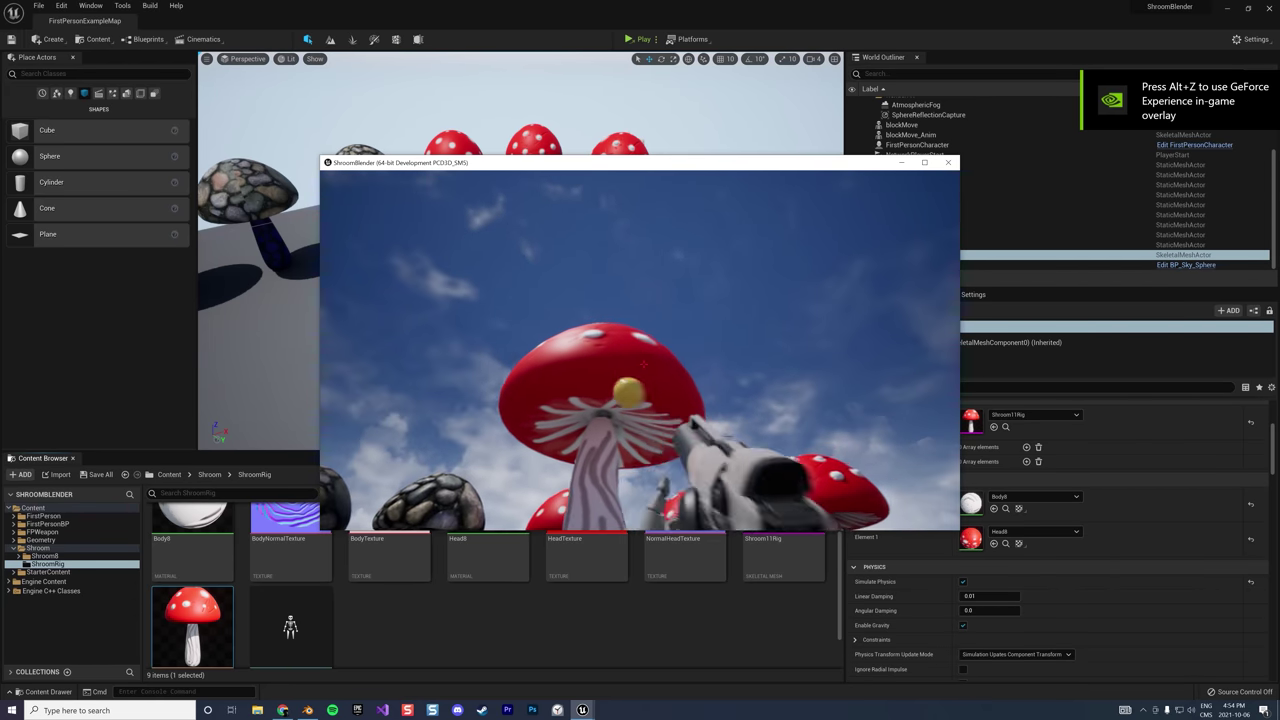
key("w")
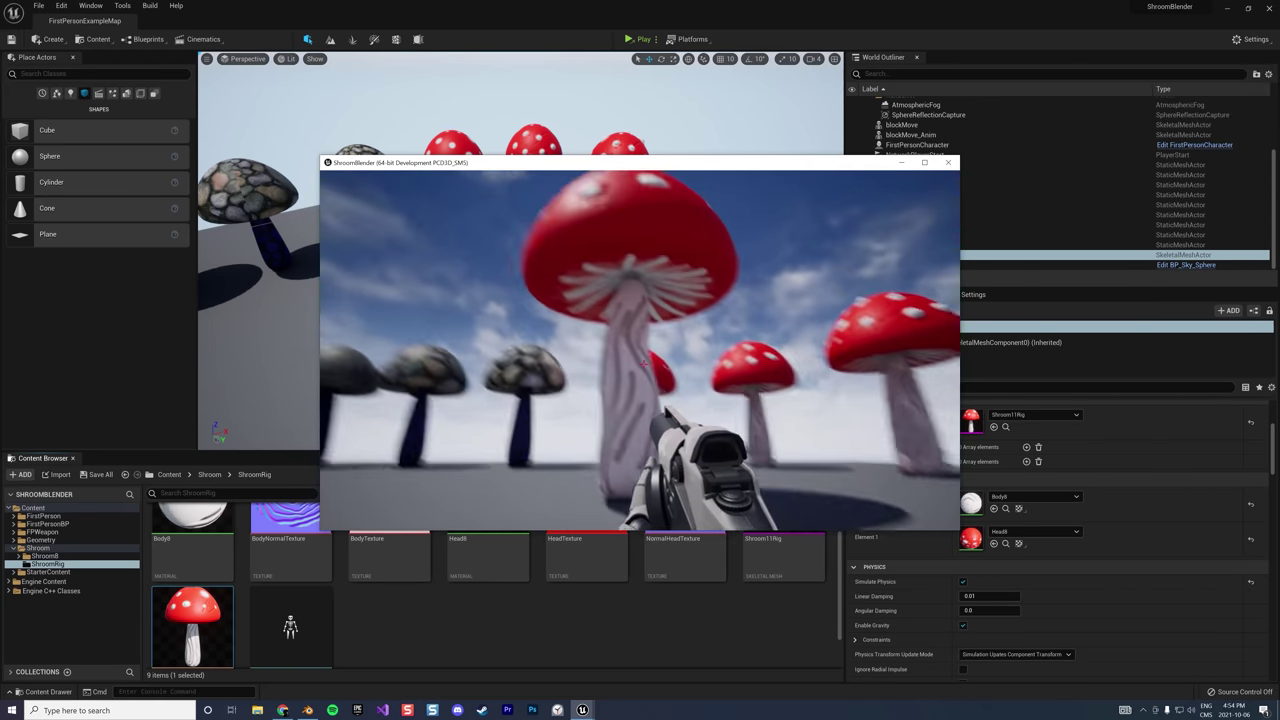
key("s")
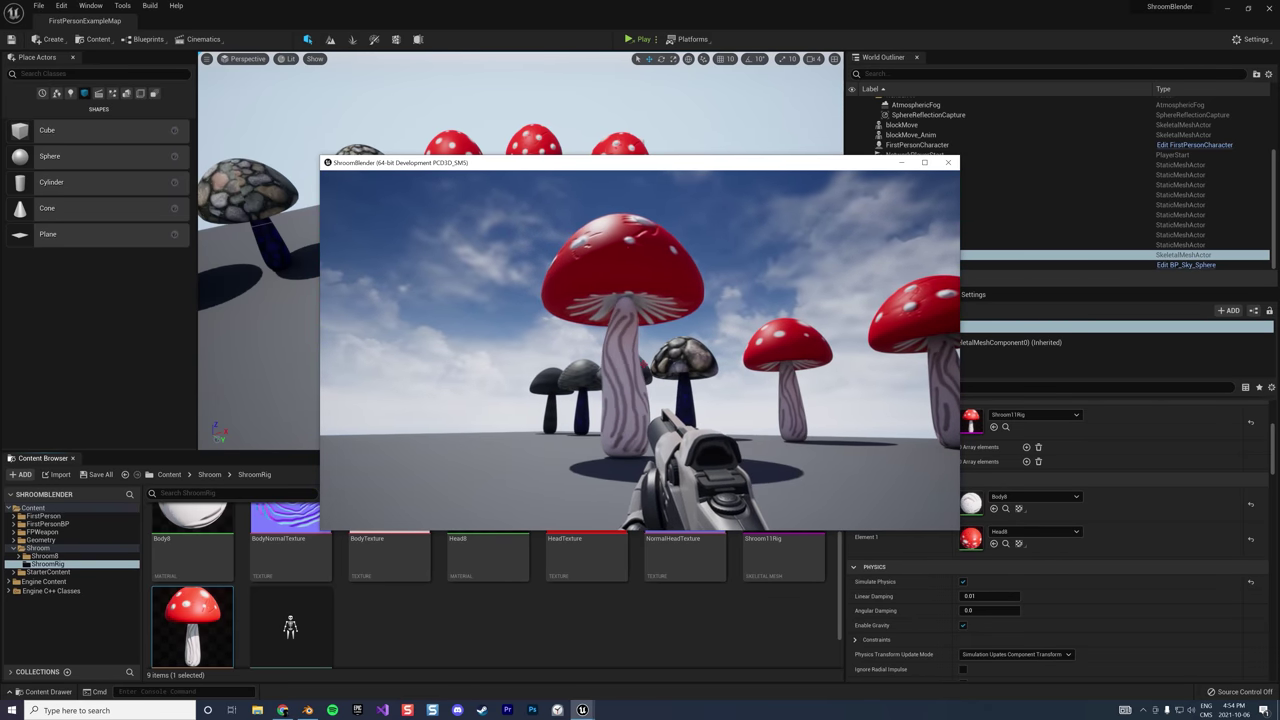
key("w")
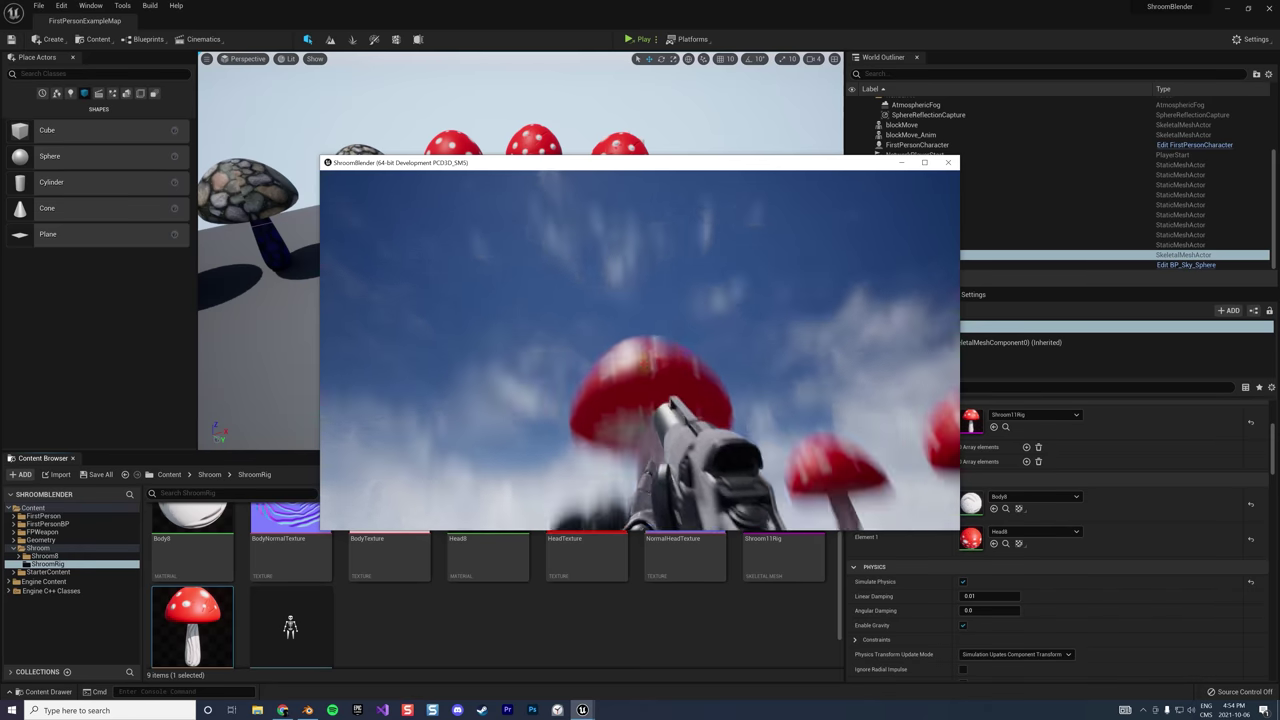
key("s")
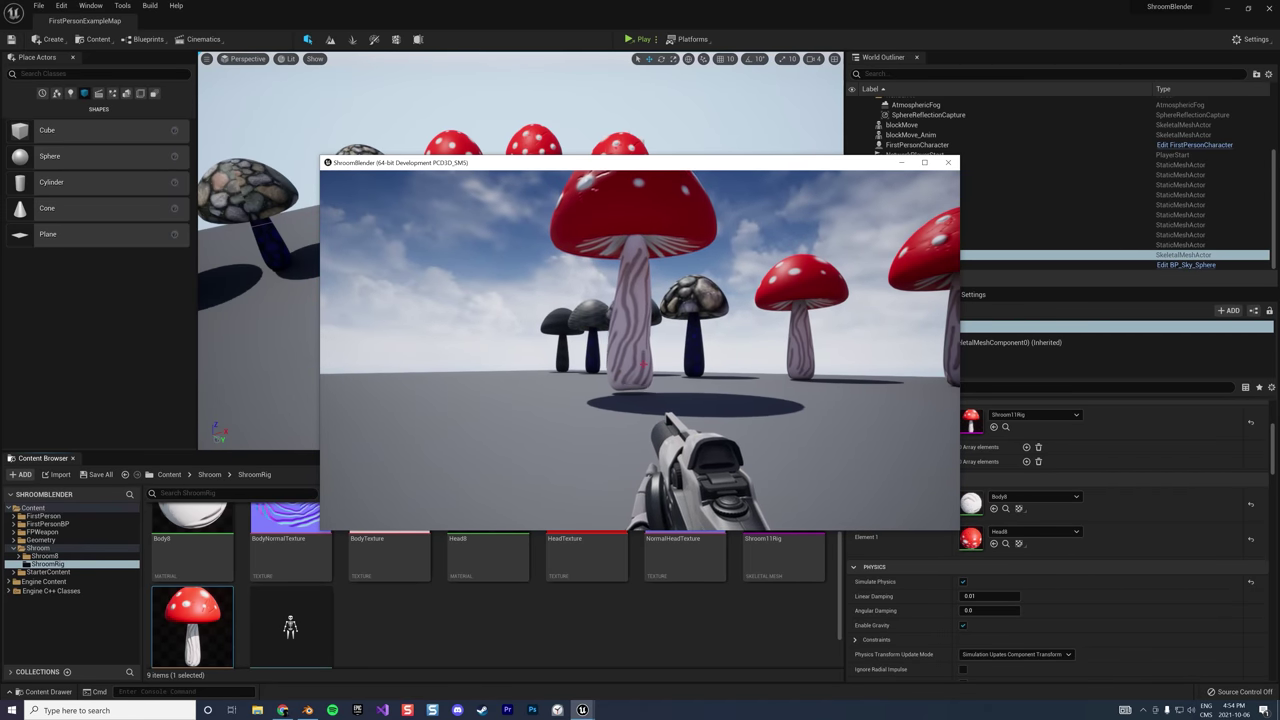
key("s")
key("w")
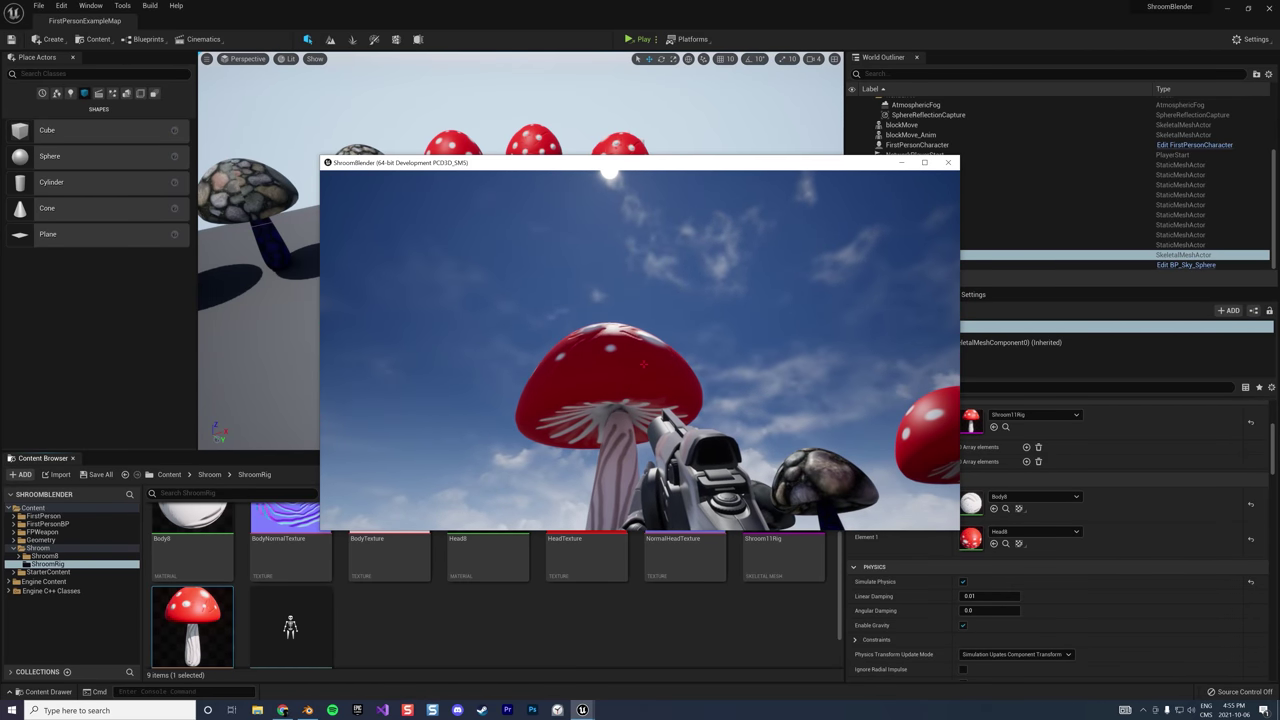
left_click(643, 366)
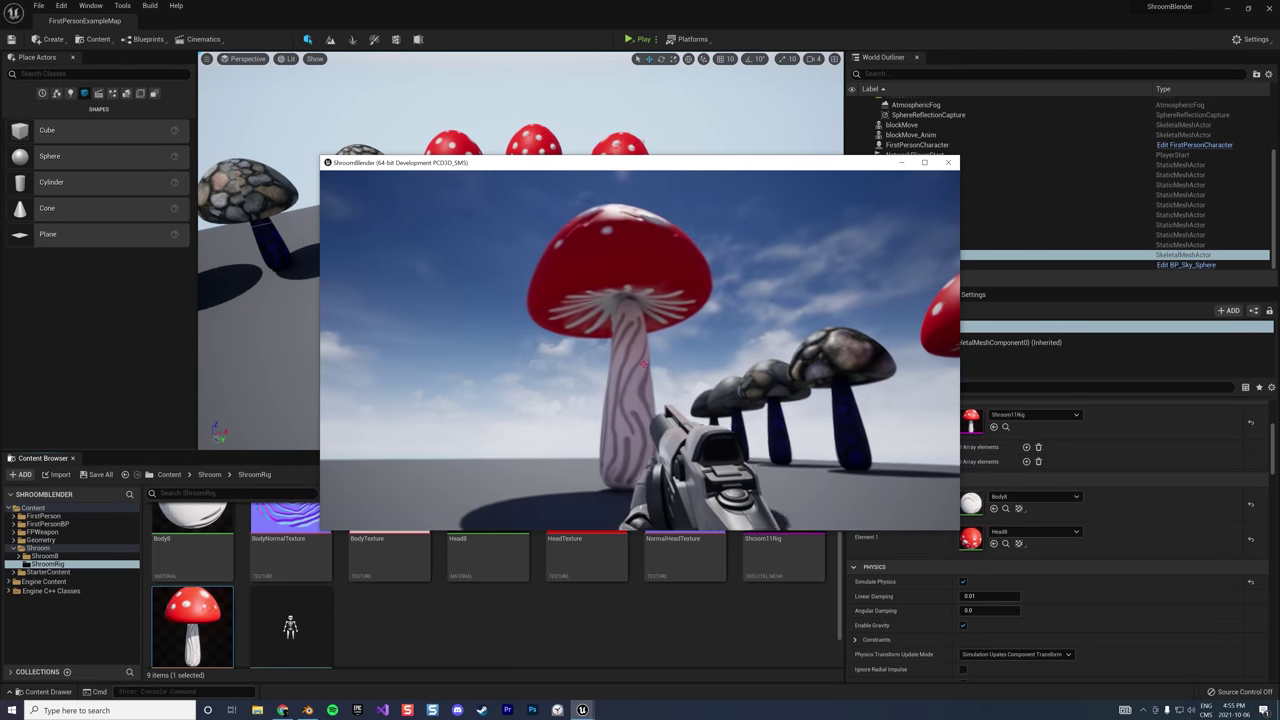
key("Escape")
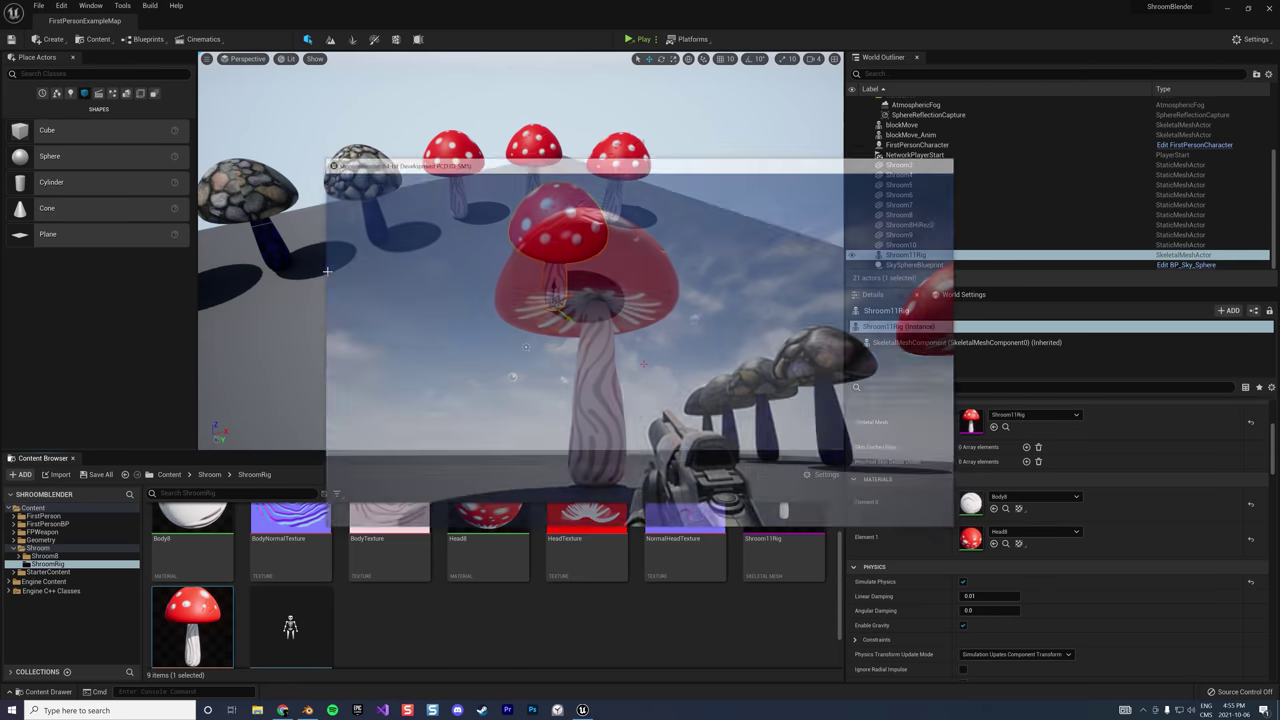
Reopen the Shroom11Rig_Physics asset and override the mass of the cap's Bone_002 body with 0 kg
double_click(192, 625)
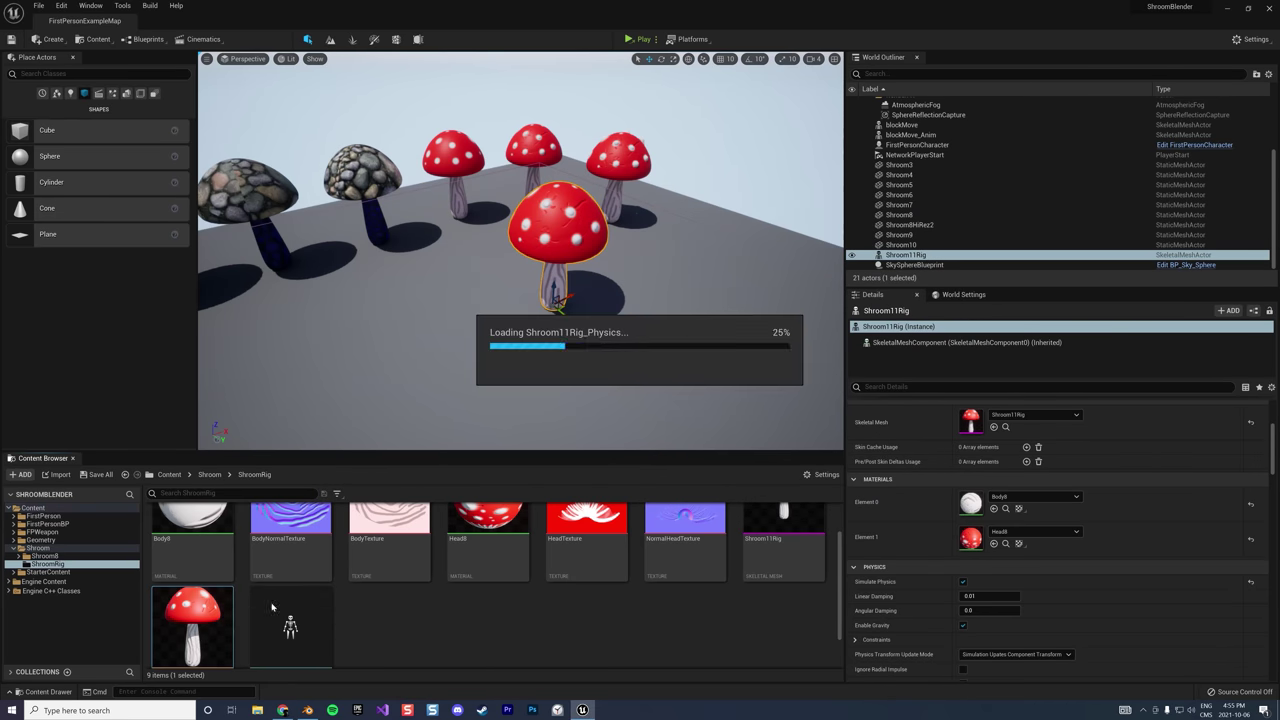
left_click(634, 252)
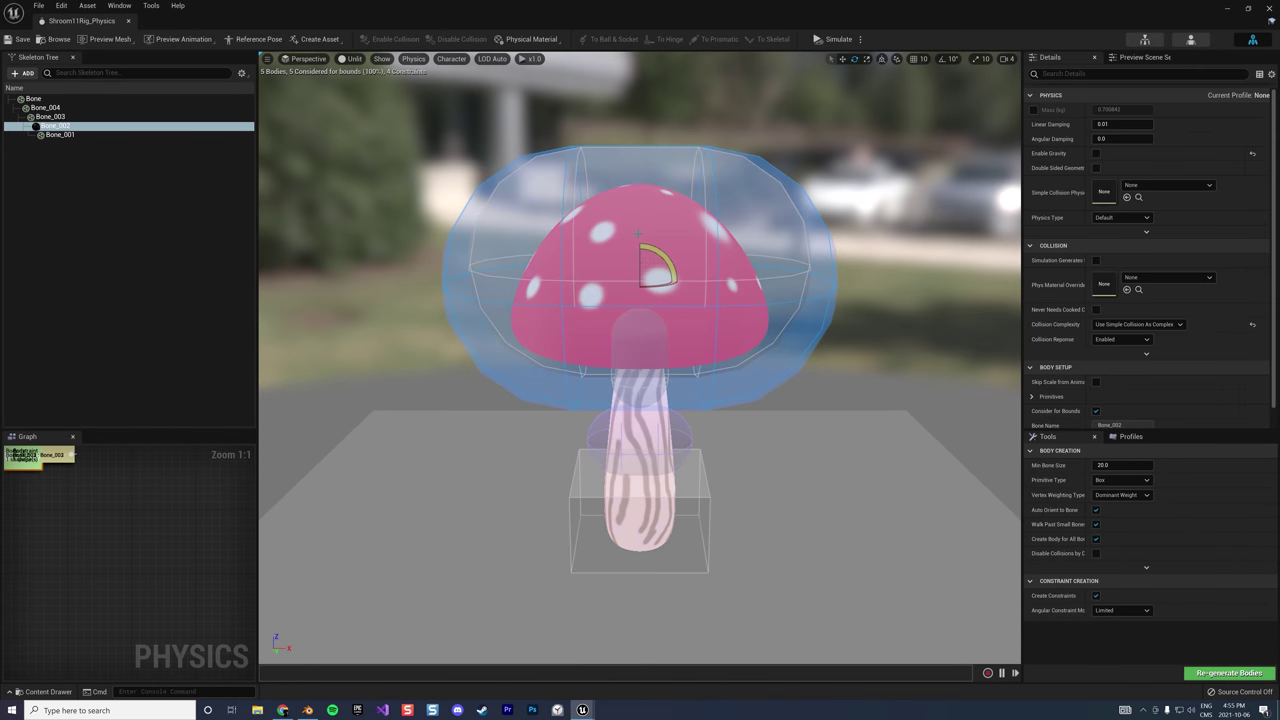
left_click(1034, 110)
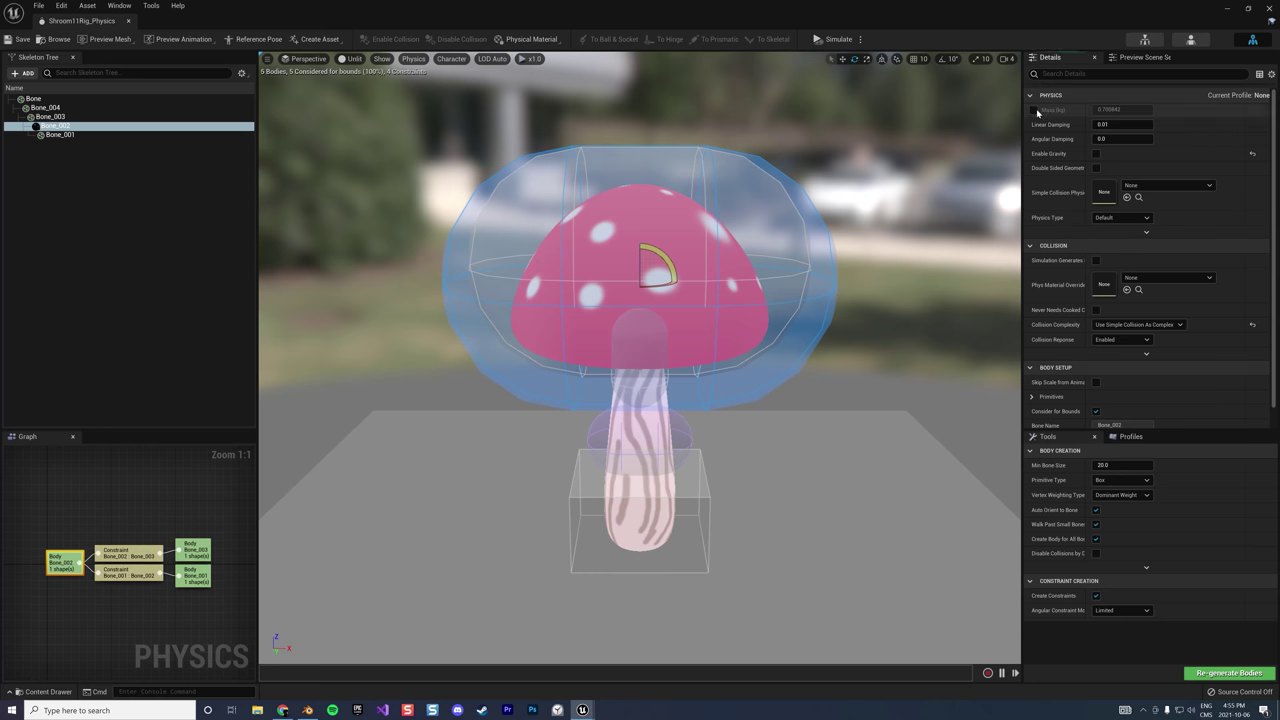
left_click(1122, 109)
type("0")
left_click(766, 425)
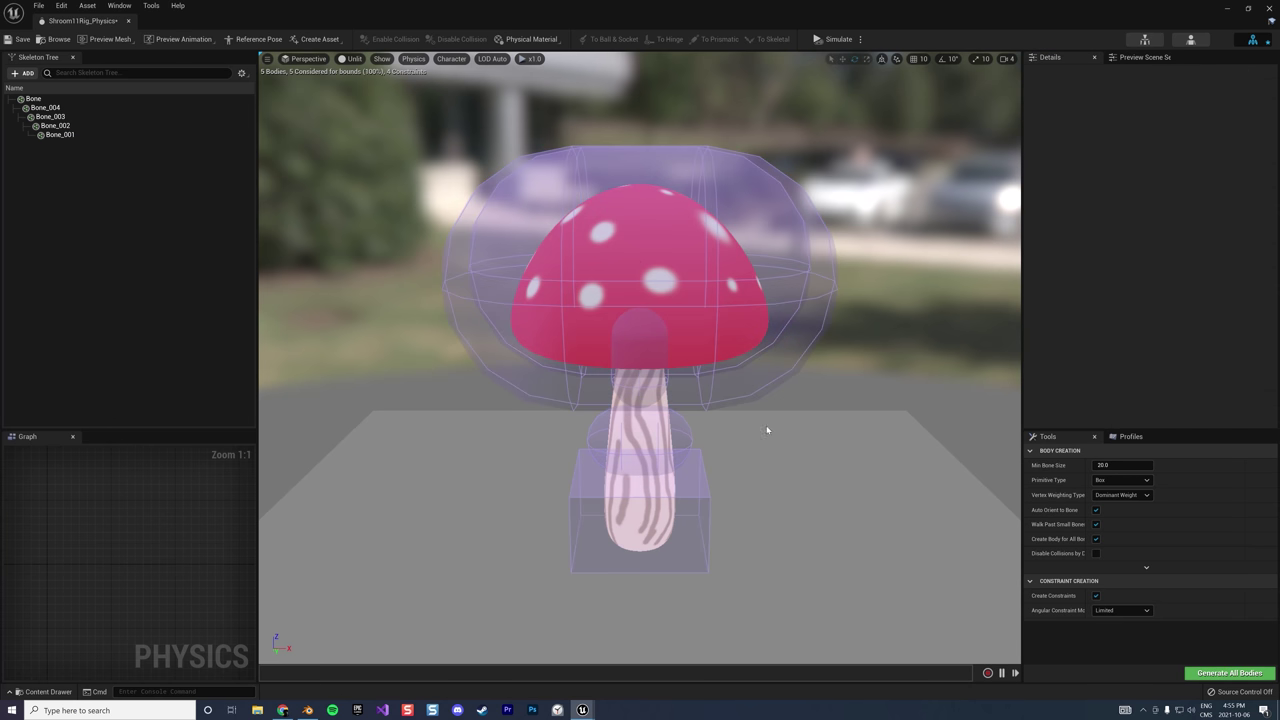
Save the physics asset and play-test the level, walking around the rigged mushroom to examine its physics, then end the session
left_click(18, 39)
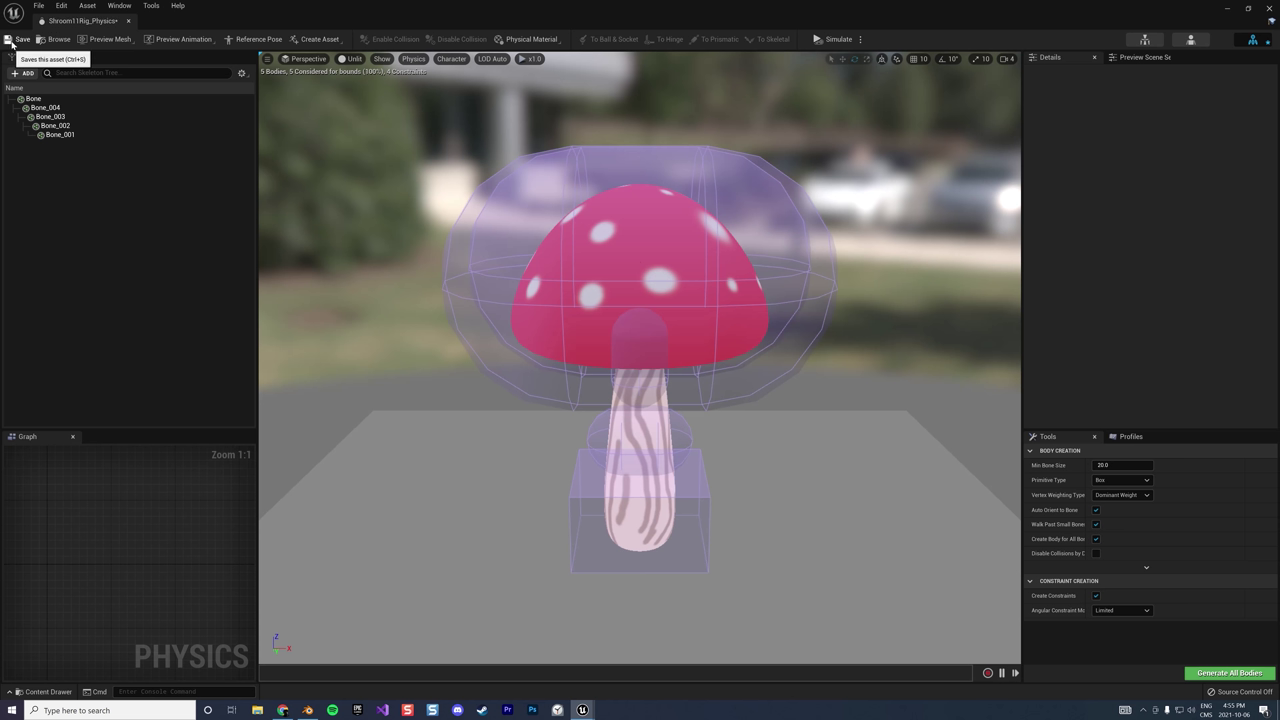
left_click(1228, 11)
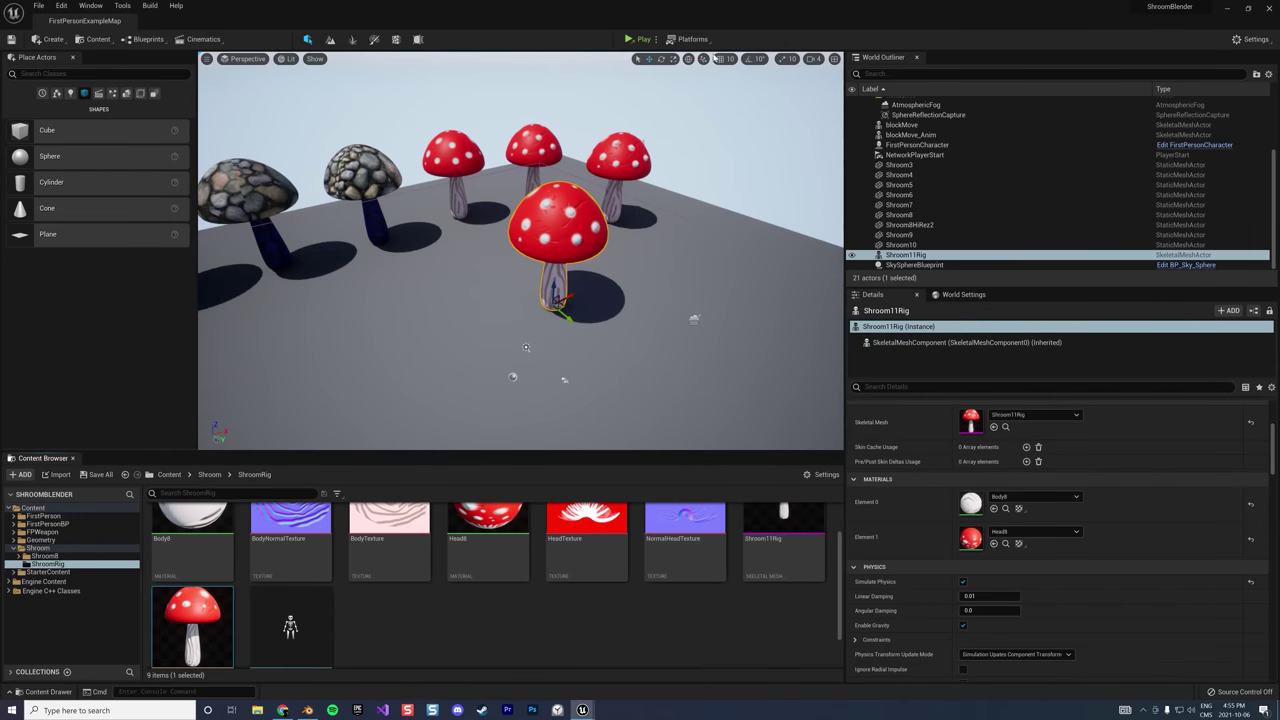
left_click(630, 40)
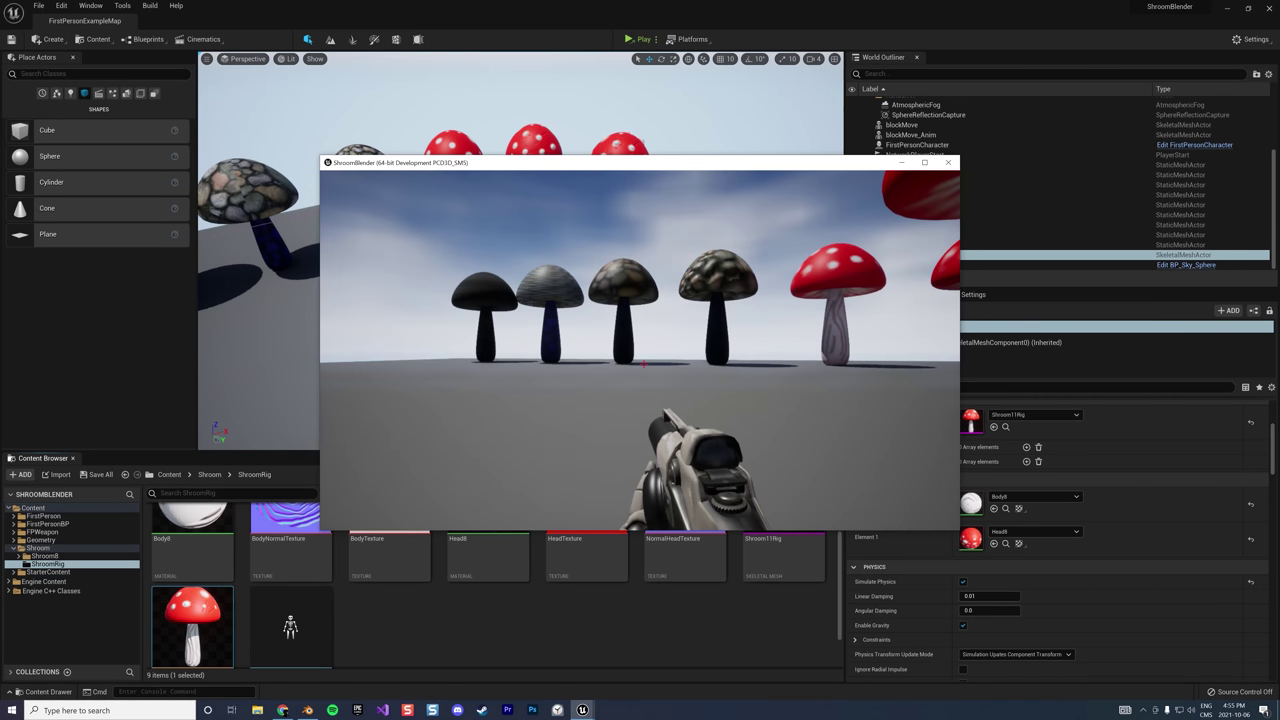
key("w")
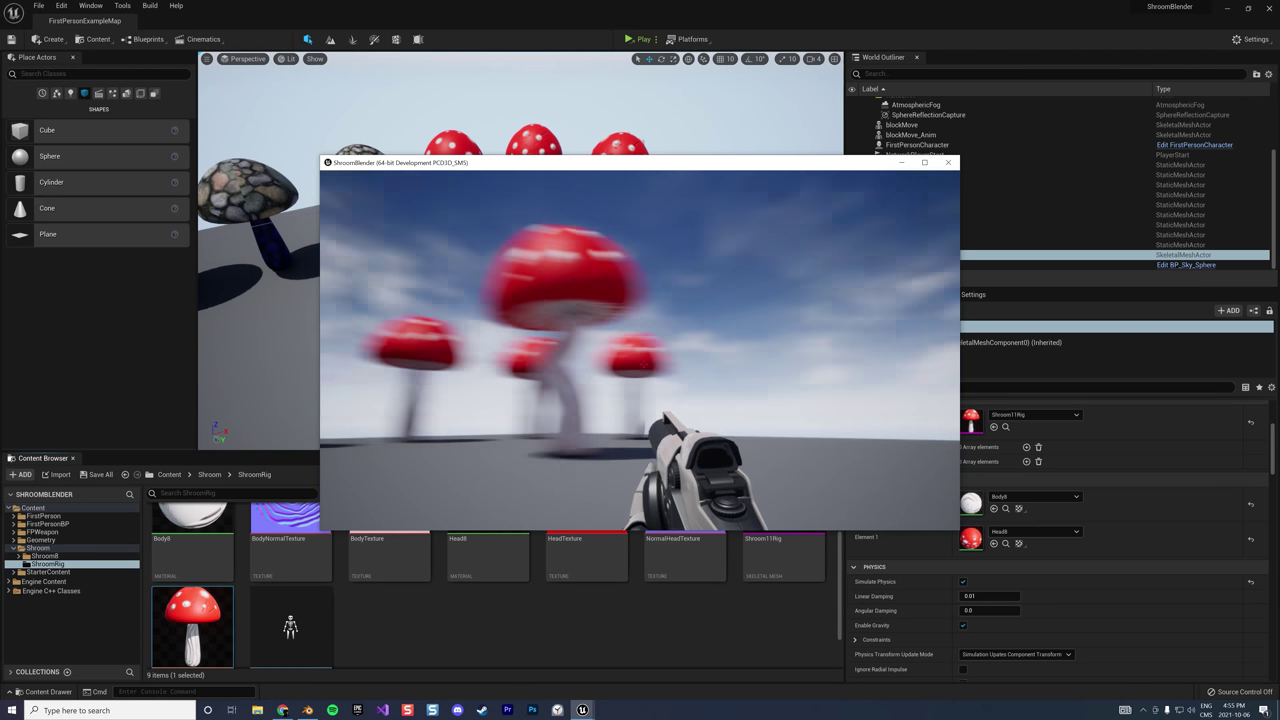
key("w")
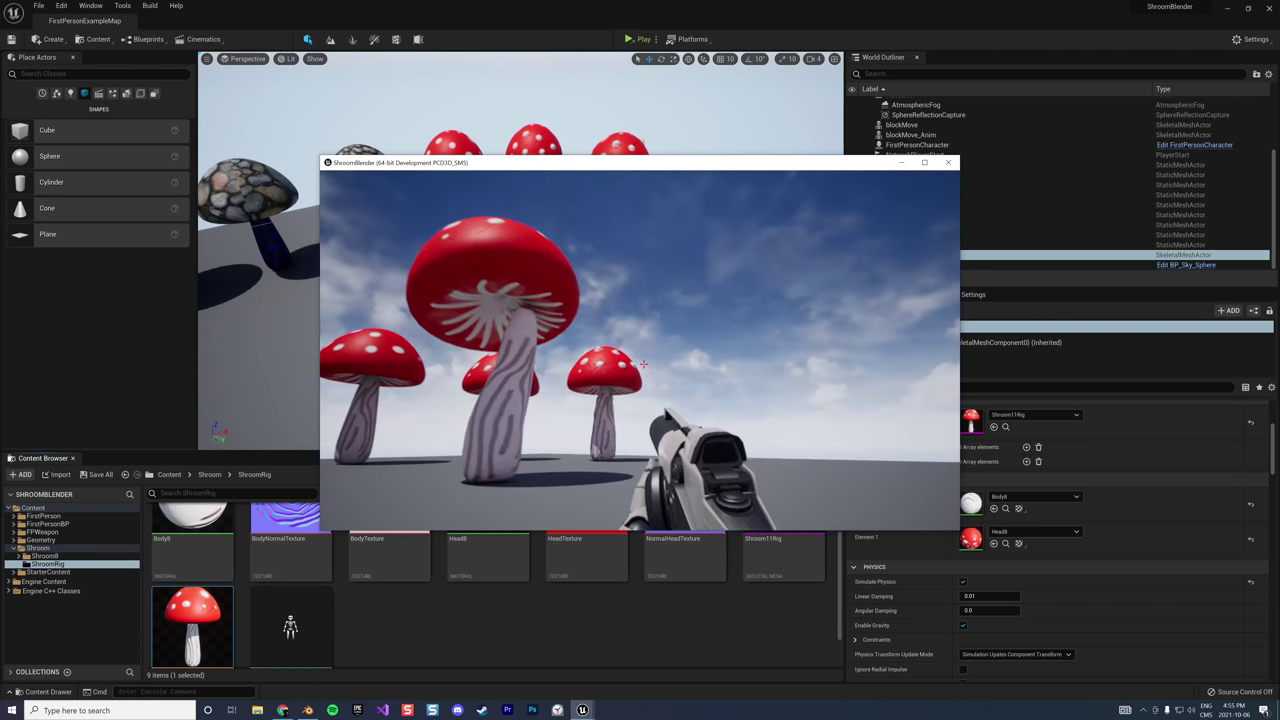
key("s")
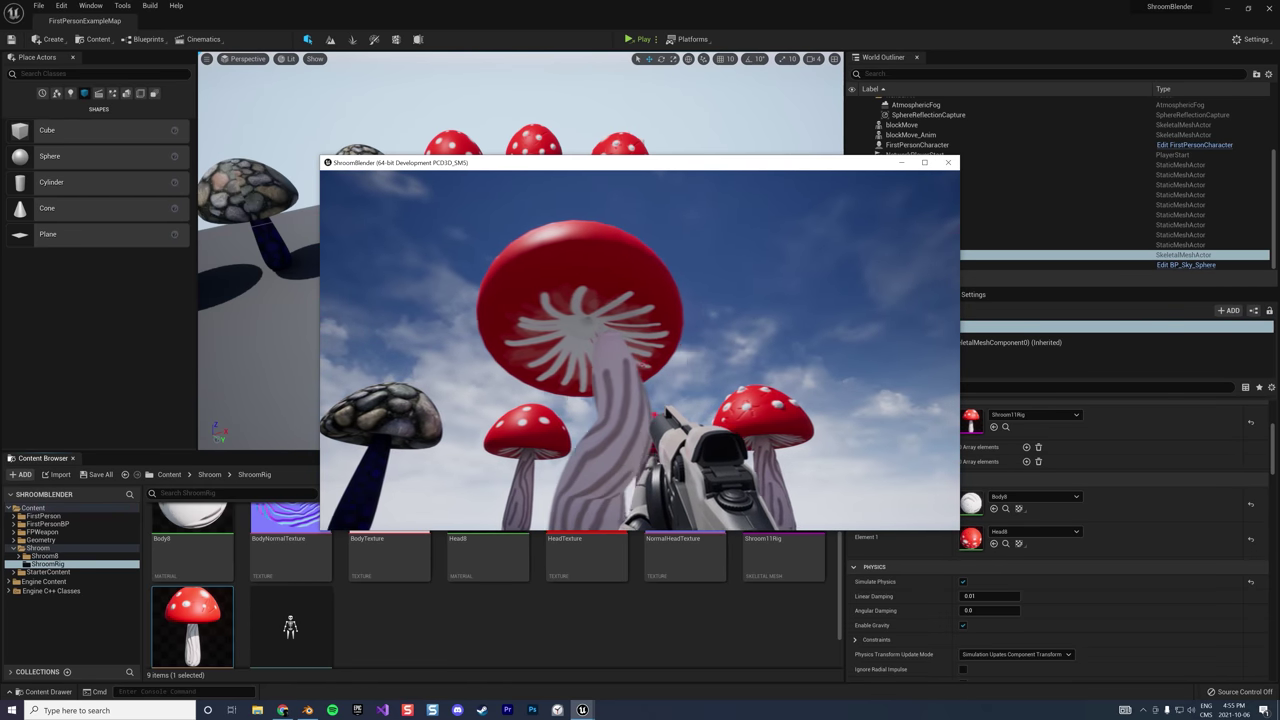
key("w")
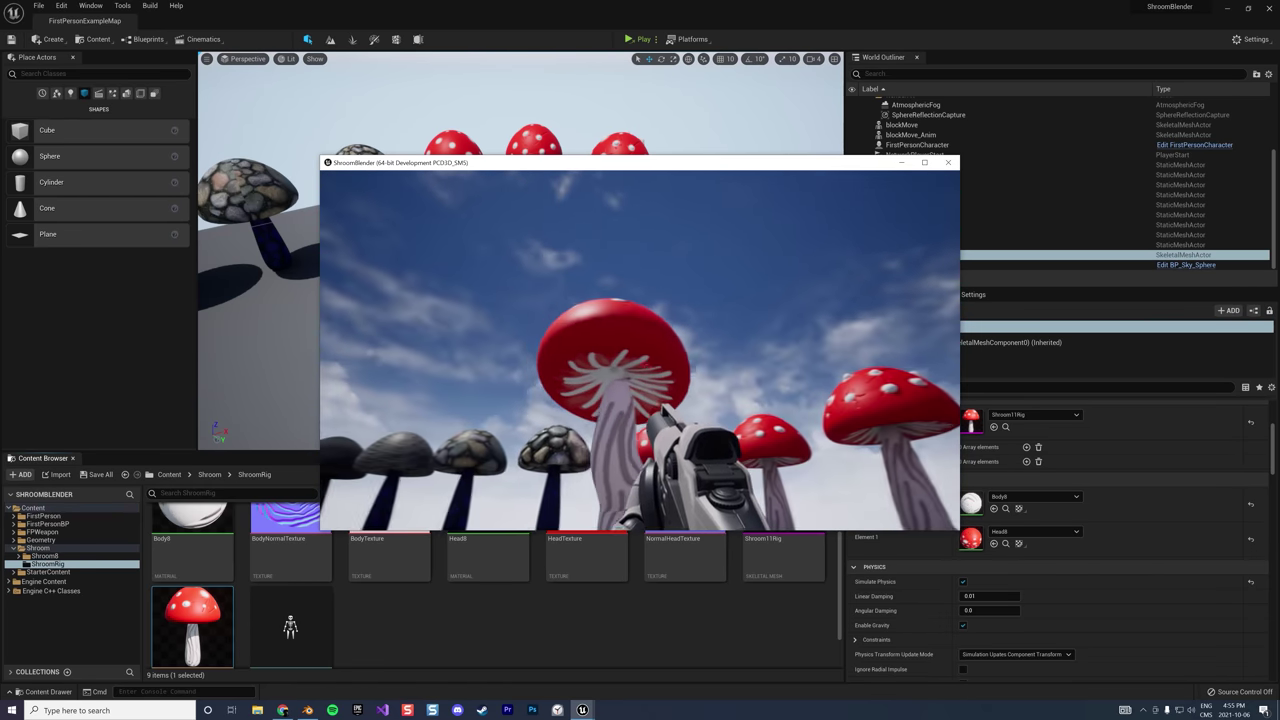
key("s")
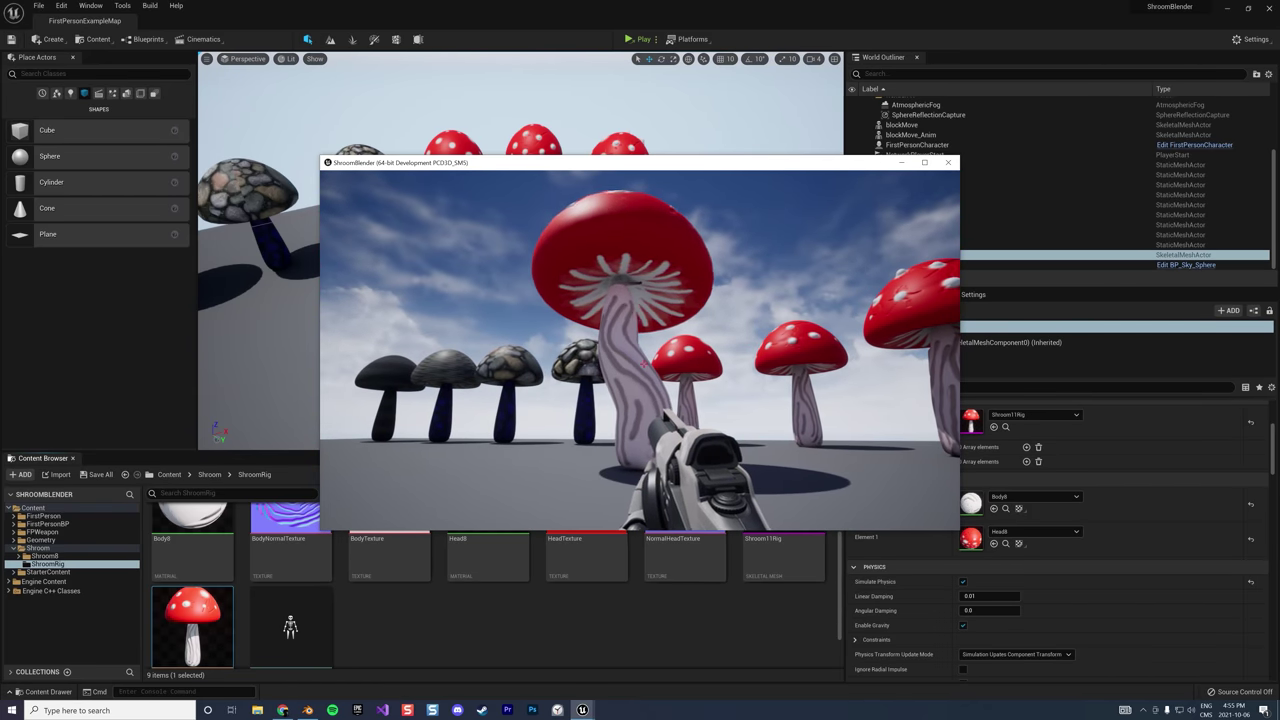
key("Escape")
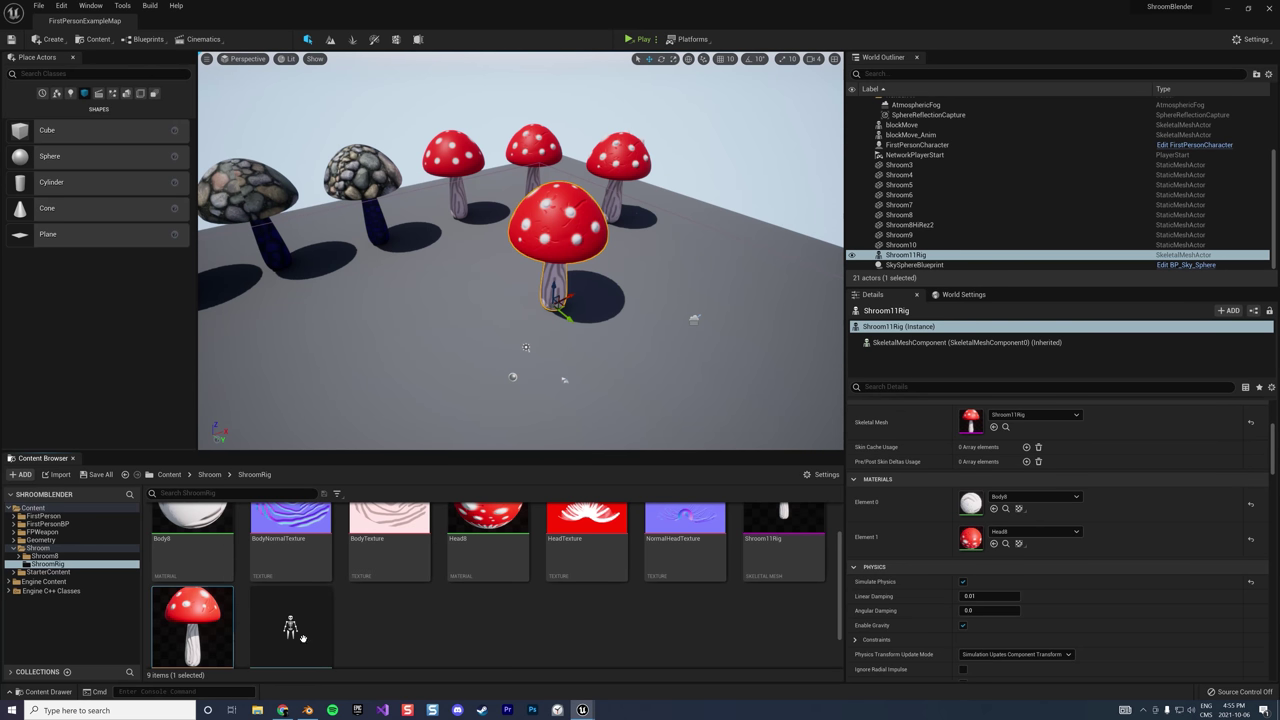
scroll(501, 585, "down", 1)
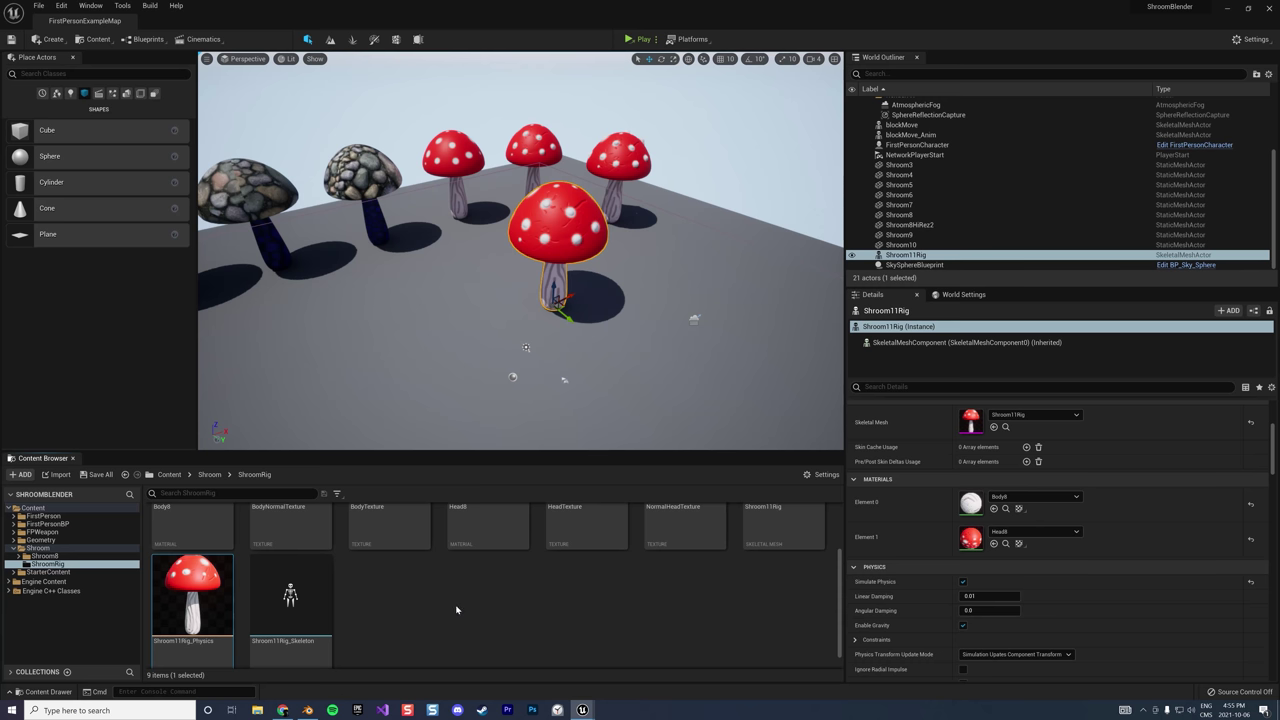
double_click(194, 606)
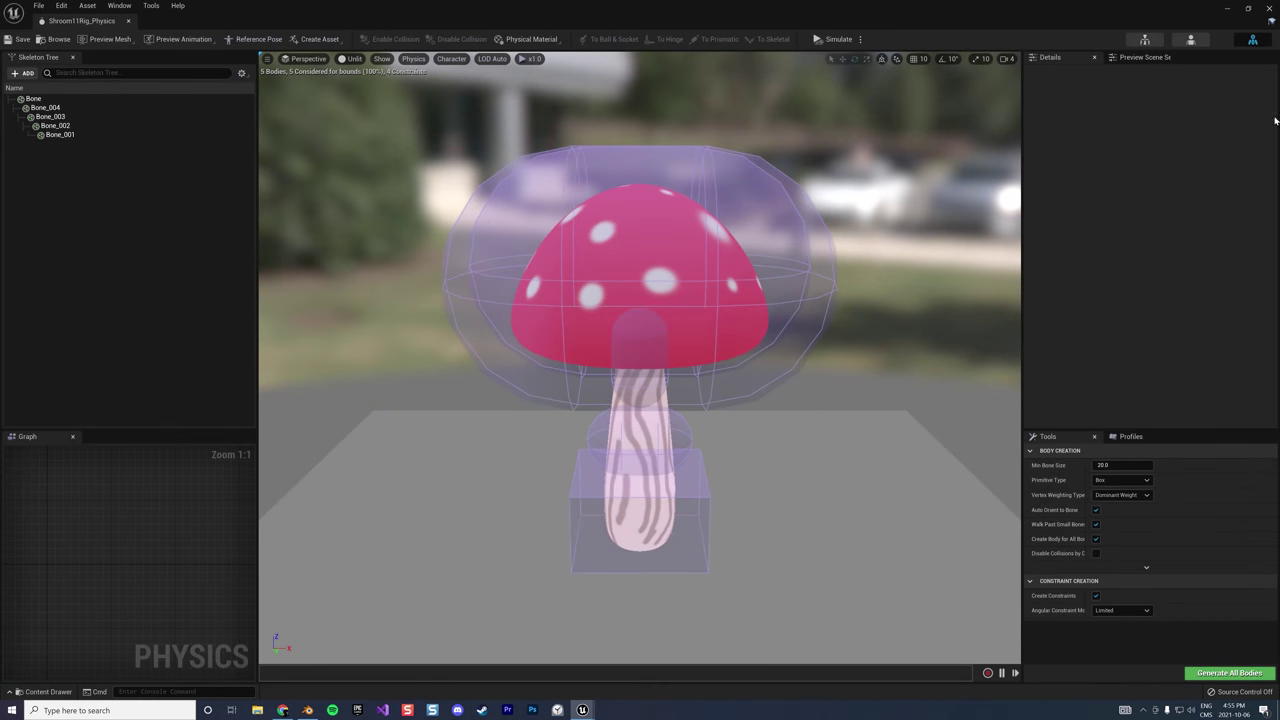
left_click(1270, 9)
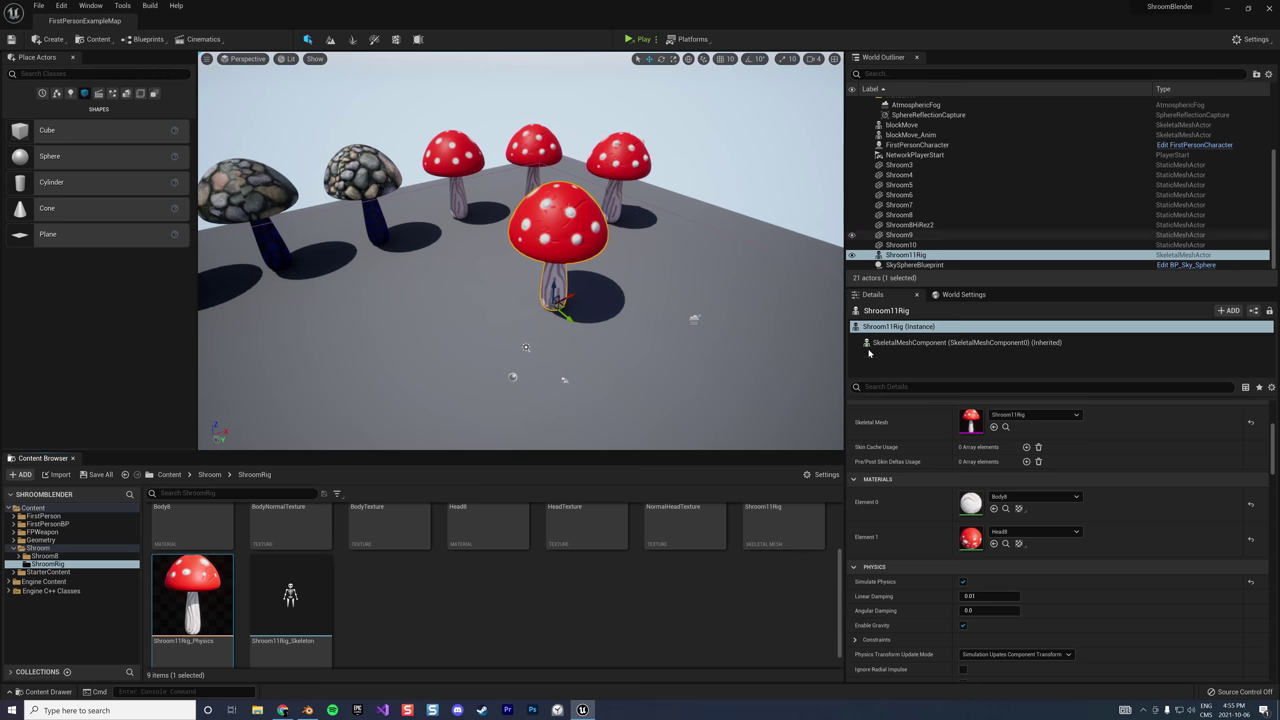
Switch to Blender, return the timeline to frame 1 and put the mushroom's armature in Pose Mode
left_click(307, 710)
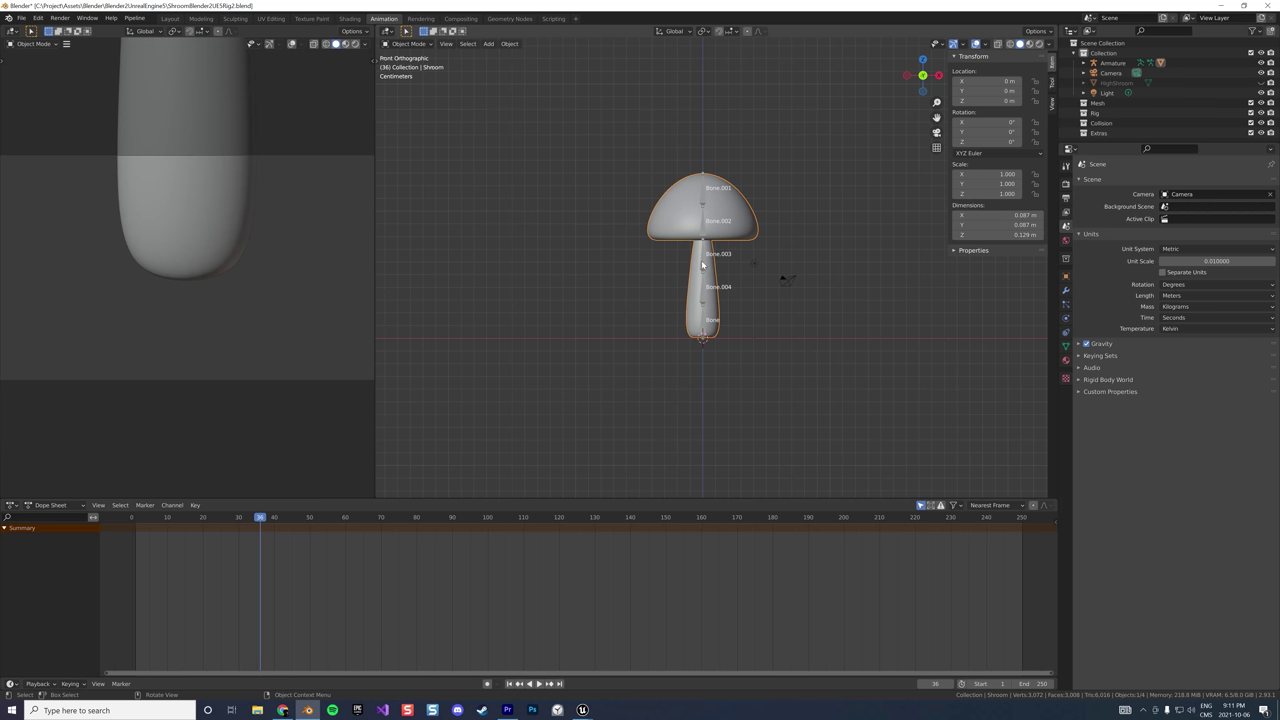
left_click_drag(258, 520, 137, 535)
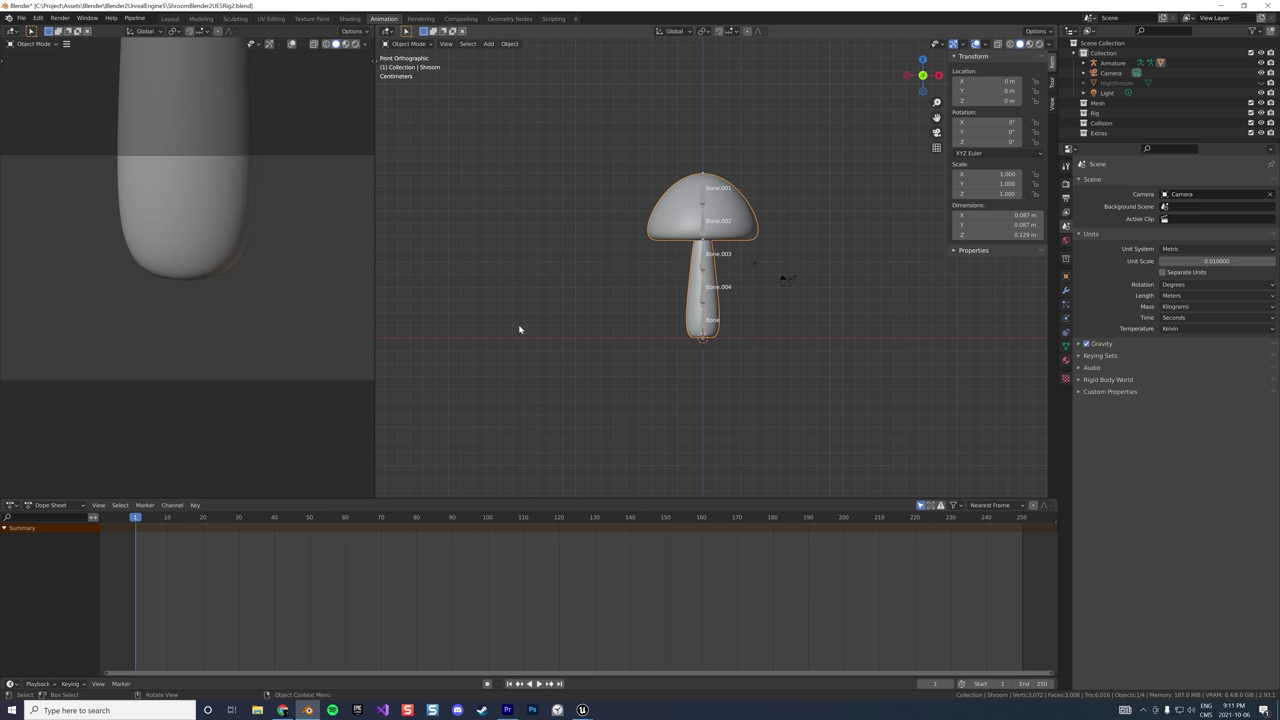
left_click(415, 44)
left_click(408, 44)
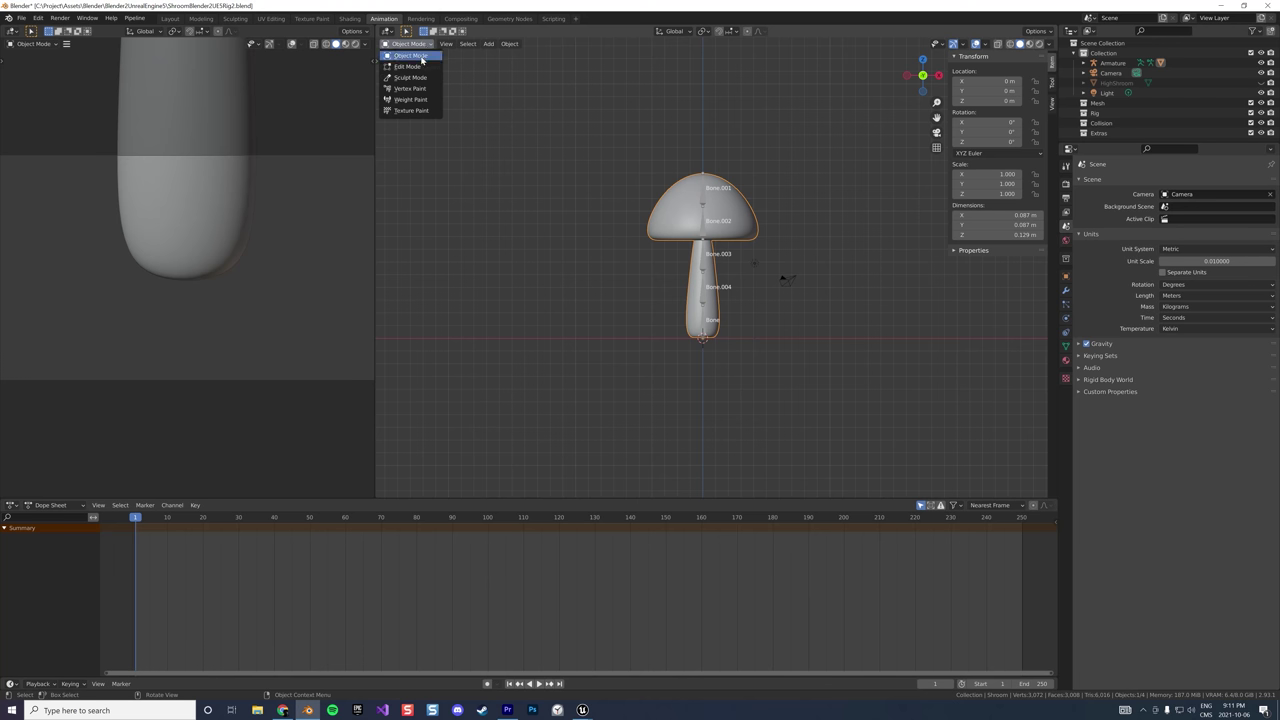
left_click(705, 203)
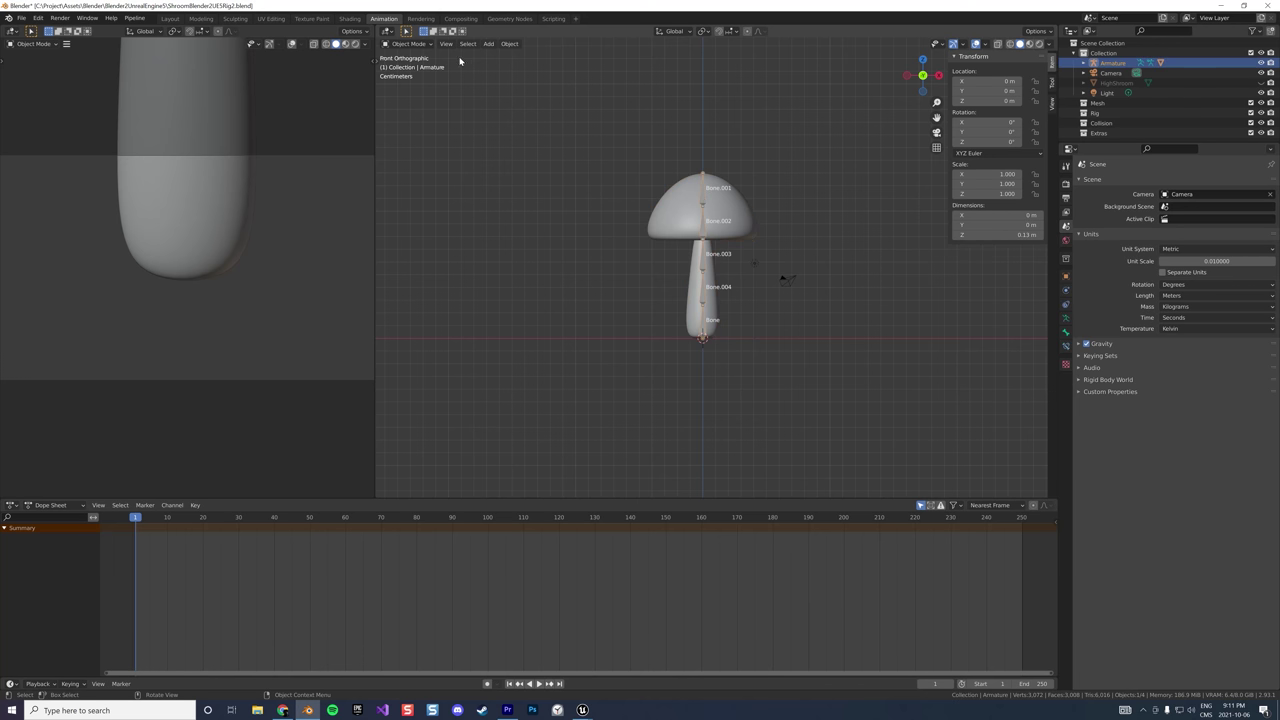
left_click(408, 44)
left_click(420, 76)
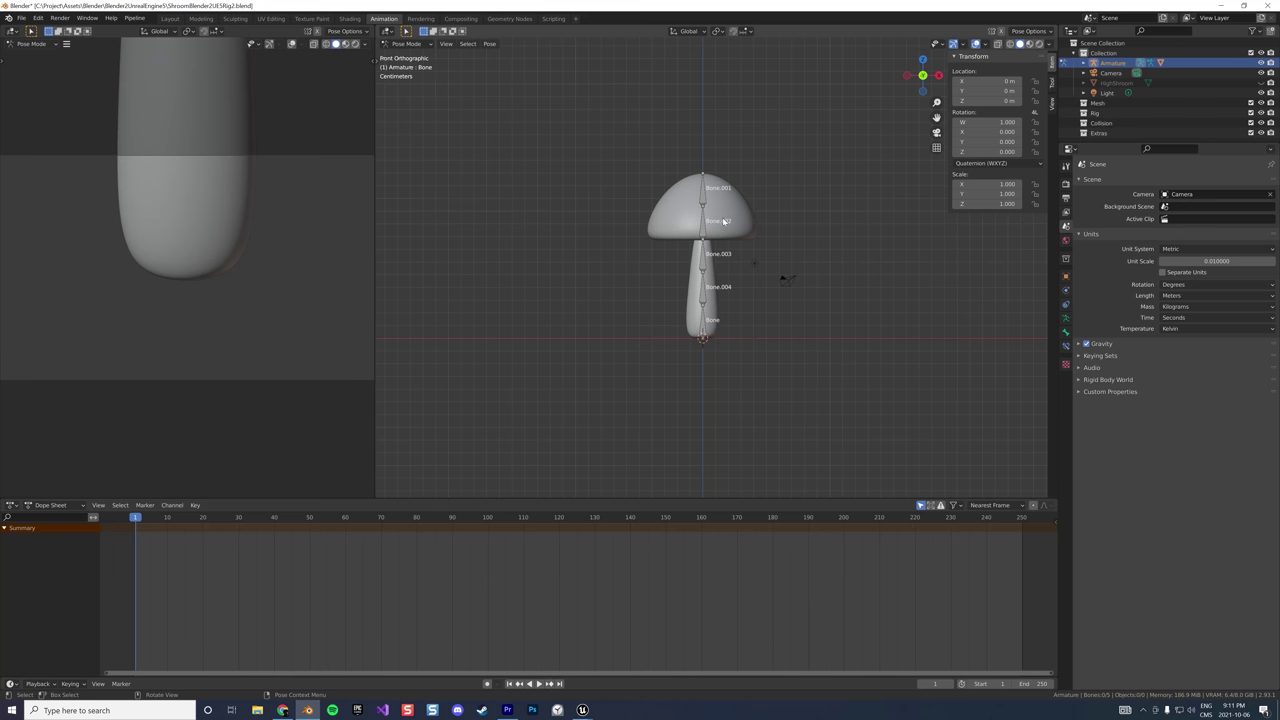
Try bending the mushroom by rotating Bone.002 about -54° and Bone.003 by -34.8° in the front view
left_click(706, 226)
key("r")
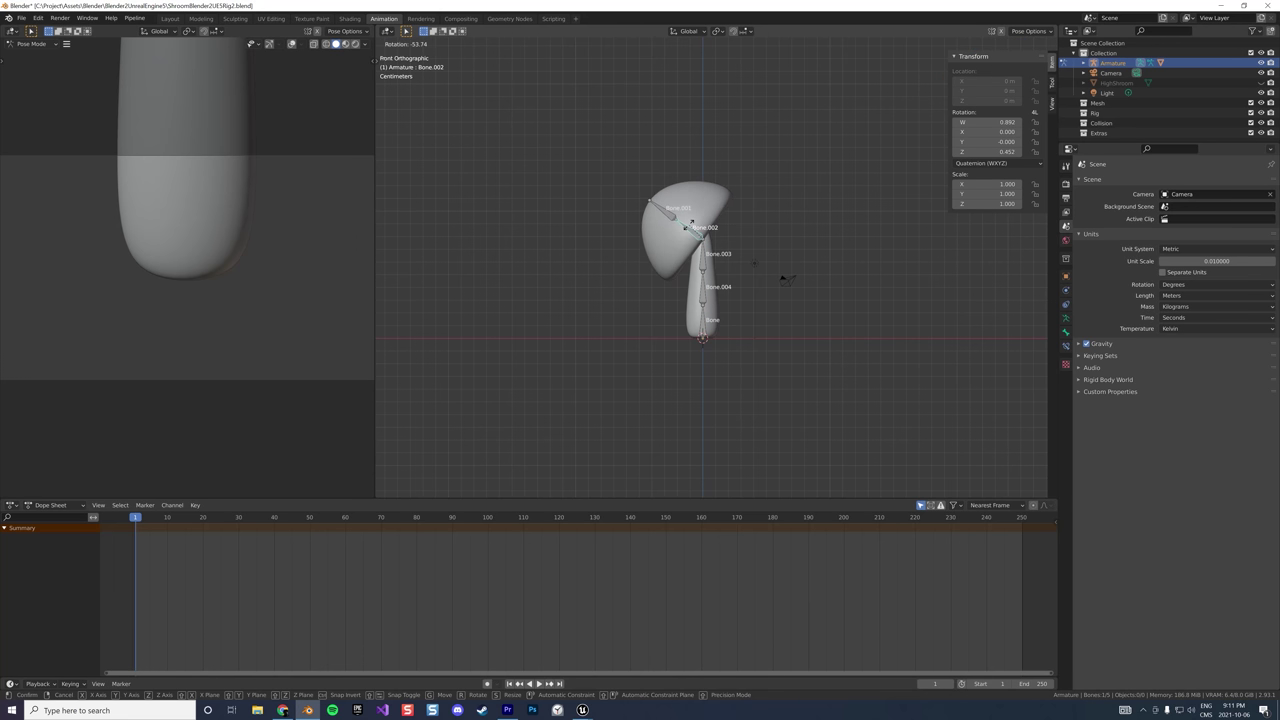
left_click(705, 254)
left_click(705, 254)
key("r")
left_click(690, 258)
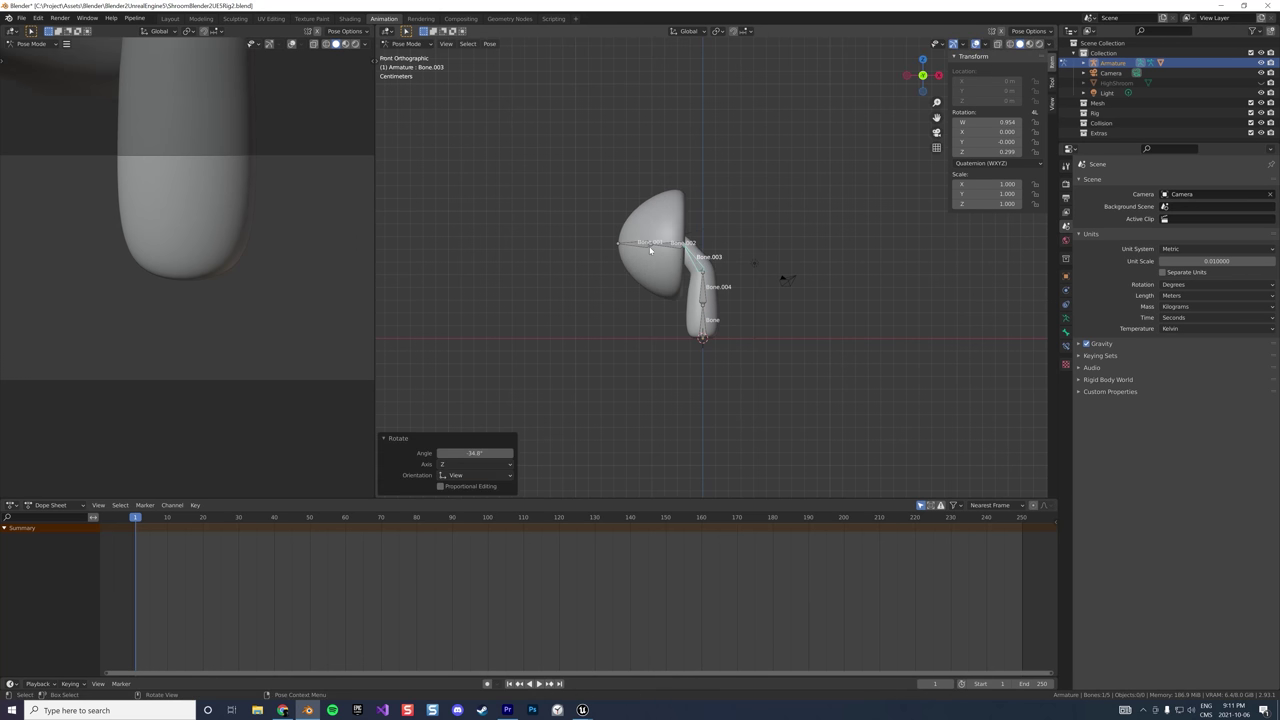
Try rotating the cap's top bone, Bone.001, by -123° from a side perspective and examine the mesh deformation
left_click(650, 250)
middle_click_drag(597, 260, 713, 273)
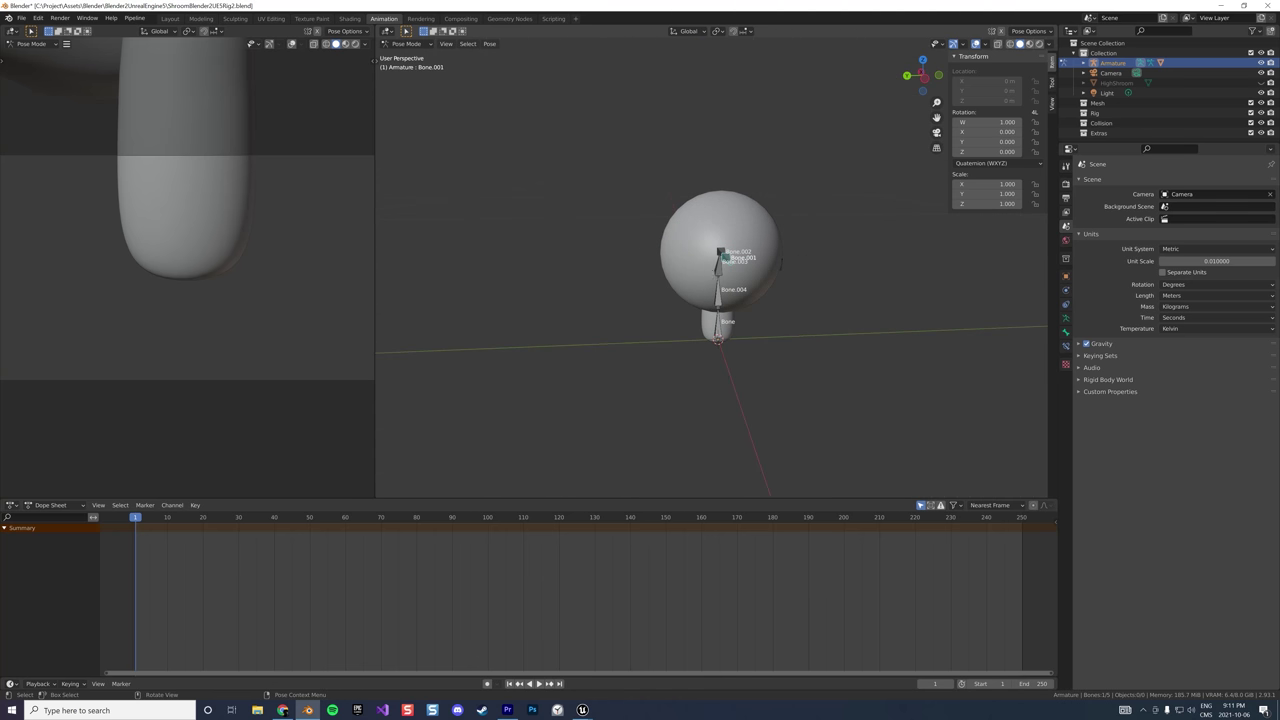
key("r")
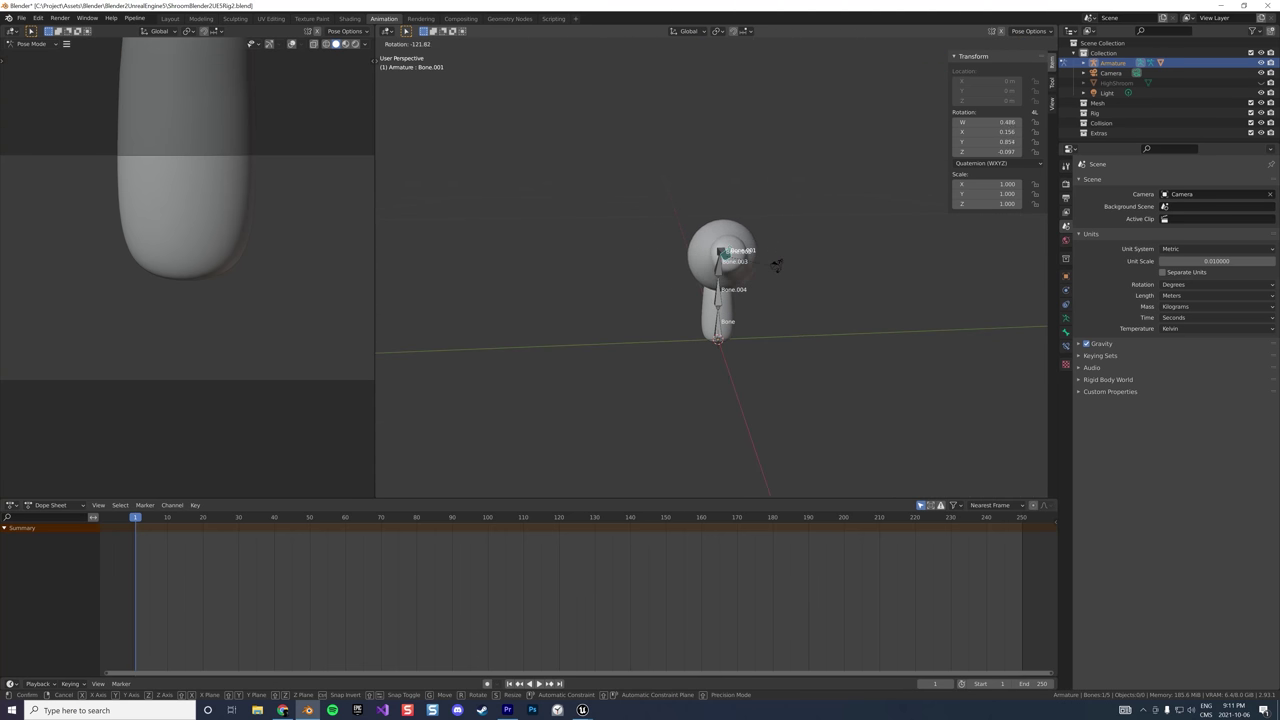
left_click(777, 264)
middle_click_drag(777, 264, 703, 285)
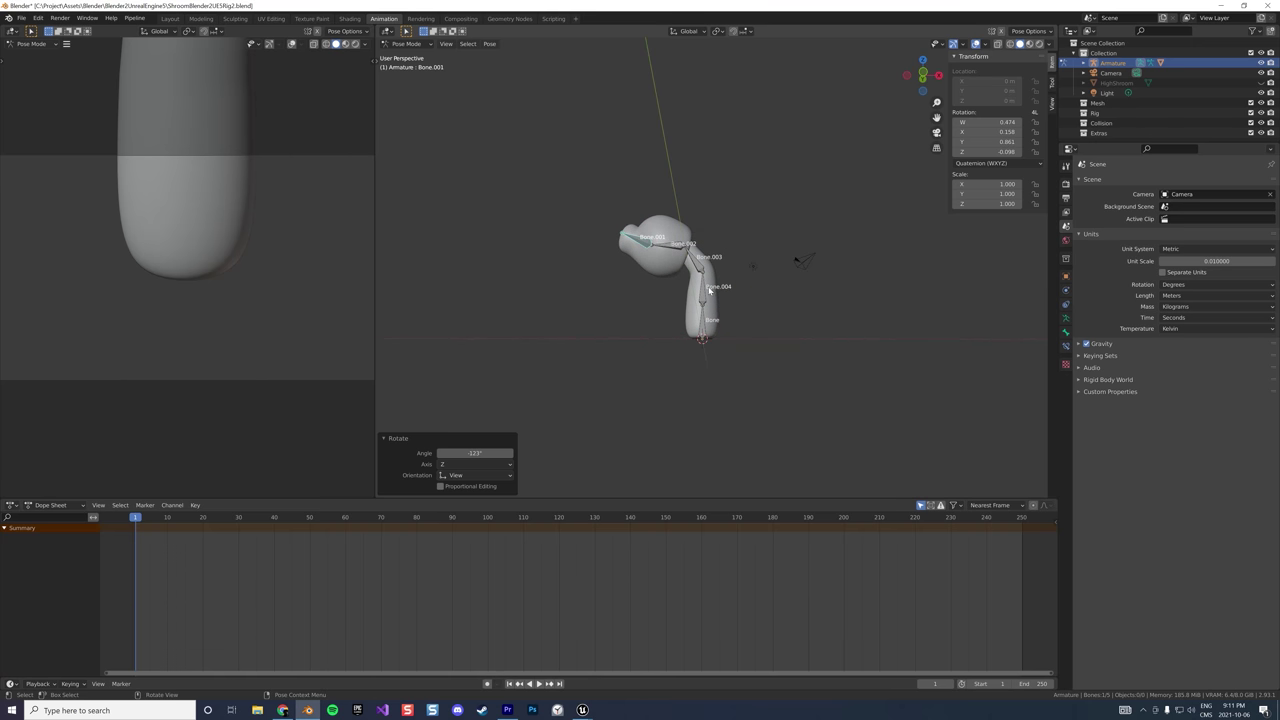
left_click(1066, 304)
left_click(1116, 183)
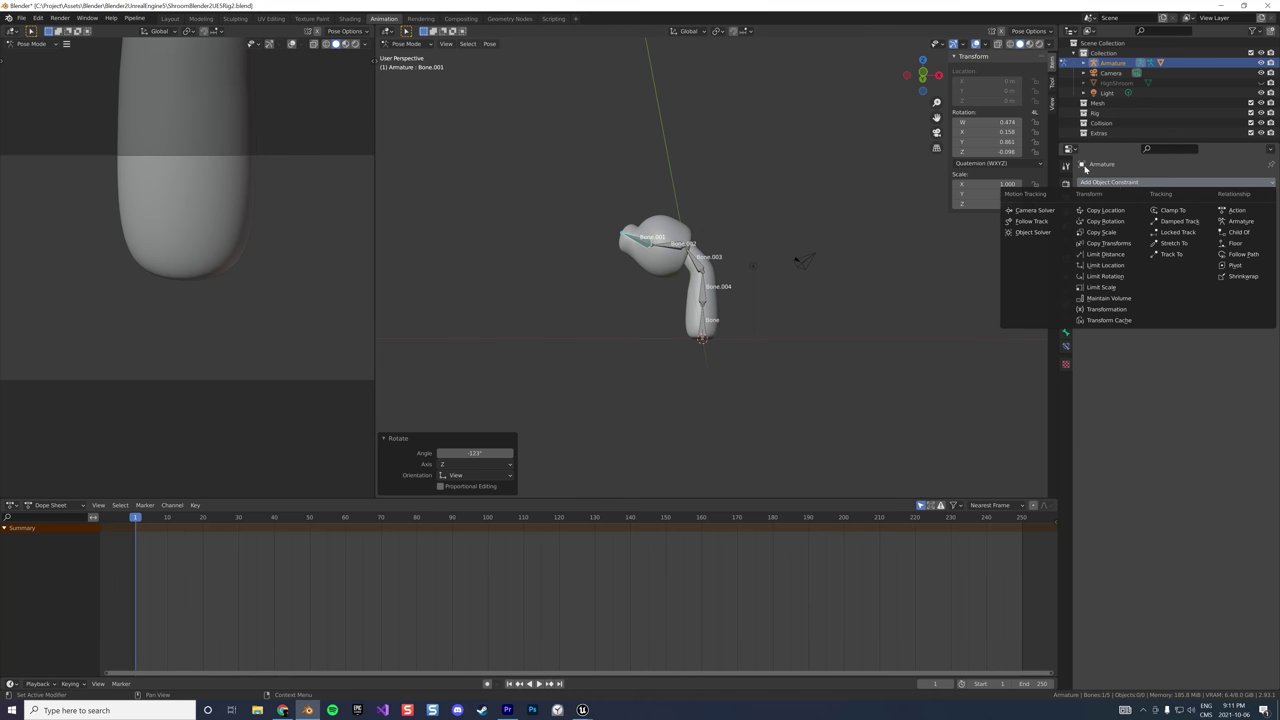
key("Escape")
left_click(1122, 183)
left_click(904, 301)
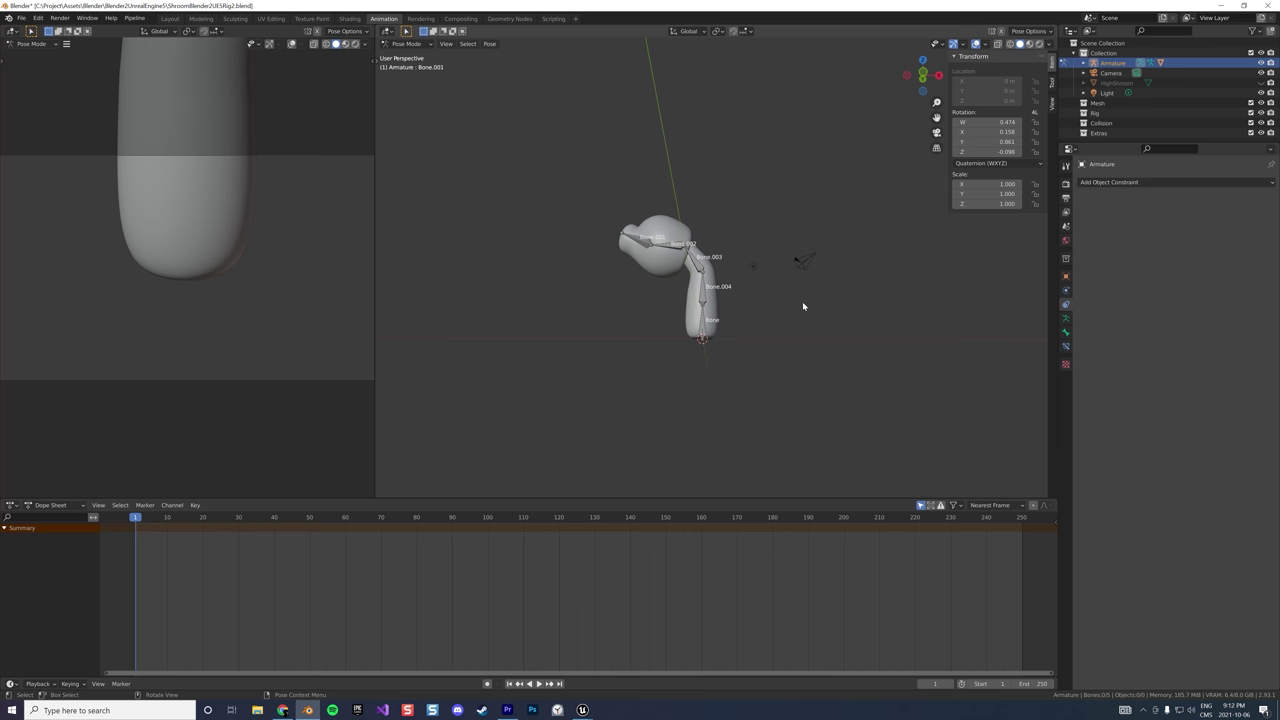
Clear the user transforms of all the armature's bones to restore the upright rest pose
left_click(701, 323)
right_click(702, 324)
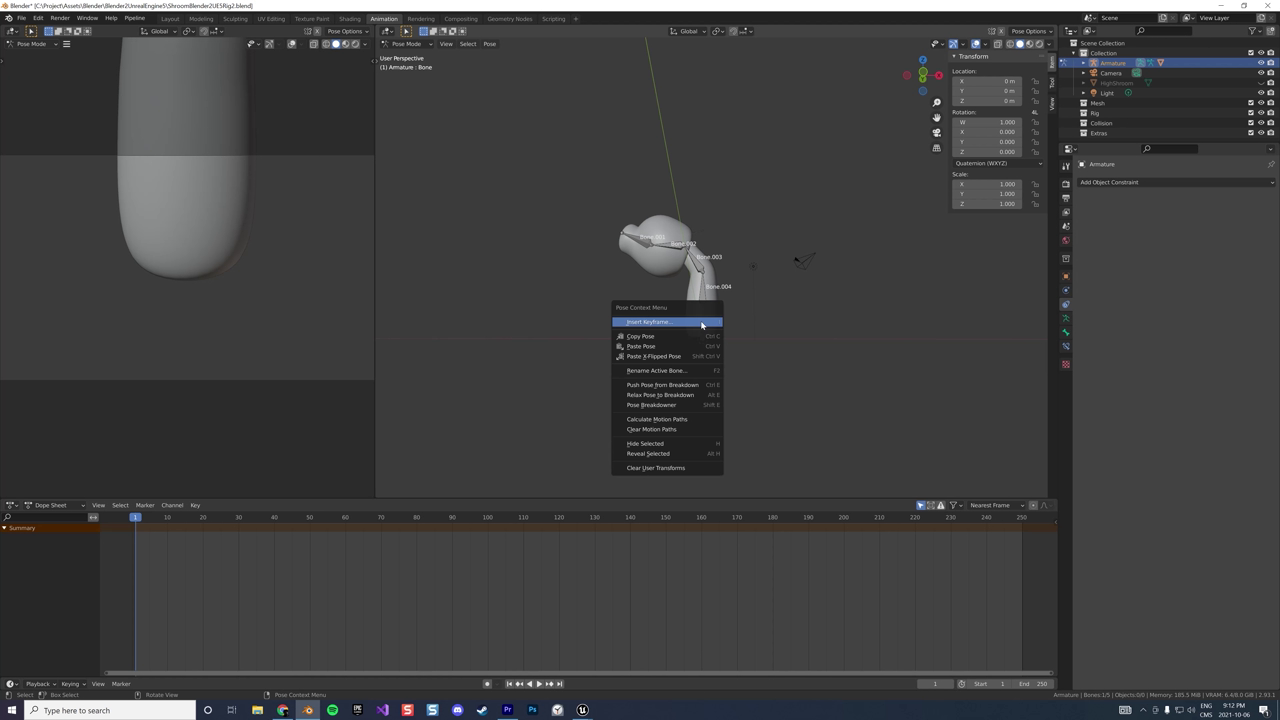
right_click(697, 331)
left_click(697, 331)
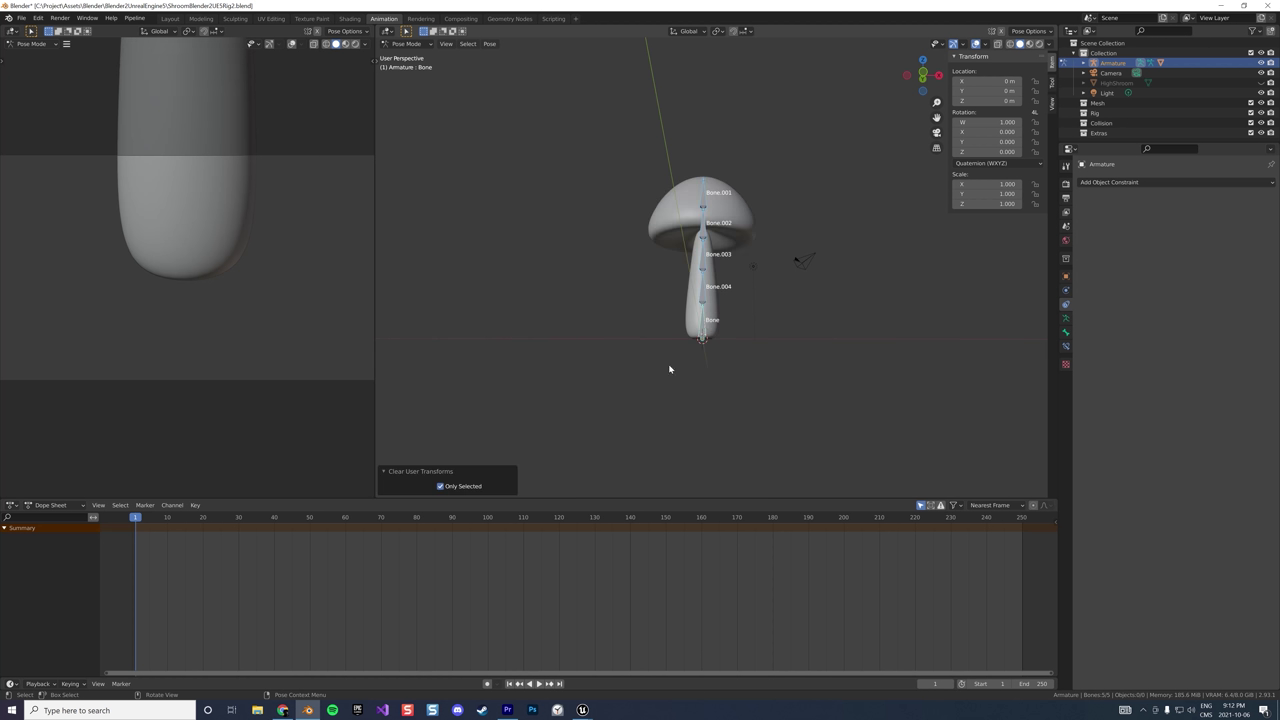
left_click(617, 388)
Select Bone.004 in the stem and switch the armature to Edit Mode
middle_click_drag(606, 290, 606, 317)
left_click(704, 307)
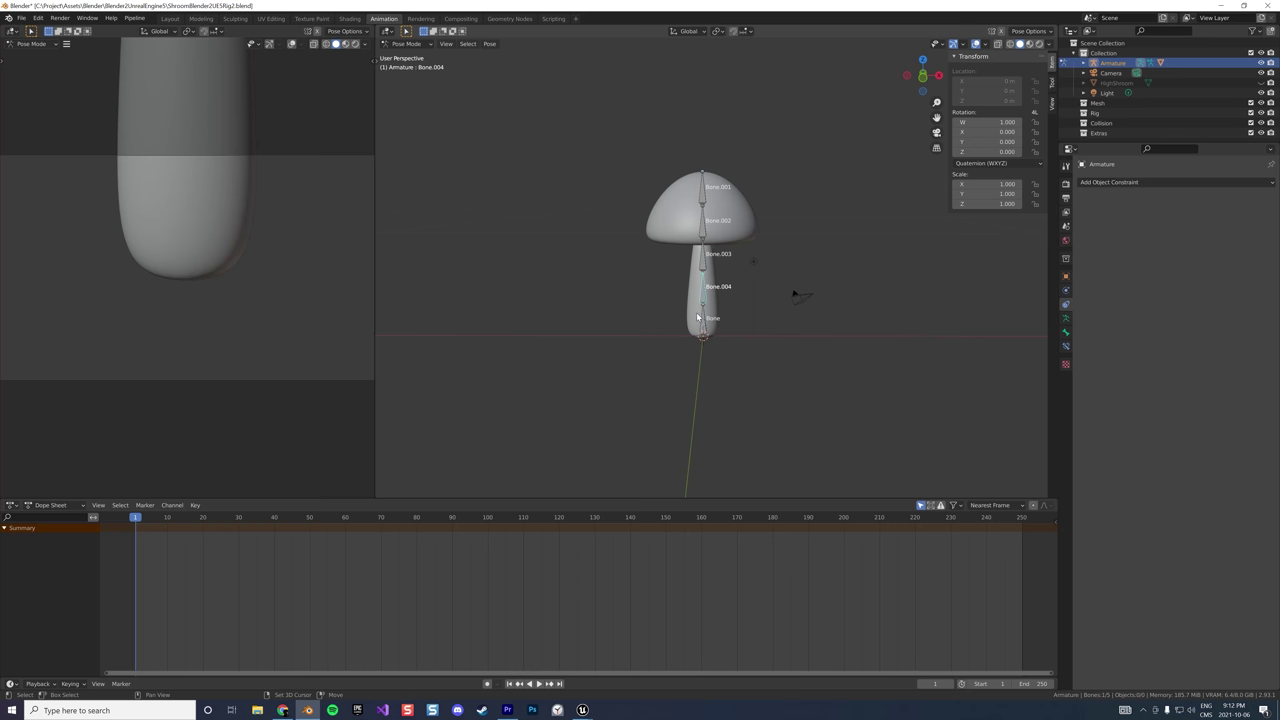
left_click(416, 44)
left_click(407, 66)
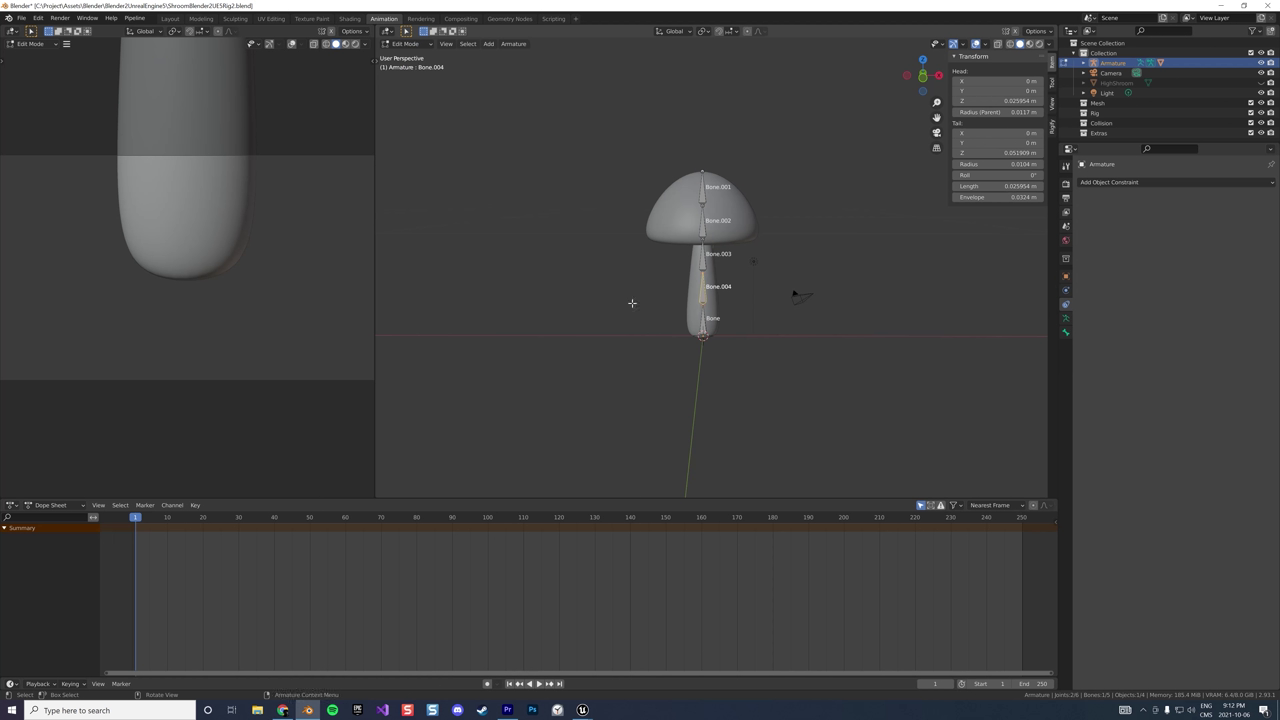
Select Bone.004 together with the root Bone and clear their parent connection using Disconnect Bone
left_click(704, 307)
left_click(706, 326)
right_click(704, 323)
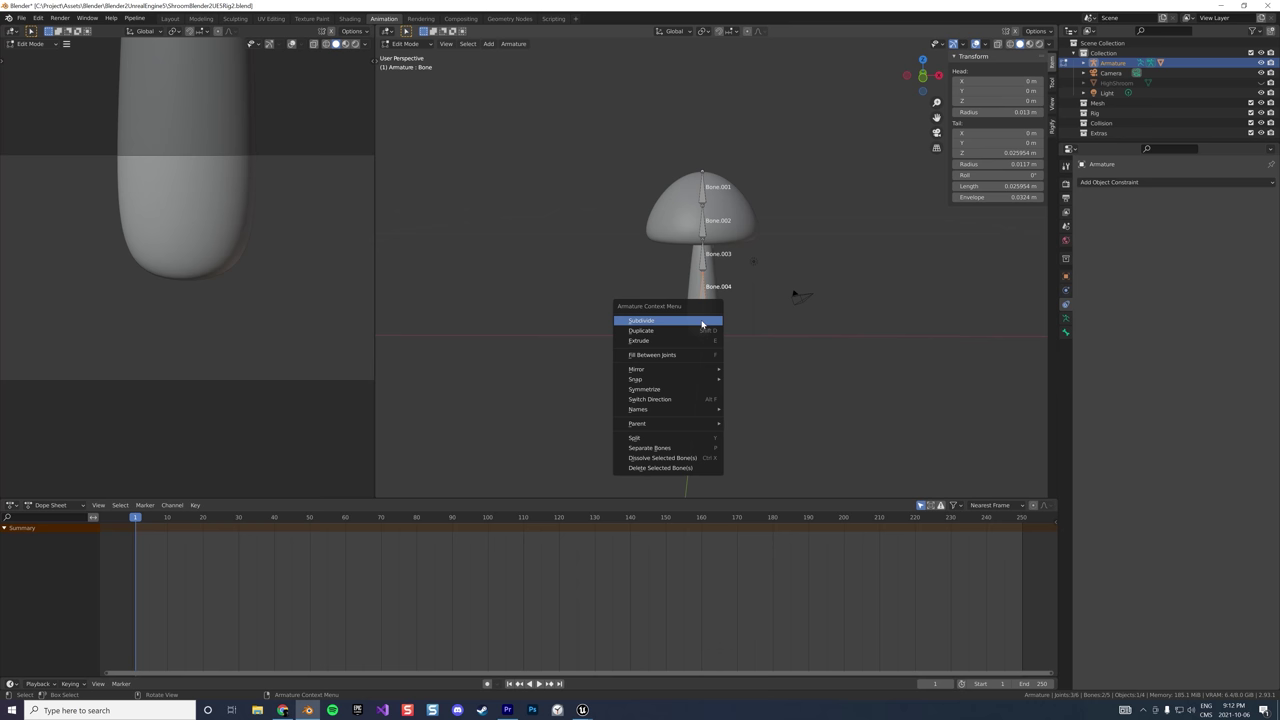
mouse_move(700, 424)
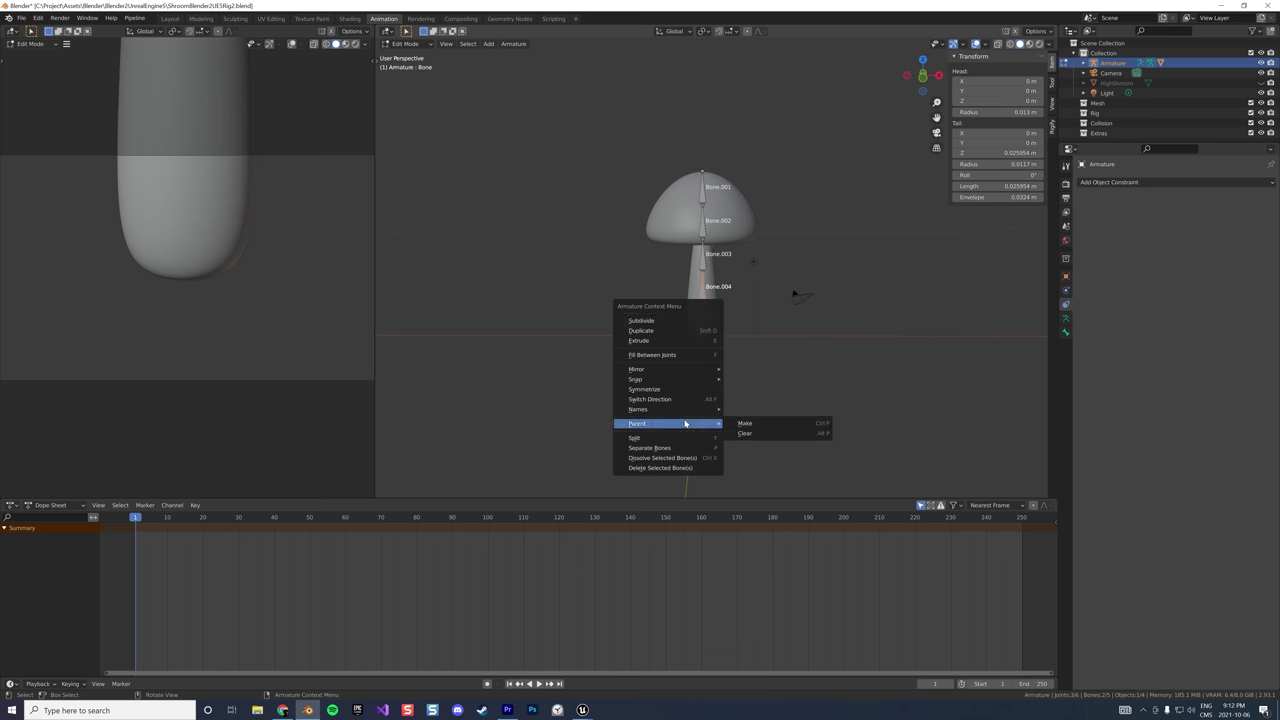
left_click(757, 436)
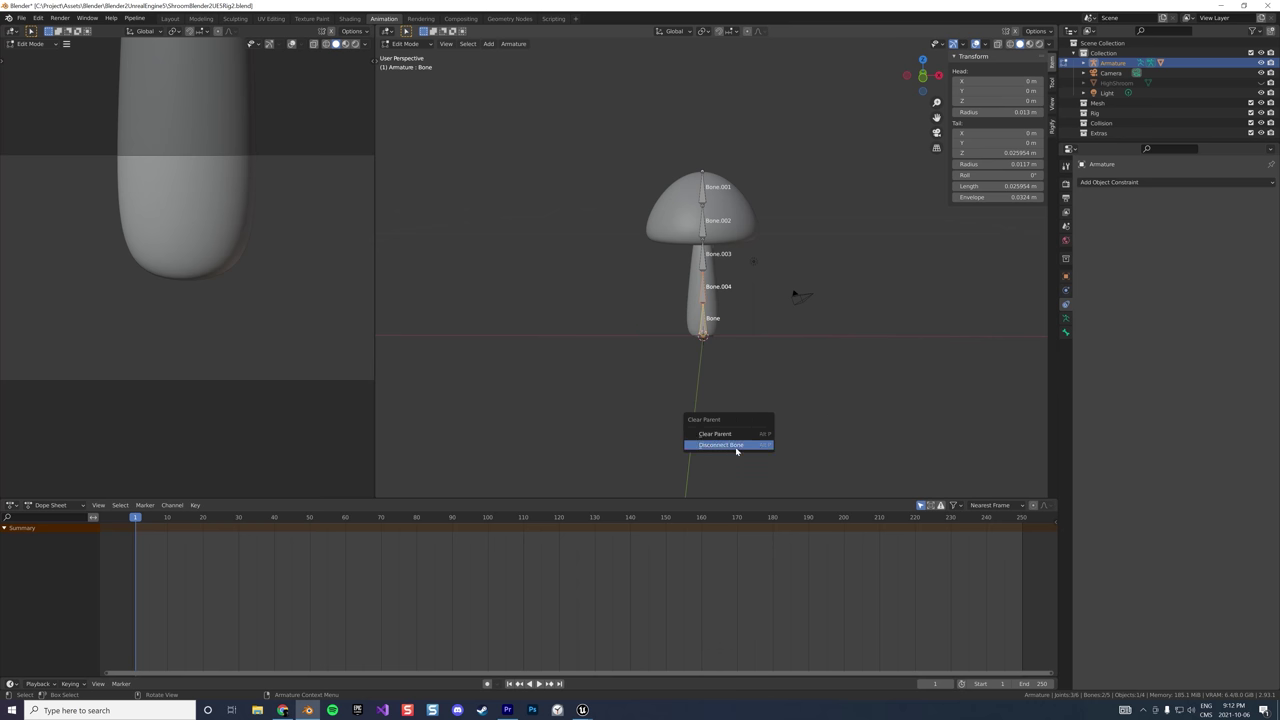
left_click(737, 450)
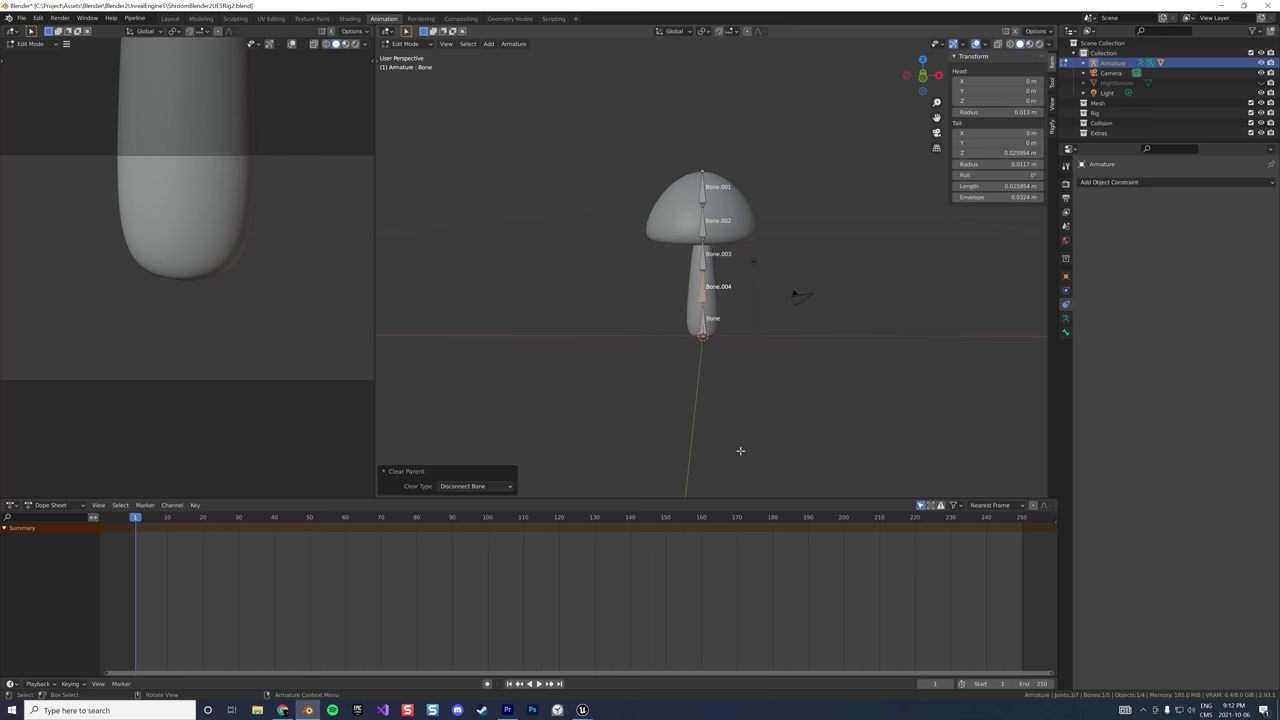
Expand the armature's bone hierarchy in the outliner down to Bone.004 and make that bone the active selection
left_click(1086, 64)
left_click(1094, 83)
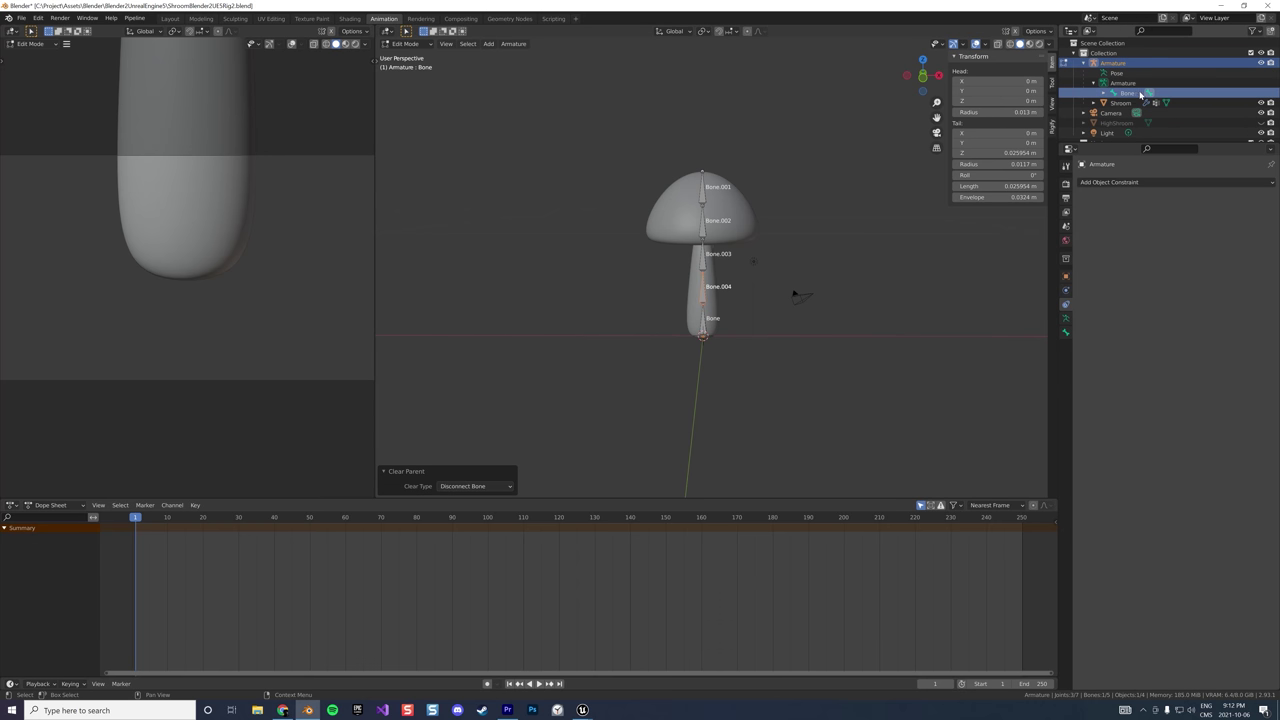
left_click(1104, 94)
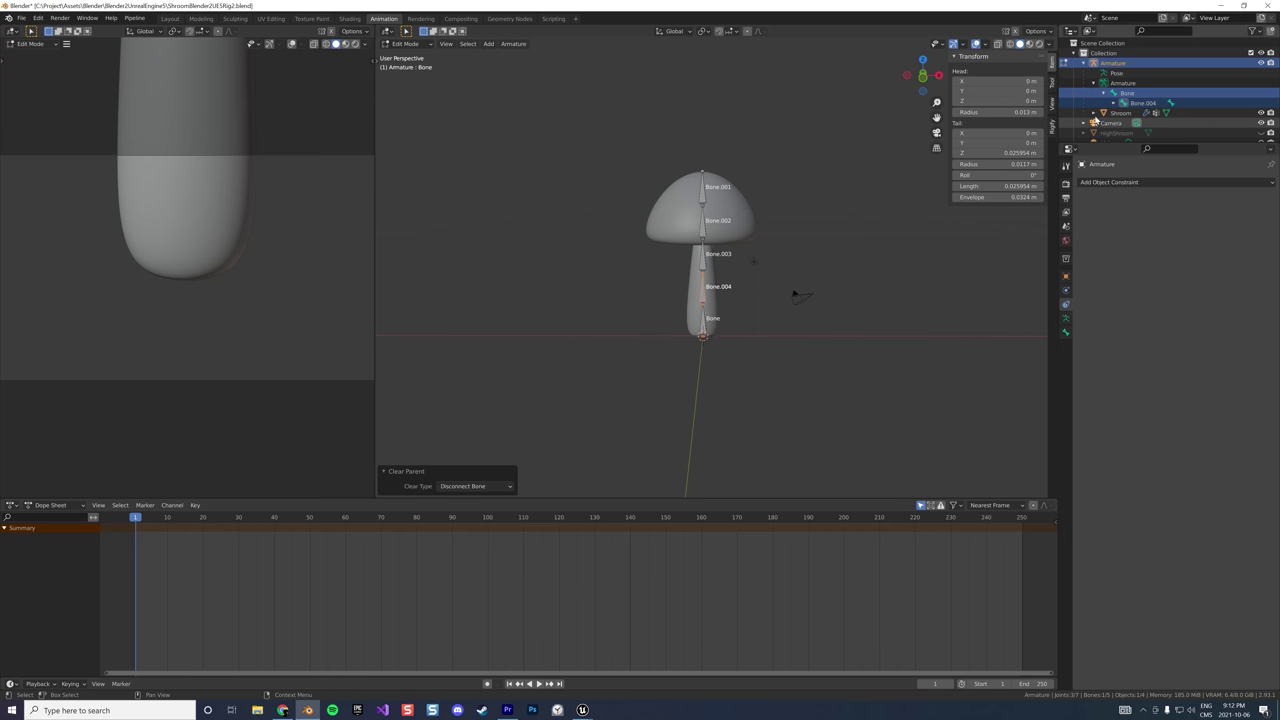
left_click(724, 302)
left_click(708, 297)
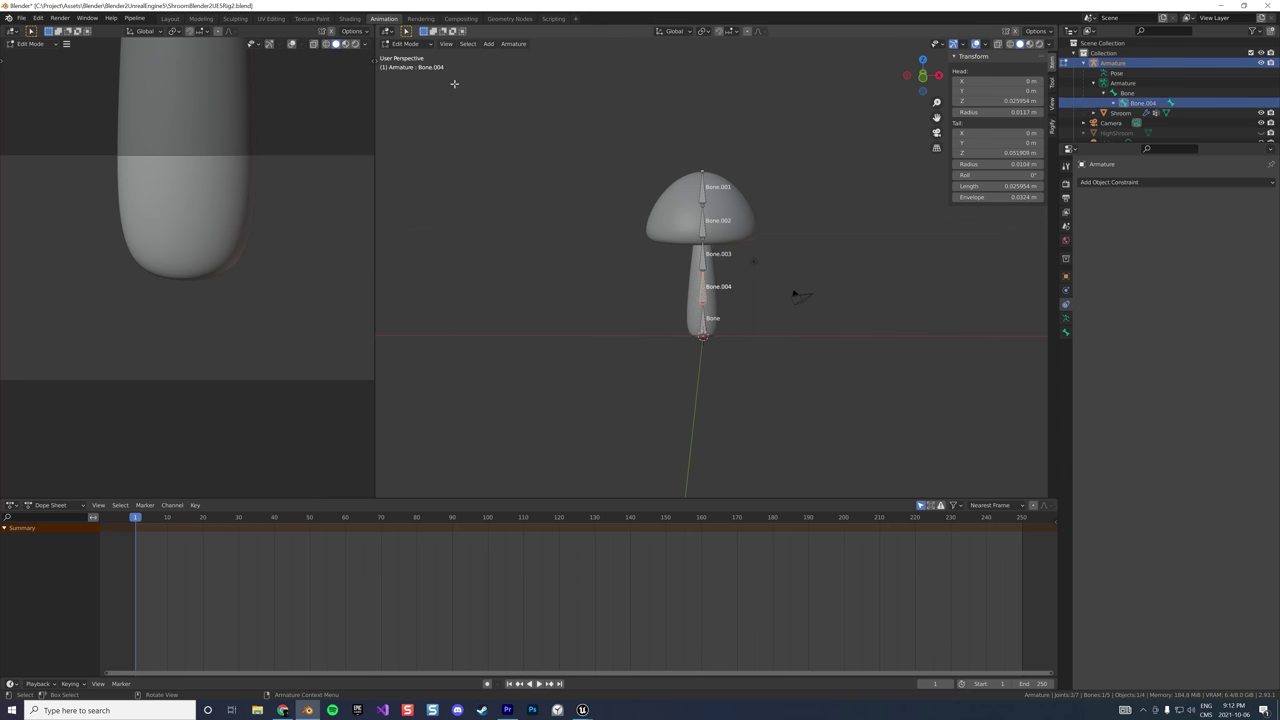
Switch the armature to Pose Mode and move Bone.004 by about -0.16 m in X and 0.076 m in Z, away from the root bone
left_click(424, 46)
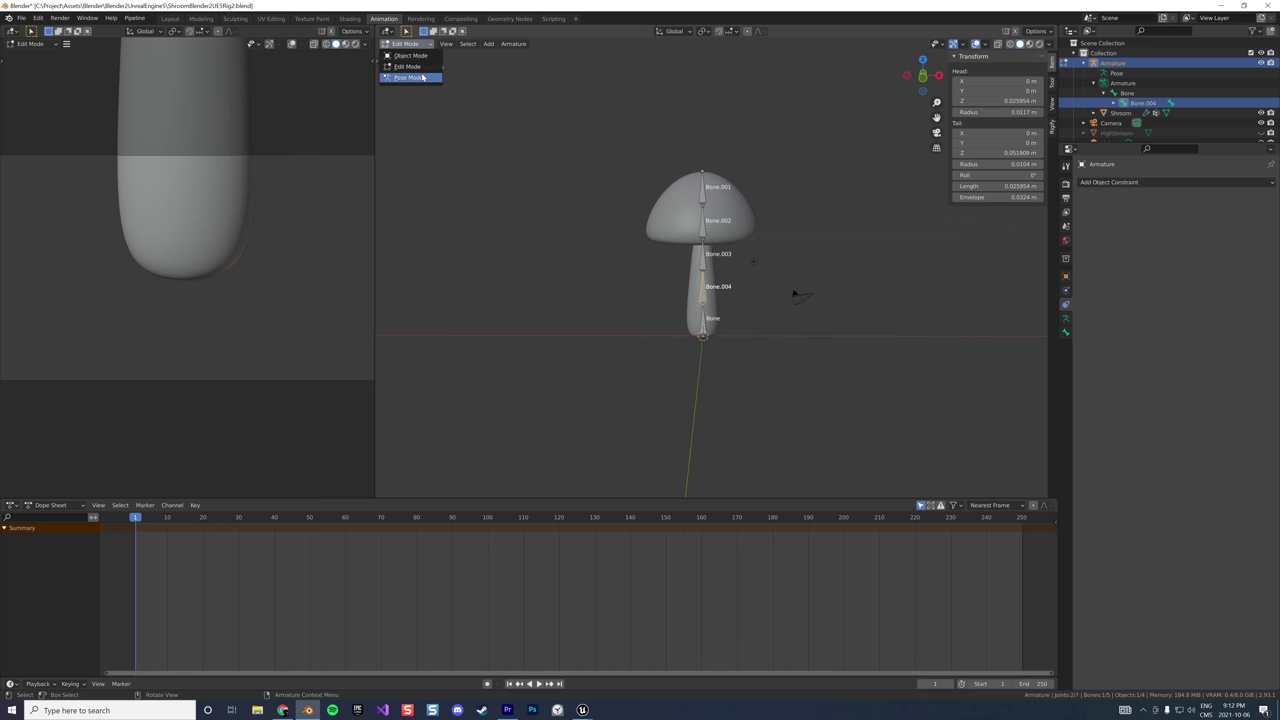
left_click(418, 77)
left_click(701, 297)
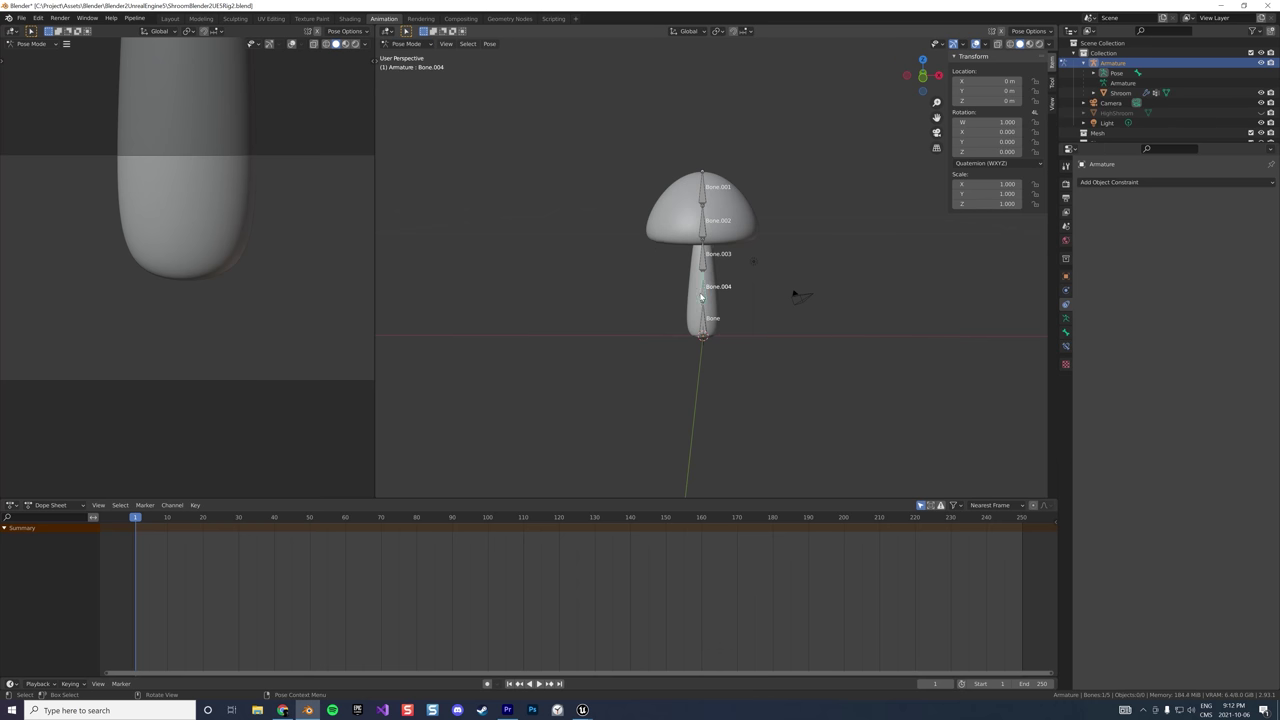
key("g")
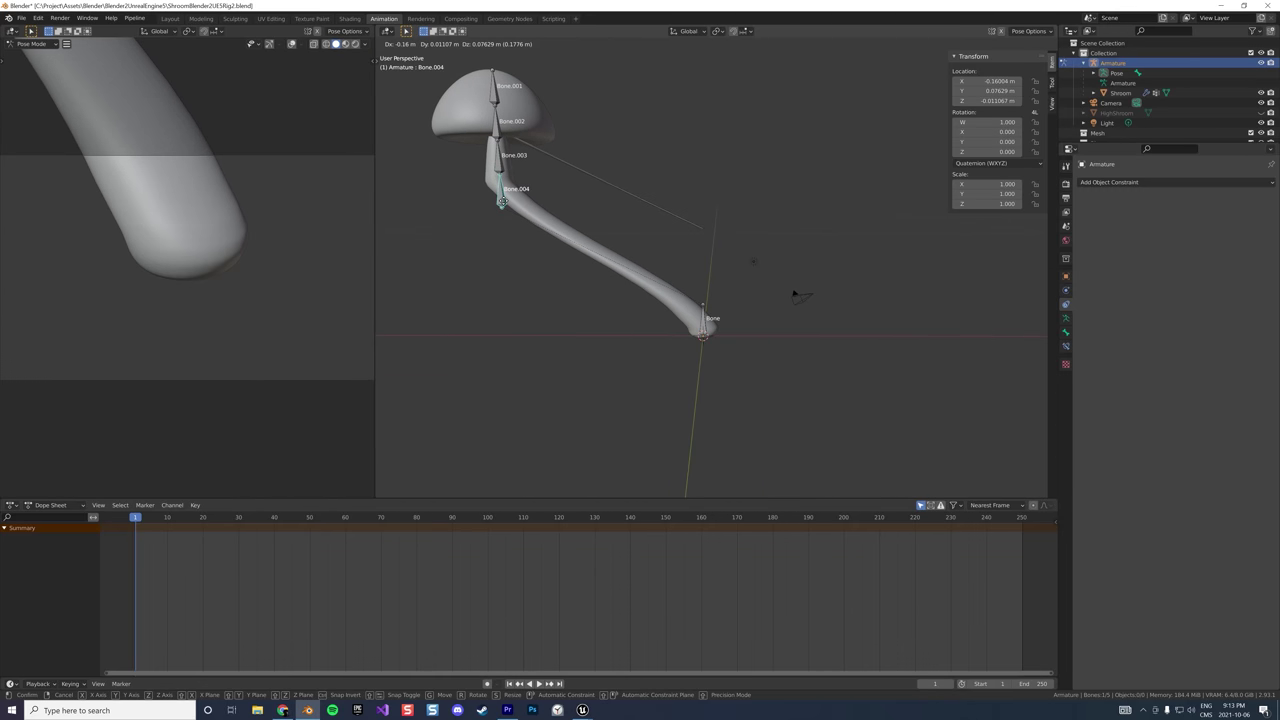
left_click(502, 200)
middle_click_drag(502, 200, 608, 198)
scroll(624, 192, "up", 3)
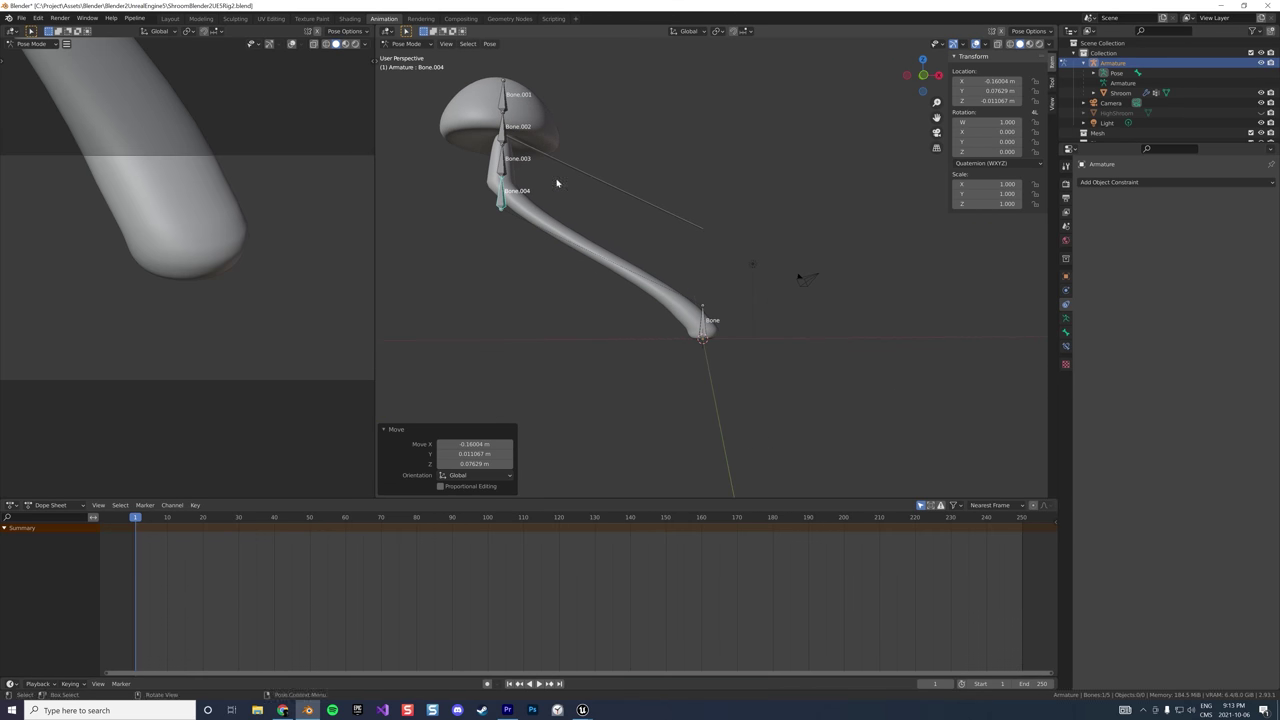
Put the Shroom mesh into Weight Paint mode and set the brush radius to about 230 px
left_click(410, 44)
left_click(412, 58)
left_click(418, 45)
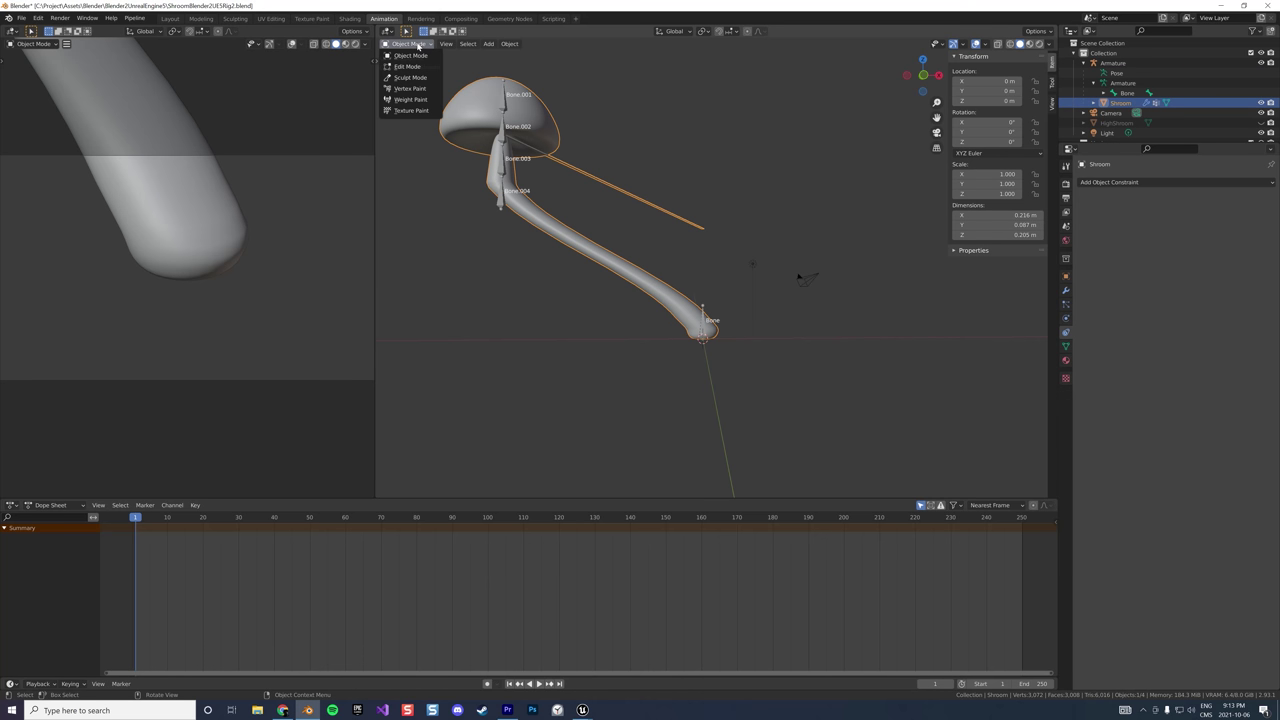
left_click(421, 98)
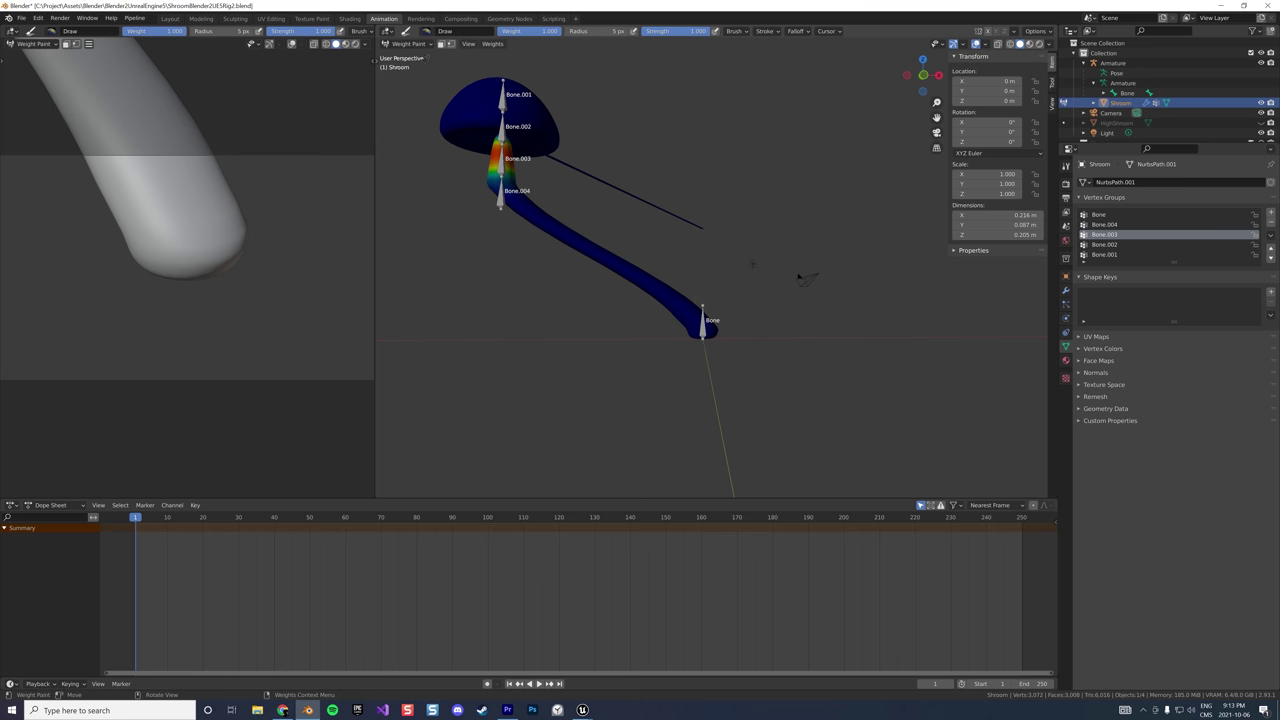
scroll(709, 218, "up", 5)
key("f")
left_click(671, 98)
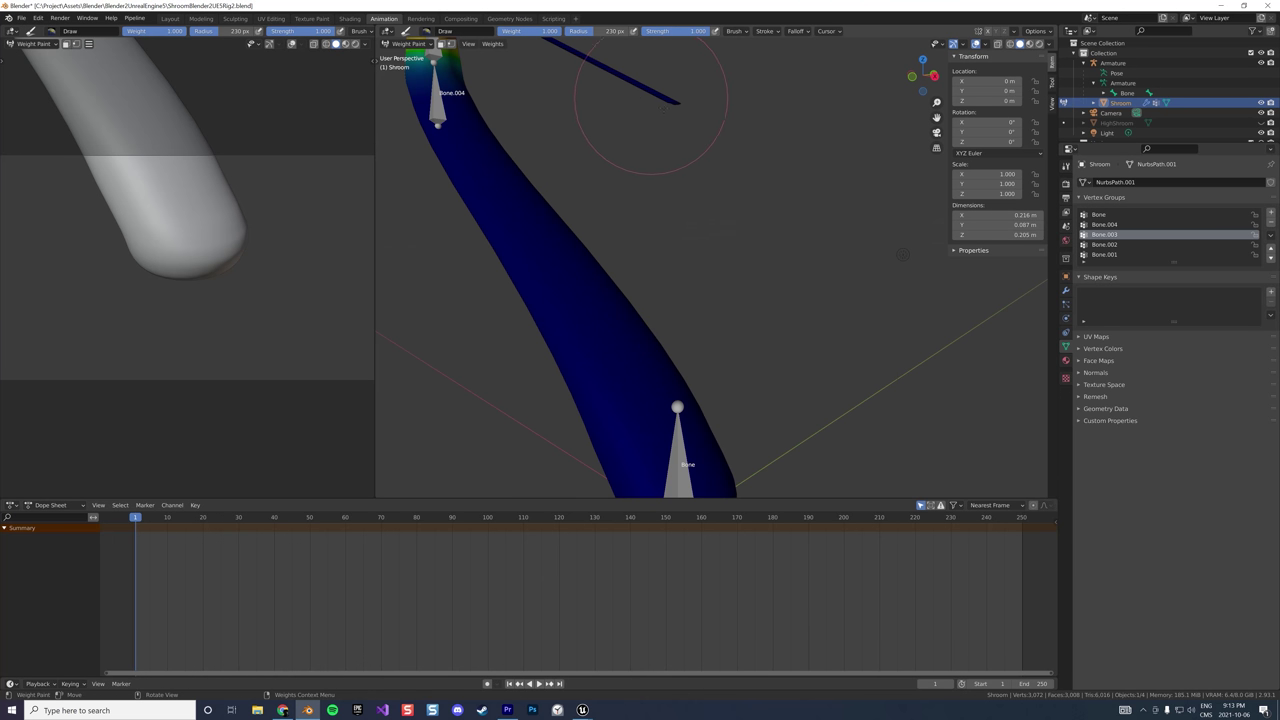
Inspect the mesh's weights for the Bone.002, Bone.001 and Bone vertex groups
mouse_move(669, 94)
middle_mouse_down()
mouse_move(662, 134)
mouse_move(648, 97)
middle_mouse_up()
scroll(662, 134, "down", 4)
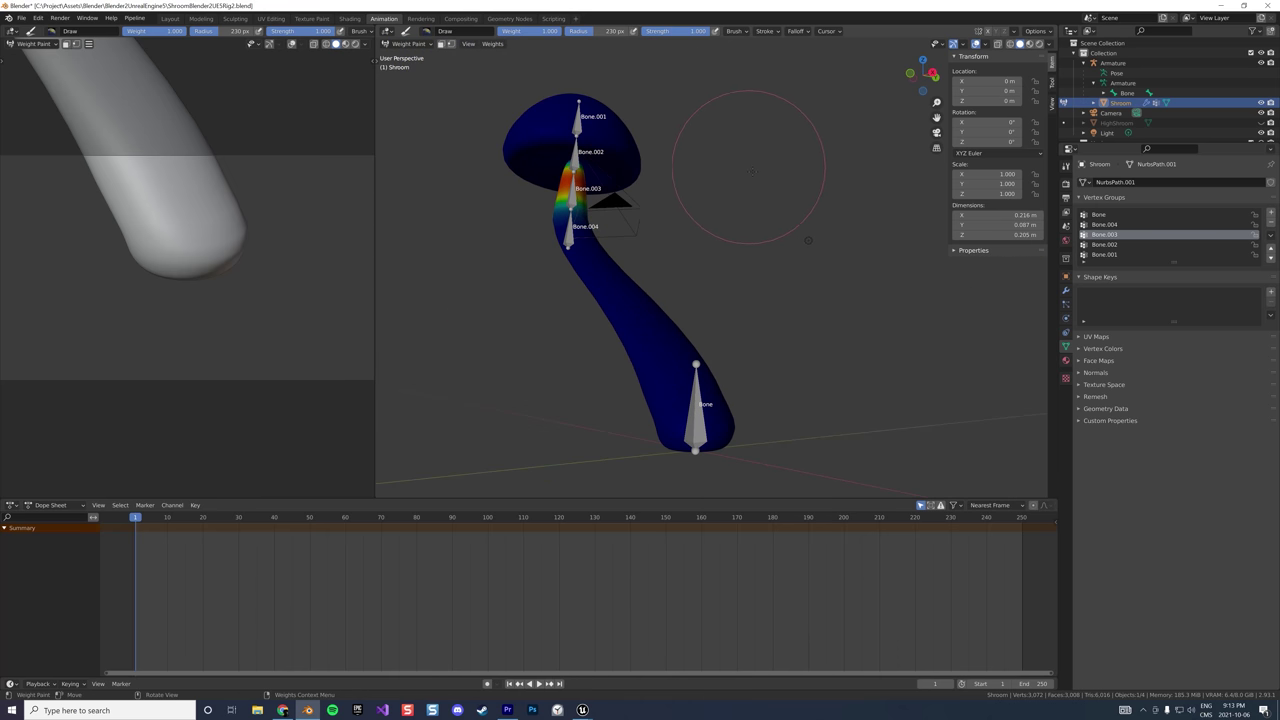
left_click(1108, 245)
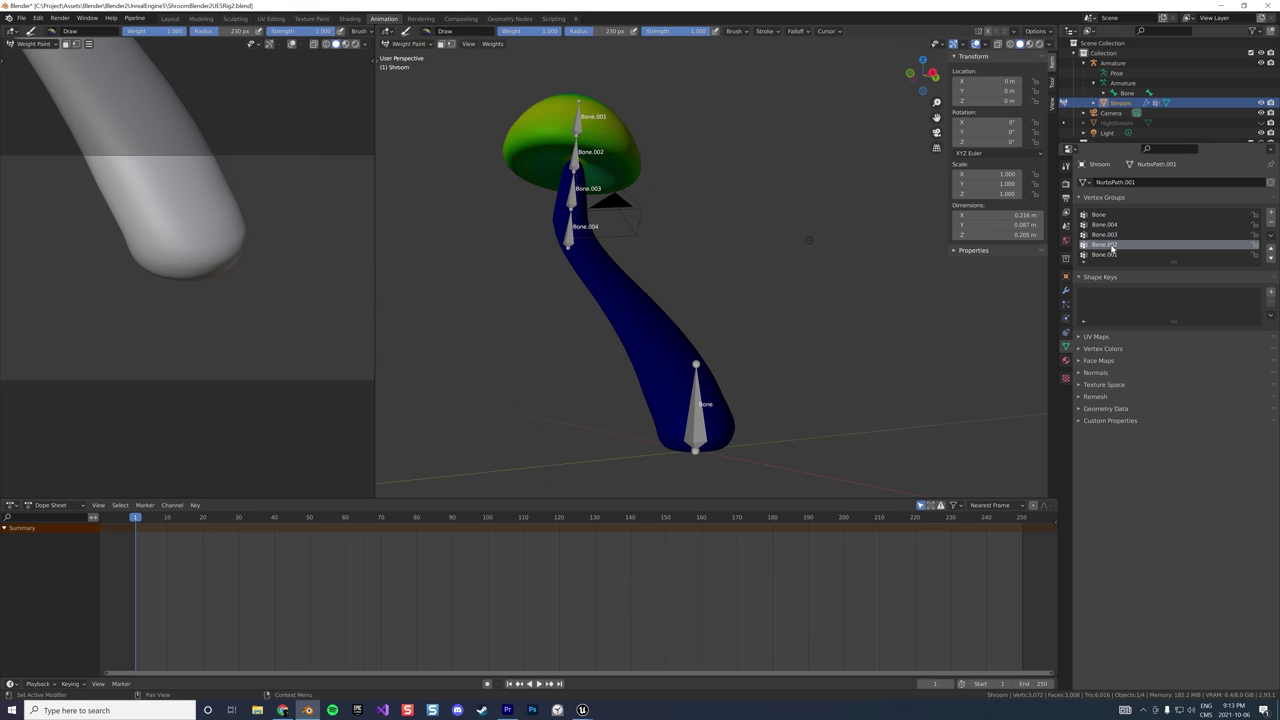
left_click(1109, 255)
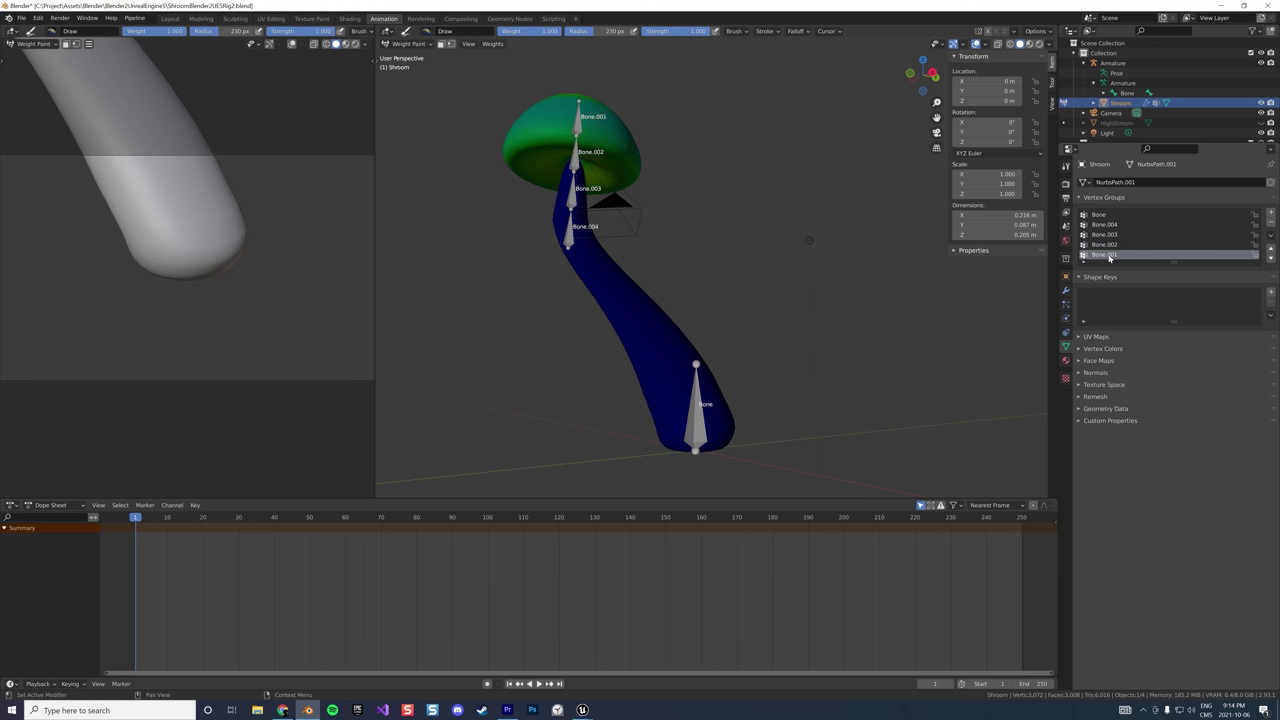
left_click(1100, 214)
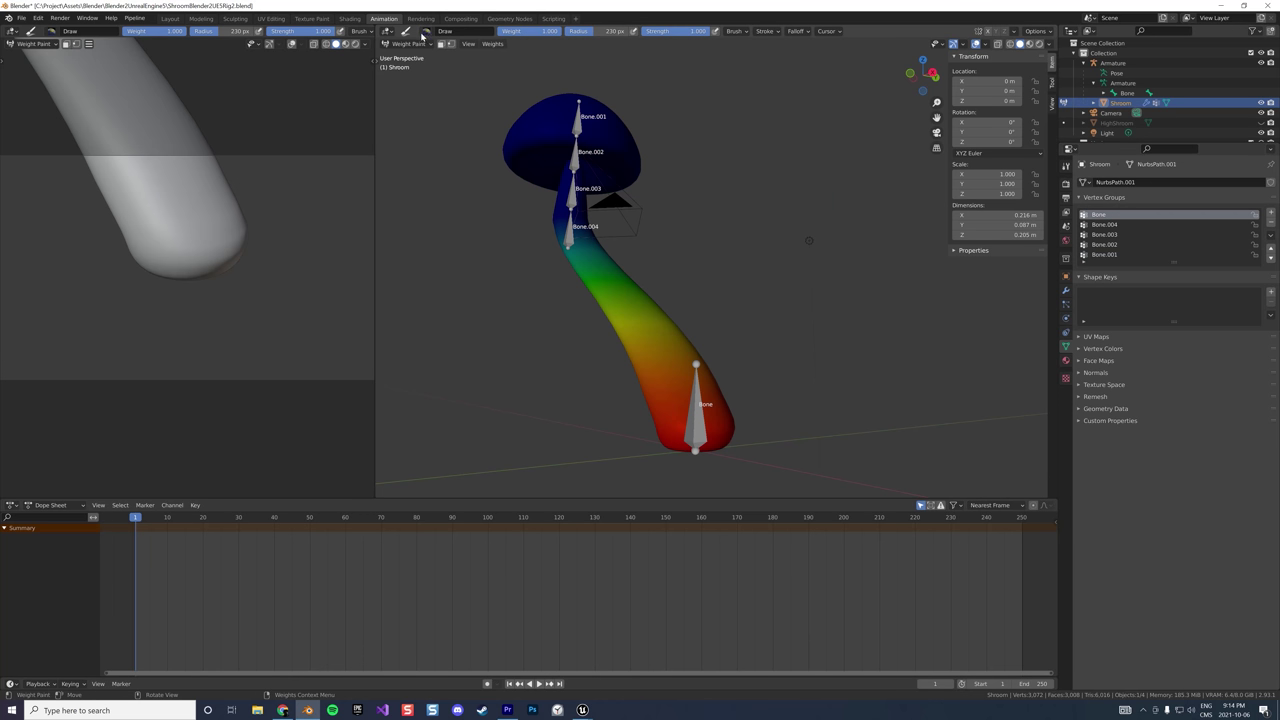
Leave Weight Paint mode on the mesh and switch the armature to Edit Mode
left_click(408, 43)
left_click(410, 57)
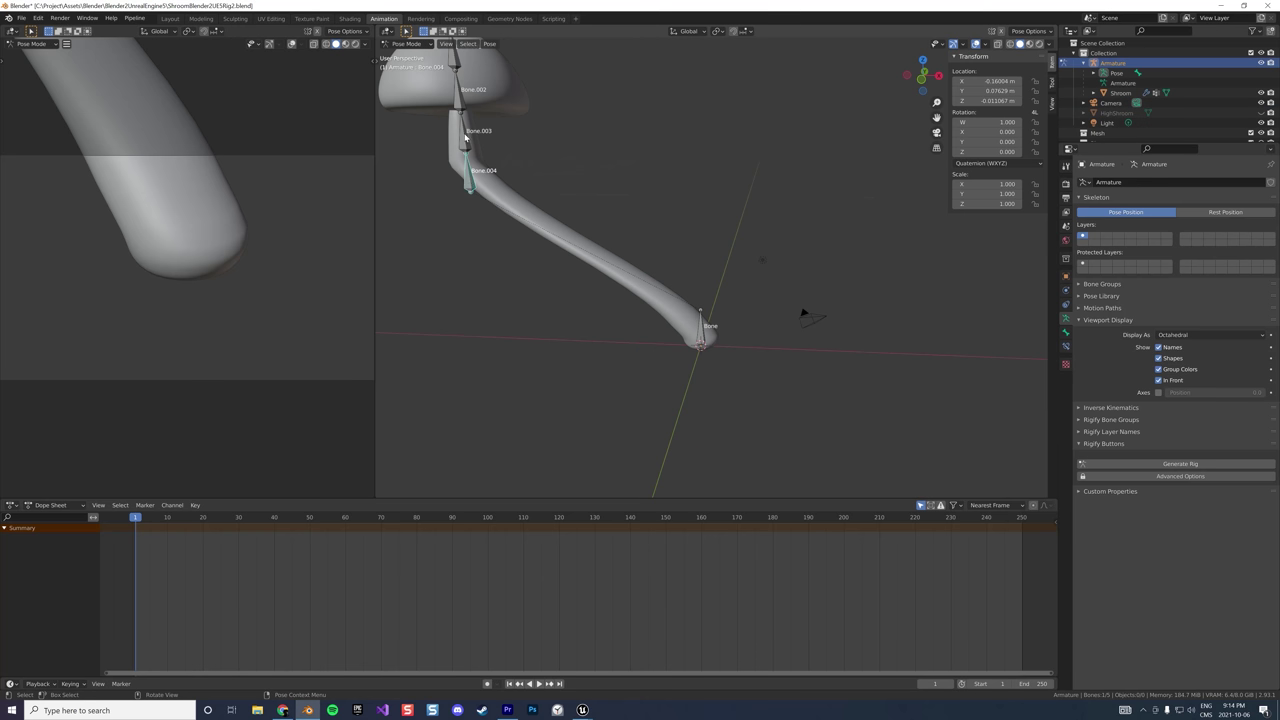
left_click(463, 146)
left_click(467, 170, "shift")
right_click(466, 173)
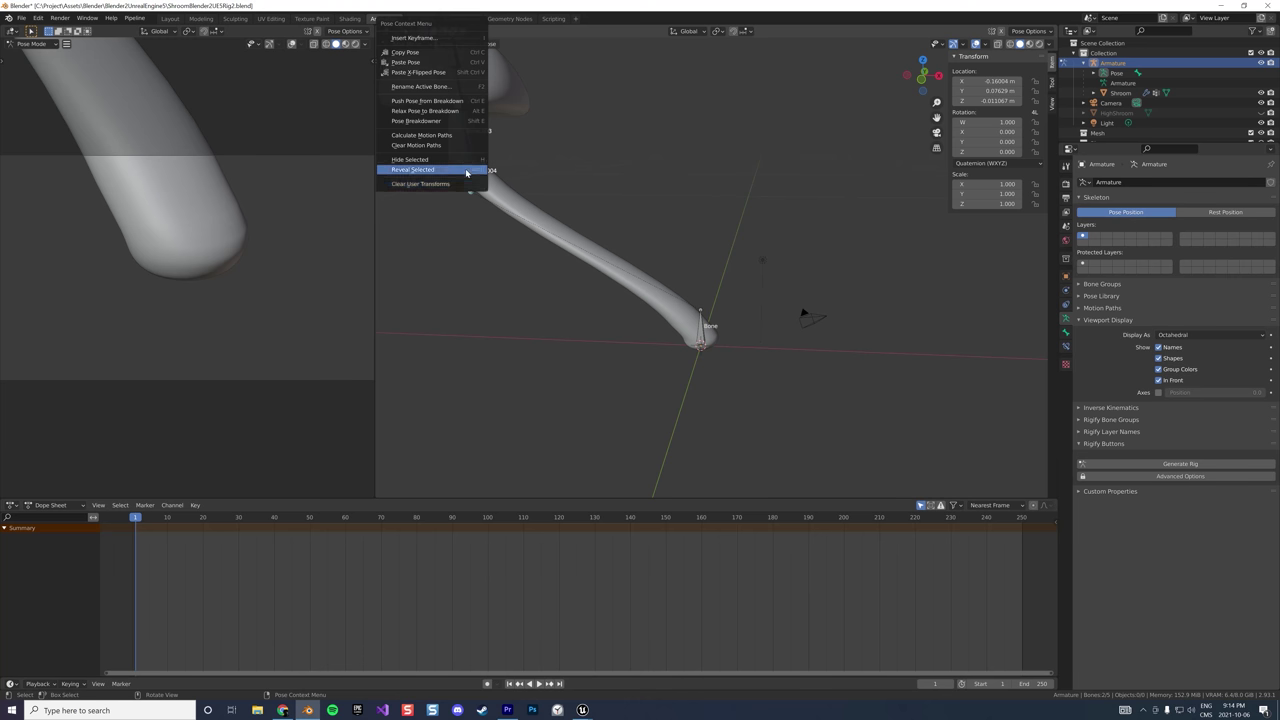
left_click(666, 171)
left_click(407, 44)
left_click(410, 66)
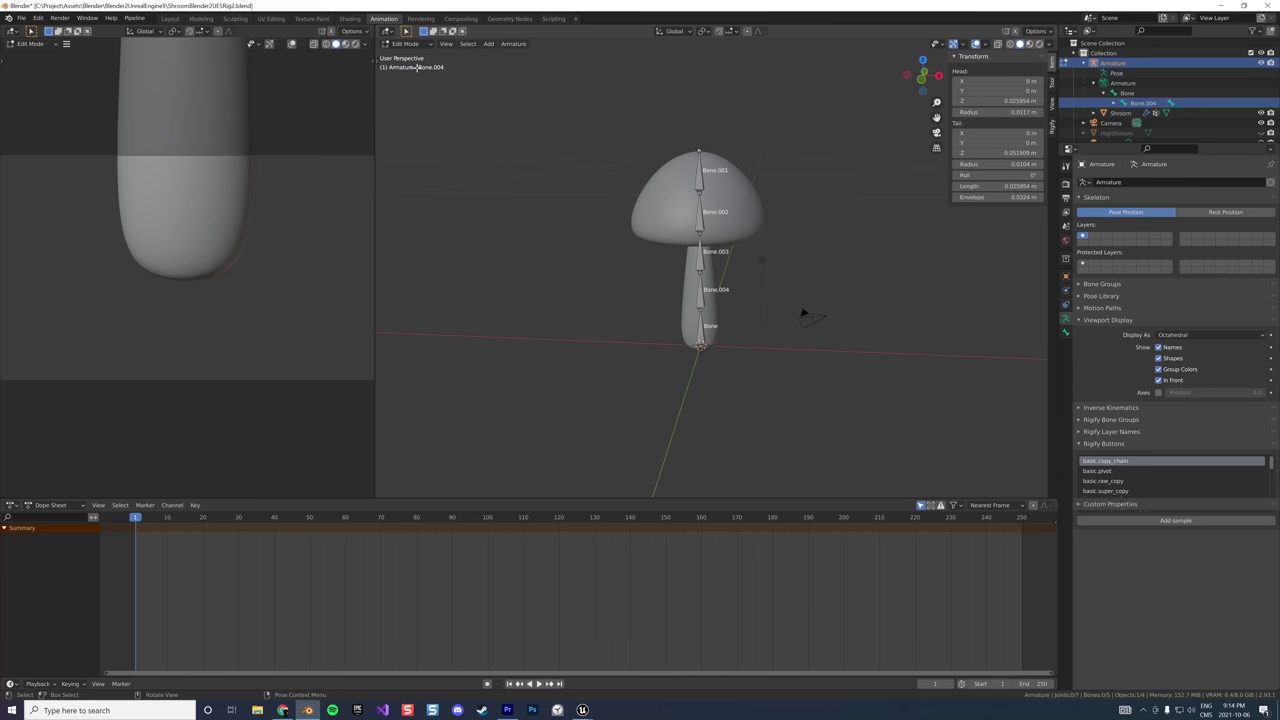
Select Bone.003 together with Bone.004 and clear their parent connection using Disconnect Bone
left_click(708, 286)
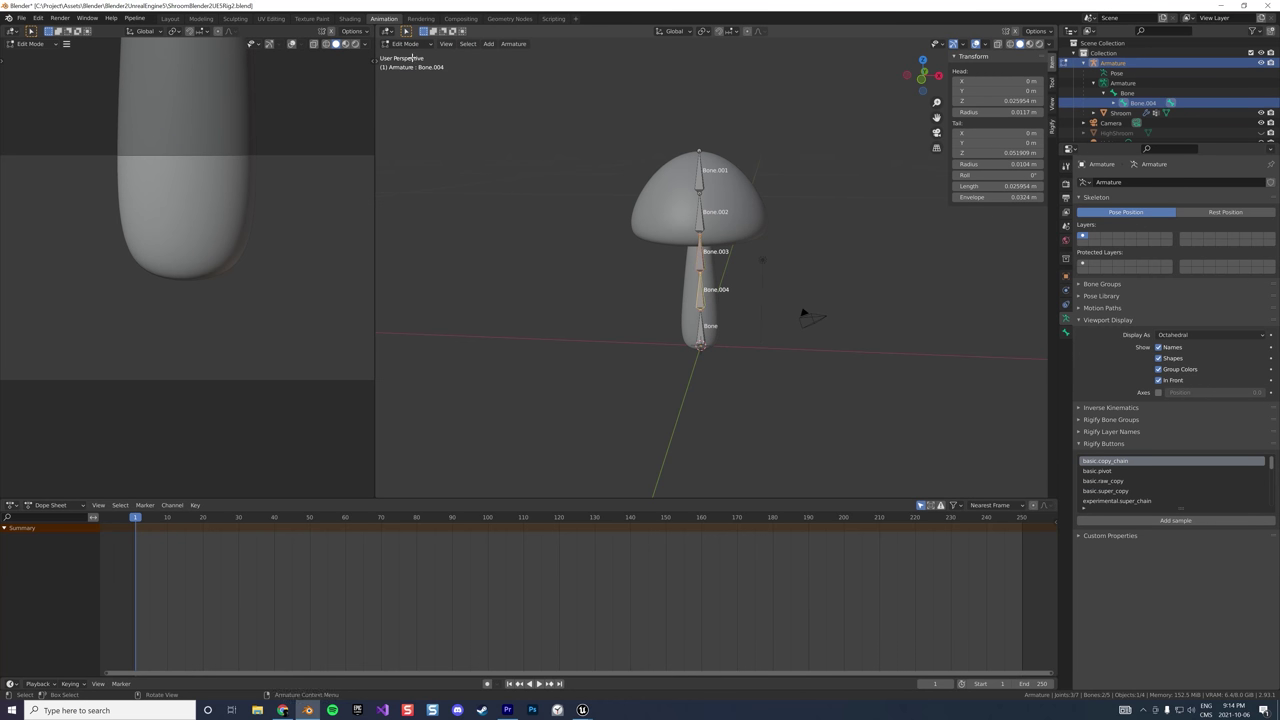
left_click(410, 44)
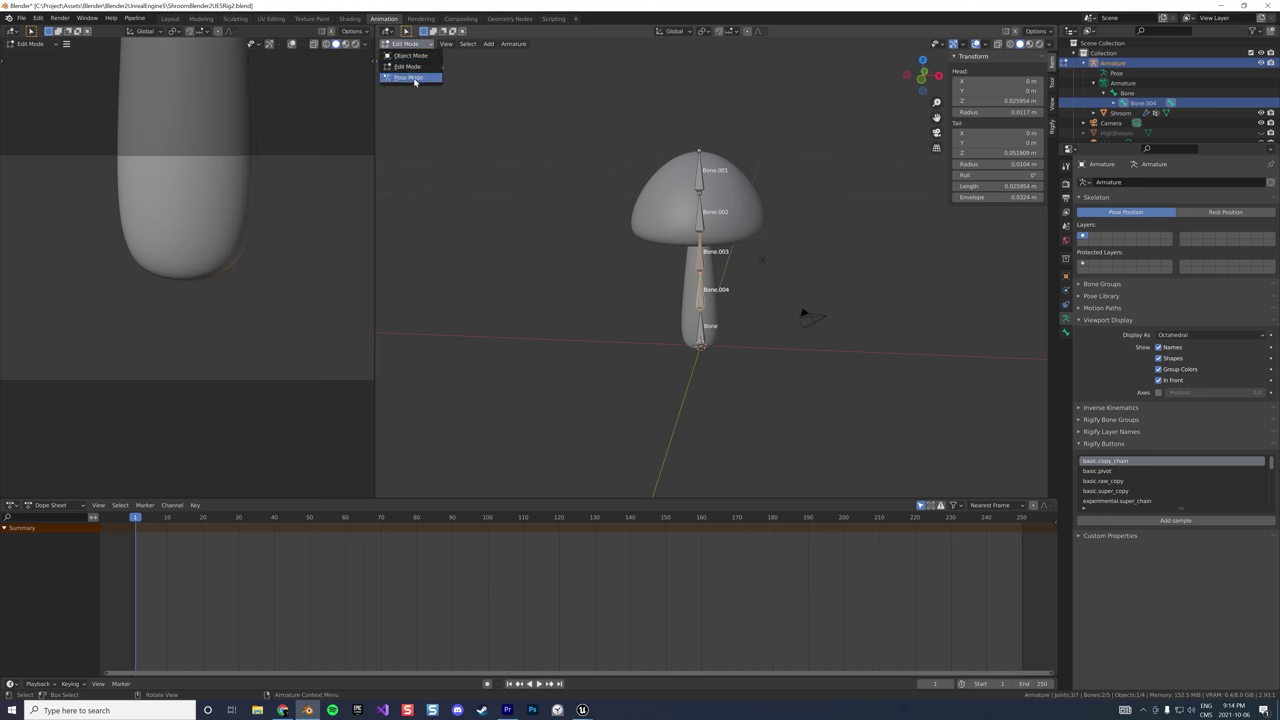
left_click(412, 67)
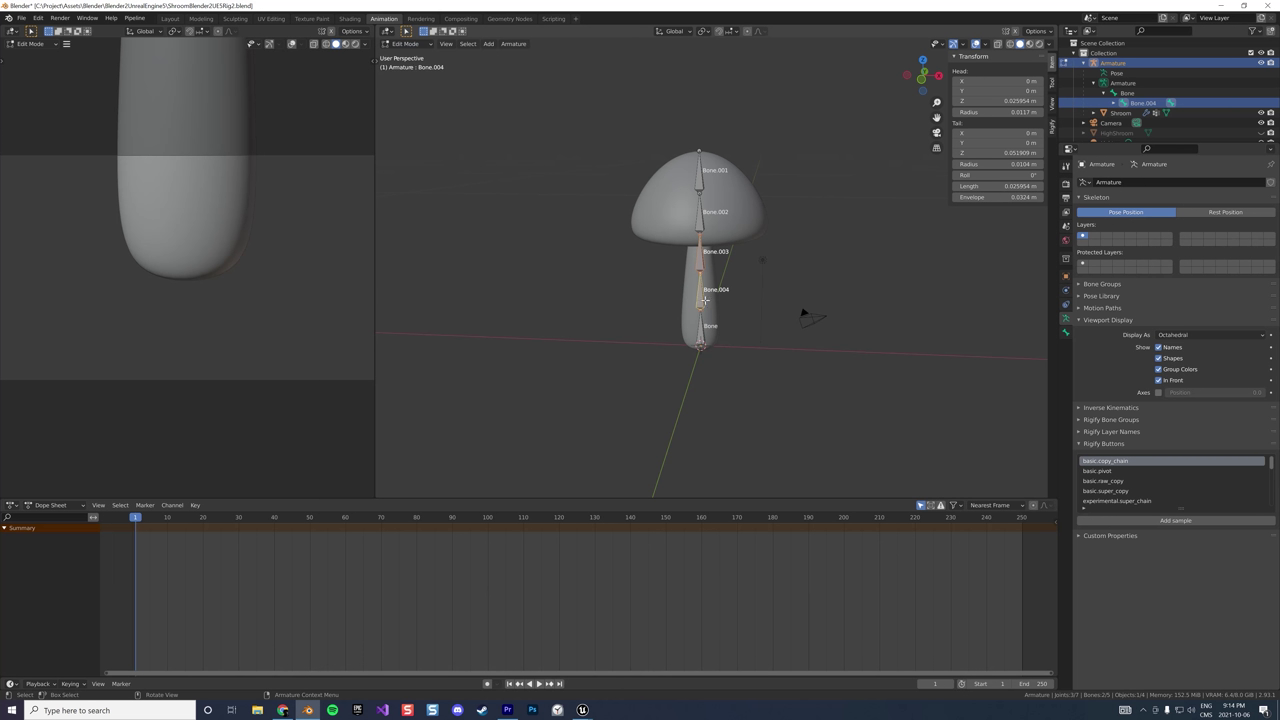
right_click(705, 300)
left_click(750, 305)
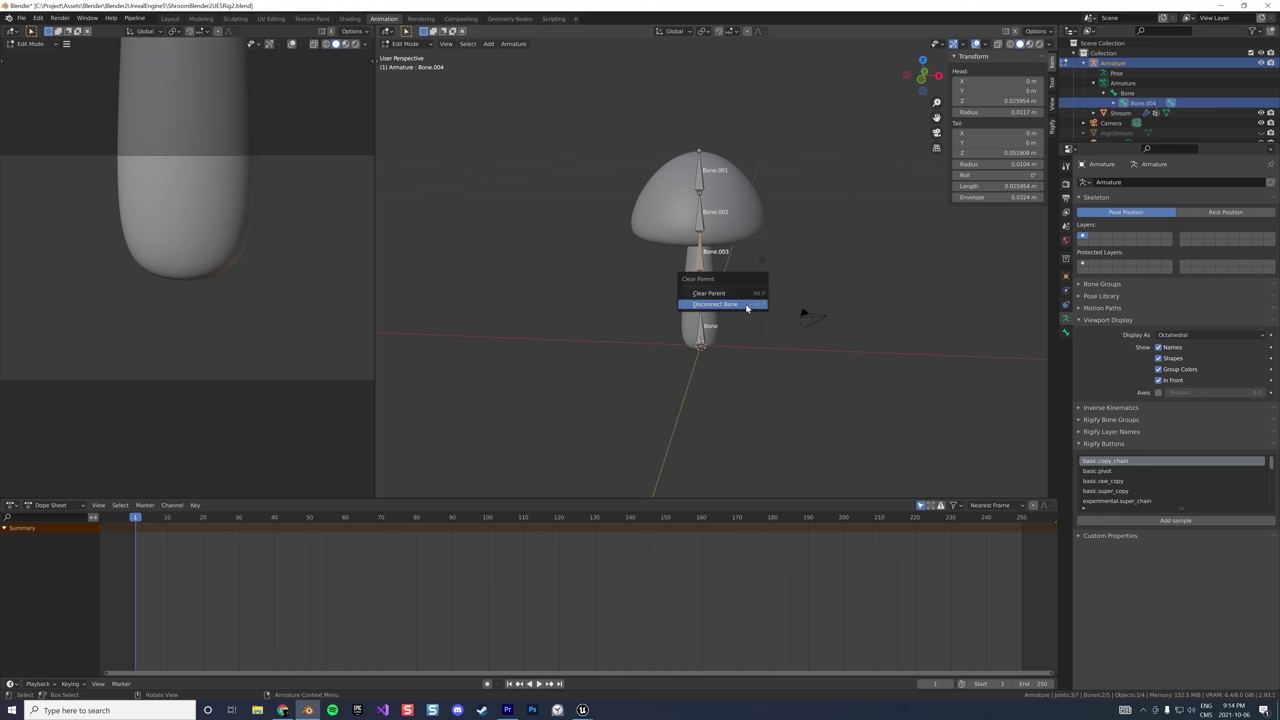
left_click(746, 305)
Select Bone.002 together with Bone.003 and clear their parent connection using Disconnect Bone
left_click(705, 230)
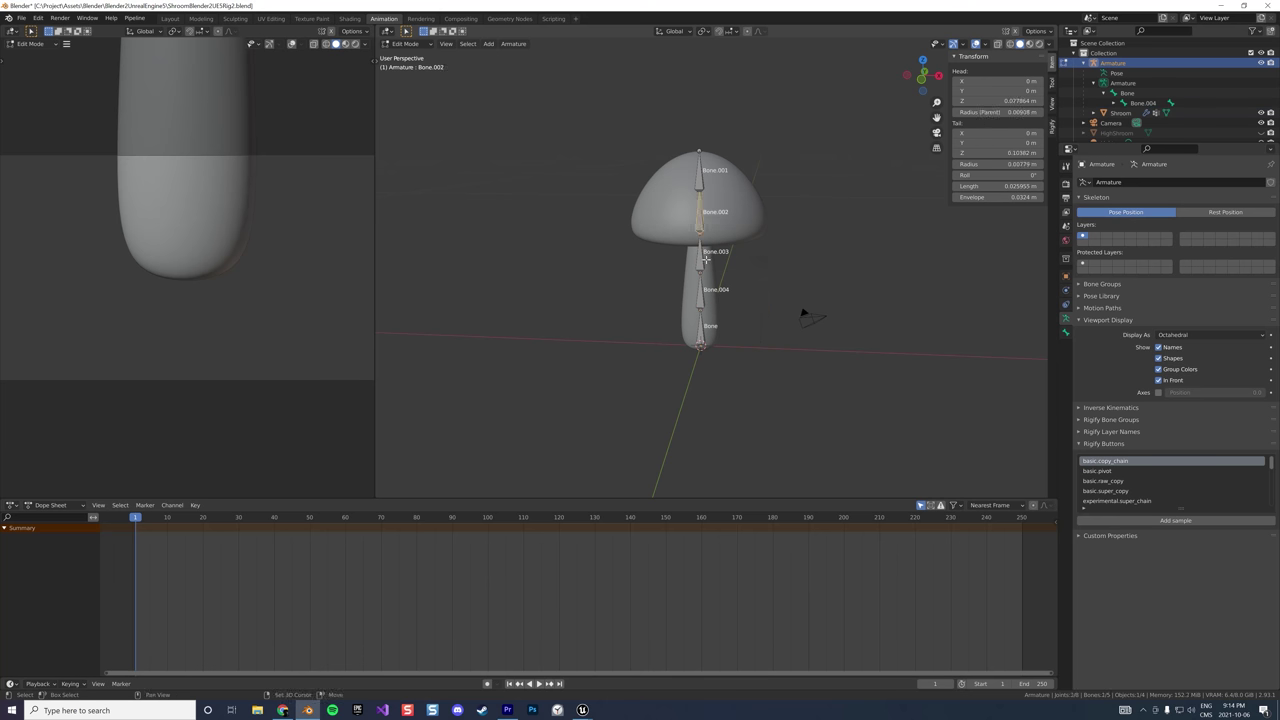
left_click(705, 259)
right_click(705, 259)
mouse_move(703, 260)
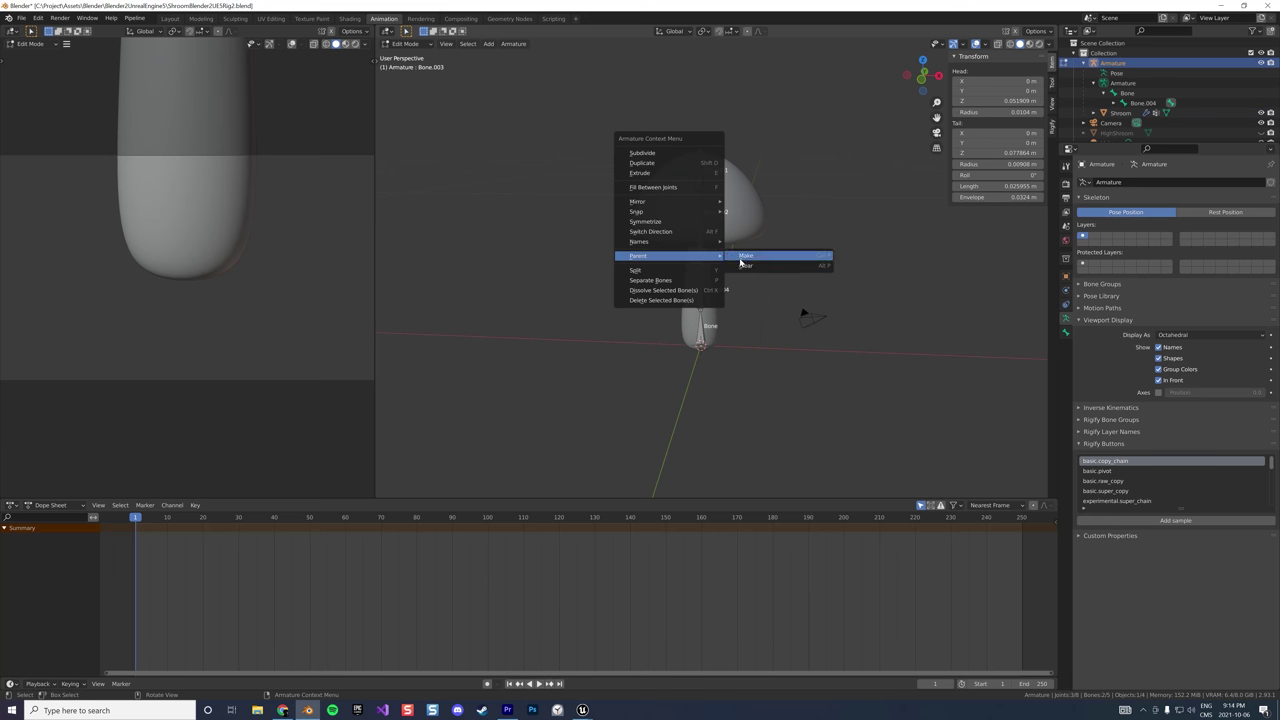
left_click(745, 265)
left_click(722, 270)
Return the armature to Pose Mode and clear the user transforms of all its bones
left_click(705, 192)
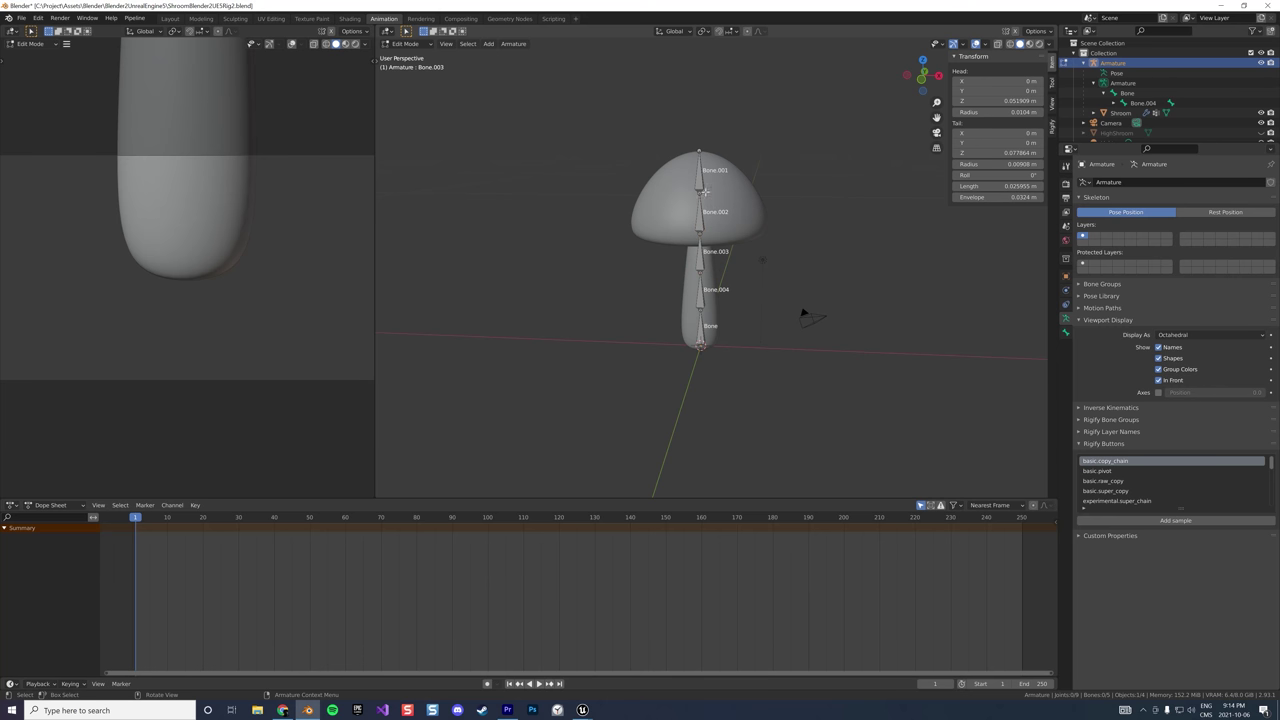
key("ctrl+Tab")
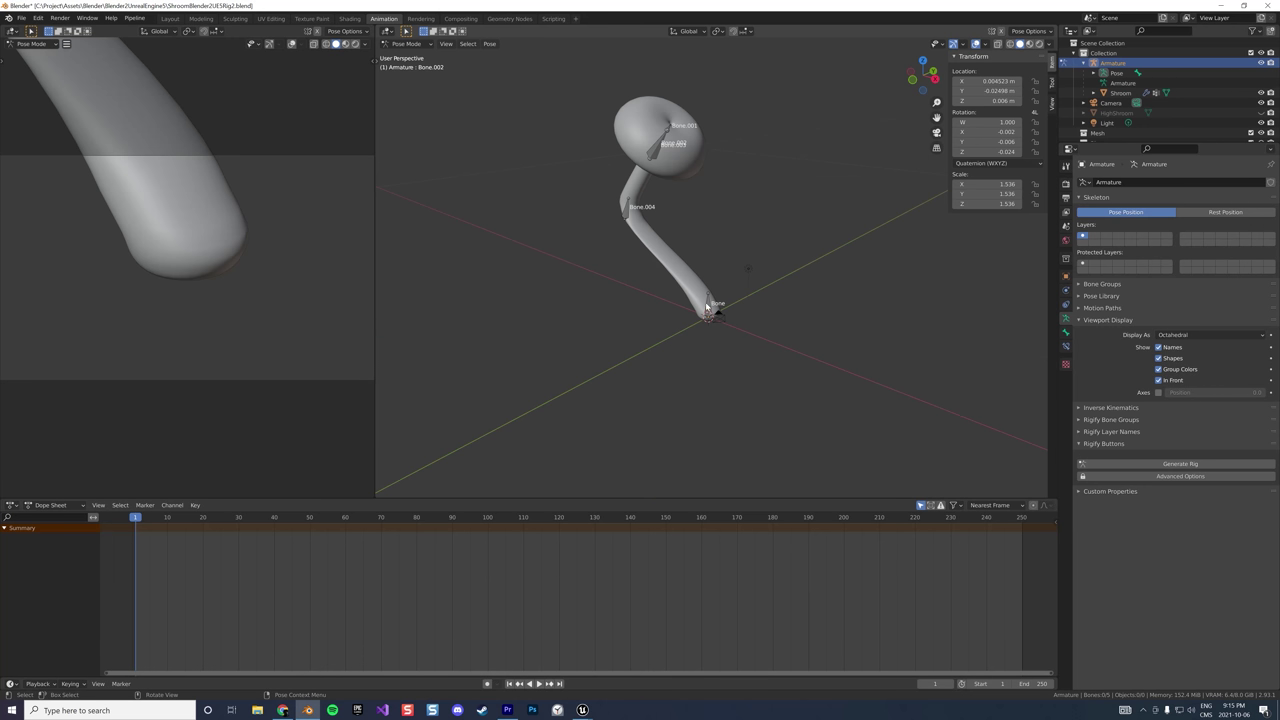
left_click(709, 305)
right_click(709, 305)
left_click(706, 304)
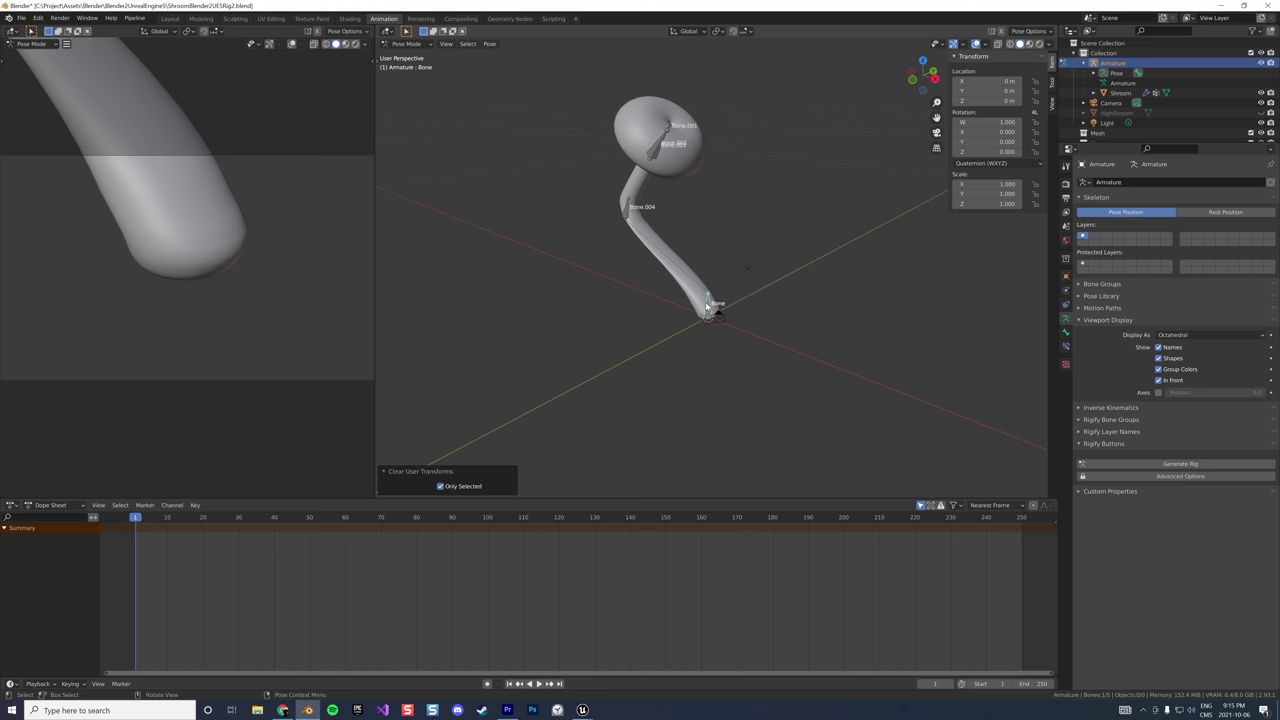
key("a")
right_click(707, 307)
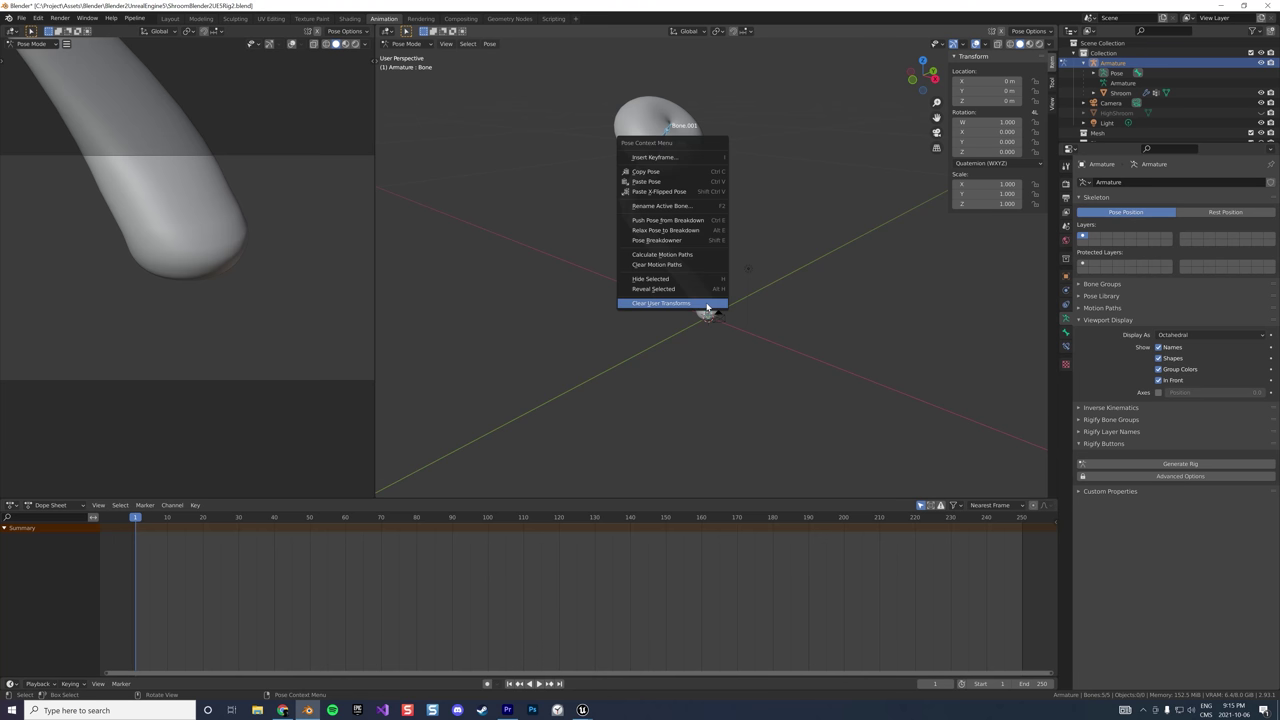
left_click(703, 306)
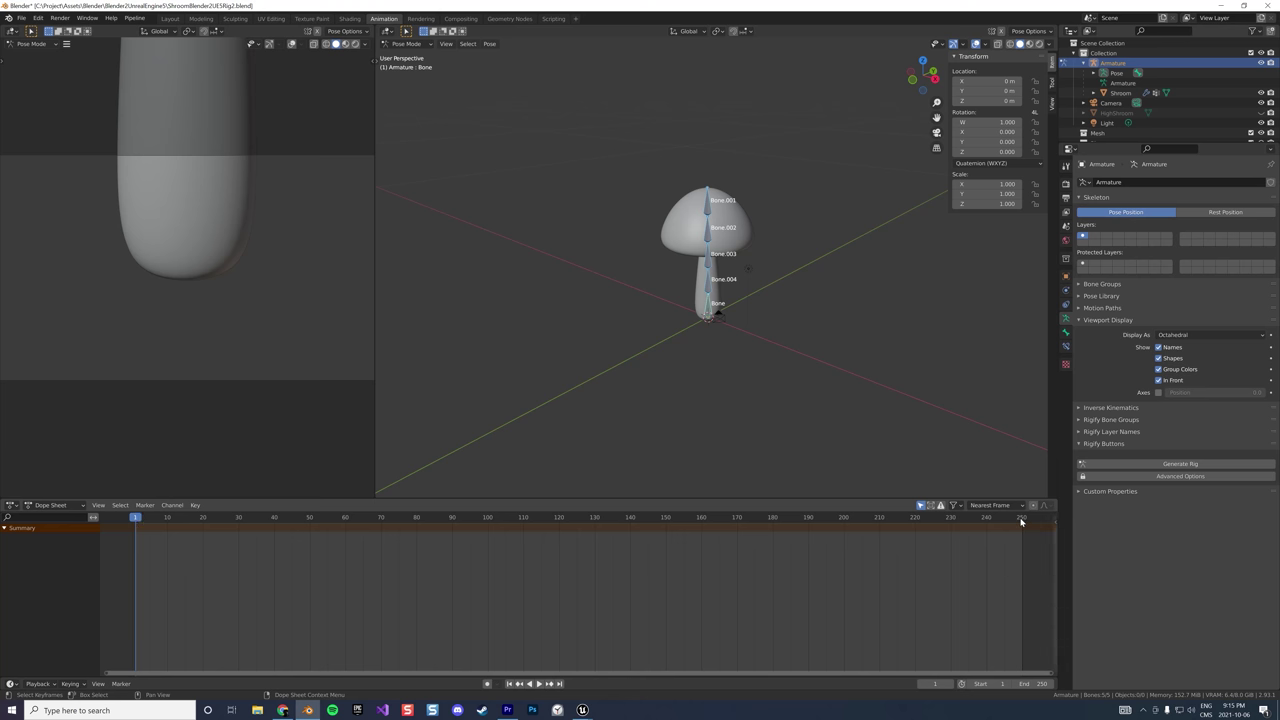
Set the animation's end frame to 30
left_click(1020, 684)
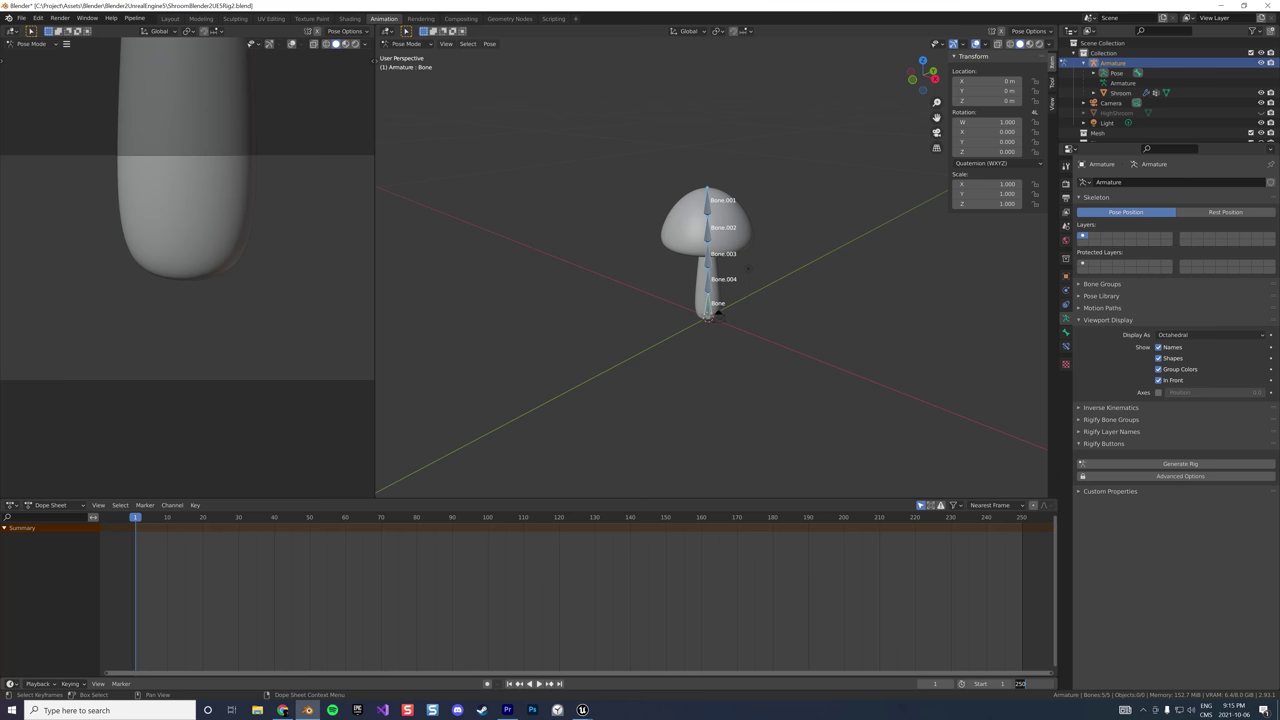
type("30")
key("Return")
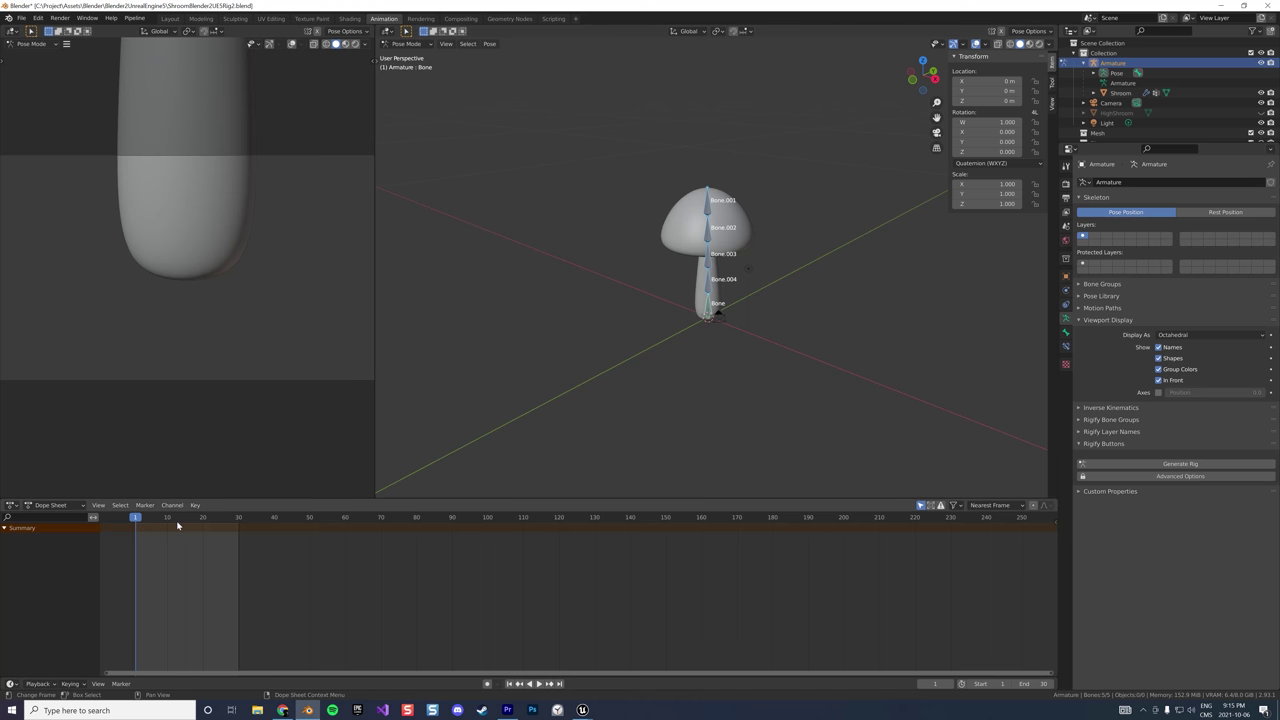
Insert Location, Rotation & Scale keyframes for all bones in the rest pose at frames 1 and 30
key("i")
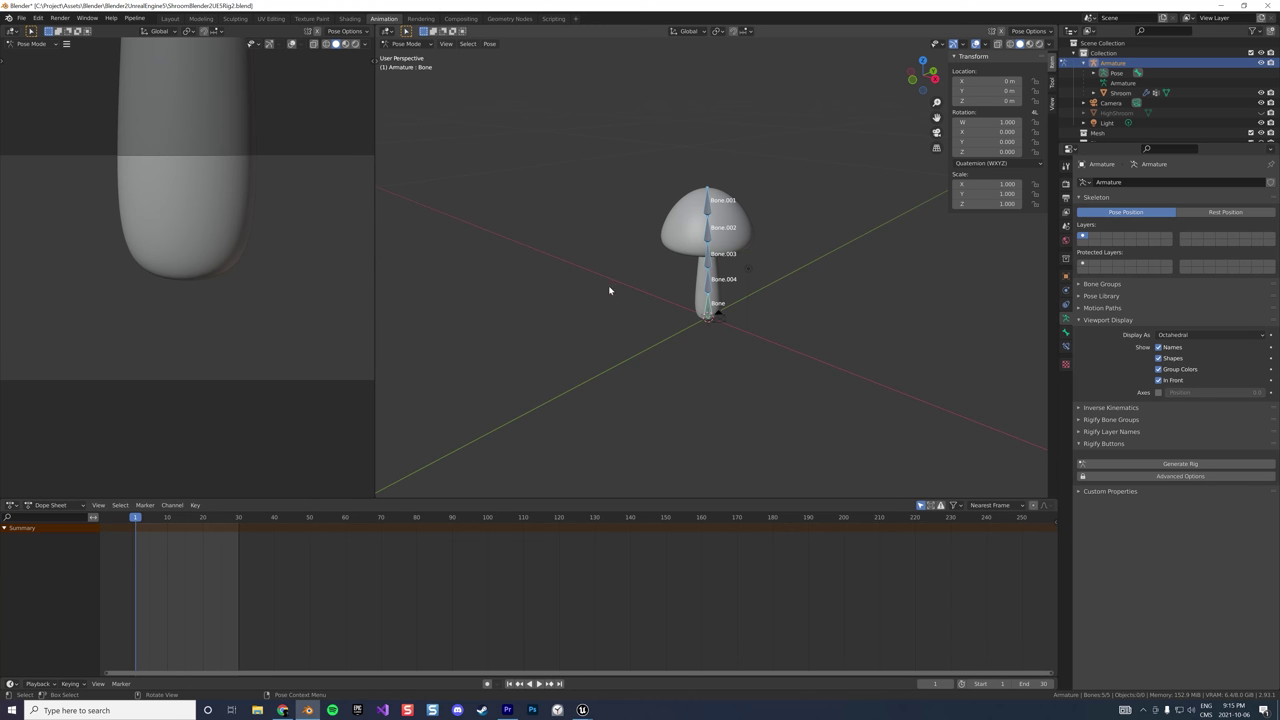
key("i")
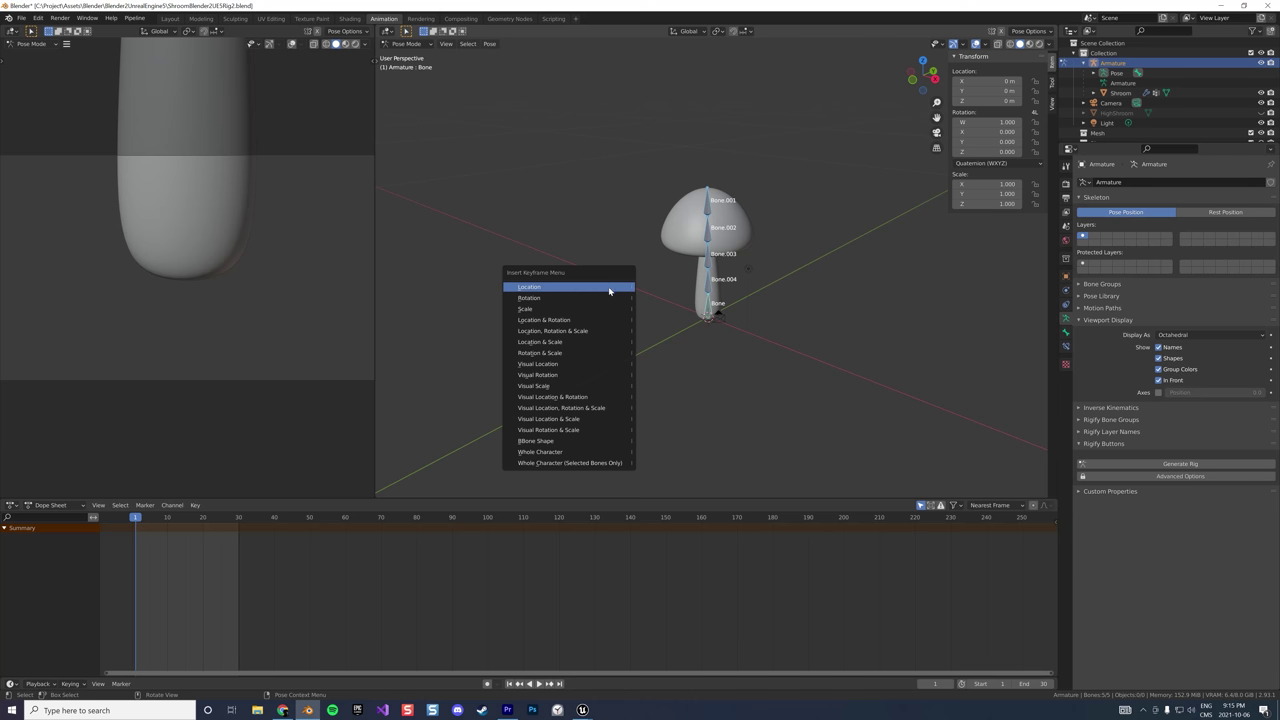
left_click(580, 331)
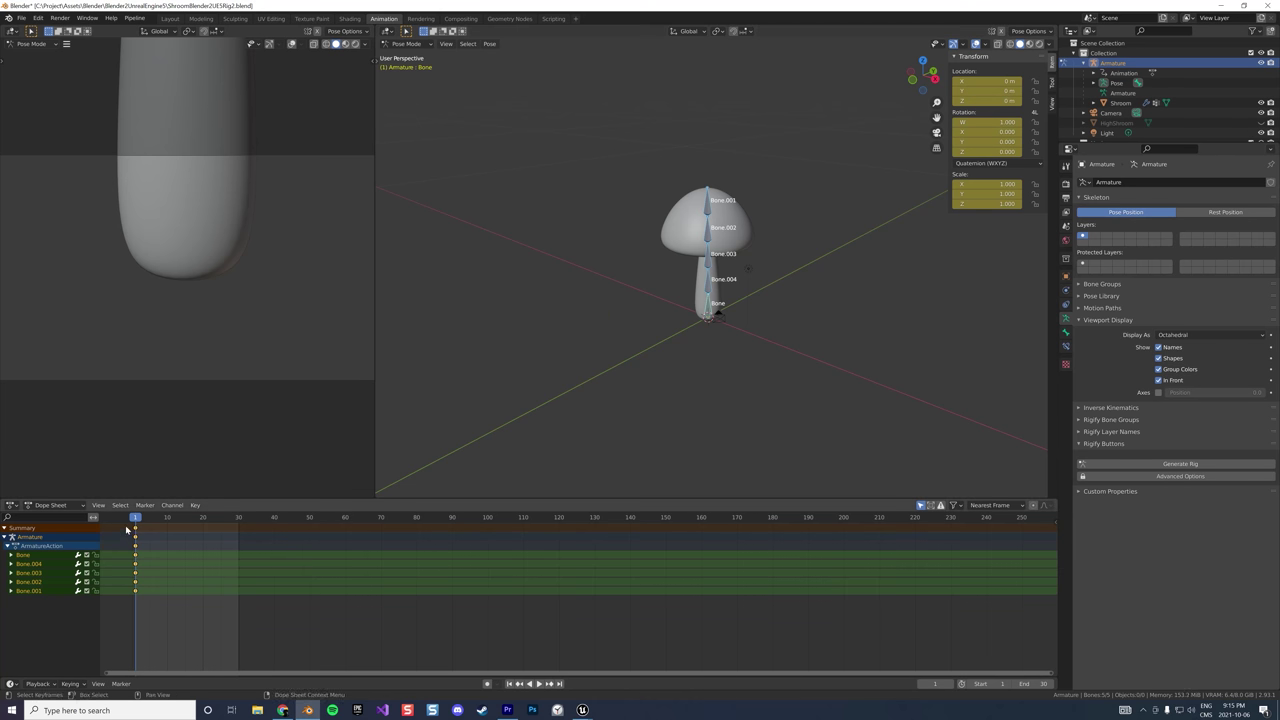
left_click_drag(136, 521, 240, 523)
key("i")
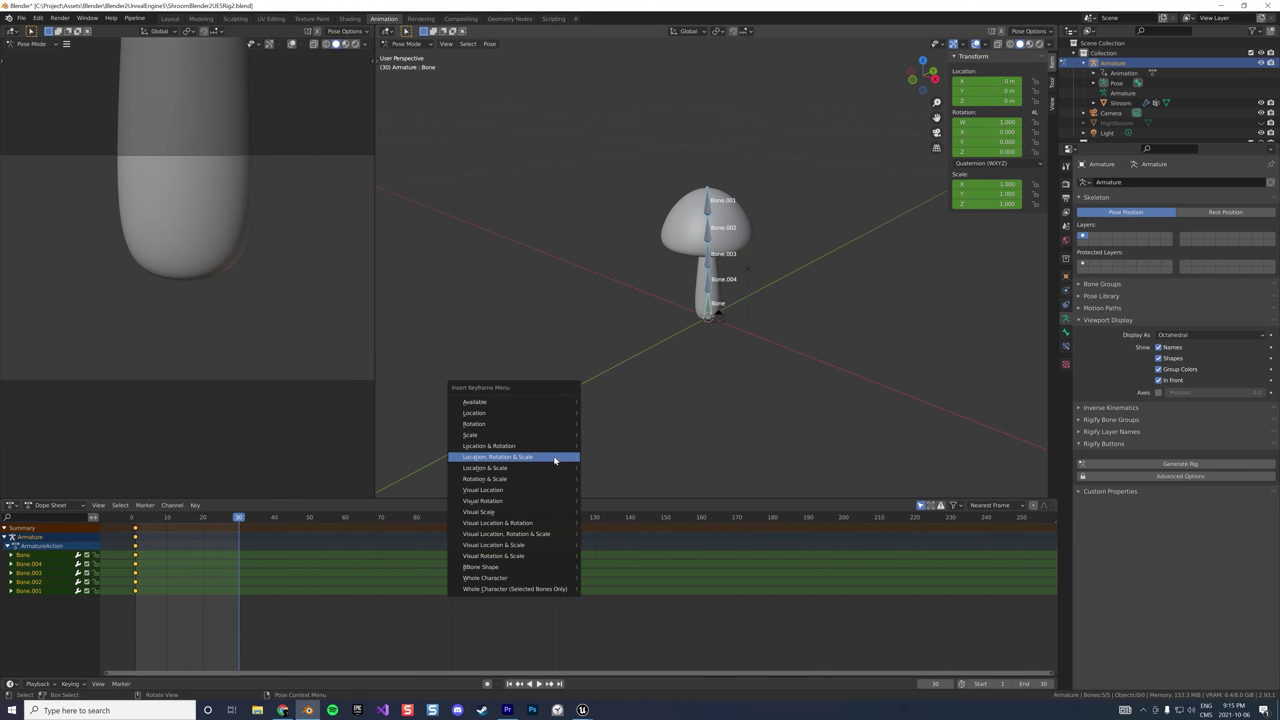
left_click(553, 457)
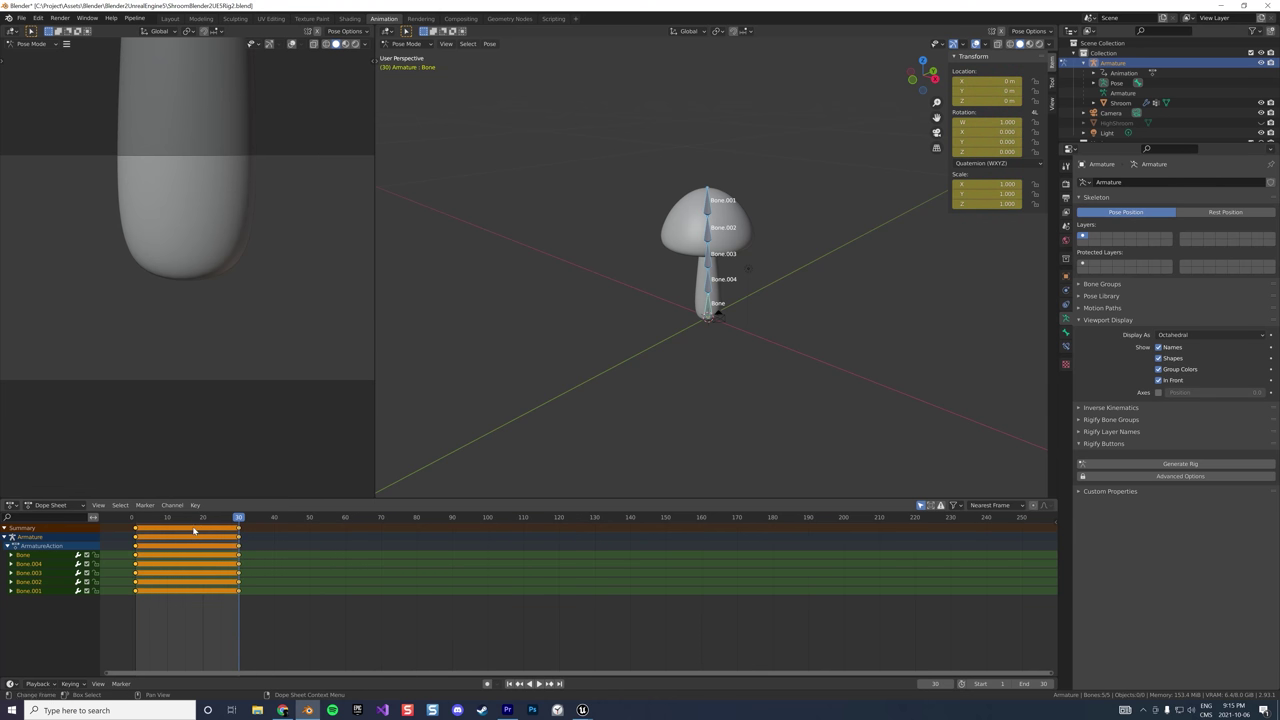
At frame 15, move Bone.004 by about -0.058 m in X, -0.036 m in Y and 0.026 m in Z
key("space")
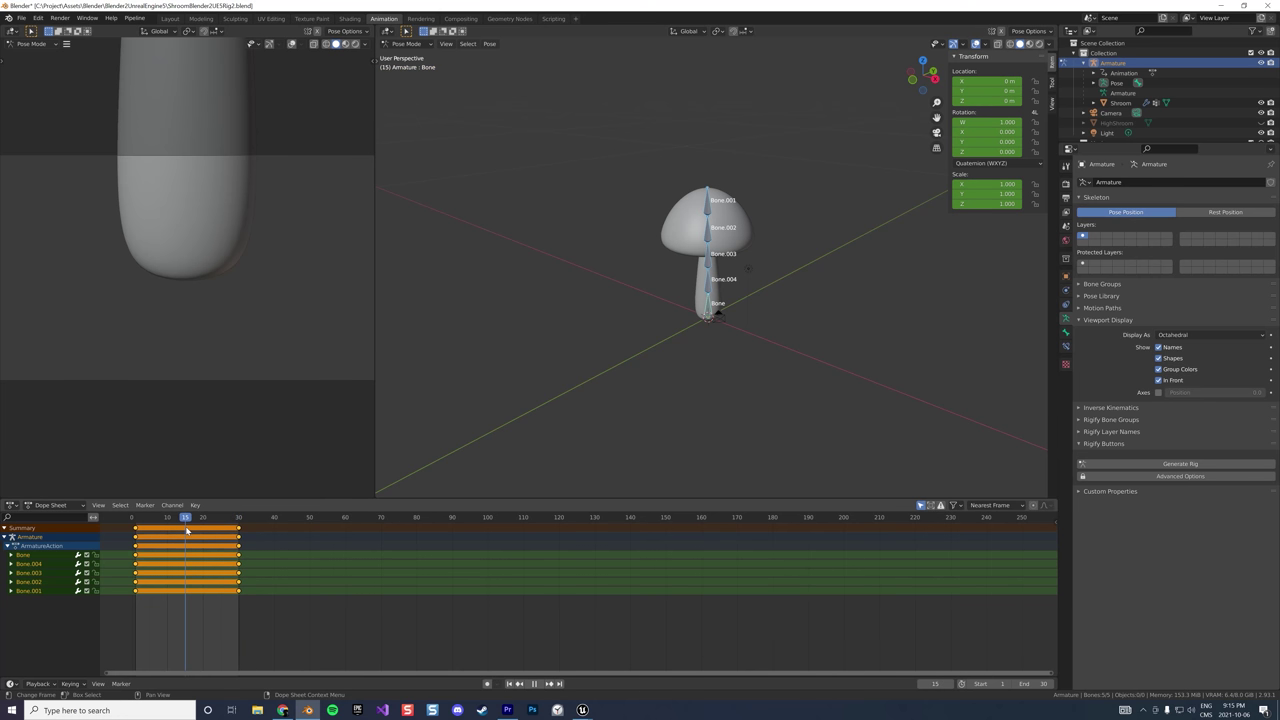
left_click(711, 285)
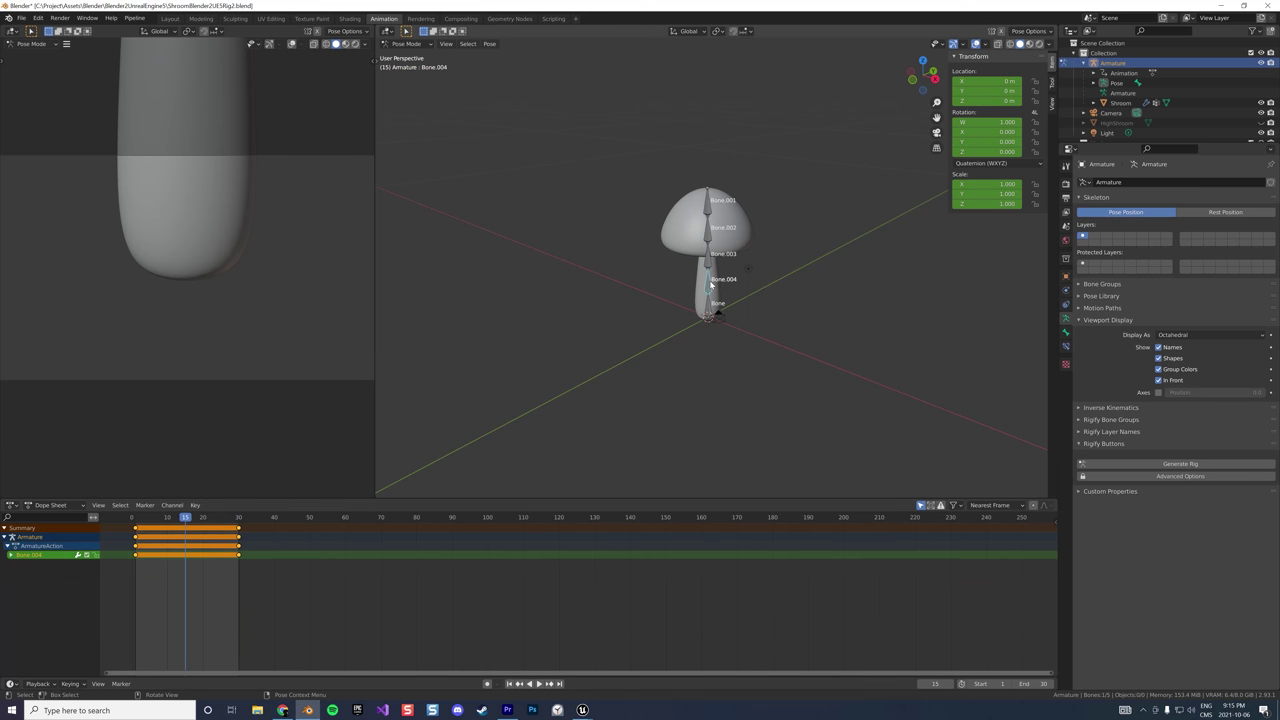
key("g")
left_click(641, 256)
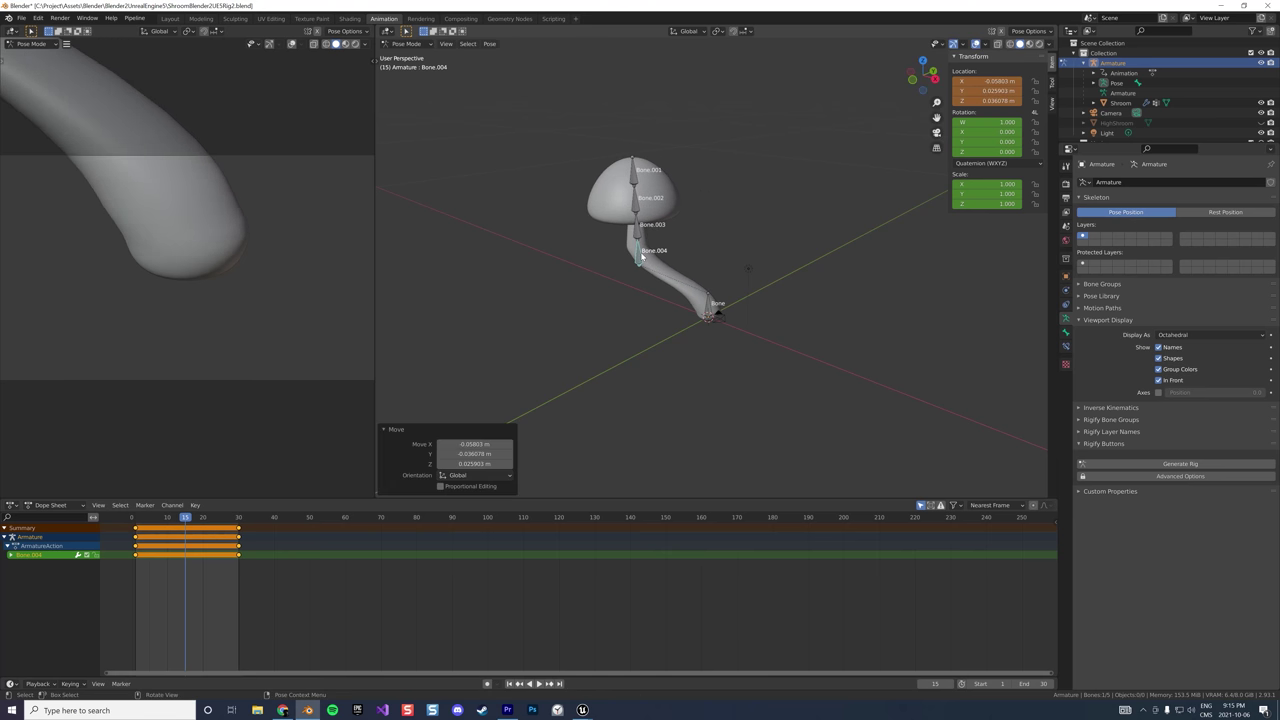
Pose the upper bones at frame 15, rotating Bone.003 by about 84.1° and scaling Bone.001 to about 0.465
left_click(636, 236)
key("r")
key("Return")
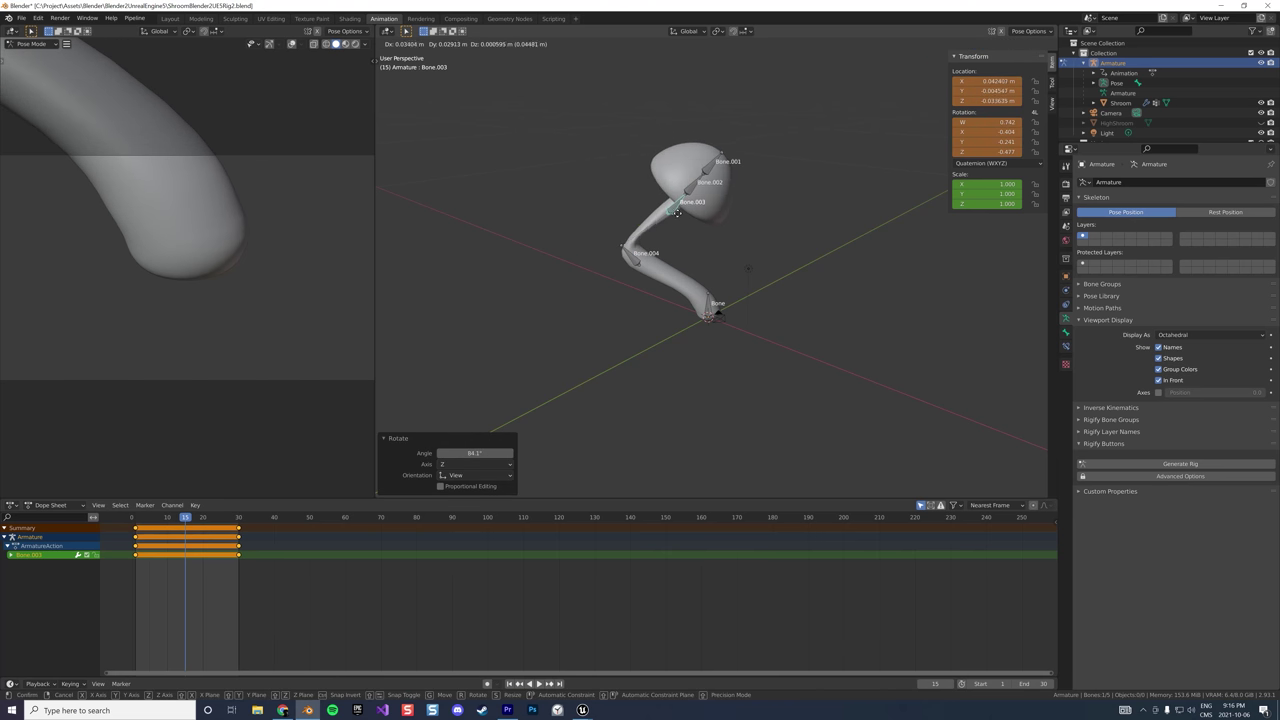
key("s")
key("Escape")
key("ctrl+z")
key("ctrl+z")
key("ctrl+z")
key("ctrl+z")
middle_click_drag(760, 260, 642, 250)
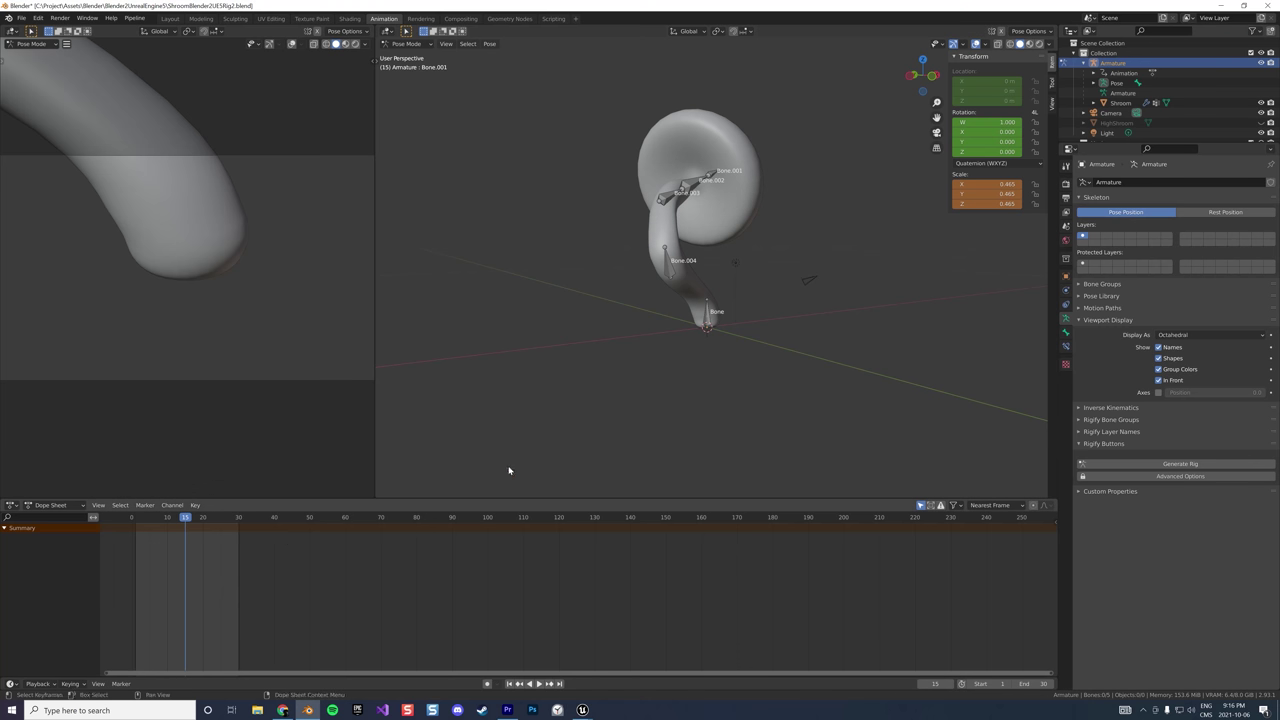
Insert Location, Rotation & Scale keyframes for all bones at frame 15
key("a")
key("i")
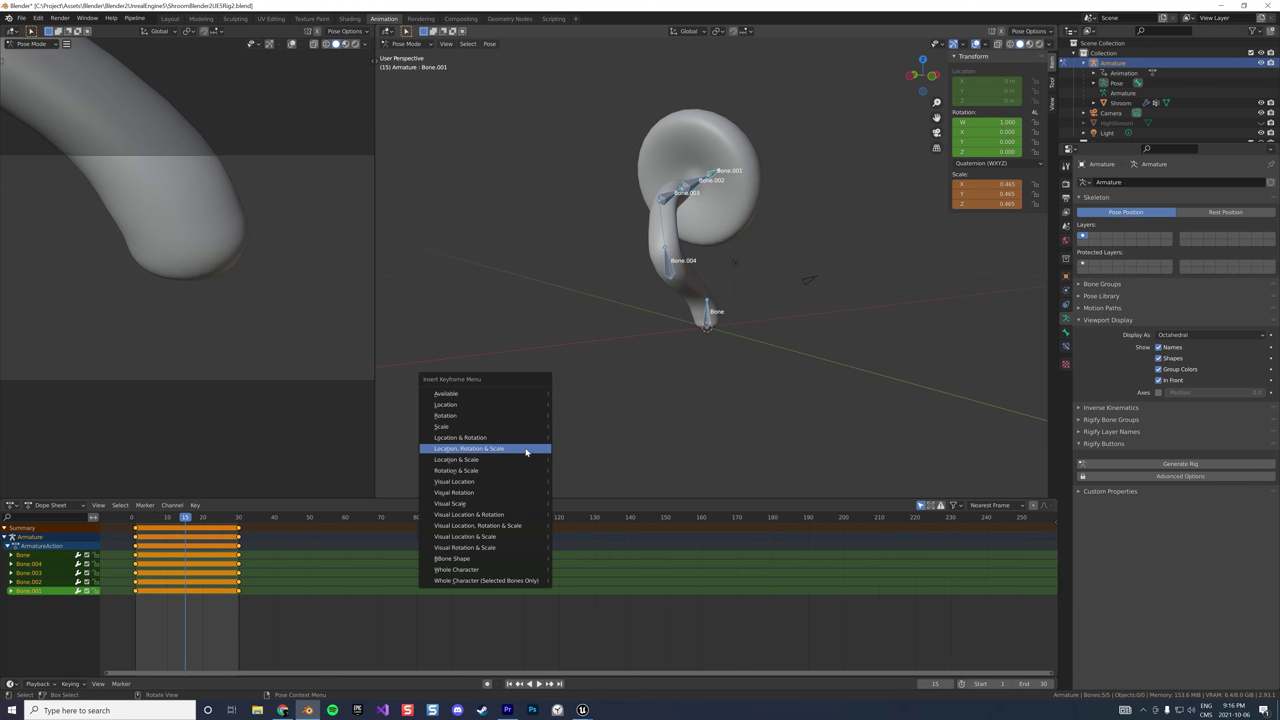
left_click(526, 453)
Play back the armature animation and watch the mushroom's motion from another side
key("space")
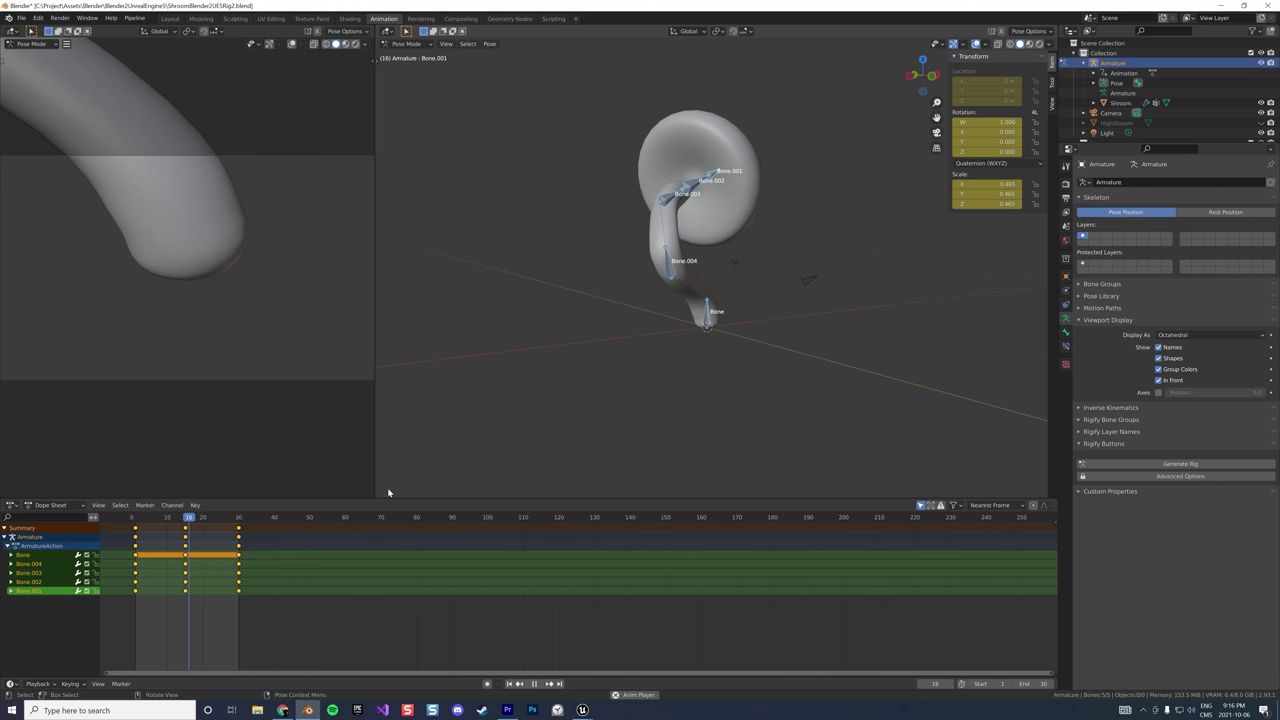
middle_click_drag(388, 492, 490, 388)
key("space")
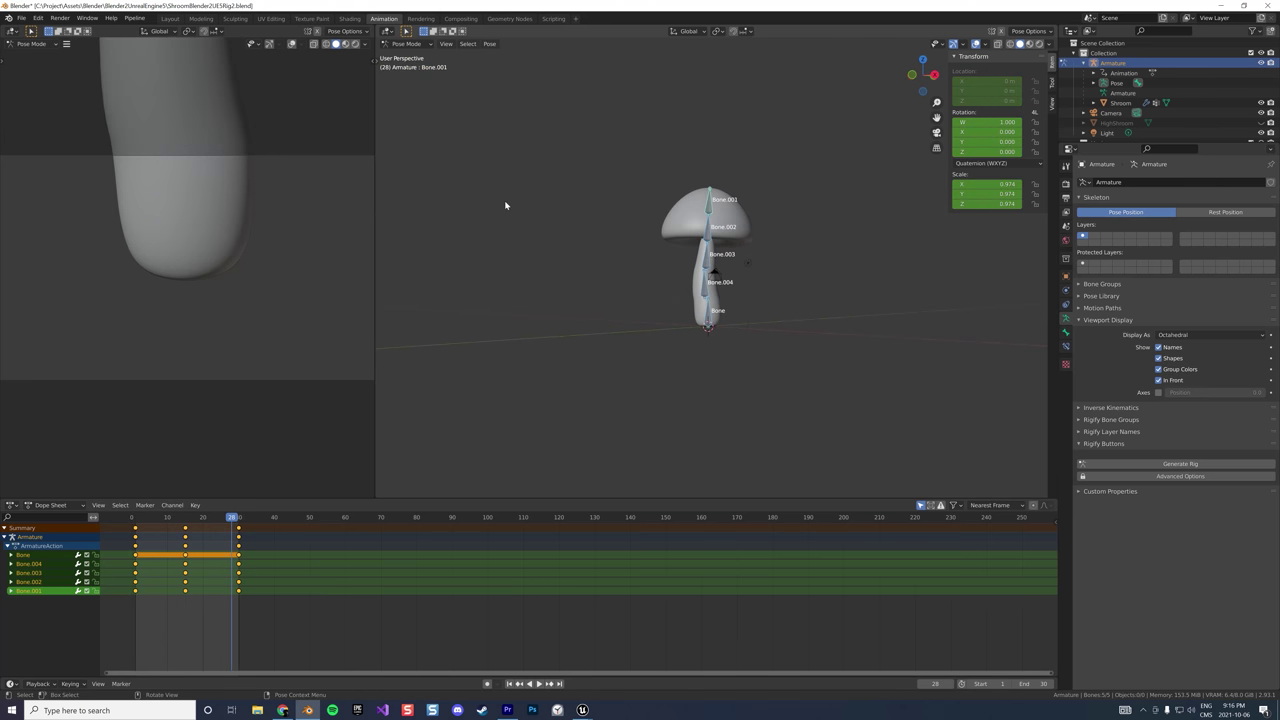
Switch the armature to Object Mode and set the timeline back to frame 0
left_click(406, 43)
left_click(405, 55)
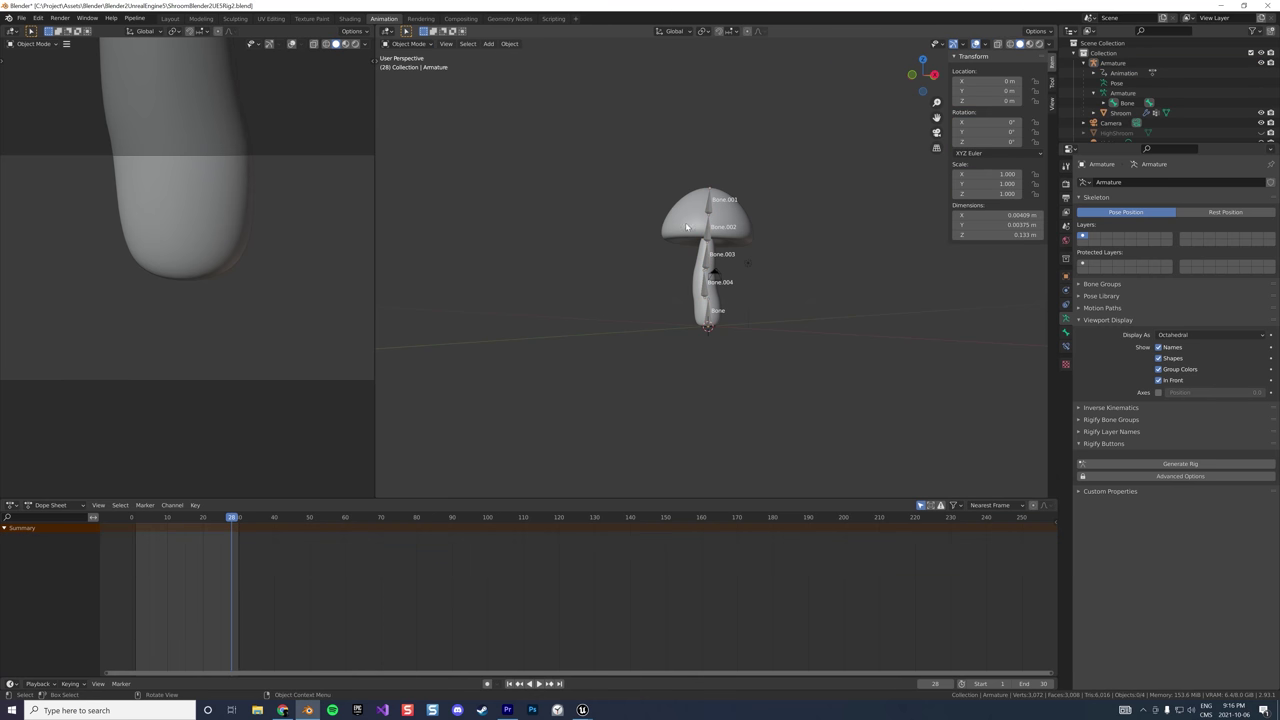
key("Left")
key("Left")
key("Left")
key("Left")
key("Left")
key("Left")
key("Left")
key("Left")
key("Left")
key("Left")
key("Left")
key("Left")
key("Left")
key("Left")
key("Left")
key("Left")
key("Left")
key("Left")
key("Left")
key("Left")
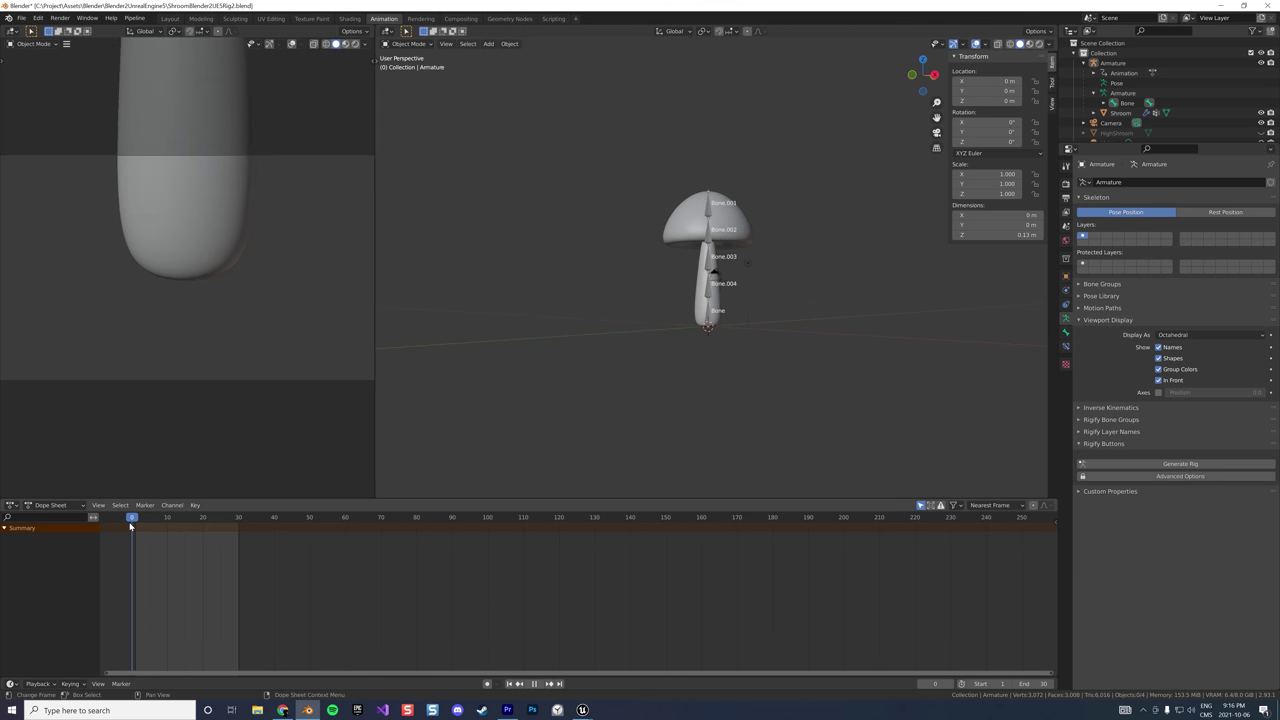
Select the mushroom mesh together with its armature and start an FBX export
left_click(684, 224)
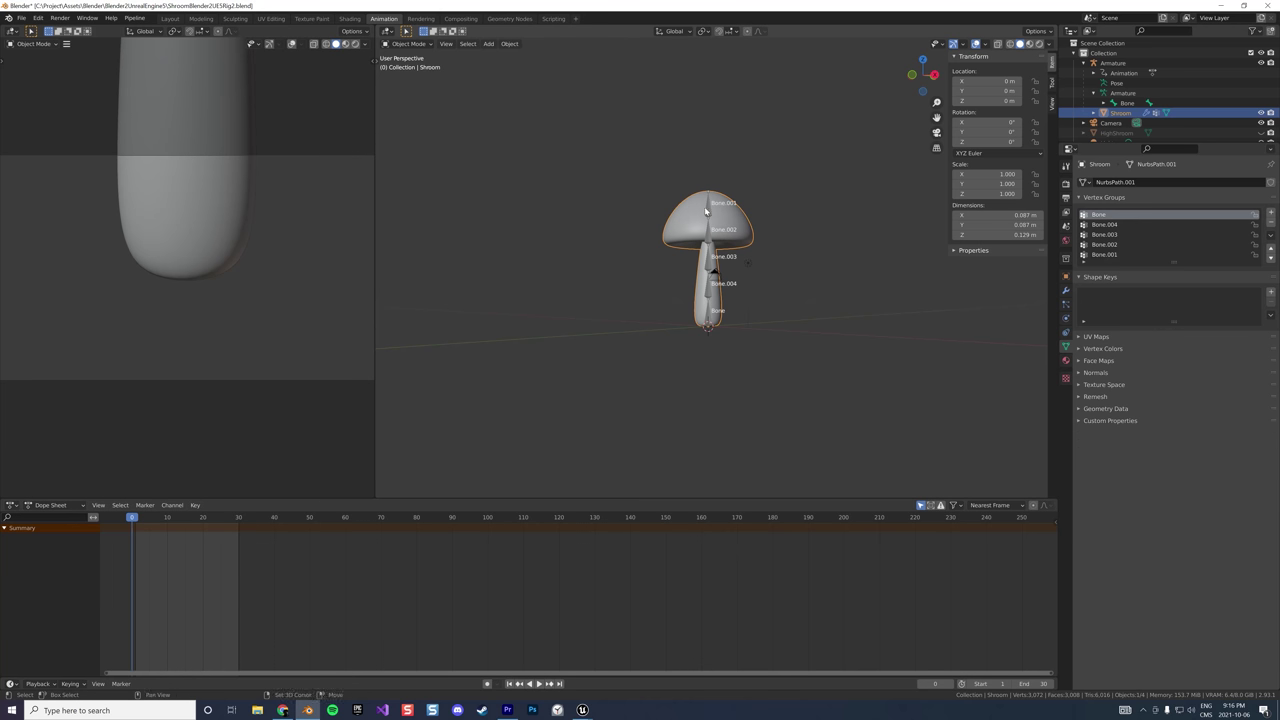
left_click(706, 212, "shift")
left_click(20, 18)
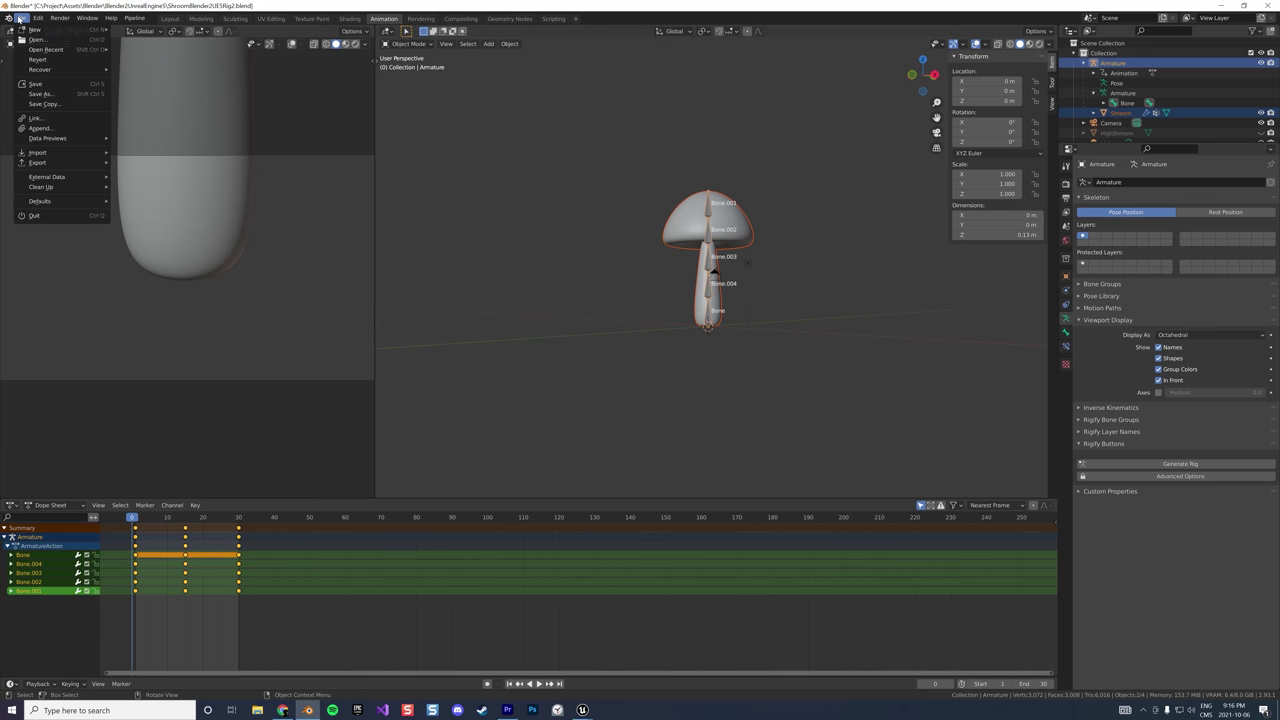
mouse_move(46, 162)
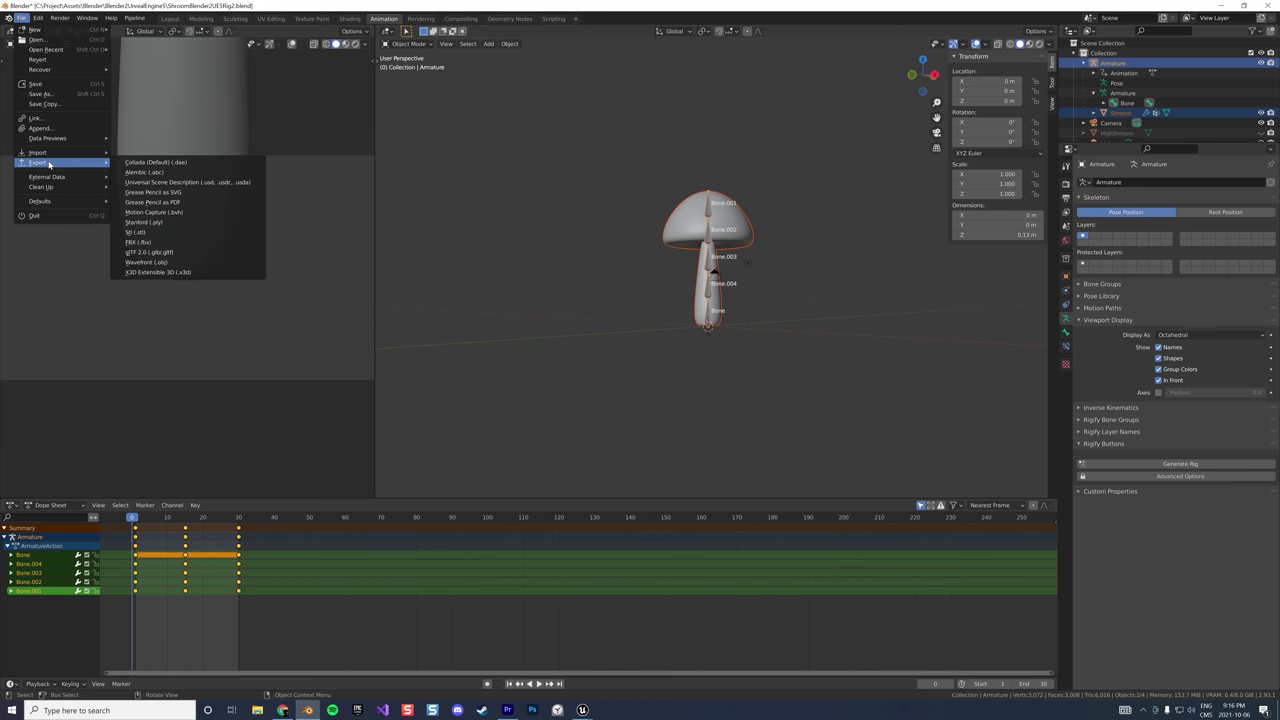
left_click(185, 243)
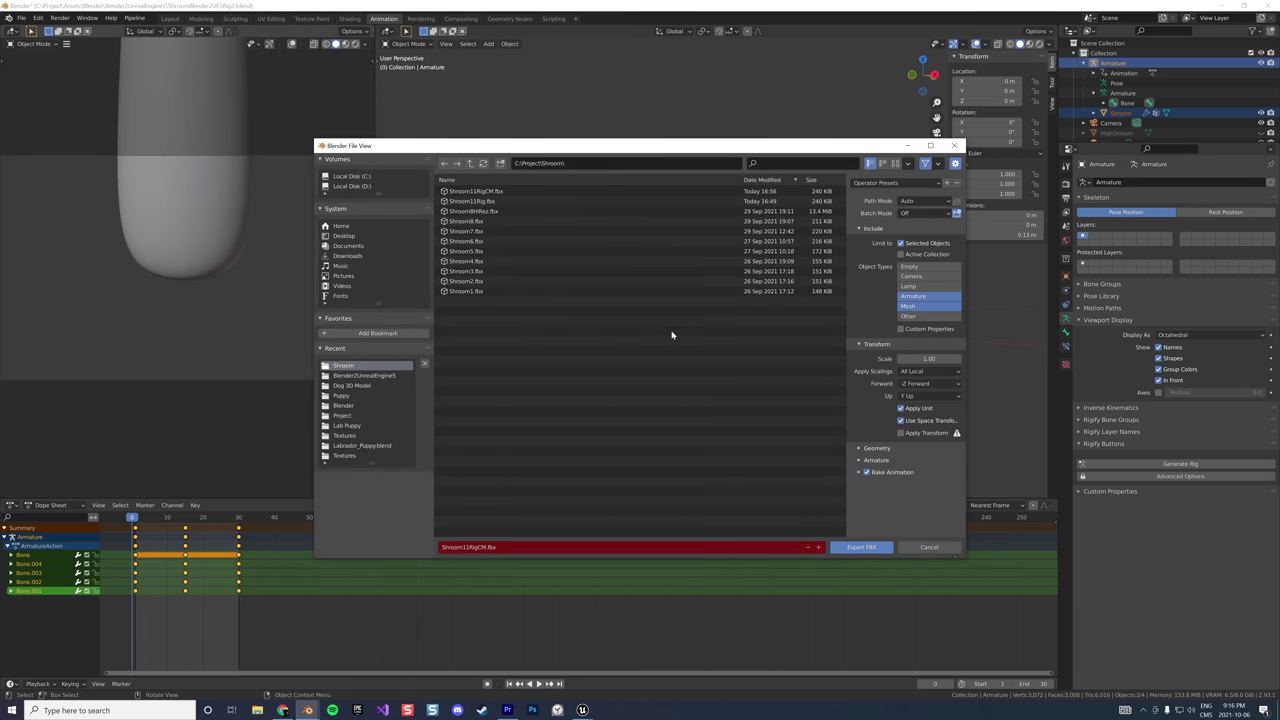
Export the selected objects as Shroom11RigAnim.fbx with Bake Animation enabled, checking its options
left_click(480, 547)
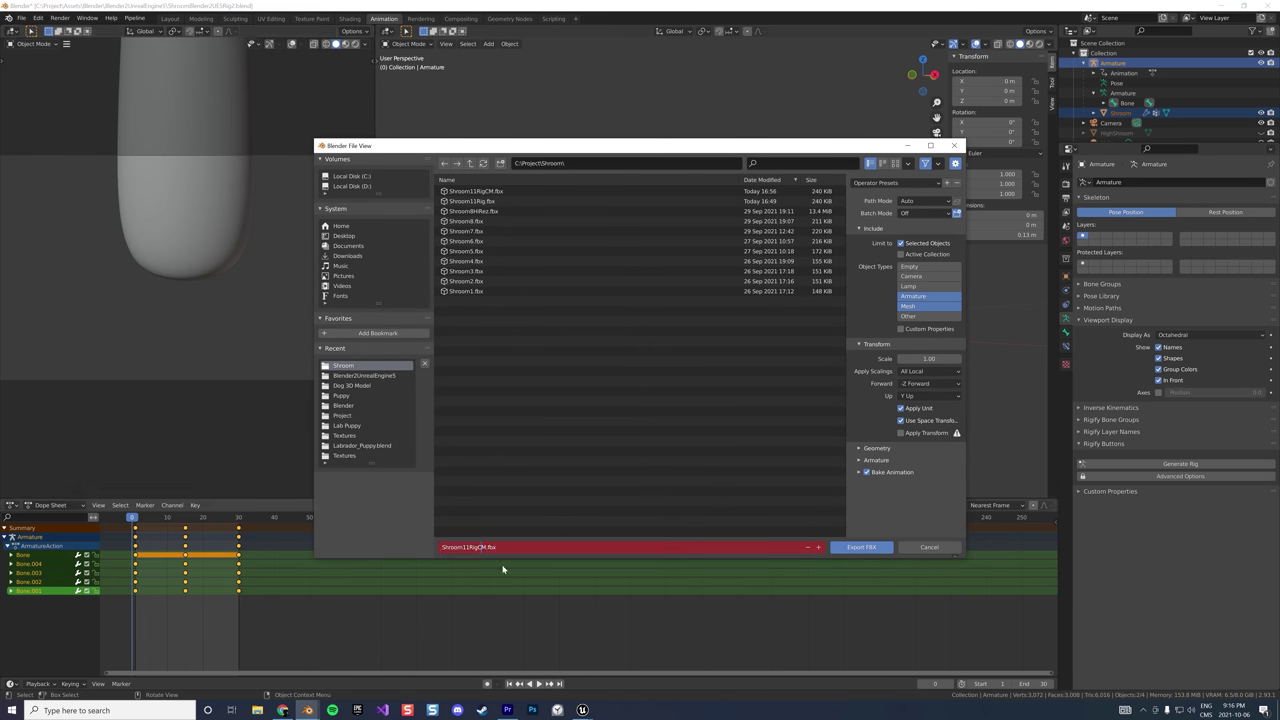
key("shift+Right")
type("An")
key("Return")
left_click(859, 472)
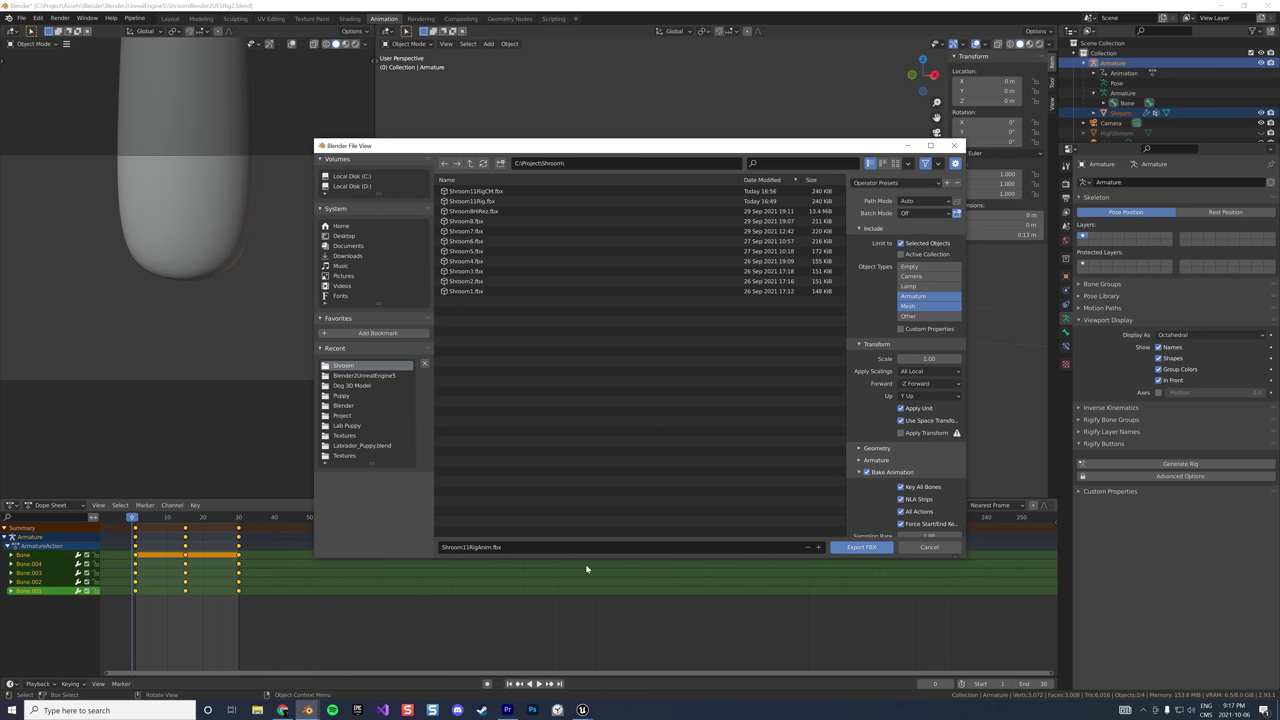
scroll(948, 492, "down", 1)
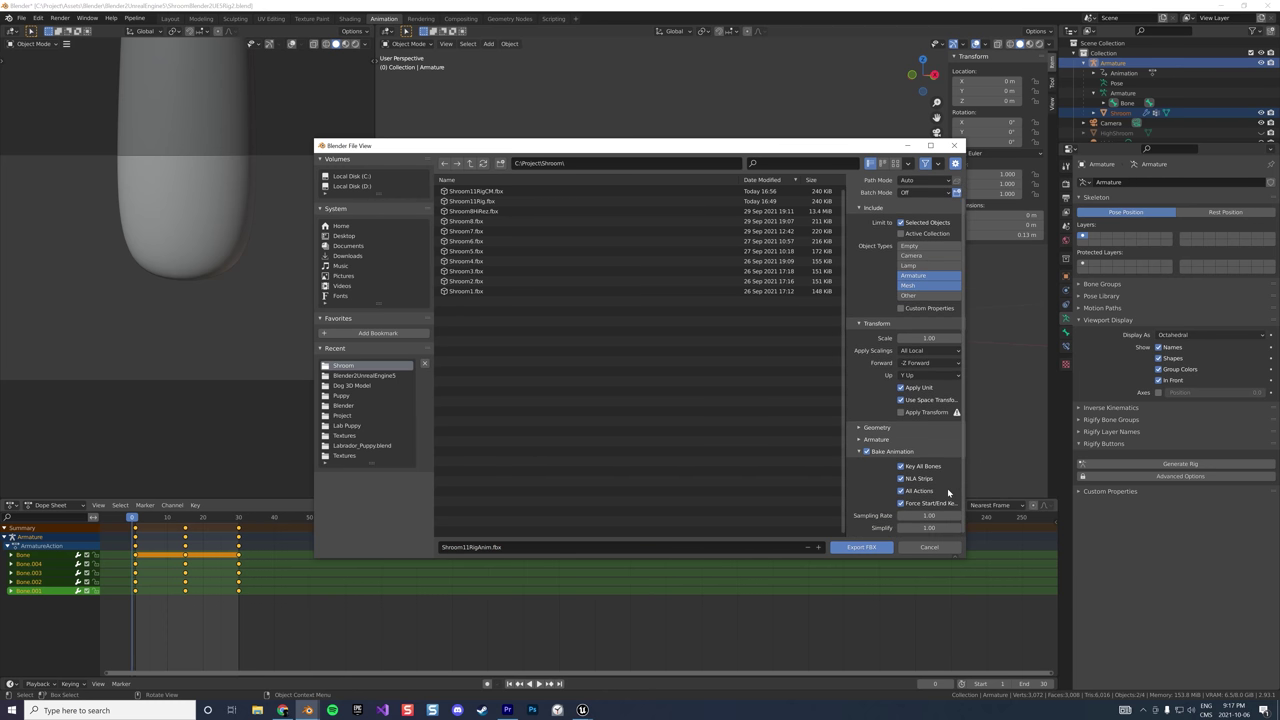
left_click(862, 547)
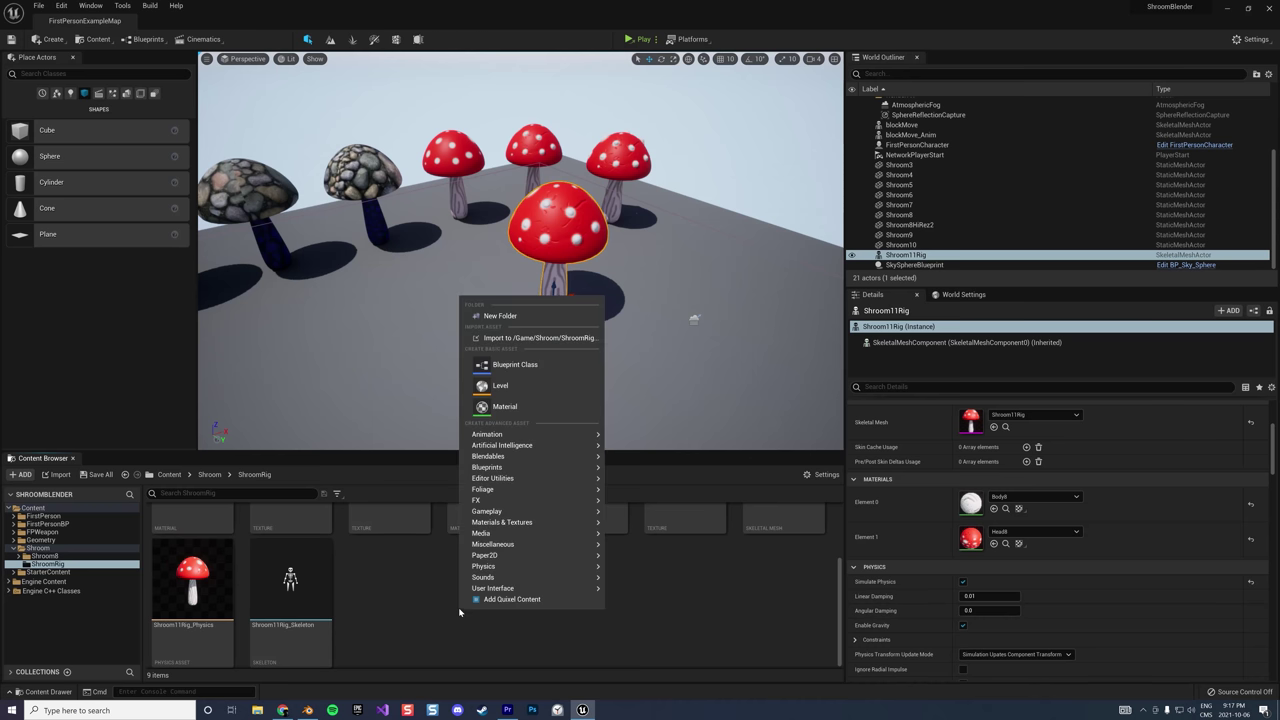
In Unreal Engine, import all of Shroom11RigAnim.fbx into the ShroomRig folder as a skeletal mesh with animations and Skeleton set to None
left_click(530, 338)
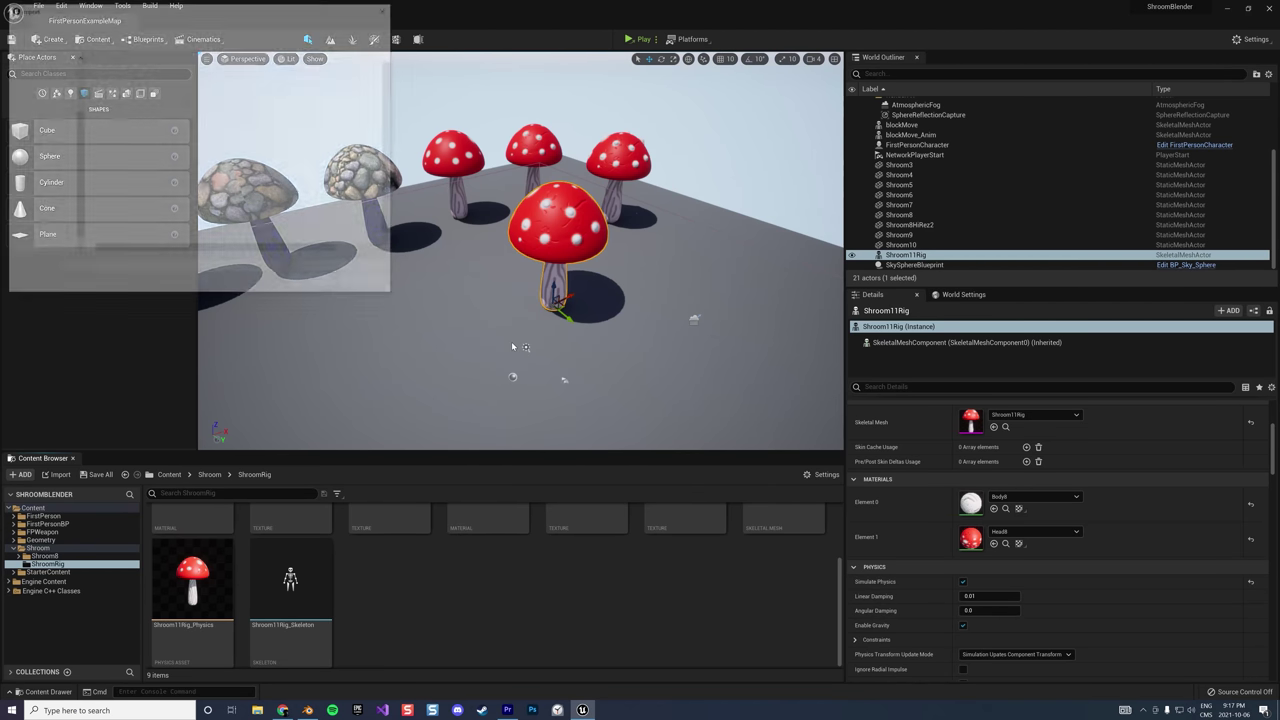
left_click(156, 76)
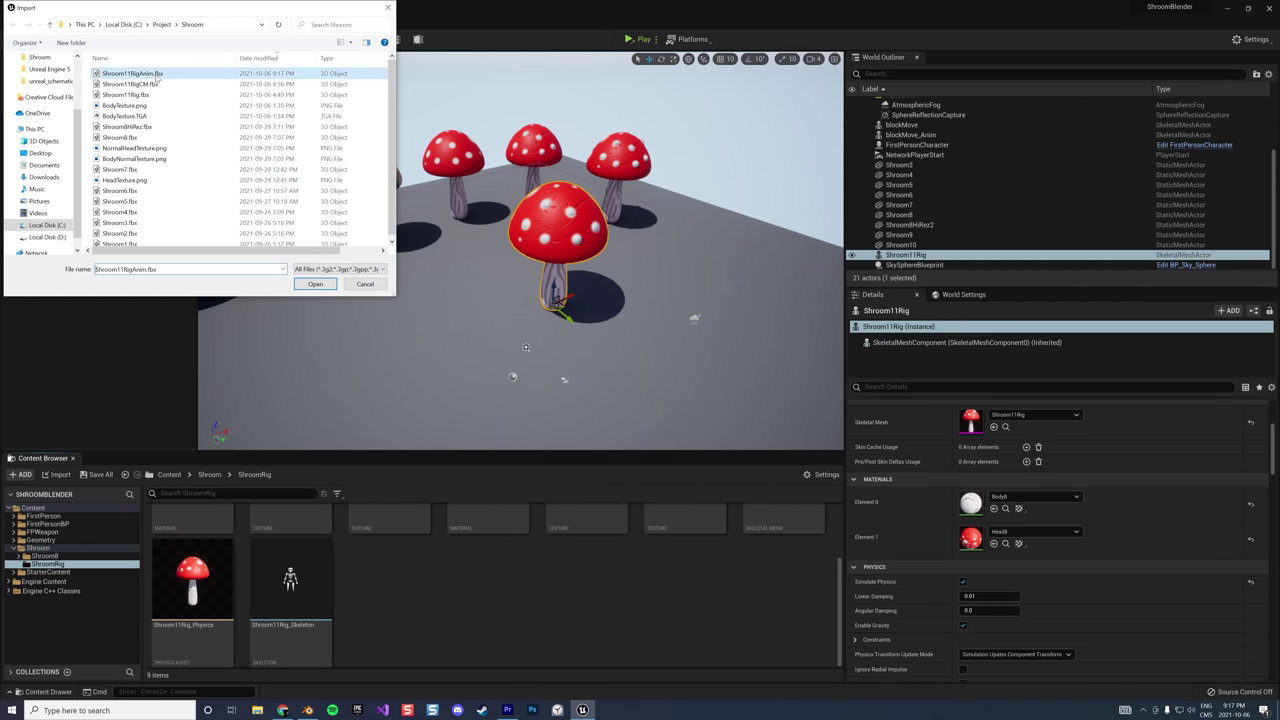
left_click(314, 284)
left_click(665, 280)
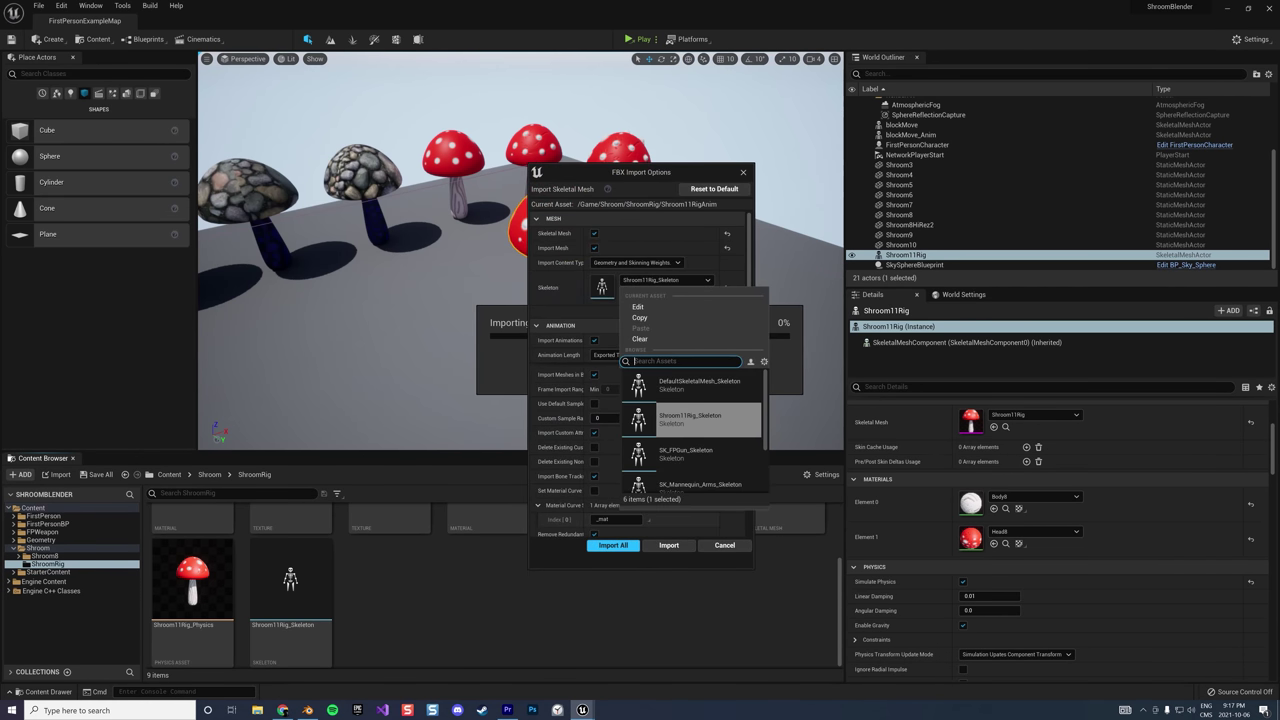
left_click(668, 338)
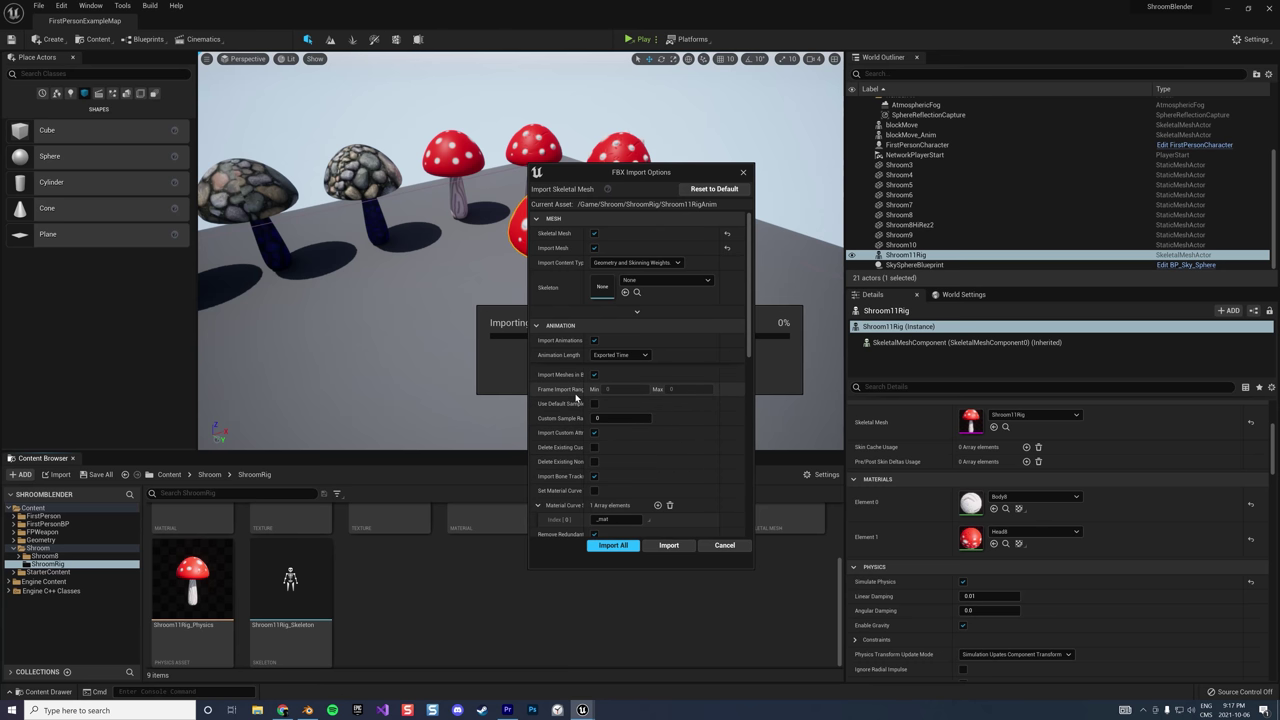
scroll(575, 398, "down", 1)
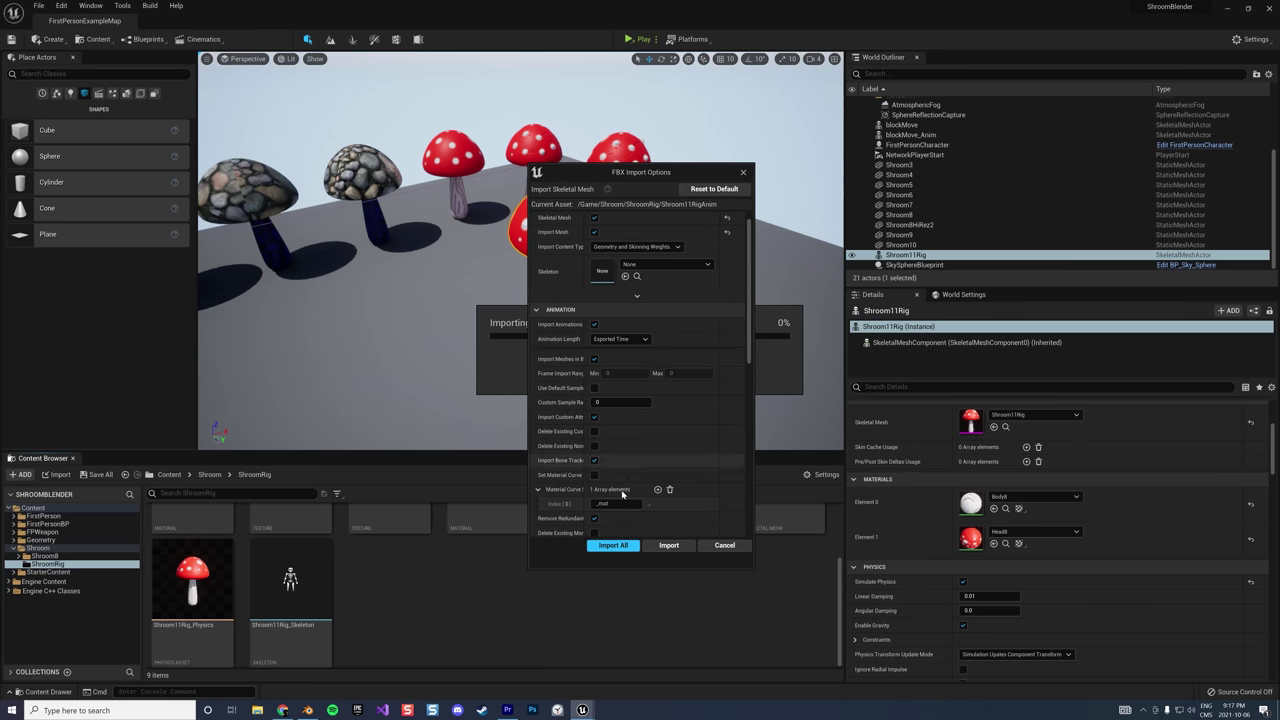
left_click(610, 545)
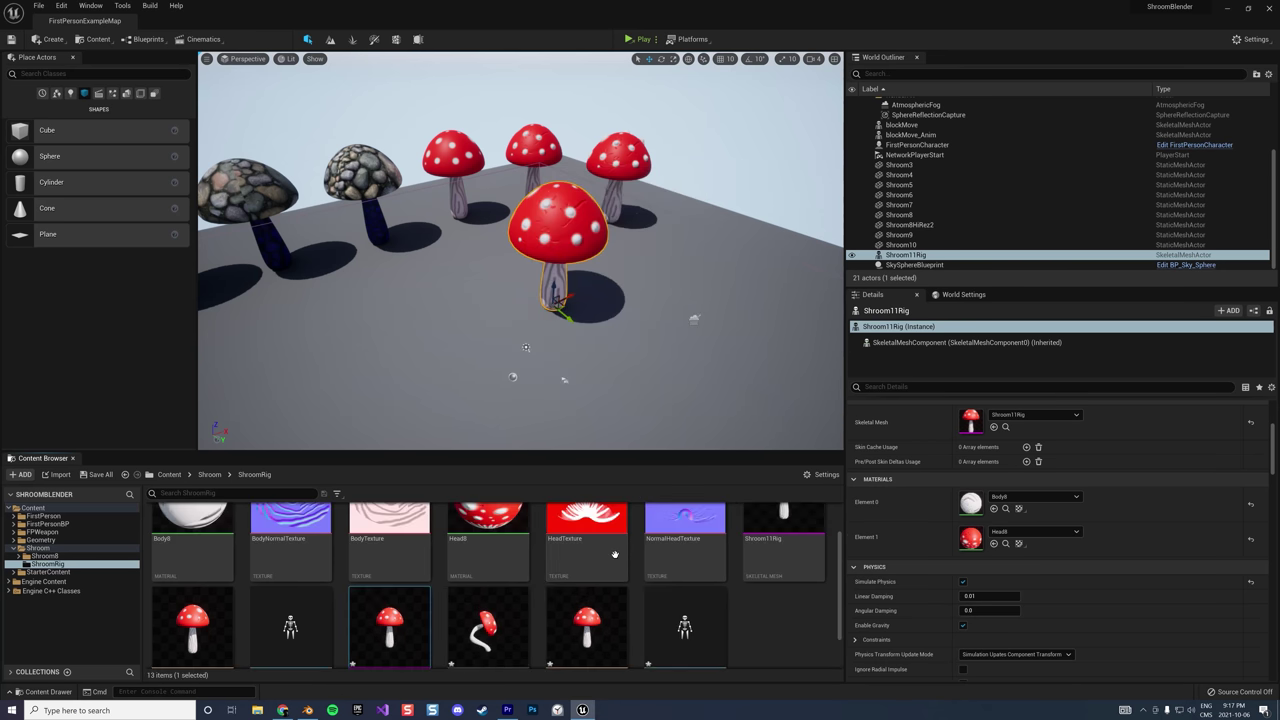
Place the Shroom11RigAnim_Anim sequence in the level in front of the other mushrooms and set its scale to 100 on X, Y and Z
scroll(615, 554, "down", 1)
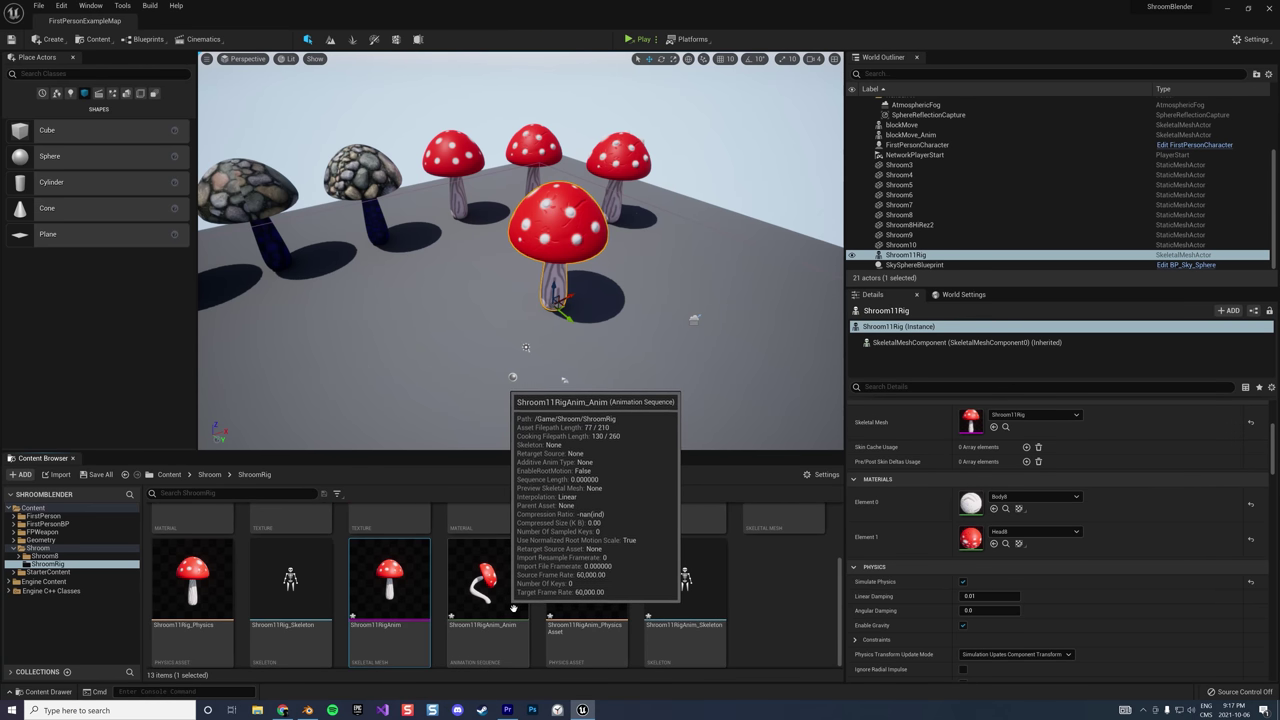
left_click_drag(513, 607, 437, 347)
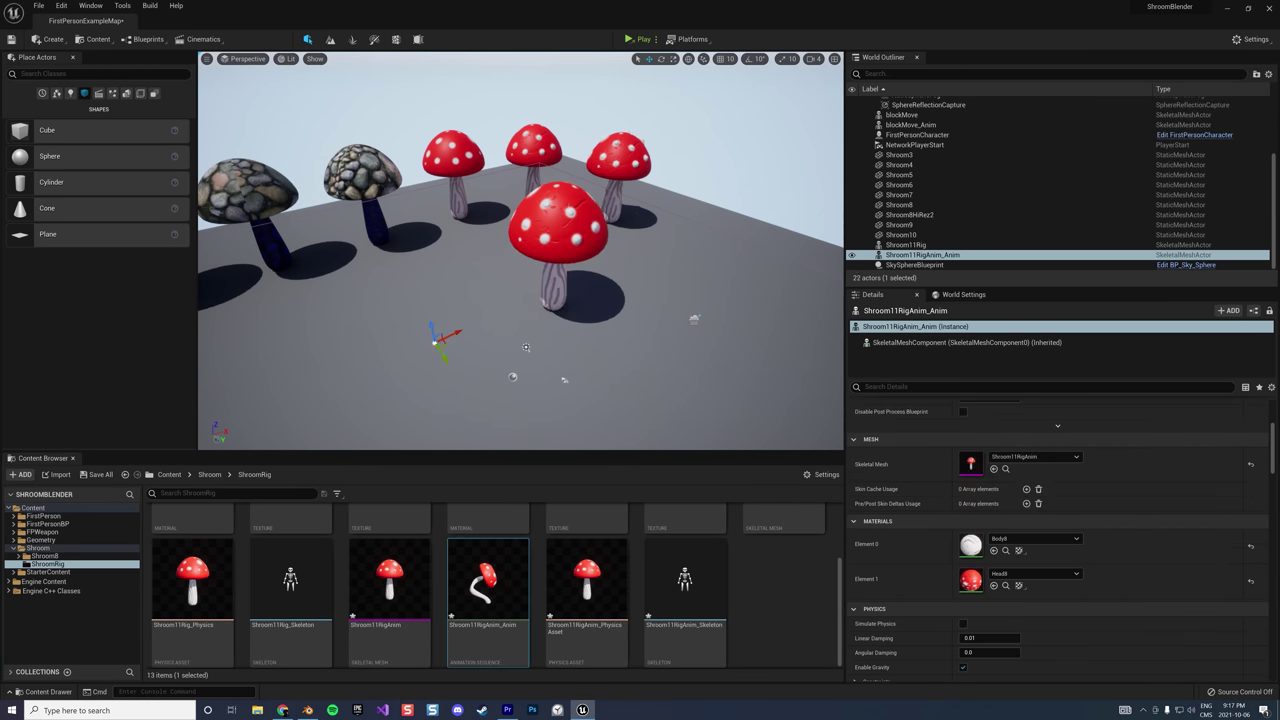
scroll(965, 420, "up", 3)
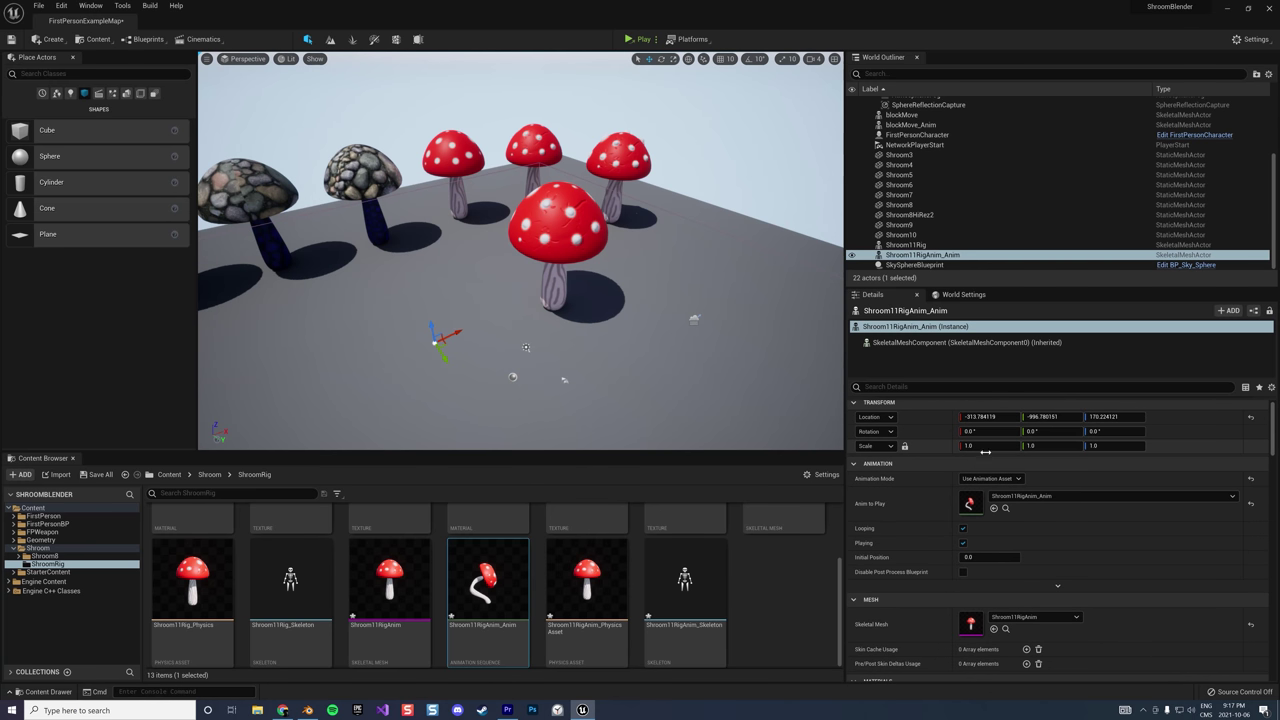
left_click(968, 445)
type("100")
key("Tab")
type("100")
key("Tab")
type("100")
key("Return")
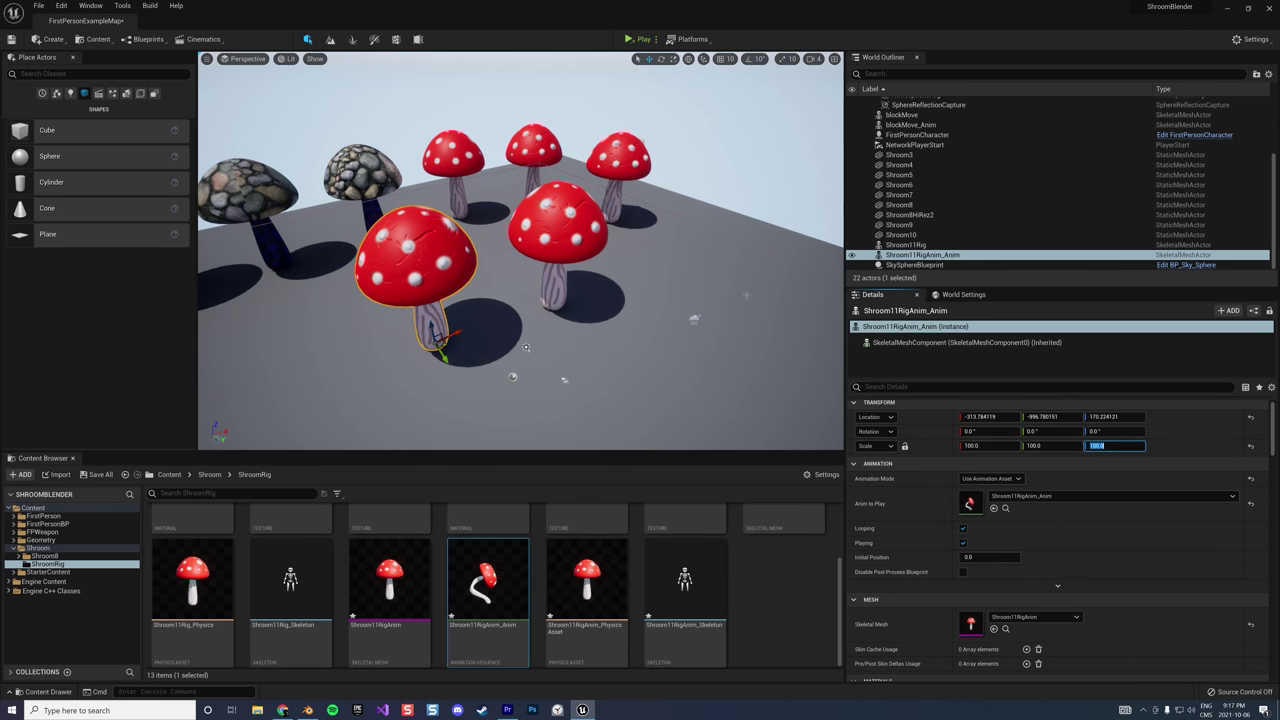
Save the level and the imported mushroom assets, and play the level to watch the animated mushroom from several sides
key("ctrl+shift+s")
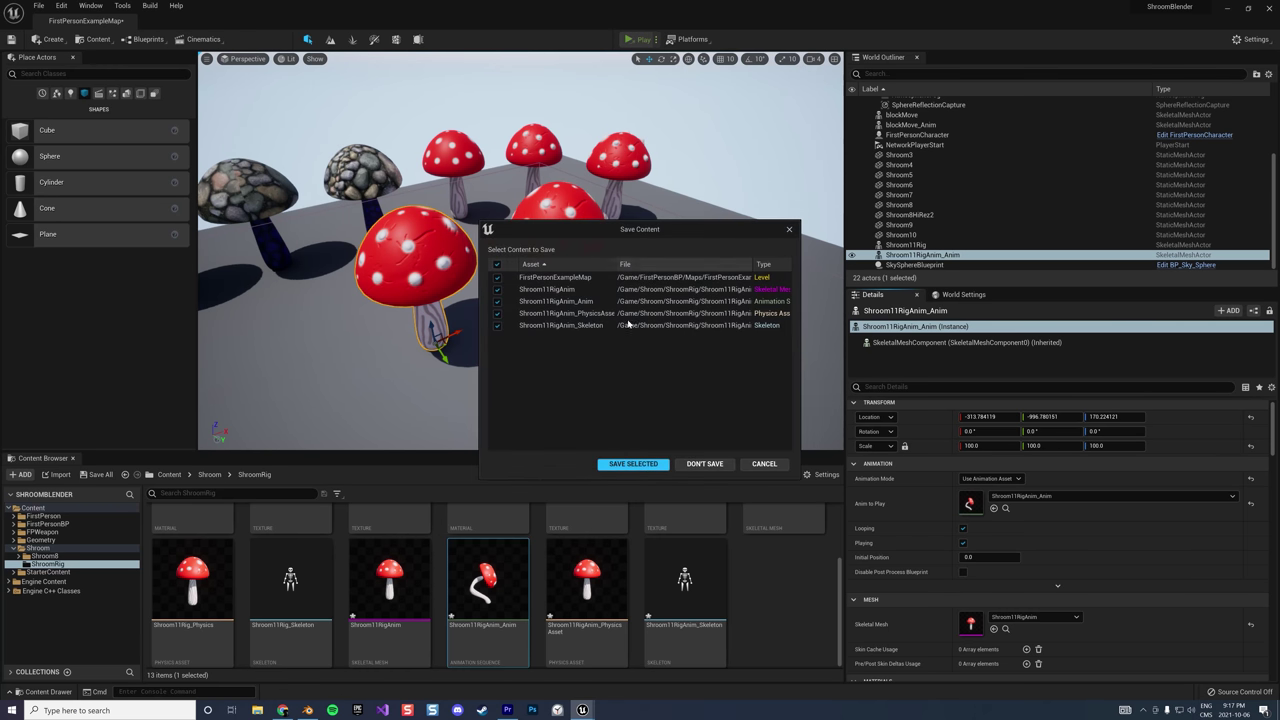
left_click(624, 462)
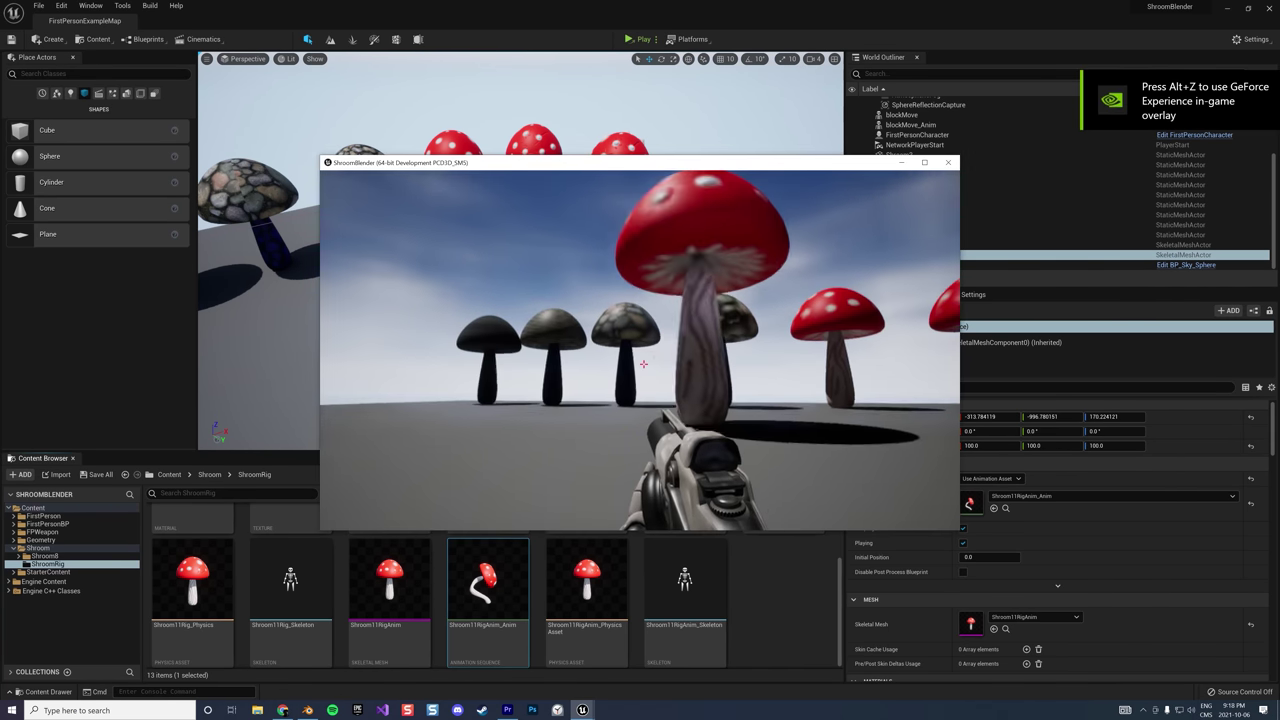
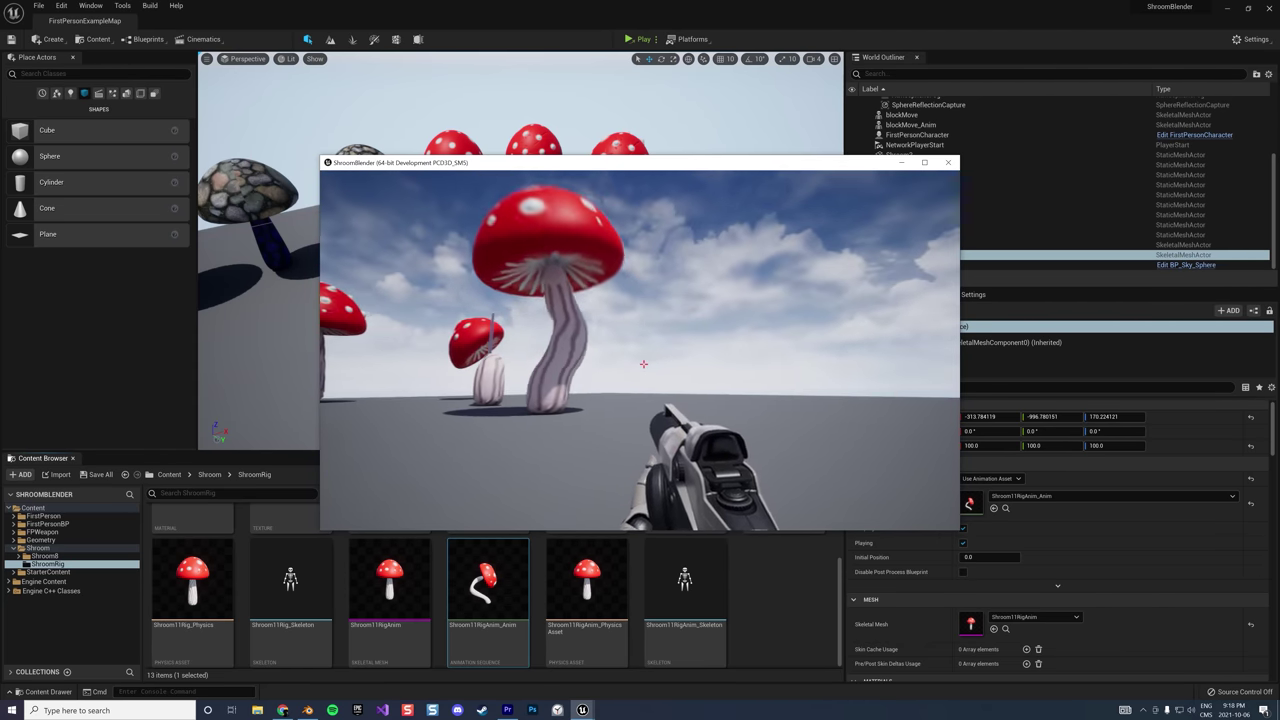
key("s")
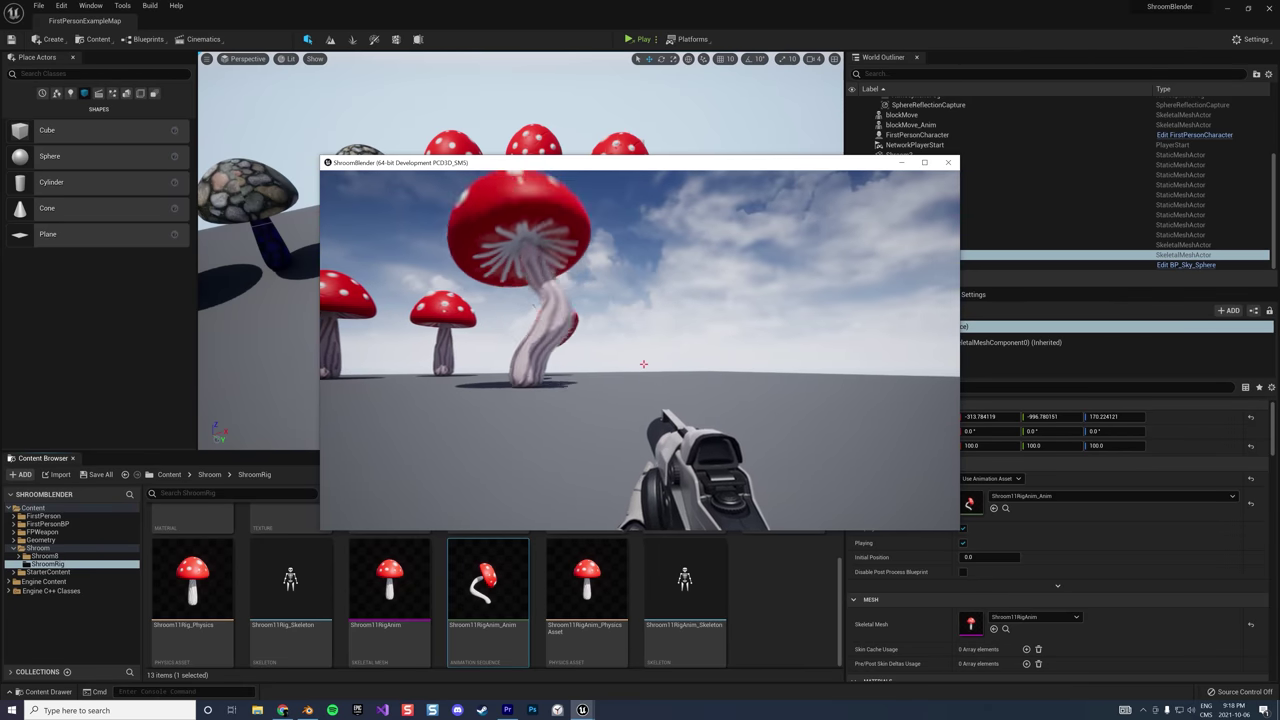
key("a")
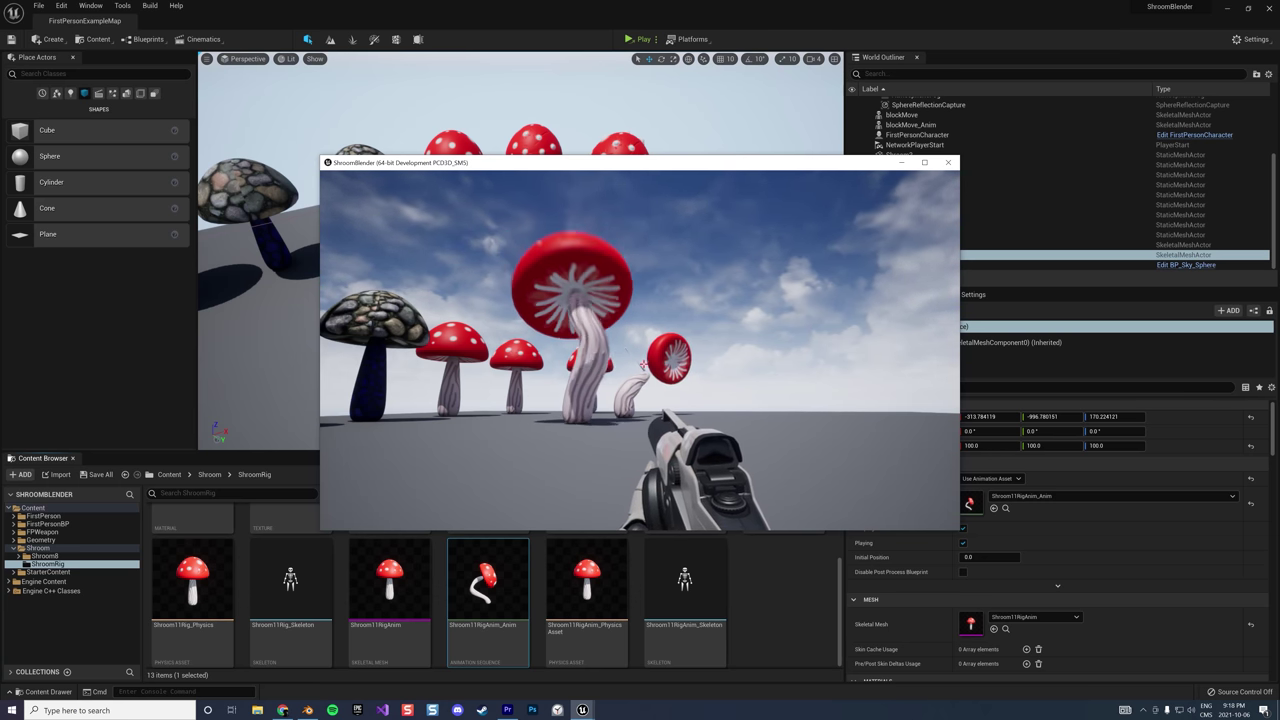
key("w")
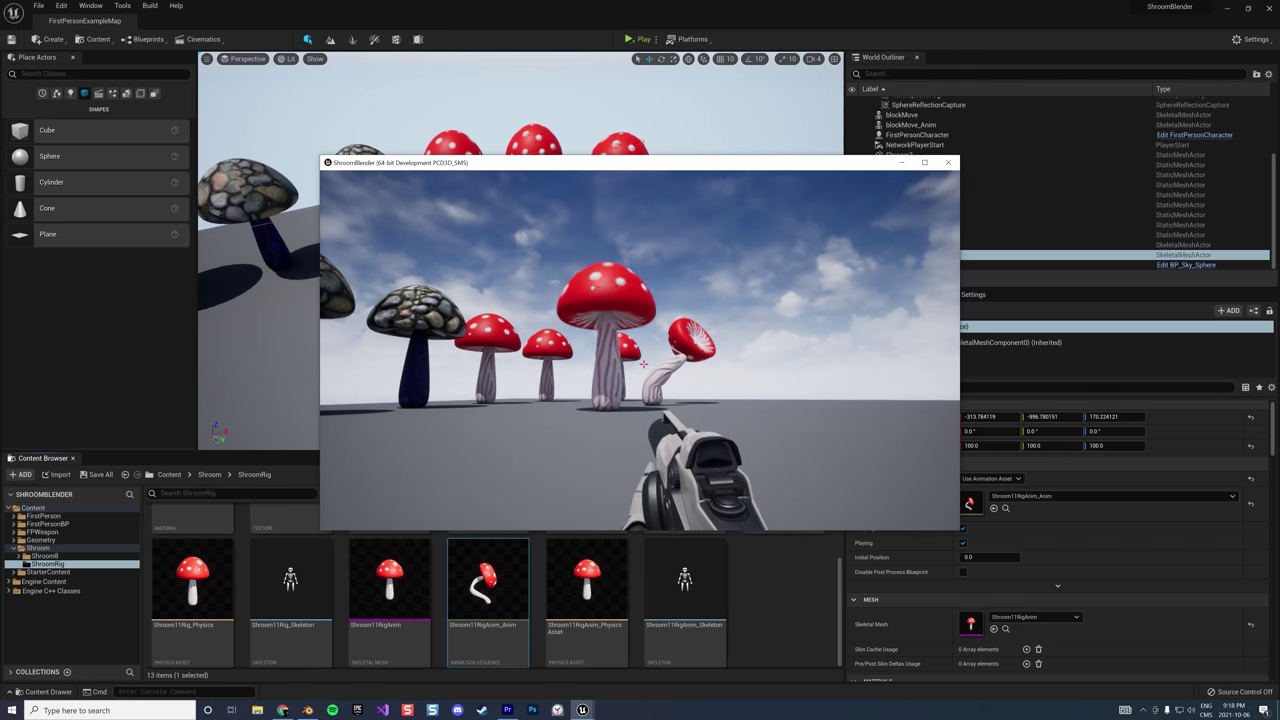
key("w")
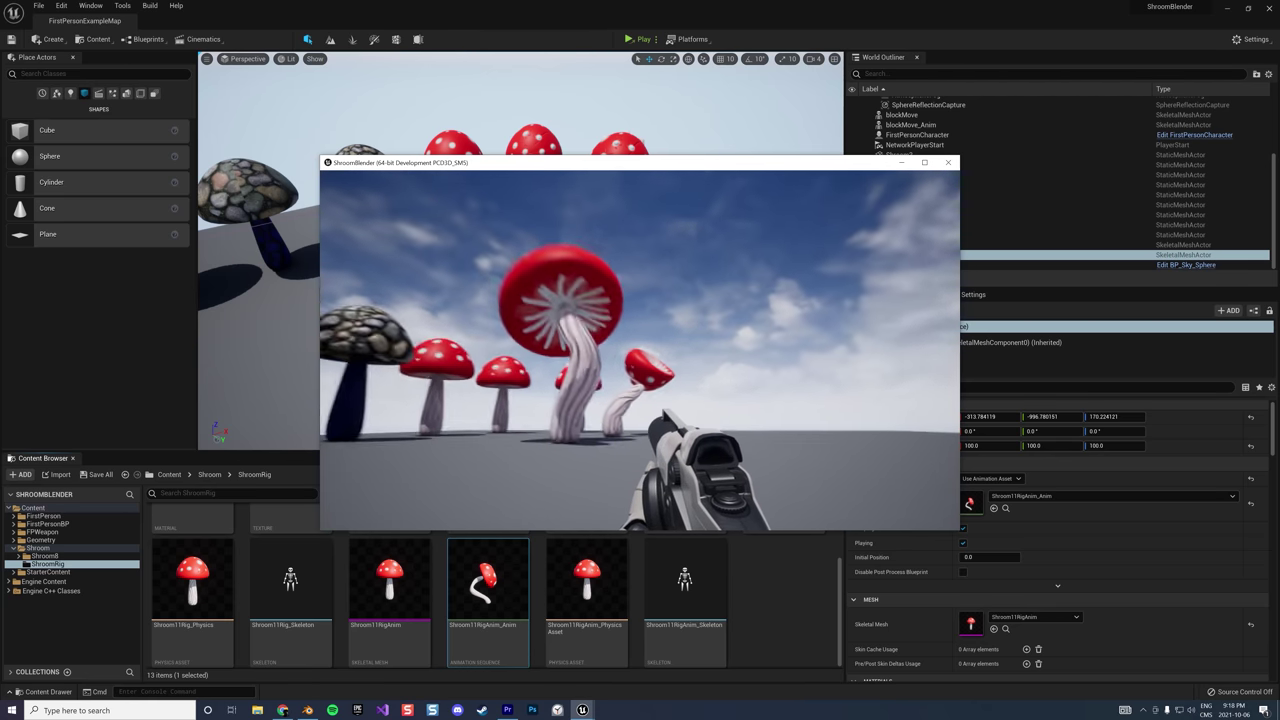
key("a")
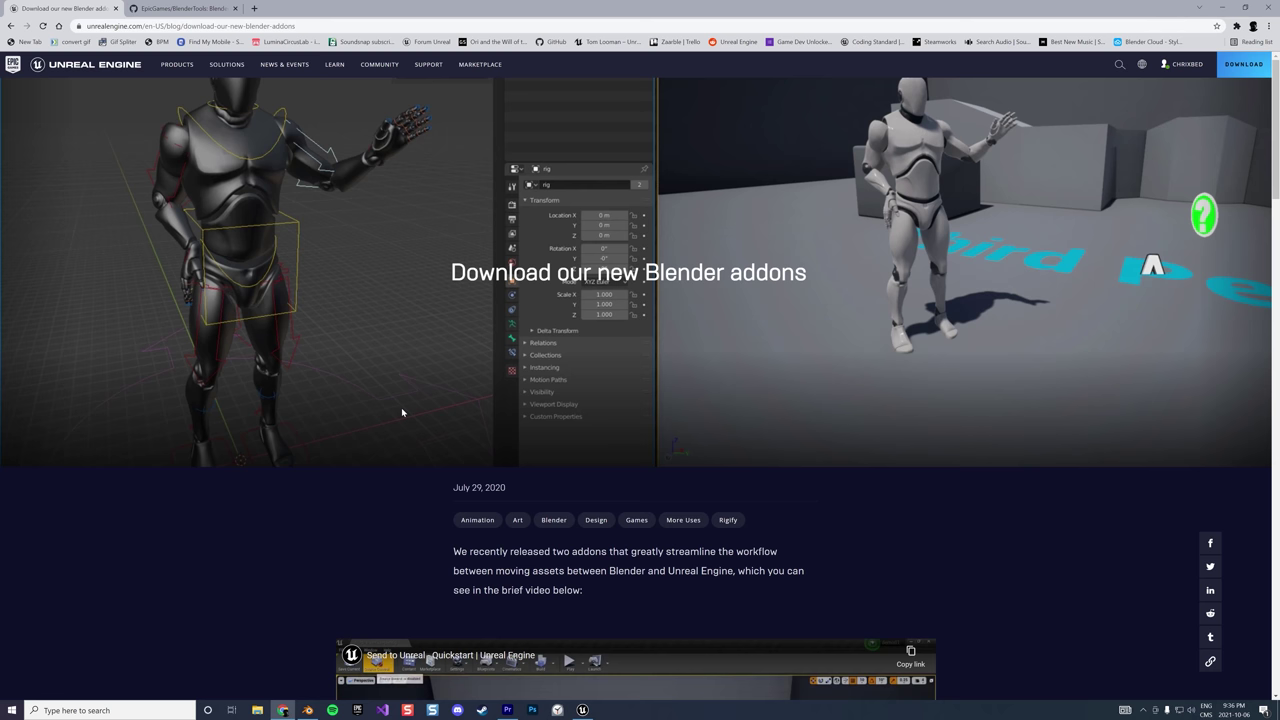
In the browser, read Unreal Engine's blog post about the new Blender addons down to the download instructions
scroll(401, 411, "down", 2)
scroll(391, 404, "down", 1)
scroll(391, 404, "down", 3)
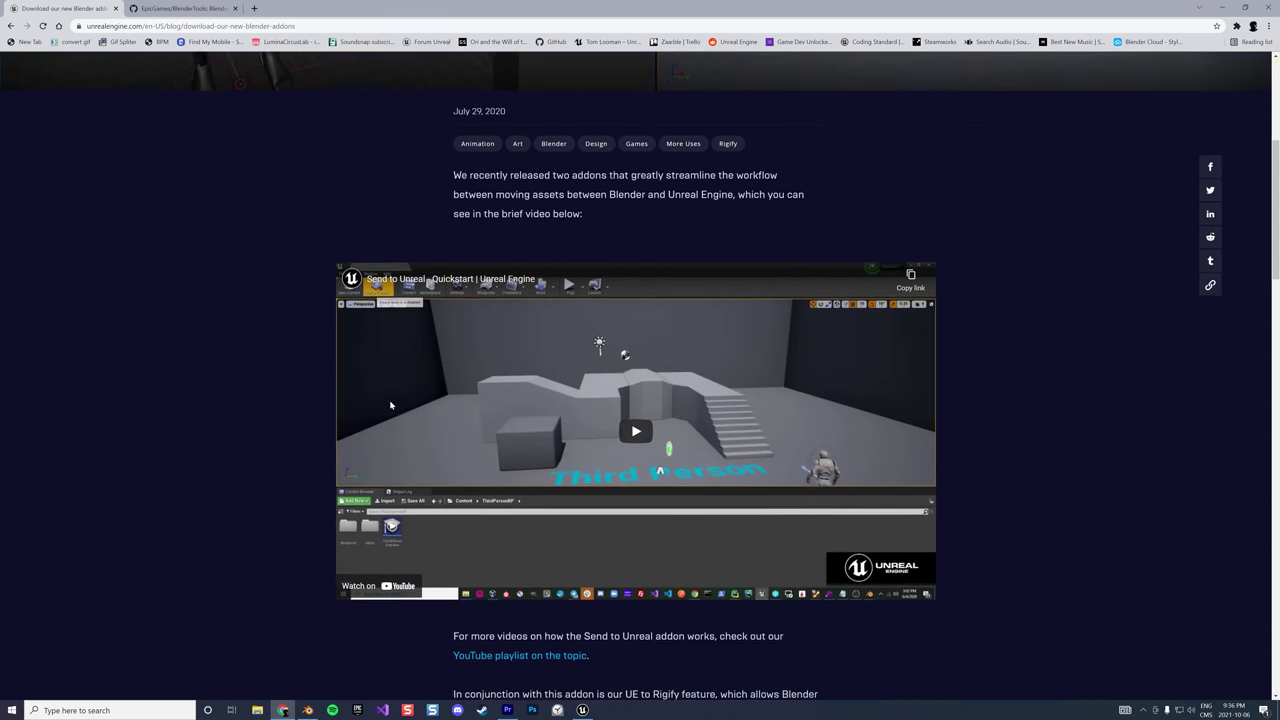
scroll(418, 419, "down", 3)
scroll(418, 419, "down", 2)
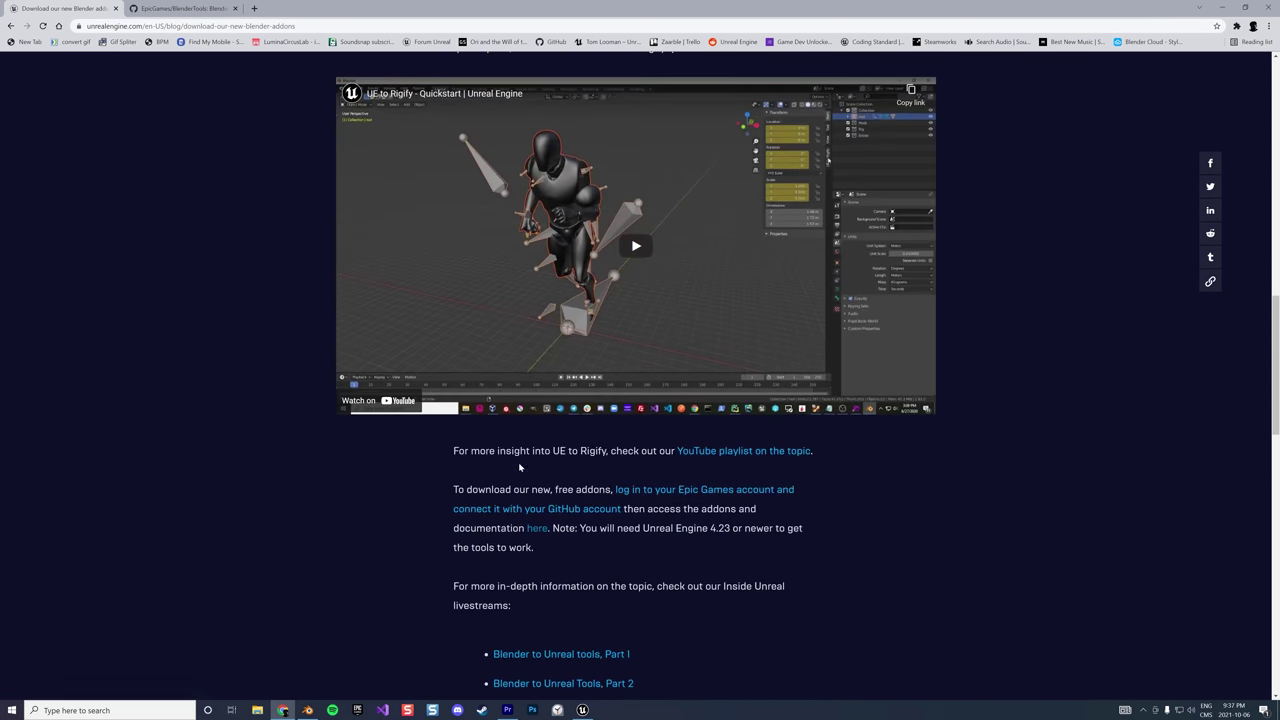
Open the BlenderTools repository from the blog post and look through its releases for UE to Rigify and Send to Unreal
left_click(535, 529)
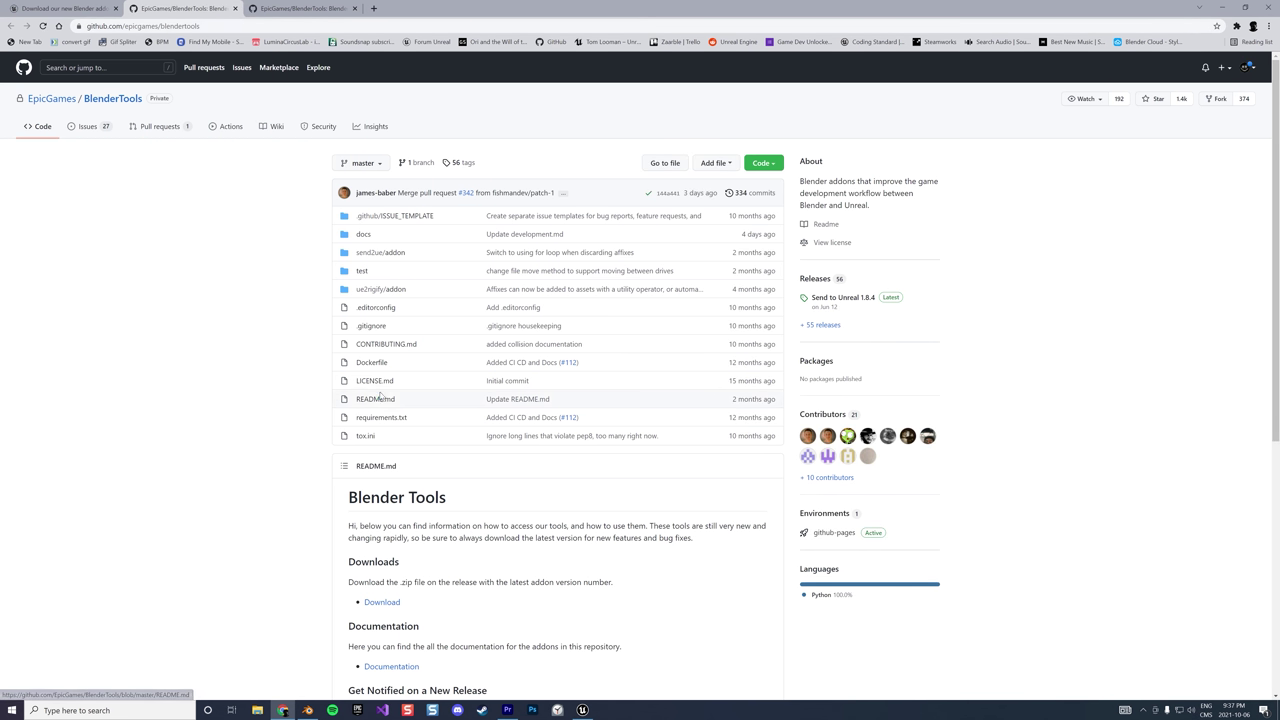
scroll(322, 458, "down", 2)
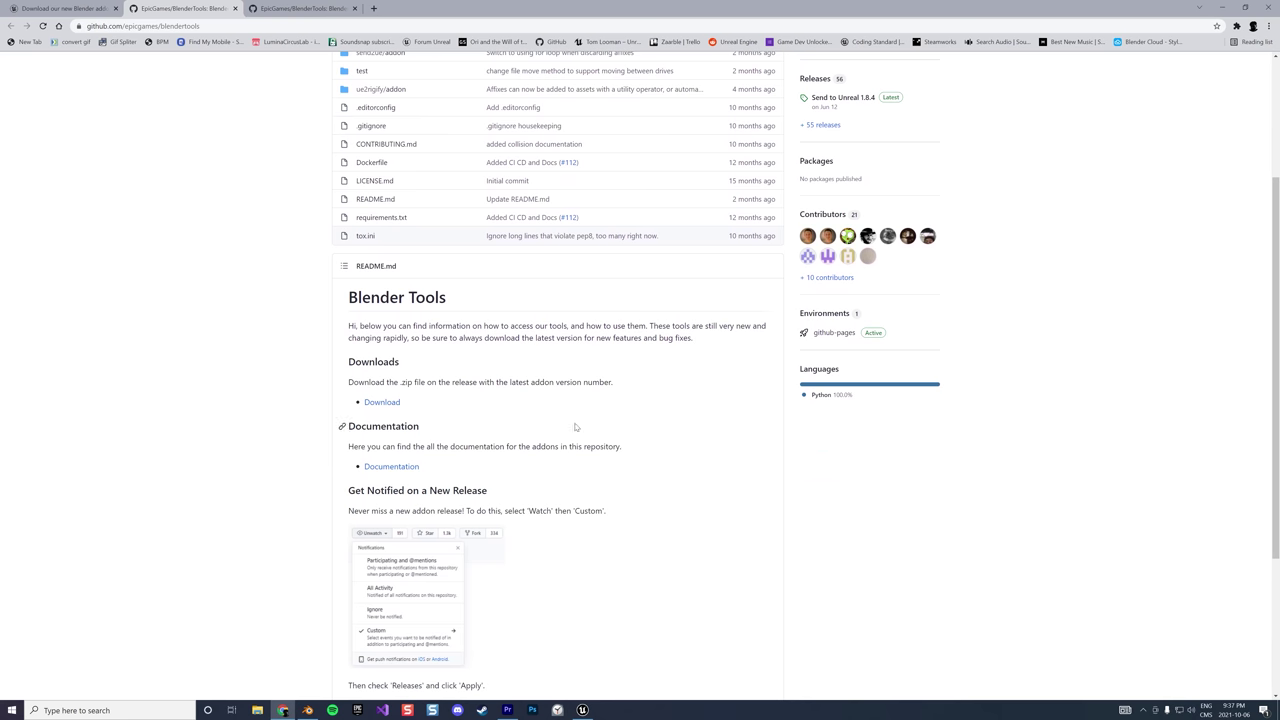
scroll(575, 427, "up", 1)
left_click(378, 470)
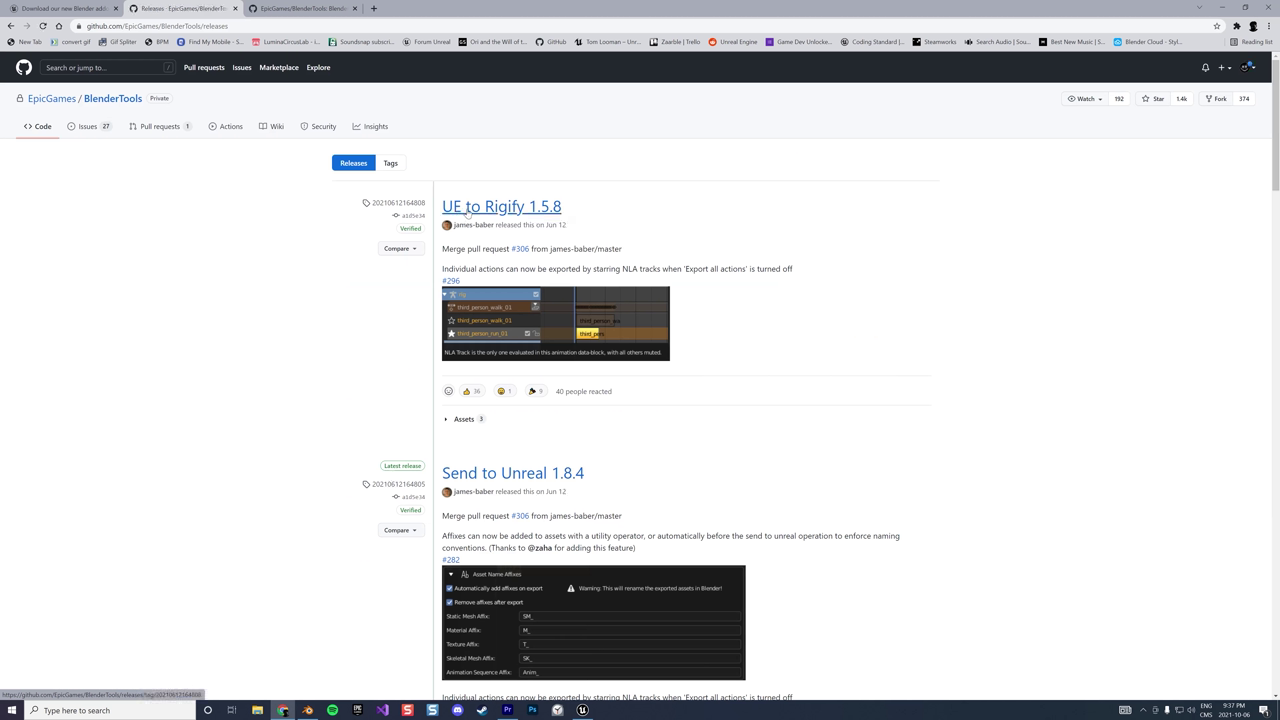
scroll(606, 208, "down", 2)
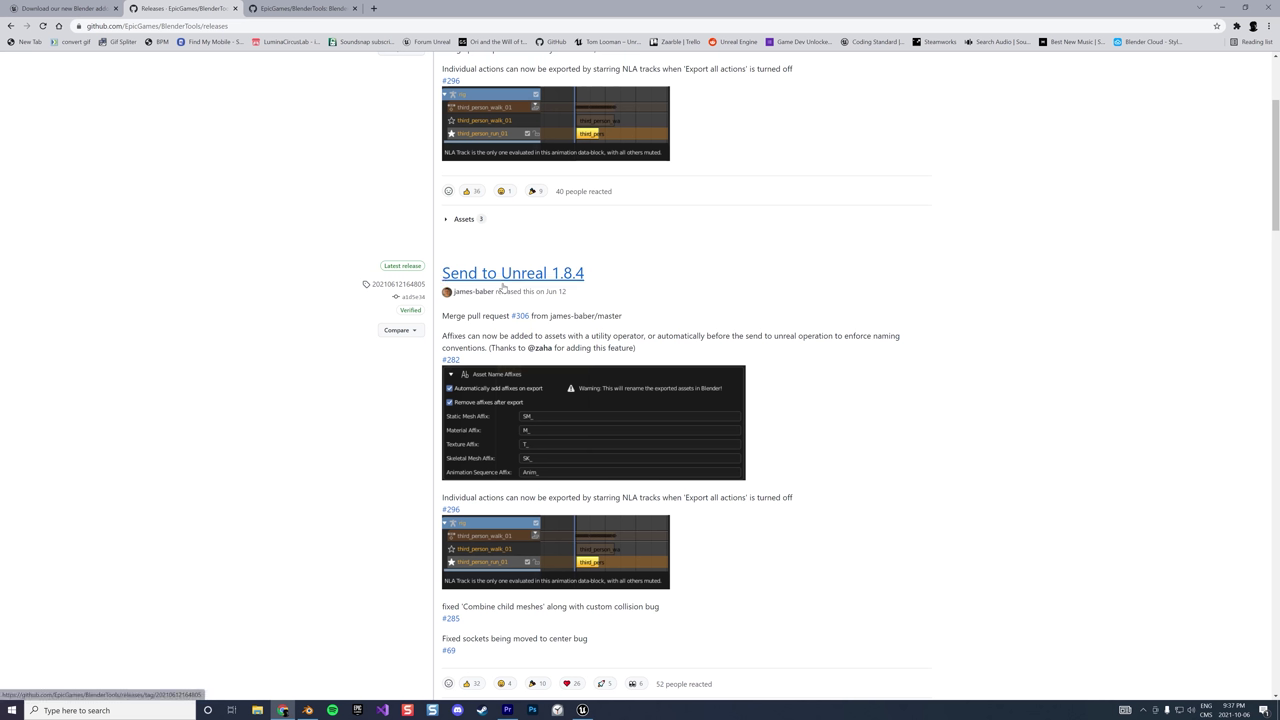
Switch to Blender, find the Pipeline: Send to Unreal add-on in the preferences with the search "pip", and minimize the preferences window
left_click(312, 711)
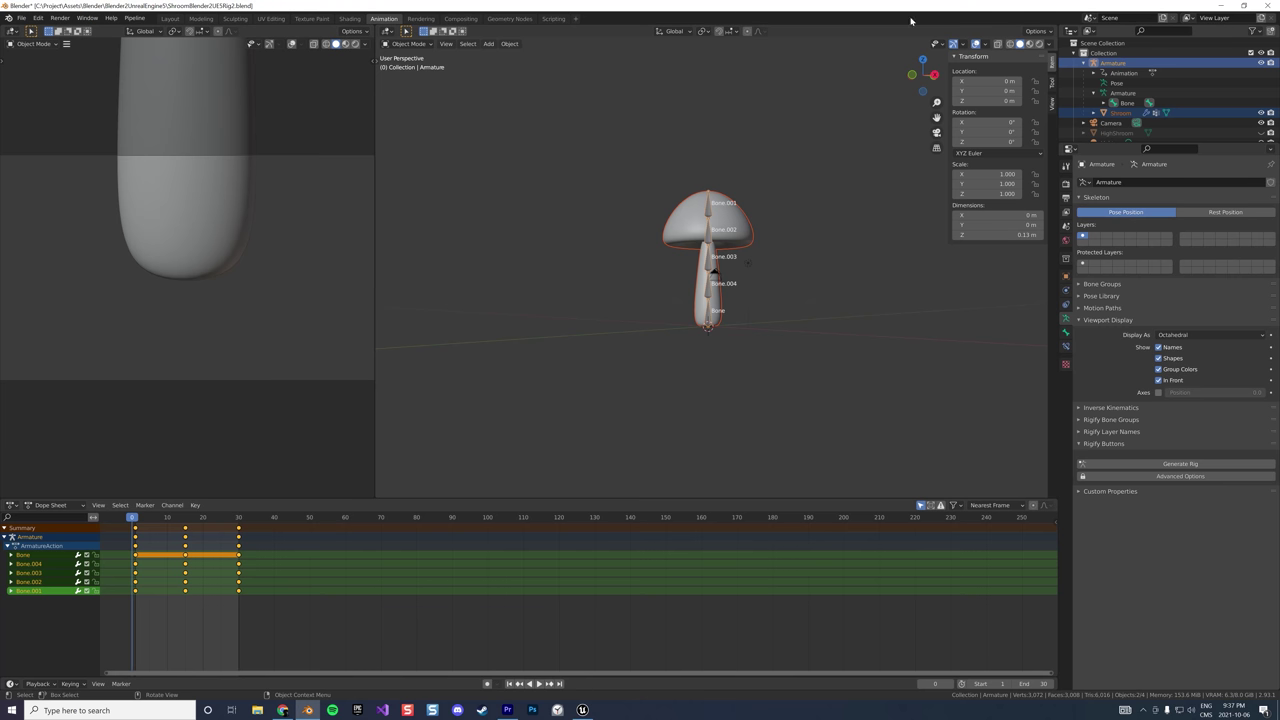
left_click(21, 18)
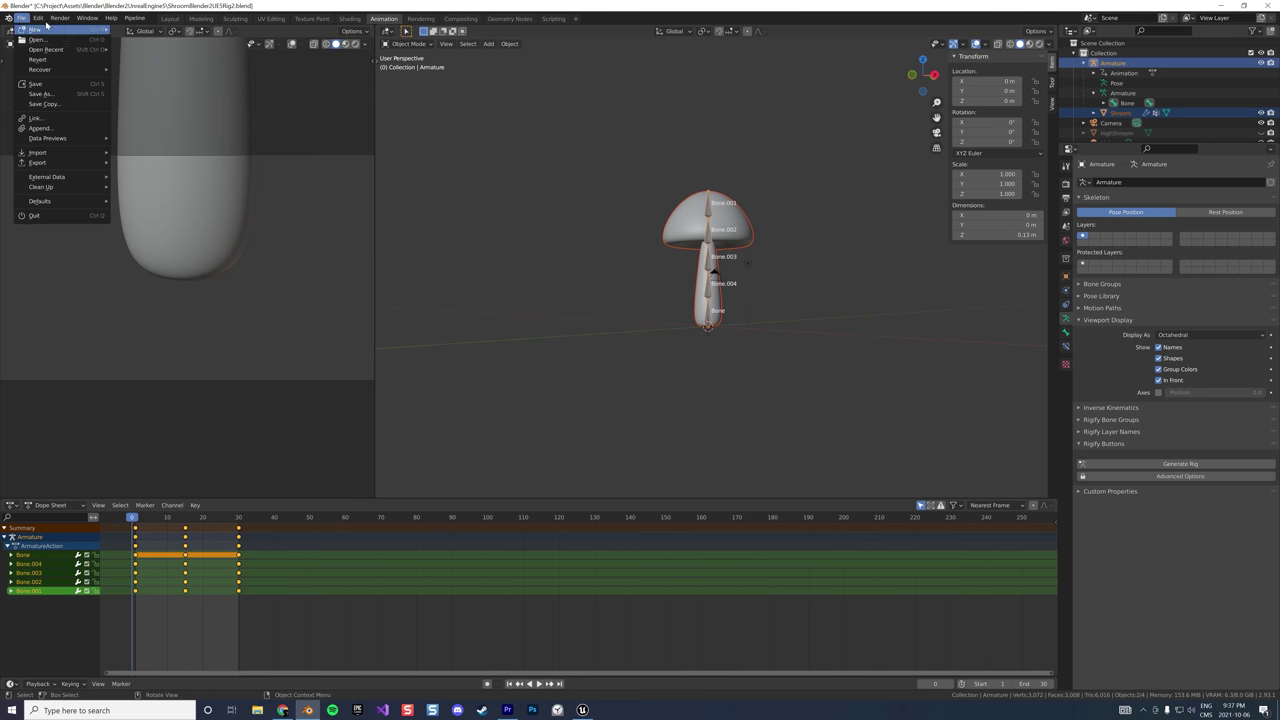
mouse_move(38, 18)
left_click(60, 166)
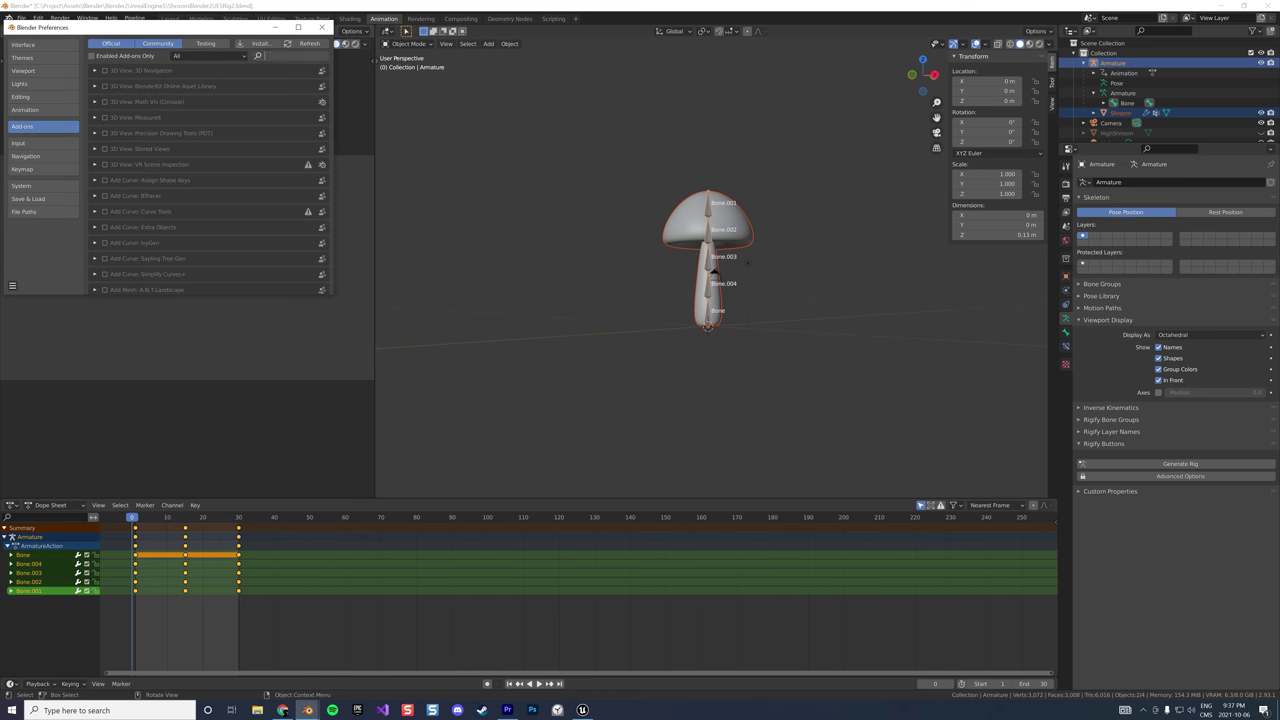
left_click(290, 55)
type("pip")
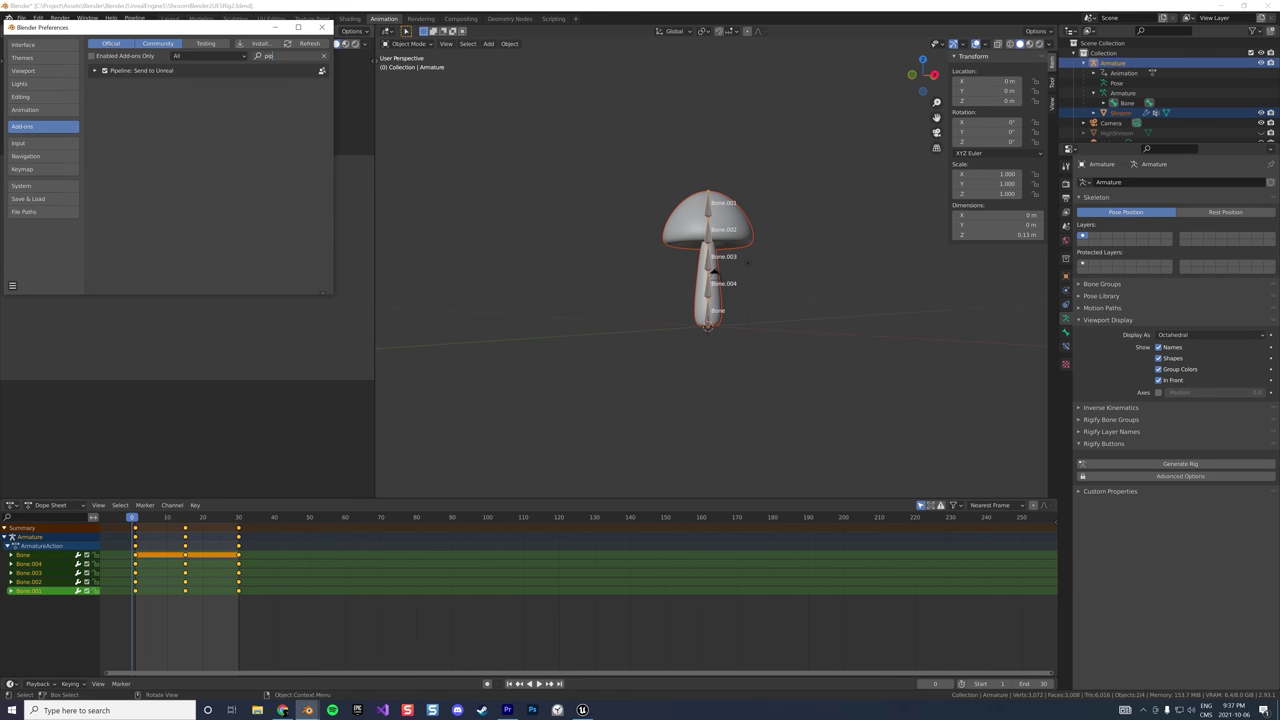
left_click(278, 28)
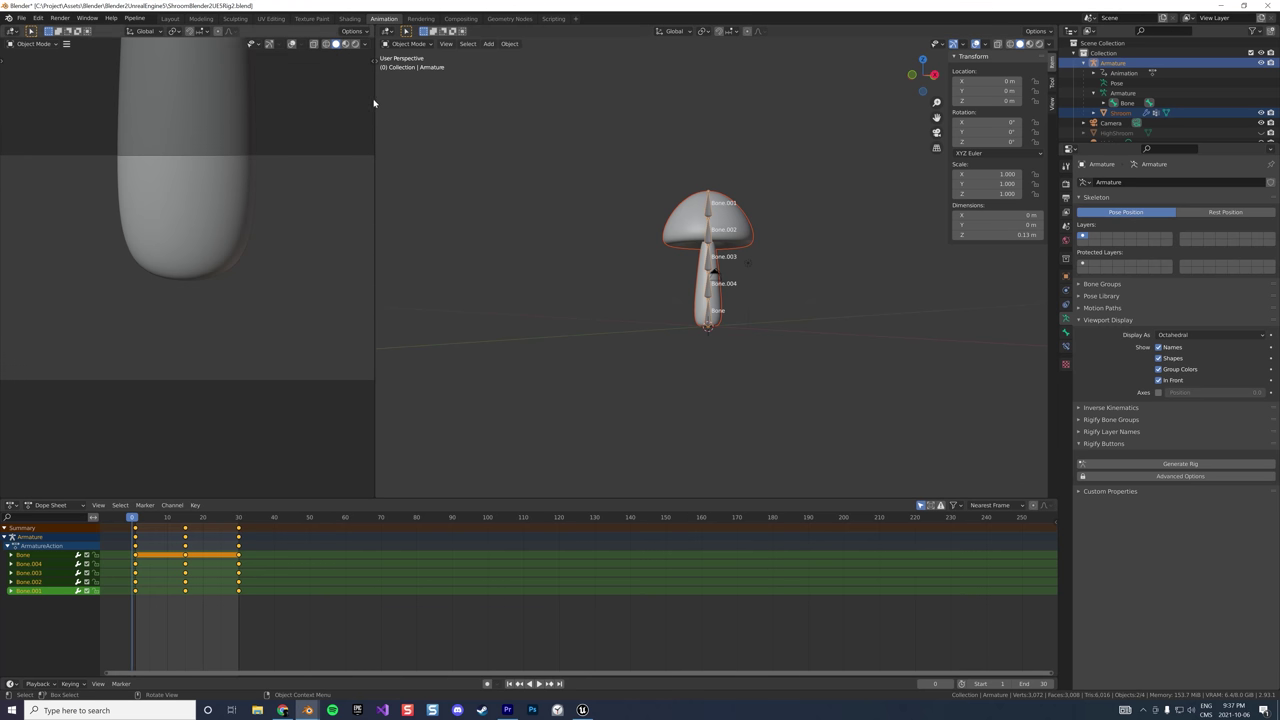
Enlarge the Outliner to show the Mesh, Rig, Collision and Extras collections
left_click(135, 19)
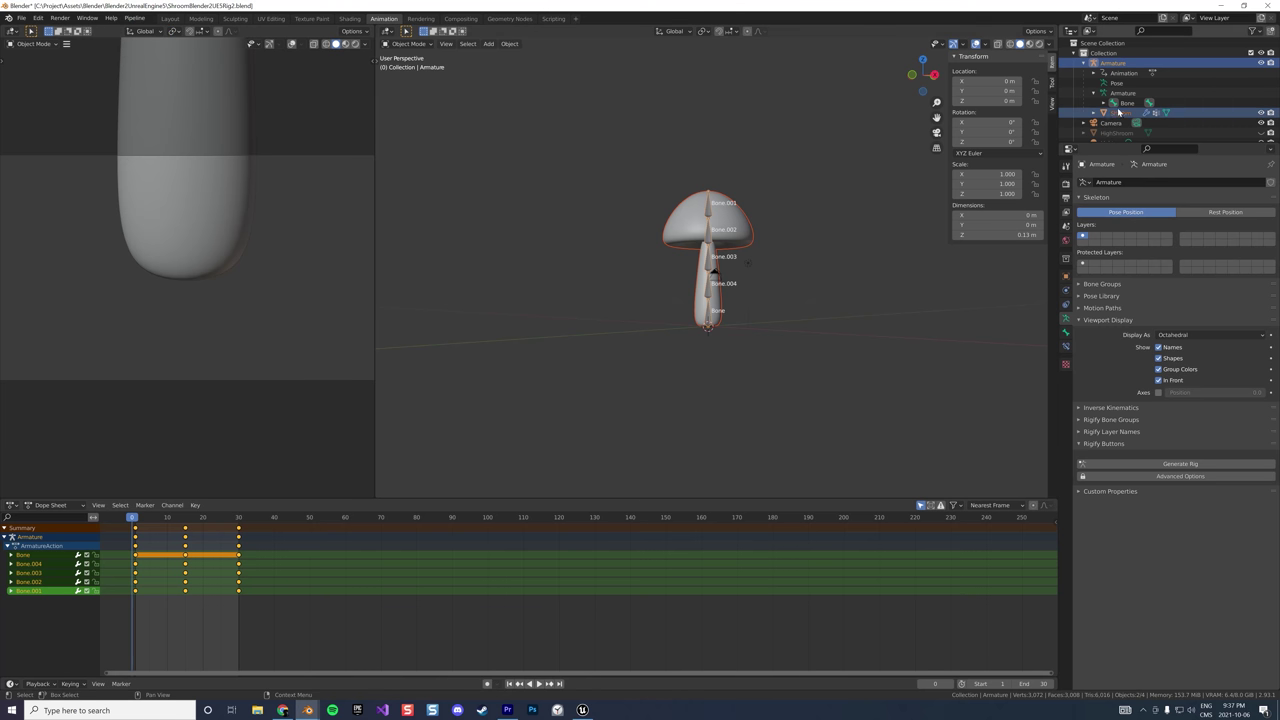
left_click_drag(1125, 147, 1125, 223)
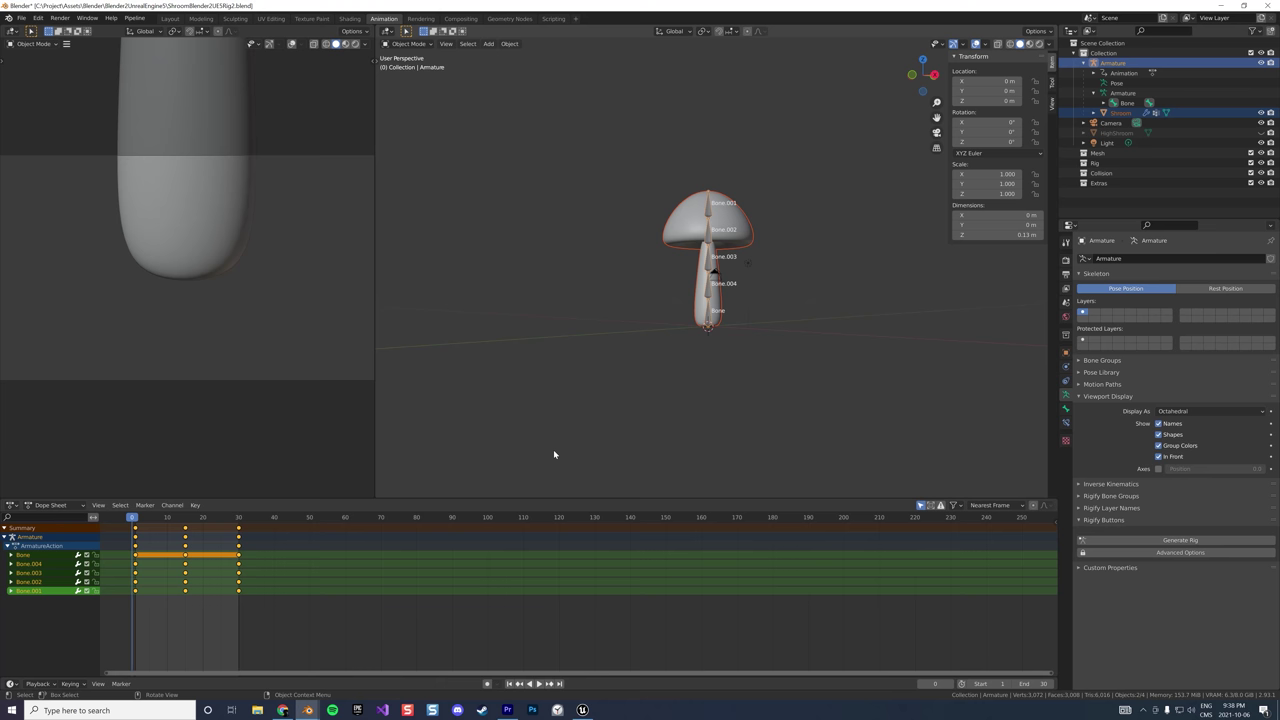
Switch to Unreal Engine and check the Editor Scripting Utilities and Python Editor Script plugins by searching the plugins for "Editor Script"
left_click(582, 710)
left_click(61, 5)
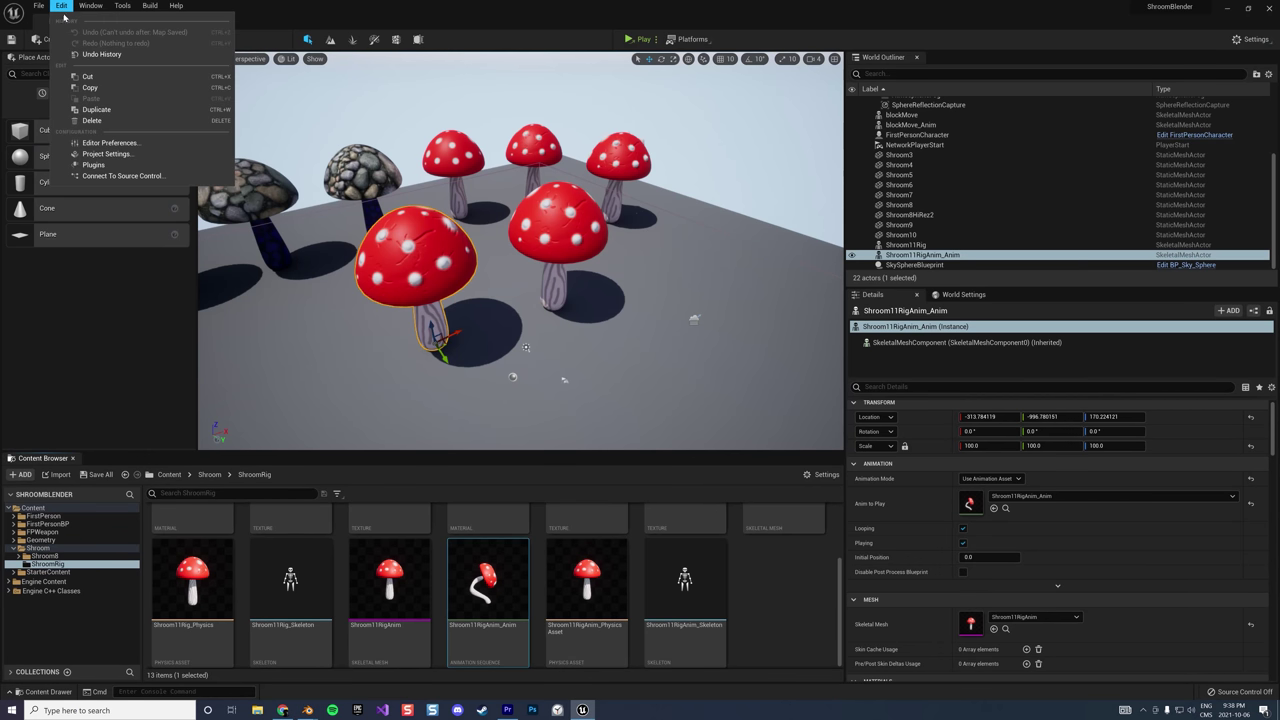
left_click(93, 165)
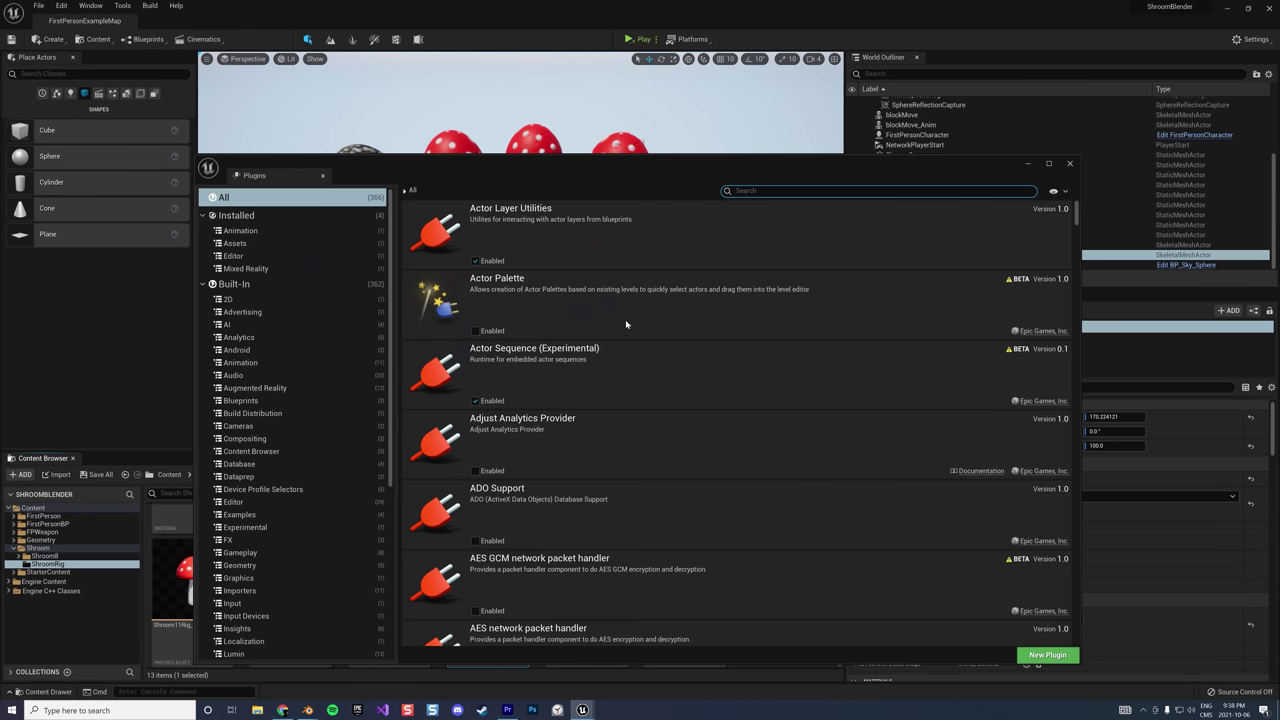
type("Editor Script")
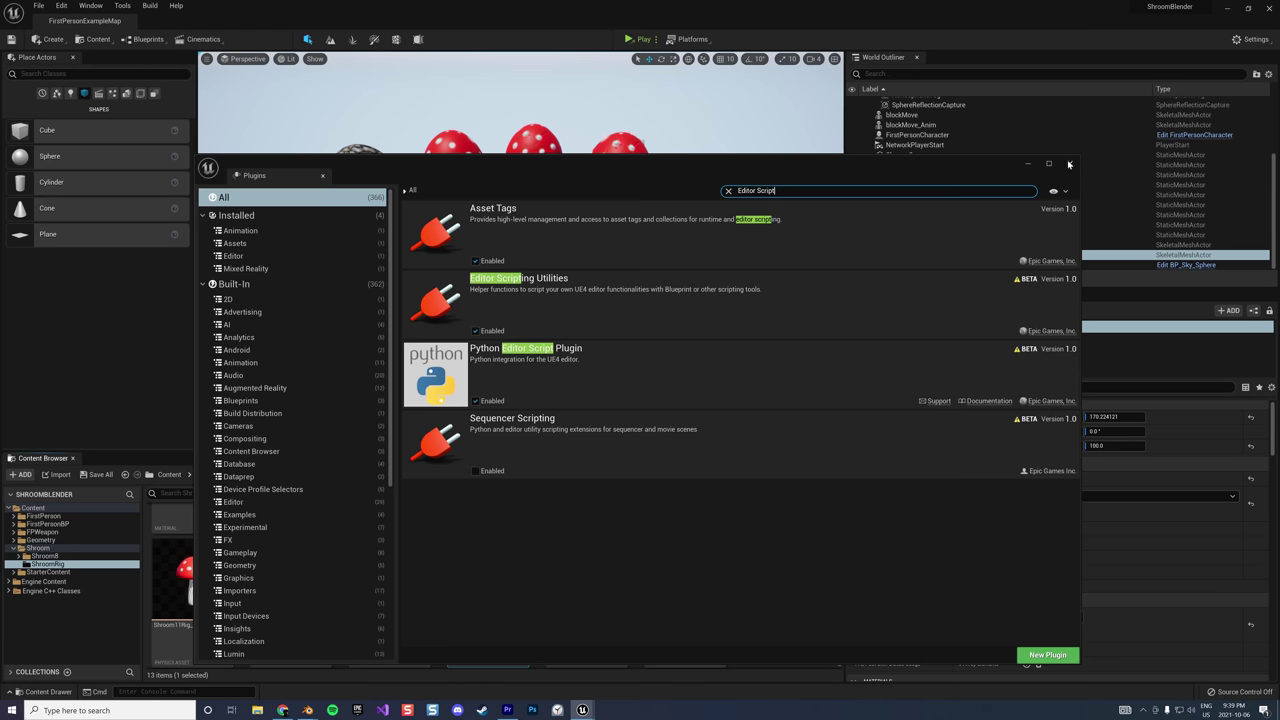
left_click(1069, 164)
Search the project settings for "Pyth" and toggle Python's Enable Remote Execution off and back on
left_click(62, 6)
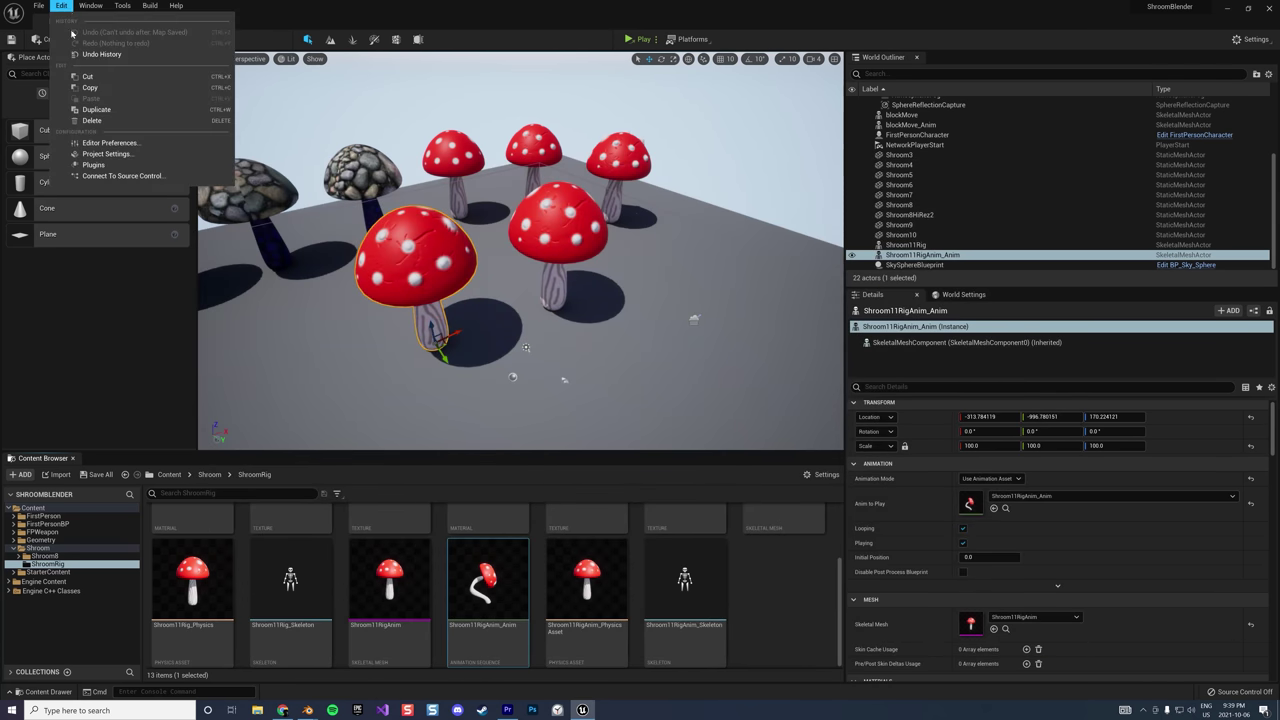
left_click(104, 156)
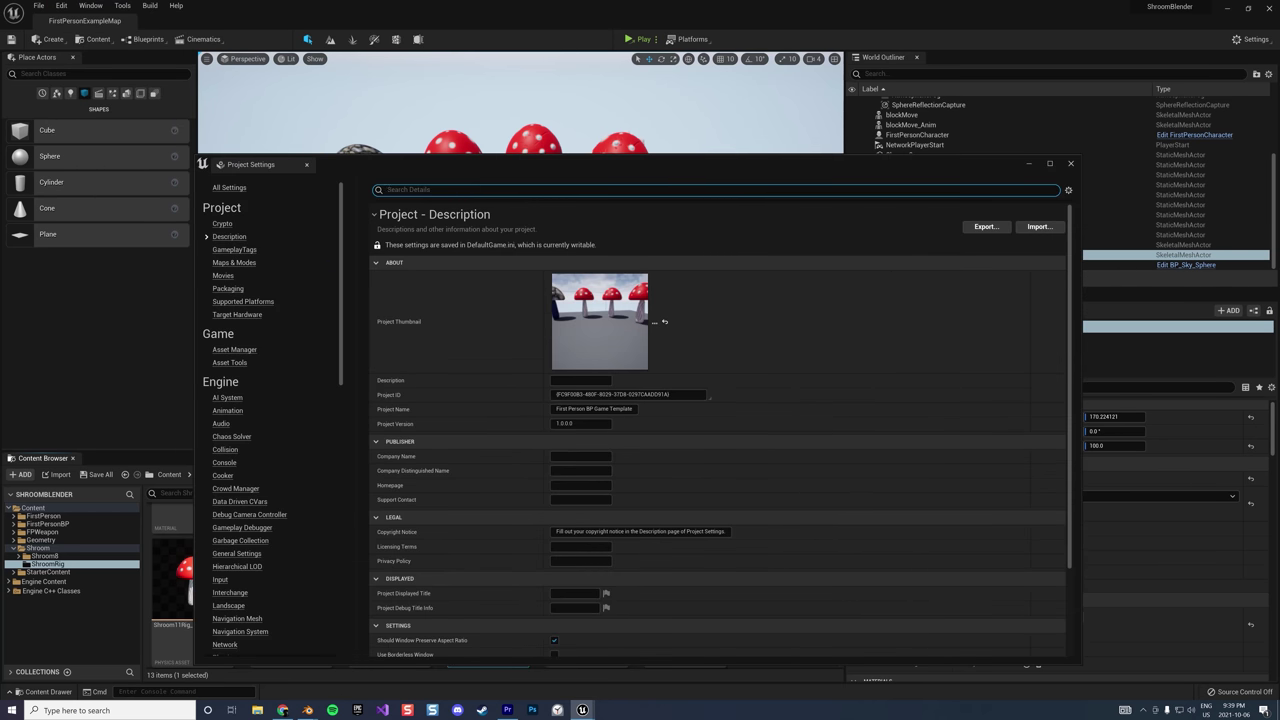
type("Pyth")
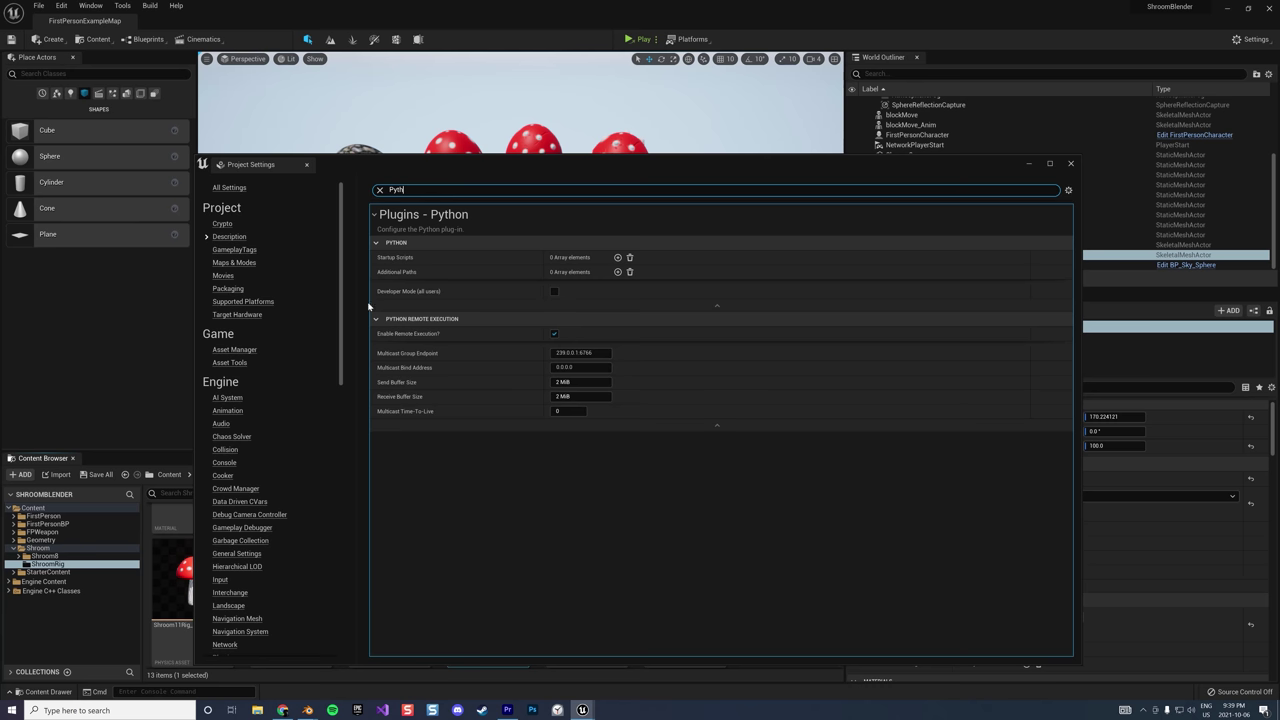
left_click(554, 334)
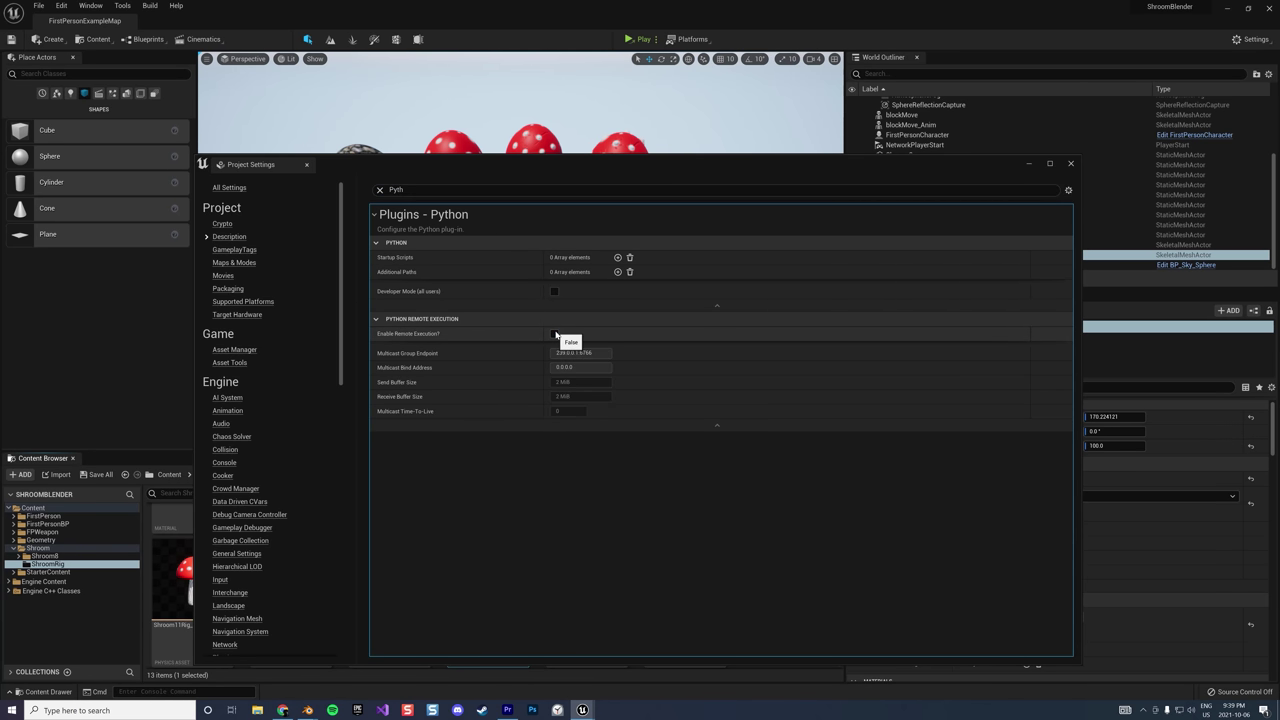
left_click(555, 334)
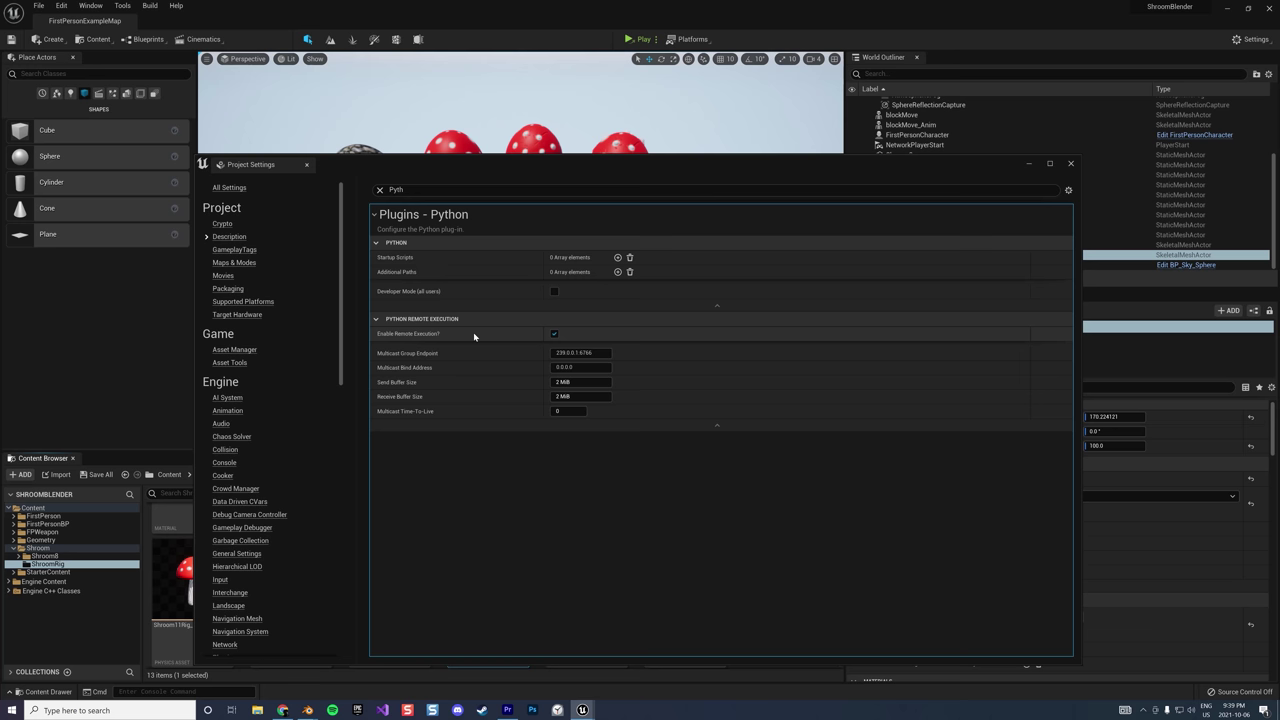
left_click(1071, 165)
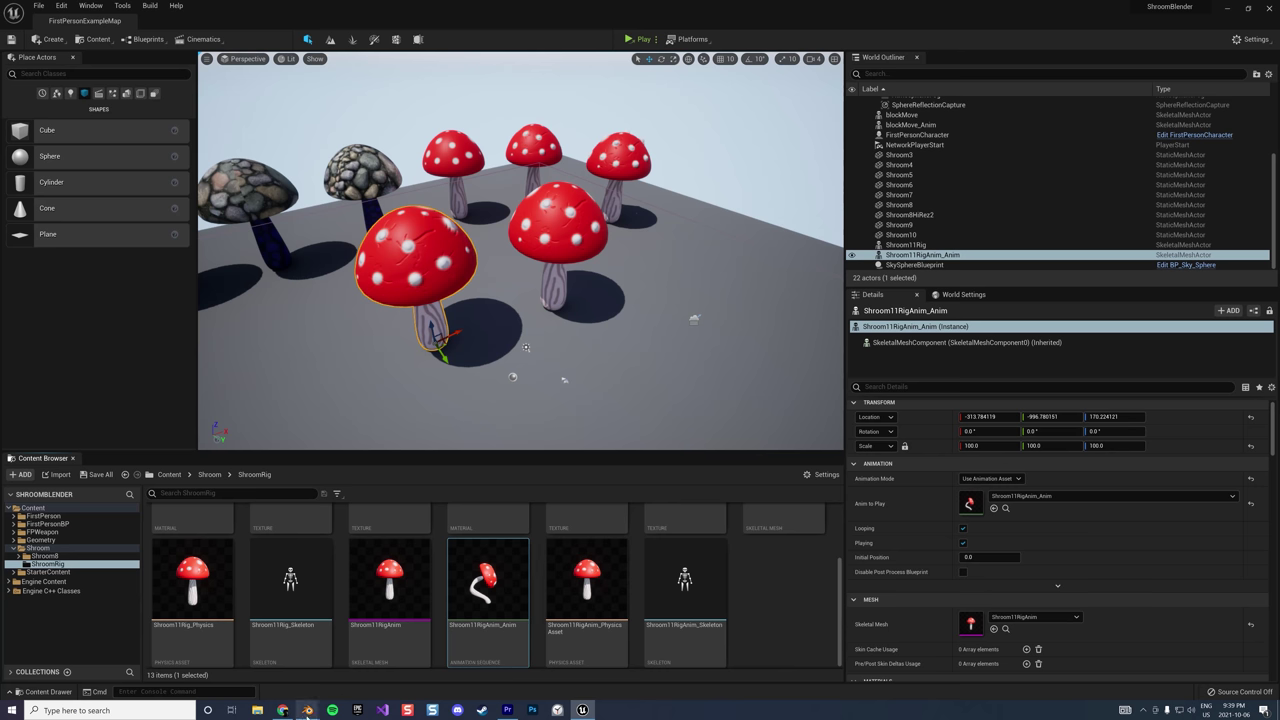
Switch to Blender's preferences and examine the Paths settings of the Pipeline: Send to Unreal add-on
mouse_move(308, 712)
left_click(364, 671)
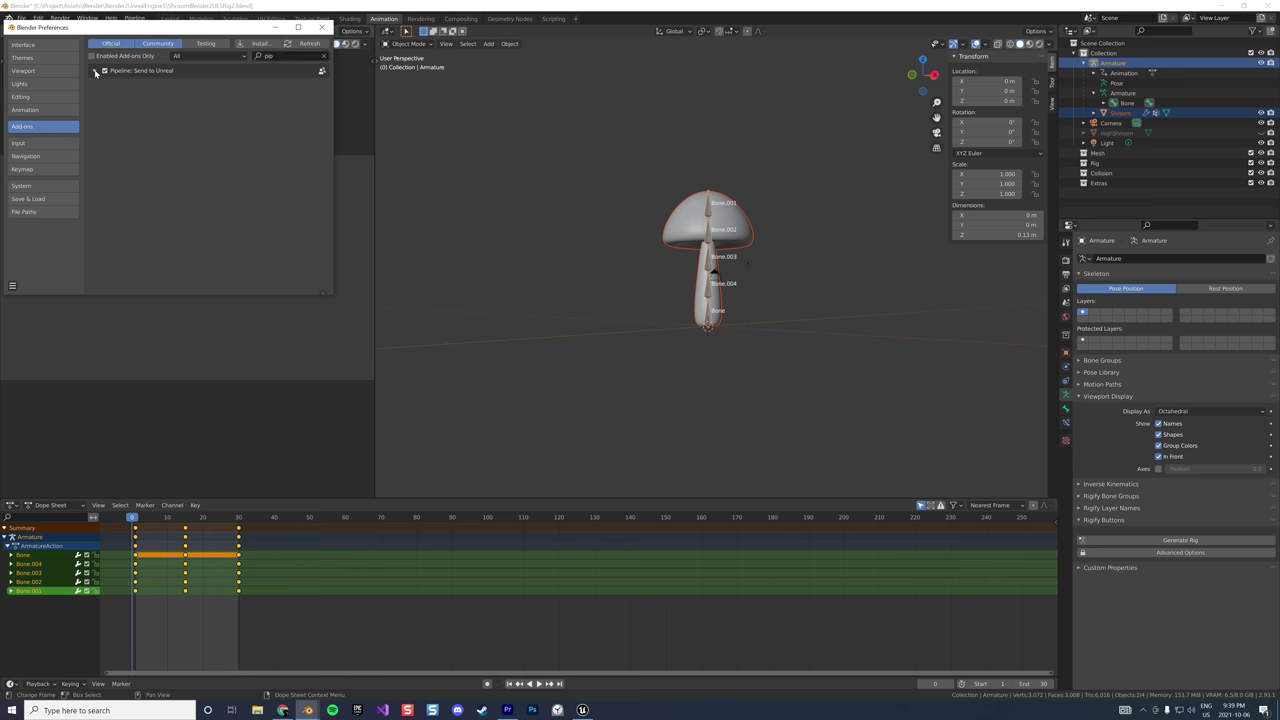
left_click(95, 71)
left_click(160, 166)
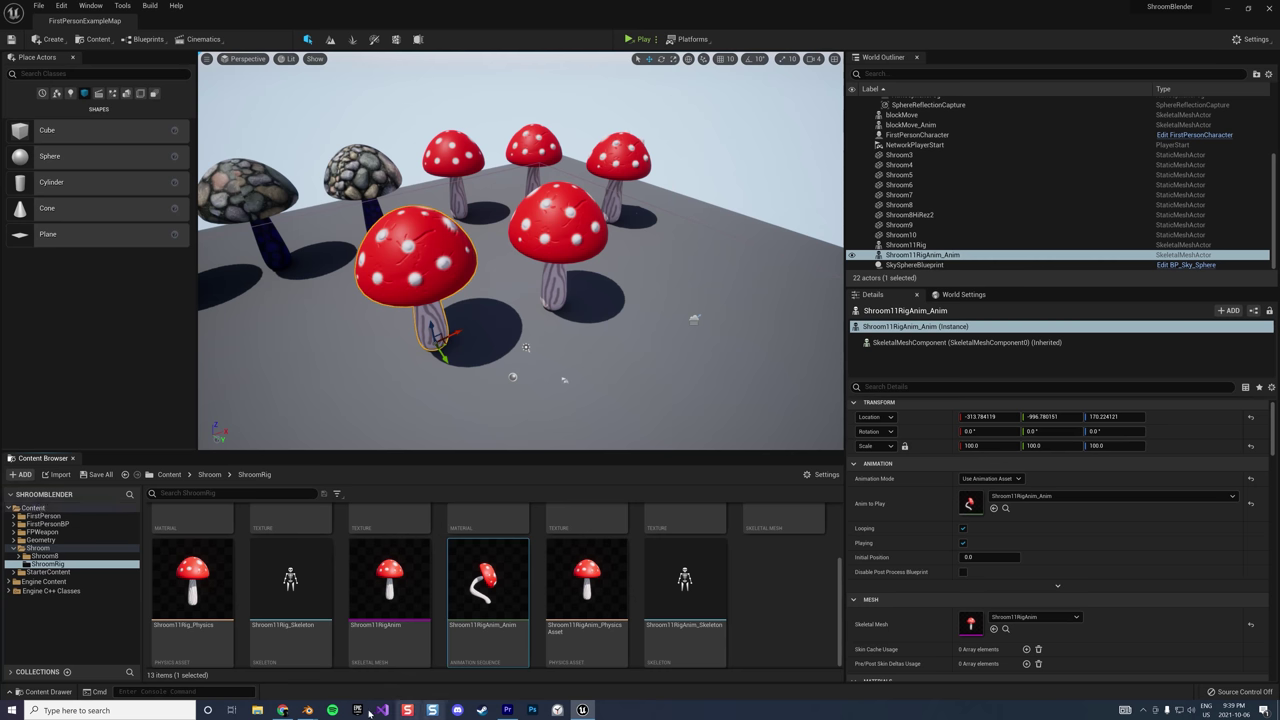
In Blender's main window, move the Shroom mesh into the Mesh collection and the Armature into the Rig collection
mouse_move(307, 710)
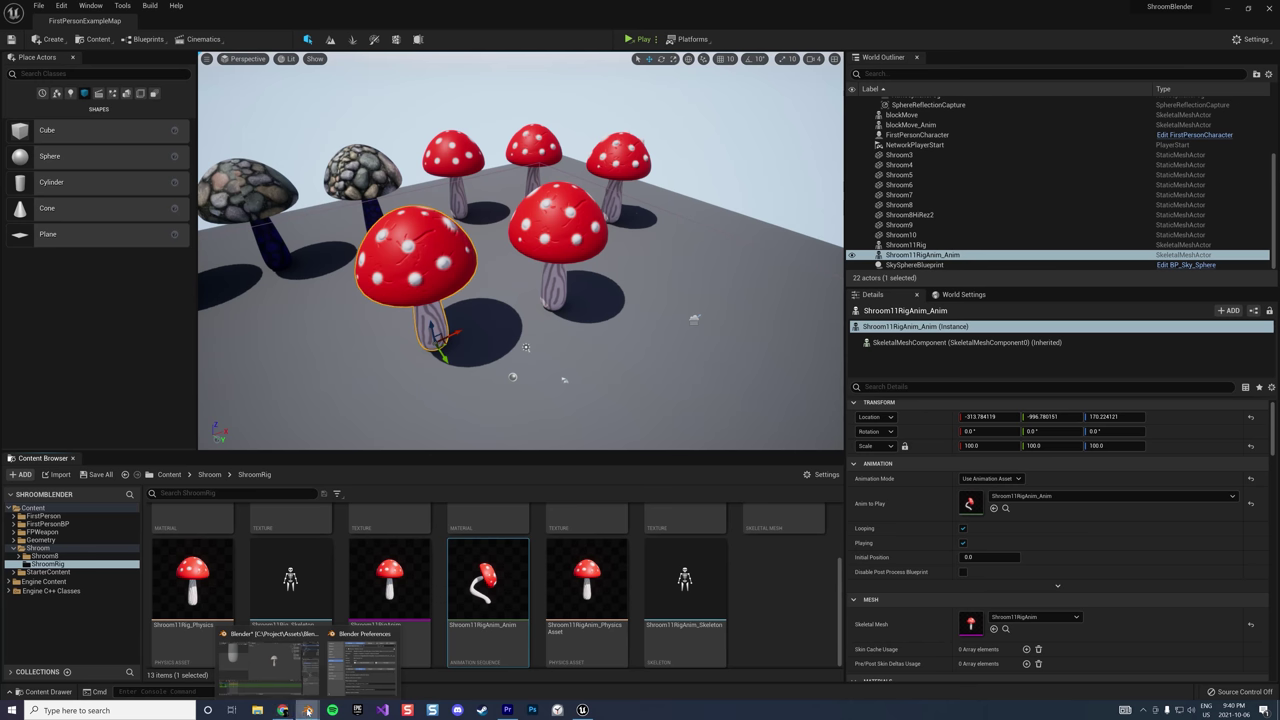
left_click(268, 673)
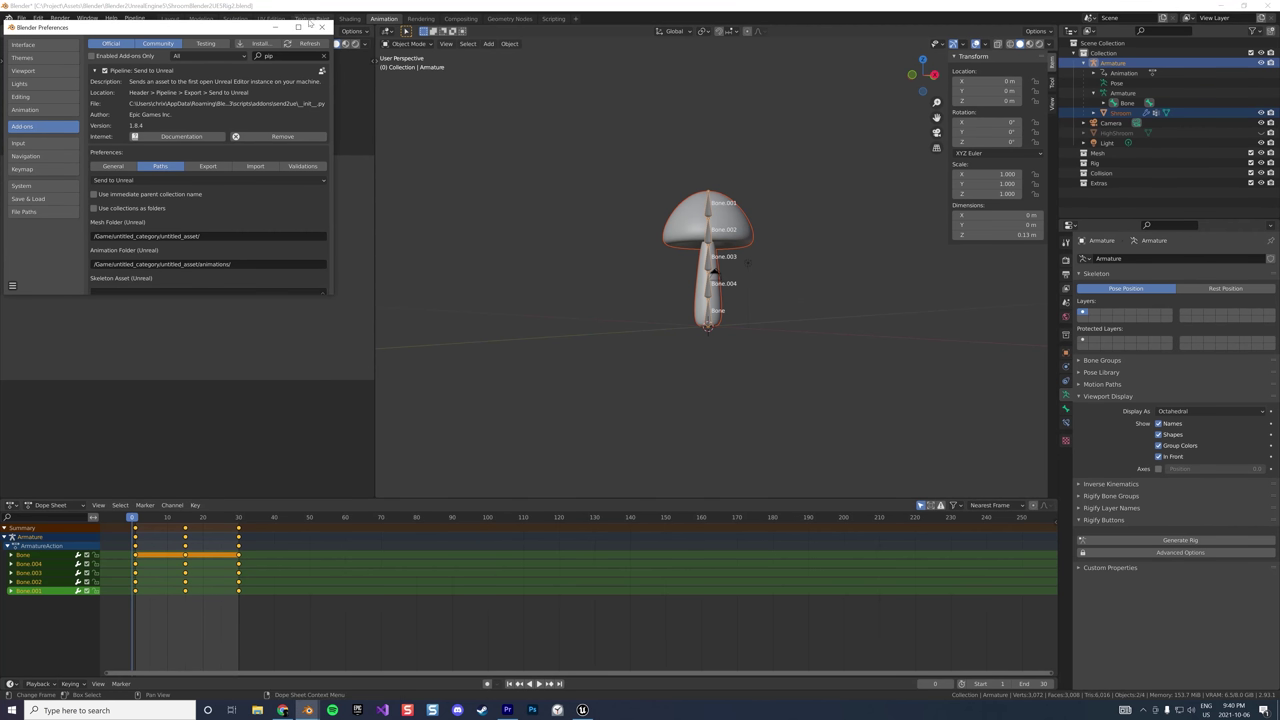
left_click(853, 234)
left_click(1113, 113)
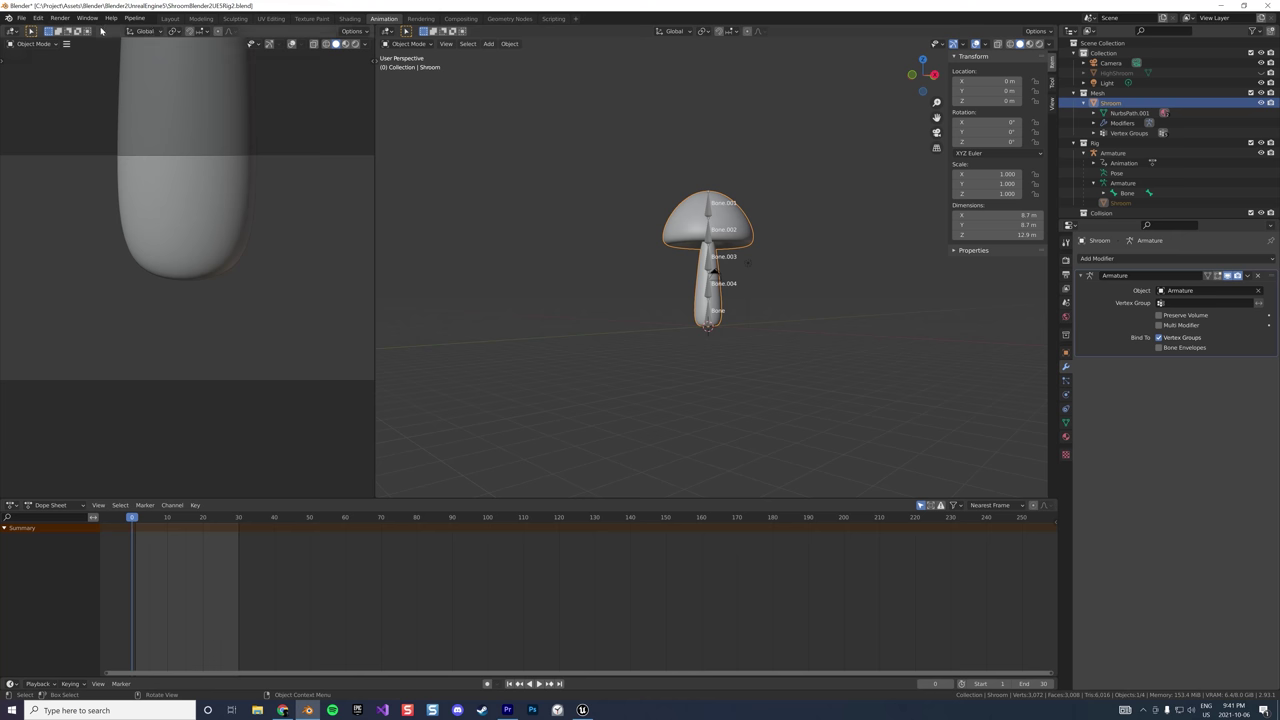
Export the mushroom with Send to Unreal, switch to Unreal Engine and close the FBX import message log
left_click(135, 19)
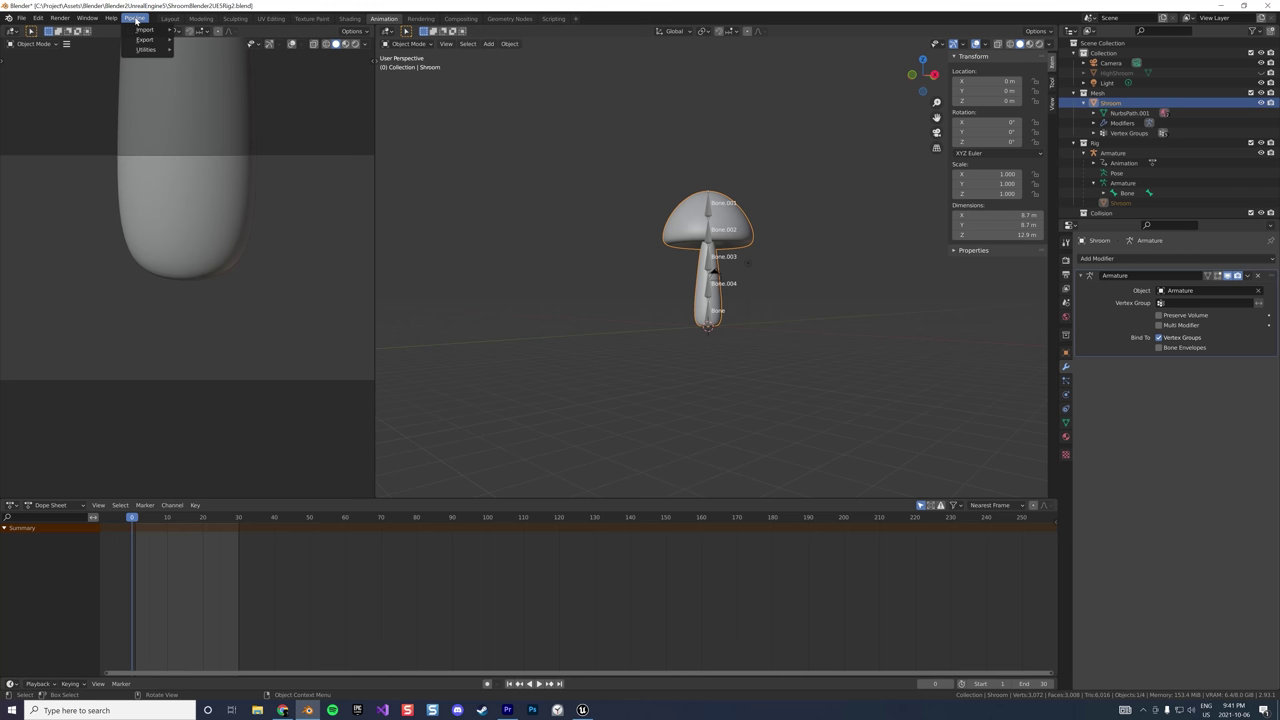
mouse_move(150, 39)
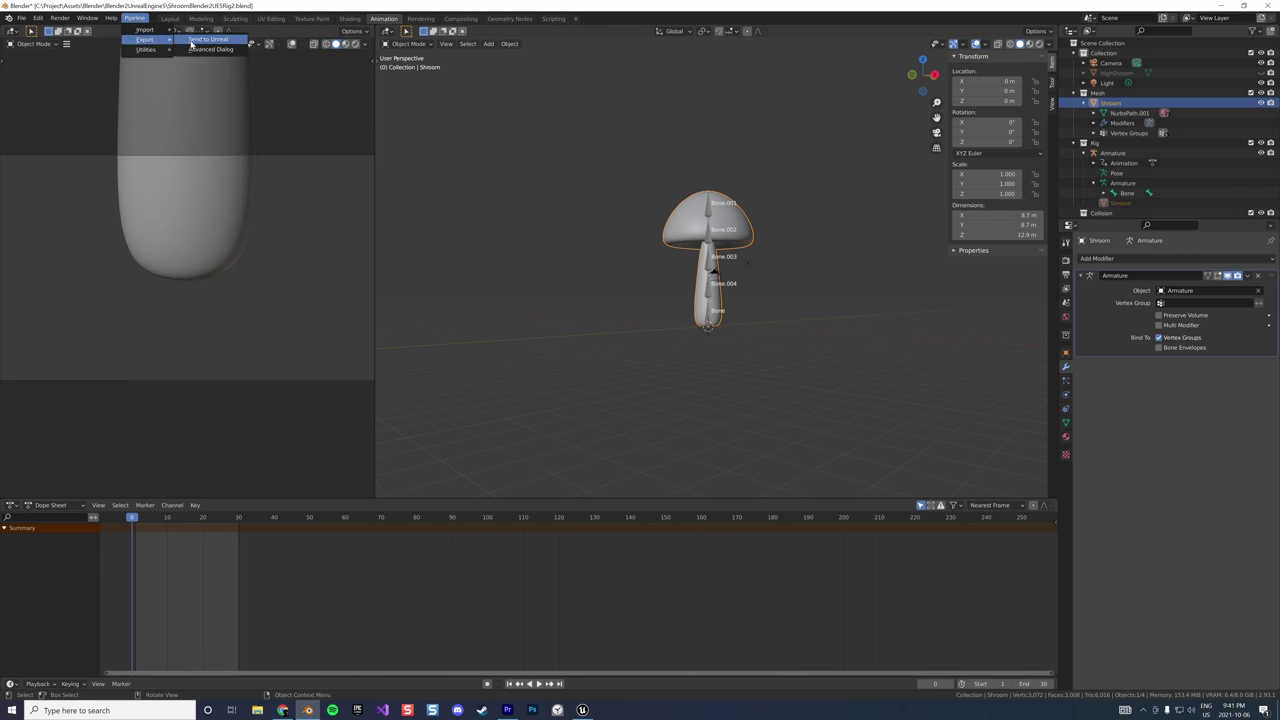
left_click(191, 43)
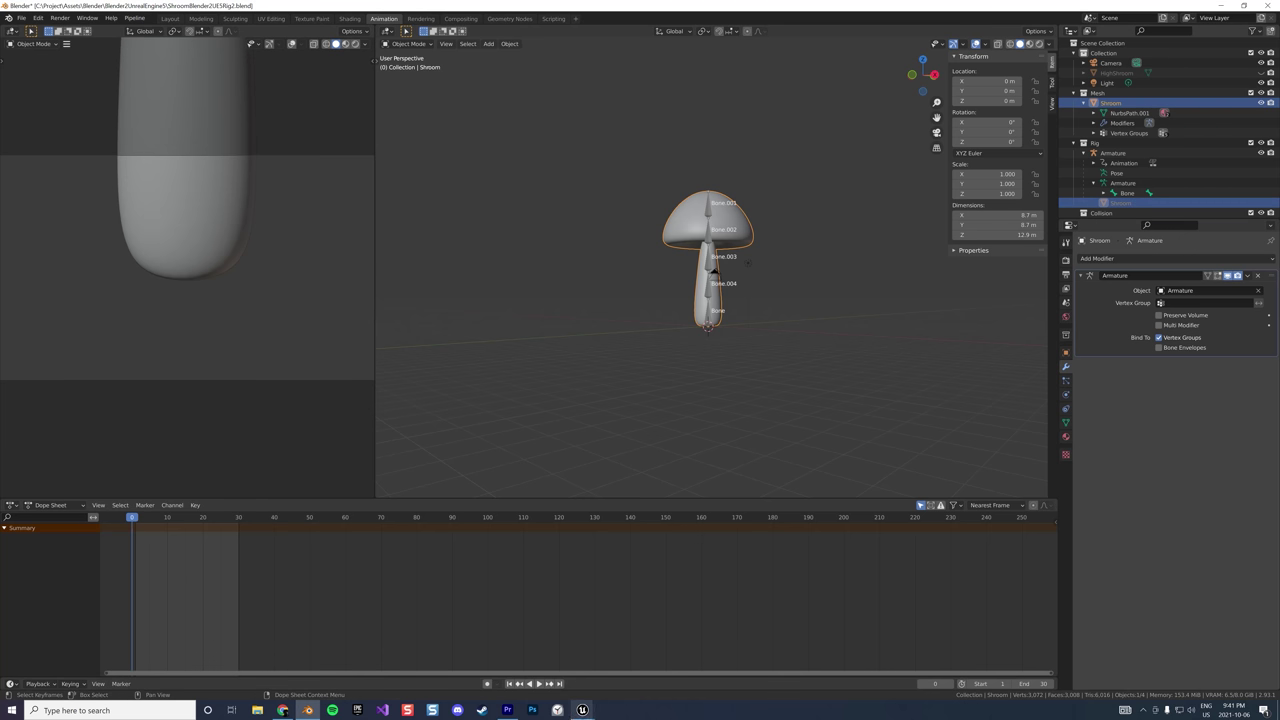
mouse_move(582, 710)
left_click(548, 680)
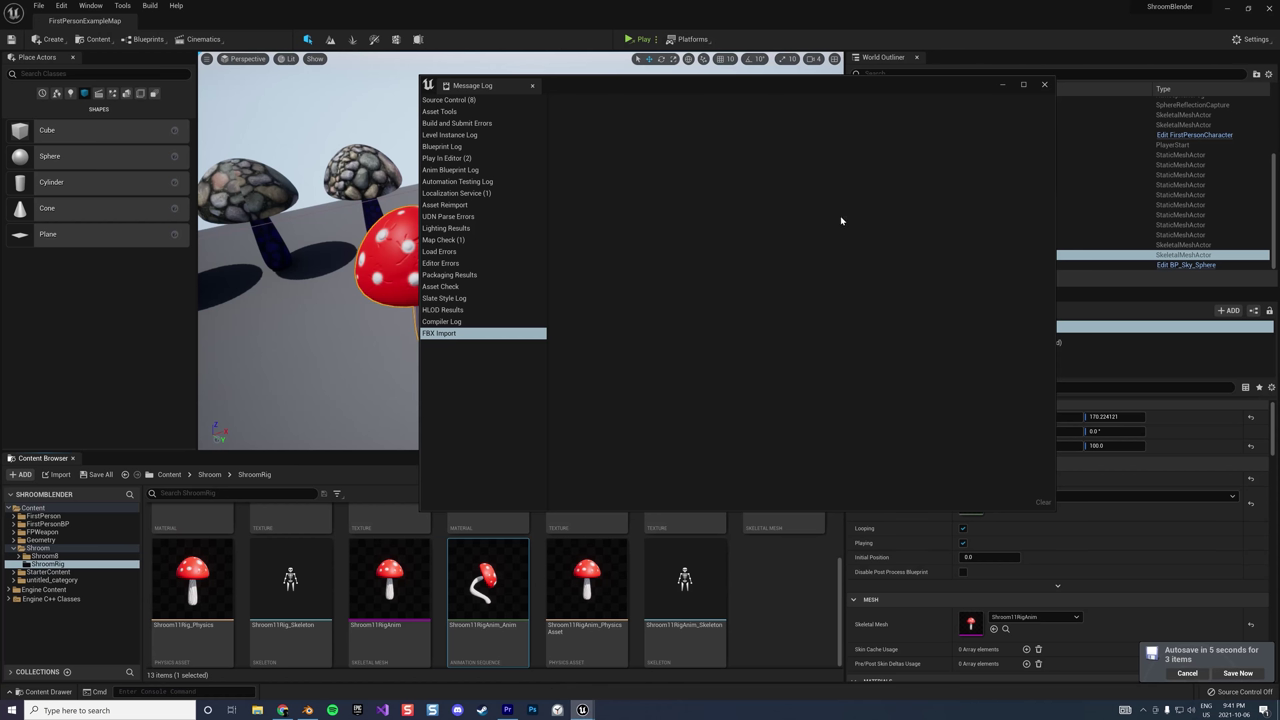
left_click(1045, 85)
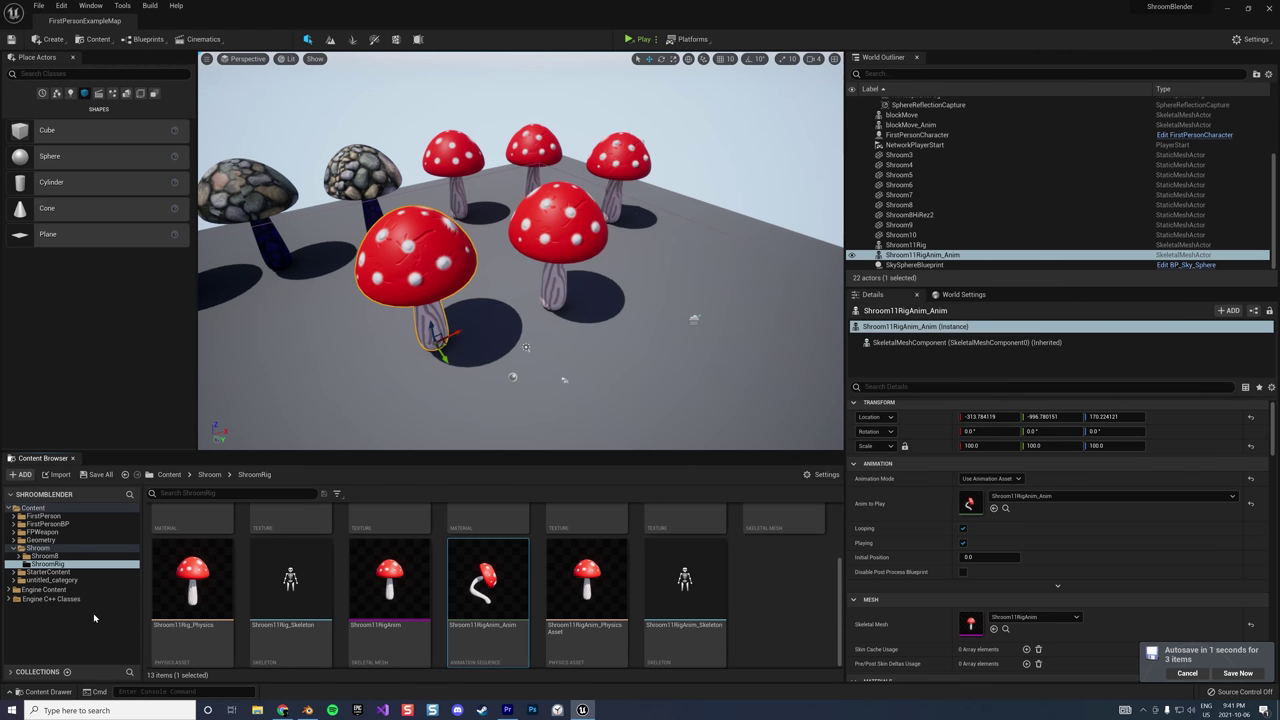
Examine the mushroom assets sent into untitled_category/untitled_asset, including the animation sequence in the animations folder
left_click(42, 581)
left_click(193, 572)
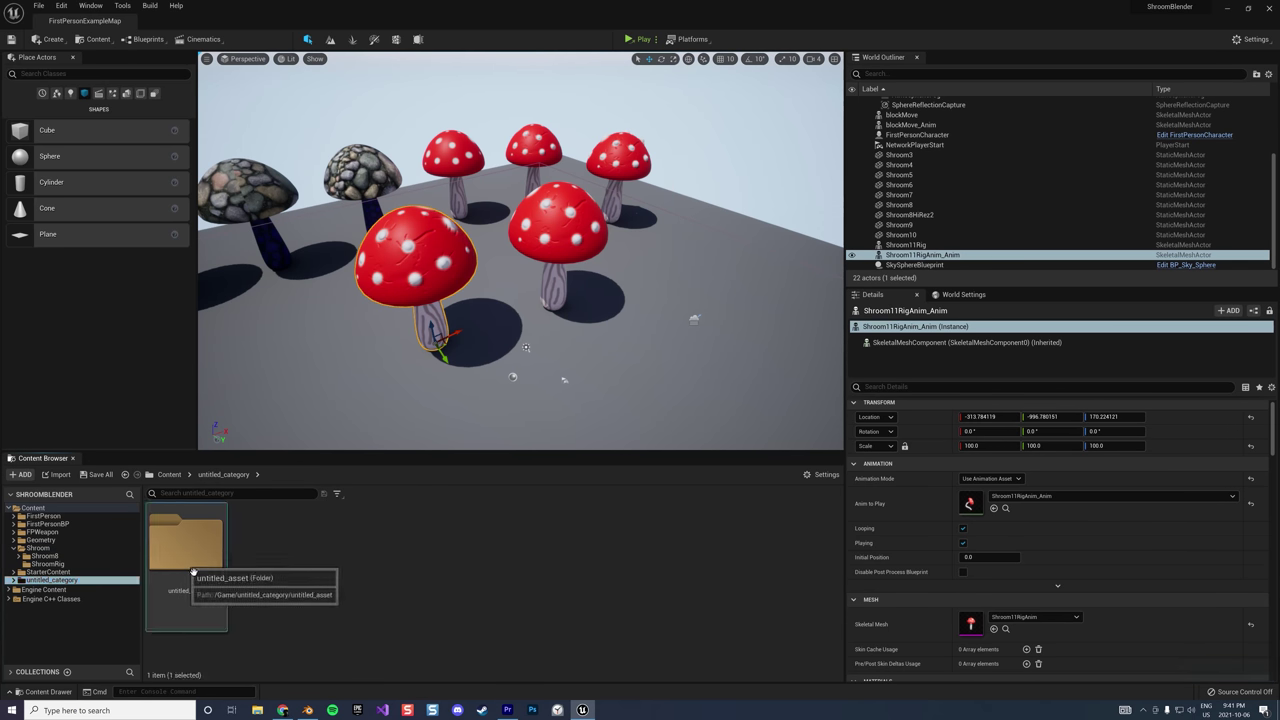
double_click(193, 572)
scroll(479, 606, "down", 2)
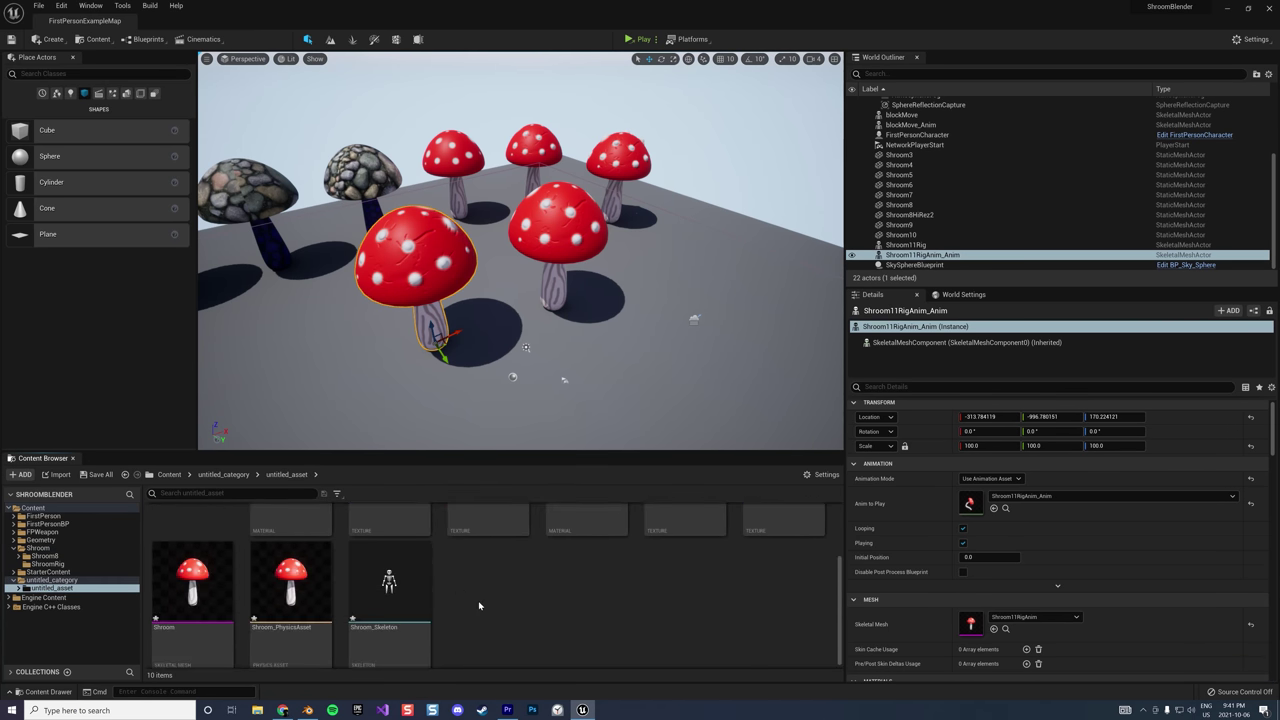
scroll(491, 614, "up", 2)
double_click(190, 550)
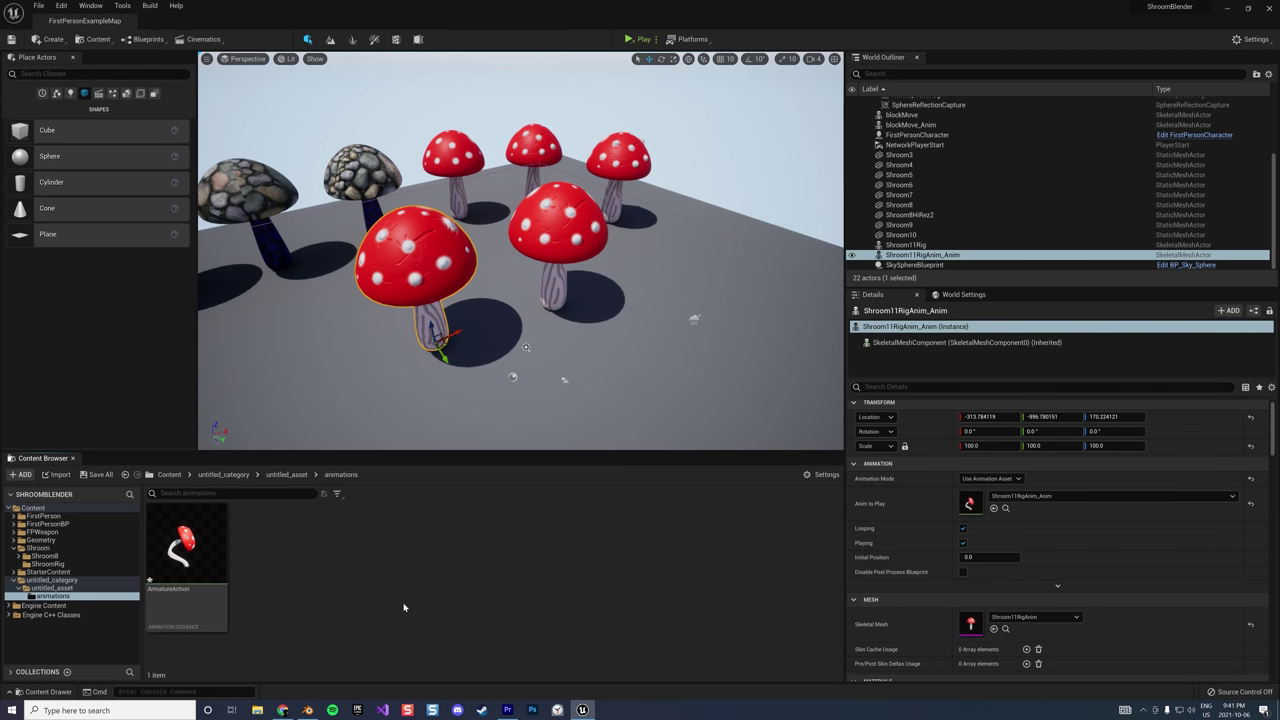
left_click(286, 474)
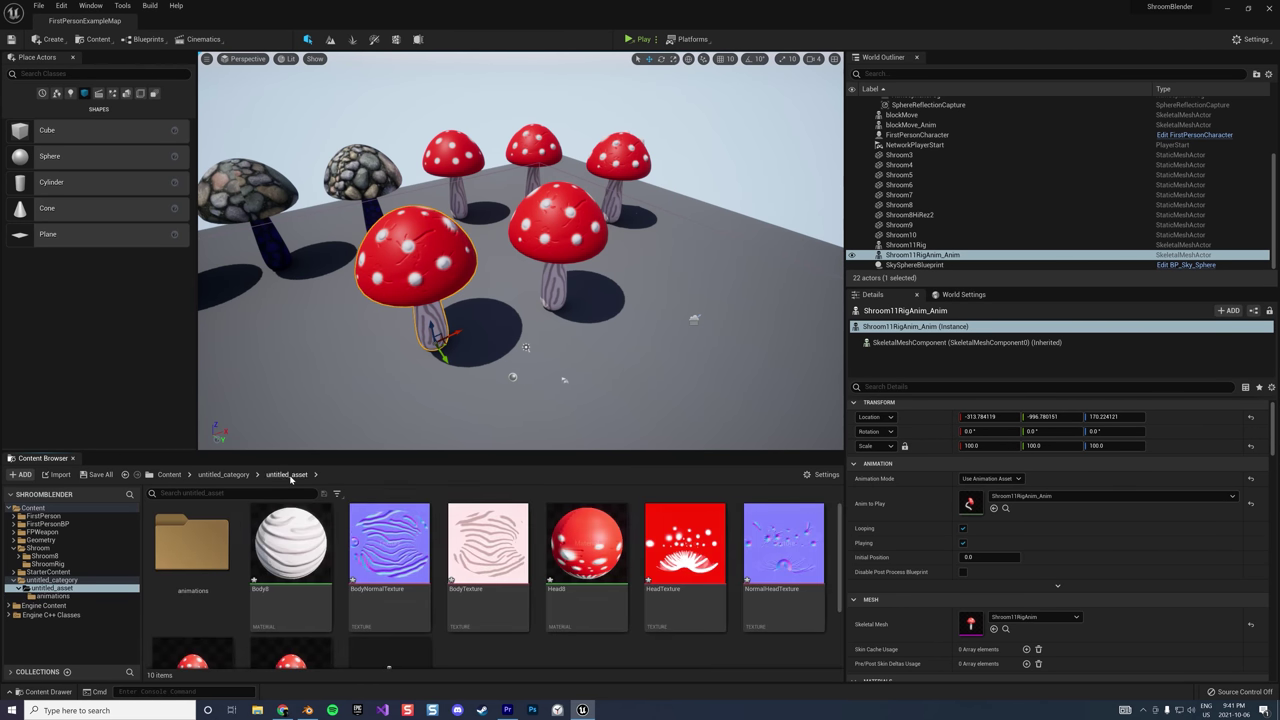
scroll(512, 595, "down", 2)
scroll(508, 603, "up", 2)
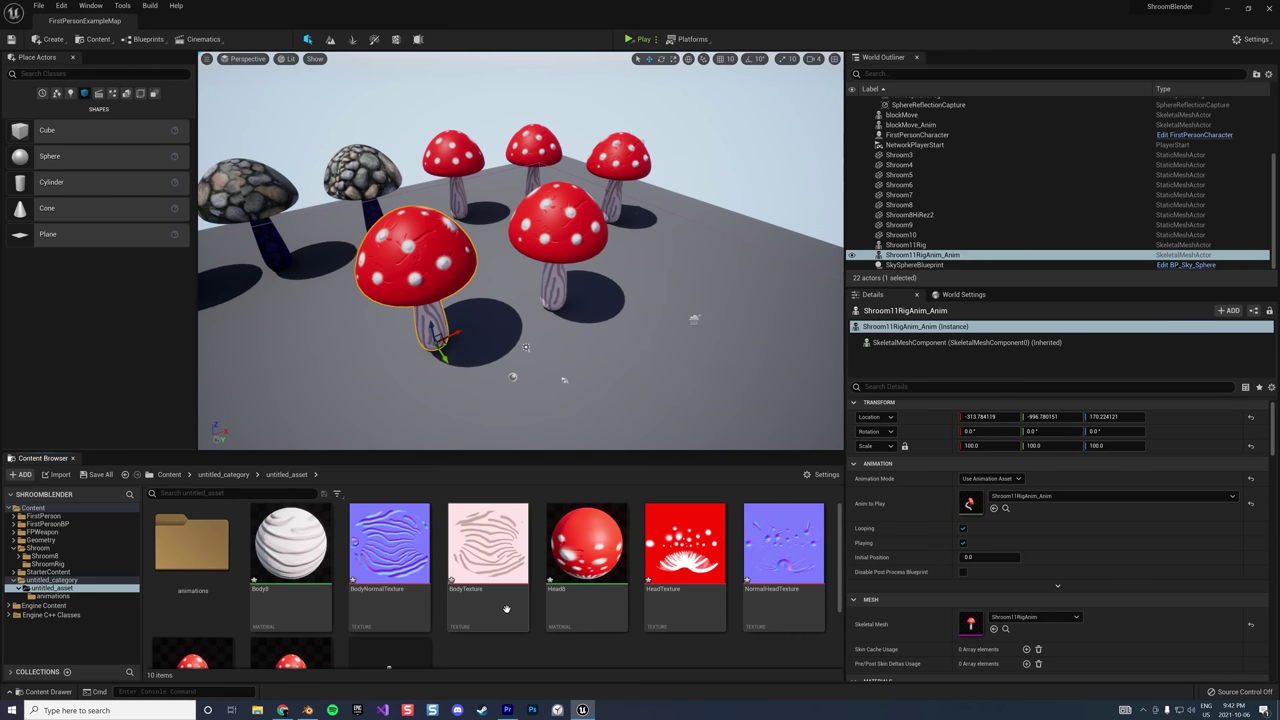
Review the materials, textures, skeletal mesh, physics asset and skeleton in the untitled_asset folder
scroll(506, 609, "down", 2)
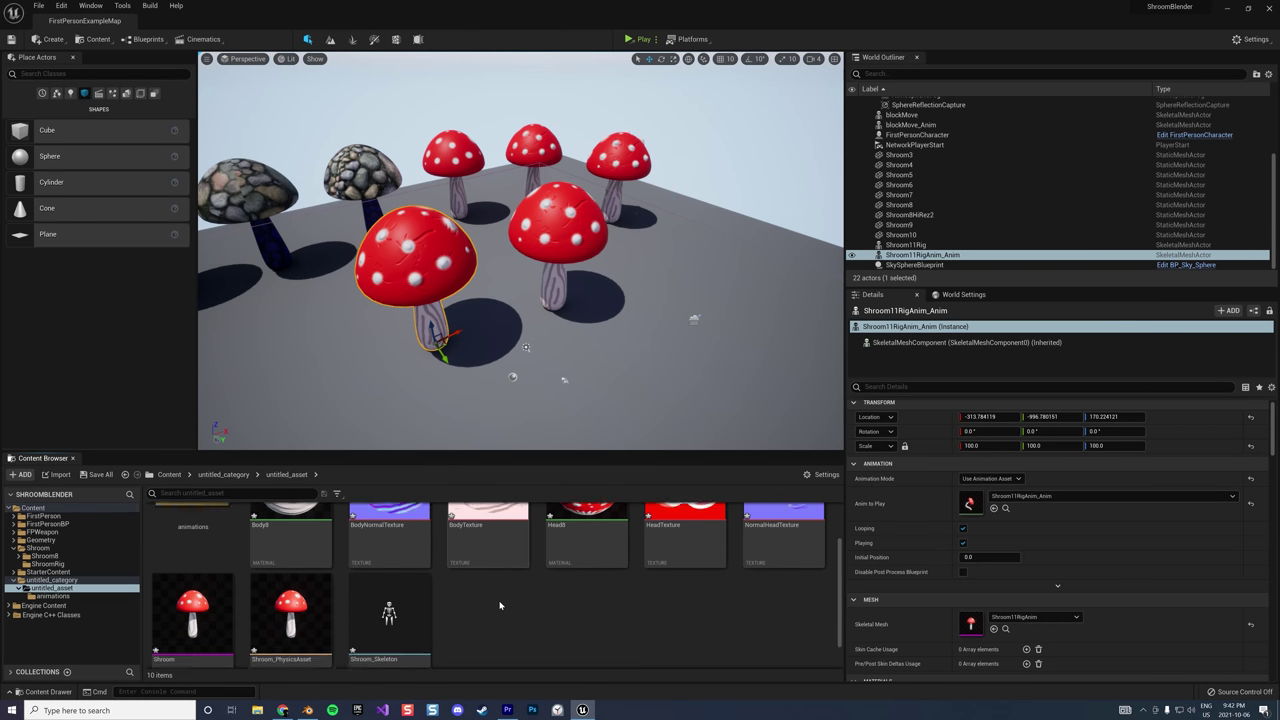
scroll(506, 609, "up", 2)
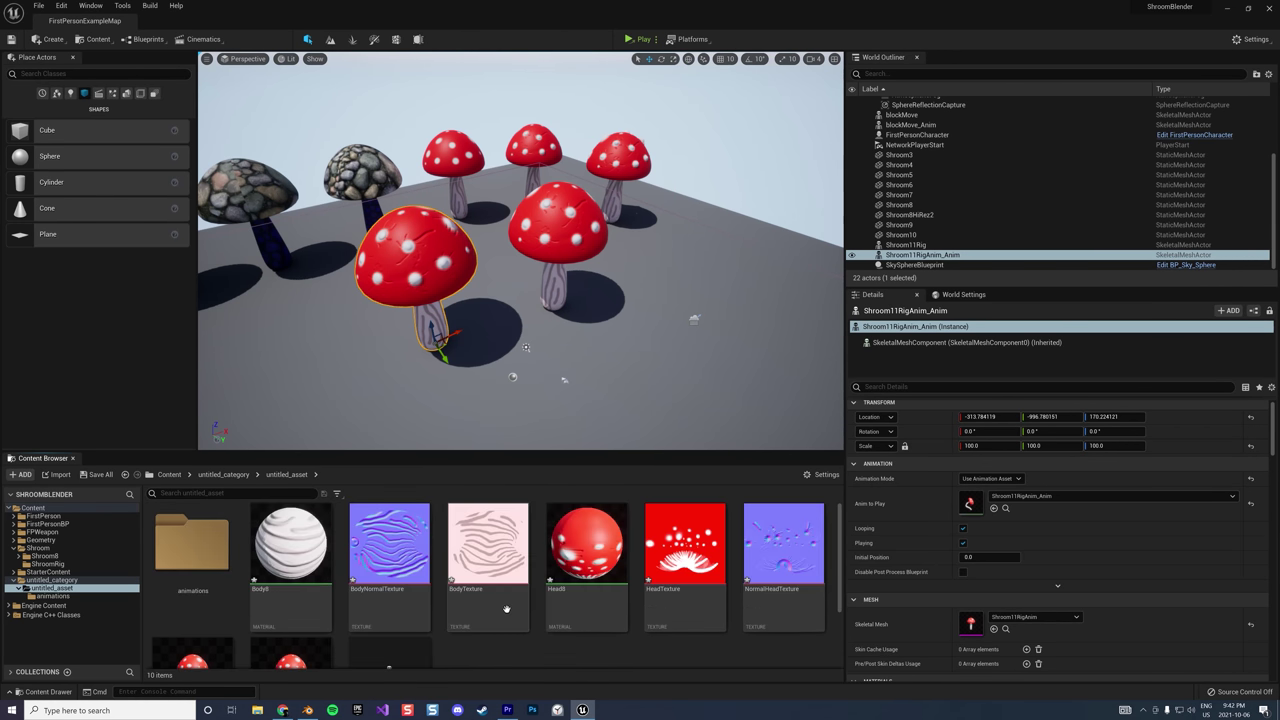
scroll(506, 609, "down", 2)
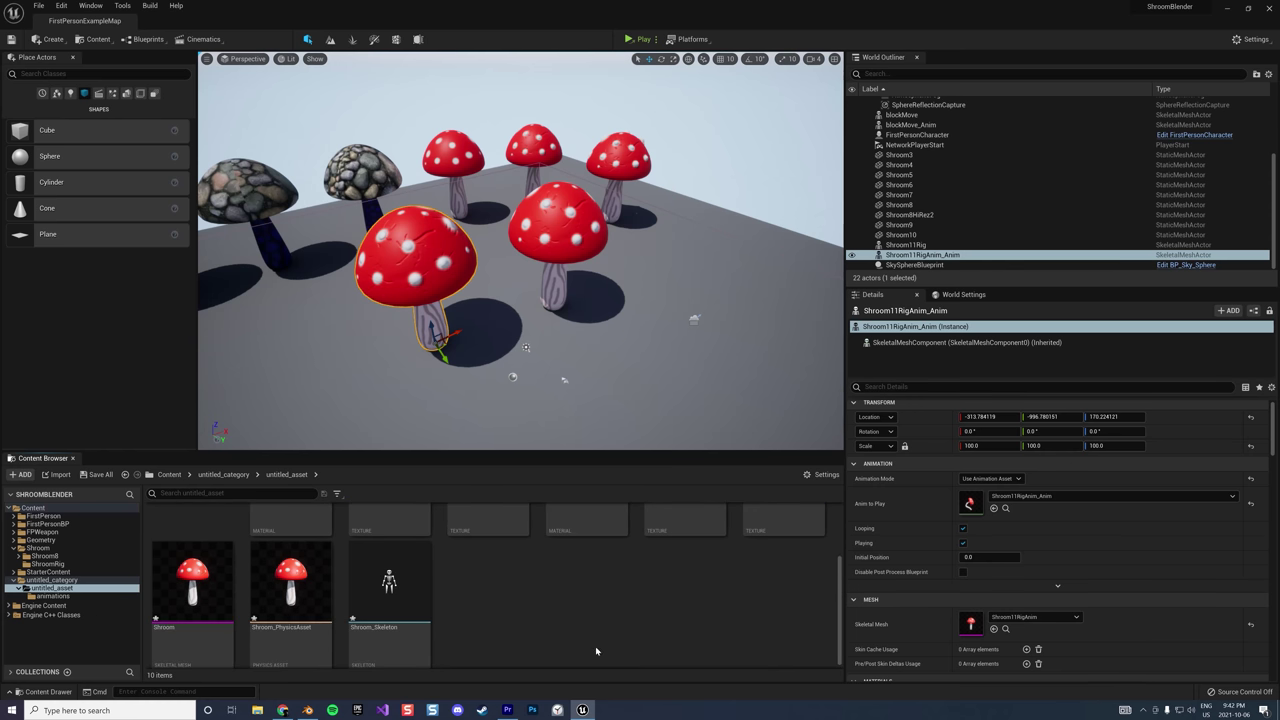
Switch back to Blender, look over the file export options without exporting, and clear the object selection
left_click(583, 710)
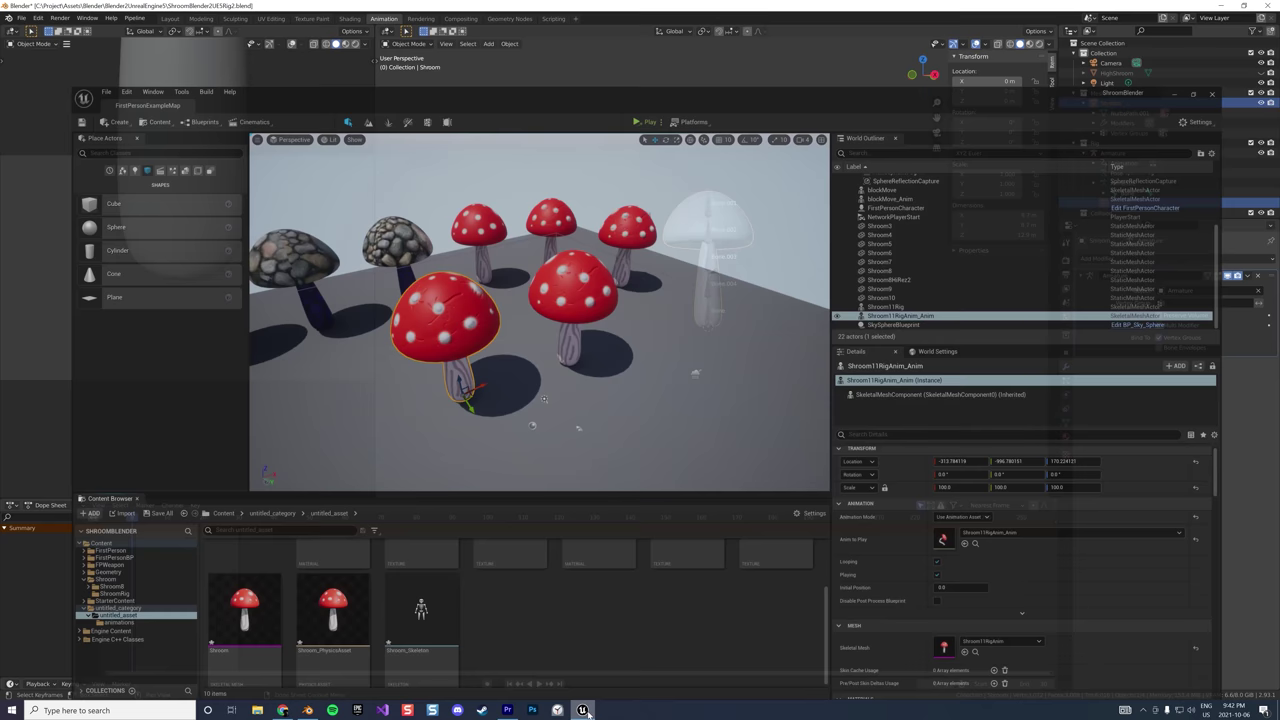
left_click(584, 711)
left_click(584, 711)
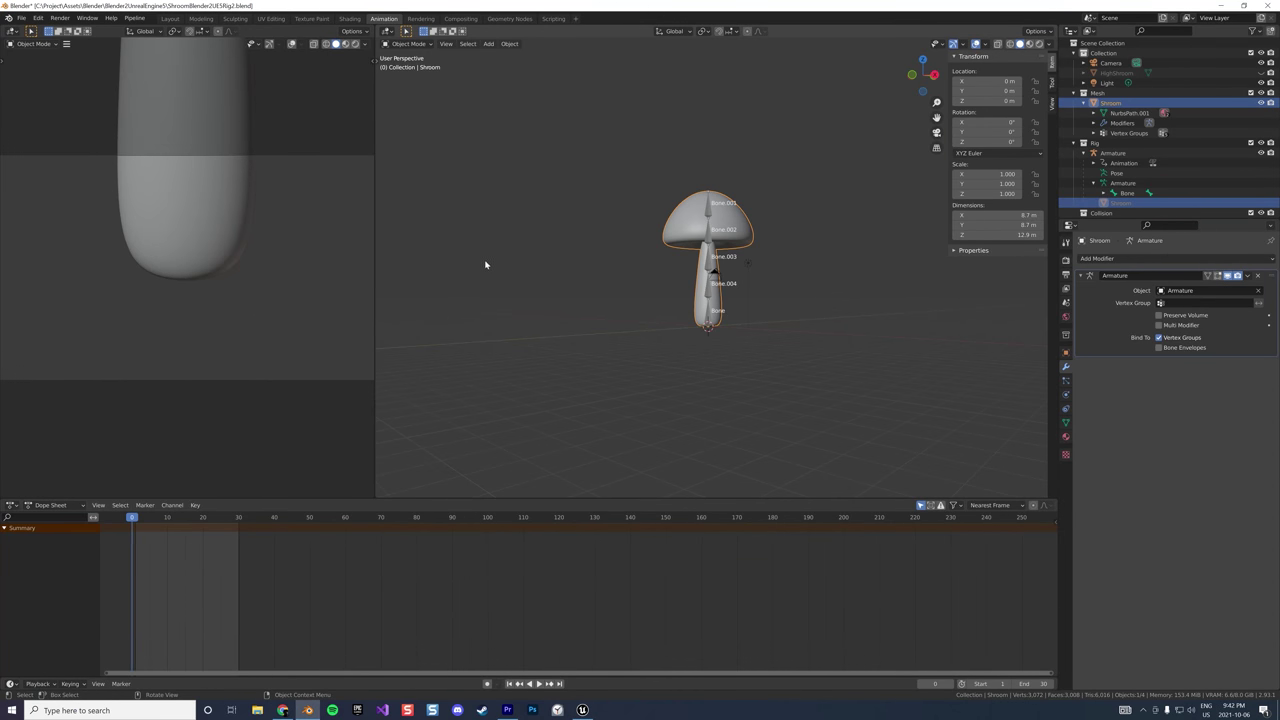
left_click(21, 18)
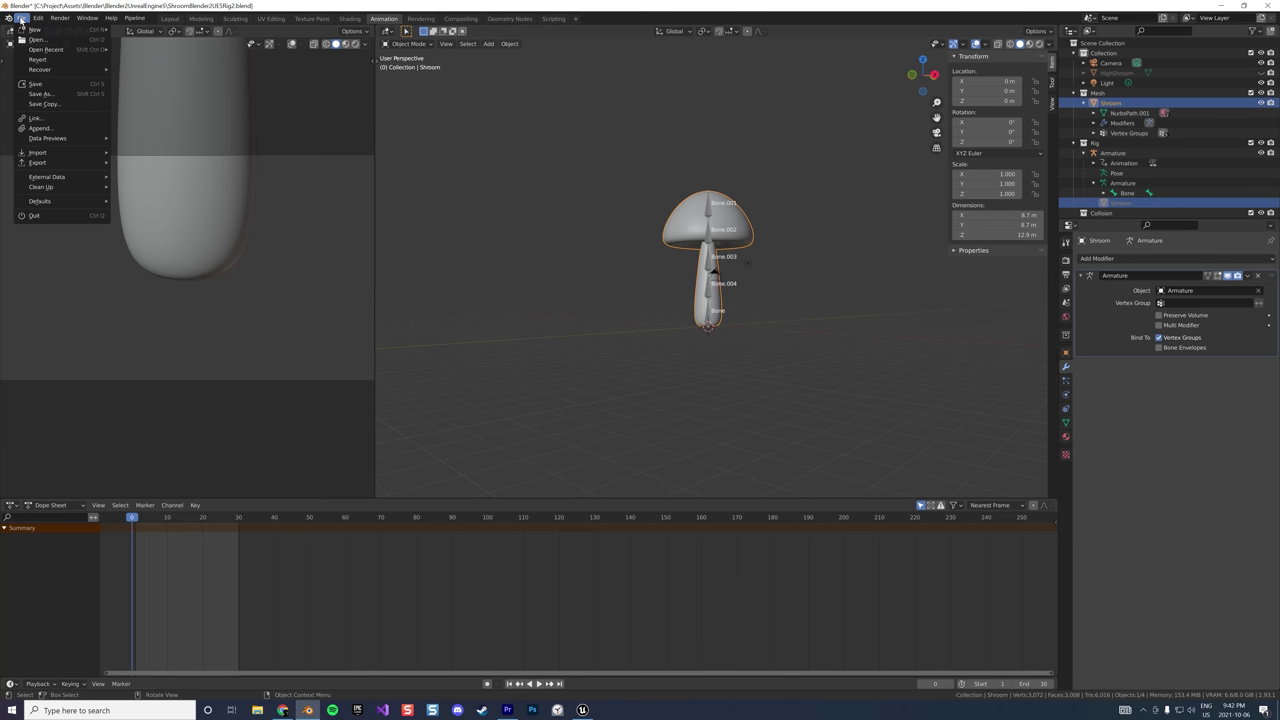
mouse_move(40, 162)
left_click(514, 166)
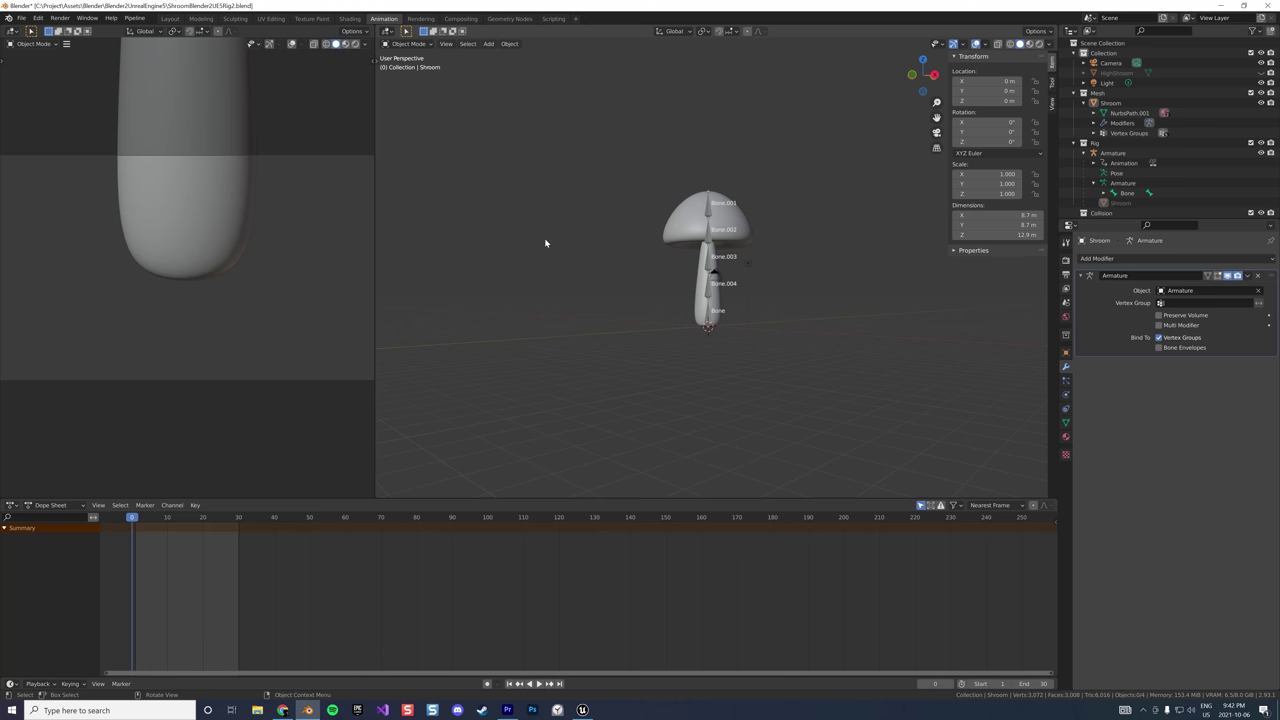
left_click(283, 710)
left_click(283, 710)
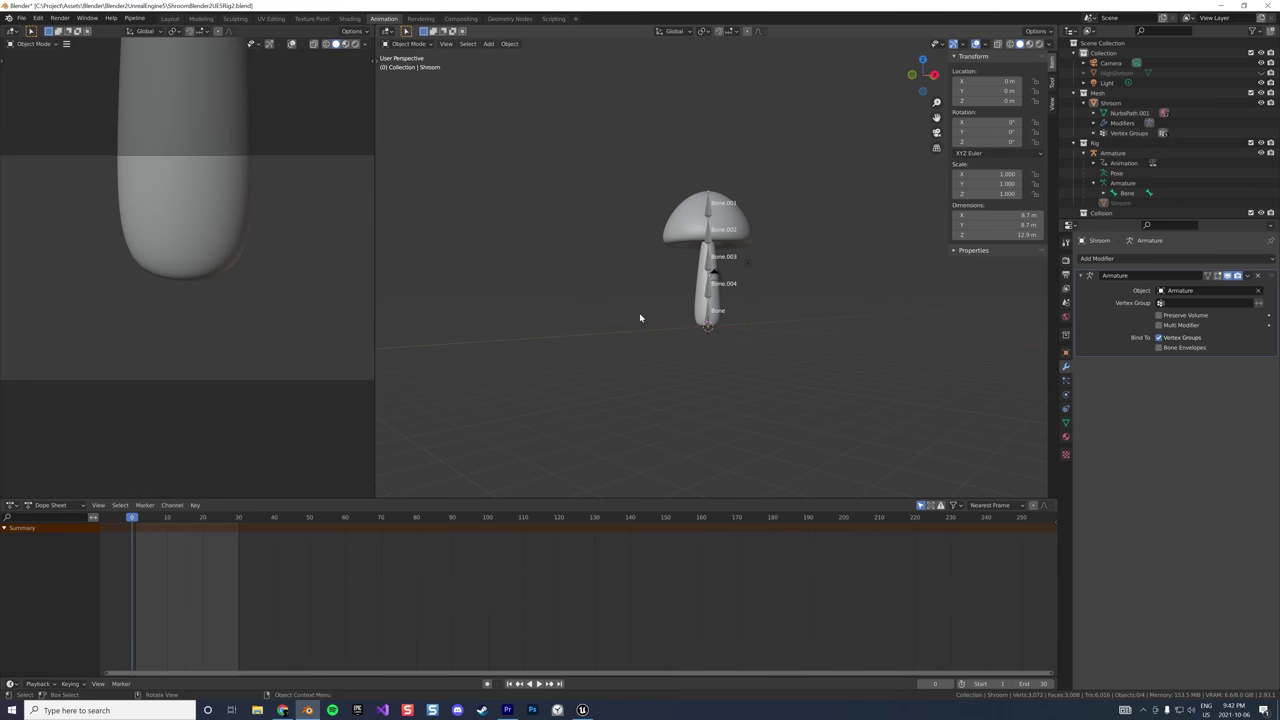